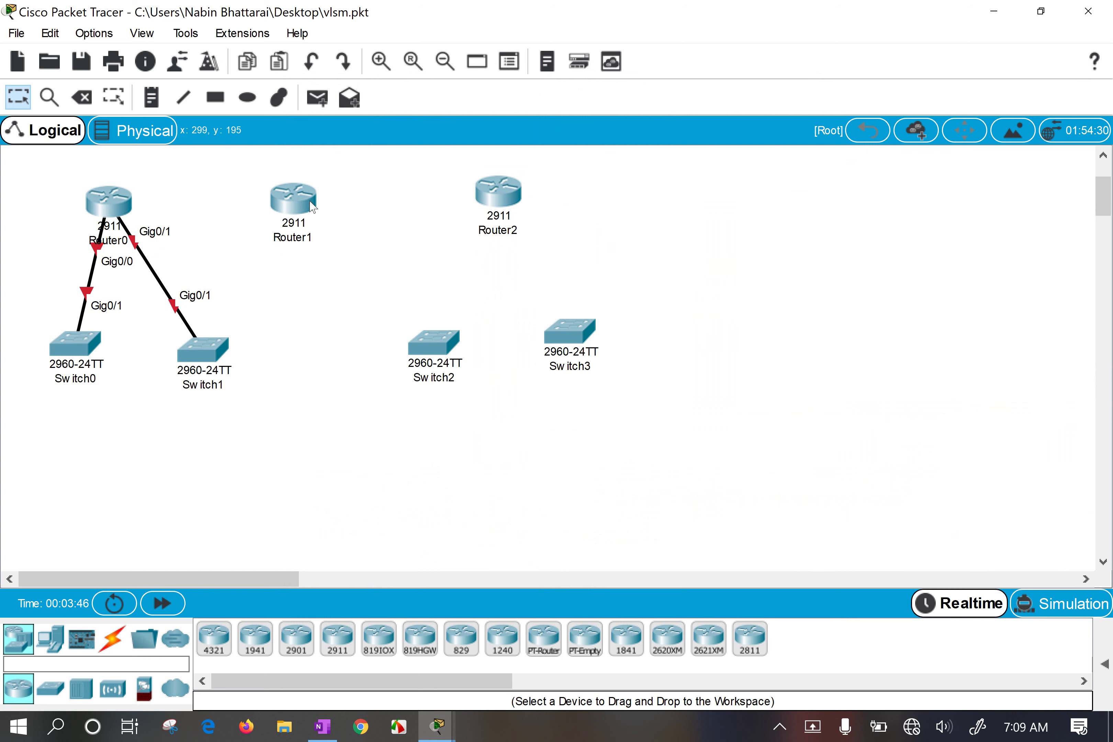
left_click_drag(325, 184, 476, 206)
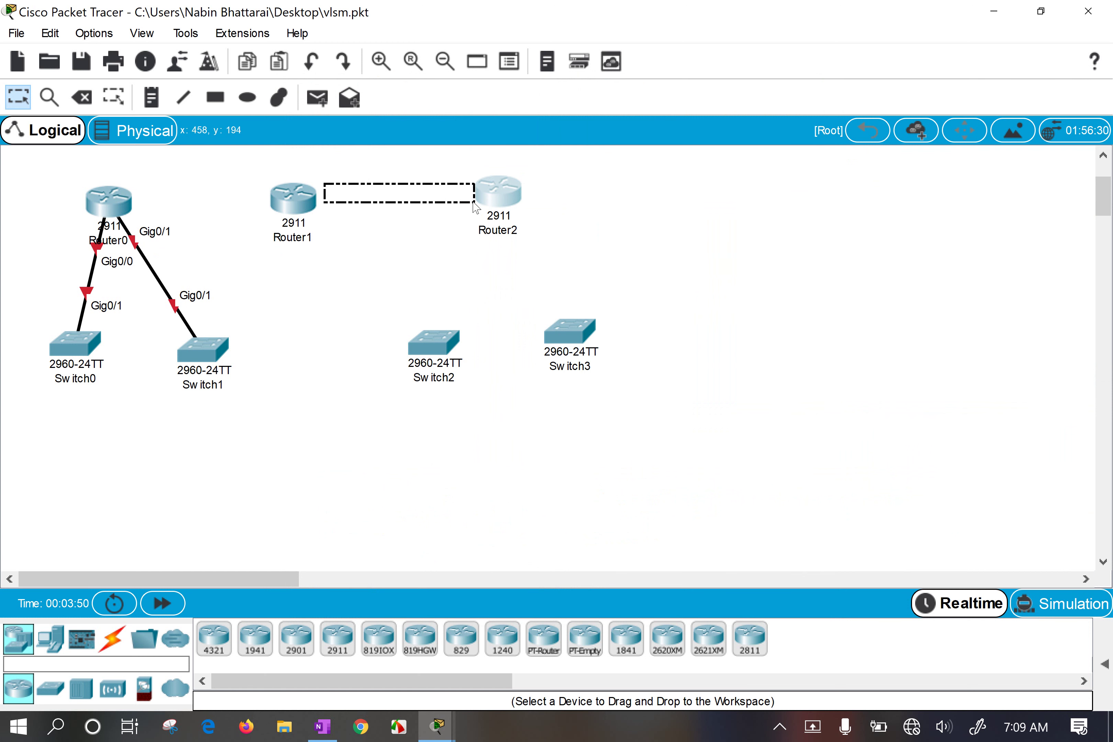
left_click_drag(476, 207, 477, 208)
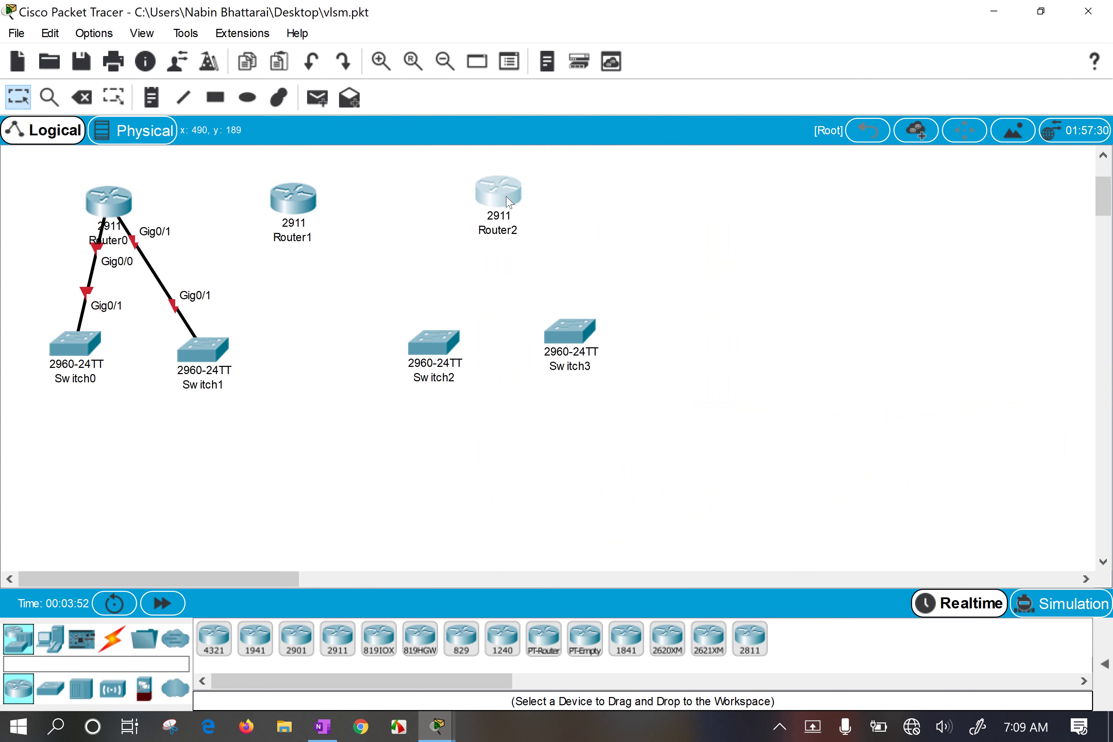
Power off Router2 and install an HWIC-2T serial module in its leftmost empty expansion slot.
left_click(501, 199)
left_click_drag(664, 211, 773, 216)
left_click(667, 378)
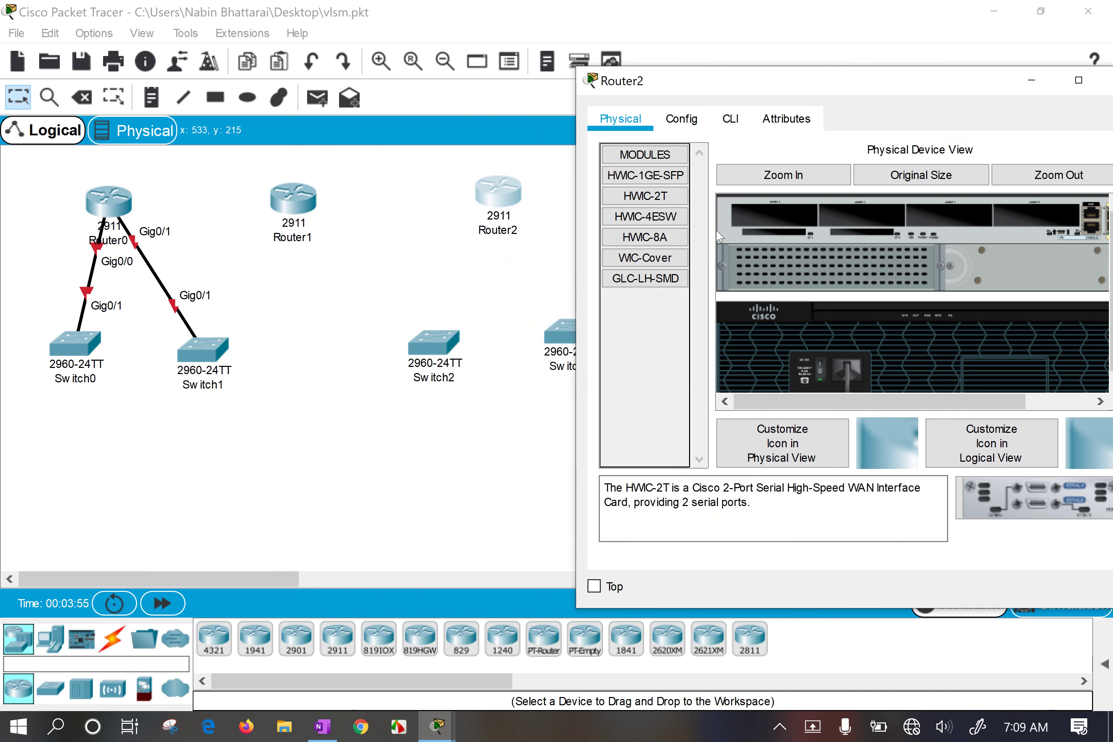
left_click(822, 375)
left_click_drag(645, 196, 784, 217)
left_click_drag(879, 79, 712, 124)
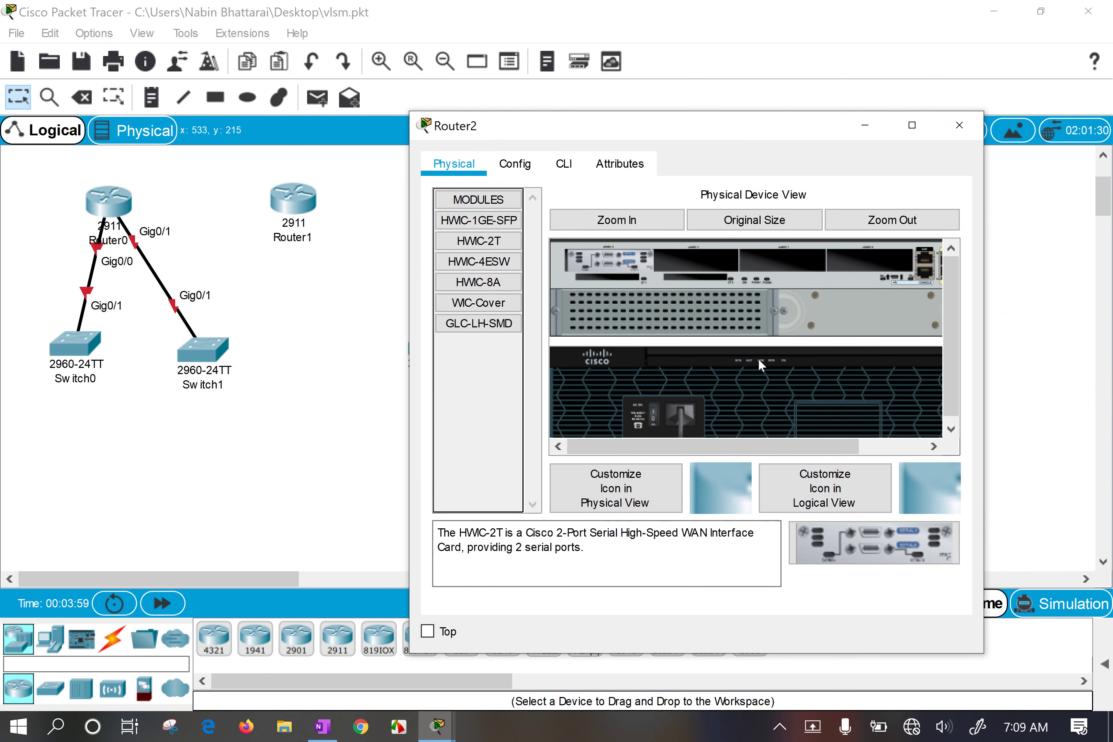
Power Router2 back on, check that it boots in its command line, and close its window.
left_click(560, 166)
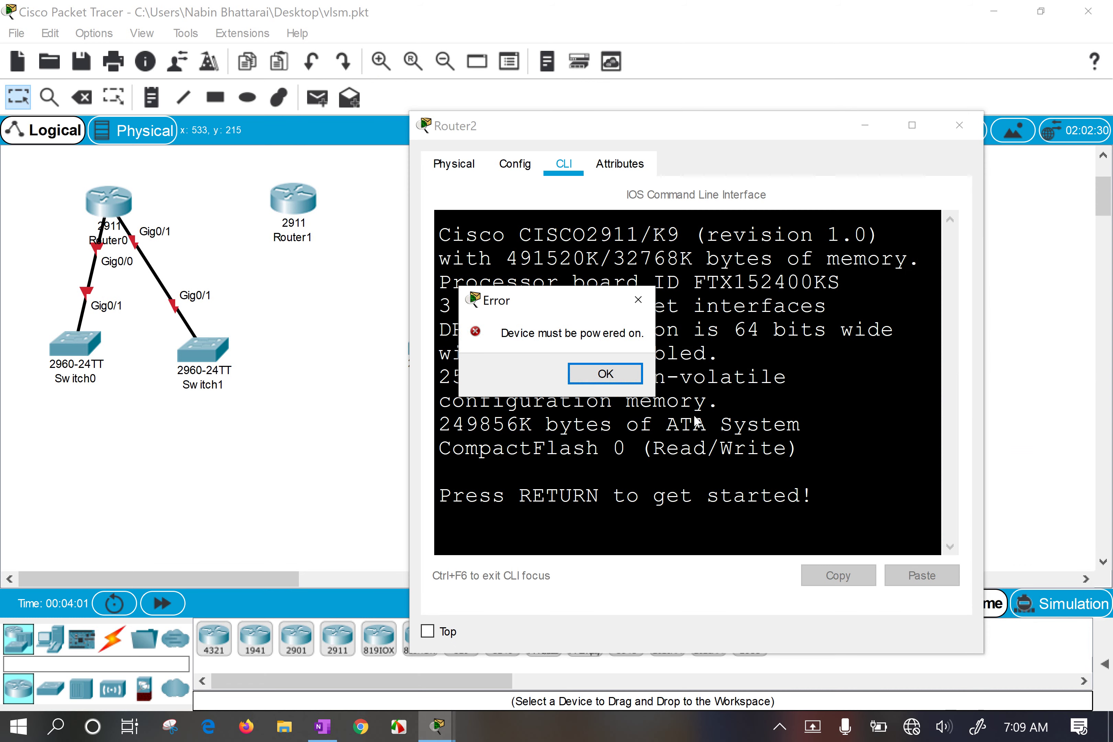
left_click(605, 374)
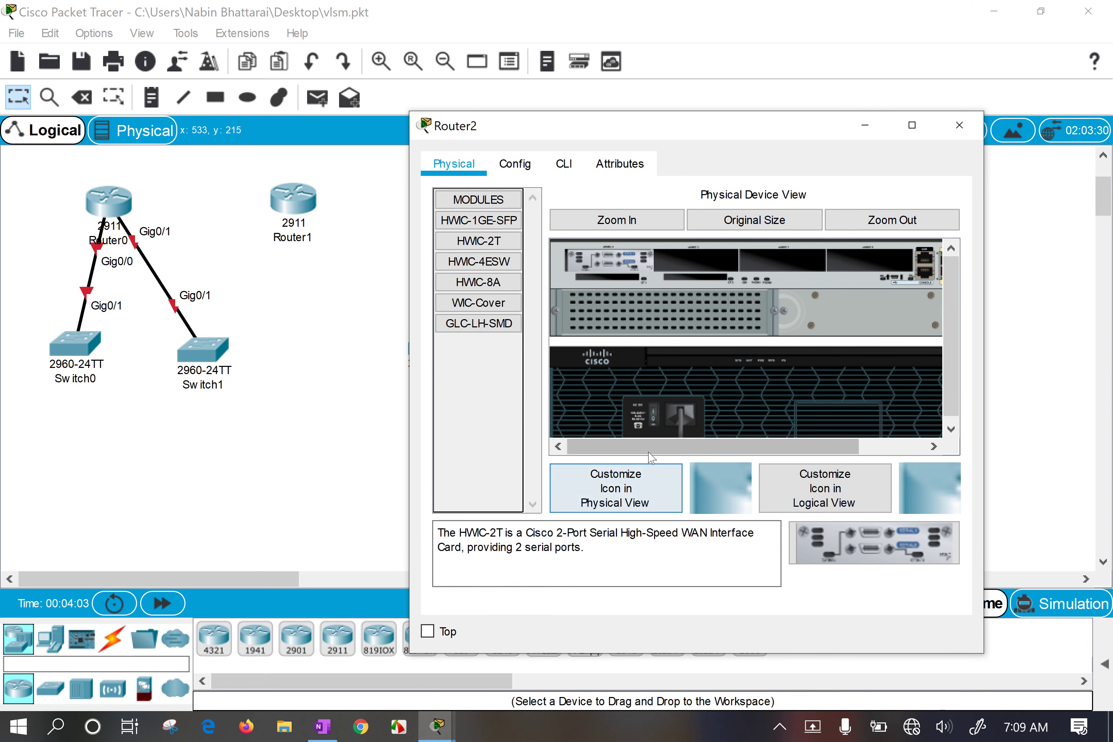
left_click(653, 417)
left_click(563, 163)
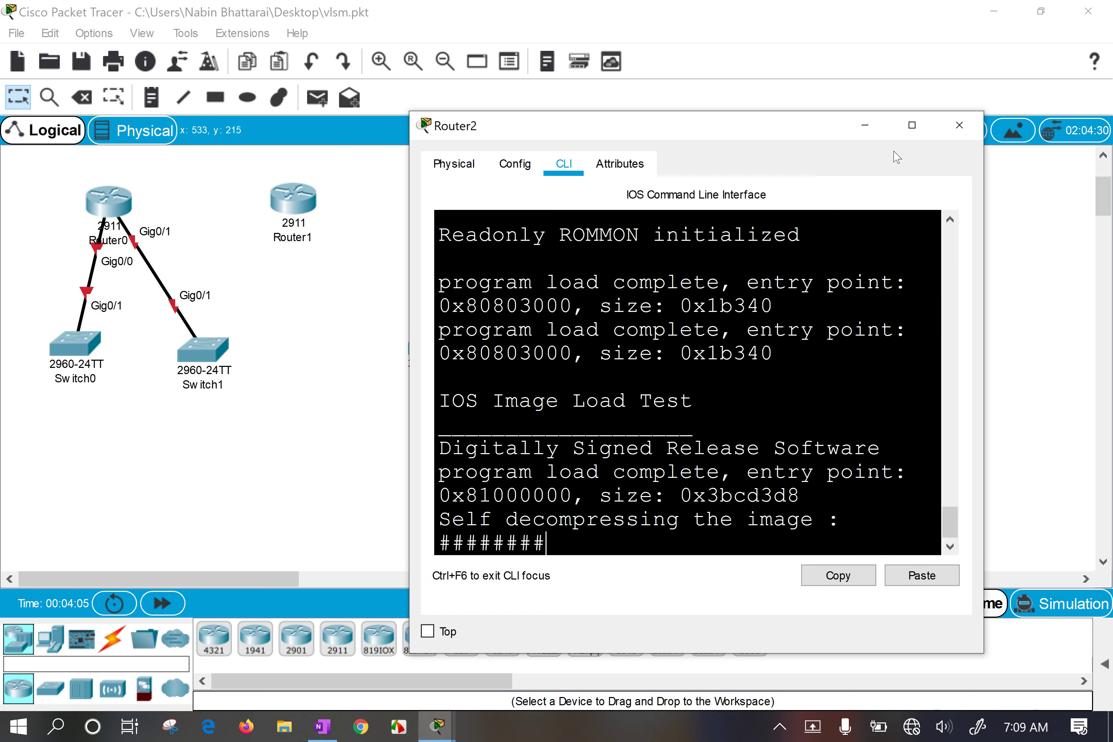
left_click(959, 125)
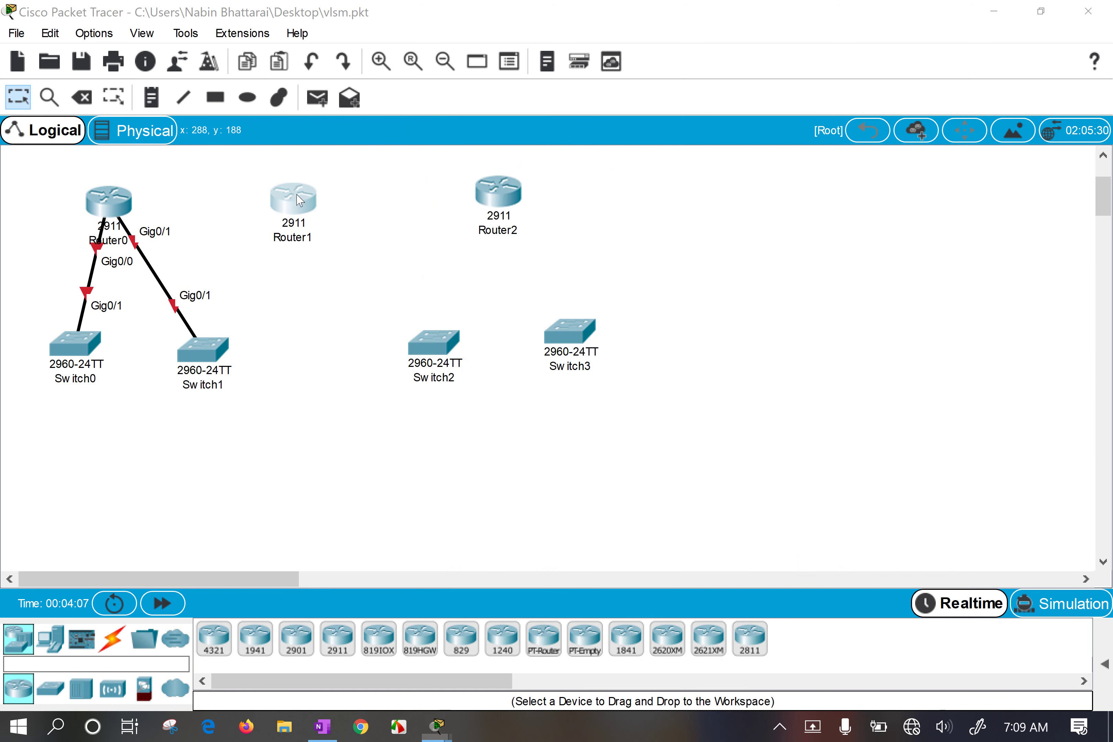
Examine the command-line startup output of Router1 and Router0 to check that both routers have booted.
left_click(300, 200)
left_click(433, 123)
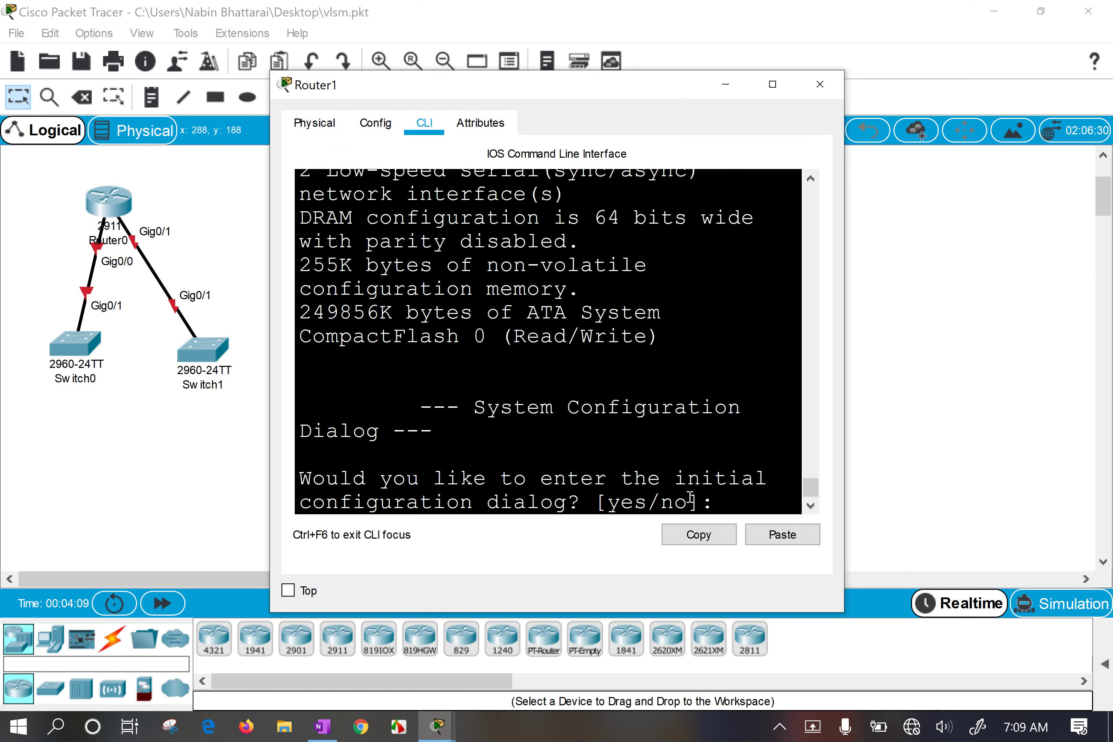
left_click(820, 84)
left_click(130, 212)
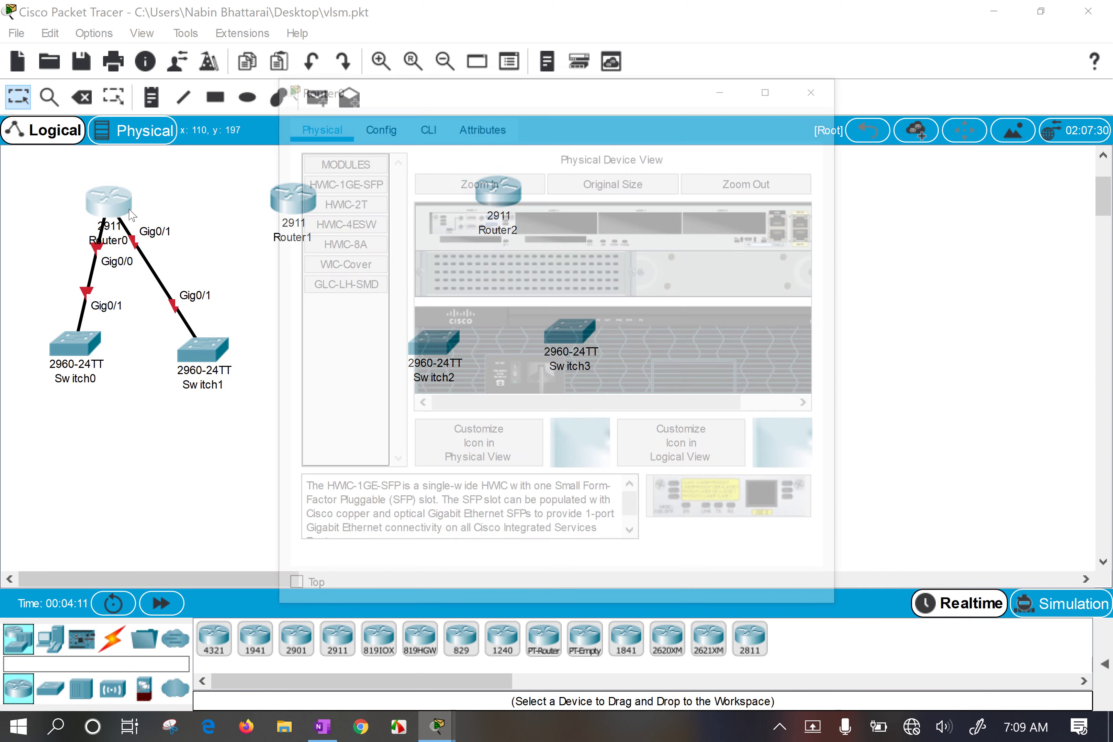
left_click(424, 123)
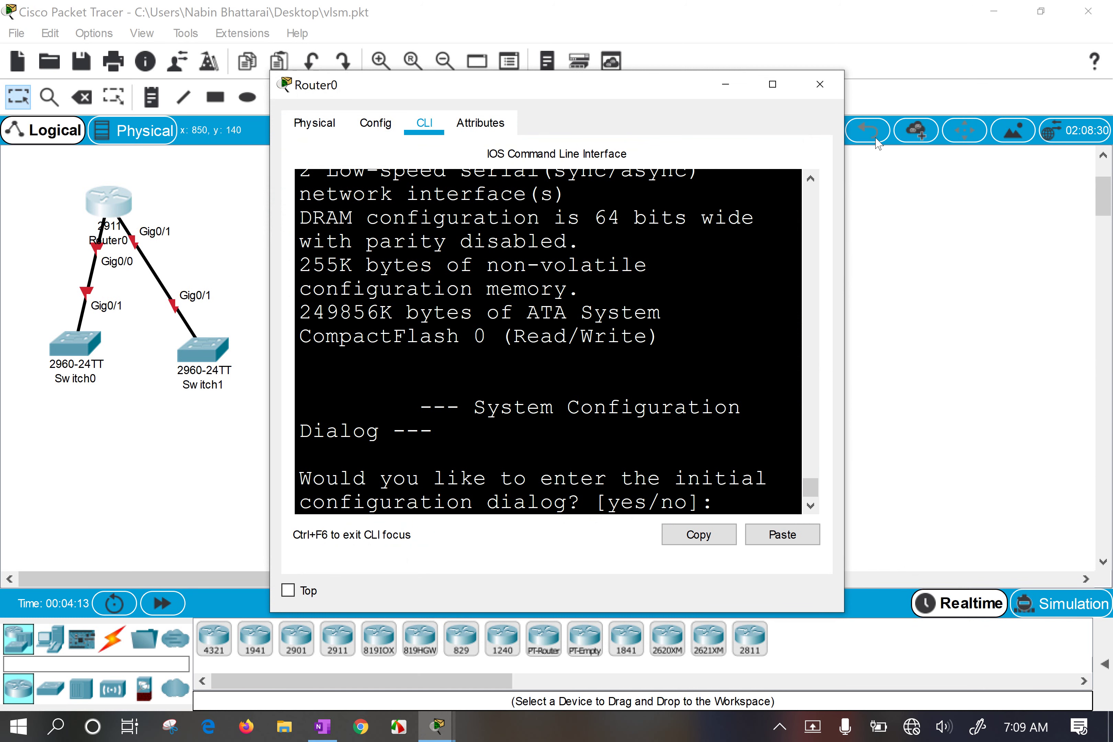
left_click(820, 84)
left_click(101, 198)
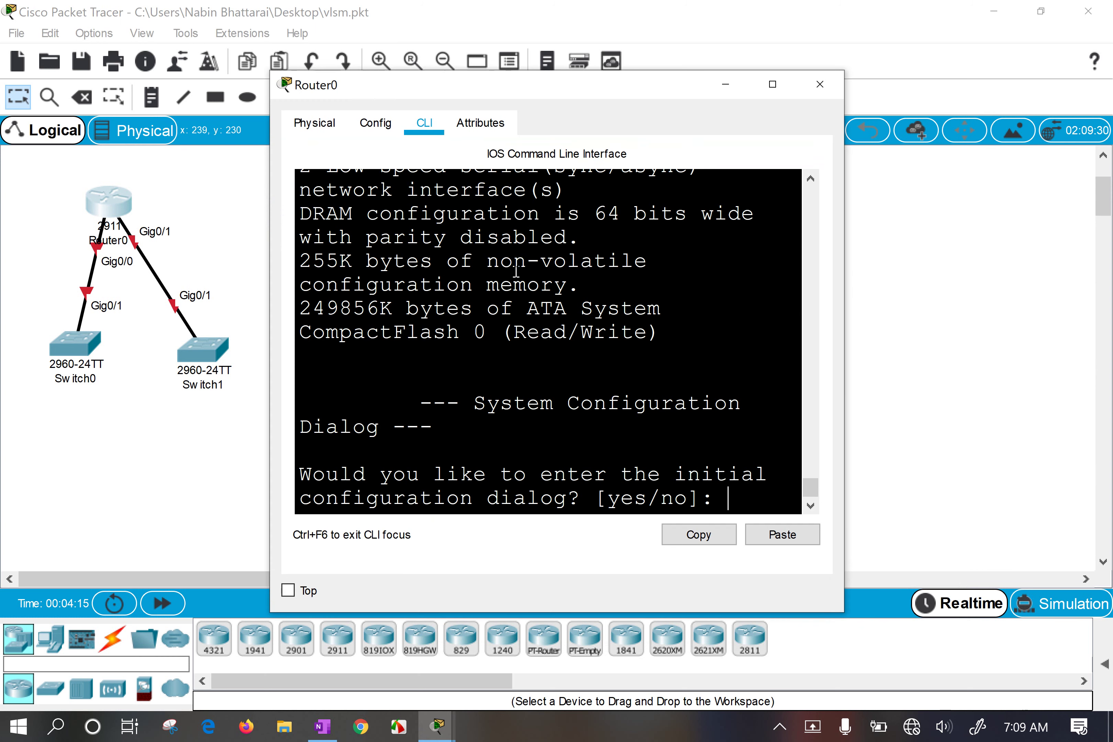
left_click(822, 85)
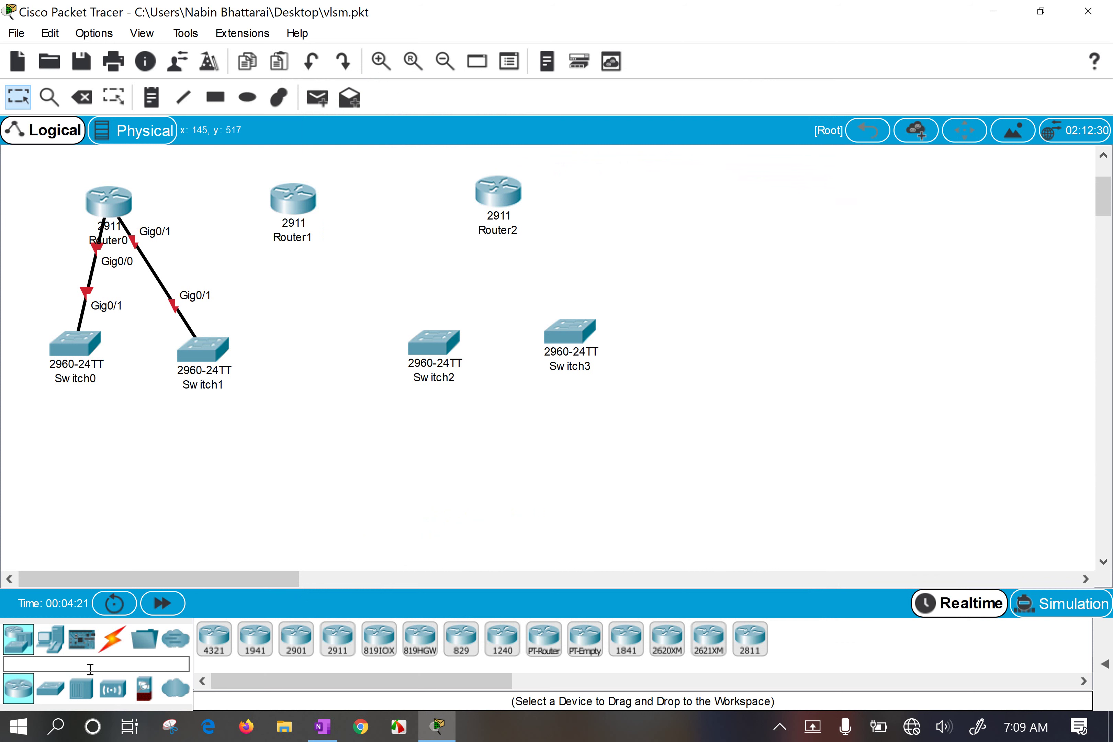
Add three laptops to the workspace: one to the right of Router2, one below Router1, and one below Switch0.
left_click(56, 645)
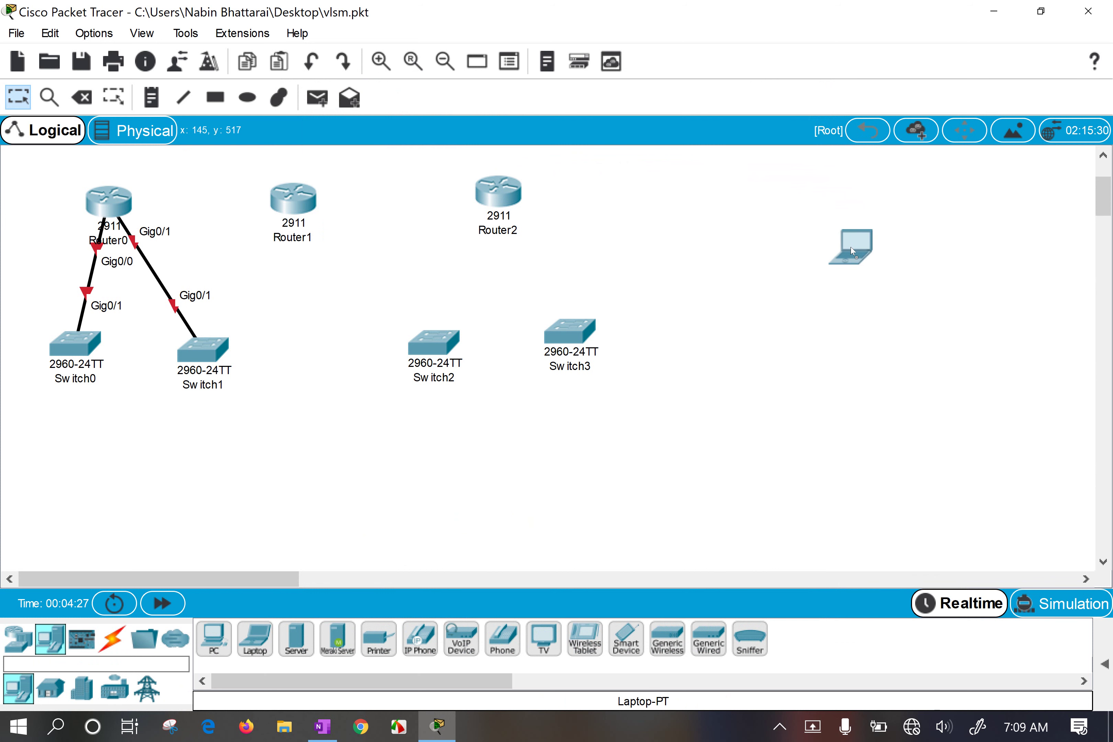
left_click(850, 247)
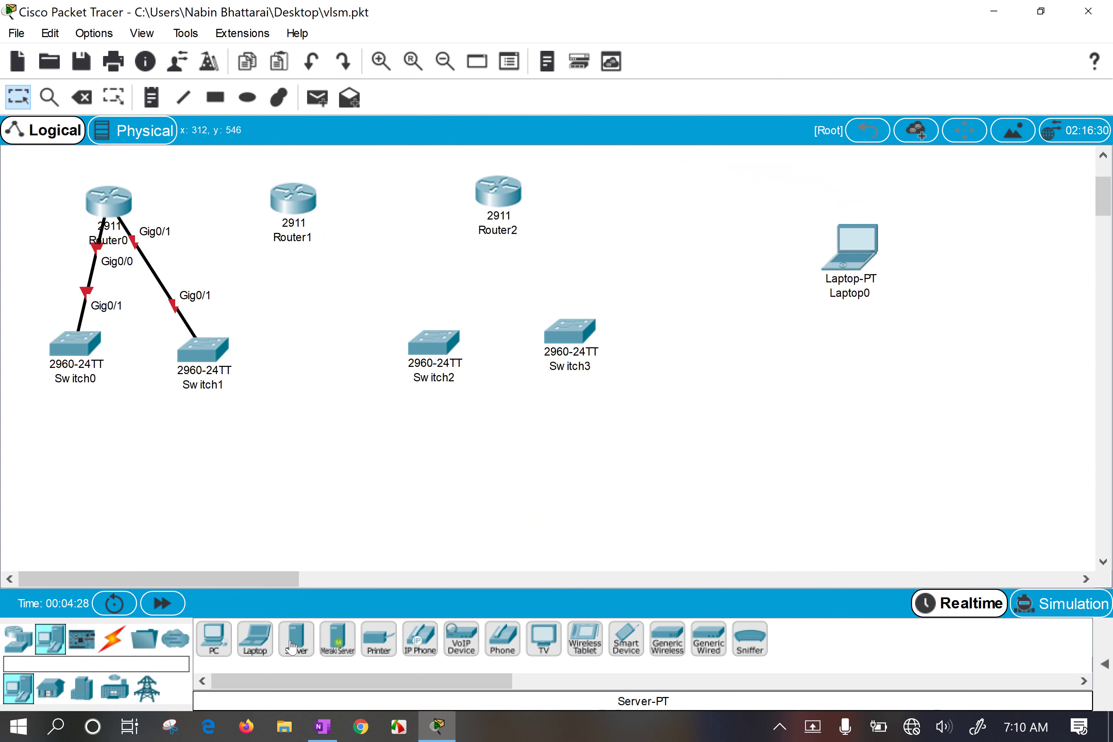
left_click(255, 638)
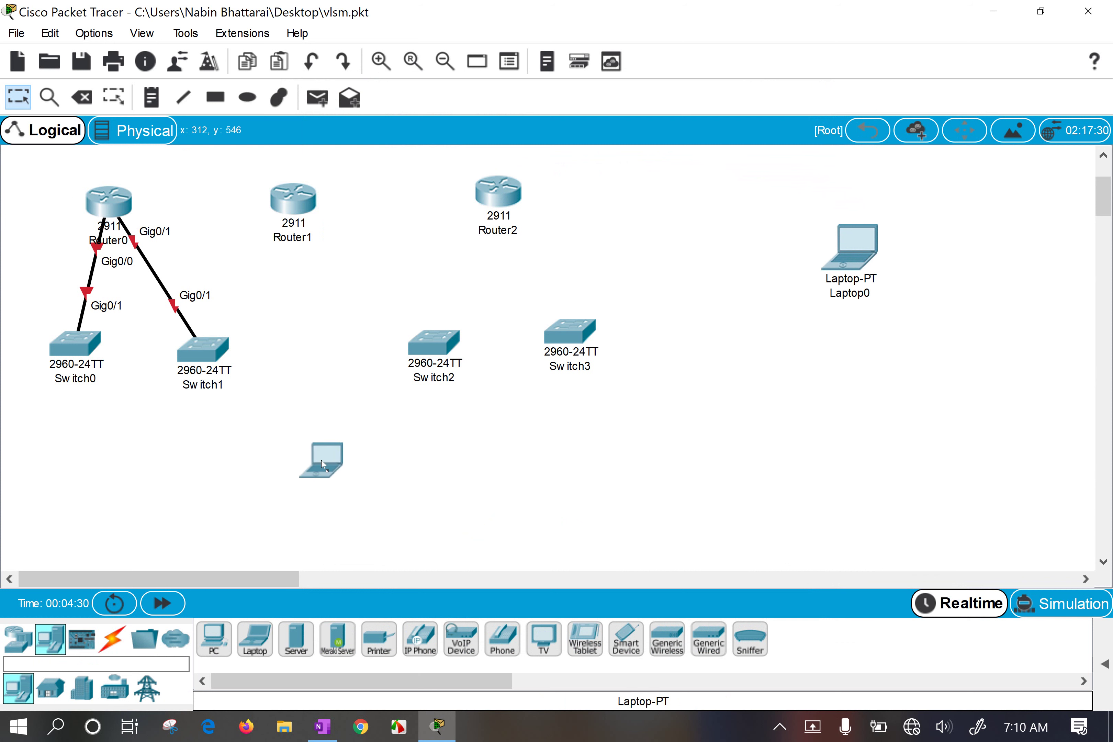
left_click(324, 464)
left_click(255, 638)
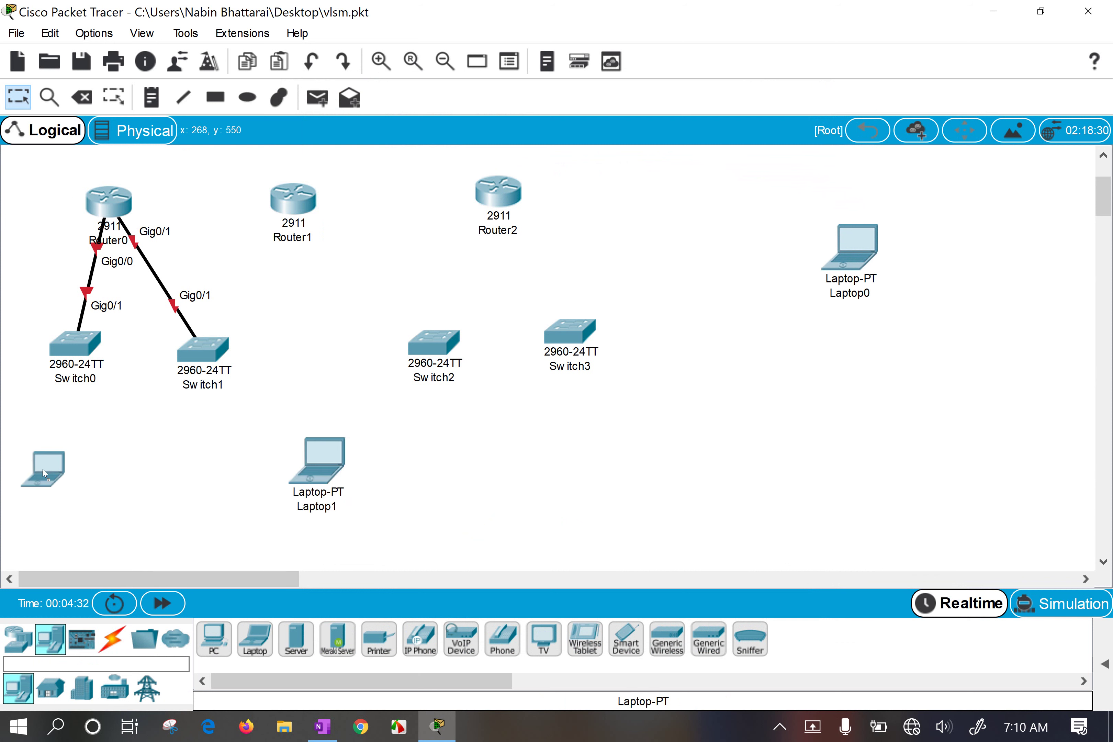
left_click(50, 474)
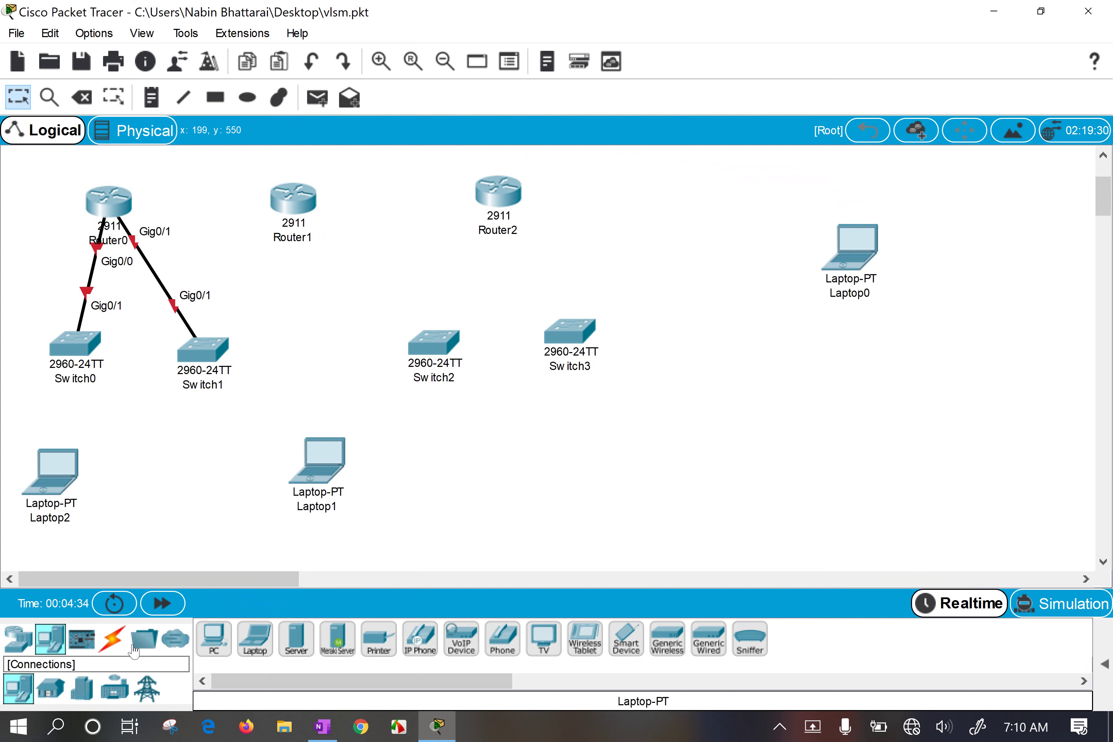
Connect Laptop2's RS 232 port to Router0's Console port with a console cable.
left_click(111, 639)
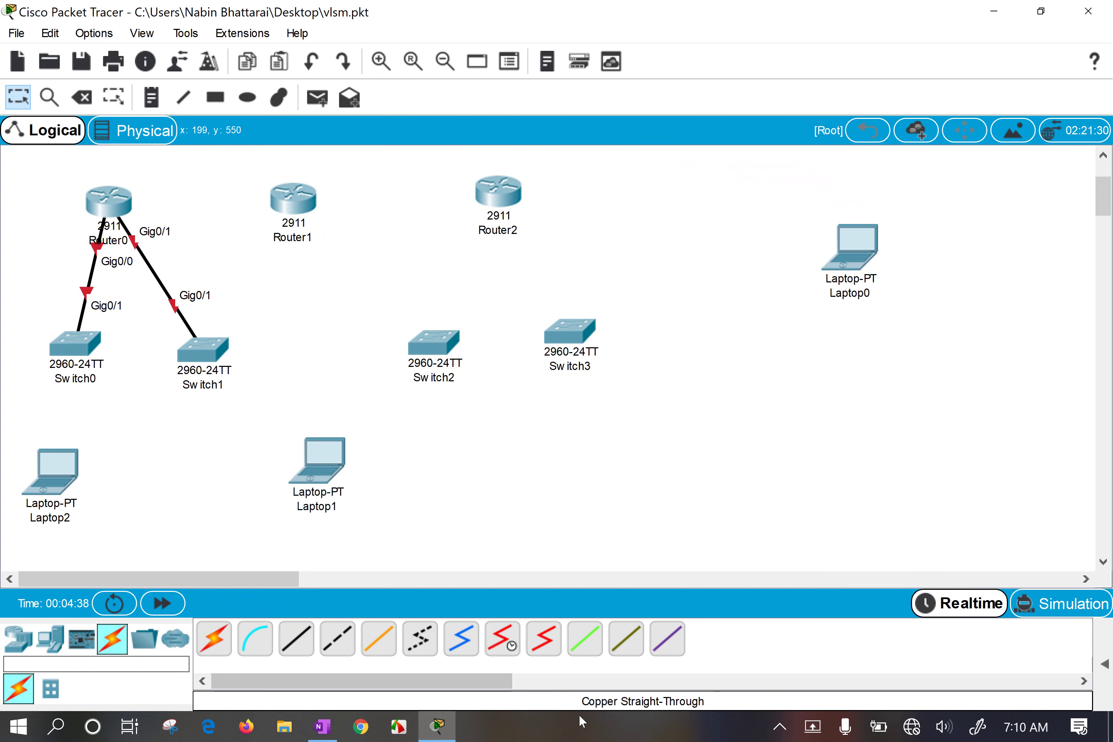
left_click(254, 639)
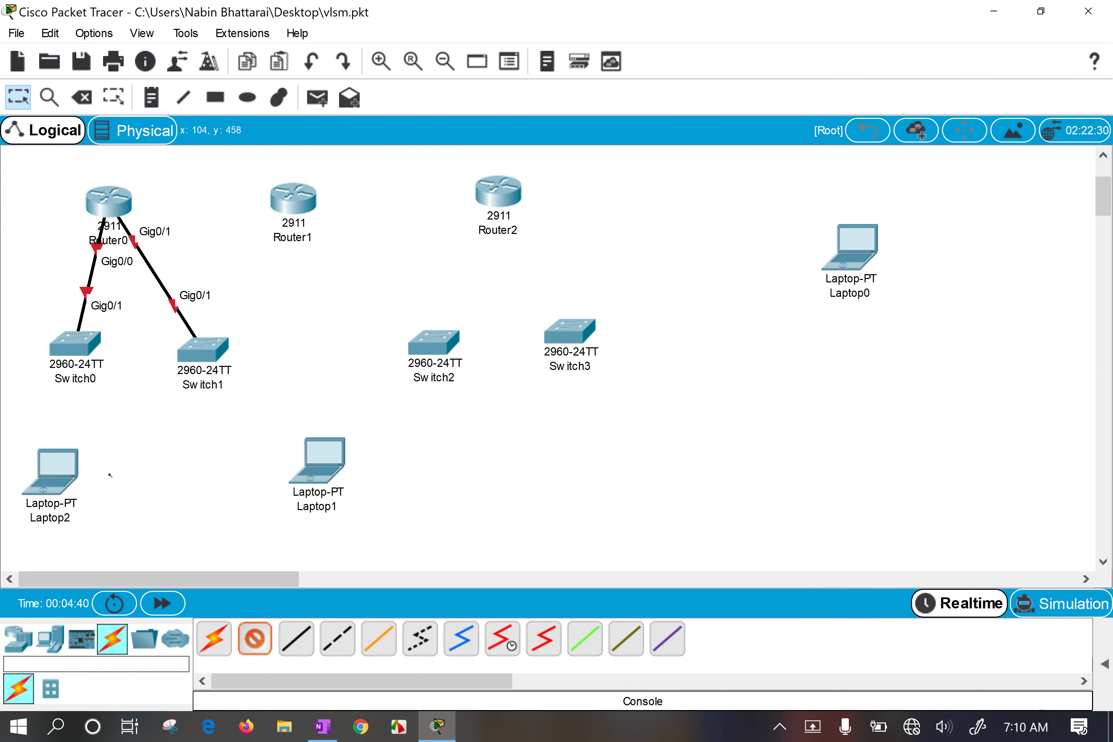
left_click(55, 470)
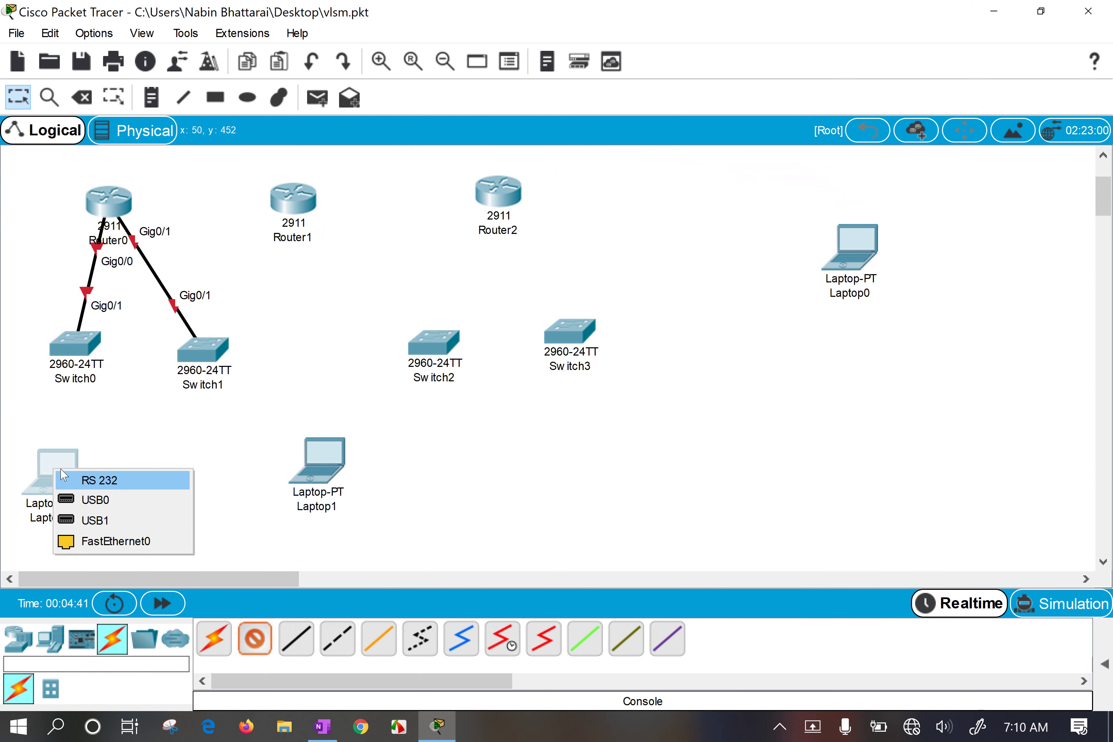
left_click(140, 486)
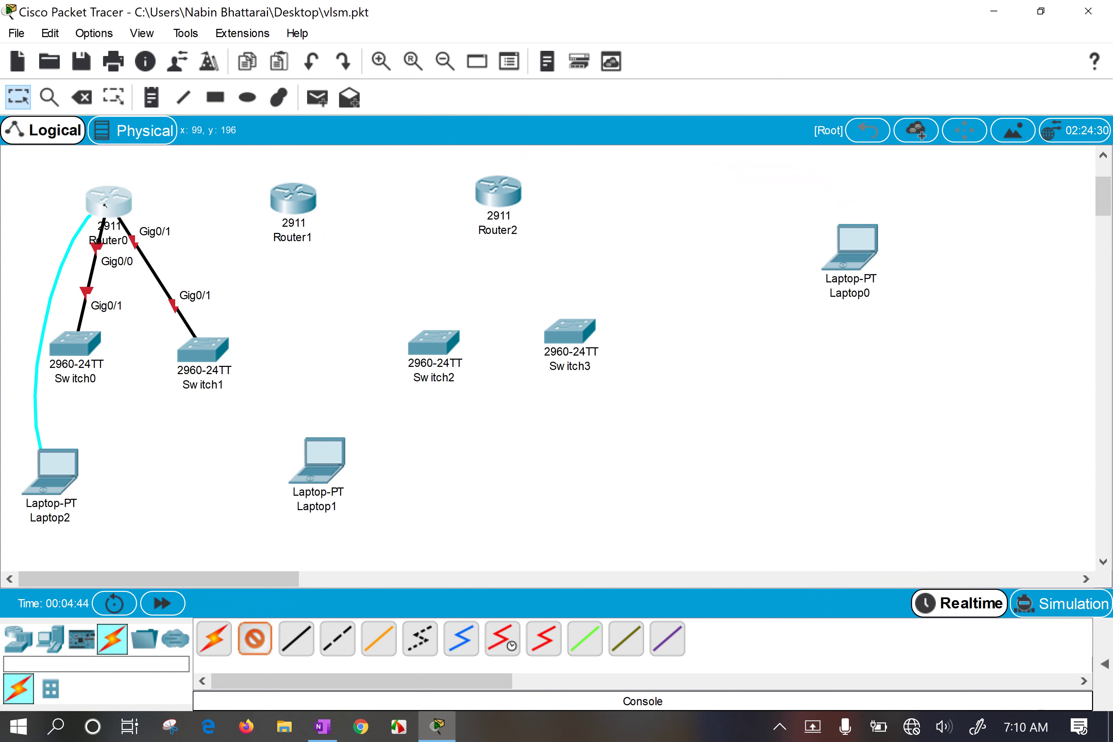
left_click(134, 218)
left_click(188, 241)
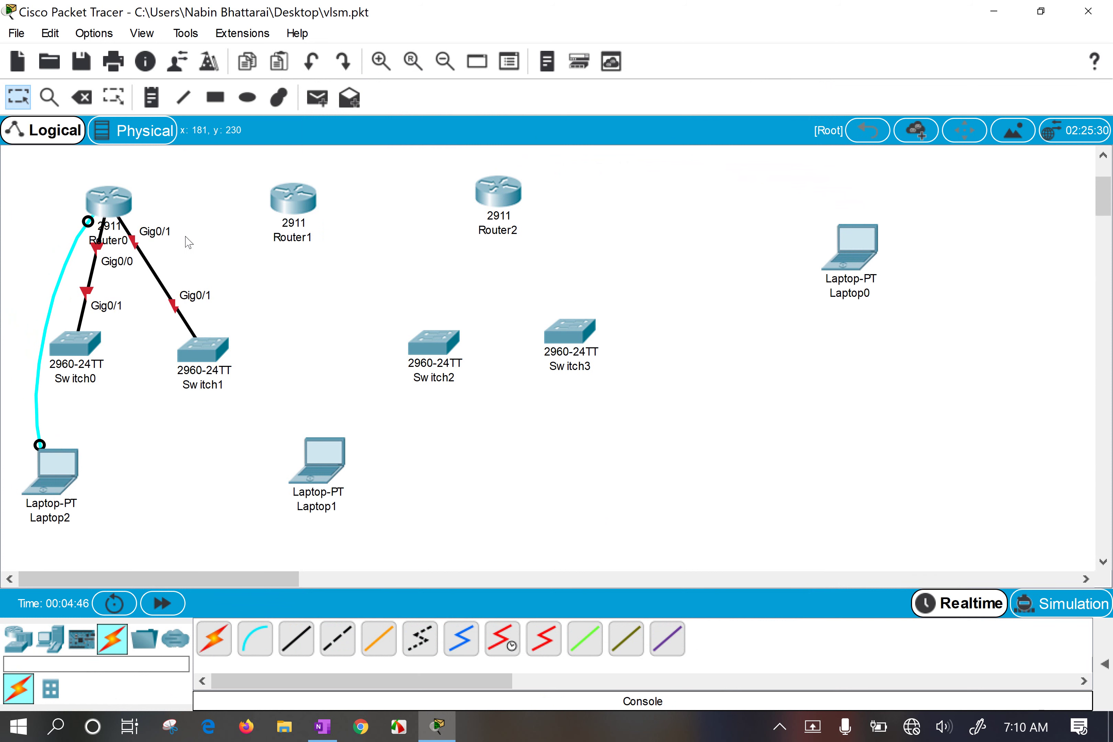
Connect Laptop1's RS 232 port to Router1's Console port with a console cable.
left_click(339, 474)
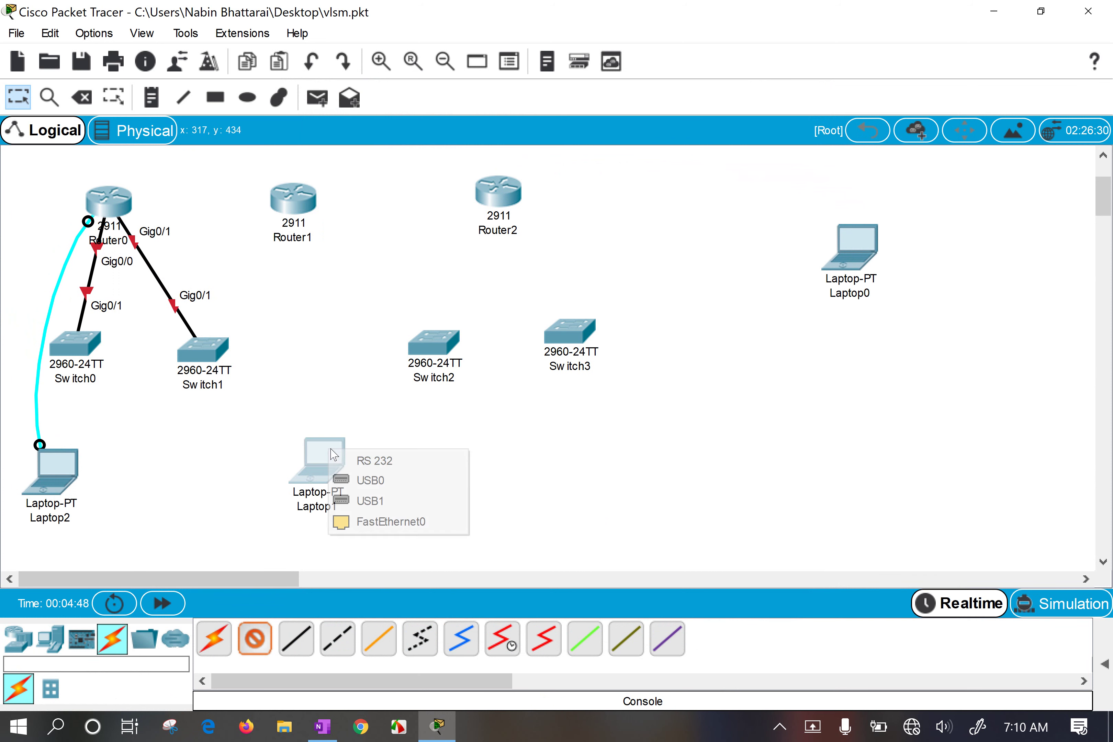
left_click(369, 460)
left_click(291, 198)
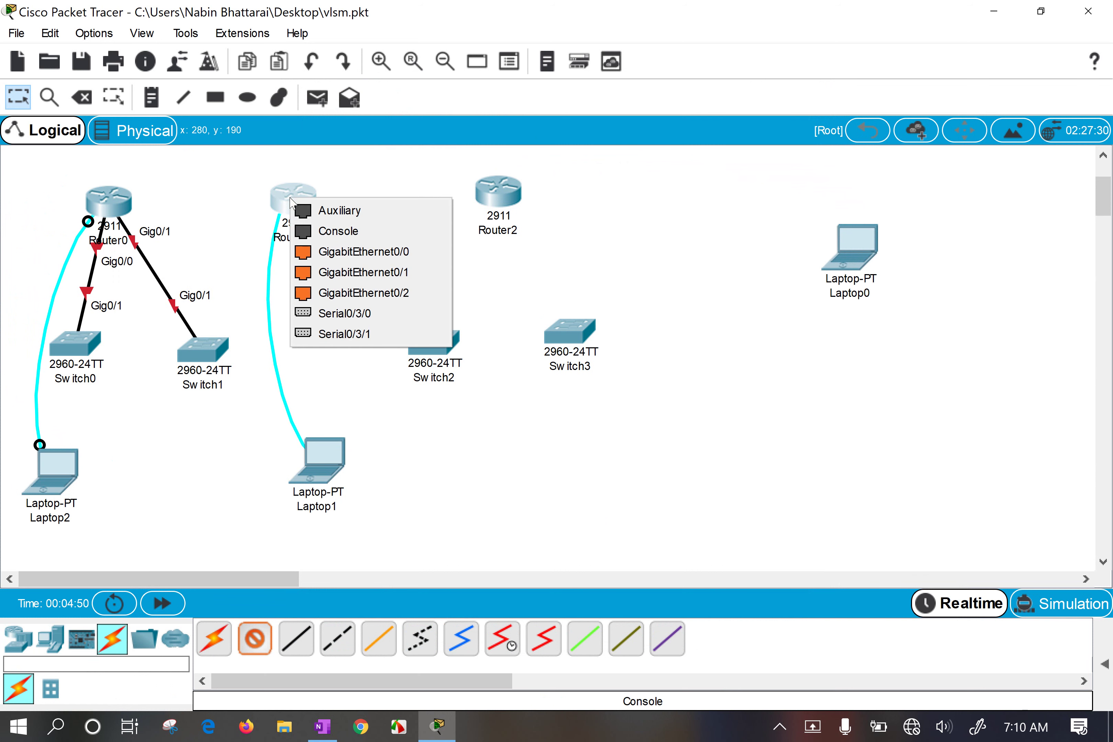
left_click(335, 231)
Connect Laptop0's RS 232 port to Router2's Console port with a console cable and move the laptop closer to the router.
left_click(259, 651)
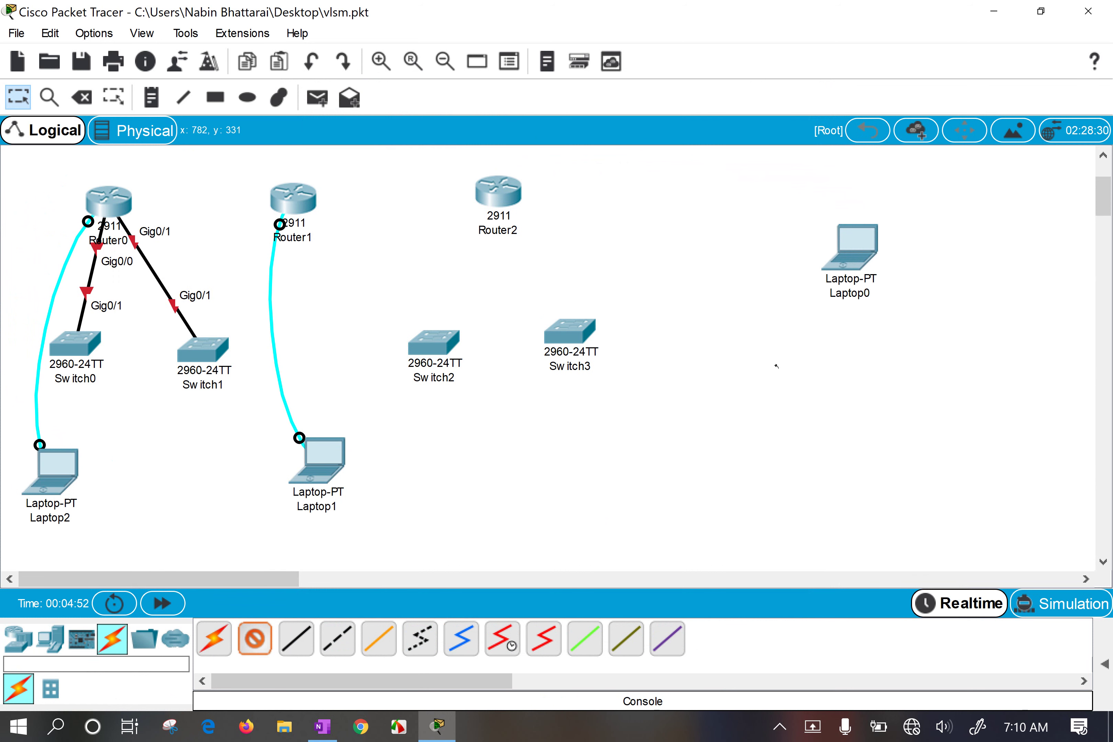
left_click(867, 245)
left_click(910, 251)
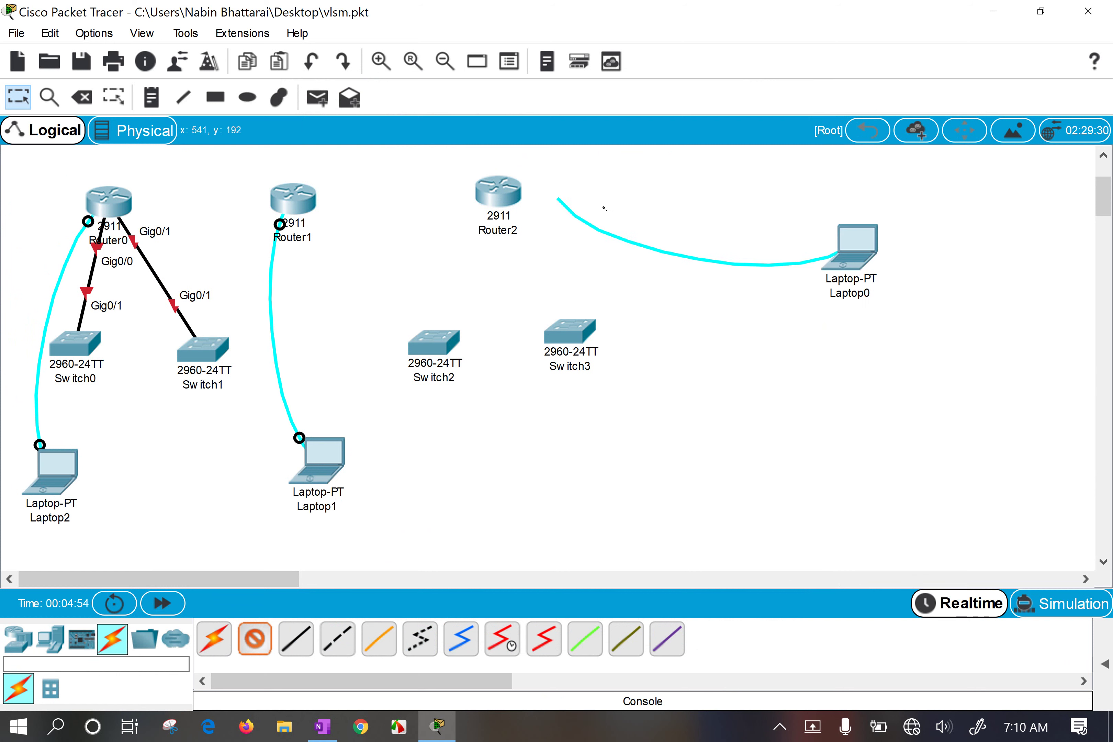
left_click(500, 192)
left_click(534, 221)
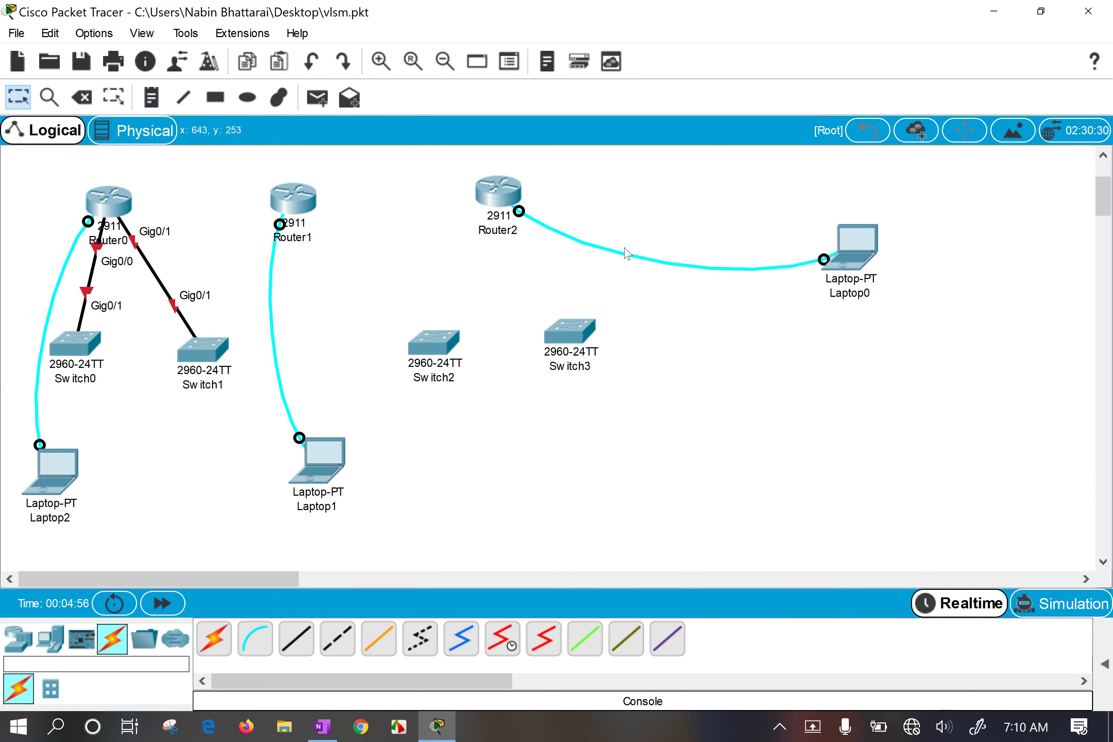
left_click_drag(875, 265, 798, 223)
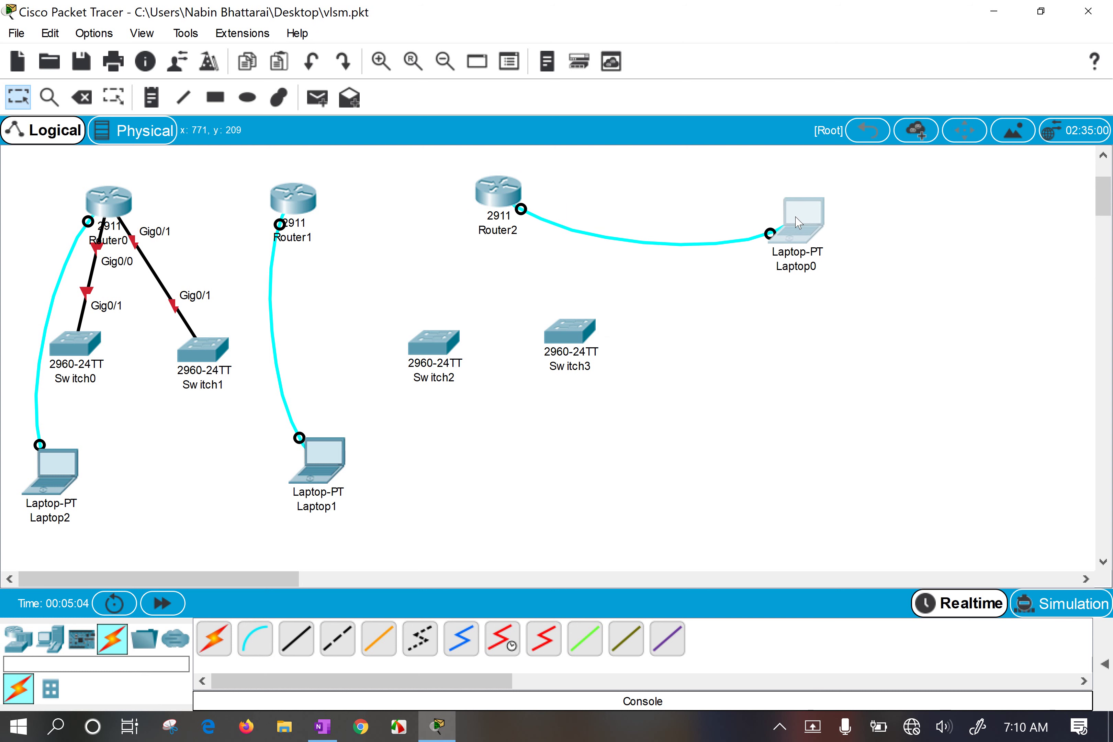
left_click(456, 182)
left_click_drag(341, 177, 339, 227)
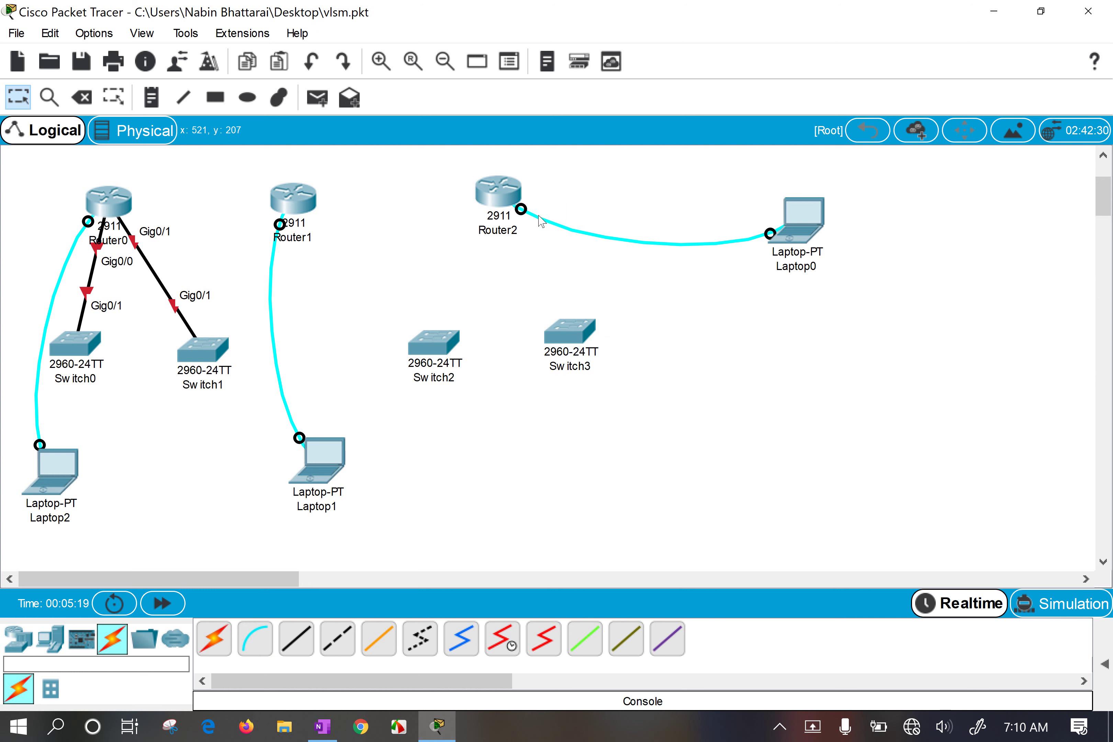
left_click_drag(521, 209, 300, 198)
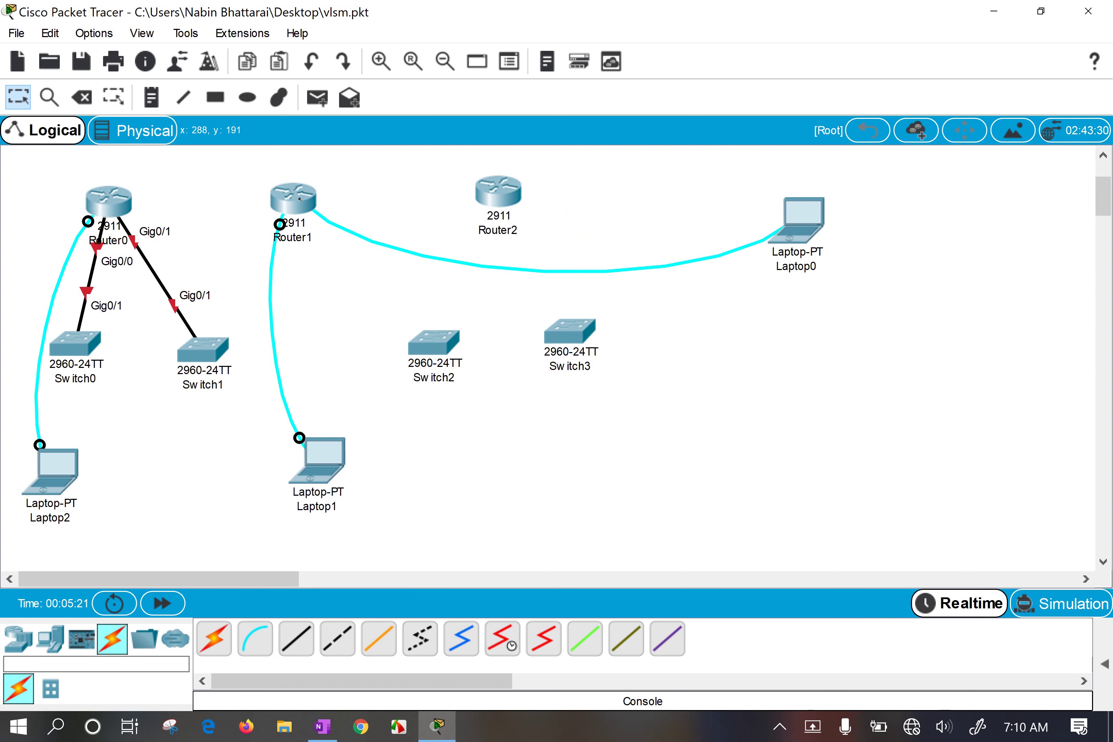
mouse_move(298, 197)
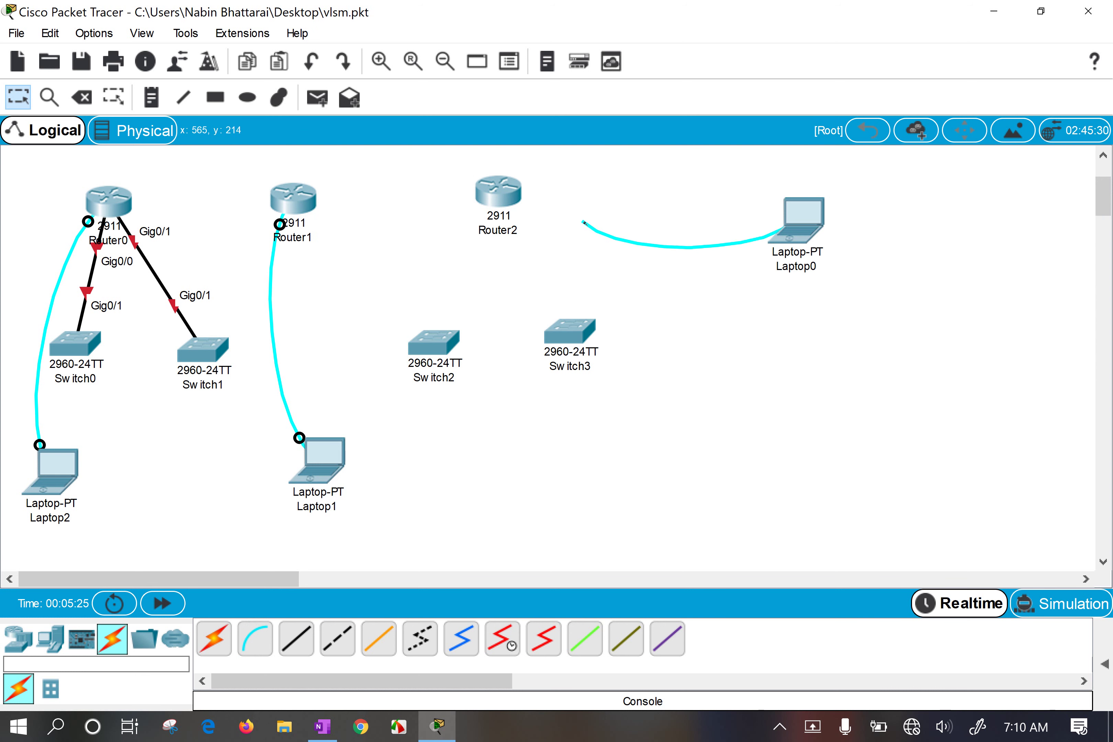
left_click(515, 194)
left_click(545, 224)
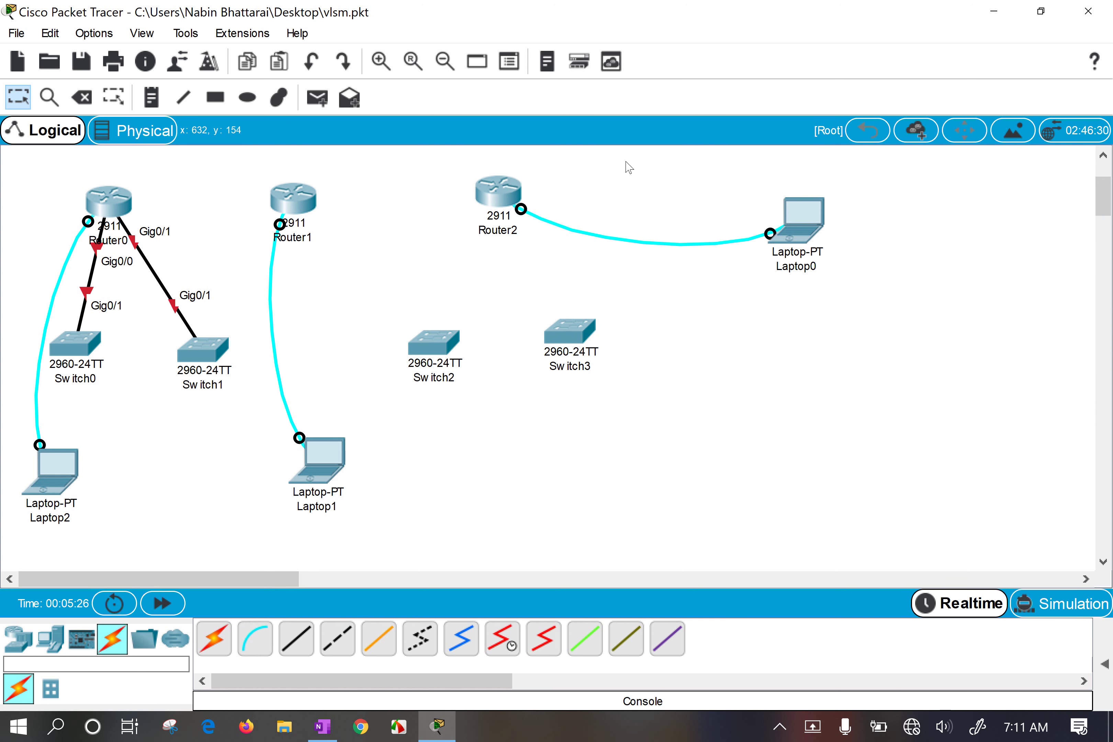
Move Laptop0 closer to Router2 and open the laptop's desktop applications.
left_click_drag(814, 229, 720, 217)
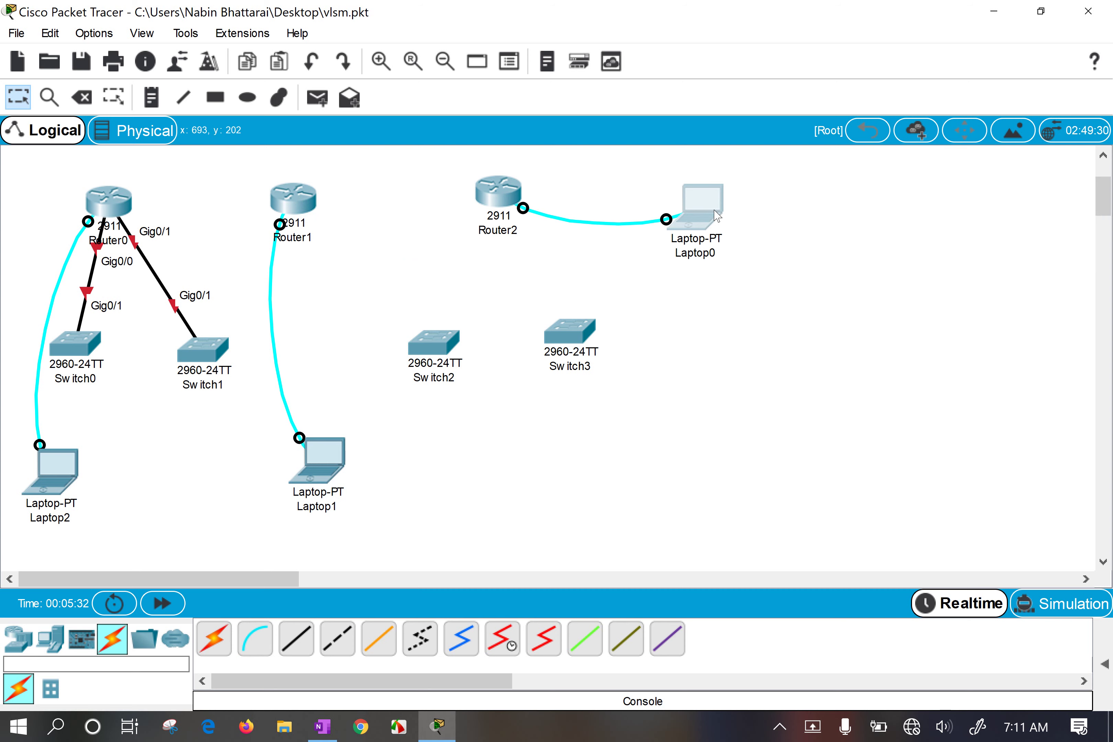
left_click(717, 215)
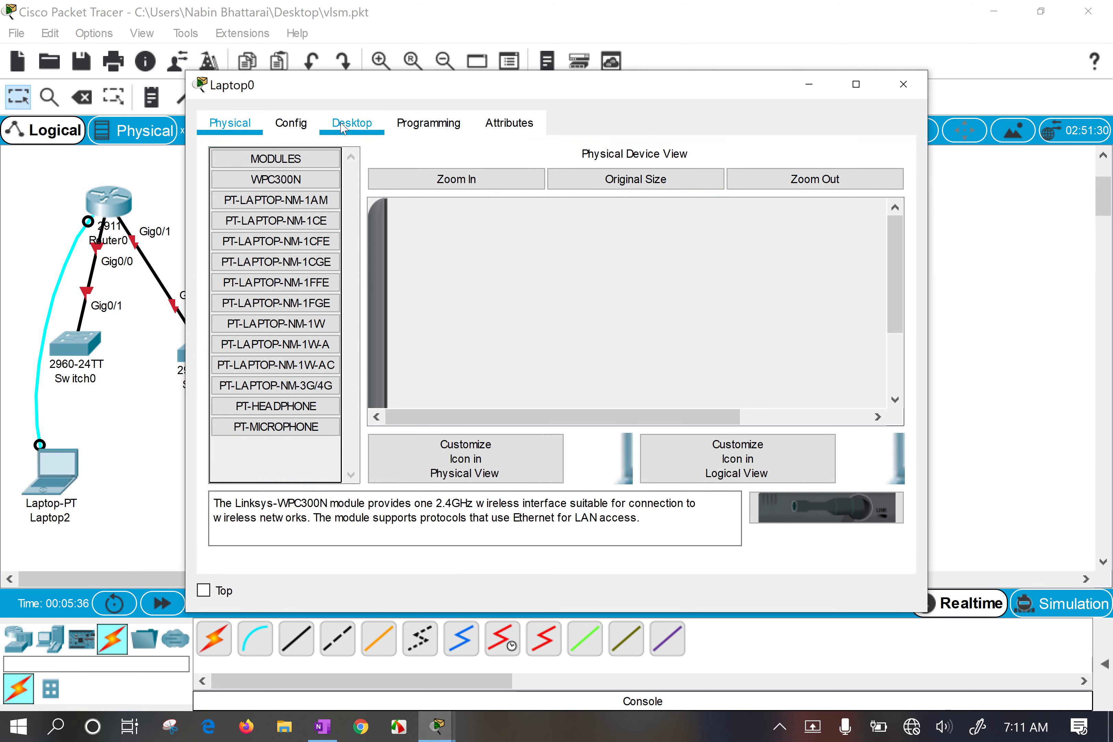
left_click(343, 126)
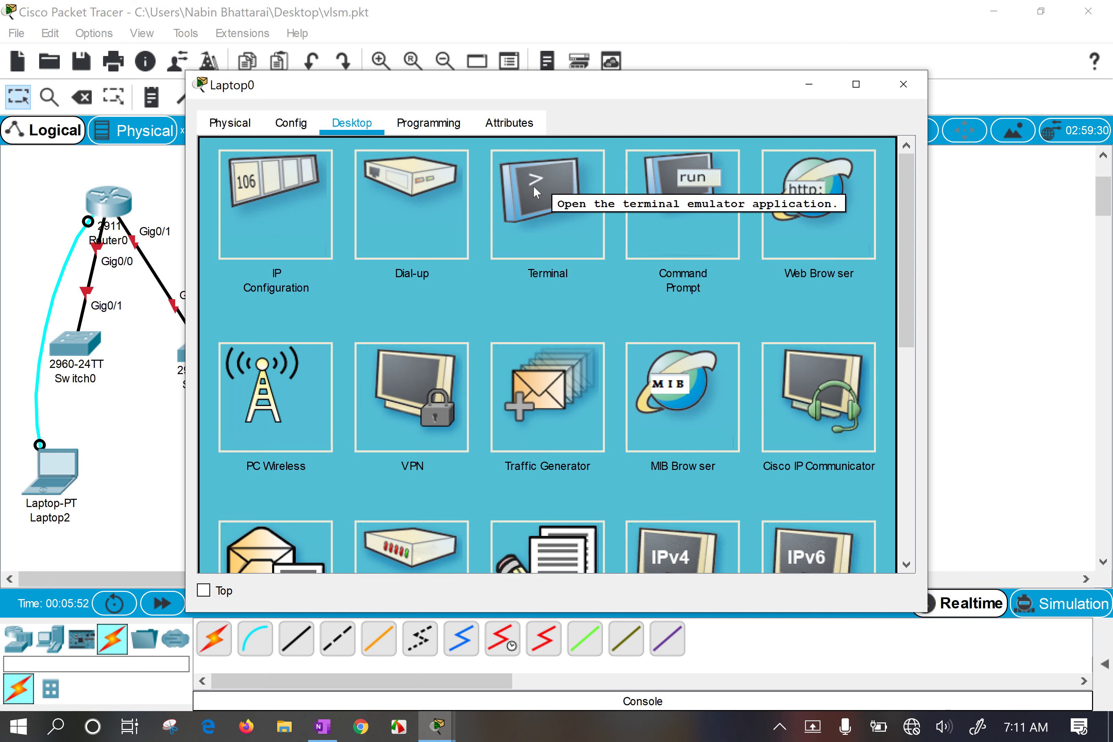
Open PuTTY to view its serial session settings, then close it and the Laptop0 window.
key("super")
type("putty")
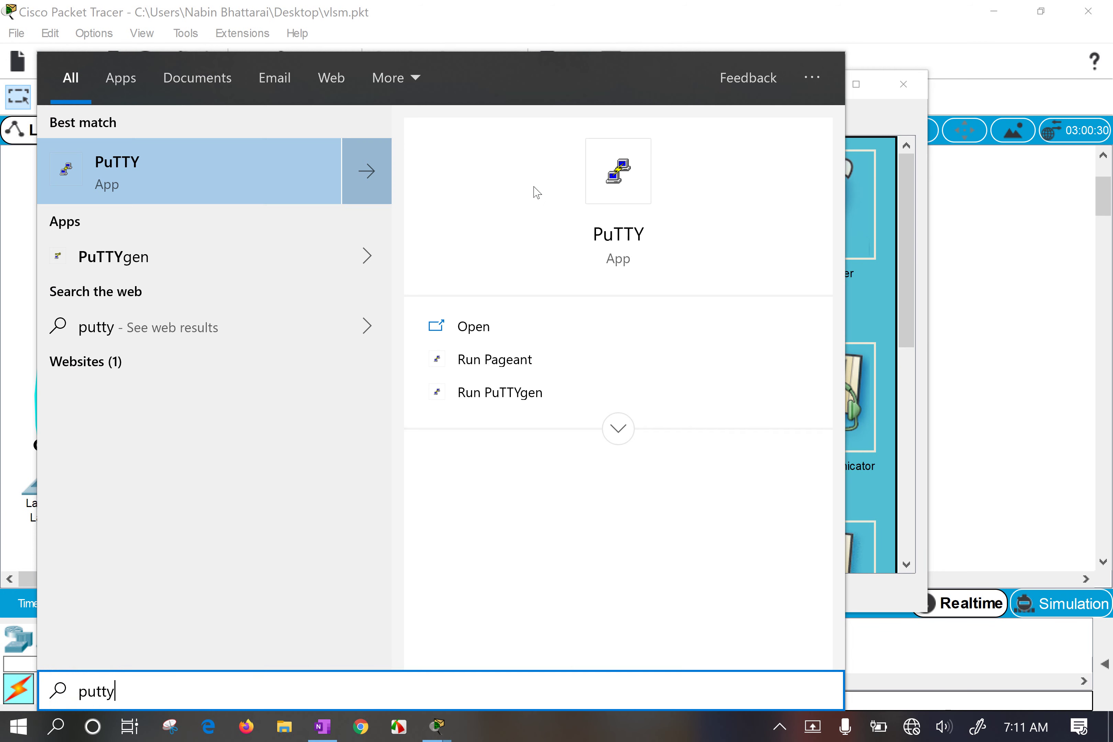
key("Return")
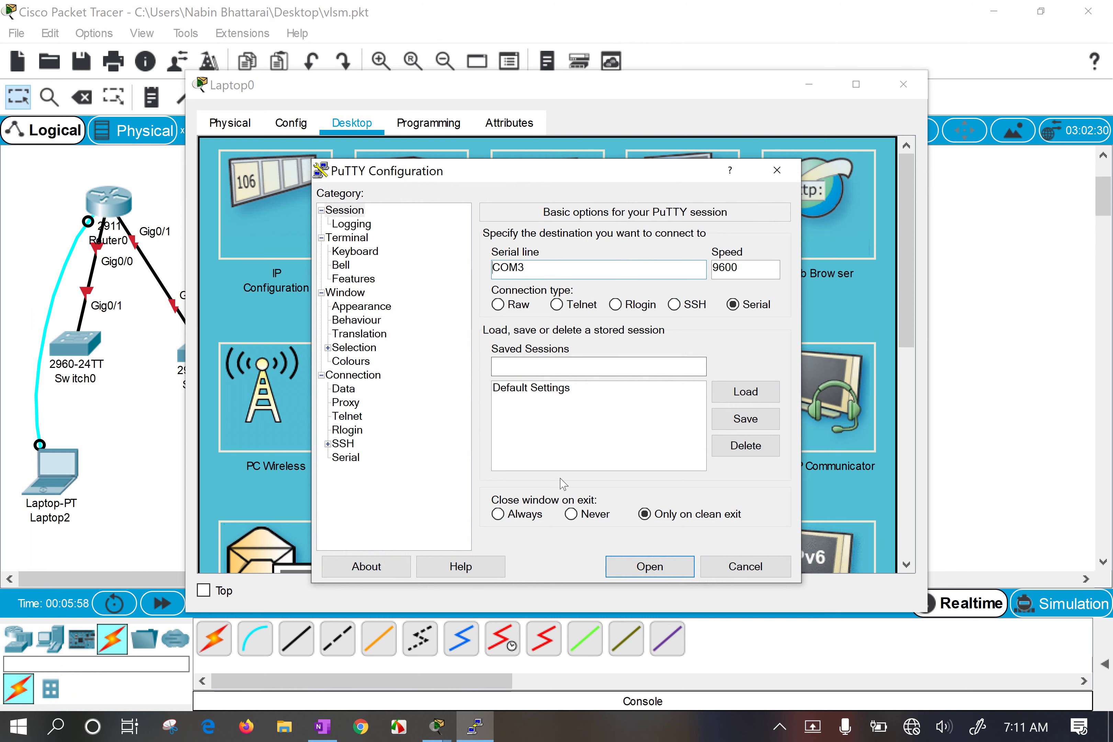
left_click(743, 570)
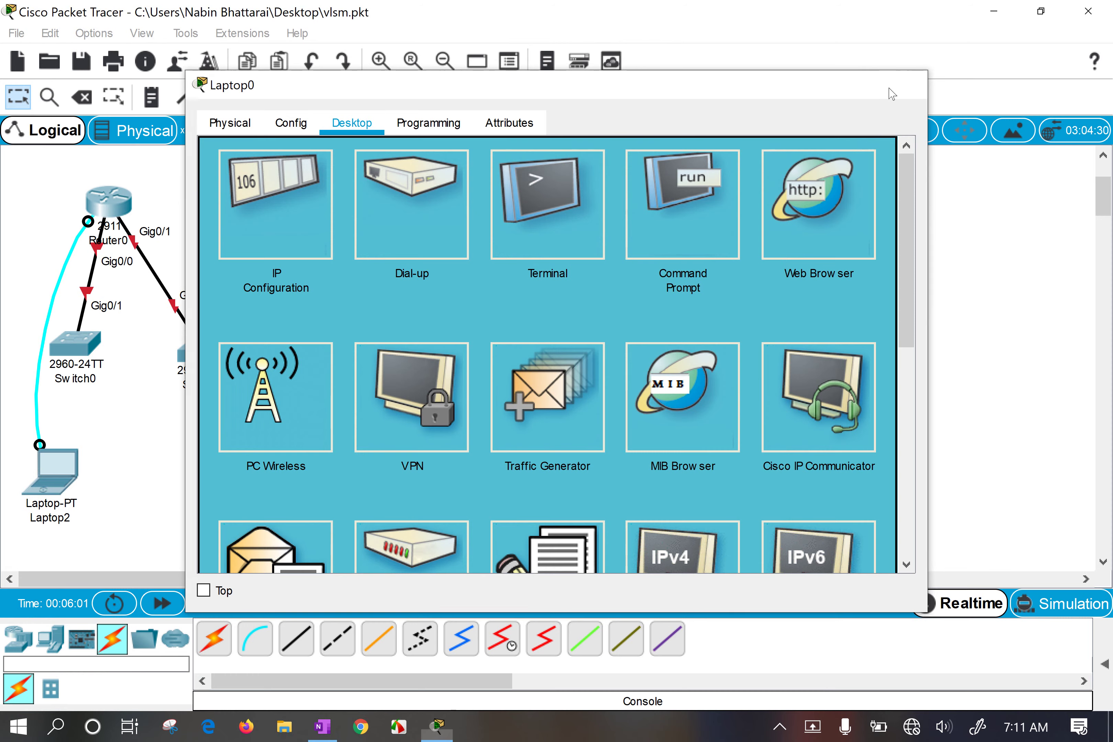
left_click(903, 84)
left_click_drag(550, 167, 636, 262)
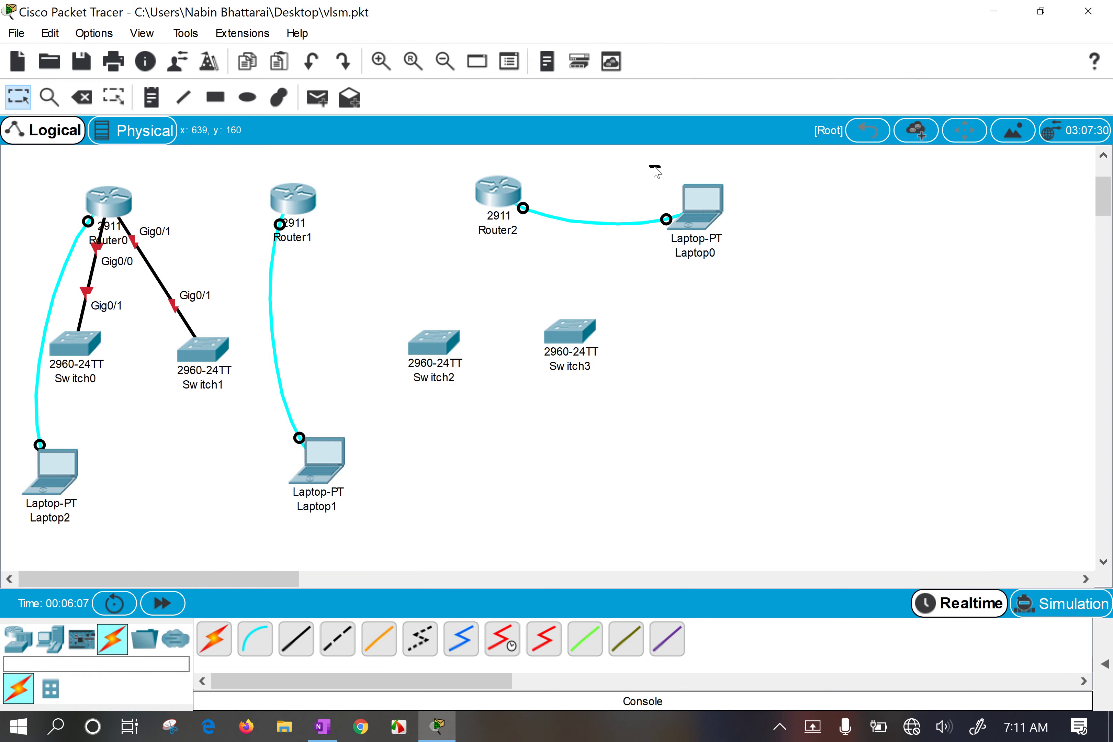
Start a terminal session on Laptop0 with 9600 bits per second, 8 data bits, no parity, 1 stop bit and no flow control.
left_click(700, 207)
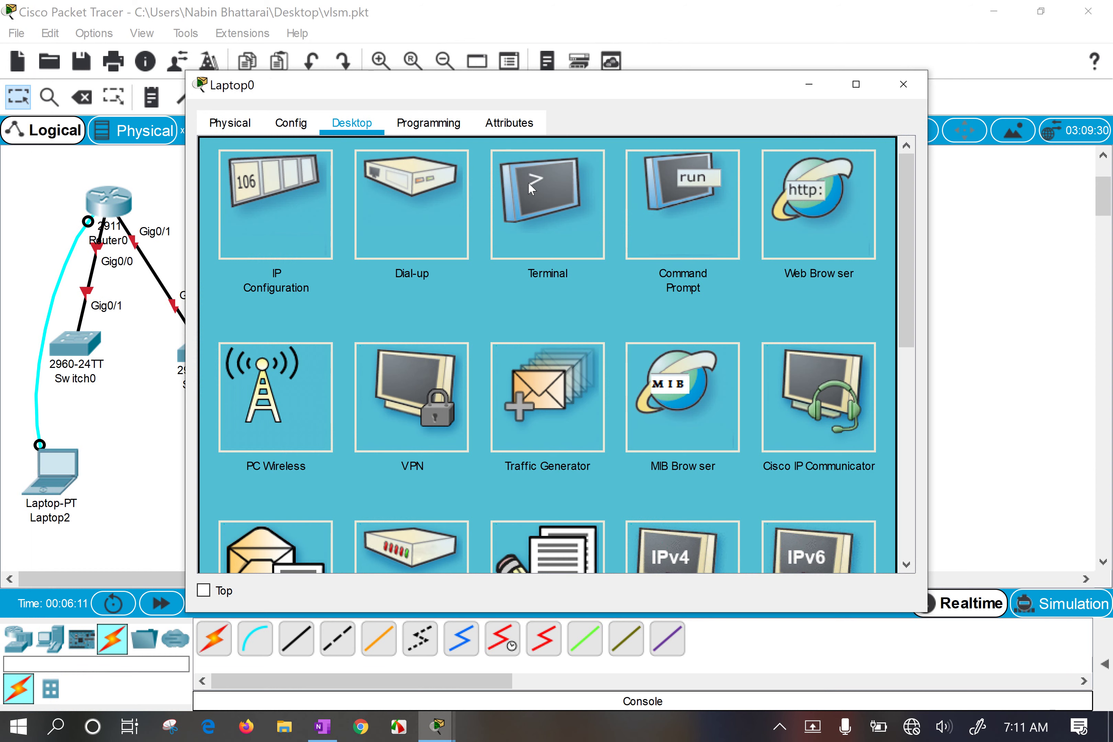
left_click(540, 189)
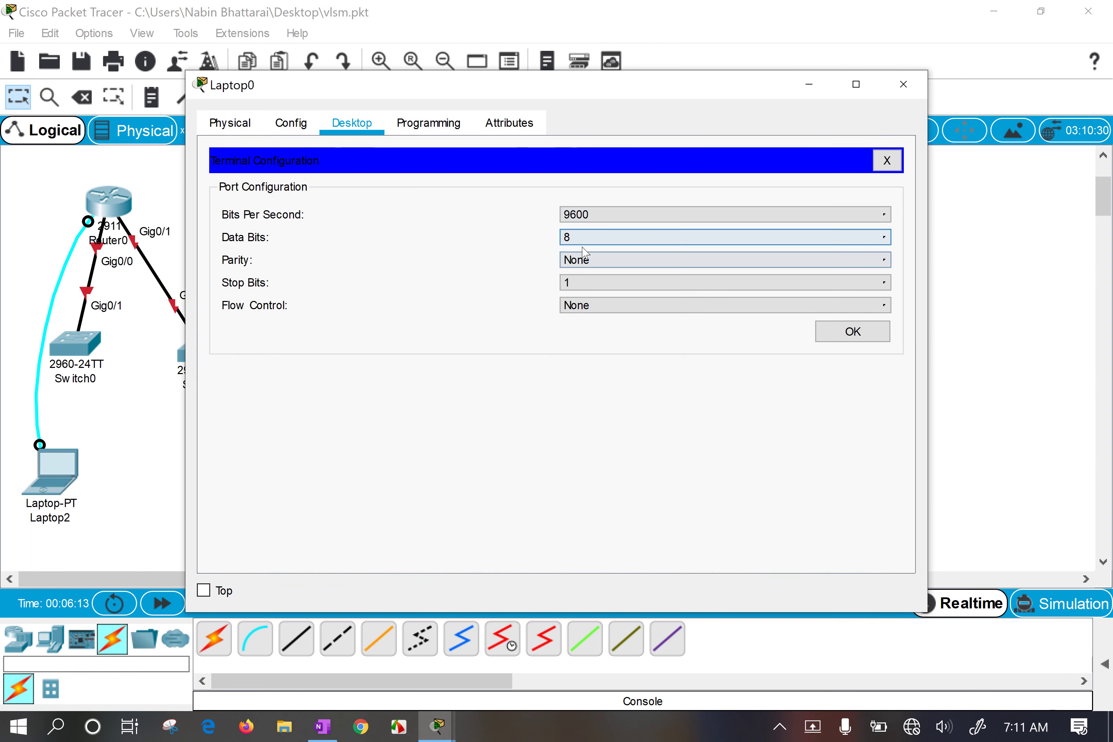
left_click(853, 331)
left_click_drag(675, 91, 937, 91)
key("Return")
key("Return")
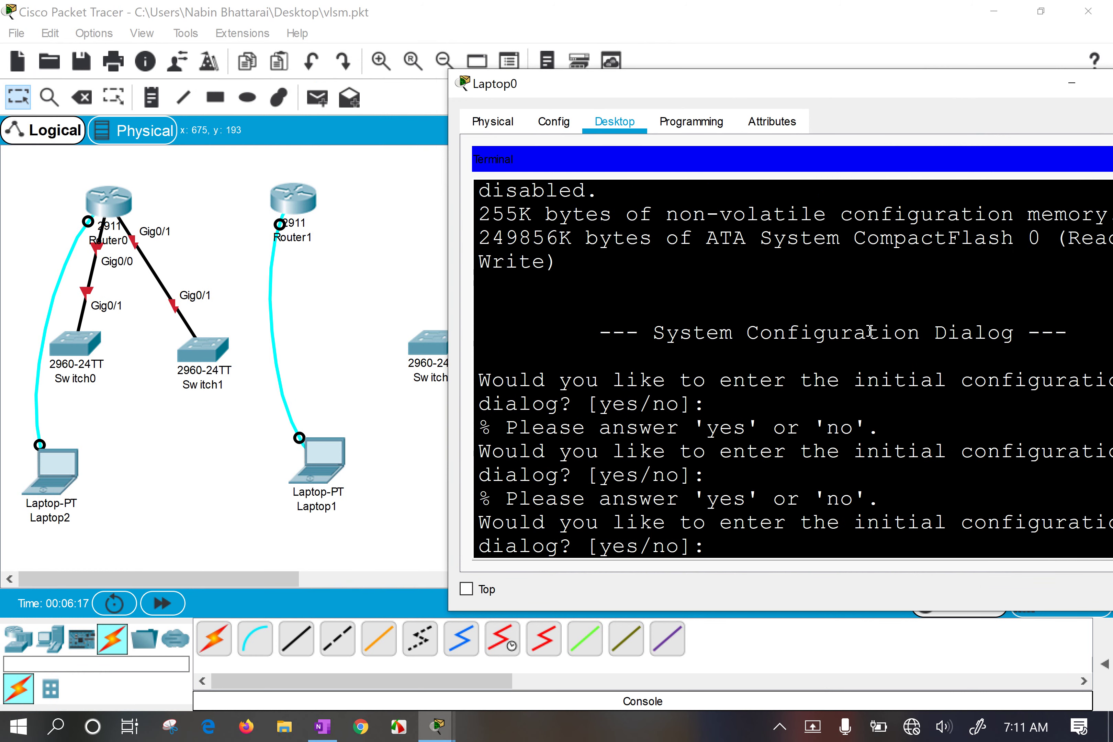
Answer no to Router2's initial configuration dialog, go to the router prompt and close the Laptop0 window.
type("no")
key("Return")
key("Return")
key("Return")
key("Return")
key("Return")
key("Return")
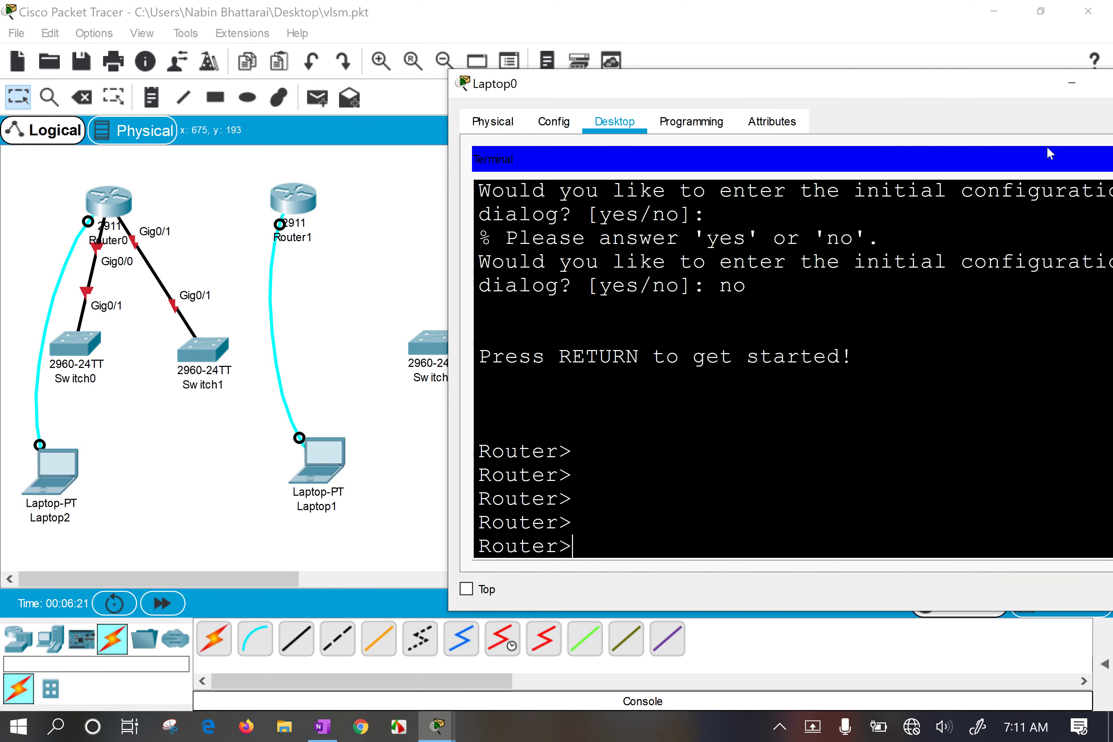
left_click_drag(1026, 89, 896, 90)
left_click(1032, 93)
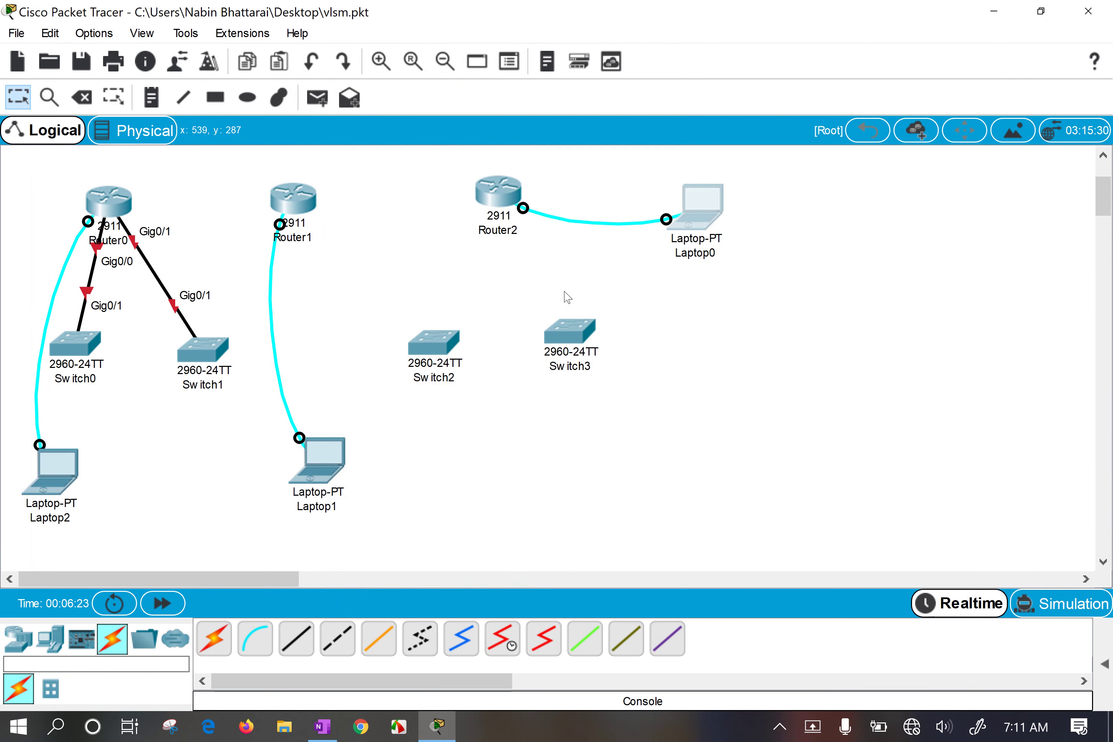
View Router1's command line interface and close the router window.
left_click(293, 199)
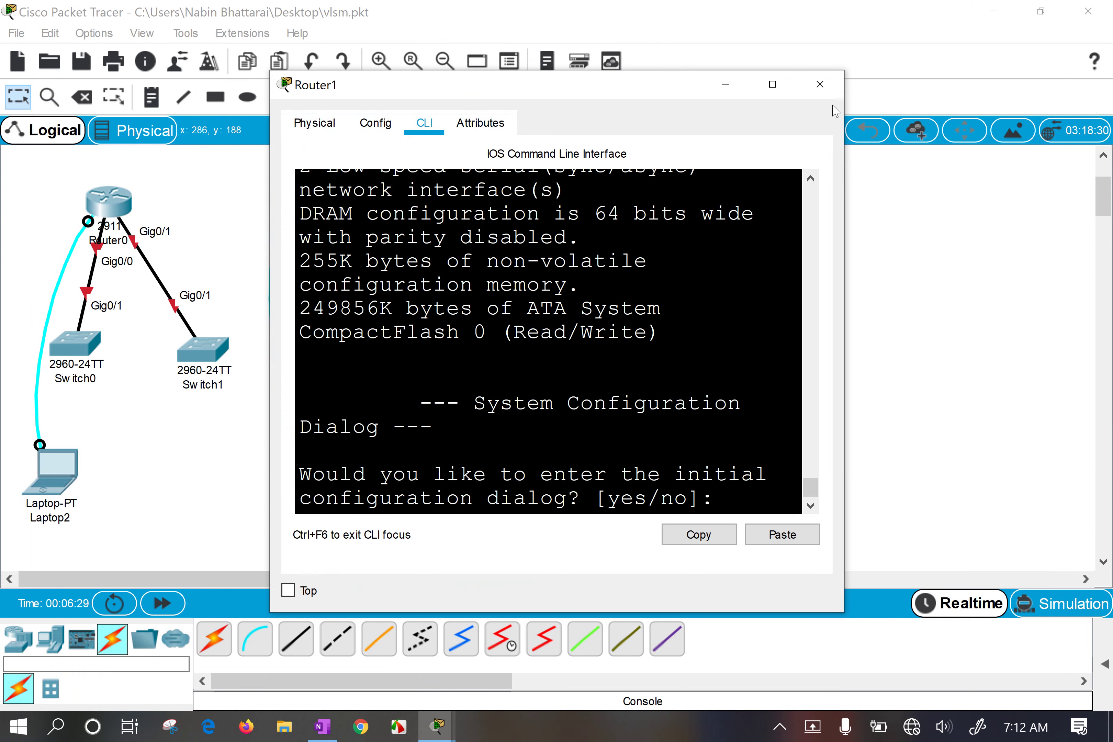
left_click(819, 84)
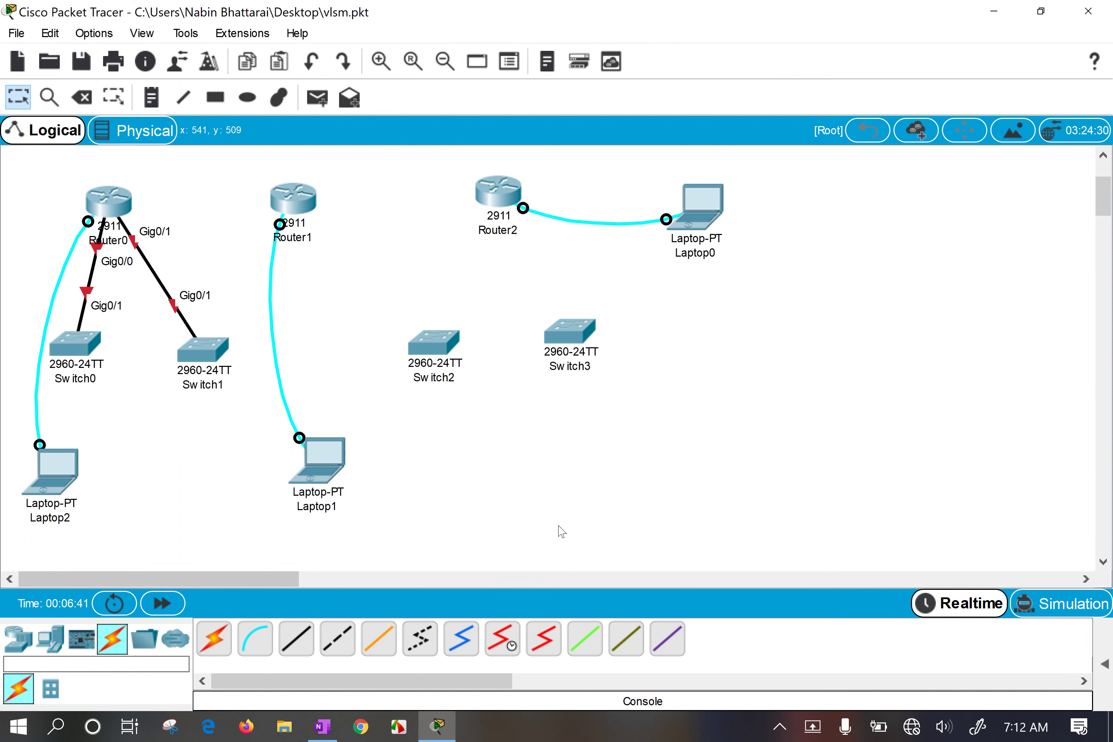
left_click_drag(228, 156, 340, 240)
left_click_drag(236, 182, 270, 223)
Connect Router1's Serial0/3/0 port to Router0's Serial0/3/0 port with a Serial DCE cable, starting at Router1.
left_click(503, 644)
left_click(285, 195)
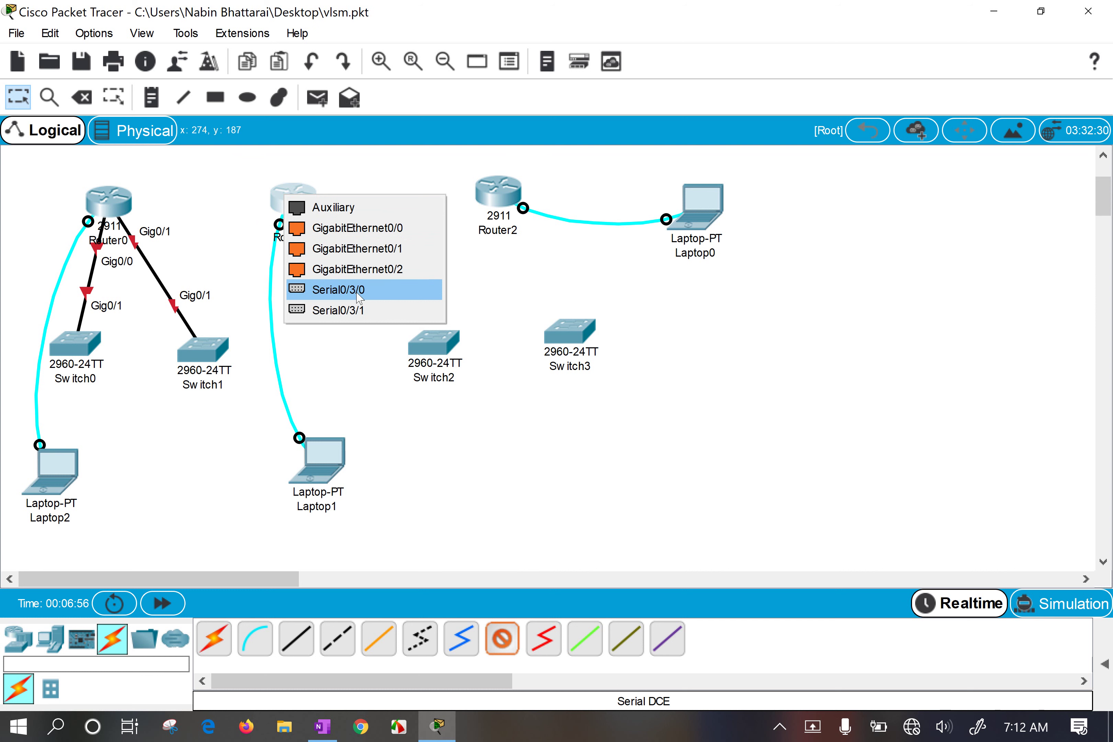
left_click(374, 297)
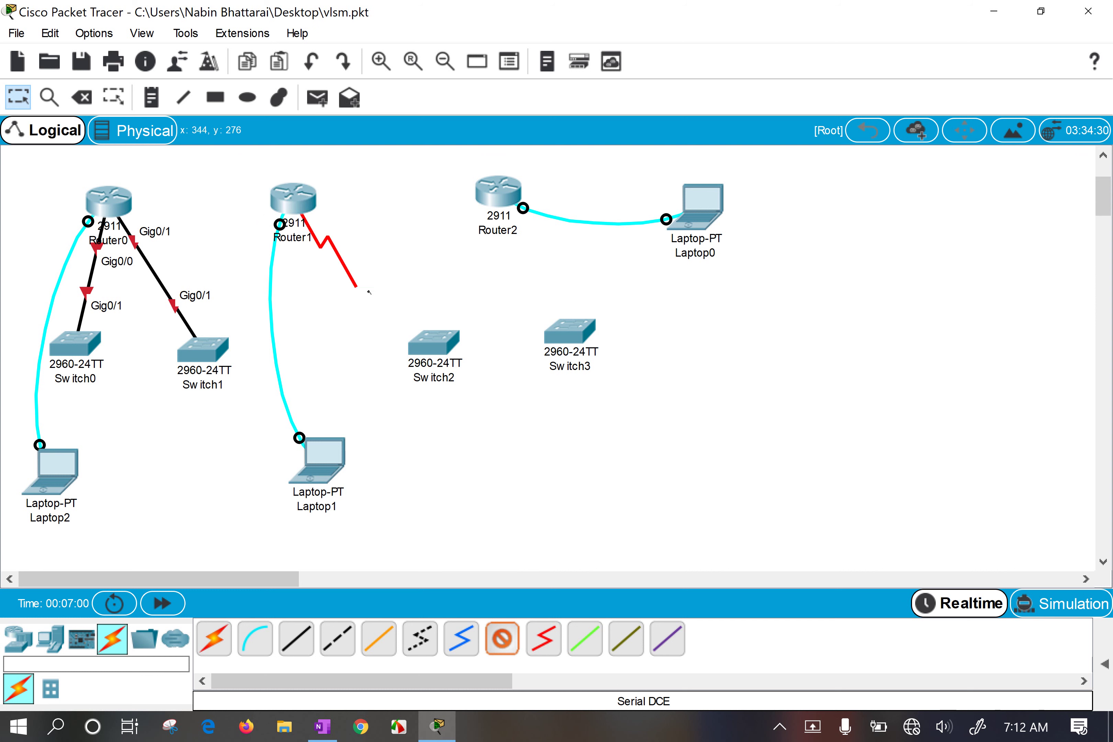
left_click(124, 203)
left_click(124, 203)
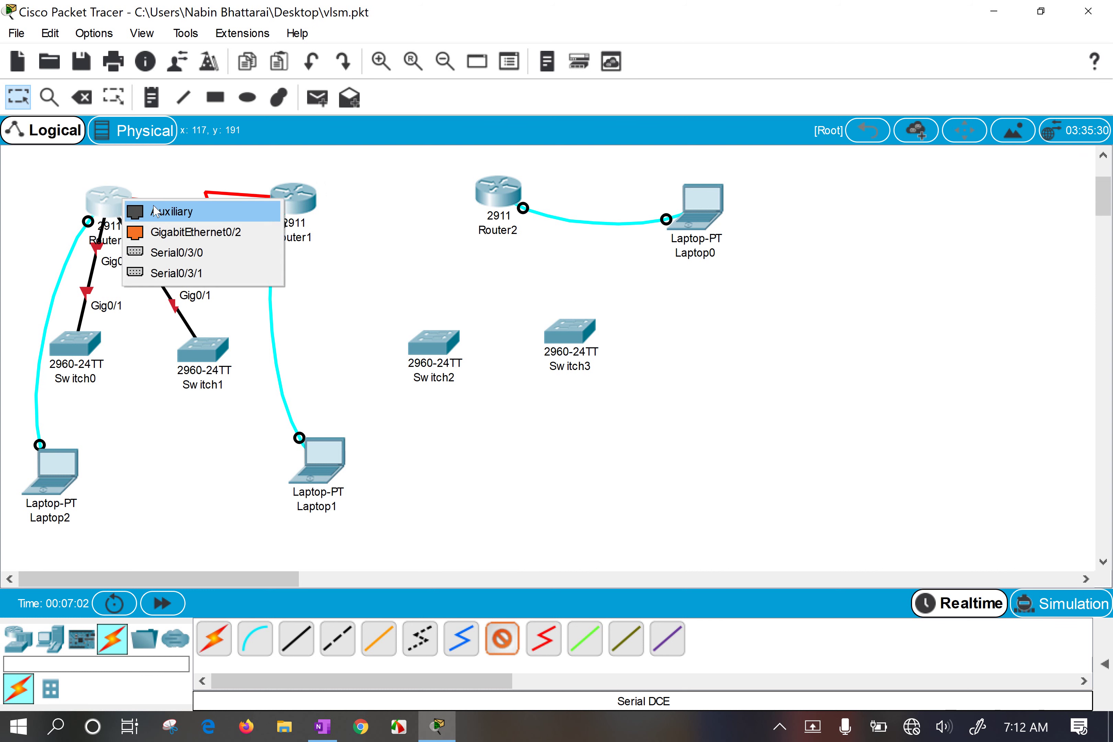
left_click(209, 253)
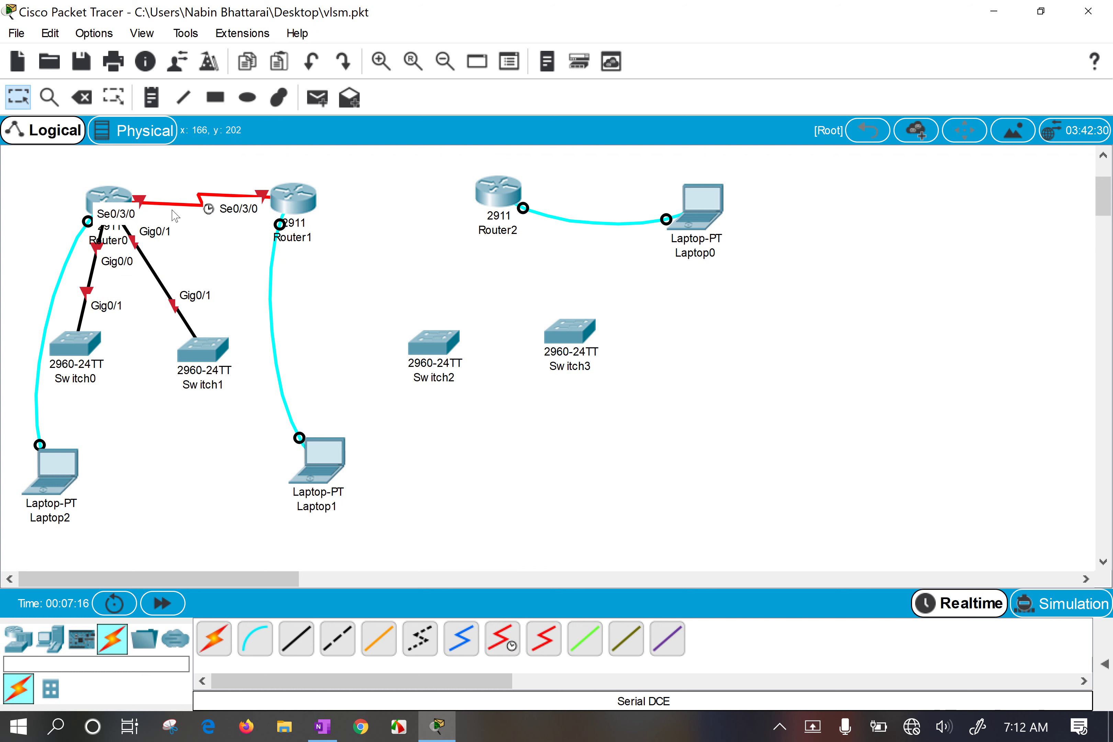
Move Router1 slightly right and down, away from Router0, so the serial link's labels spread apart.
left_click_drag(292, 209, 331, 195)
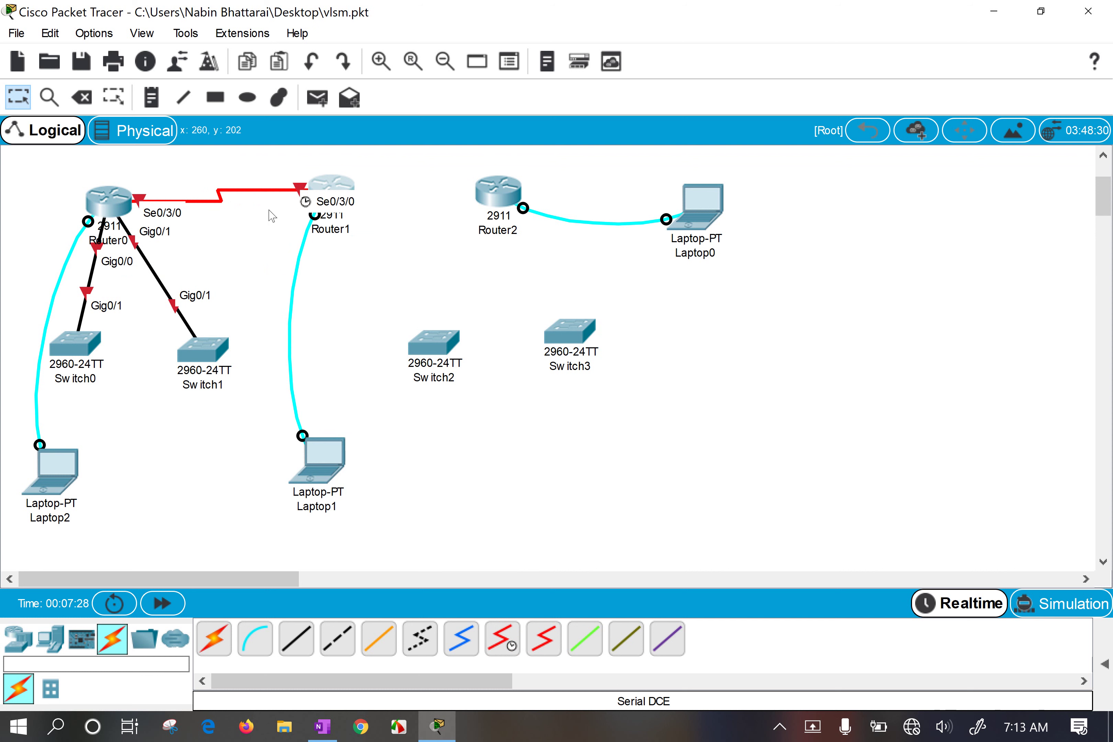
left_click_drag(344, 180, 335, 221)
left_click_drag(268, 170, 239, 279)
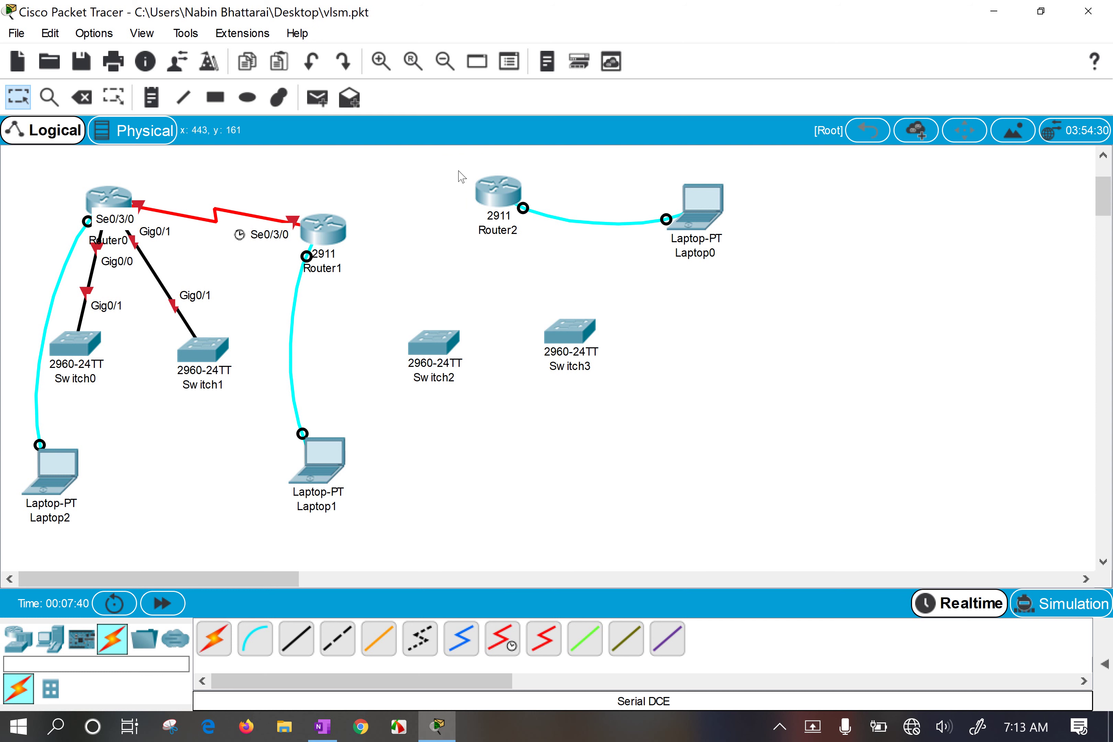
left_click_drag(455, 162, 540, 240)
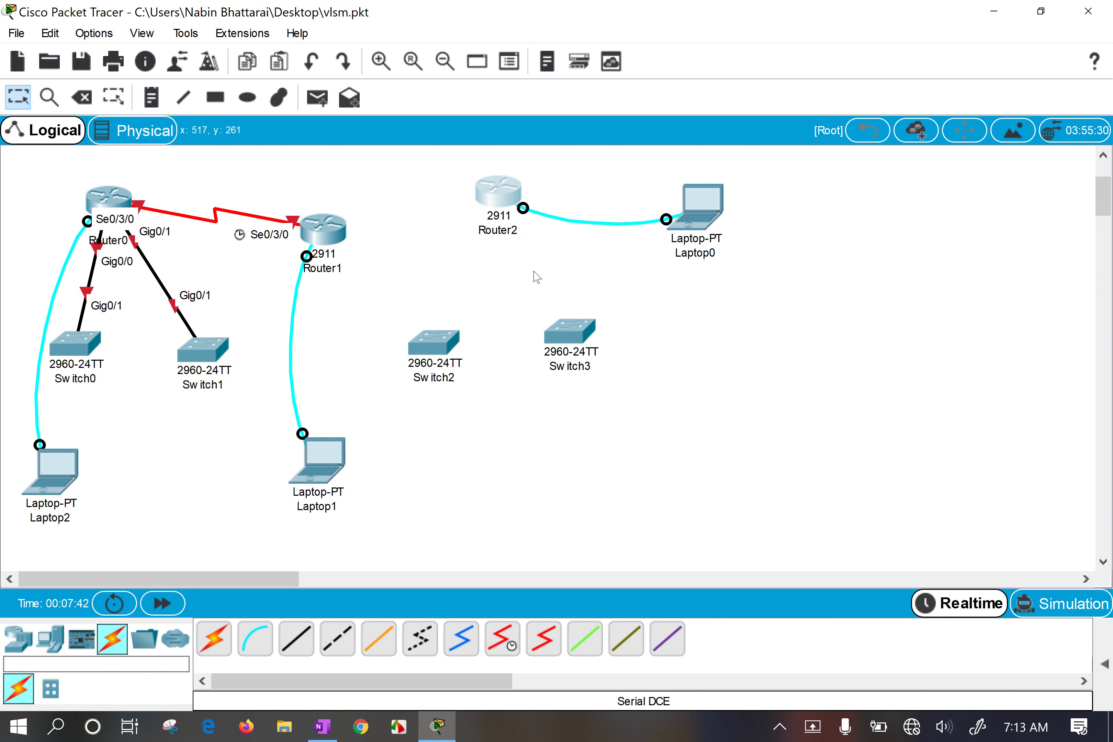
left_click_drag(353, 169, 251, 368)
left_click_drag(433, 159, 550, 247)
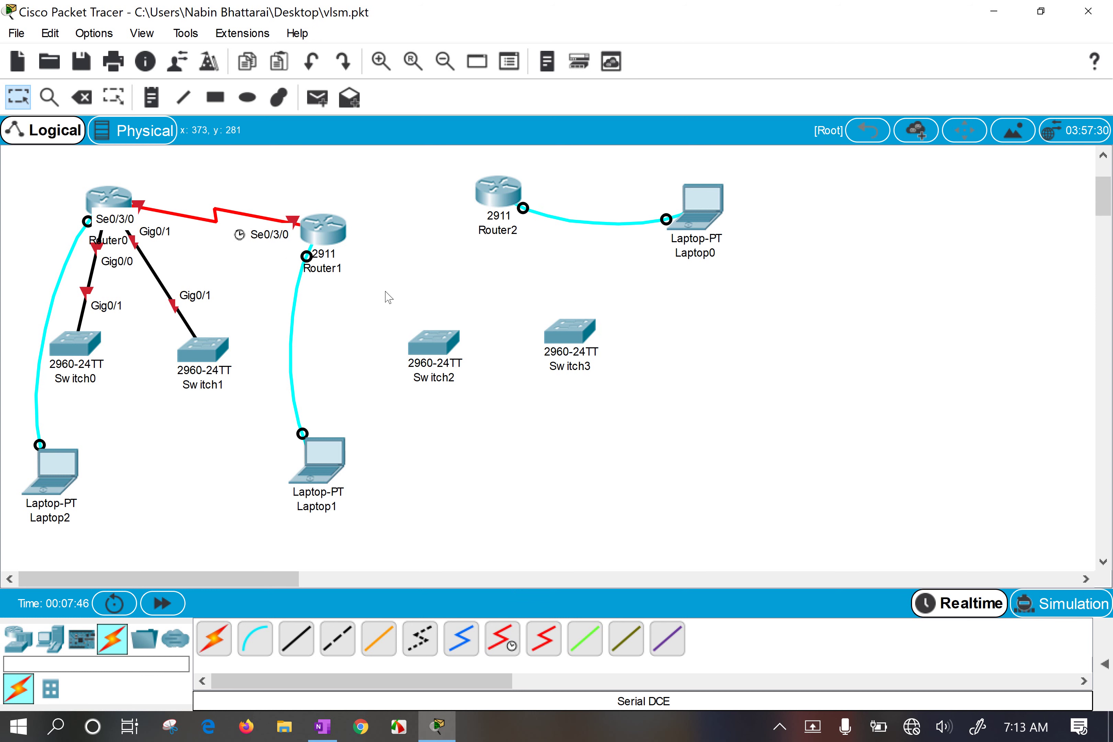
left_click_drag(327, 163, 305, 302)
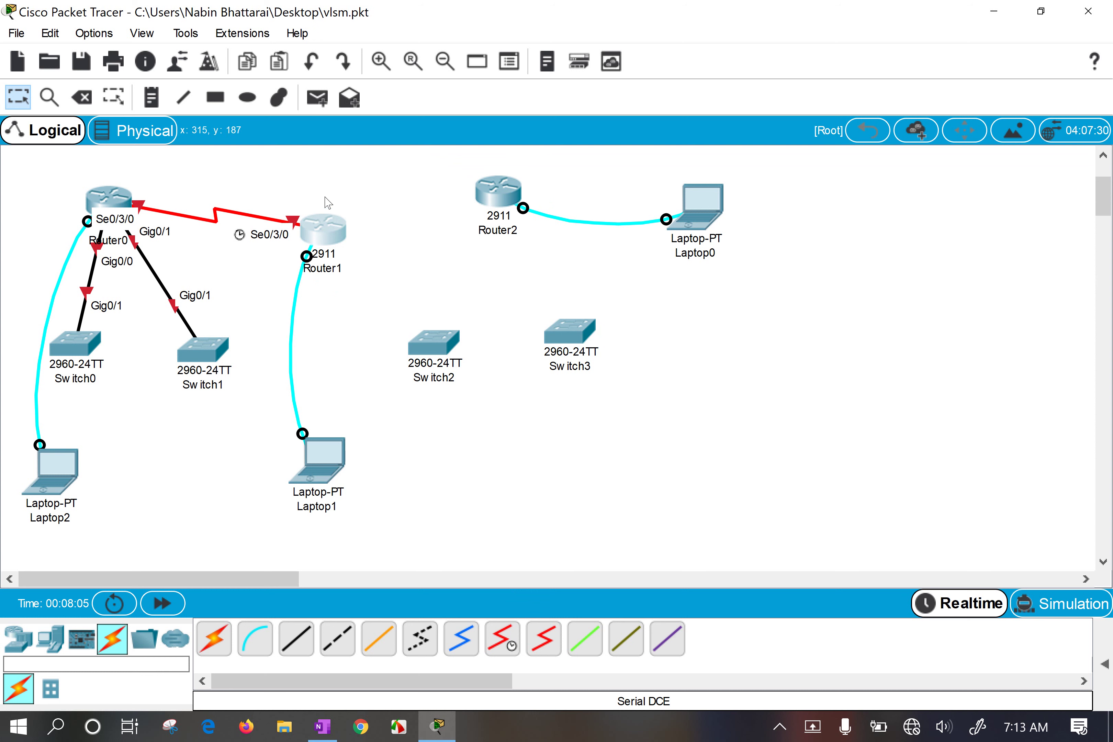
left_click_drag(333, 168, 305, 313)
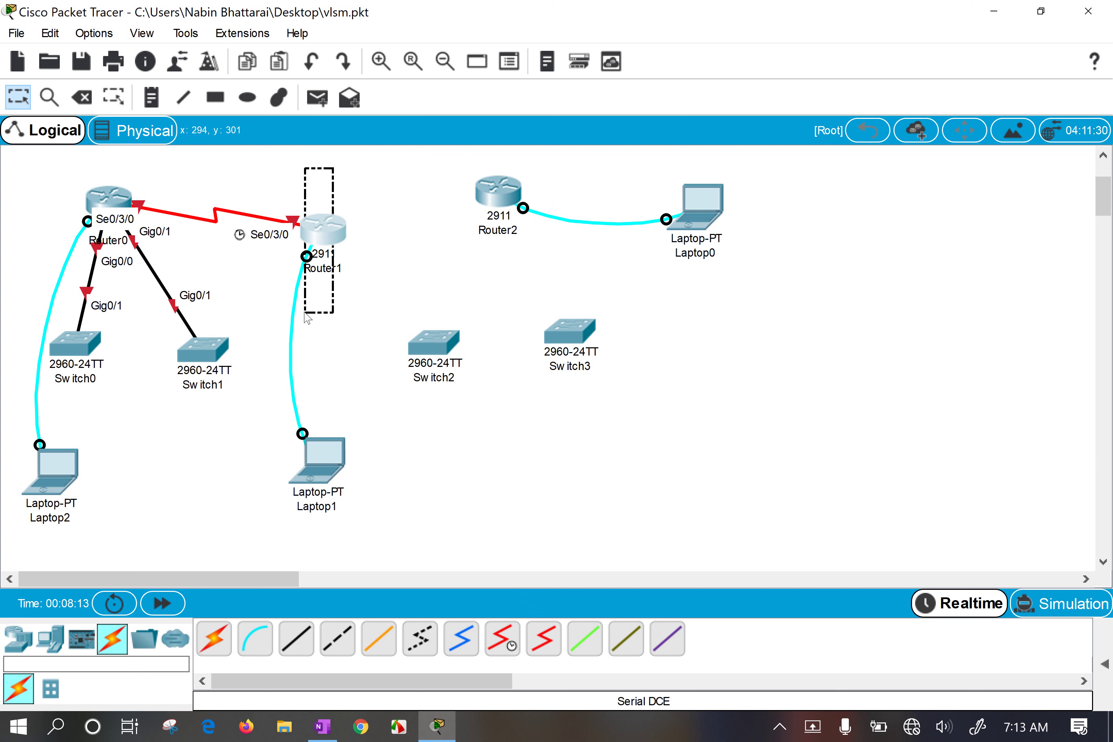
left_click_drag(307, 318, 309, 337)
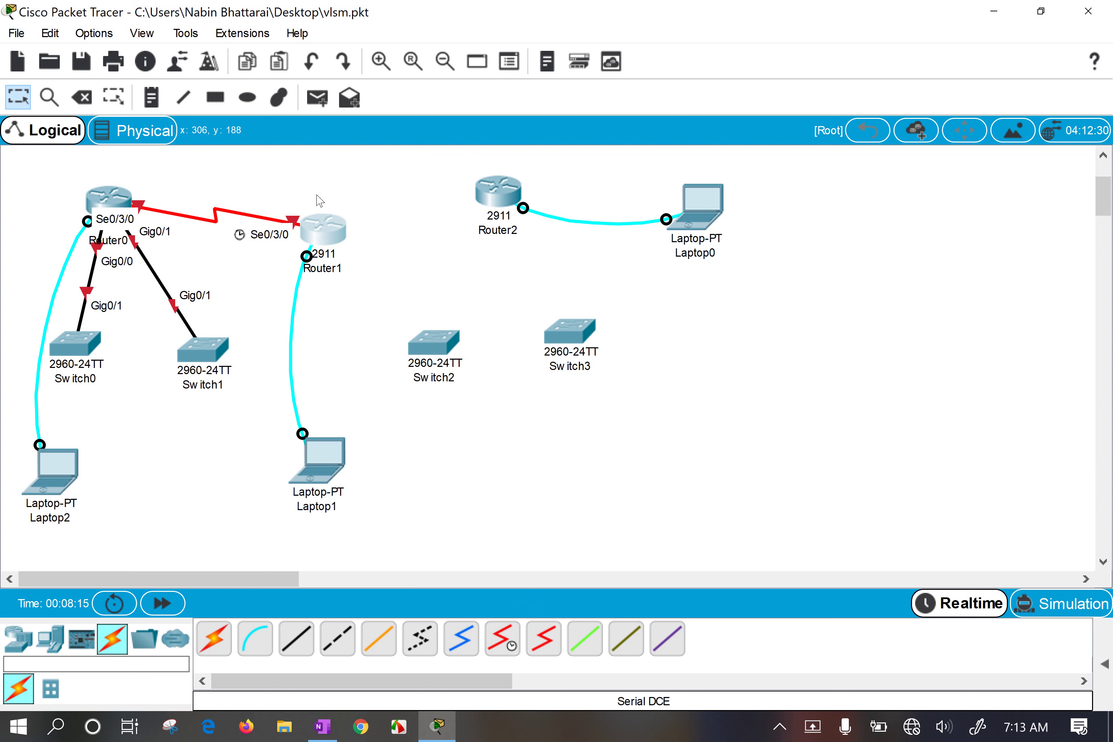
left_click_drag(288, 172, 263, 268)
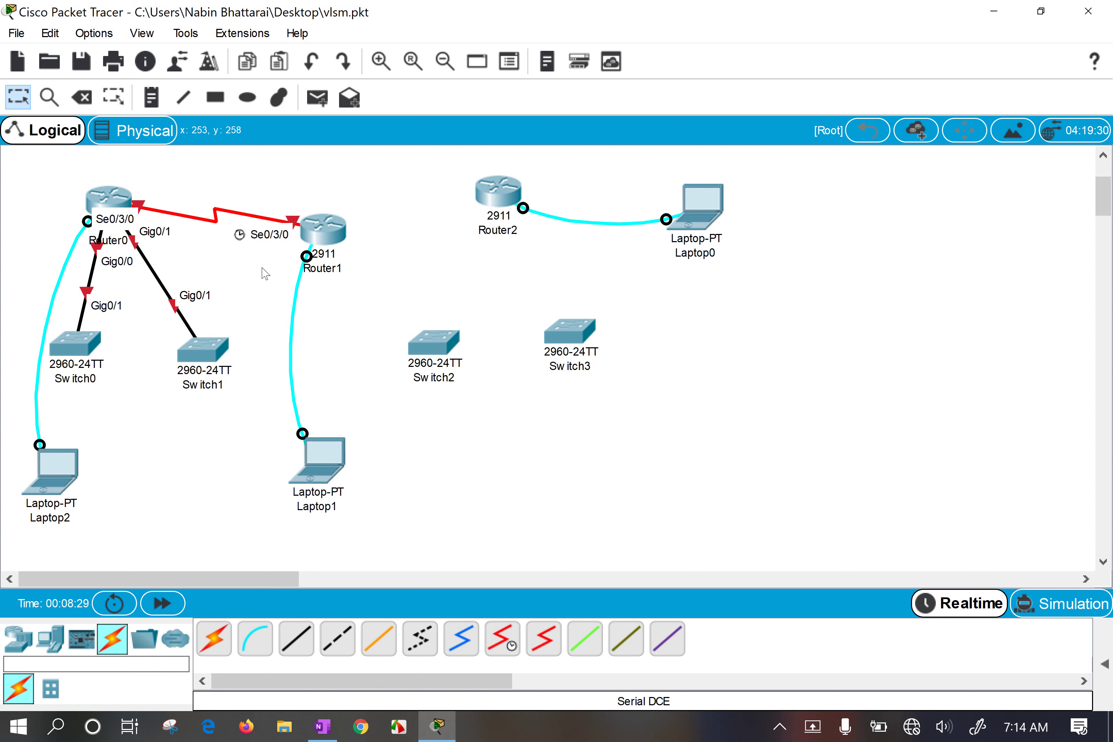
left_click_drag(295, 183, 276, 235)
Connect Router1's Serial0/3/1 port to Router2's Serial0/3/0 port with a Serial DTE cable, starting at Router1.
left_click(543, 639)
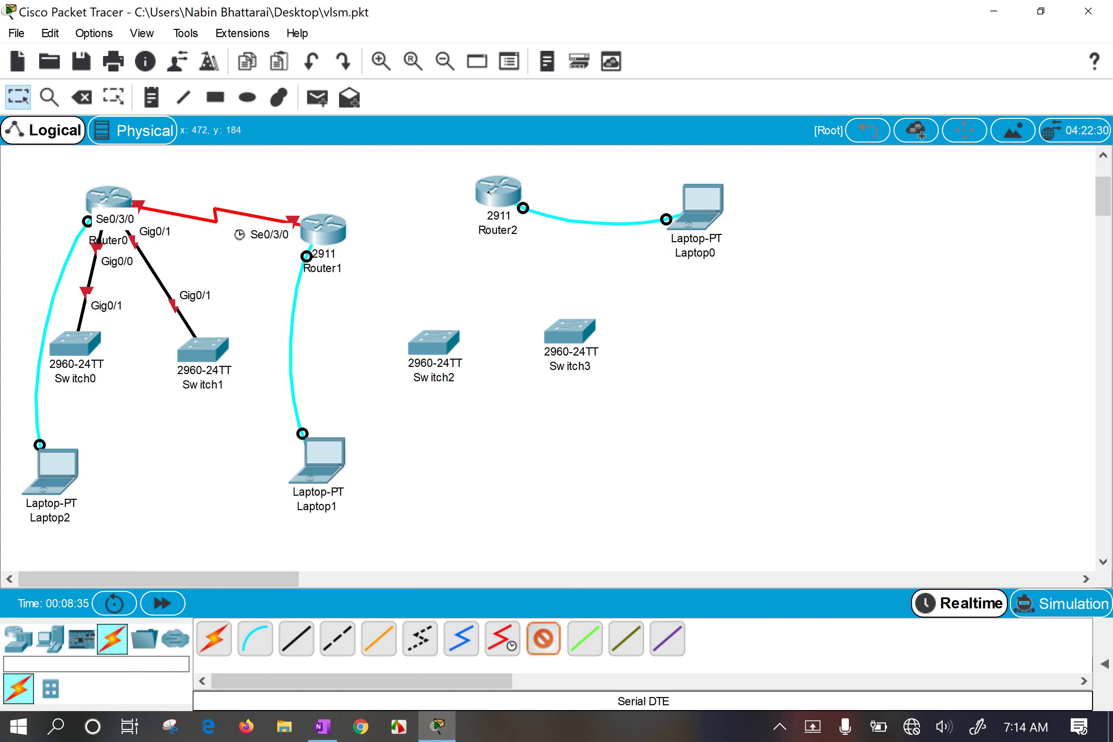
left_click(332, 237)
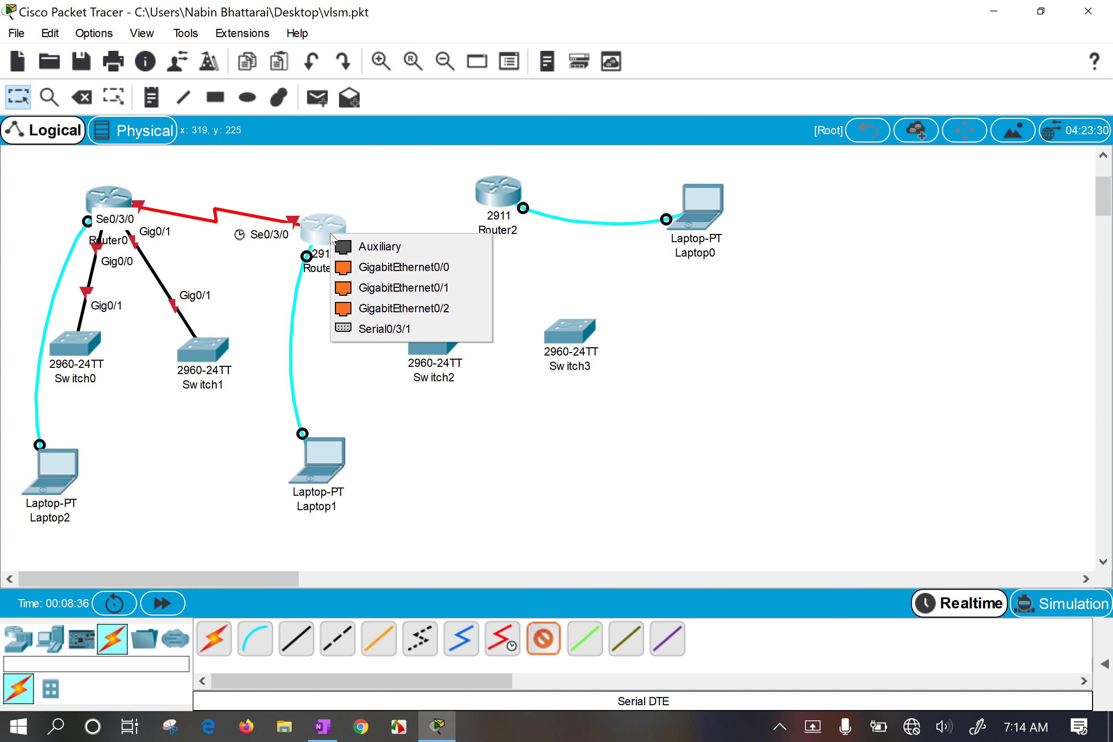
left_click(383, 329)
left_click(489, 194)
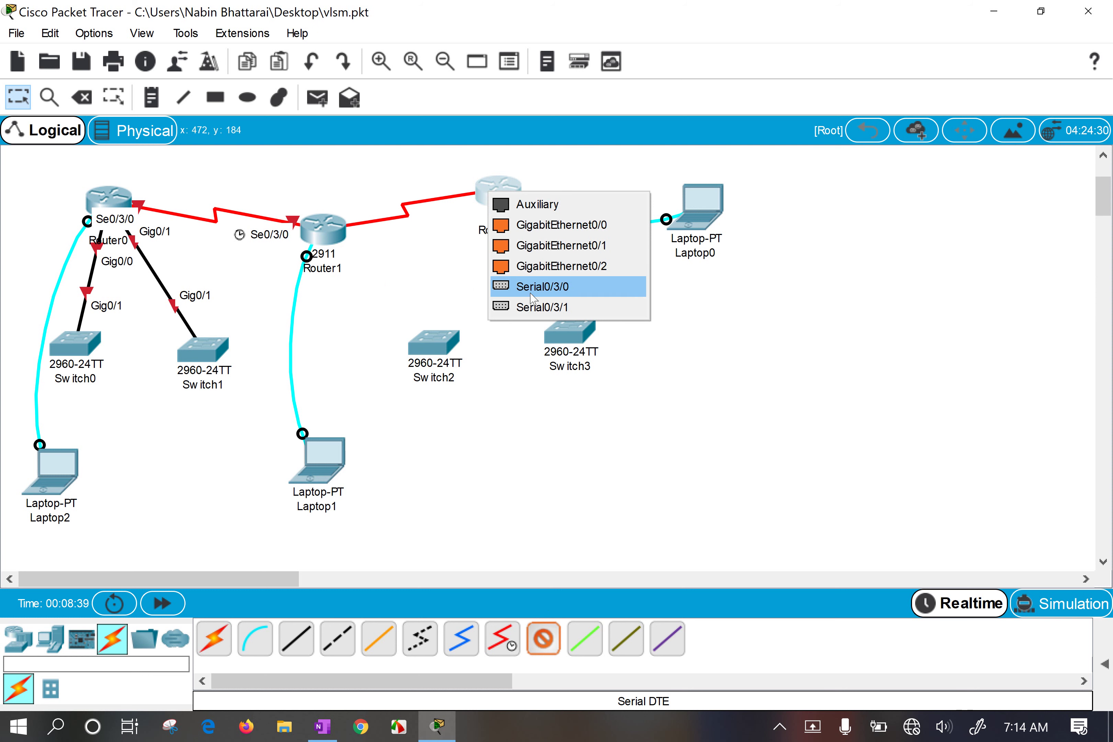
left_click(549, 287)
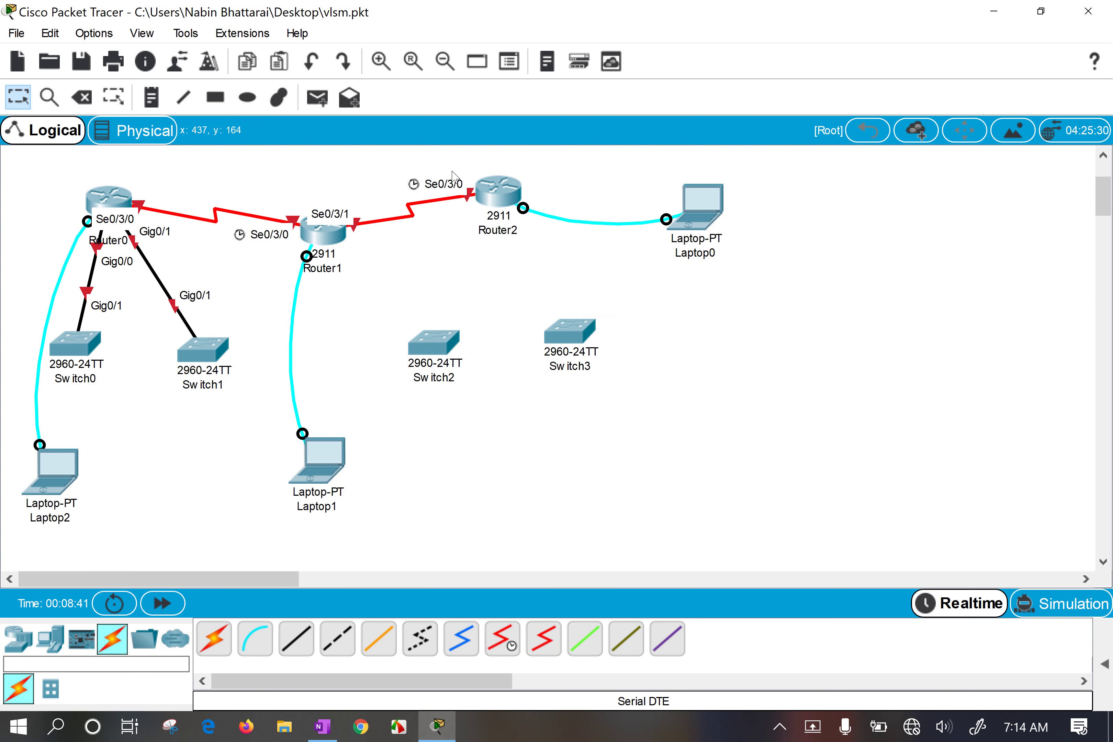
Delete the serial cable between Router1 and Router2.
left_click_drag(426, 161, 418, 241)
left_click_drag(431, 150, 467, 216)
key("Delete")
left_click(420, 216)
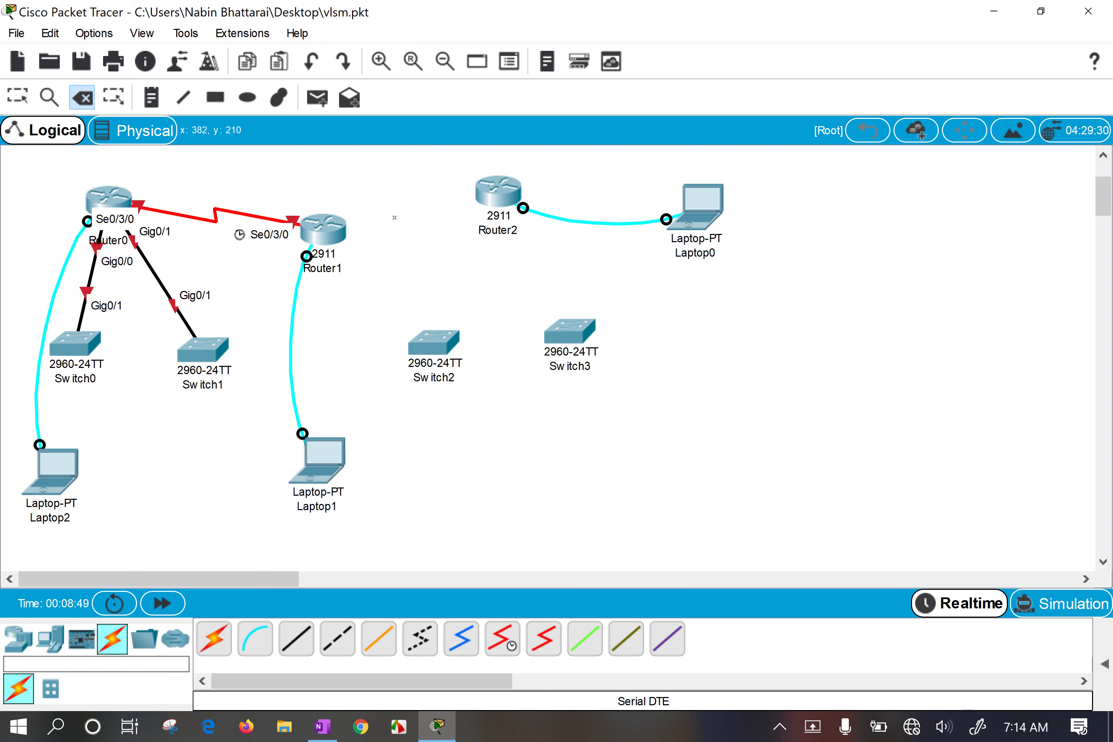
key("Escape")
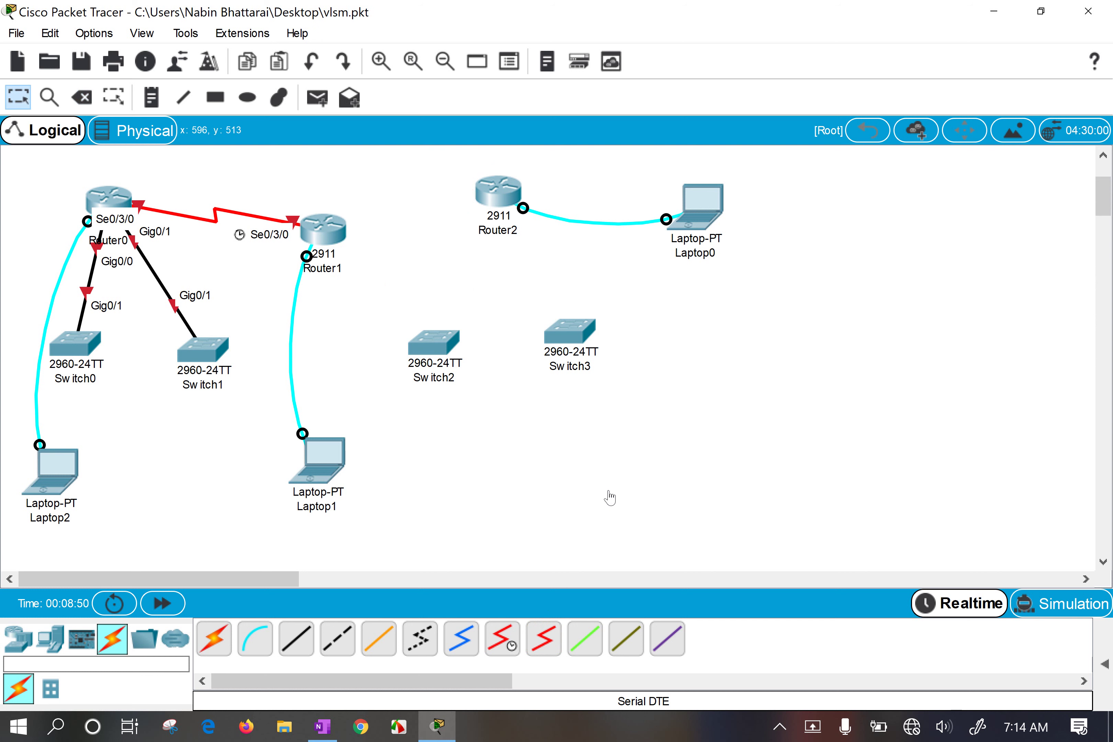
Connect Router1's Serial0/3/1 port to Router2's Serial0/3/0 port with a Serial DCE cable, starting at Router1.
left_click(500, 644)
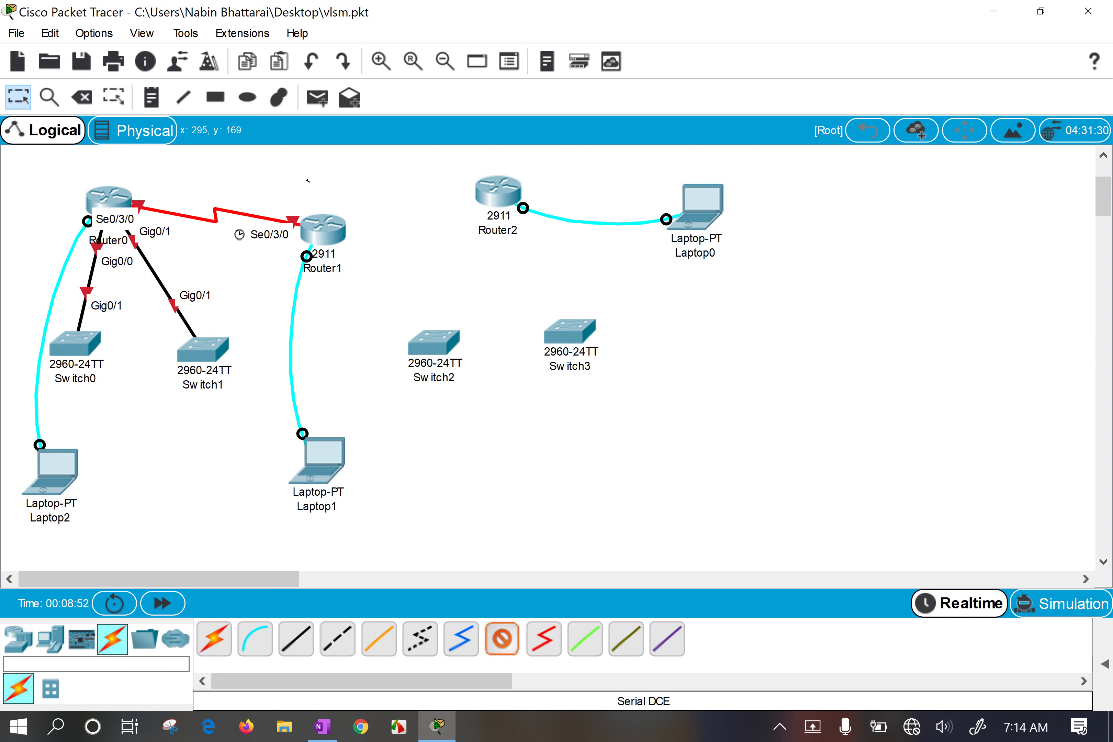
left_click(336, 222)
left_click(399, 315)
left_click(484, 197)
left_click(525, 299)
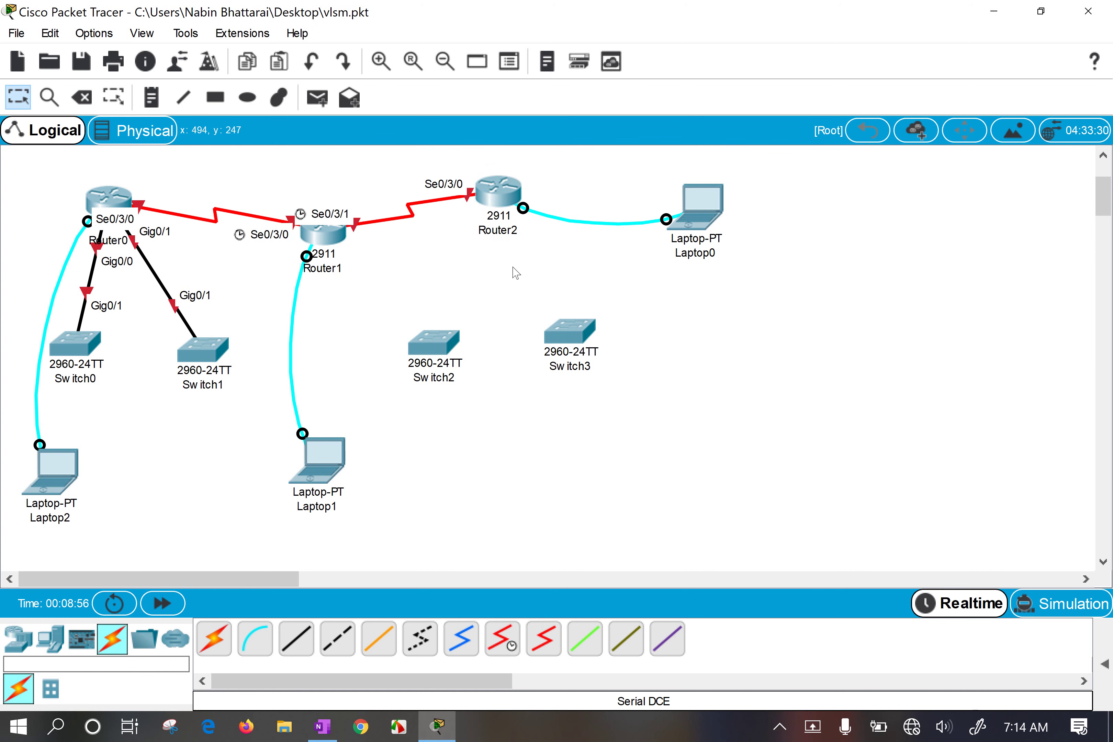
Move Router2 down and to the right, just above Switch3.
left_click_drag(459, 157, 447, 248)
left_click_drag(352, 186, 372, 266)
left_click_drag(502, 203, 541, 274)
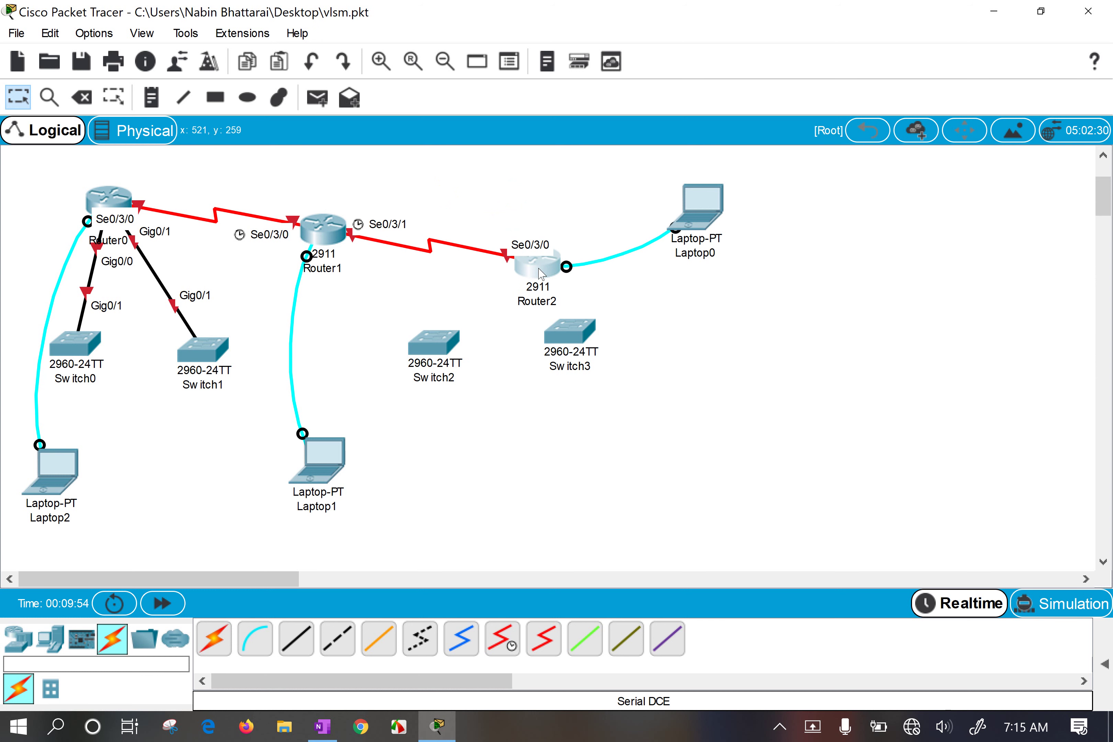
Move Switch3 and Switch2 further down and to the right, leaving more room below Router2.
left_click_drag(574, 341, 631, 408)
left_click_drag(442, 338, 502, 423)
left_click_drag(755, 325, 824, 403)
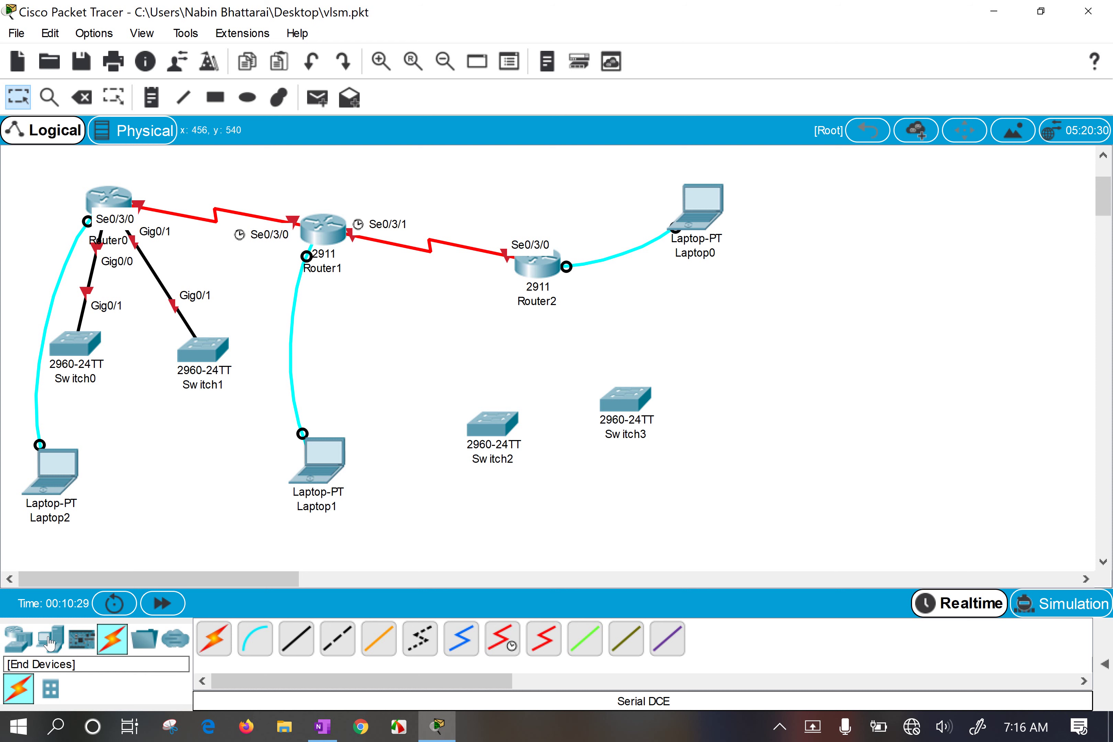
Connect Switch0's FastEthernet0/1 port to Laptop2's FastEthernet0 port with a Copper Straight-Through cable.
left_click(301, 634)
left_click(75, 362)
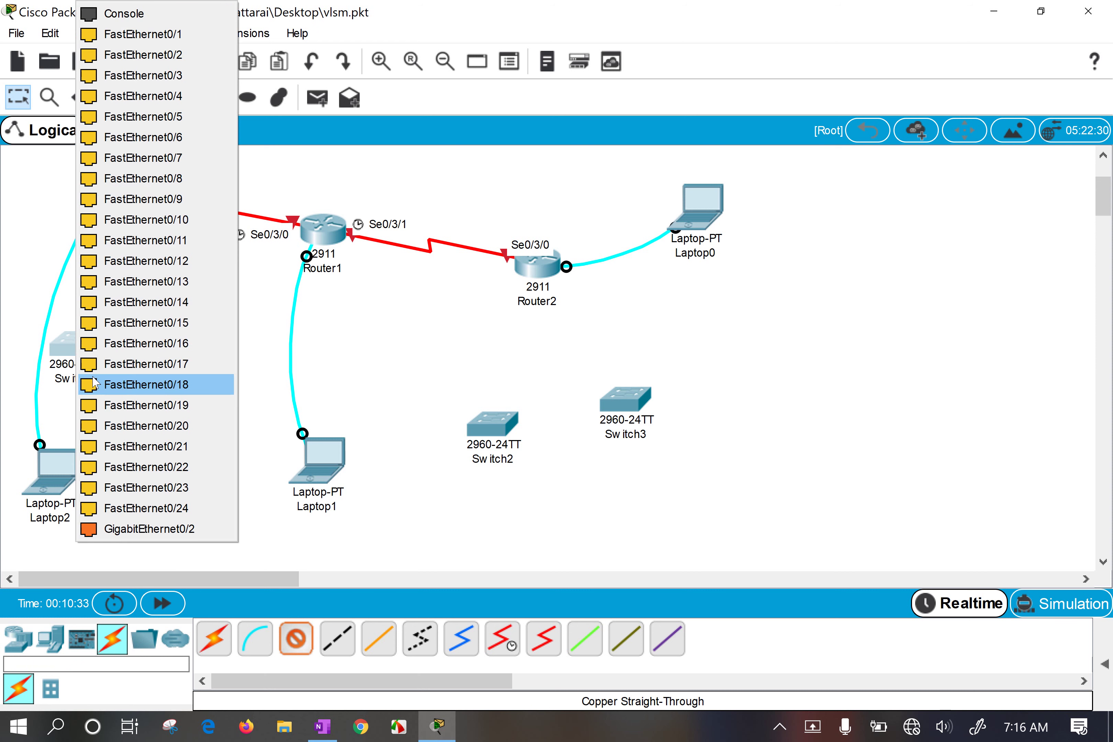
left_click(154, 34)
left_click(64, 473)
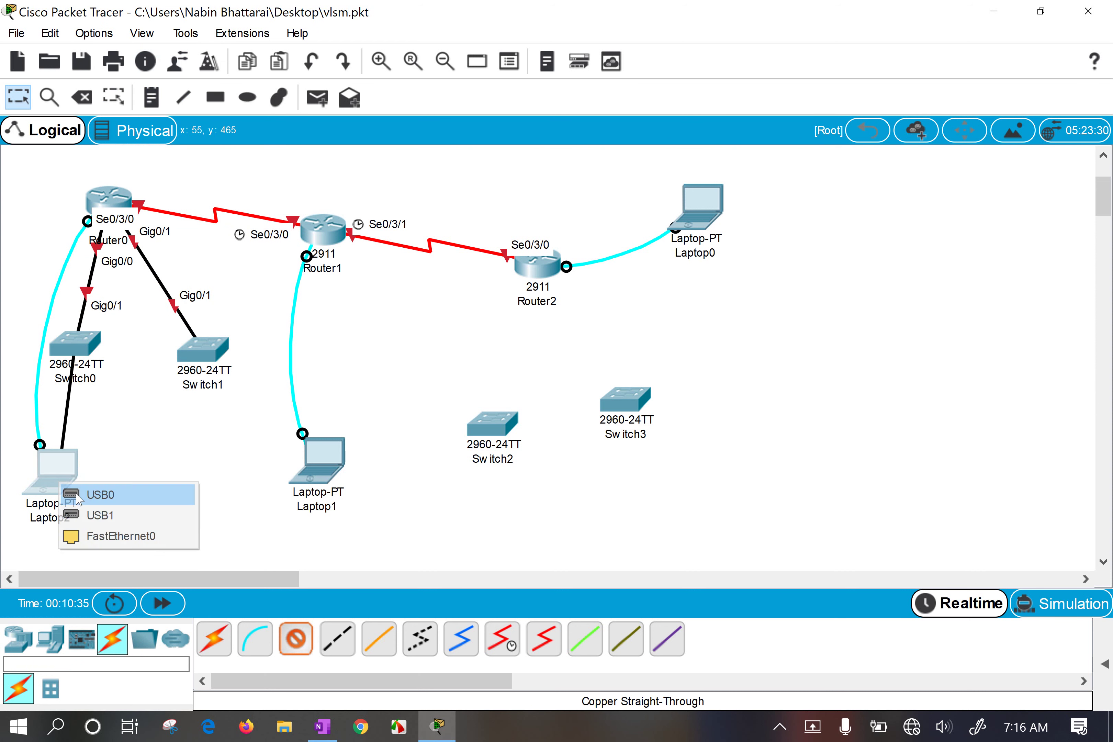
left_click(111, 536)
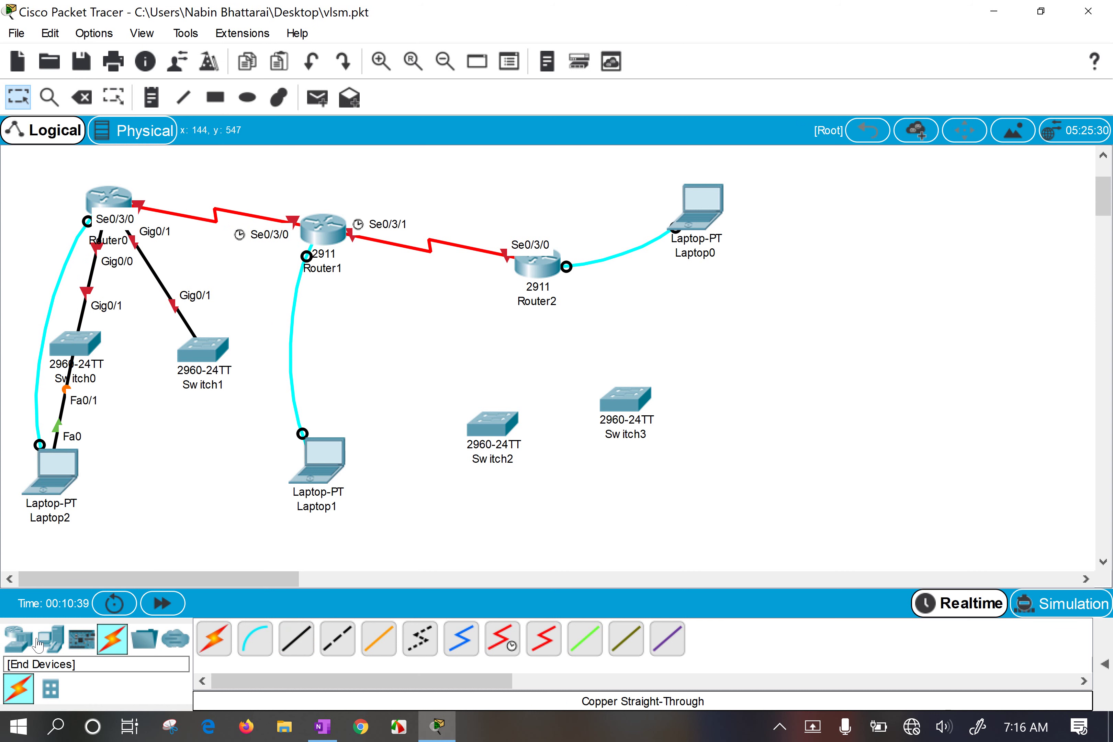
Add a laptop below Switch1, between Laptop2 and Laptop1.
left_click(53, 640)
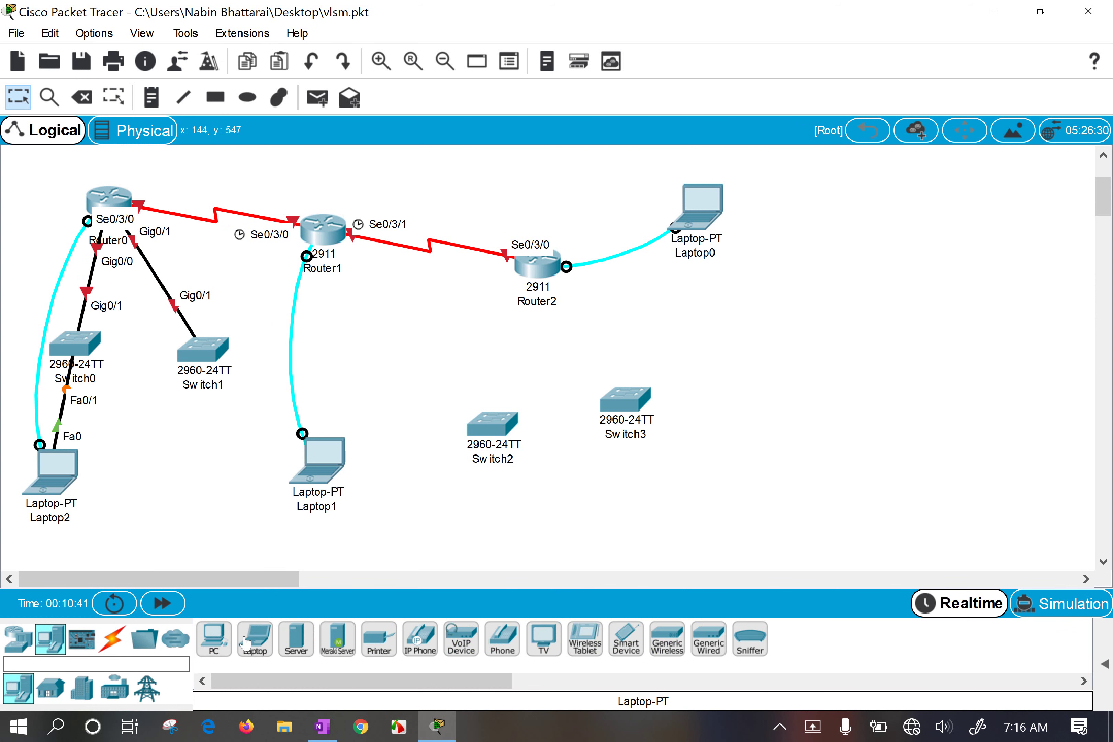
left_click_drag(249, 641, 246, 611)
left_click_drag(176, 473, 177, 473)
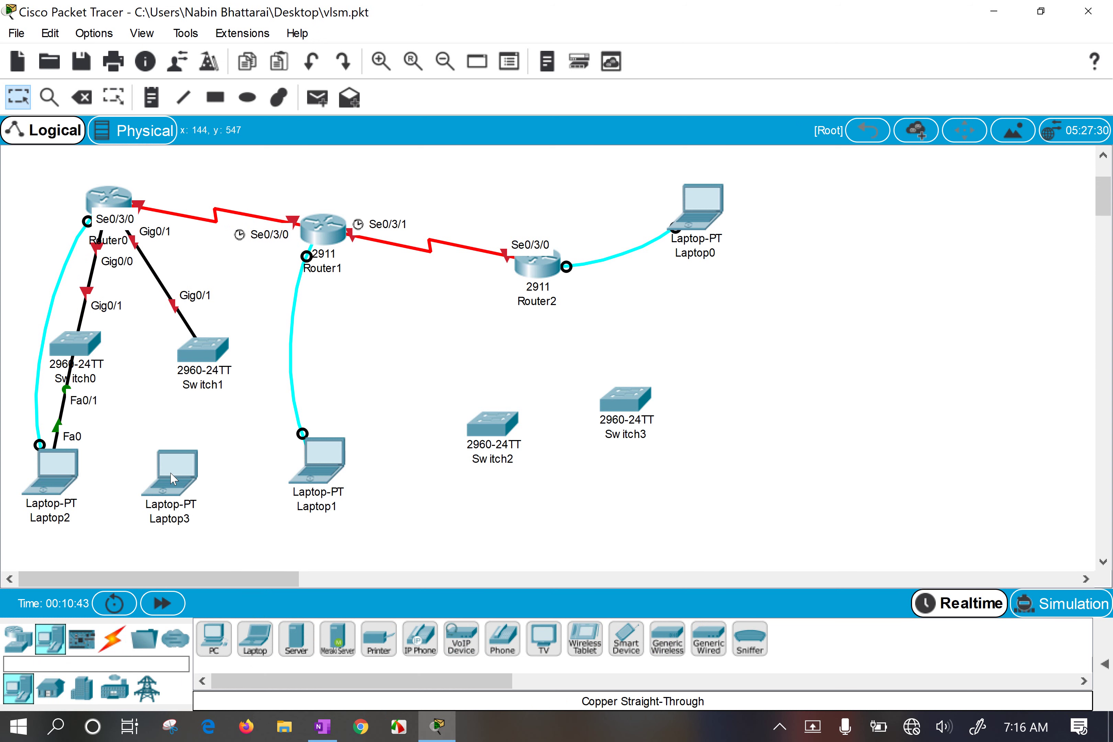
Connect Switch1's FastEthernet0/1 port to Laptop3's FastEthernet0 port with a Copper Straight-Through cable.
left_click(121, 650)
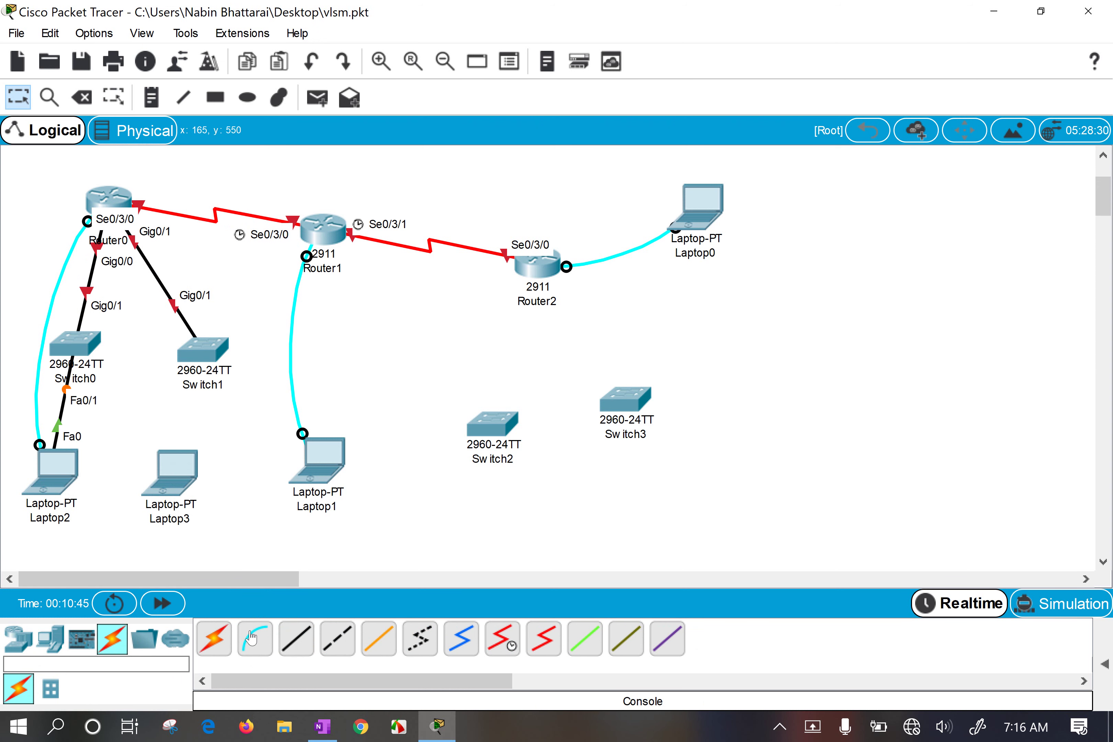
left_click(297, 638)
left_click(213, 346)
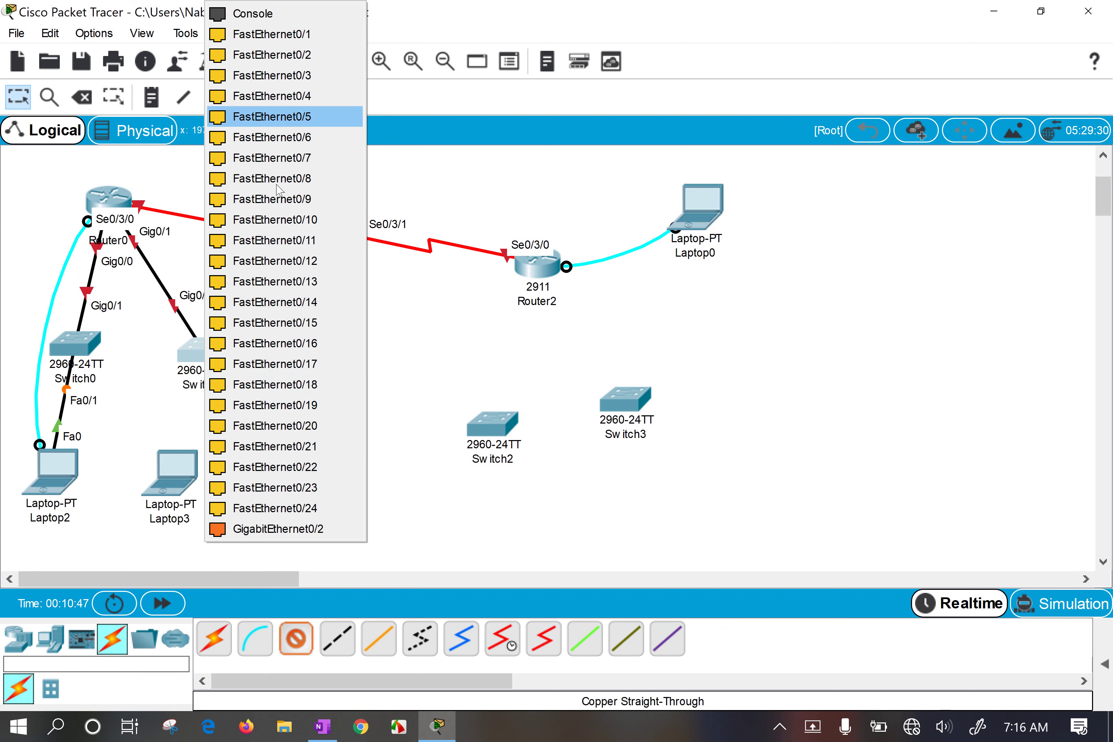
left_click(230, 34)
left_click(162, 455)
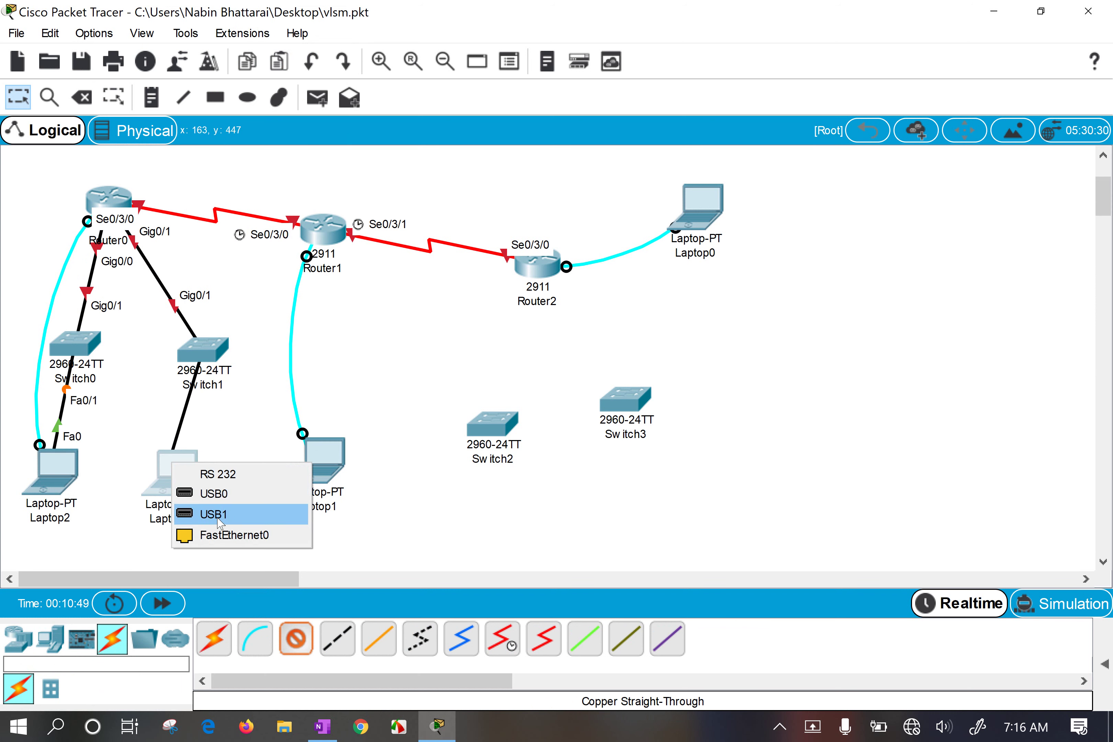
left_click(210, 534)
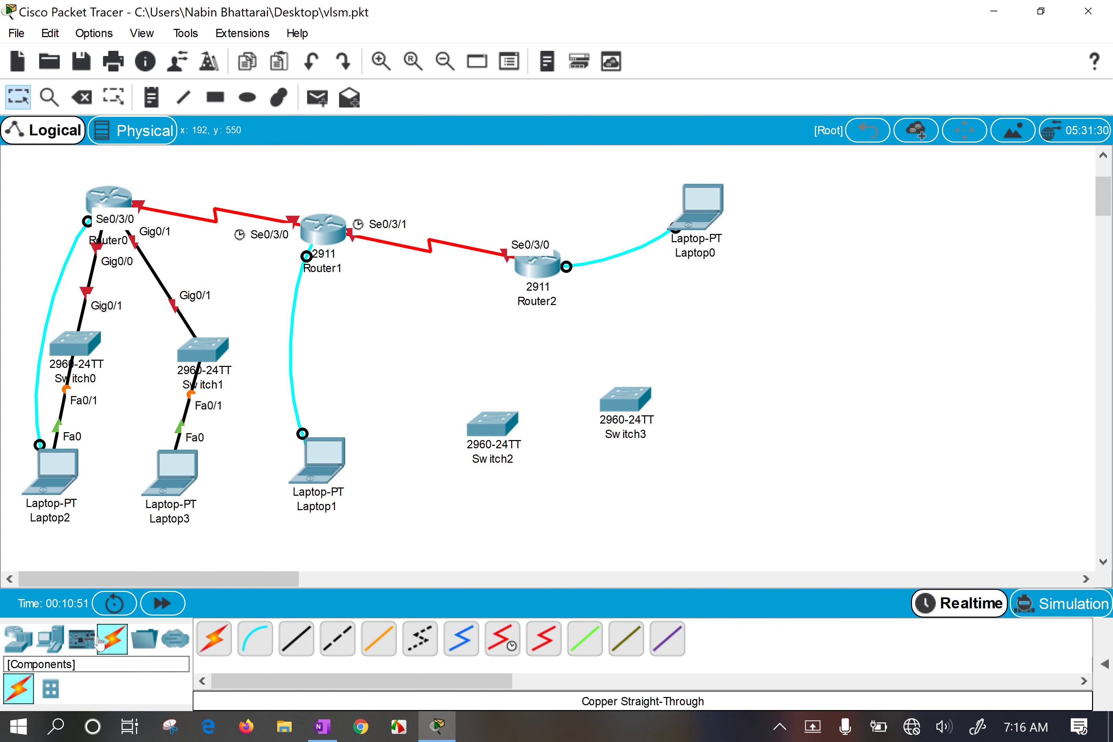
Add two more laptops, one below Switch2 and one below Switch3.
left_click(50, 639)
left_click_drag(255, 639, 427, 519)
left_click_drag(255, 639, 698, 493)
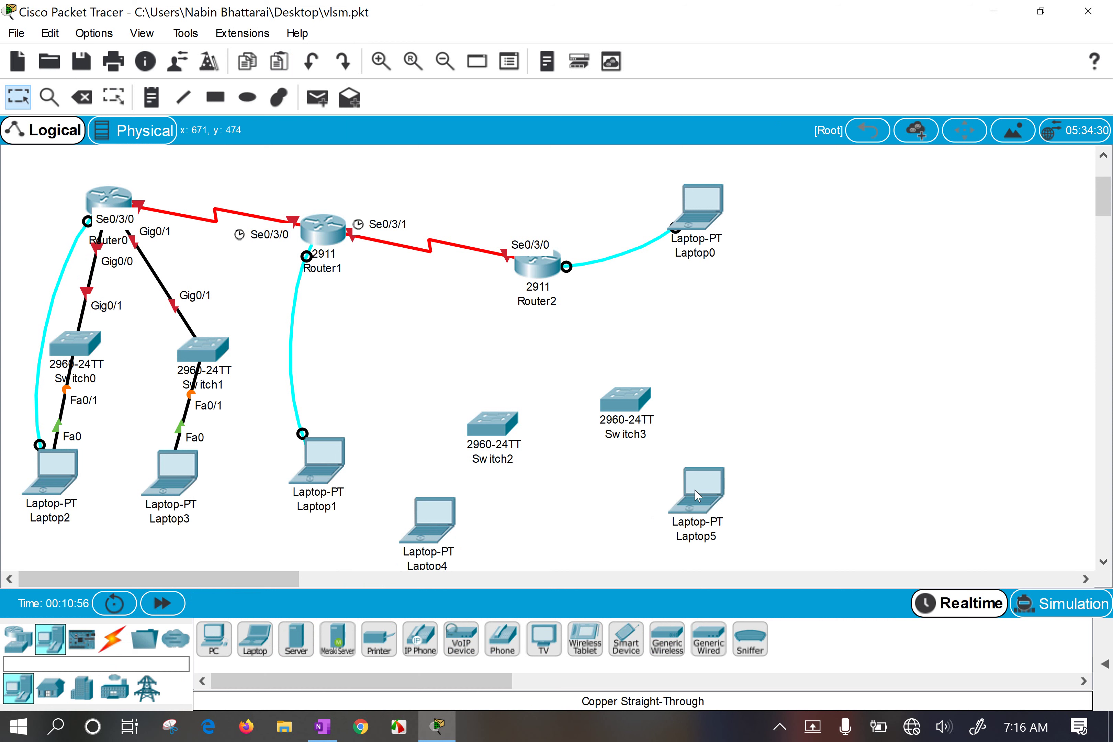
Connect Switch2's FastEthernet0/1 port to Laptop4's FastEthernet0 port with a Copper Straight-Through cable.
left_click(111, 639)
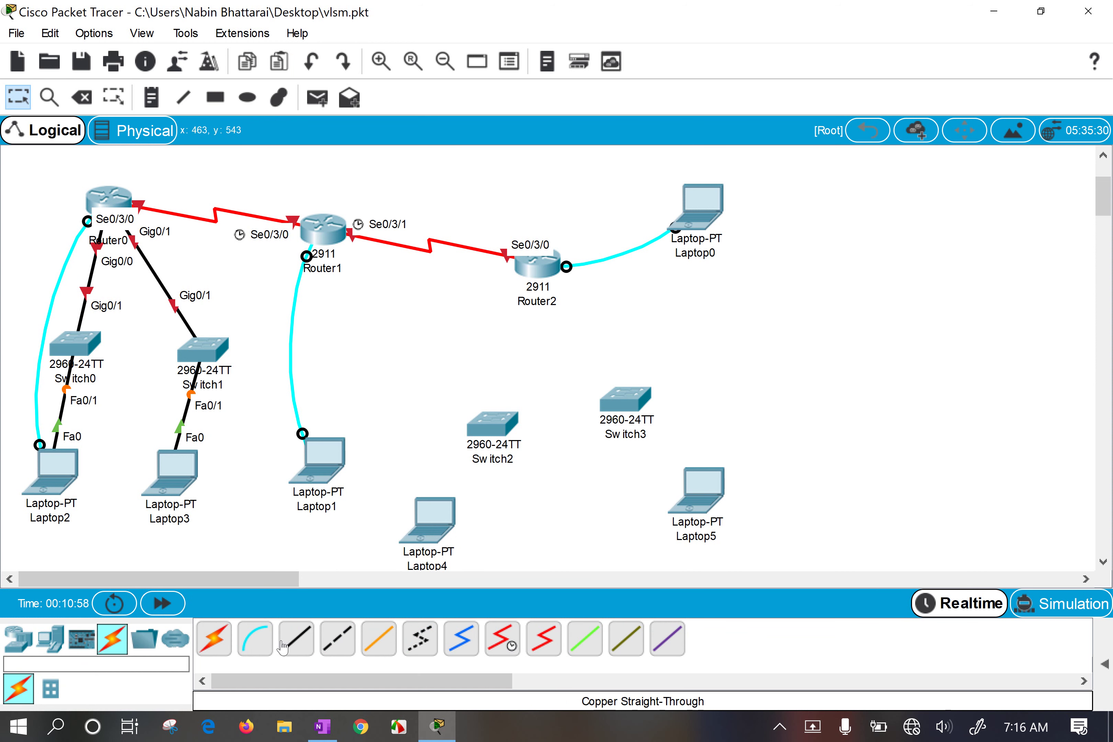
left_click(296, 639)
left_click(498, 425)
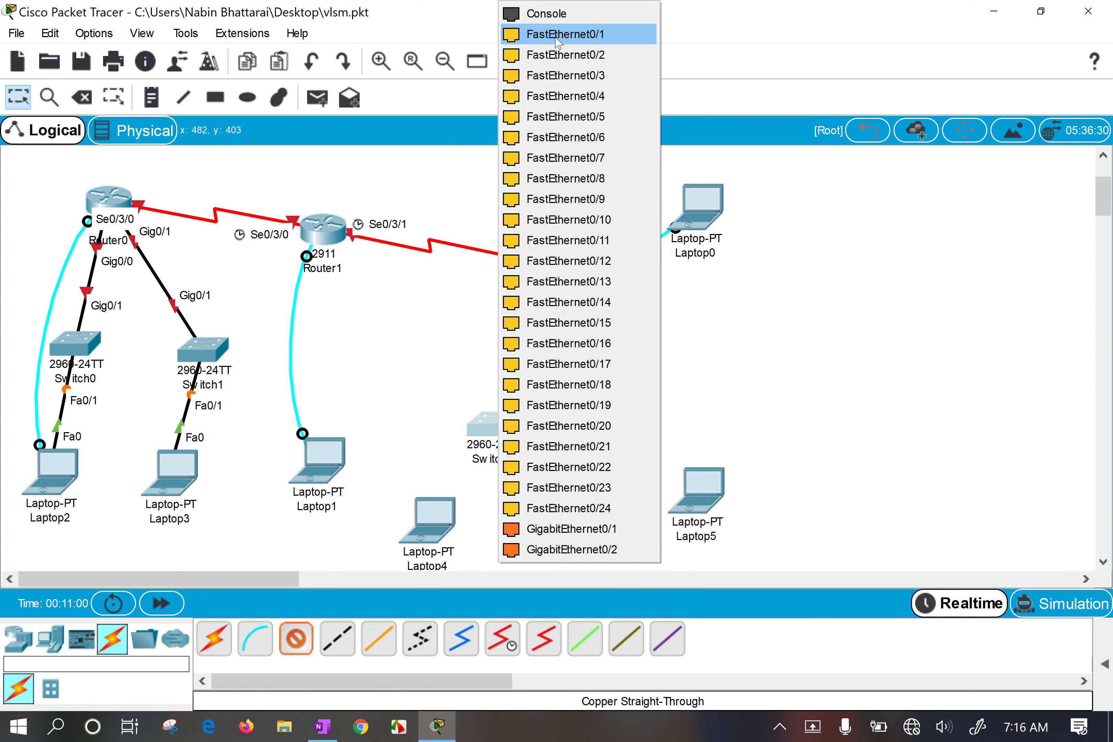
left_click(565, 34)
left_click(430, 544)
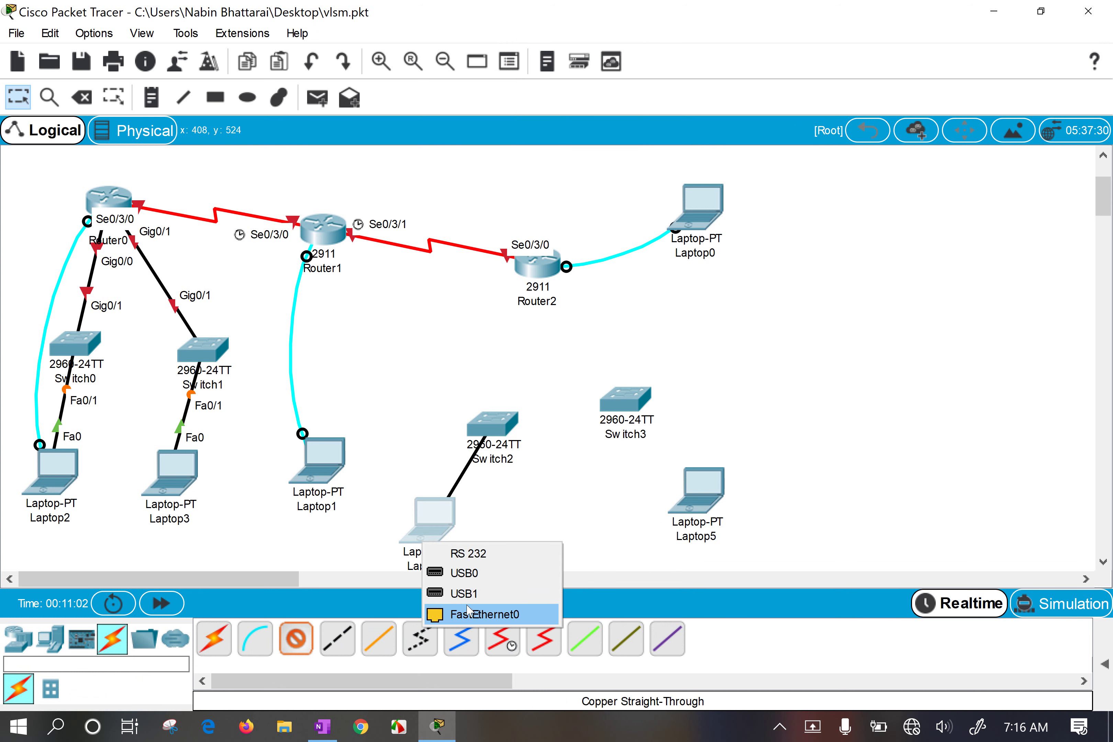
left_click(484, 614)
Connect Switch2's GigabitEthernet0/1 port to Router2's GigabitEthernet0/0 port with a Copper Straight-Through cable.
left_click(282, 650)
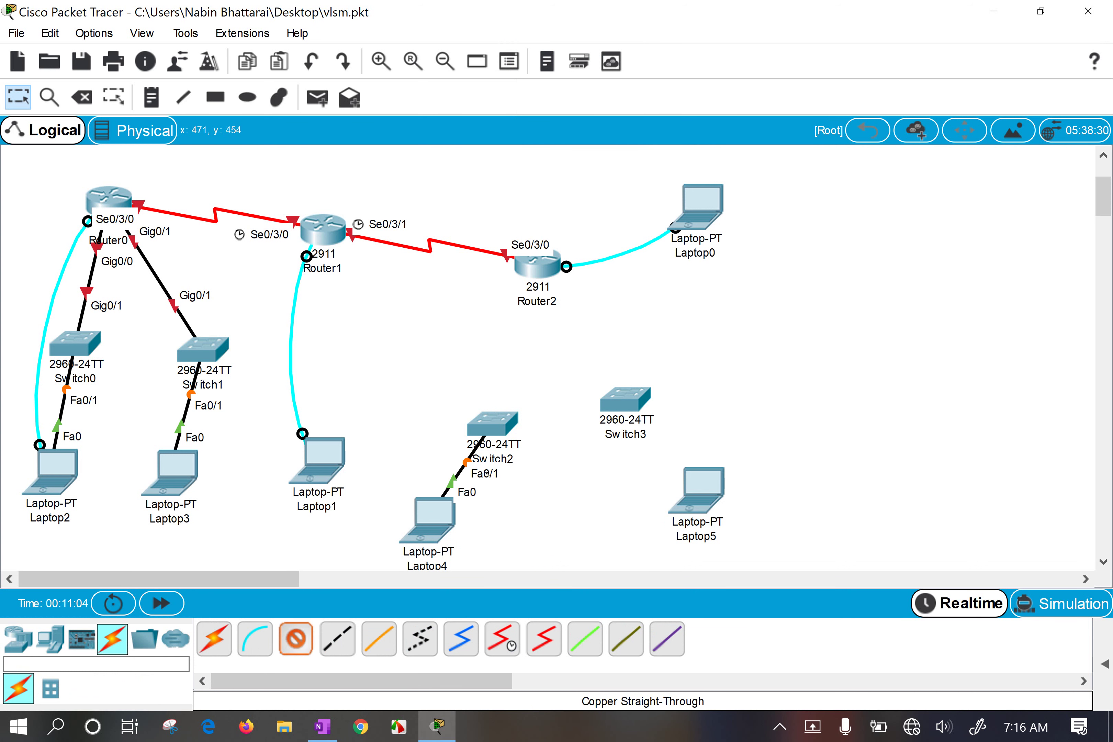
left_click(493, 424)
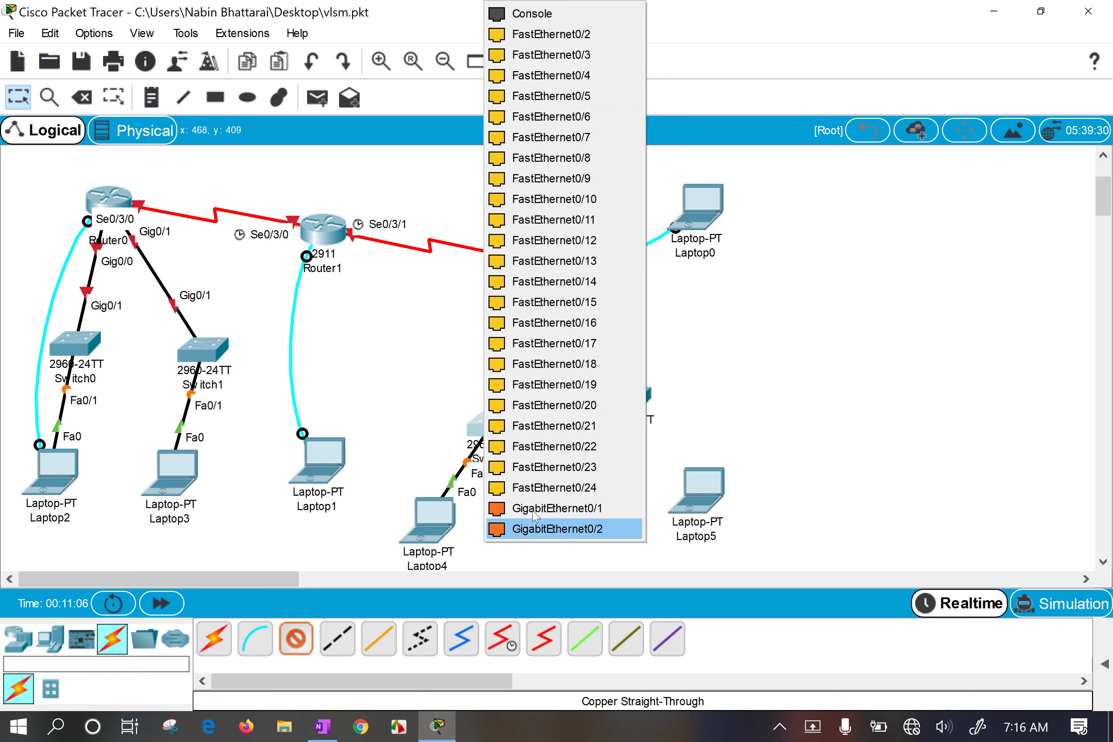
left_click(556, 508)
left_click(541, 269)
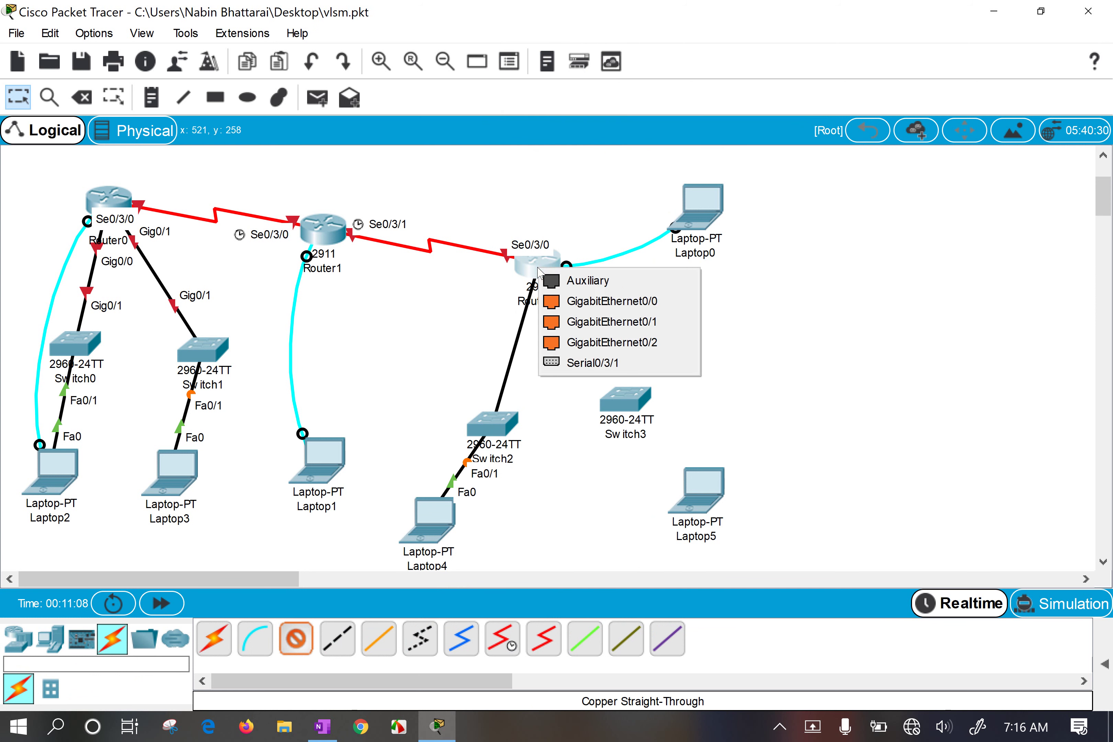
left_click(597, 300)
Connect Router2's GigabitEthernet0/1 port to Switch3's GigabitEthernet0/1 port with a Copper Straight-Through cable.
left_click(283, 650)
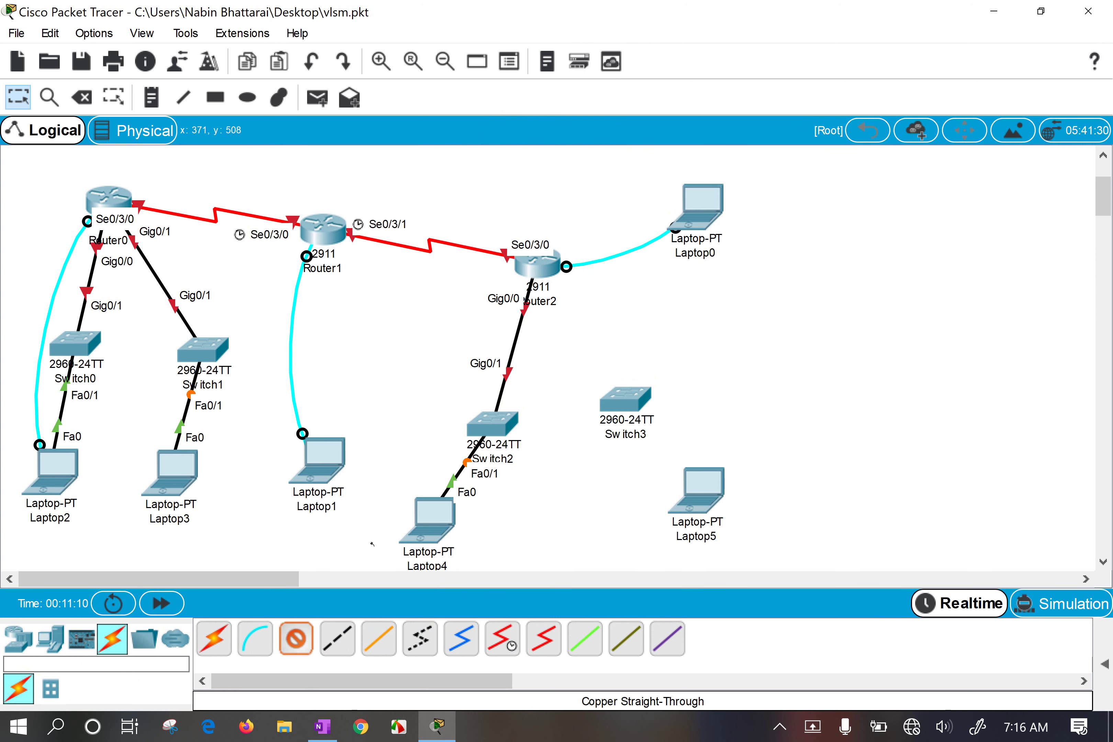
left_click(538, 267)
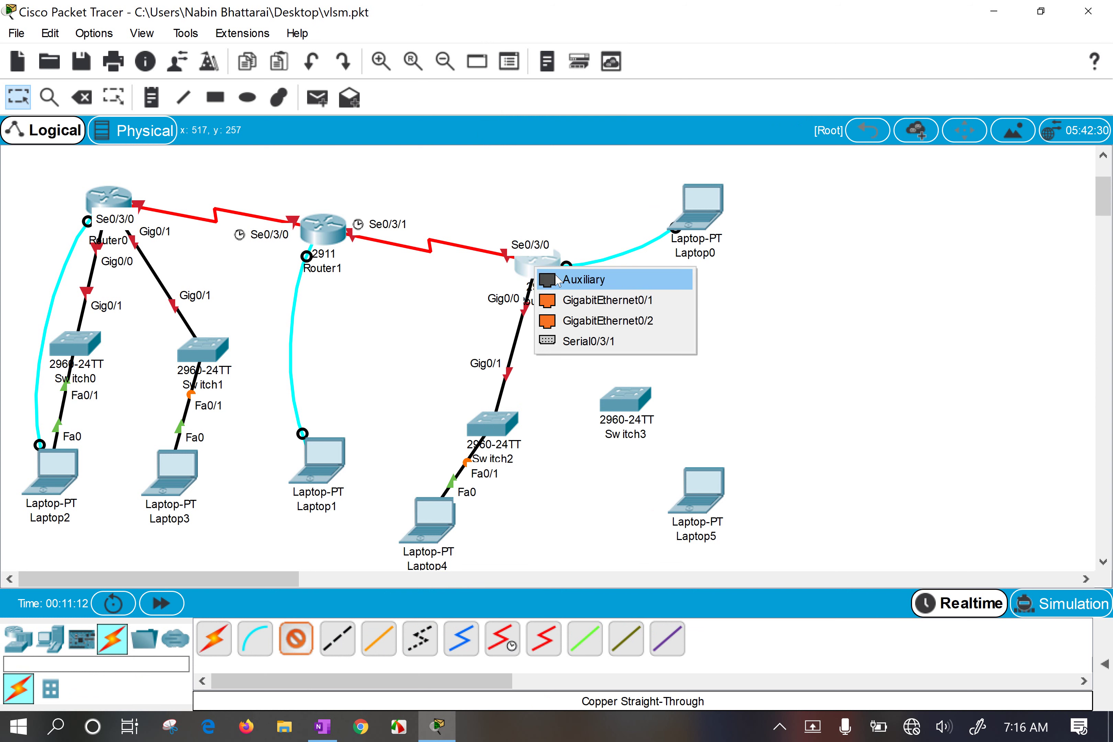
left_click(596, 301)
left_click(624, 400)
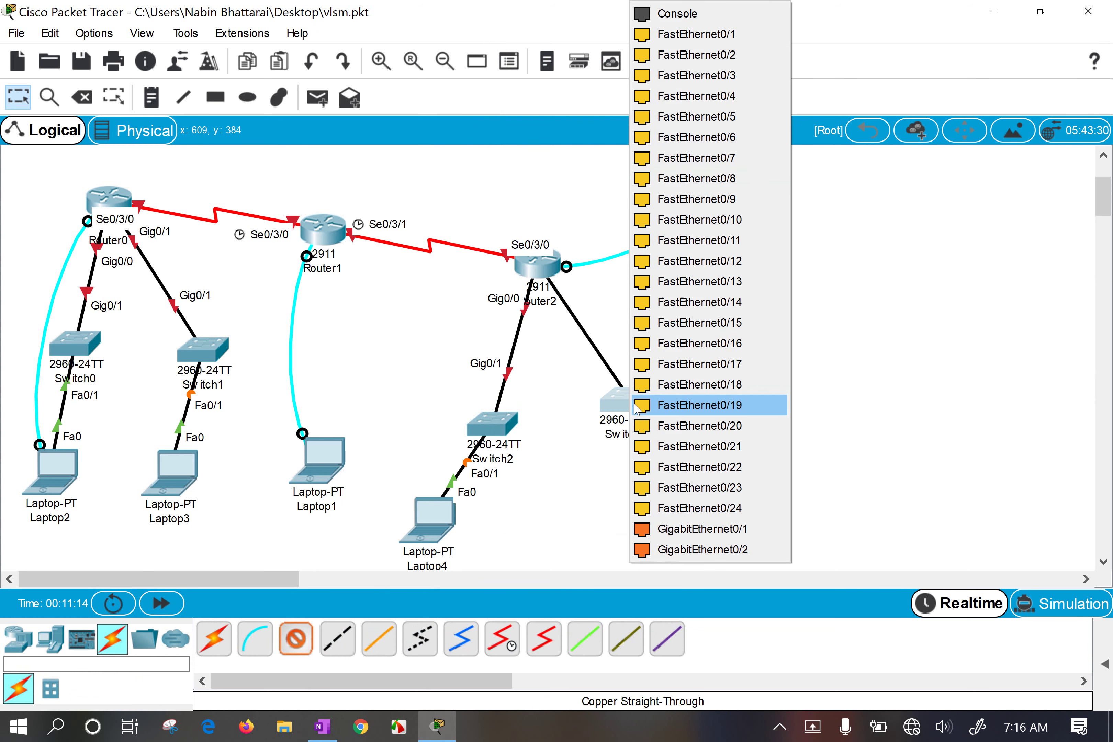
left_click(675, 529)
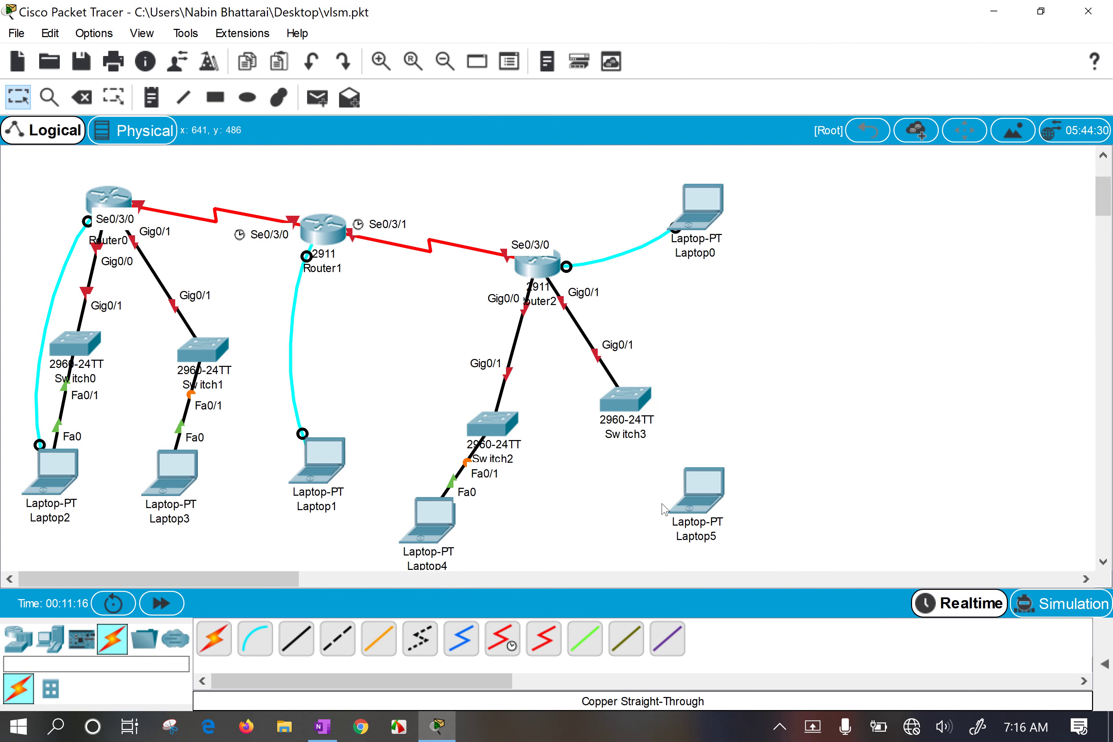
Connect Switch3's FastEthernet0/1 port to Laptop5's FastEthernet0 port with a Copper Straight-Through cable, and nudge Router2 slightly to the right.
left_click(296, 644)
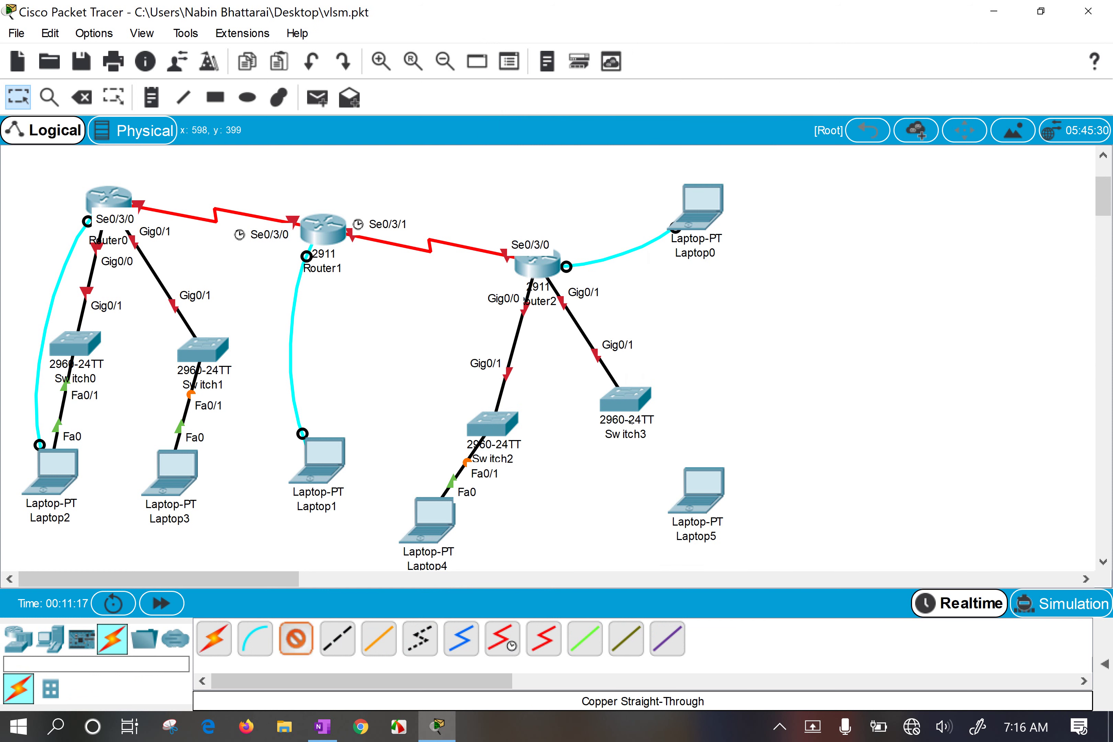
left_click(622, 402)
left_click(701, 50)
left_click(713, 487)
left_click(737, 569)
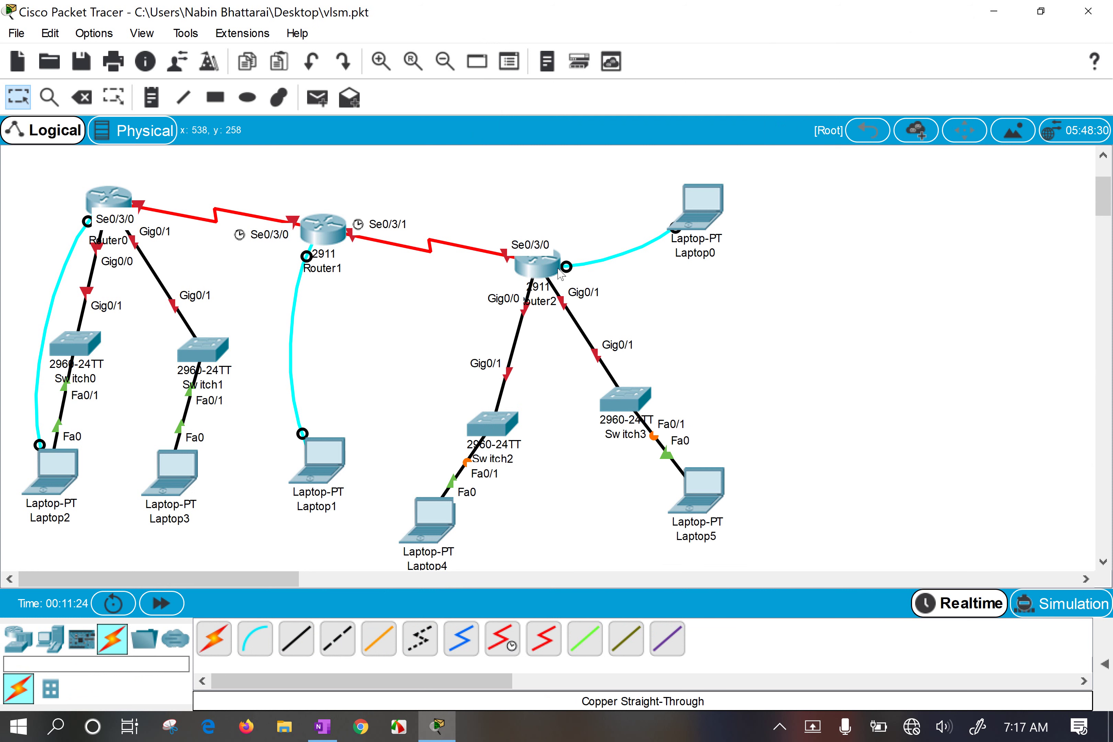
left_click_drag(515, 281, 525, 284)
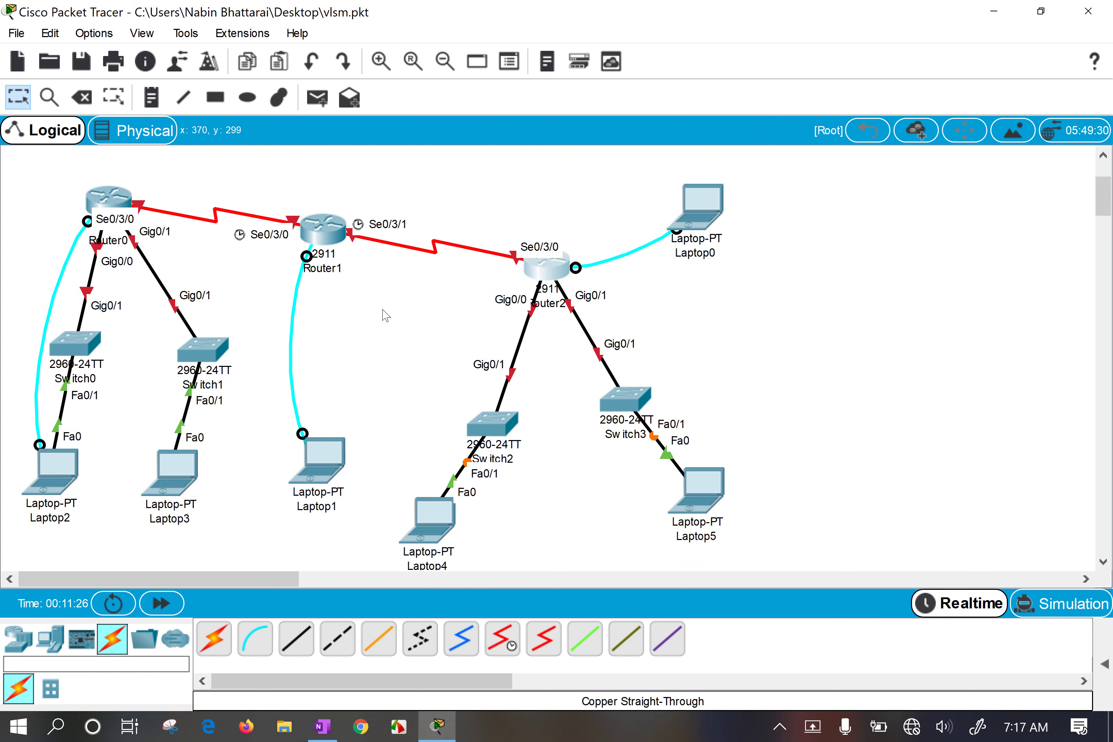
Start an empty text note on the workspace at Switch0.
left_click(157, 97)
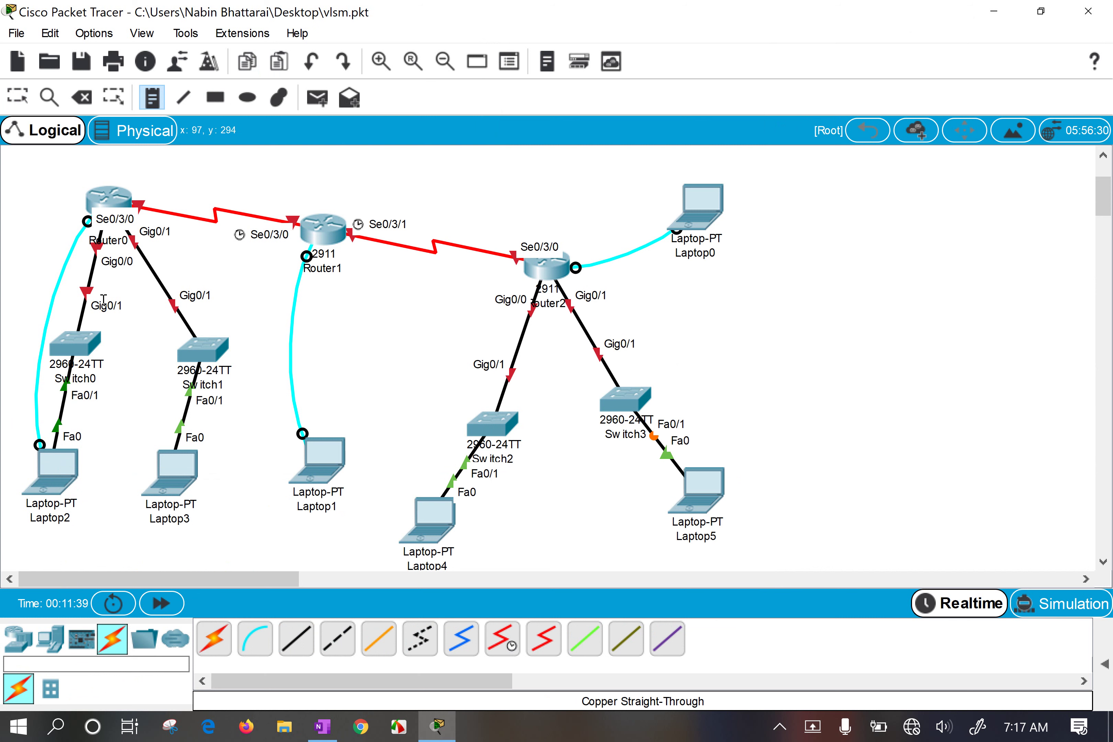
left_click(22, 352)
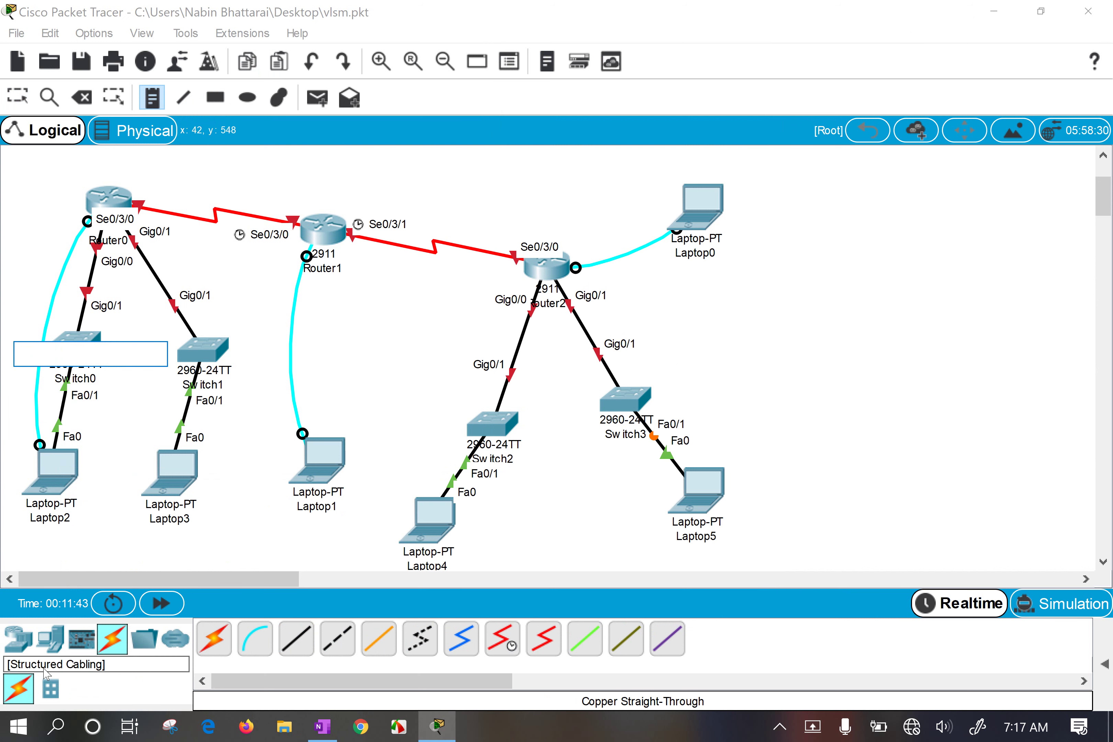
Switch to OneNote and capture the handwritten VLSM addressing diagram with Snipping Tool.
left_click(318, 721)
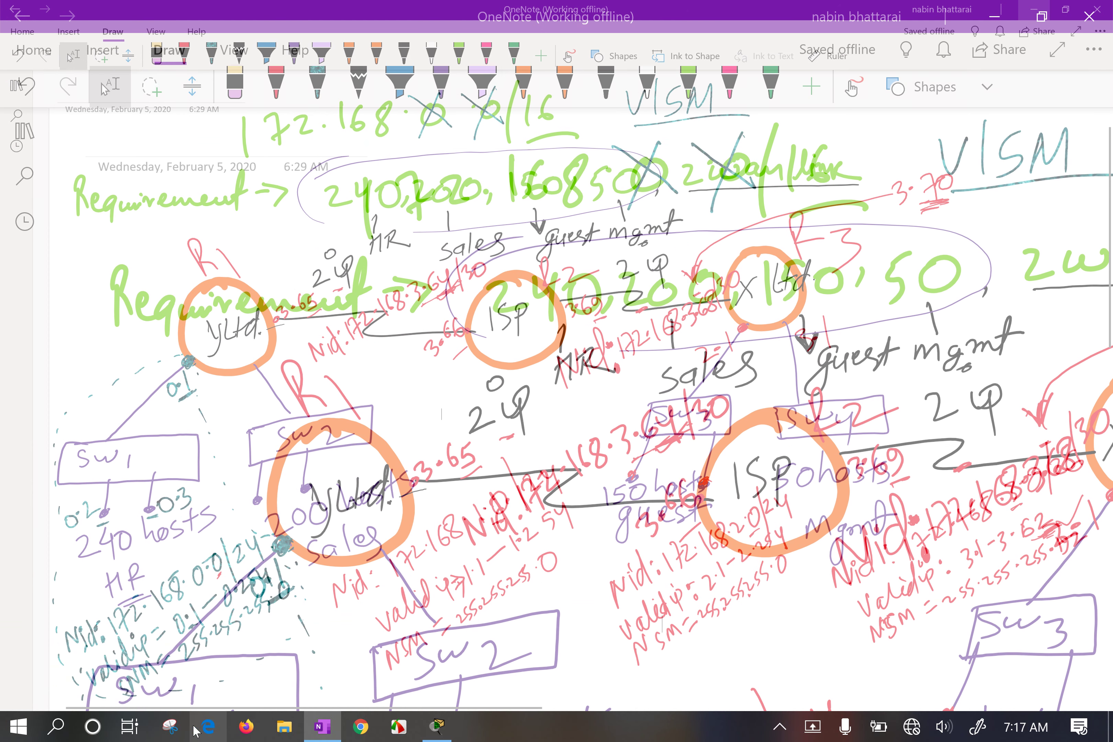
scroll(321, 431, "down", 1)
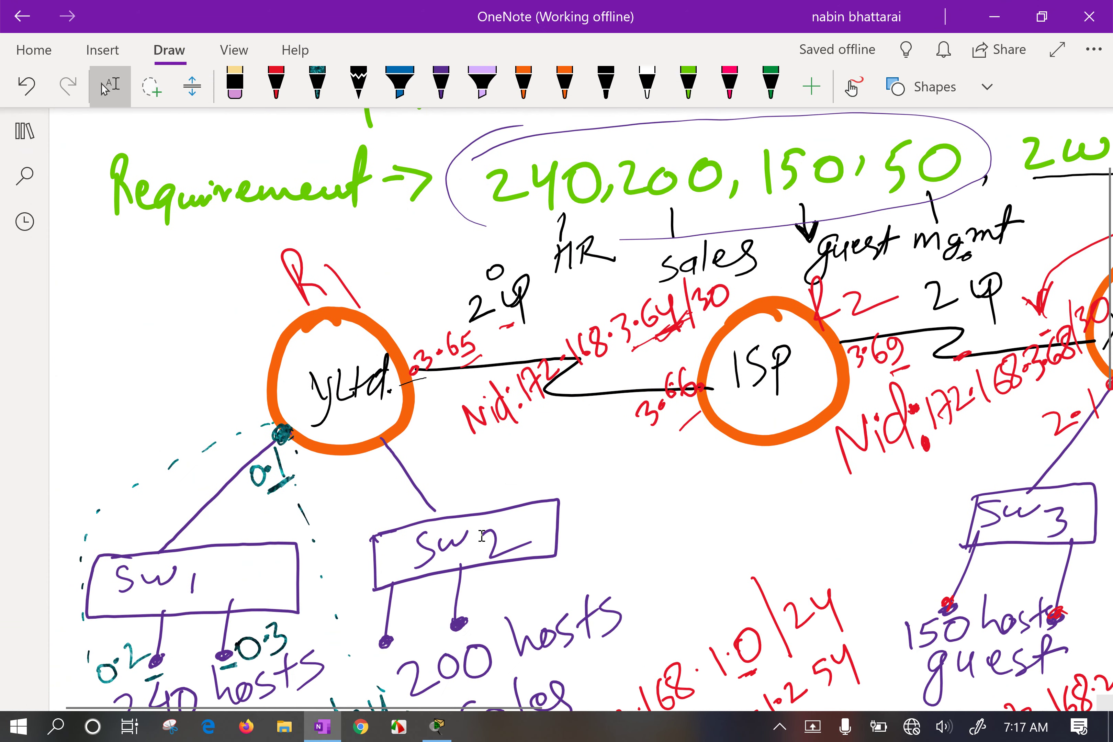
scroll(482, 536, "down", 5)
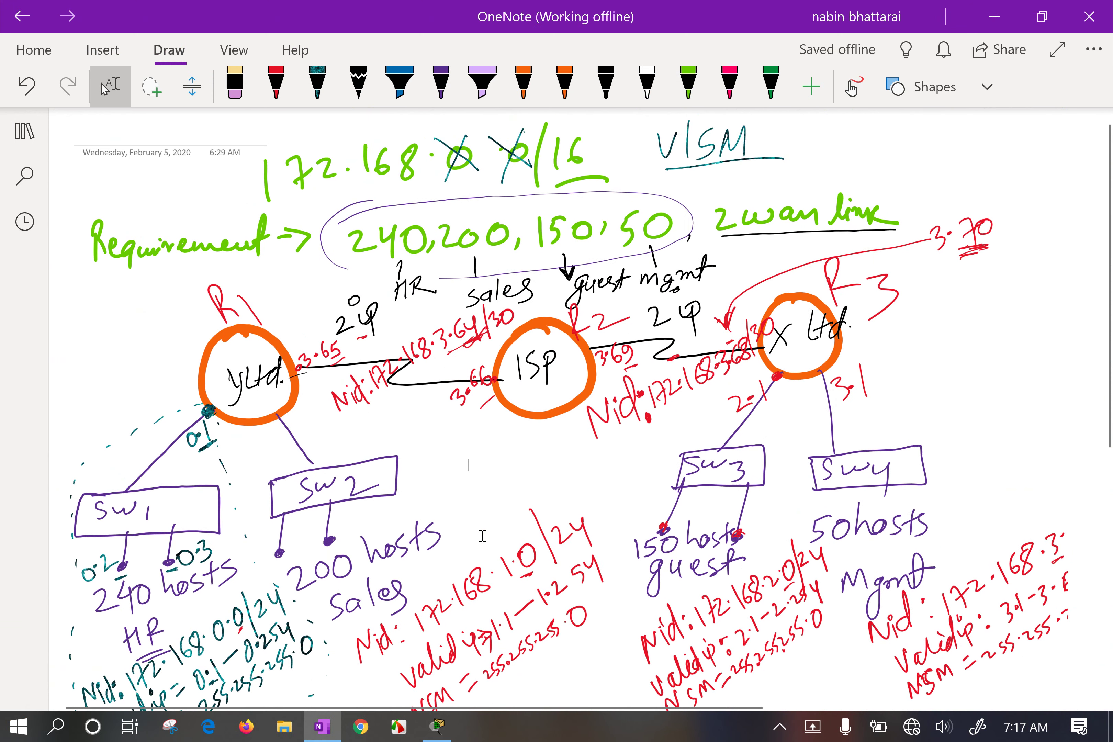
scroll(482, 535, "down", 2)
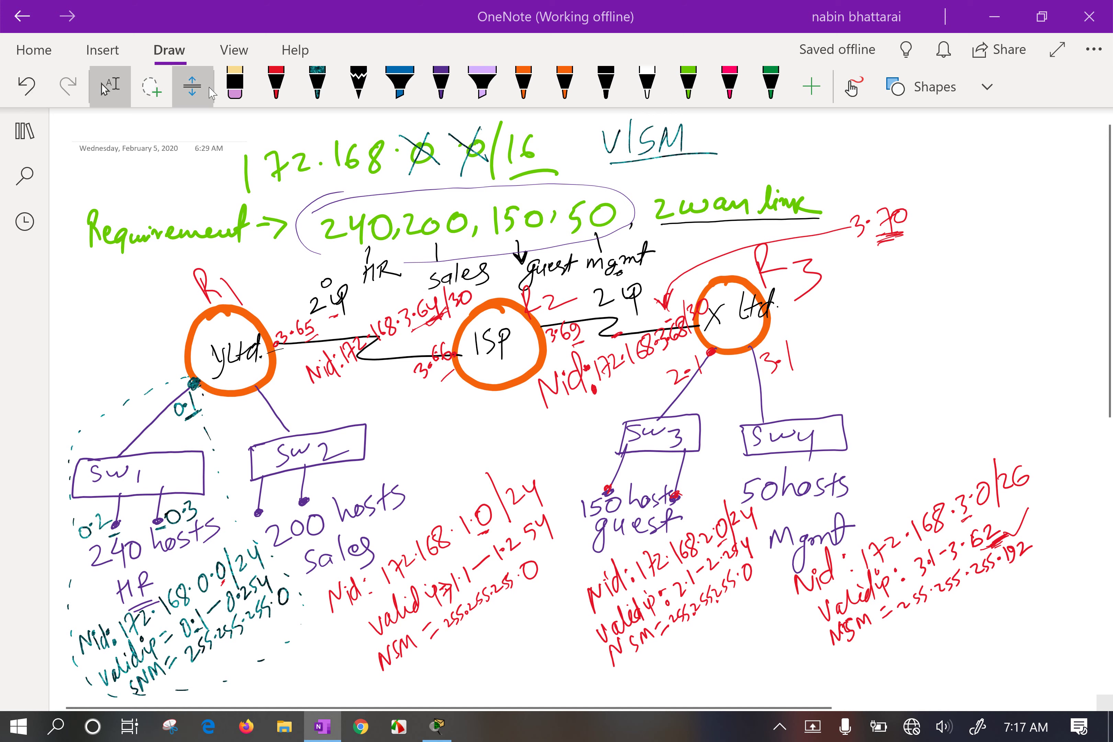
left_click(170, 727)
left_click(717, 45)
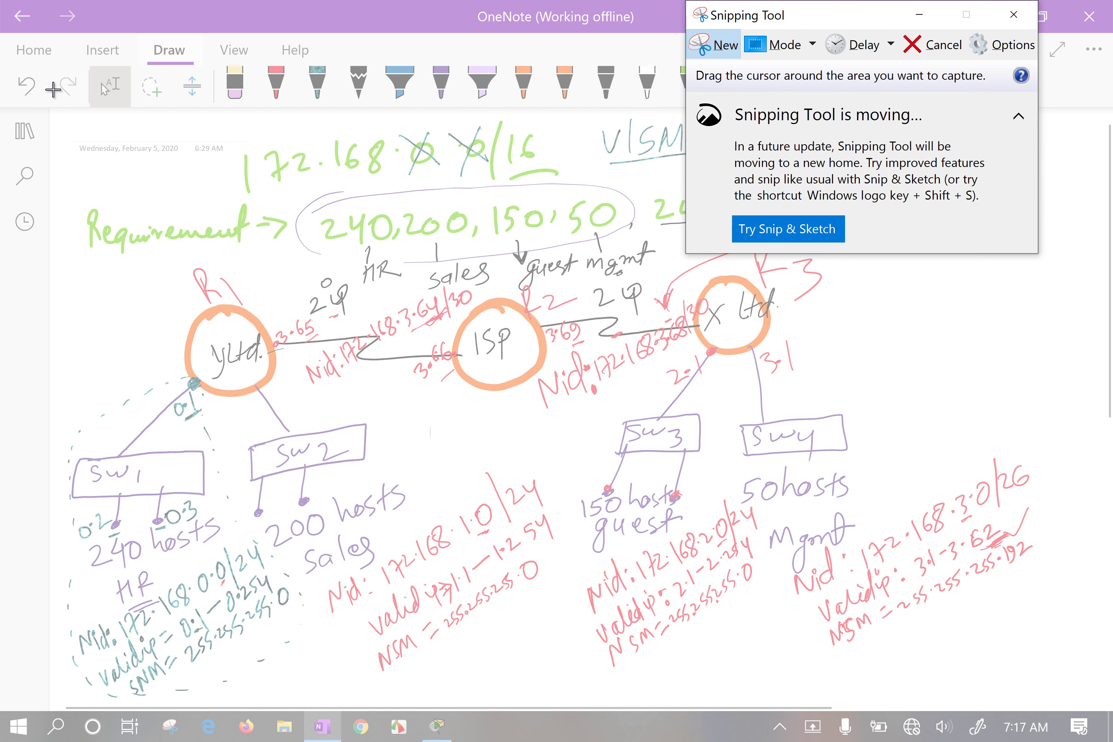
left_click_drag(12, 49, 986, 605)
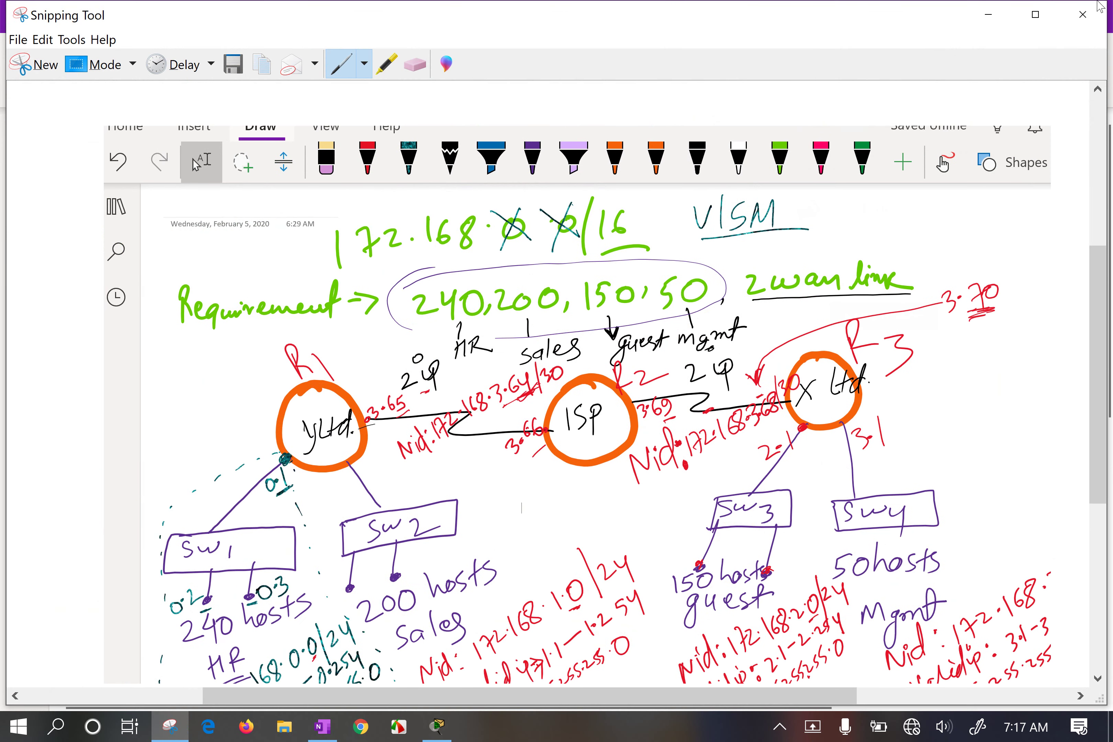
Retake the snip so that it covers the entire OneNote window with all subnet notes.
left_click(29, 64)
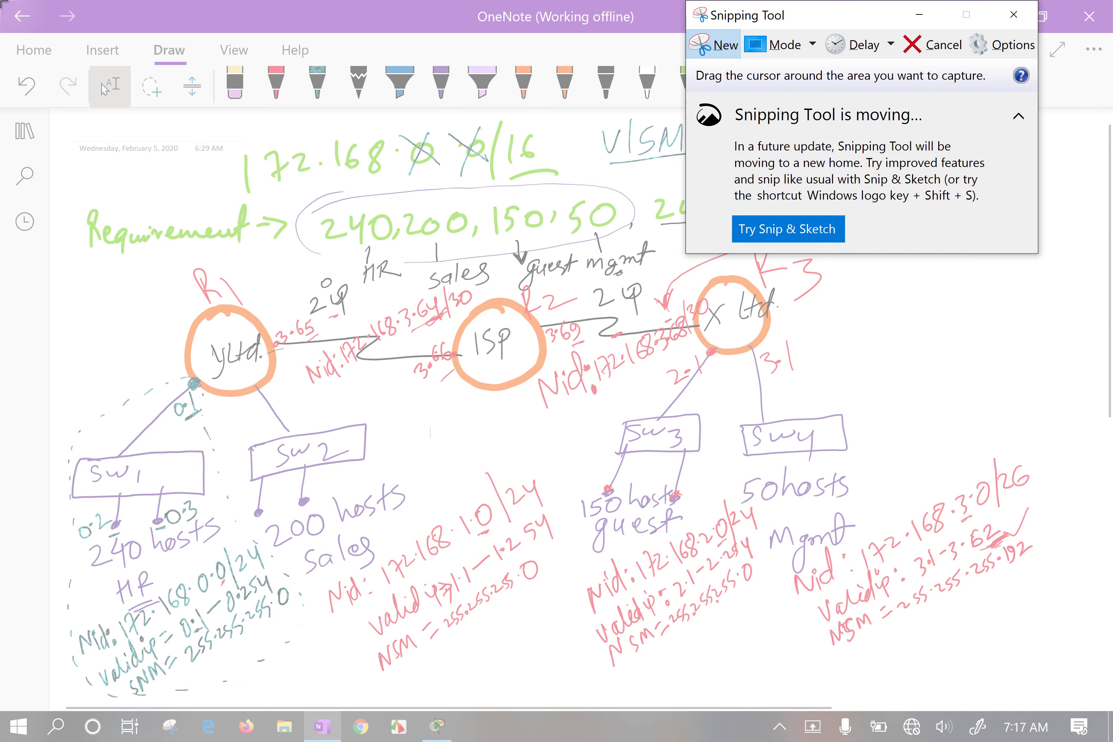
left_click_drag(4, 3, 1109, 710)
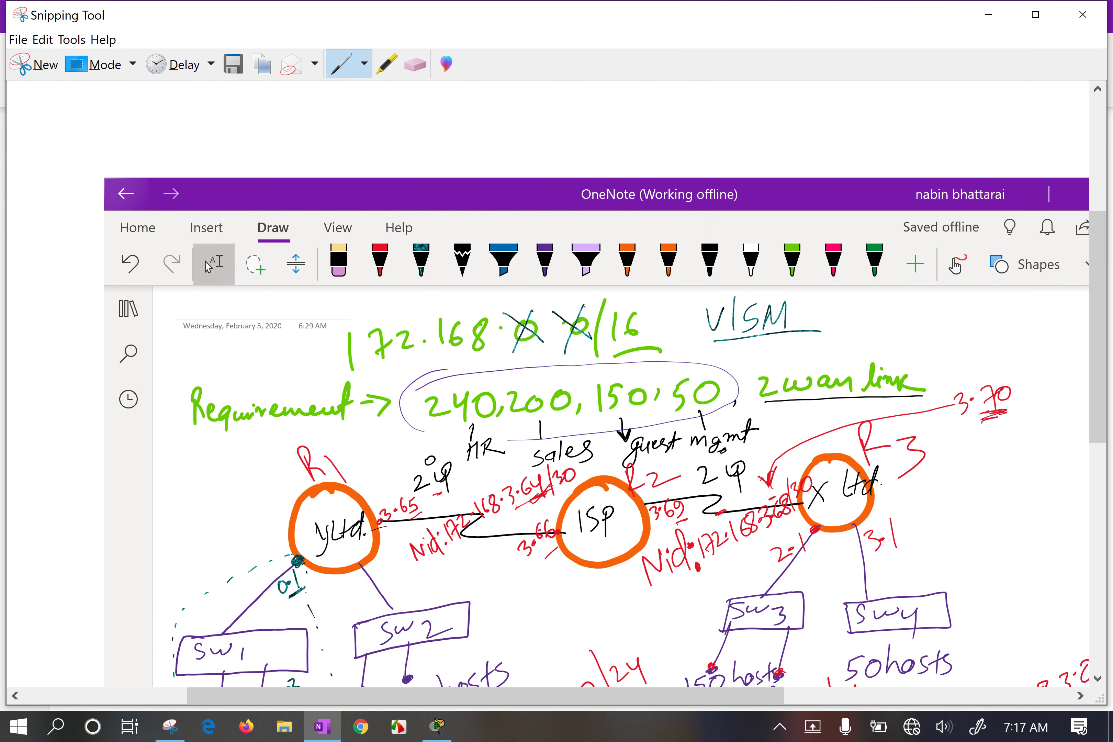
scroll(603, 431, "down", 1)
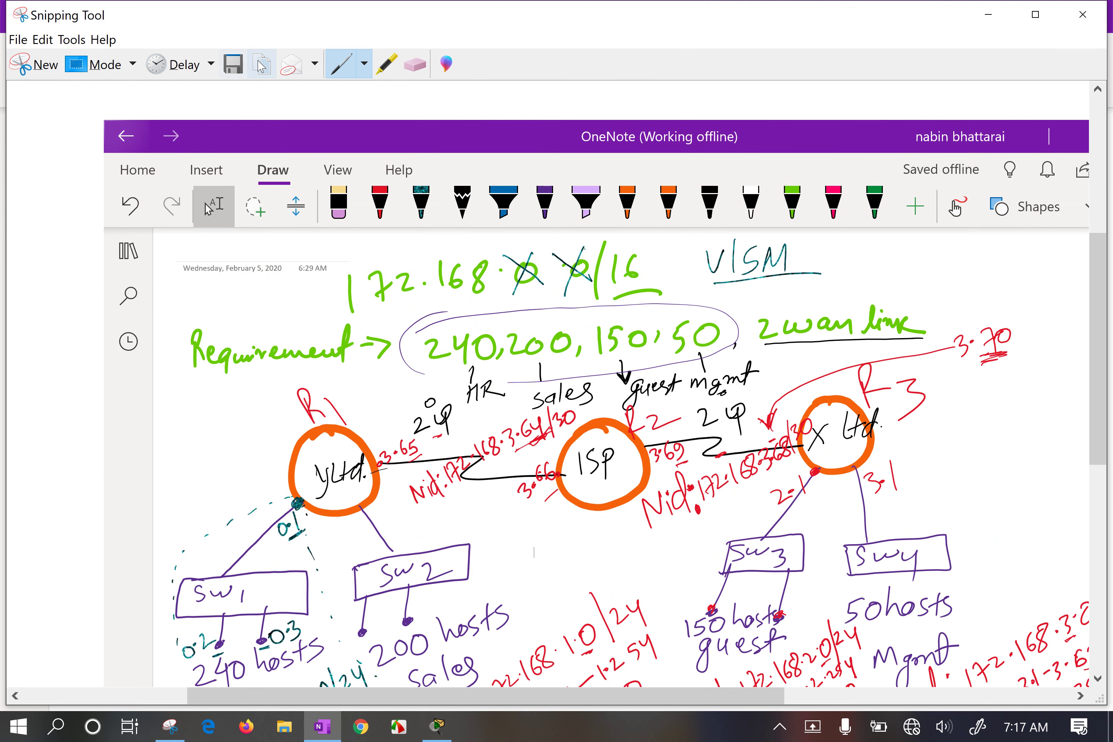
Open Telegram and turn on the computer's Wi-Fi so that the chats load.
key("super")
type("tele")
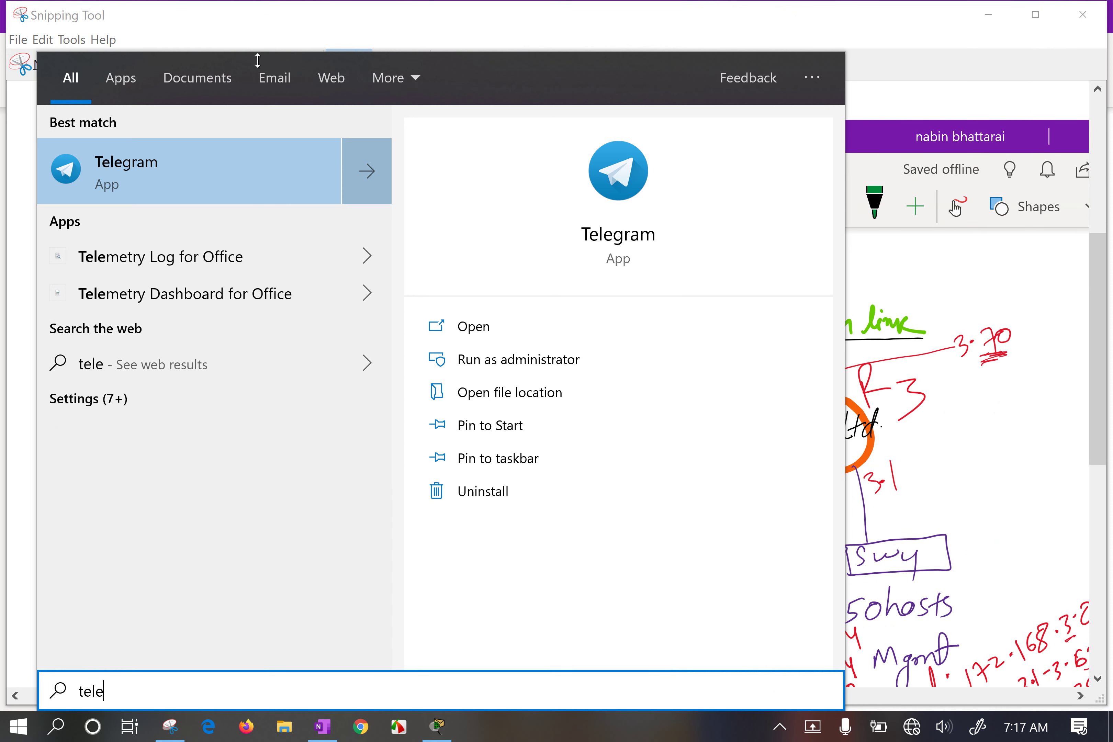
left_click(171, 182)
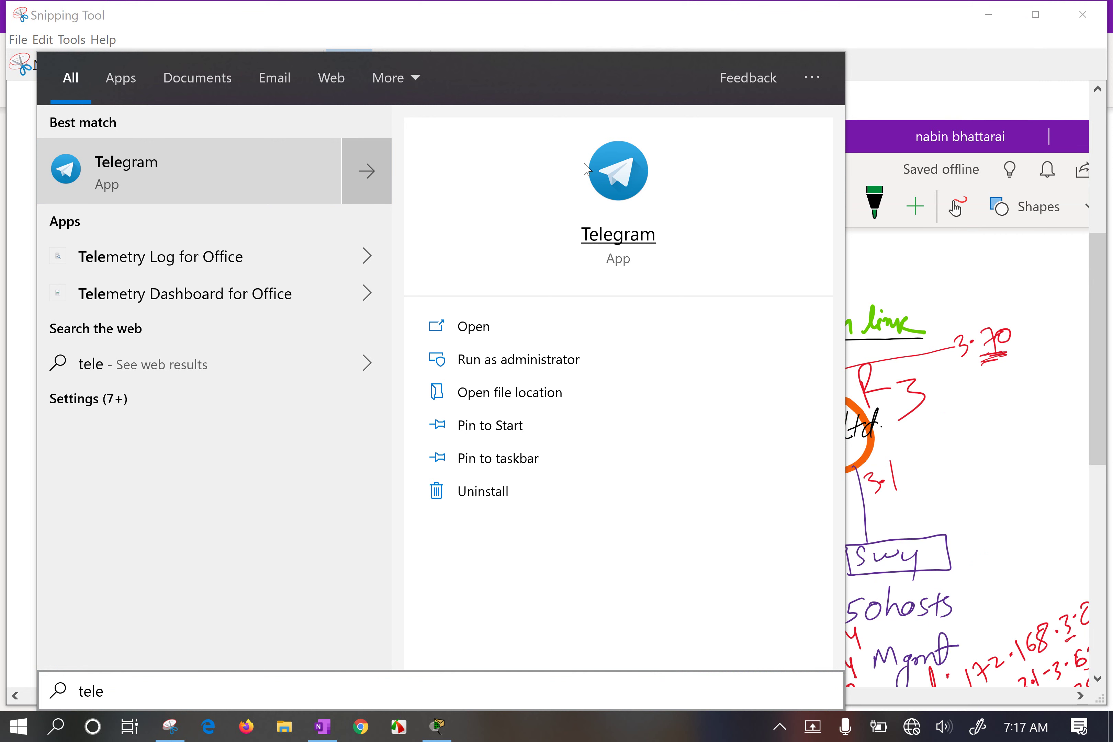
left_click(614, 237)
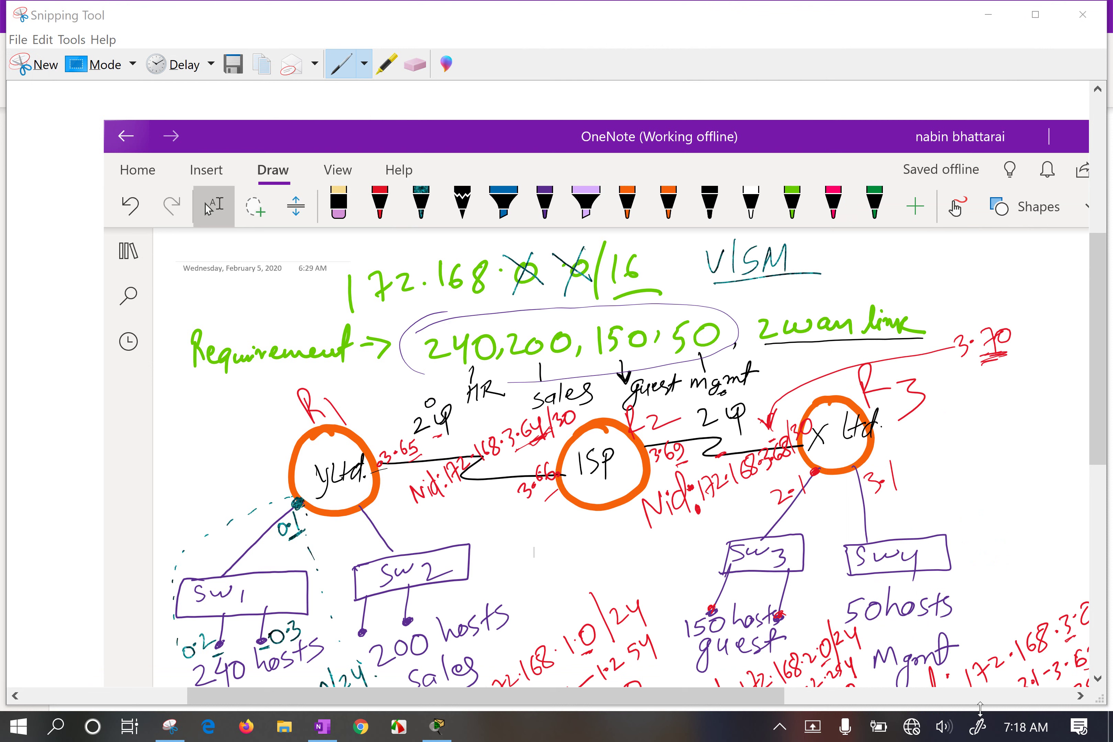
left_click(911, 726)
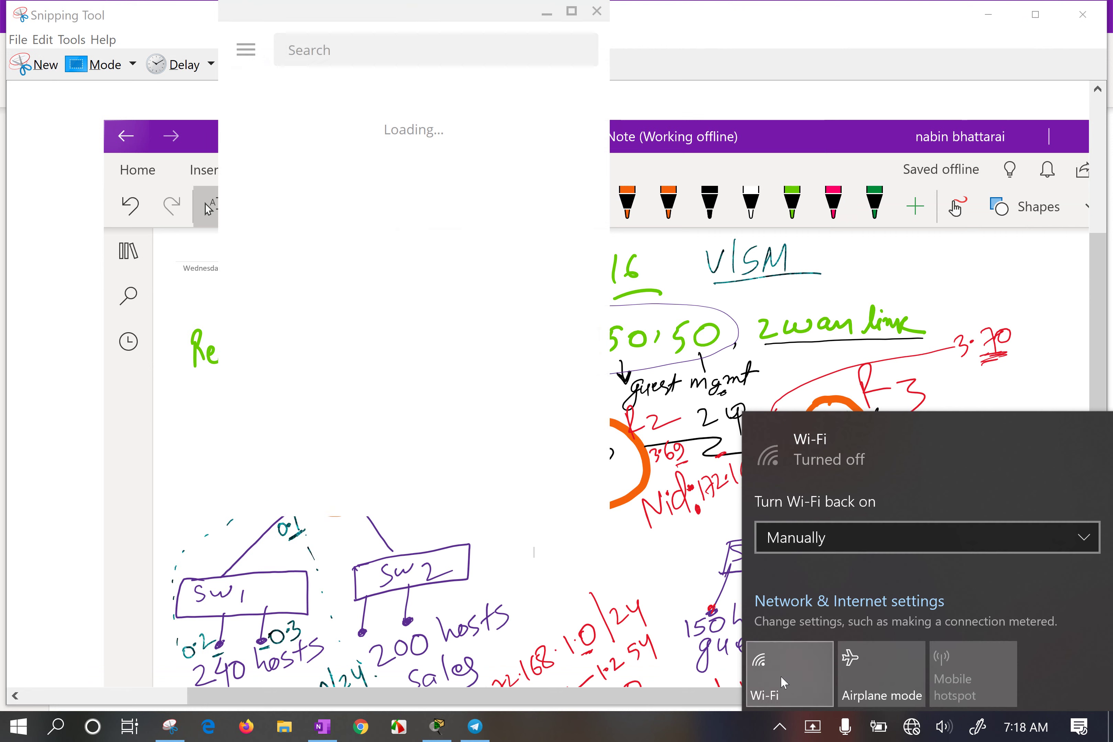
left_click(783, 682)
left_click(391, 29)
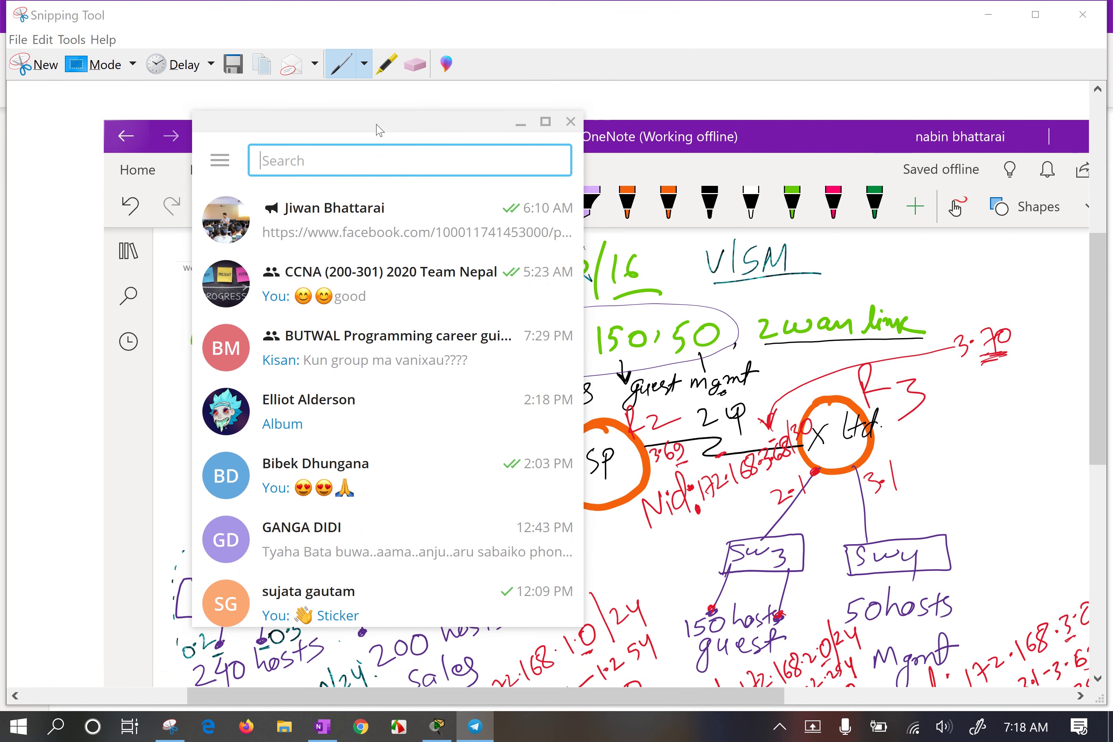
left_click(373, 286)
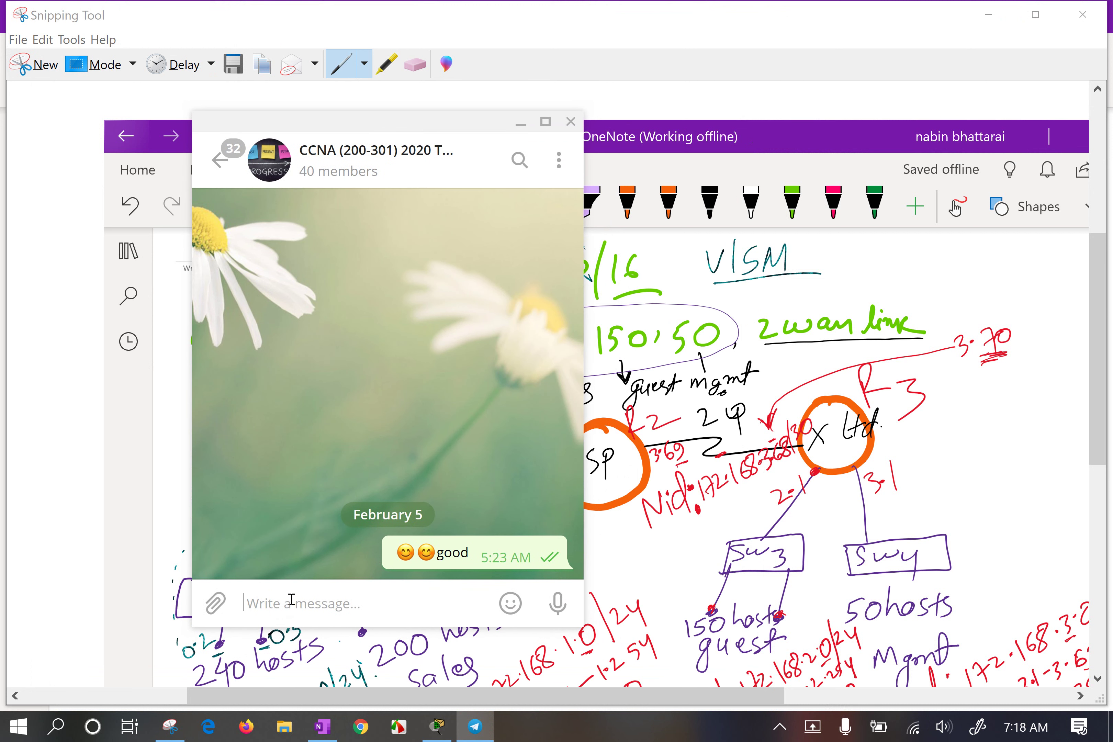
key("ctrl+v")
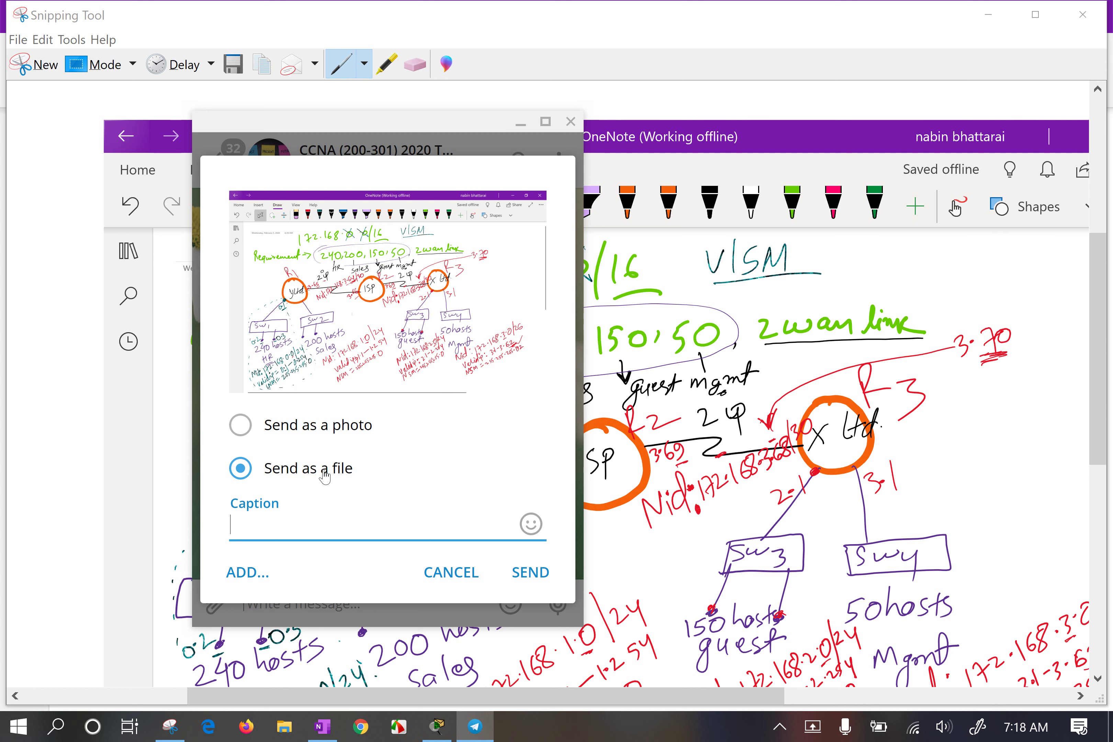
left_click(525, 581)
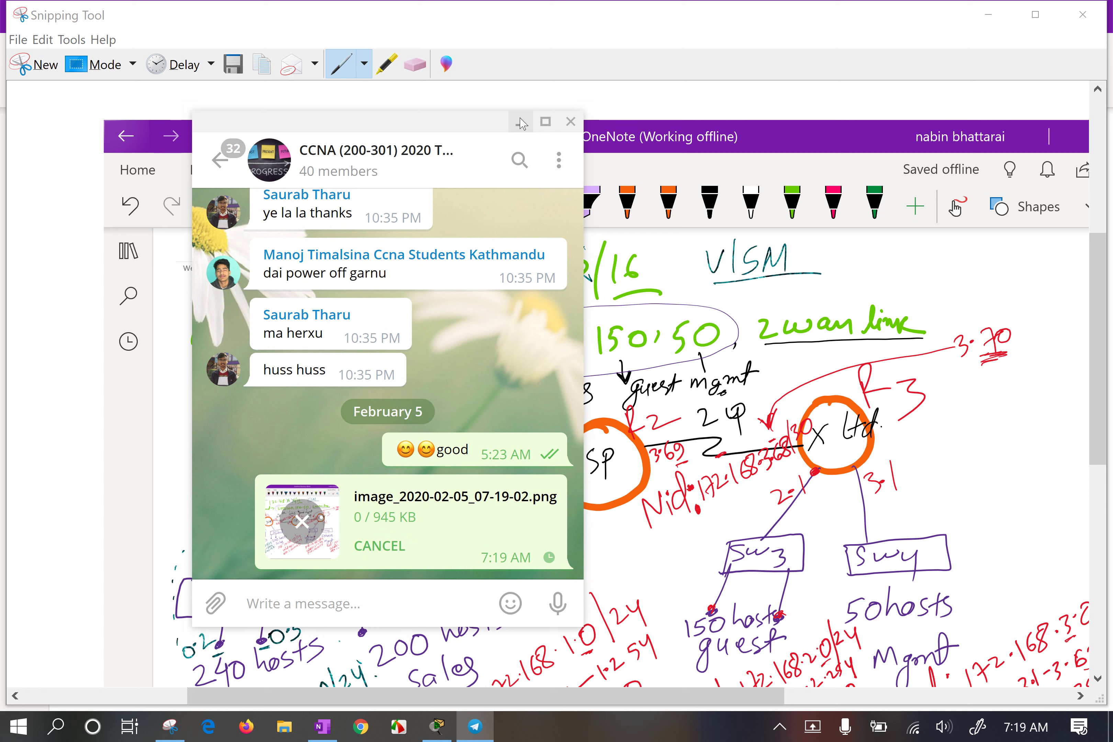
Minimise Telegram, close Snipping Tool, and minimise OneNote to return to the Packet Tracer topology.
left_click_drag(520, 121, 532, 164)
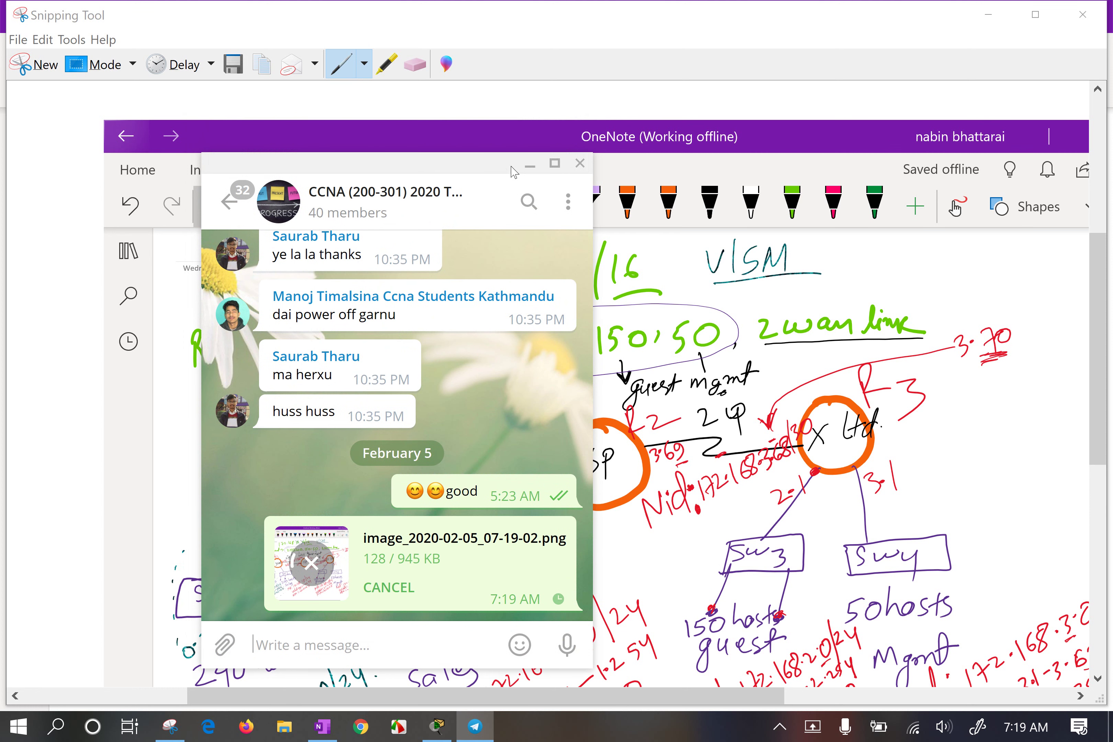
left_click(530, 164)
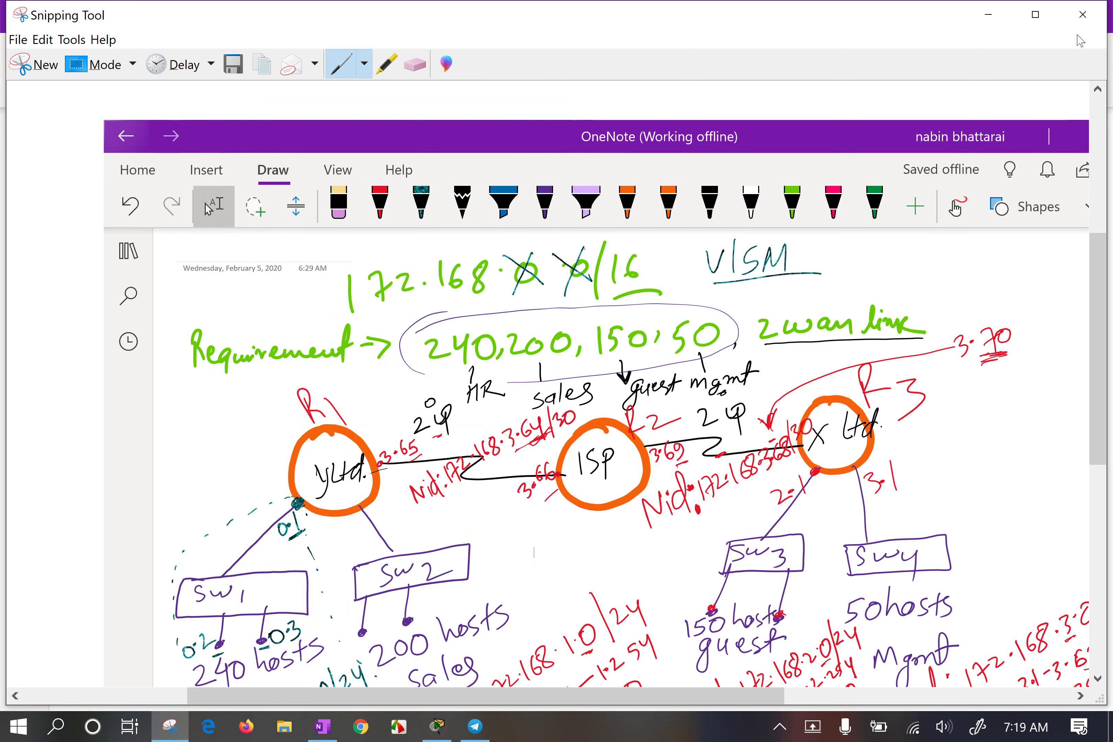
left_click(1082, 18)
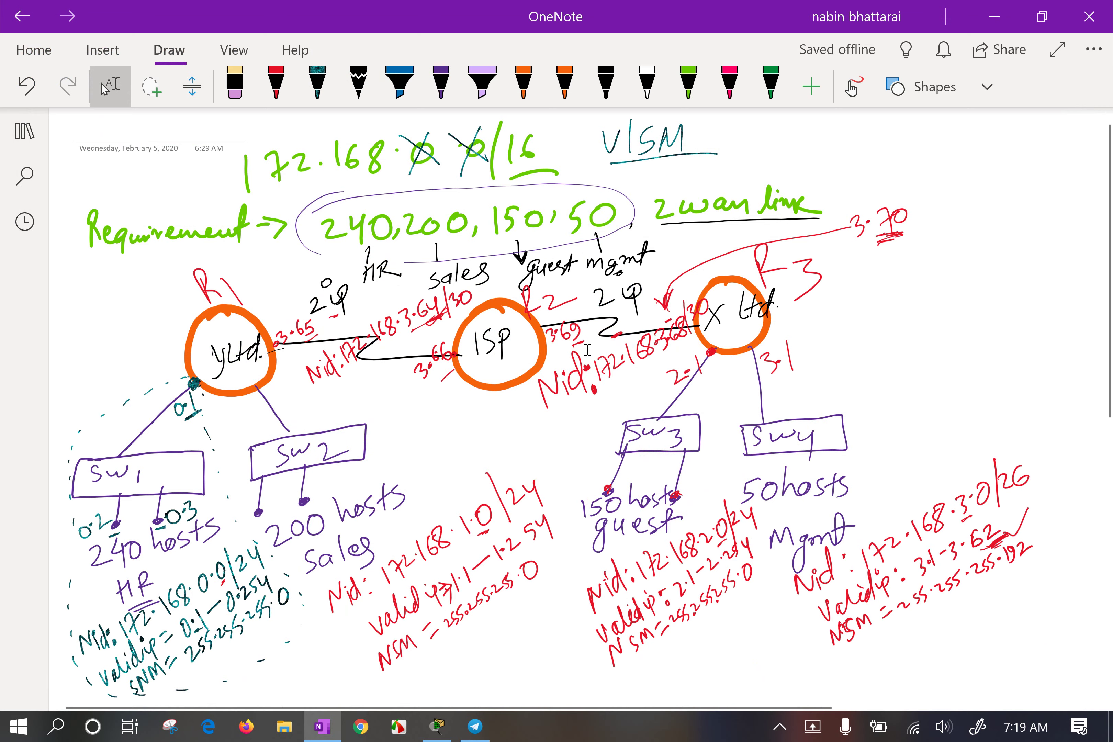
left_click(1006, 10)
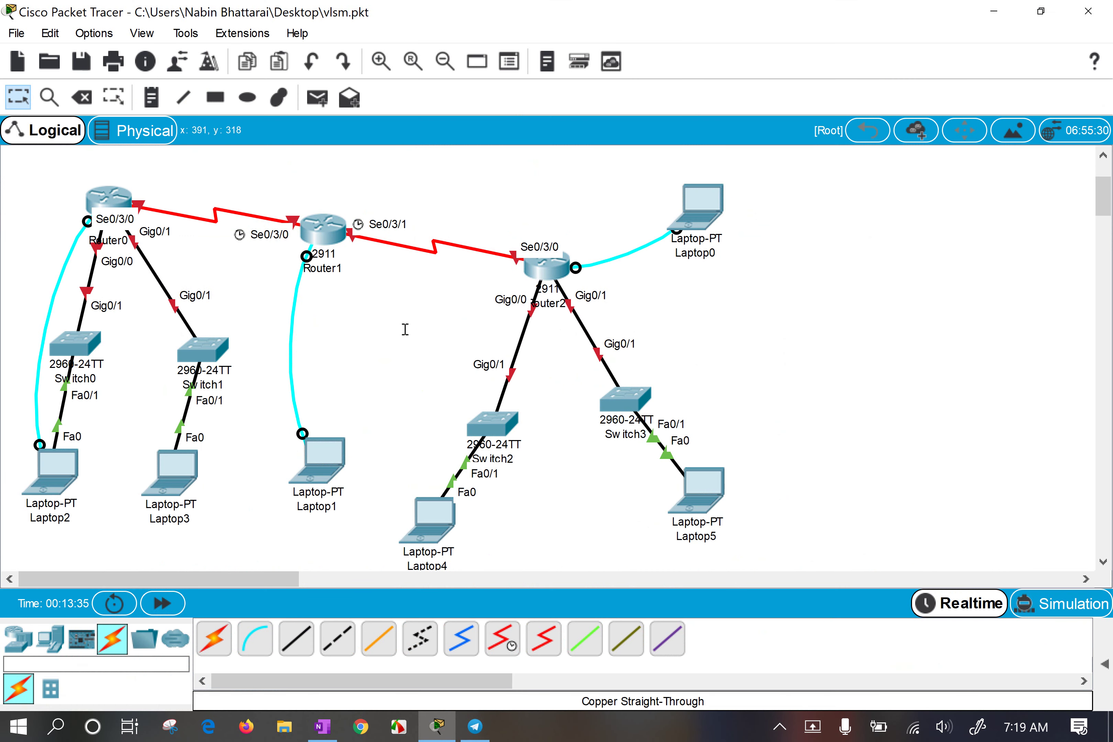
Switch to OneNote and examine the ISP router, its WAN link to R3, and R3 itself in the handwritten diagram.
left_click(322, 727)
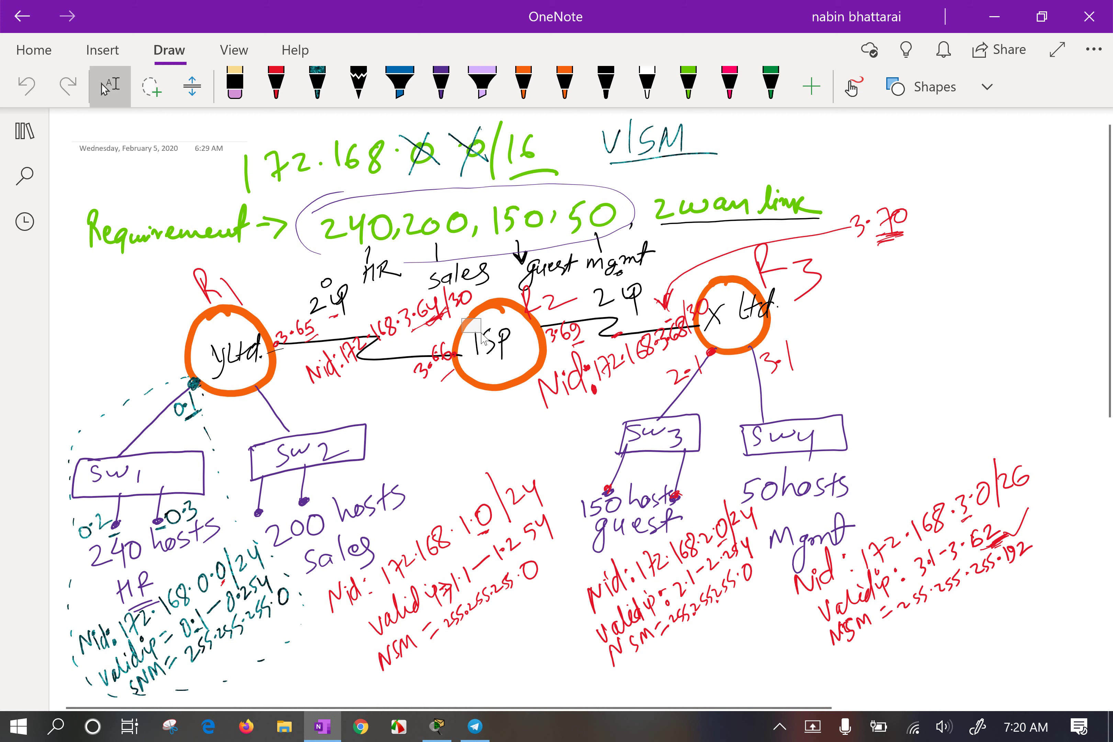
left_click_drag(482, 333, 538, 383)
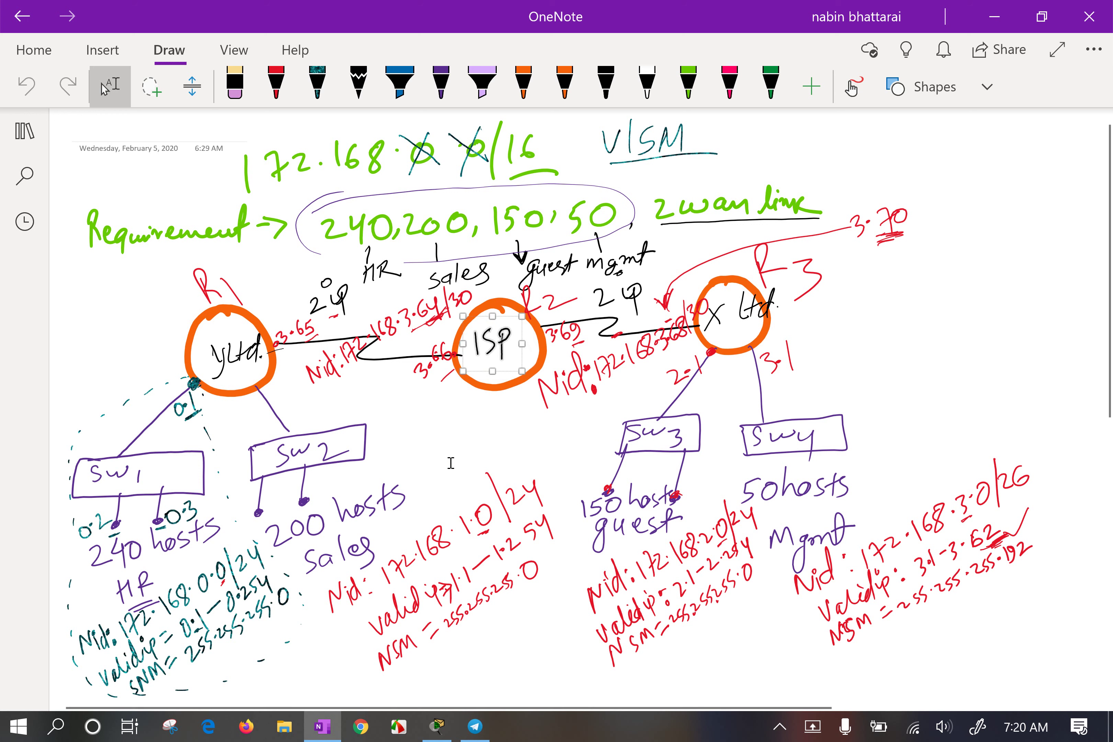
left_click(451, 449)
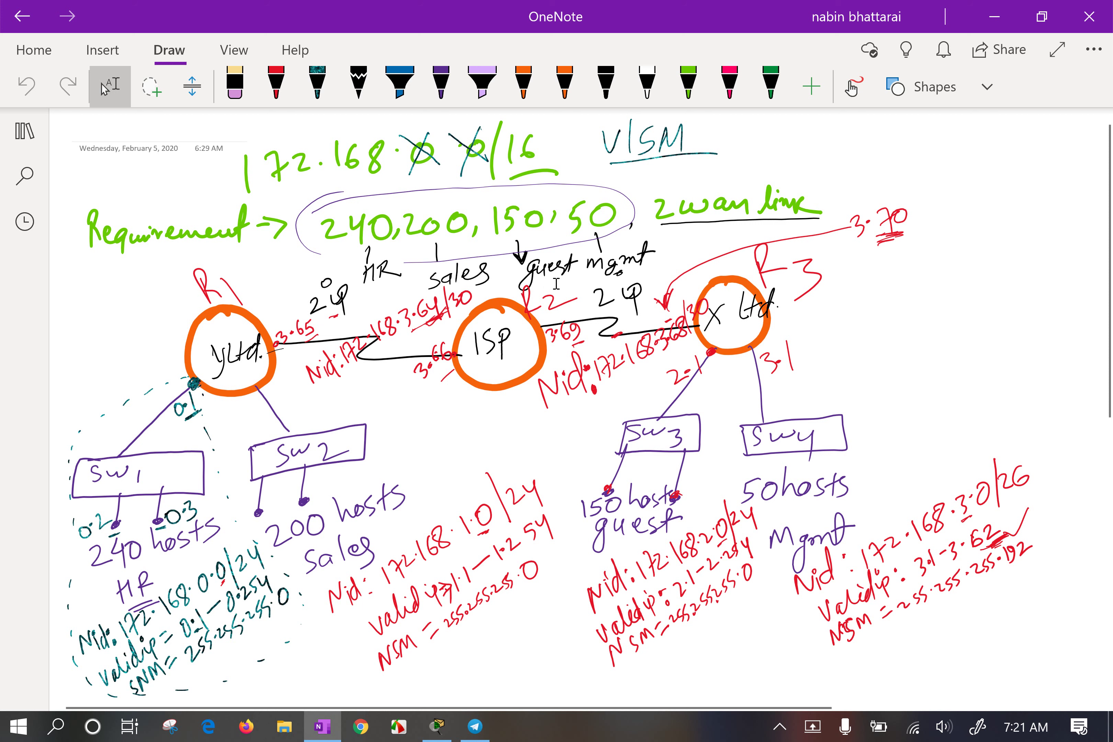
mouse_move(553, 281)
left_mouse_down()
mouse_move(598, 344)
mouse_move(701, 372)
left_mouse_up()
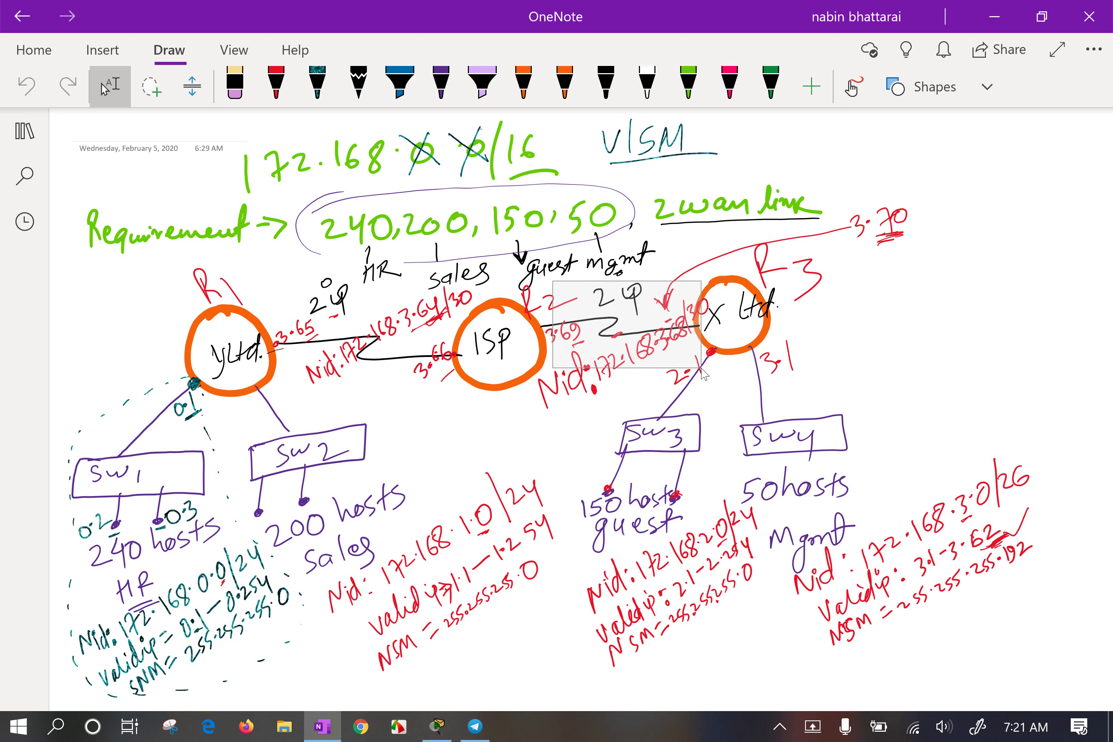
left_click_drag(702, 373, 702, 360)
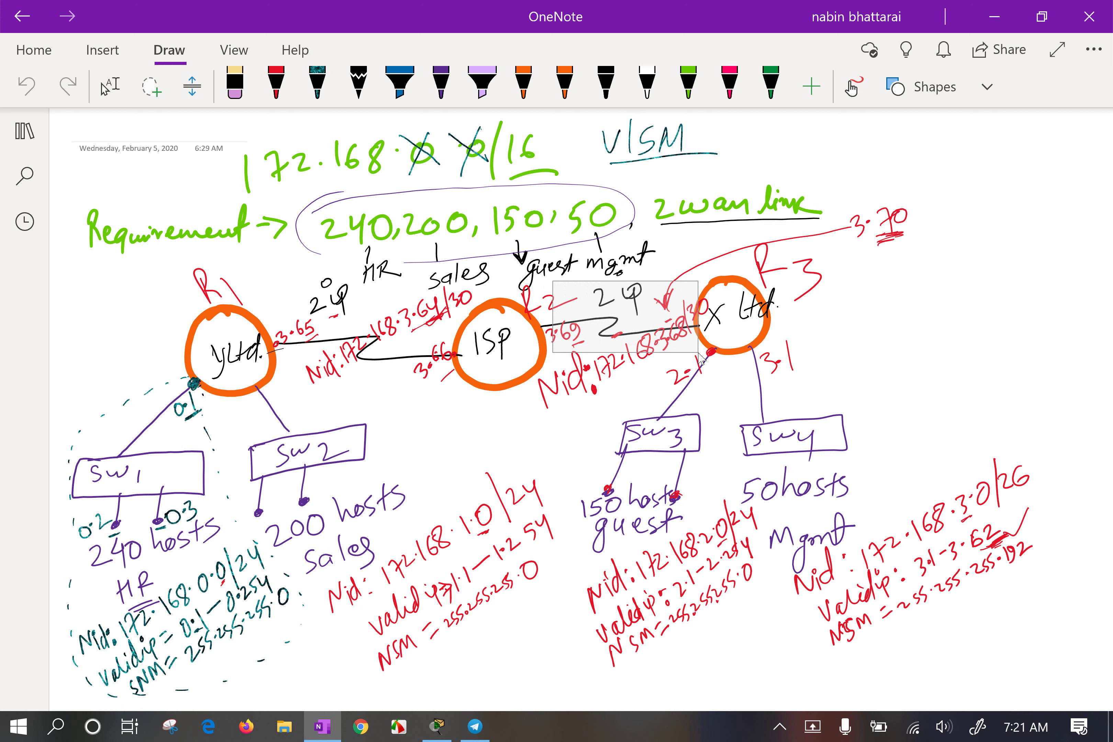
left_click_drag(702, 360, 703, 361)
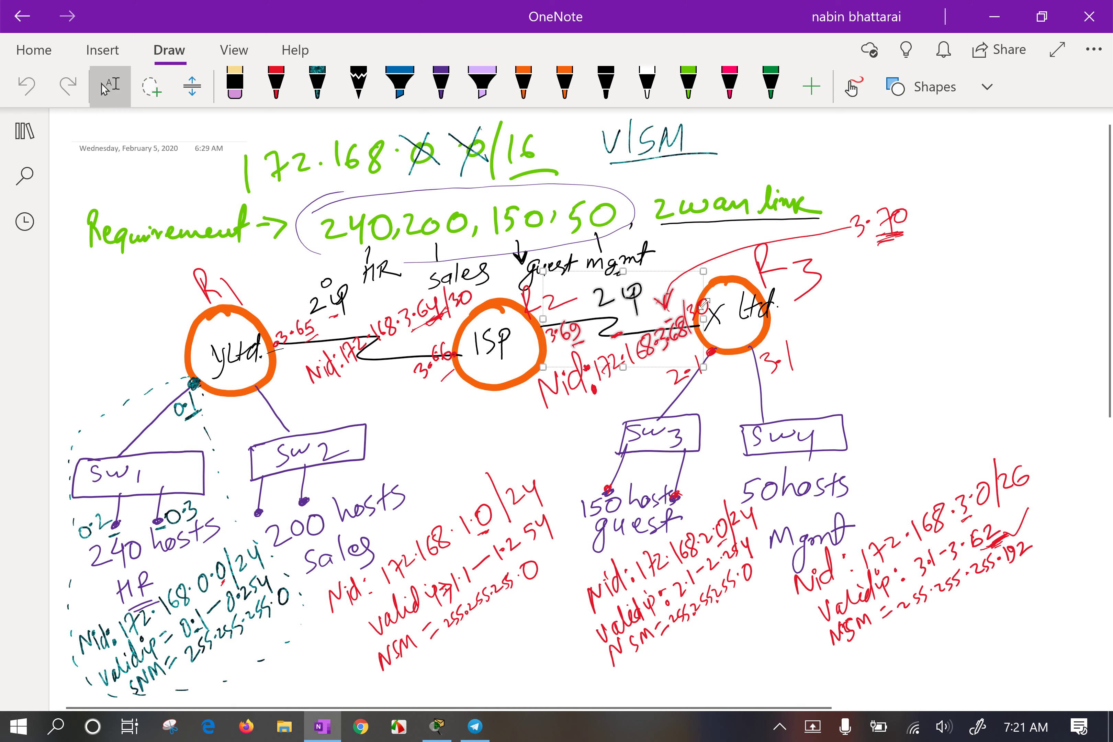
left_click(709, 245)
mouse_move(703, 236)
left_mouse_down()
mouse_move(745, 354)
mouse_move(765, 365)
mouse_move(772, 350)
left_mouse_up()
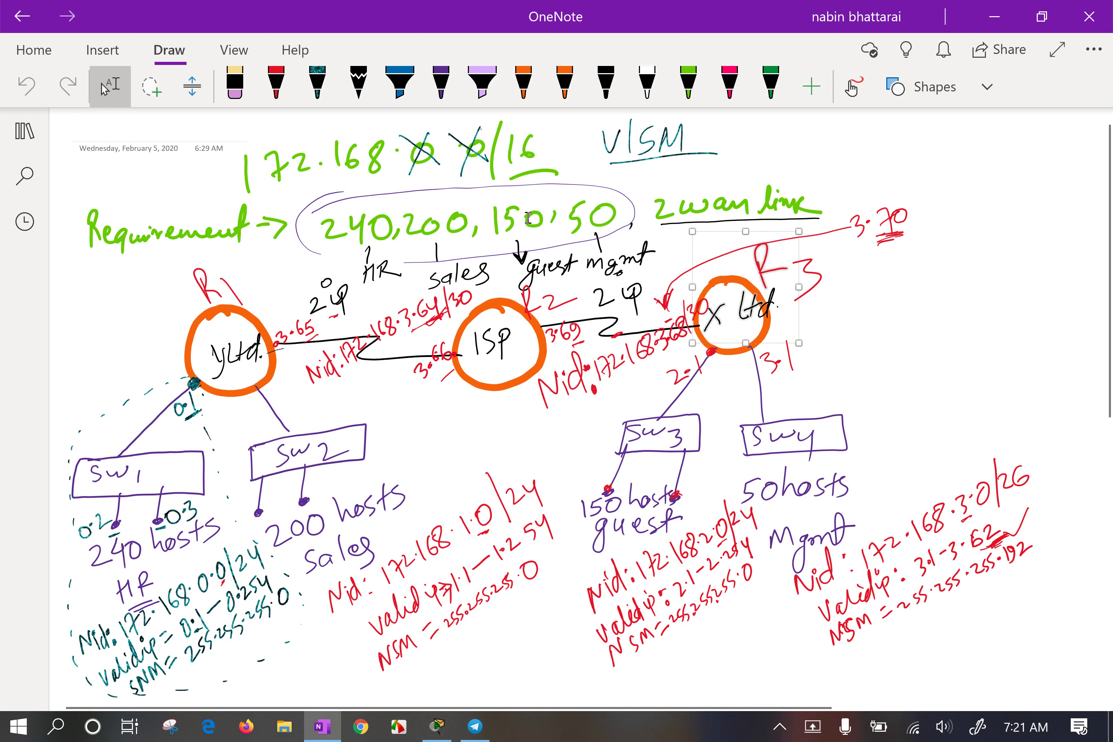
left_click(990, 332)
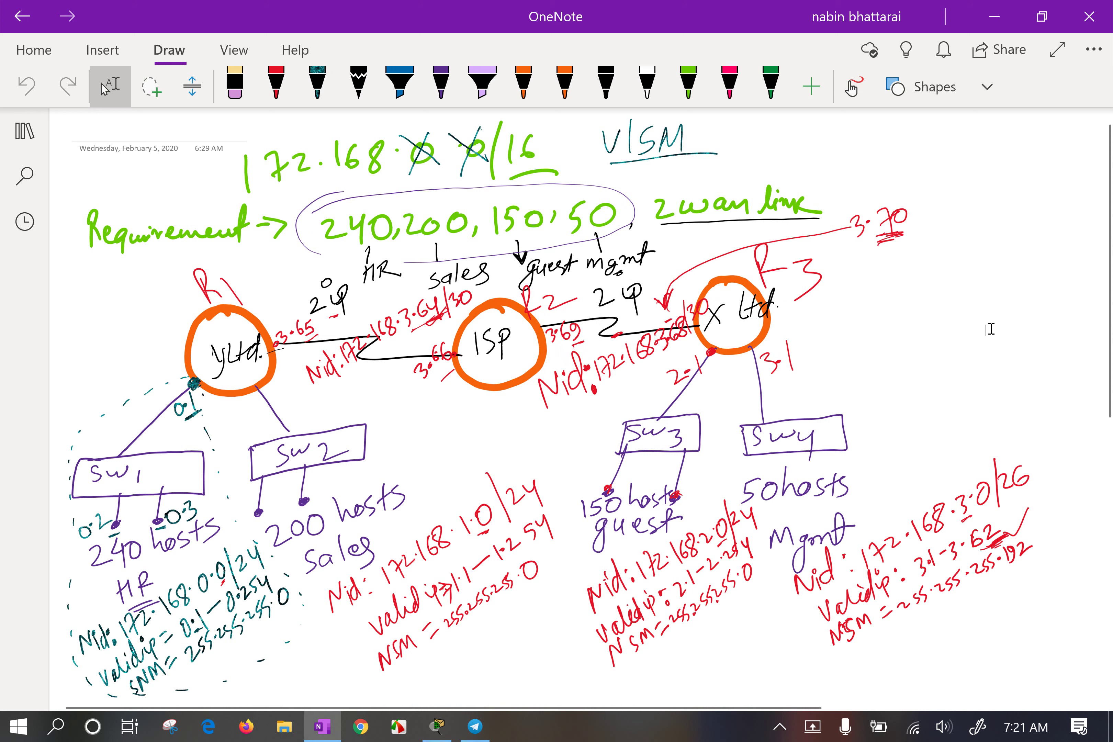
Examine the switch networks below R3 and R1, and R1's WAN interface address, in the handwritten diagram.
left_click_drag(639, 366, 875, 519)
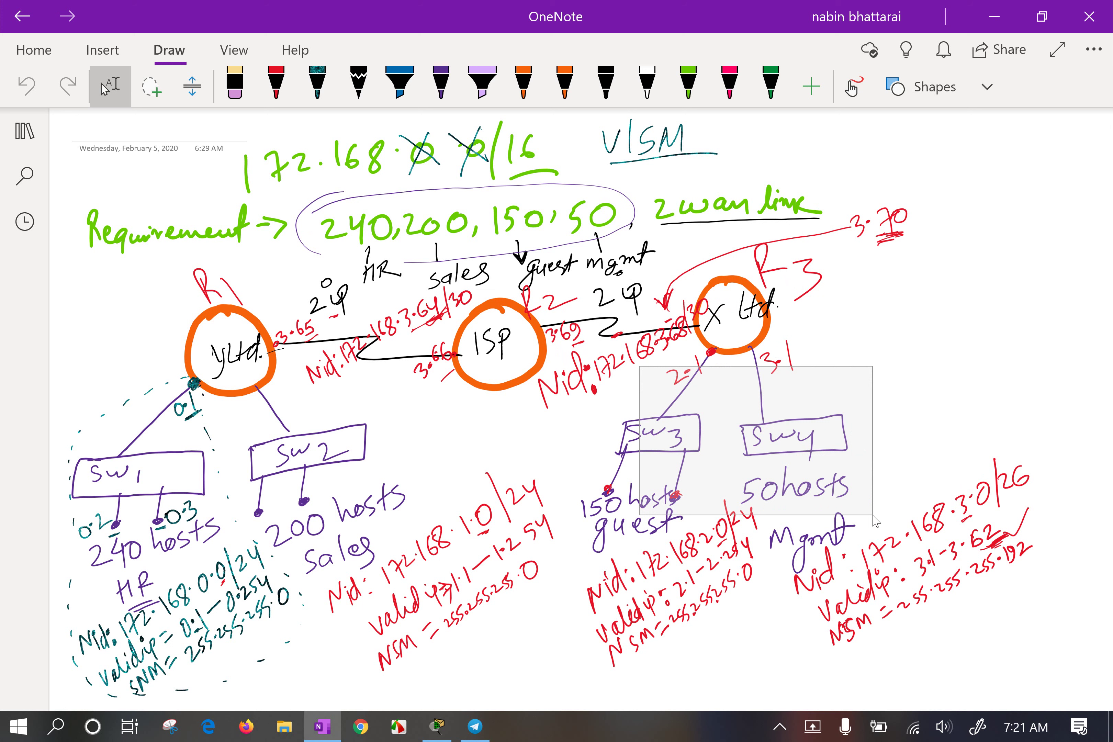
left_click_drag(874, 516, 873, 518)
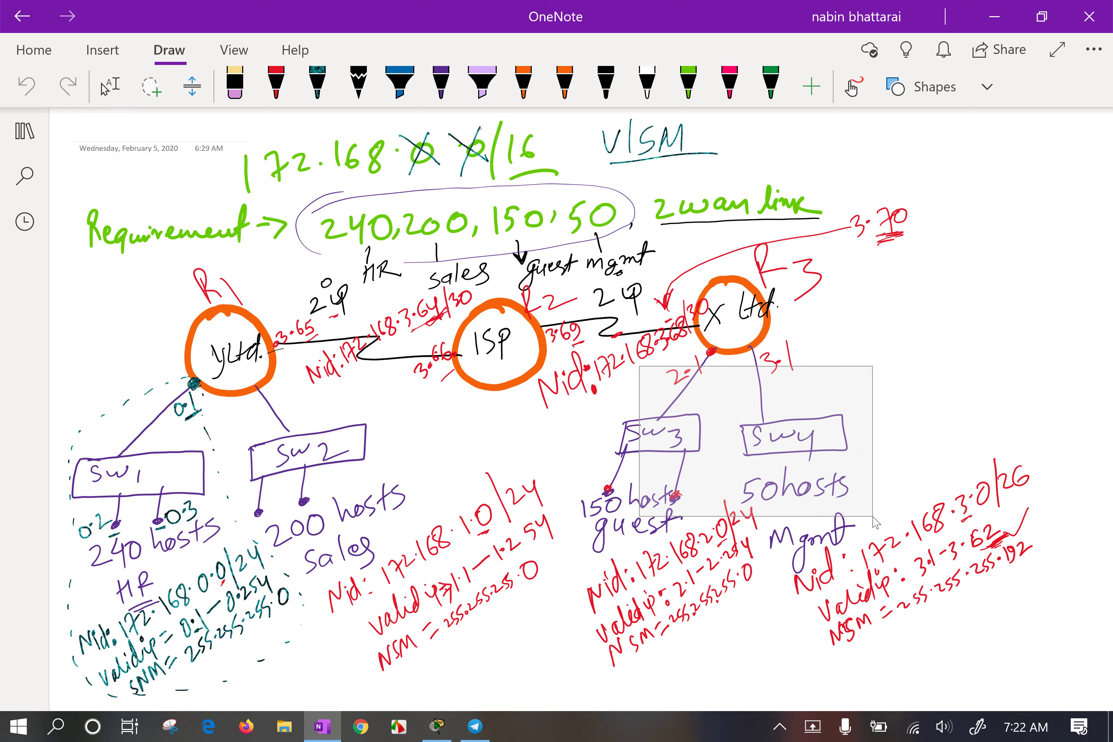
left_click(551, 455)
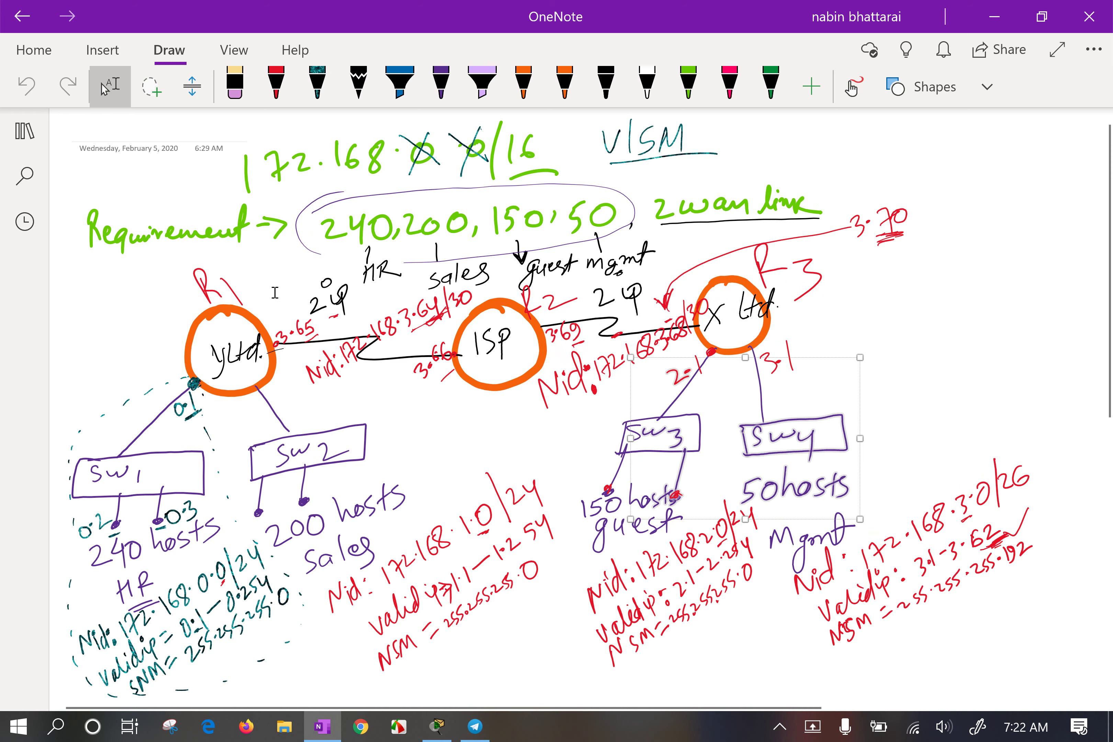
left_click_drag(269, 273, 171, 421)
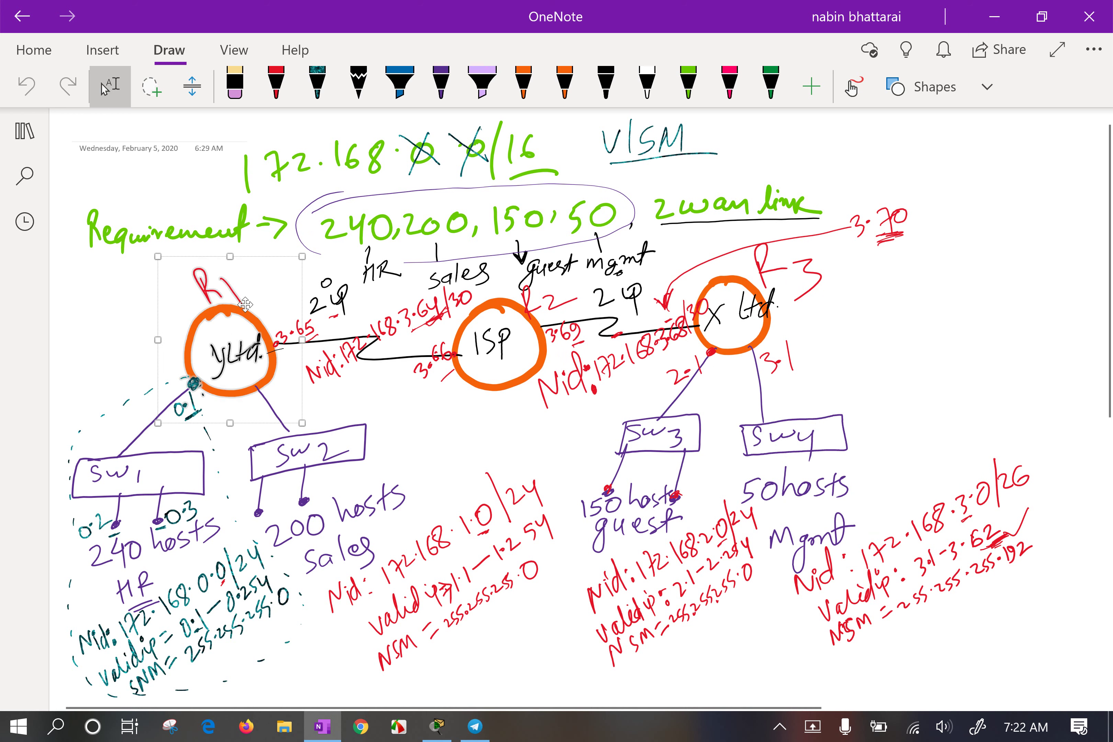
left_click(337, 317)
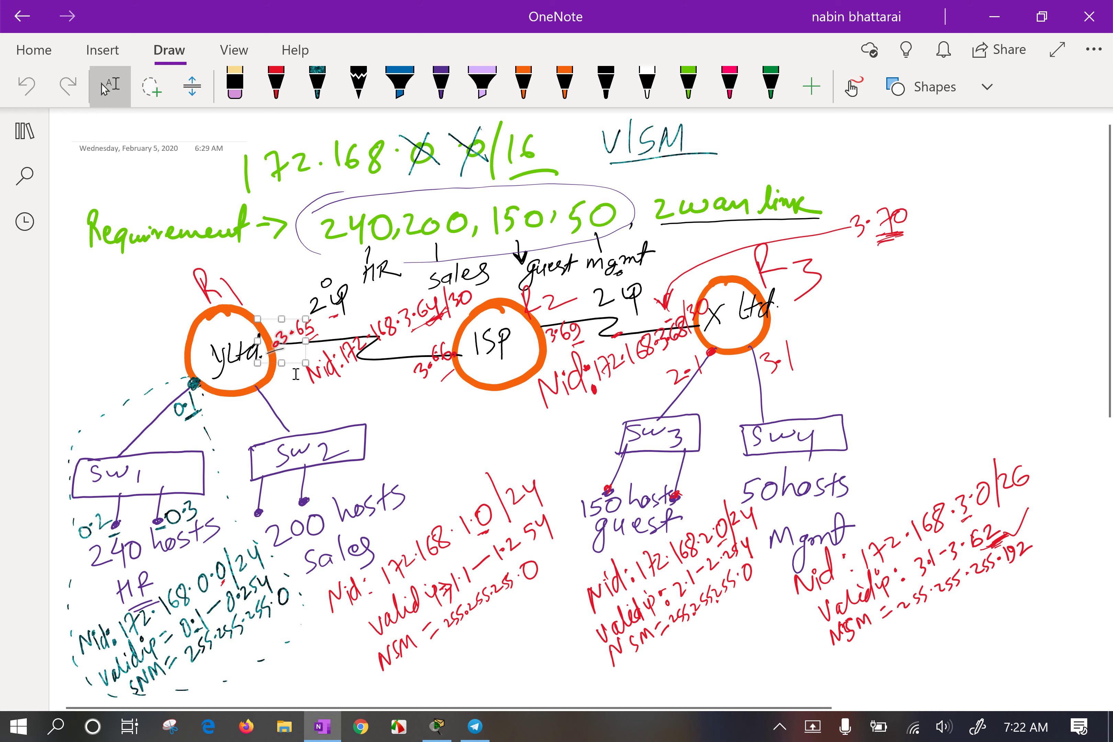
left_click_drag(130, 371, 385, 524)
left_click(174, 338)
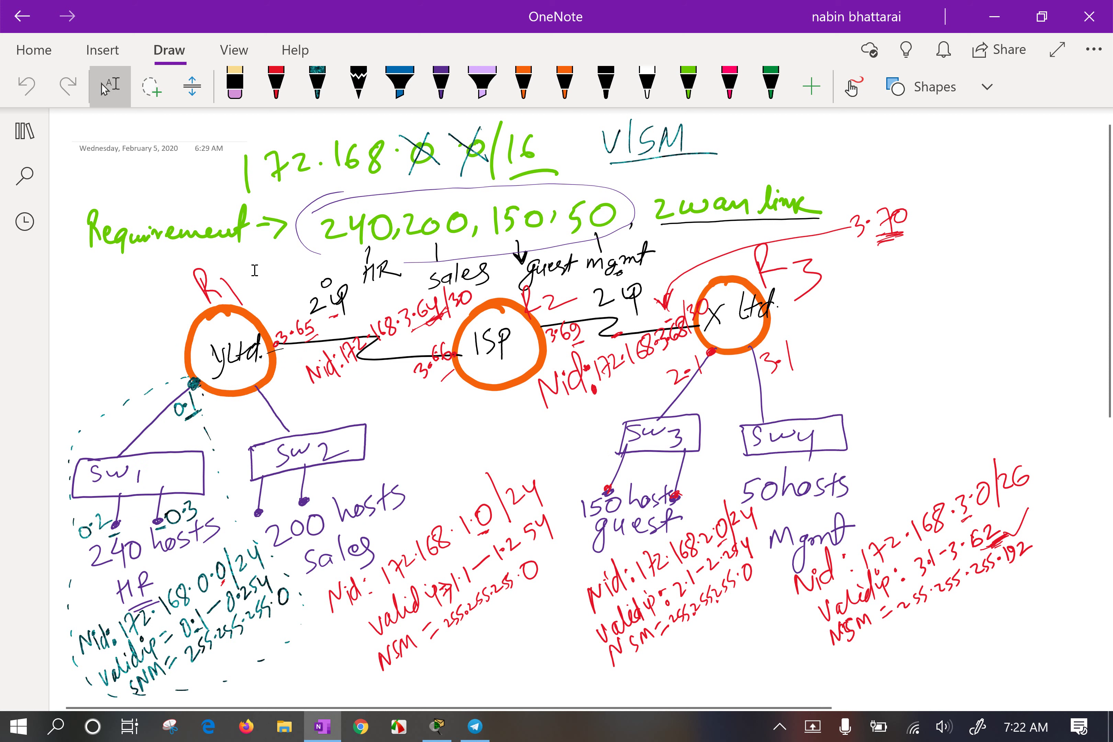
left_click_drag(254, 269, 296, 385)
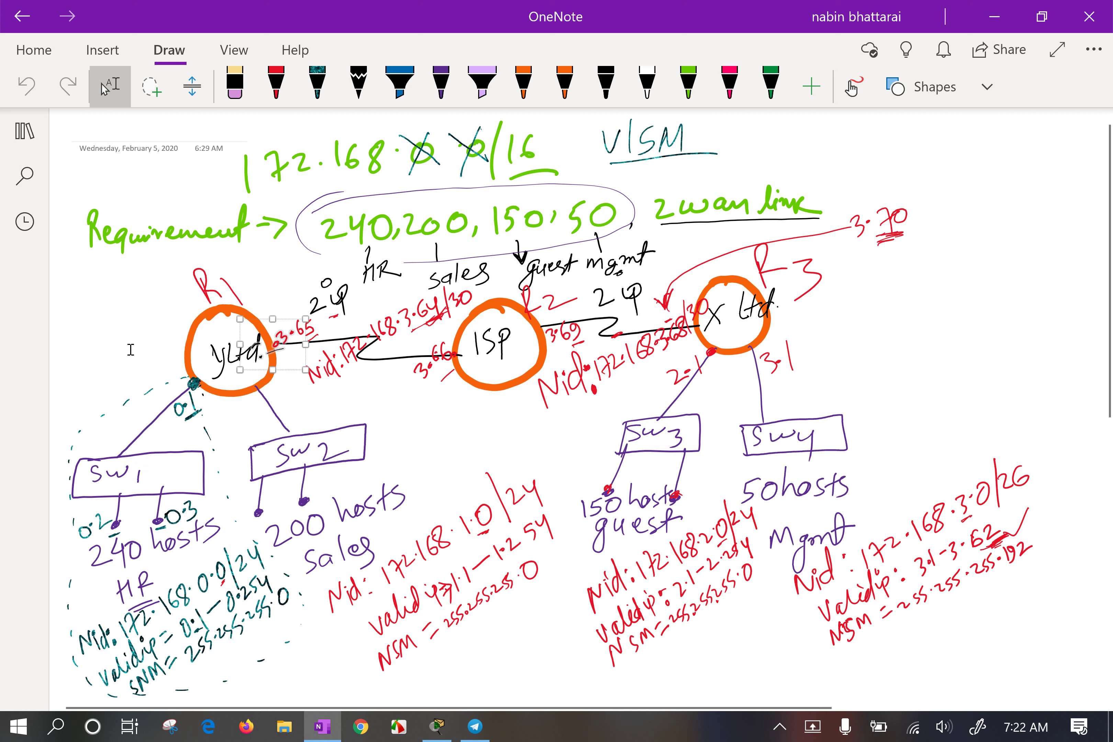
left_click_drag(105, 341, 365, 485)
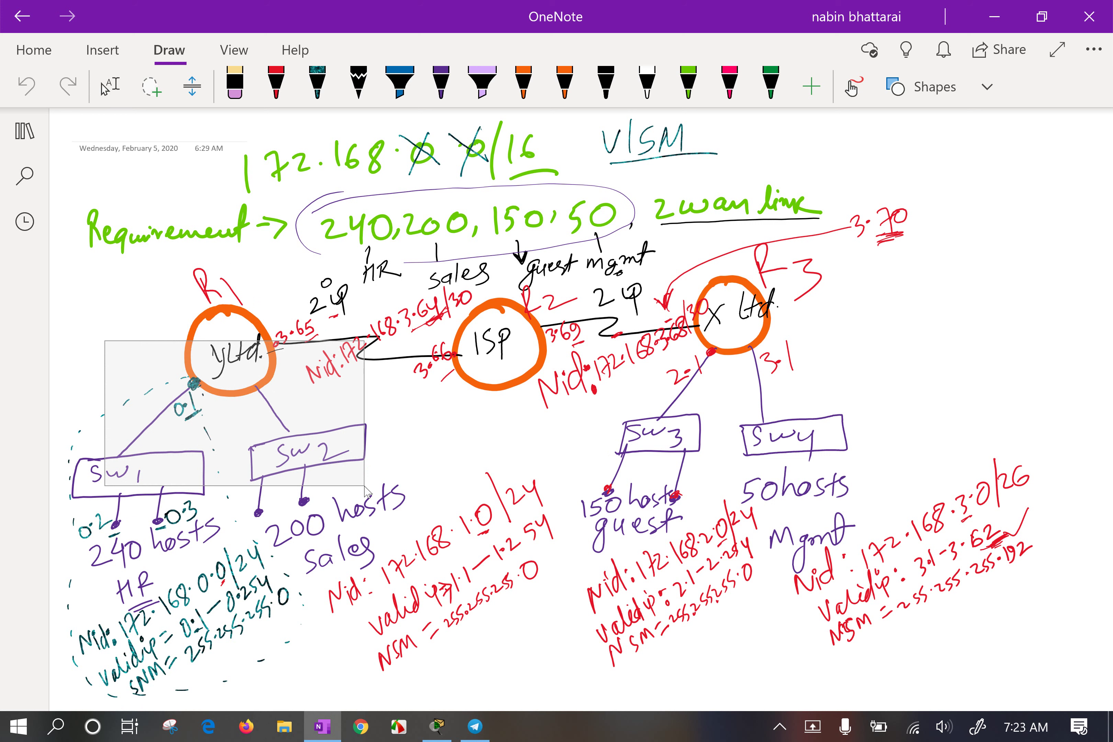
left_click_drag(367, 490, 380, 497)
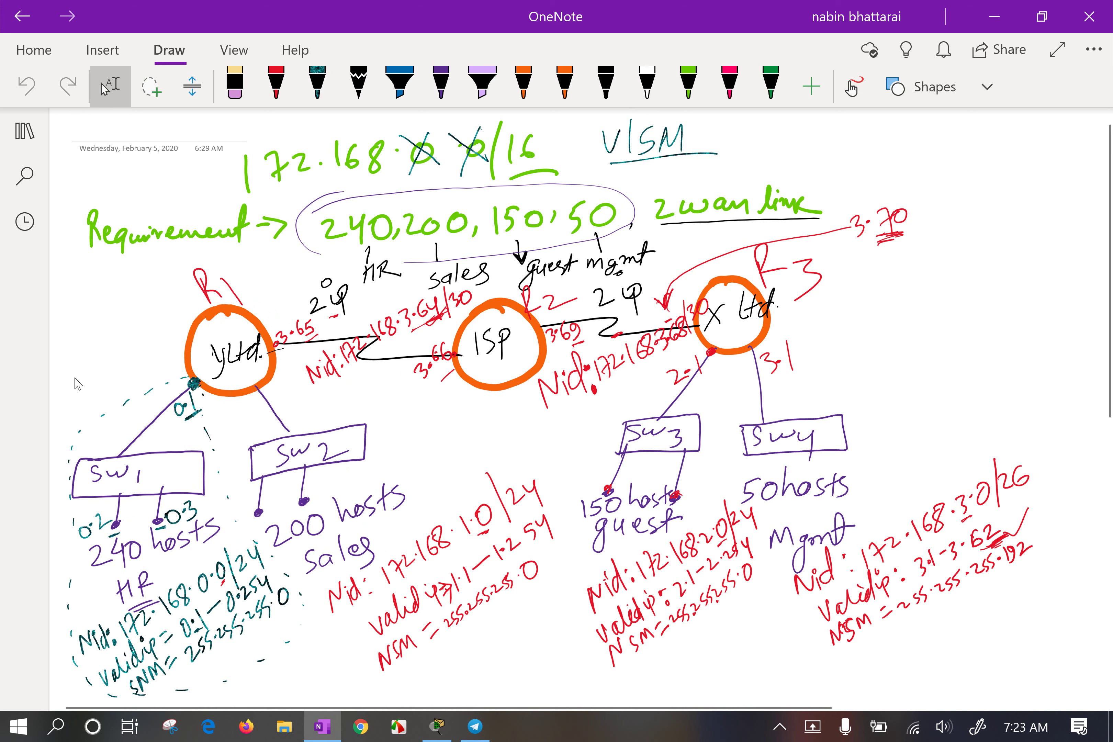
mouse_move(74, 377)
left_mouse_down()
mouse_move(96, 431)
mouse_move(136, 481)
mouse_move(131, 470)
left_mouse_up()
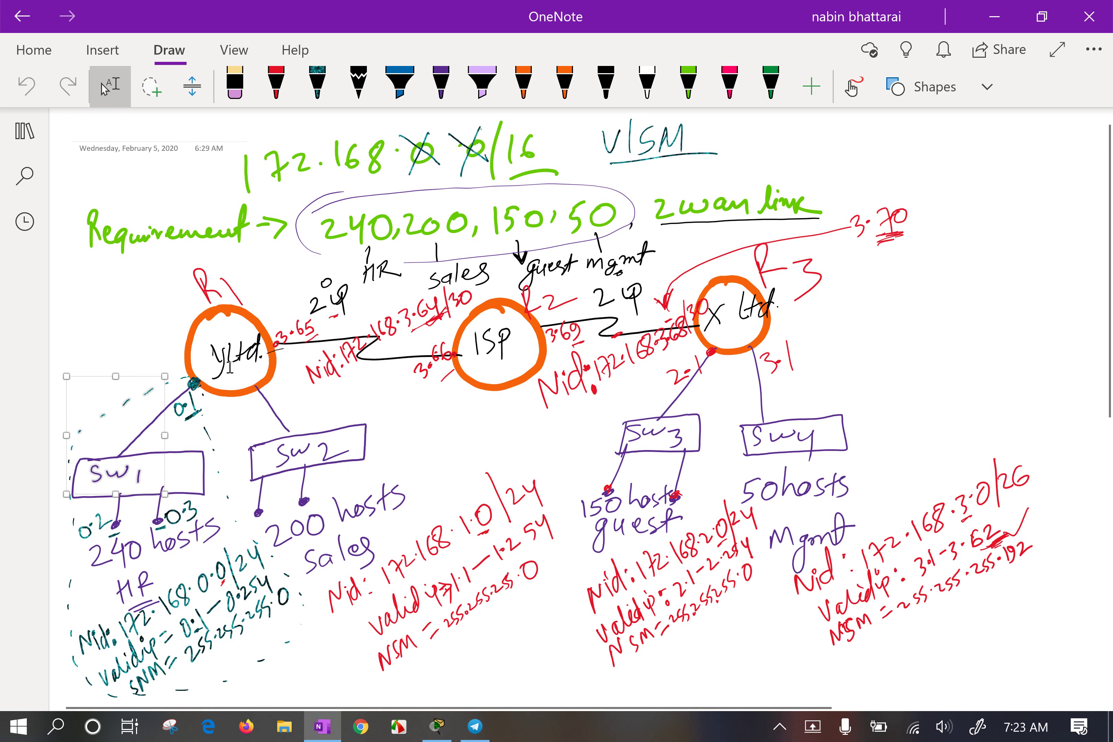
left_click(473, 453)
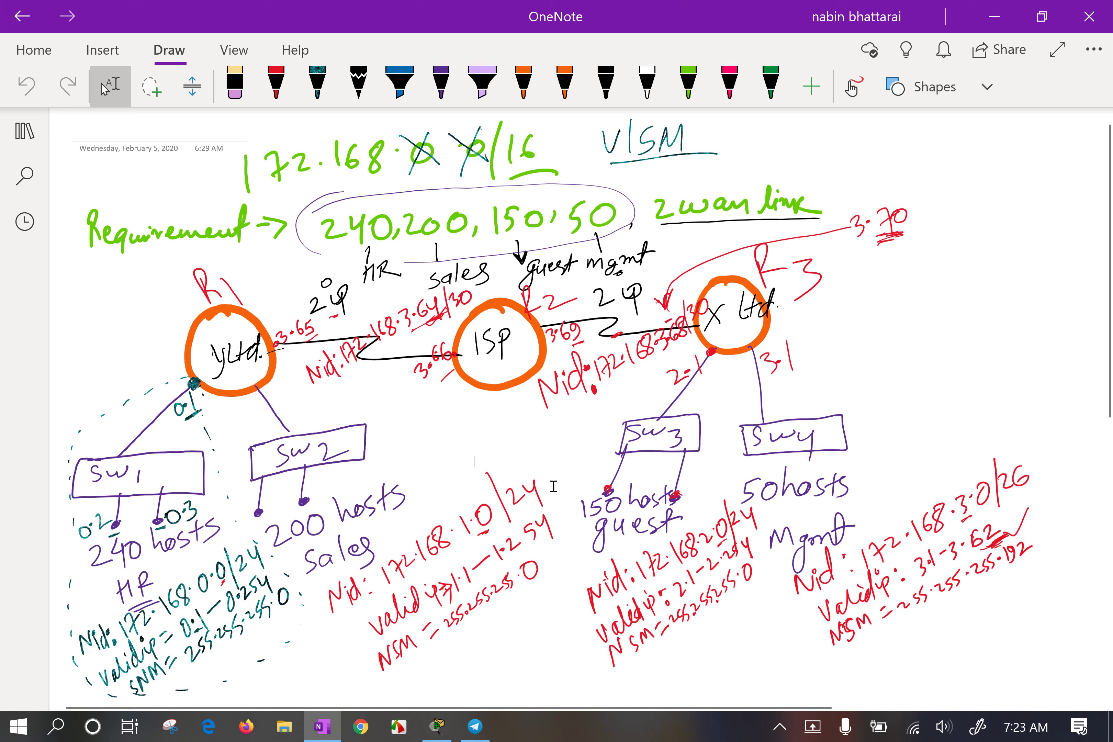
Return to Packet Tracer, check the sent diagram image in the Telegram group chat, and minimise Telegram.
left_click(435, 725)
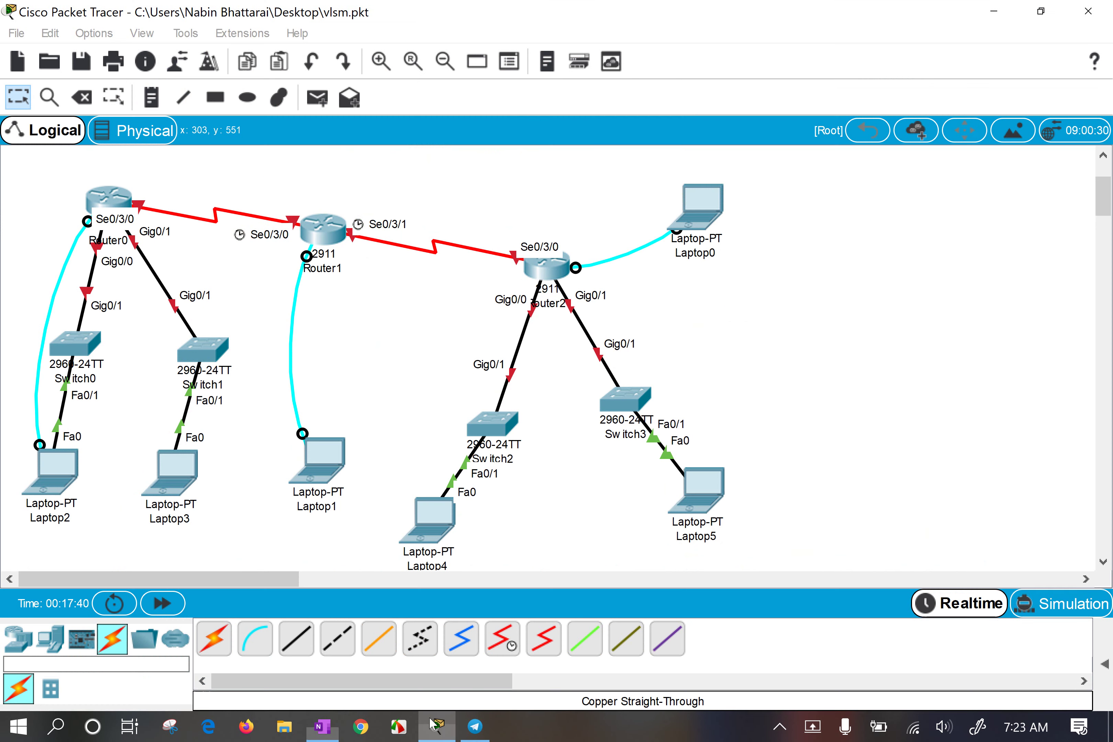
left_click(475, 726)
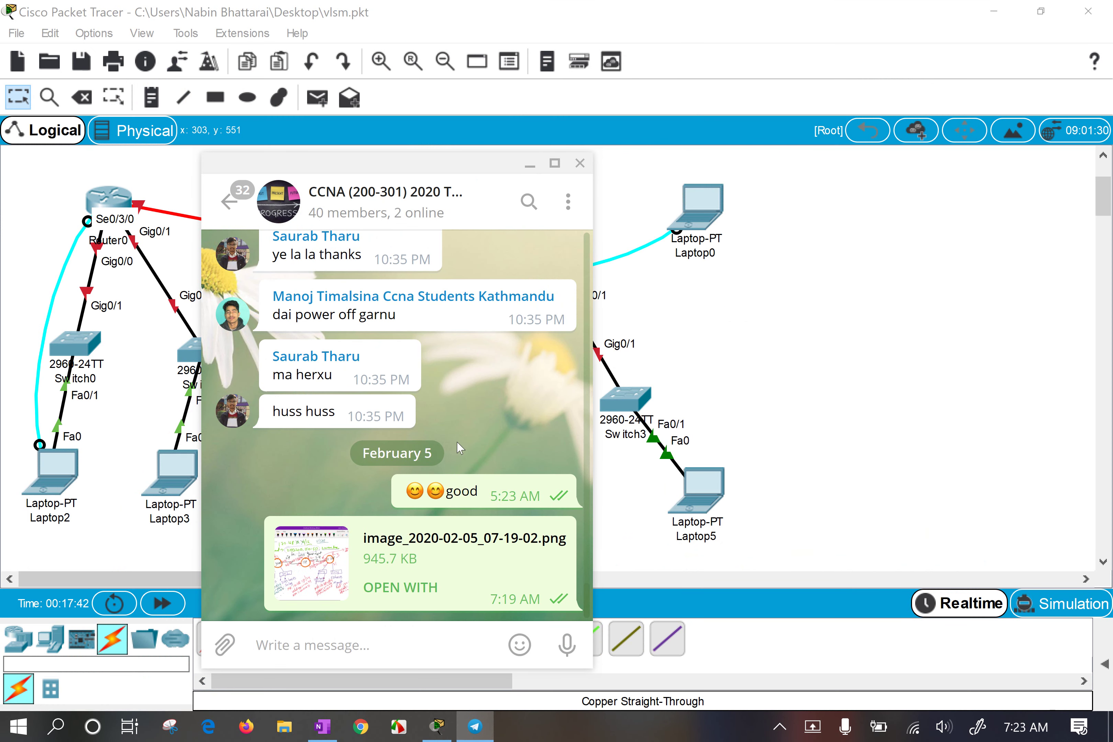
left_click_drag(459, 163, 674, 163)
left_click(745, 165)
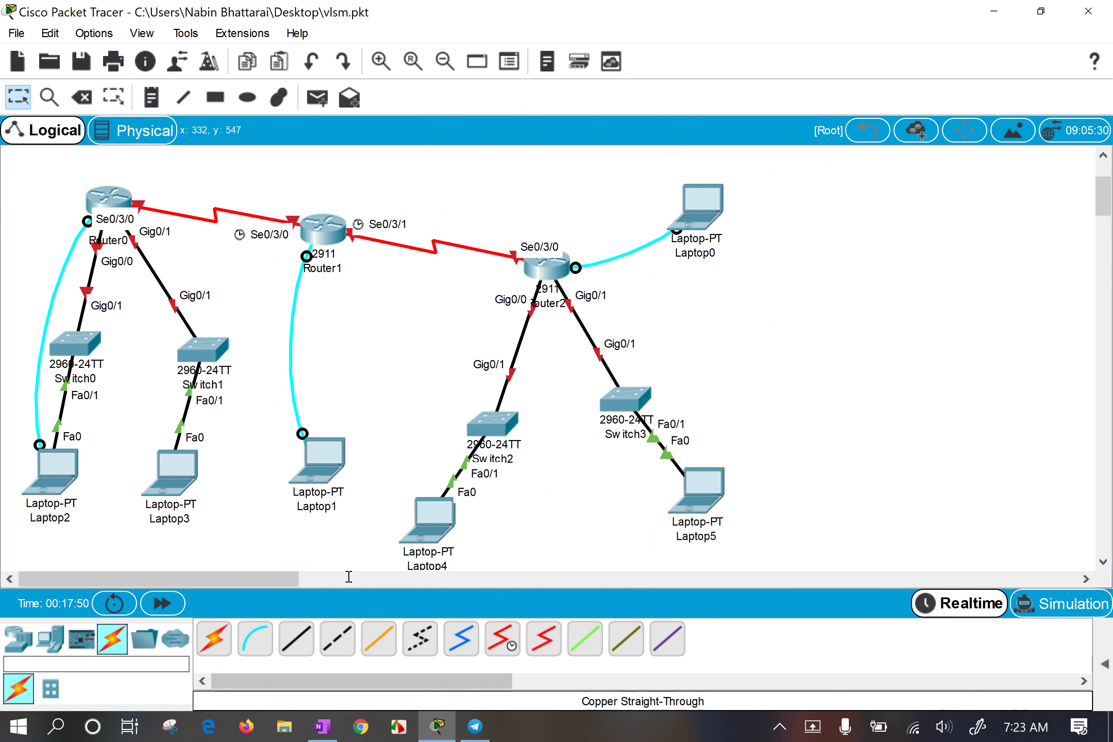
Open Router0's command line, decline the initial configuration dialog, and bring up the router prompt.
left_click(104, 191)
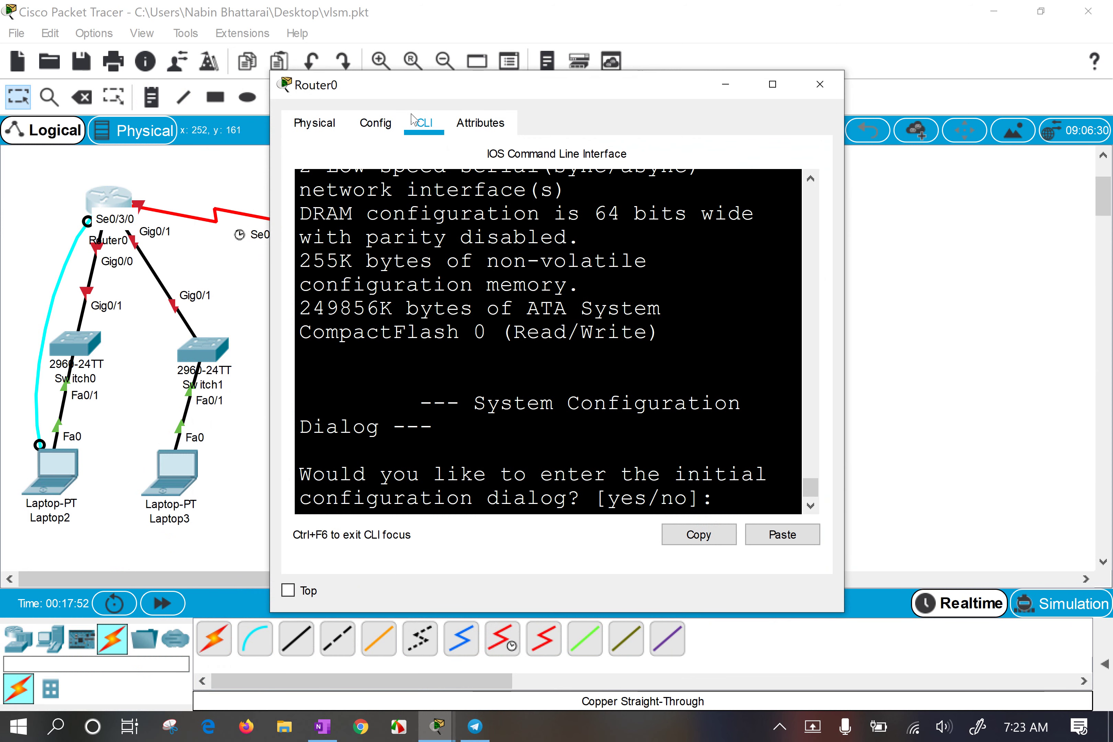
left_click_drag(444, 92, 659, 93)
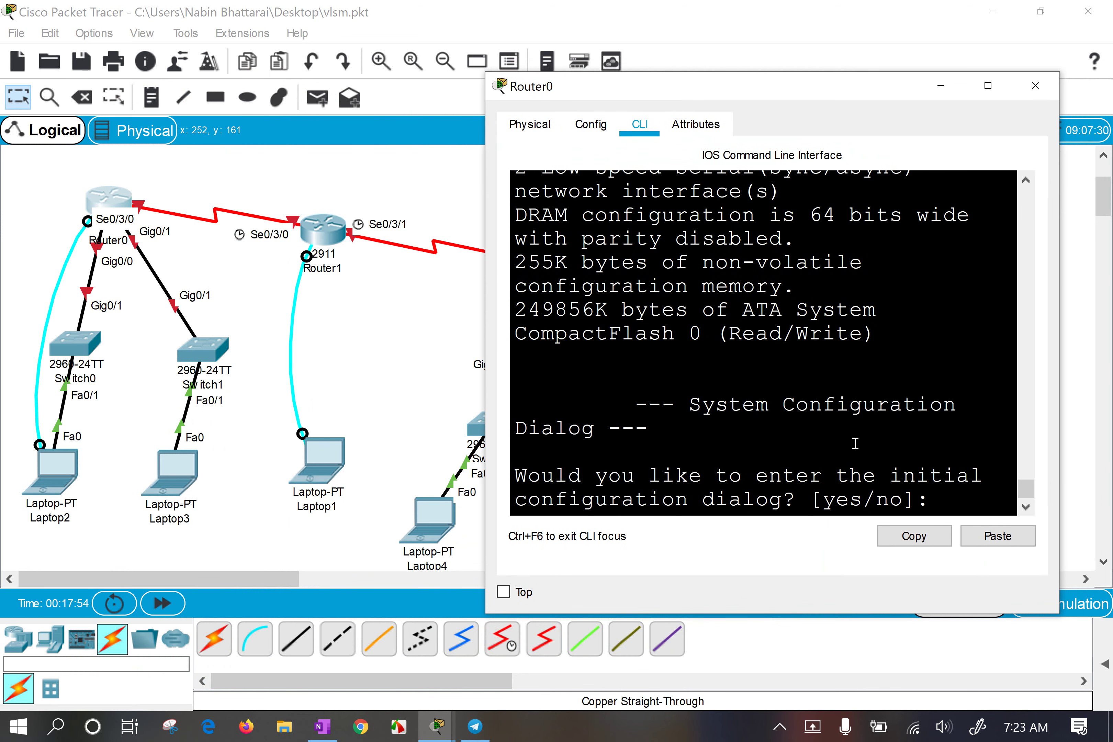
type("no")
key("Return")
key("Return")
key("Return")
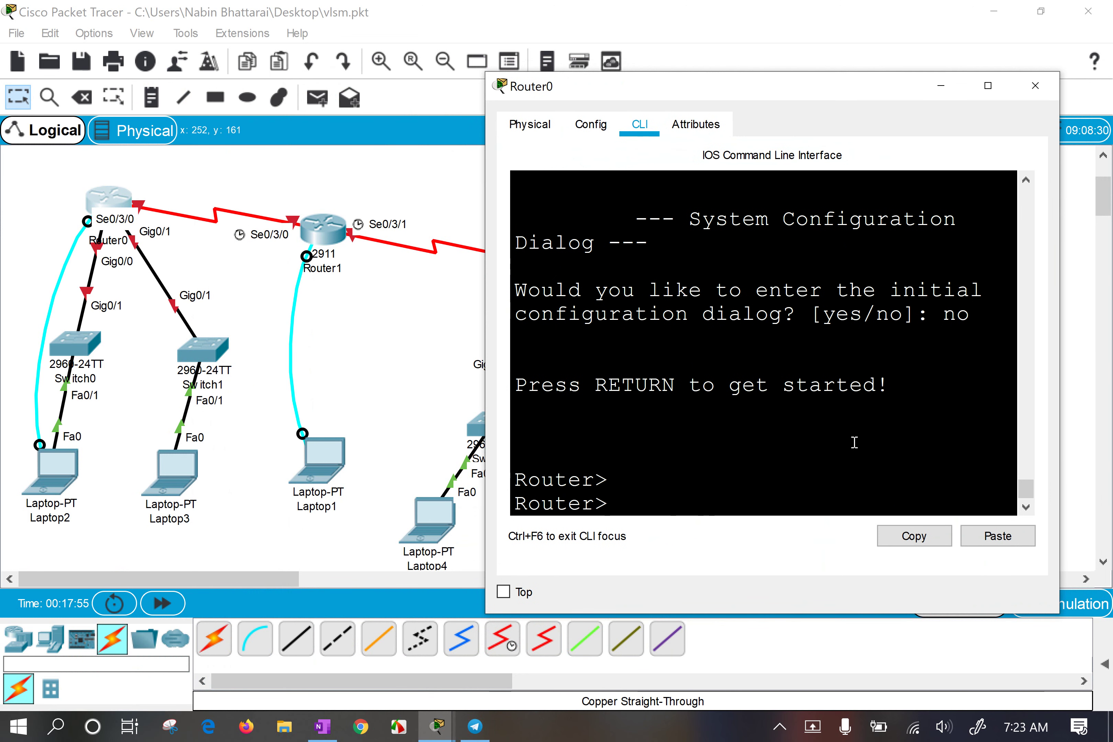
Enter privileged EXEC mode on Router0 with the enable command.
type("ena")
key("Tab")
key("Return")
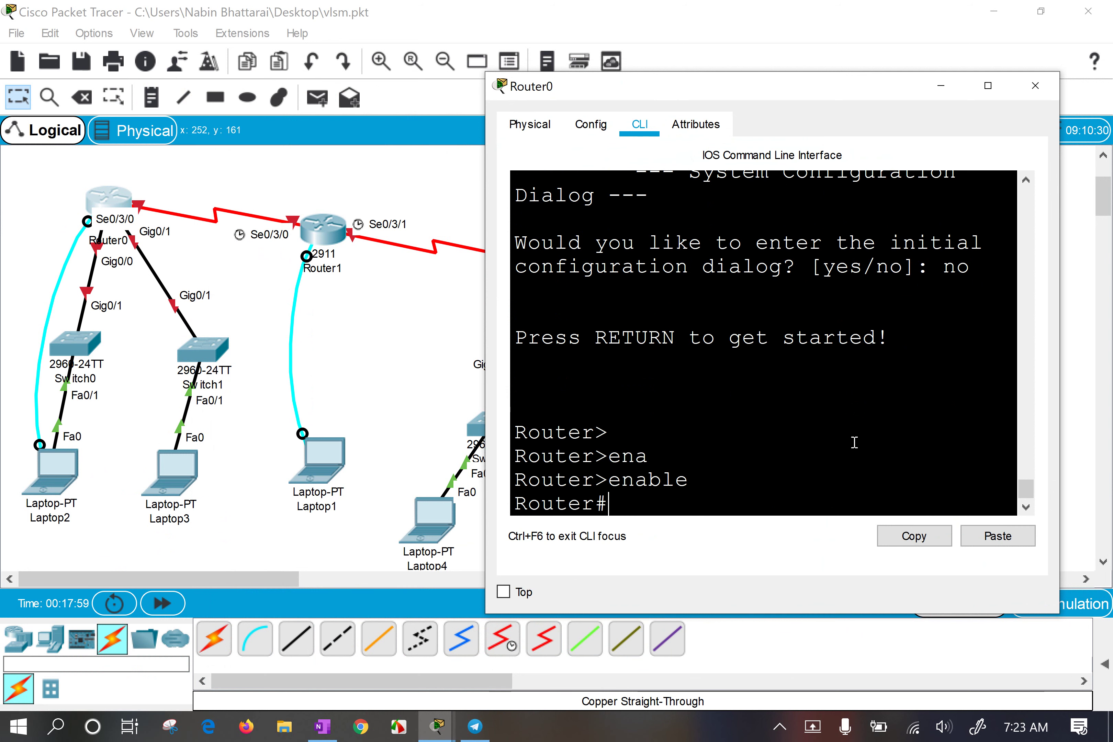
type("co")
key("Tab")
type("nf")
key("Tab")
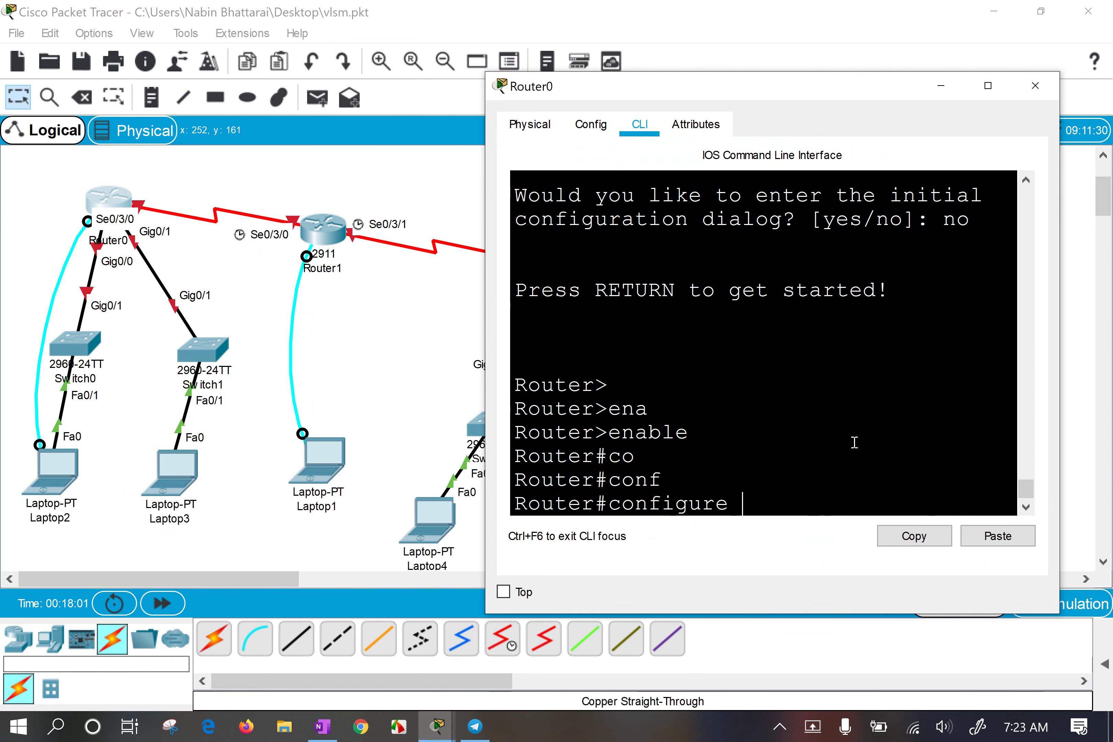
key("BackSpace")
key("BackSpace")
key("BackSpace")
key("BackSpace")
key("BackSpace")
key("BackSpace")
key("BackSpace")
key("BackSpace")
key("BackSpace")
key("BackSpace")
Run show ip interface brief on Router0 and enlarge the window to fit the whole table.
type("sho")
key("Tab")
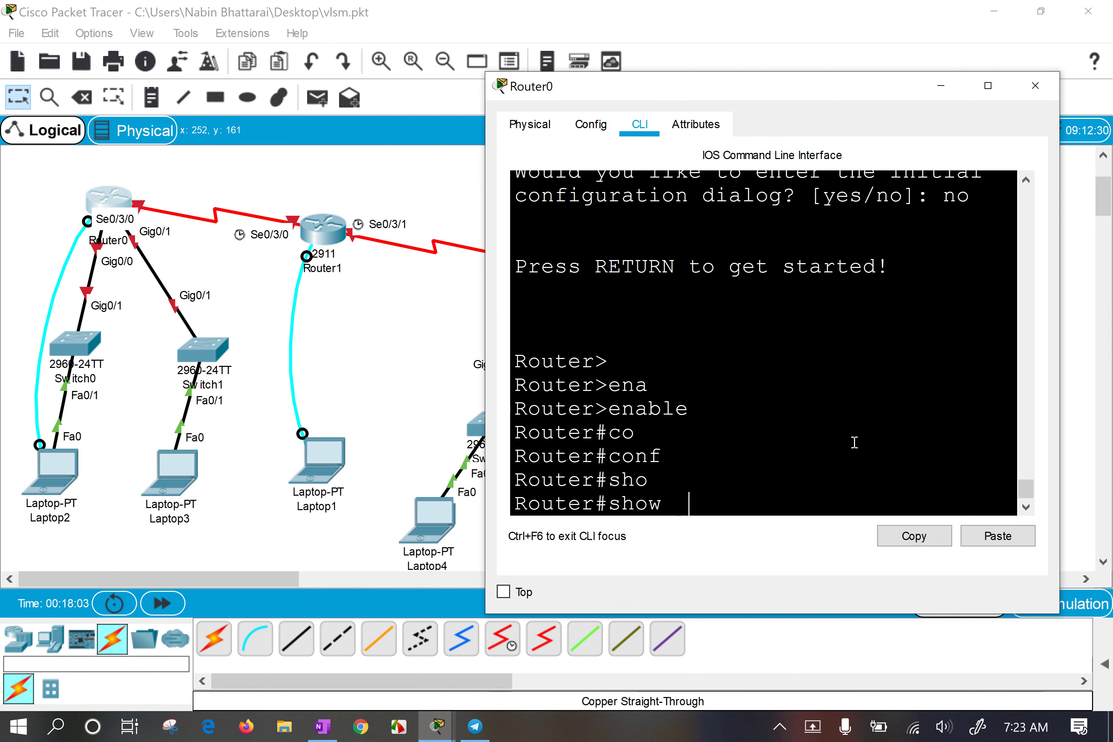
type("ip int")
key("Tab")
type("br")
key("Tab")
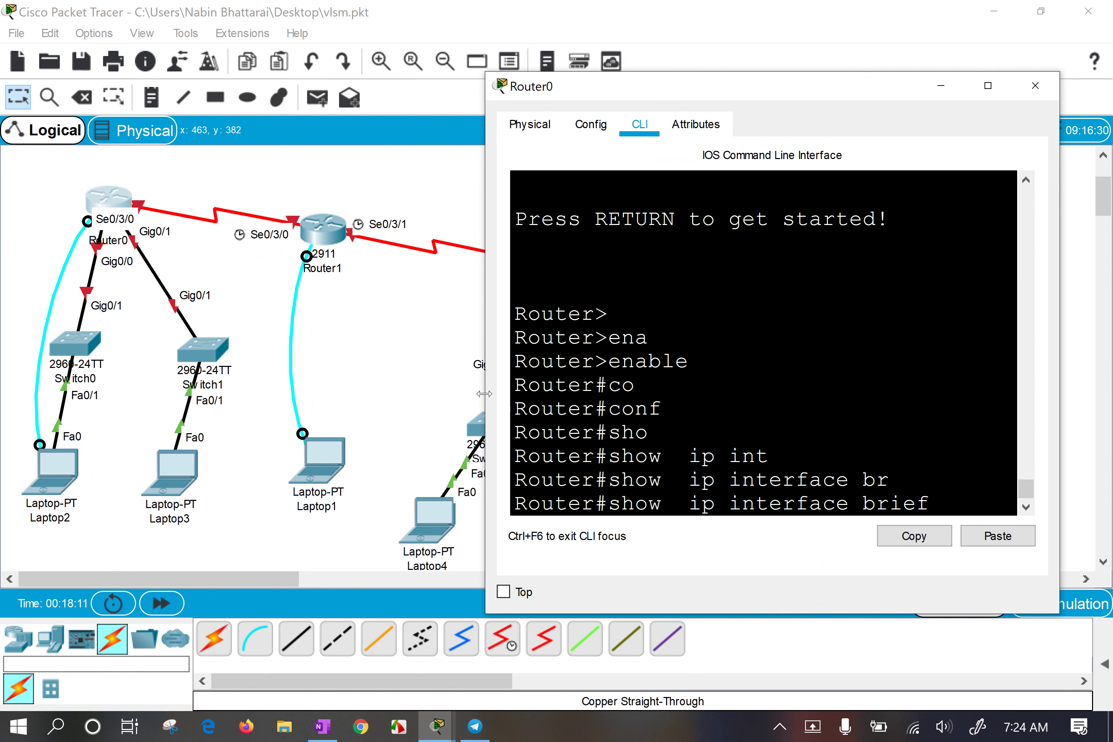
left_click_drag(485, 400, 300, 390)
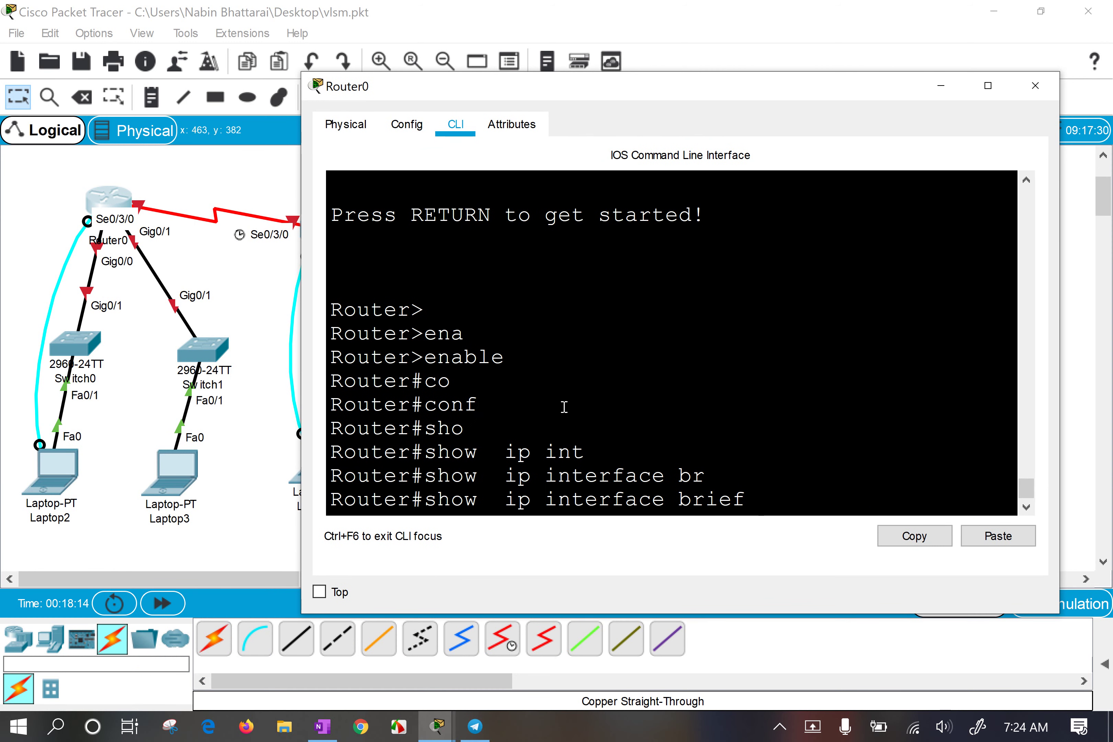
key("Return")
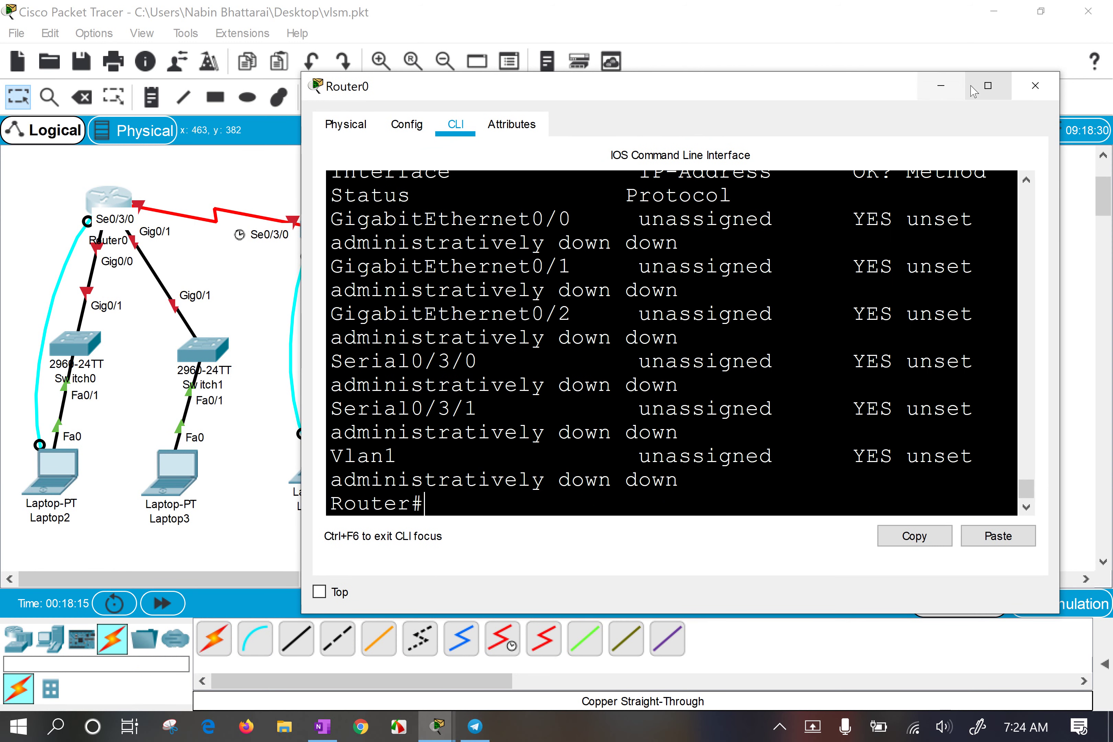
left_click(988, 85)
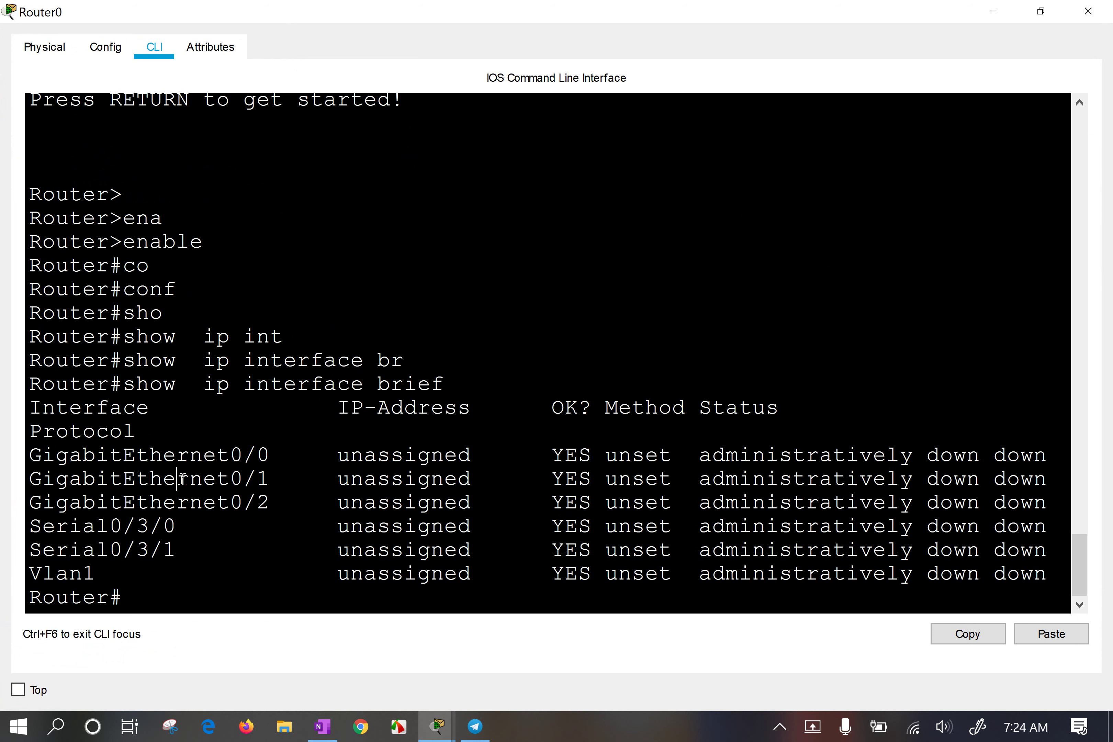
Examine the interface names, IP addresses, method, status and protocol columns in Router0's interface table.
left_click_drag(204, 502, 217, 503)
left_click_drag(111, 526, 151, 550)
left_click_drag(97, 455, 149, 455)
left_click_drag(150, 526, 169, 526)
left_click(168, 526)
left_click_drag(606, 454, 660, 456)
left_click_drag(350, 454, 378, 456)
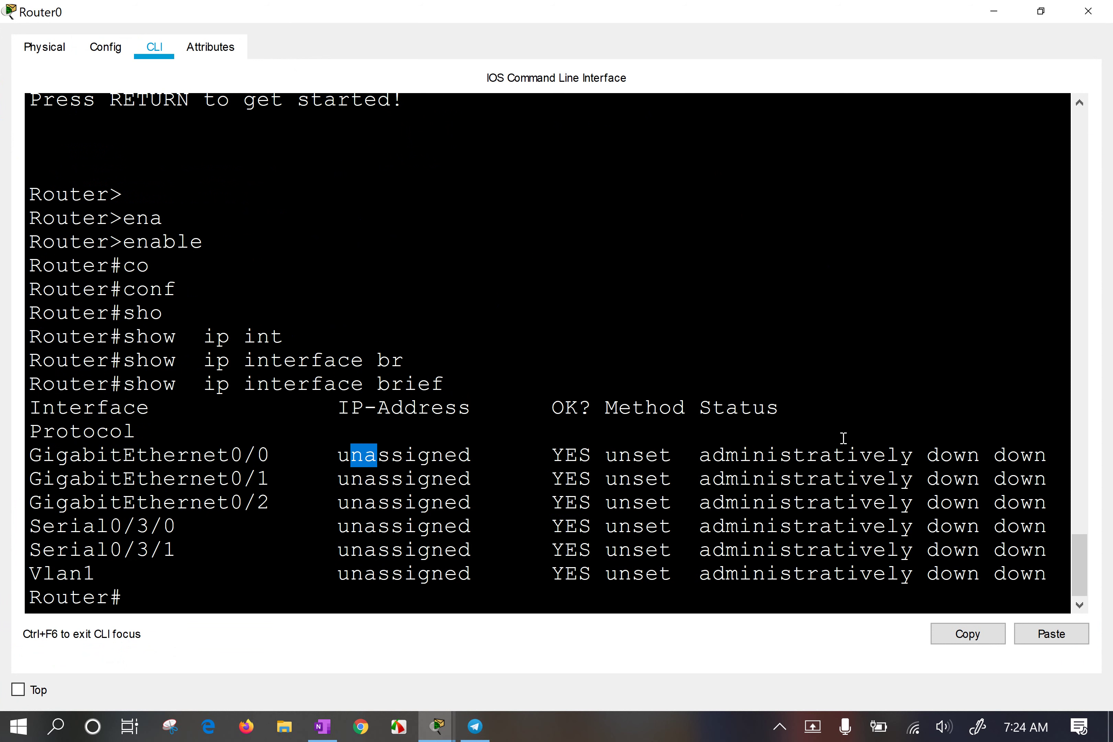
left_click_drag(1059, 455, 918, 459)
left_click(847, 546)
left_click_drag(996, 460, 1053, 454)
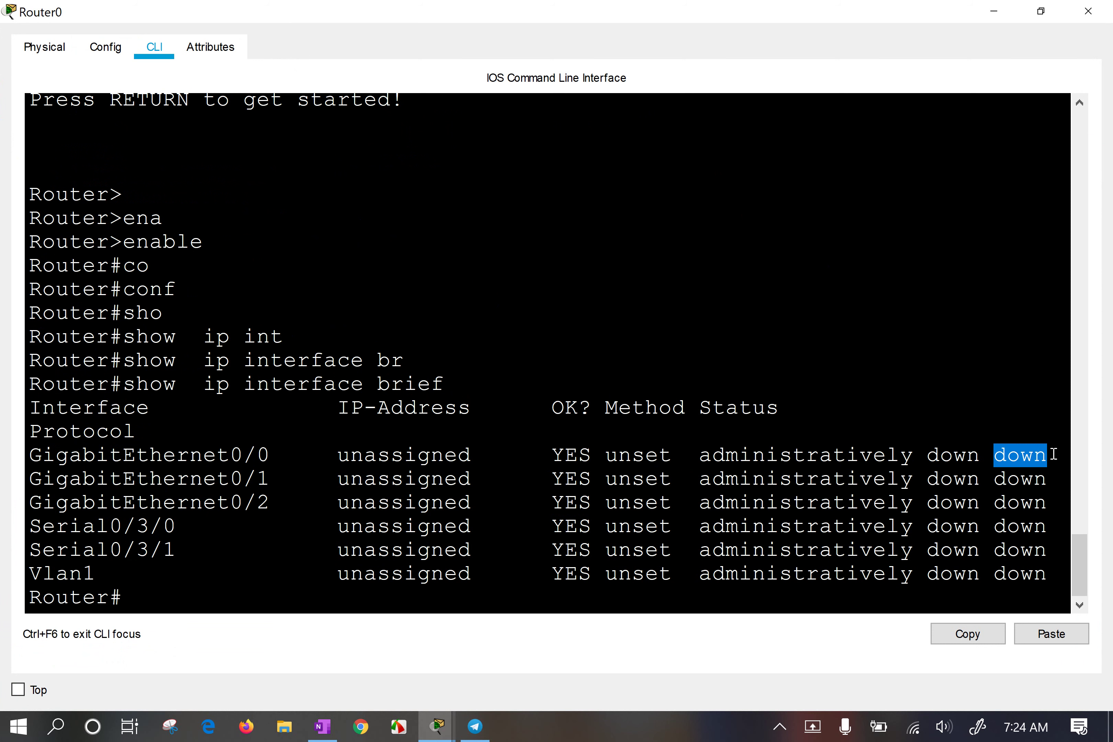
left_click(548, 409)
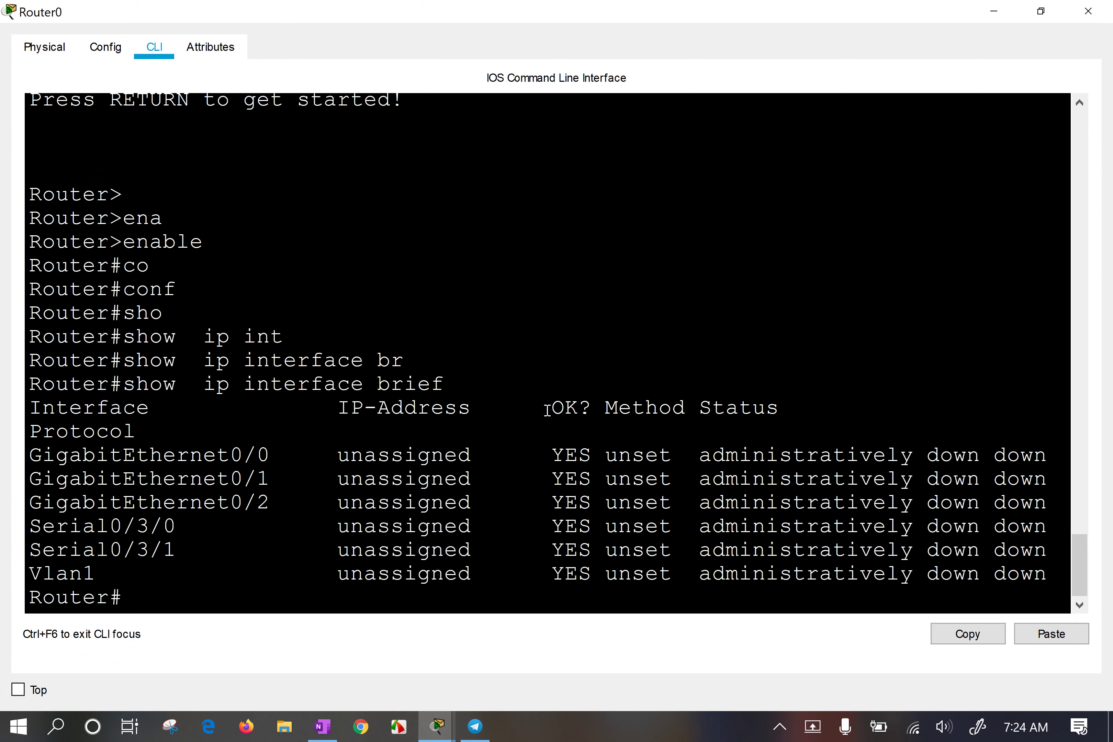
Run show run on Router0 and examine the address and shutdown lines of the GigabitEthernet0/0 section.
key("Return")
type("show run")
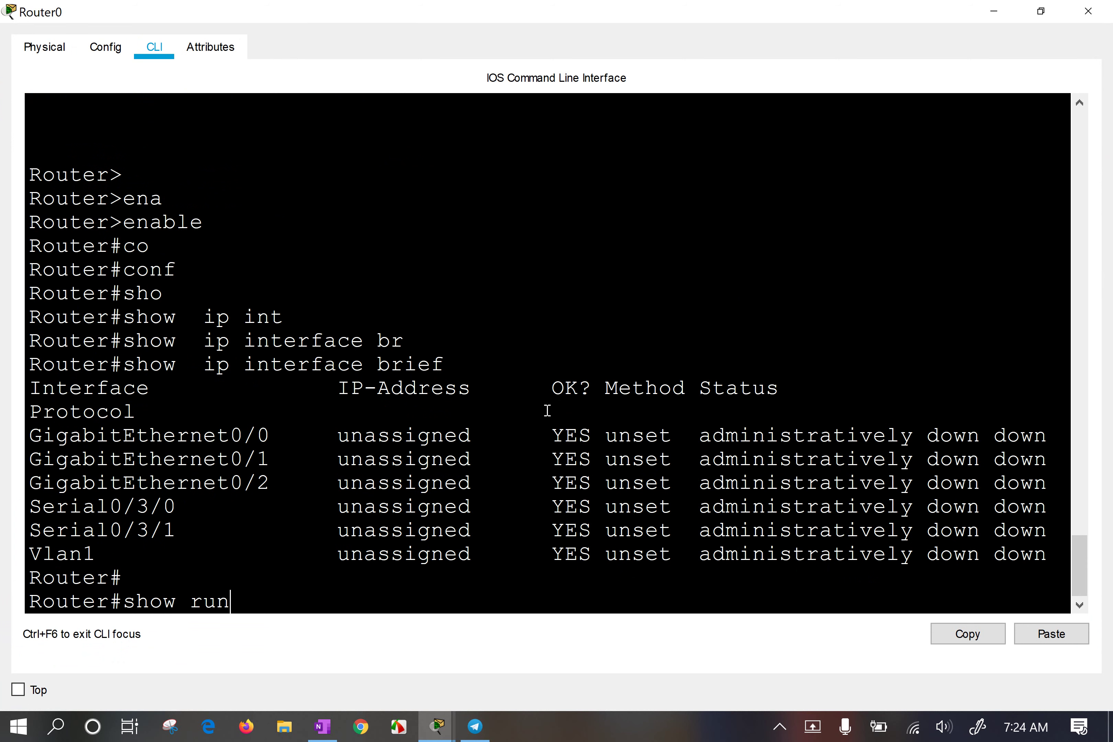
key("Return")
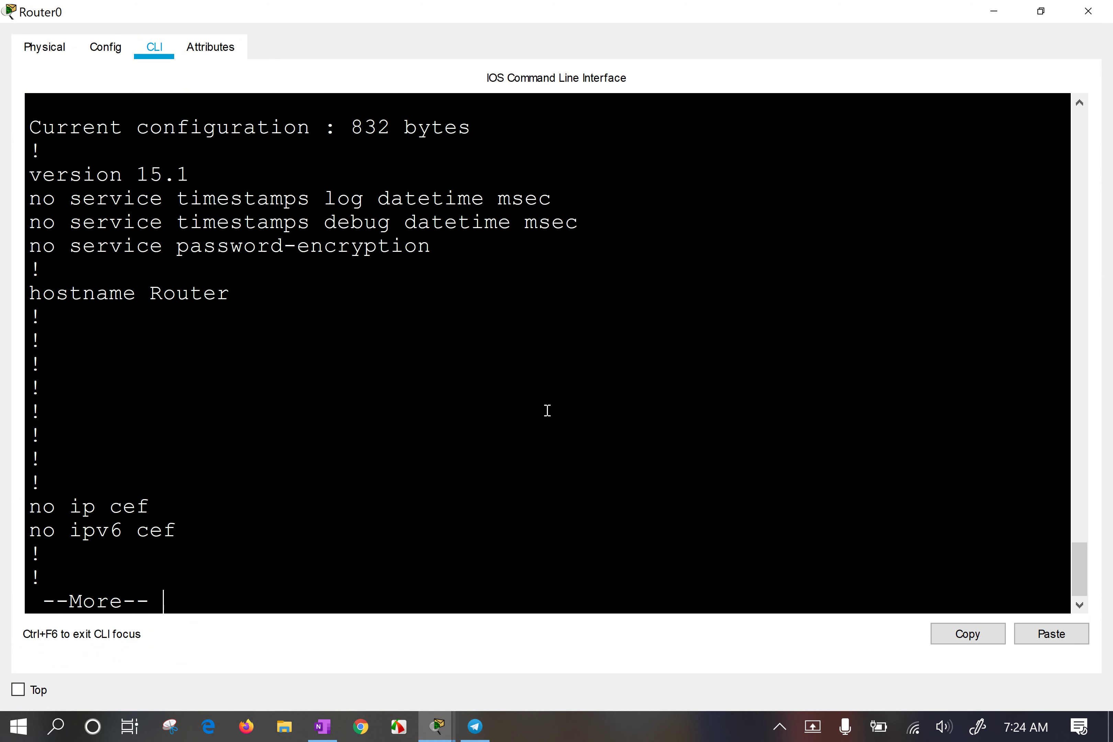
key("Return")
key("Return")
key("Return")
key("Return")
key("Return")
key("Return")
key("Return")
key("Return")
key("Return")
key("Return")
key("Return")
key("Return")
key("Return")
key("Return")
key("Return")
key("Return")
key("Return")
key("Return")
key("Return")
key("Return")
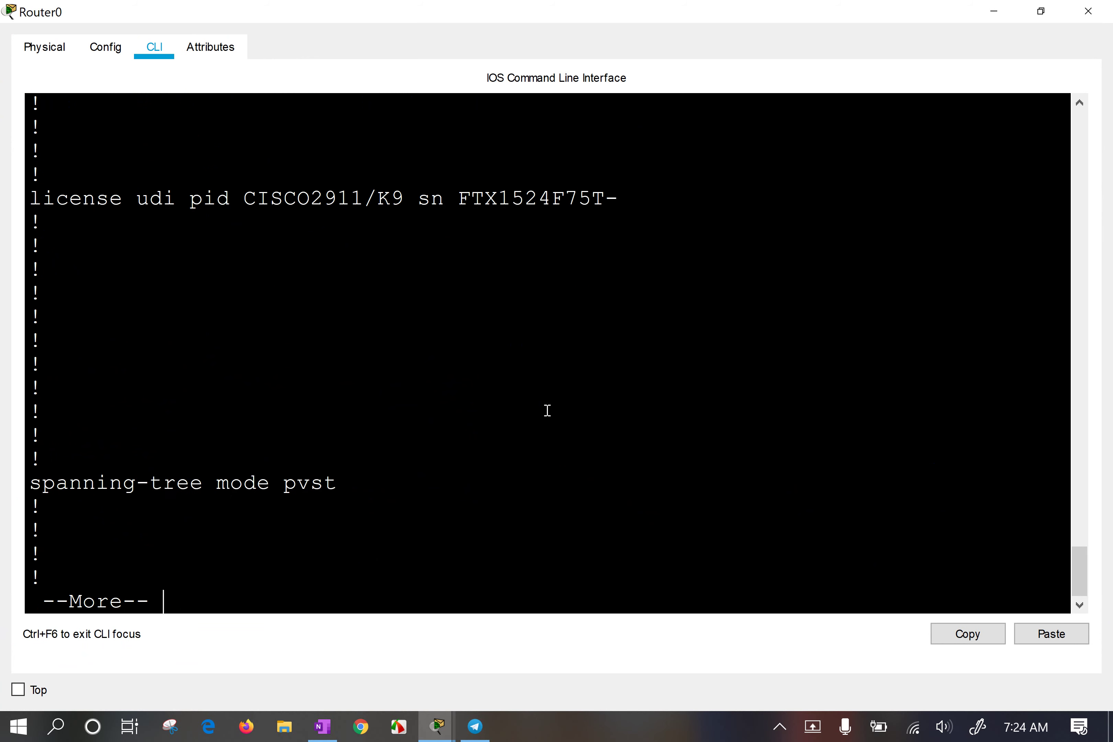
key("Return")
key("Return")
key("Return")
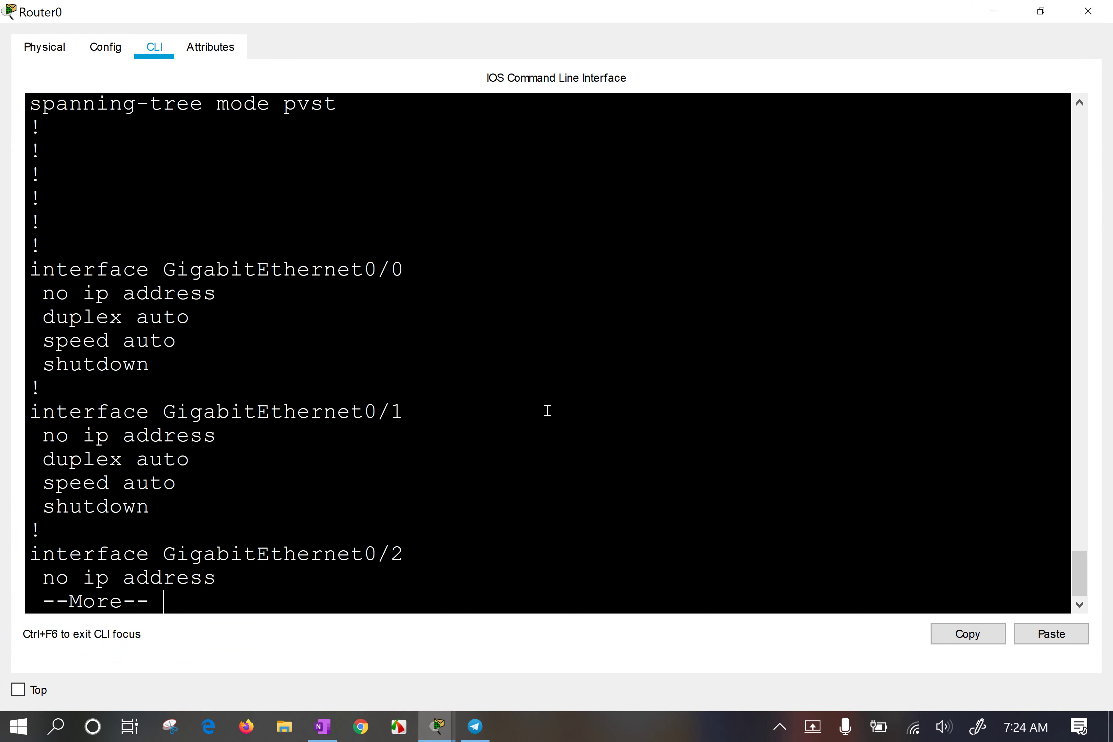
left_click_drag(38, 293, 71, 293)
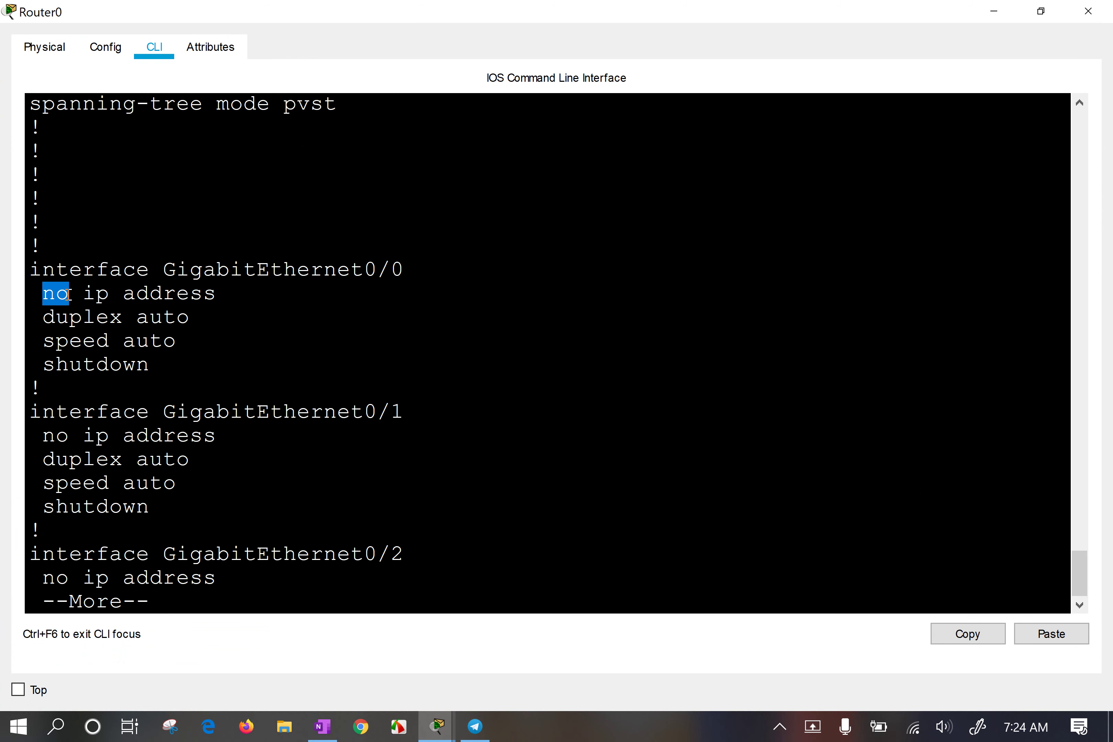
left_click_drag(56, 365, 169, 365)
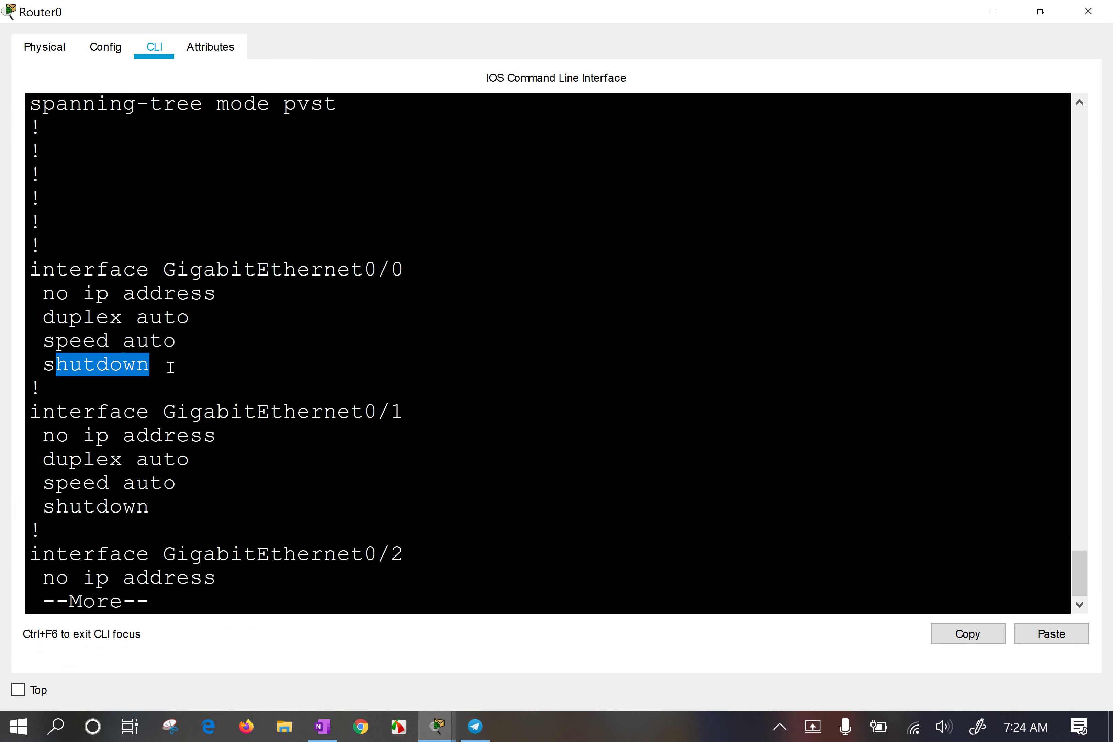
Read the rest of Router0's running configuration, from the remaining interface sections through the line settings to the end.
key("Return")
key("Return")
key("Return")
key("Return")
key("Return")
key("Return")
key("Return")
key("Return")
key("Return")
key("Return")
key("Return")
key("Return")
key("Return")
key("Return")
key("Return")
key("Return")
key("Return")
key("Return")
key("Return")
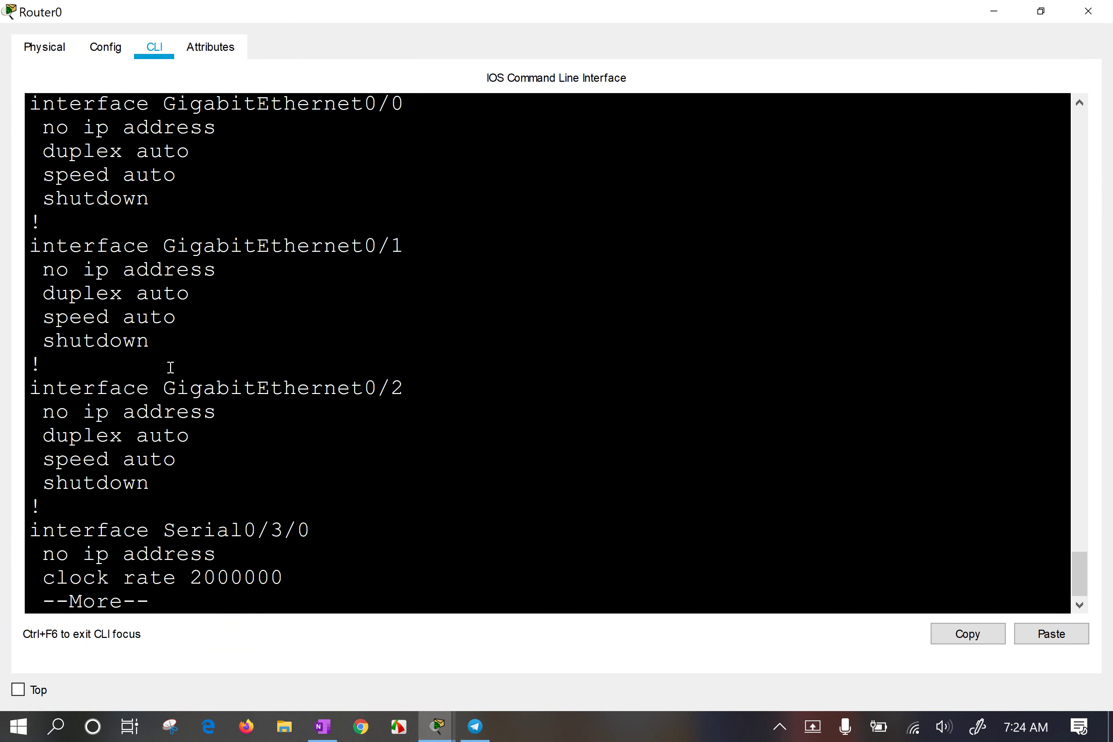
key("Return")
key("Return")
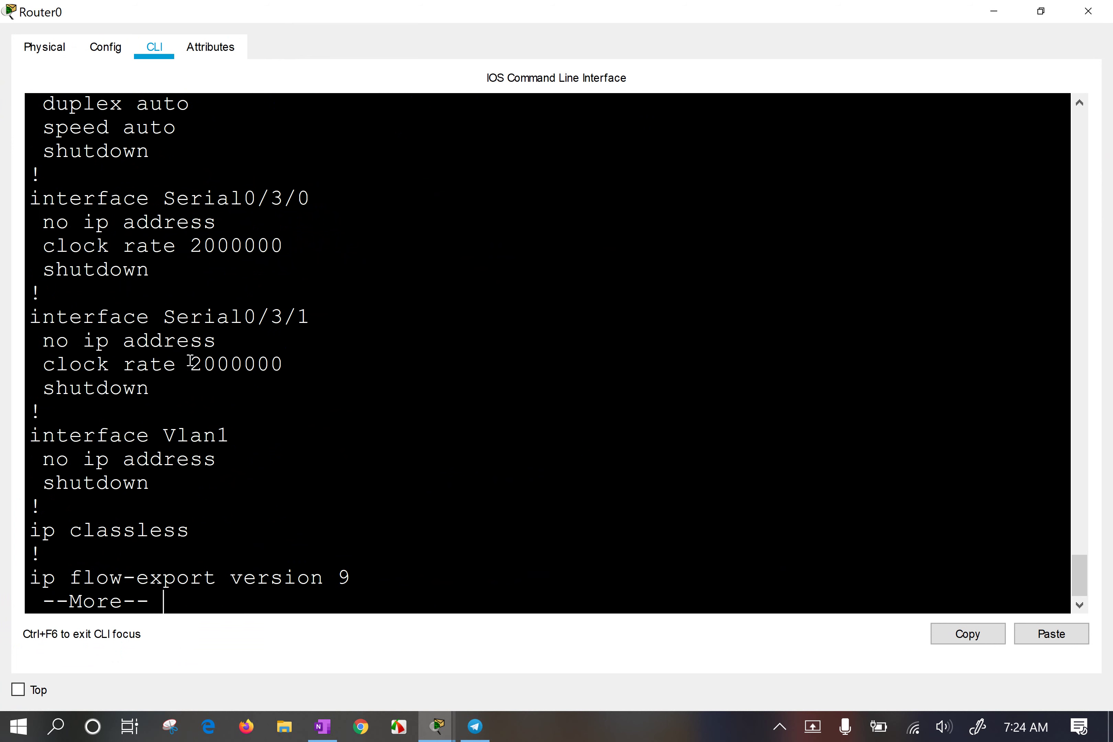
key("Return")
key("Return")
key("Return")
key("Return")
key("Return")
key("Return")
key("Return")
key("Return")
key("Return")
key("Return")
key("Return")
key("Return")
key("Return")
key("Return")
key("Return")
key("Return")
key("Return")
key("Return")
key("Return")
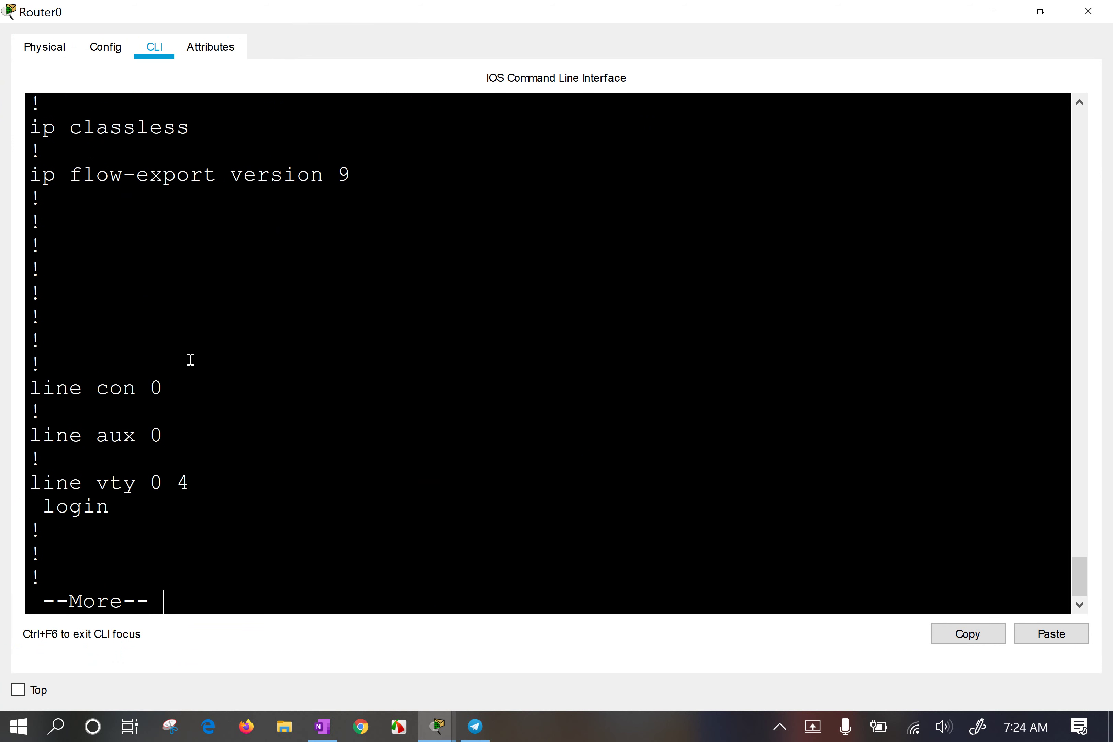
key("Return")
key("Return")
key("Return")
key("Return")
key("Return")
key("Return")
key("Return")
key("Return")
key("Return")
key("Return")
key("Return")
key("Return")
key("Return")
key("Return")
key("Return")
key("Return")
key("Return")
key("Return")
key("Return")
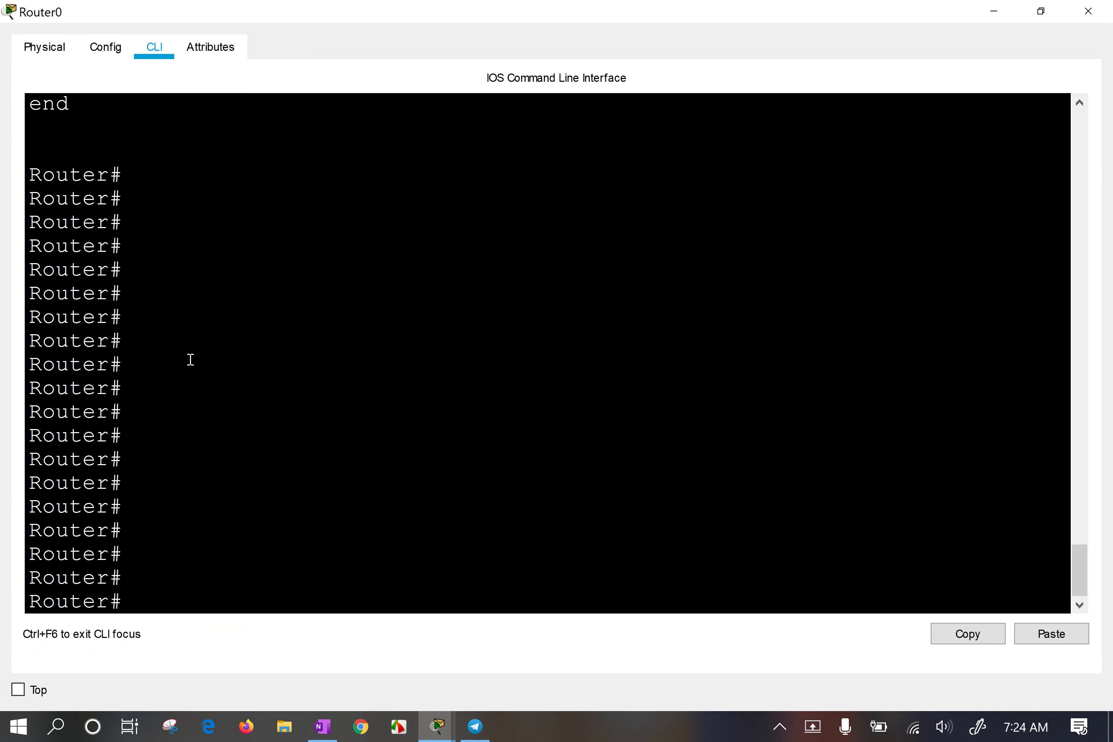
type("his")
key("Tab")
key("Return")
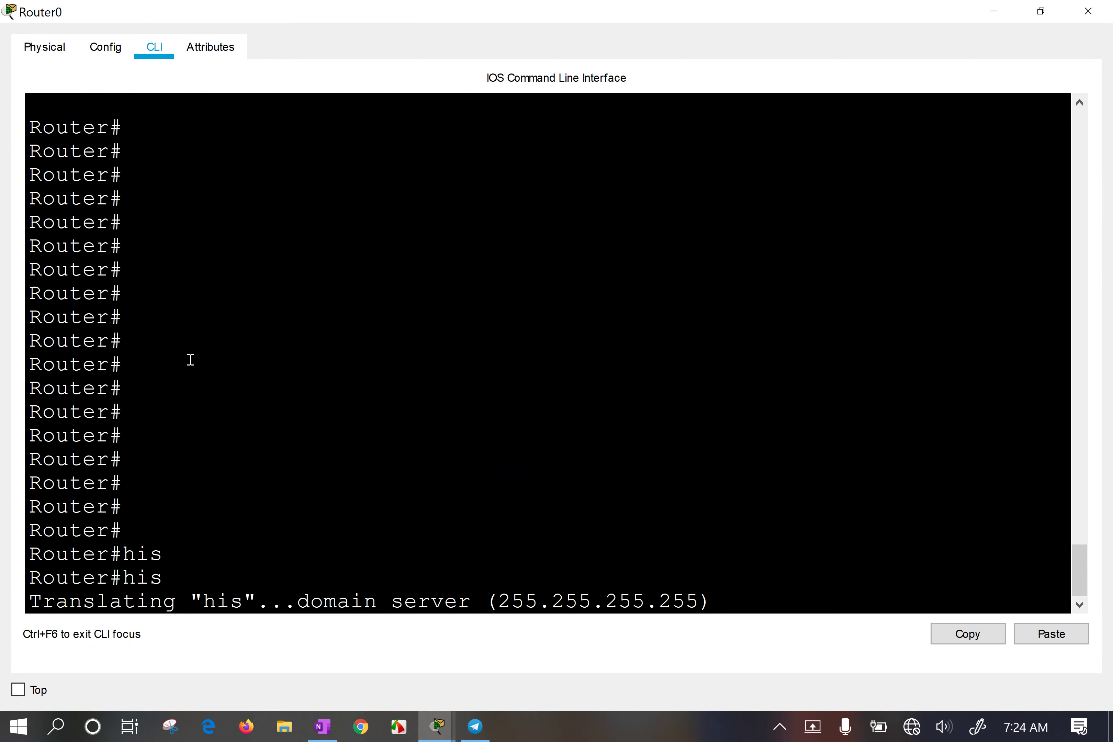
key("ctrl+shift+6")
key("Return")
Run show history on Router0 and highlight the entries from enable to show run.
type("sh")
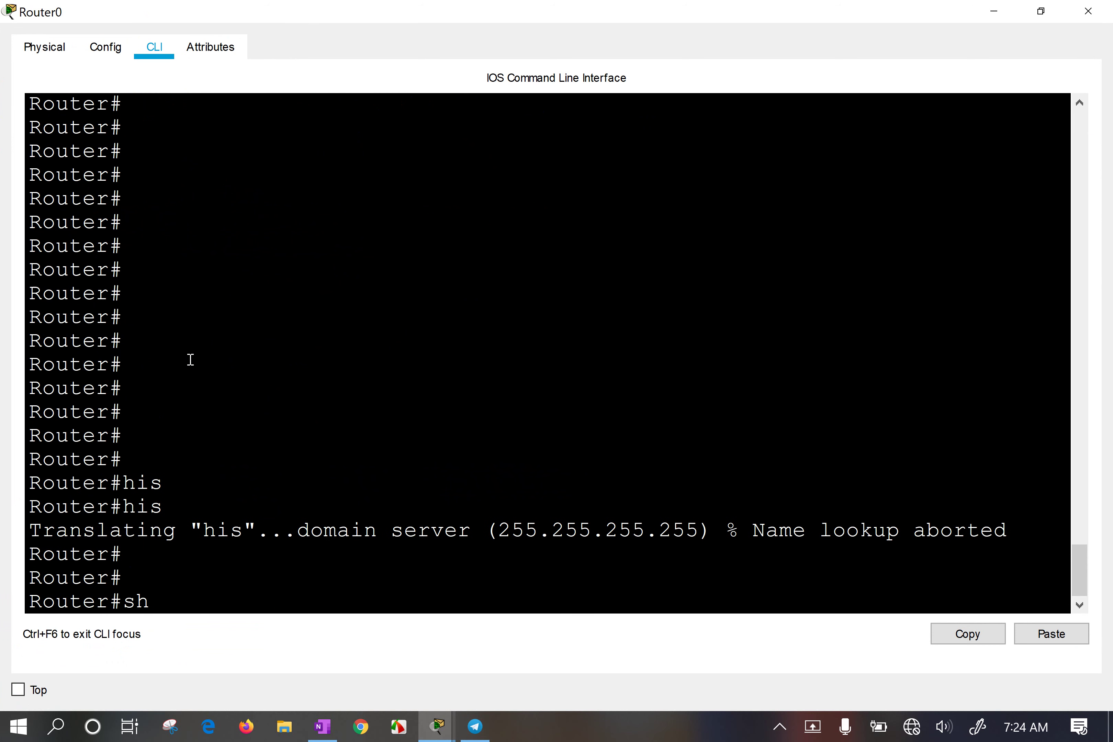
type("ow")
key("Tab")
type("his")
key("Tab")
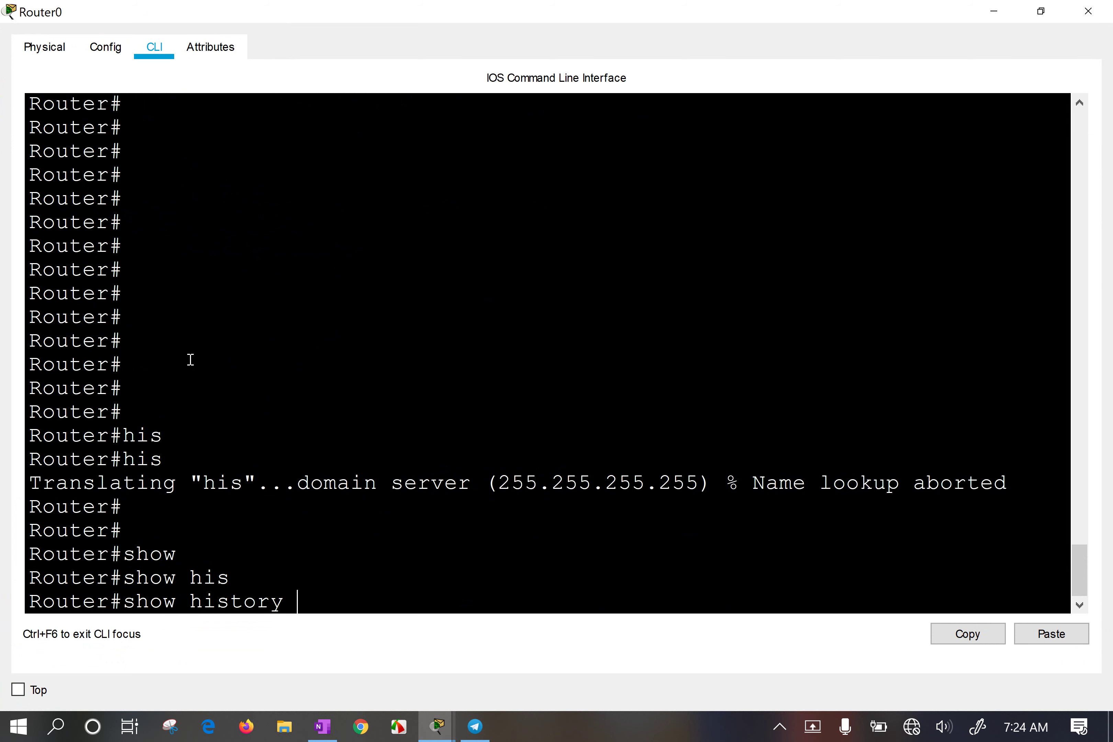
key("Return")
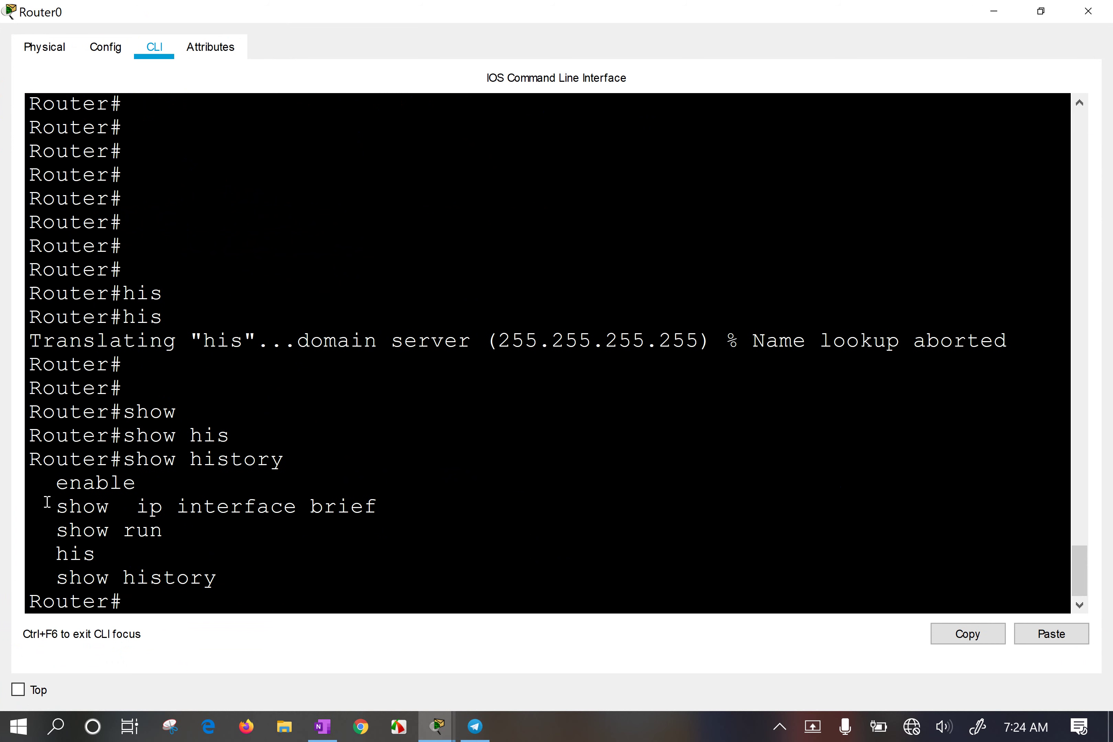
left_click_drag(43, 481, 246, 535)
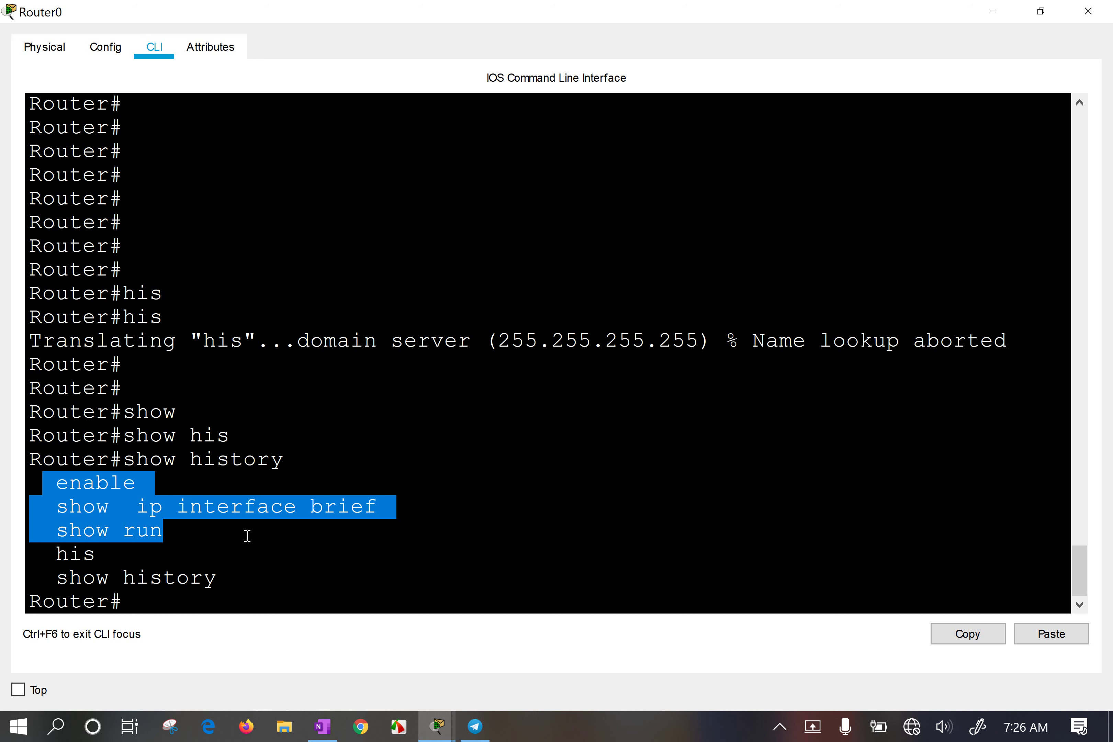
Reopen Router0's command line as a smaller window beside the topology and enter global configuration mode with configure terminal.
left_click(1106, 10)
left_click(136, 196)
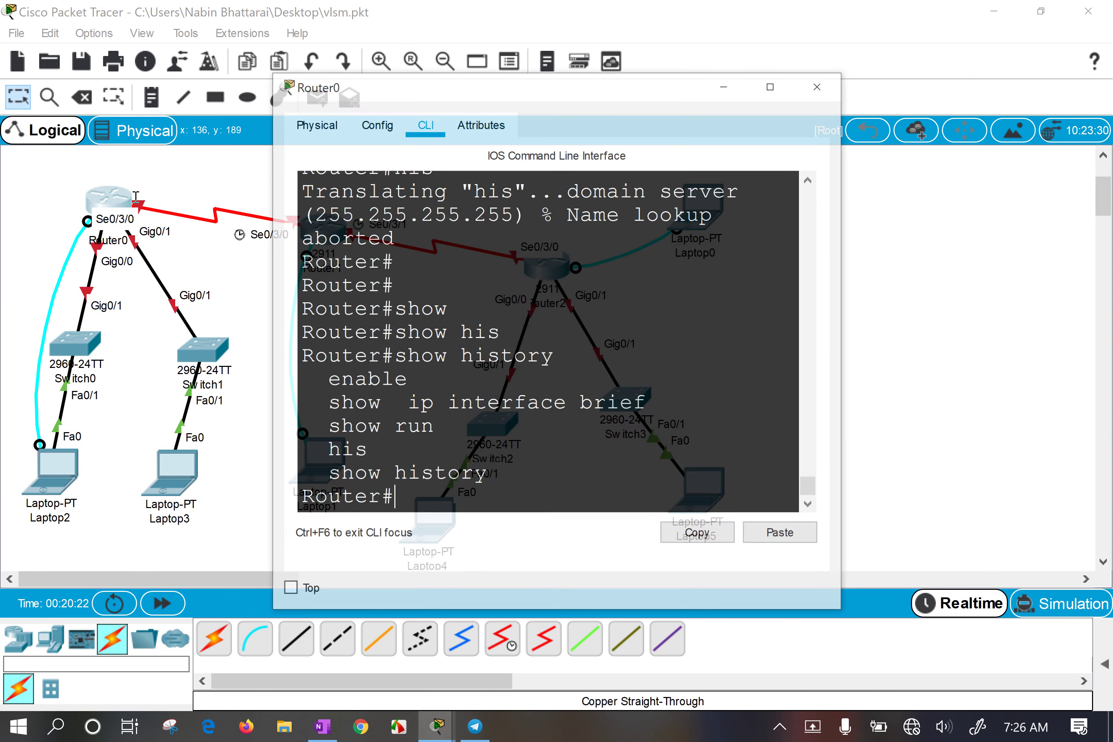
left_click_drag(393, 95, 640, 118)
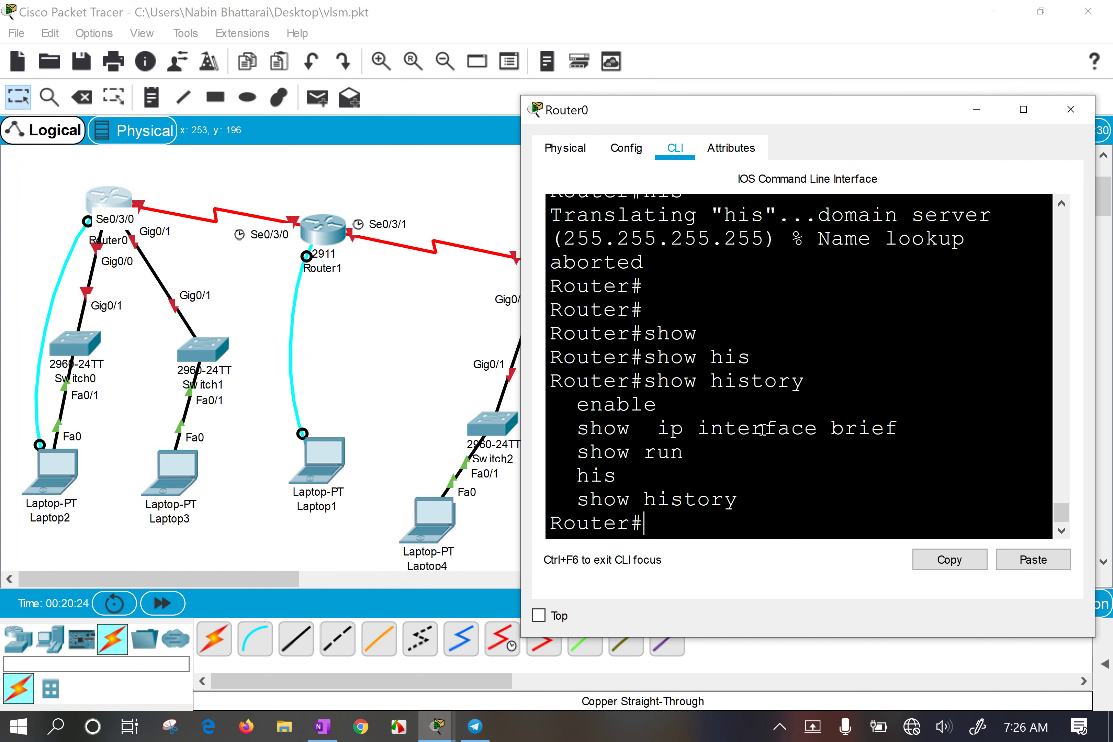
type("con")
key("Tab")
type("f")
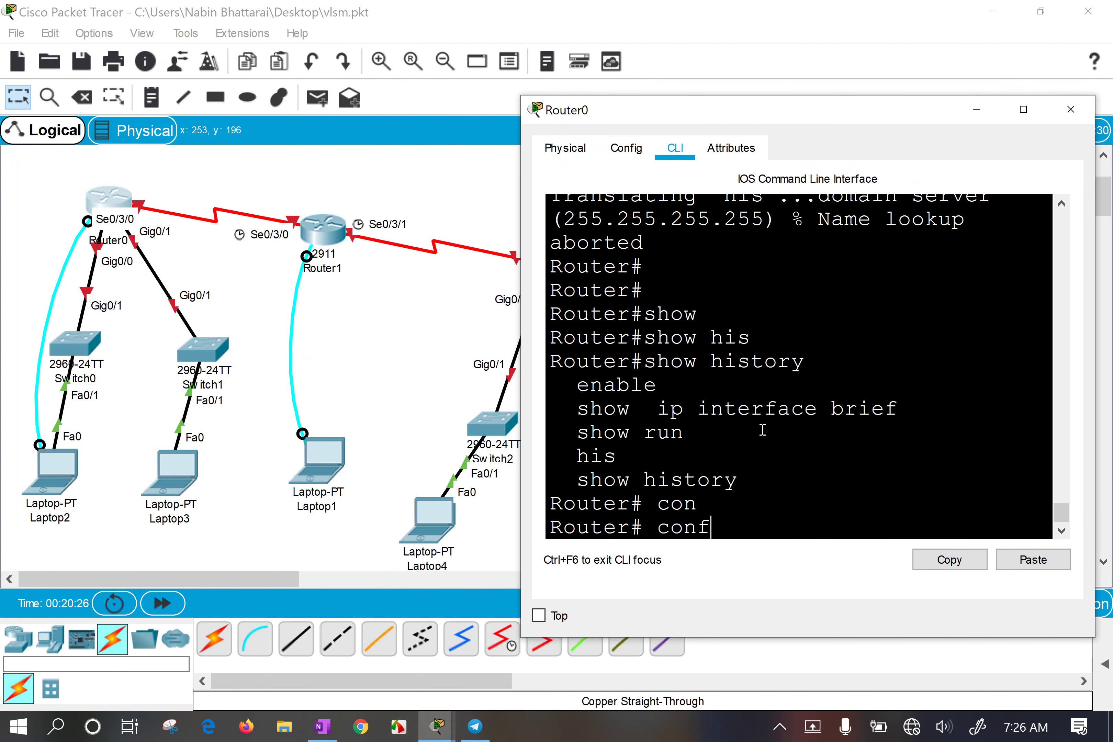
key("Tab")
type("t")
key("Tab")
key("Return")
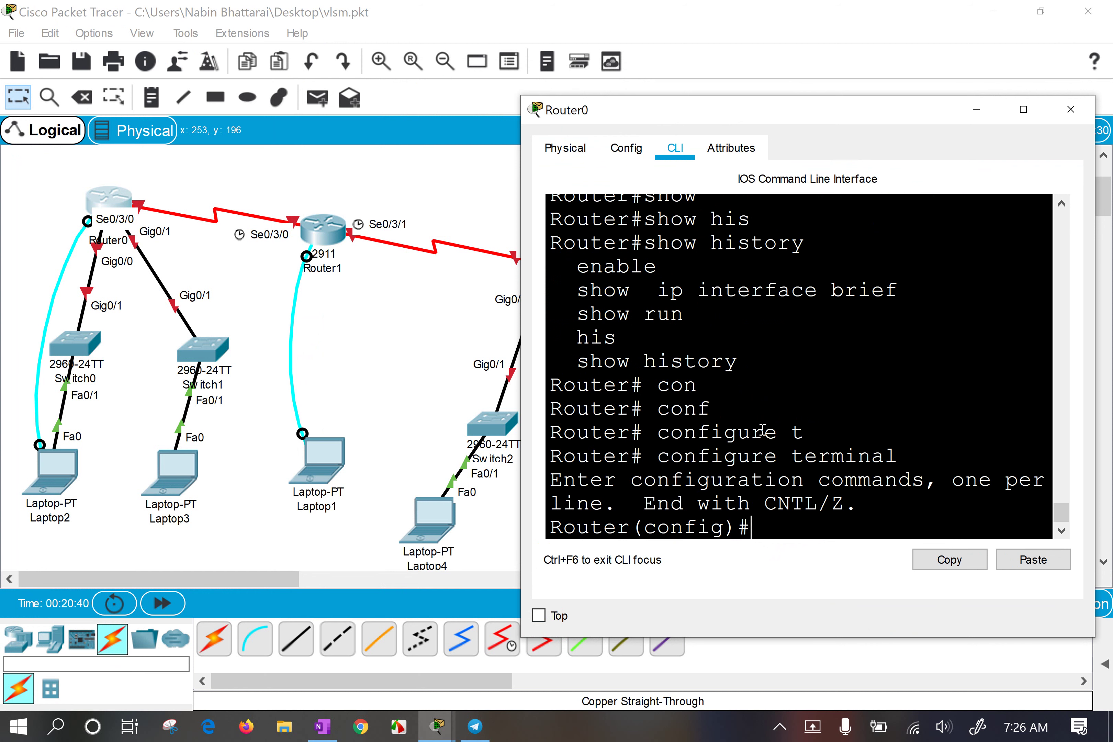
Widen the Router0 window and display the inline help listing the interface types accepted by the interface command.
left_click_drag(516, 379, 399, 378)
key("Return")
key("Return")
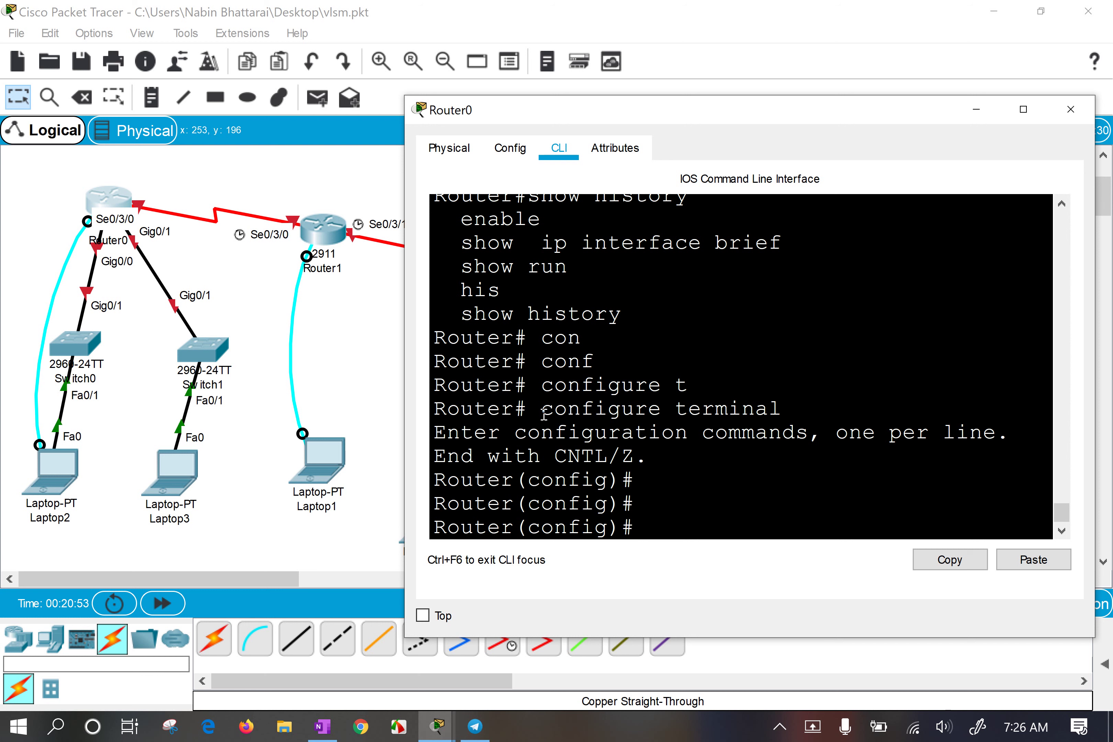
type("int")
key("Tab")
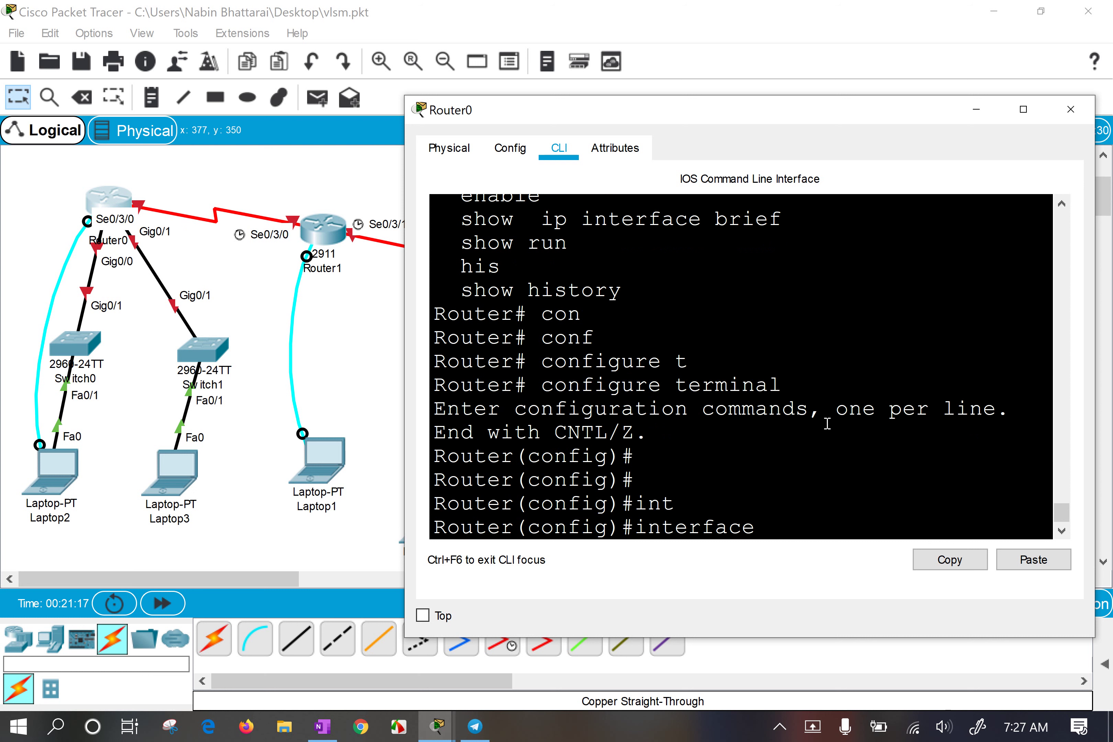
type("?")
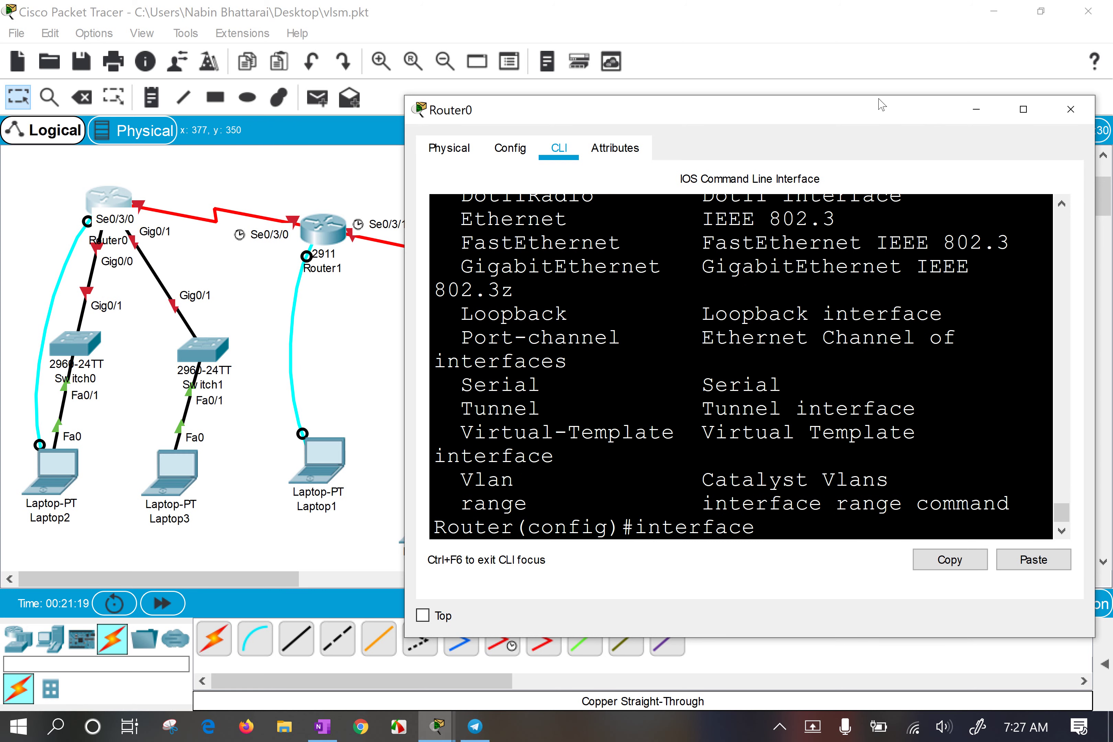
Highlight GigabitEthernet in the listed interface types and enter interface configuration mode for gigabitEthernet 0/0 on Router0.
double_click(882, 104)
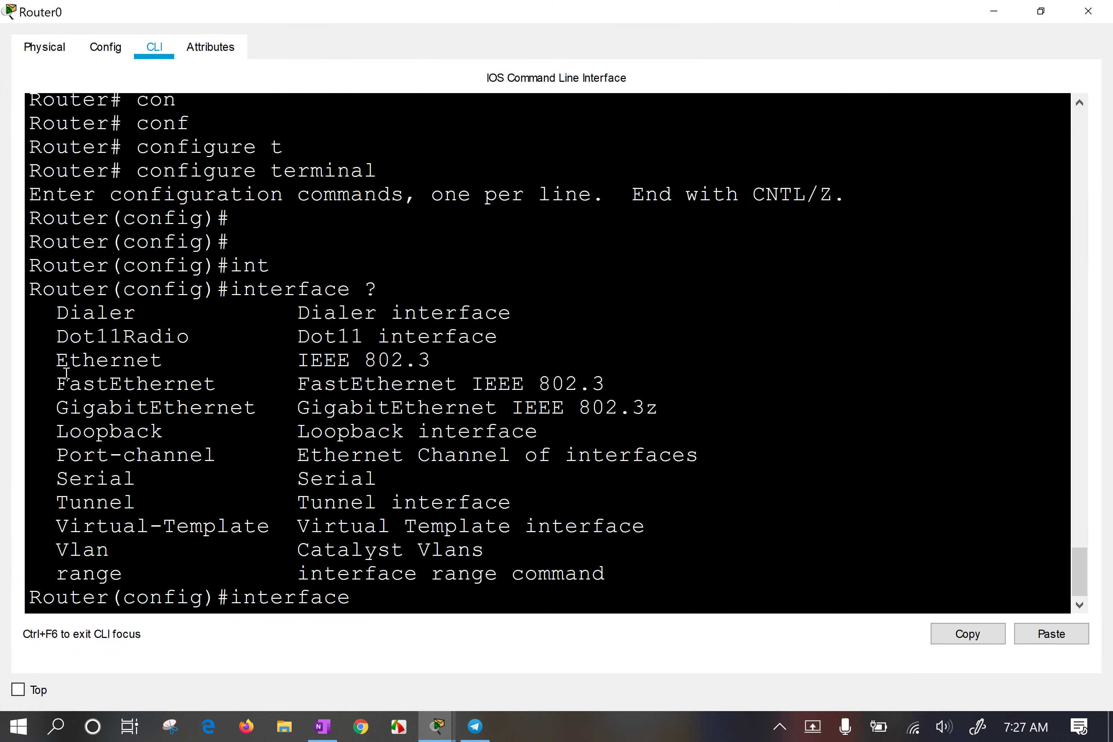
left_click_drag(57, 406, 257, 407)
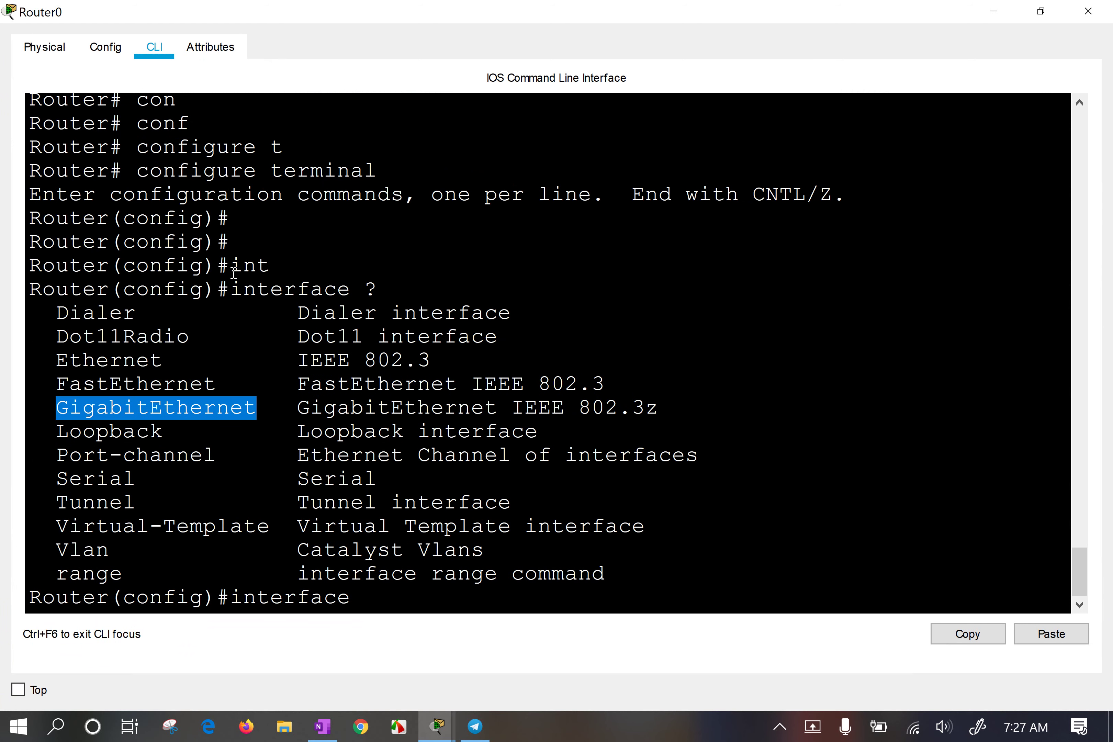
double_click(290, 16)
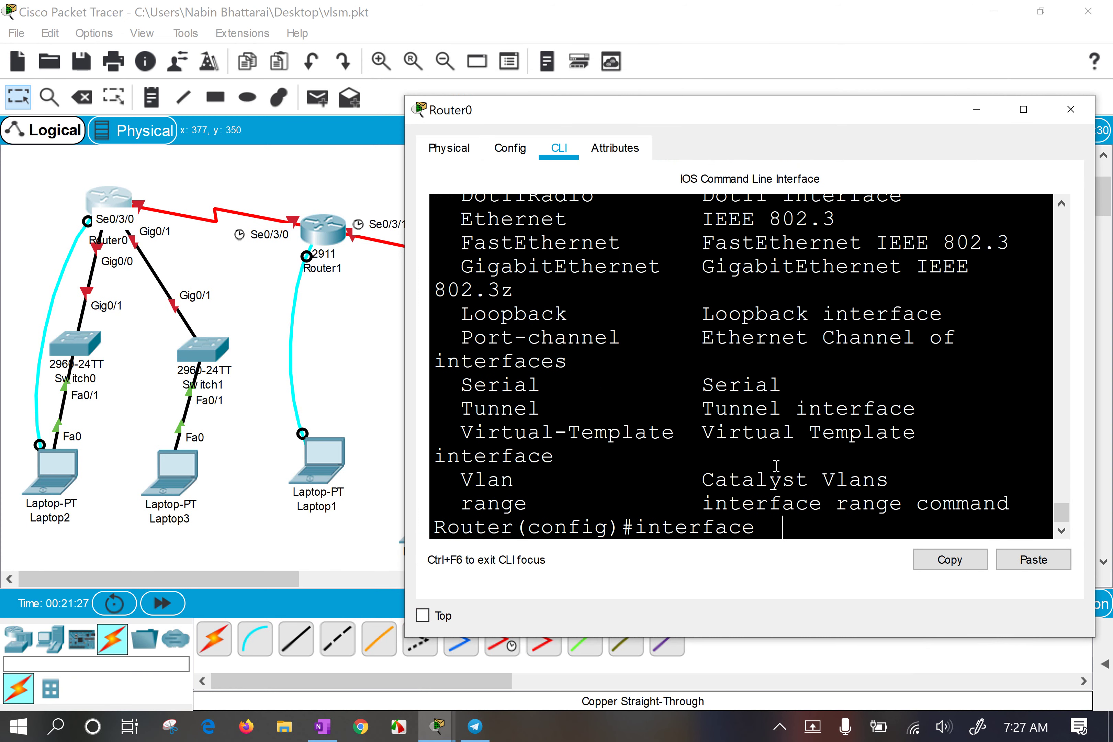
type("gi")
key("Tab")
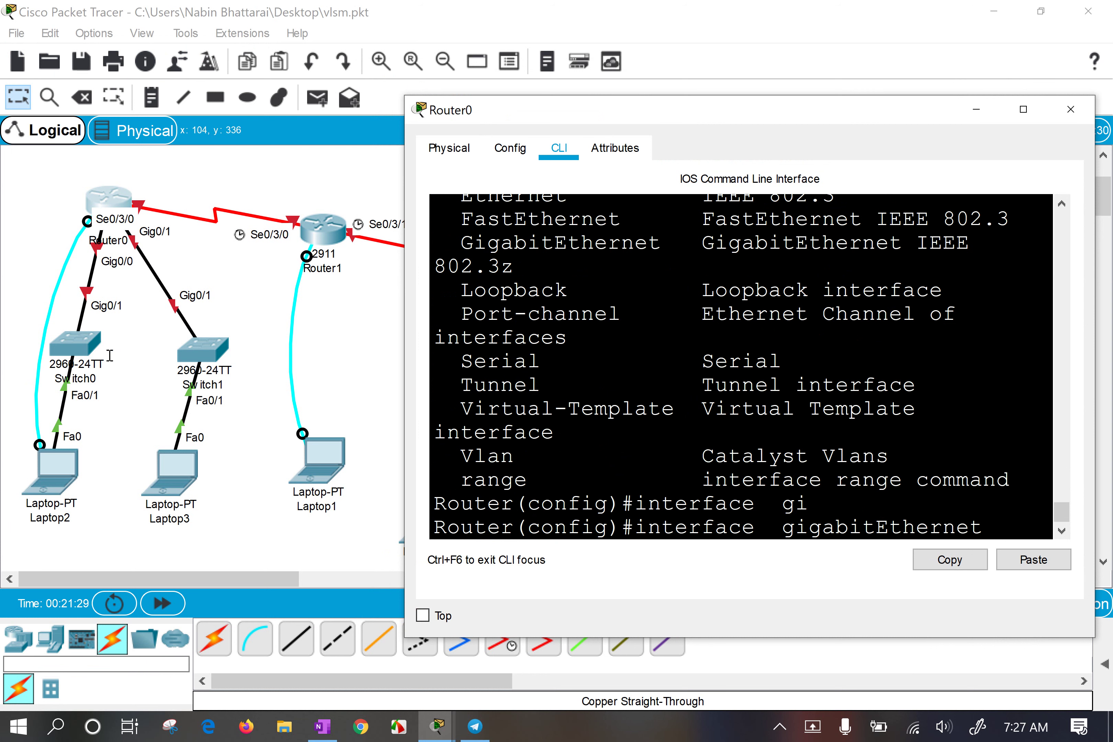
left_click(684, 349)
type("0/0")
key("Return")
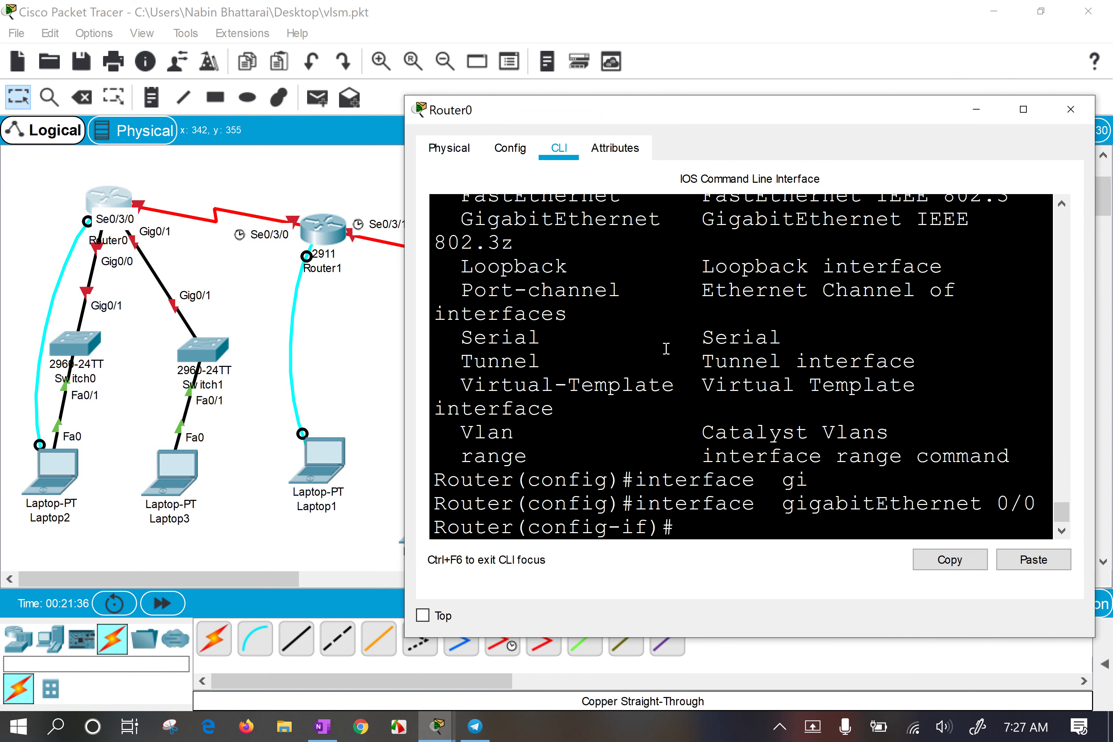
Widen the Router0 window and examine the interface gigabitEthernet 0/0 command and the config-if part of the prompt.
left_click_drag(405, 462, 275, 462)
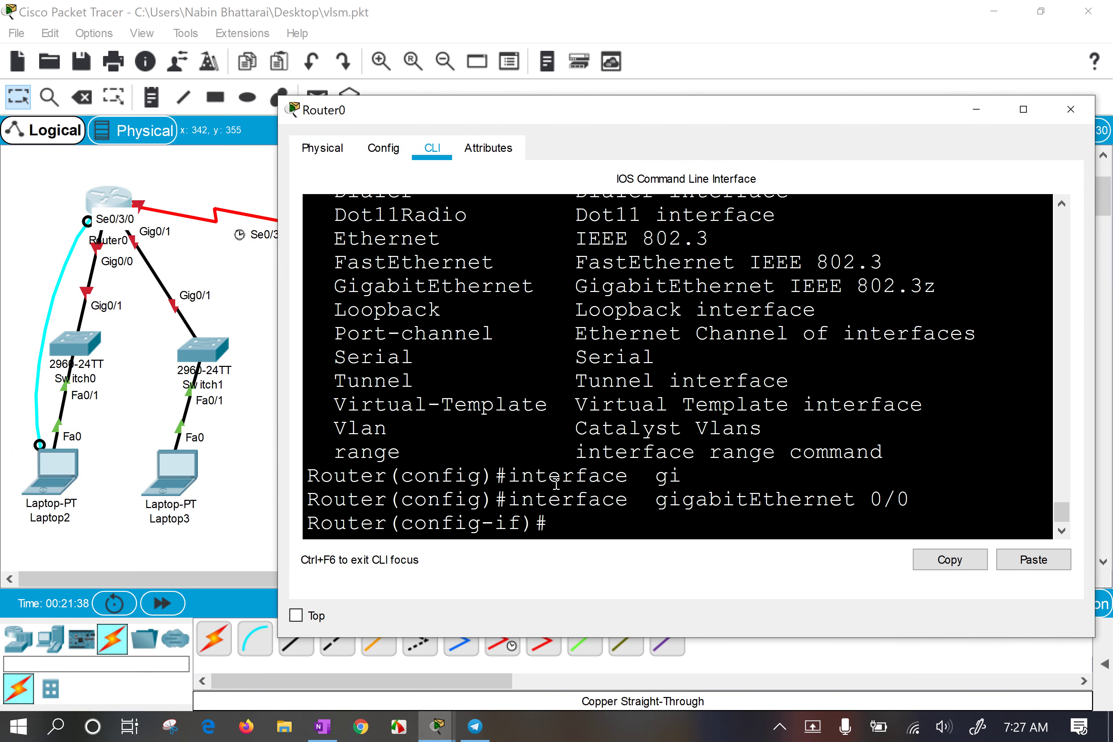
left_click_drag(508, 499, 307, 499)
left_click_drag(892, 481, 937, 494)
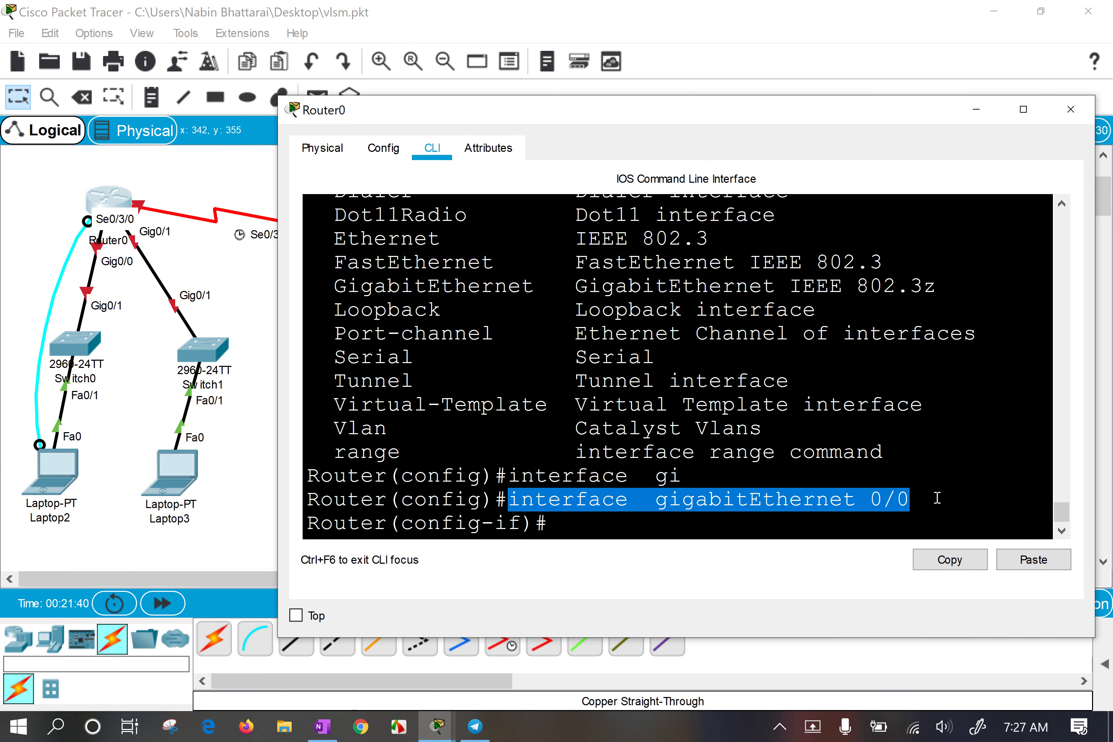
left_click_drag(494, 527, 517, 527)
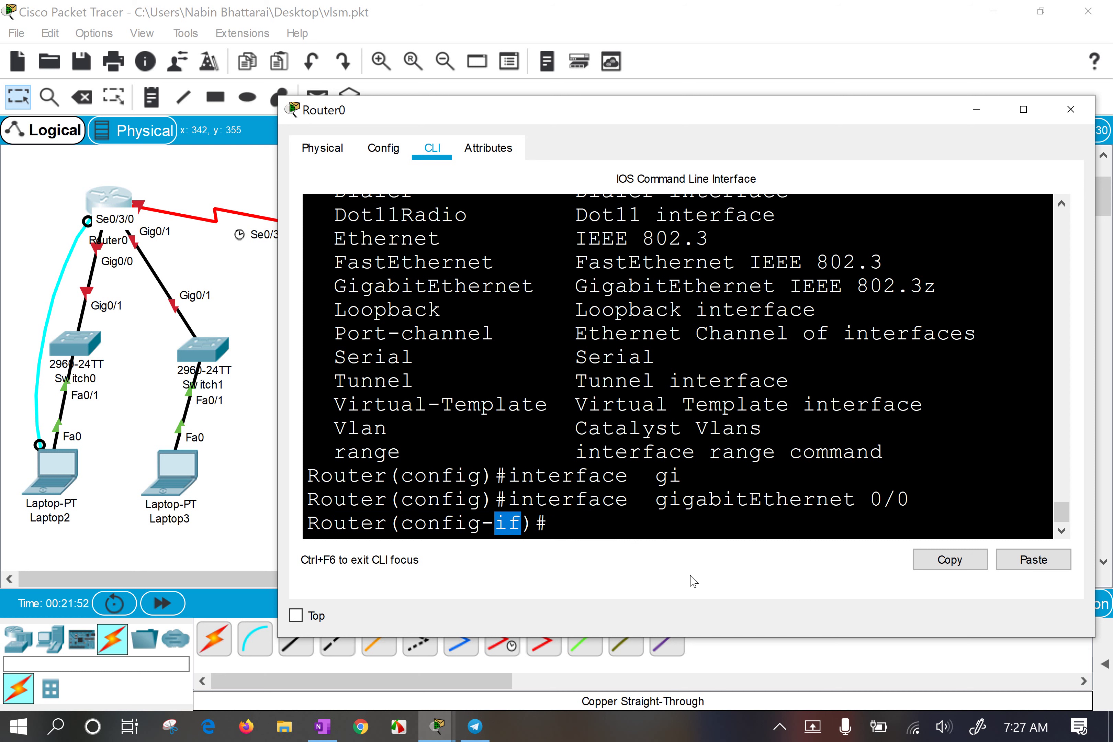
left_click(677, 508)
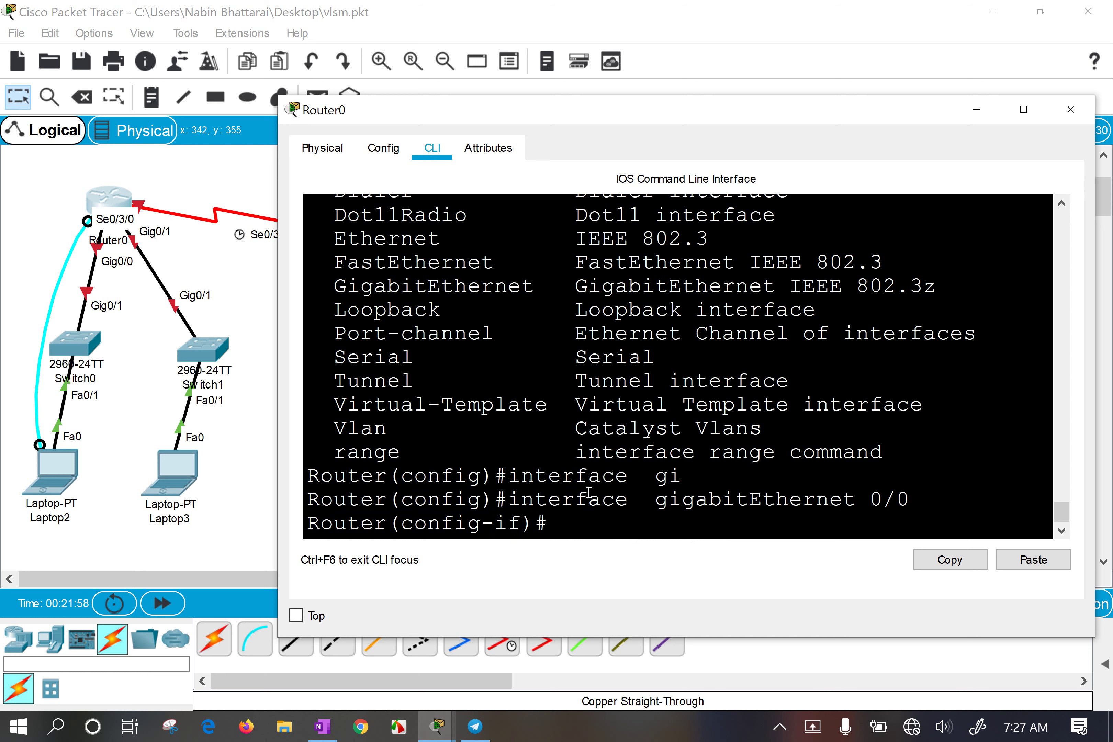
left_click_drag(512, 500, 629, 500)
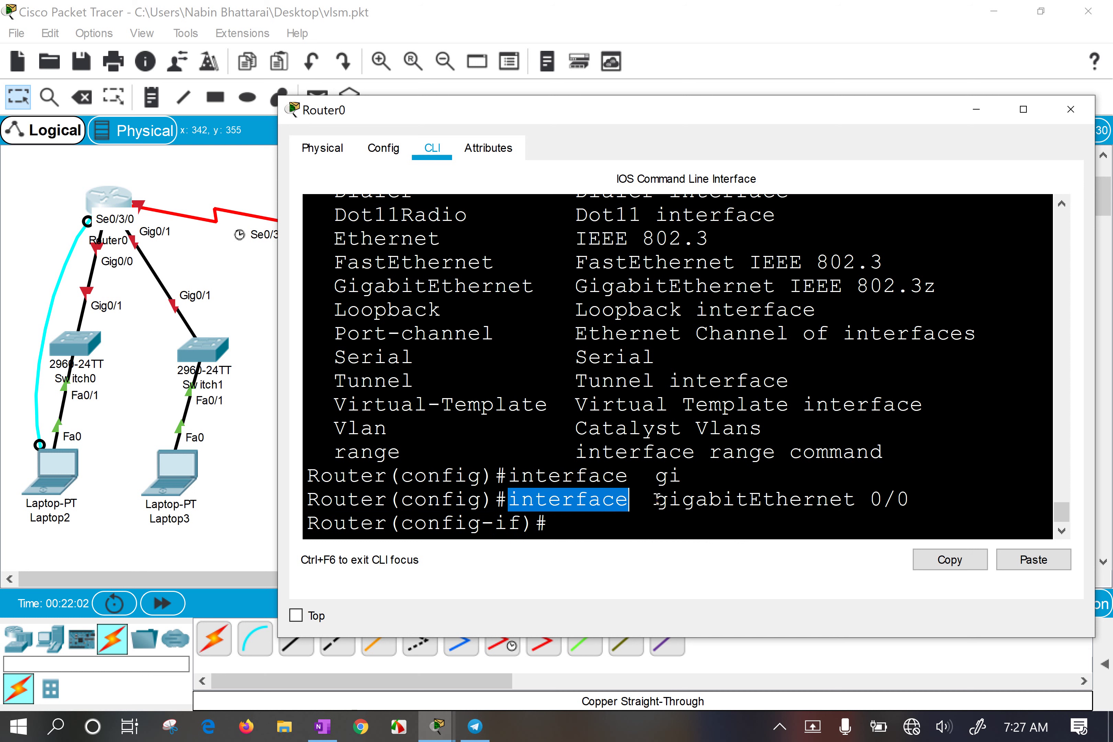
left_click_drag(658, 500, 910, 498)
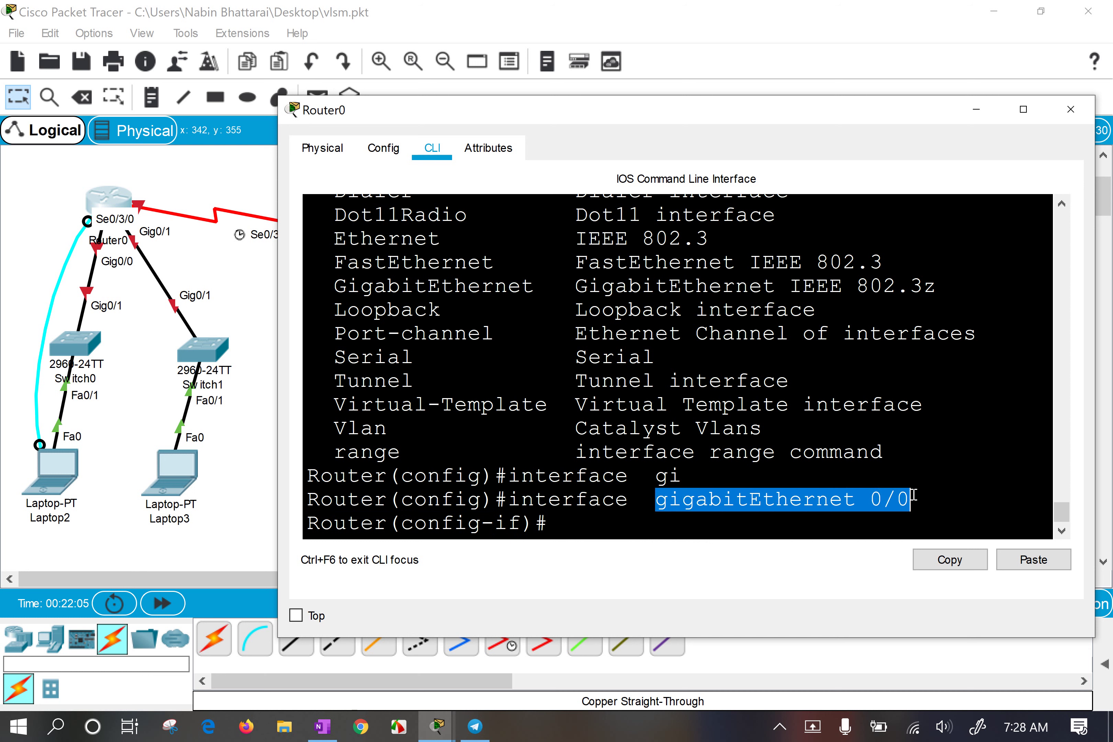
left_click(879, 500)
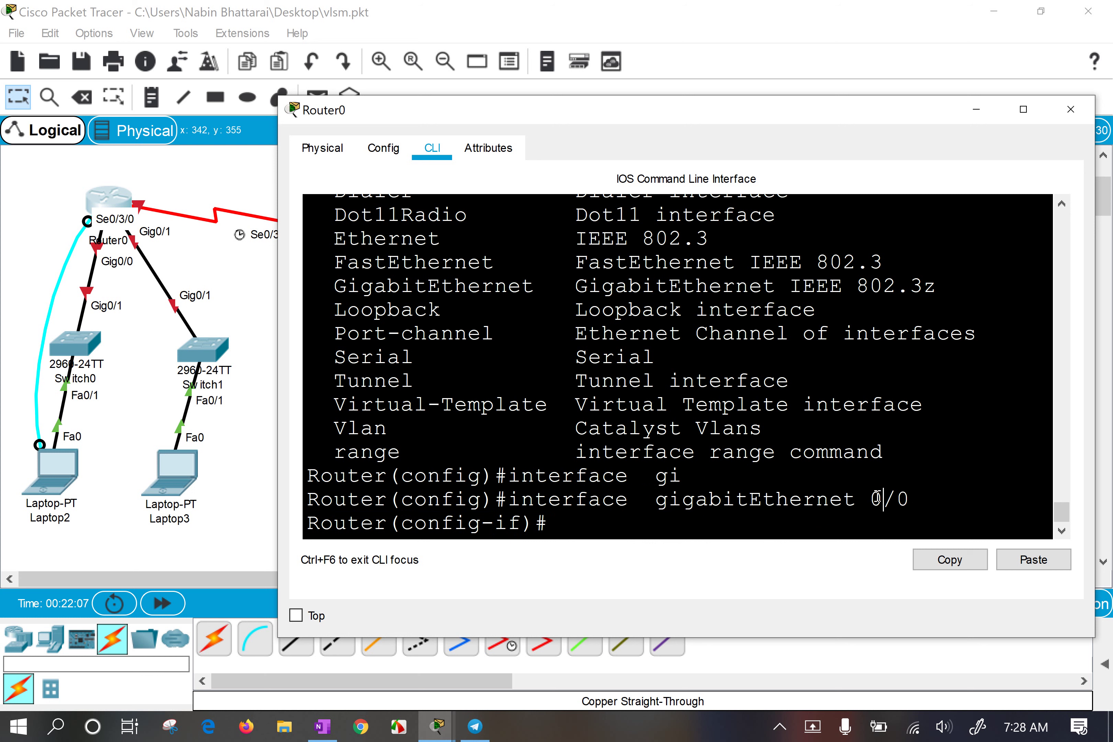
left_click(750, 507)
left_click_drag(496, 517, 521, 516)
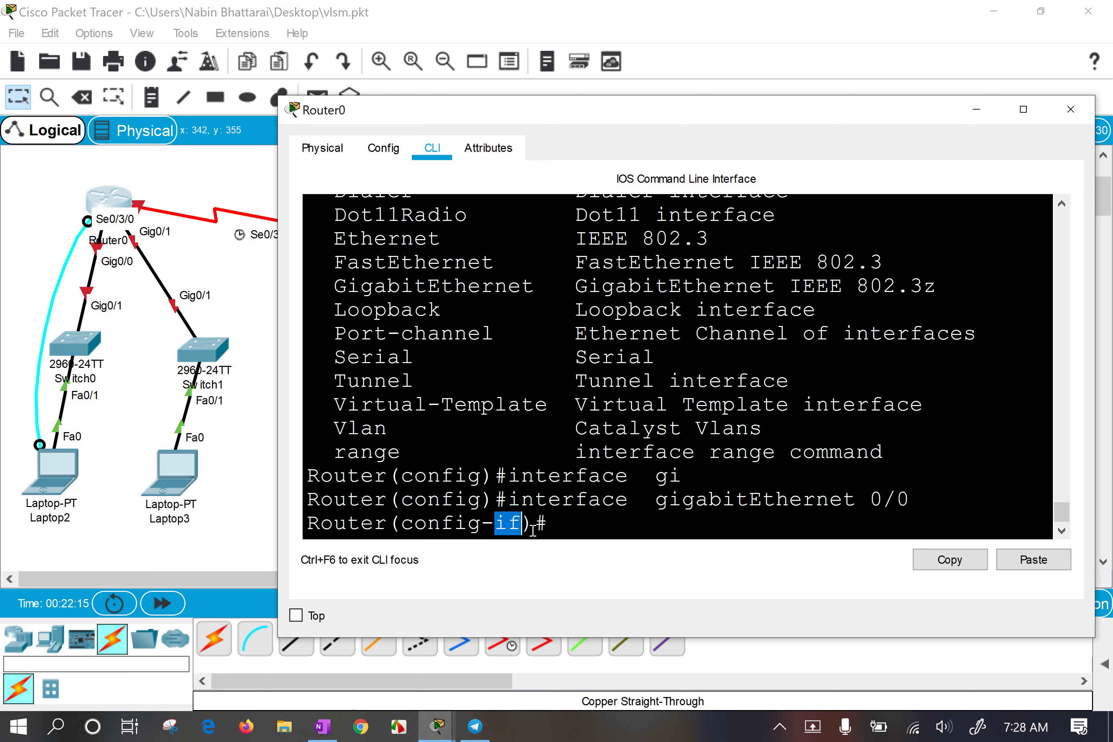
Exit interface configuration mode back to Router0's global configuration mode.
type("exit")
key("Return")
key("Return")
key("Return")
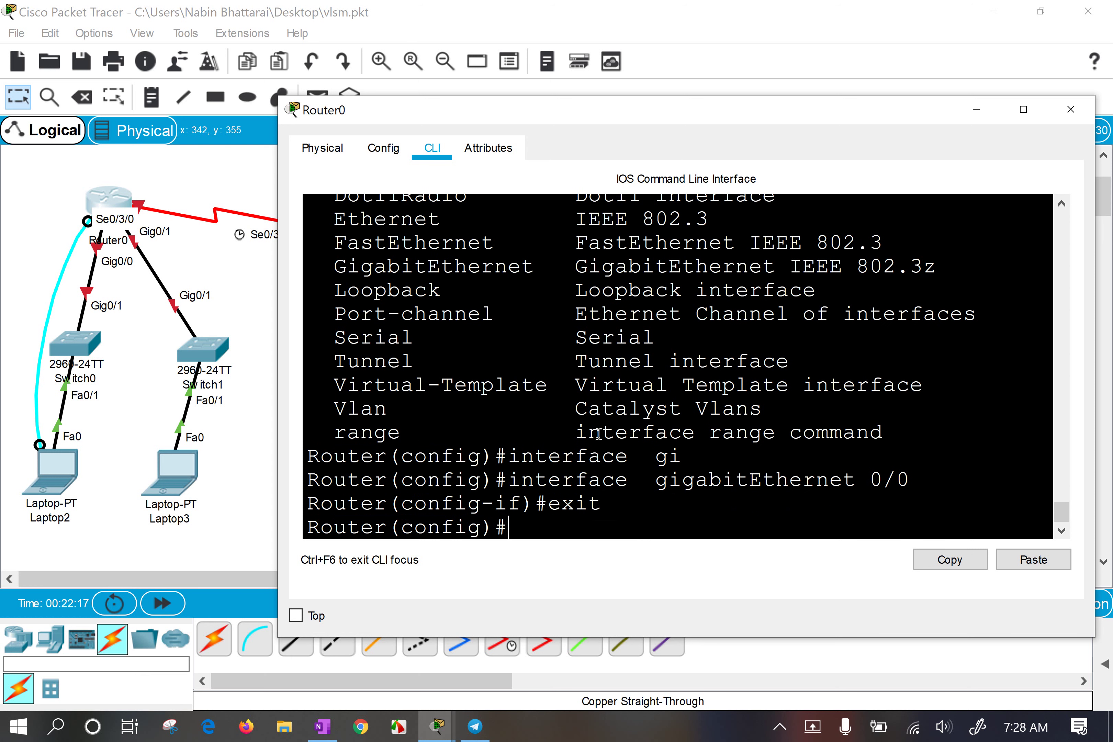
type("interfa")
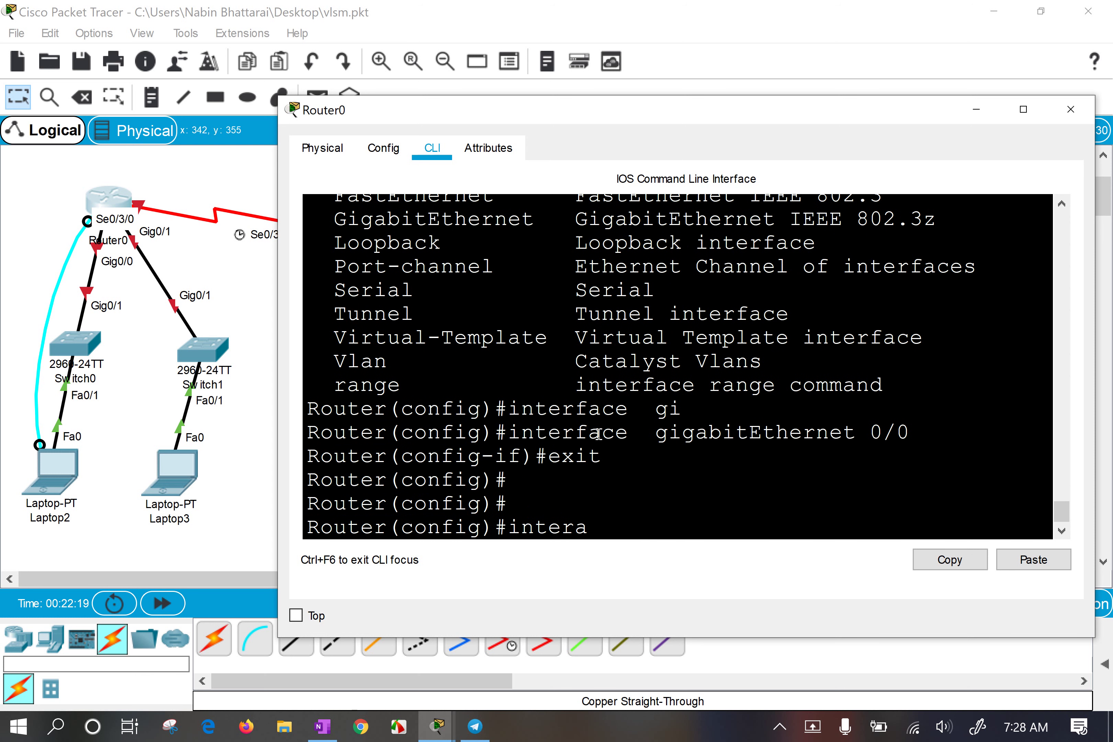
key("Tab")
key("Tab")
key("Tab")
key("Tab")
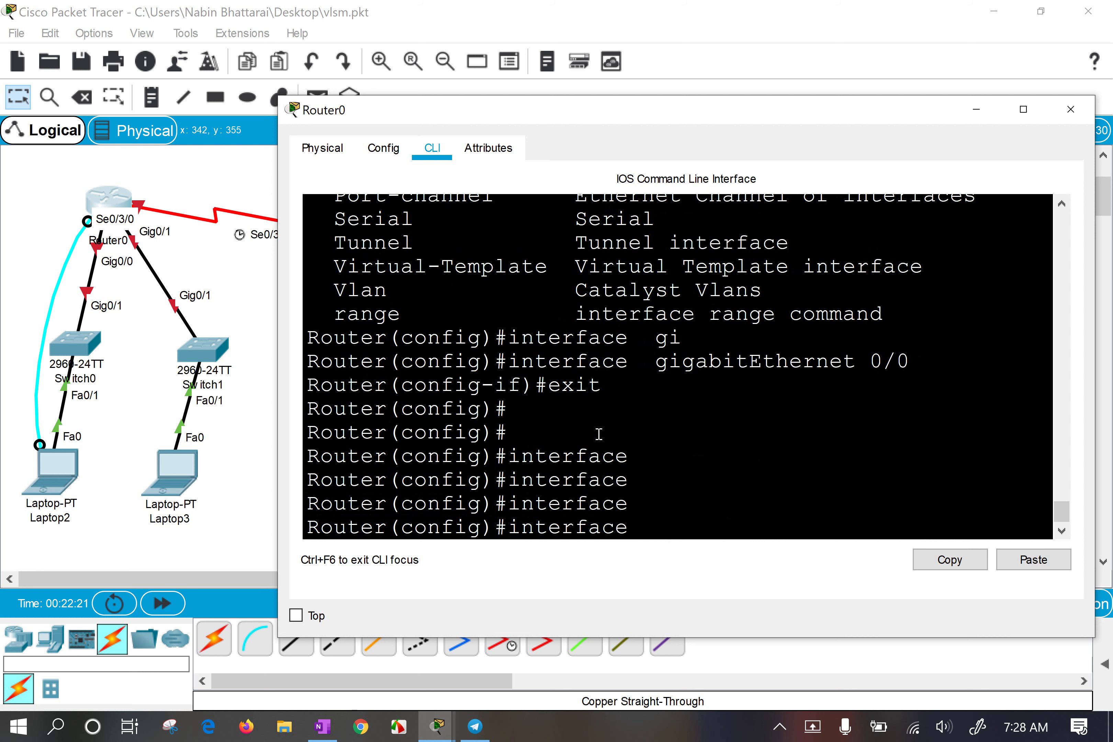
key("BackSpace")
key("BackSpace")
key("BackSpace")
key("BackSpace")
key("BackSpace")
key("BackSpace")
key("BackSpace")
key("BackSpace")
key("BackSpace")
key("BackSpace")
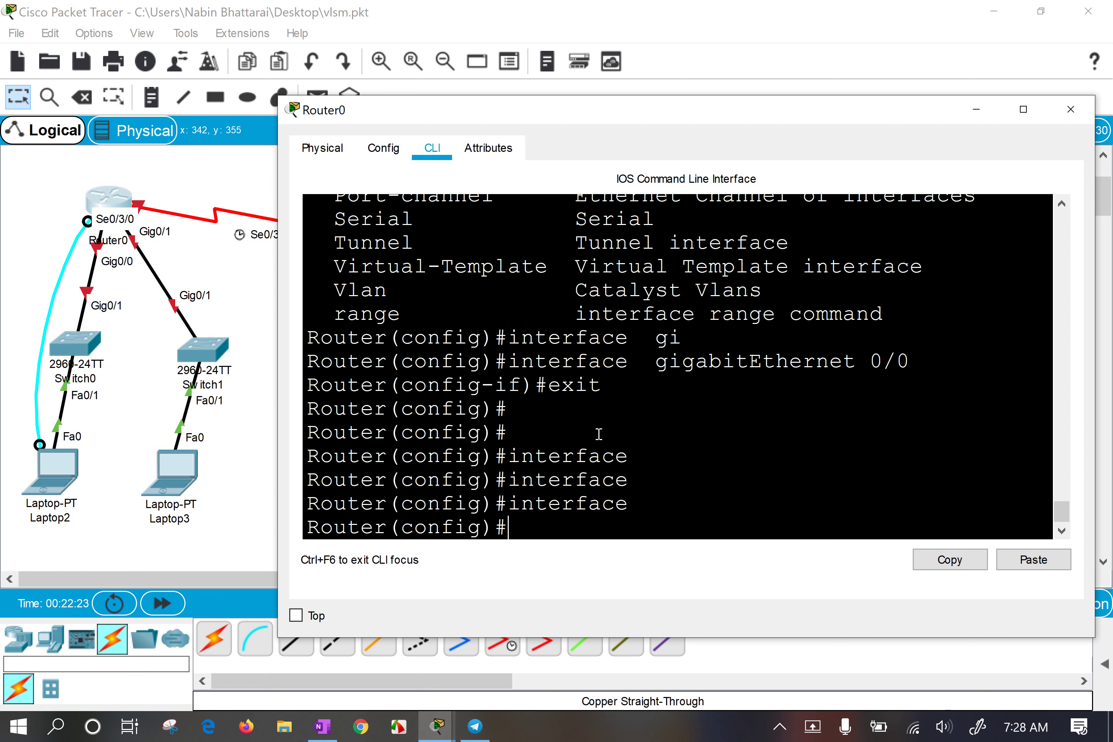
Request the inline help for the ip address command in global configuration mode and clear the command line.
type("e")
key("BackSpace")
type("ip addd")
key("Tab")
type("r")
key("BackSpace")
key("BackSpace")
type("re")
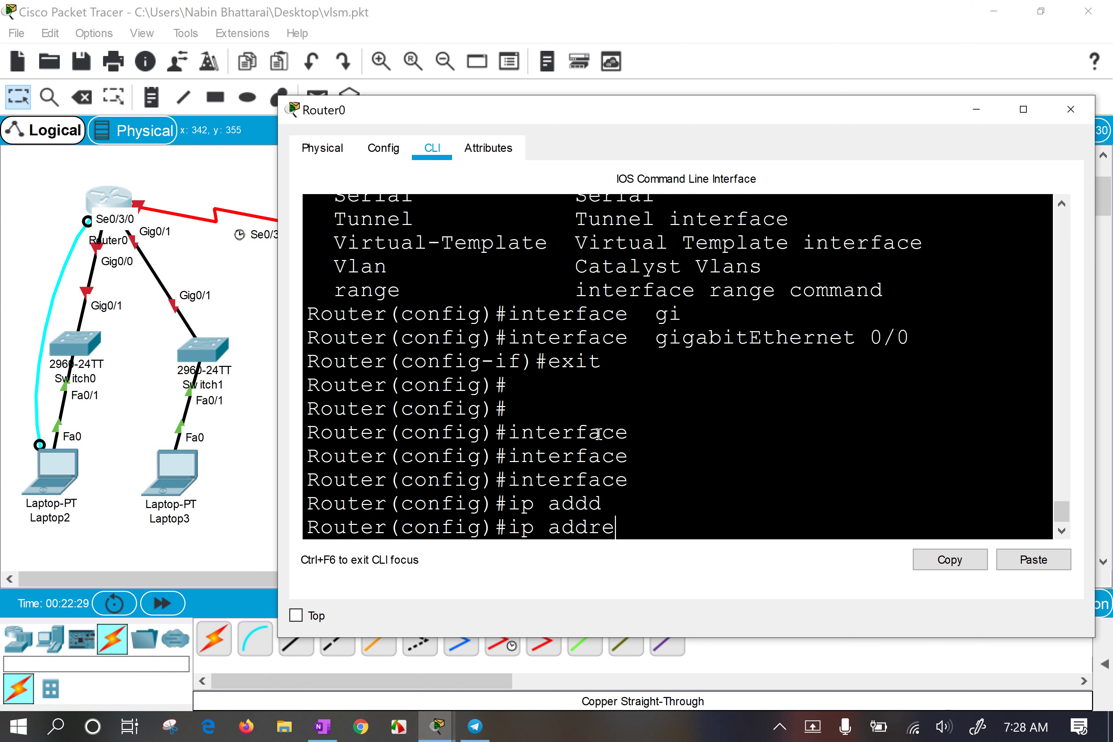
type("ss ?")
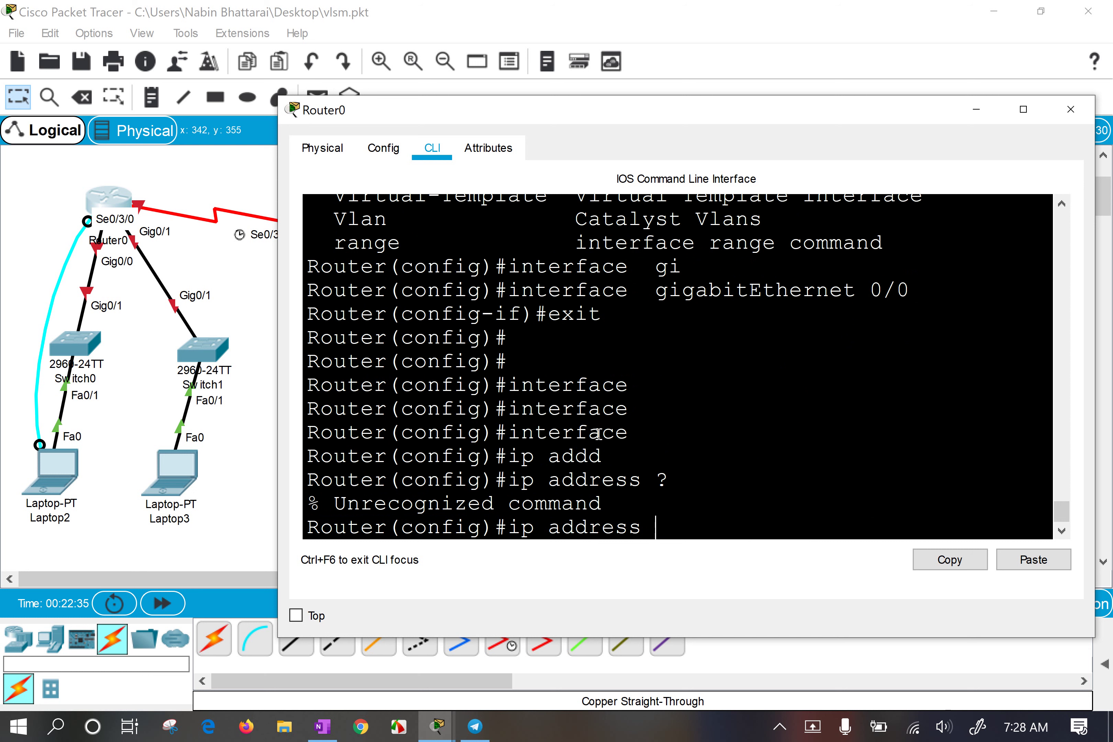
key("BackSpace")
key("BackSpace")
key("BackSpace")
key("BackSpace")
key("BackSpace")
key("BackSpace")
key("BackSpace")
key("BackSpace")
key("BackSpace")
key("BackSpace")
key("BackSpace")
key("Return")
key("Return")
key("Return")
key("Return")
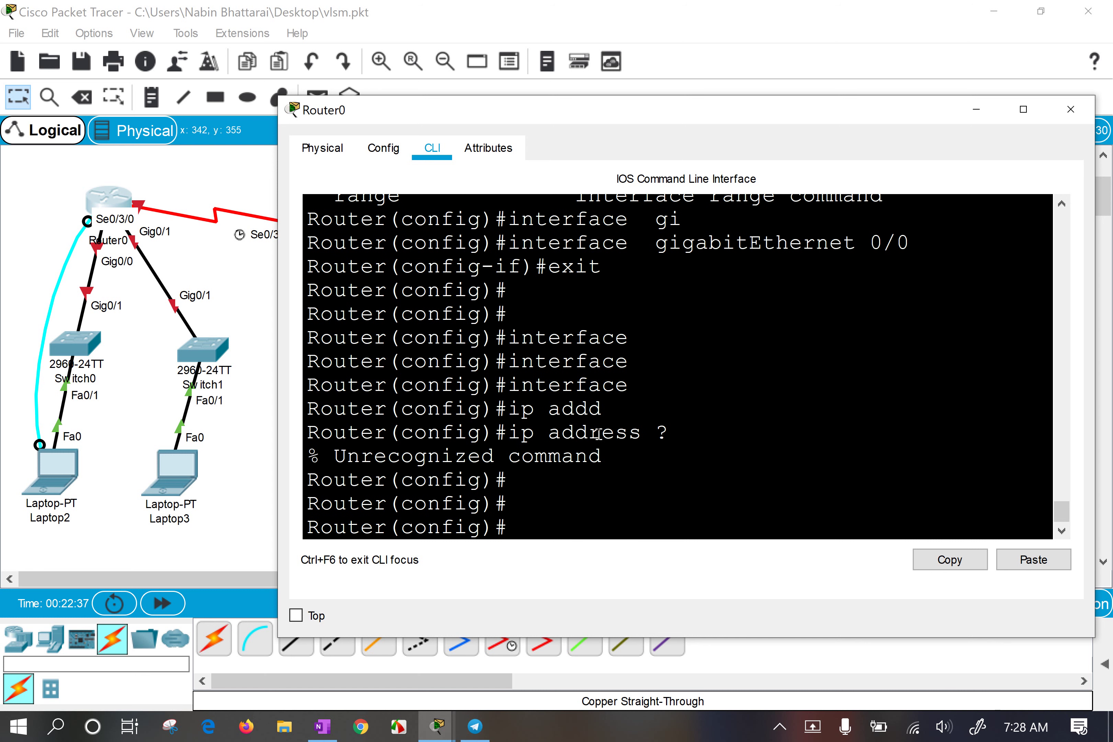
Run end to leave configuration mode and return Router0 to the privileged prompt.
type("end")
key("Return")
key("Return")
key("Return")
key("Return")
key("Return")
key("Return")
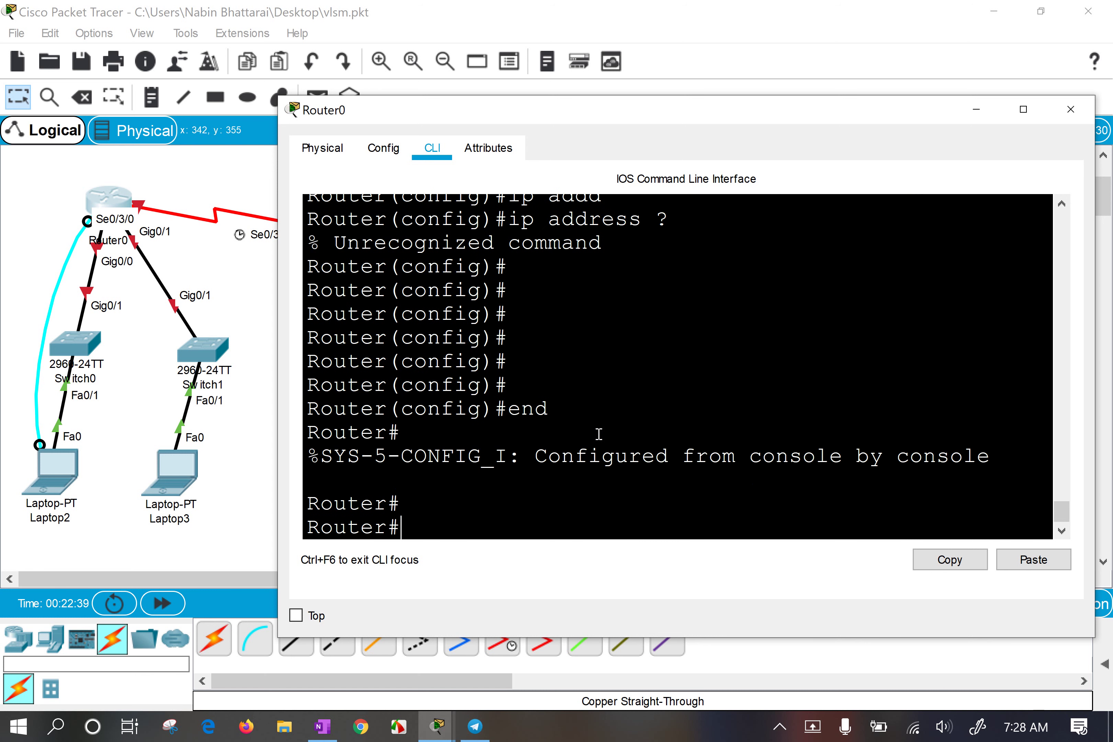
key("Return")
key("Return")
Run enable and configure terminal to enter Router0's global configuration mode again.
type("enable")
key("Return")
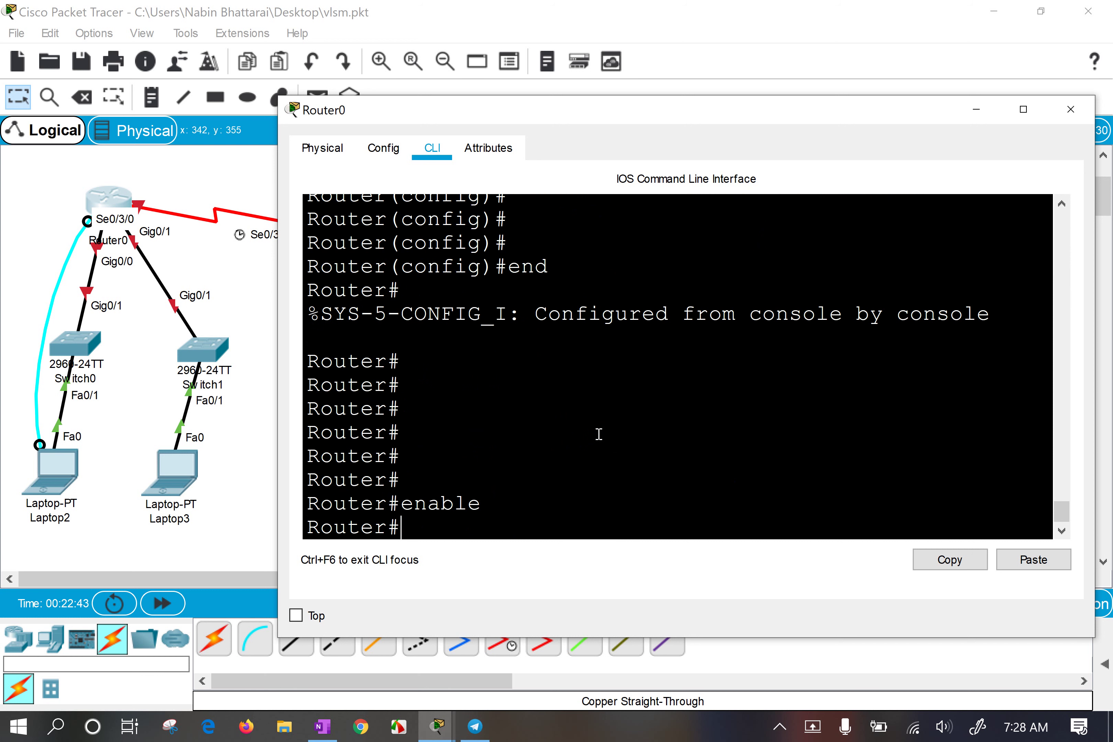
type("con")
key("Tab")
type("f")
key("Tab")
type("t")
key("Tab")
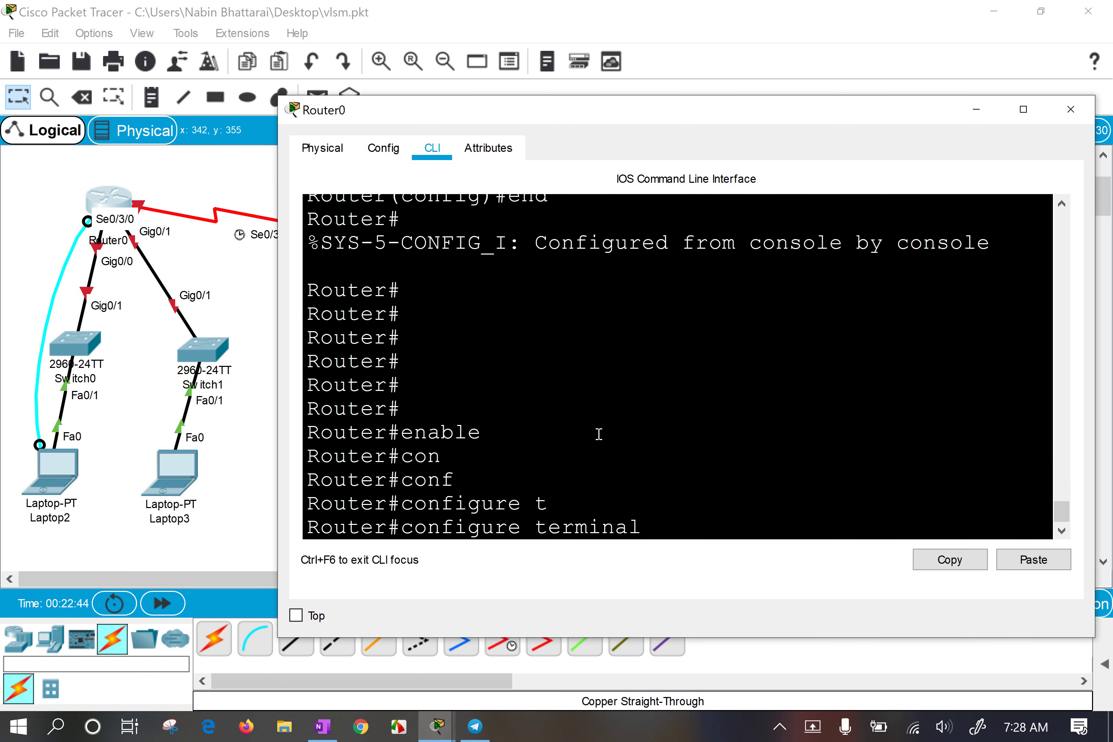
key("Return")
Start an interface command, display its inline help for the accepted interface types, and highlight GigabitEthernet.
type("int")
key("Tab")
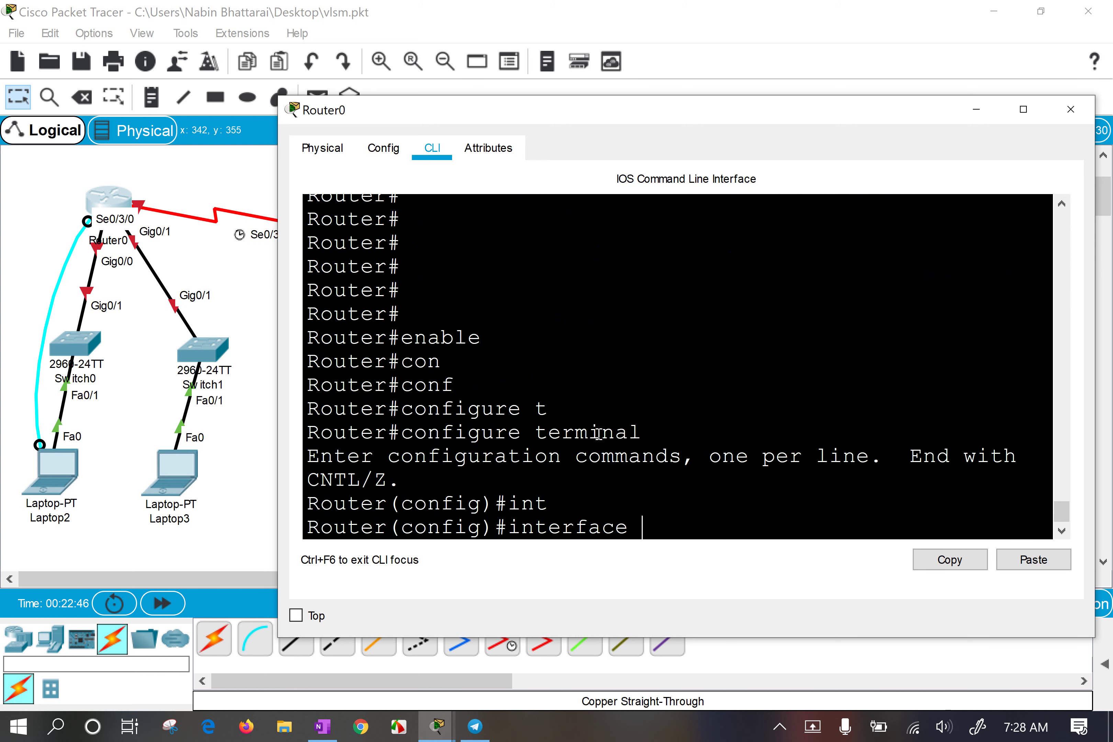
key("BackSpace")
key("BackSpace")
key("BackSpace")
key("BackSpace")
key("BackSpace")
key("BackSpace")
key("BackSpace")
type("t")
key("Tab")
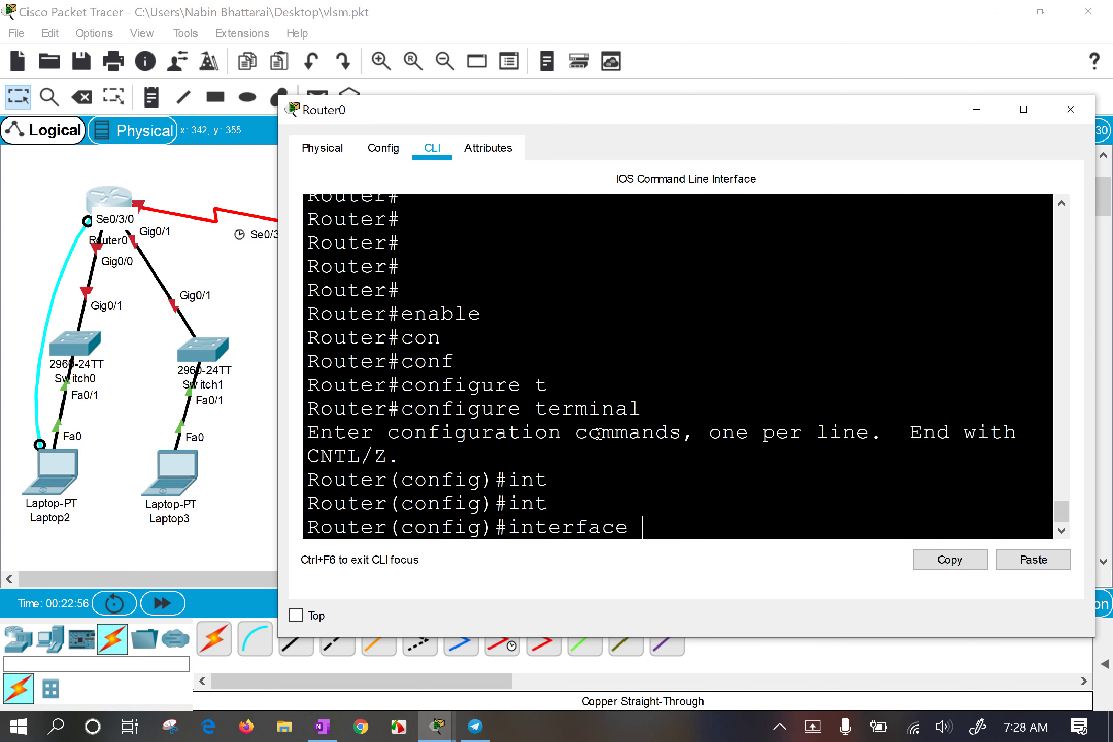
type("?")
left_click_drag(333, 243, 426, 478)
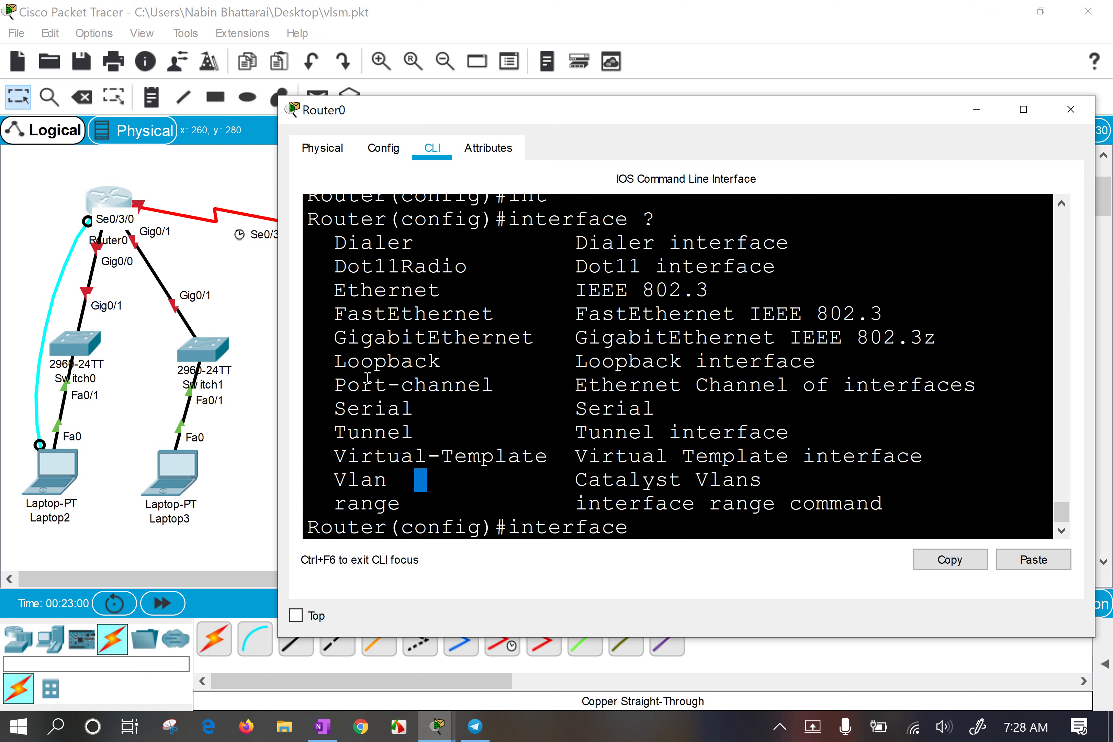
left_click_drag(334, 337, 536, 335)
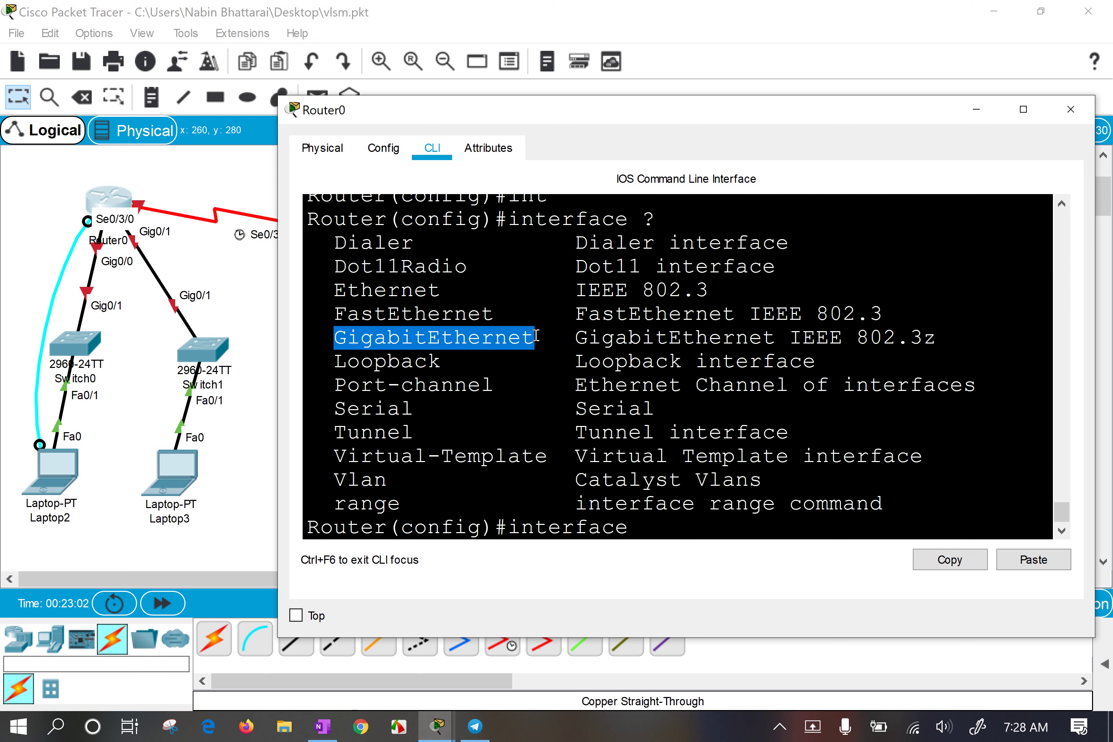
Complete the command as interface gigabitEthernet 0/0, run it, and highlight the mode part of the prompt.
type("gi")
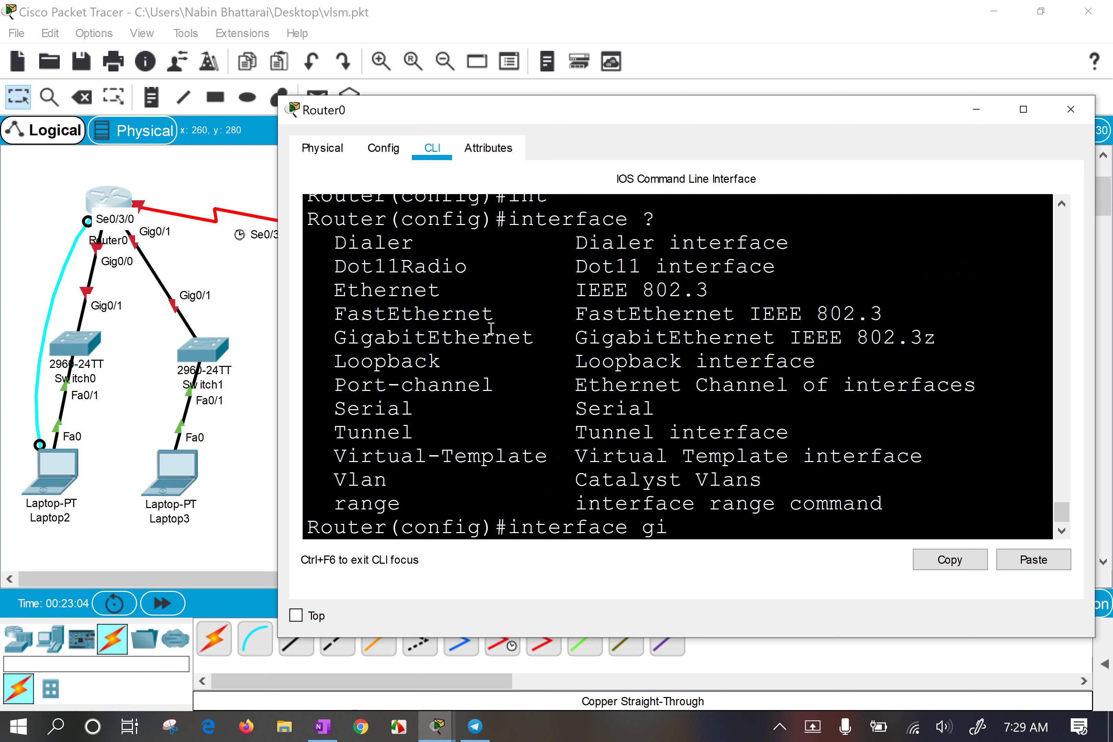
left_click_drag(334, 337, 353, 339)
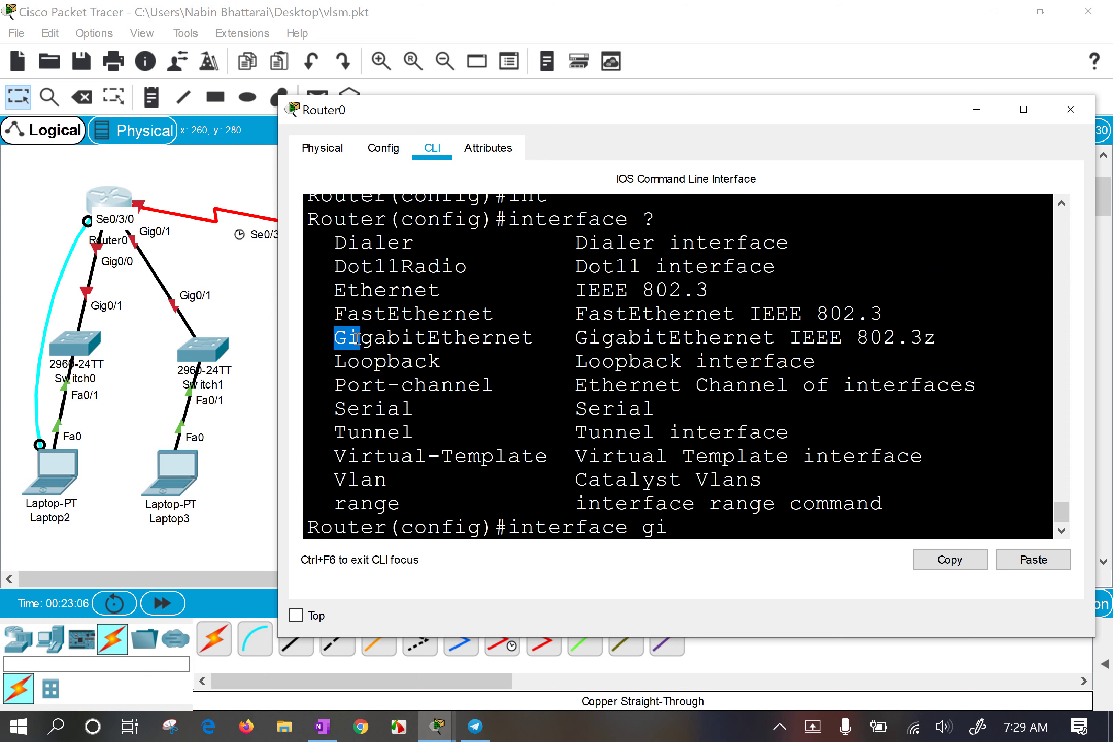
key("Tab")
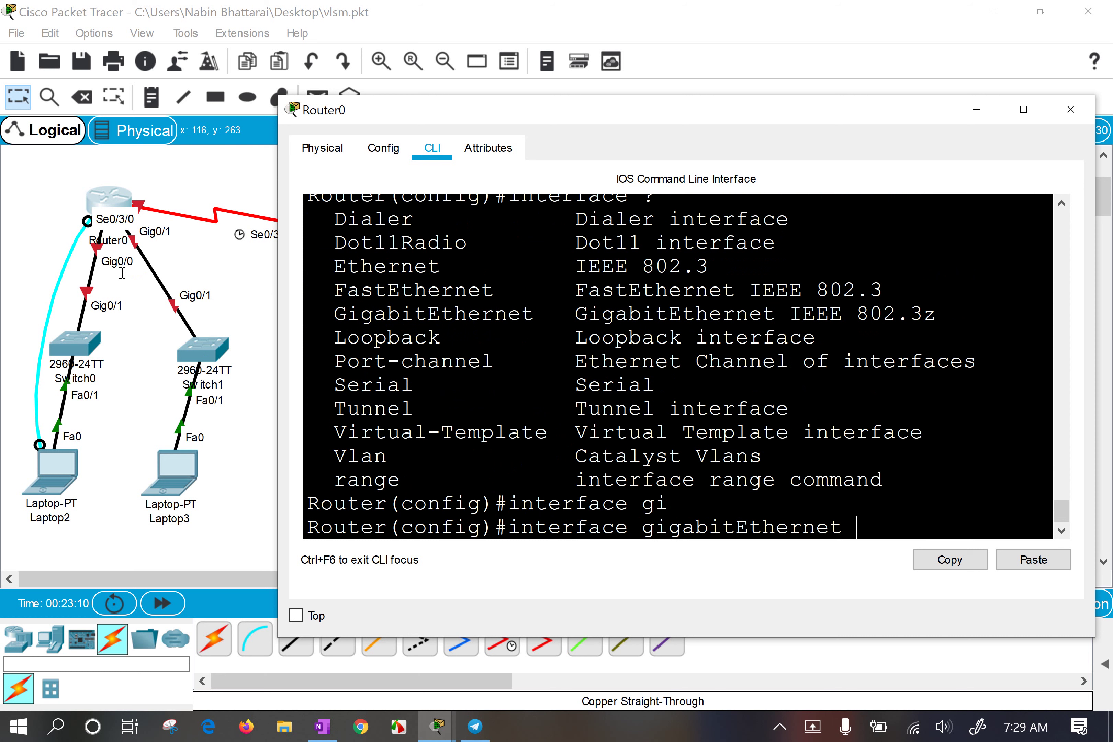
type("0/0")
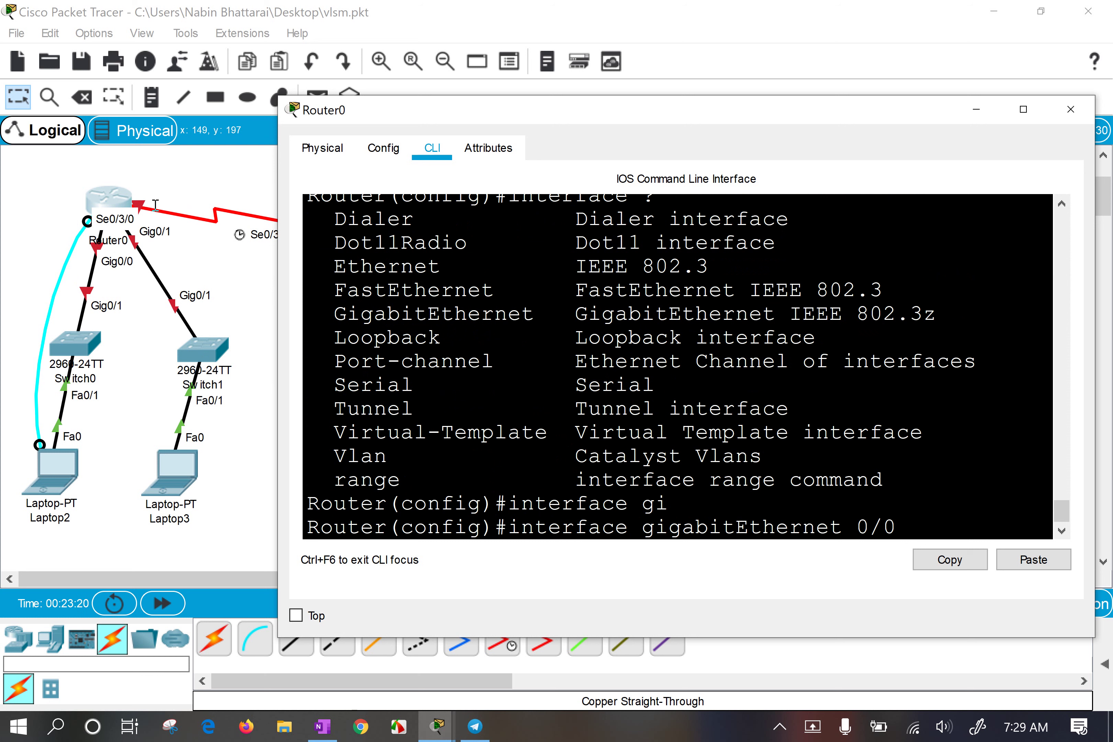
key("Return")
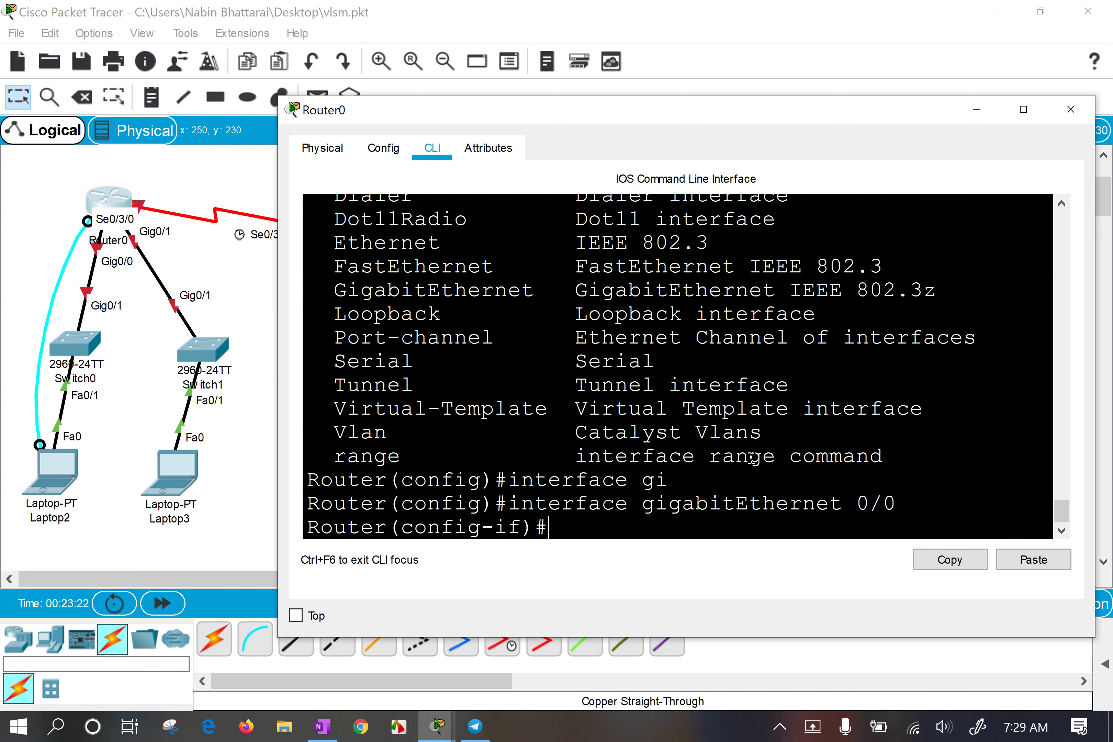
left_click_drag(467, 476, 490, 477)
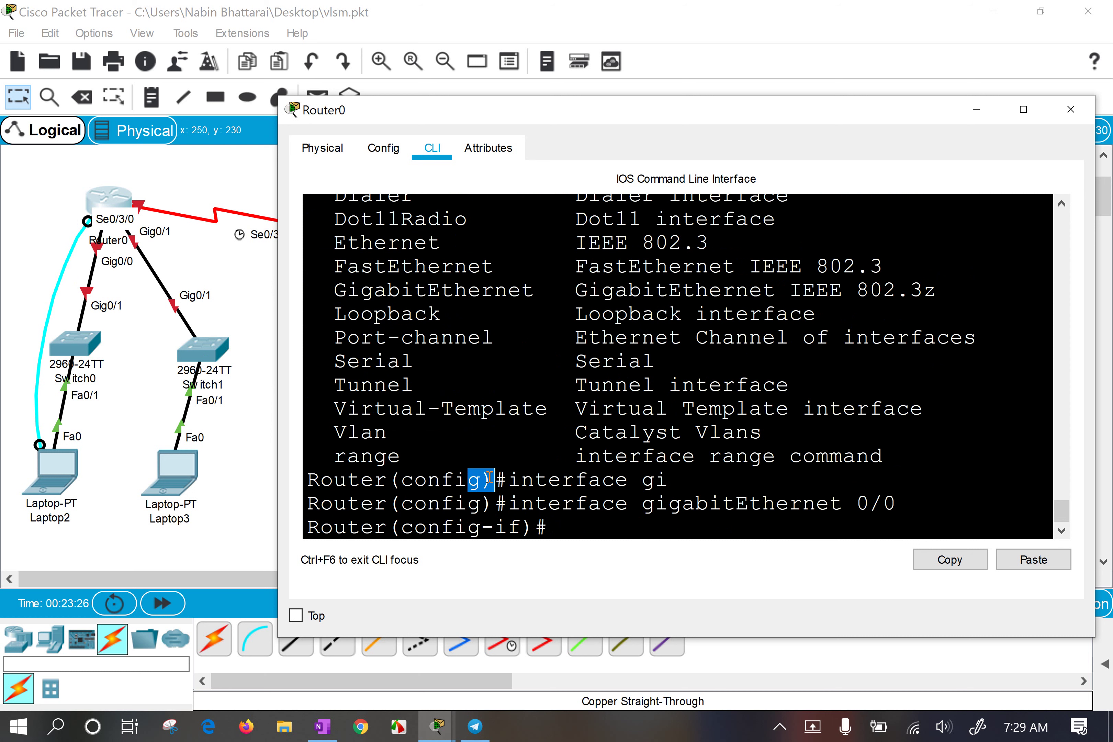
left_click_drag(494, 525, 532, 523)
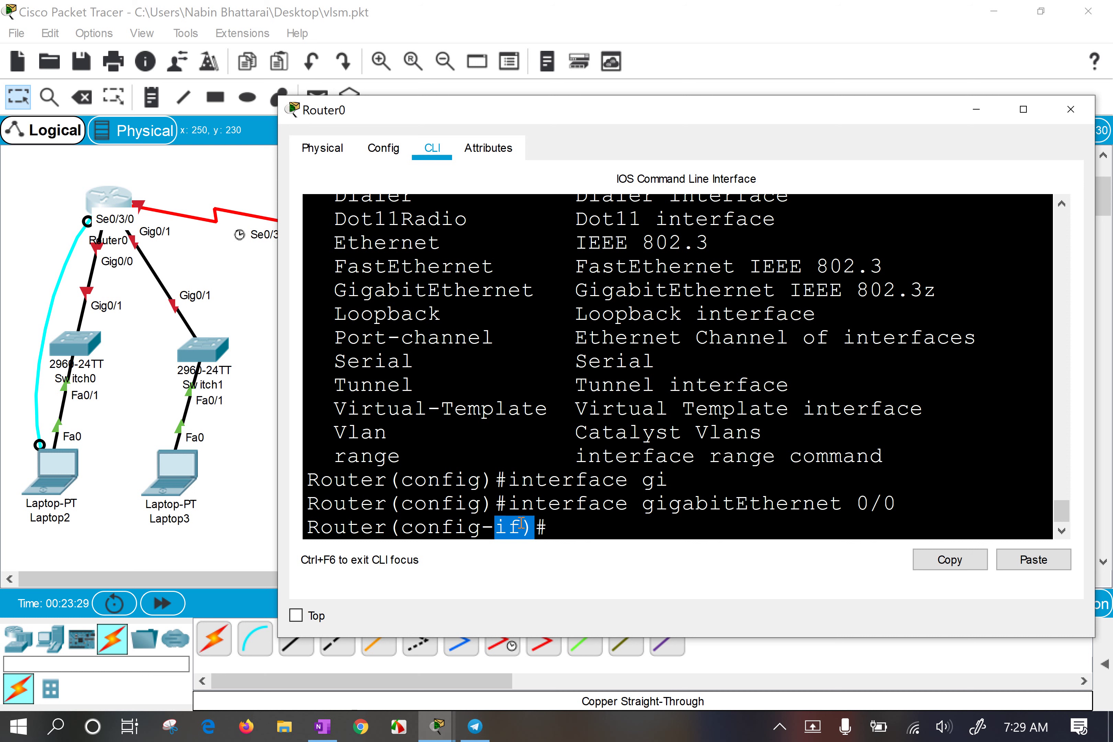
left_click(619, 475)
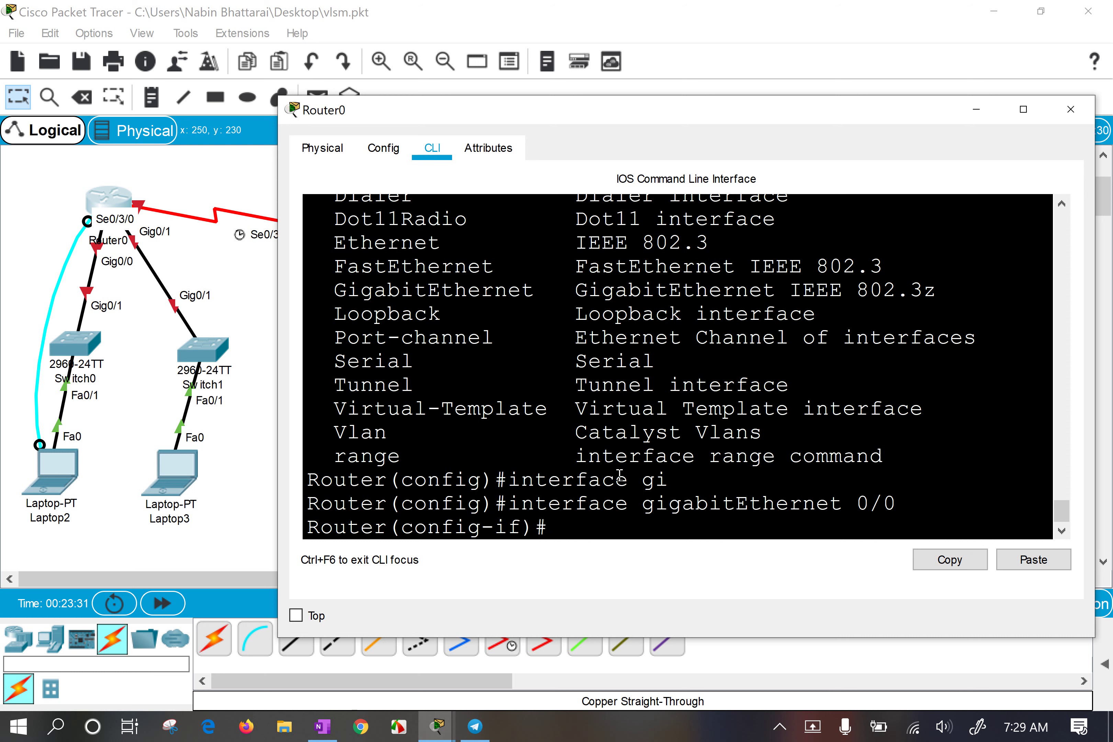
Start an ip address command for the interface and display its inline help for the accepted arguments.
type("ip add")
key("Tab")
type("?")
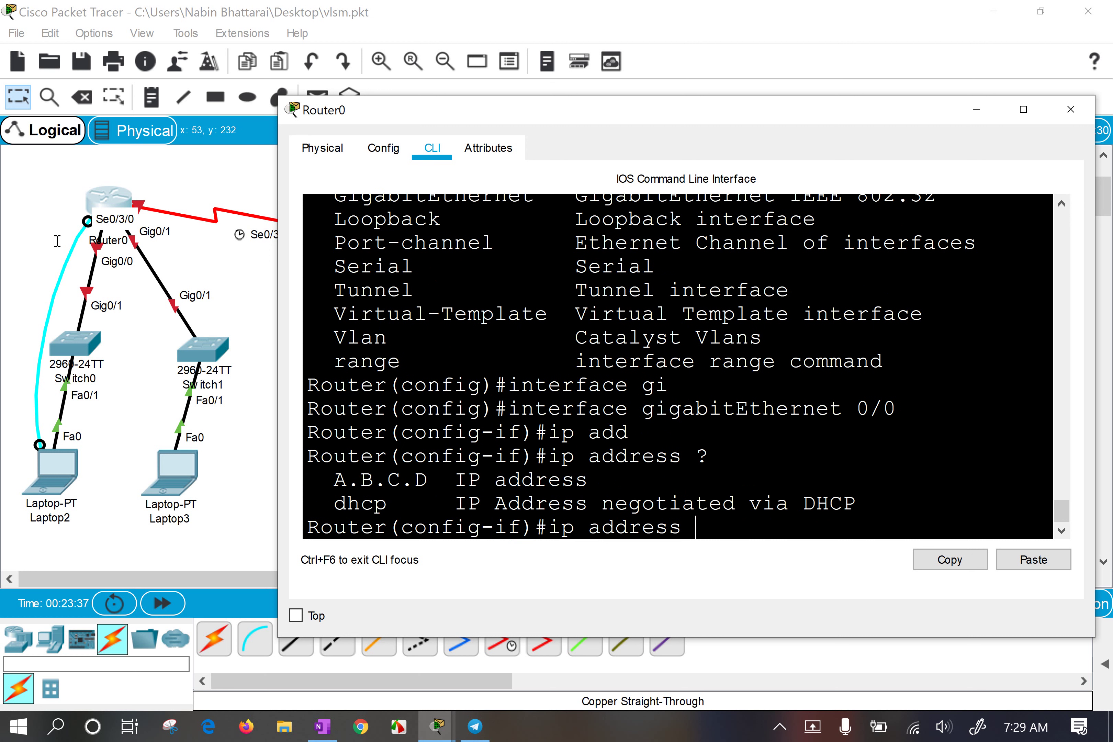
Switch to the OneNote plan, mark the 0.1 address on the R1 link to SW1, and return to Packet Tracer.
left_click(336, 728)
left_click_drag(145, 382, 213, 431)
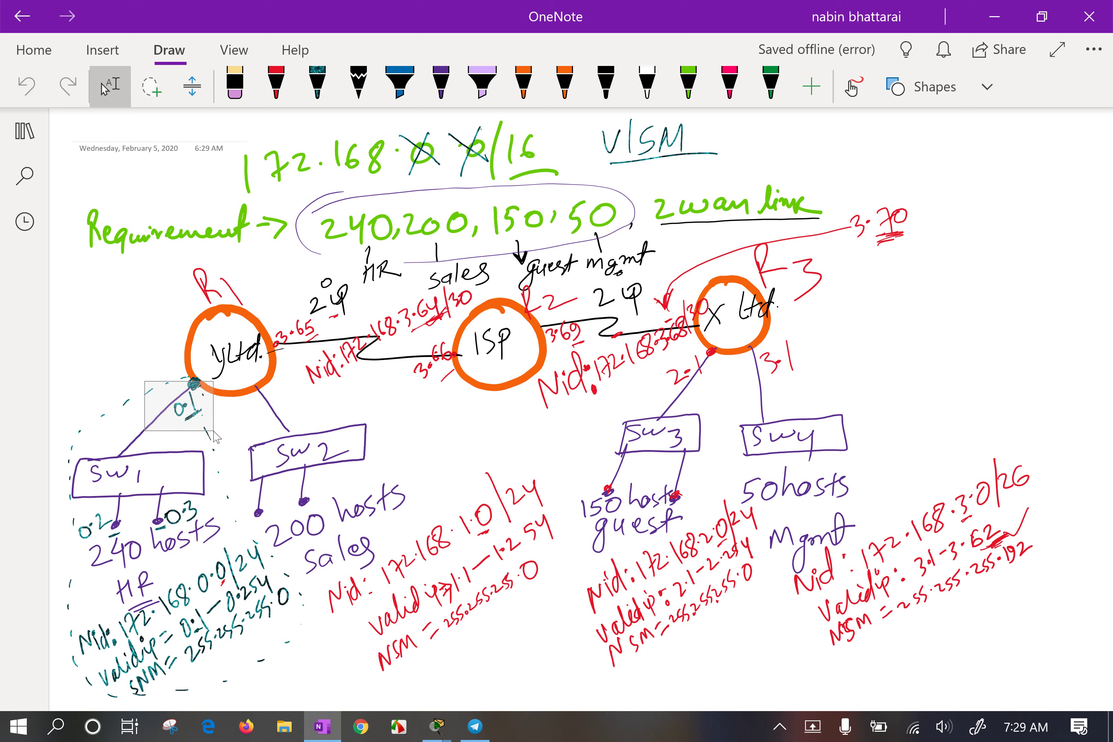
left_click_drag(215, 437, 215, 433)
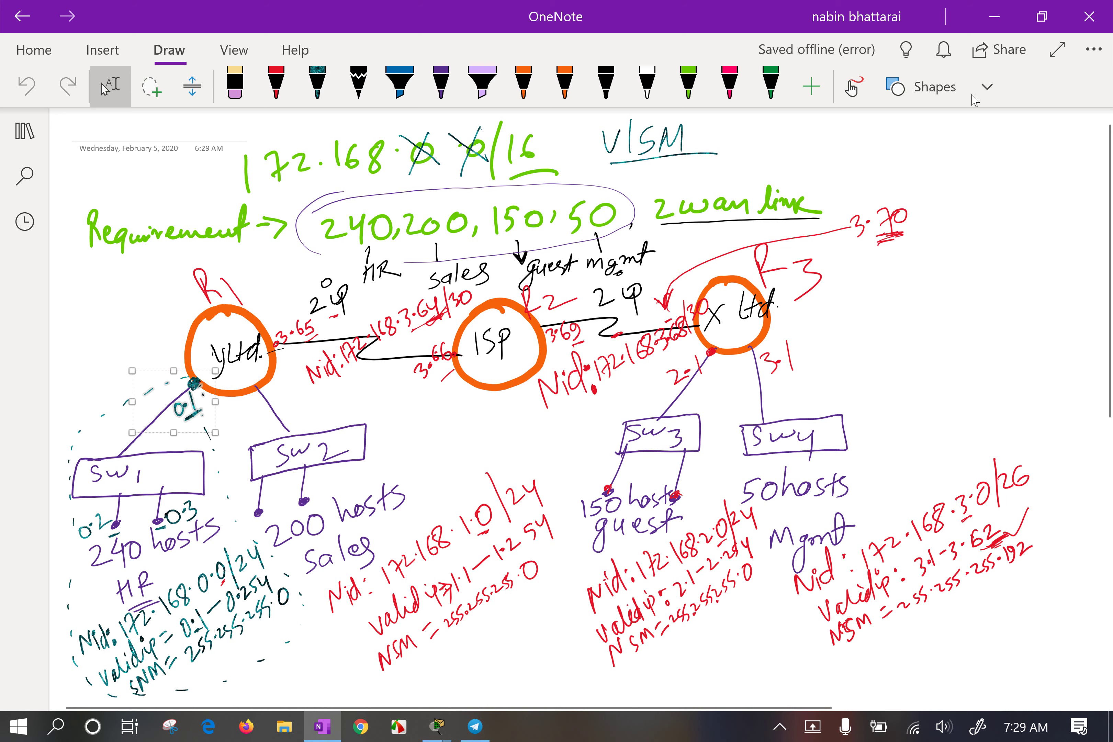
left_click(1009, 19)
Enter ip address 172.168.0.1 255.255.255.0 without running it, displaying inline help after the address and after the mask.
type("17")
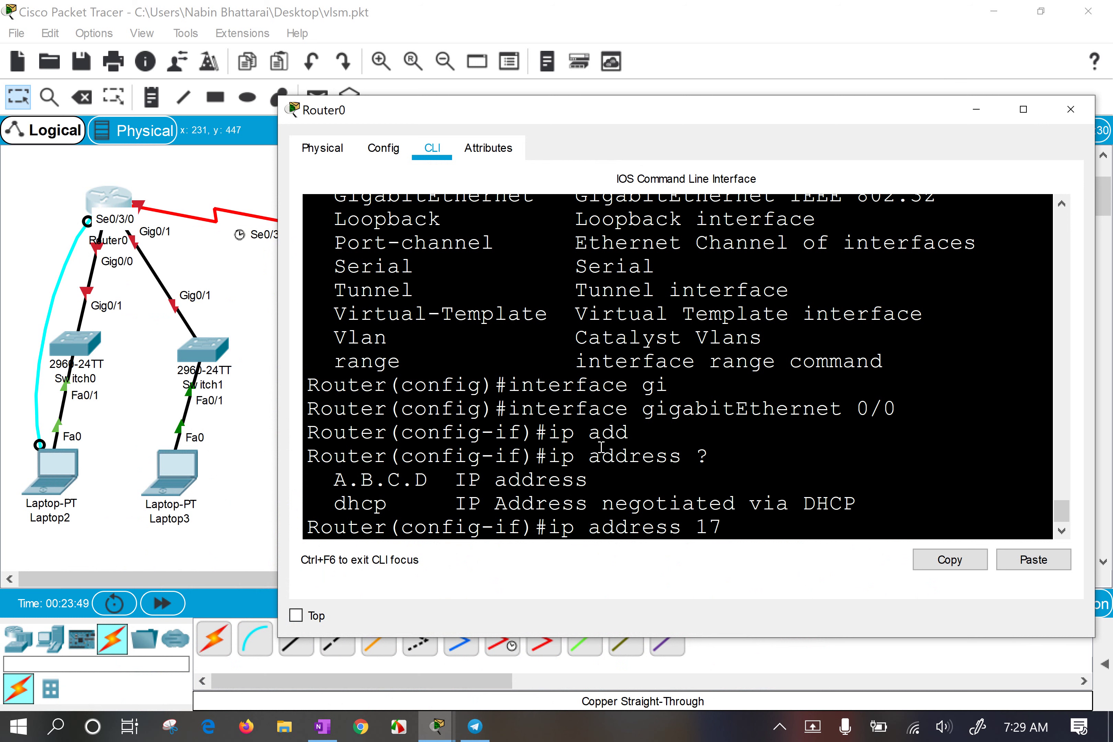
type("2.1")
type("68")
type("..0.1")
key("BackSpace")
key("BackSpace")
key("BackSpace")
key("BackSpace")
type("0.1 ")
type("?")
type("255.")
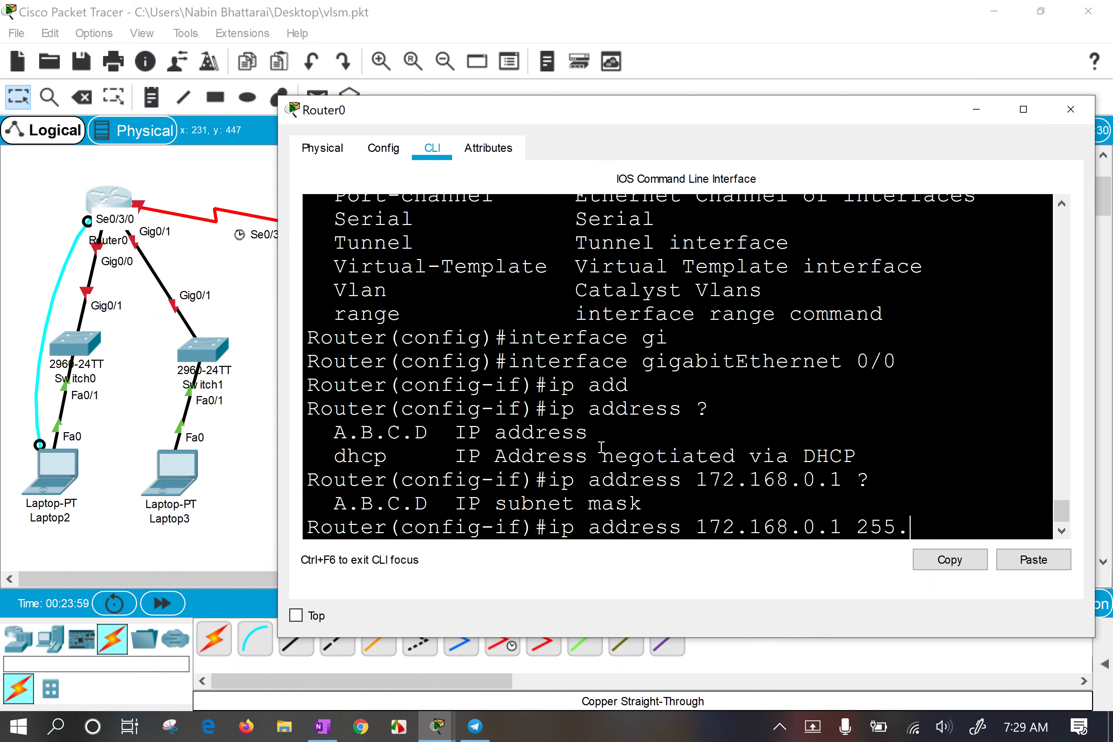
type("255.255.0 ?")
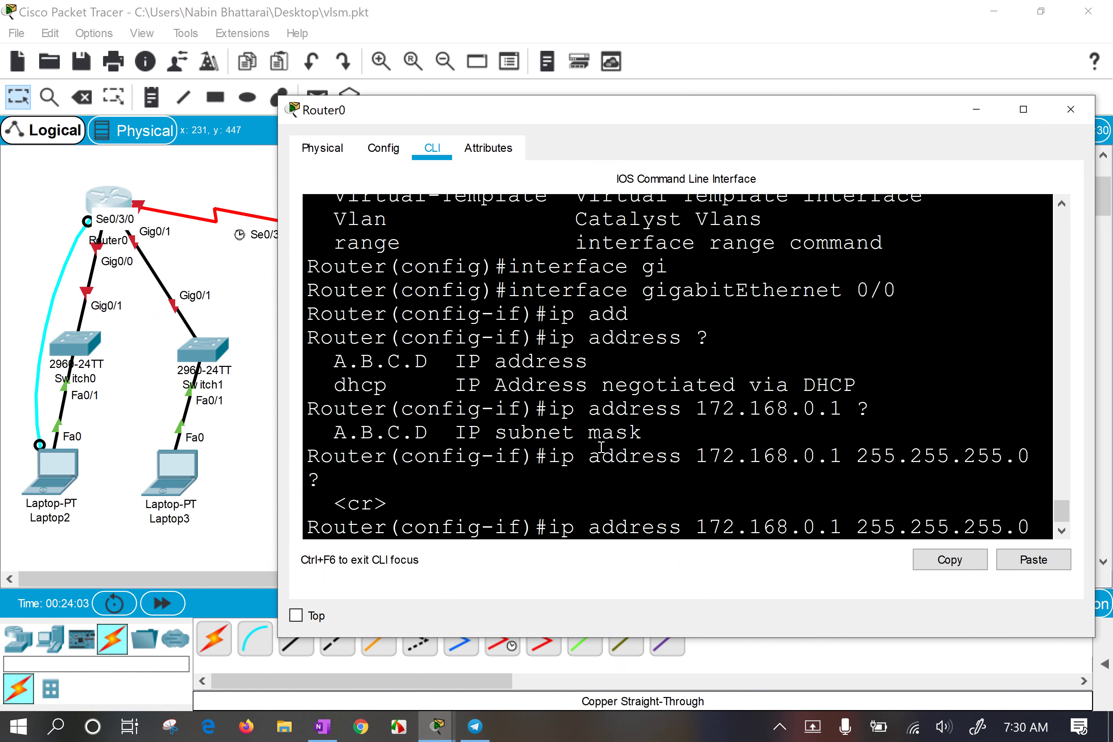
Change the address in the command to 172.168.0.0, display inline help at its end, and try to run it.
key("Left")
key("Left")
key("Left")
key("Left")
key("Left")
key("Left")
key("Left")
key("Left")
key("Left")
key("Left")
key("Left")
key("Left")
key("Left")
key("Left")
key("Left")
key("BackSpace")
type("0")
key("Right")
key("Right")
key("Right")
key("Right")
key("Right")
key("Right")
key("Right")
key("Right")
key("Right")
key("Right")
key("Right")
key("Right")
key("Right")
key("Right")
type("?")
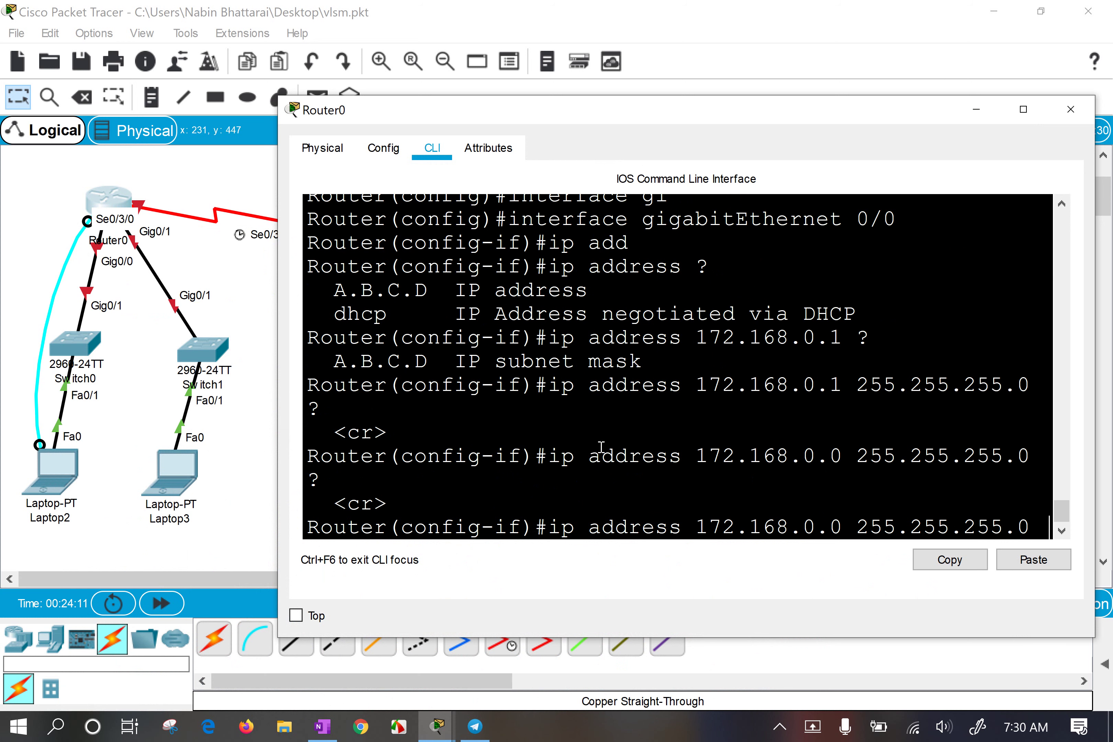
key("Return")
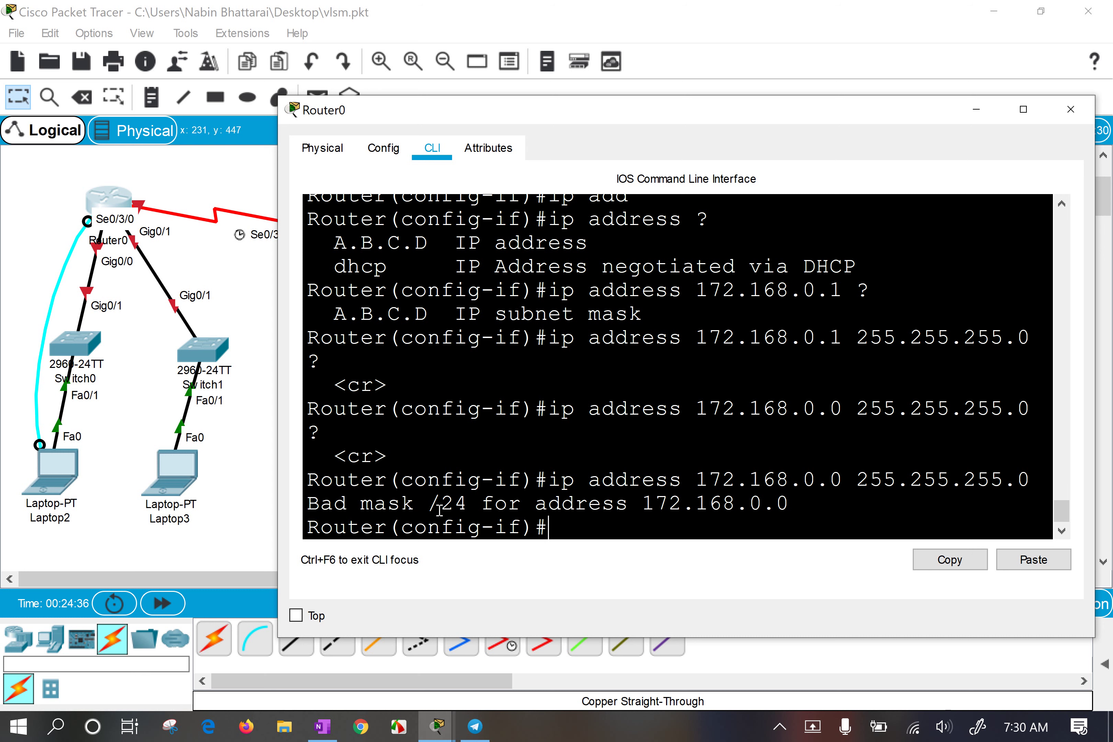
Highlight the /24 mask and the address in the router's reply, and the host part in the command above it.
left_click_drag(495, 503, 427, 503)
left_click_drag(602, 503, 794, 524)
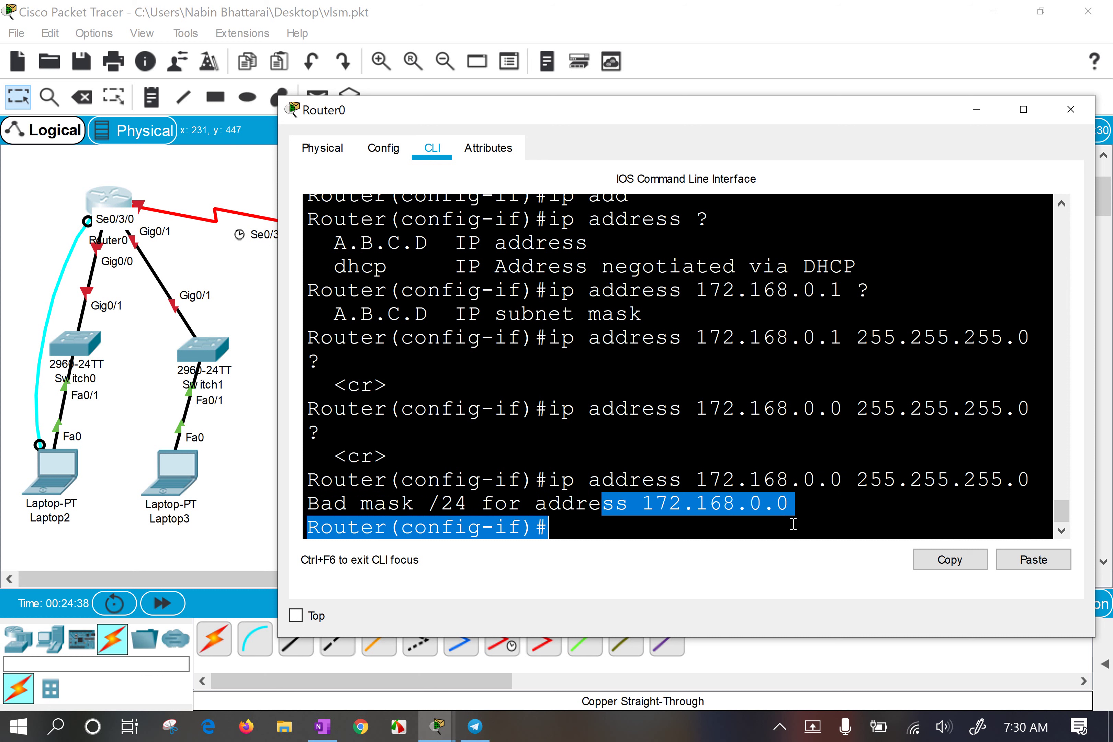
left_click(763, 509)
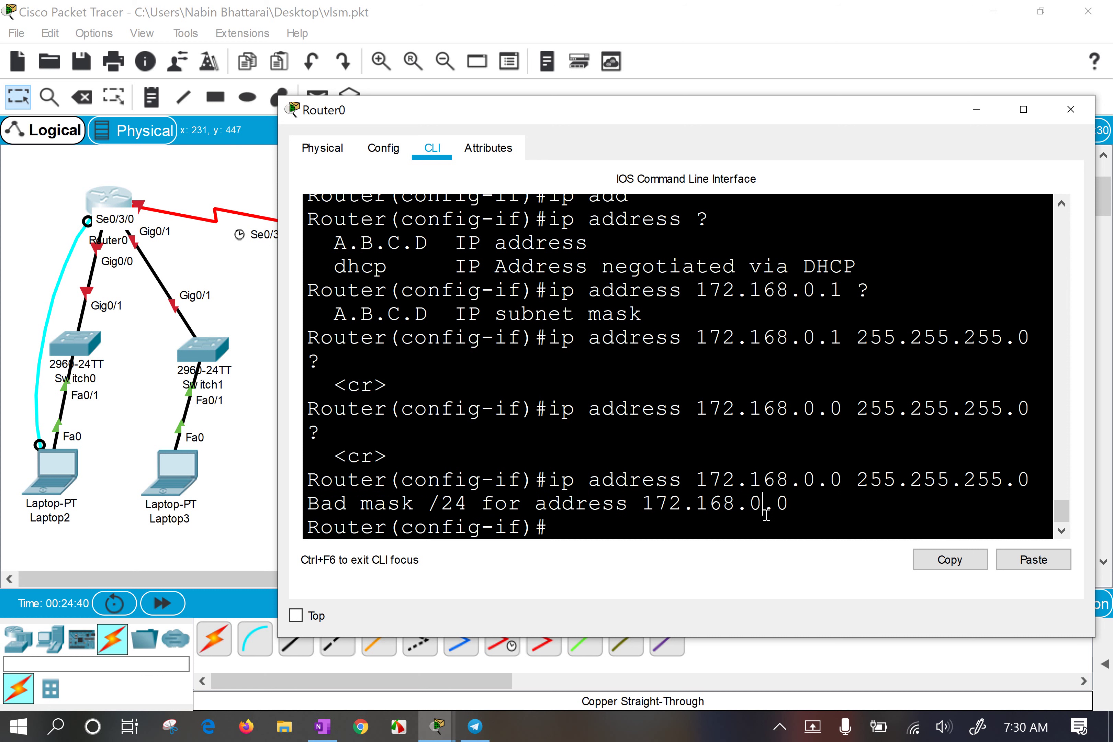
left_click(674, 485)
left_click_drag(428, 503, 479, 502)
left_click_drag(733, 503, 798, 502)
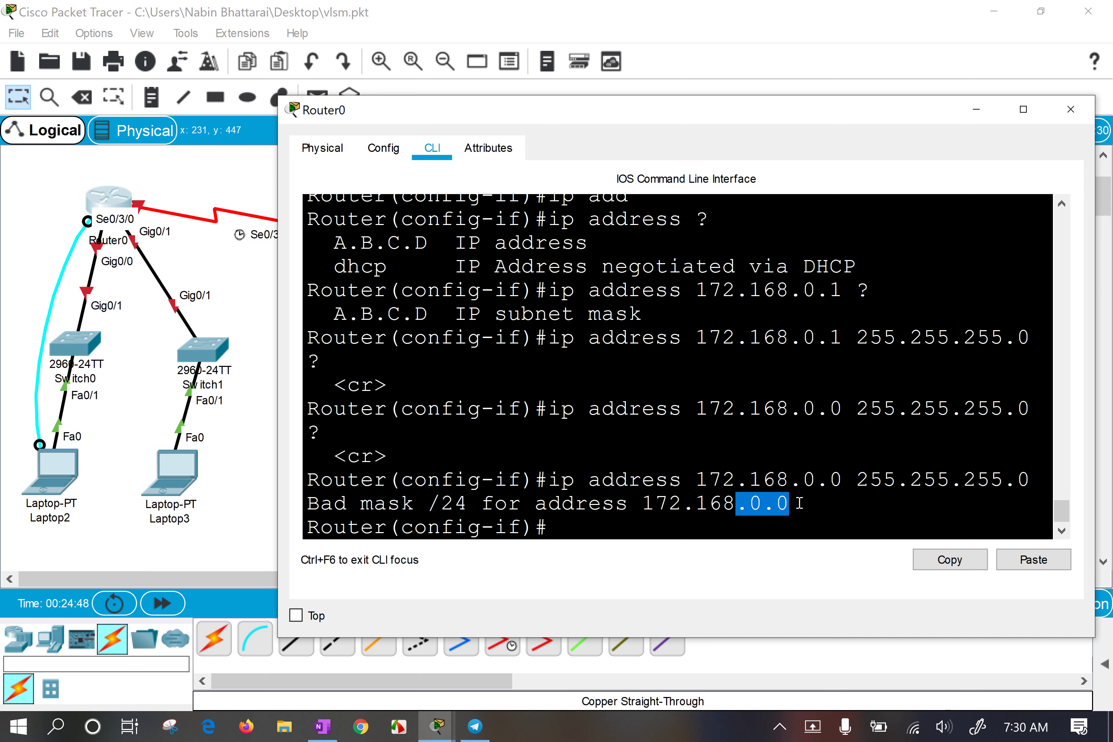
left_click_drag(789, 479, 844, 477)
left_click(806, 476)
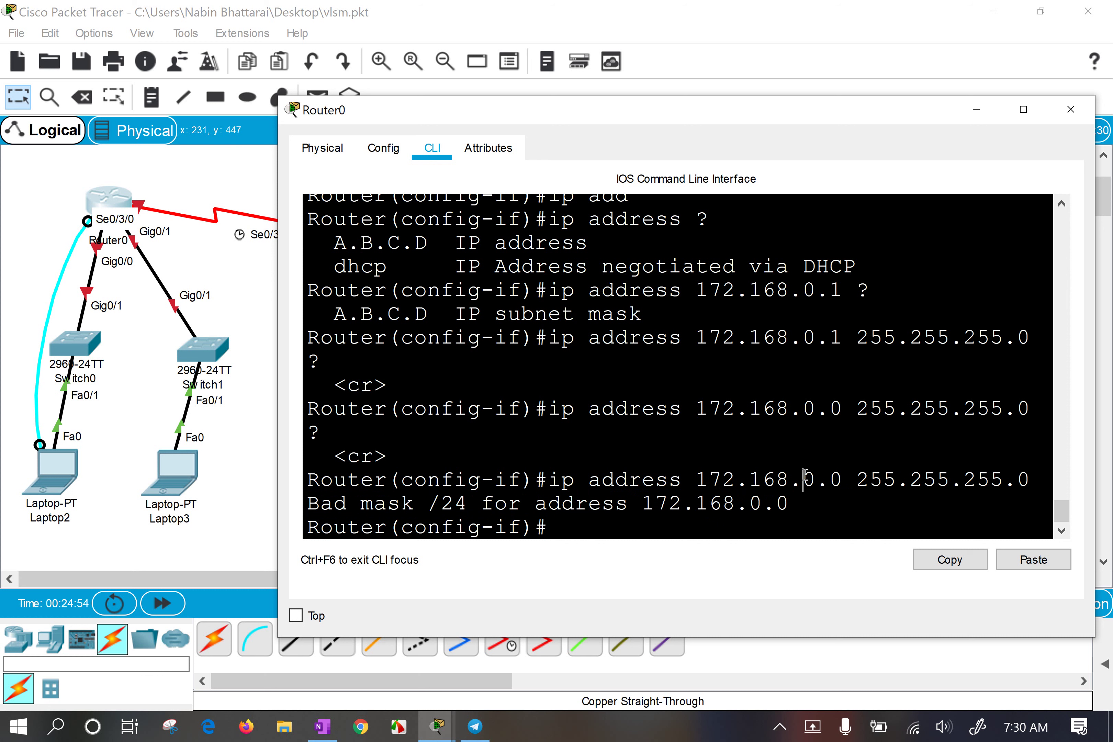
Recall the ip address command, change the address to 172.168.0.255, and try to run it with mask 255.255.255.0.
key("Up")
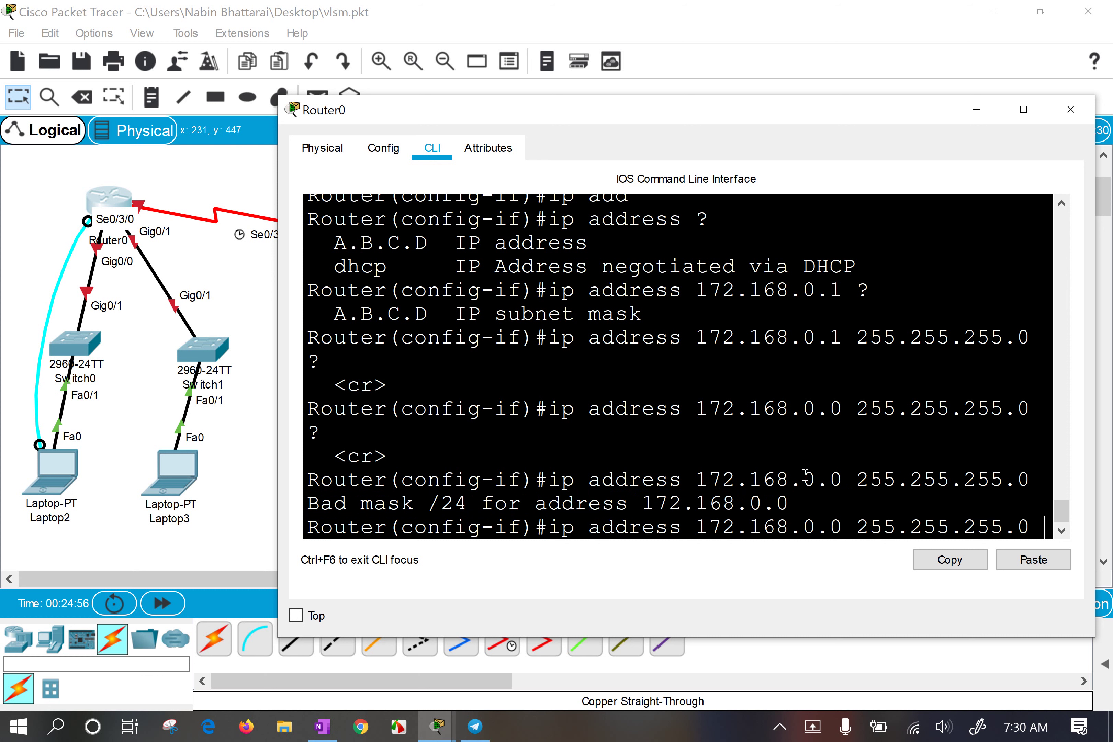
key("Left")
key("Left")
key("Left")
key("Left")
key("Left")
key("Left")
key("Left")
key("Left")
key("Left")
key("Left")
key("Left")
key("Left")
key("BackSpace")
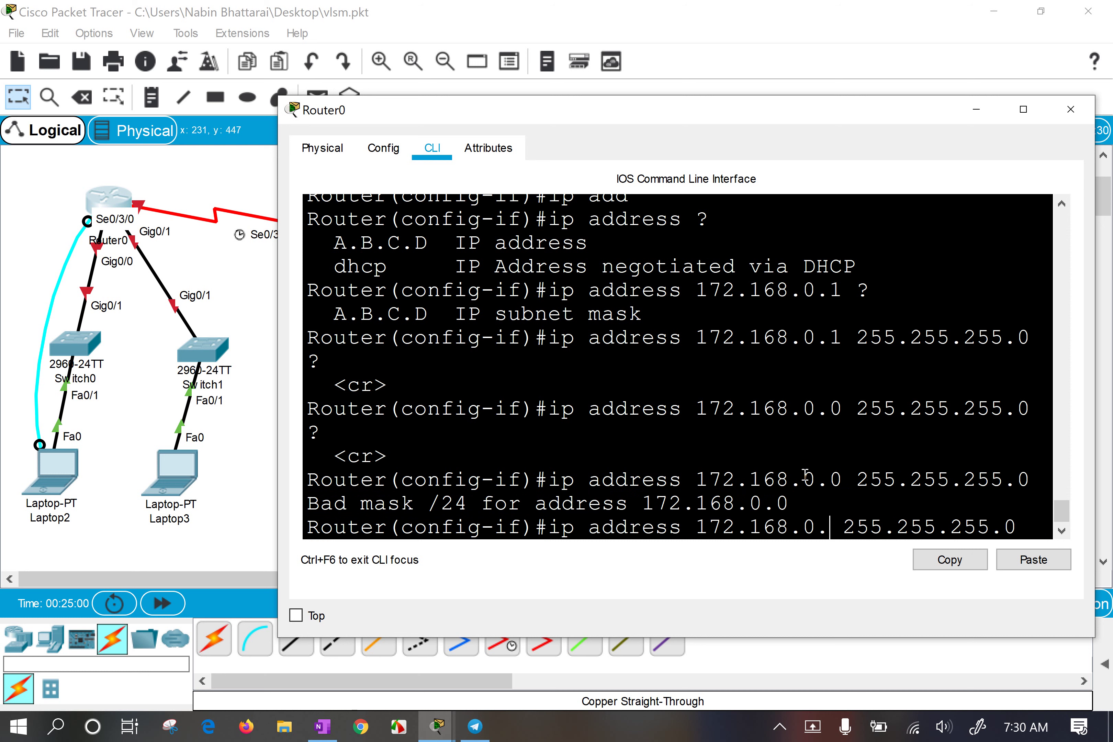
type("255")
key("ctrl+k")
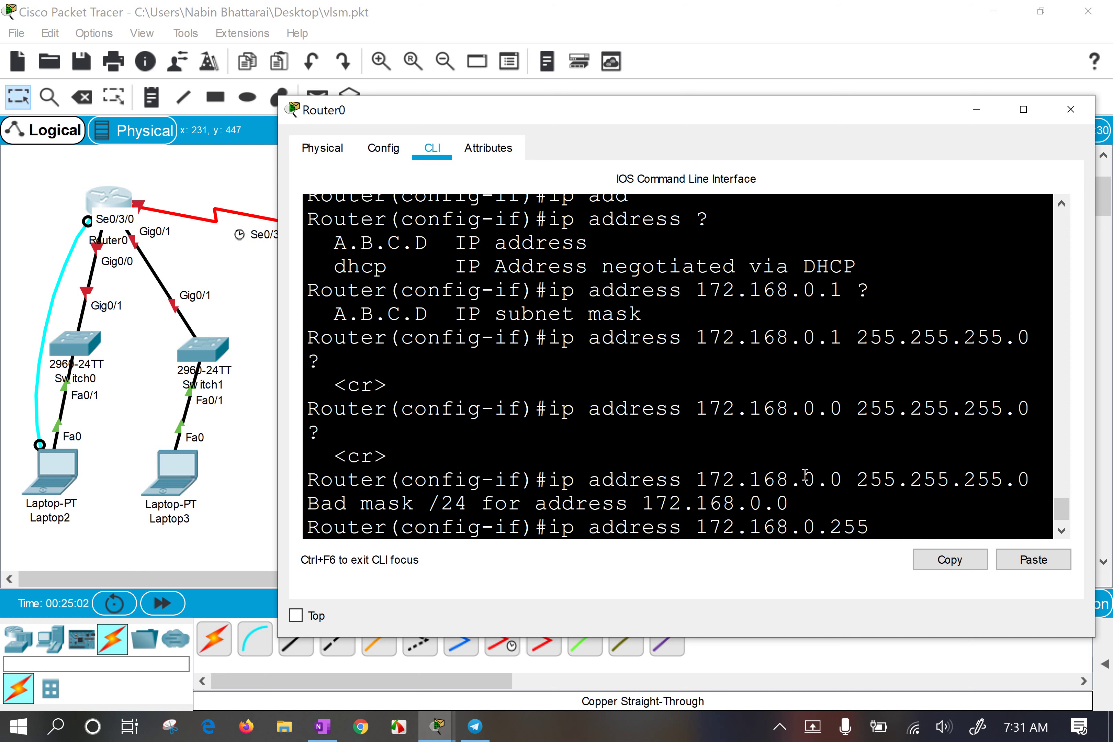
key("End")
key("Return")
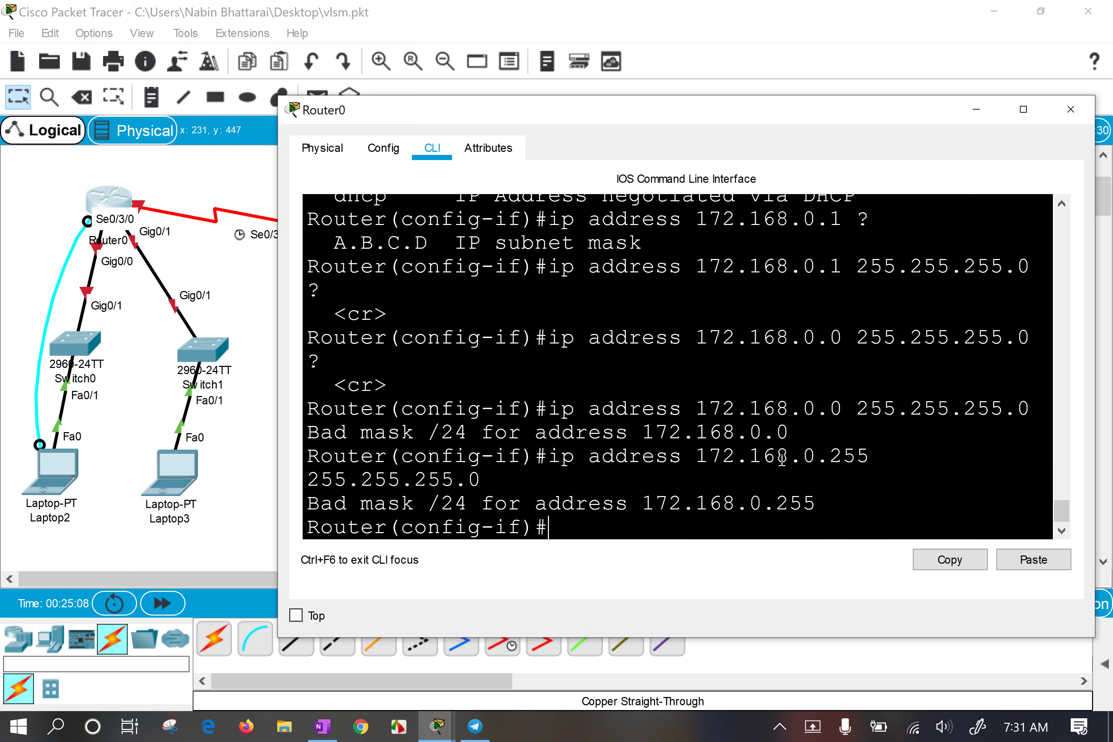
Widen and reposition the Router0 window, and highlight the .0.255 part and the end of the mask in the last command.
left_click_drag(273, 495, 66, 493)
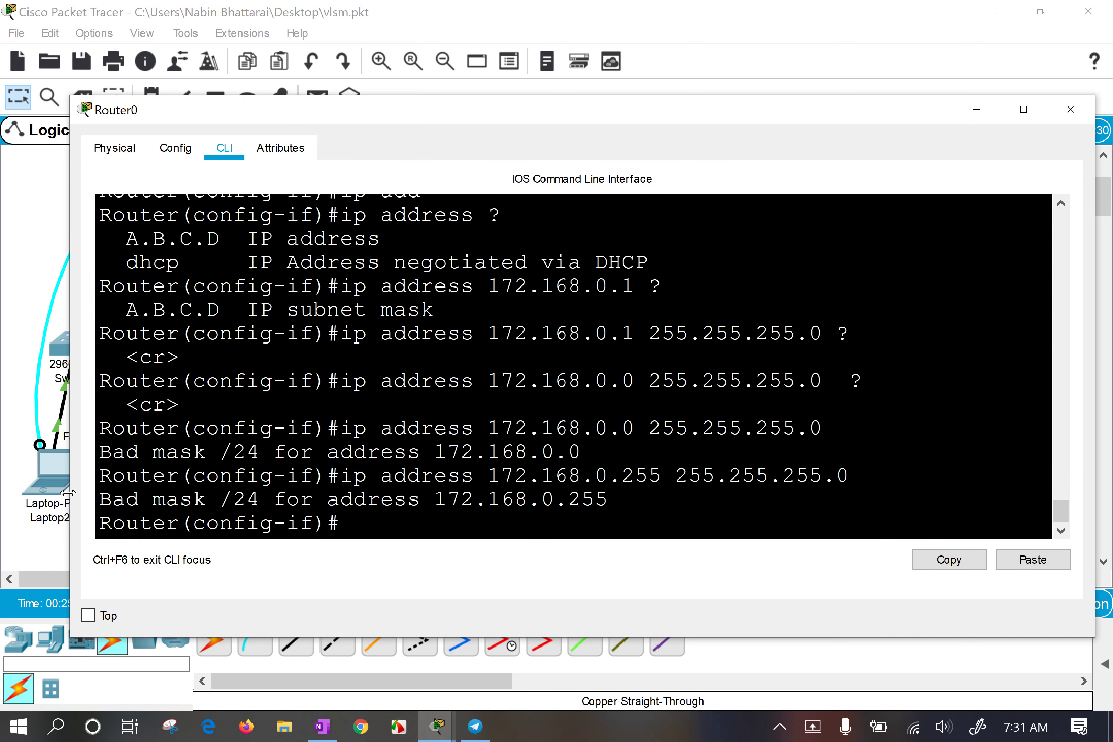
left_click_drag(326, 112, 564, 100)
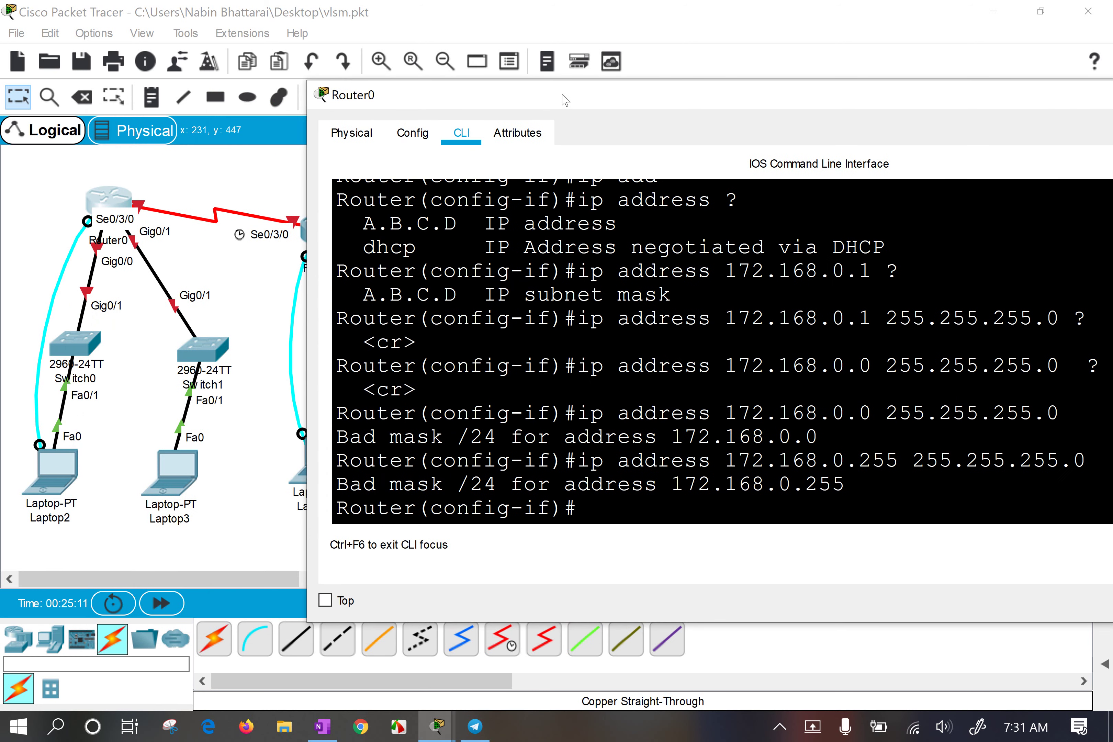
left_click_drag(818, 461, 895, 461)
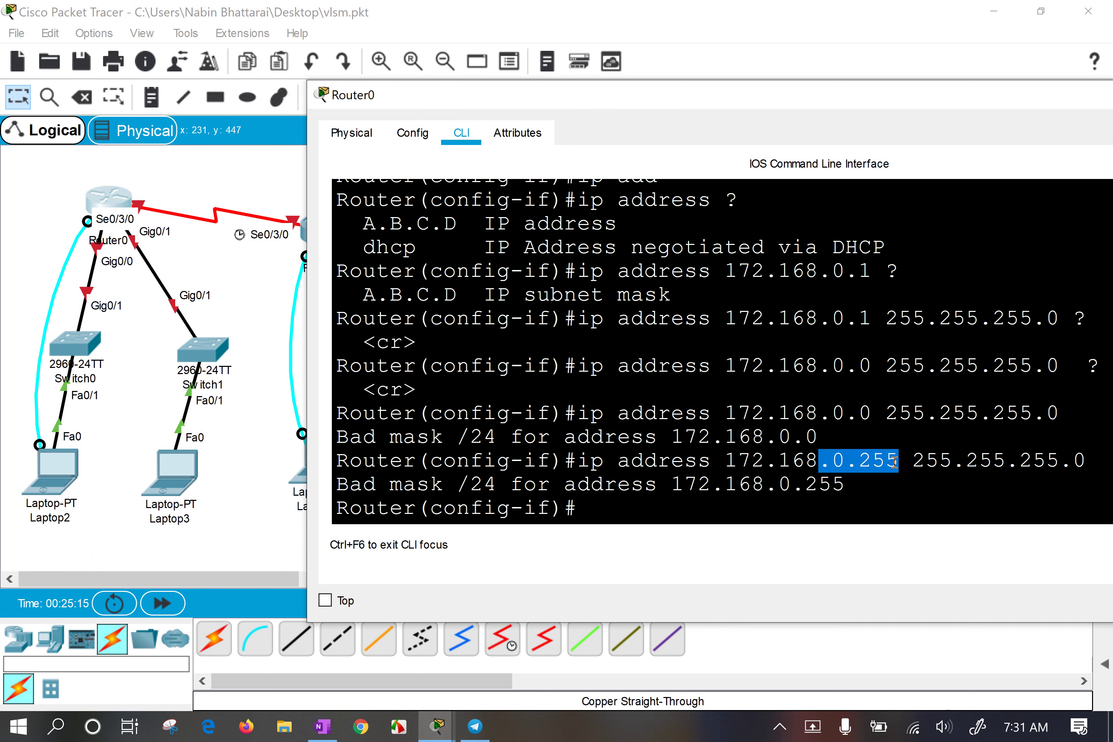
left_click_drag(894, 461, 887, 461)
left_click(1035, 461)
left_click_drag(1036, 459, 1101, 461)
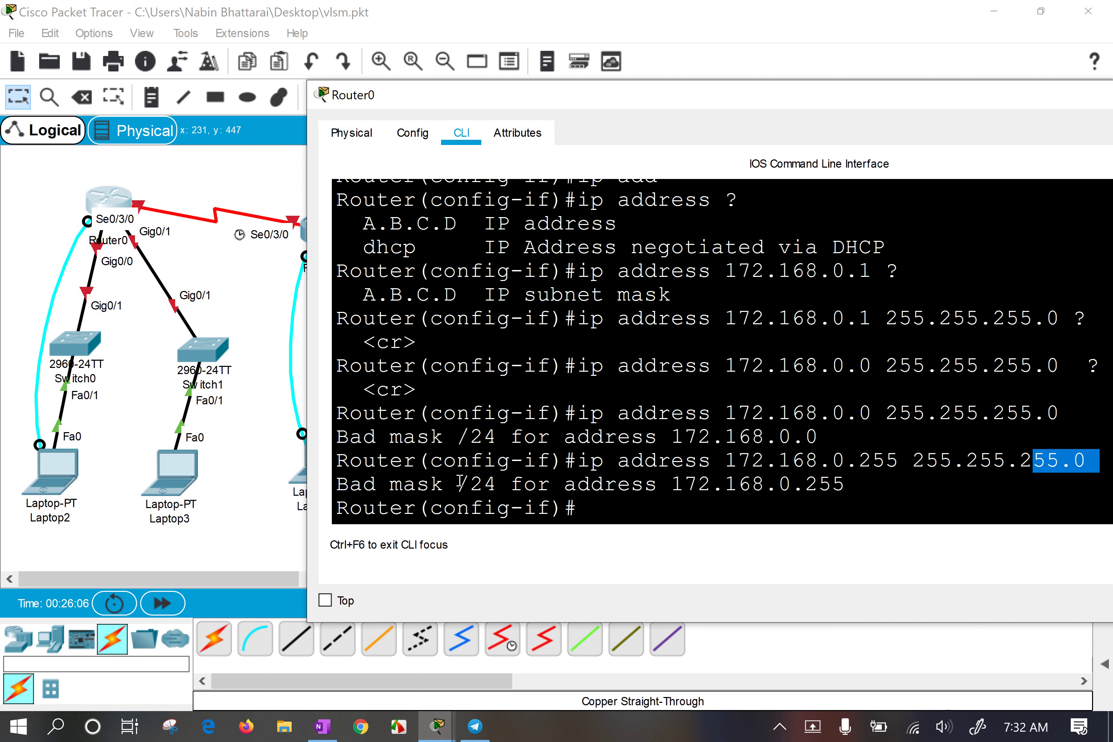
Recall the ip address command, change the address to 172.168.0.1, and run it with mask 255.255.255.0.
left_click(622, 446)
key("Up")
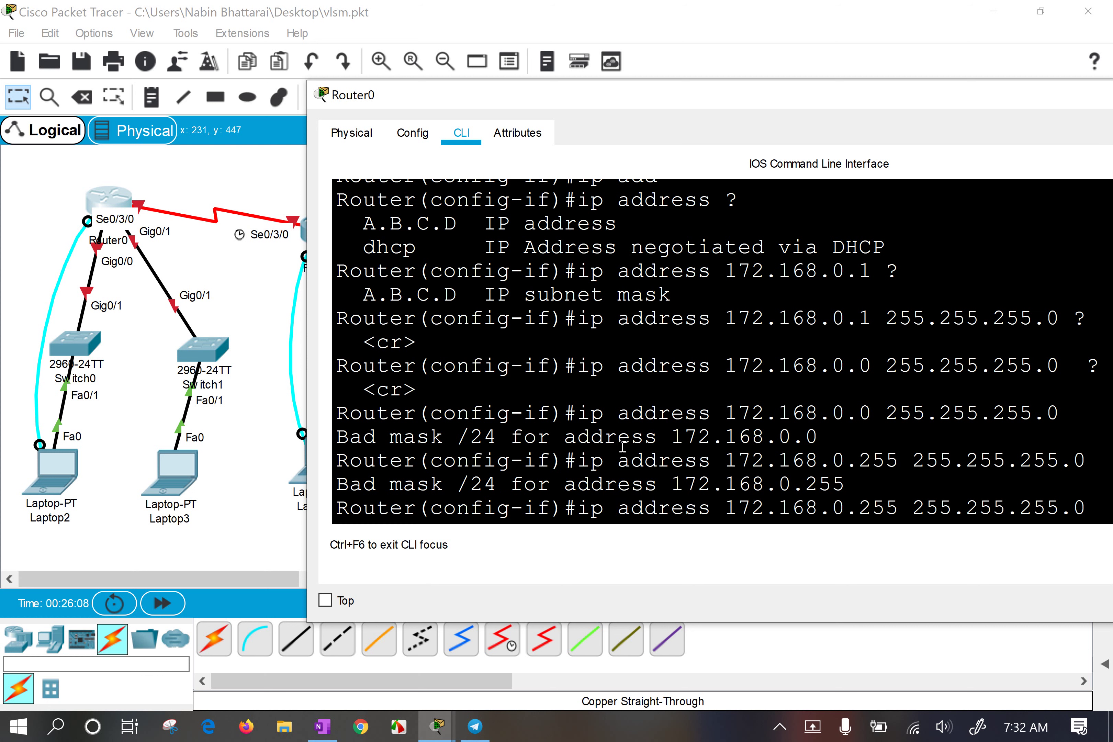
key("Left")
key("Left")
key("Left")
key("Left")
key("Left")
key("Left")
key("Left")
key("Left")
key("Left")
key("Left")
key("Left")
key("Left")
key("Left")
key("Left")
key("Left")
key("BackSpace")
key("BackSpace")
key("BackSpace")
type("1")
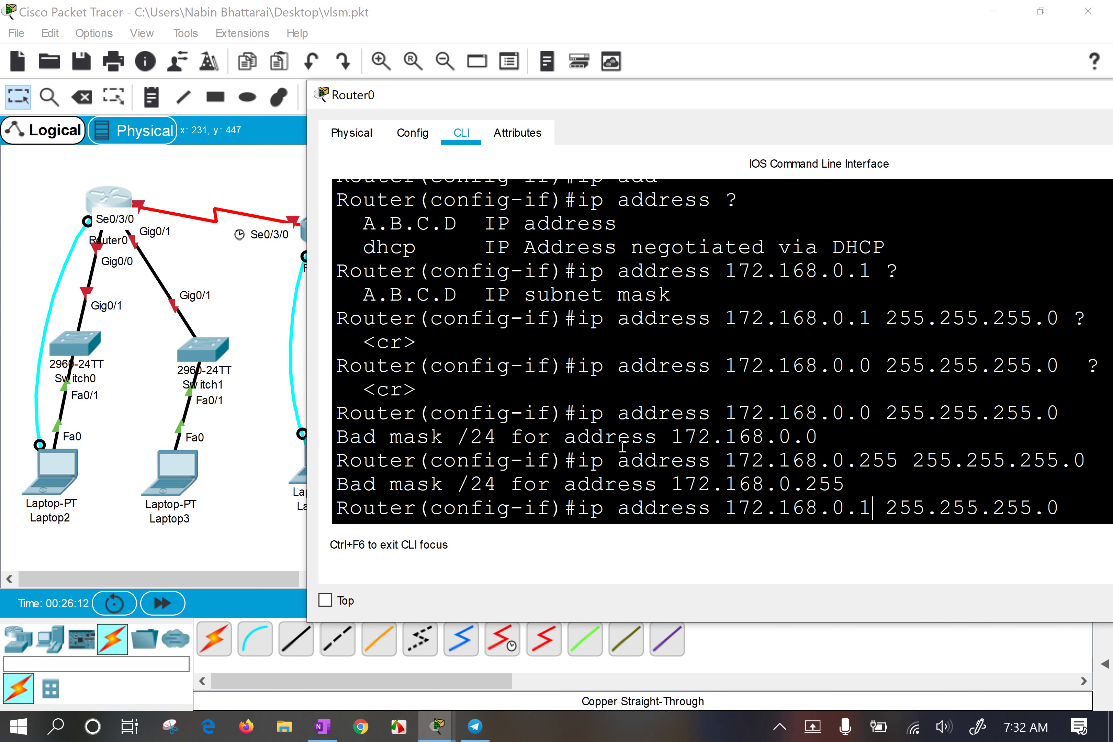
key("Return")
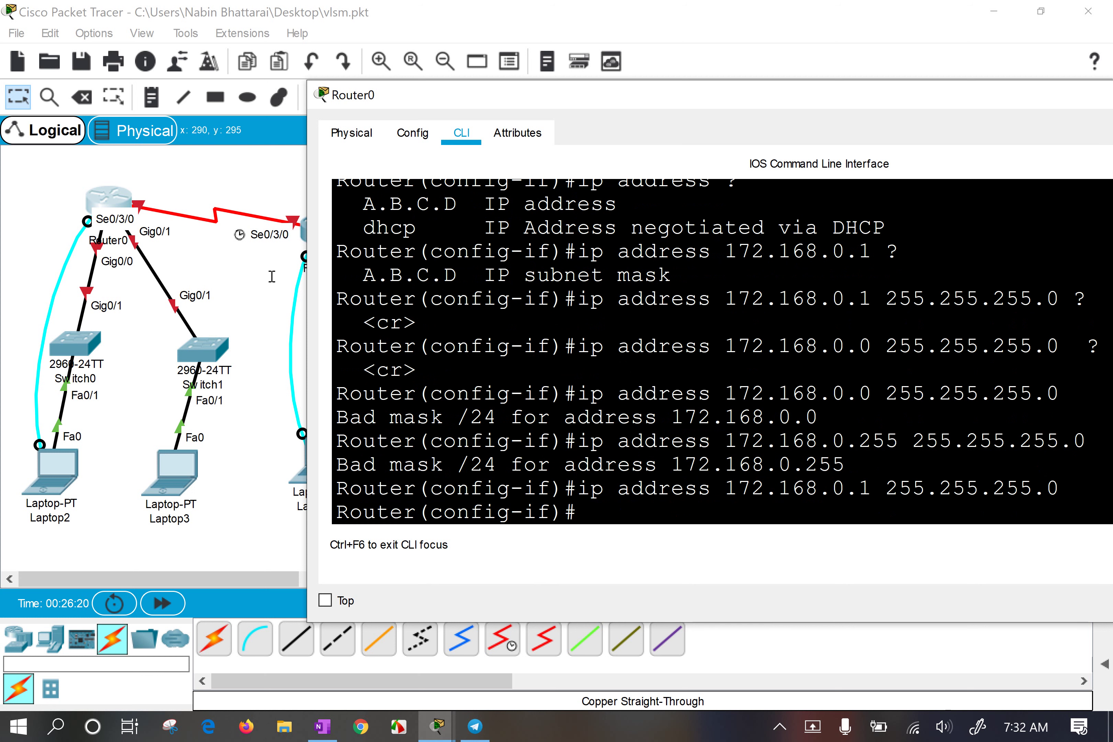
Enable the gigabitEthernet 0/0 interface by running no shutdown.
left_click(499, 379)
type("shu")
key("Tab")
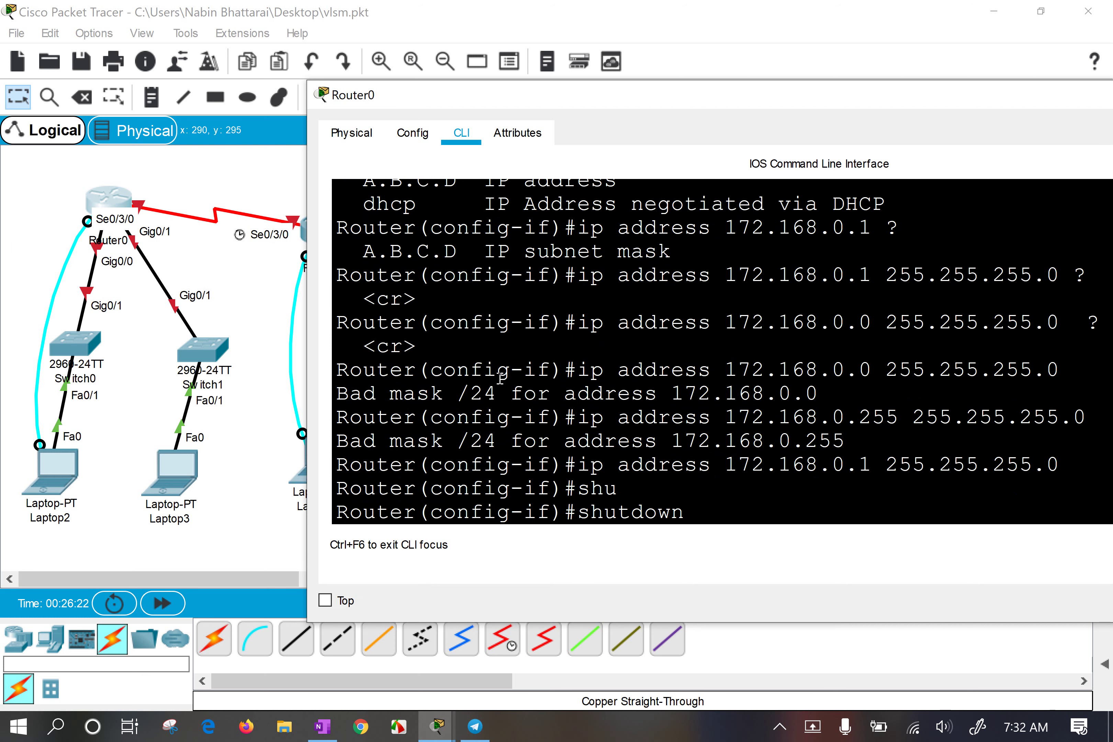
key("ctrl+a")
type("no")
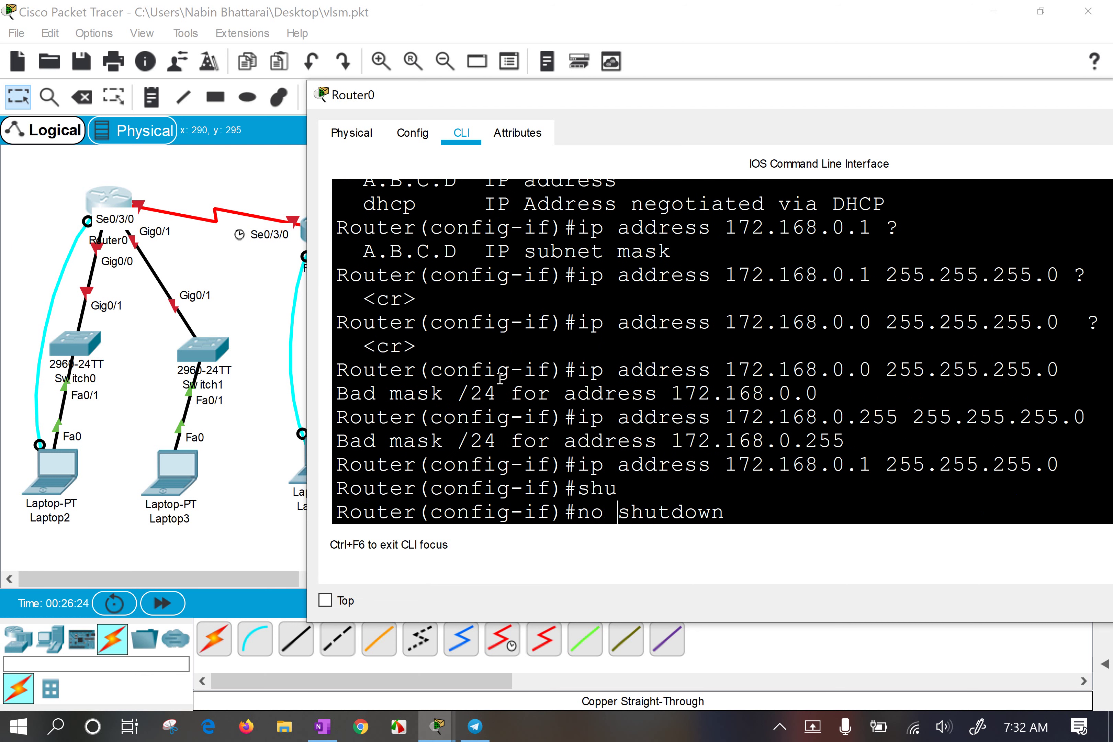
key("Return")
key("Return")
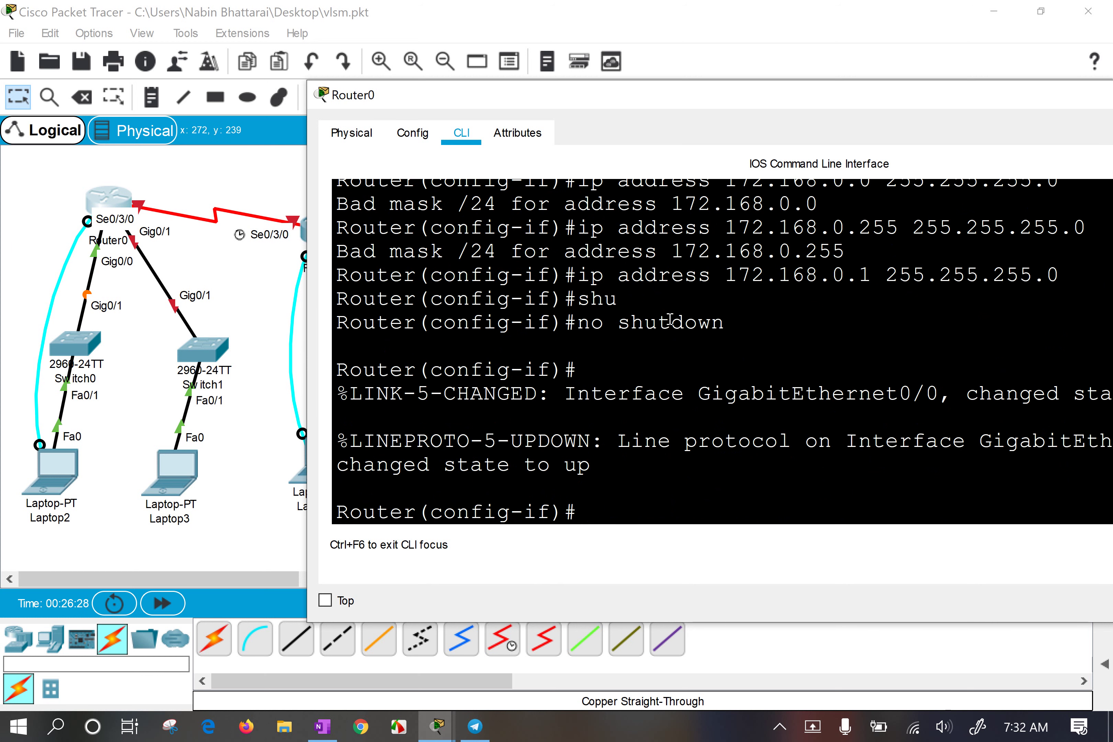
Set the interface description to YO HR LAN MA GAKO CHHA.
left_click(651, 344)
type("des")
key("Tab")
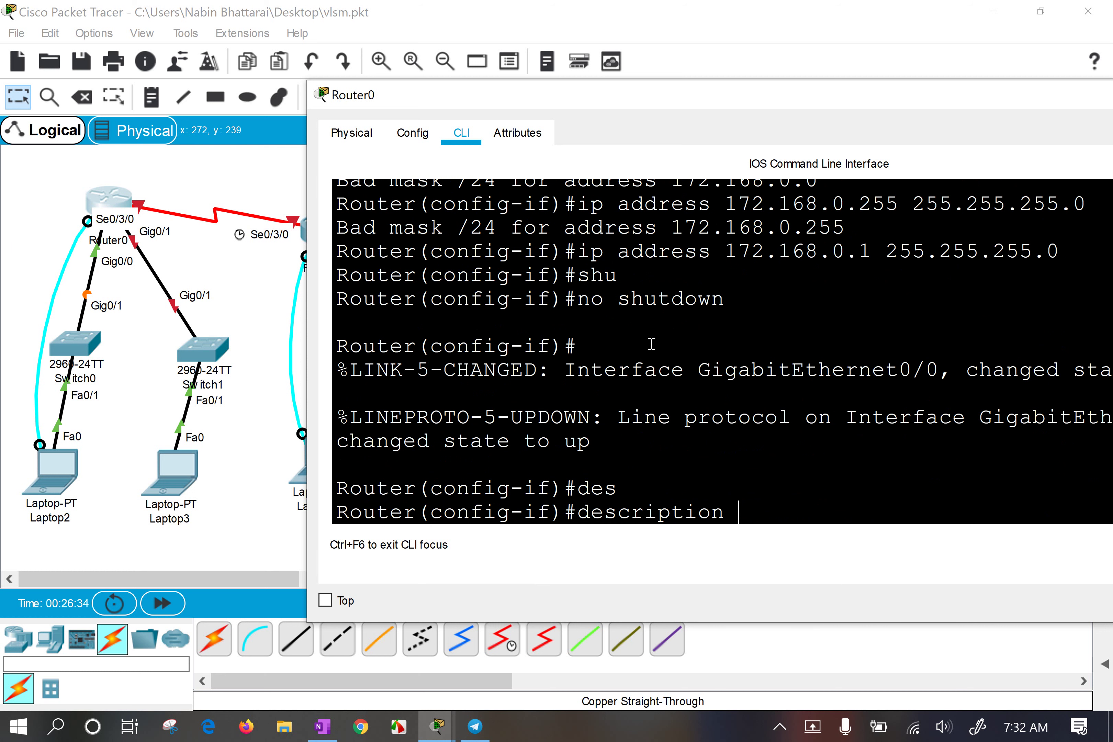
type("AN")
key("BackSpace")
key("BackSpace")
type("LAN")
key("BackSpace")
key("BackSpace")
key("BackSpace")
type("HR LAN MA GAK")
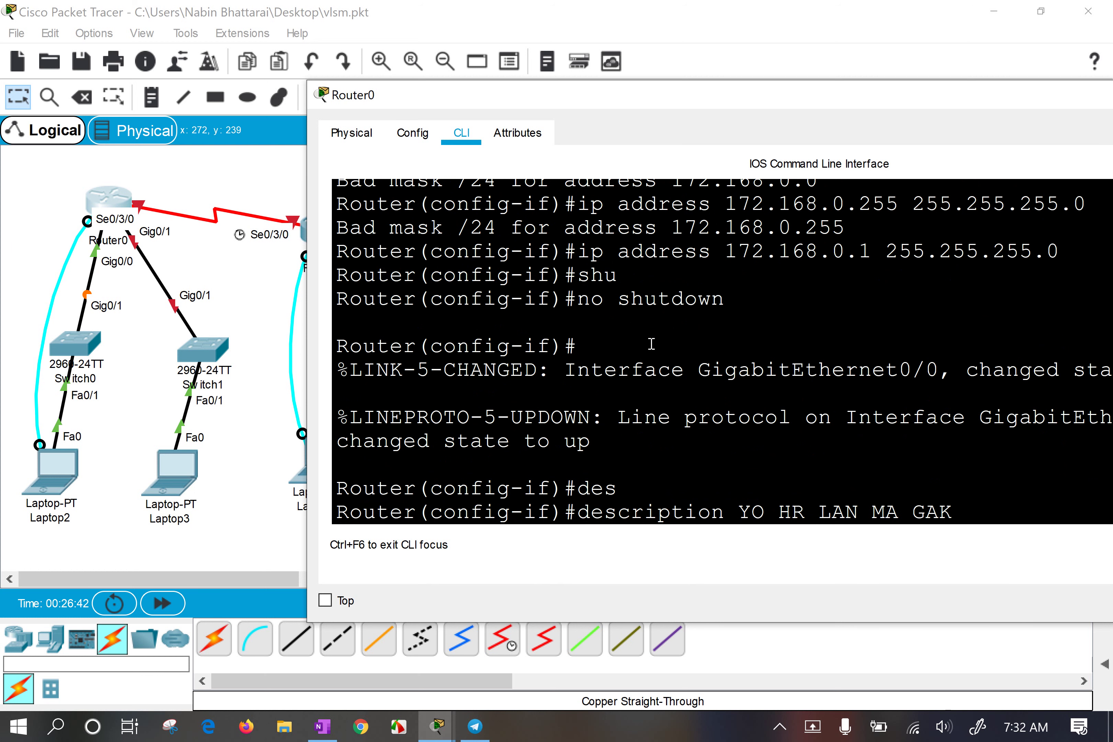
type("O CHHA")
key("Return")
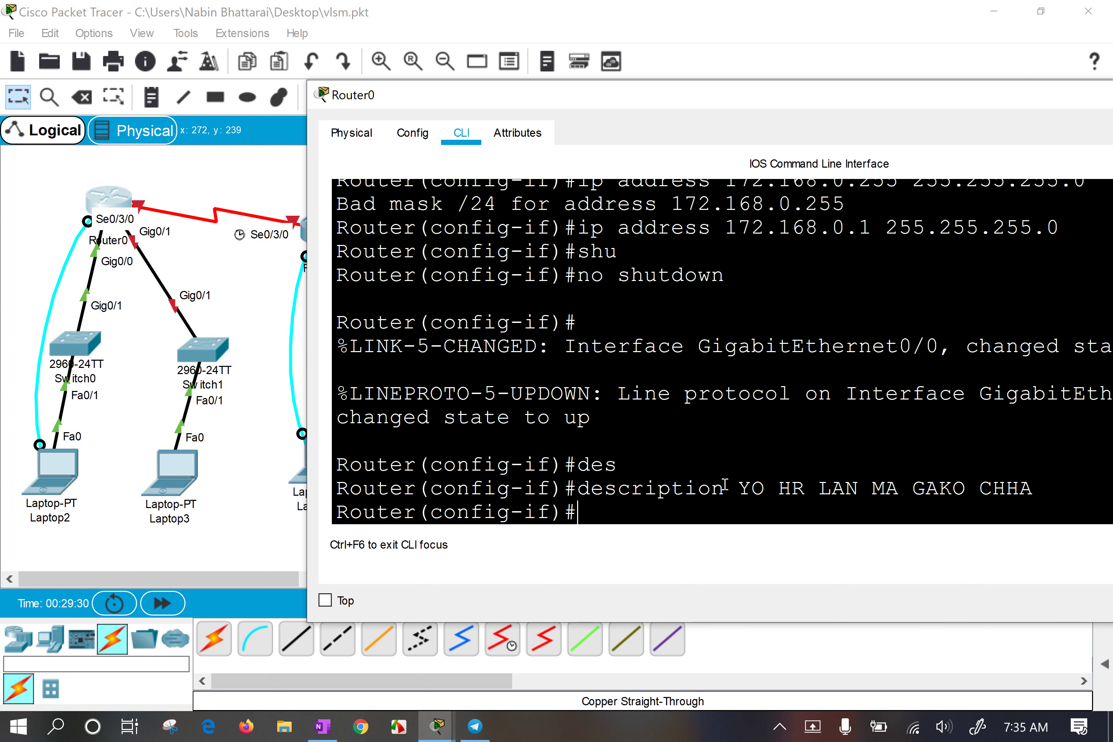
Run EXIT to leave interface configuration and return to Router0's global configuration mode.
key("Return")
type("EXIT")
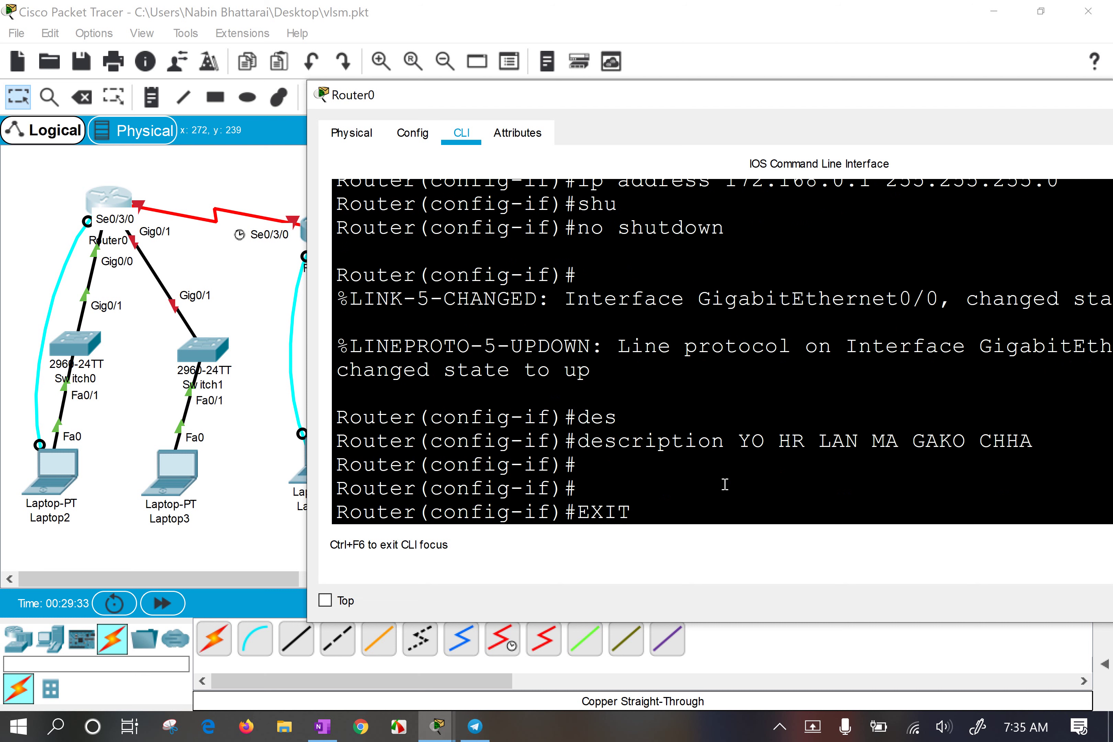
key("Return")
key("Return")
Run do sh hist to list the command history and copy the lines from interface gigabitEthernet 0/0 through EXIT.
type("do sh hist")
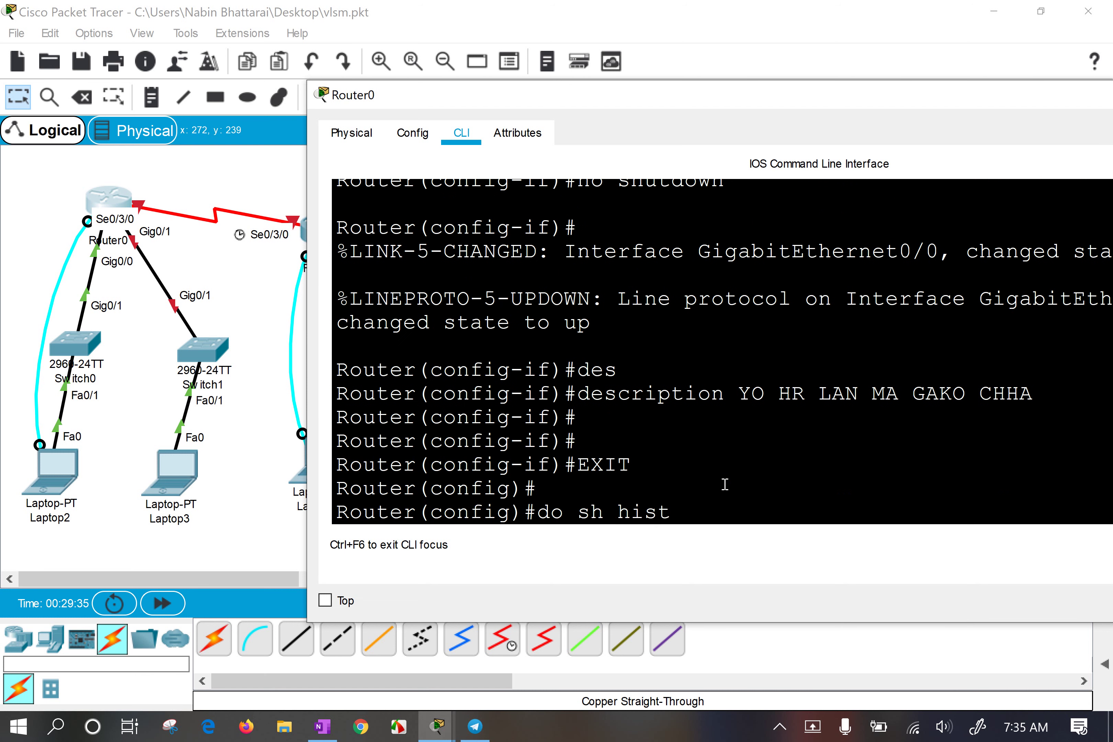
key("Return")
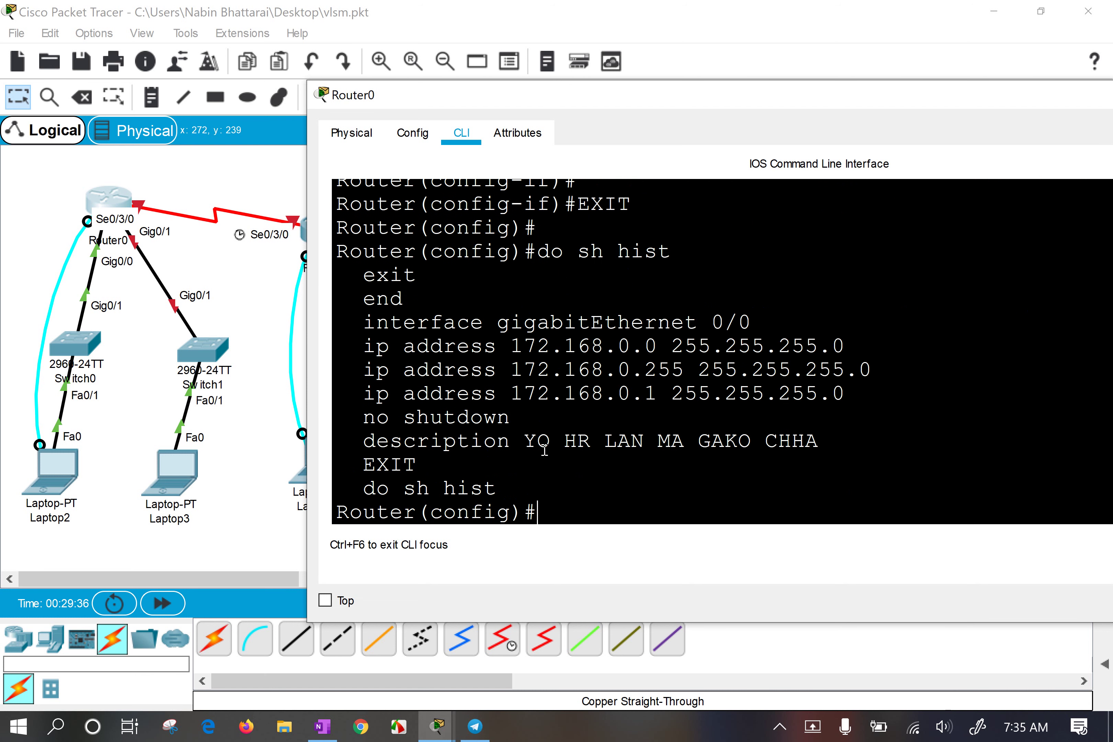
left_click_drag(363, 322, 860, 469)
right_click(752, 375)
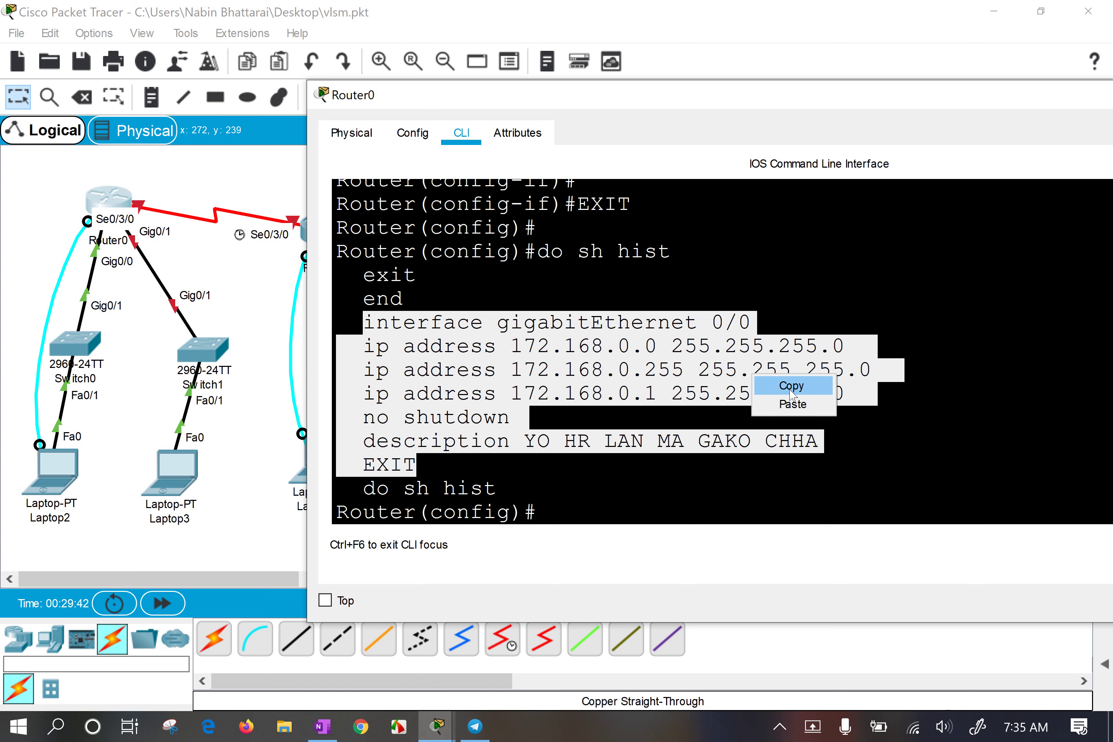
left_click(791, 391)
Open Notepad through the Run dialog and paste the copied router commands into the blank document.
key("super+r")
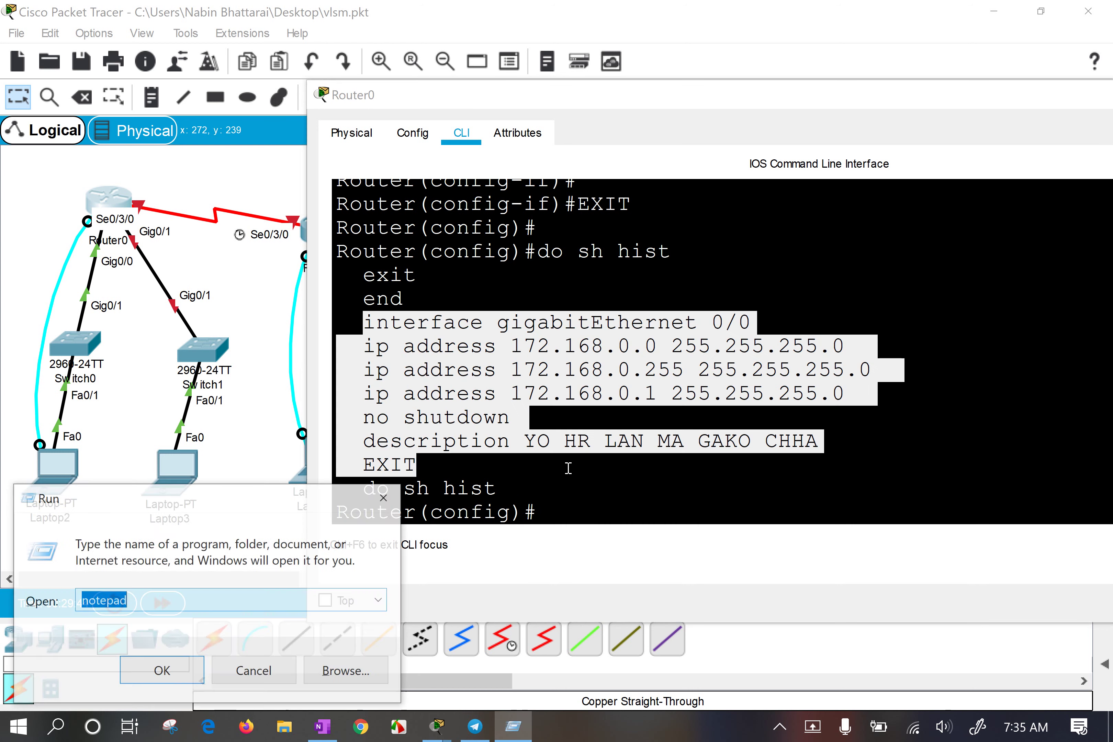
key("Return")
key("ctrl+v")
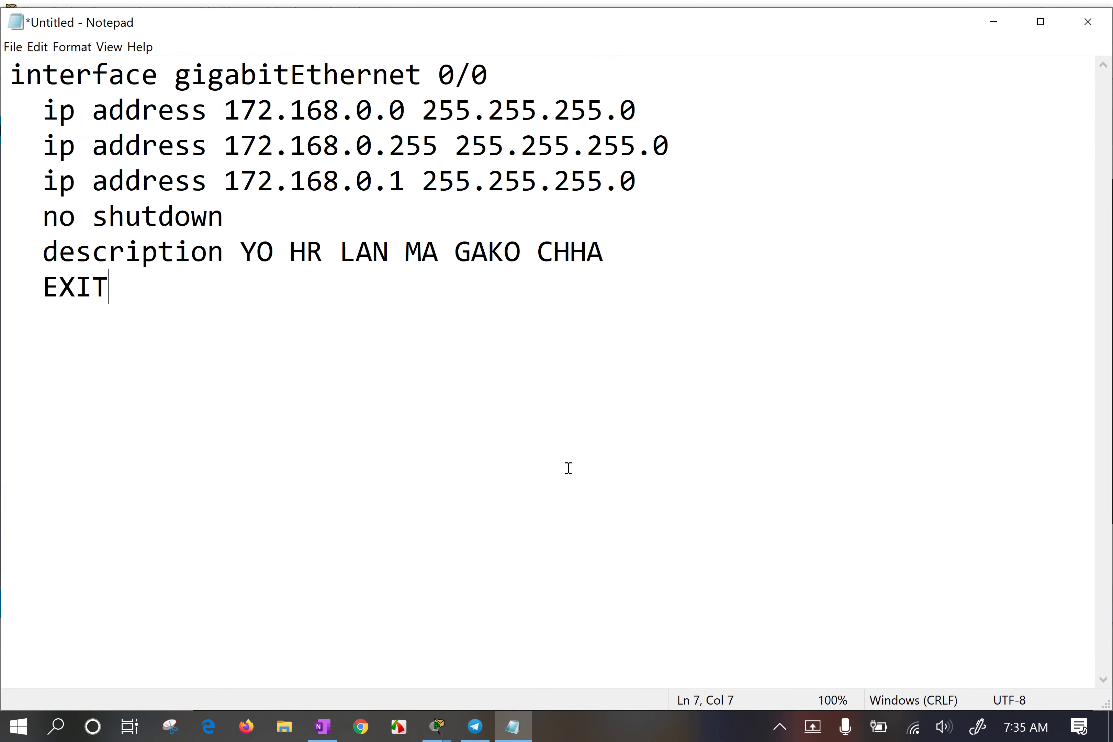
Insert the lines enable and conf t above the interface gigabitEthernet 0/0 line in the Notepad script.
left_click(9, 74)
key("Return")
key("Up")
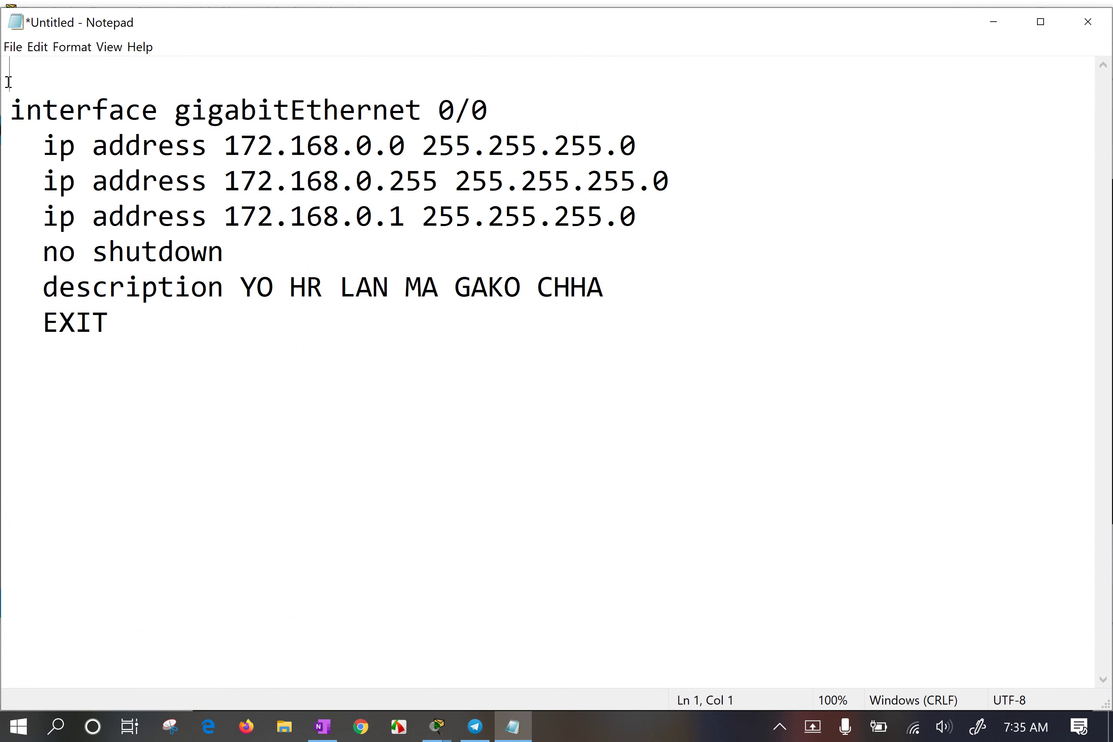
type("g")
key("BackSpace")
type("eable")
key("BackSpace")
key("BackSpace")
key("BackSpace")
key("Left")
type("n")
key("Right")
key("BackSpace")
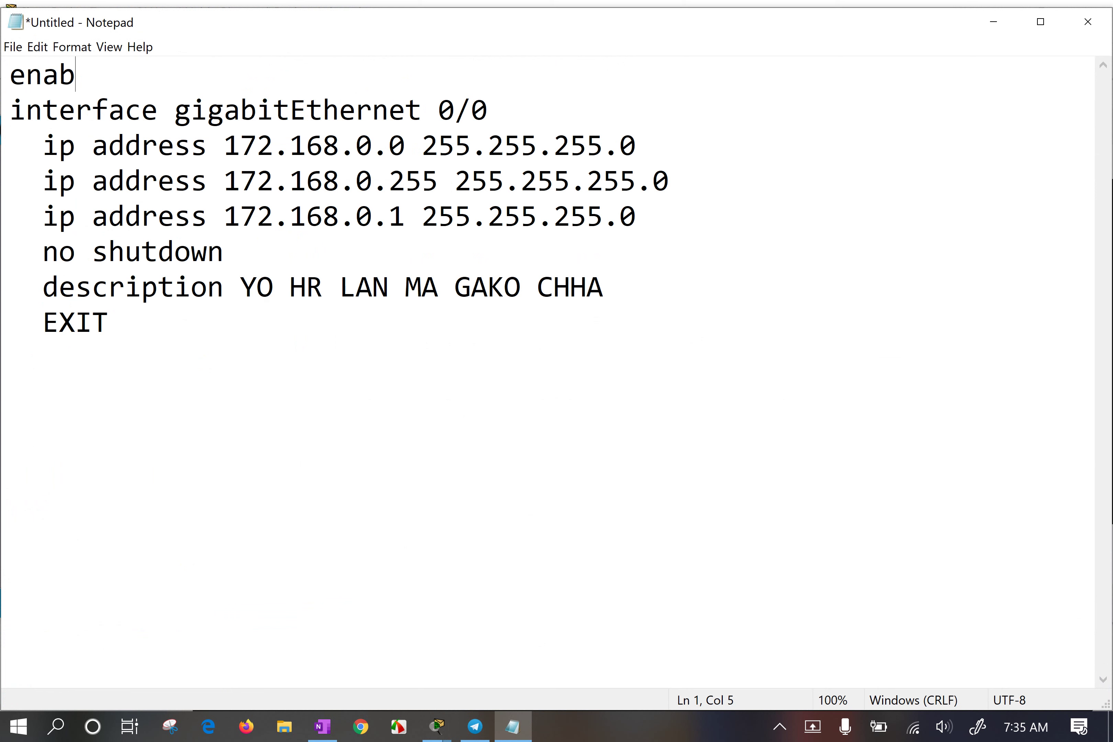
type("le")
key("Return")
type("conf")
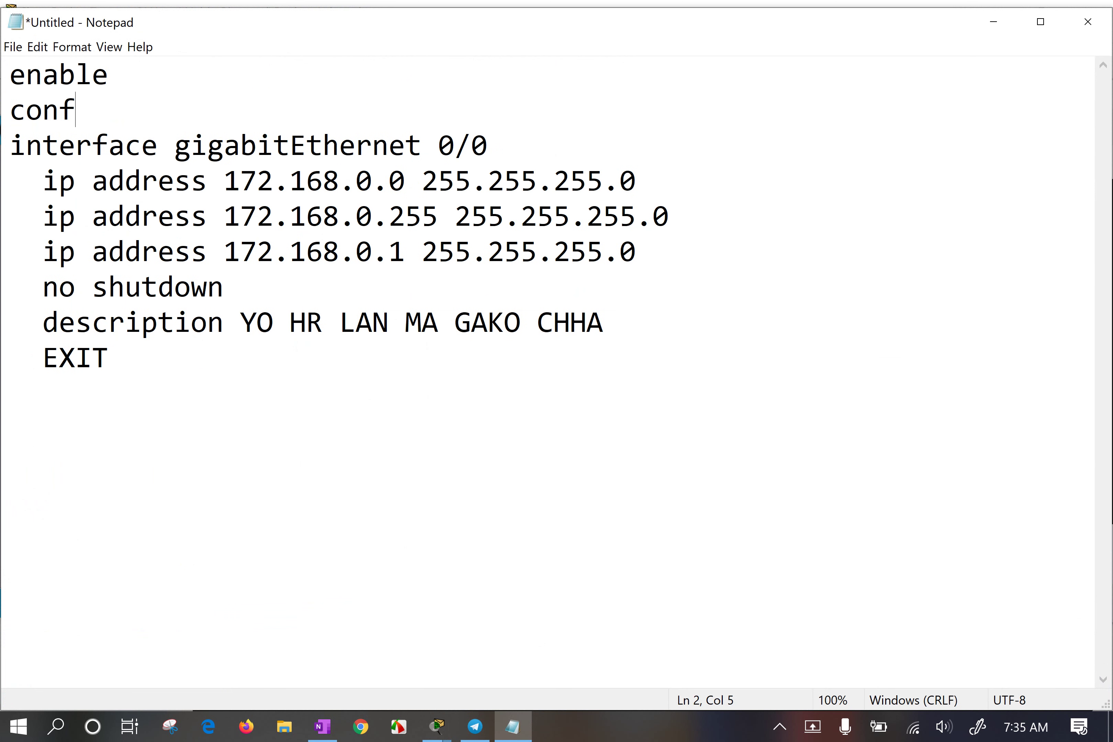
type(" t")
Delete the two wrong ip address lines, 172.168.0.0 and 172.168.0.255, from the gigabitEthernet 0/0 block.
left_click_drag(677, 231, 5, 184)
key("BackSpace")
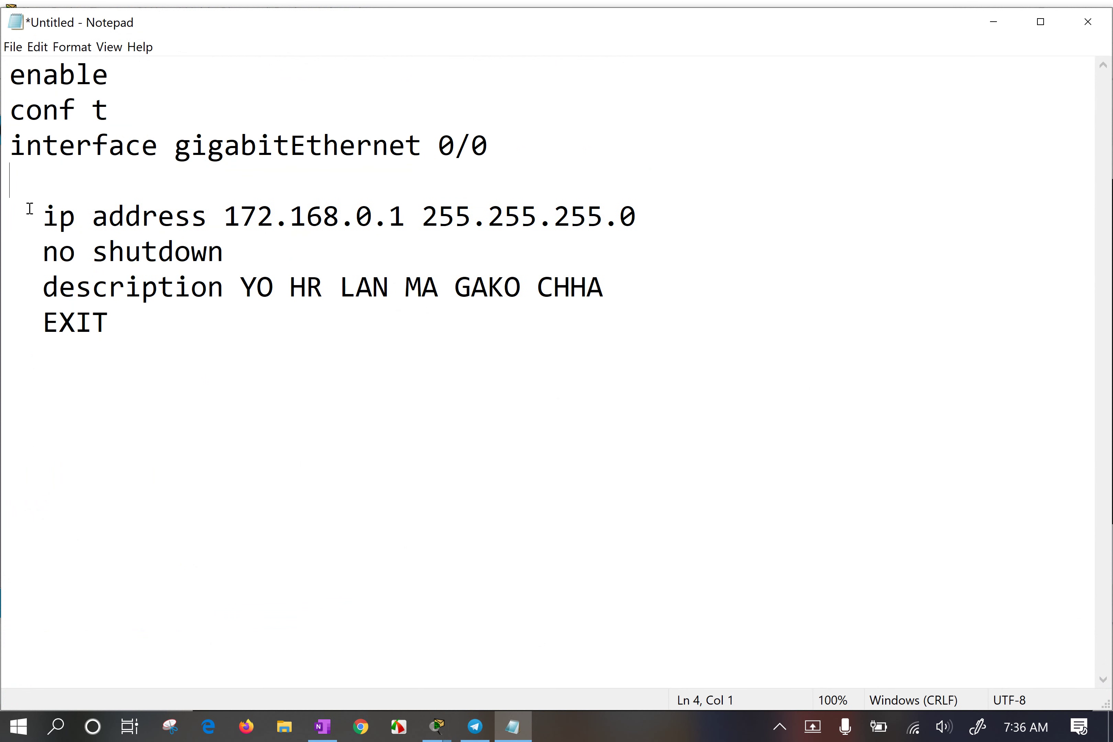
key("Delete")
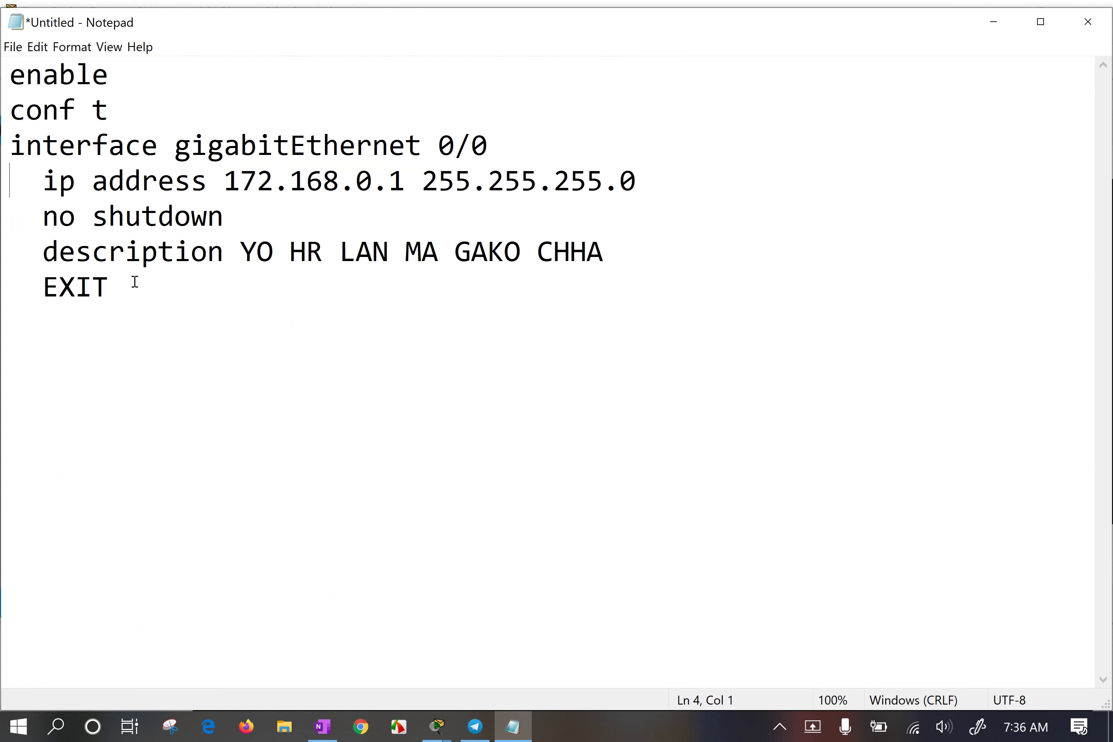
Try replacing the interface description text with xyz, and undo the replacement.
left_click_drag(241, 249, 613, 247)
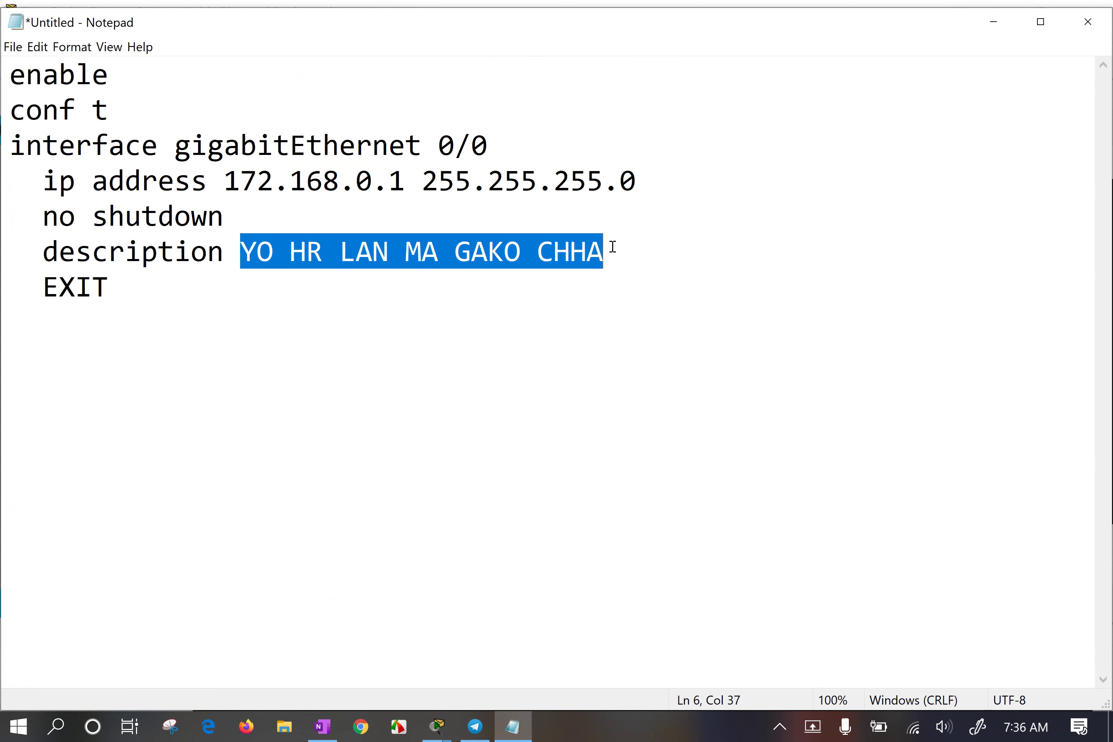
type("xyz")
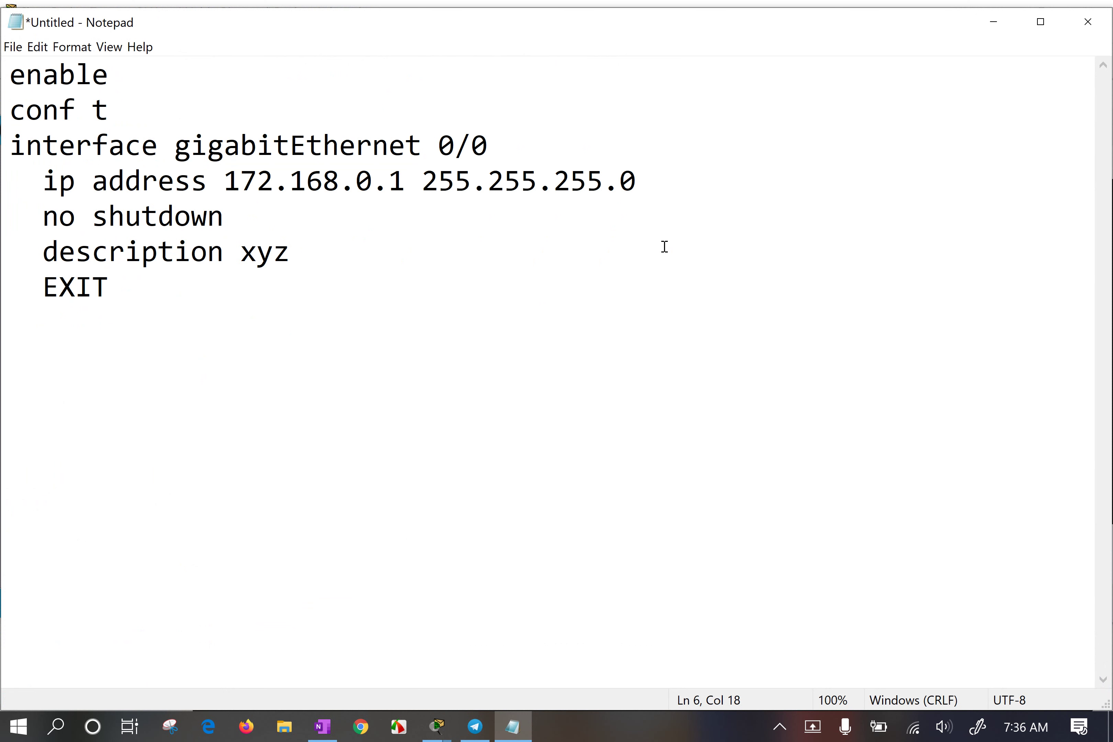
key("ctrl+z")
Add a new line after EXIT and move the Notepad window aside to uncover part of the topology.
left_click(139, 286)
key("Return")
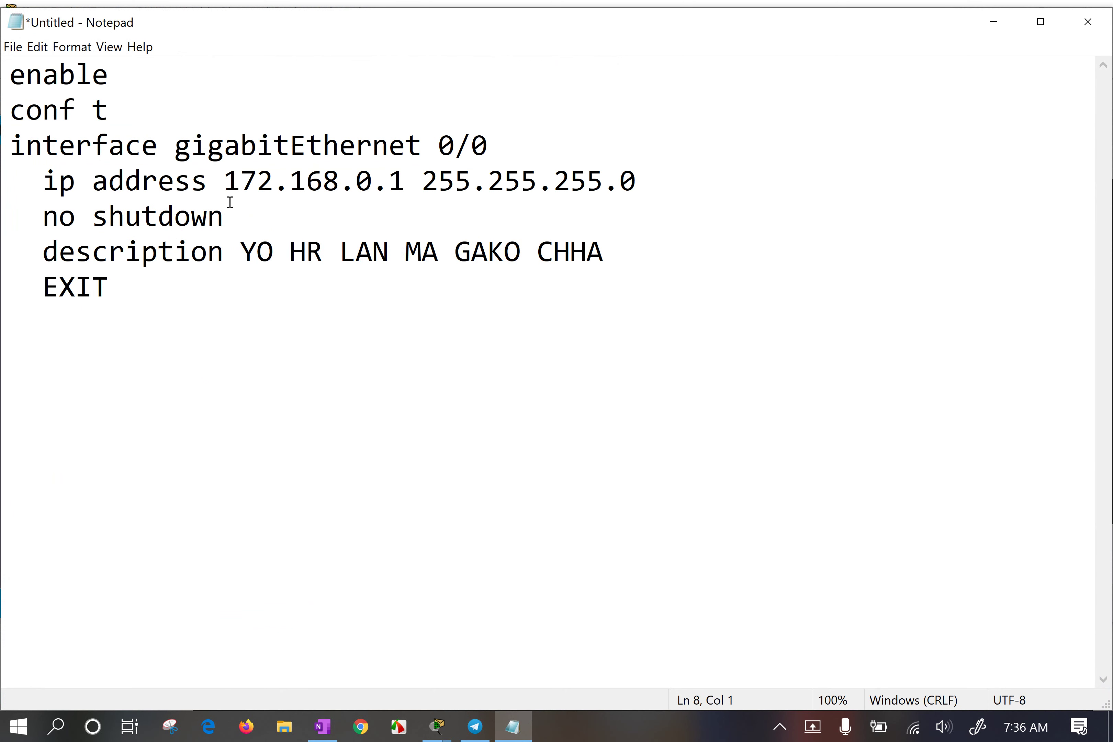
left_click_drag(359, 31, 502, 37)
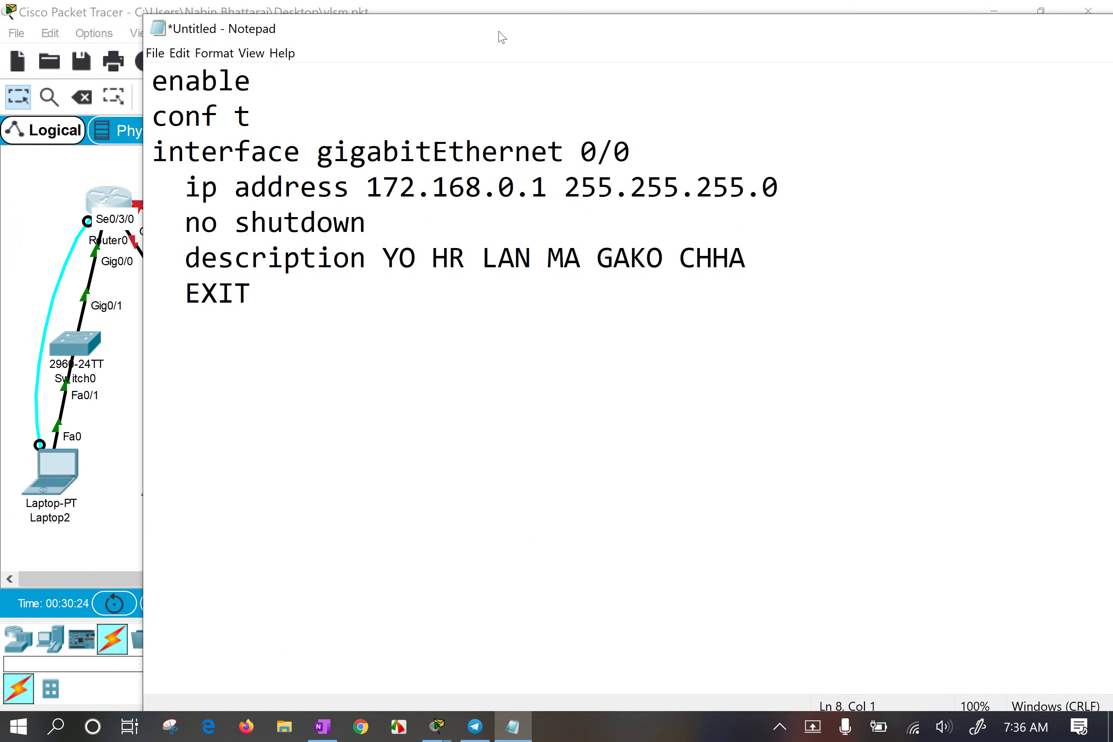
Try changing the existing block's interface number to 0/1, and undo the edit.
left_click_drag(636, 164, 615, 159)
type("1")
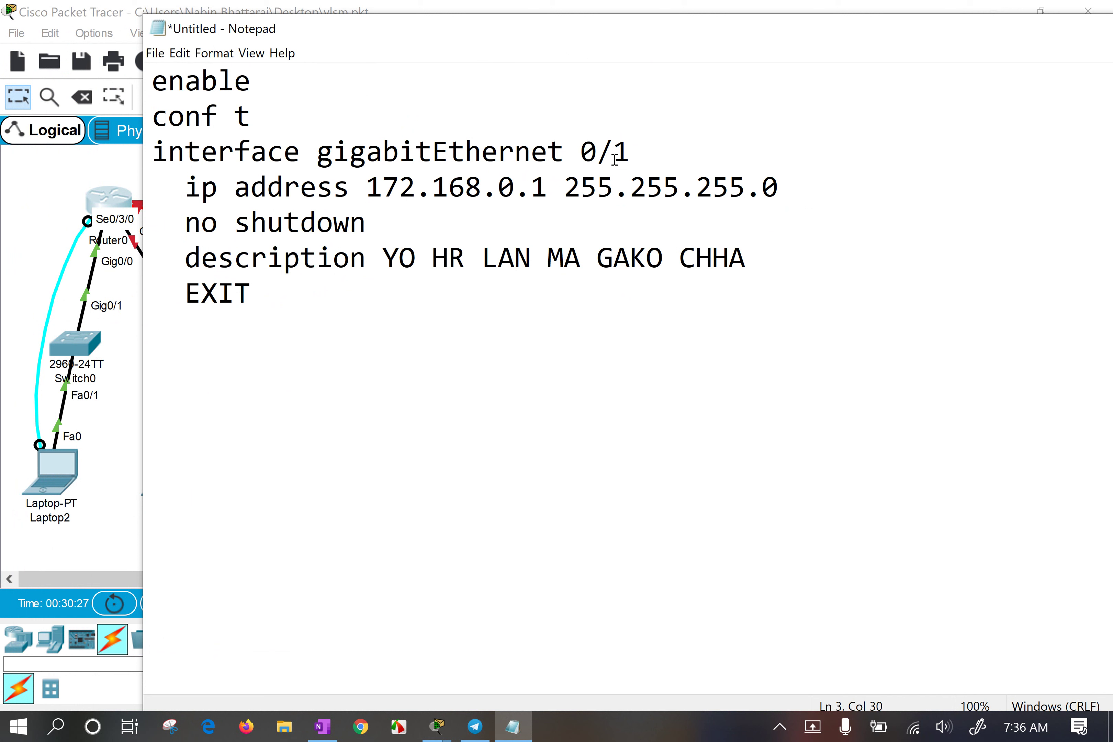
key("ctrl+z")
Duplicate the gigabitEthernet 0/0 block below the original and set the copy's interface to gigabitEthernet 0/1.
left_click_drag(270, 301, 140, 144)
key("ctrl+c")
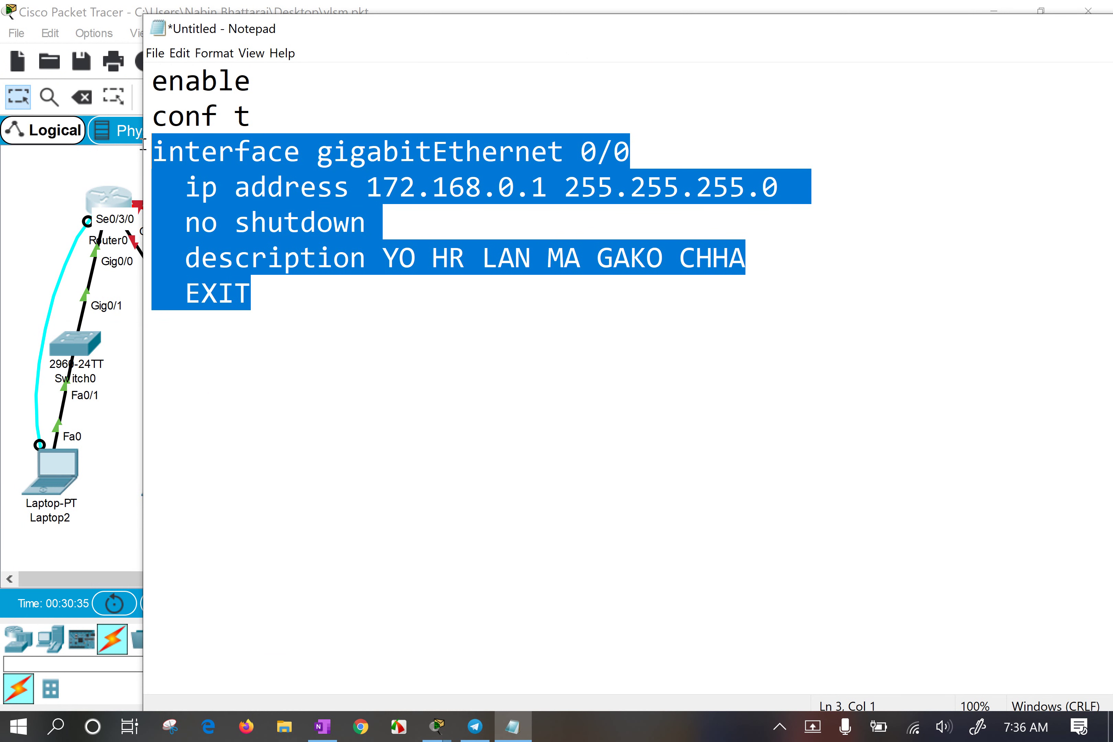
left_click(307, 366)
key("Return")
key("ctrl+v")
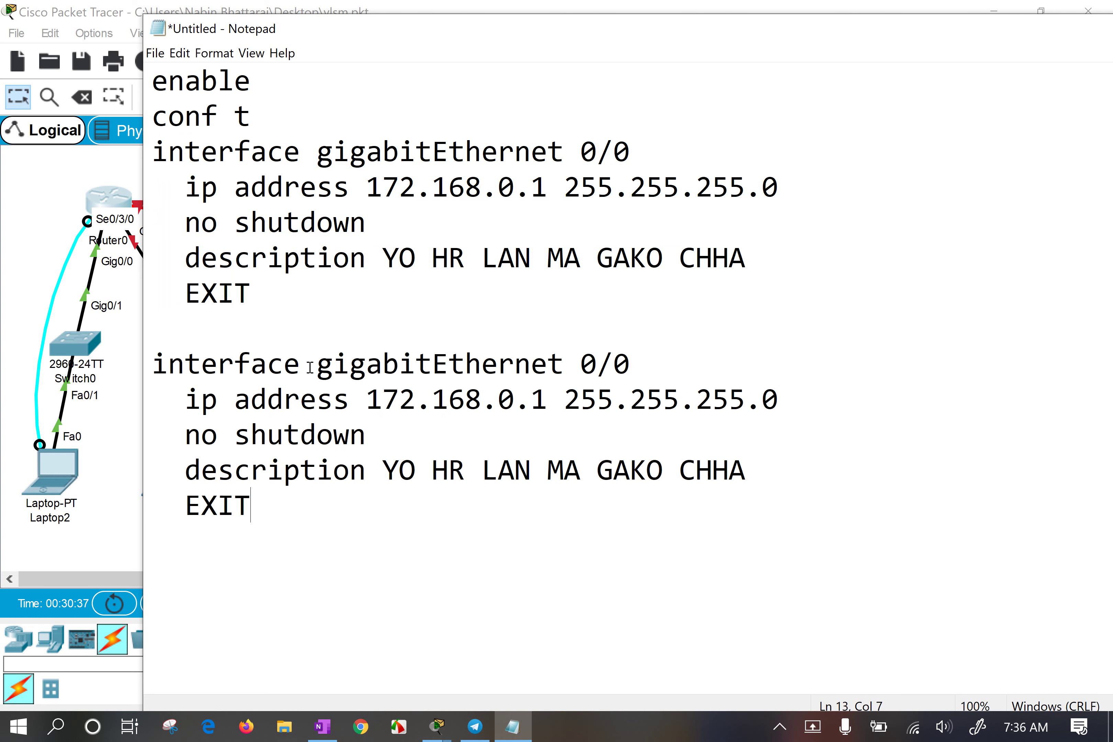
left_click(649, 357)
key("BackSpace")
type("1")
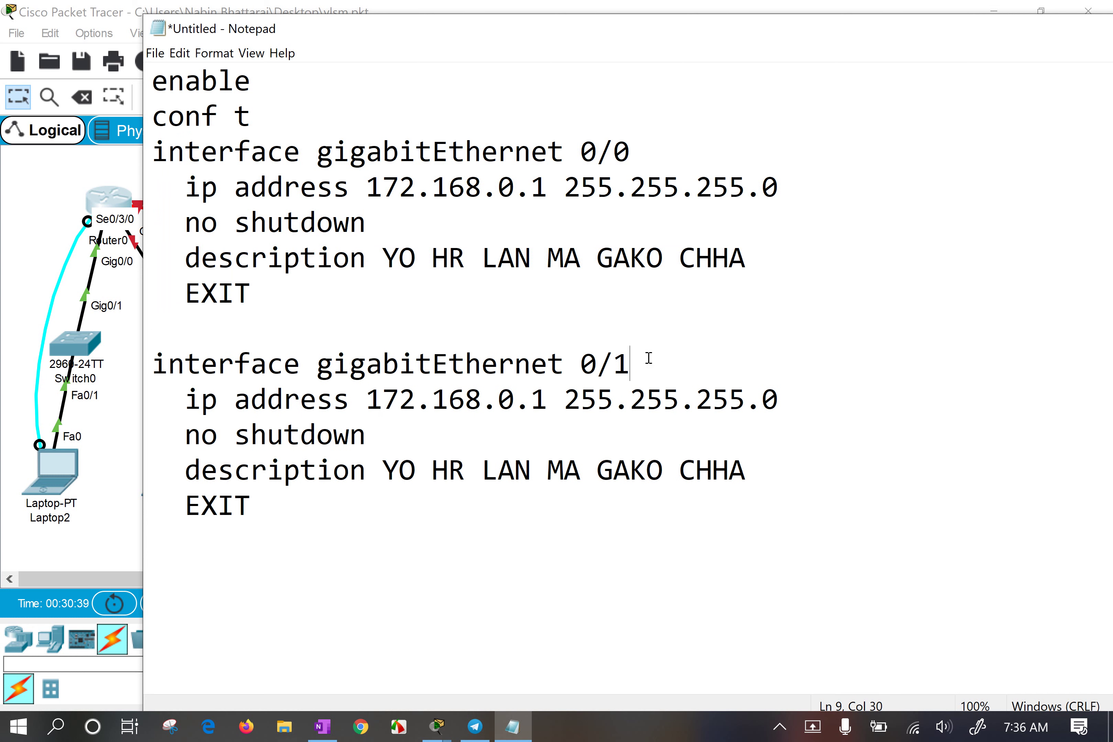
Check the Sales subnet in the OneNote plan and set the gigabitEthernet 0/1 IP address to 172.168.1.1 in Notepad.
left_click(545, 401)
left_click(318, 726)
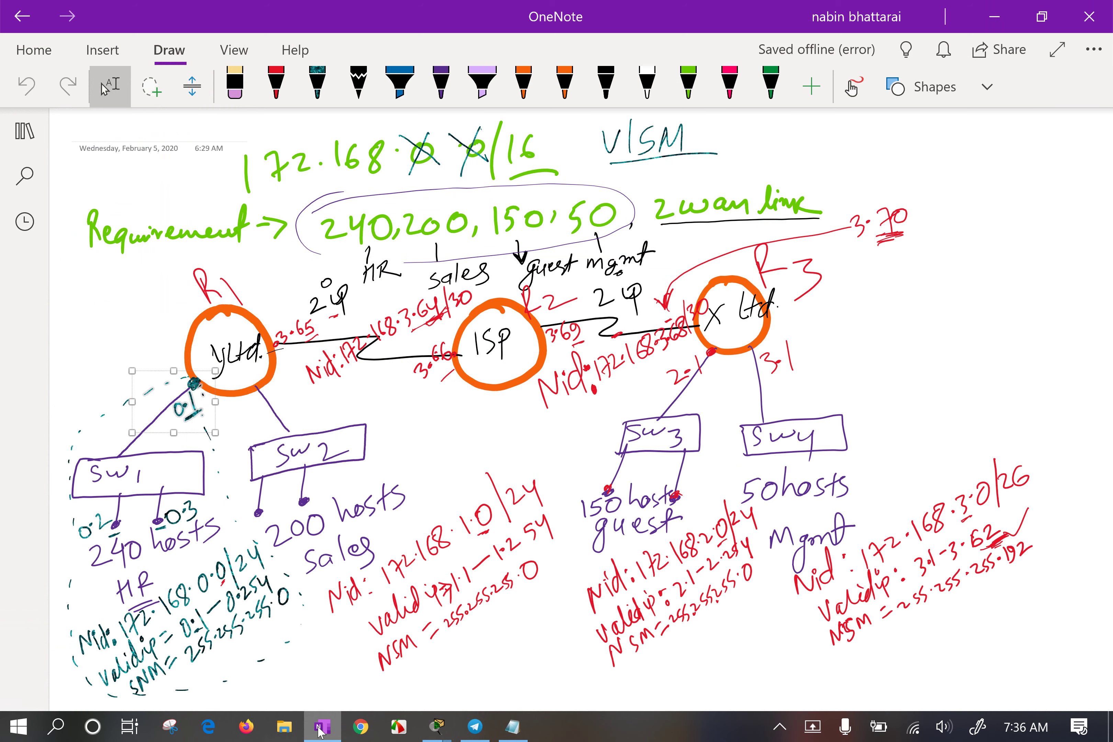
key("alt+Tab")
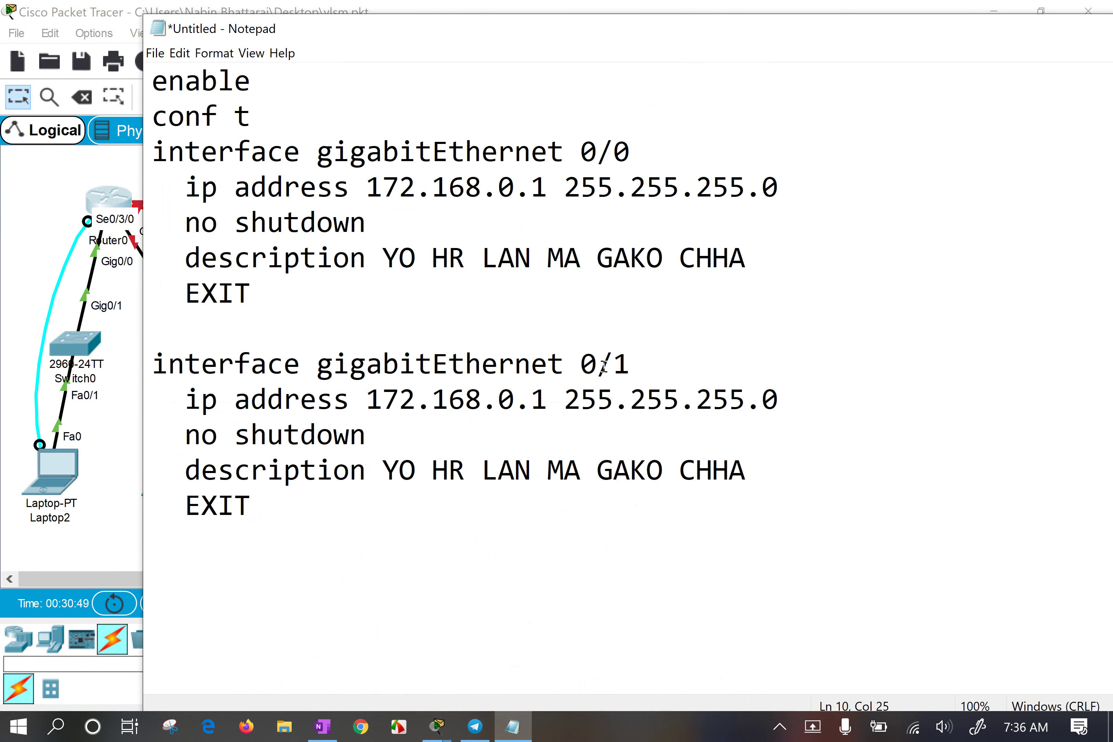
left_click(515, 407)
key("BackSpace")
type("1")
Replace HR with SALES in the gigabitEthernet 0/1 description.
left_click(481, 470)
double_click(465, 470)
type("s")
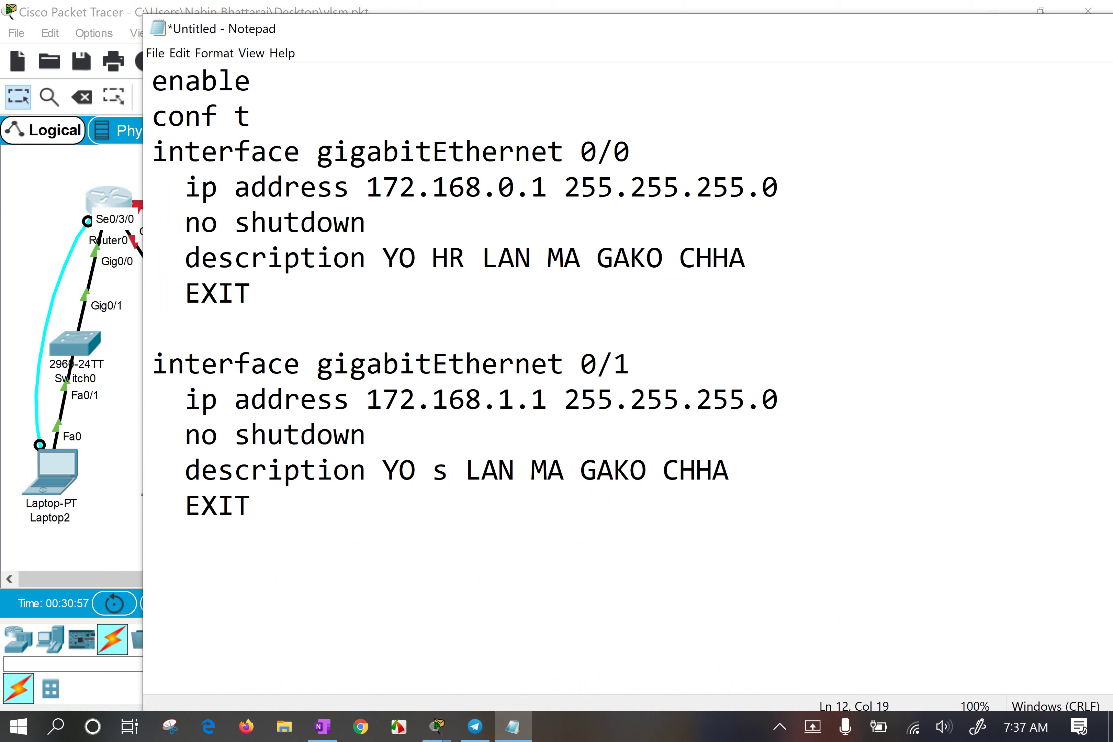
key("BackSpace")
type("SALES")
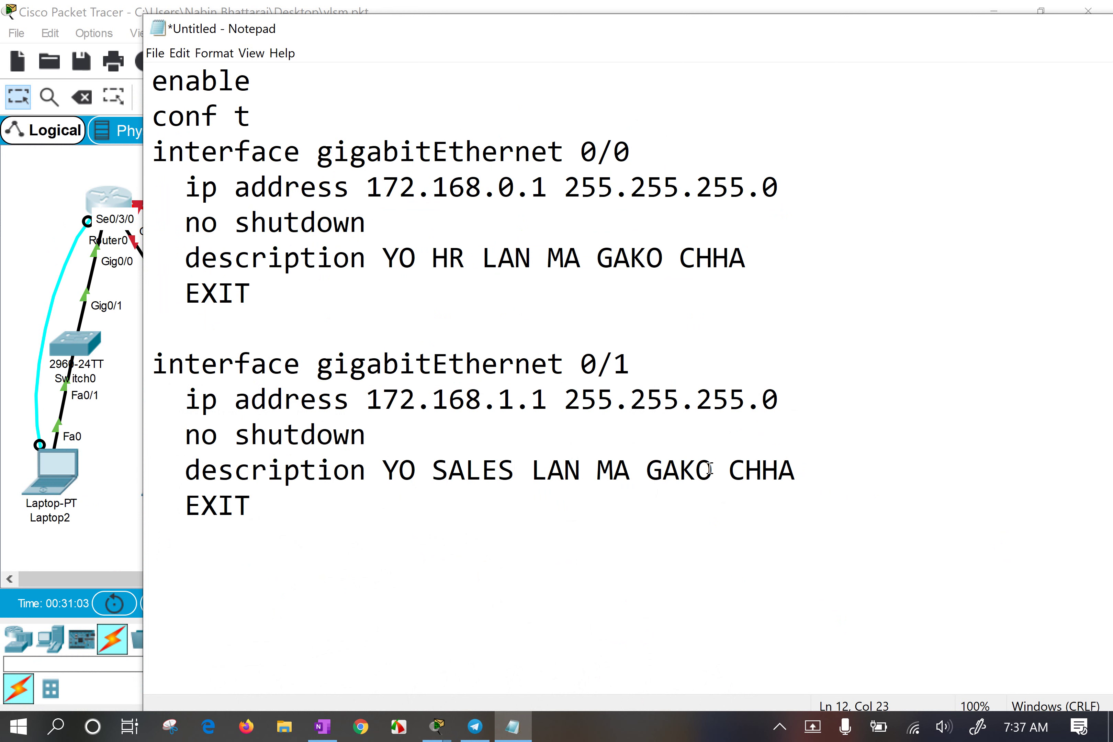
Replace GAKO with Connected in the descriptions of both interface blocks.
left_click_drag(710, 470, 654, 467)
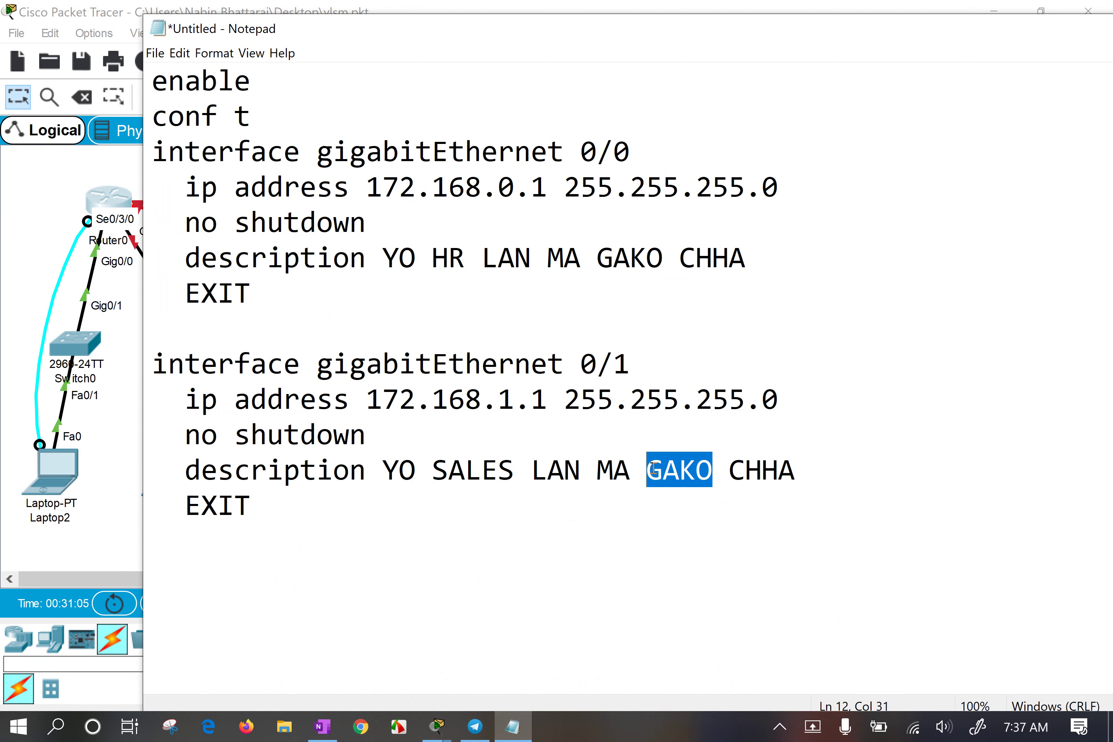
type("Connecte")
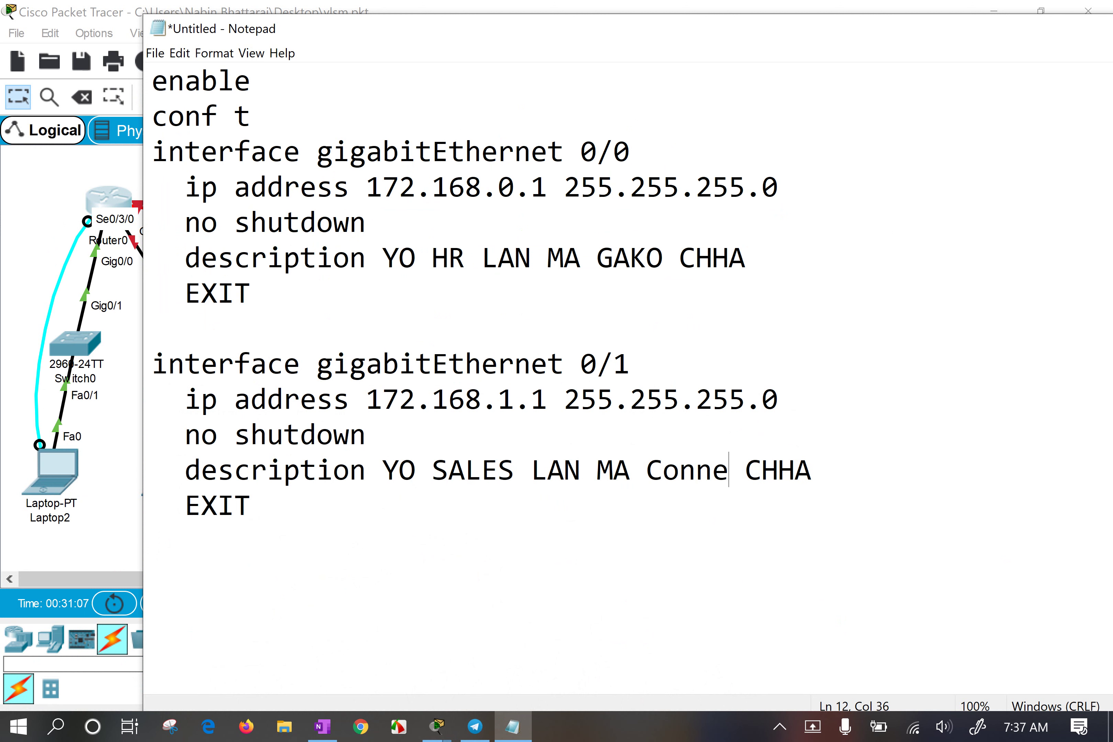
type("d")
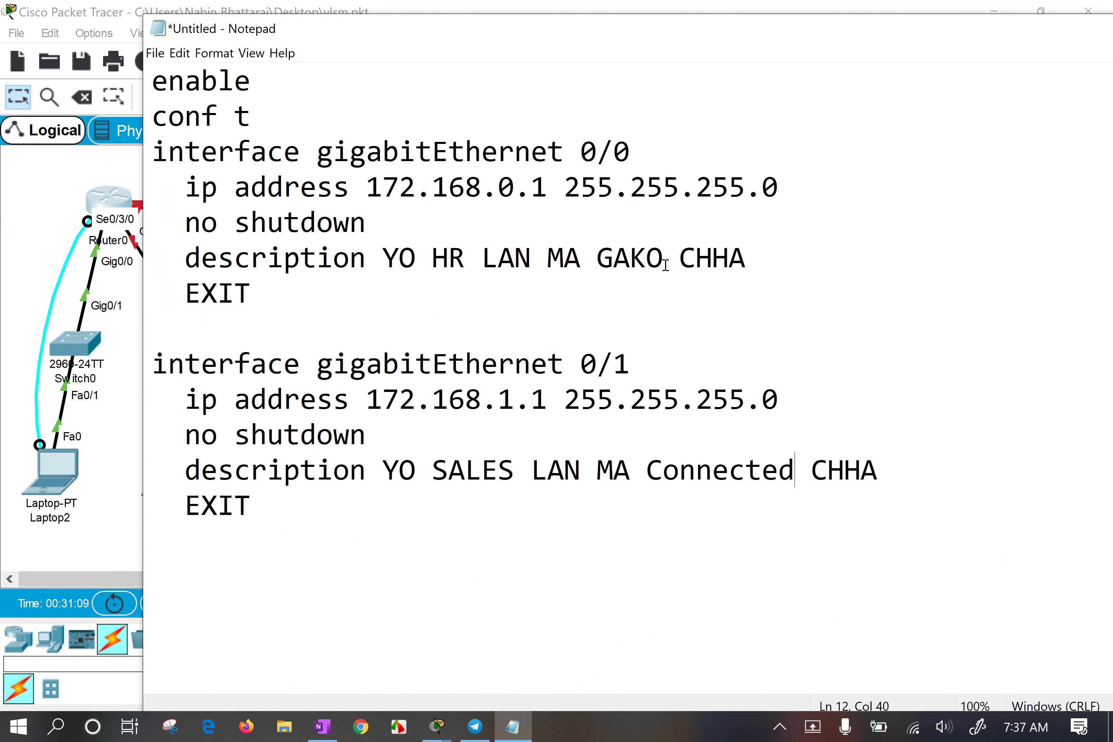
left_click_drag(665, 265, 594, 259)
type("Connec")
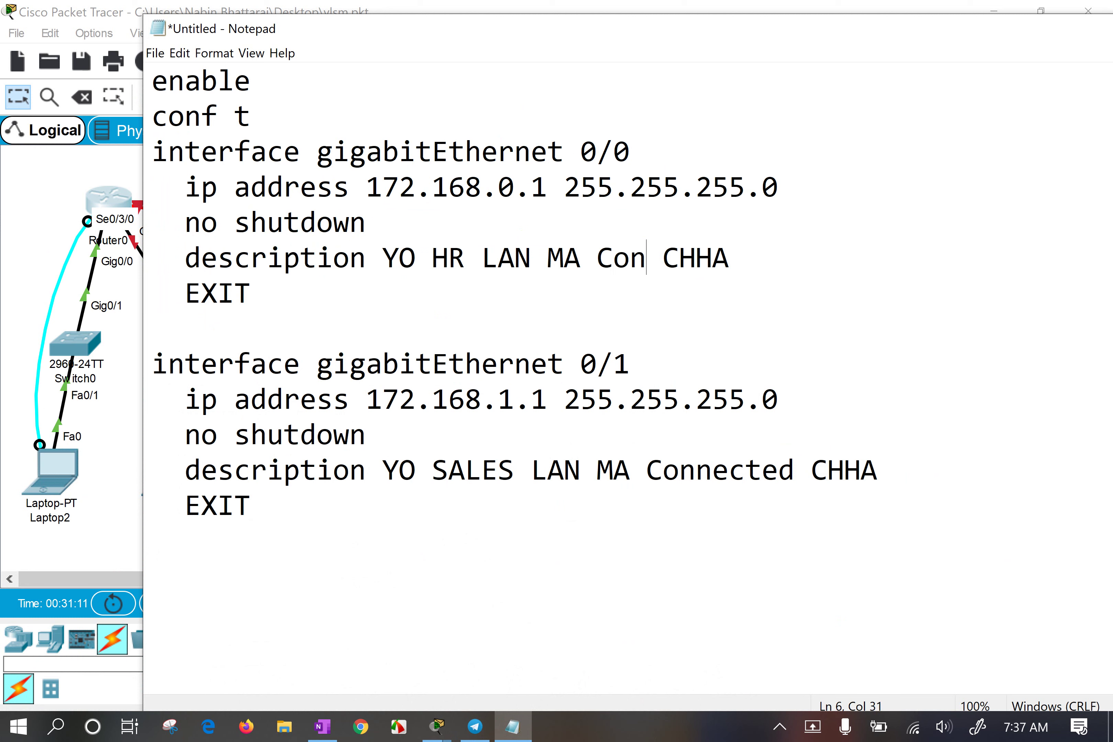
type("ted")
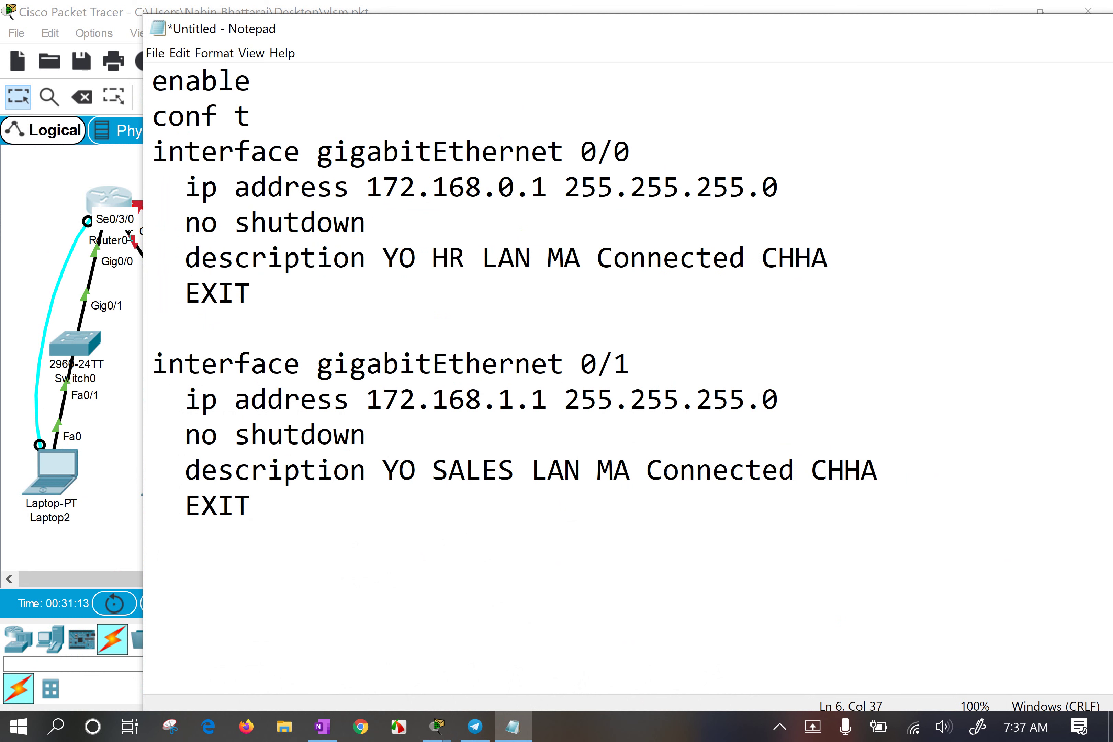
Switch to Packet Tracer and shift Switch0 and Switch1 slightly to space out the links below Router0.
left_click(11, 211)
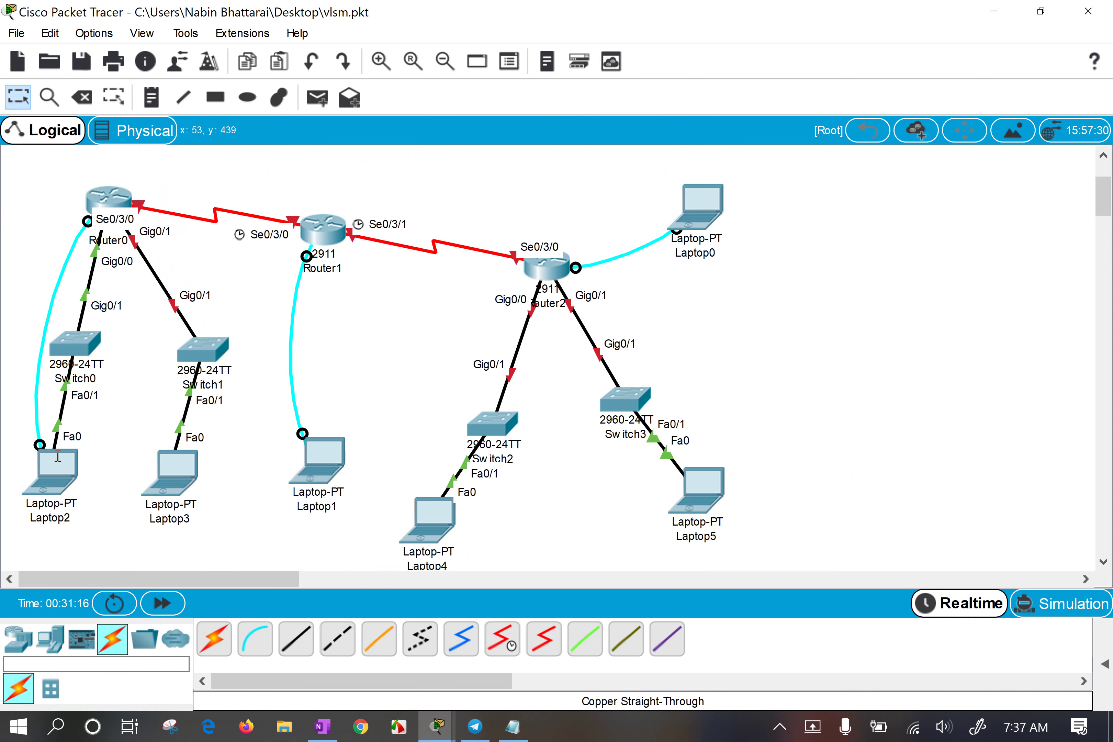
mouse_move(57, 454)
left_click_drag(47, 374, 64, 374)
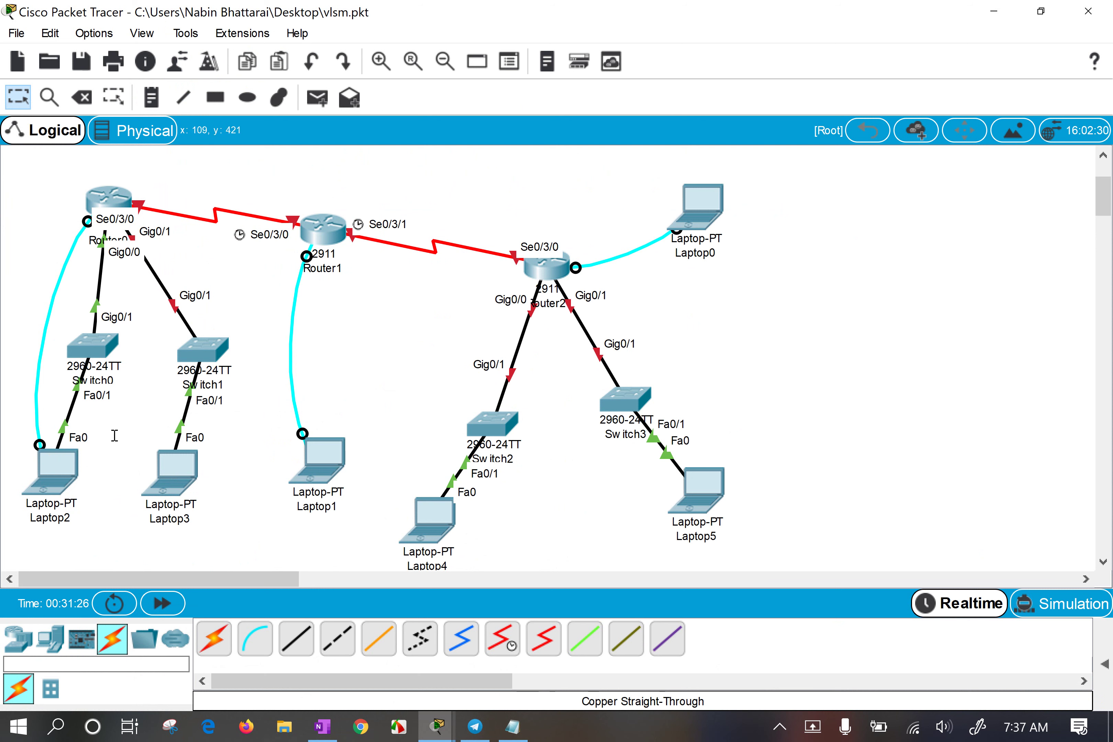
mouse_move(92, 351)
left_mouse_down()
mouse_move(79, 342)
mouse_move(25, 358)
mouse_move(79, 360)
left_mouse_up()
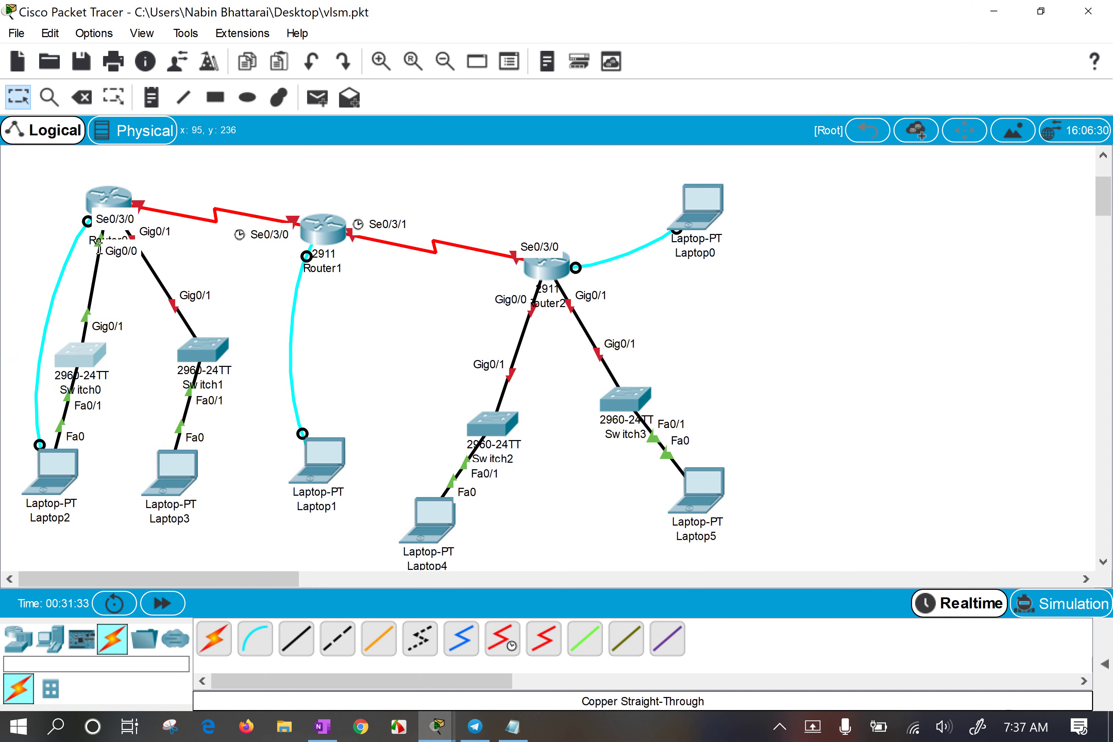
mouse_move(203, 349)
left_mouse_down()
mouse_move(224, 328)
mouse_move(218, 335)
left_mouse_up()
left_click_drag(133, 278, 71, 241)
Return to Notepad and review the interface number and IP address in the gigabitEthernet 0/1 block.
left_click(513, 726)
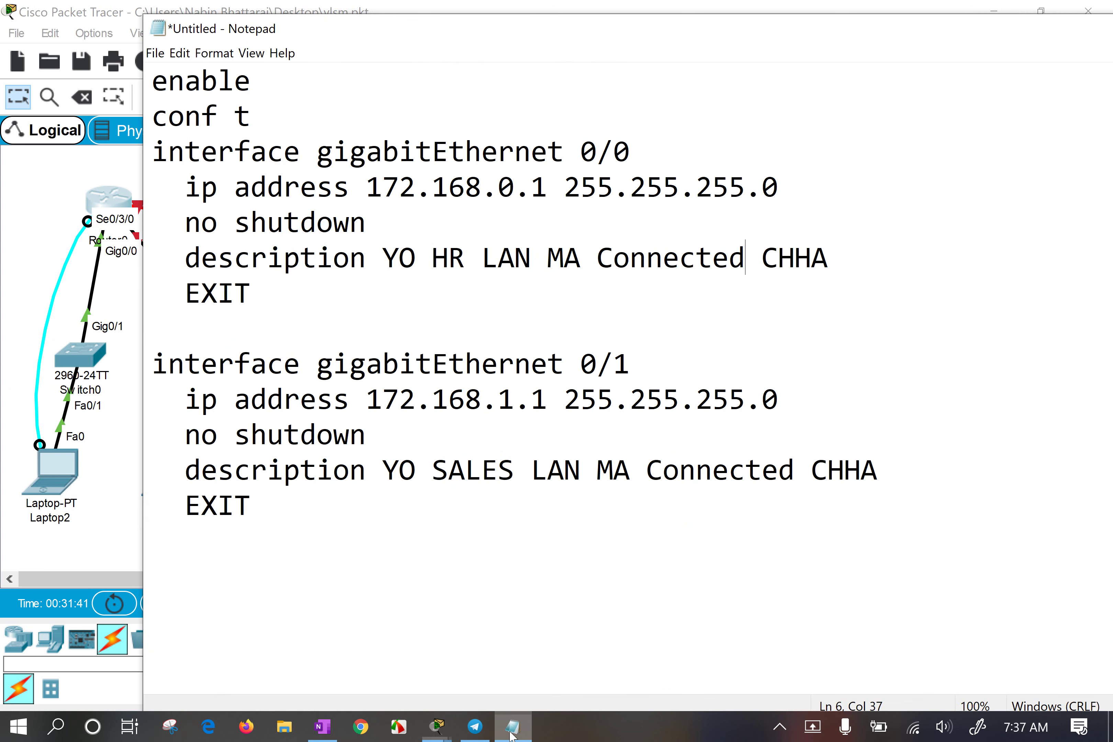
left_click_drag(594, 368, 638, 358)
left_click_drag(566, 358, 645, 357)
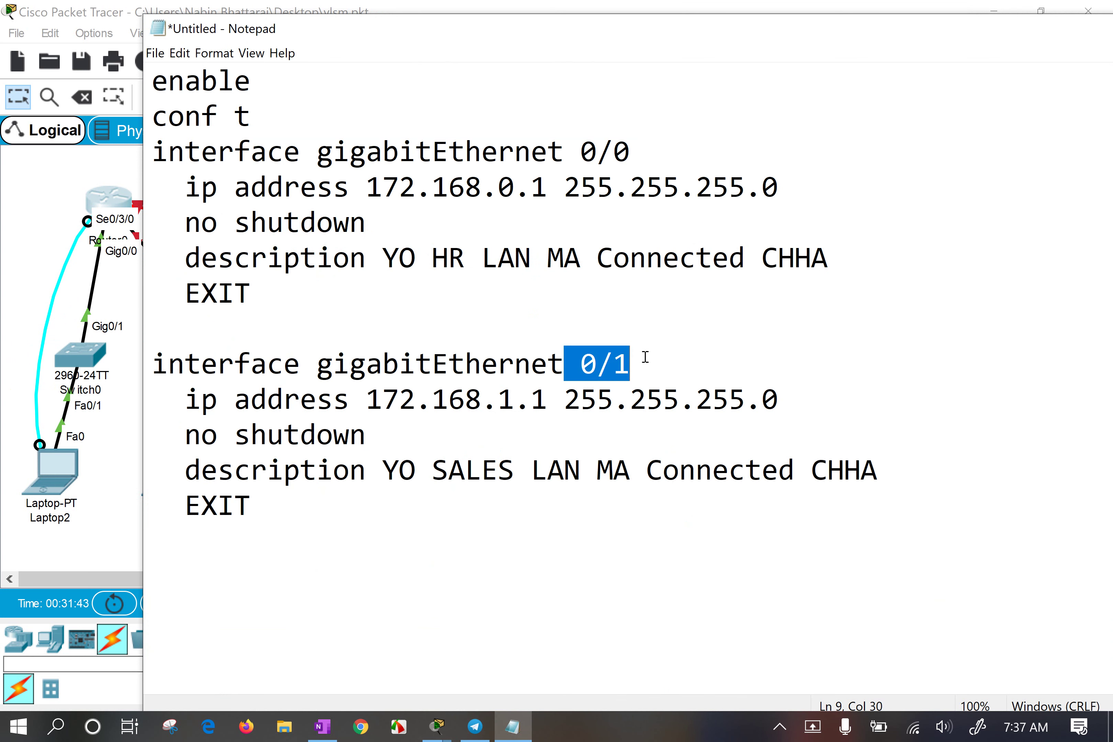
left_click_drag(480, 402, 565, 401)
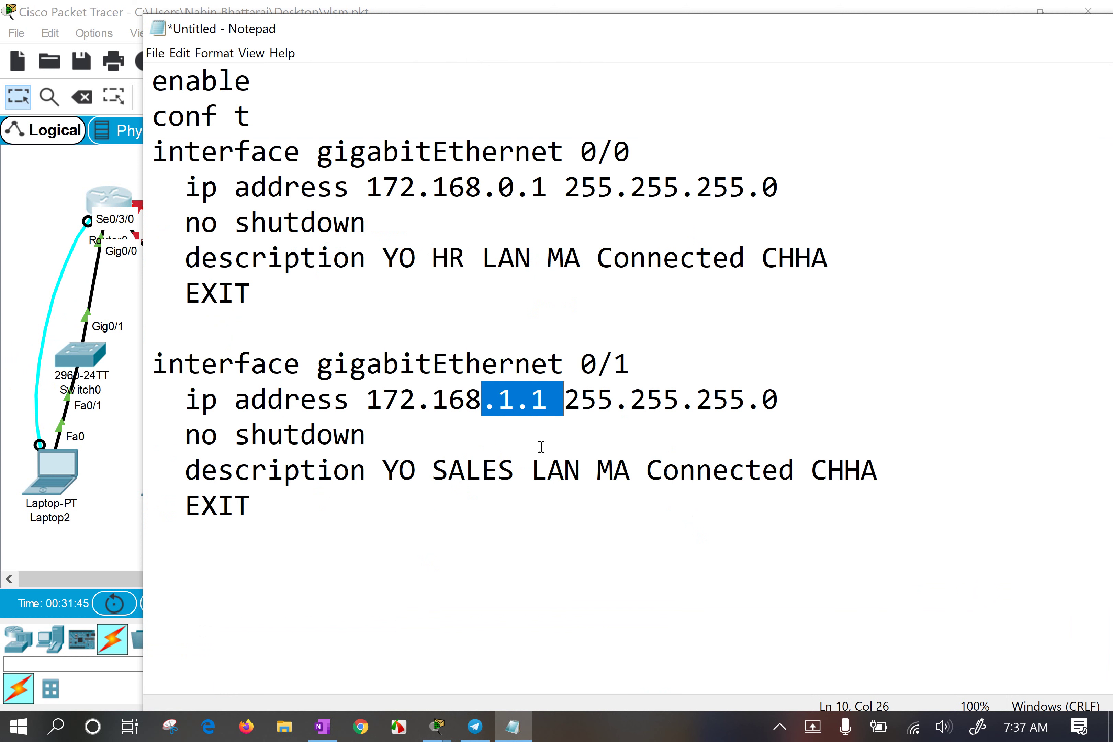
left_click(504, 563)
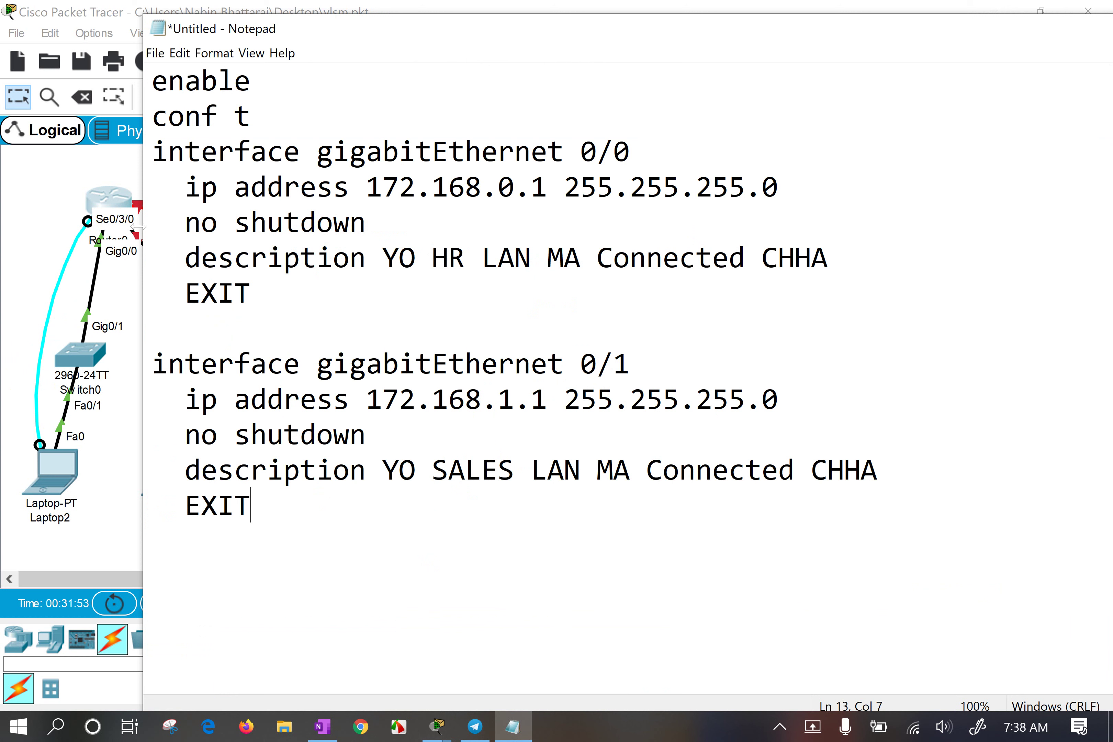
Resize and reposition the Notepad window so Router0 and its two LANs show beside the script.
left_click_drag(138, 226, 278, 226)
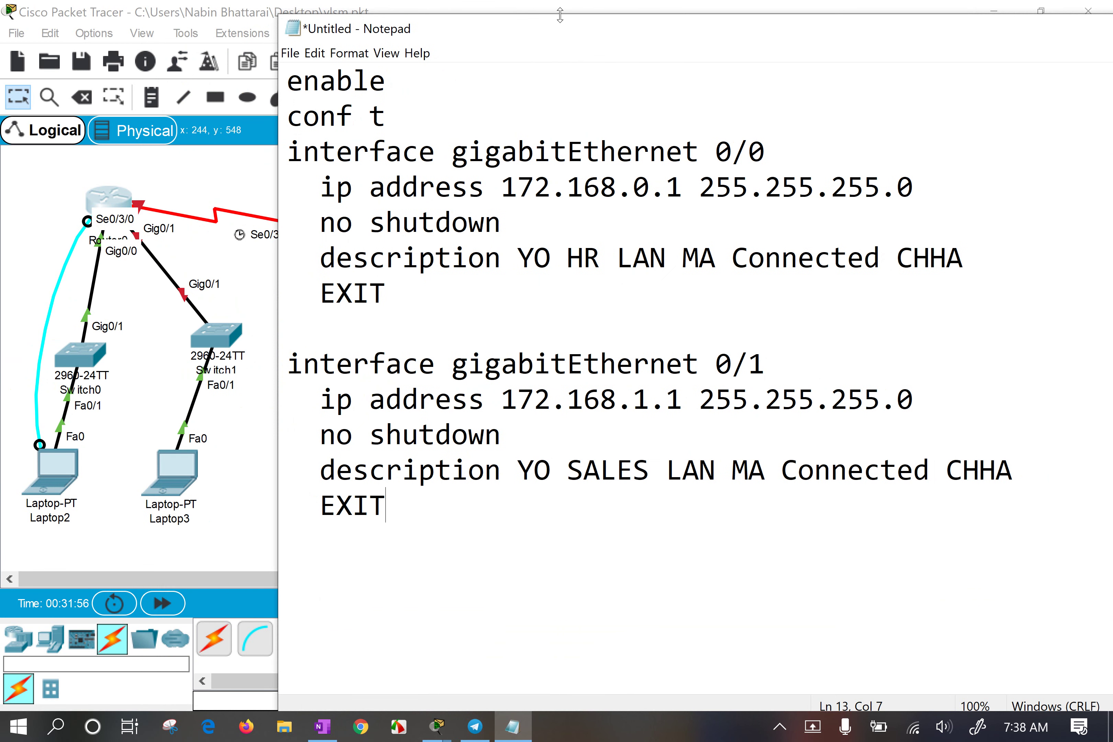
left_click_drag(561, 15, 565, 55)
left_click(508, 282)
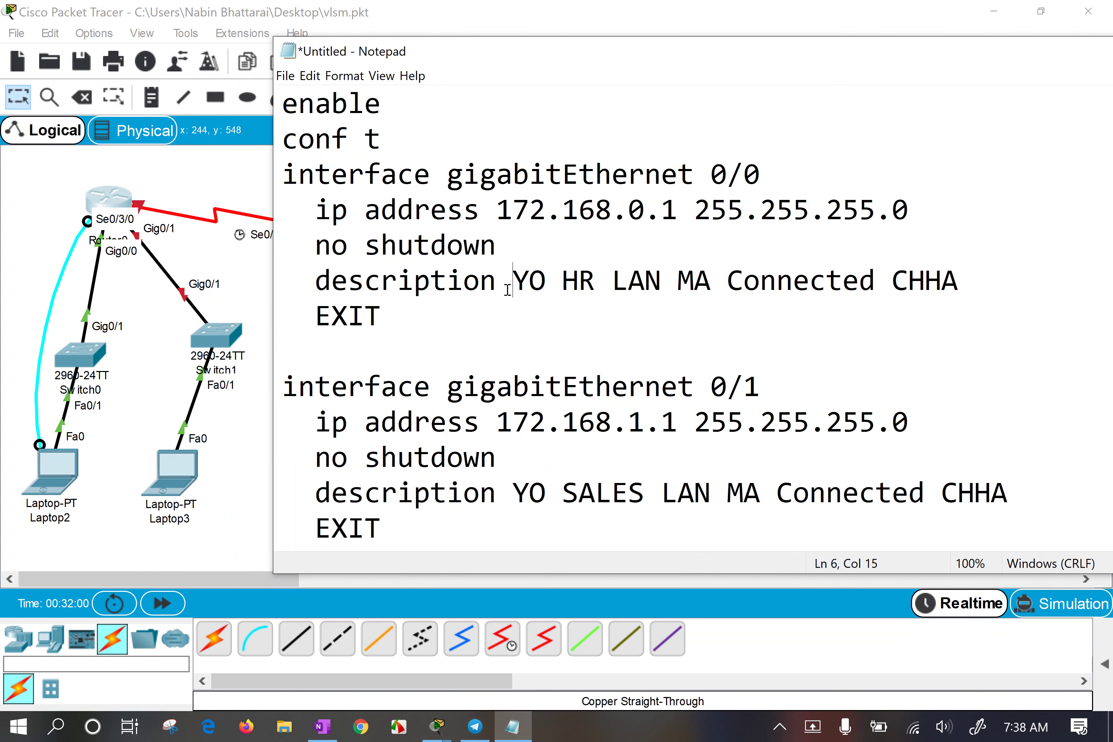
left_click(503, 289)
left_click(605, 330)
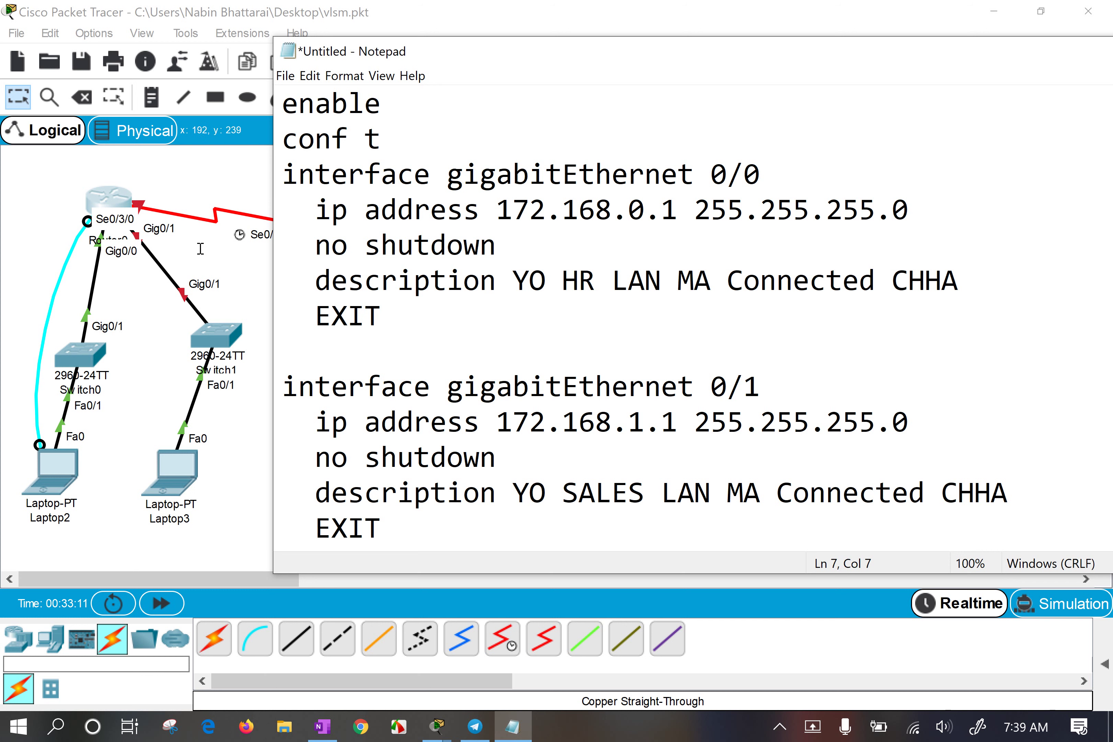
Bring up Router0's command line in Packet Tracer and leave global configuration mode with end.
left_click(202, 259)
left_click(109, 199)
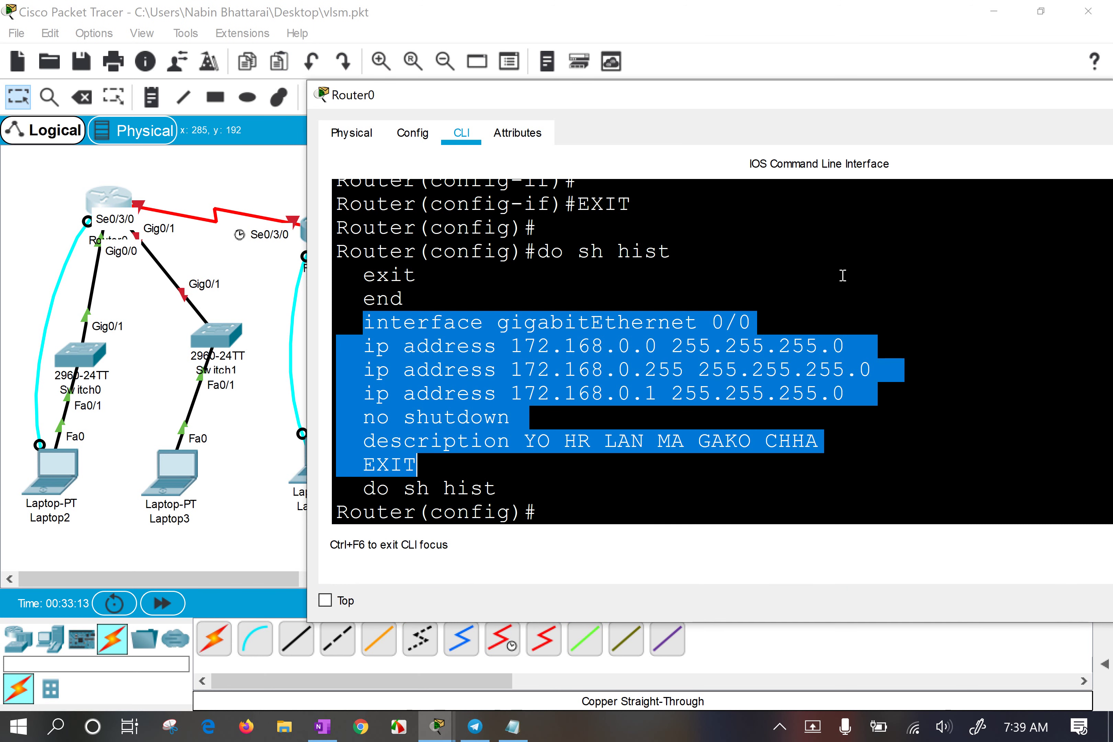
left_click(721, 403)
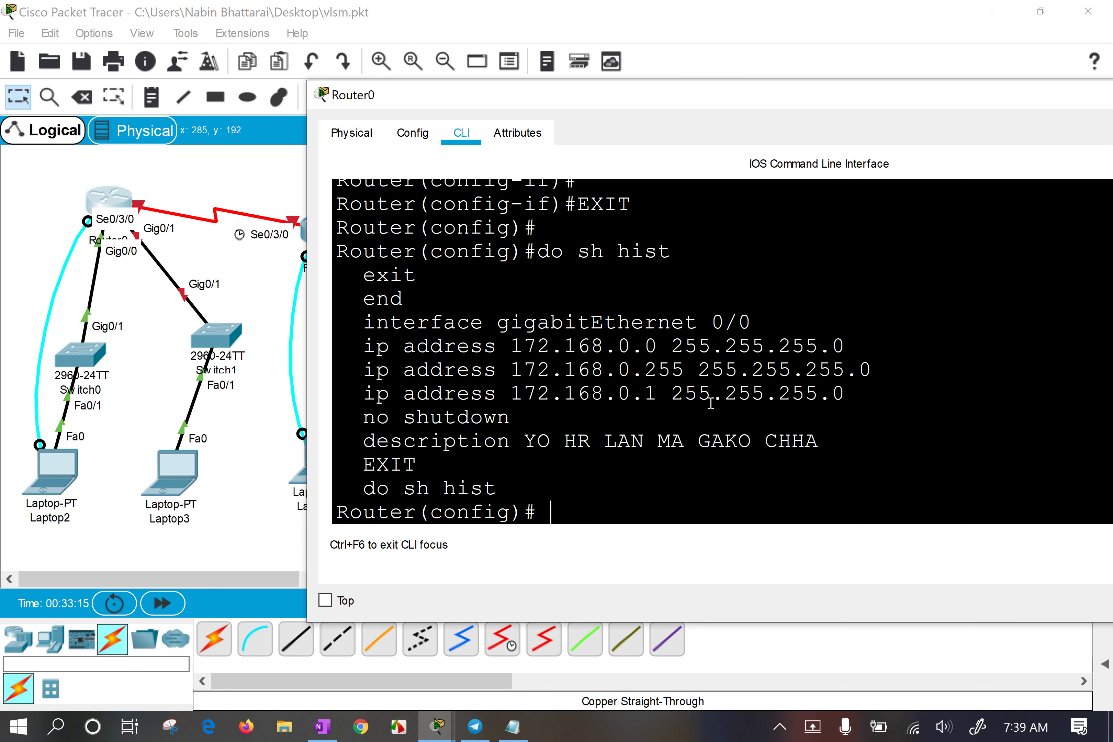
type("end")
key("Return")
key("Return")
key("Return")
Enter global configuration mode on Router0 from the terminal with the configure command.
type("conf")
key("Tab")
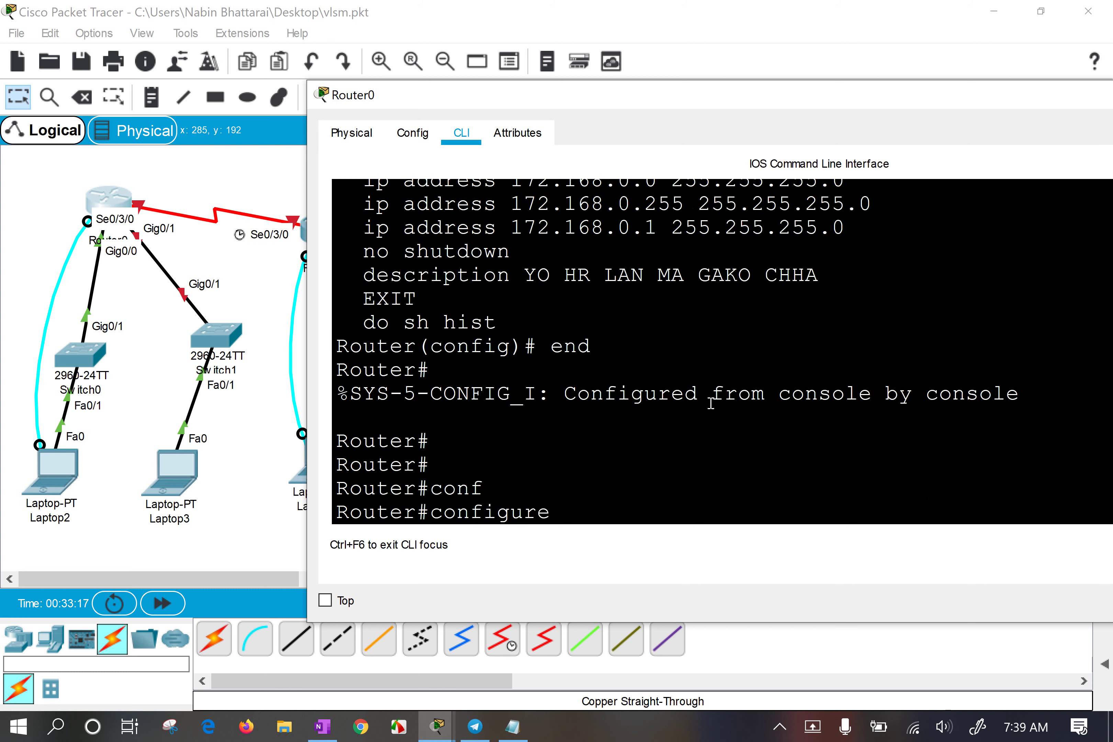
key("Return")
key("Return")
key("Return")
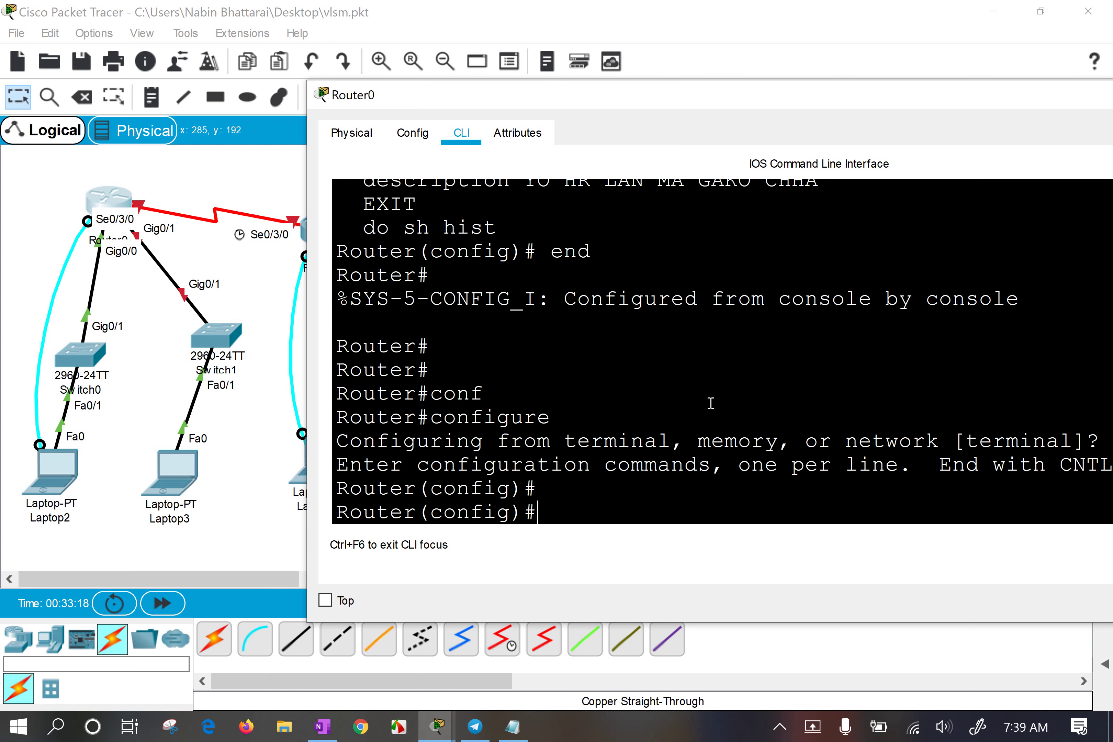
key("Return")
key("Return")
Enter configuration of Router0's second gigabit interface using the short form interface g0/1.
type("int")
key("Tab")
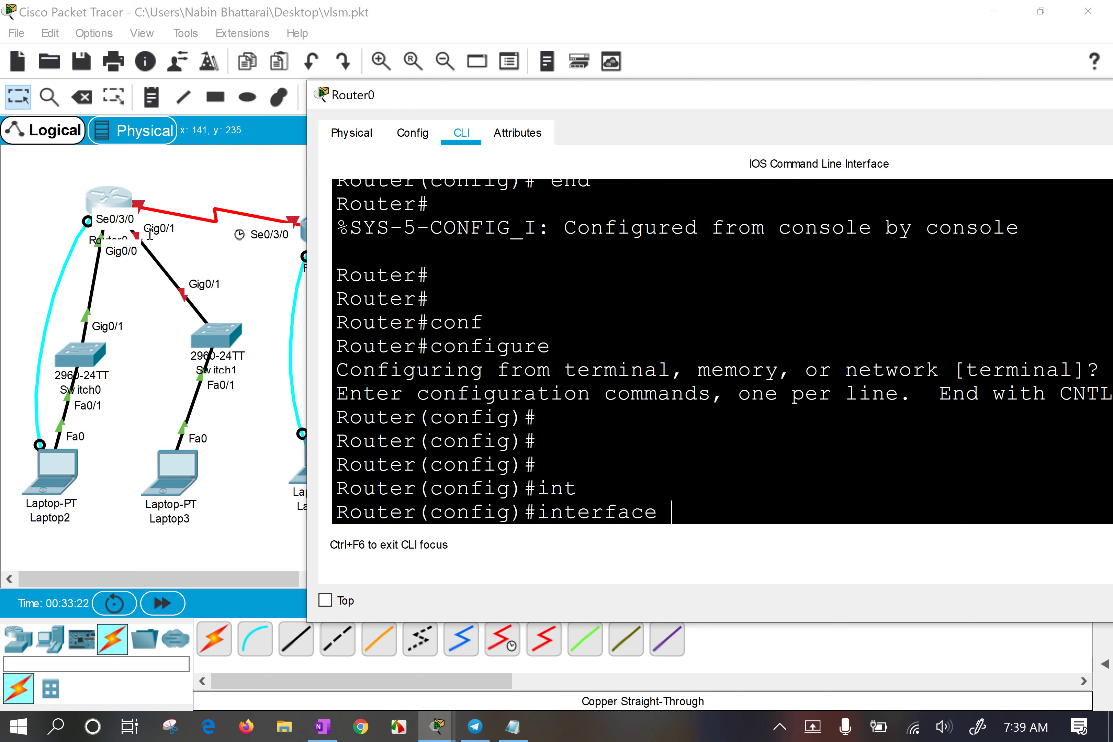
type("gig")
key("Tab")
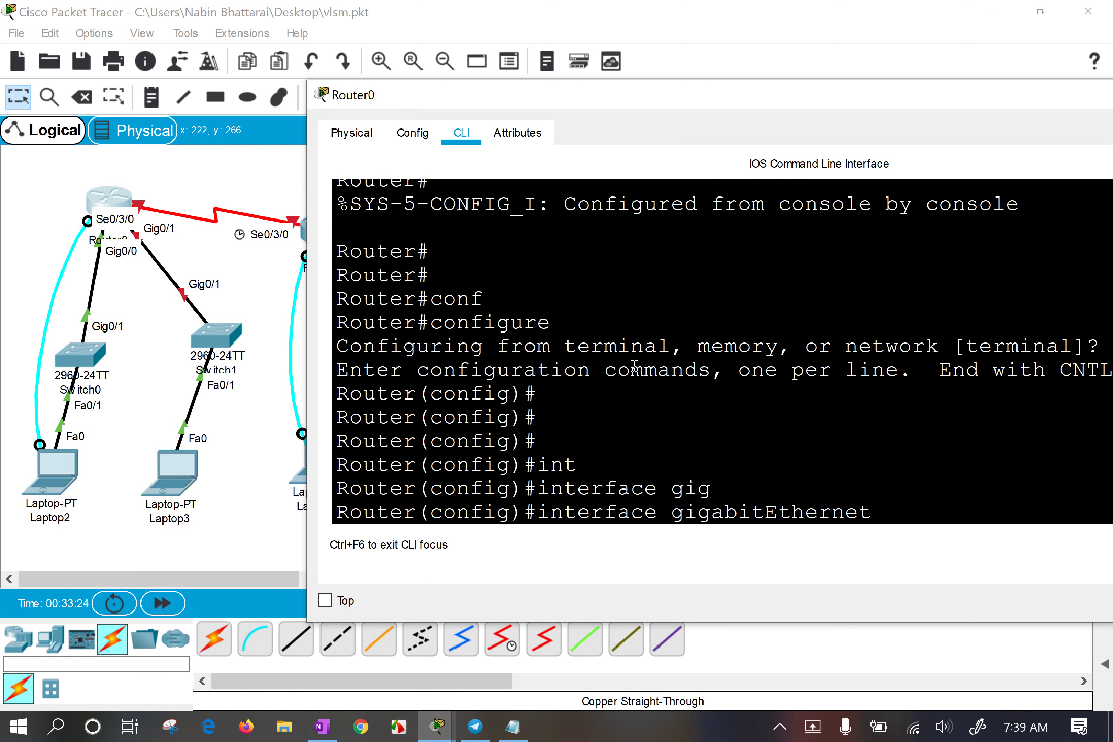
type("0/0")
key("BackSpace")
key("BackSpace")
key("BackSpace")
key("BackSpace")
key("BackSpace")
key("BackSpace")
key("BackSpace")
key("BackSpace")
key("BackSpace")
key("BackSpace")
key("BackSpace")
key("BackSpace")
key("BackSpace")
key("BackSpace")
key("BackSpace")
key("BackSpace")
key("BackSpace")
key("BackSpace")
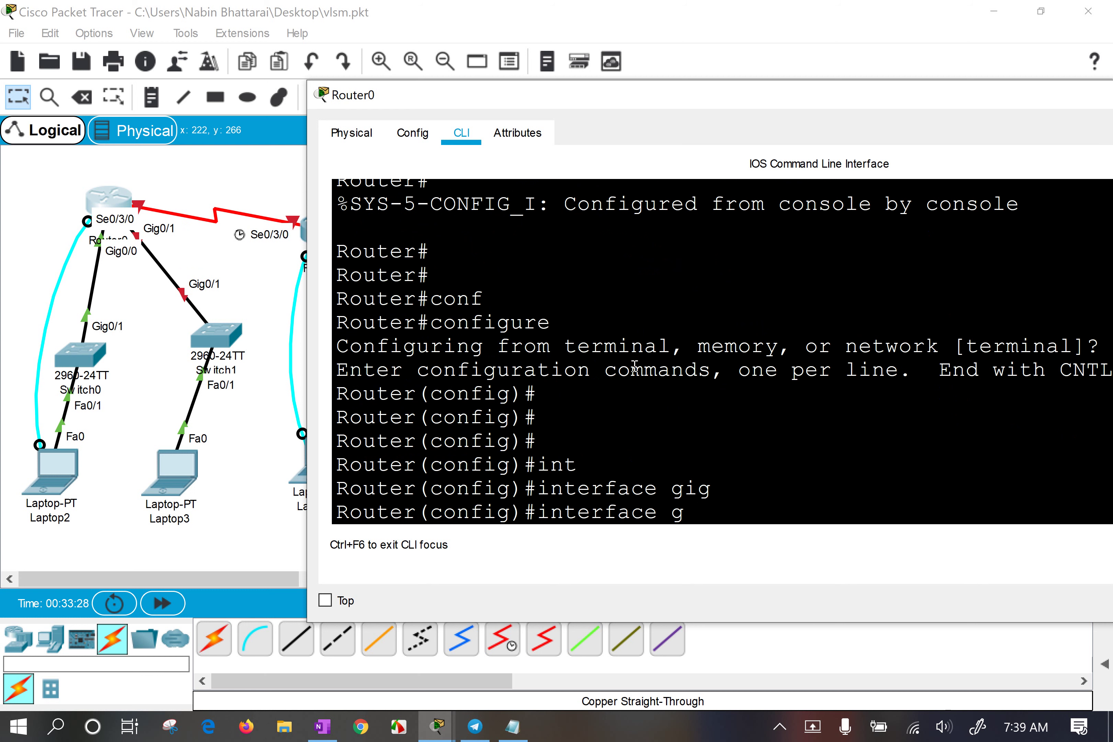
type("0/1")
key("Return")
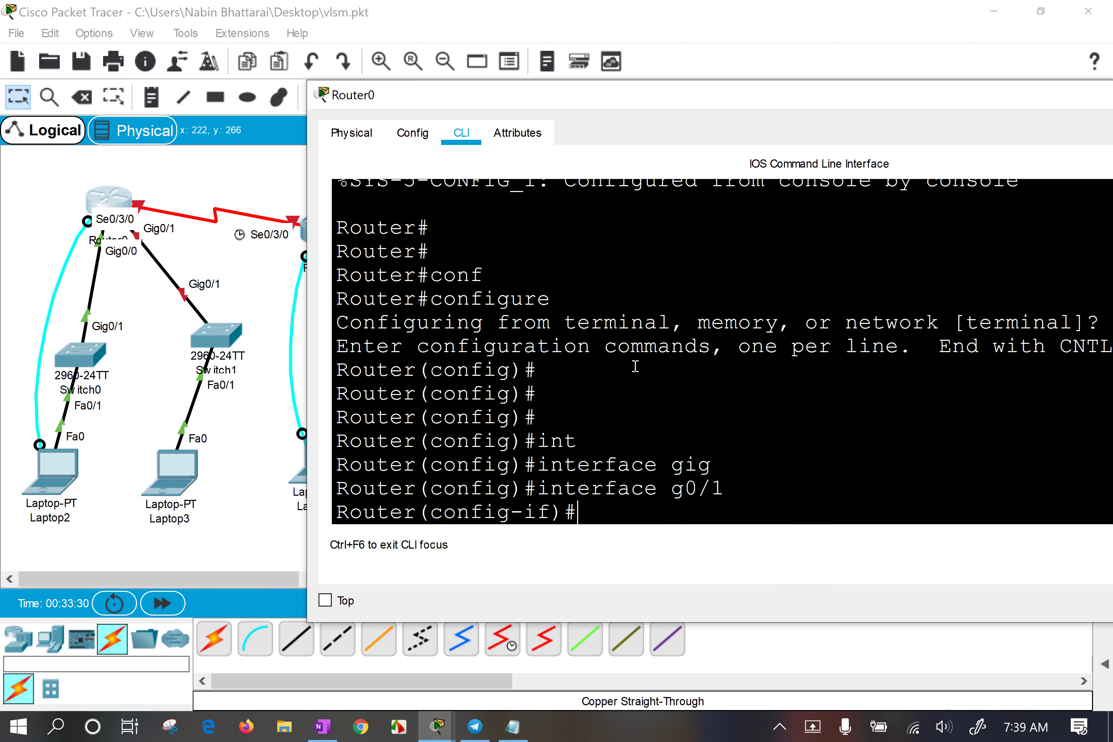
Recall the last interface command and reissue it as interface gig0/1.
key("Up")
key("BackSpace")
key("BackSpace")
key("BackSpace")
type("ig0/1")
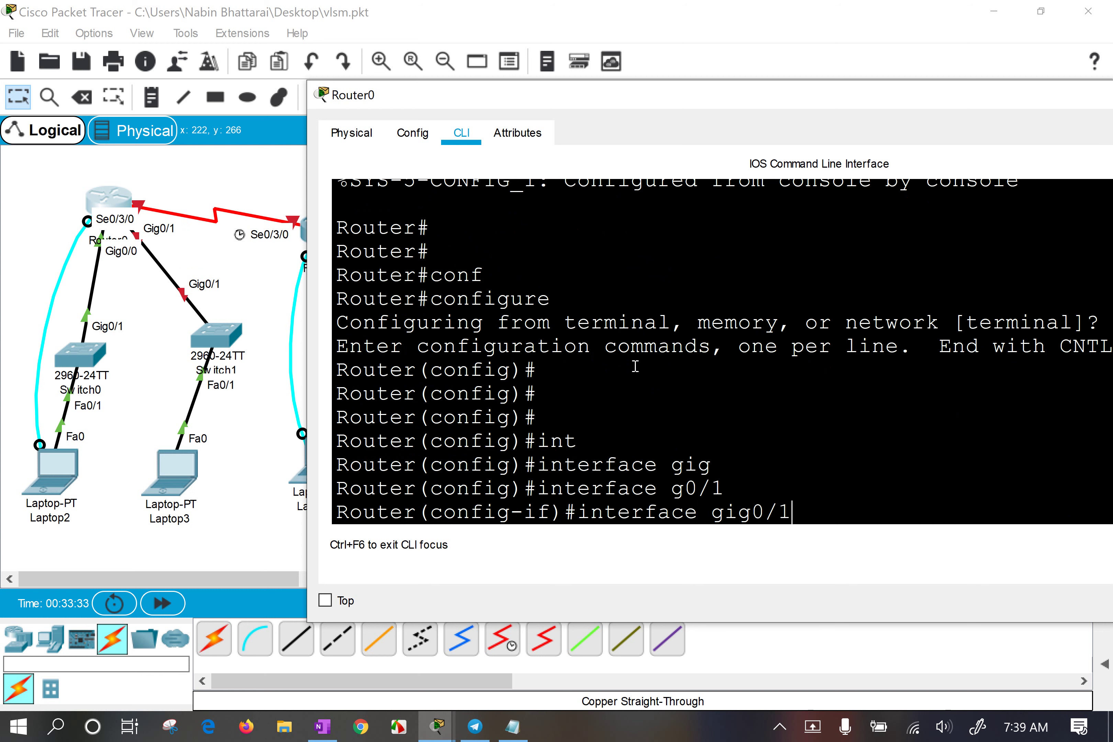
key("Return")
Try completing int within interface configuration mode, and reissue the recalled command as interface giga0/1.
type("gi")
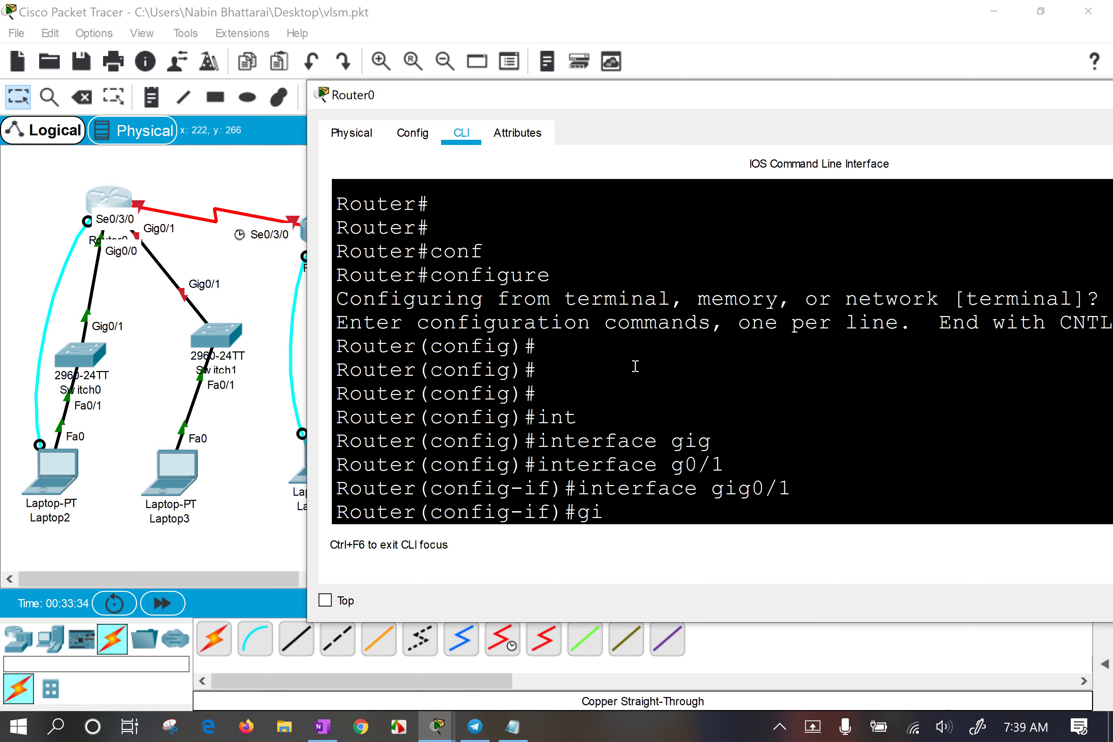
key("BackSpace")
key("BackSpace")
type("int")
key("Tab")
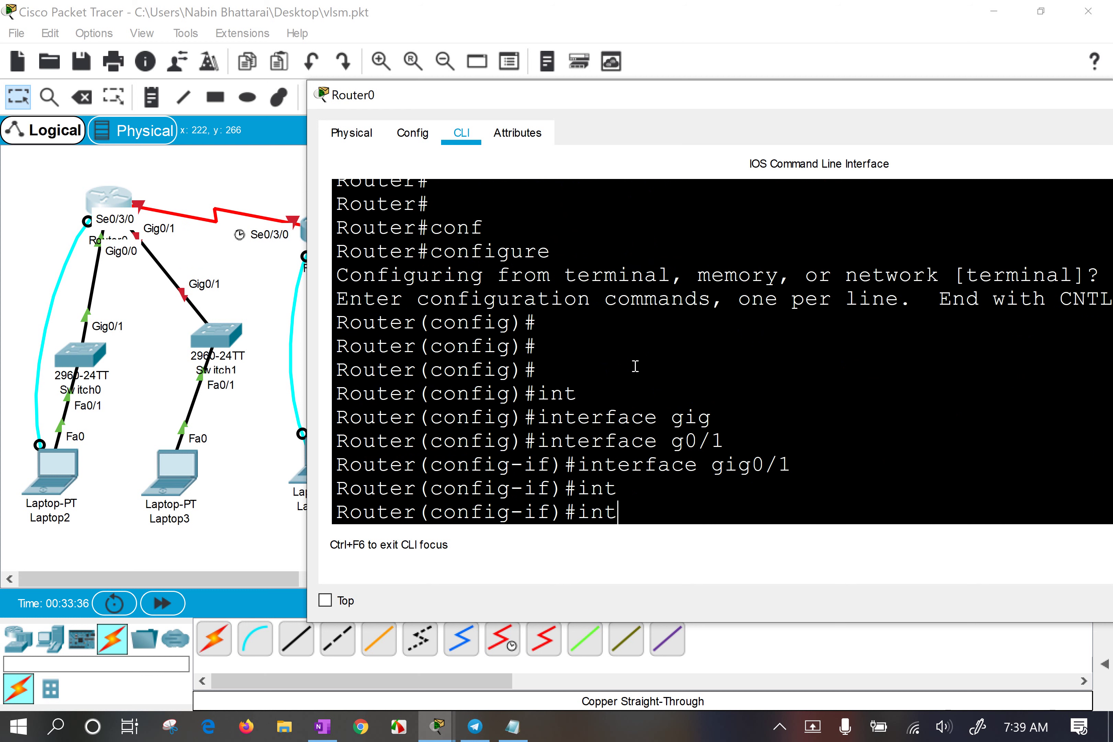
type("t")
key("Up")
key("BackSpace")
key("BackSpace")
key("BackSpace")
key("BackSpace")
type("ga")
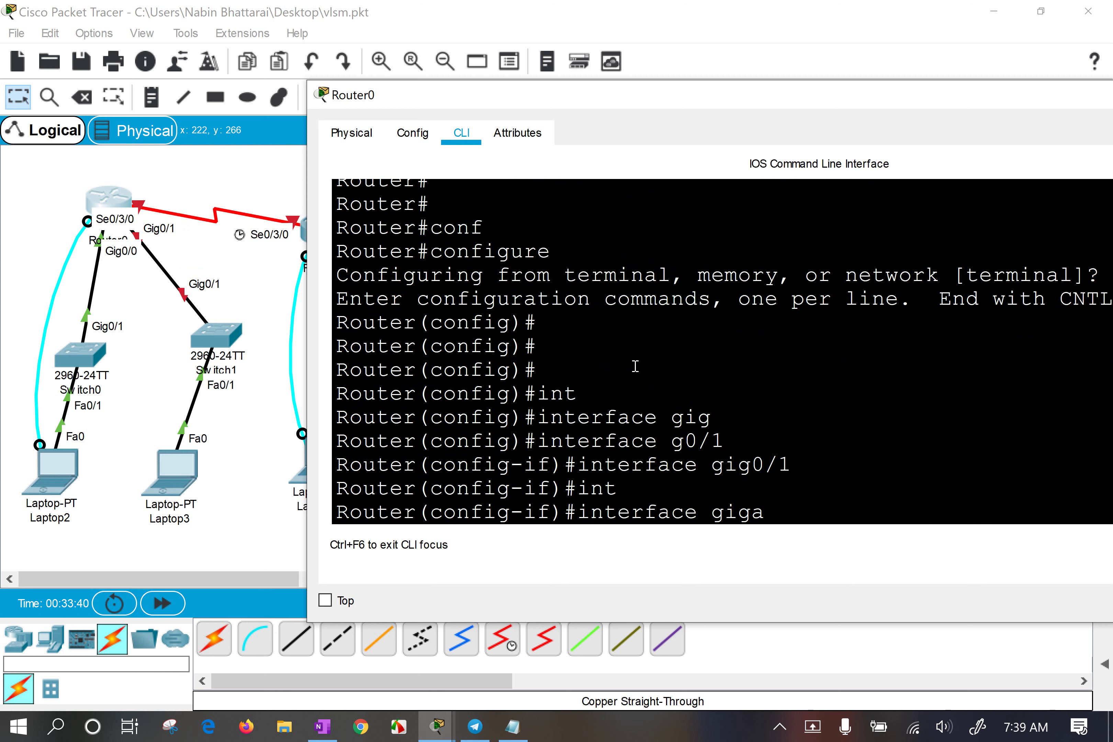
type("0/1")
key("Return")
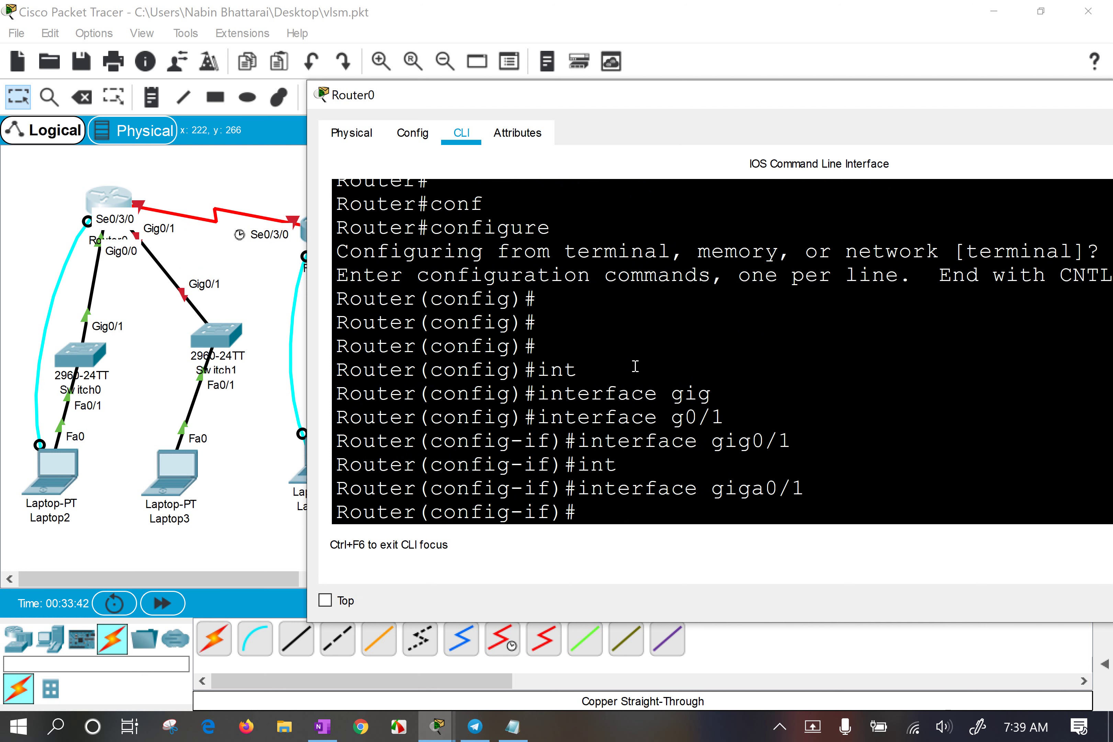
Try to autocomplete the shortened interface names giga, gig, gi and g within interface configuration mode.
type("in")
key("BackSpace")
key("BackSpace")
key("Up")
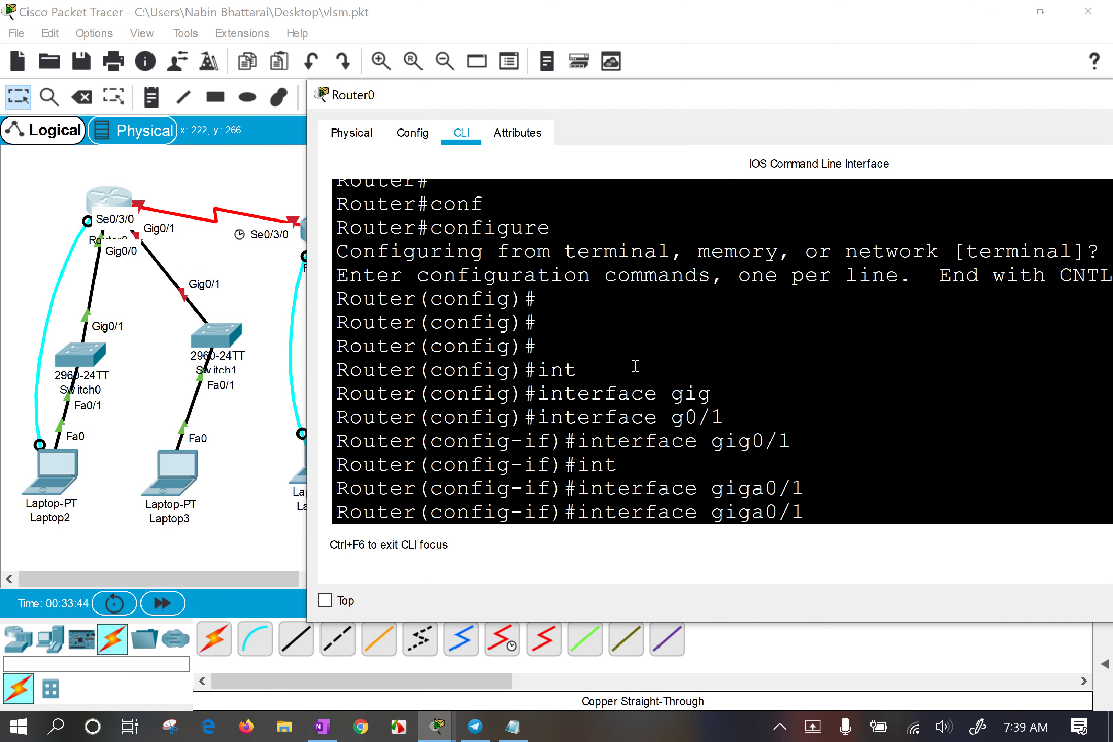
key("BackSpace")
key("BackSpace")
key("BackSpace")
key("Tab")
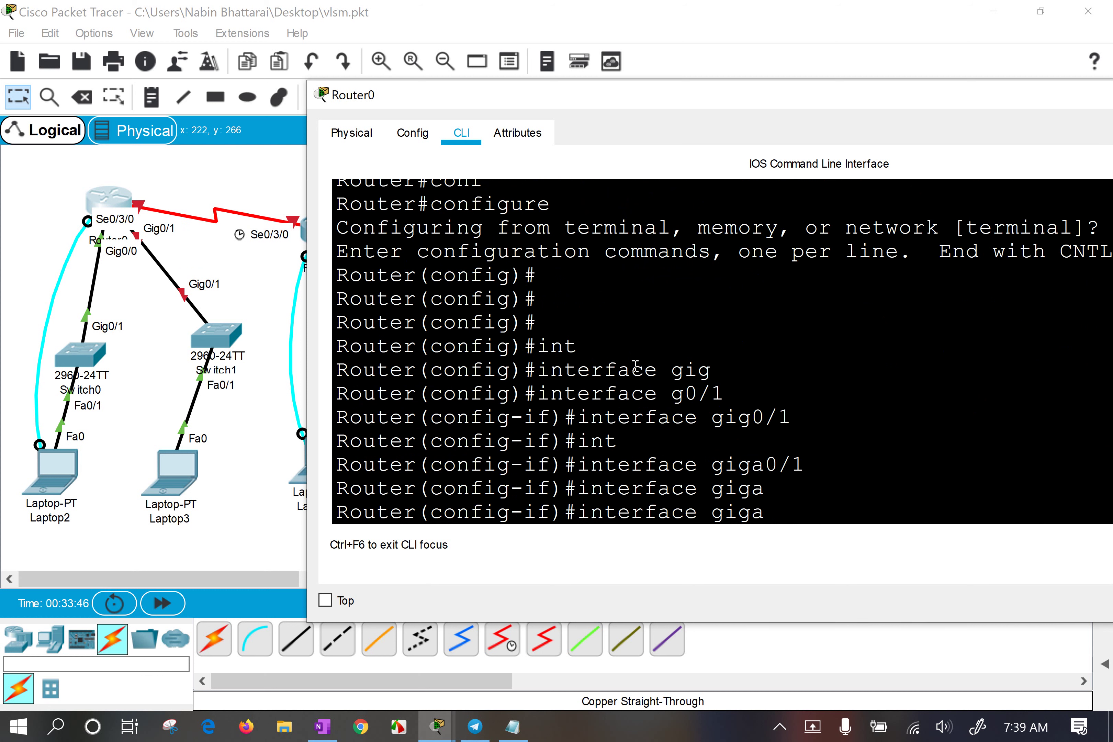
key("BackSpace")
key("Tab")
key("BackSpace")
key("Tab")
key("BackSpace")
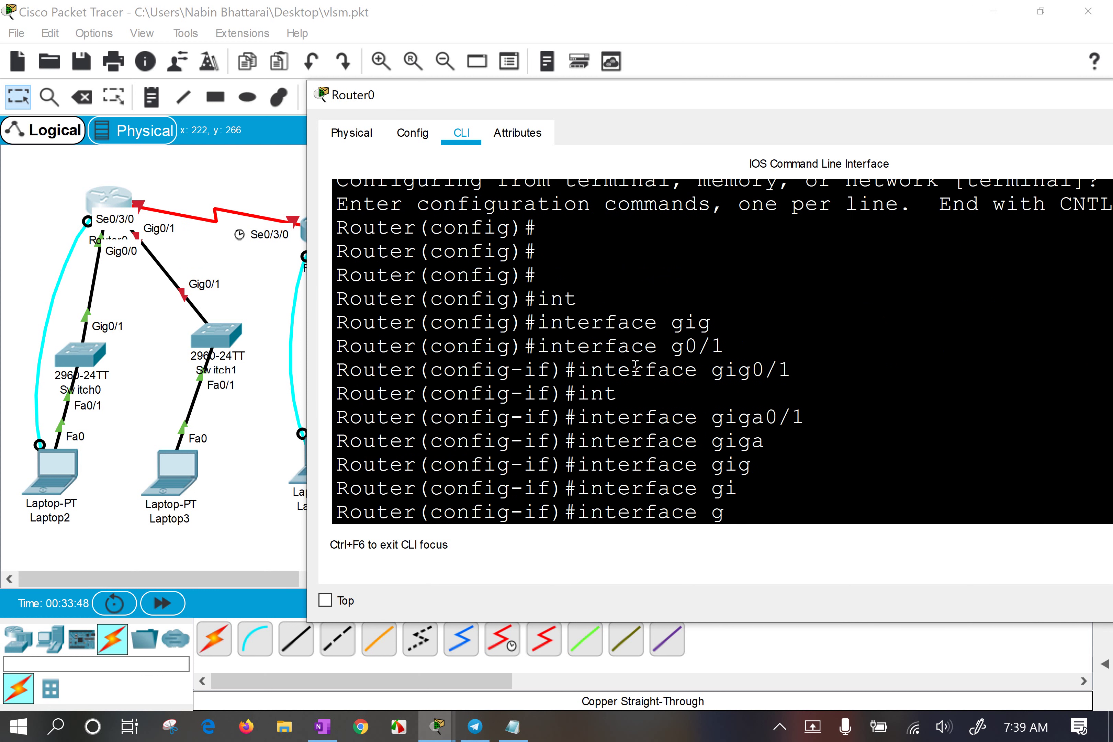
key("Tab")
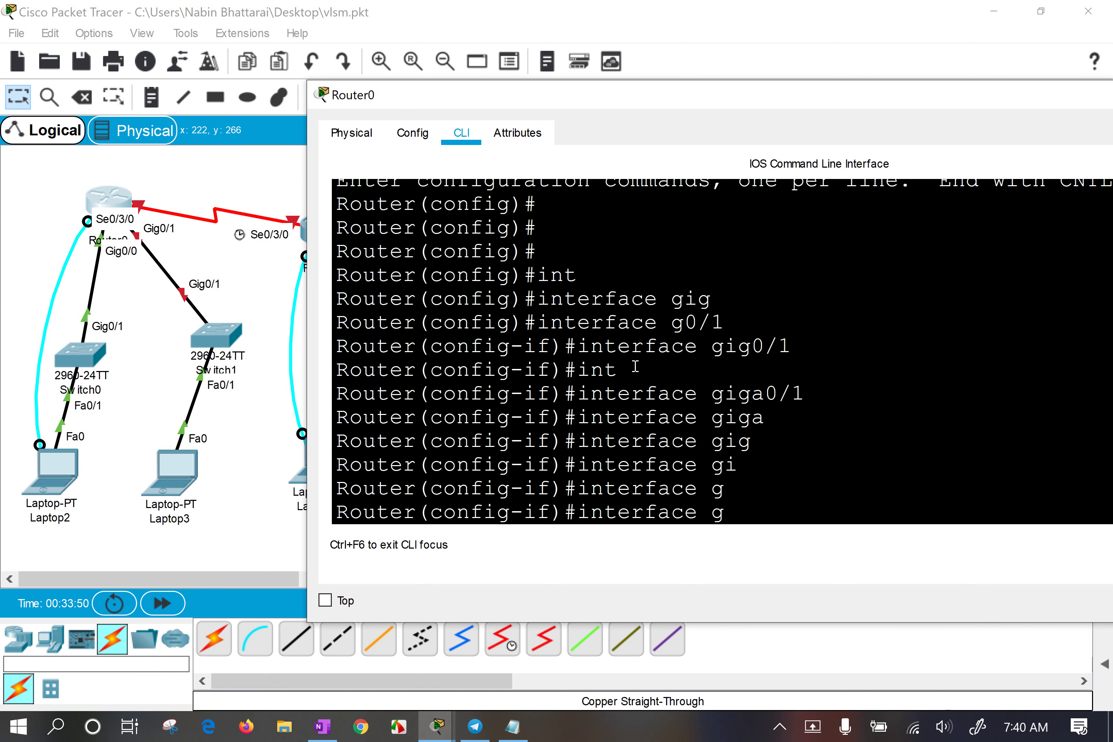
Clear the unfinished interface command and return to global configuration mode with exit.
key("BackSpace")
key("BackSpace")
key("BackSpace")
key("BackSpace")
key("BackSpace")
key("BackSpace")
key("BackSpace")
key("BackSpace")
key("BackSpace")
key("BackSpace")
key("BackSpace")
type("exit")
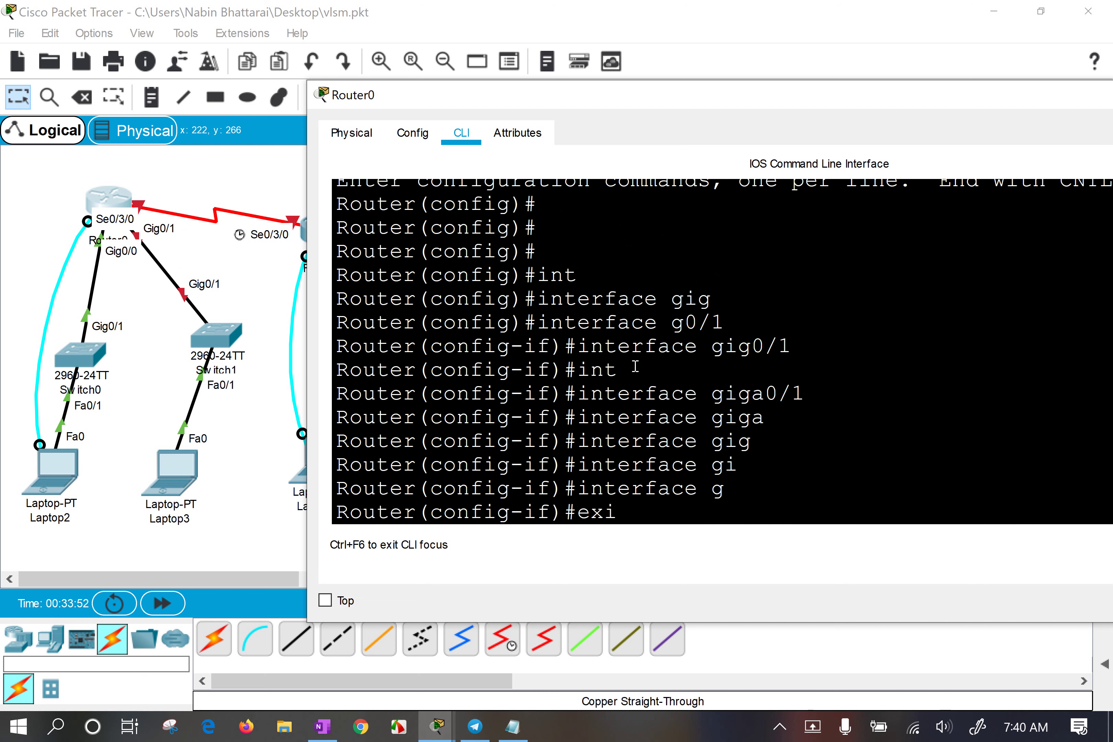
key("Return")
Enter interface configuration with the full command interface gigabitEthernet 0/1, autocompleting the keywords.
type("in")
key("Tab")
type("gi")
key("Tab")
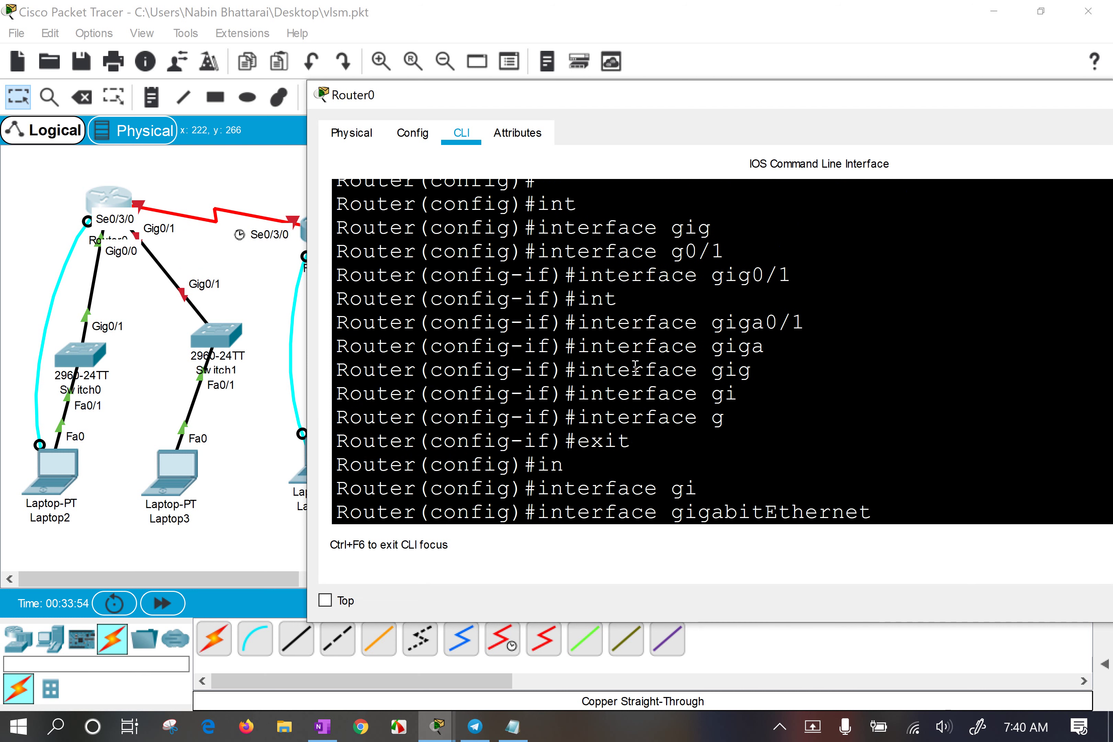
type("0/1")
key("Return")
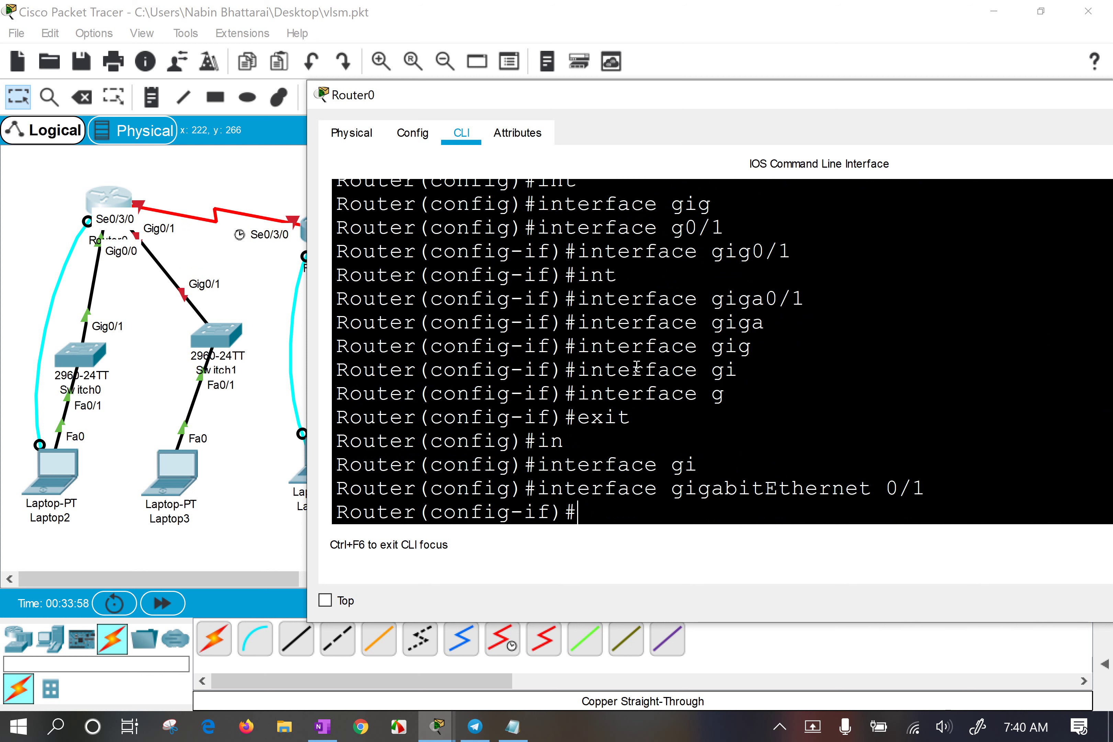
List the available ip subcommands for the interface and examine the address entry and its description.
left_click(752, 476)
type("ip ")
type("?add")
right_click(753, 478)
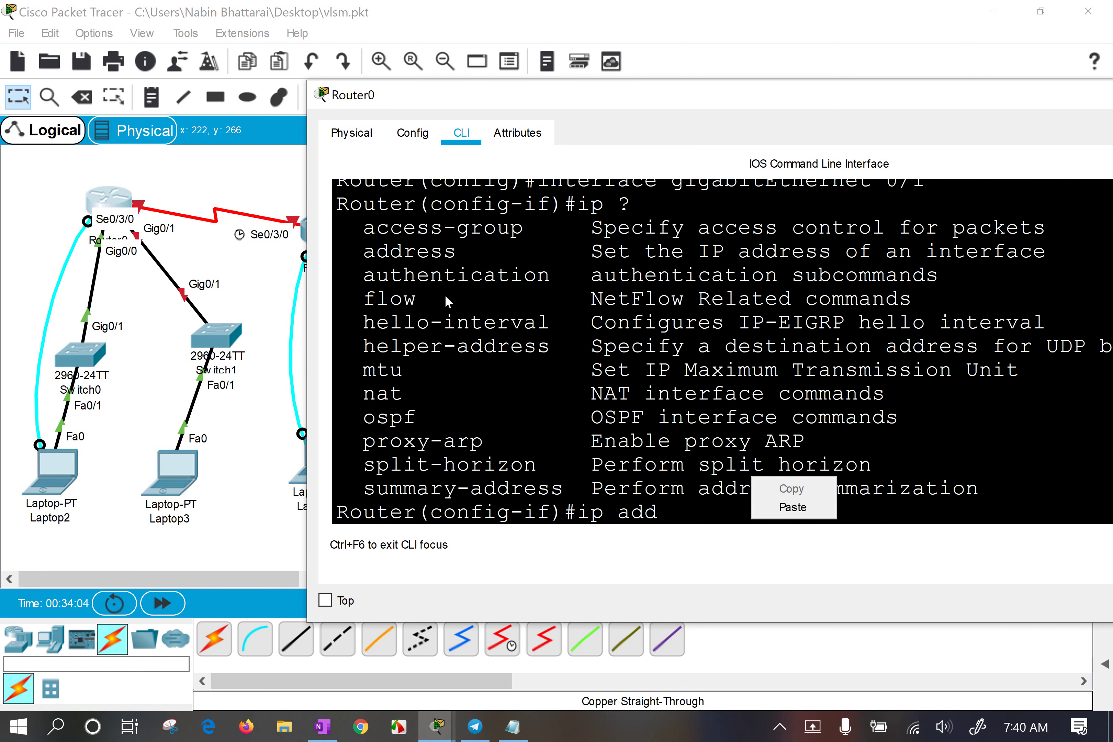
left_click(378, 251)
left_click_drag(352, 249, 452, 252)
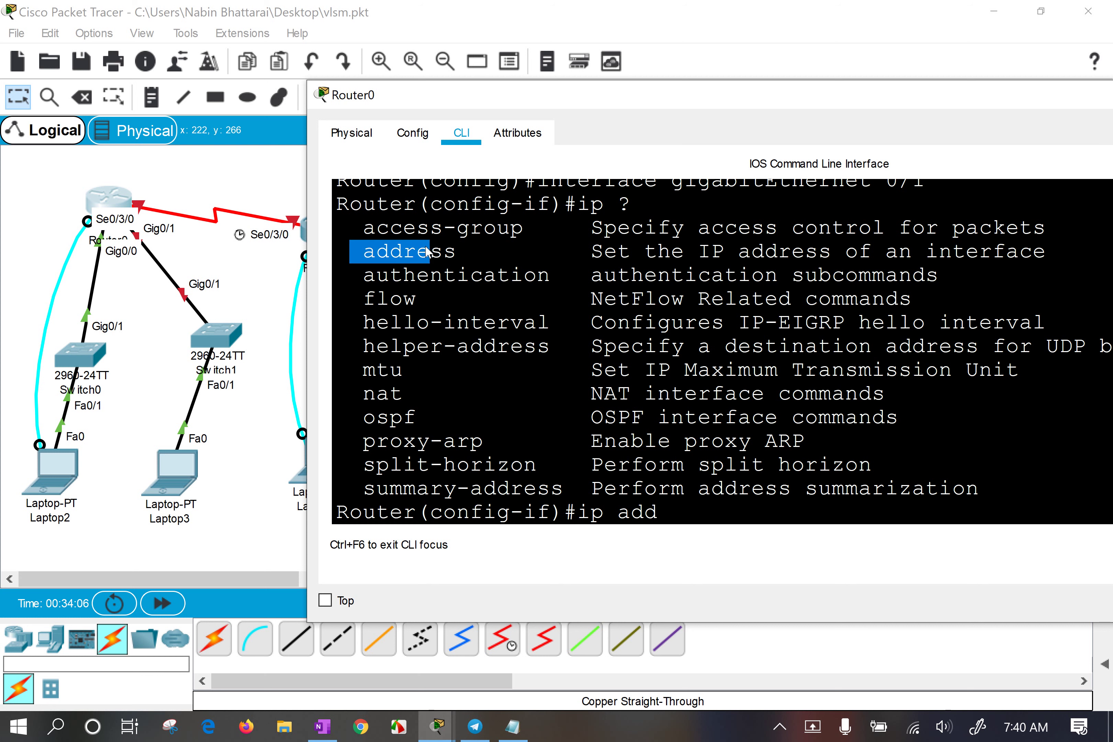
left_click_drag(646, 253, 1051, 241)
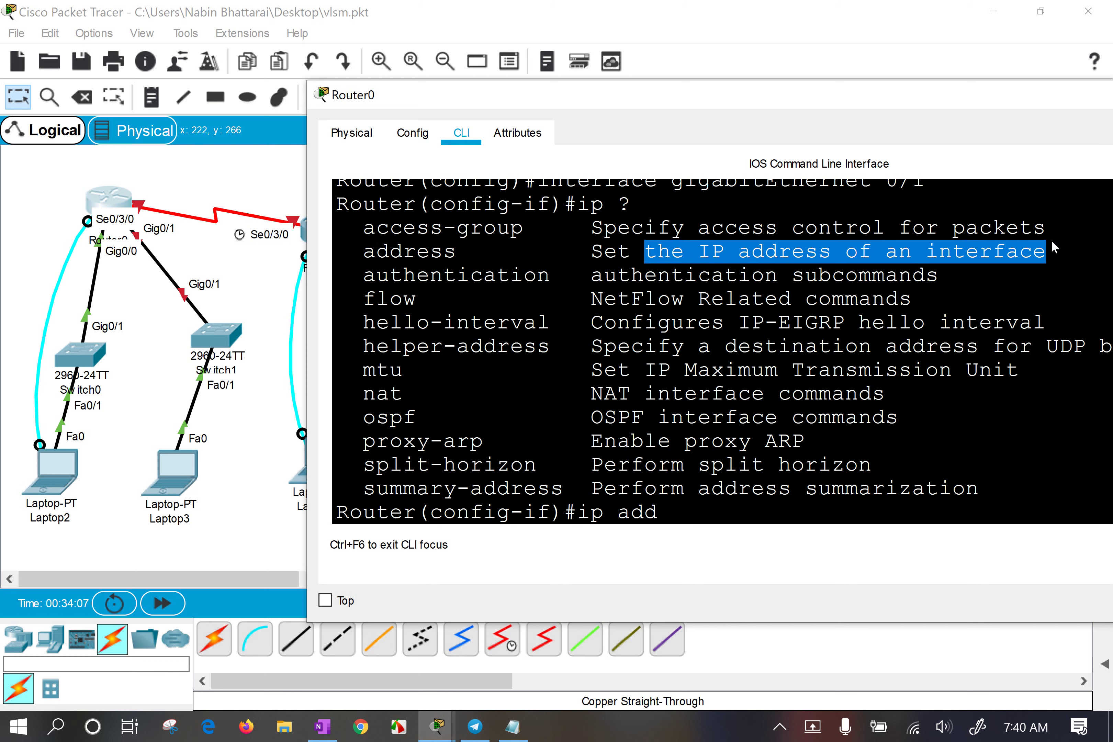
left_click(946, 344)
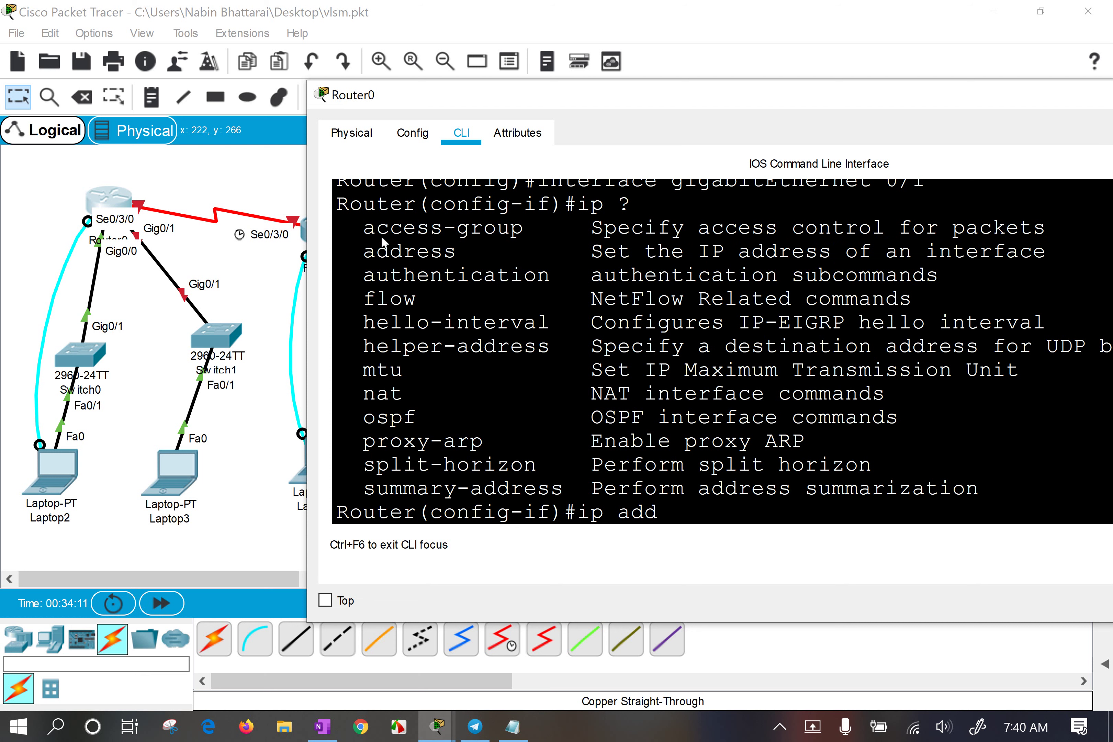
left_click_drag(364, 251, 460, 251)
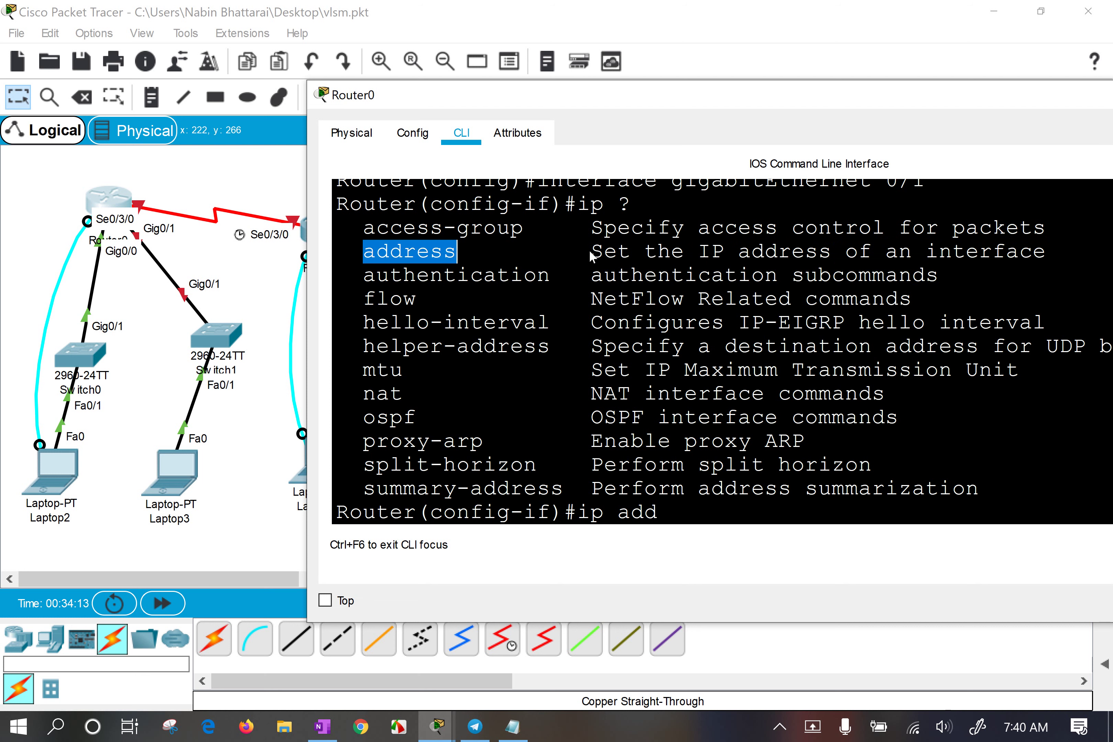
left_click_drag(592, 253, 1076, 249)
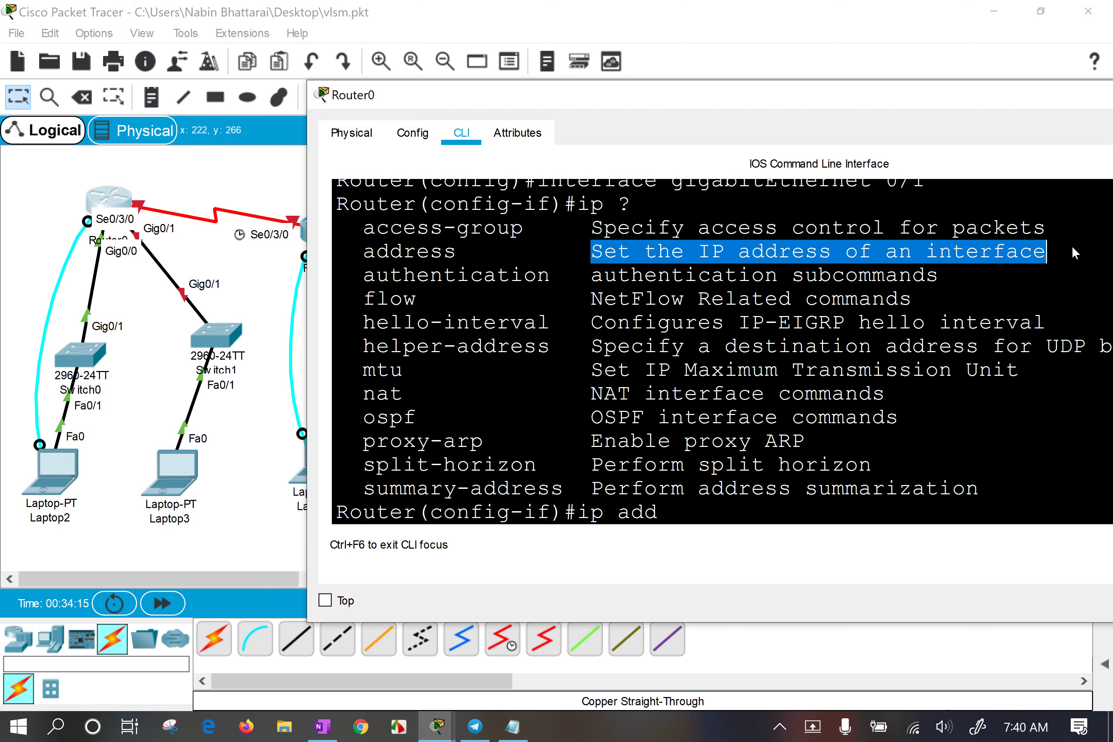
Complete the ip address command and list the options it accepts.
type("ad")
key("BackSpace")
key("BackSpace")
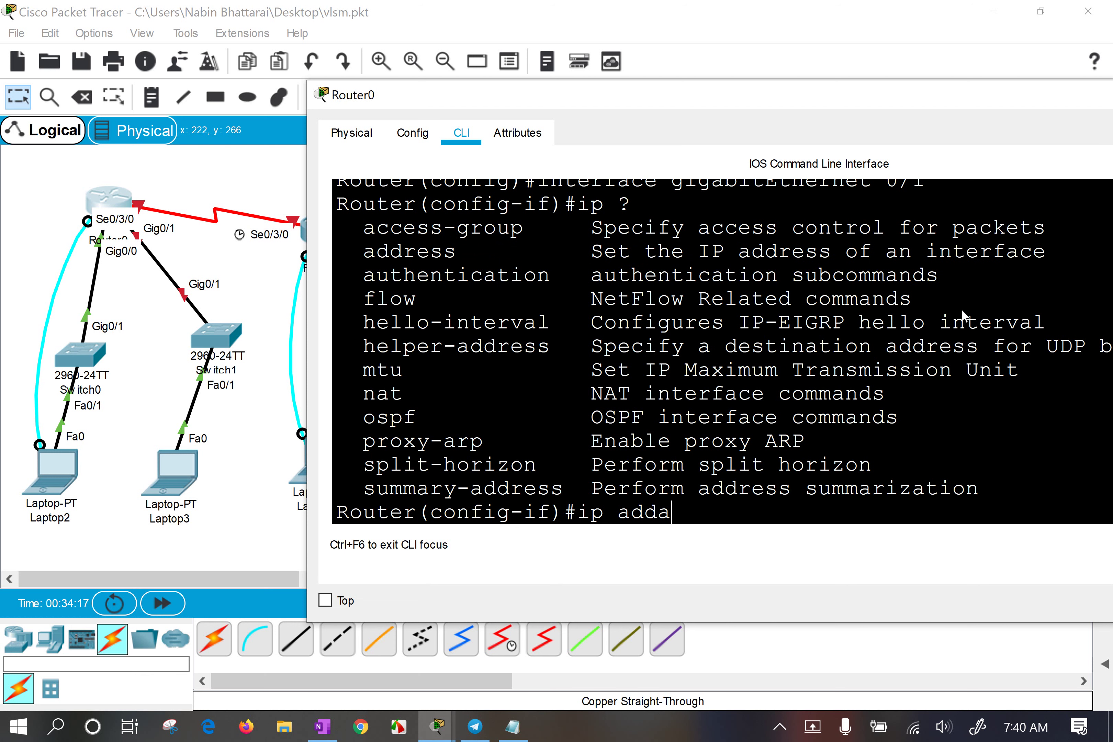
key("Tab")
type("?")
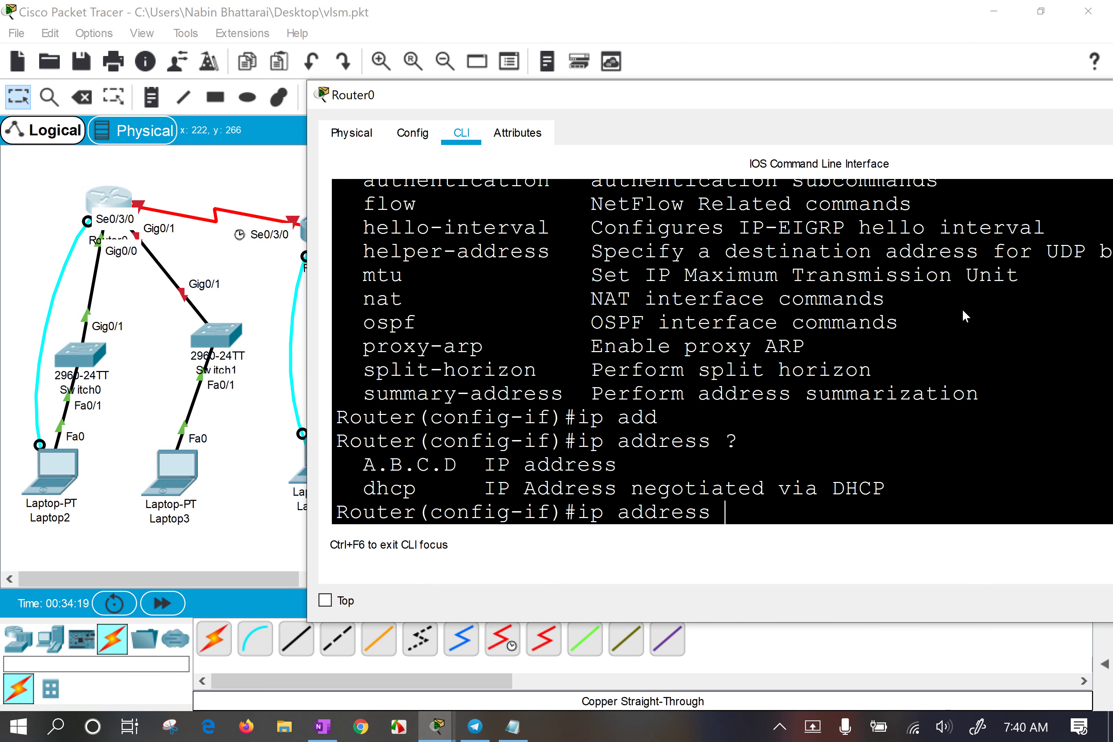
Set the gigabitEthernet 0/1 interface to ip address dhcp and enable it with no sh.
type("dh")
key("Tab")
key("Return")
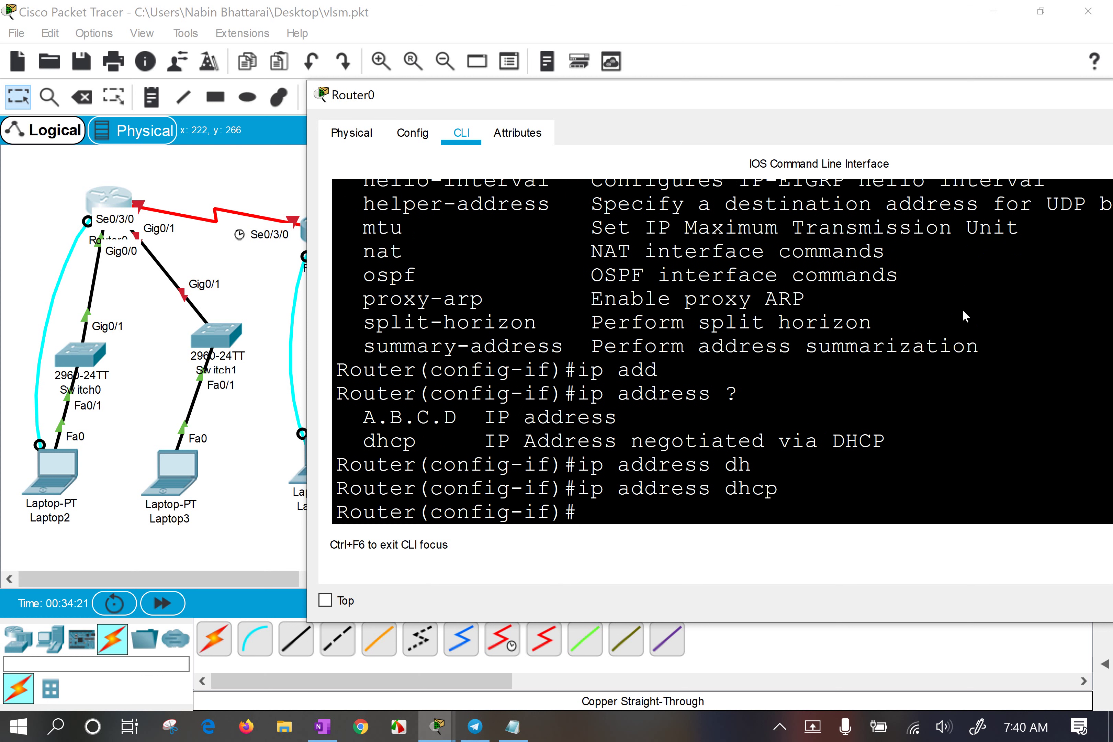
type("no sh")
key("Return")
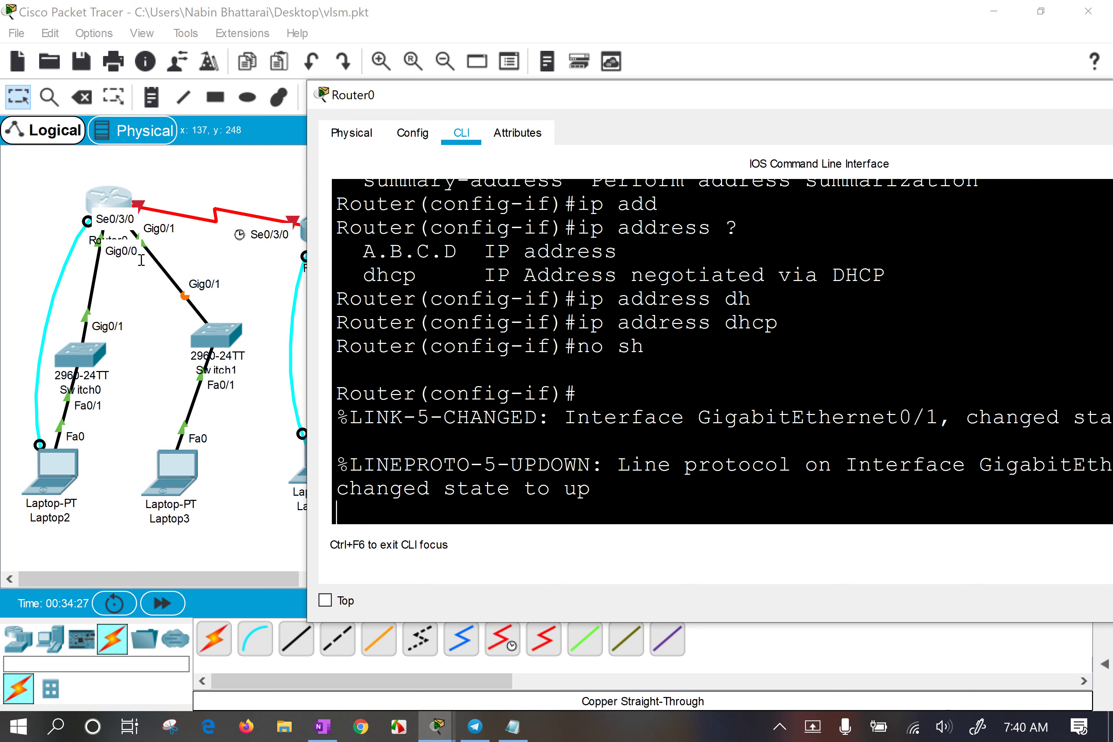
left_click(161, 249)
left_click_drag(164, 248, 133, 233)
left_click_drag(235, 519, 147, 418)
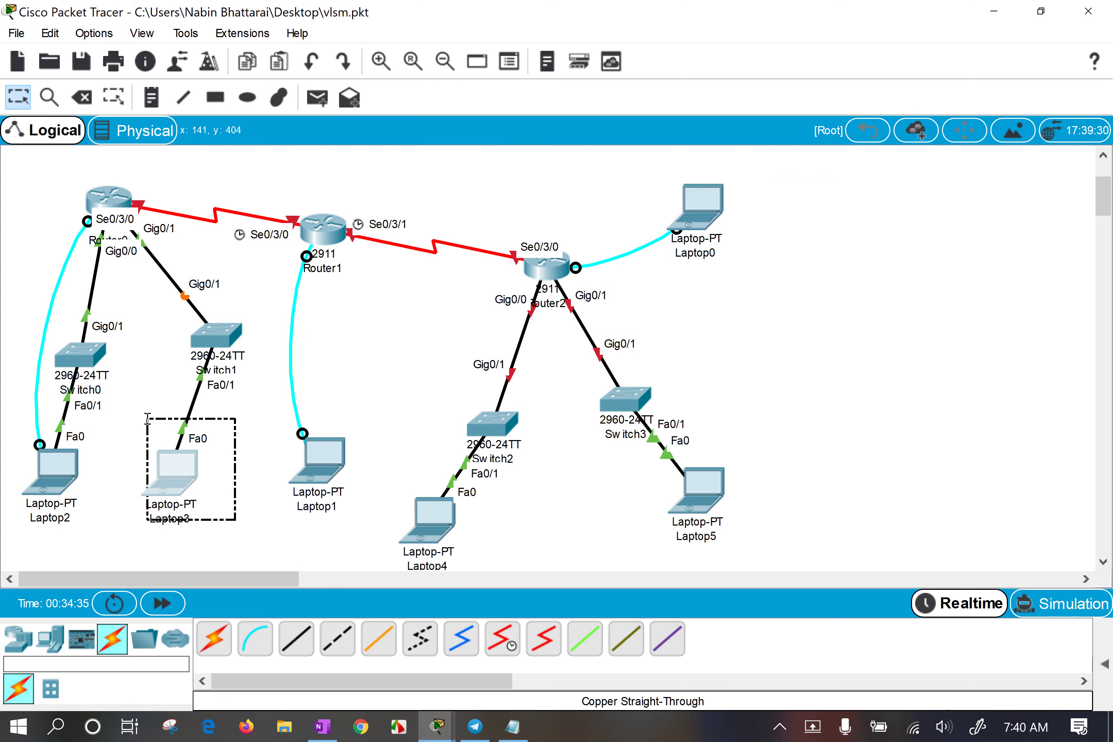
left_click_drag(148, 418, 147, 414)
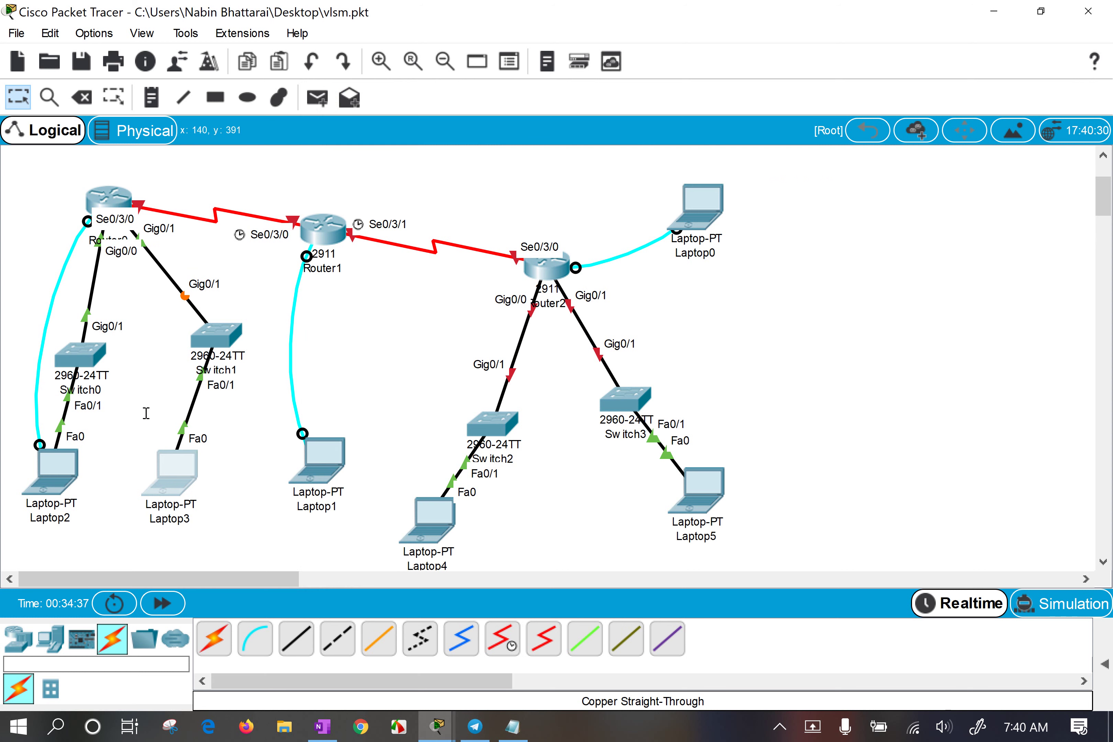
Reopen Router0's command line and begin an ip address command for gigabitEthernet 0/1 starting with 172.168.
left_click(111, 193)
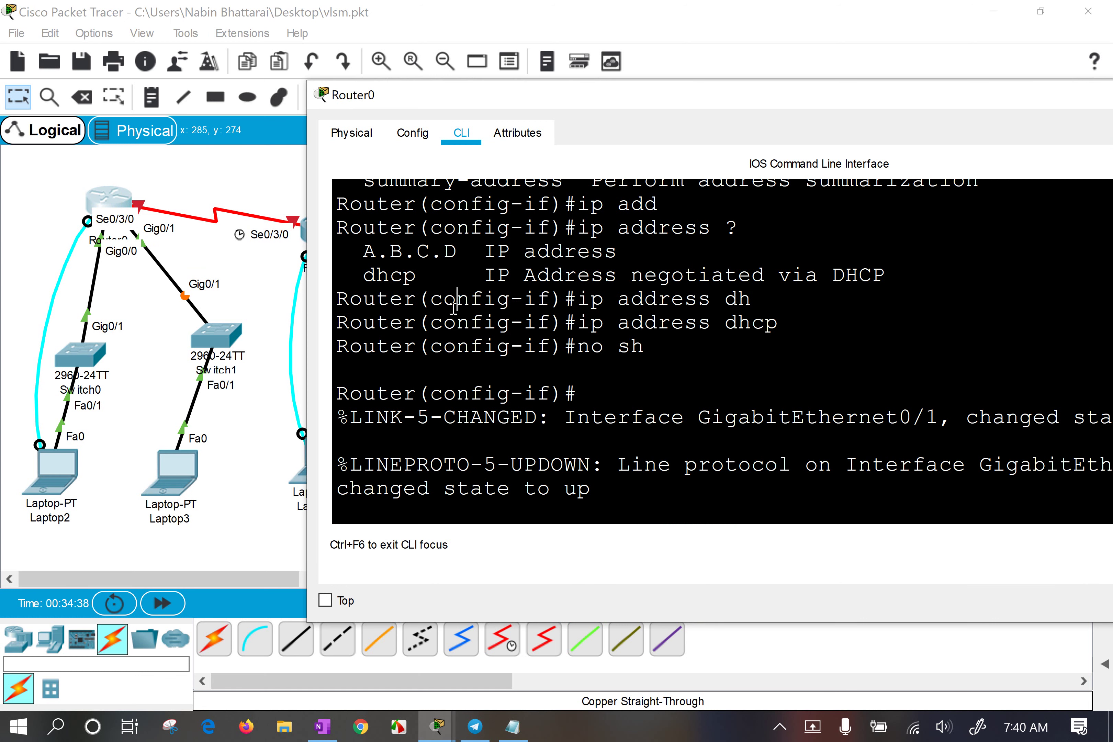
key("Return")
key("Return")
type("ip add")
key("Tab")
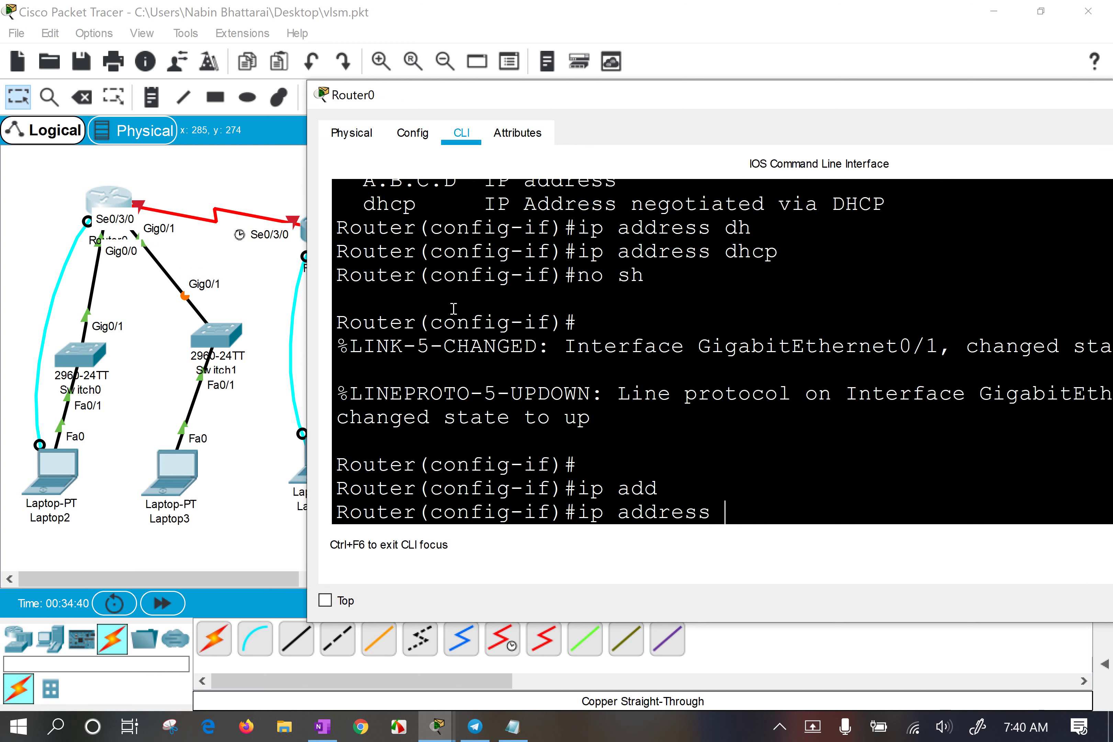
type("172.168.")
Switch to OneNote, label R1's link to SW2 as 1.1 in red ink and underline the Sales subnet mask.
left_click(322, 727)
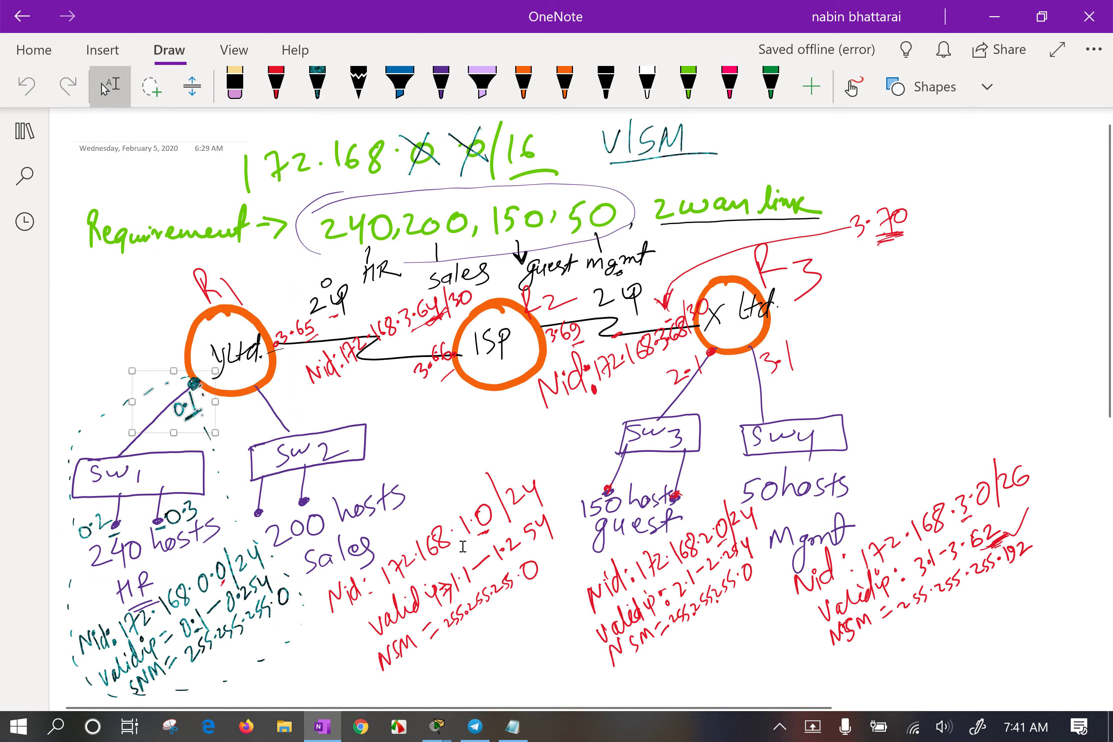
left_click_drag(444, 563, 485, 596)
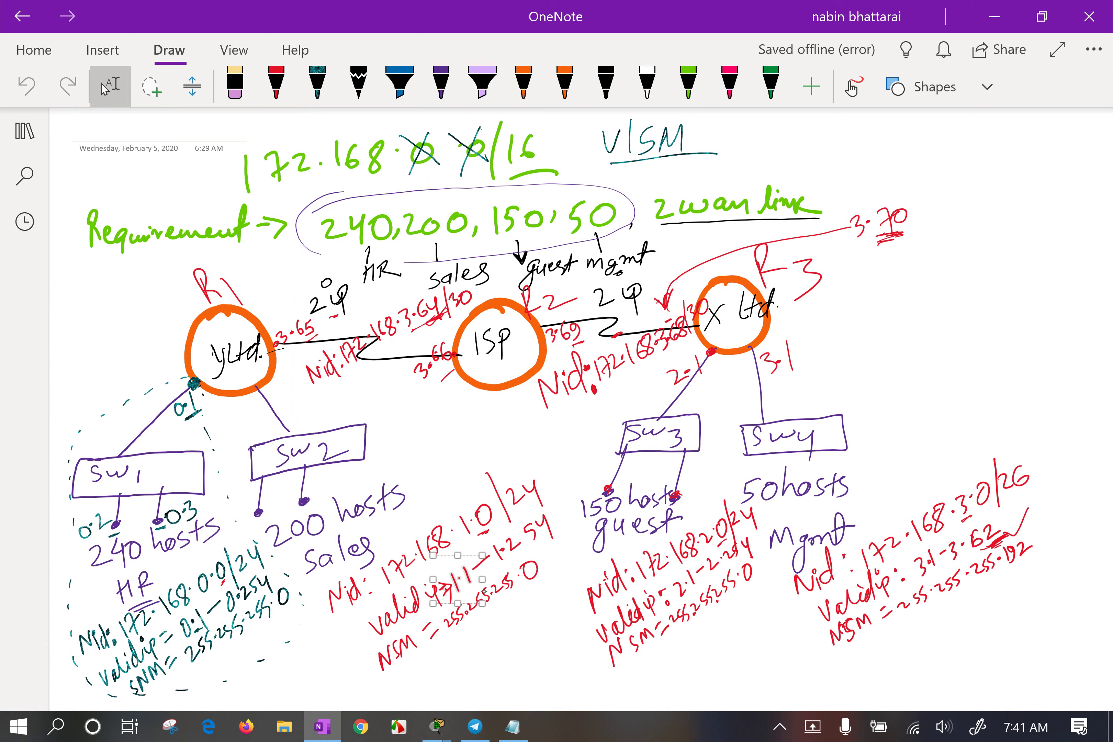
left_click(276, 84)
left_click_drag(245, 422, 251, 406)
left_click(257, 410)
left_click_drag(265, 417, 271, 398)
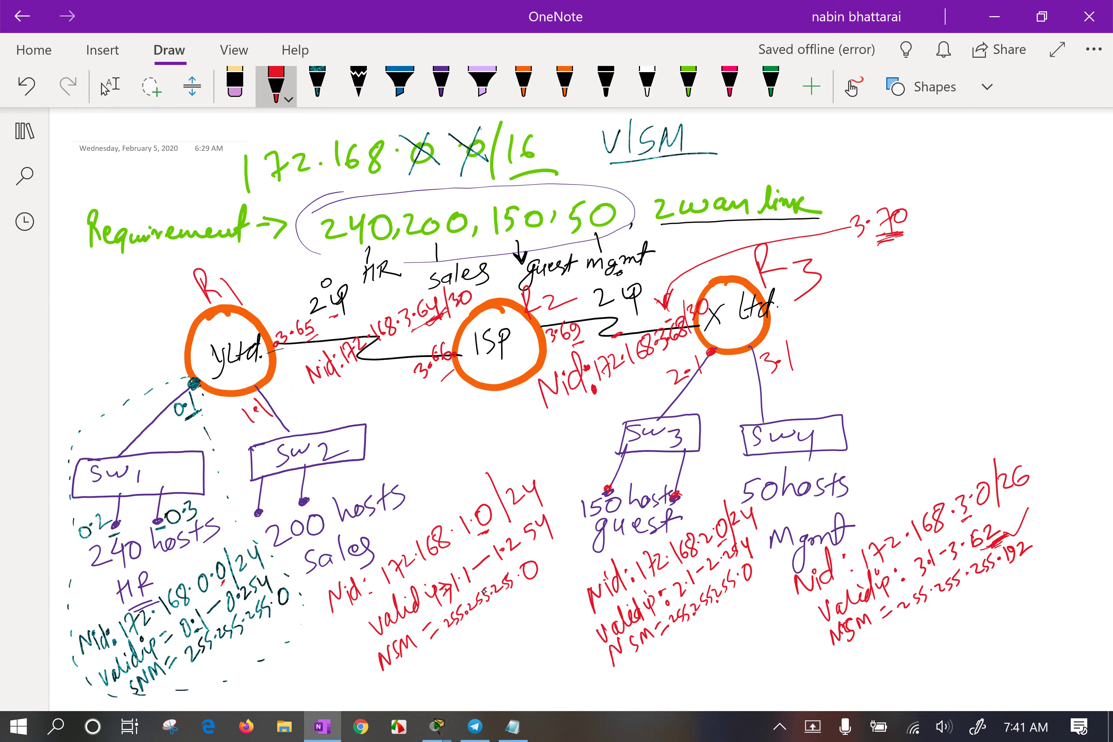
left_click_drag(460, 638, 530, 585)
left_click(110, 85)
scroll(532, 543, "up", 2)
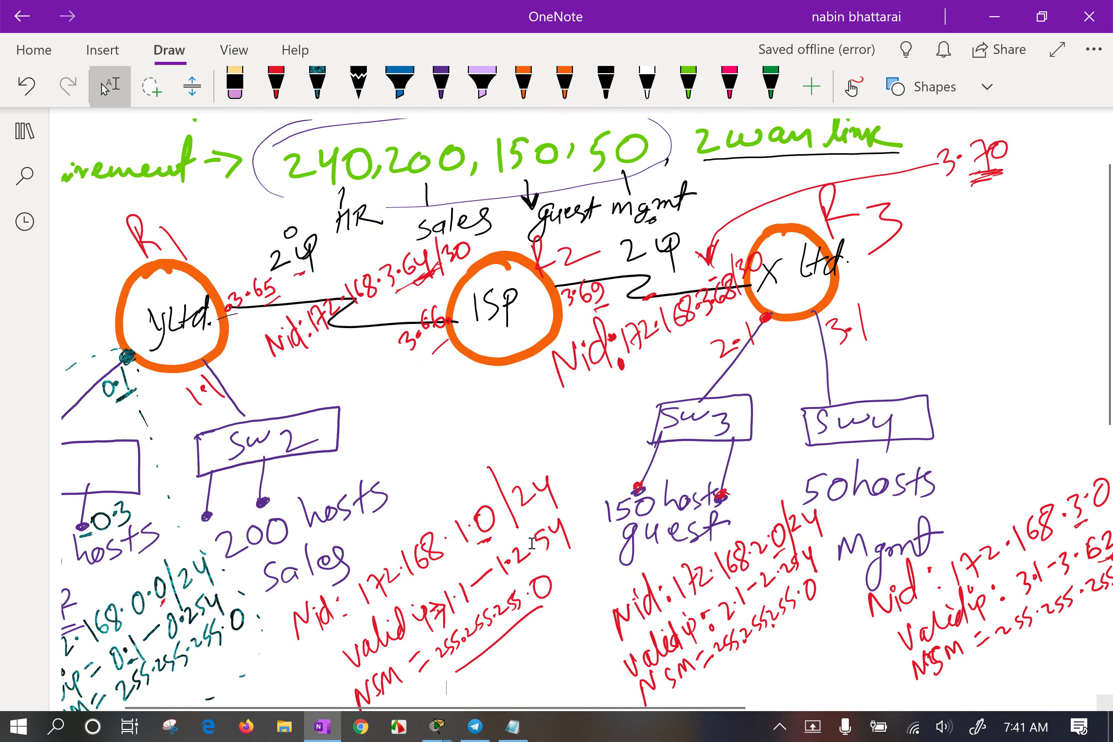
scroll(532, 542, "down", 4)
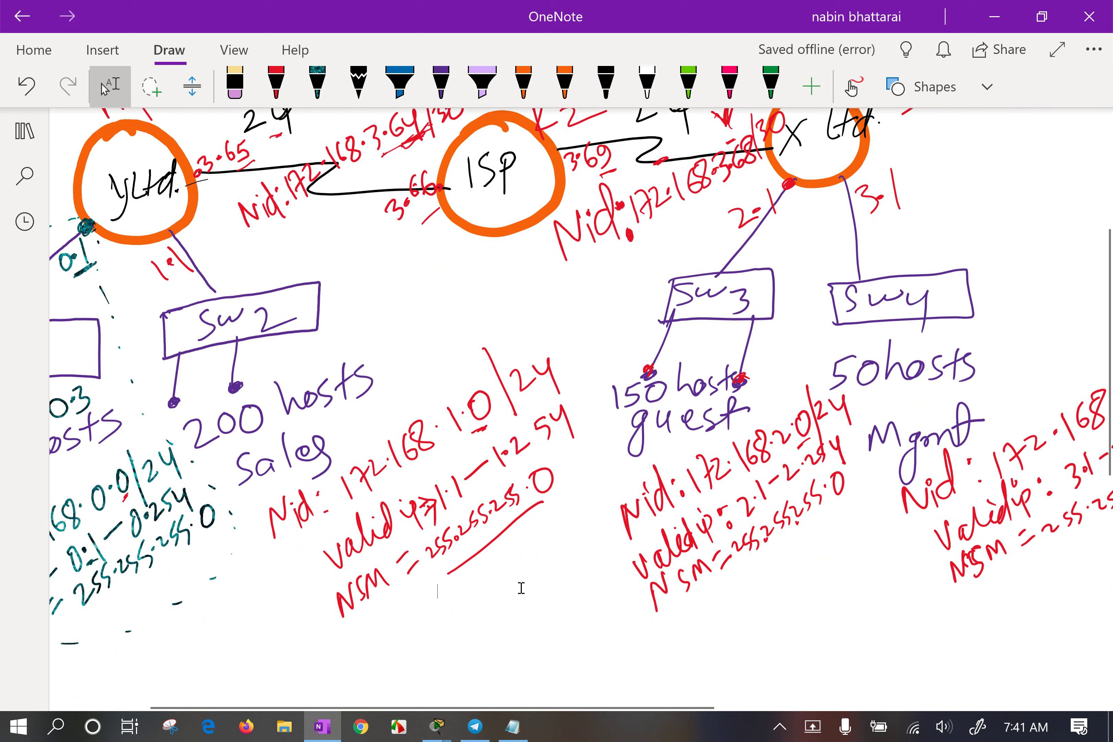
Switch to Router0's command line, complete the address as 172.168.1.1 and list what the command expects after it.
mouse_move(441, 729)
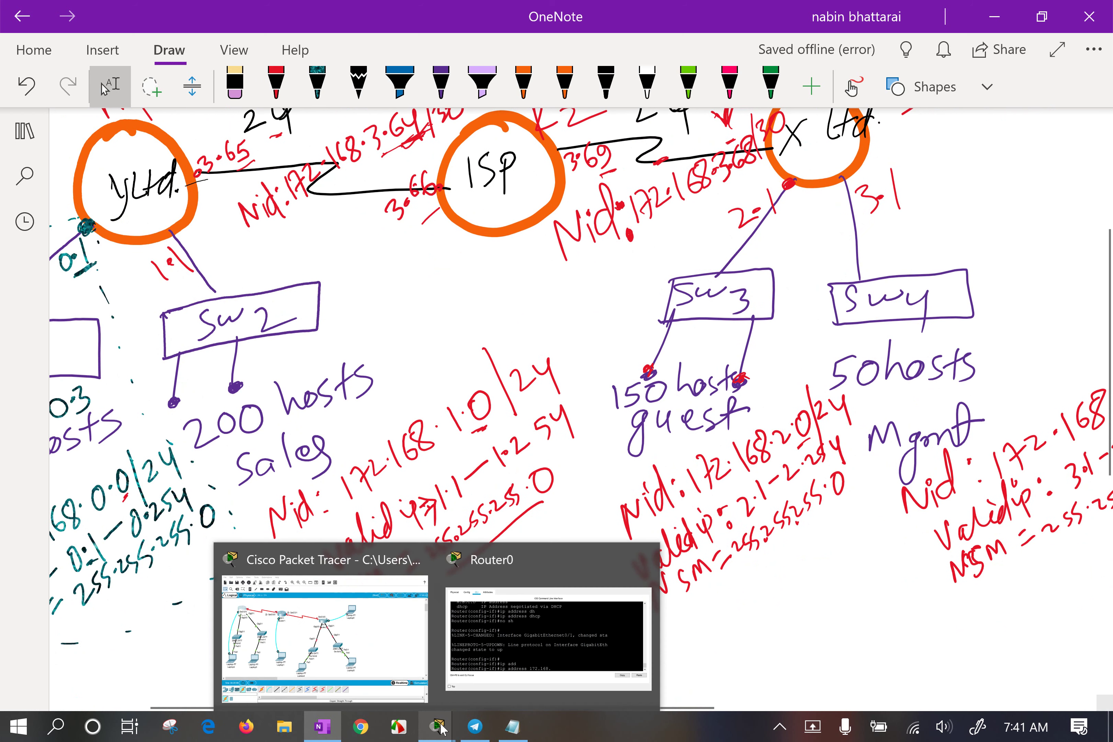
left_click(521, 608)
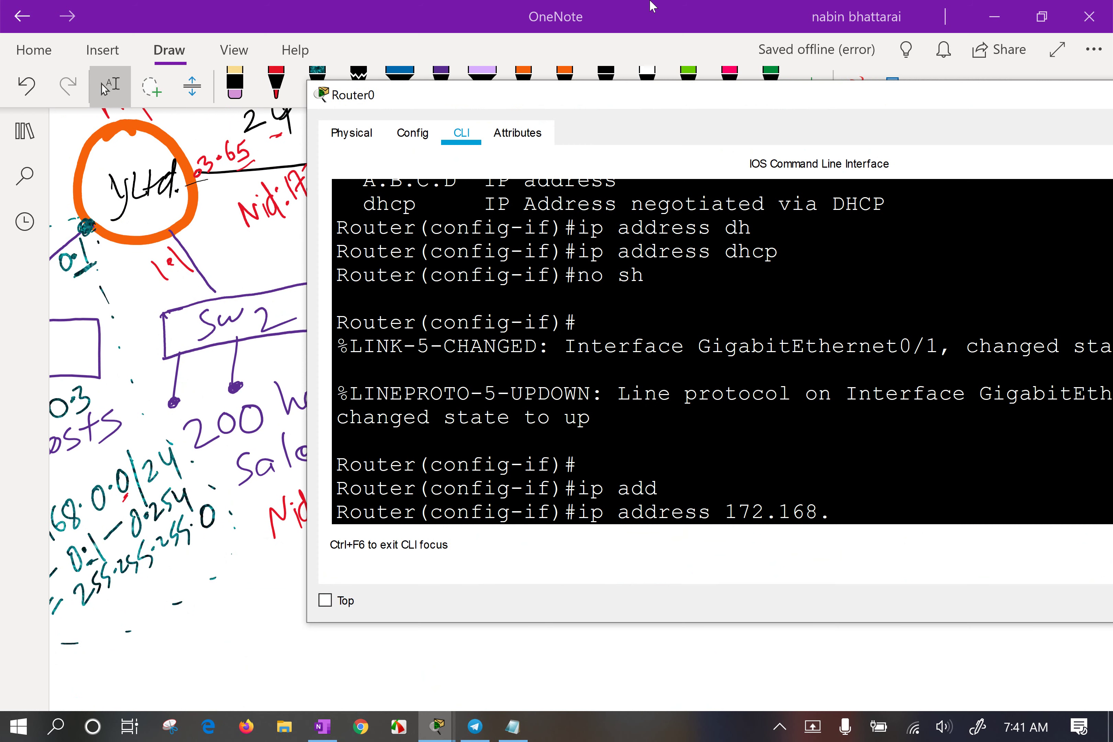
mouse_move(636, 99)
left_mouse_down()
mouse_move(728, 43)
mouse_move(690, 41)
left_mouse_up()
type("1.1")
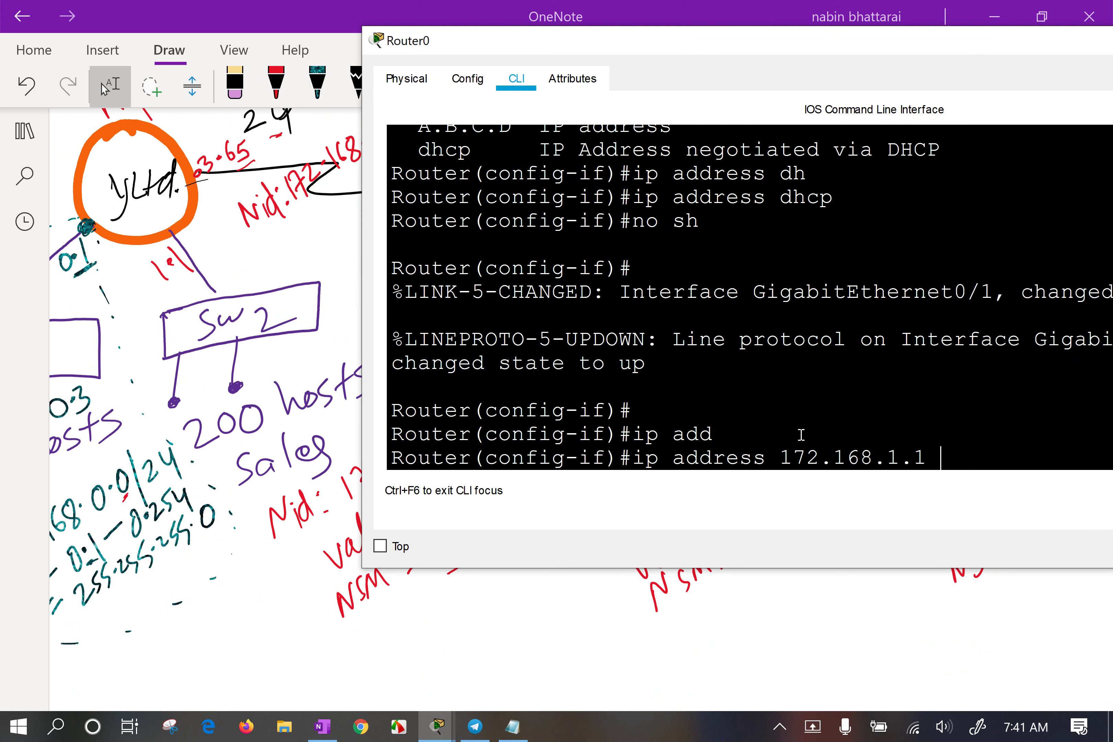
type(" ?")
key("Return")
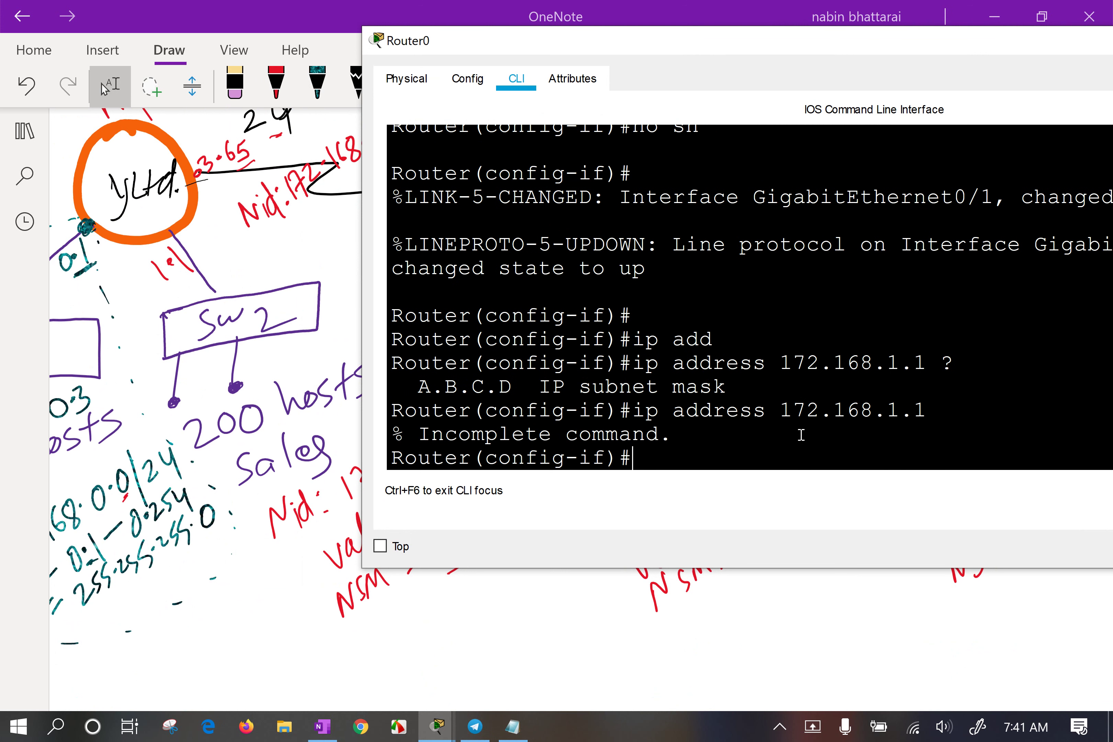
key("Up")
type("?")
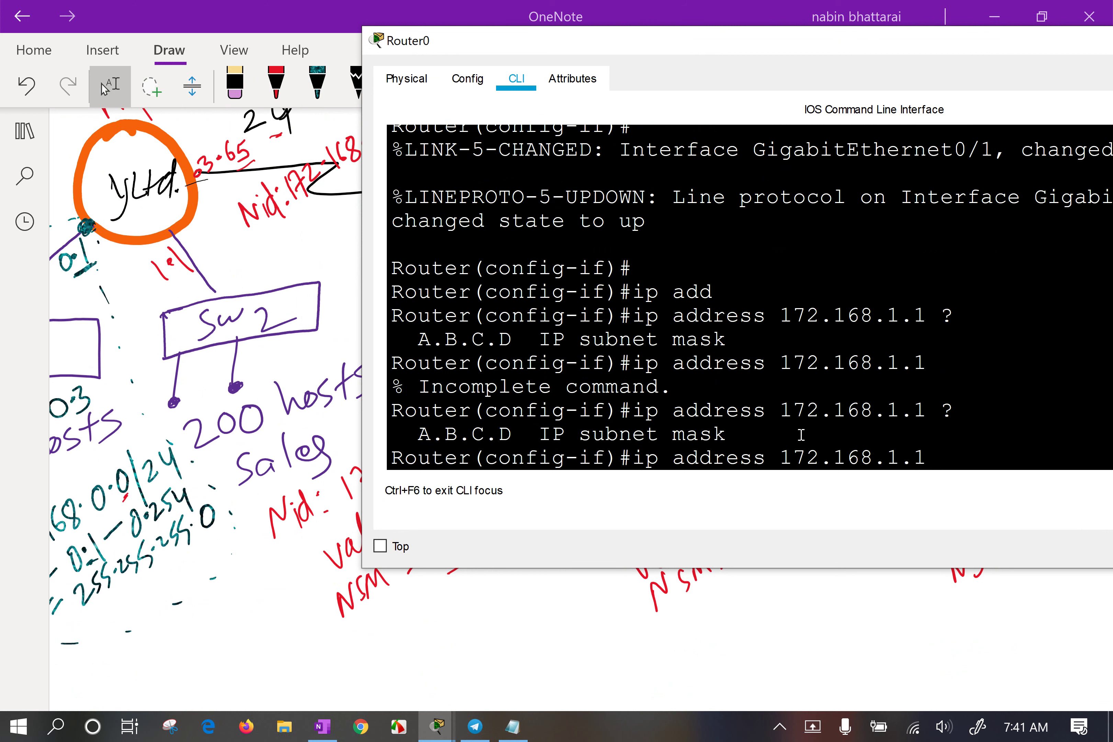
type(" ?")
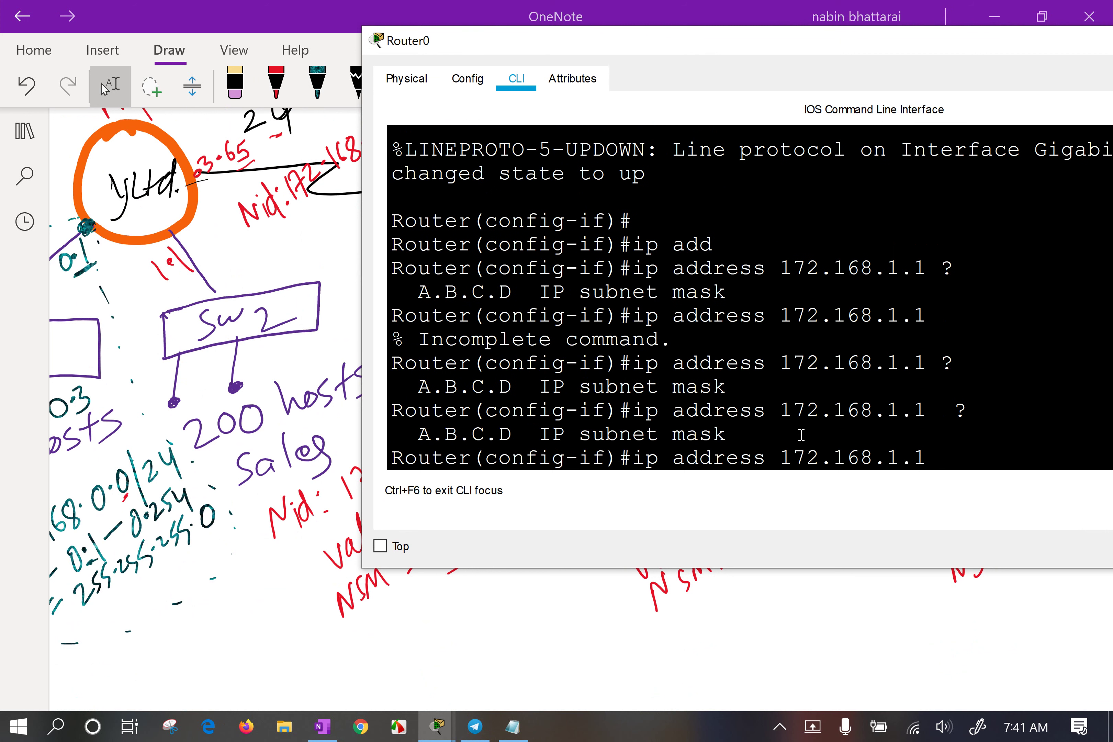
Try to assign ip address 172.168.1.1 with subnet mask 255.255.255.255 to the interface.
left_click_drag(458, 434, 659, 457)
left_click(692, 361)
type("255.255.255.")
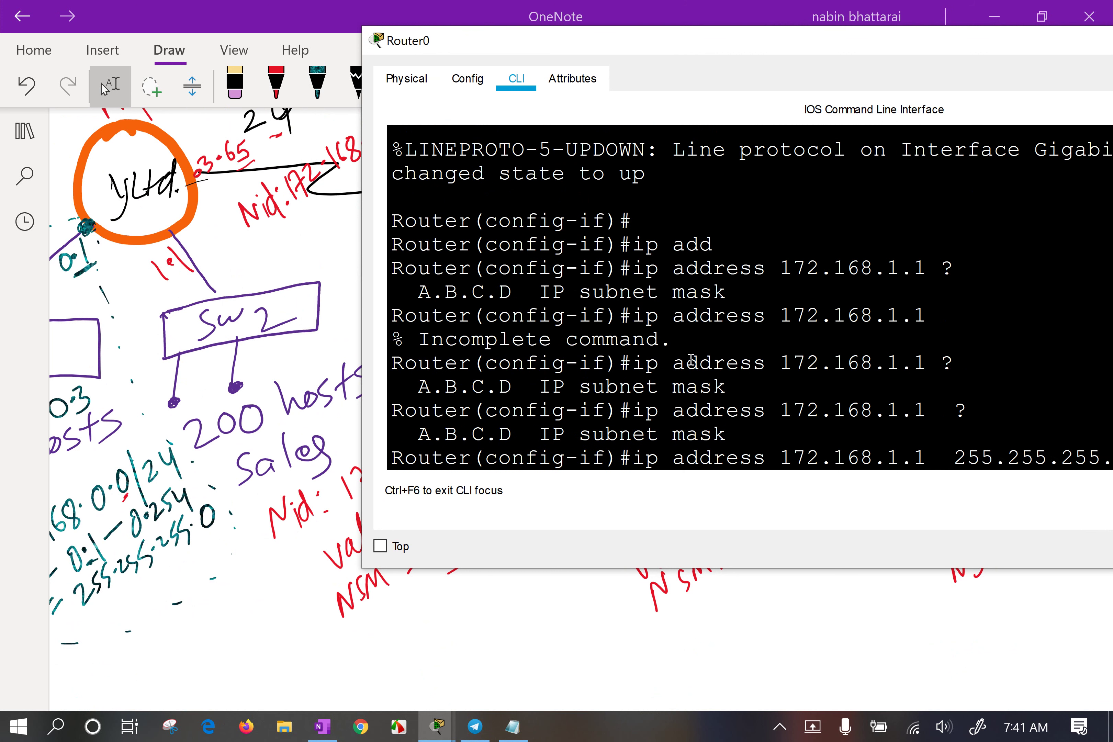
left_click_drag(691, 39, 604, 51)
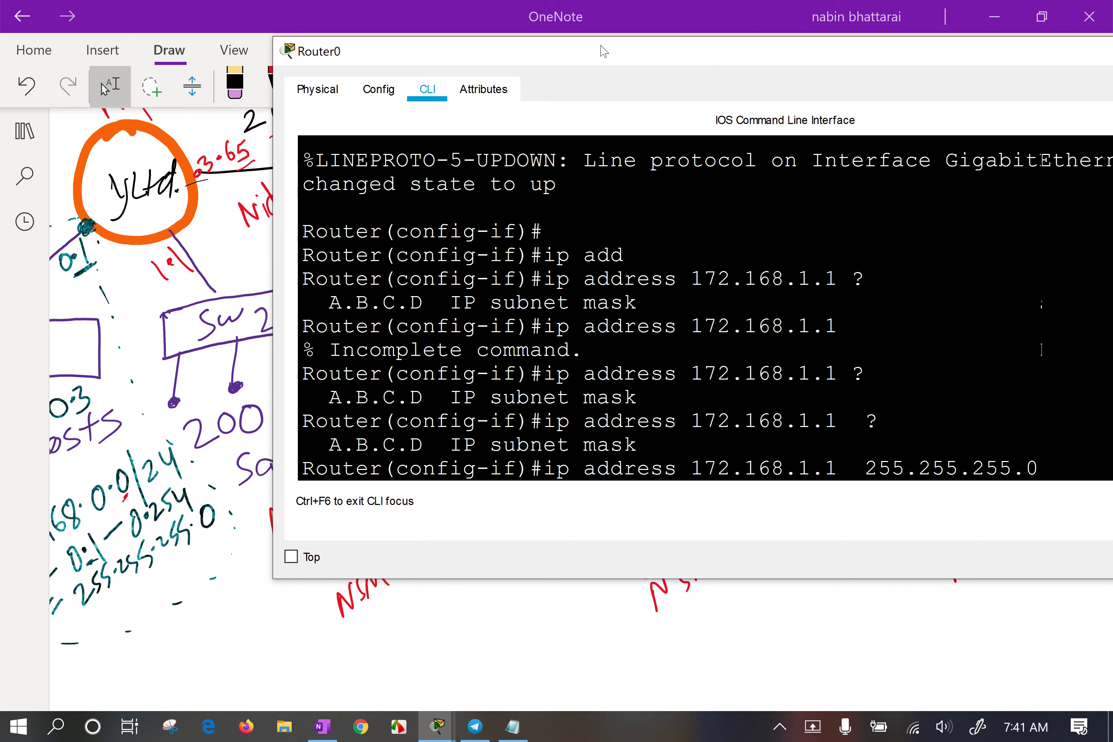
key("BackSpace")
type("255")
key("Return")
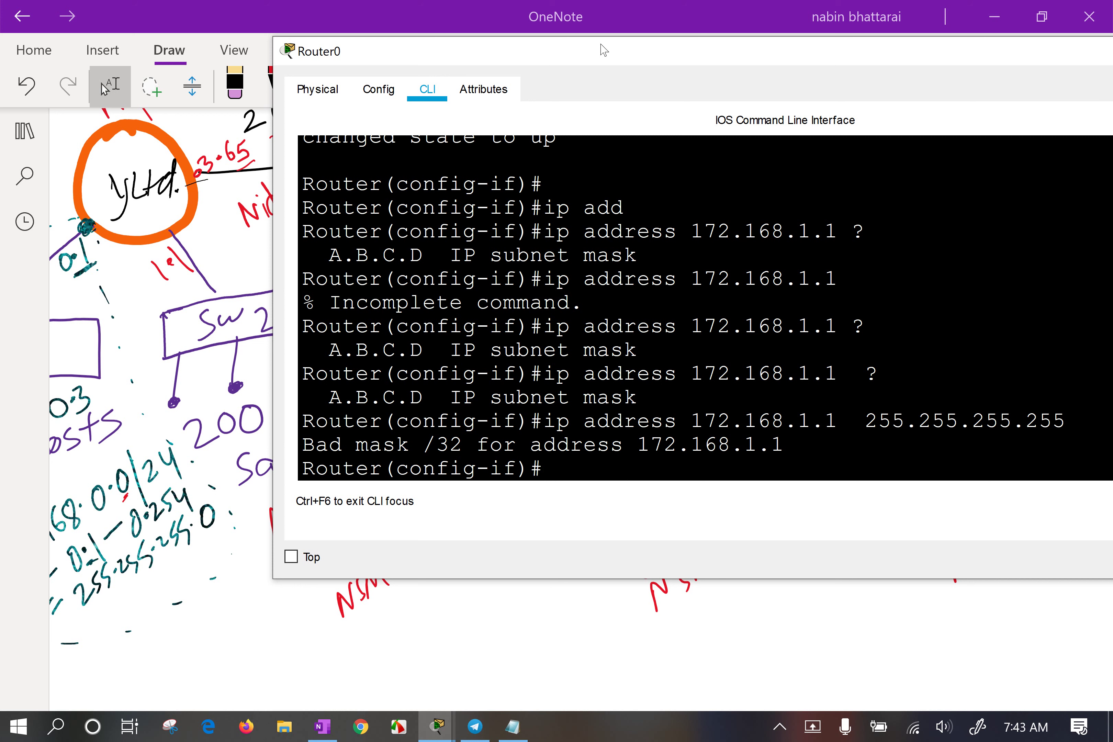
Recall the ip address command and change its third octet to 0, checking the HR subnet in the OneNote plan.
key("Up")
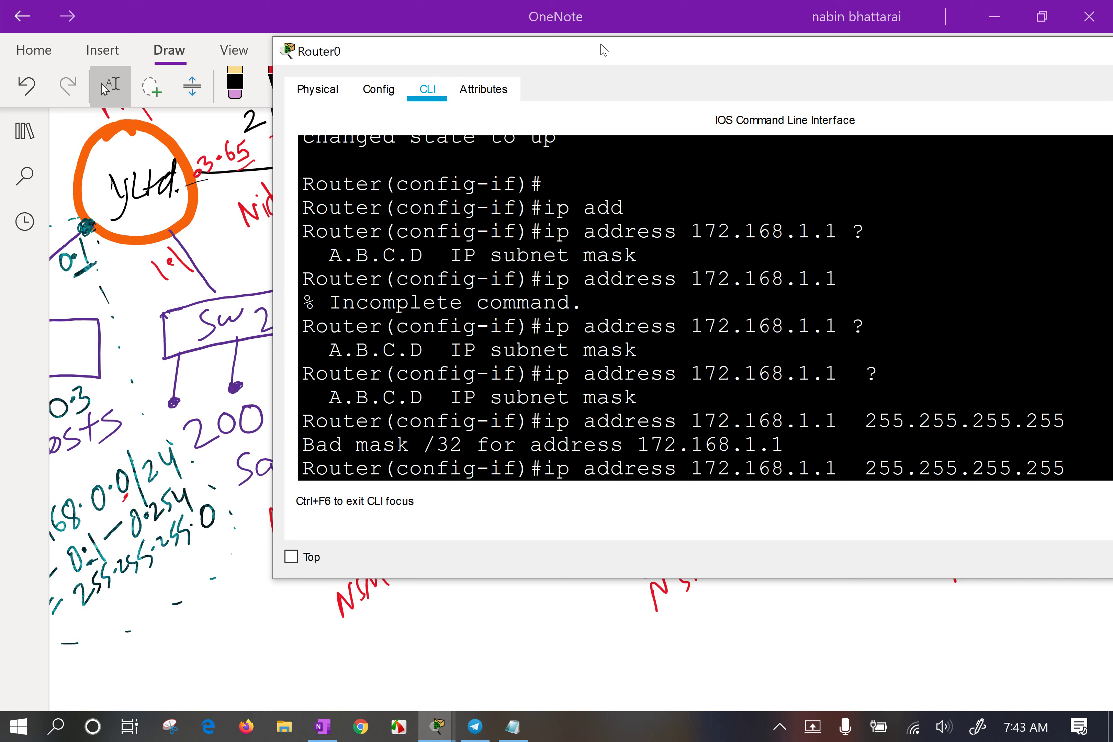
key("Left")
key("Left")
key("Left")
key("Left")
key("Left")
key("Left")
key("Left")
key("Left")
key("Left")
key("Left")
key("Left")
key("Left")
key("Left")
key("Left")
key("Left")
key("Left")
key("Left")
key("Left")
key("Left")
key("BackSpace")
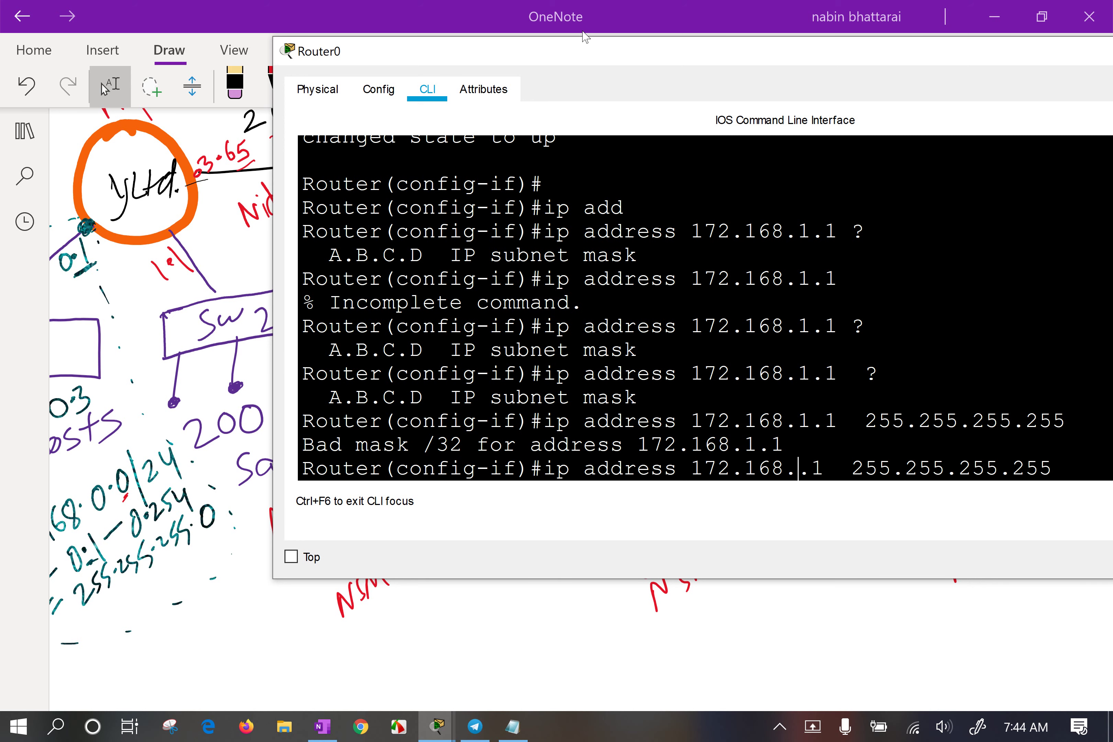
left_click(173, 659)
scroll(179, 673, "down", 1)
scroll(180, 673, "left", 1)
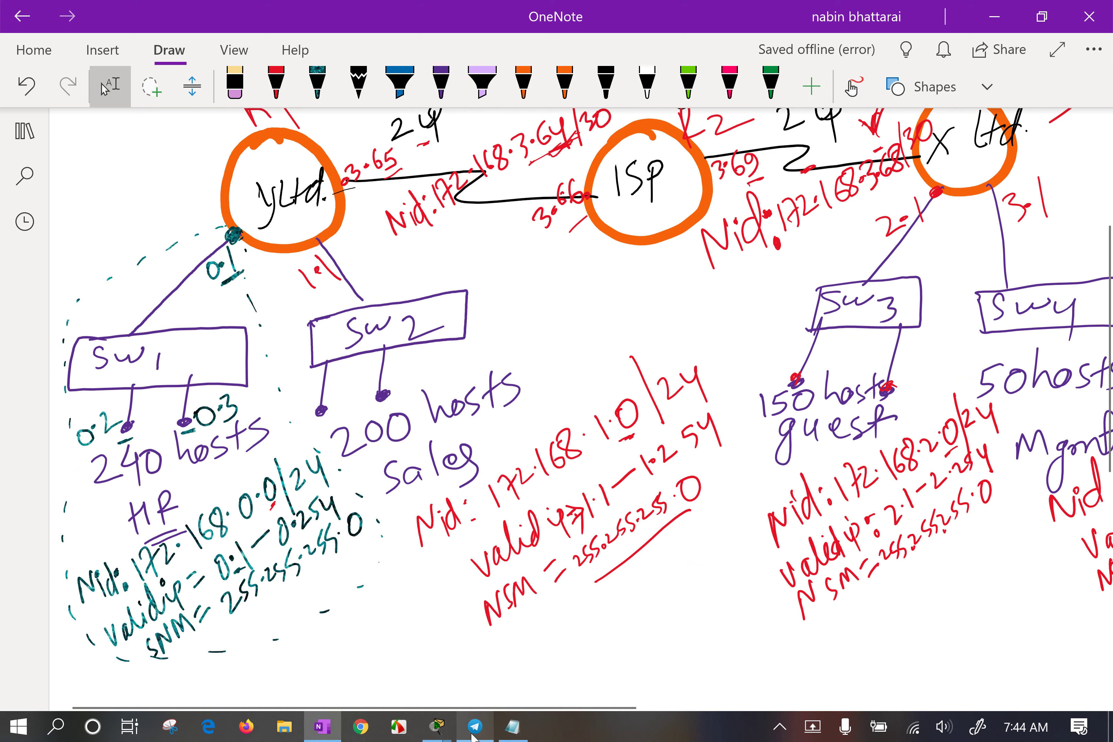
mouse_move(437, 726)
left_click(507, 625)
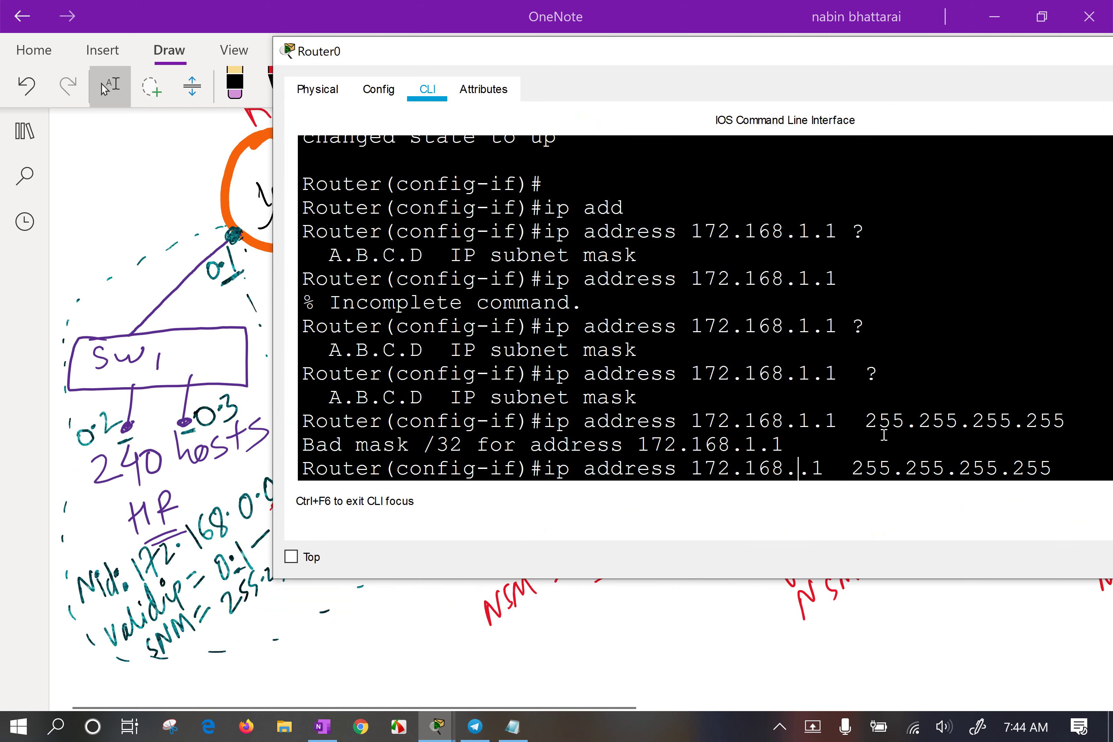
type("0")
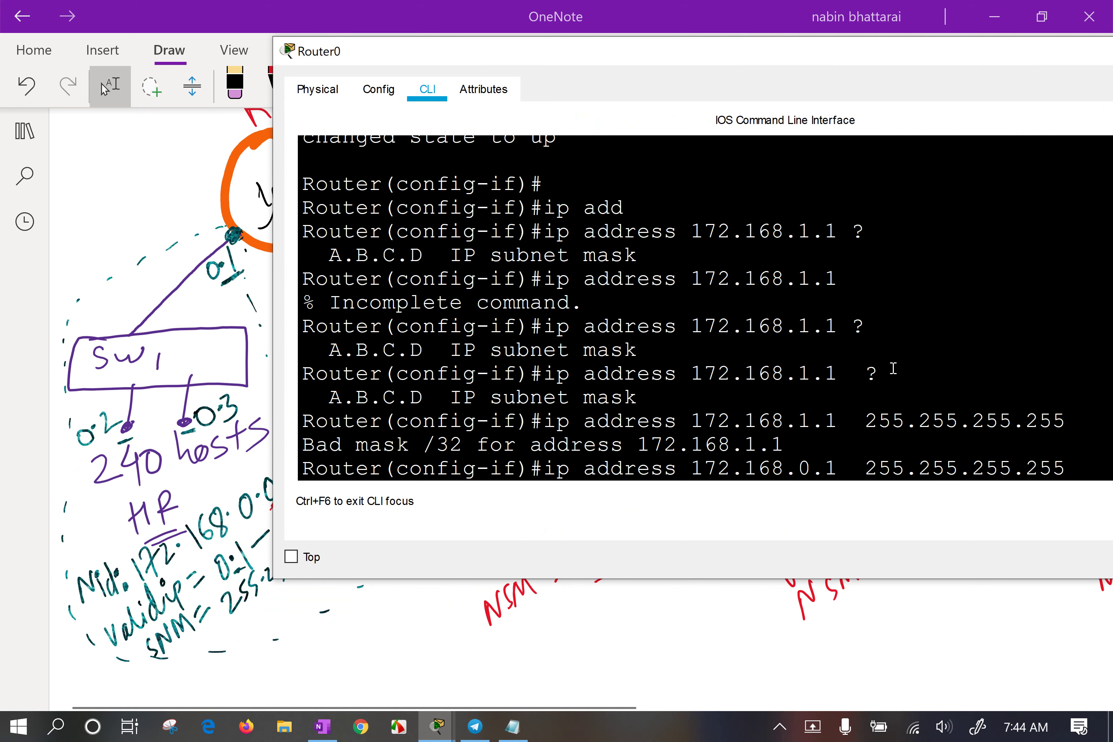
Try to assign 172.168.0.11 with subnet mask 255.255.255.0 to the gigabitEthernet 0/1 interface.
key("Right")
key("Right")
type("1")
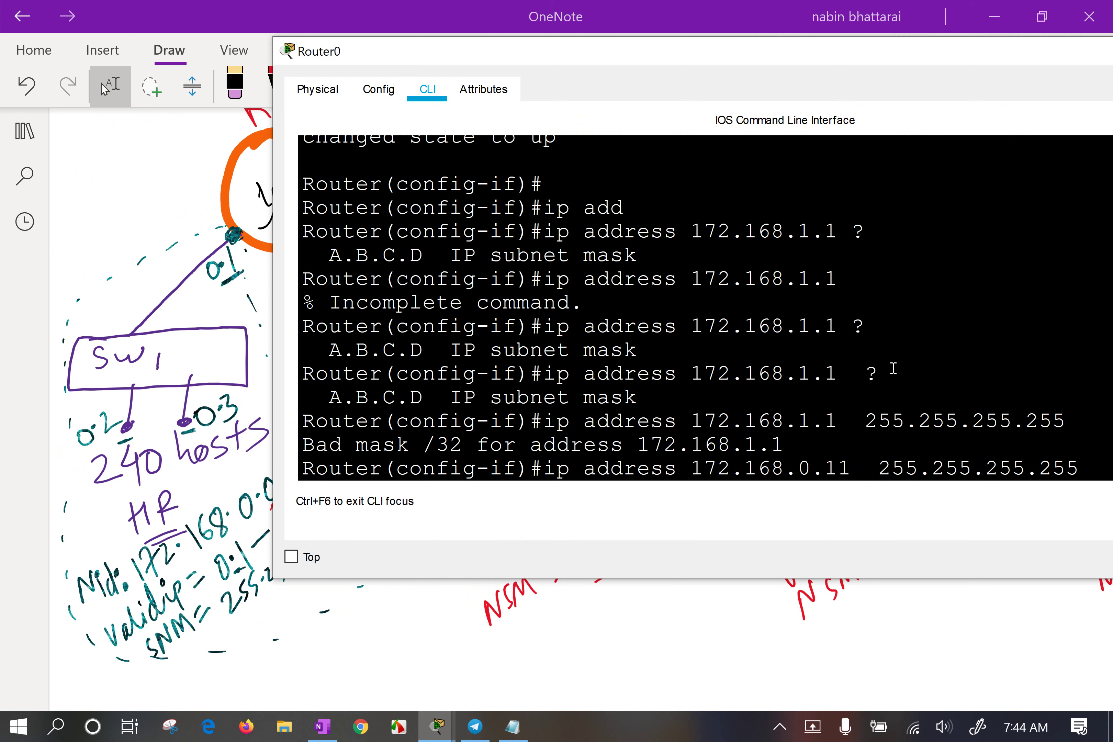
key("Right")
key("Right")
key("Right")
key("Right")
key("Right")
key("Right")
key("Right")
key("Right")
key("Right")
key("Right")
key("Right")
key("BackSpace")
key("BackSpace")
key("BackSpace")
type("0")
key("Return")
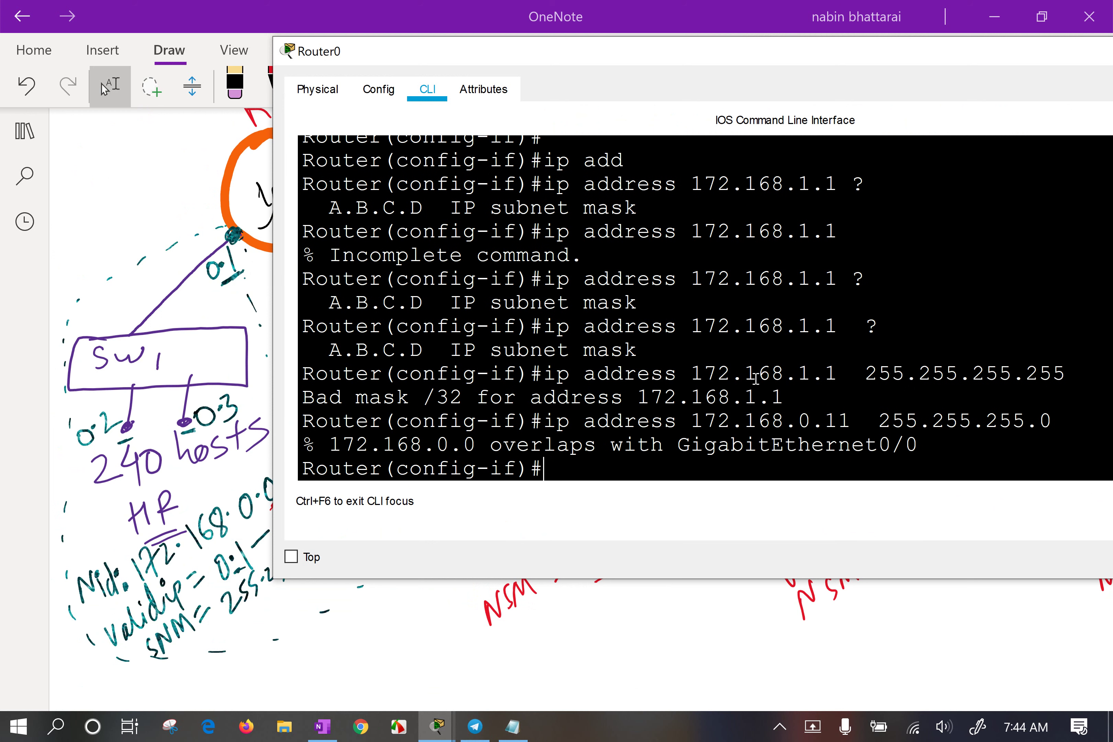
Examine the router's reply to the command and compare the 0.1 and 1.1 LAN interface addresses in the OneNote diagram.
left_click_drag(488, 444, 591, 447)
left_click_drag(690, 444, 941, 439)
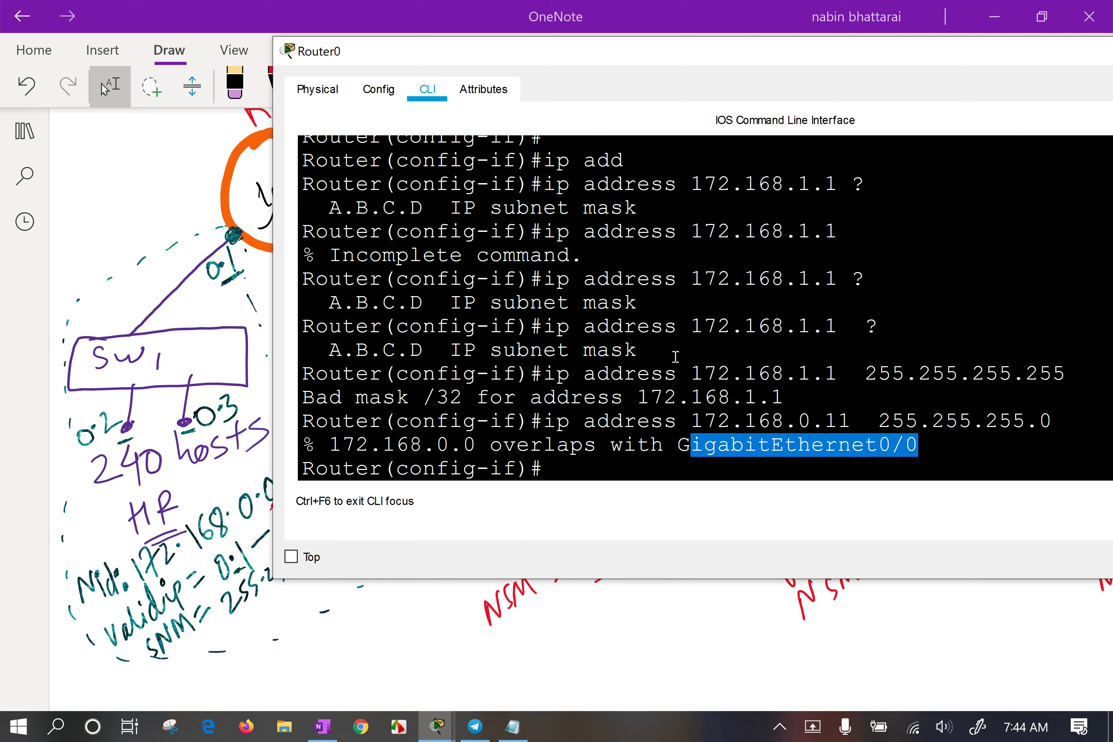
left_click(637, 349)
left_click(123, 177)
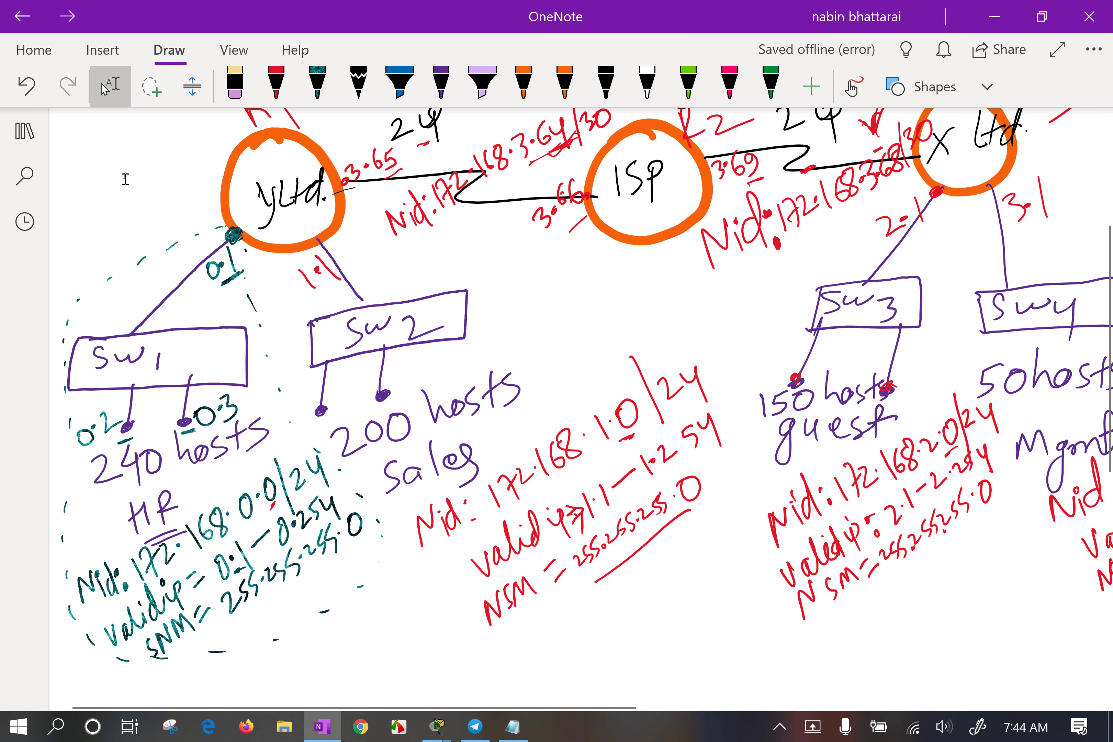
mouse_move(121, 144)
left_mouse_down()
mouse_move(261, 233)
mouse_move(518, 294)
left_mouse_up()
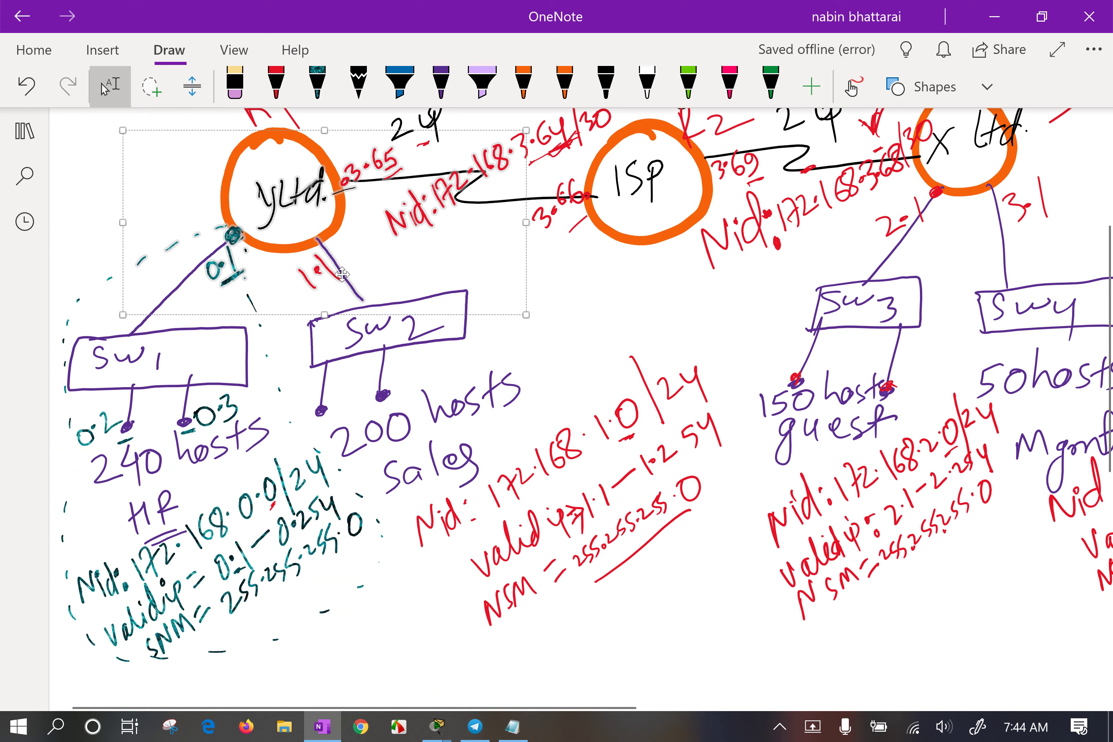
left_click(223, 241)
mouse_move(162, 161)
left_mouse_down()
mouse_move(304, 303)
mouse_move(371, 341)
left_mouse_up()
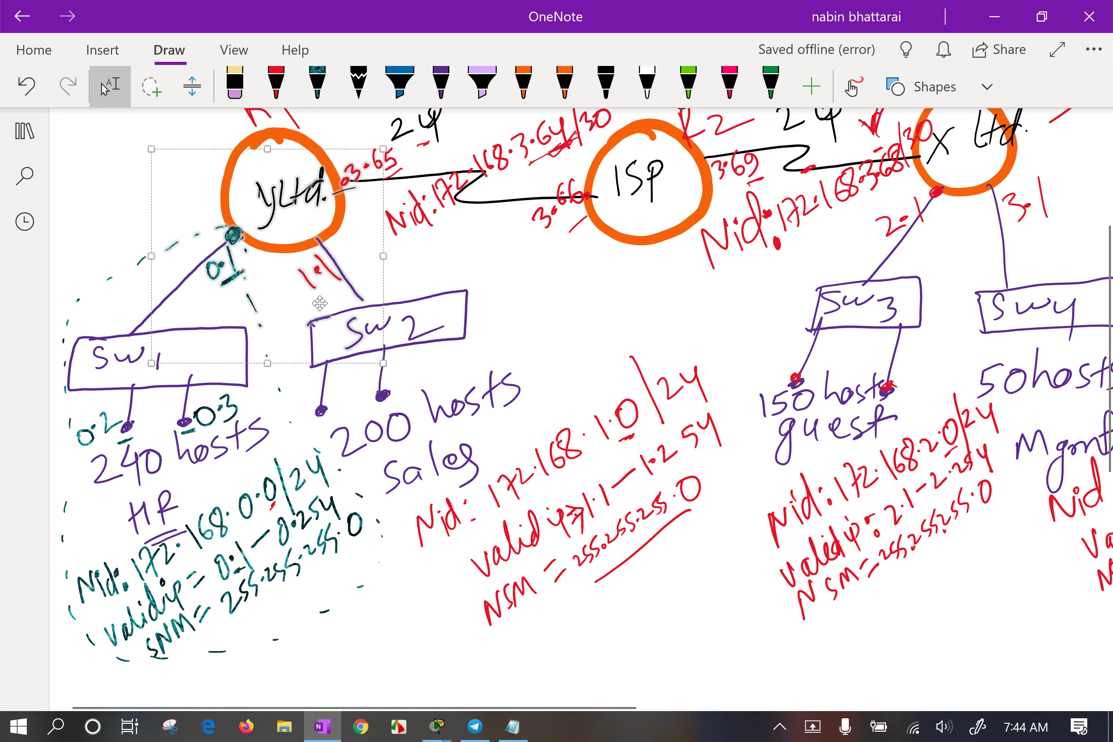
left_click(534, 245)
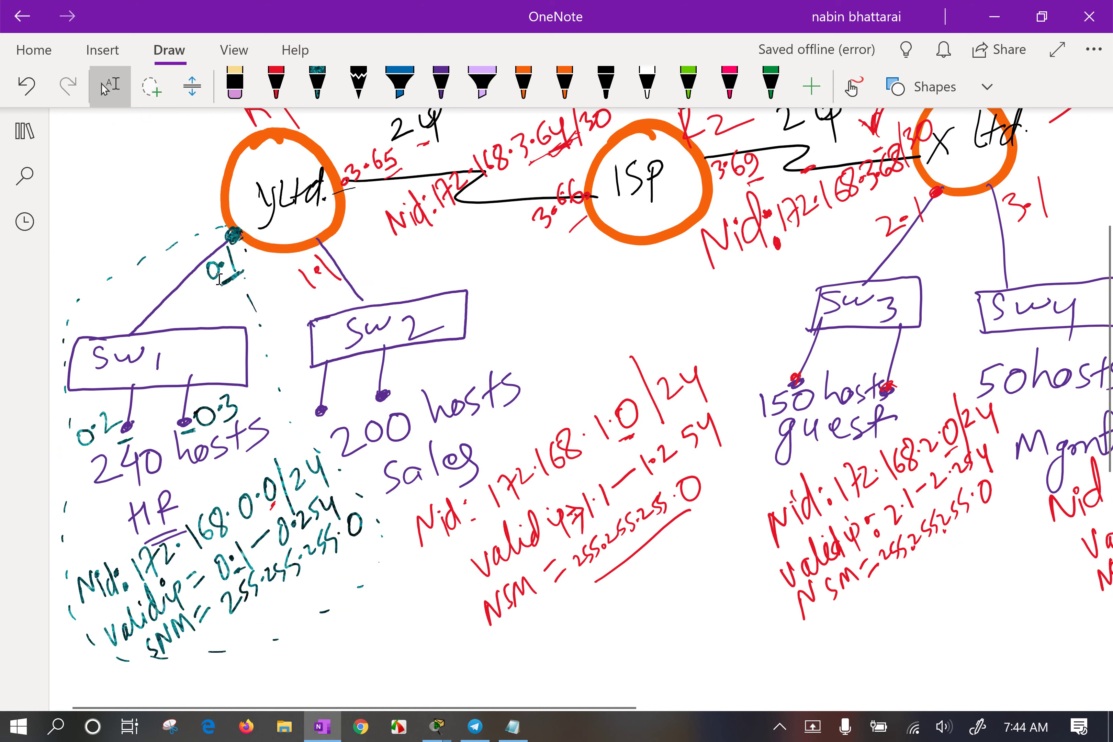
left_click_drag(165, 202, 250, 297)
left_click_drag(363, 237, 283, 308)
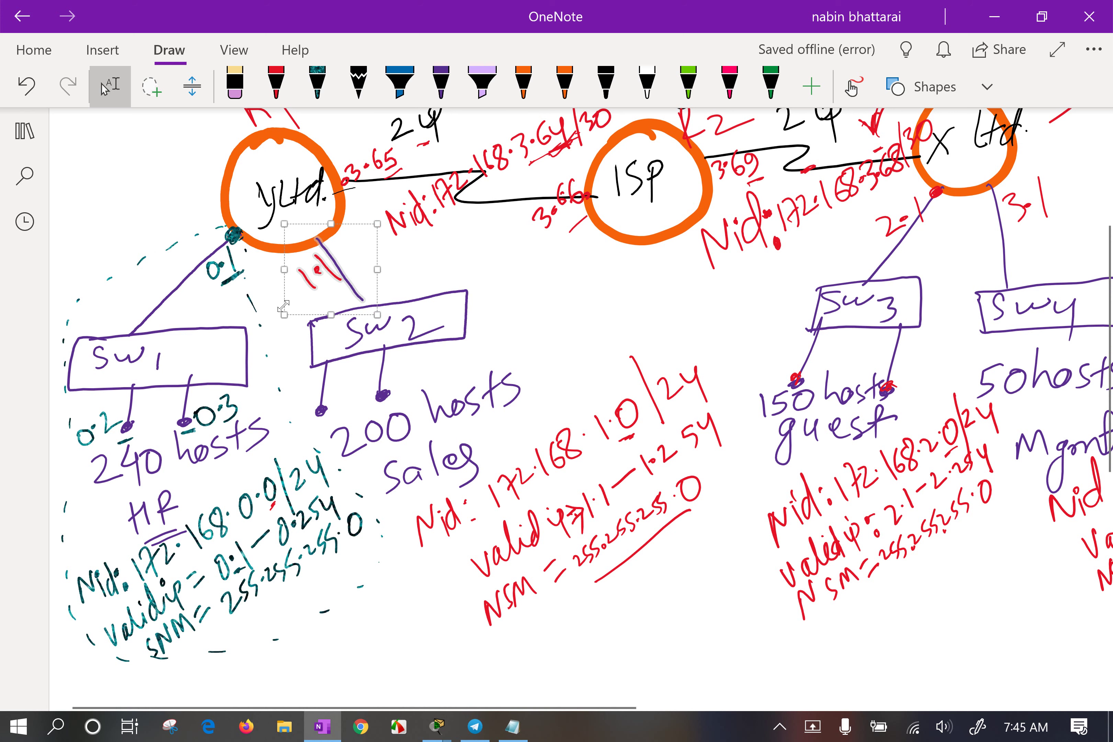
Close the Router0 window and reopen Router0's command line from the Packet Tracer topology.
left_click(436, 727)
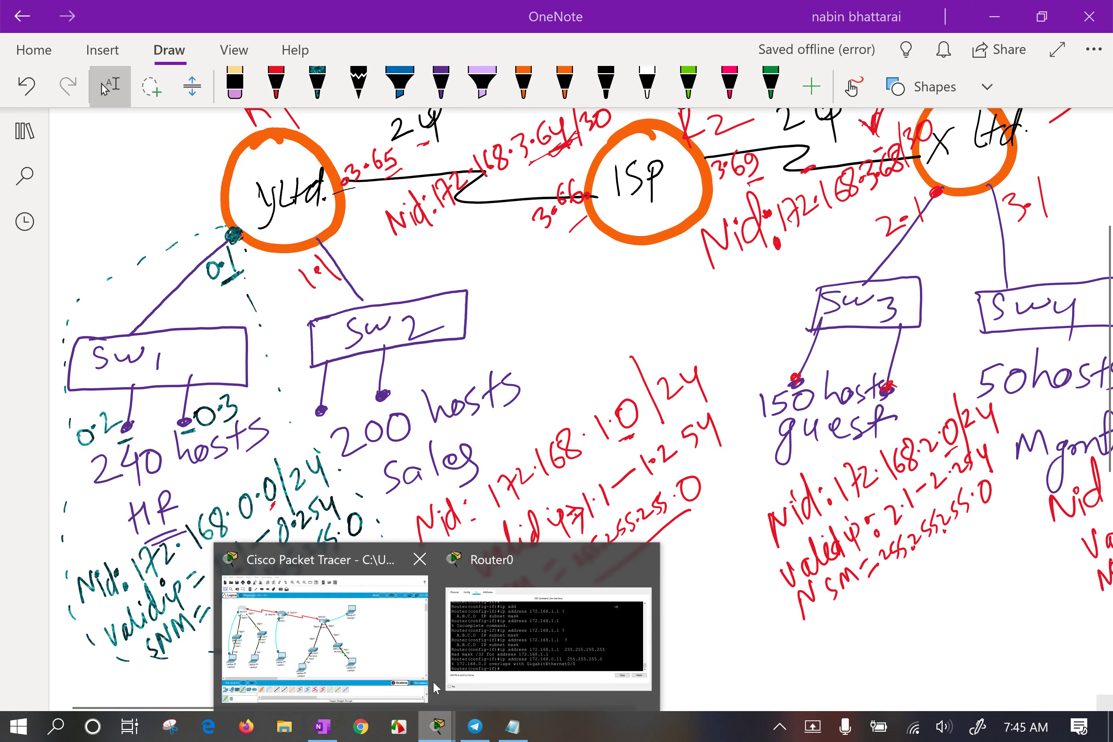
left_click(443, 680)
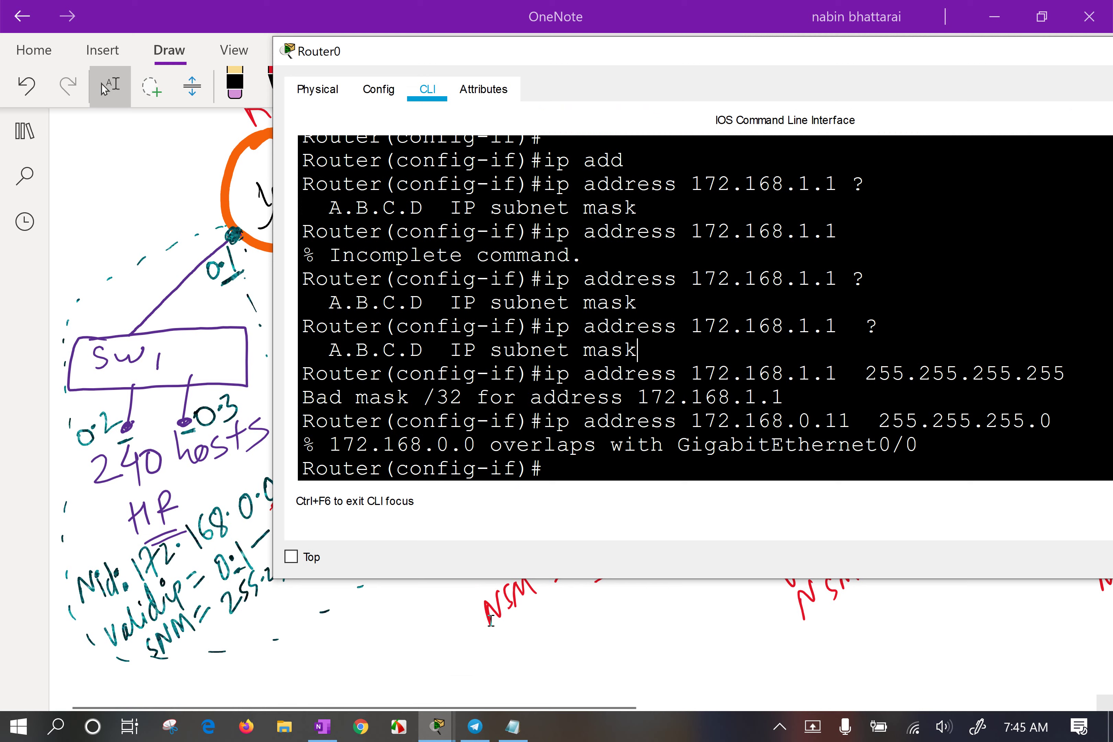
double_click(747, 56)
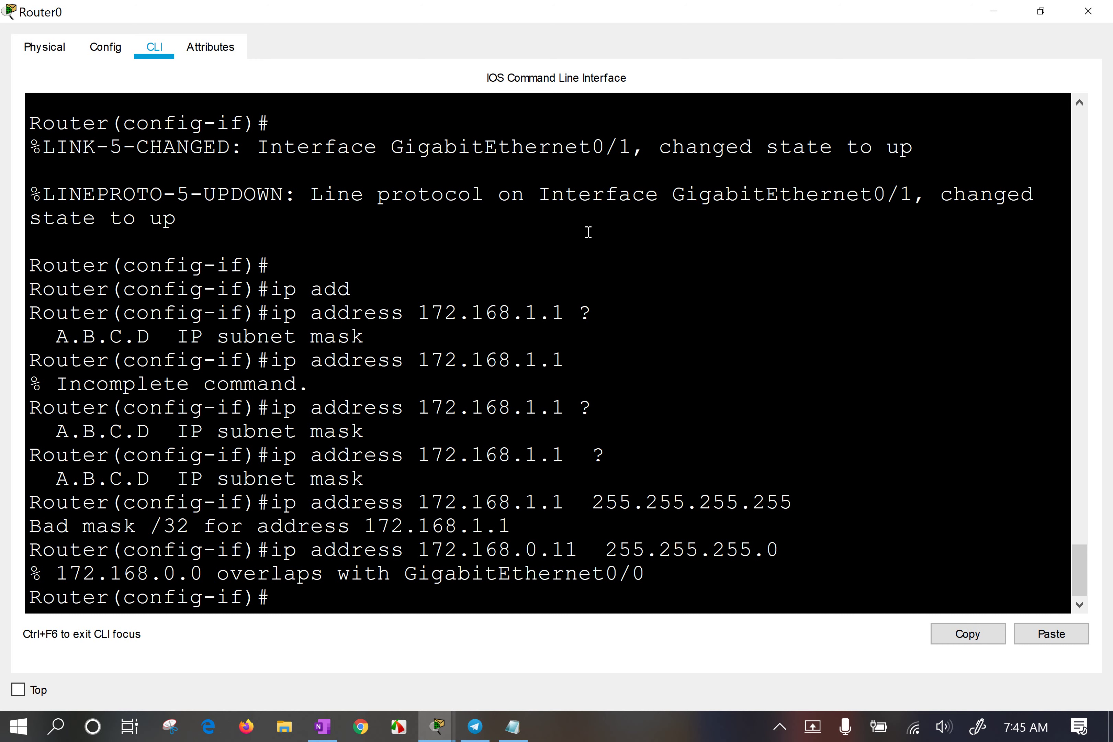
left_click(1087, 12)
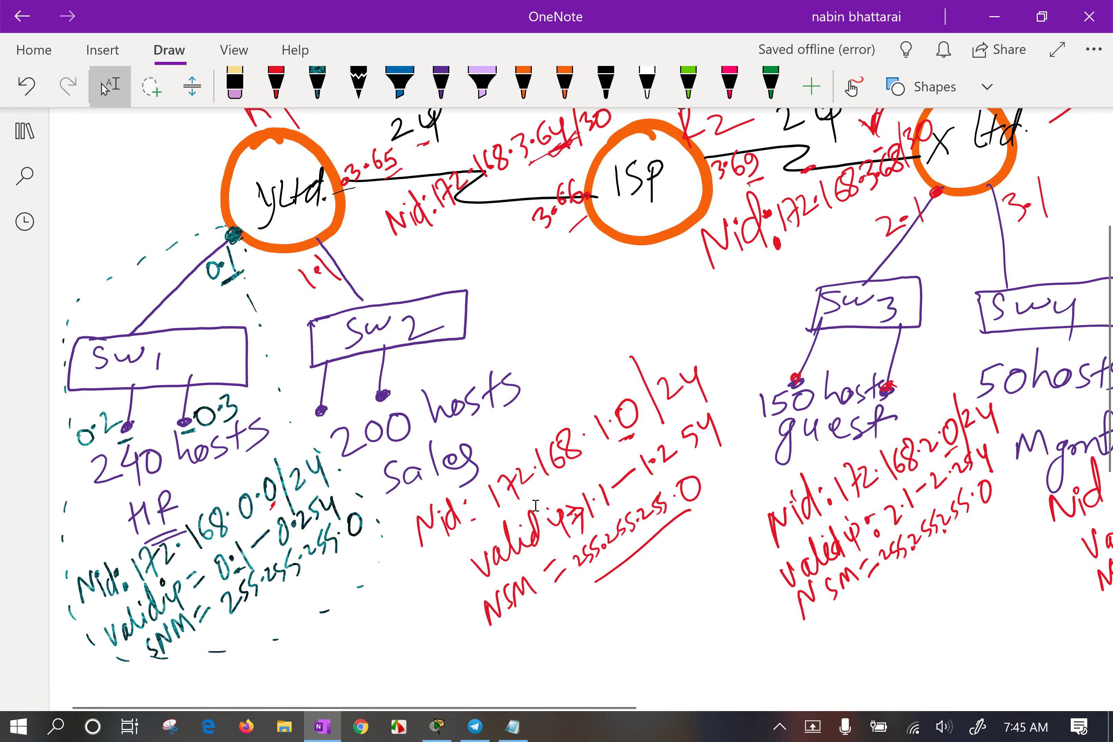
left_click(436, 727)
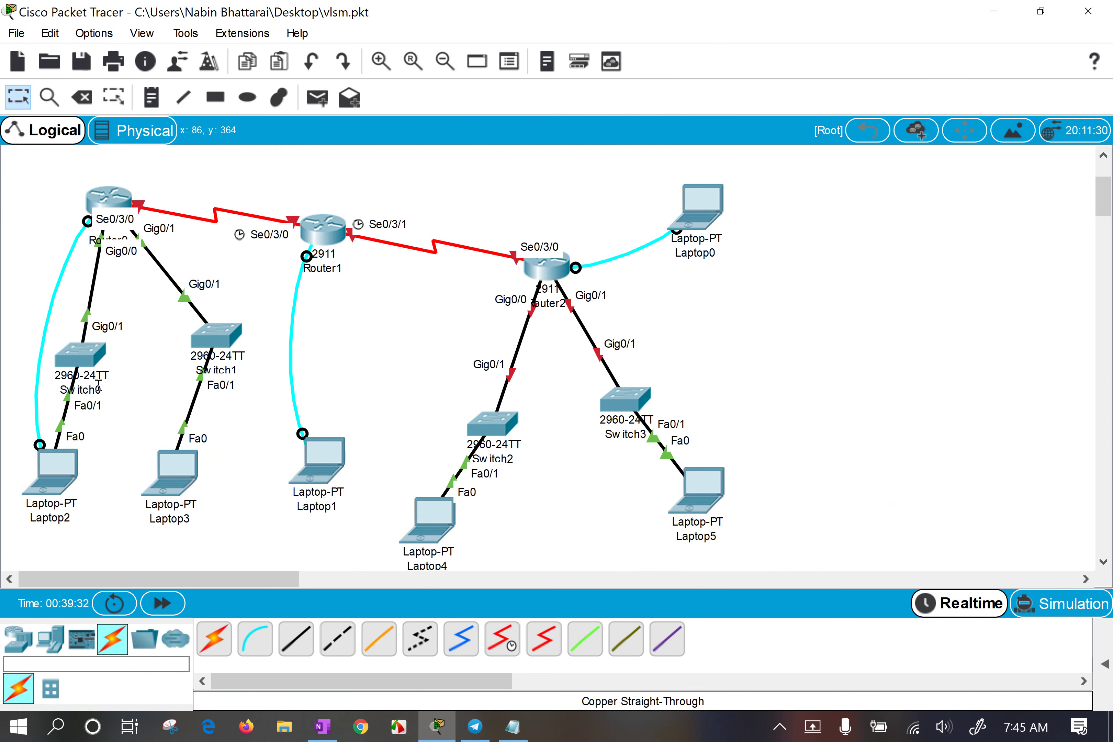
left_click(109, 198)
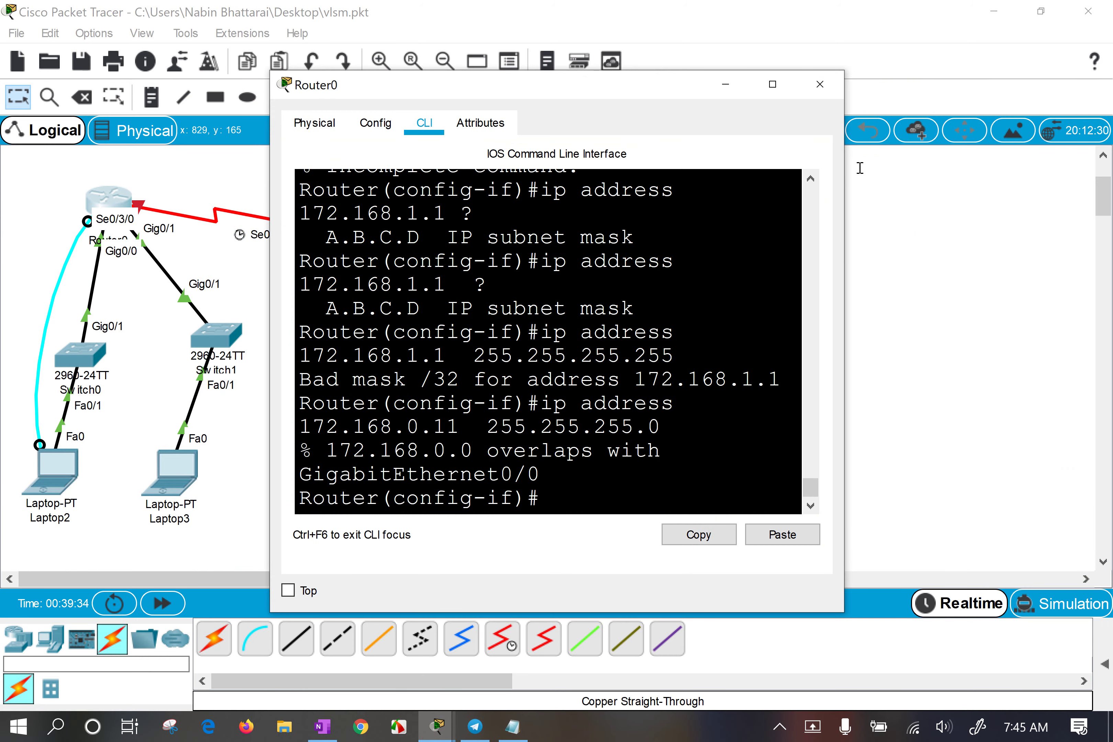
Widen the Router0 window, recall the last ip address command and change its address to 172.168.1.1 with mask 255.255.255.0.
left_click_drag(844, 196, 1108, 227)
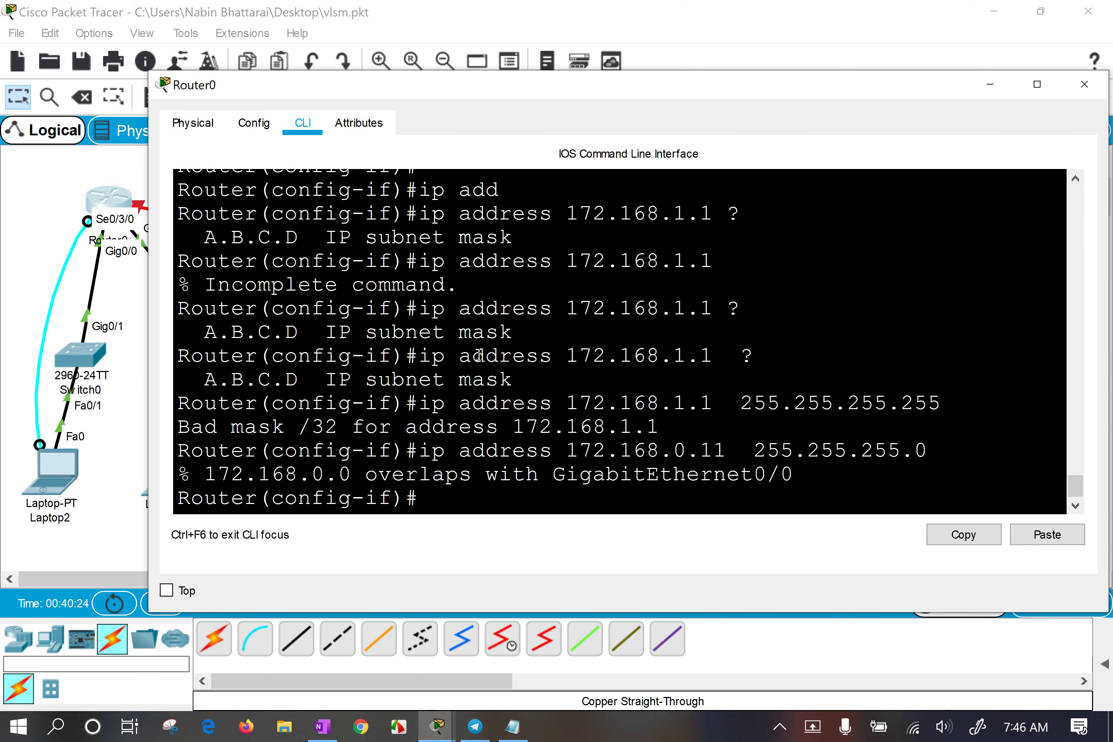
key("Up")
key("Left")
key("Left")
key("Left")
key("Left")
key("Left")
key("Left")
key("Left")
key("Left")
key("Left")
key("Left")
key("Left")
key("Left")
key("Left")
key("Left")
key("Left")
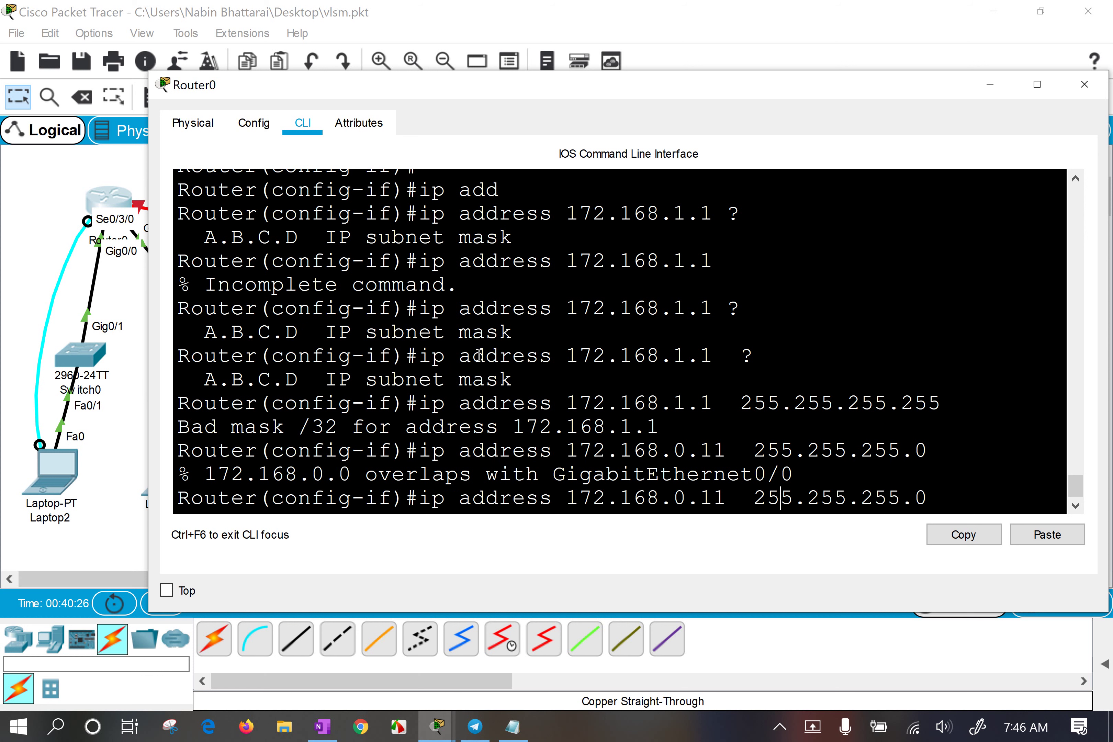
key("BackSpace")
key("BackSpace")
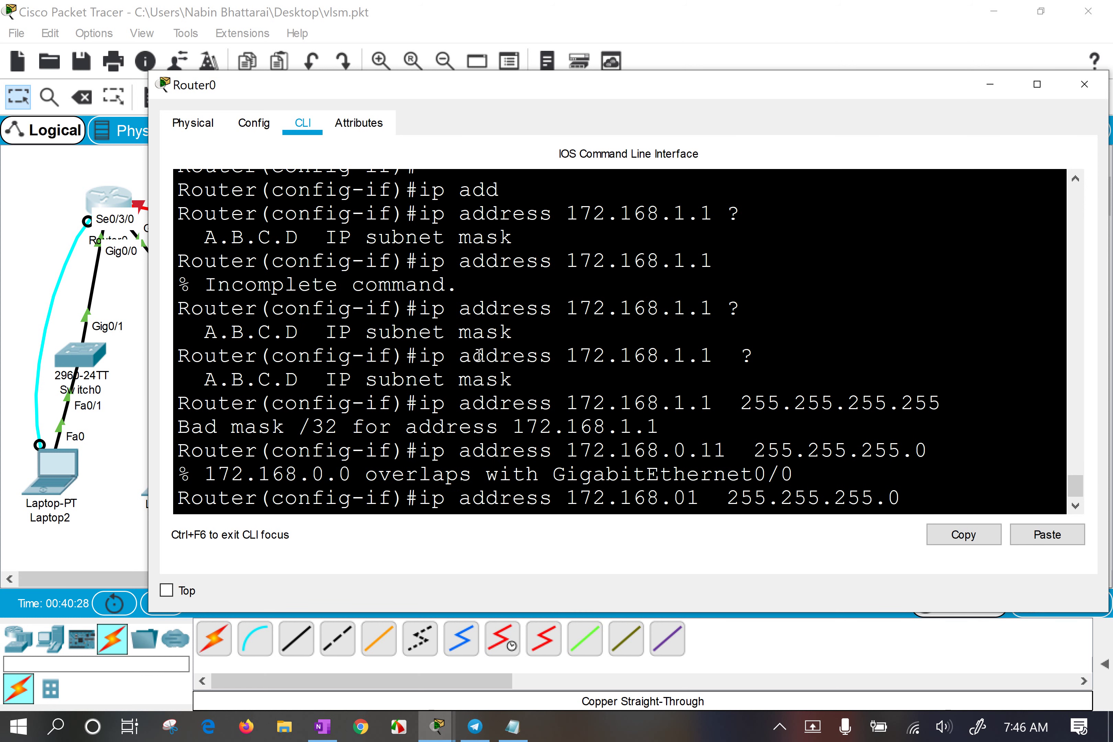
key("BackSpace")
key("Delete")
key("Delete")
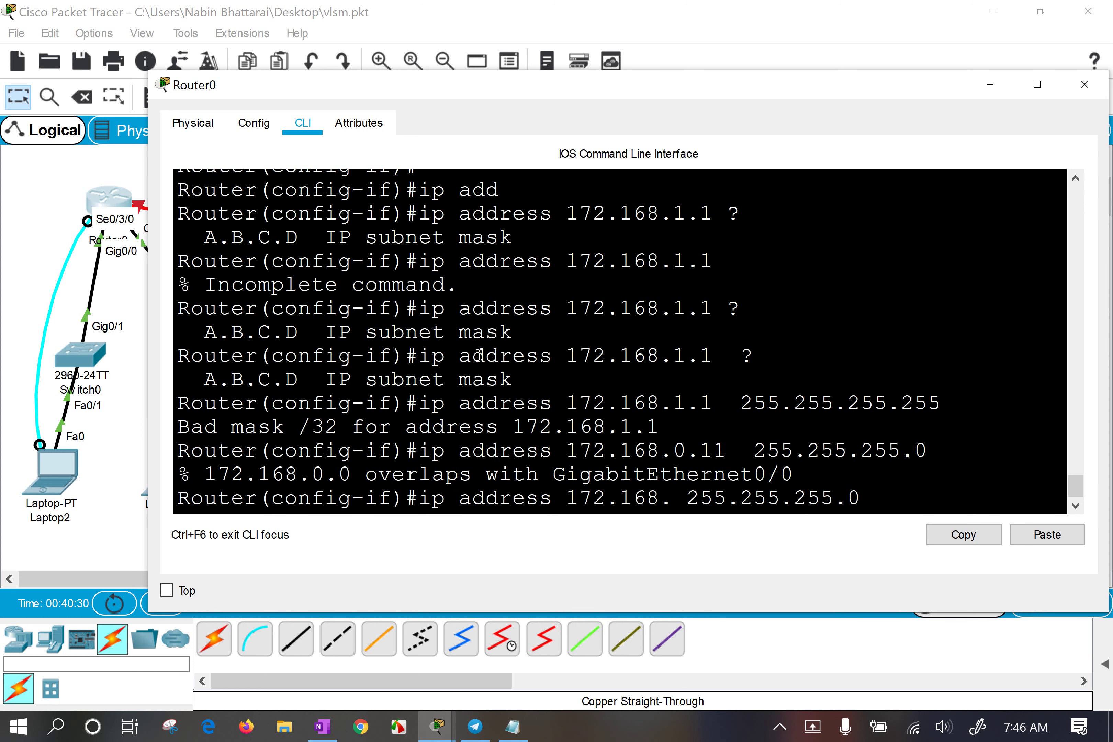
type("1.1")
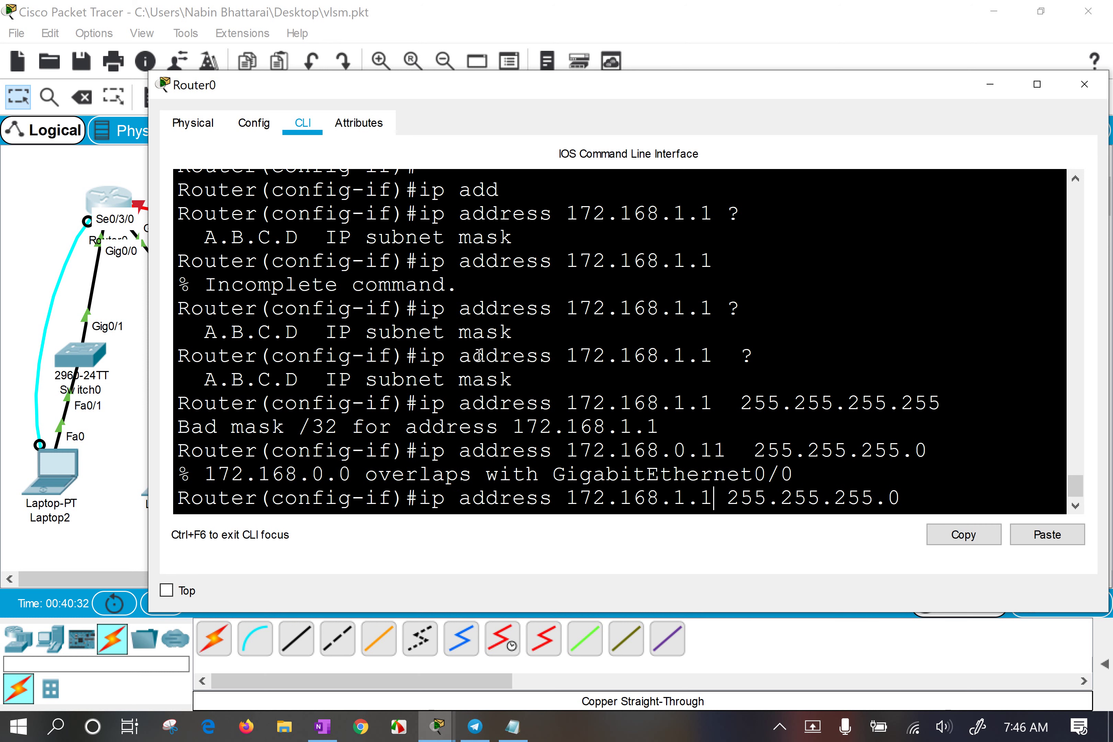
Check the Sales subnet's 1.1 address, mask and /24 prefix in OneNote, and assign 172.168.1.1 255.255.255.0 to Router0's gigabitEthernet 0/1.
left_click(334, 732)
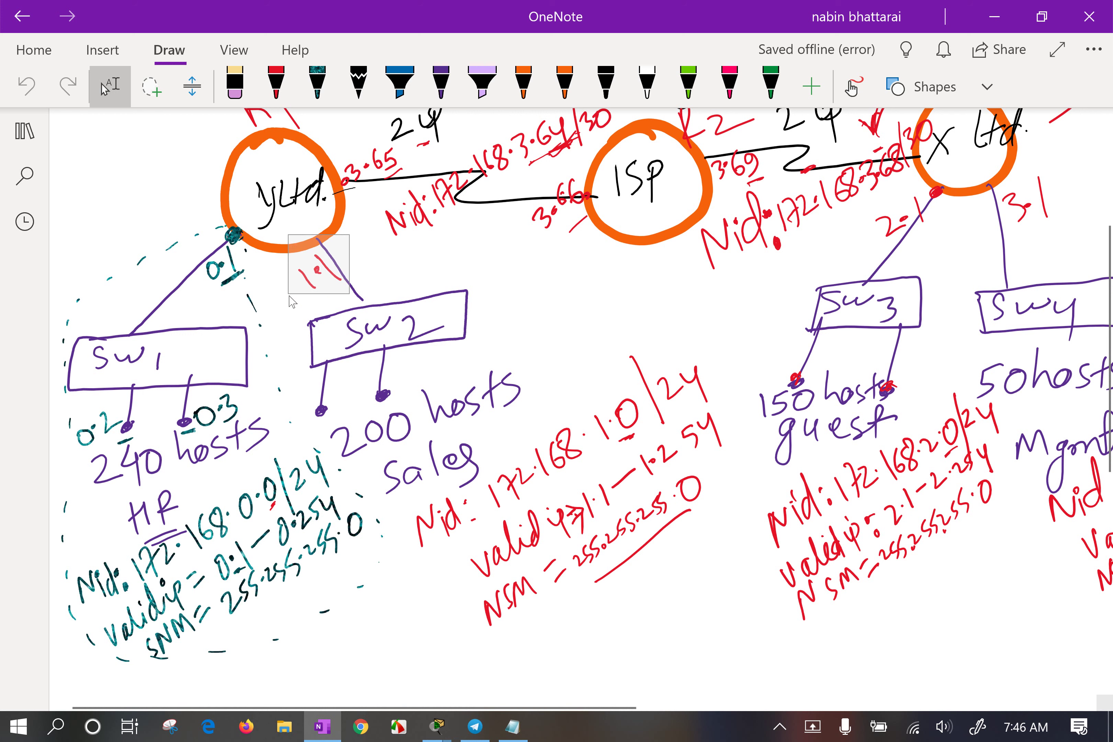
left_click_drag(289, 296, 292, 313)
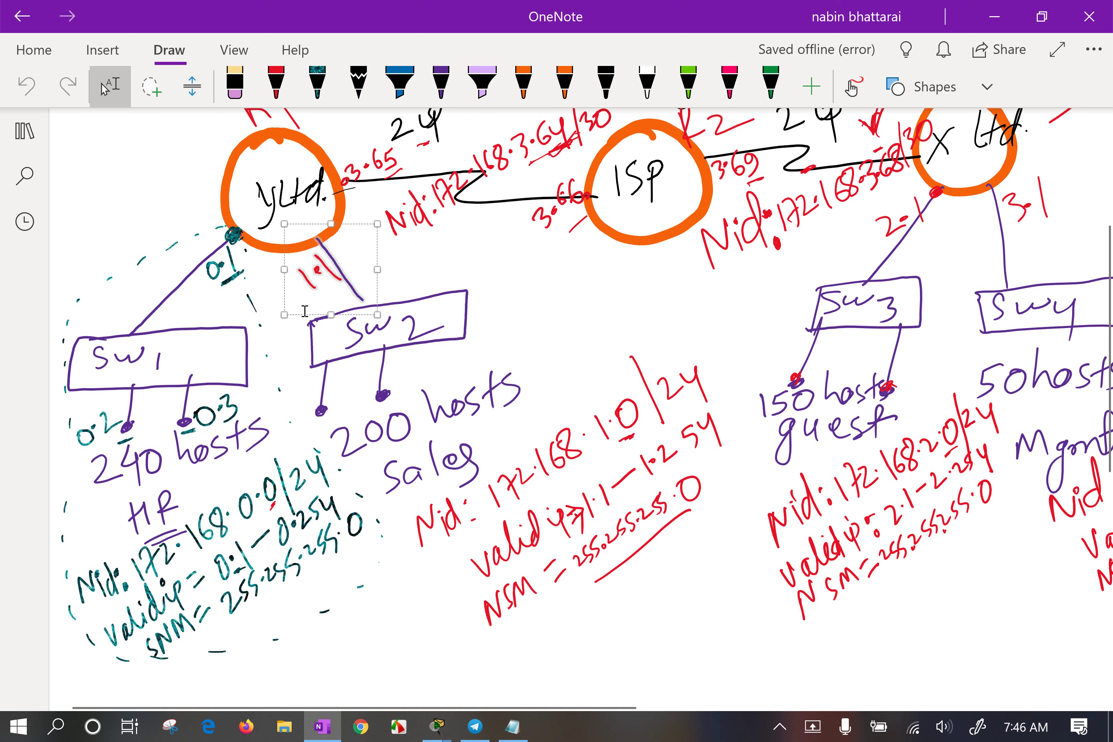
left_click_drag(724, 485, 603, 574)
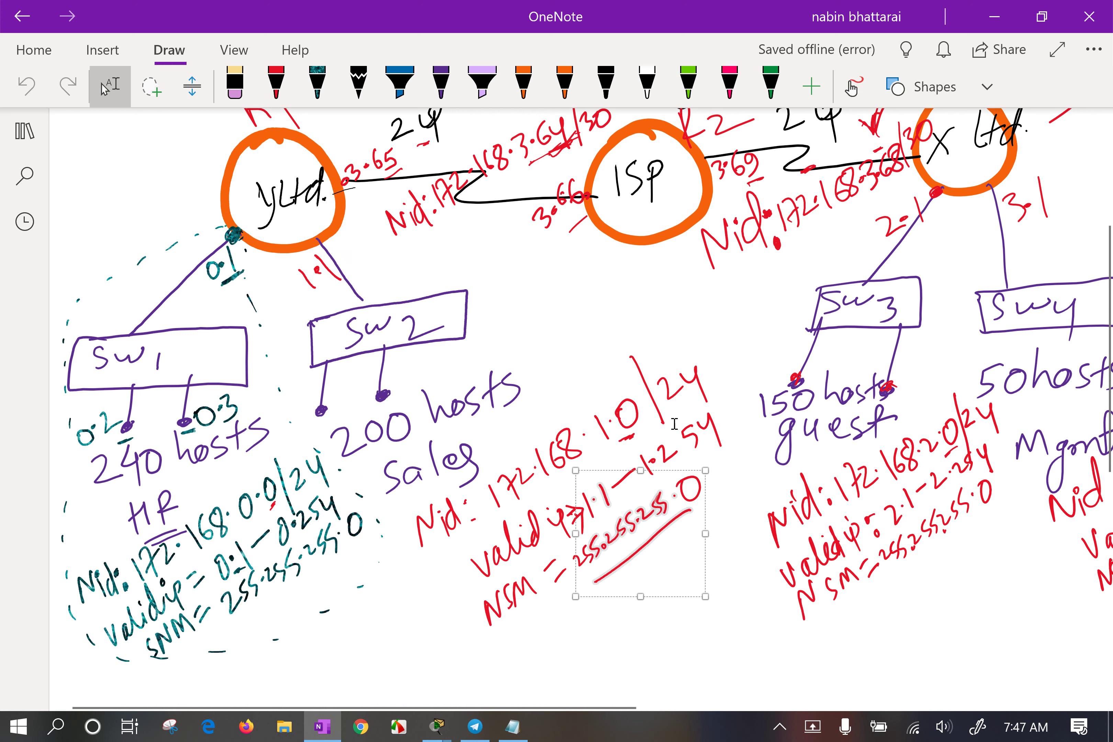
left_click_drag(723, 355, 652, 408)
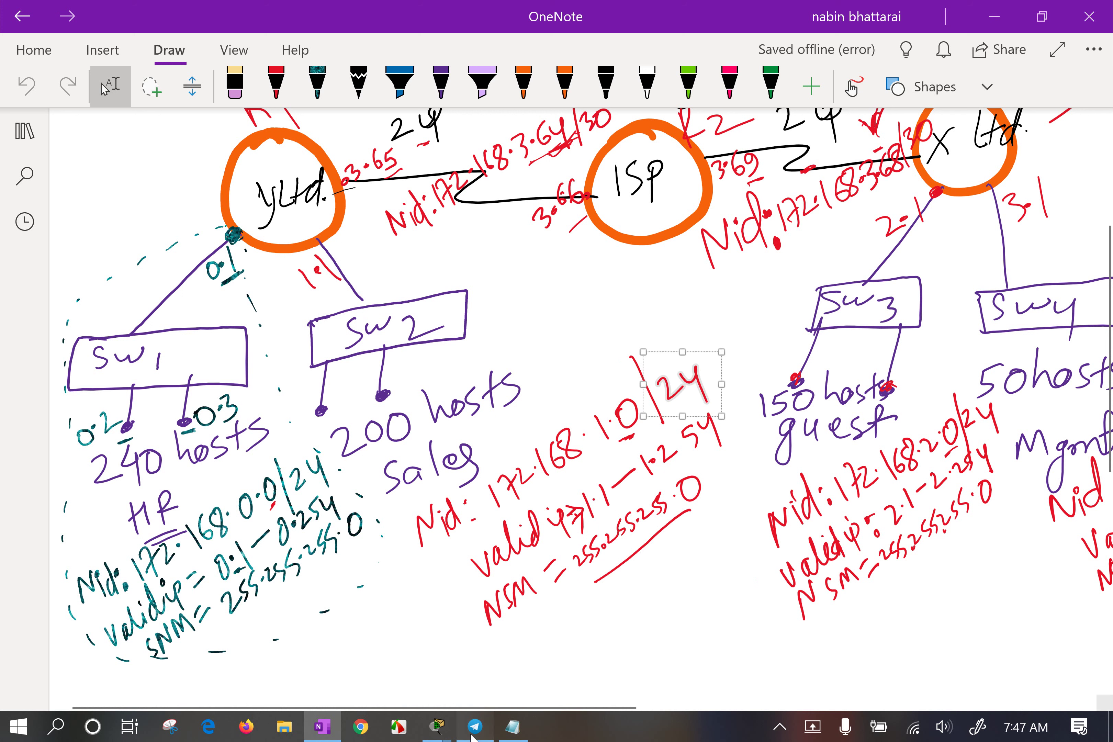
left_click(293, 675)
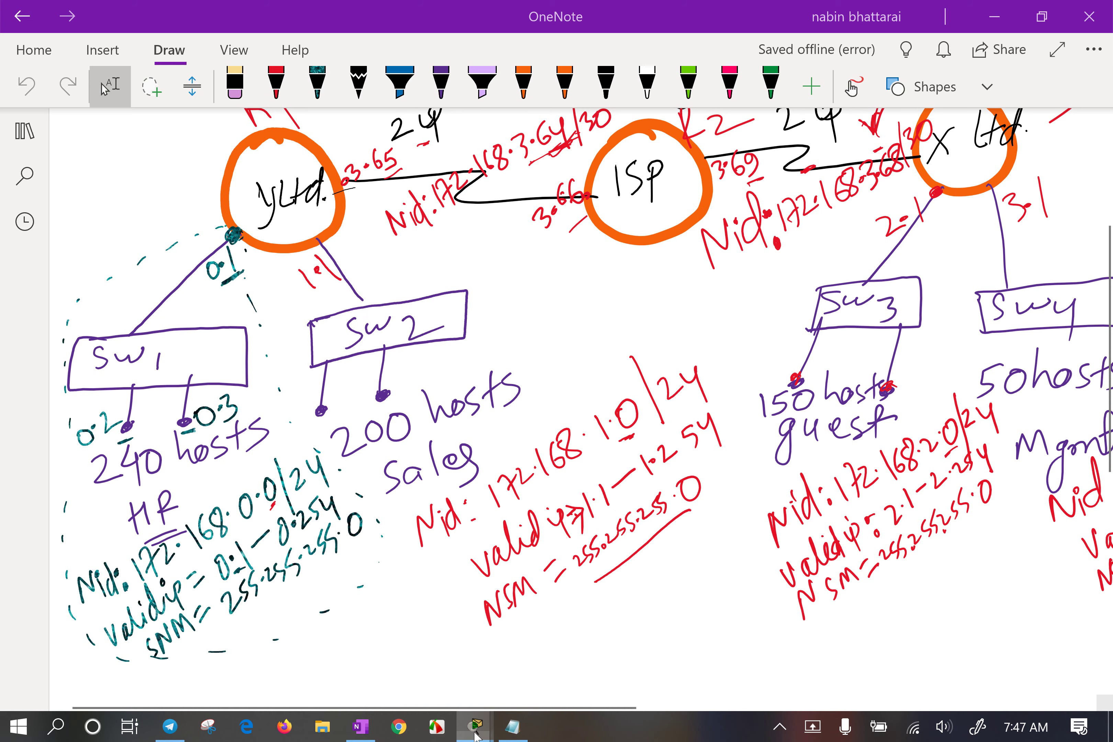
mouse_move(474, 730)
left_click(539, 622)
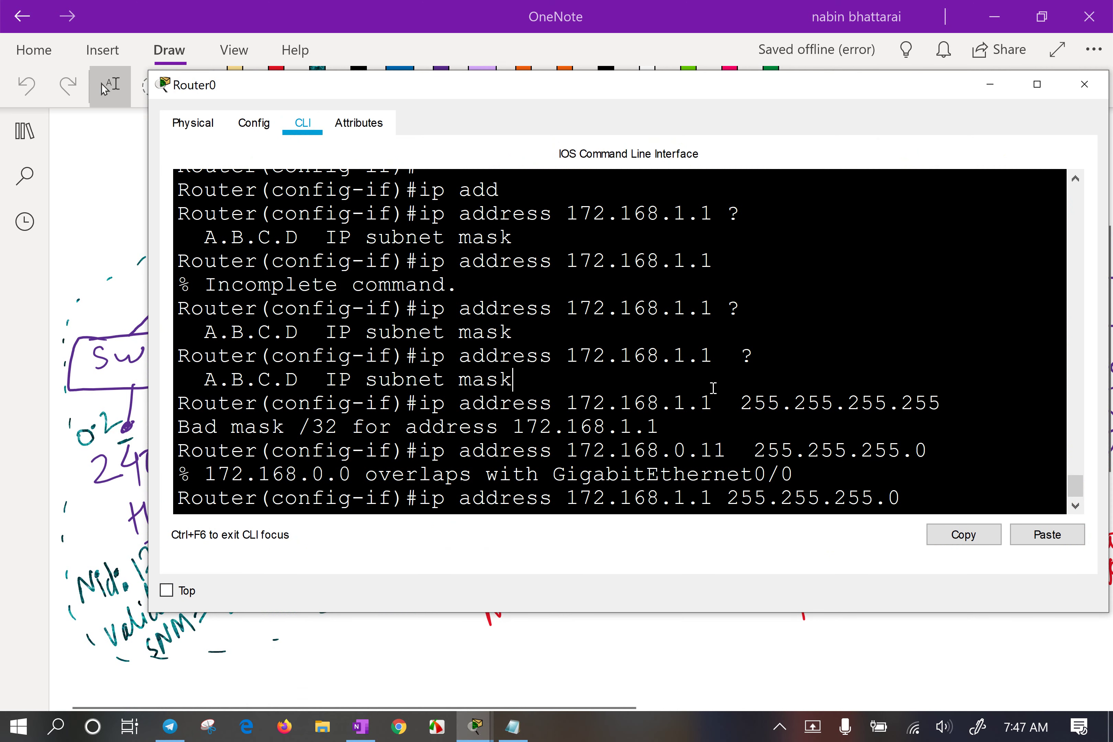
key("Return")
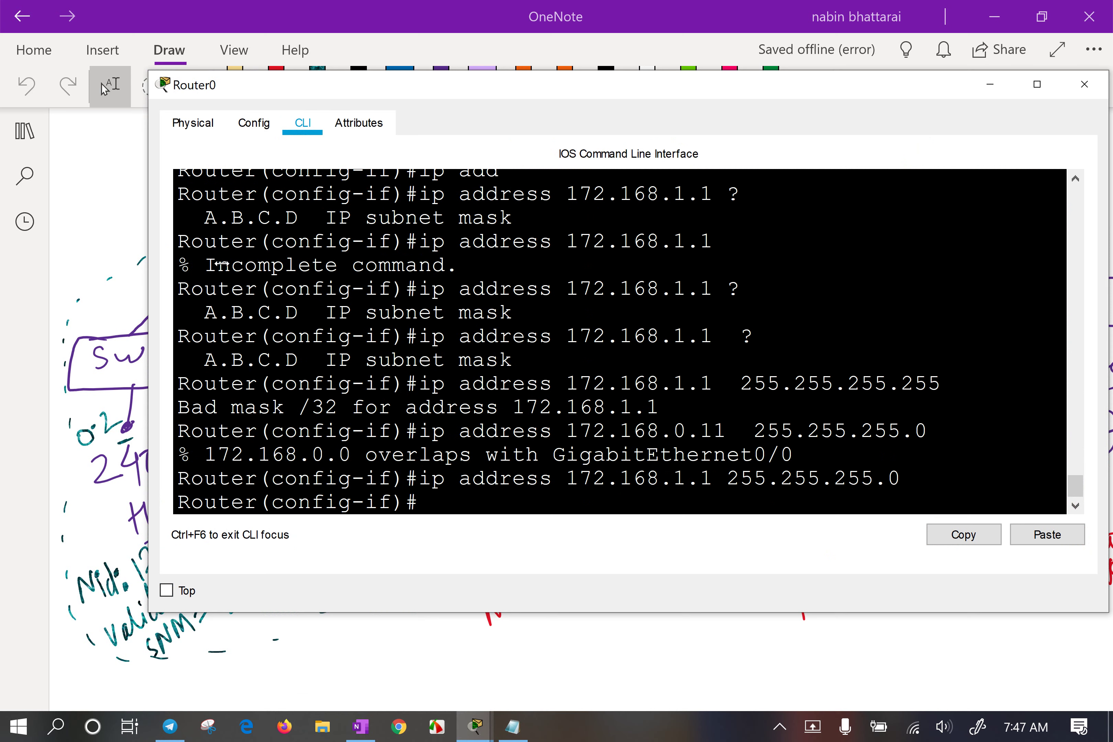
Examine the HR subnet details and the router's 0.1 and 1.1 interface addresses in the OneNote diagram, and return to Router0's command line.
left_click(144, 223)
left_click_drag(158, 214, 258, 304)
left_click(336, 282)
left_click_drag(335, 282, 267, 307)
left_click(178, 239)
left_click_drag(179, 217, 253, 310)
mouse_move(356, 494)
left_mouse_down()
mouse_move(225, 562)
mouse_move(213, 592)
left_mouse_up()
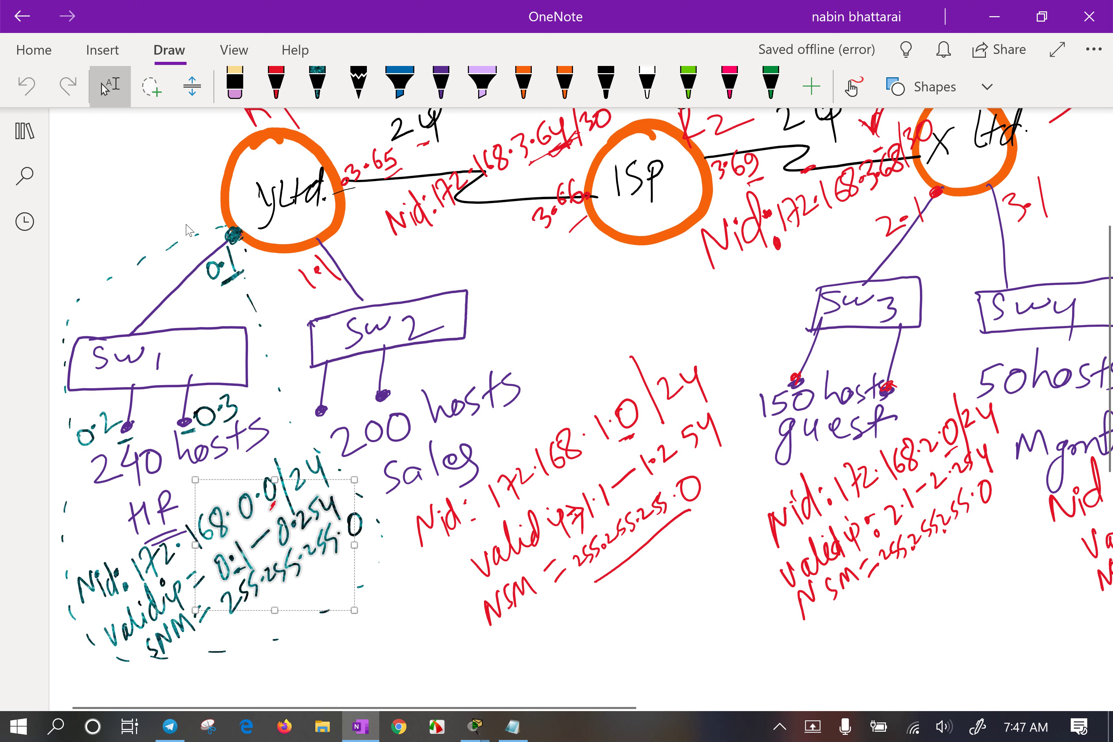
left_click_drag(187, 224, 265, 306)
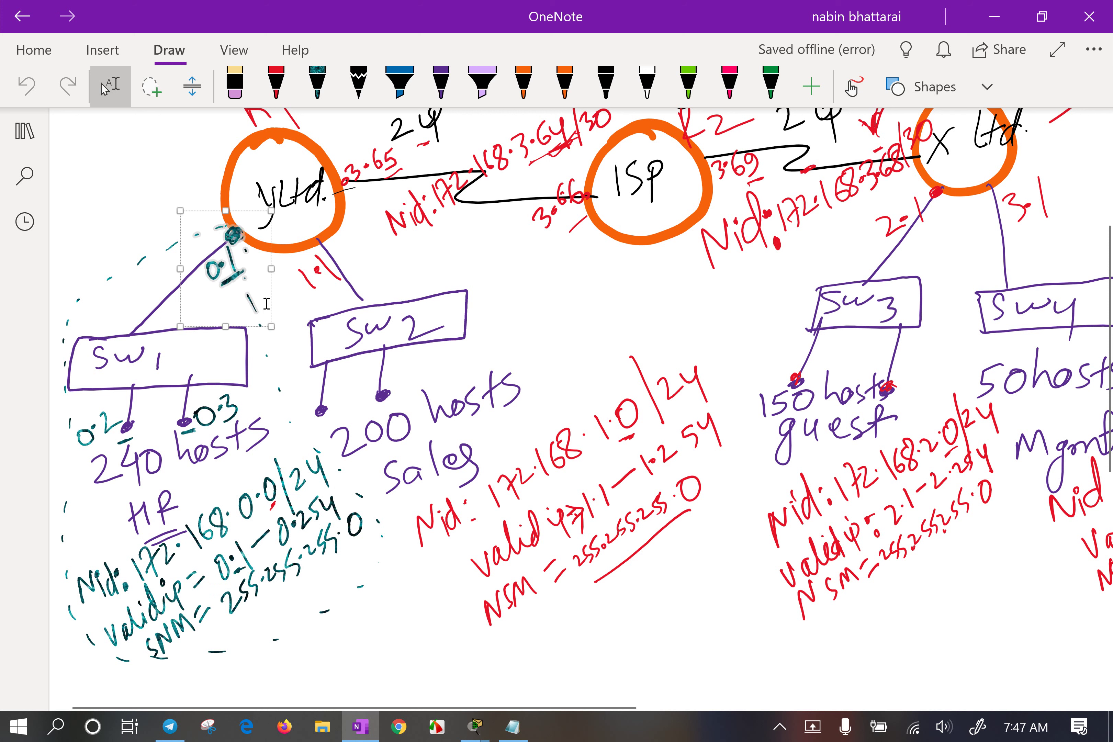
left_click_drag(358, 242, 286, 302)
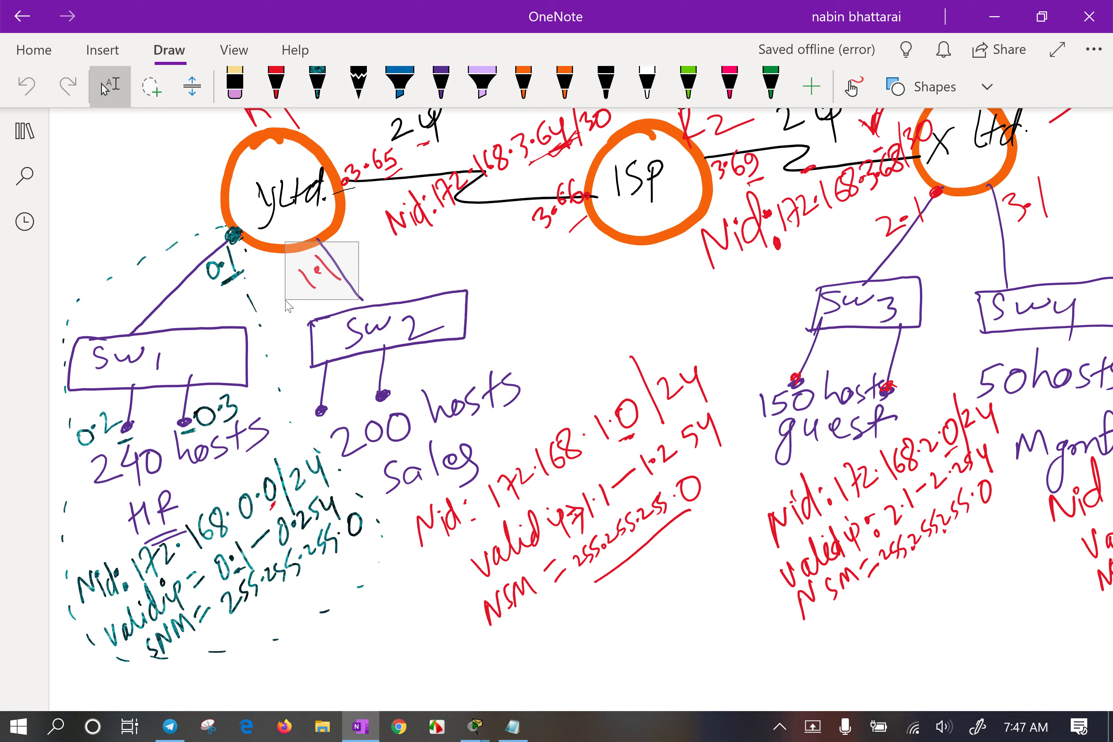
left_click_drag(287, 305, 286, 301)
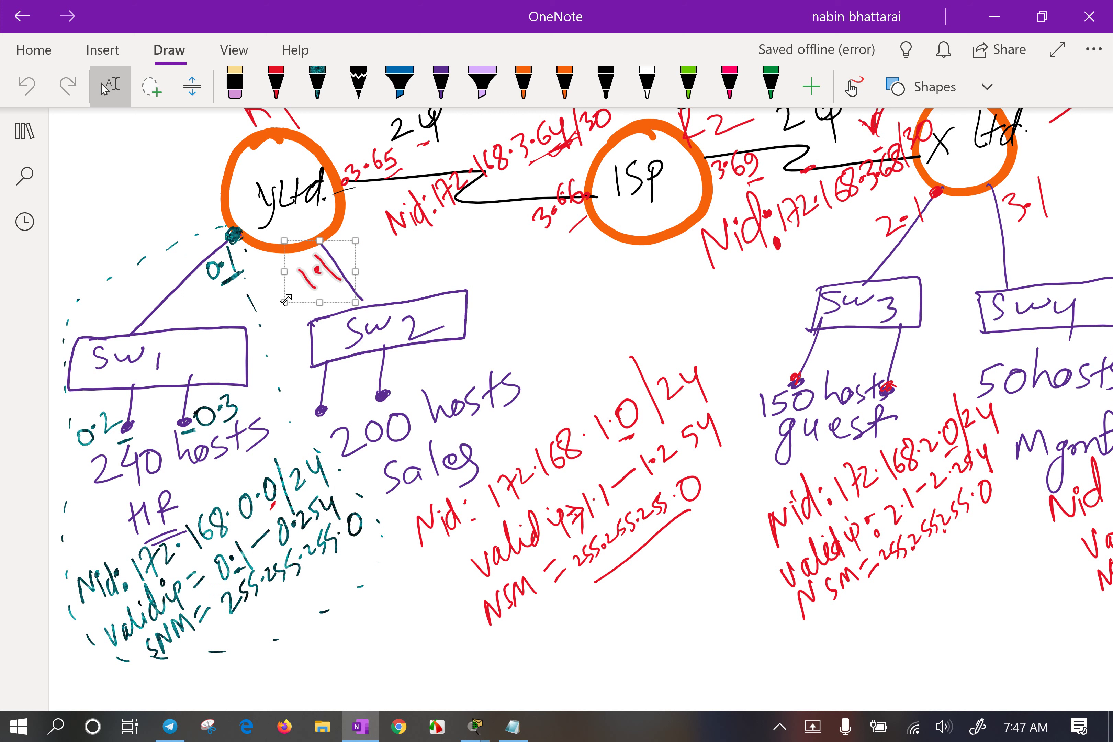
left_click(448, 261)
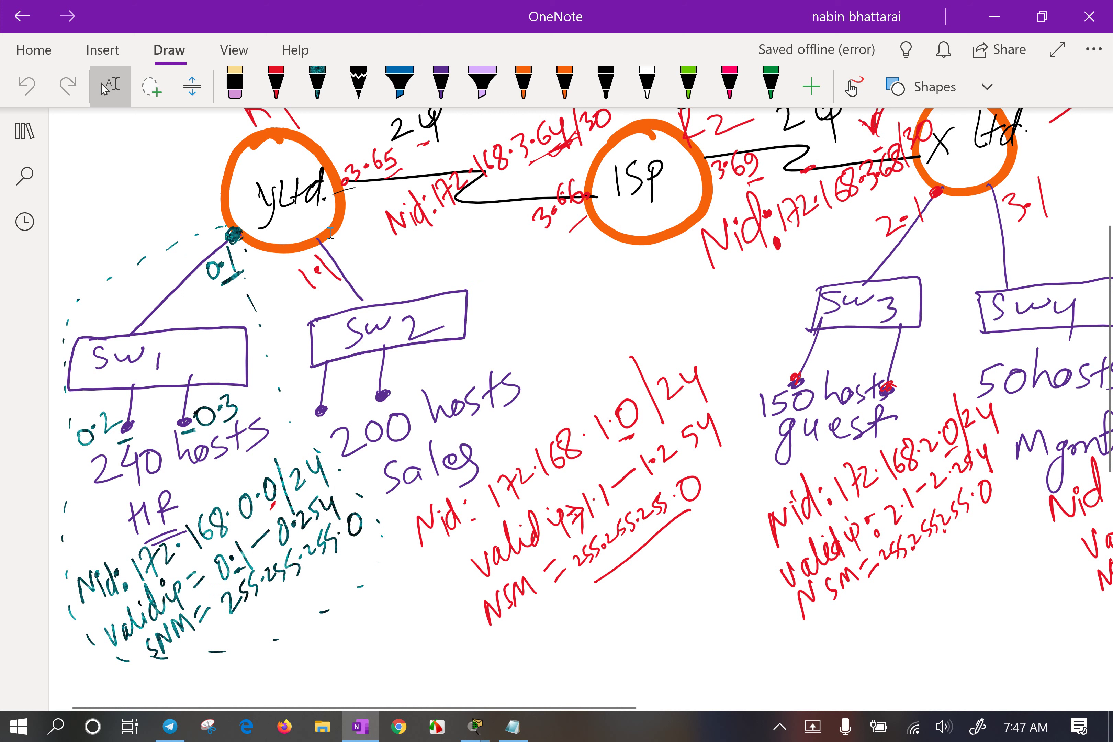
left_click(420, 261)
left_click_drag(172, 218, 264, 294)
left_click_drag(369, 247, 270, 300)
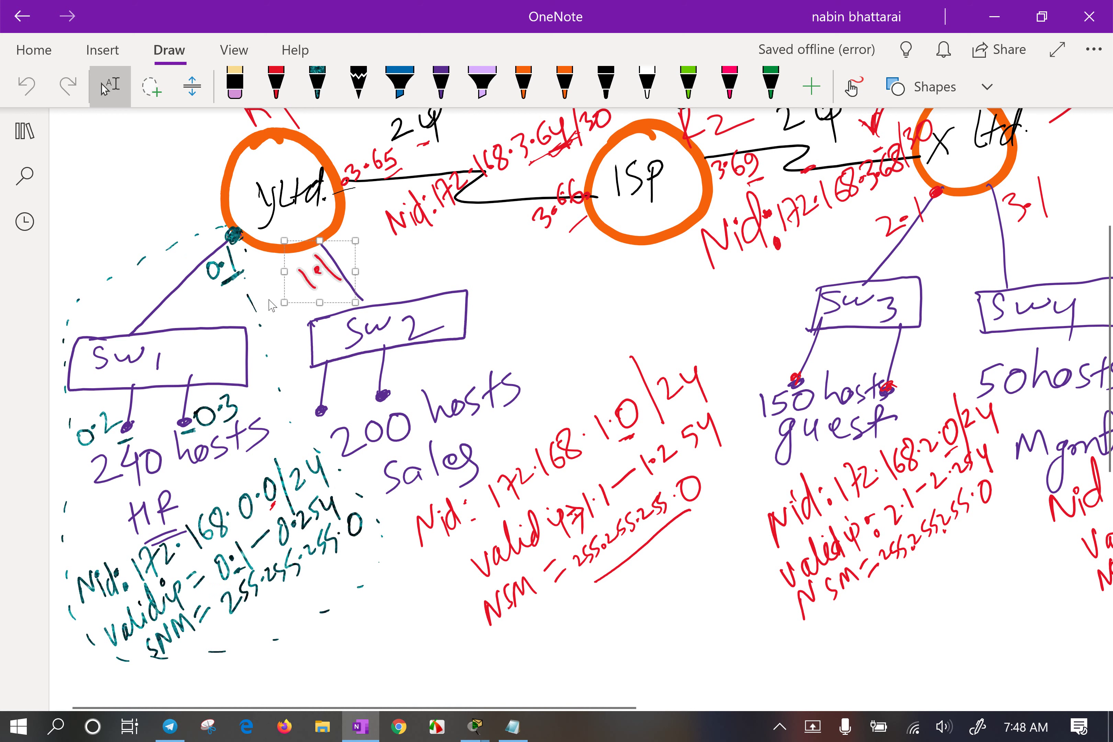
left_click(490, 727)
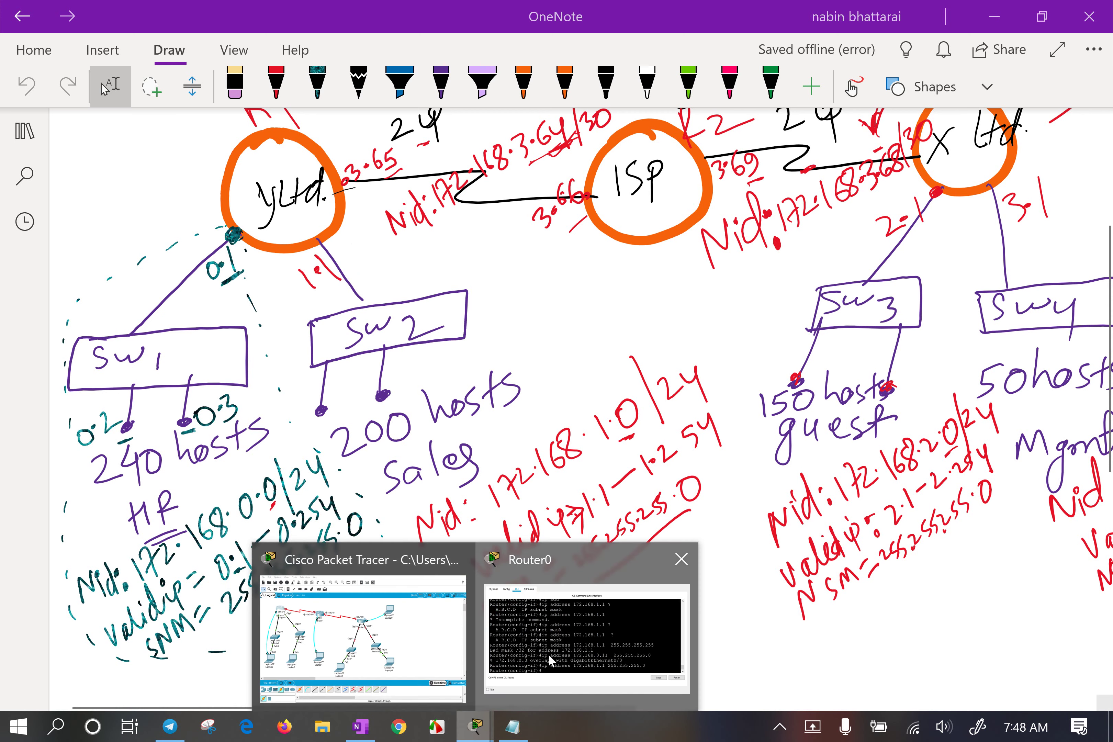
Switch to Router0's command line in Packet Tracer and enable its GigabitEthernet0/1 interface with no shutdown.
left_click(587, 636)
type("no sh")
key("Tab")
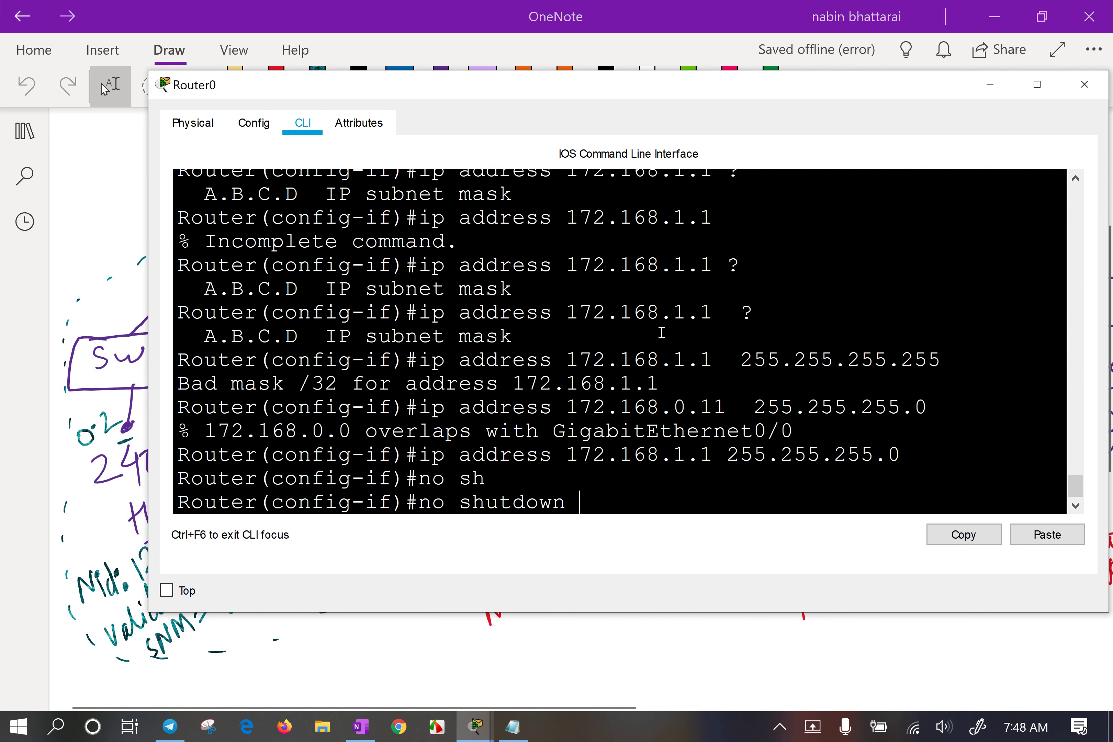
key("Return")
Check the handwritten network plan and Router0's LAN links in the Packet Tracer topology.
left_click_drag(496, 96, 655, 91)
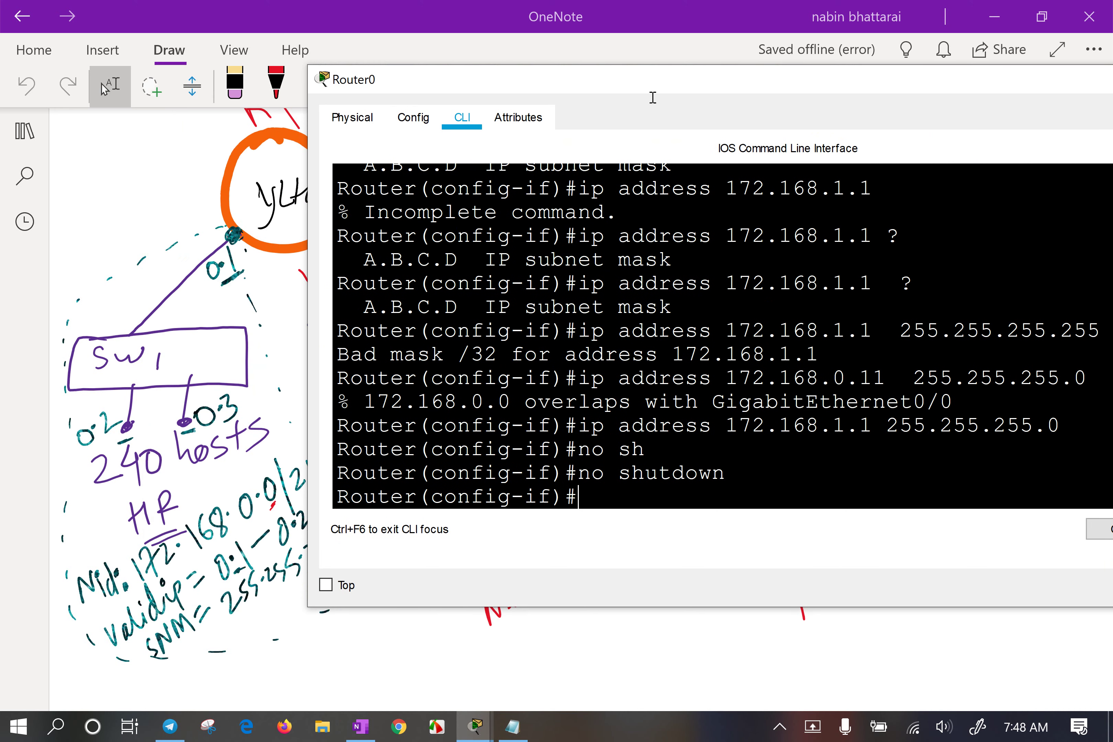
left_click(245, 407)
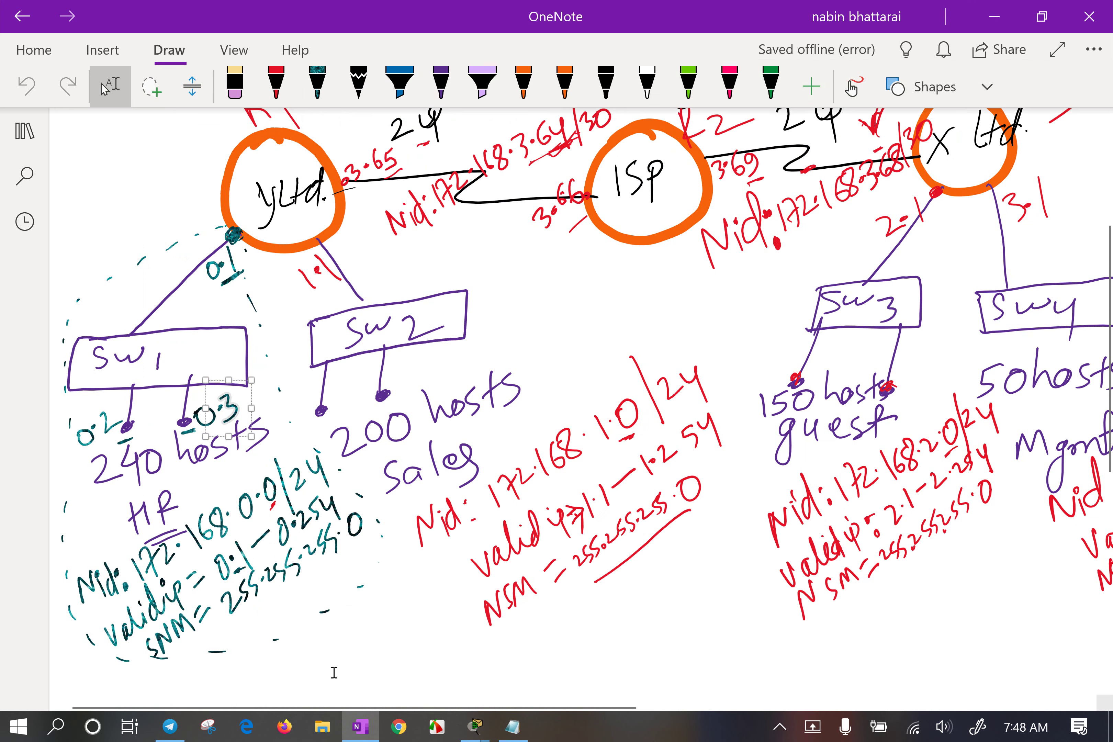
left_click(475, 727)
mouse_move(478, 730)
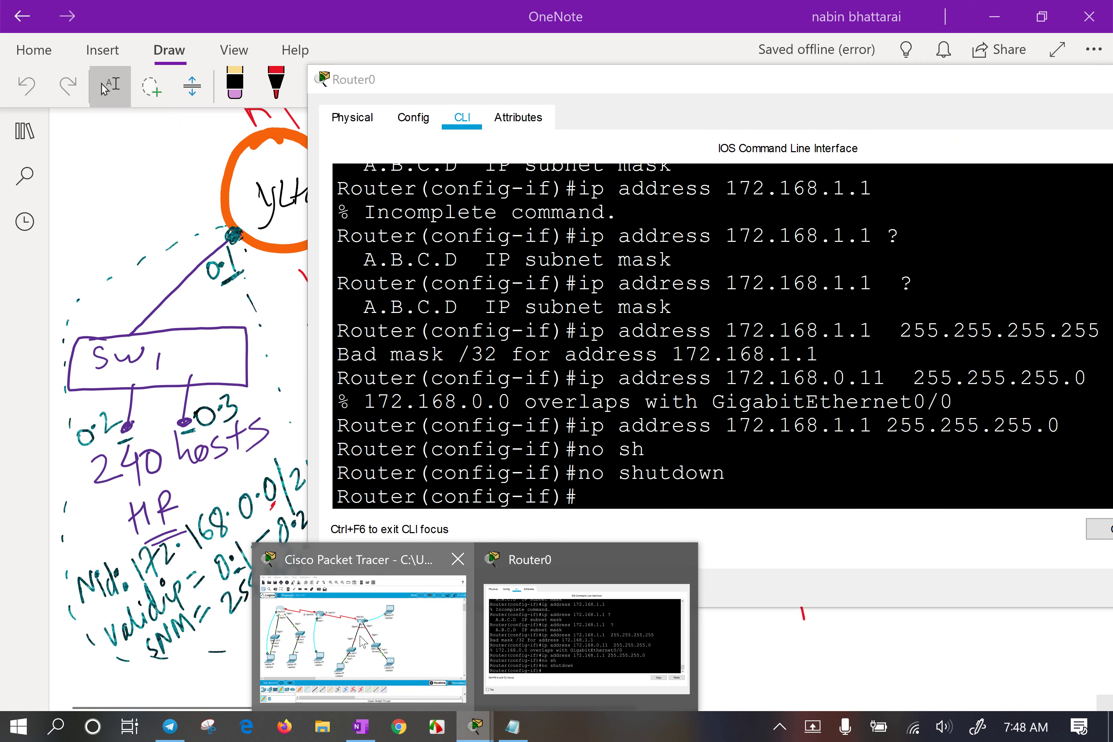
left_click(363, 637)
left_click_drag(149, 249, 135, 256)
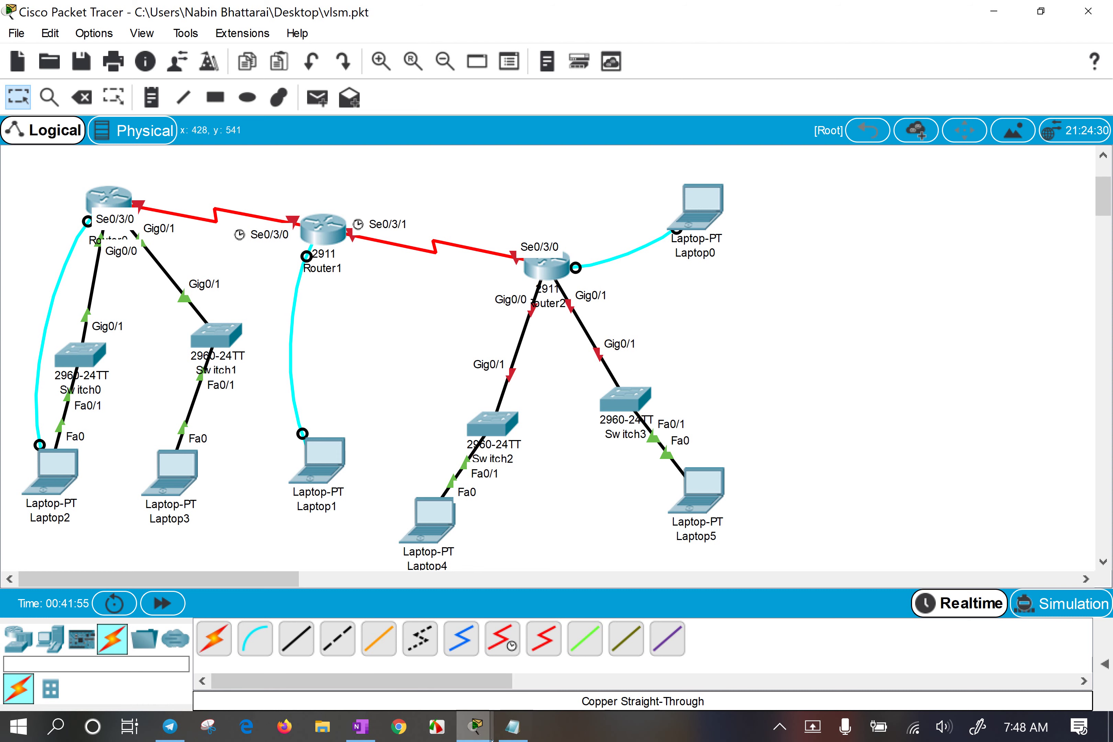
Give Router0's GigabitEthernet0/1 interface the description "connected to sales lan".
mouse_move(475, 727)
left_click(572, 623)
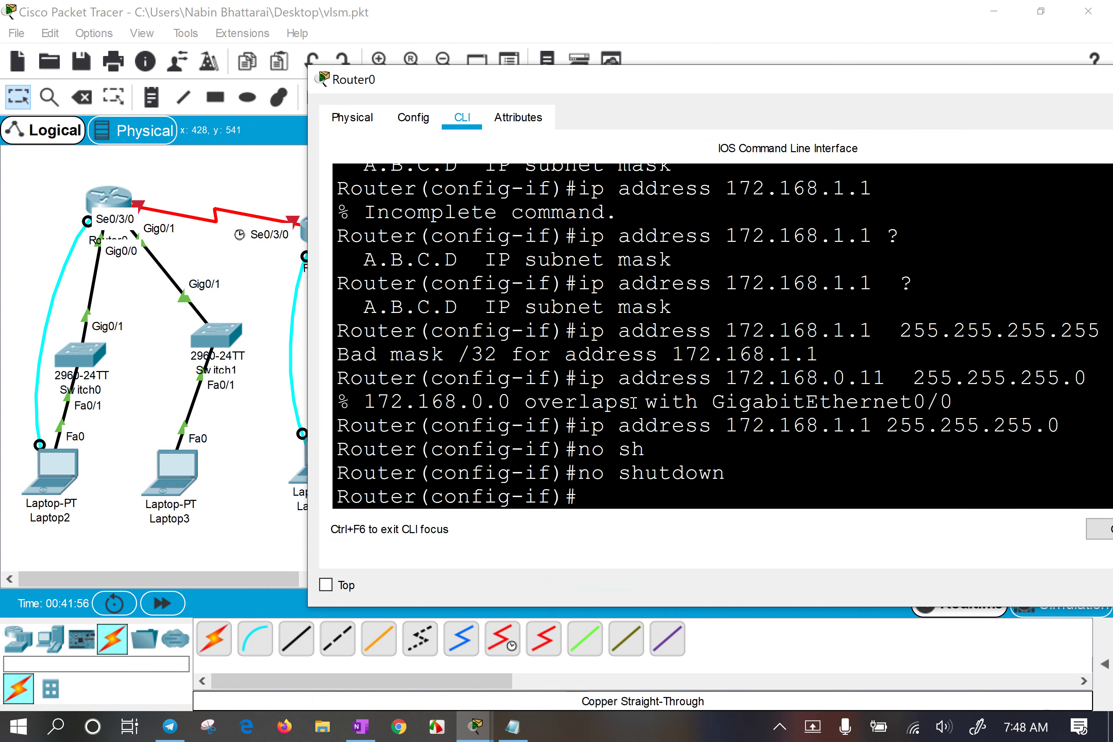
type("des")
key("Tab")
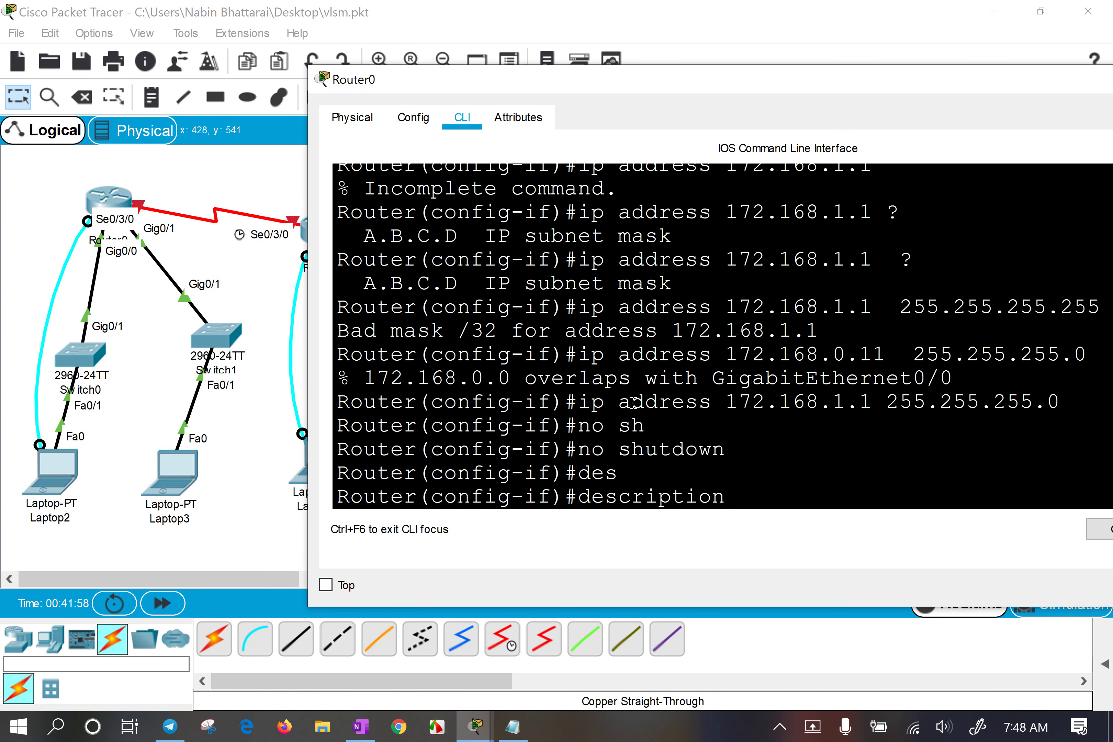
type("connected")
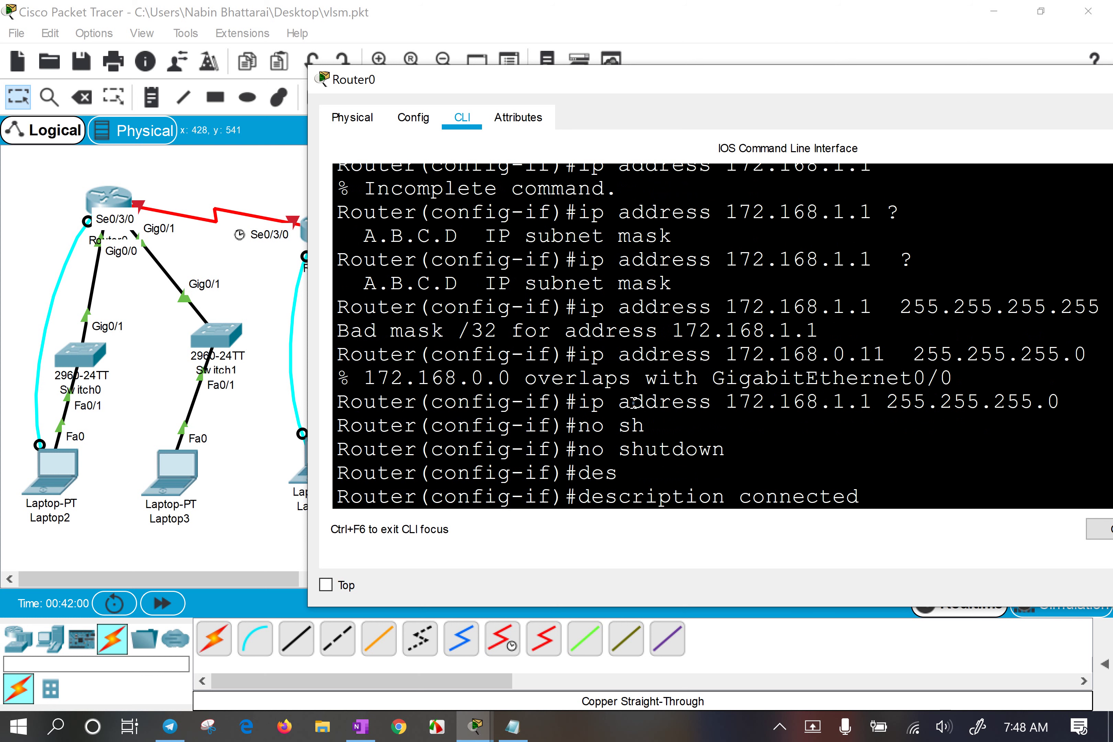
type(" to sales lan")
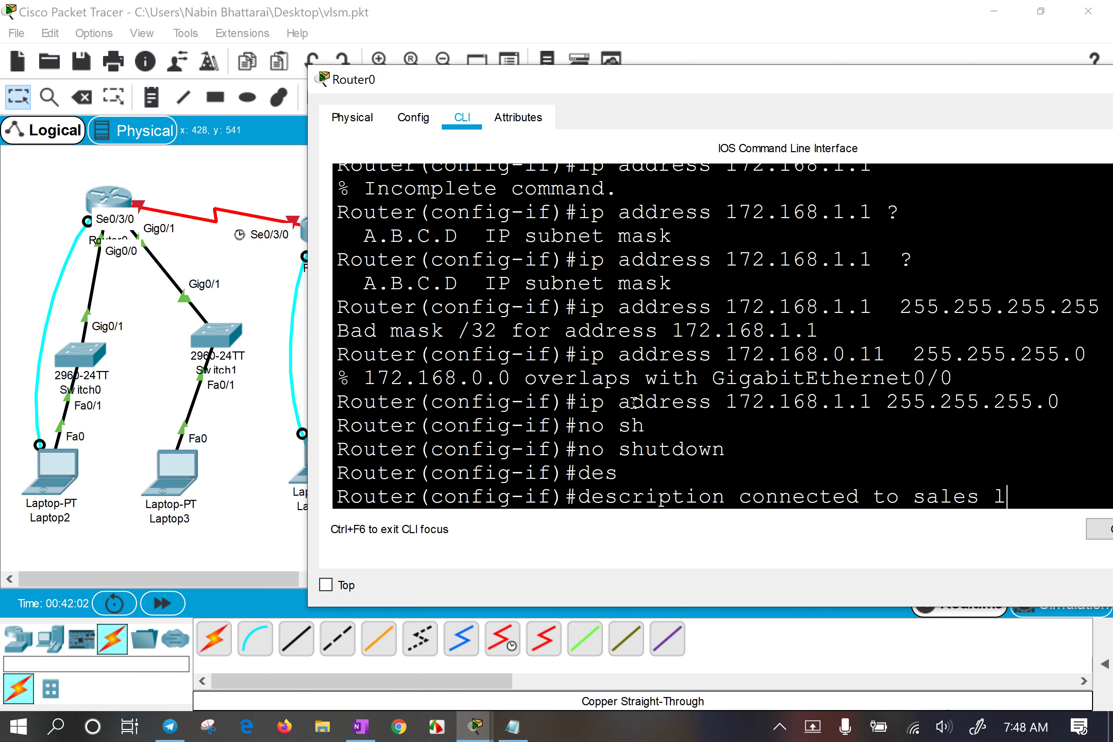
key("Return")
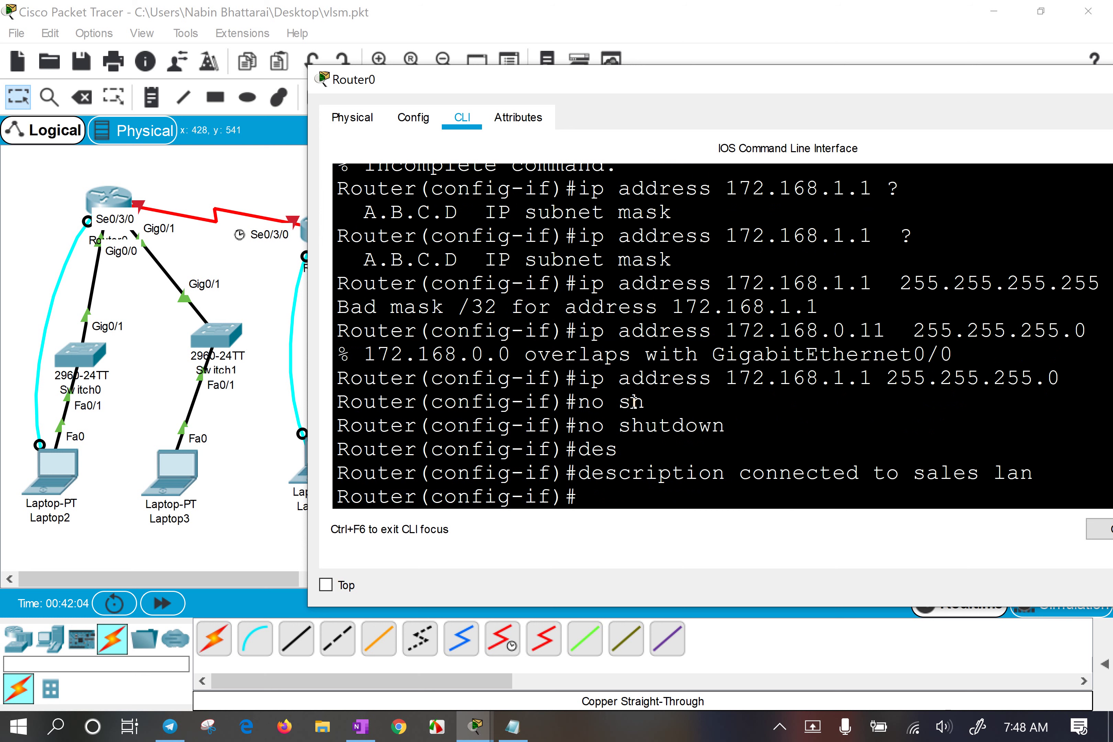
Leave interface and global configuration modes on Router0 to return to the privileged prompt.
type("exit")
key("Return")
type("exit")
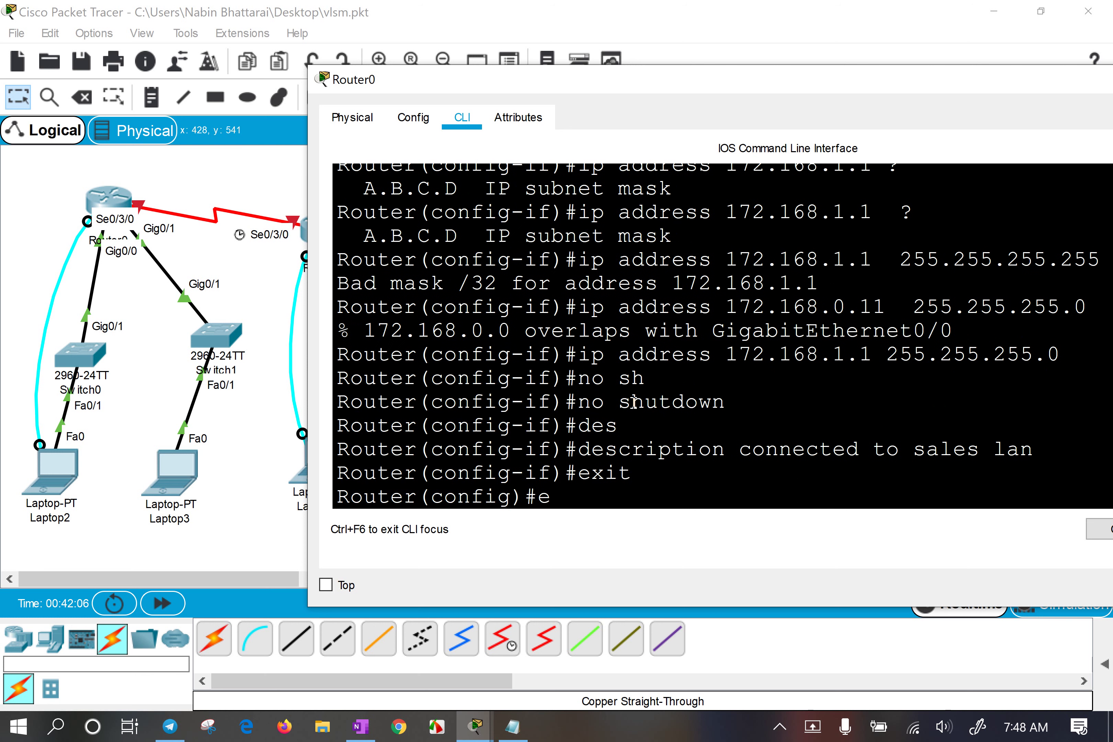
key("Return")
key("Return")
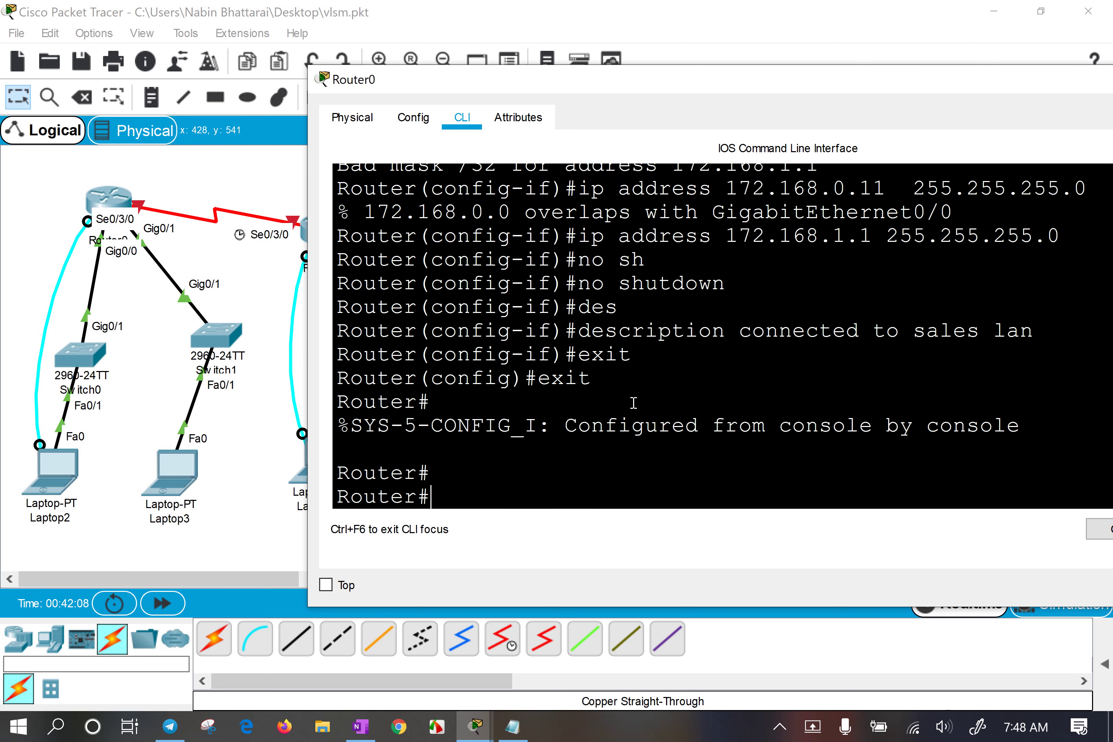
key("Return")
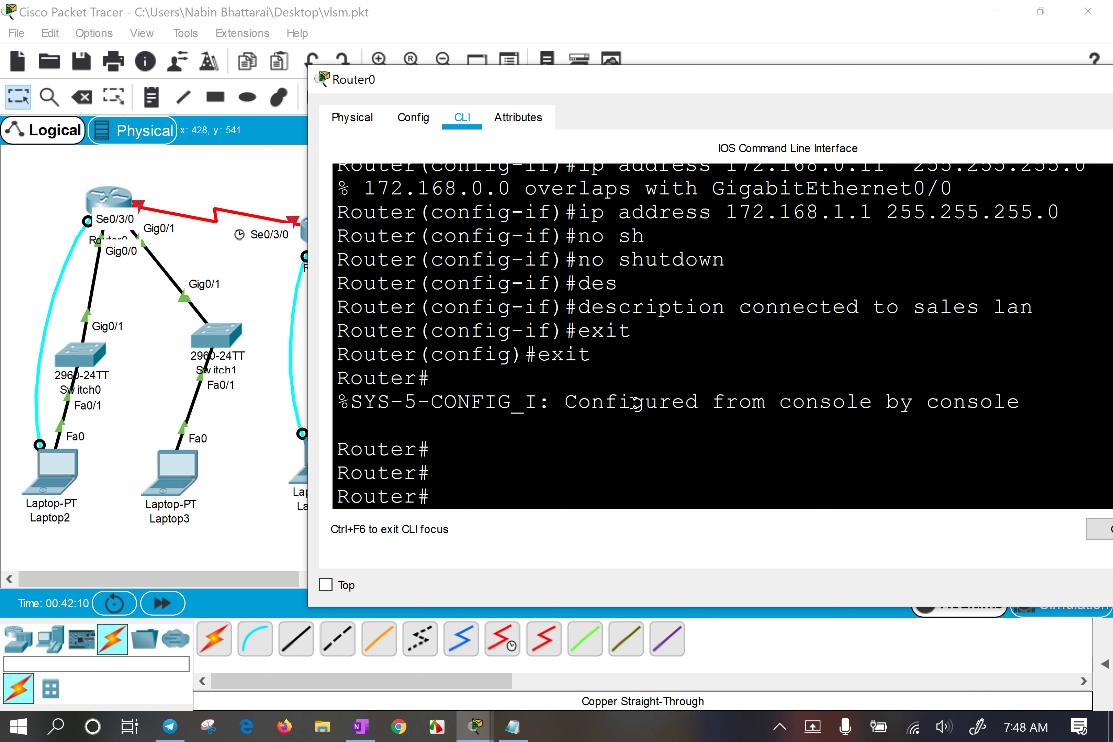
Run show ip interface brief on Router0 and maximize the window to view the whole table.
type("sho")
key("Tab")
type("ip int")
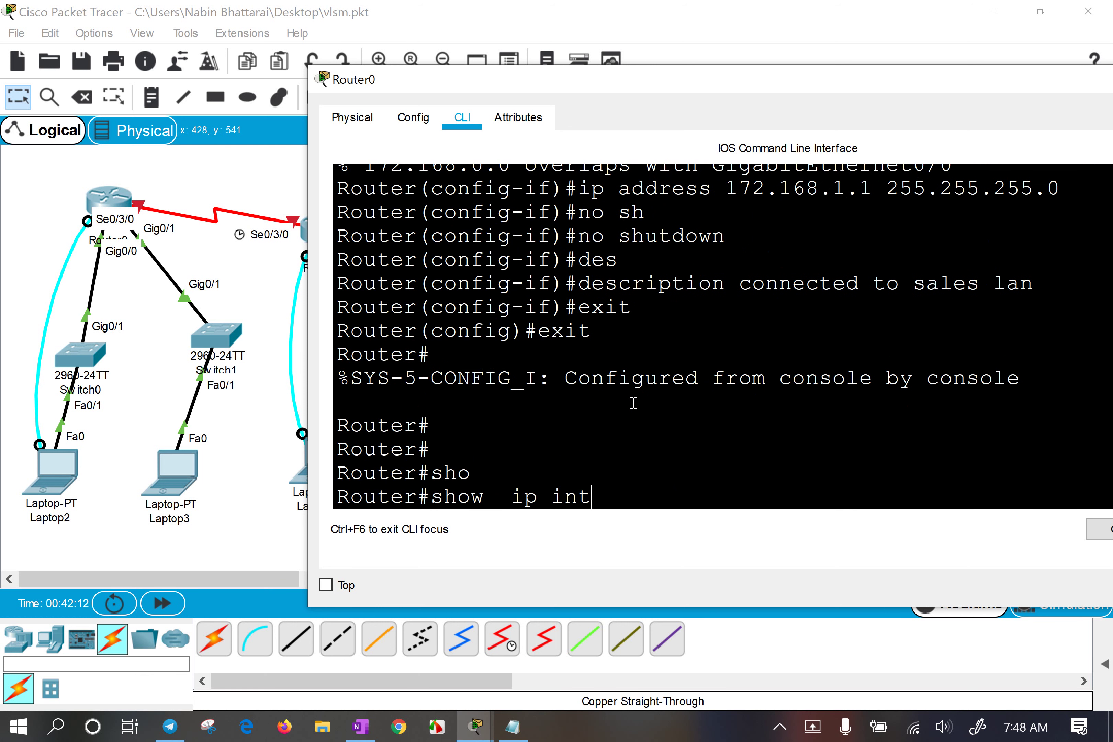
key("Tab")
type("br")
key("Tab")
key("Return")
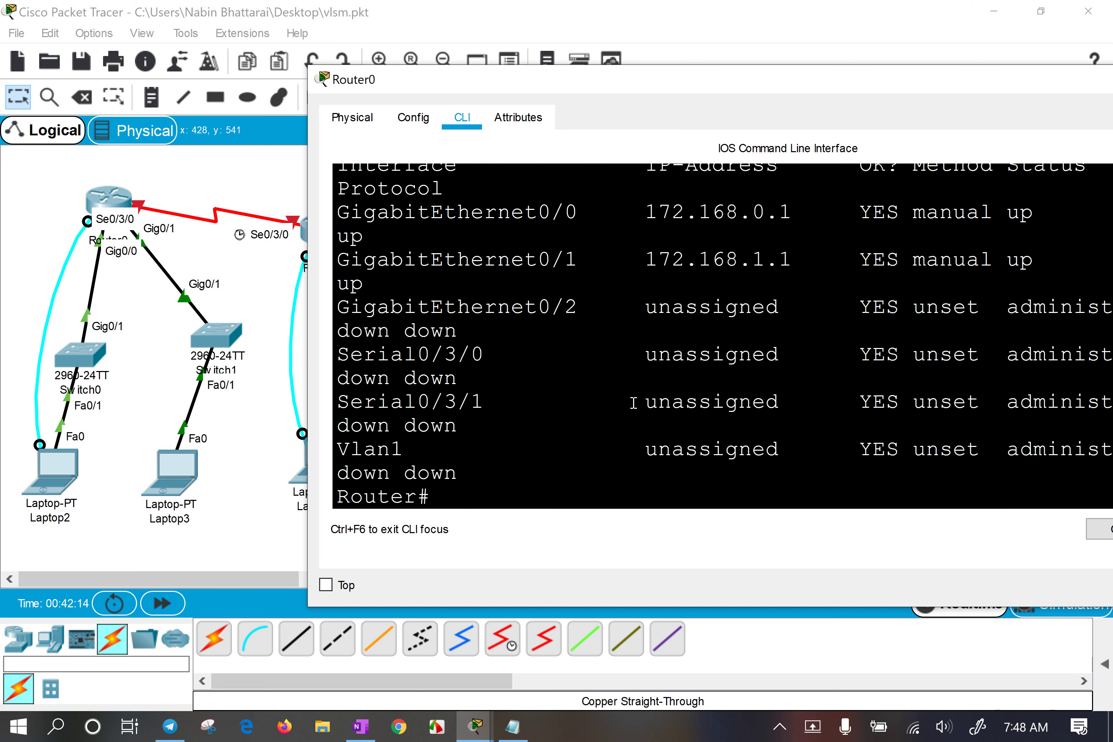
scroll(694, 345, "up", 1)
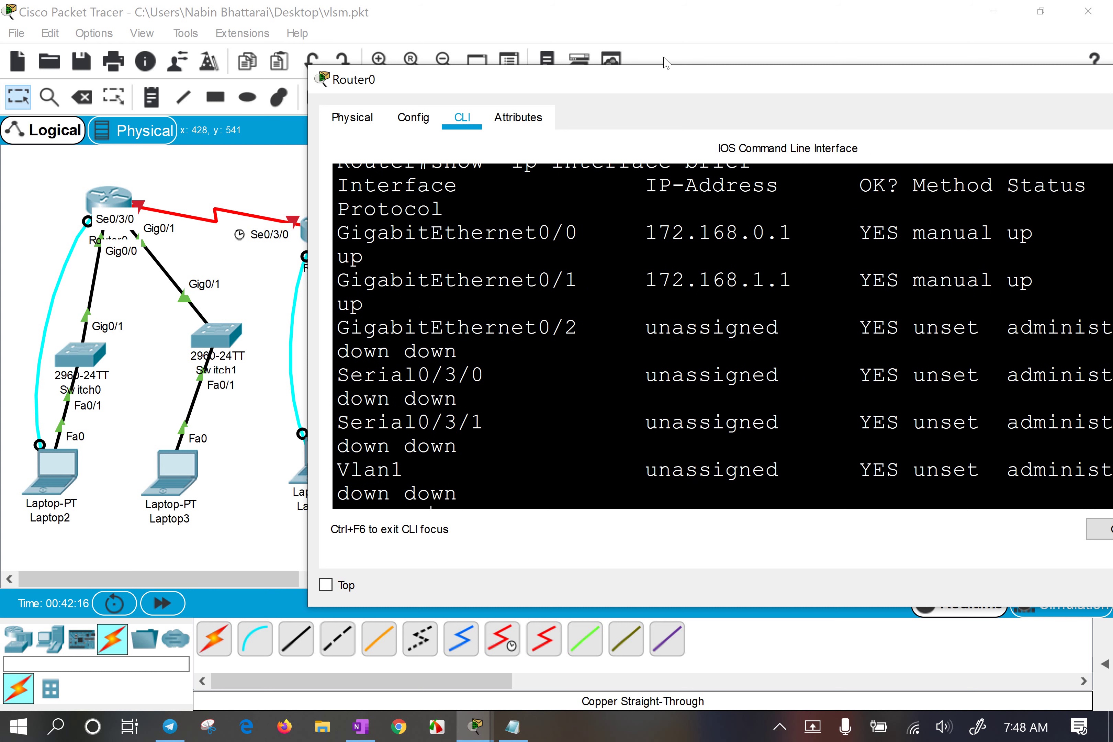
double_click(672, 75)
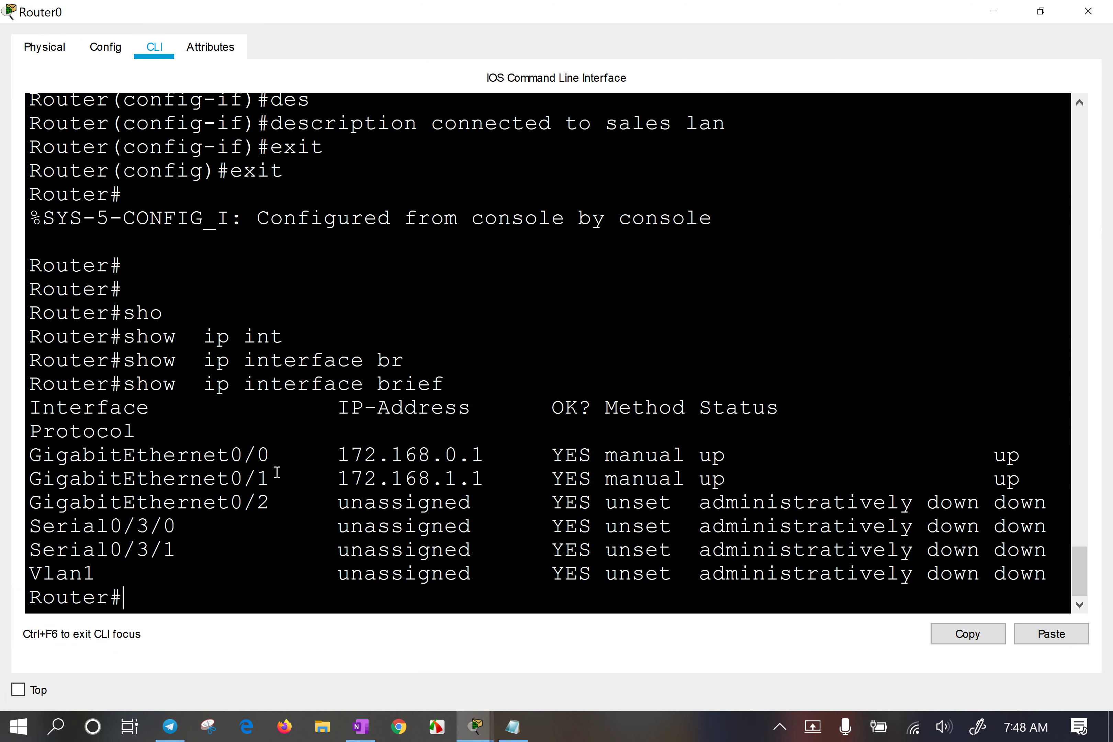
Examine the IP address, status and protocol entries of GigabitEthernet0/0 in Router0's interface summary.
left_click_drag(190, 456, 276, 462)
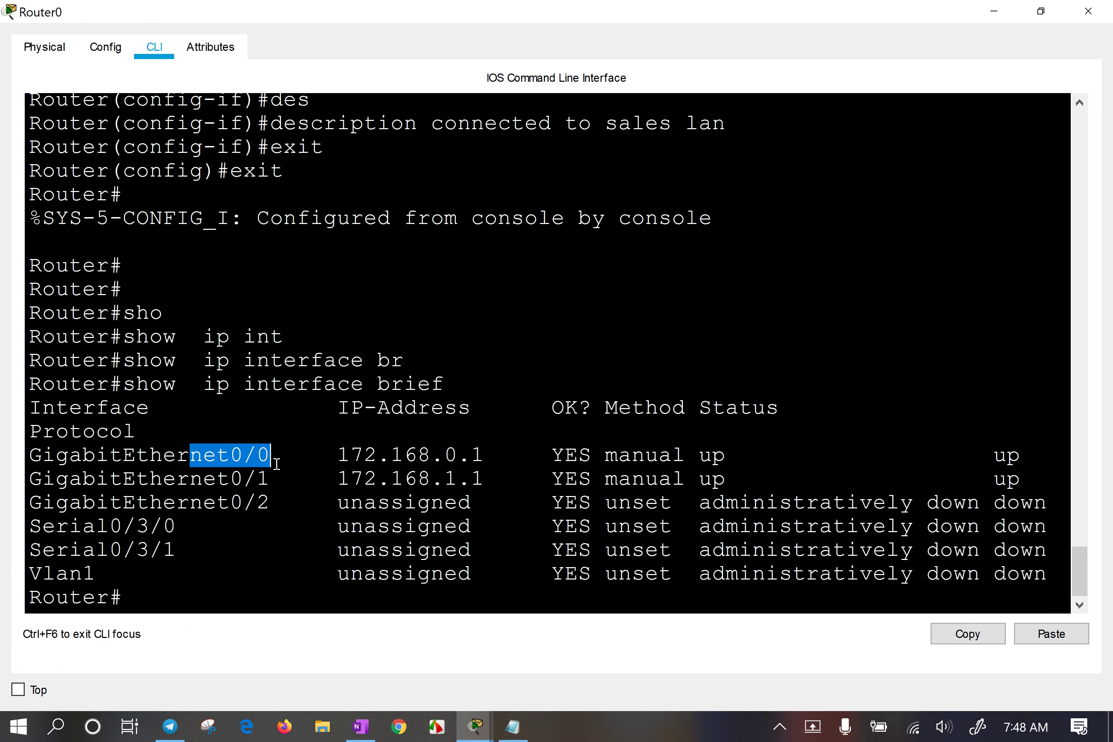
left_click_drag(364, 456, 484, 452)
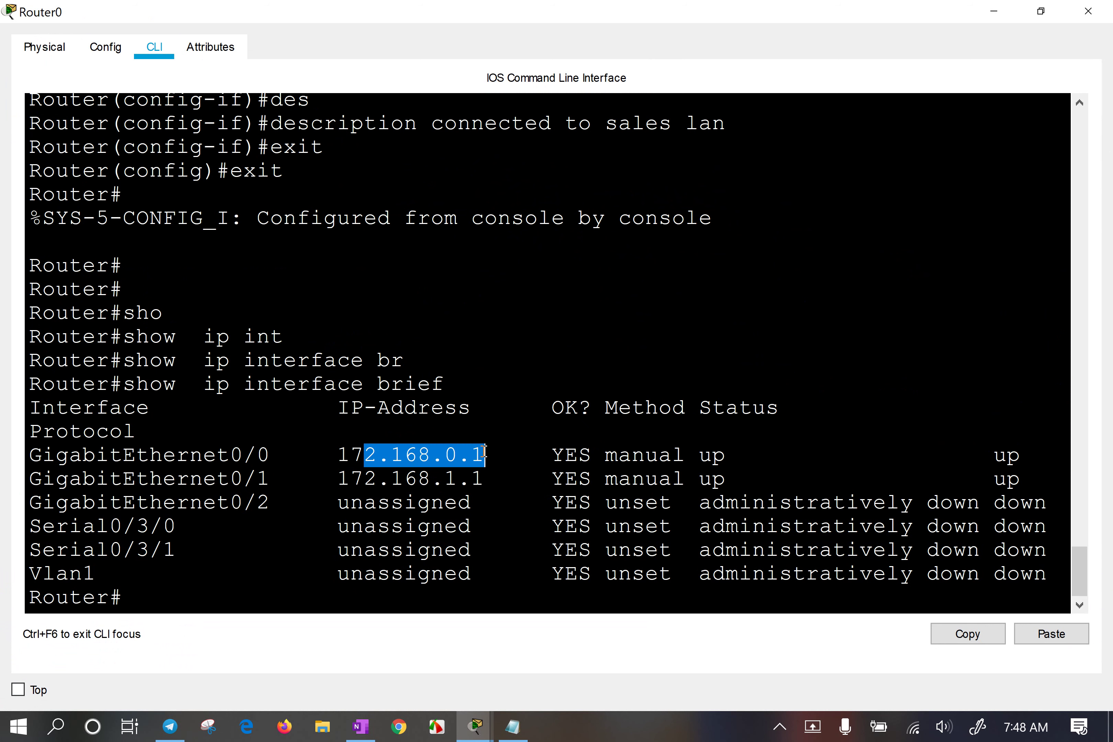
left_click_drag(628, 456, 728, 448)
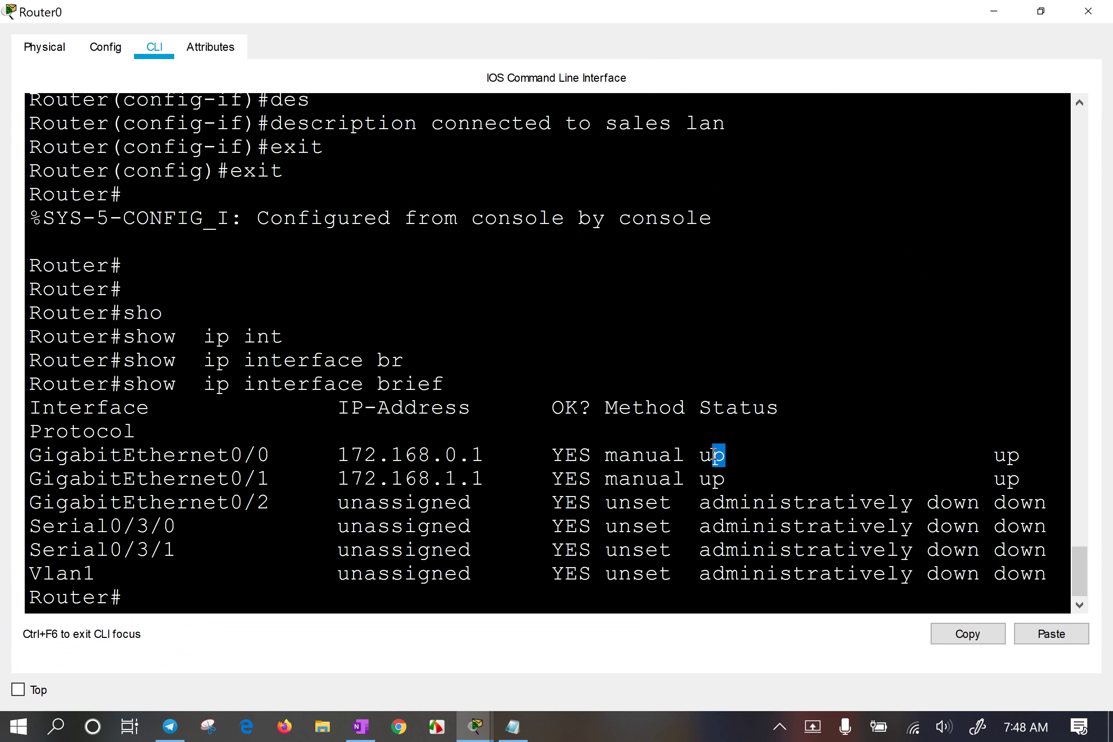
double_click(732, 454)
left_click_drag(337, 458, 498, 447)
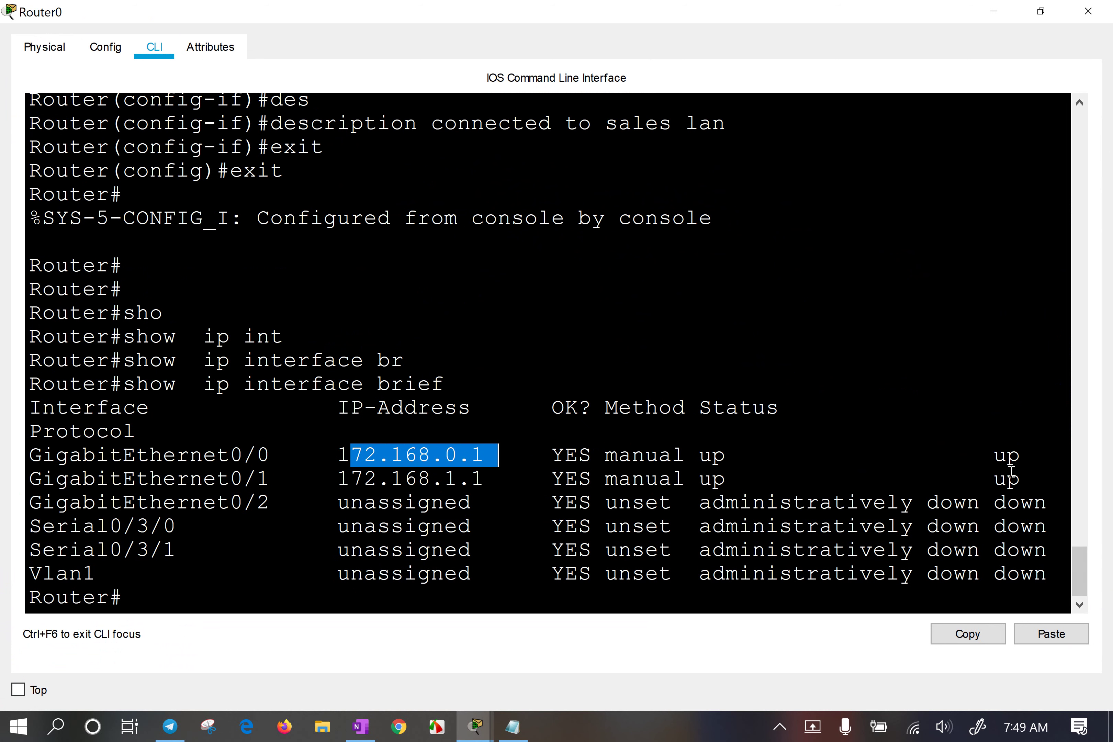
left_click_drag(980, 458, 1042, 454)
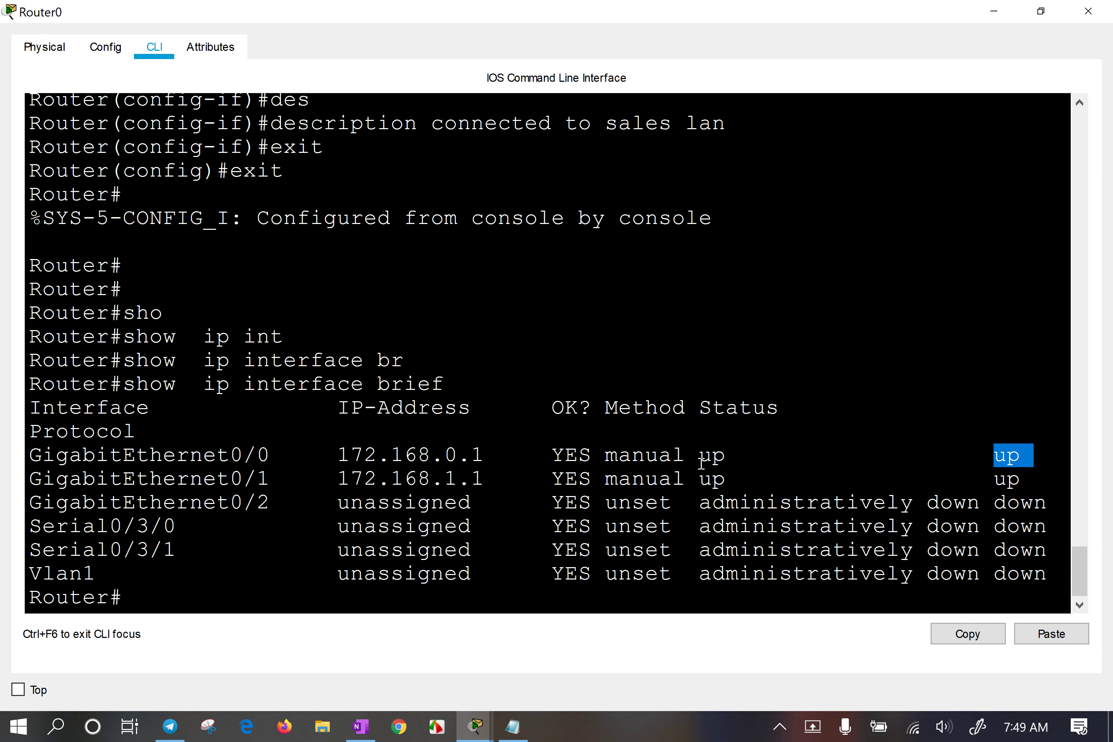
left_click_drag(700, 457, 727, 459)
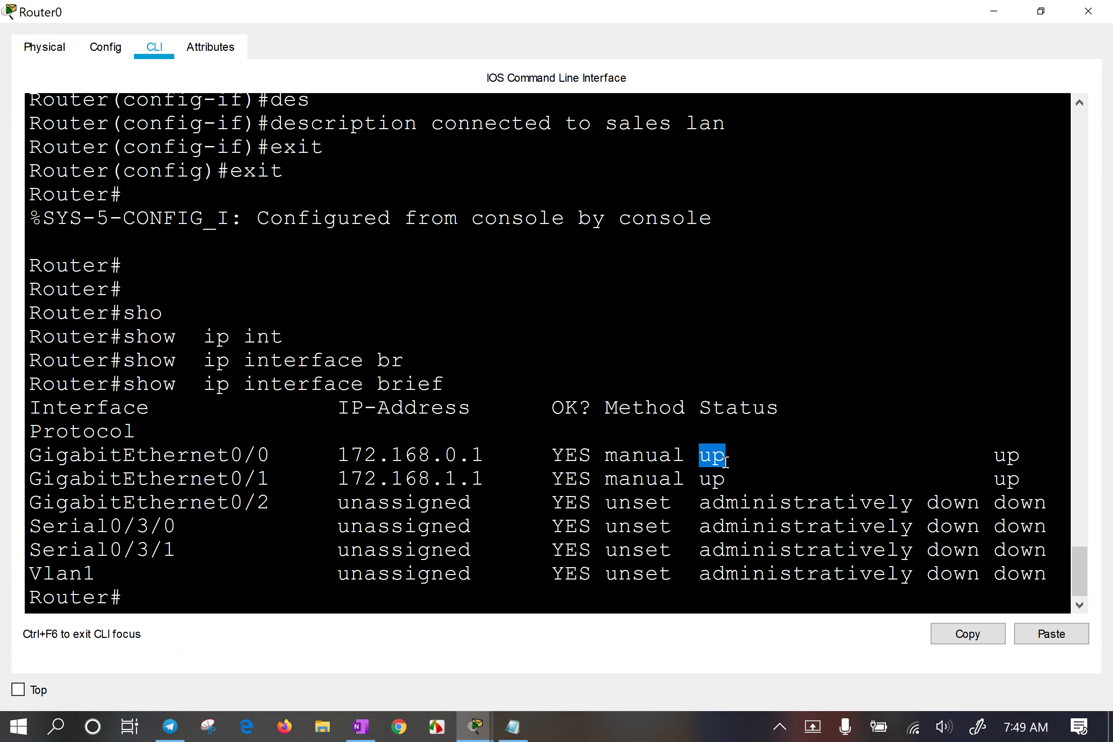
left_click_drag(979, 456, 1032, 454)
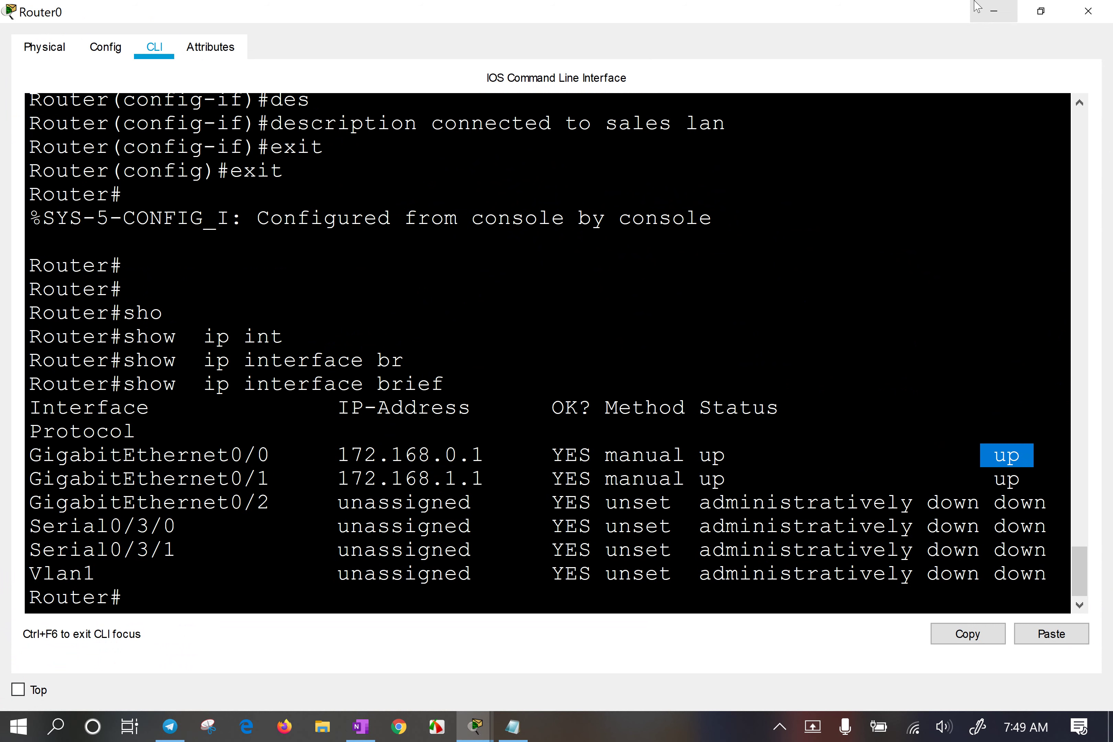
Inspect the link between Router0 and Switch1 in the topology, and reopen Router0's command line in a smaller window.
left_click(993, 11)
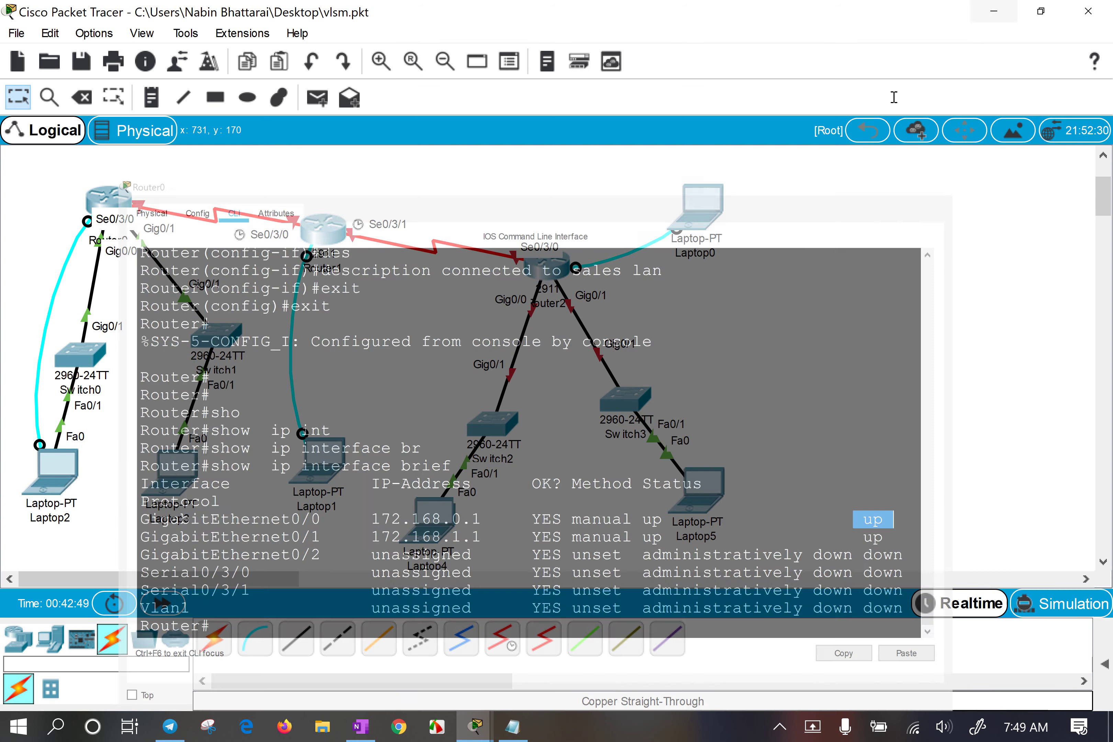
mouse_move(220, 332)
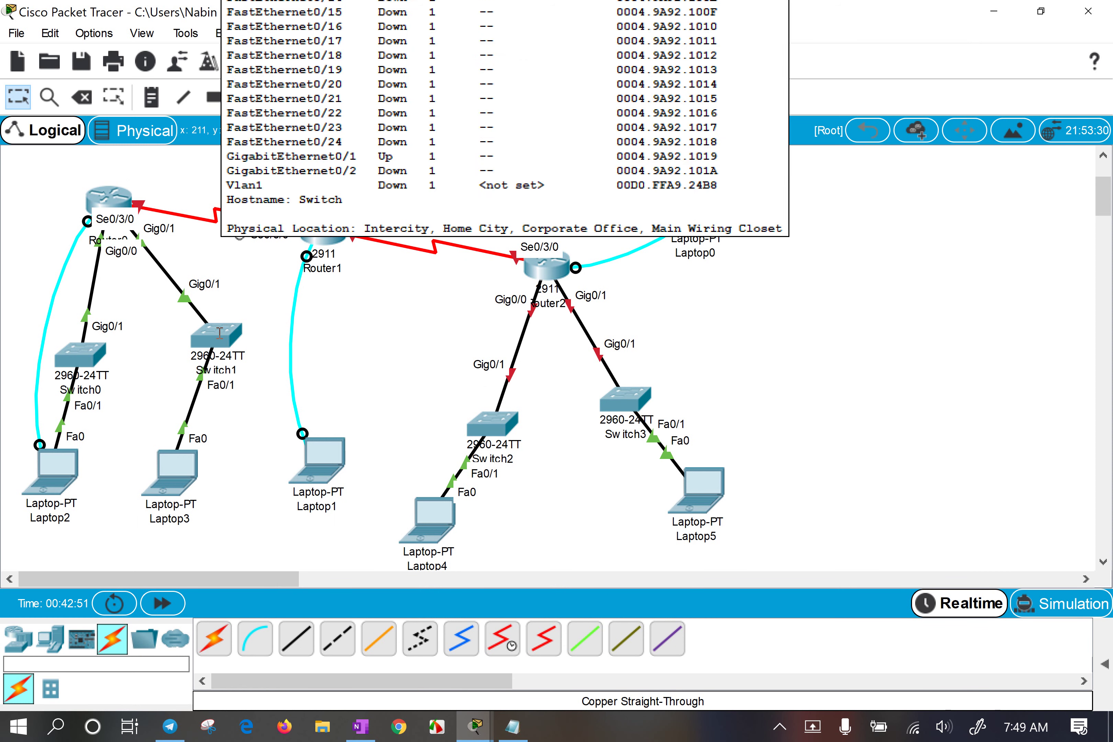
left_click_drag(189, 325, 247, 315)
left_click(225, 292)
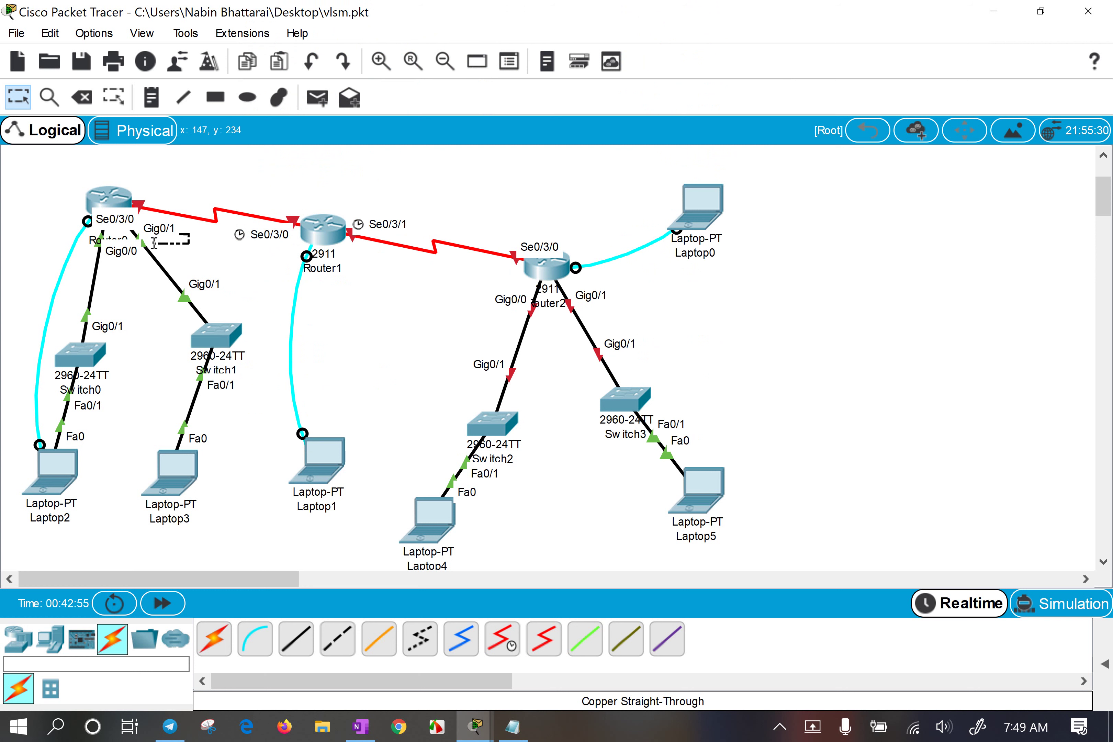
left_click_drag(168, 327, 196, 325)
left_click(99, 196)
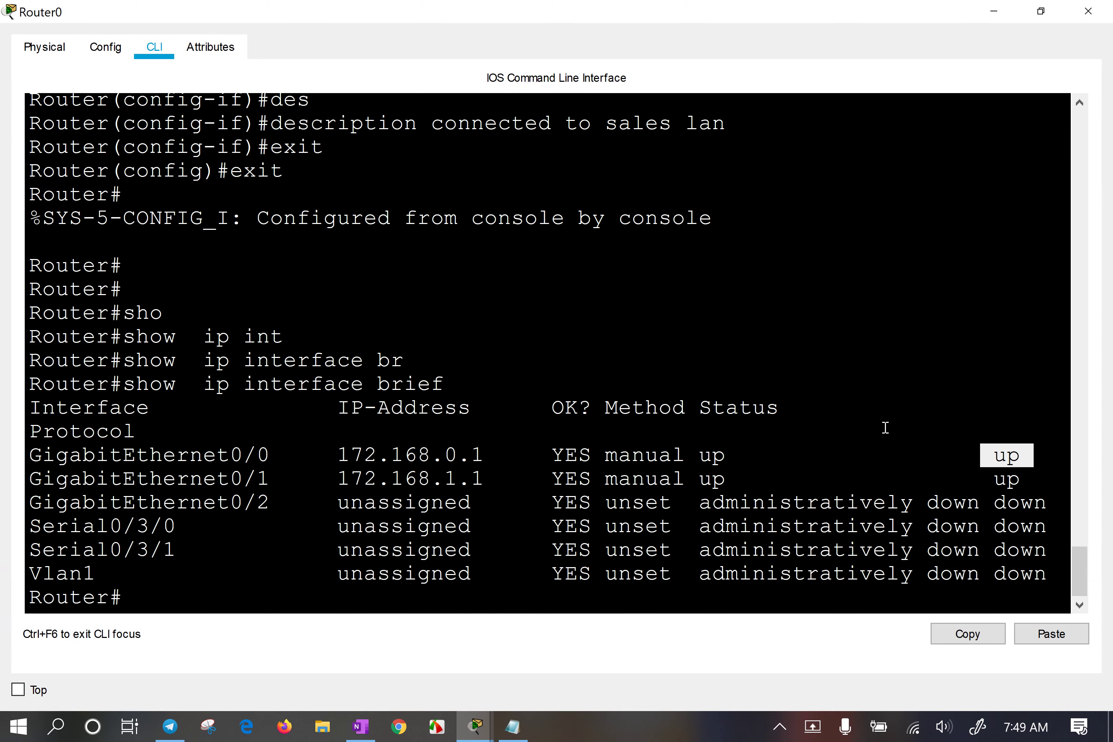
double_click(686, 16)
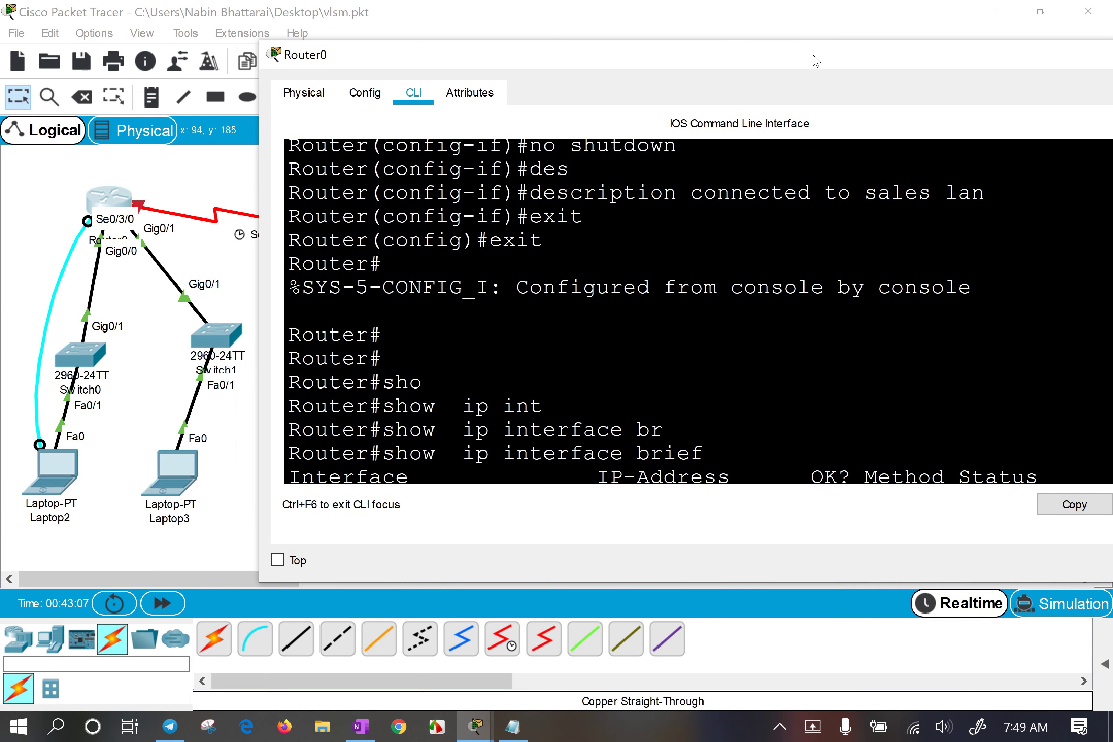
Open Switch1's command line and enter global configuration mode with en and conf t.
left_click(211, 333)
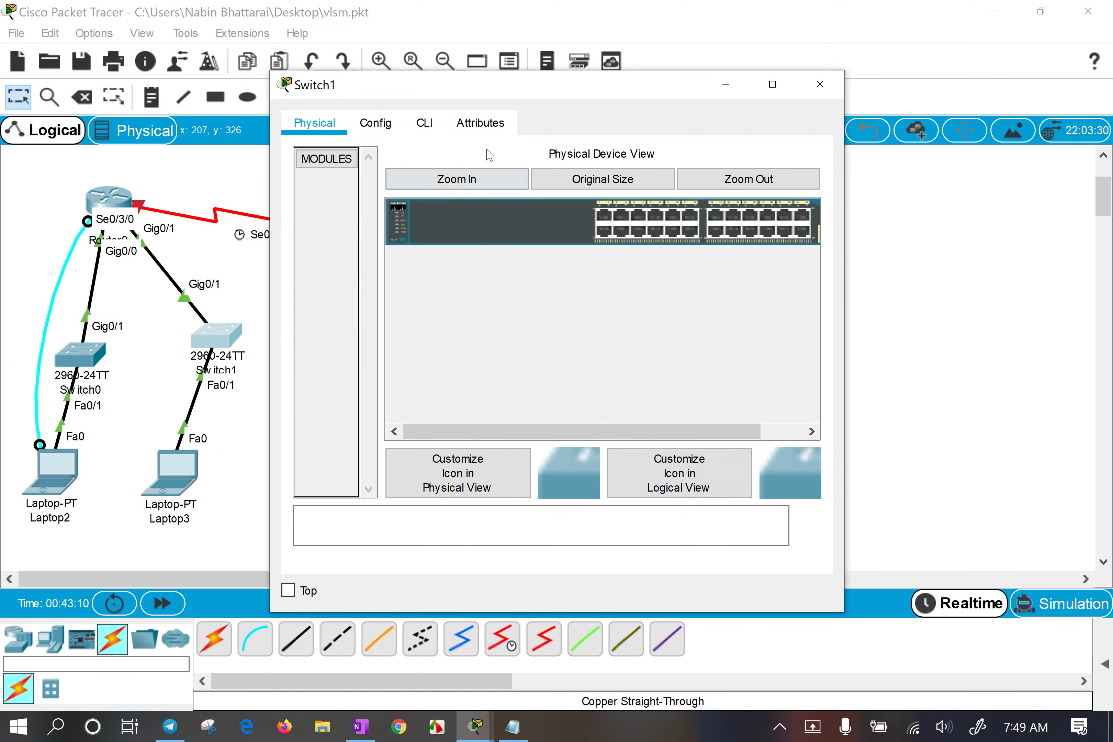
left_click(438, 126)
key("Return")
key("Return")
key("Return")
type("en")
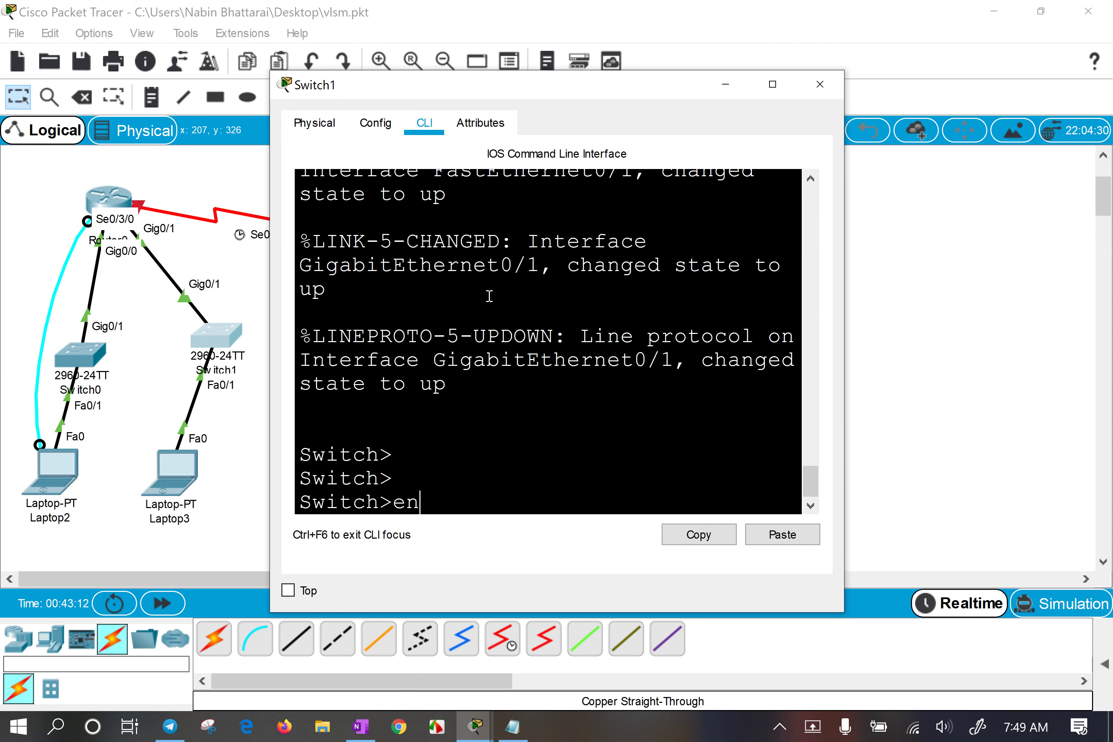
key("Return")
key("Return")
type("conf t")
key("Return")
Shut down interface gig0/1 on Switch1.
type("int")
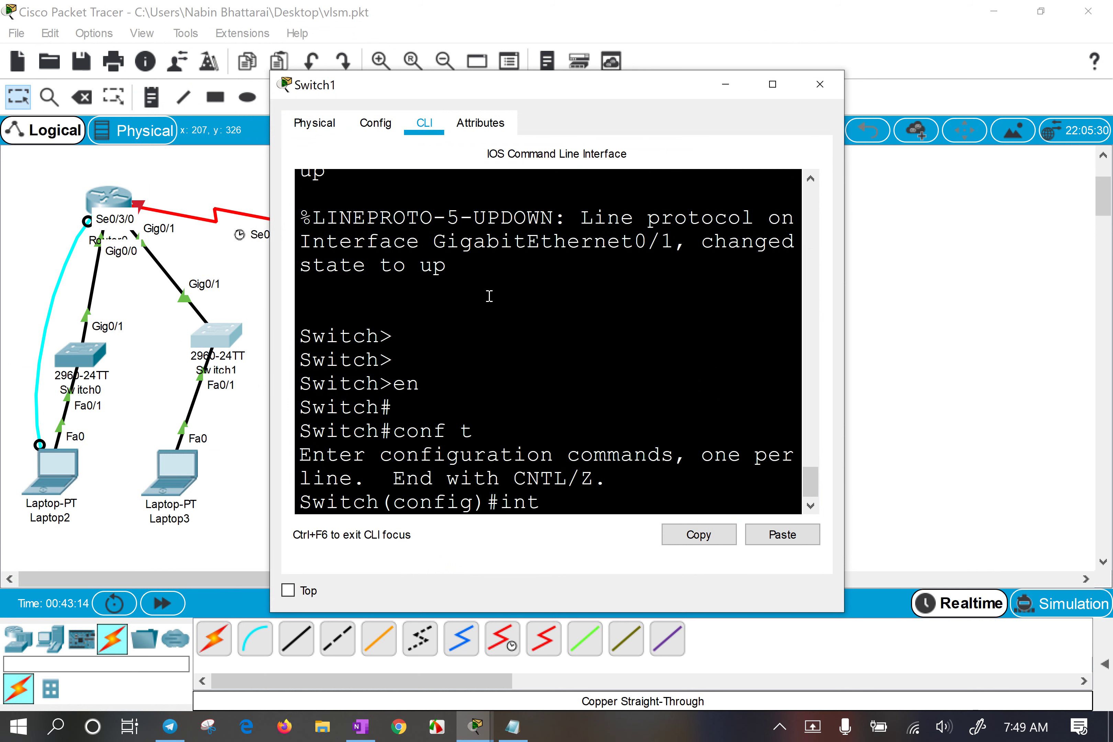
type(" gig0/1")
key("Return")
type("sh")
key("Return")
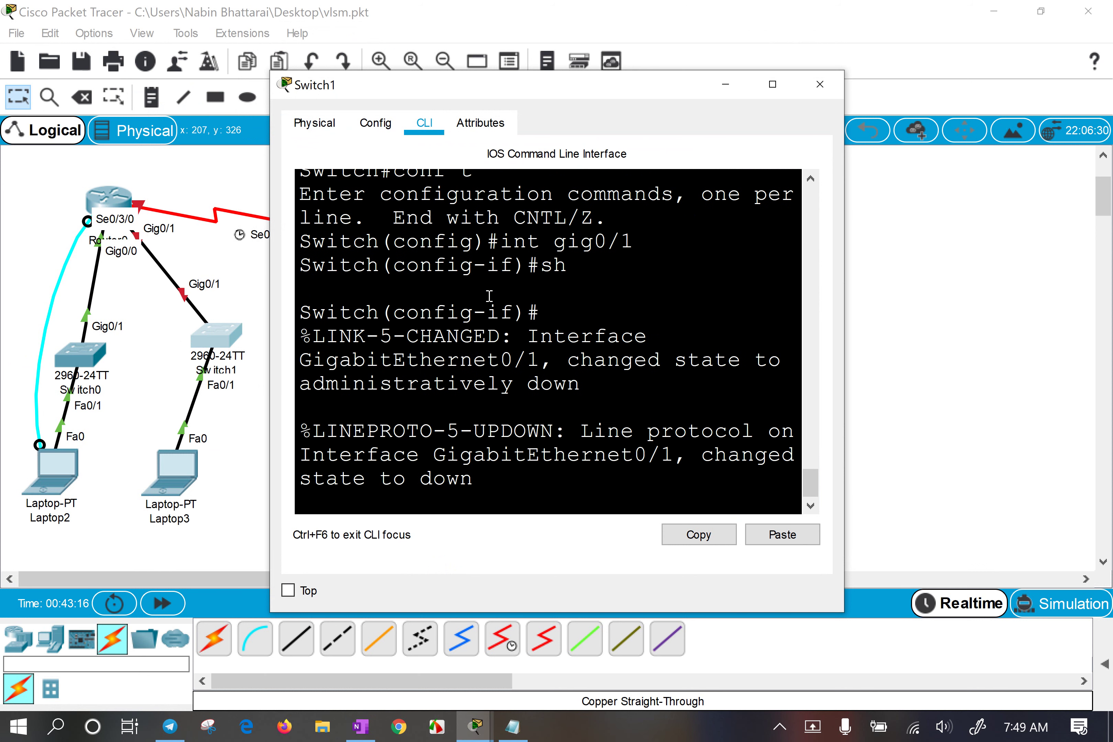
Return to Router0's command line in a maximized window and read the latest line-protocol message for GigabitEthernet0/1.
left_click(726, 84)
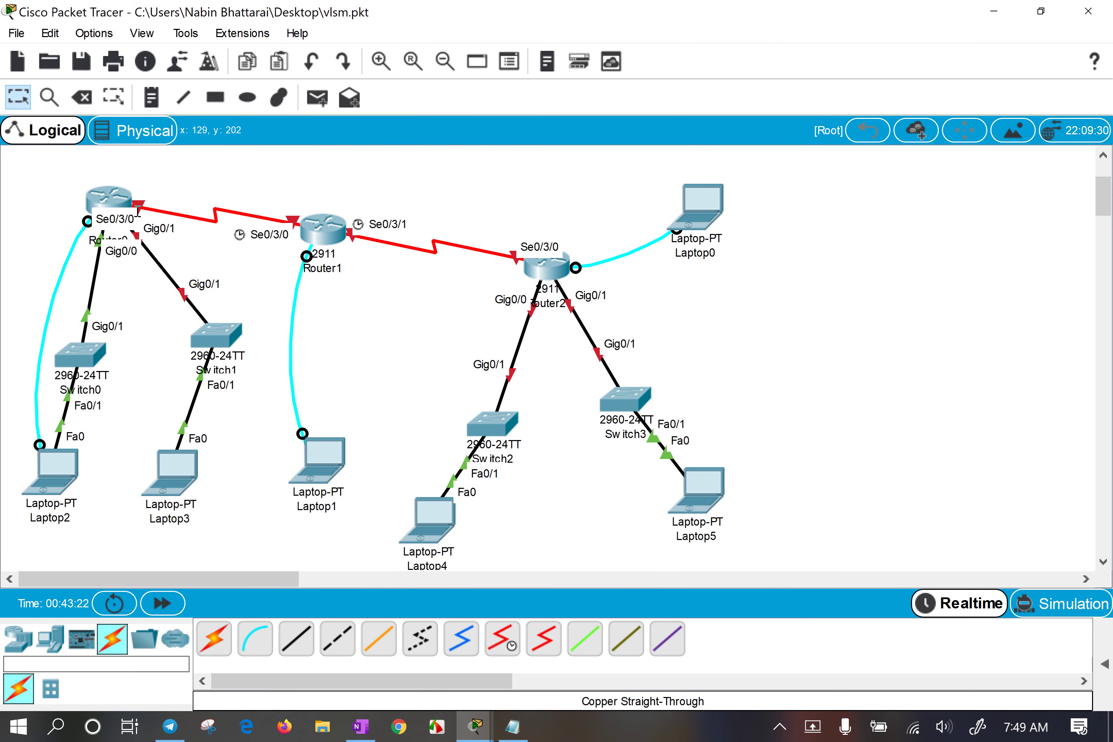
left_click(109, 198)
double_click(835, 51)
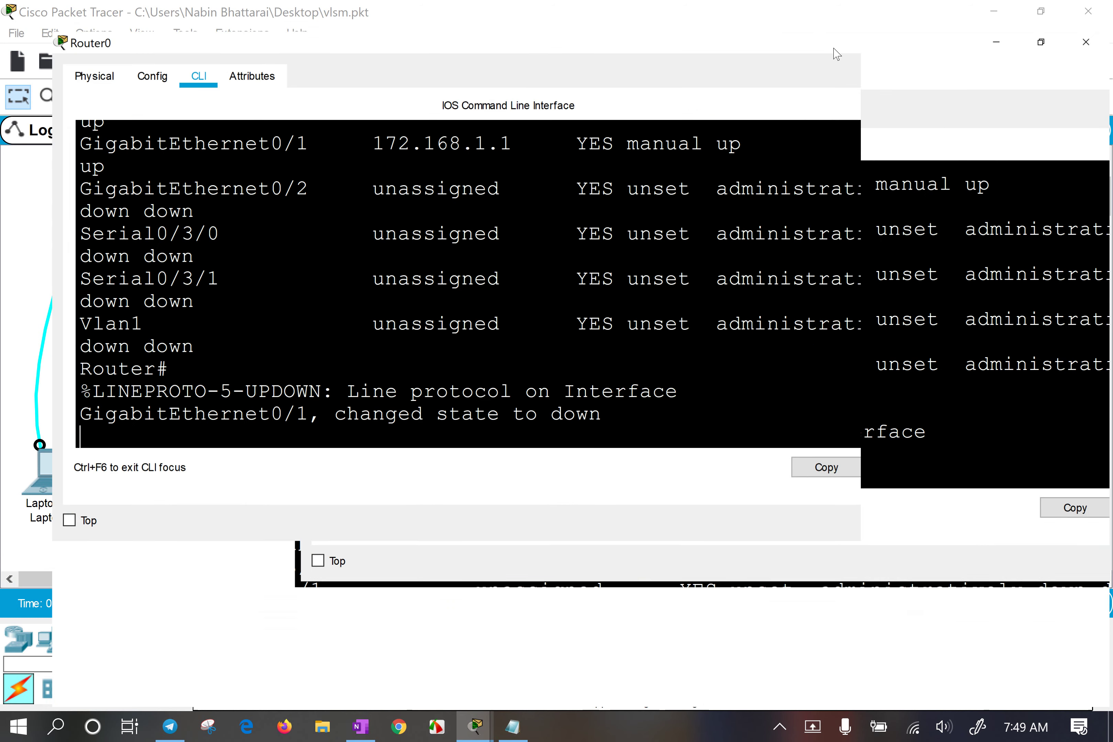
left_click_drag(685, 550, 889, 578)
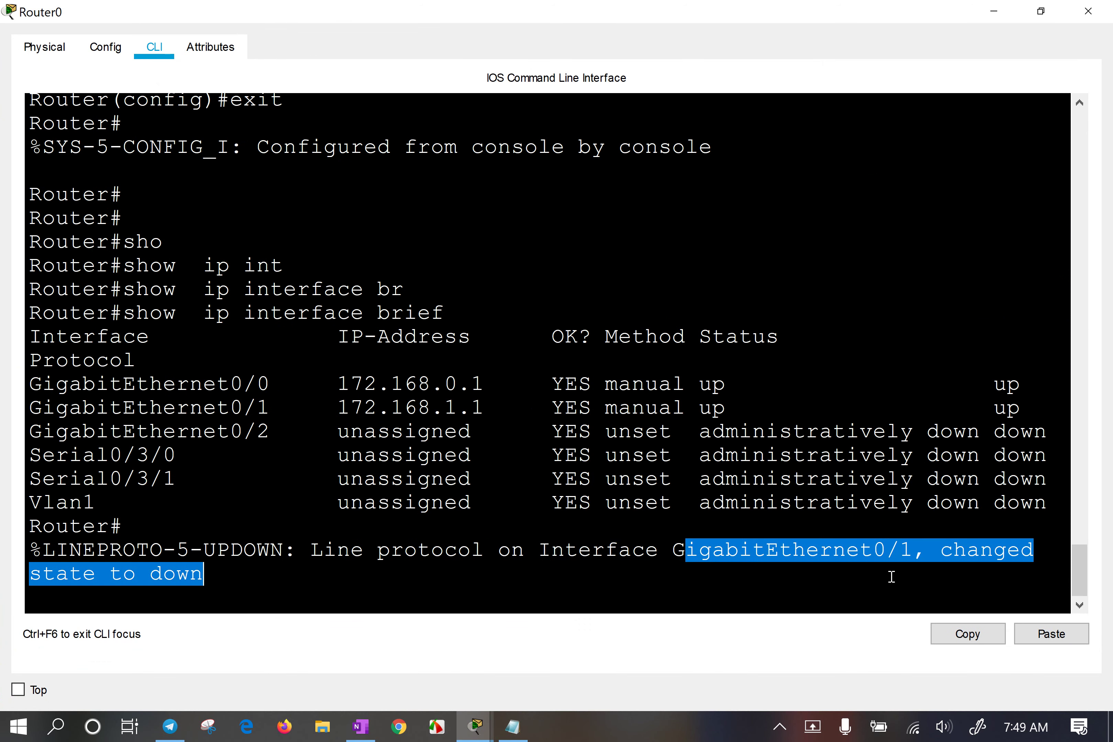
left_click(751, 579)
left_click_drag(738, 548, 930, 550)
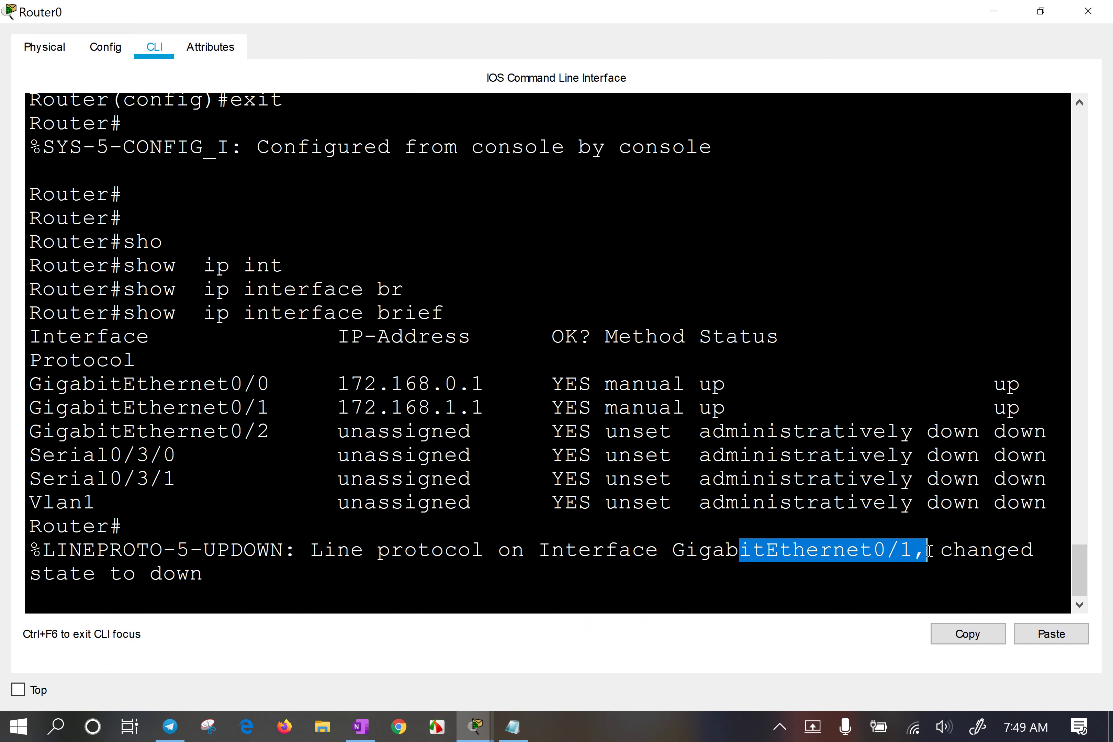
Run show ip interface brief on Router0 and compare the status and protocol entries of GigabitEthernet0/0 and GigabitEthernet0/1.
left_click(855, 480)
key("Return")
key("Up")
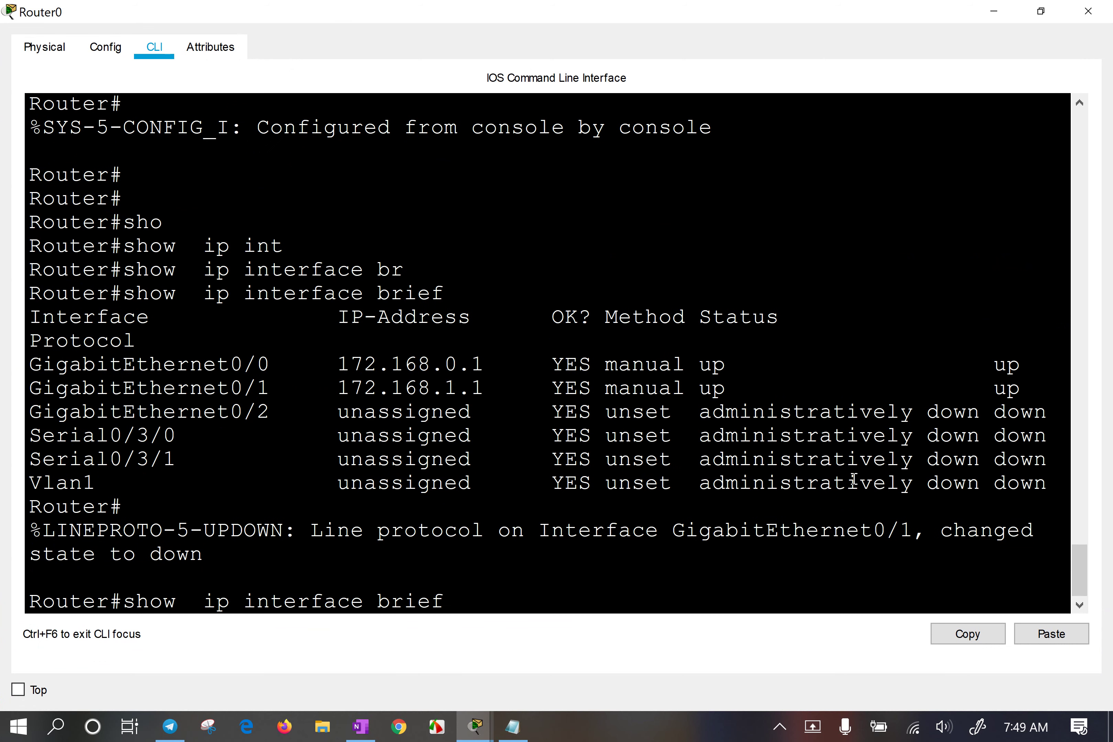
key("Return")
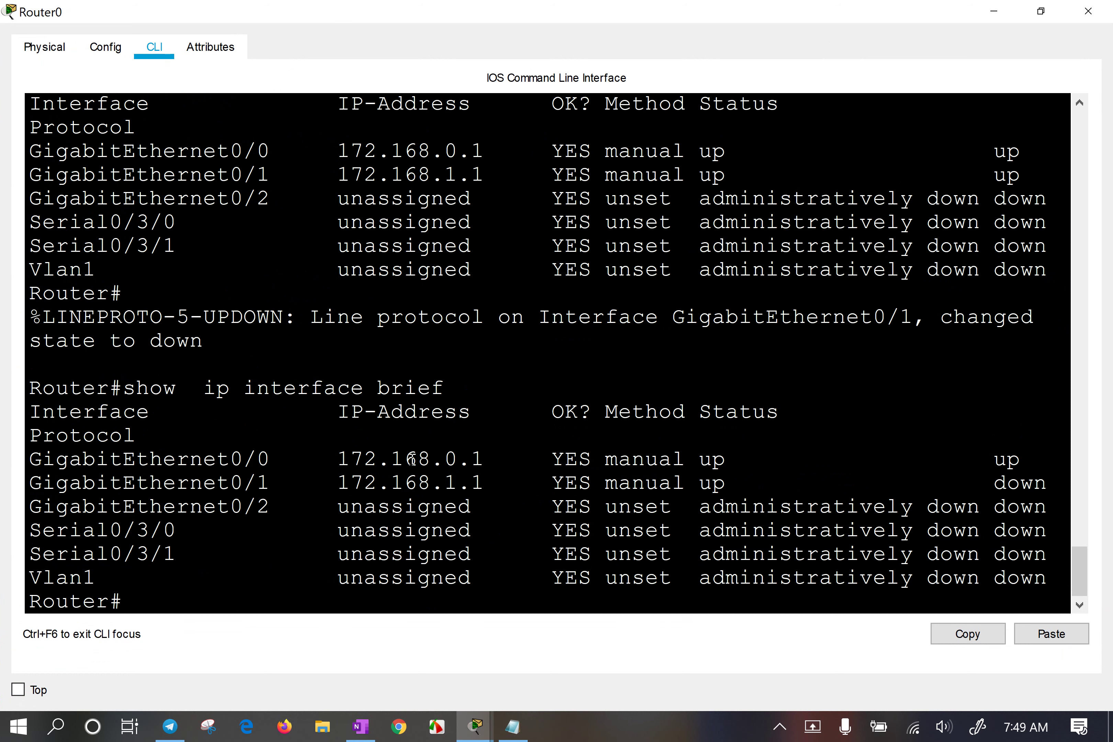
left_click_drag(418, 459, 458, 460)
left_click_drag(699, 458, 756, 457)
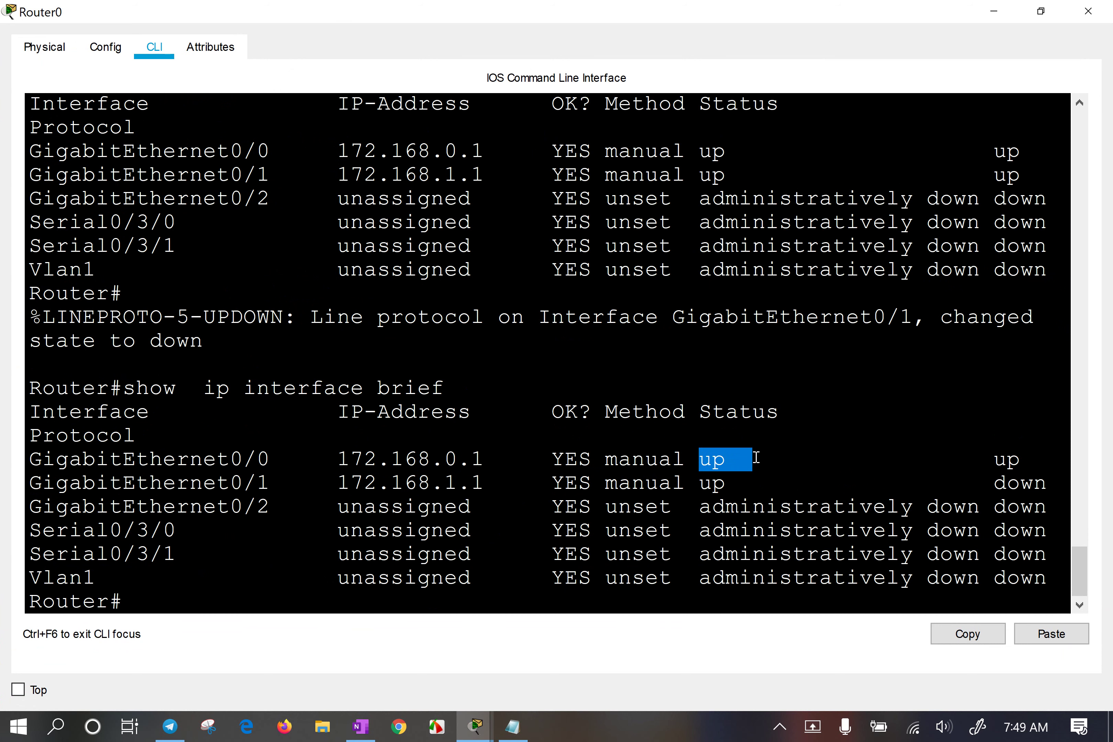
left_click_drag(980, 458, 1032, 483)
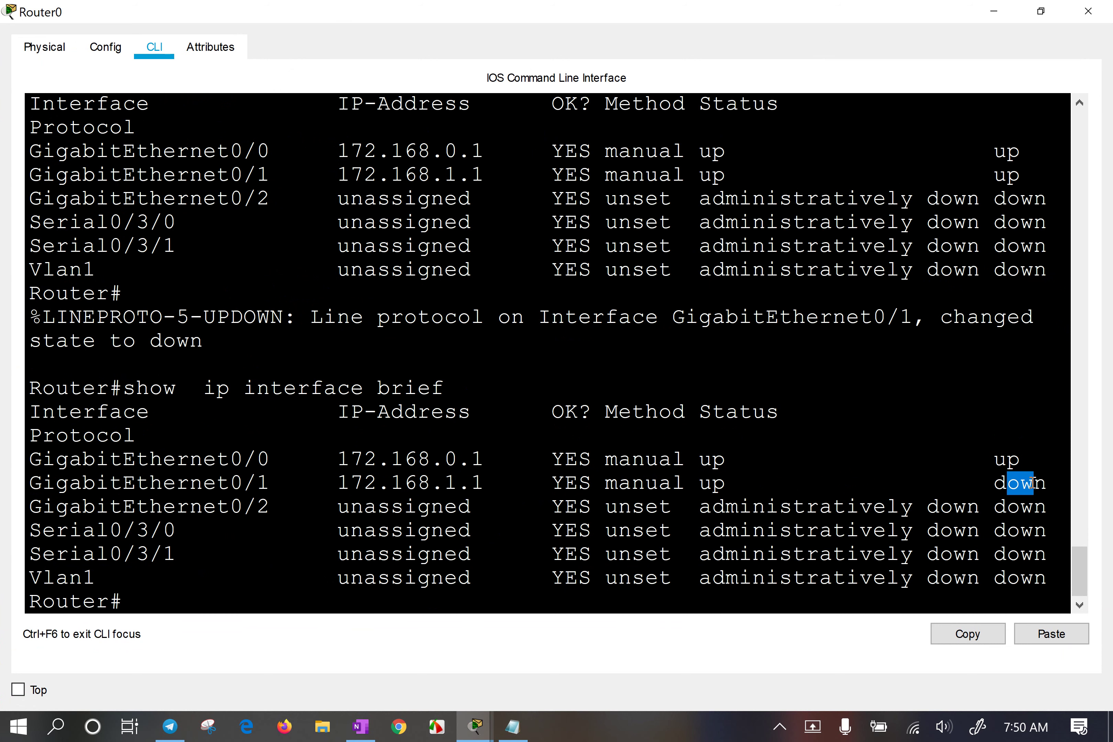
left_click(1032, 483)
Repeat show ip interface brief on Router0 for a fresh interface summary.
key("Return")
key("Return")
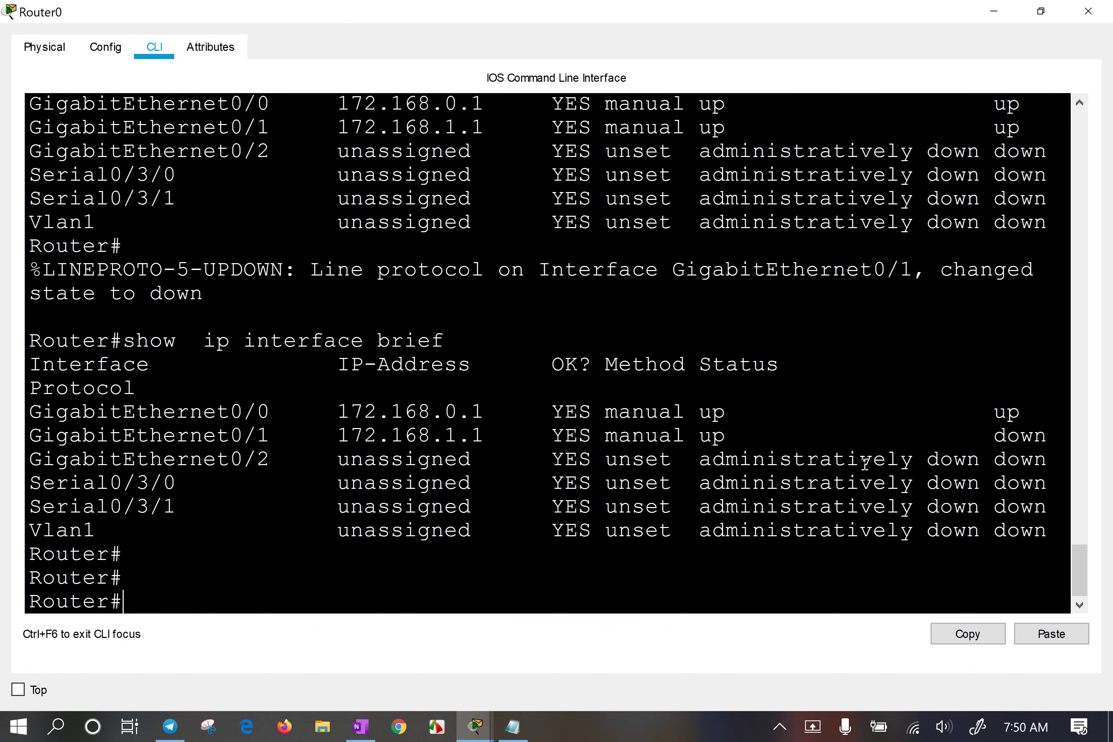
key("Up")
key("Return")
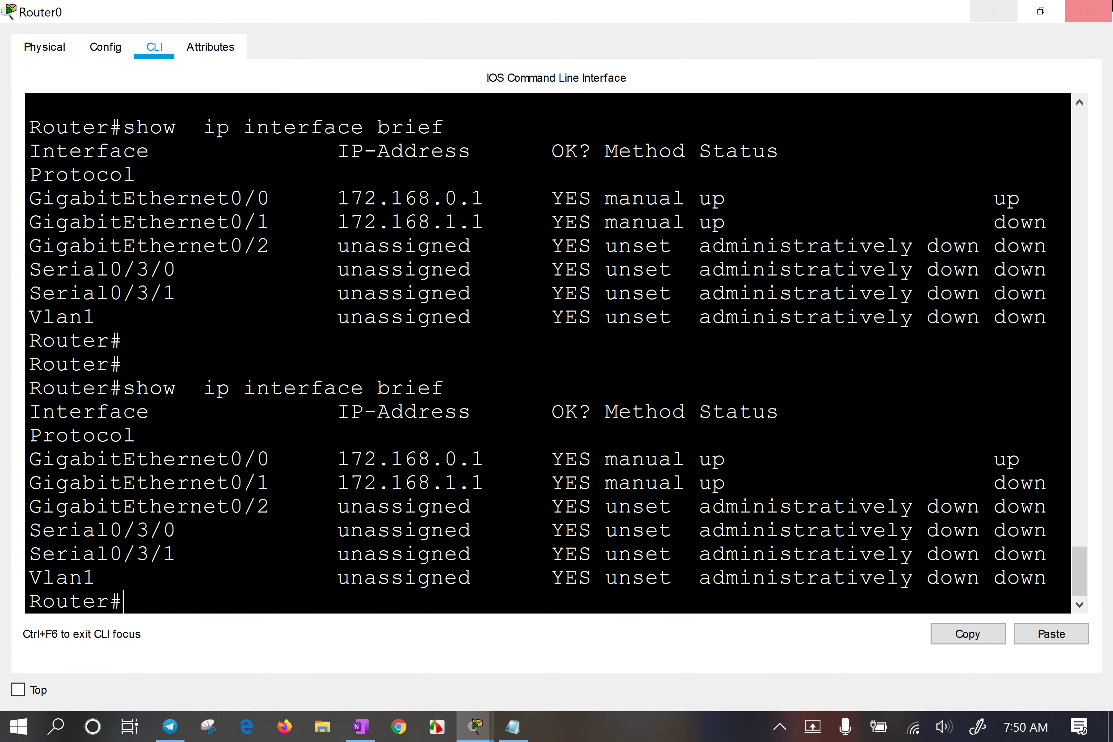
Check Router0's link to Switch1 in the topology, then examine GigabitEthernet0/1's status and protocol in Router0's interface summary.
key("alt+Tab")
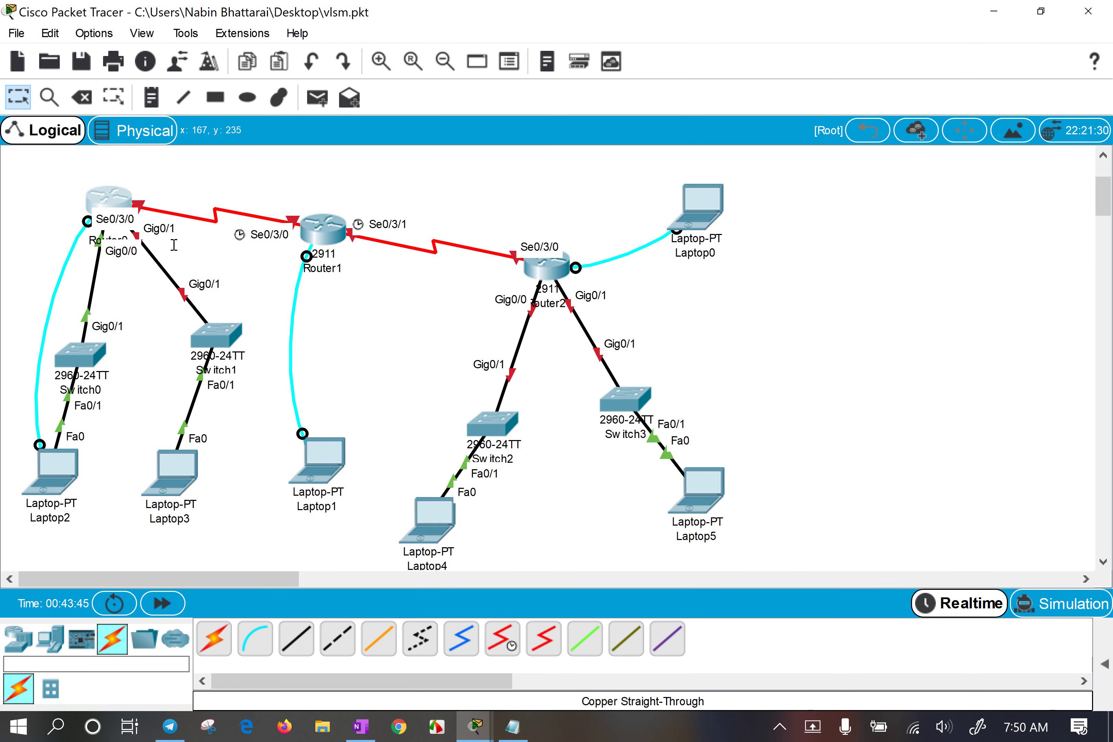
left_click(93, 189)
left_click_drag(178, 493, 285, 483)
left_click_drag(686, 483, 748, 483)
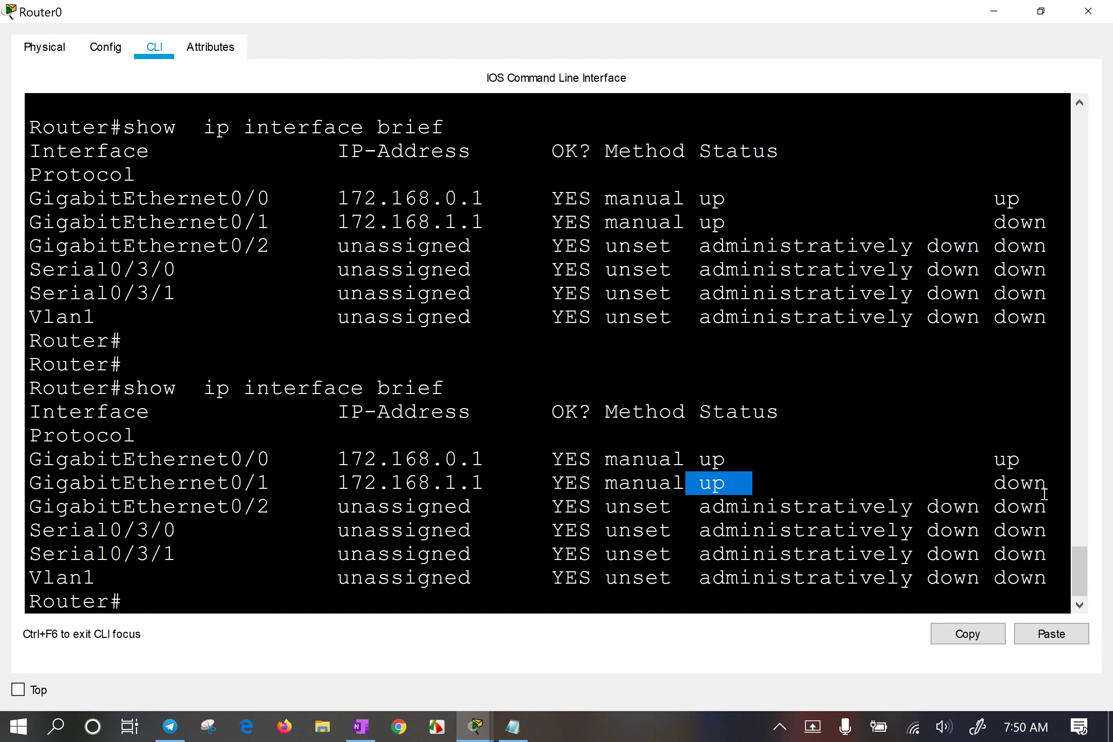
left_click_drag(995, 484, 1045, 483)
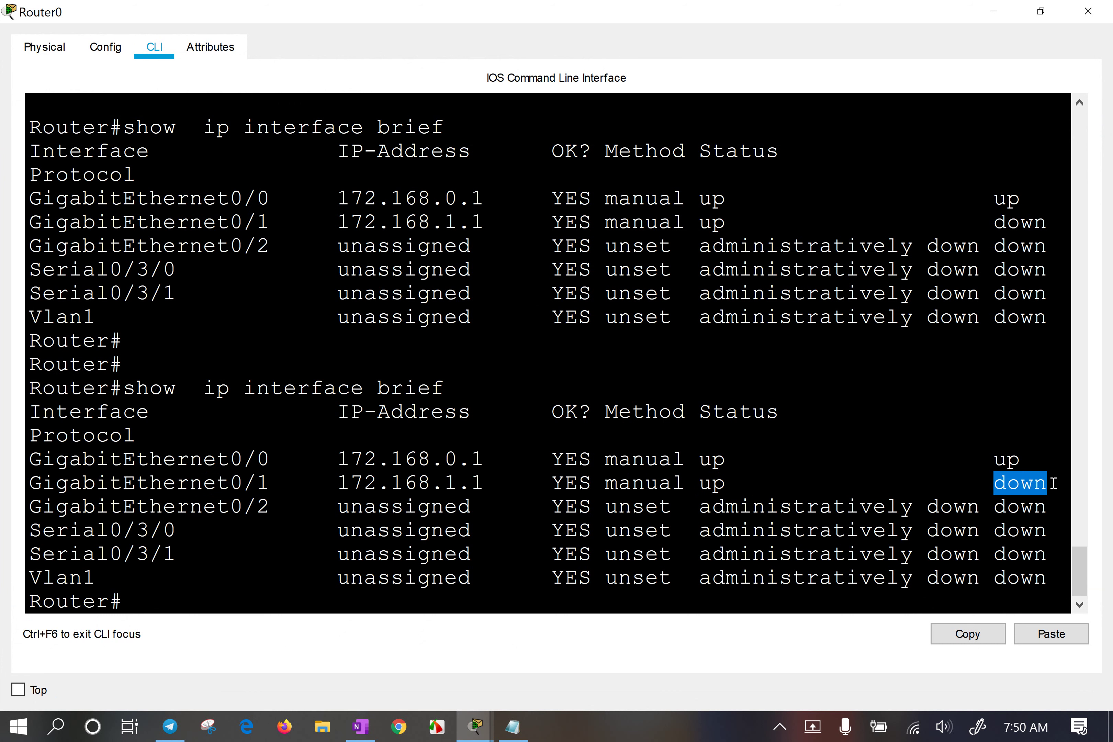
left_click(1016, 481)
left_click_drag(982, 483, 1042, 479)
left_click(681, 447)
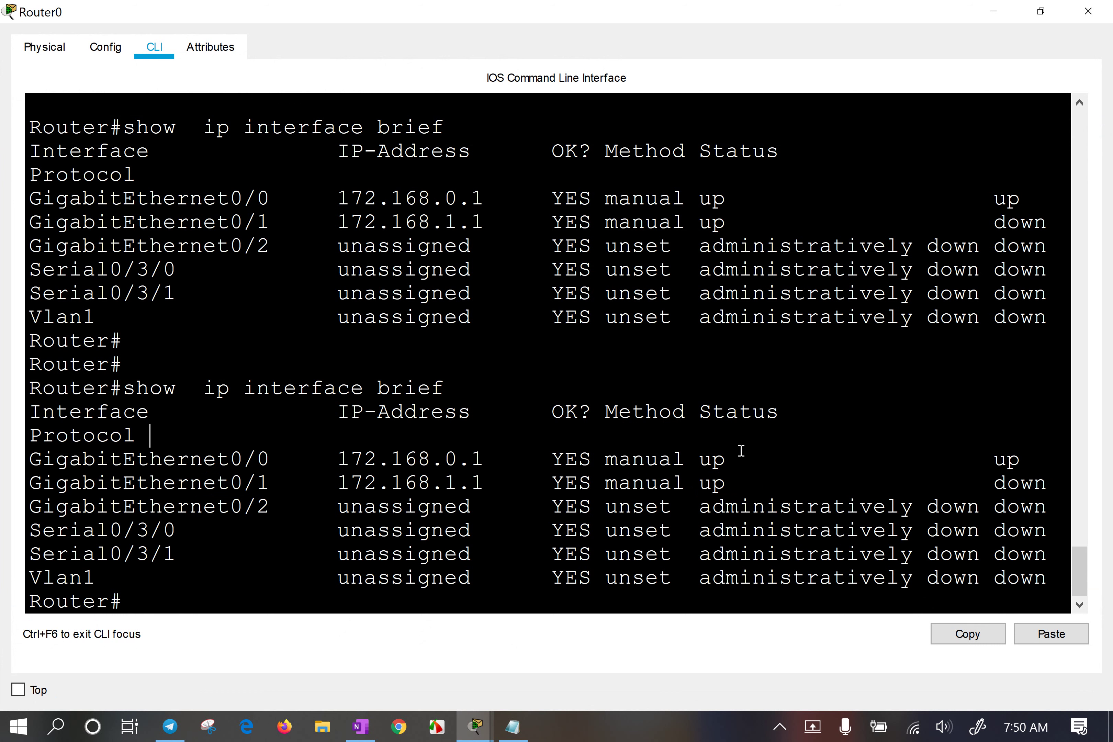
Examine the Interface, IP-Address, OK? and Method columns of the interface summary, comparing the Gigabit and serial entries.
left_click_drag(56, 412, 135, 413)
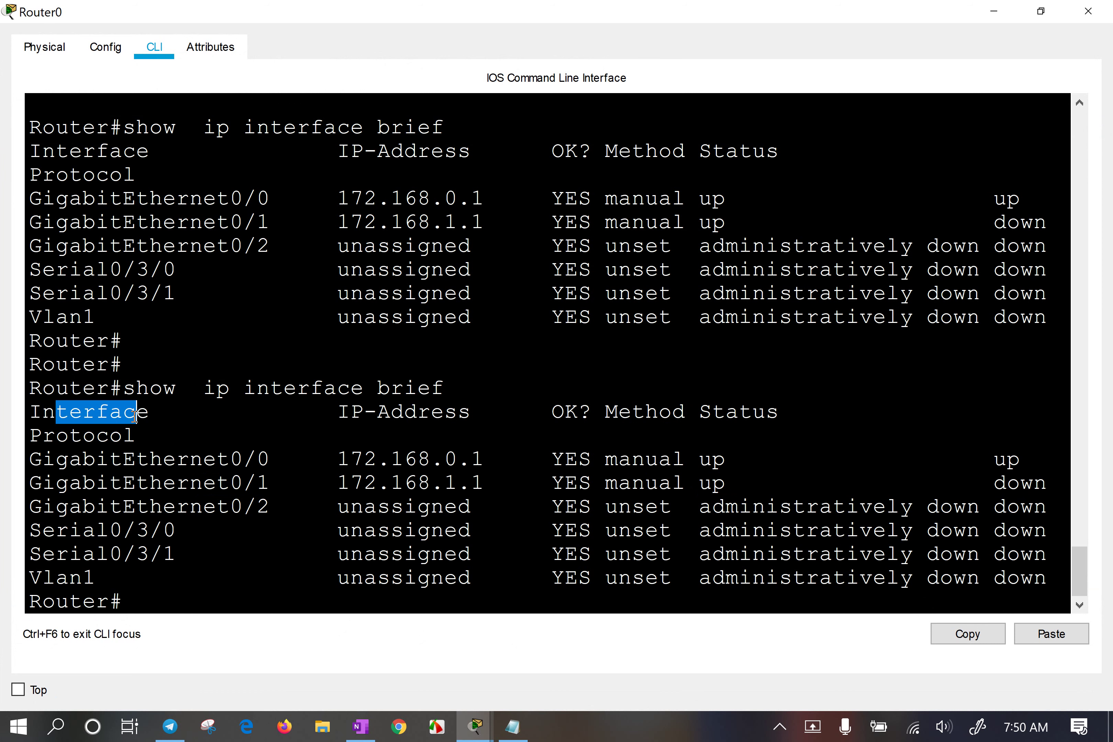
left_click_drag(82, 460, 175, 460)
left_click(368, 415)
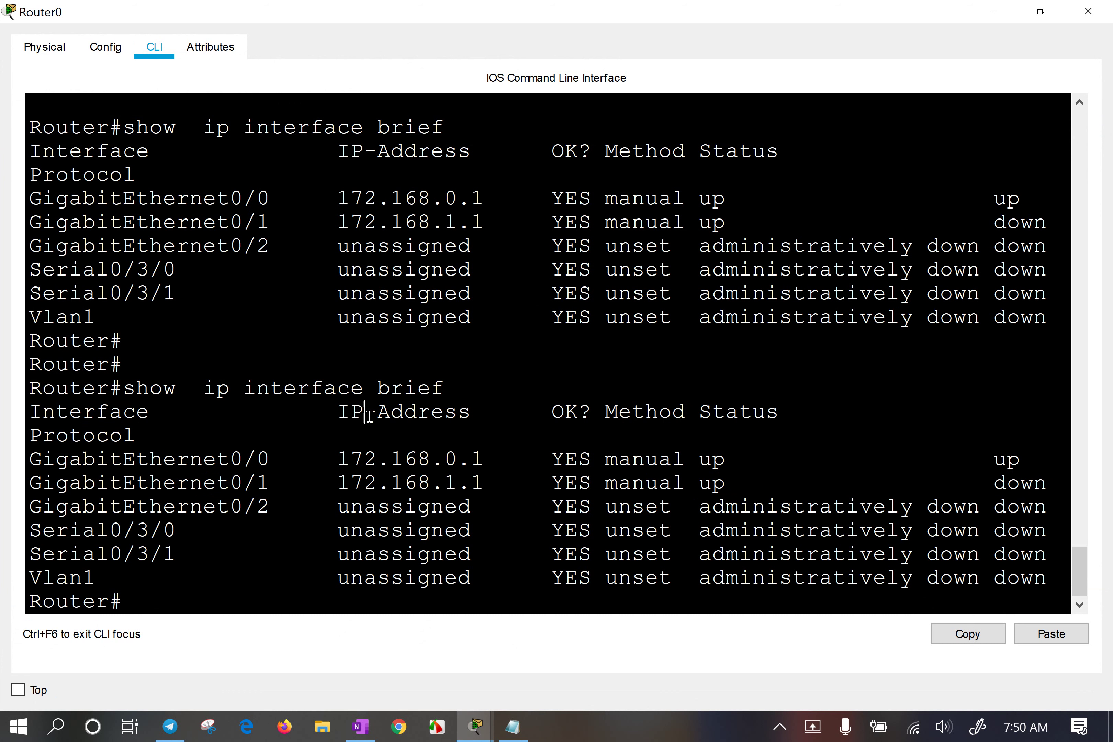
left_click_drag(368, 414, 481, 412)
left_click_drag(351, 459, 460, 459)
left_click_drag(550, 412, 586, 411)
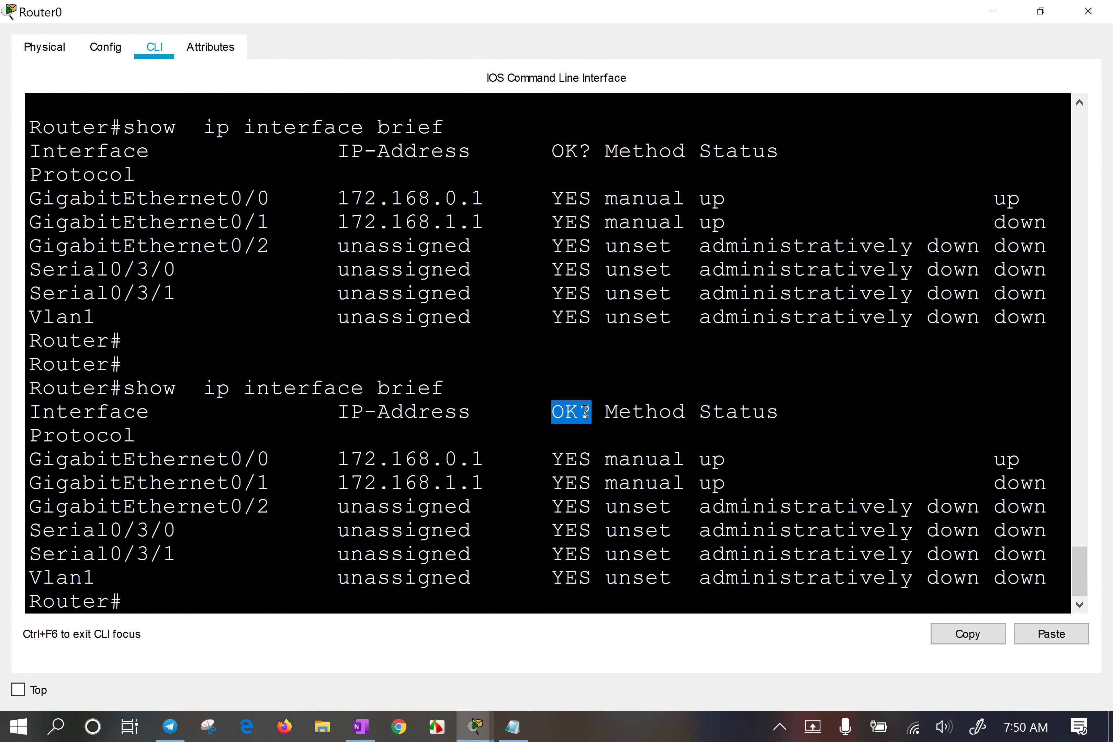
left_click_drag(546, 472, 578, 460)
left_click_drag(599, 411, 686, 411)
left_click_drag(620, 459, 667, 459)
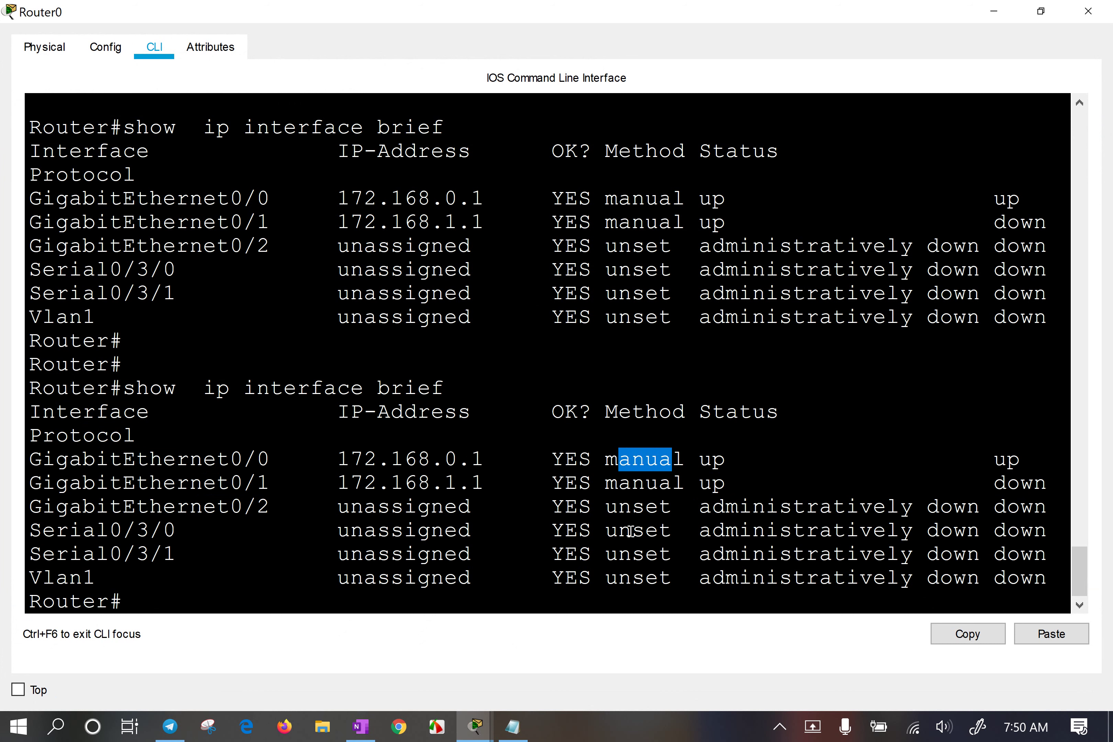
left_click_drag(606, 532, 666, 535)
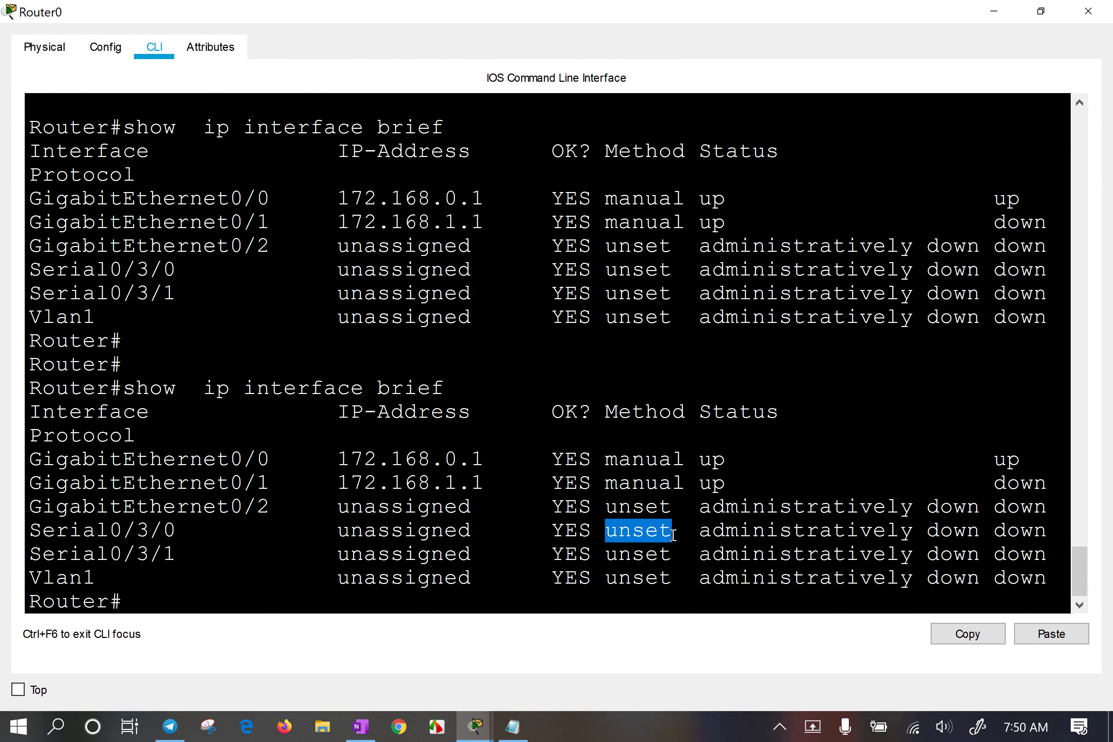
Examine the Status and Protocol columns of the interface summary for GigabitEthernet0/0, GigabitEthernet0/1 and GigabitEthernet0/2.
left_click_drag(712, 413, 767, 413)
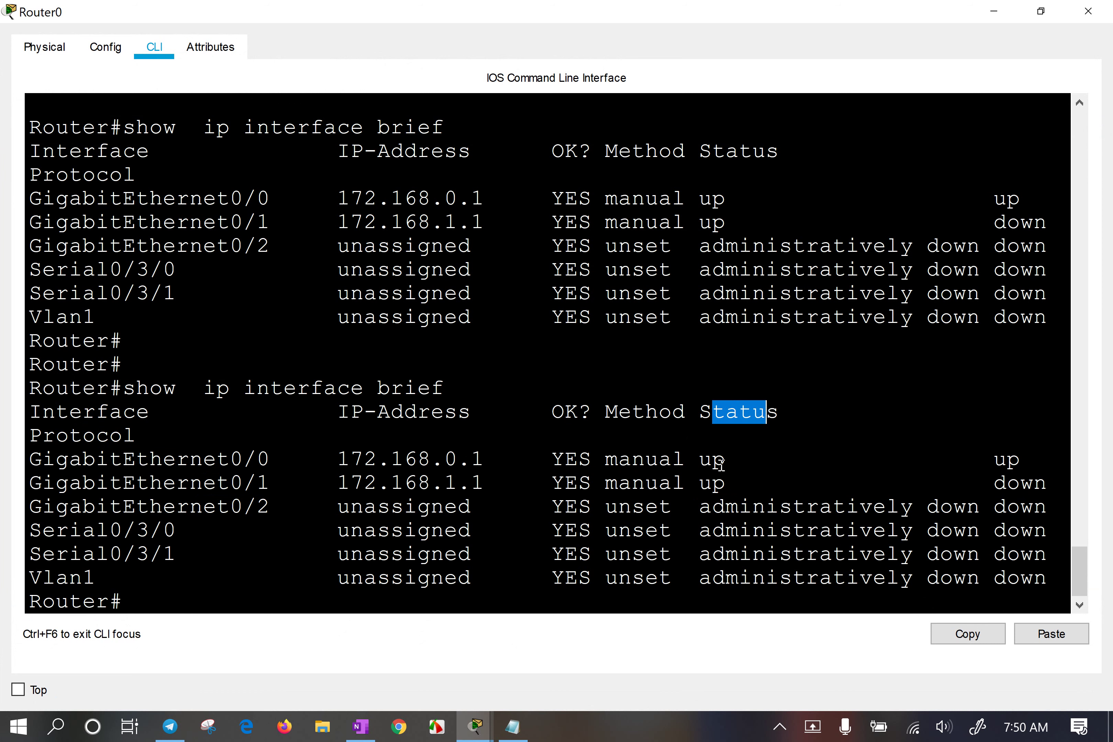
left_click_drag(701, 461, 736, 456)
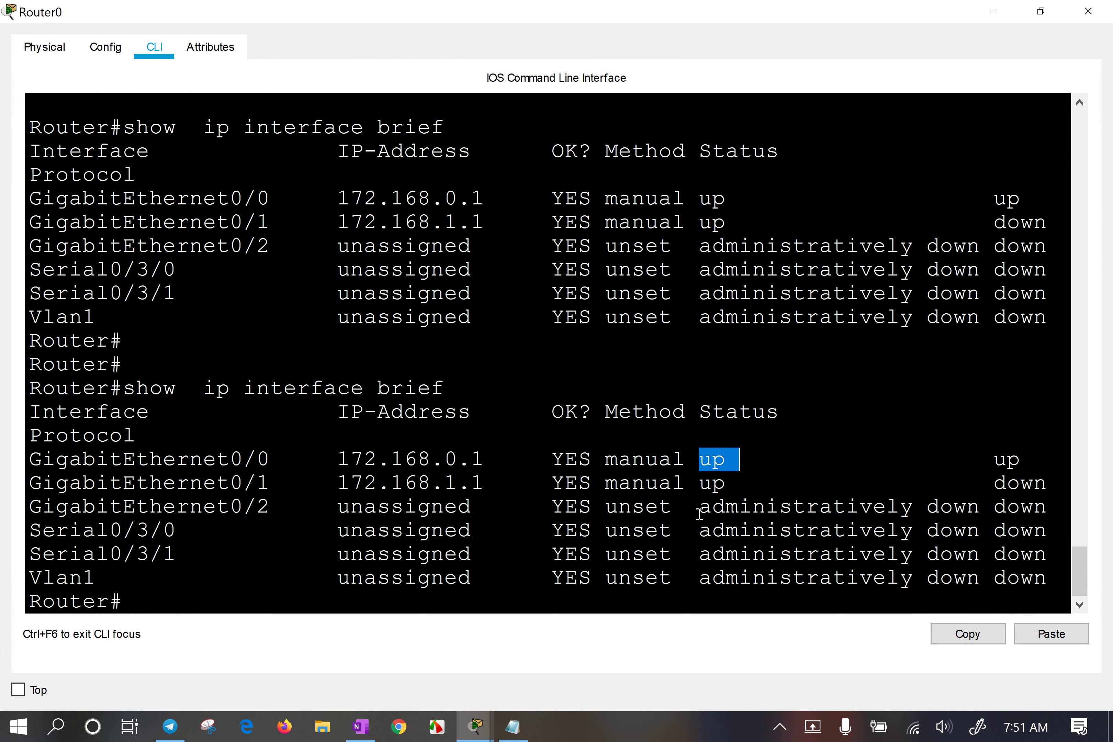
left_click_drag(699, 509, 985, 506)
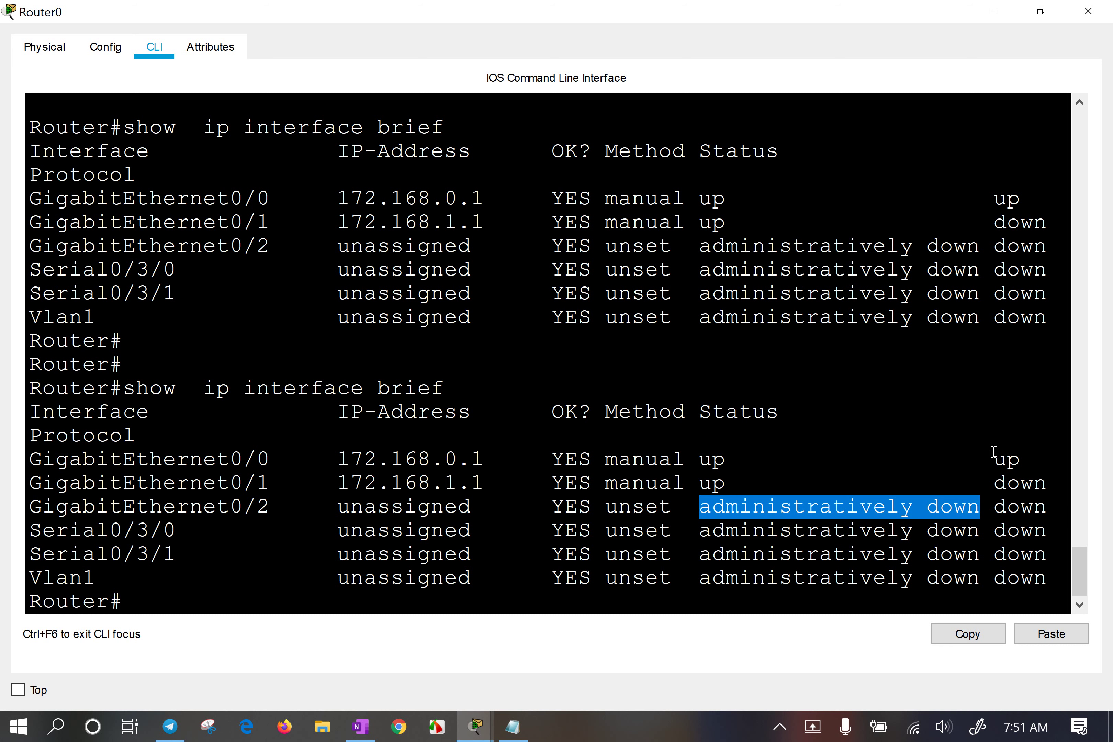
left_click(982, 428)
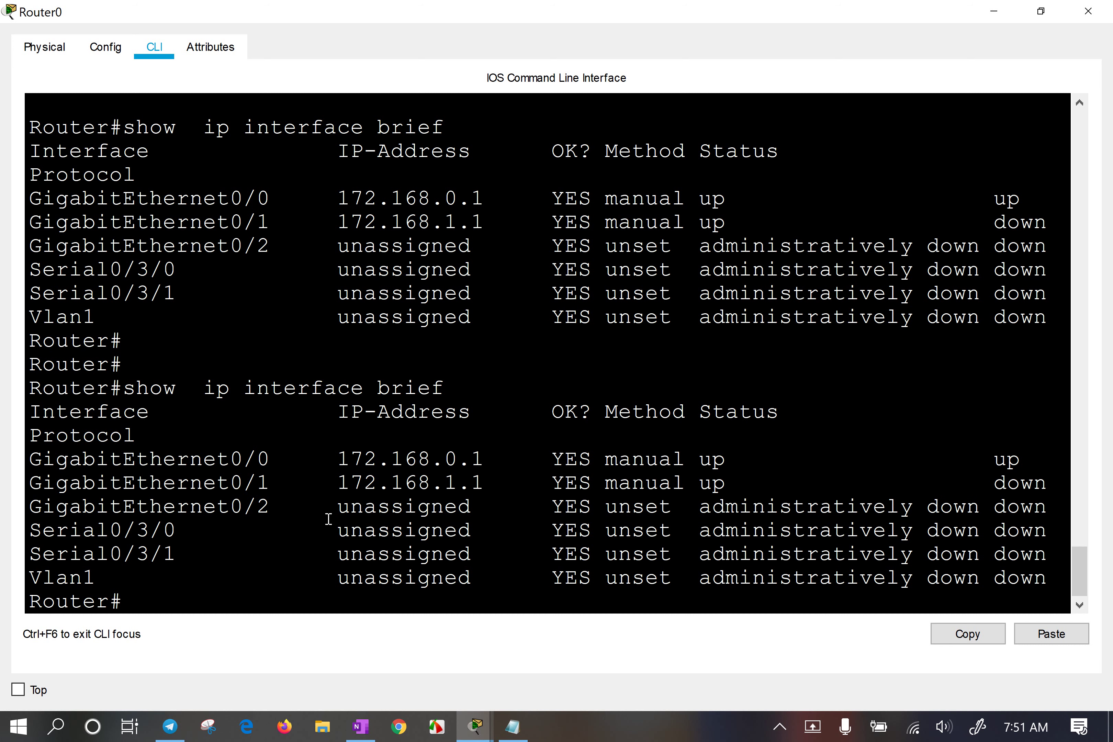
left_click_drag(25, 436, 129, 434)
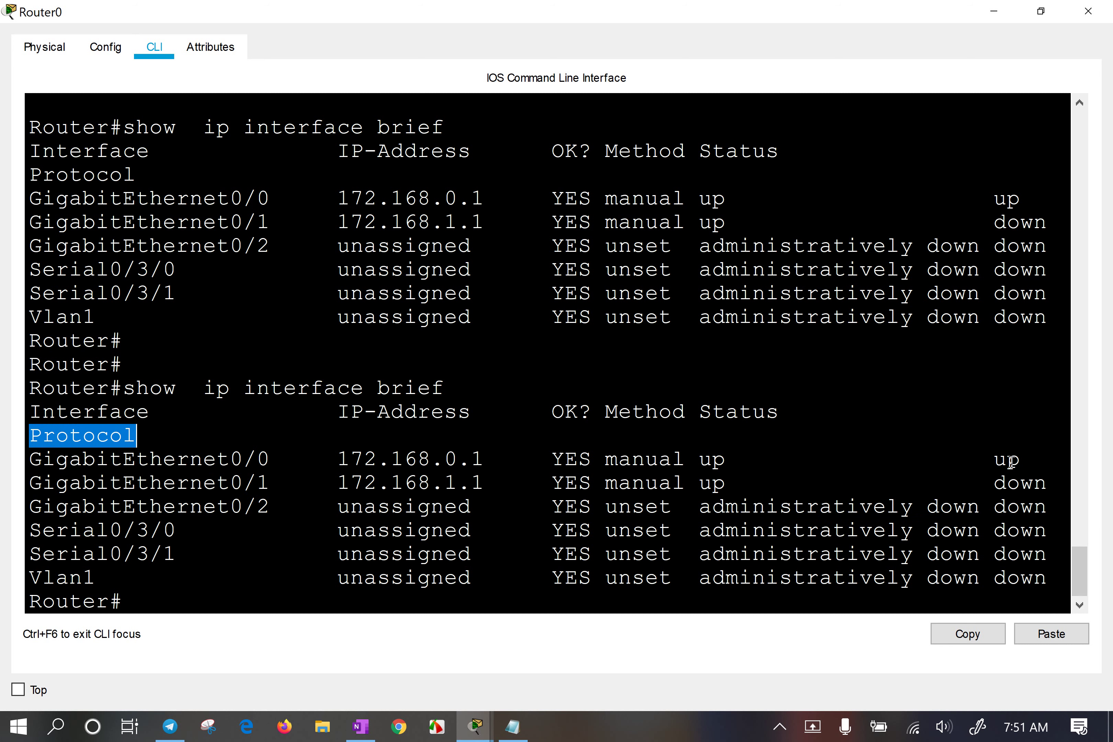
left_click_drag(994, 459, 1024, 460)
left_click(995, 437)
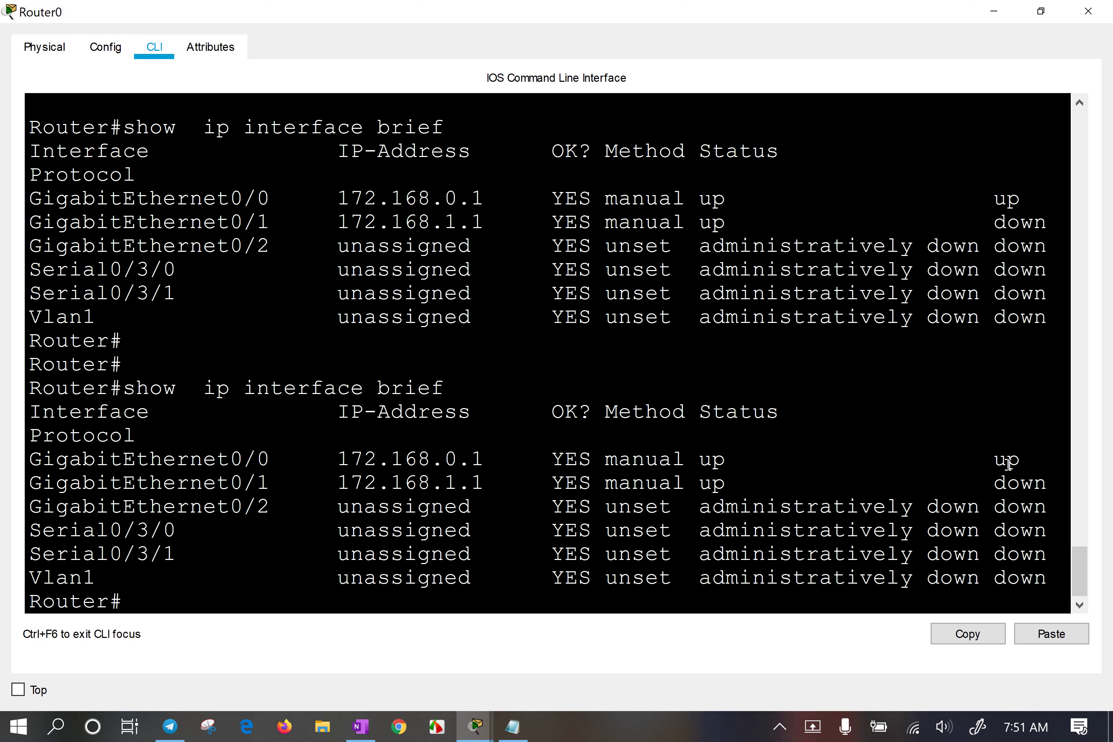
left_click_drag(992, 459, 1055, 483)
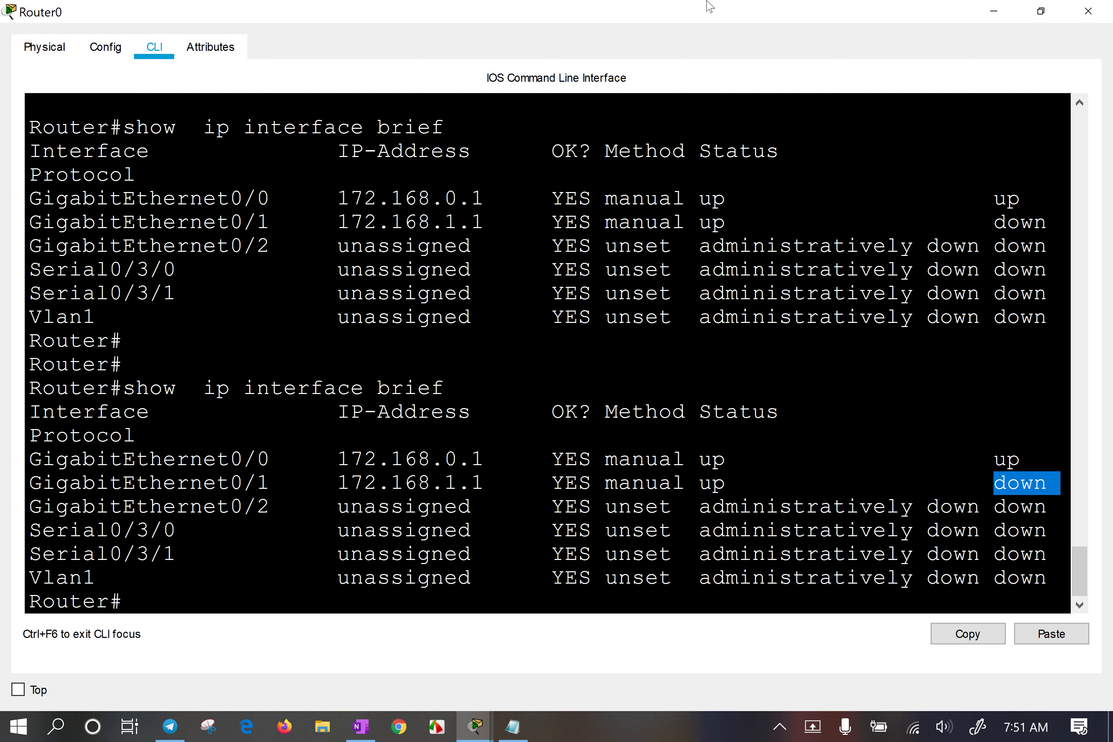
Compare GigabitEthernet0/1's protocol entry with the Router0–Switch1 link in the topology, and close Router0's window.
left_click_drag(695, 7, 671, 58)
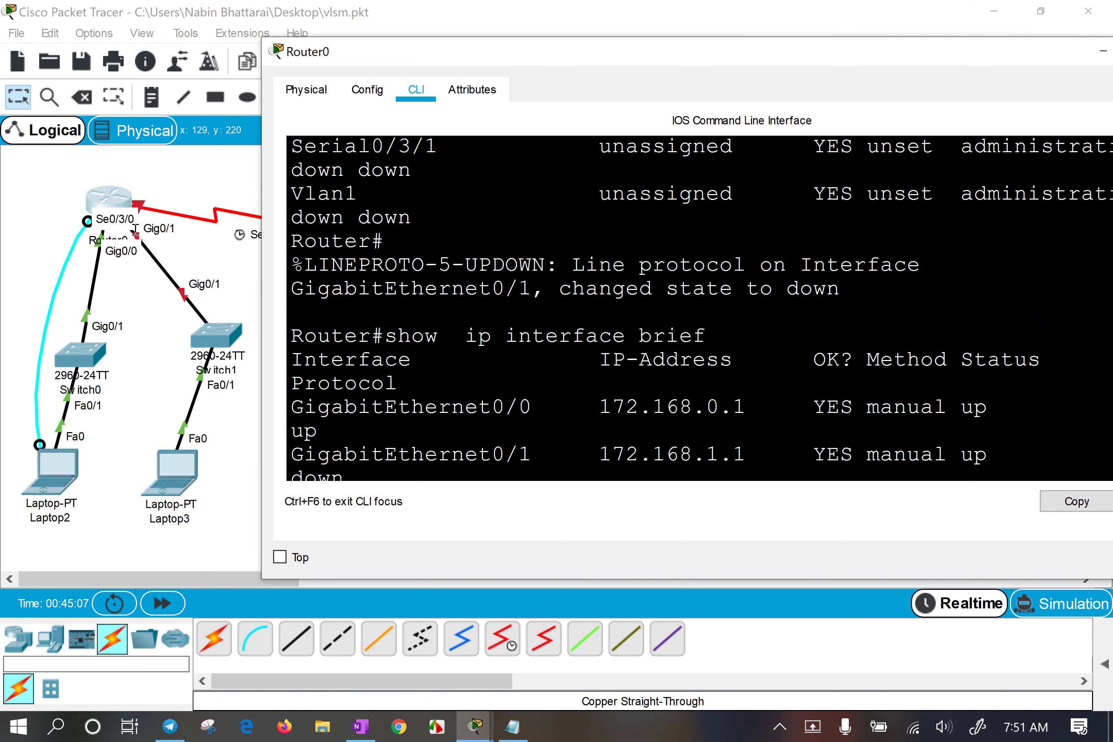
double_click(955, 50)
left_click(983, 489)
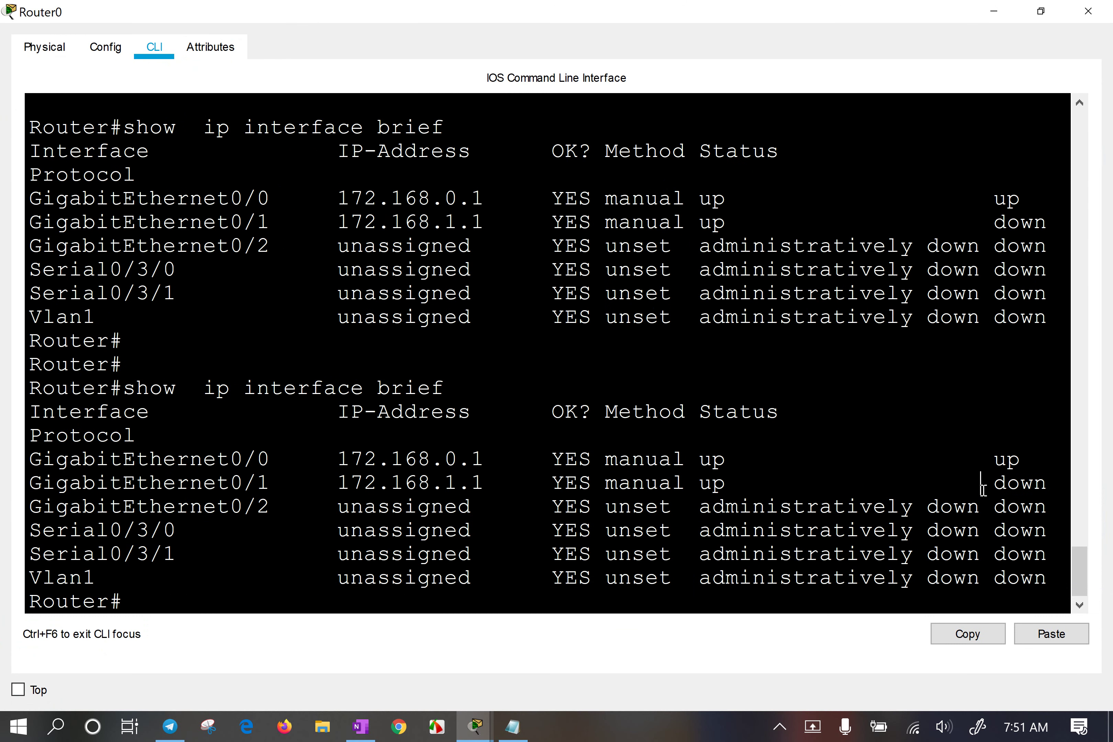
left_click(1088, 11)
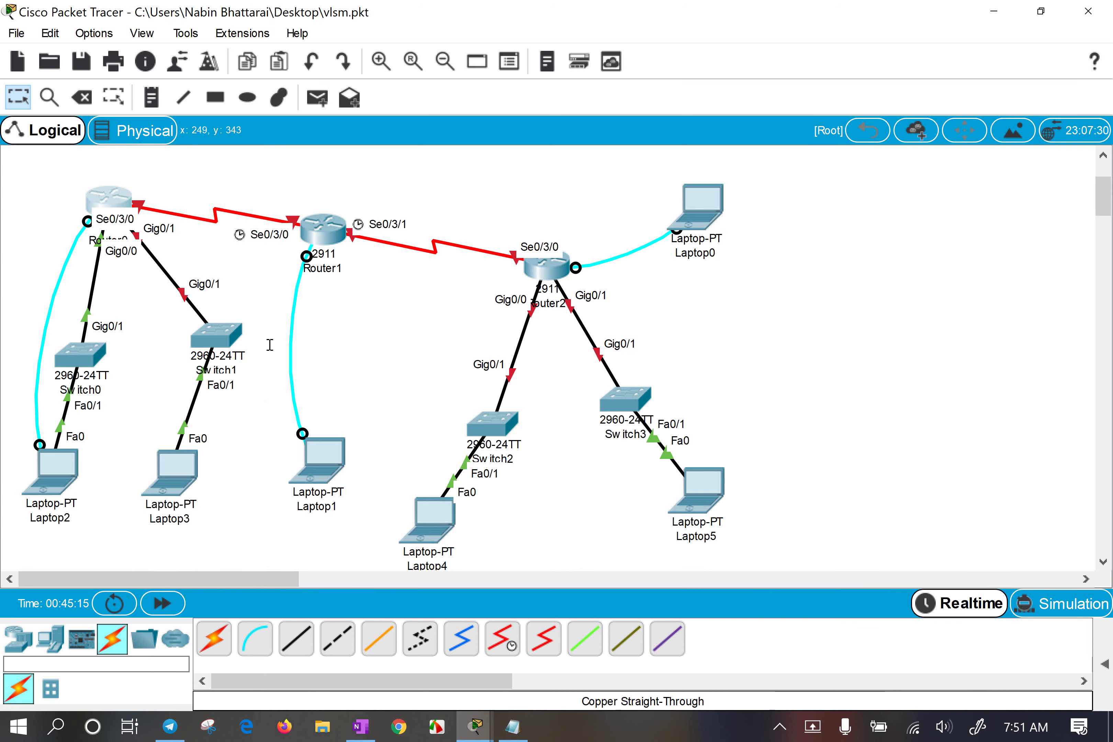
Re-enable interface gig0/1 on Switch1 with no sh.
left_click(221, 330)
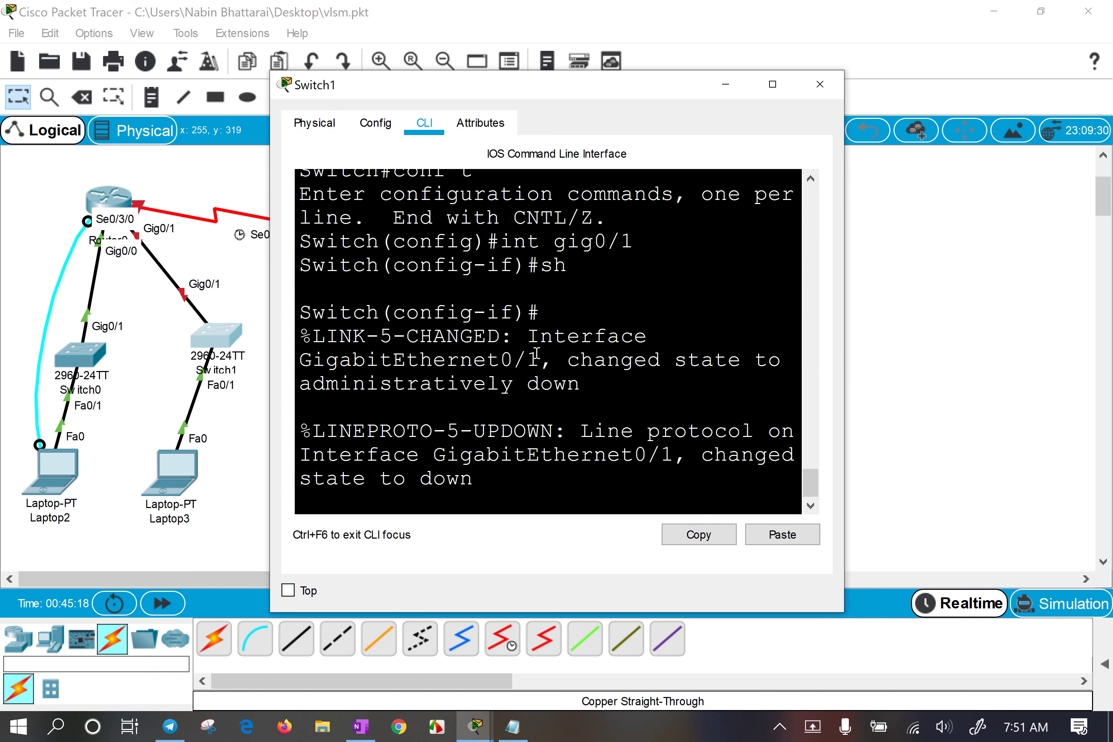
type("o sh")
key("Return")
type("no sh")
key("Return")
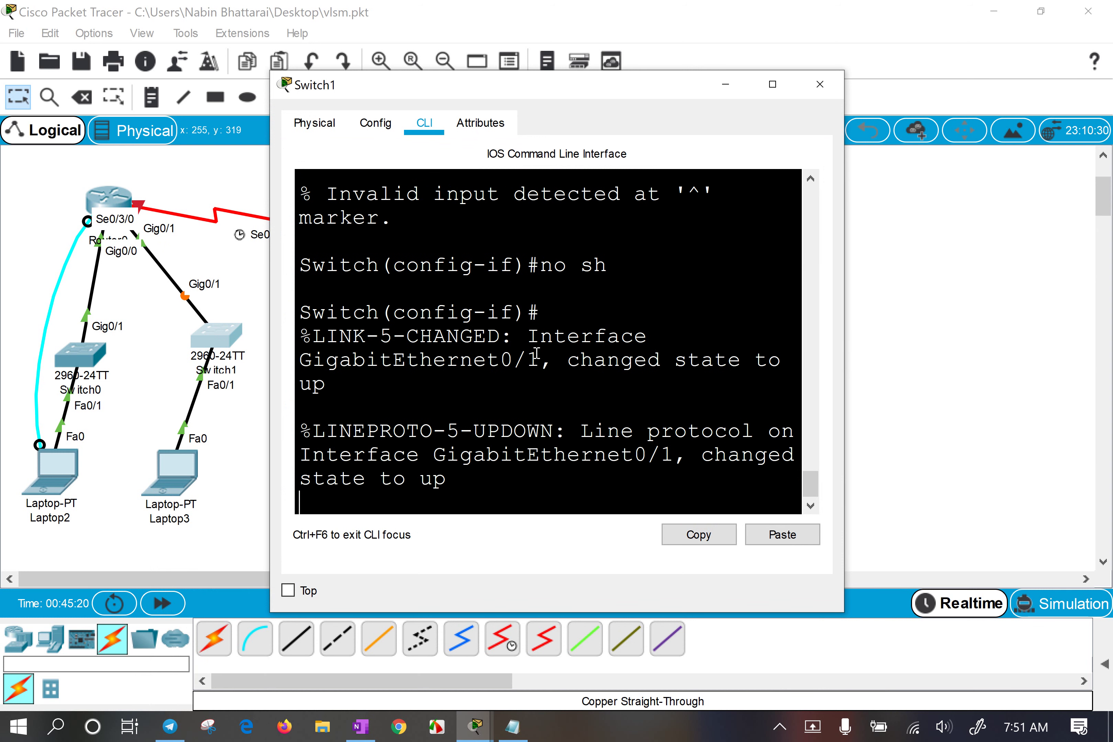
Leave configuration mode on Switch1 with end, save the configuration with wr, and close its window.
type("end")
key("Return")
type("wr")
key("Return")
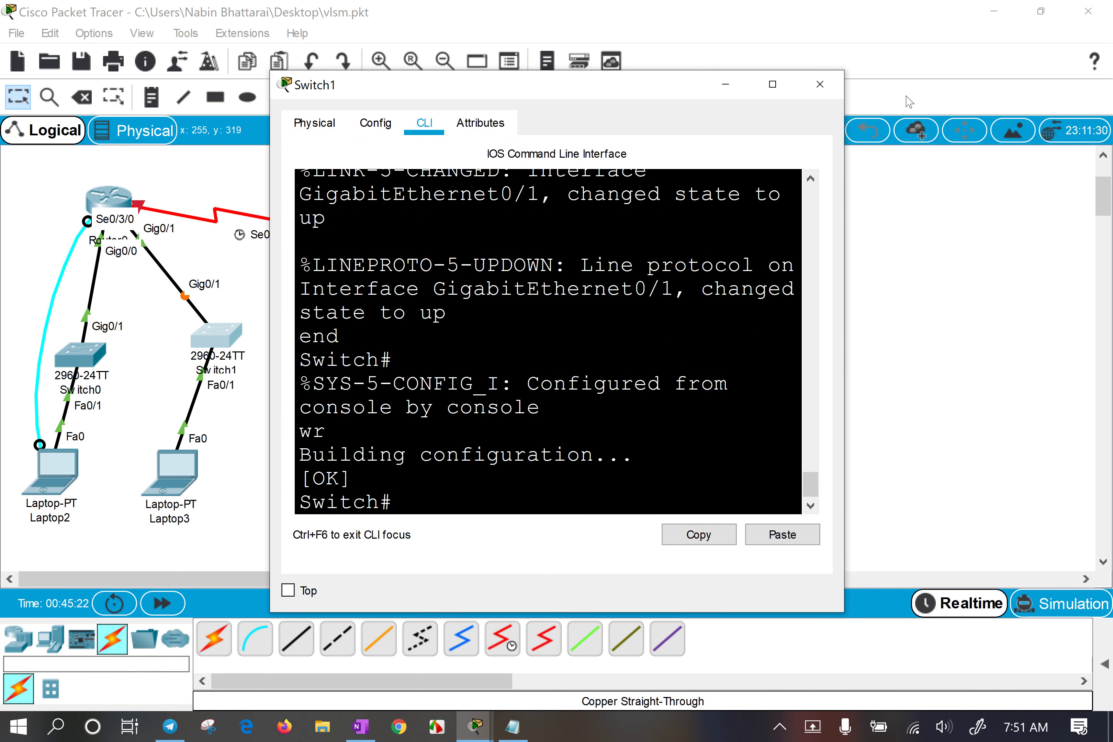
left_click(820, 84)
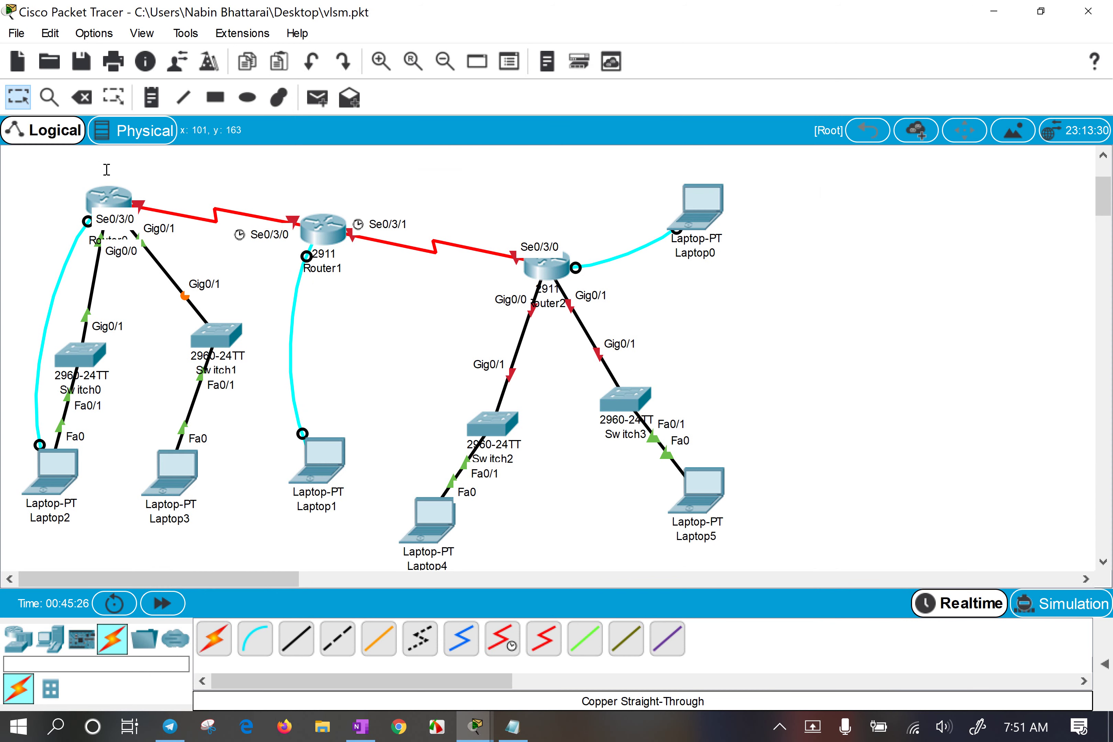
Display Router0's interface summary with show ip interface brief and check the Protocol entry of GigabitEthernet0/1.
left_click(109, 197)
key("Return")
key("Return")
key("Return")
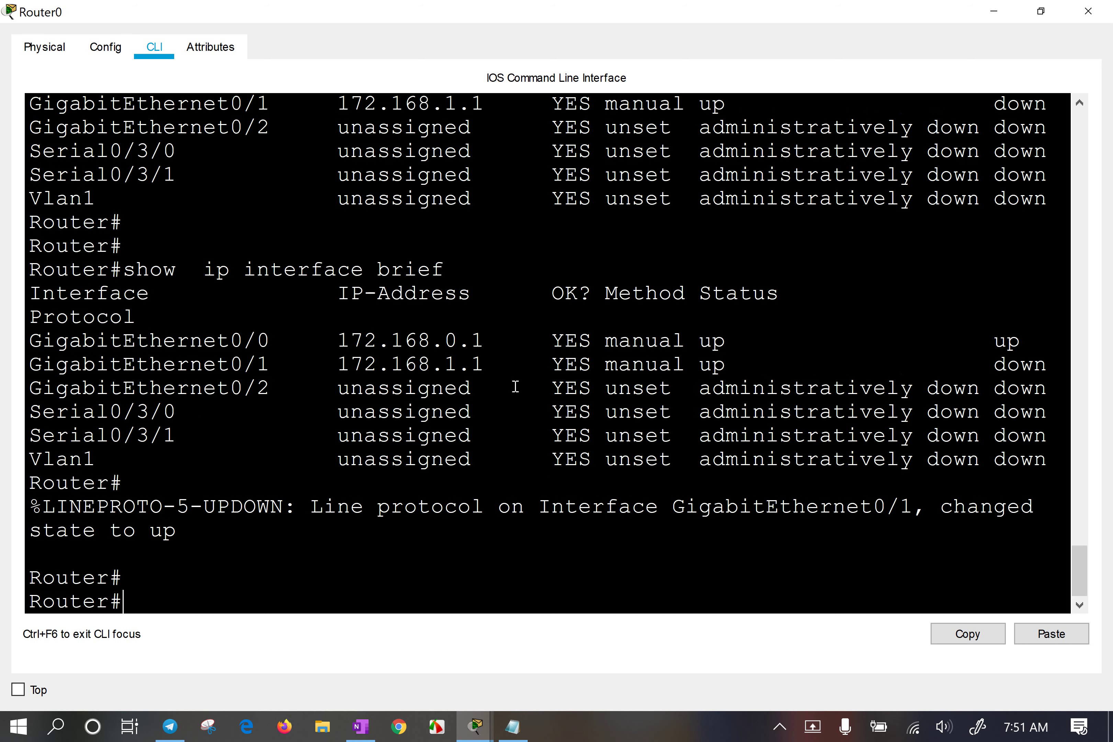
type("sh ip")
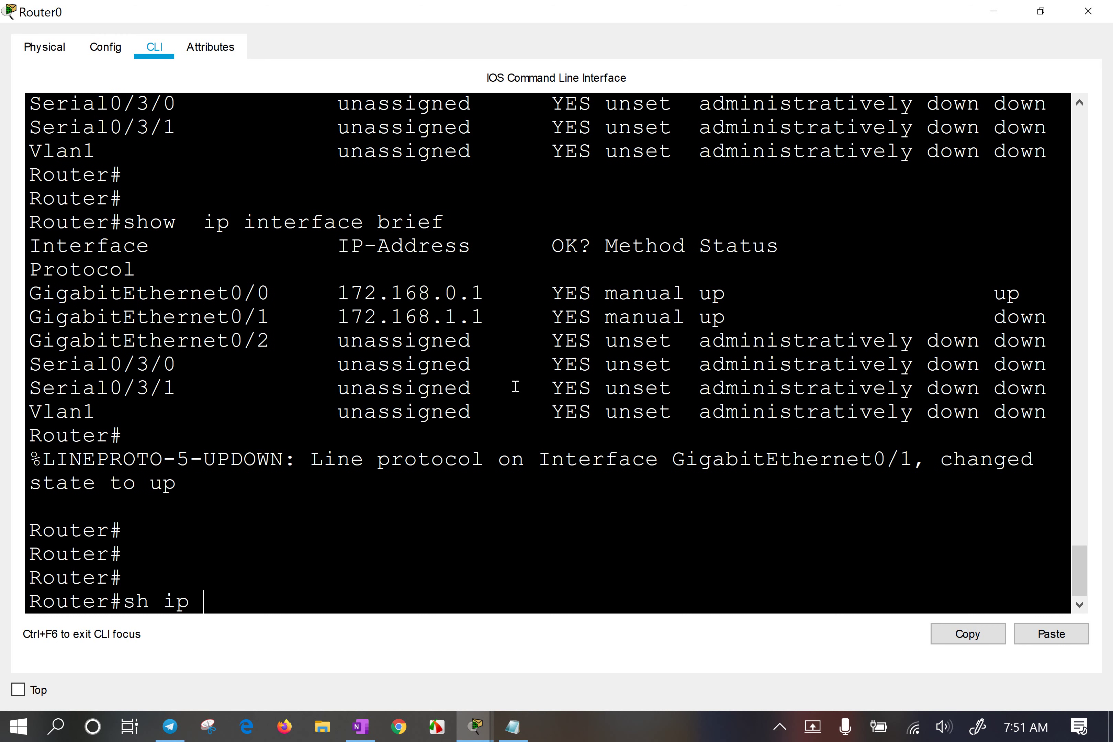
key("BackSpace")
key("BackSpace")
key("BackSpace")
key("BackSpace")
type("o")
key("Tab")
type("ip i")
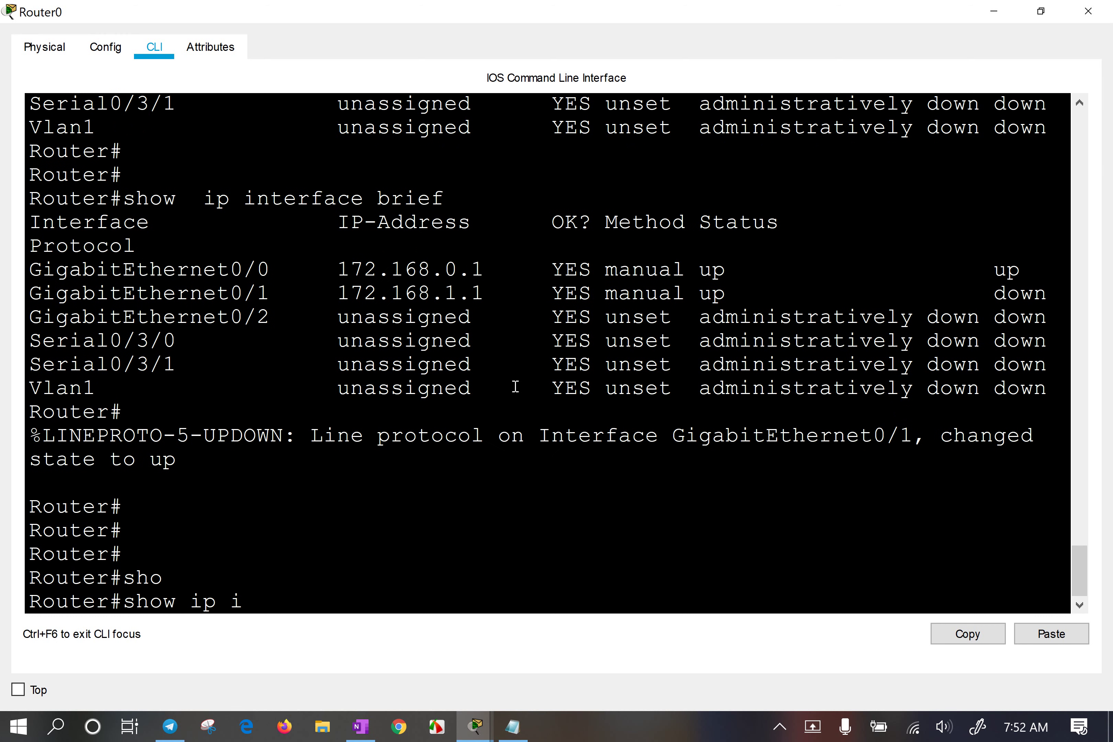
type("n")
key("Tab")
type("br")
key("Tab")
key("Return")
key("Return")
key("Return")
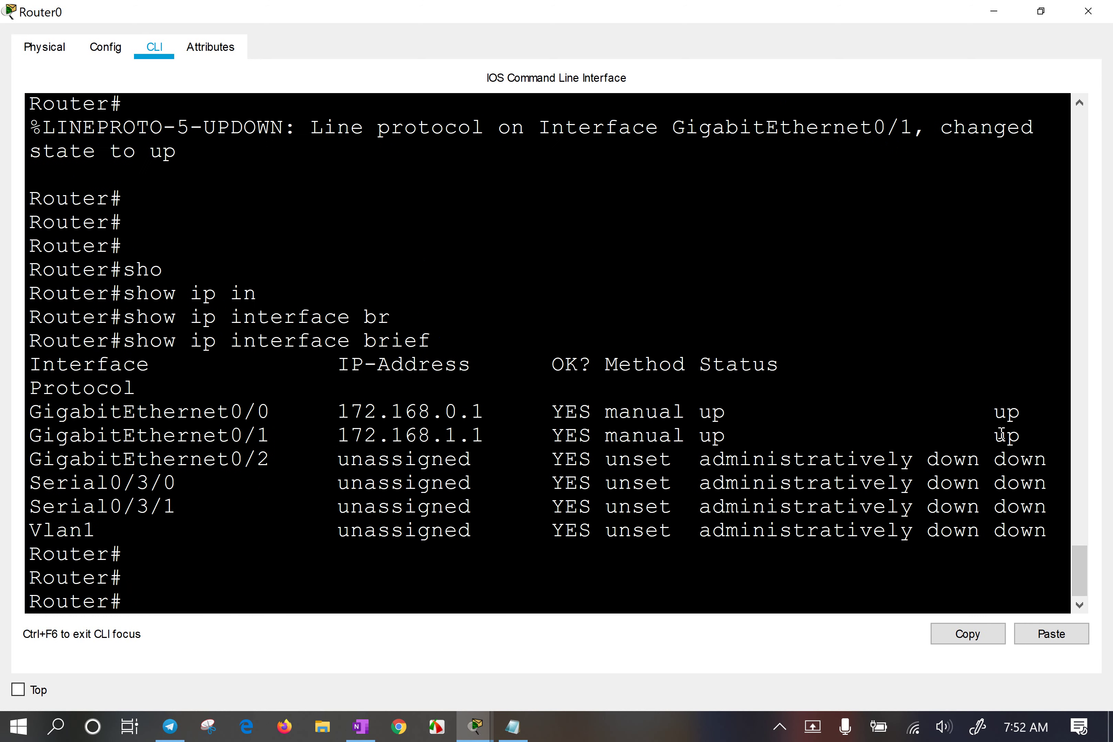
left_click_drag(1007, 436, 1032, 436)
left_click(859, 414)
Display the running configuration of Router0 with show run.
type("sho")
key("Tab")
type("run")
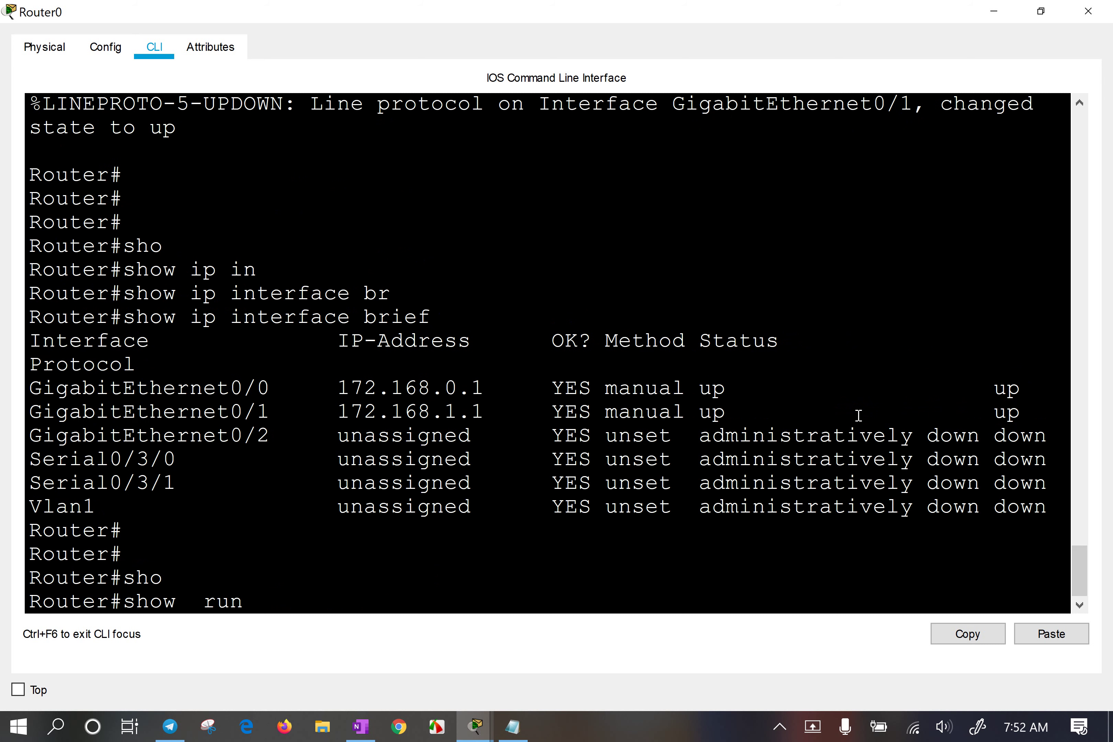
key("Tab")
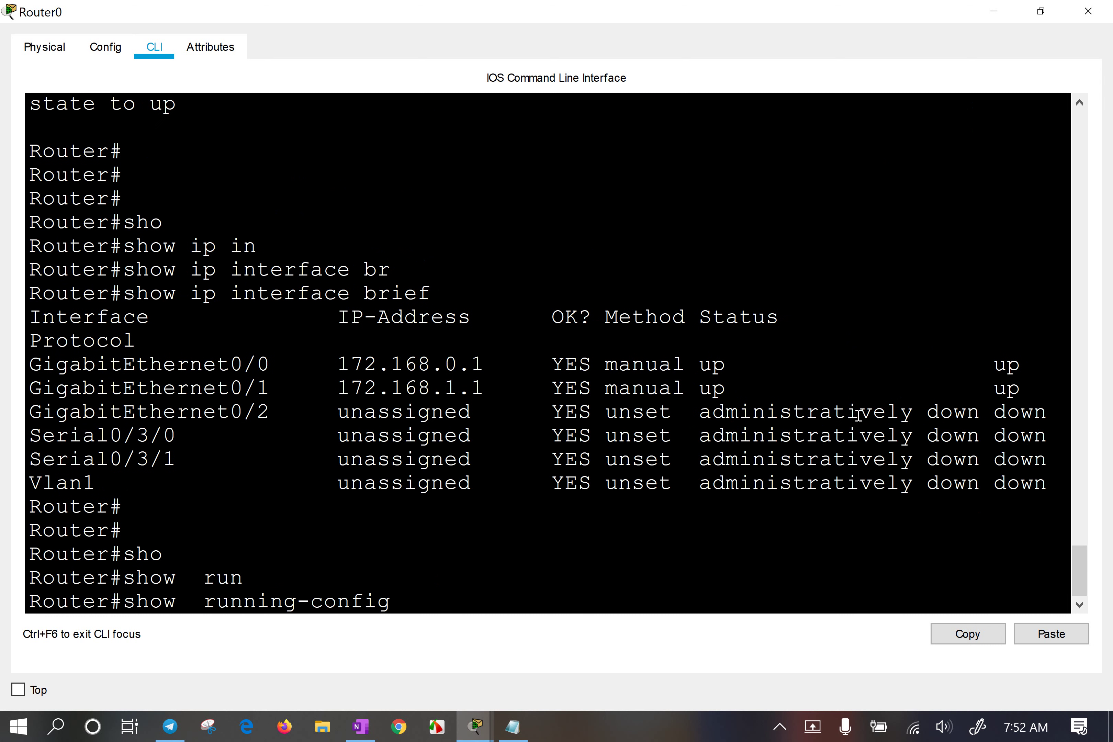
key("BackSpace")
key("BackSpace")
key("BackSpace")
key("BackSpace")
key("BackSpace")
key("BackSpace")
key("BackSpace")
key("BackSpace")
key("BackSpace")
key("BackSpace")
key("BackSpace")
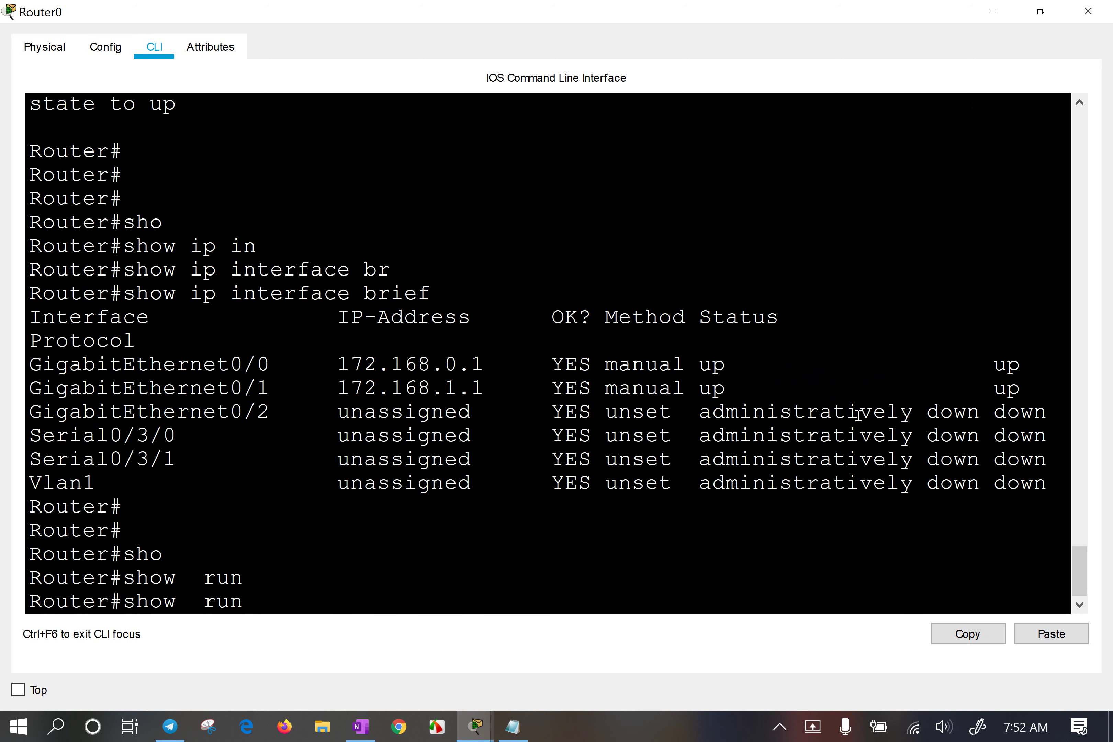
key("Return")
key("Return")
key("Return")
key("Return")
key("Return")
key("Return")
key("Return")
key("Return")
key("Return")
key("Return")
key("Return")
key("Return")
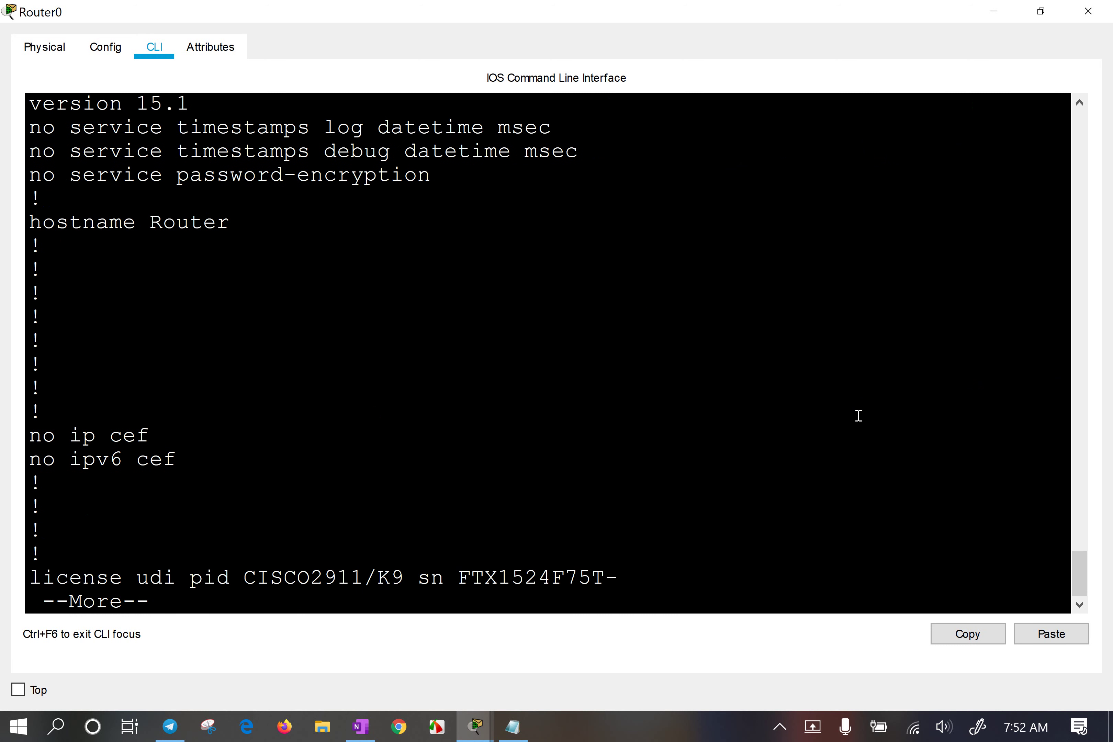
Advance the running configuration to the GigabitEthernet0/0 and GigabitEthernet0/1 sections to review their descriptions and IP addresses.
key("Return")
key("Return")
key("Return")
key("Return")
key("Return")
key("Return")
key("Return")
key("Return")
key("Return")
key("Return")
key("Return")
key("Return")
key("Return")
key("Return")
key("Return")
key("Return")
key("Return")
key("Return")
key("Return")
key("Return")
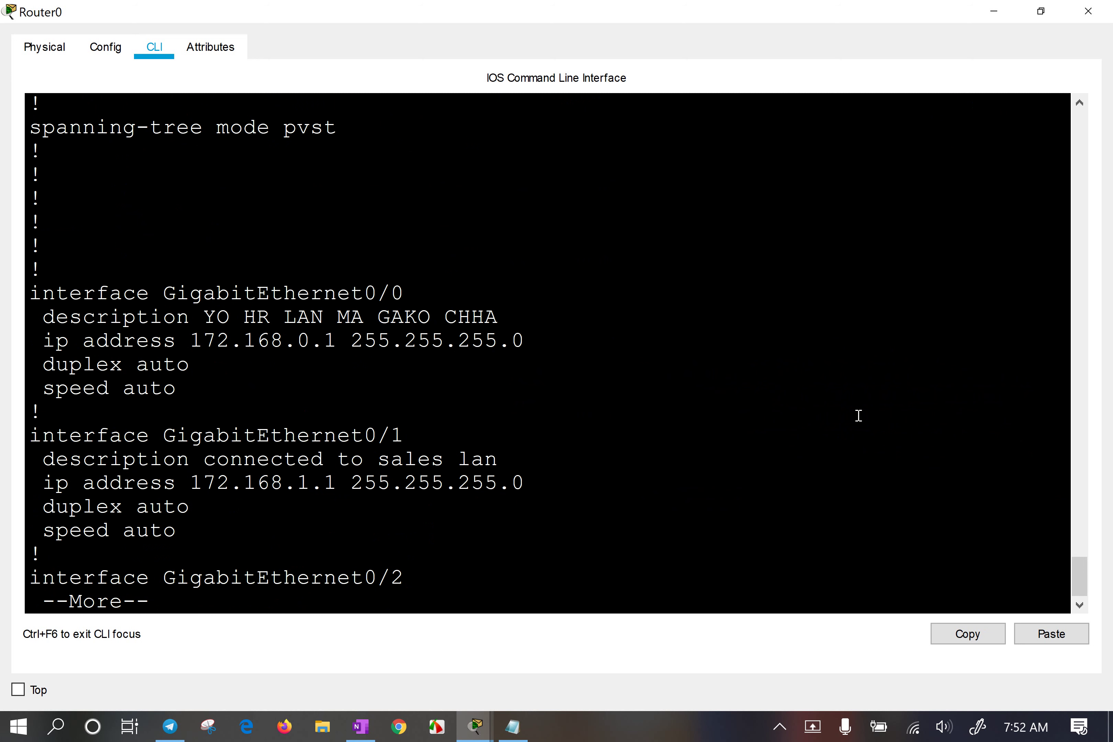
Review the GigabitEthernet0/2 and Serial0/3/0 sections of the running configuration.
key("Return")
key("Return")
key("Return")
key("Return")
key("Return")
key("Return")
key("Return")
key("Return")
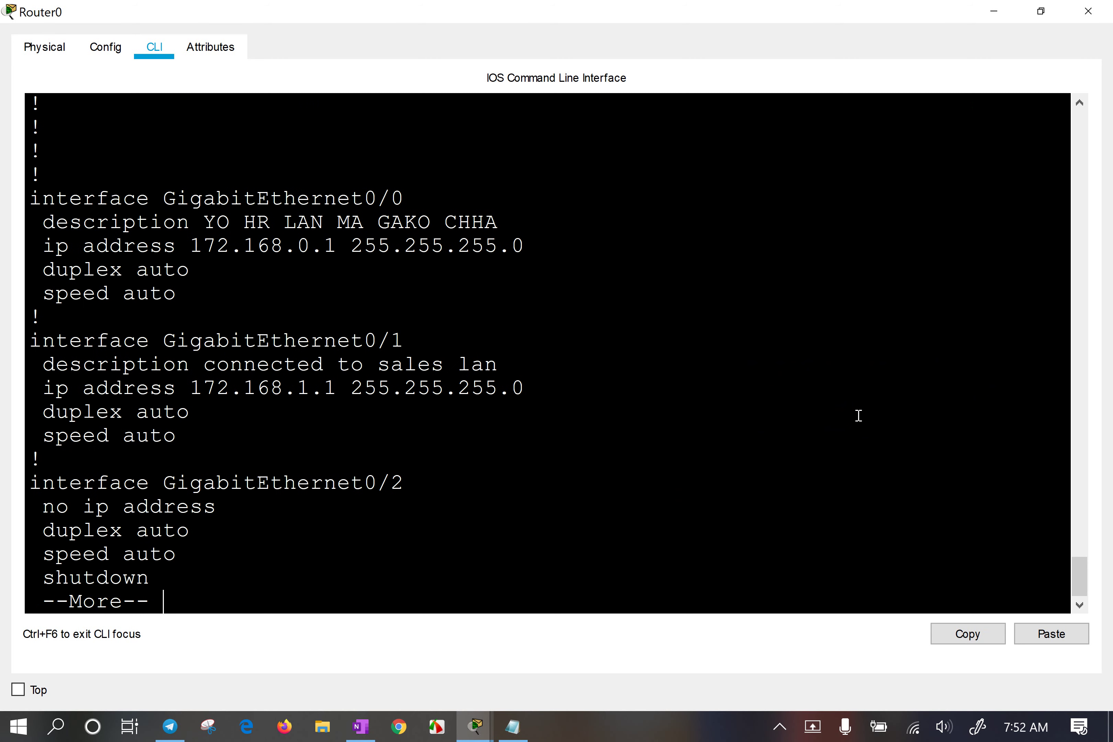
key("Return")
key("Return")
key("Return")
key("Return")
key("Return")
key("Return")
key("Return")
key("Return")
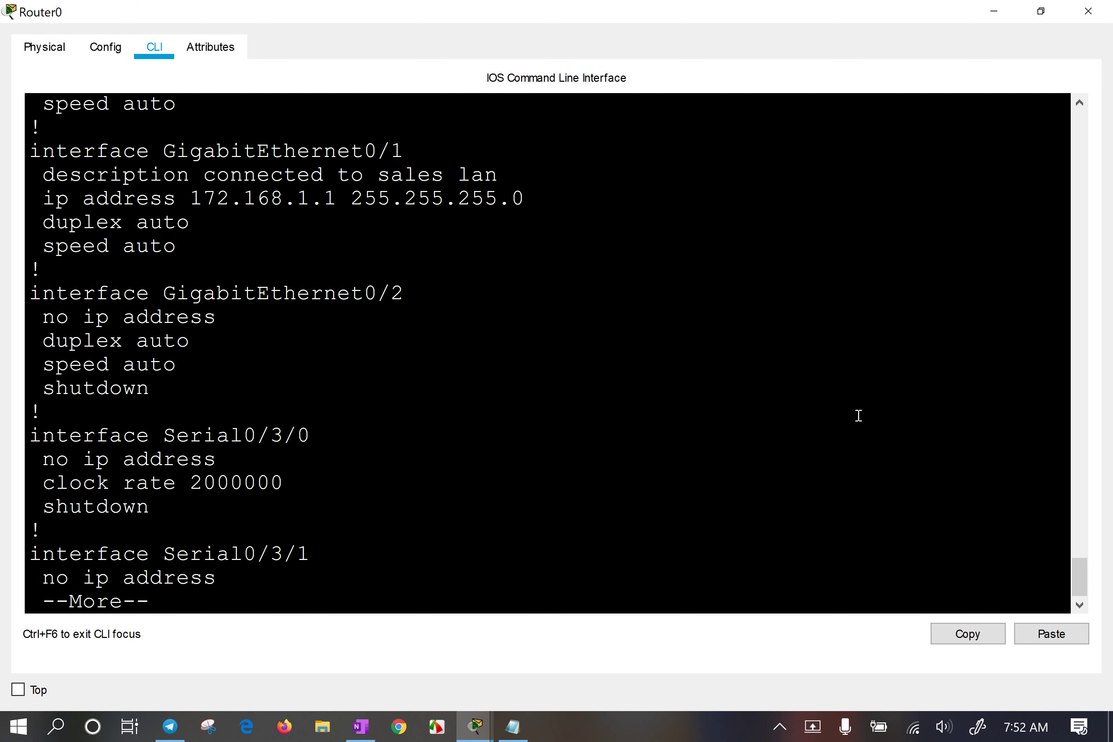
left_click_drag(106, 331, 231, 504)
left_click(299, 417)
key("Return")
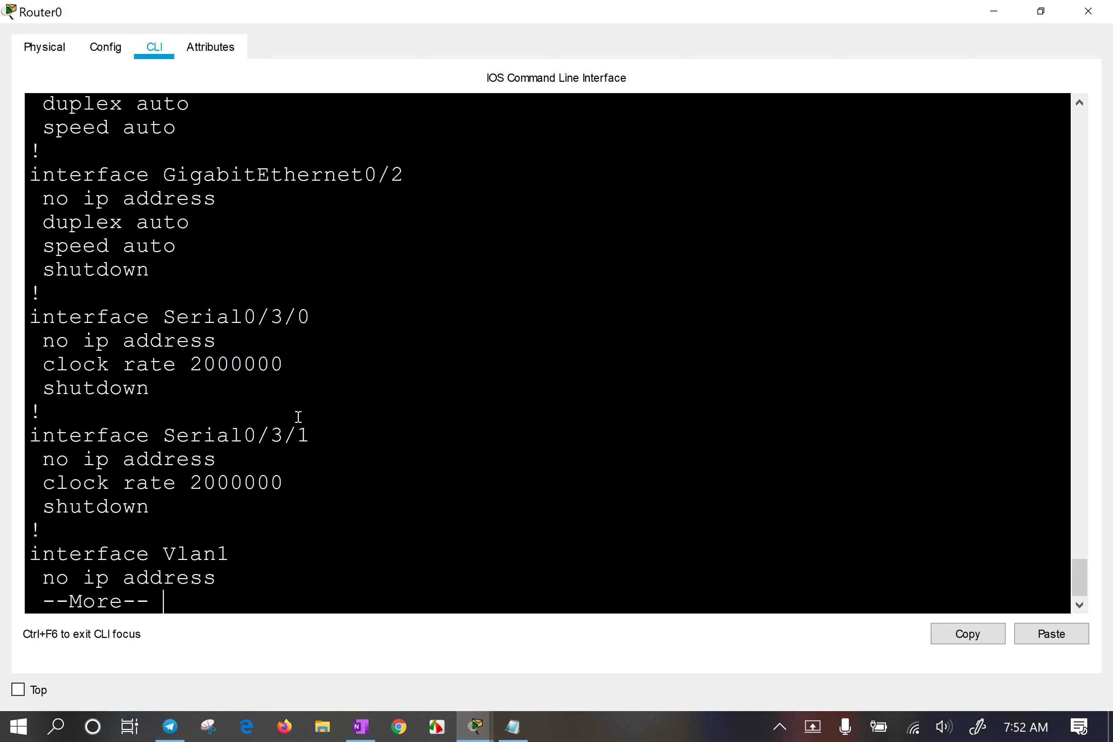
Read the remaining running configuration, including Serial0/3/1 and Vlan1, and return to the Router# prompt.
key("Return")
key("Return")
key("Return")
key("Return")
key("Return")
key("Return")
key("Return")
key("Return")
key("Return")
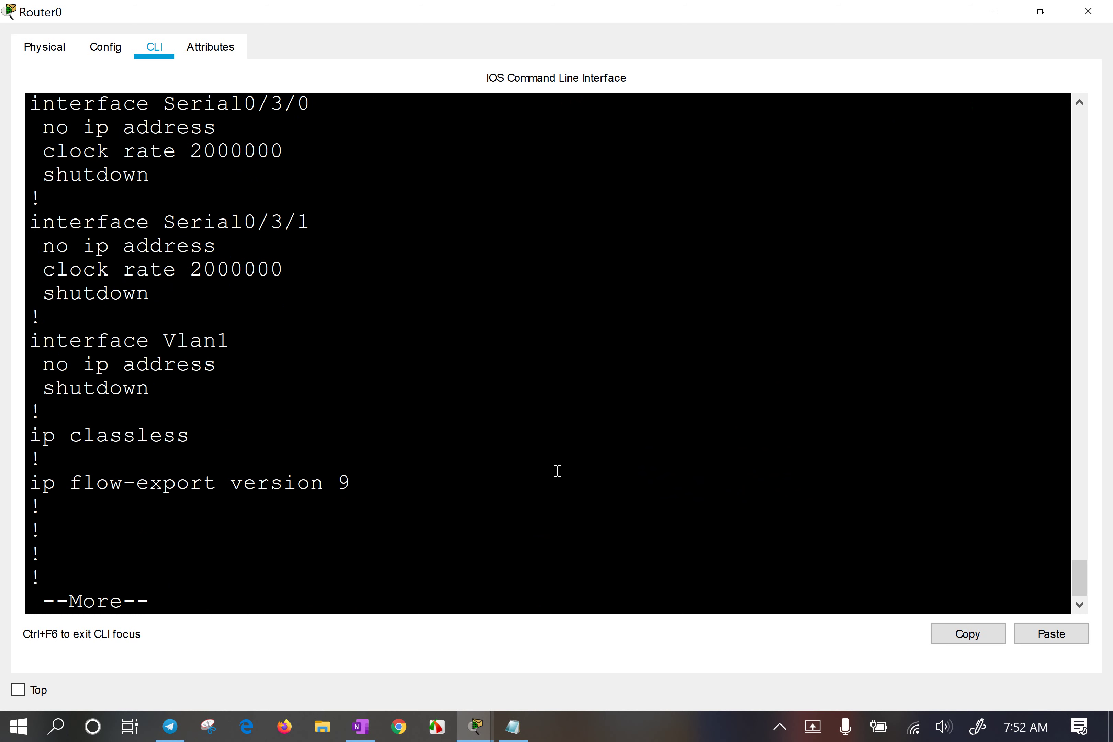
key("Return")
key("Return")
key("Return")
key("Return")
key("Return")
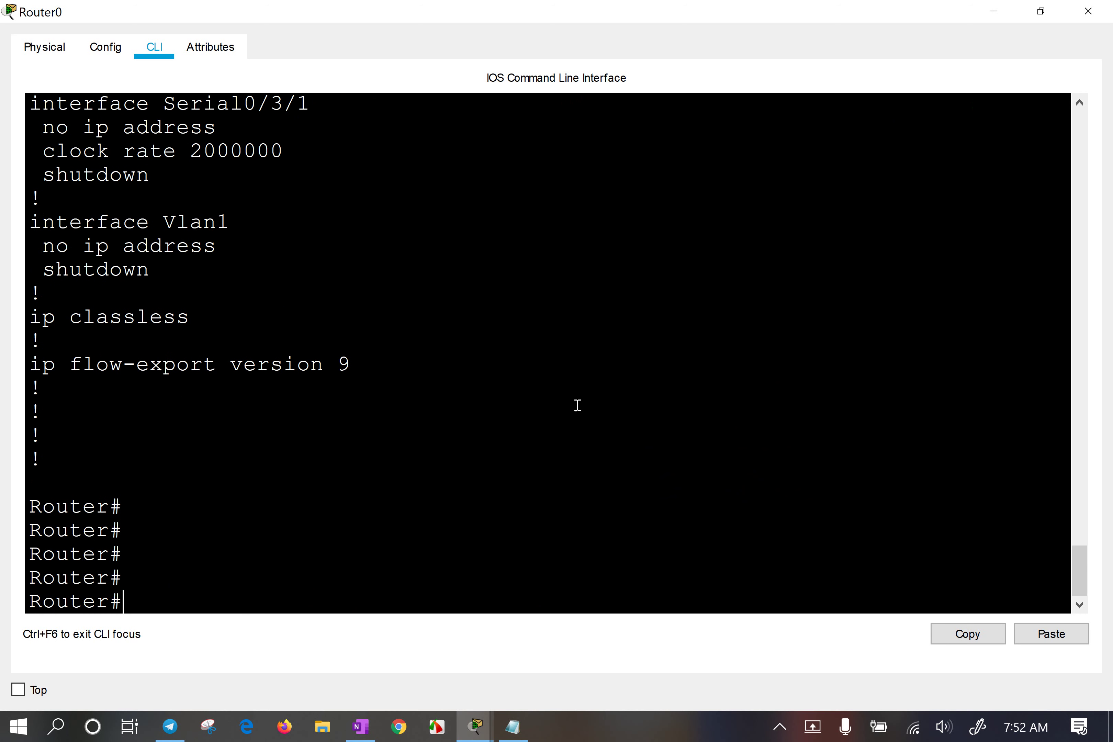
Restore Router0's window to a smaller size and place it so the Router0 part of the topology is visible beside the CLI.
double_click(563, 7)
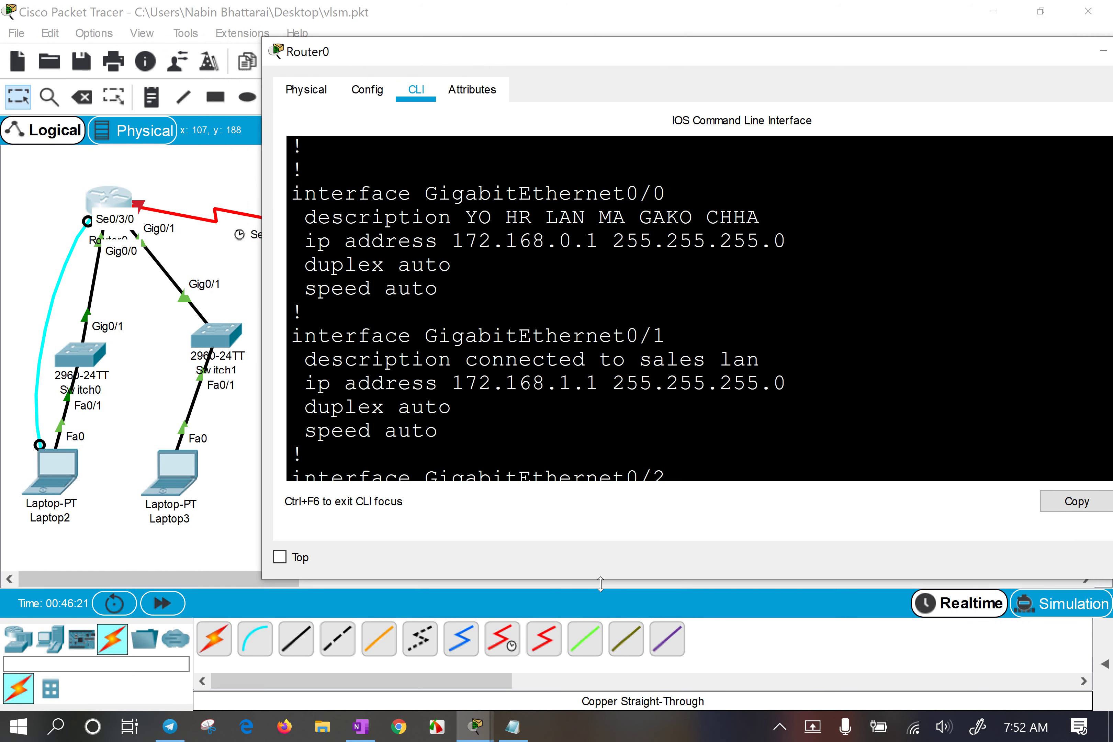
left_click_drag(600, 583, 601, 714)
left_click_drag(581, 38, 631, 22)
left_click(622, 365)
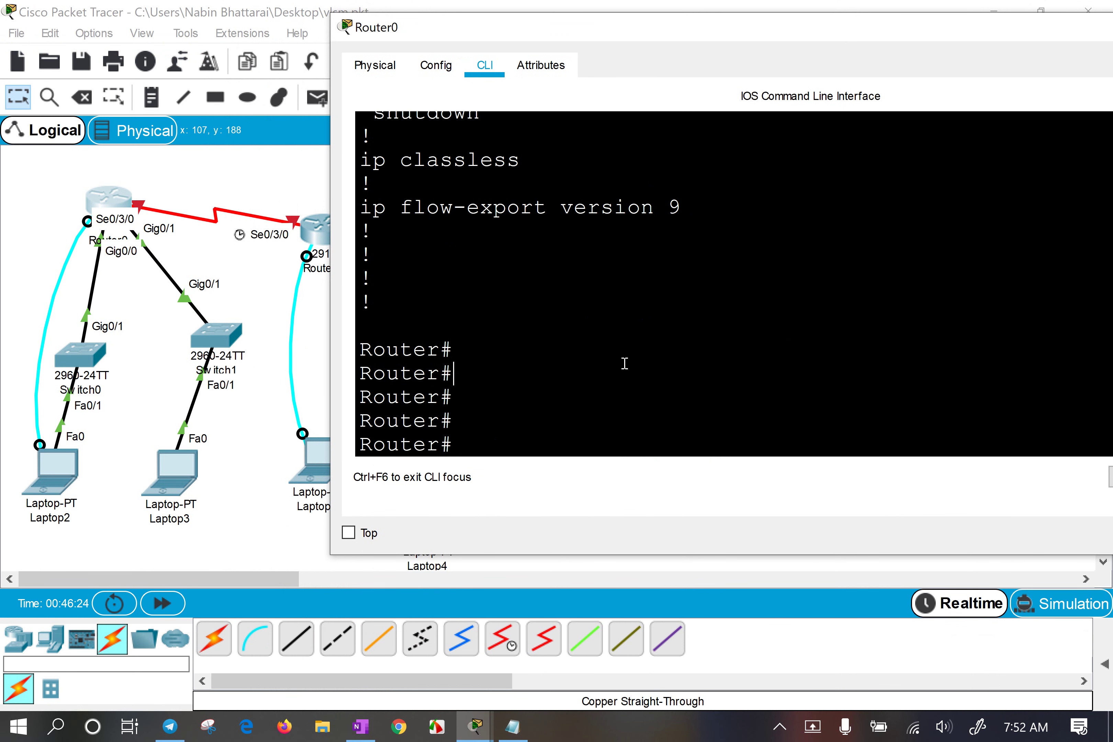
key("Return")
key("Return")
key("Return")
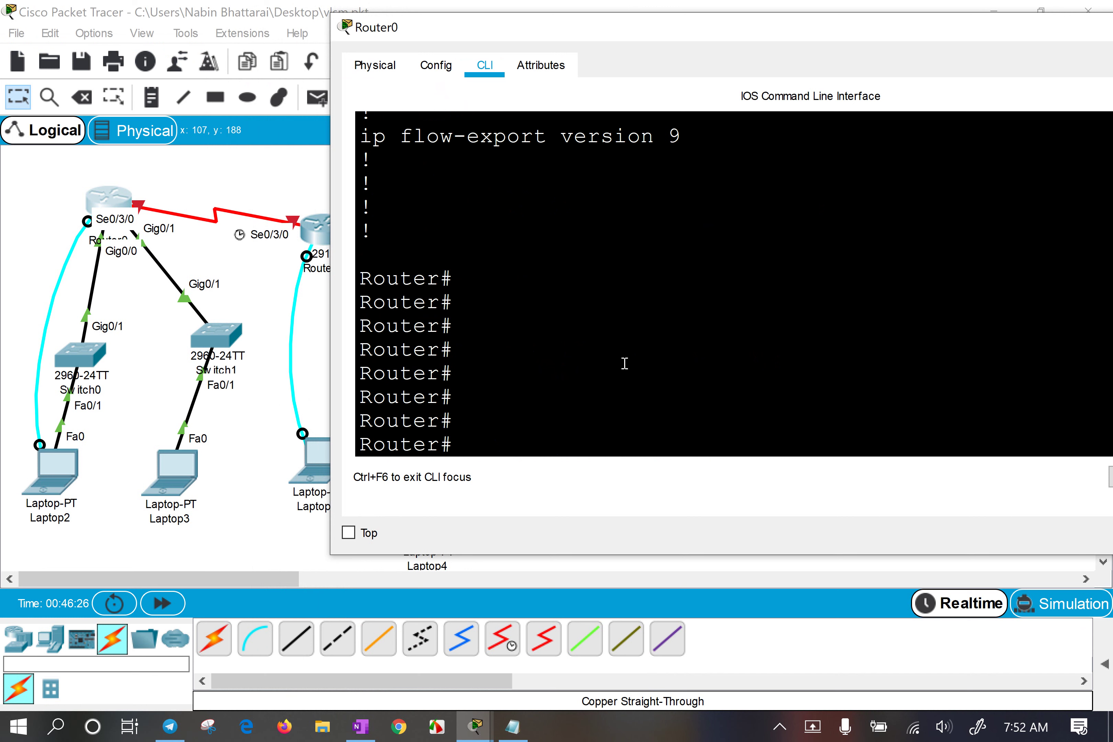
Enter global configuration mode on Router0 with configure terminal and begin an interface command.
type("con")
key("Tab")
type("f")
key("Tab")
type("t")
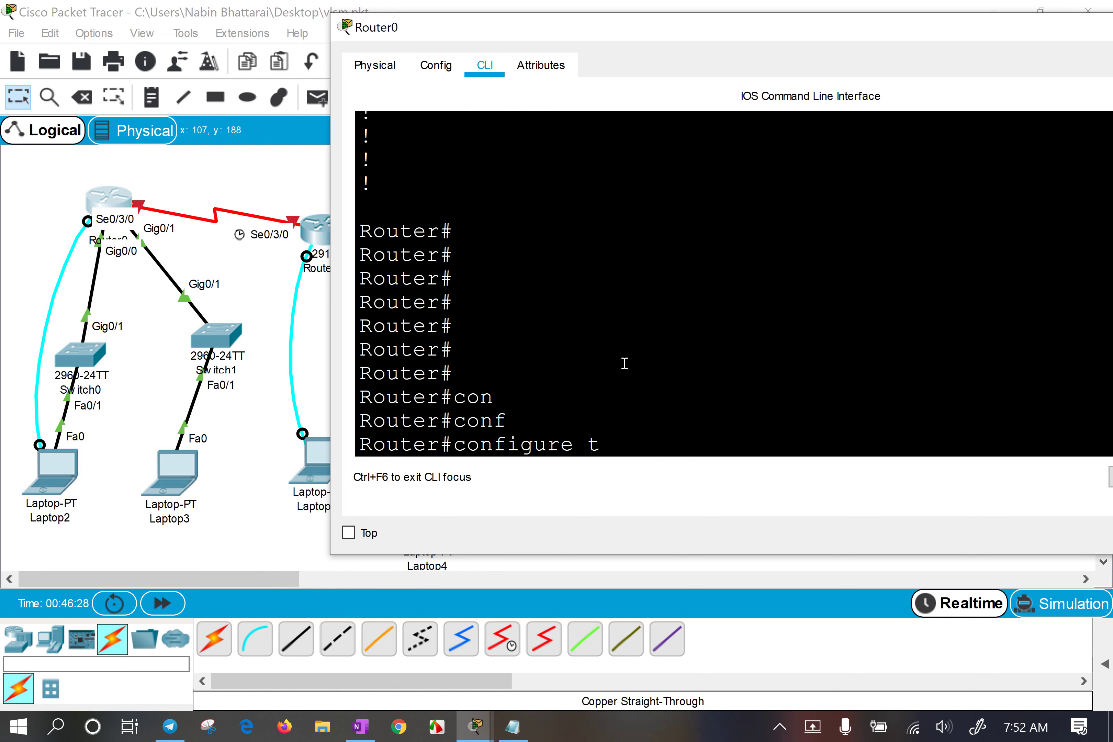
key("Tab")
key("Return")
key("Return")
key("Return")
type("int")
key("Tab")
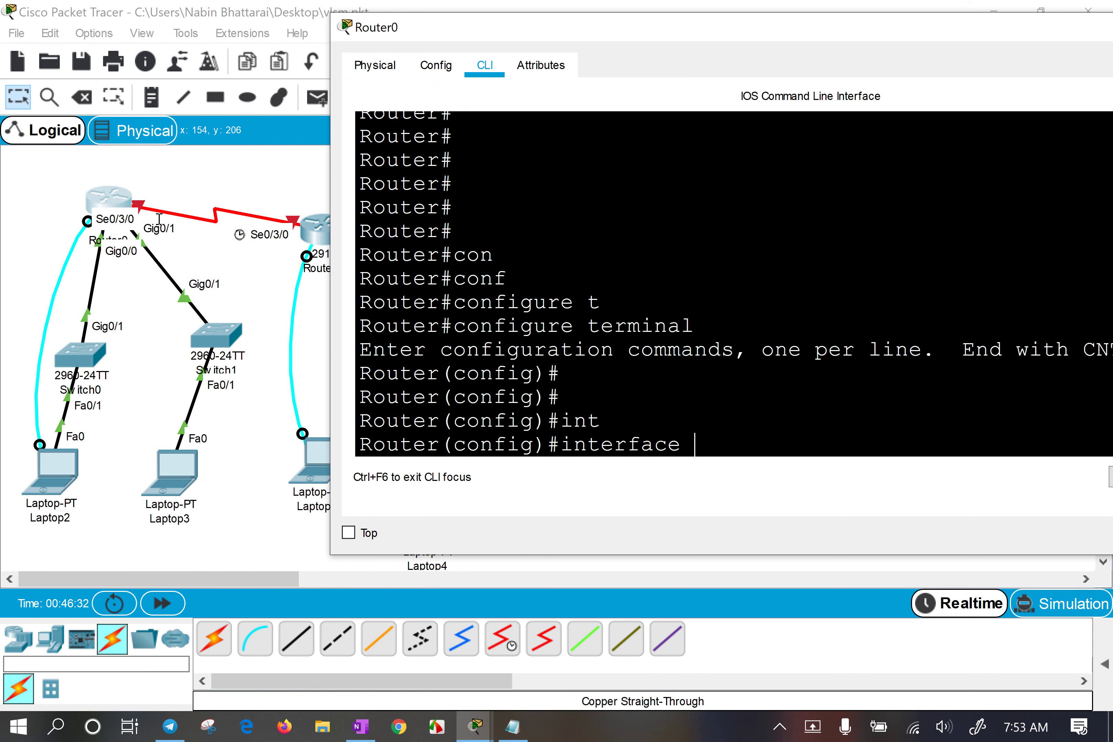
Bring the topology to the front and move Router1 up and away from Router0 to clear space along their serial link.
left_click(173, 197)
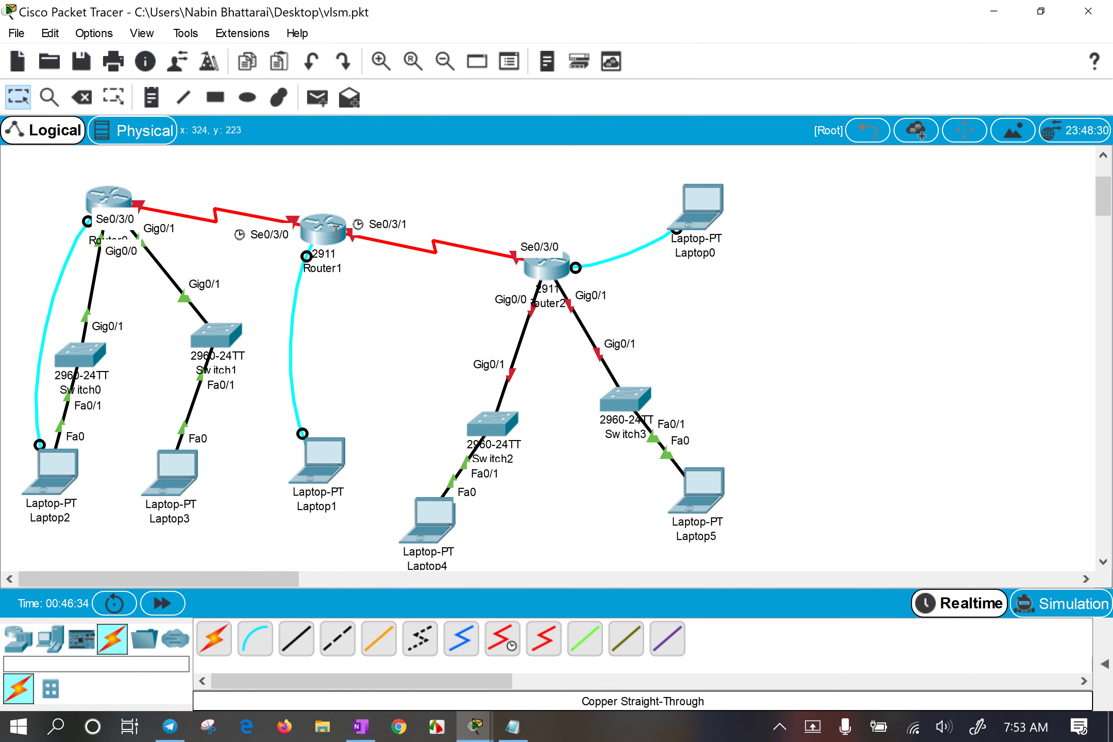
left_click_drag(337, 231, 398, 205)
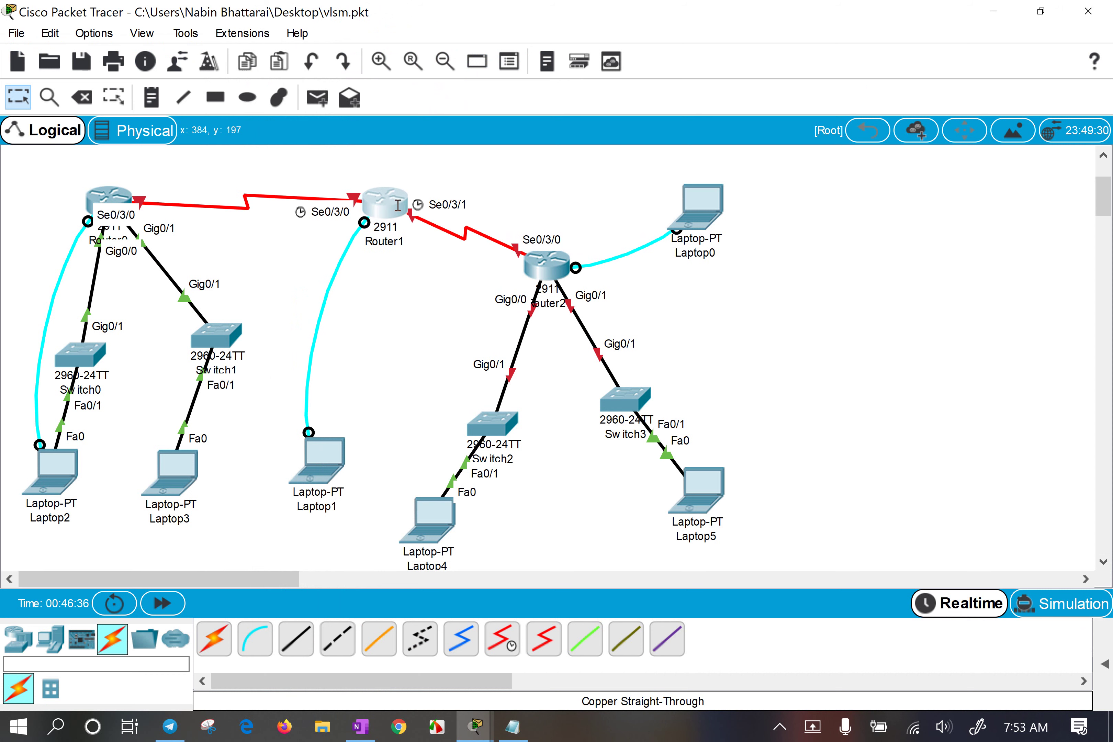
left_click_drag(355, 165, 308, 230)
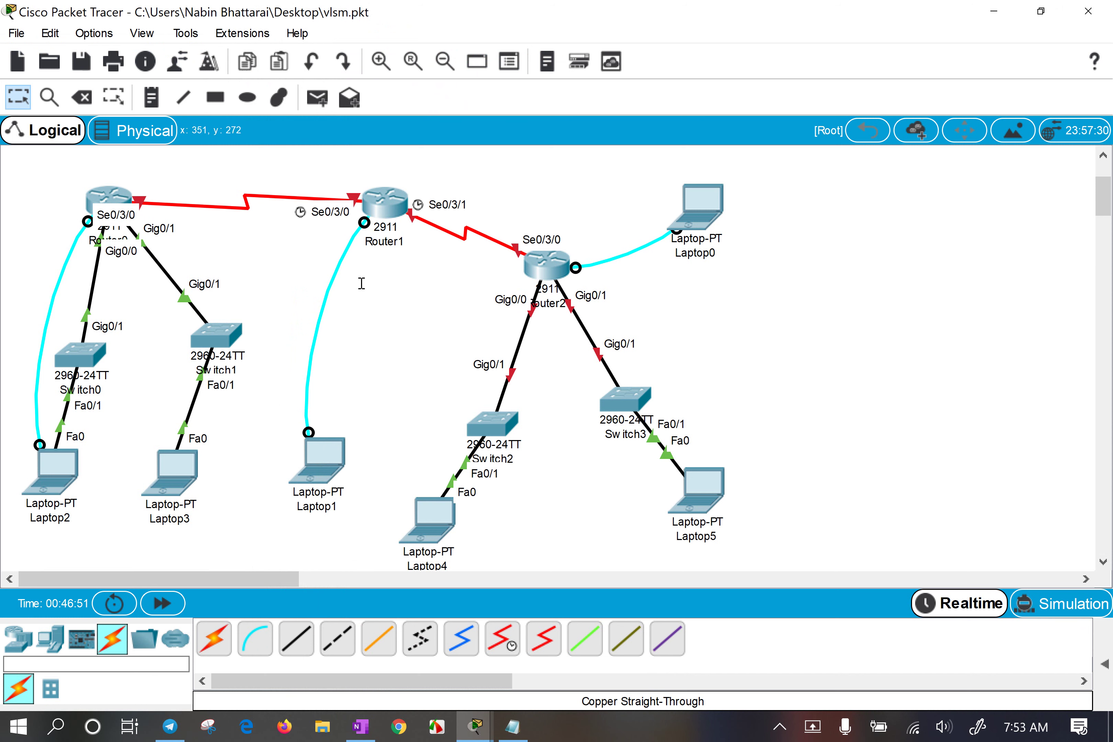
Capture the topology as a fullscreen snip in Snip & Sketch and enlarge the area around Router0 and Router1.
left_click(1079, 737)
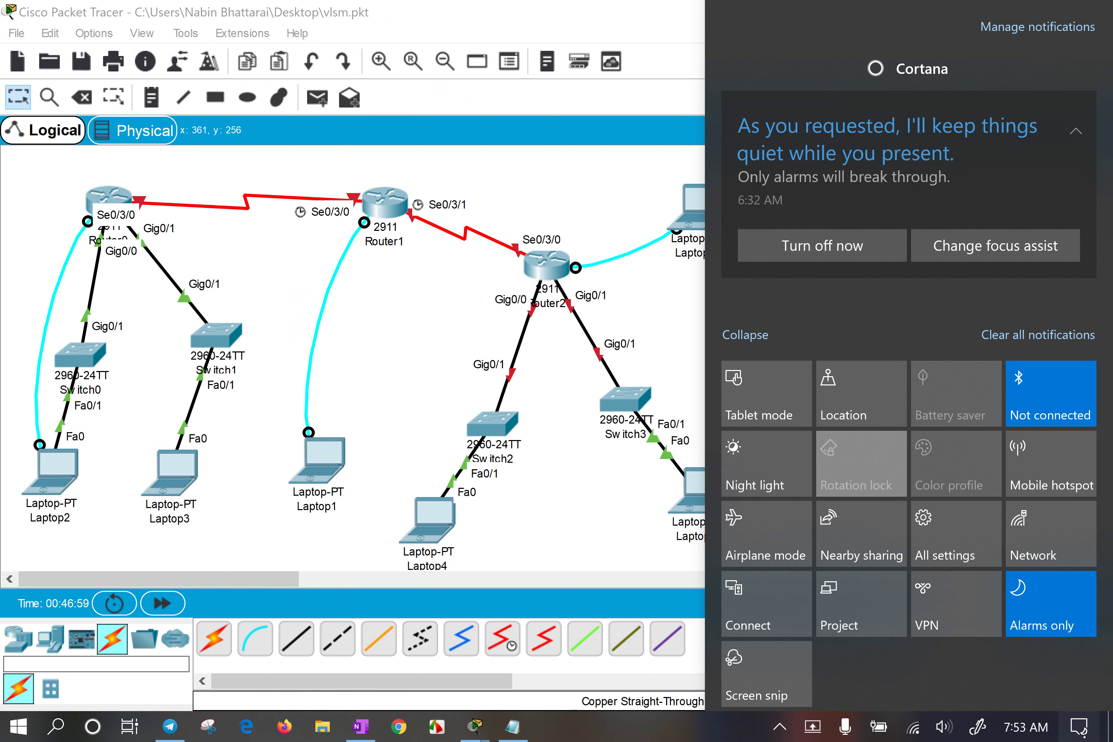
left_click(624, 524)
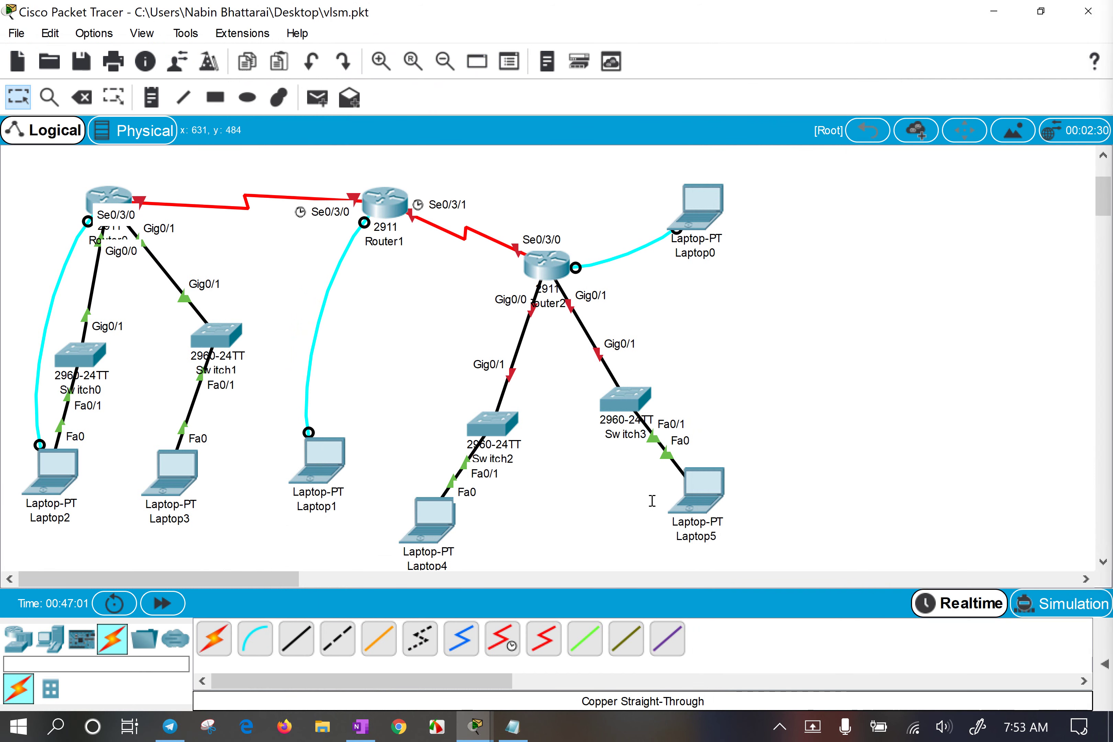
left_click(977, 726)
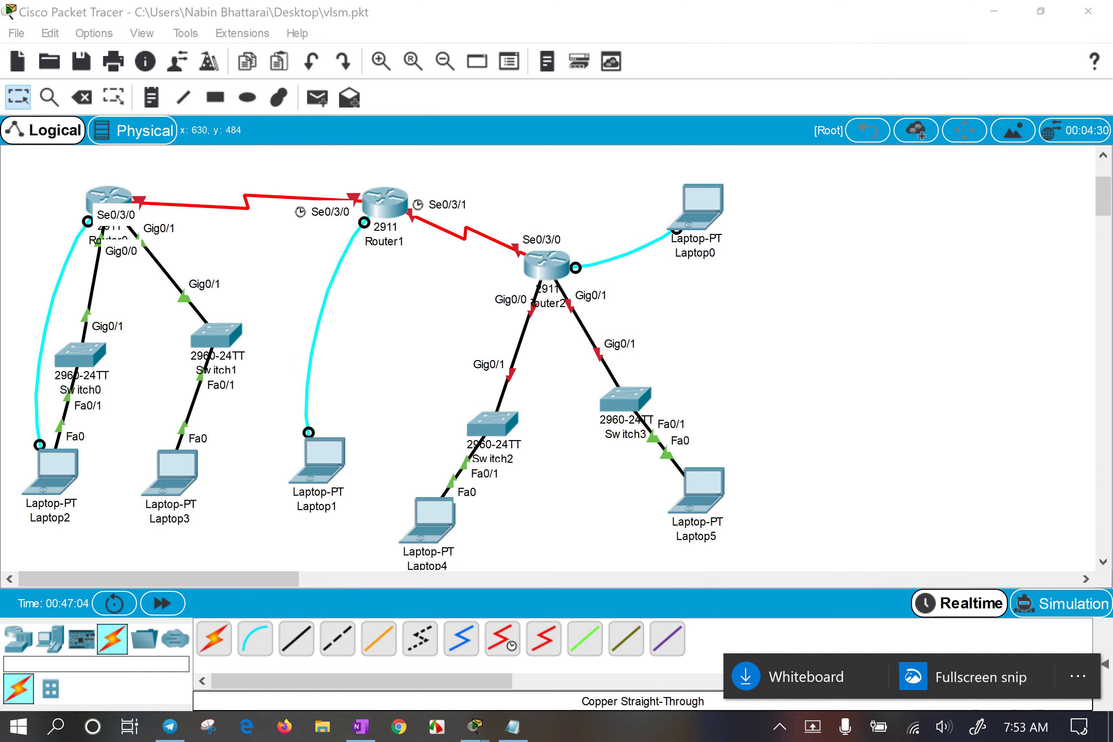
left_click(981, 676)
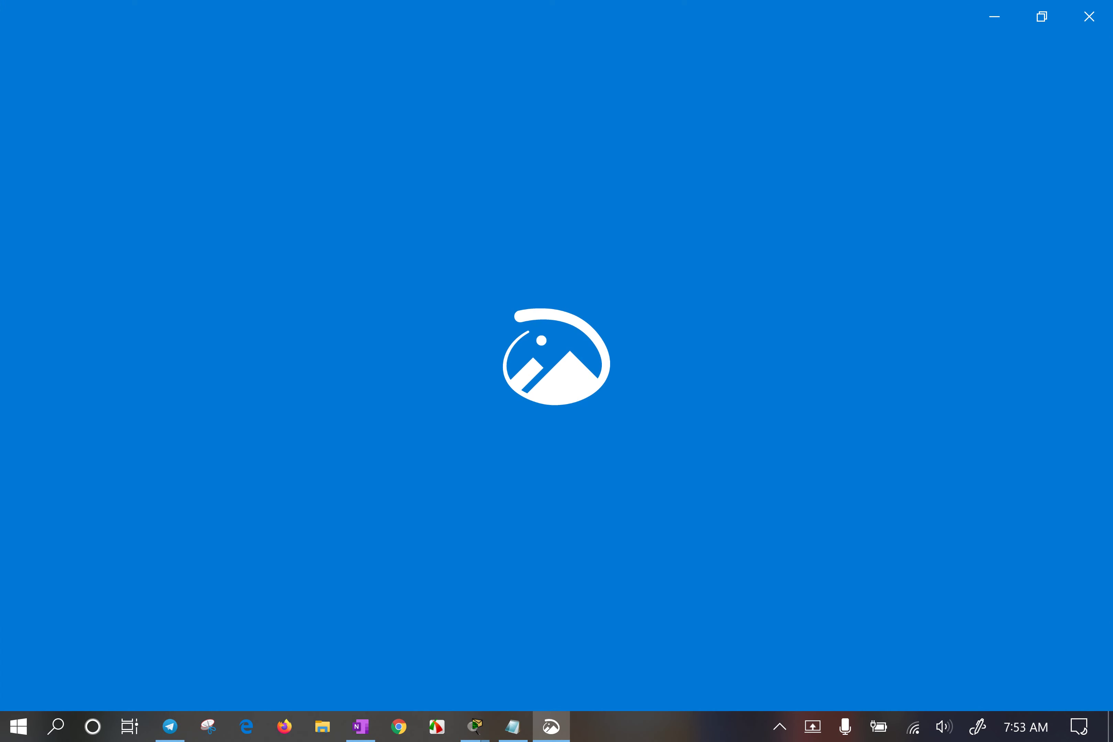
scroll(556, 383, "up", 3)
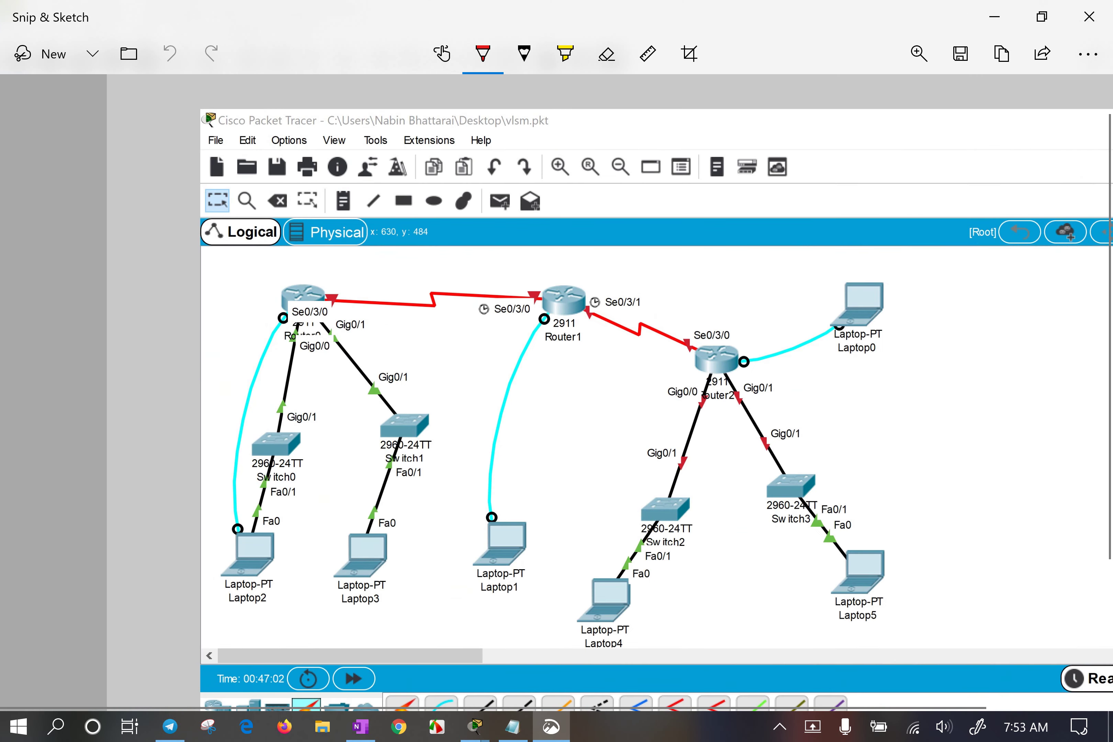
scroll(555, 392, "up", 2)
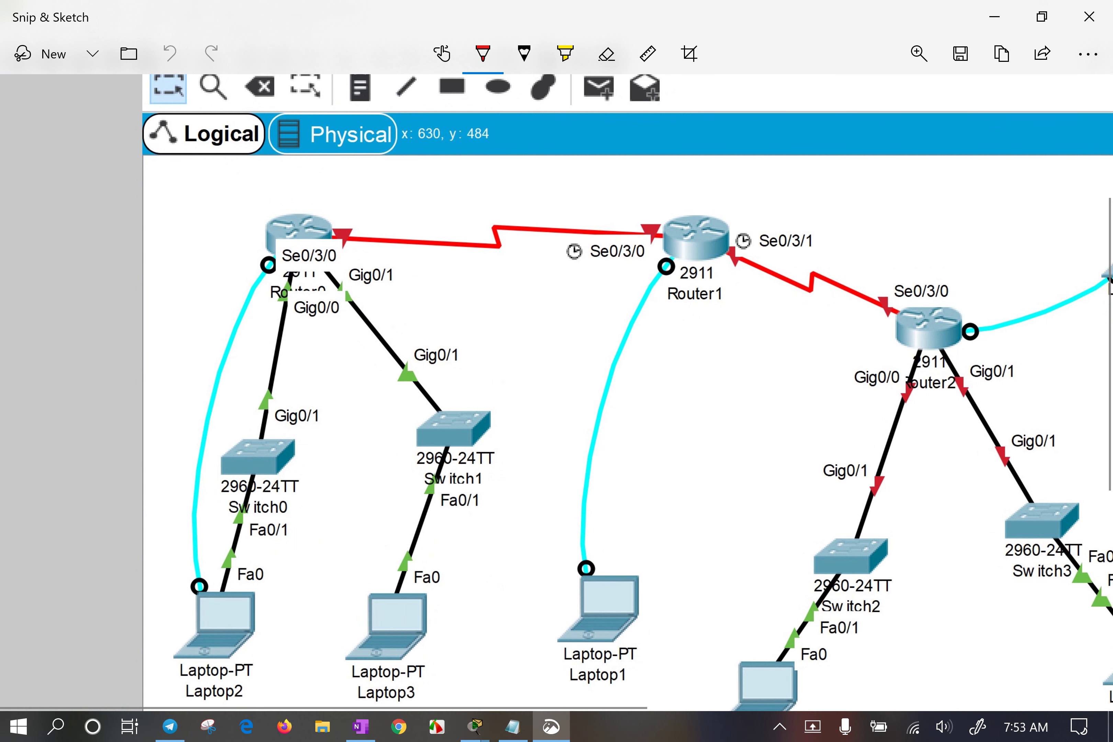
Tick Router0's Gig0/0 and Gig0/1 links in pencil and highlight the Se0/3/0 link between Router0 and Router1 in yellow.
left_click(524, 54)
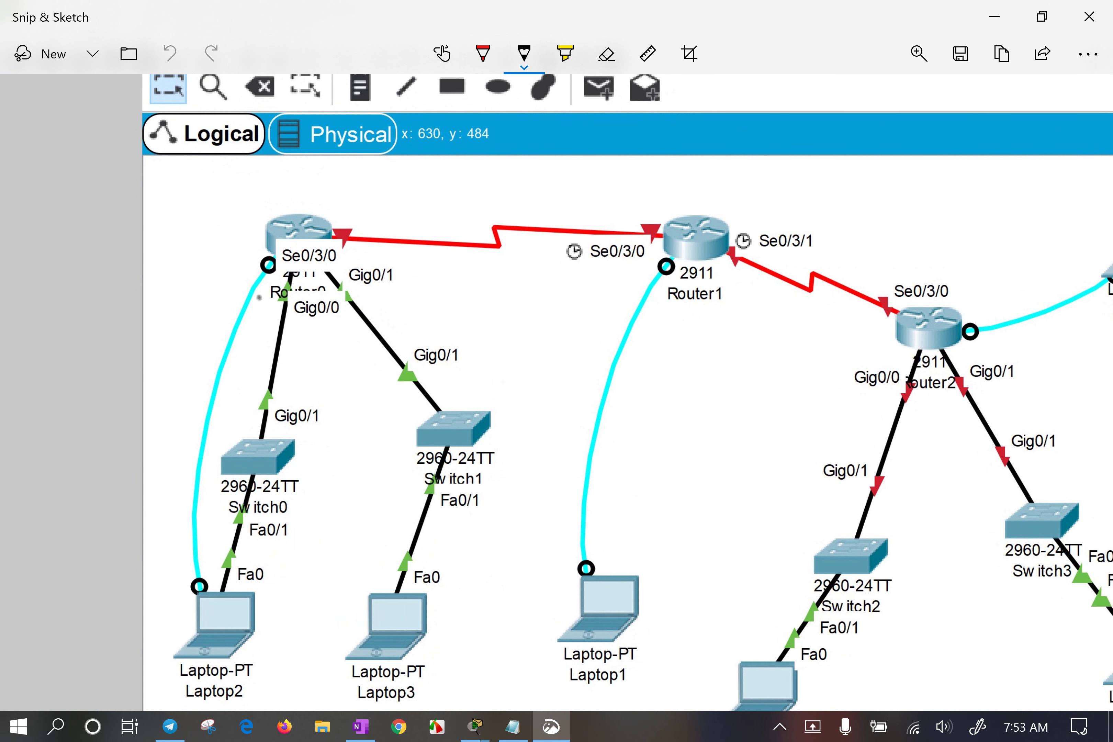
mouse_move(259, 299)
left_mouse_down()
mouse_move(319, 315)
mouse_move(367, 292)
left_mouse_up()
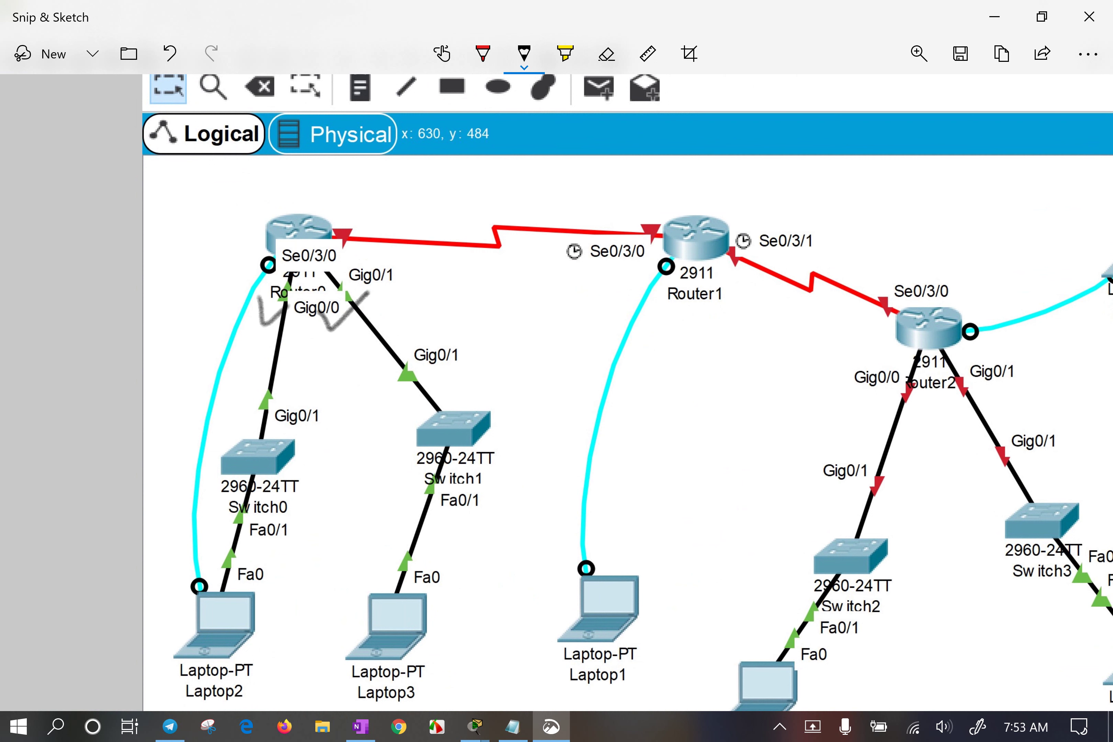
left_click(565, 53)
mouse_move(360, 225)
left_mouse_down()
mouse_move(359, 207)
mouse_move(328, 226)
mouse_move(320, 261)
mouse_move(365, 269)
mouse_move(390, 226)
mouse_move(357, 200)
left_mouse_up()
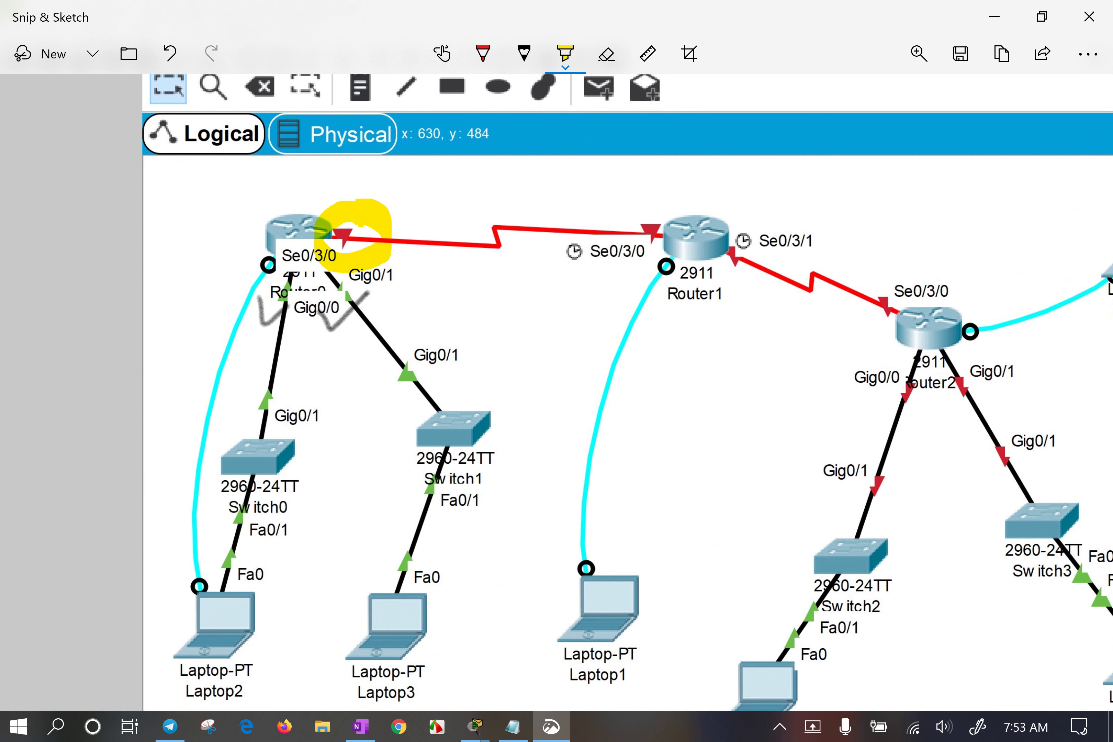
mouse_move(641, 216)
left_mouse_down()
mouse_move(600, 241)
mouse_move(641, 261)
mouse_move(656, 204)
mouse_move(627, 226)
left_mouse_up()
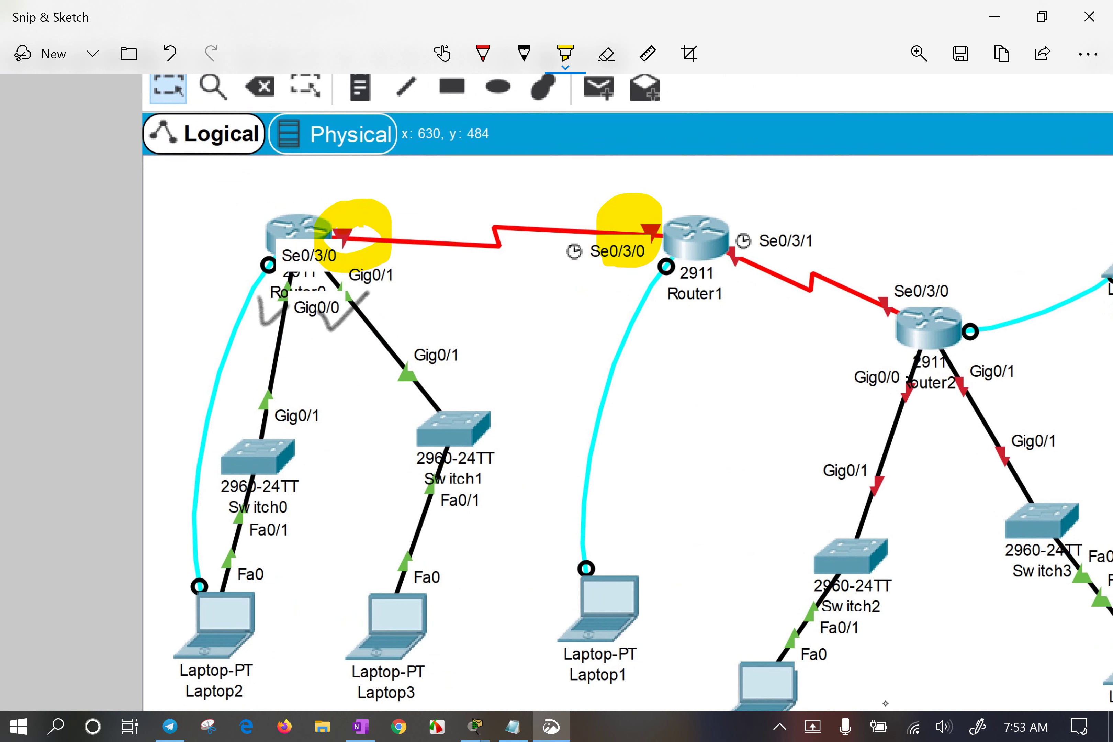
mouse_move(375, 234)
left_mouse_down()
mouse_move(561, 231)
mouse_move(596, 229)
left_mouse_up()
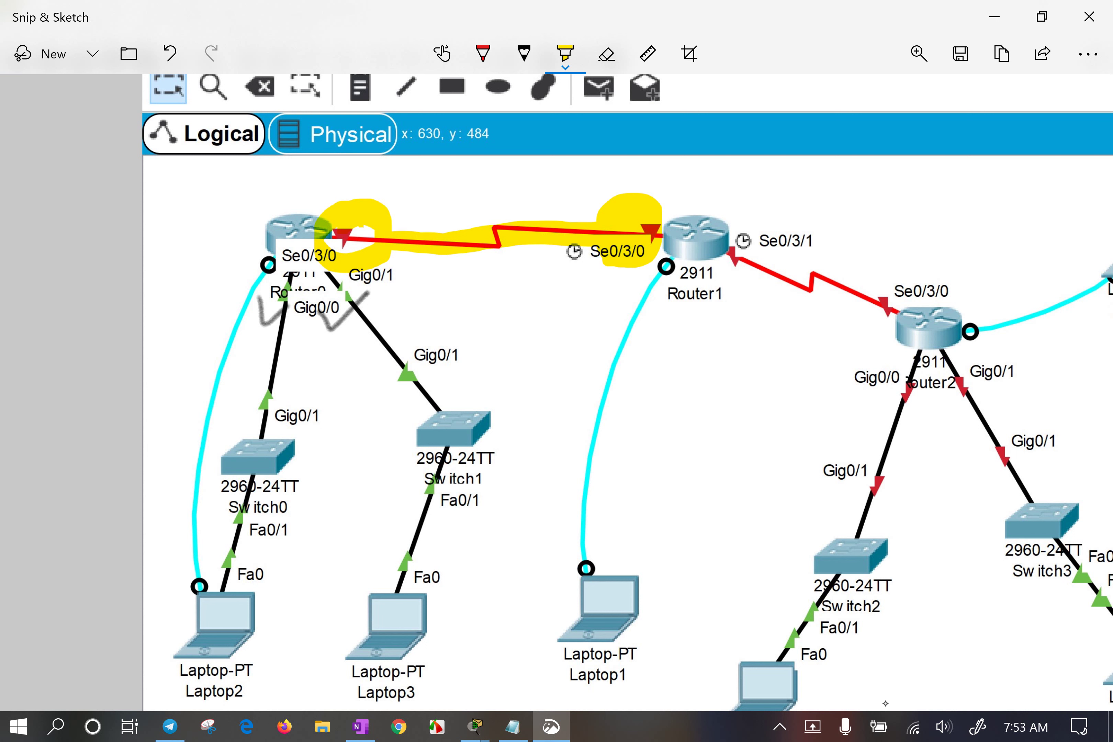
Annotate the Router0–Router1 serial link in red pen with 2 ip and the address 172.168.3.65 at Router0's end.
left_click(483, 54)
mouse_move(420, 206)
left_mouse_down()
mouse_move(450, 222)
mouse_move(463, 196)
mouse_move(484, 192)
mouse_move(497, 243)
mouse_move(486, 211)
mouse_move(454, 185)
left_mouse_up()
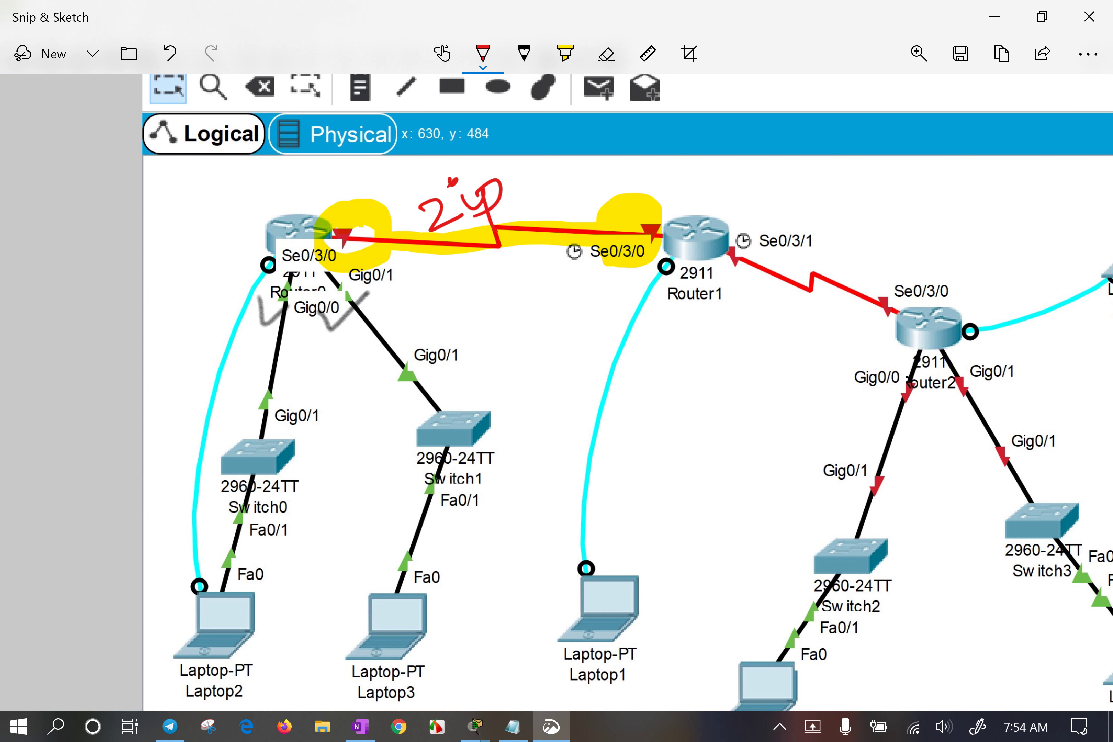
mouse_move(303, 196)
left_mouse_down()
mouse_move(313, 217)
mouse_move(350, 200)
left_mouse_up()
mouse_move(367, 173)
left_mouse_down()
mouse_move(360, 192)
mouse_move(378, 164)
mouse_move(406, 169)
mouse_move(405, 184)
mouse_move(426, 154)
mouse_move(429, 176)
left_mouse_up()
left_click(391, 175)
left_click(411, 172)
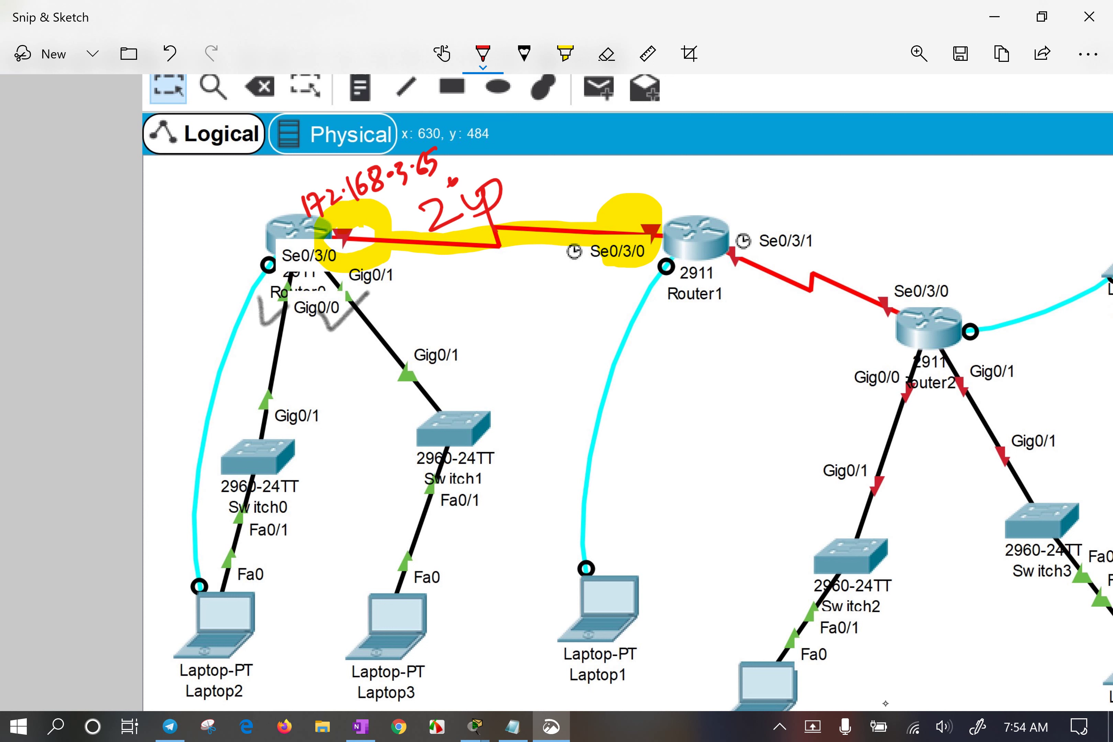
Append /30 to the address at Router0's end and write 3.66 in red pen at Router1's end of the serial link.
mouse_move(441, 125)
left_mouse_down()
mouse_move(447, 168)
mouse_move(482, 153)
left_mouse_up()
mouse_move(606, 203)
left_mouse_down()
mouse_move(623, 211)
mouse_move(614, 221)
left_mouse_up()
mouse_move(636, 200)
left_mouse_down()
mouse_move(648, 180)
mouse_move(666, 194)
left_mouse_up()
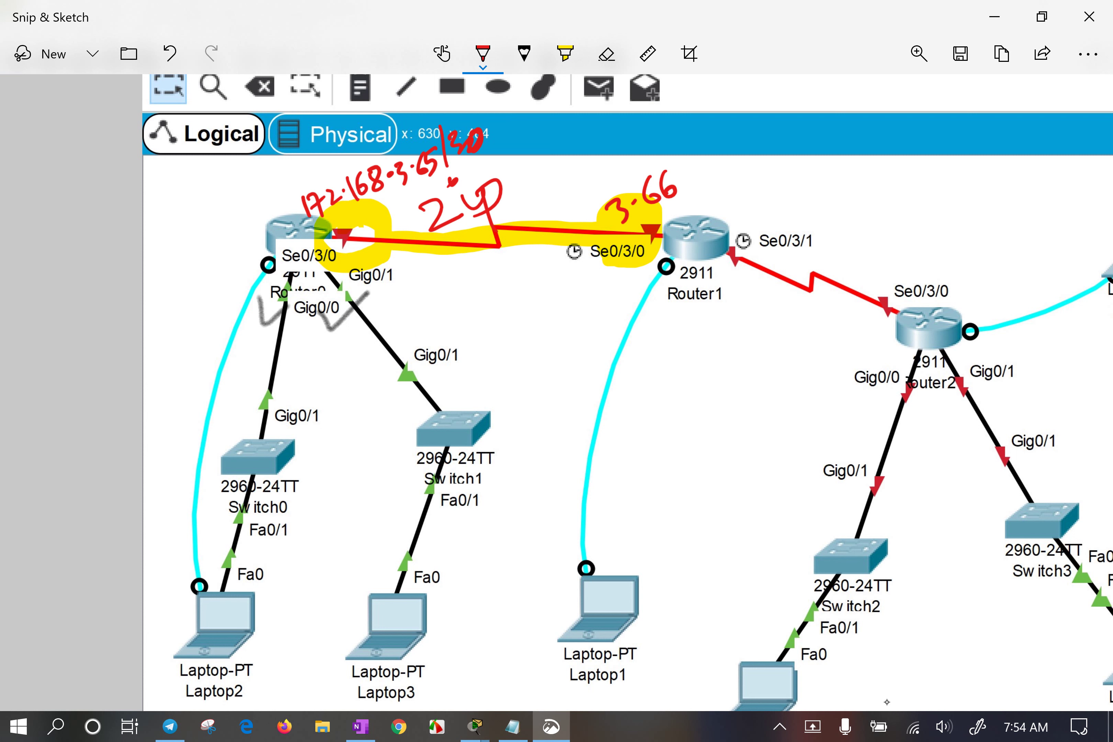
Erase the full address and the 2 ip note, and write the short form 3.65 in red pen at Router0's serial end.
left_click_drag(306, 203, 474, 136)
left_click(318, 203)
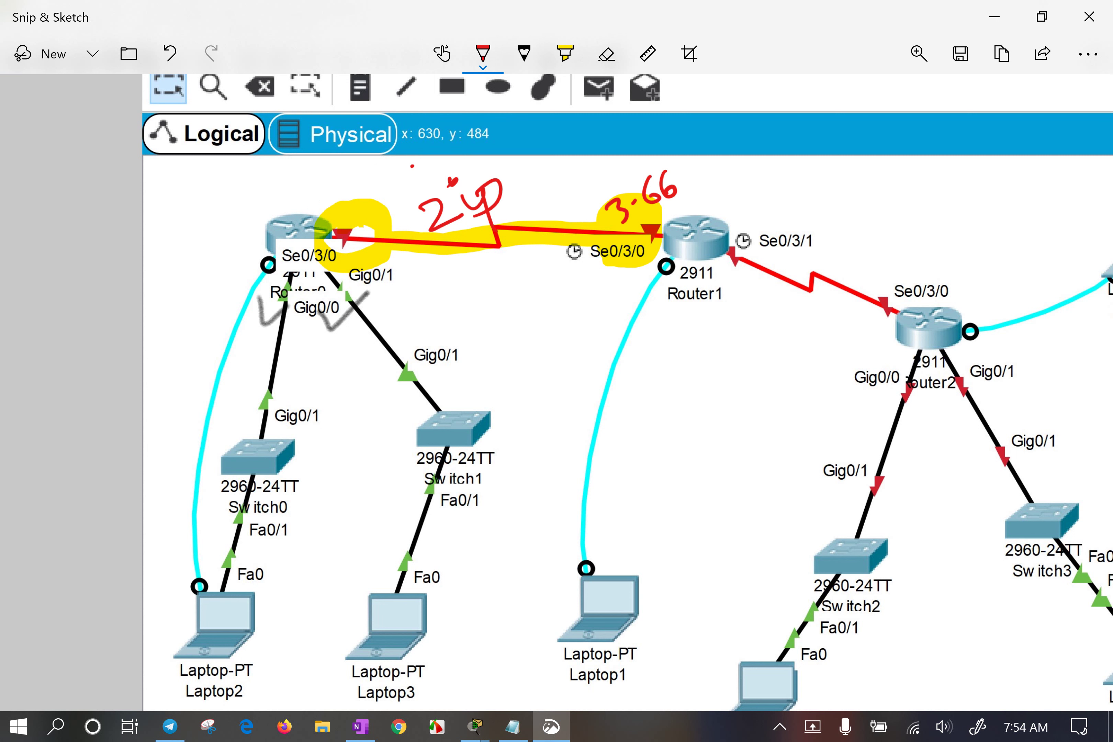
mouse_move(318, 204)
left_mouse_down()
mouse_move(321, 226)
mouse_move(366, 181)
mouse_move(354, 214)
left_mouse_up()
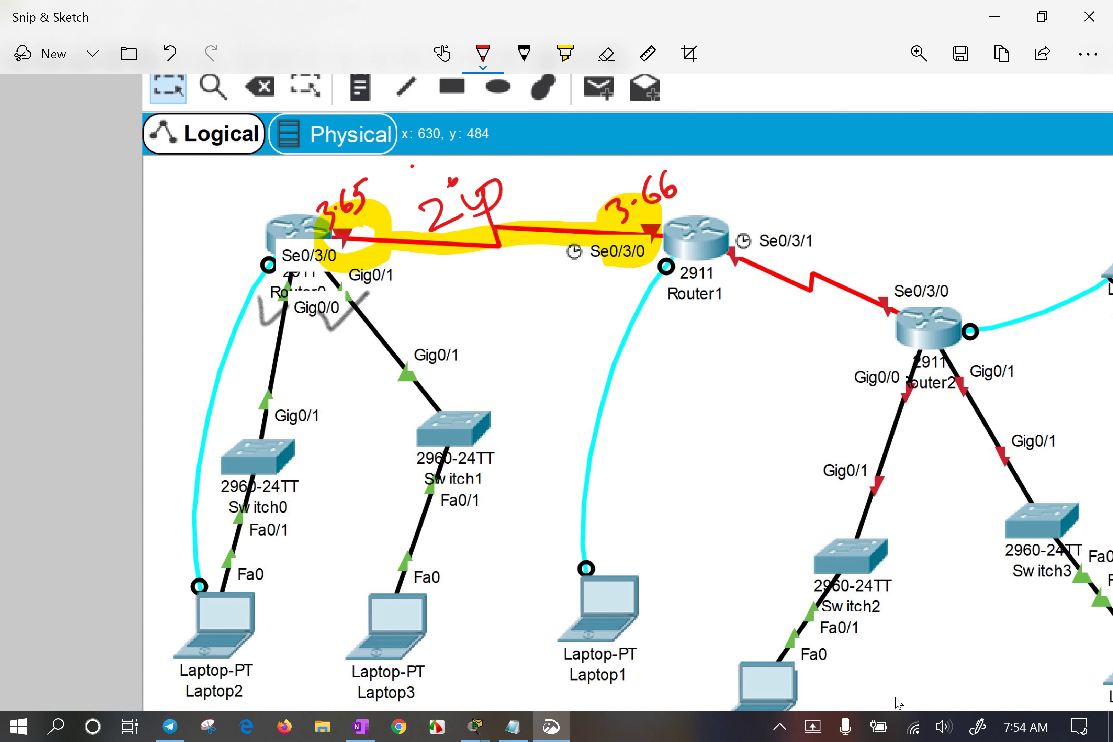
left_click_drag(434, 218, 496, 225)
left_click(493, 191)
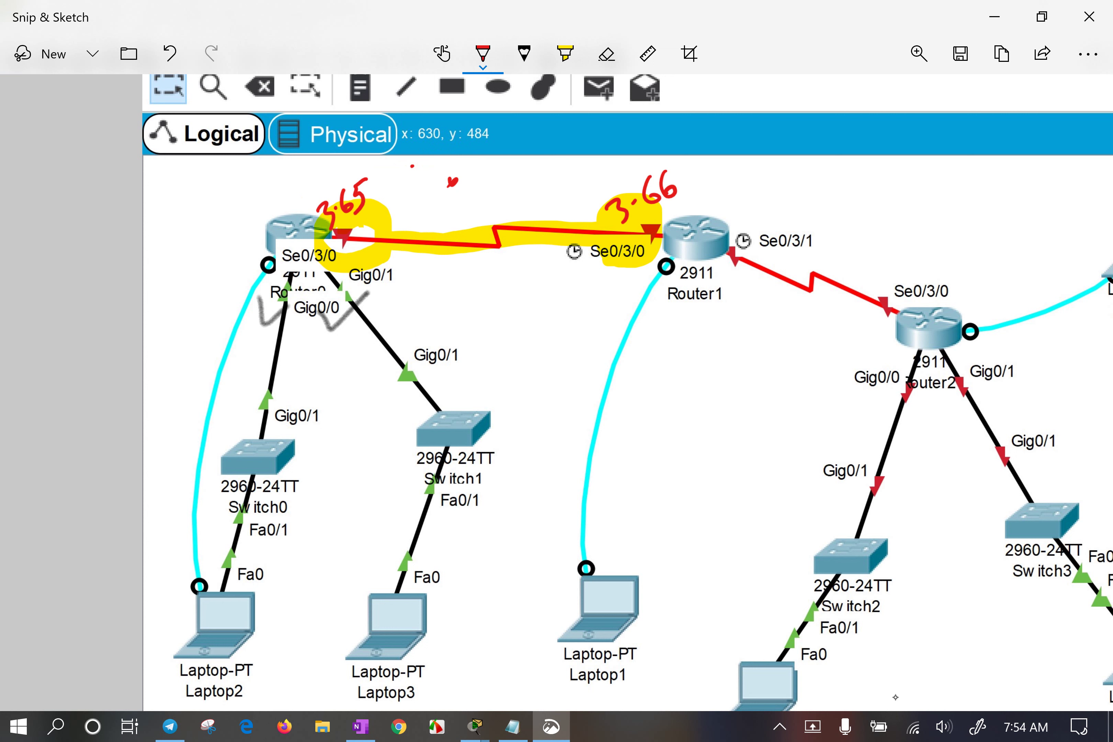
Write the network address 172.168.3.64/30 in red pen above the Router0–Router1 serial link, correcting the third octet to 3.
left_click(453, 181)
mouse_move(419, 214)
left_mouse_down()
mouse_move(439, 231)
mouse_move(449, 201)
mouse_move(455, 215)
mouse_move(502, 187)
left_mouse_up()
left_click(457, 207)
left_click(497, 180)
left_click(513, 168)
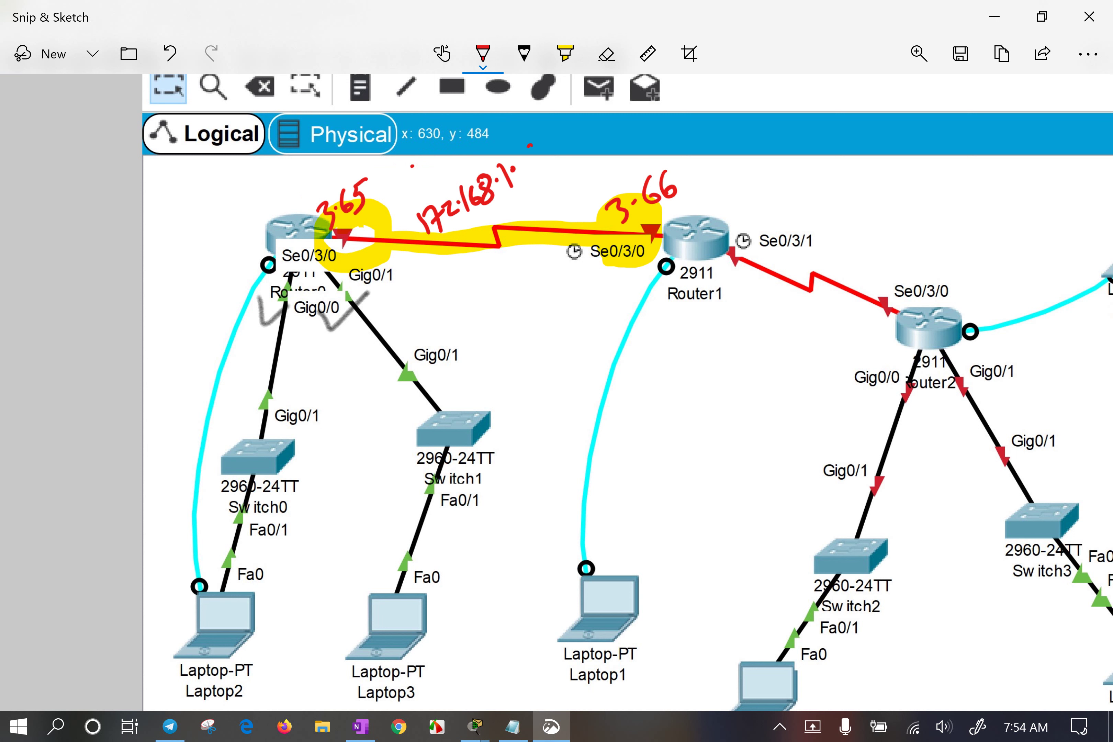
left_click_drag(529, 146, 523, 169)
mouse_move(542, 145)
left_mouse_down()
mouse_move(525, 165)
mouse_move(550, 160)
mouse_move(556, 141)
mouse_move(559, 172)
left_mouse_up()
left_click_drag(572, 120, 568, 185)
left_click_drag(573, 134, 583, 162)
mouse_move(606, 126)
left_mouse_down()
mouse_move(597, 152)
mouse_move(609, 124)
left_mouse_up()
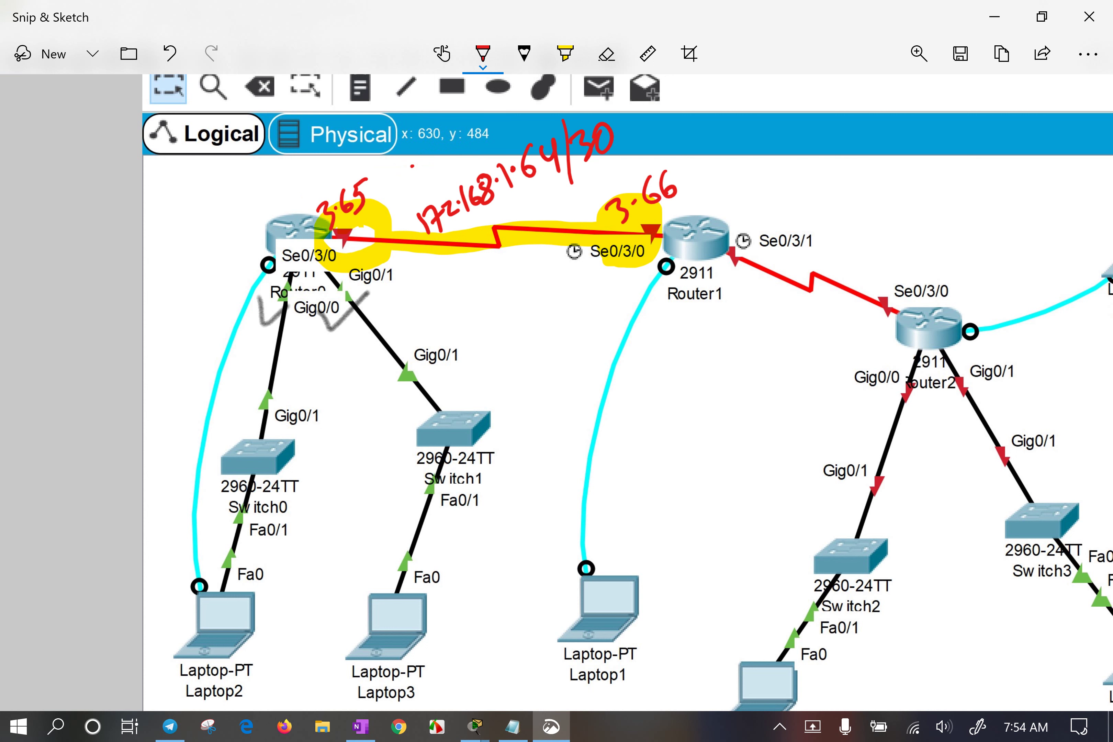
mouse_move(557, 153)
left_mouse_down()
mouse_move(528, 160)
mouse_move(504, 187)
mouse_move(515, 172)
mouse_move(506, 201)
left_mouse_up()
mouse_move(529, 151)
left_mouse_down()
mouse_move(523, 169)
mouse_move(554, 182)
left_mouse_up()
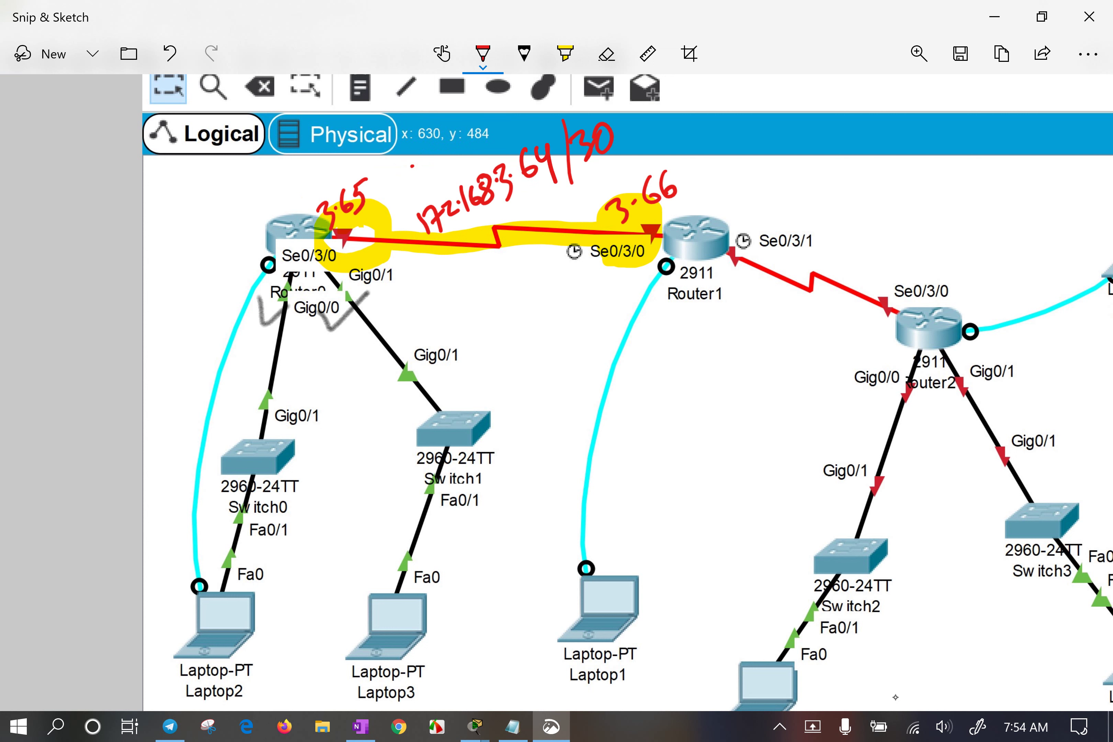
Underline the network address, label it N.id, and underline the host addresses 3.65 and 3.66 at both ends of the link.
left_click_drag(457, 236, 631, 154)
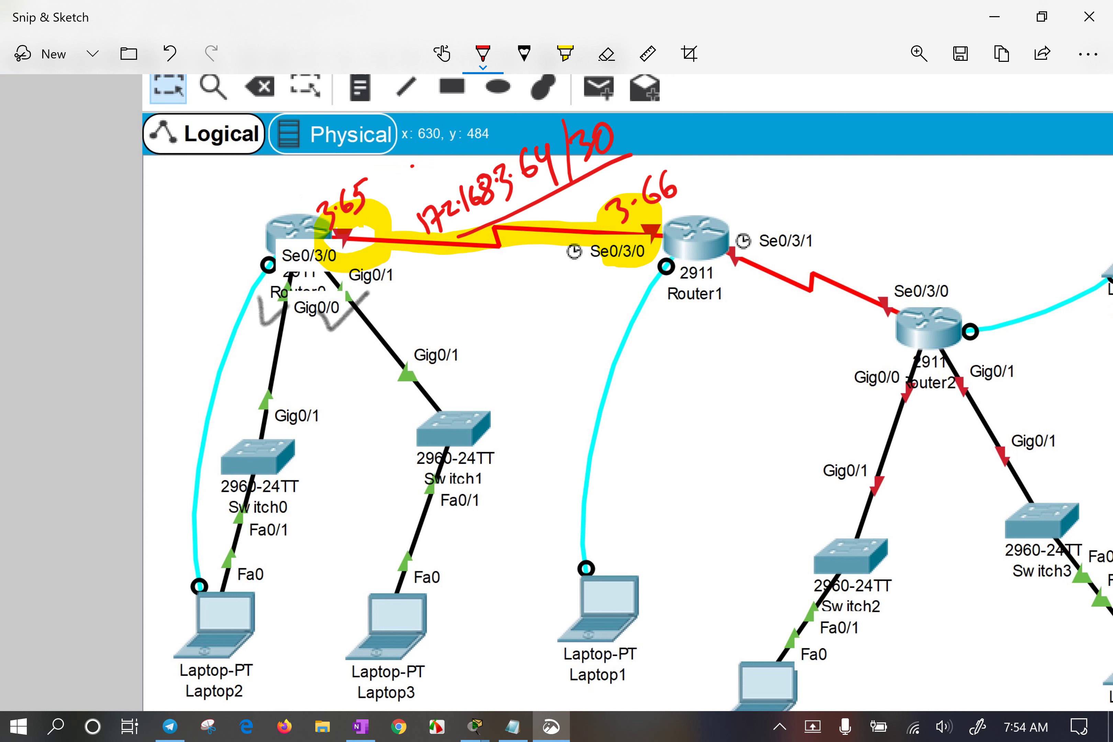
mouse_move(429, 192)
left_mouse_down()
mouse_move(441, 163)
mouse_move(458, 167)
mouse_move(454, 147)
mouse_move(477, 162)
mouse_move(503, 150)
left_mouse_up()
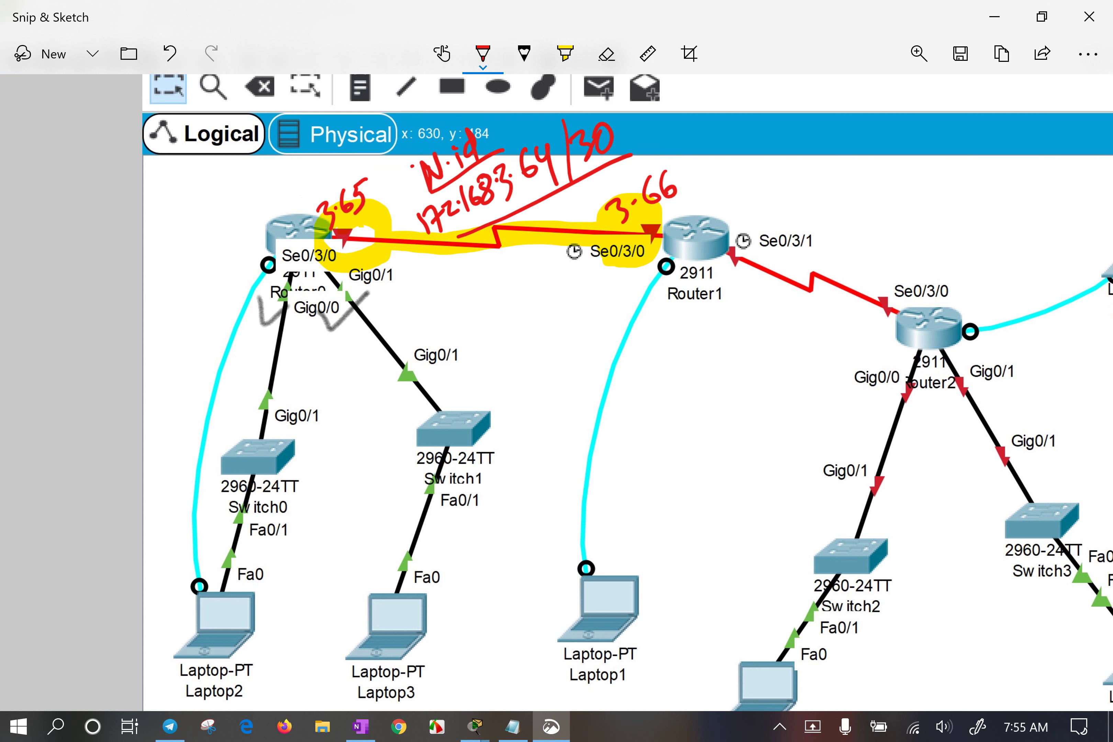
left_click_drag(350, 230, 373, 213)
left_click_drag(644, 218, 670, 205)
Switch to Cisco Packet Tracer, open Router0's command line window and move it aside so Router0 stays in view.
left_click(1002, 10)
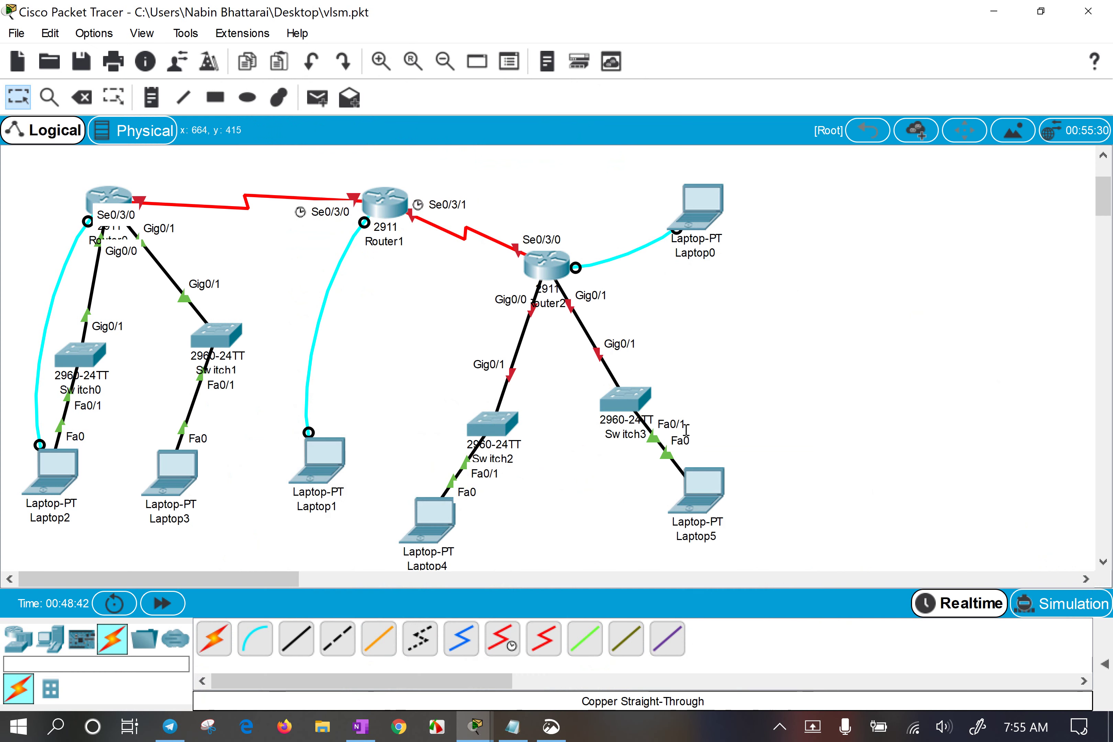
left_click(111, 198)
left_click_drag(439, 38, 501, 57)
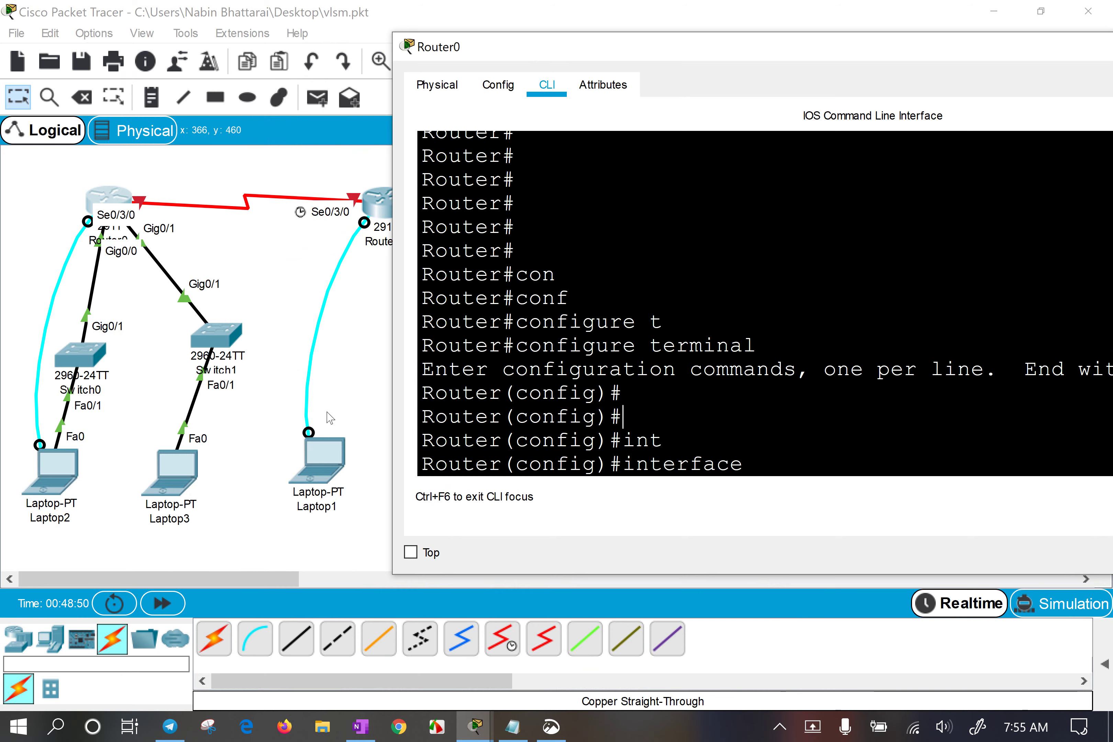
Return to the annotated snip and erase the yellow highlight at Router0 and along the serial link.
left_click(551, 728)
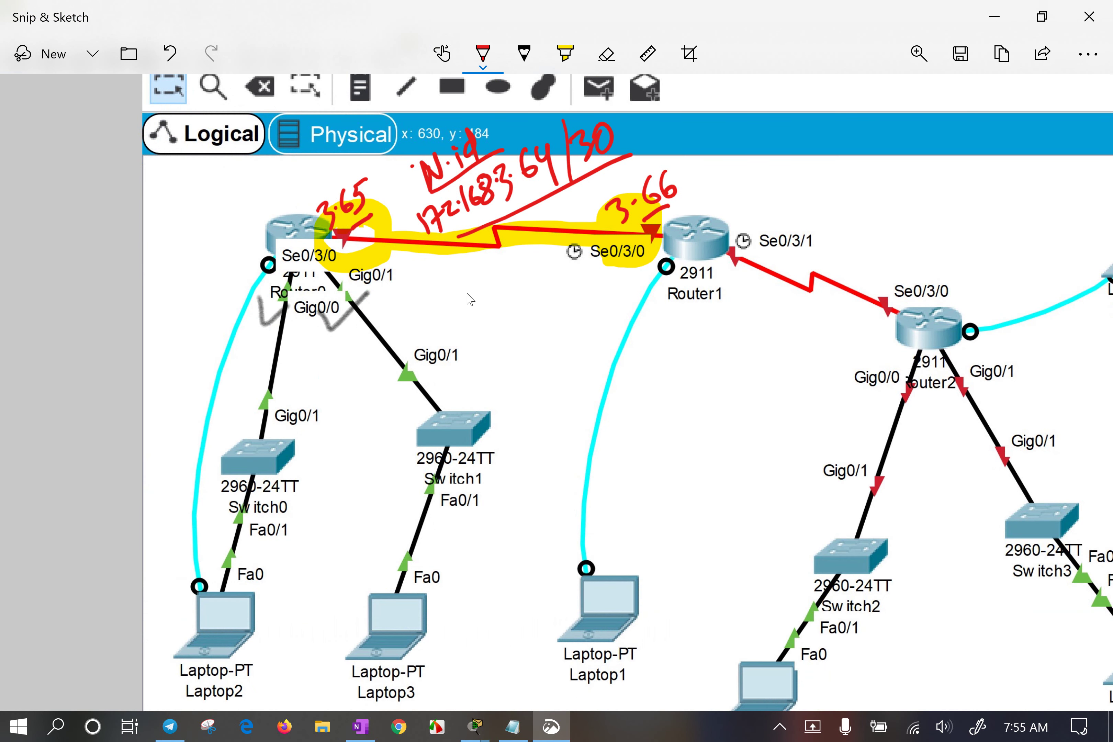
mouse_move(370, 242)
left_mouse_down()
mouse_move(363, 264)
mouse_move(381, 235)
left_mouse_up()
mouse_move(383, 236)
left_mouse_down()
mouse_move(378, 252)
mouse_move(388, 251)
mouse_move(412, 217)
left_mouse_up()
left_click(401, 218)
left_click(402, 226)
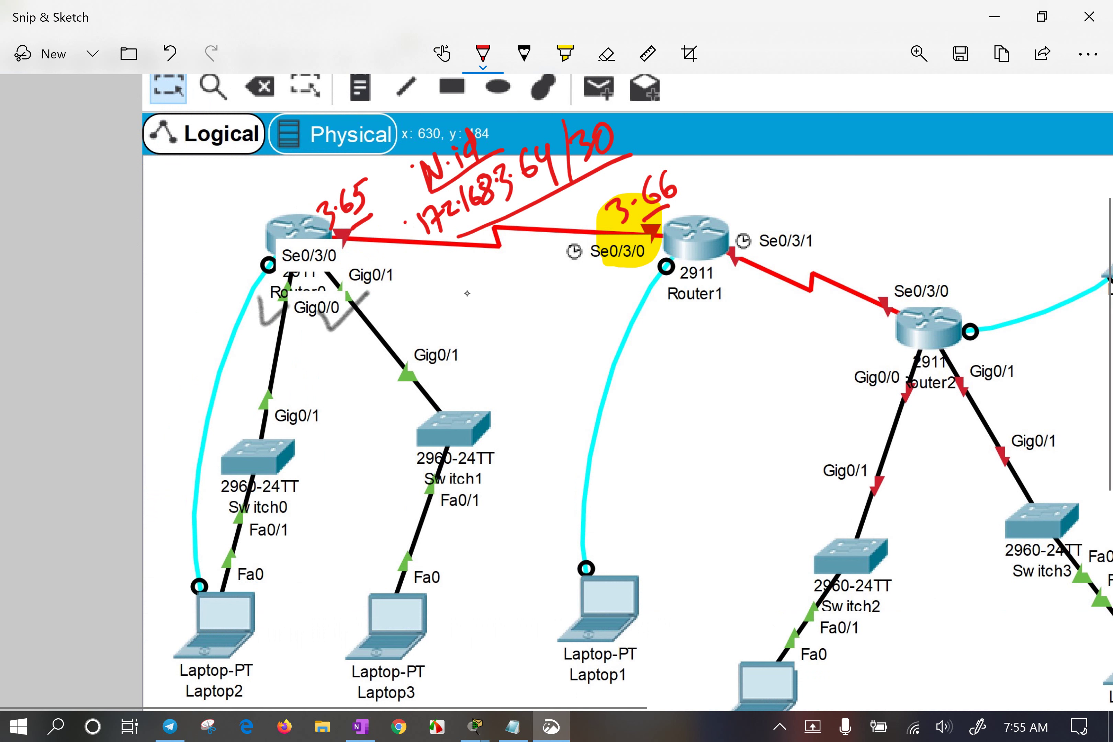
Circle Router0's Se0/3/0 label, sketch arrows linking it with Router1's Se0/3/0, and erase the circle and arrow curves.
mouse_move(332, 244)
left_mouse_down()
mouse_move(279, 255)
mouse_move(316, 269)
mouse_move(337, 254)
mouse_move(333, 243)
mouse_move(346, 263)
mouse_move(349, 243)
mouse_move(378, 259)
left_mouse_up()
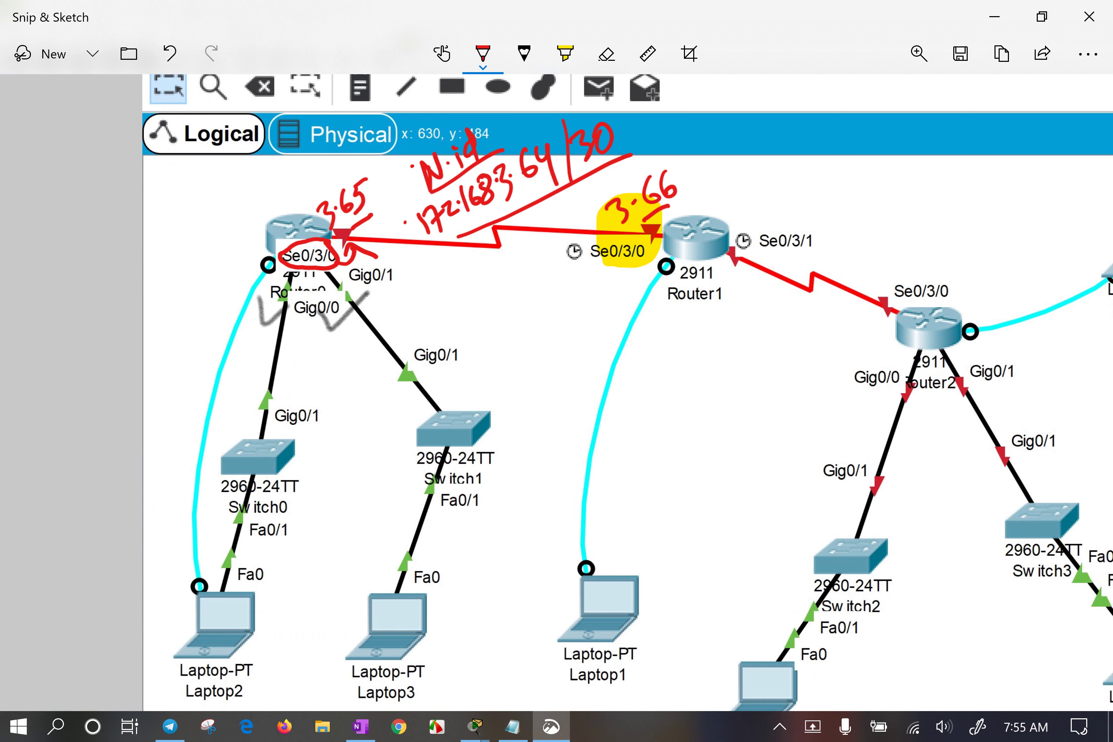
left_click_drag(608, 257, 385, 255)
mouse_move(318, 250)
left_mouse_down()
mouse_move(334, 266)
mouse_move(557, 248)
left_mouse_up()
left_click_drag(556, 248, 542, 290)
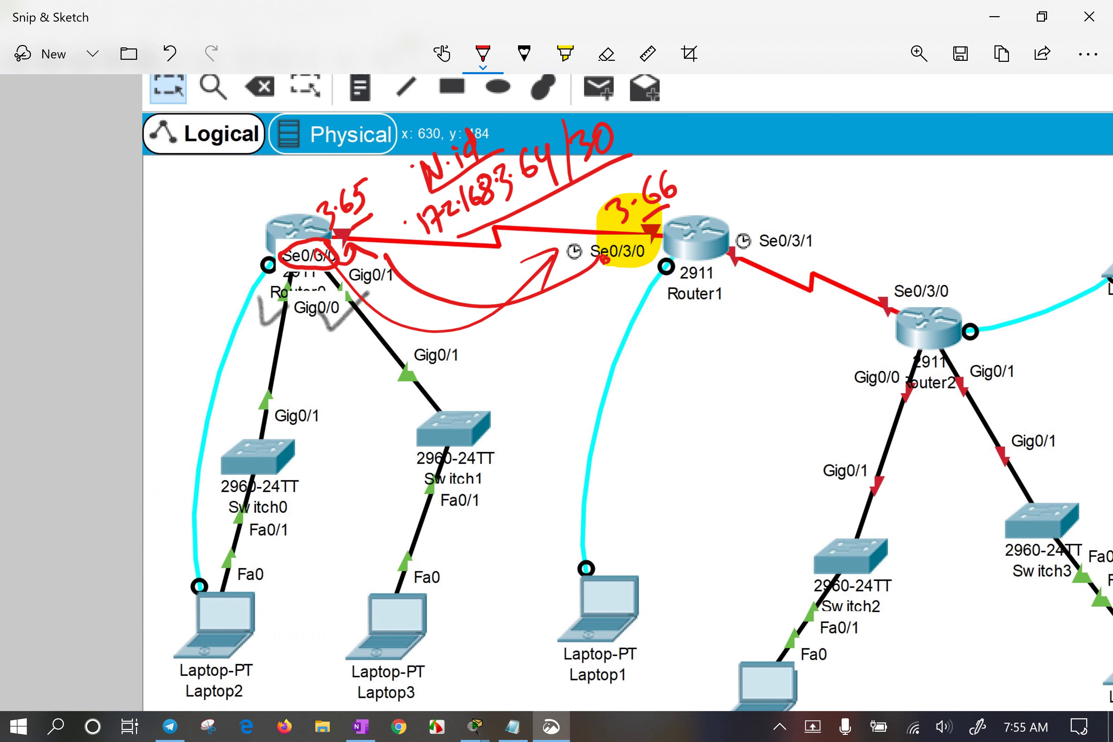
left_click_drag(435, 331, 467, 293)
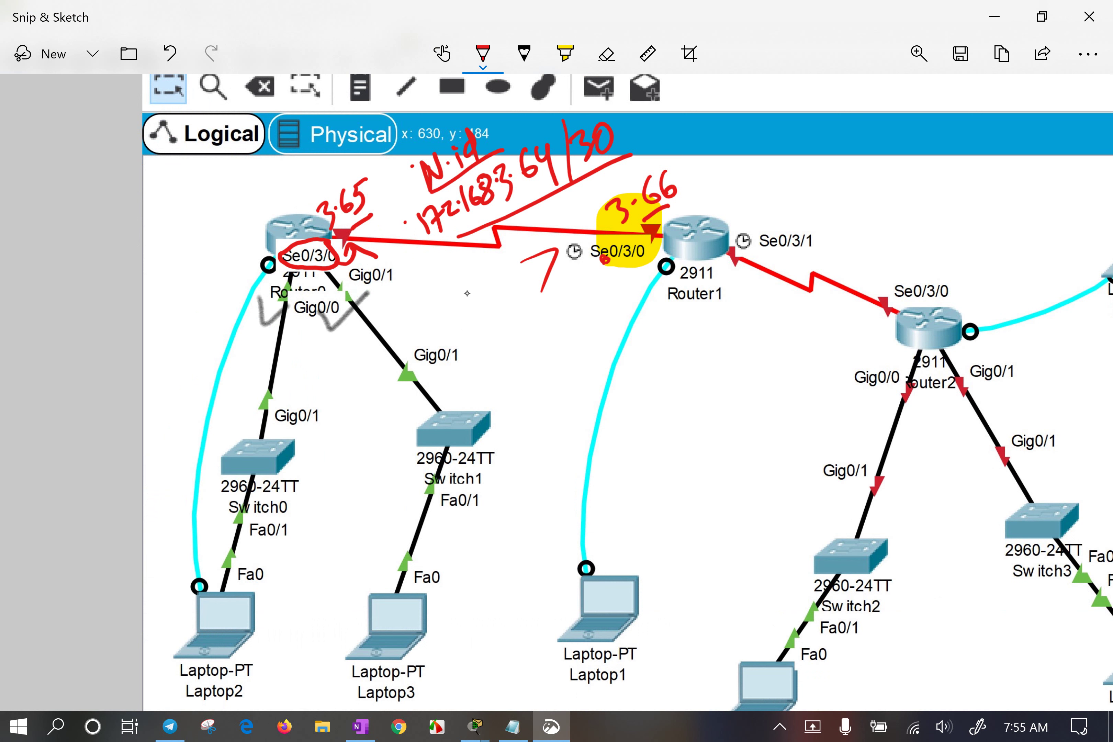
left_click_drag(297, 259, 373, 249)
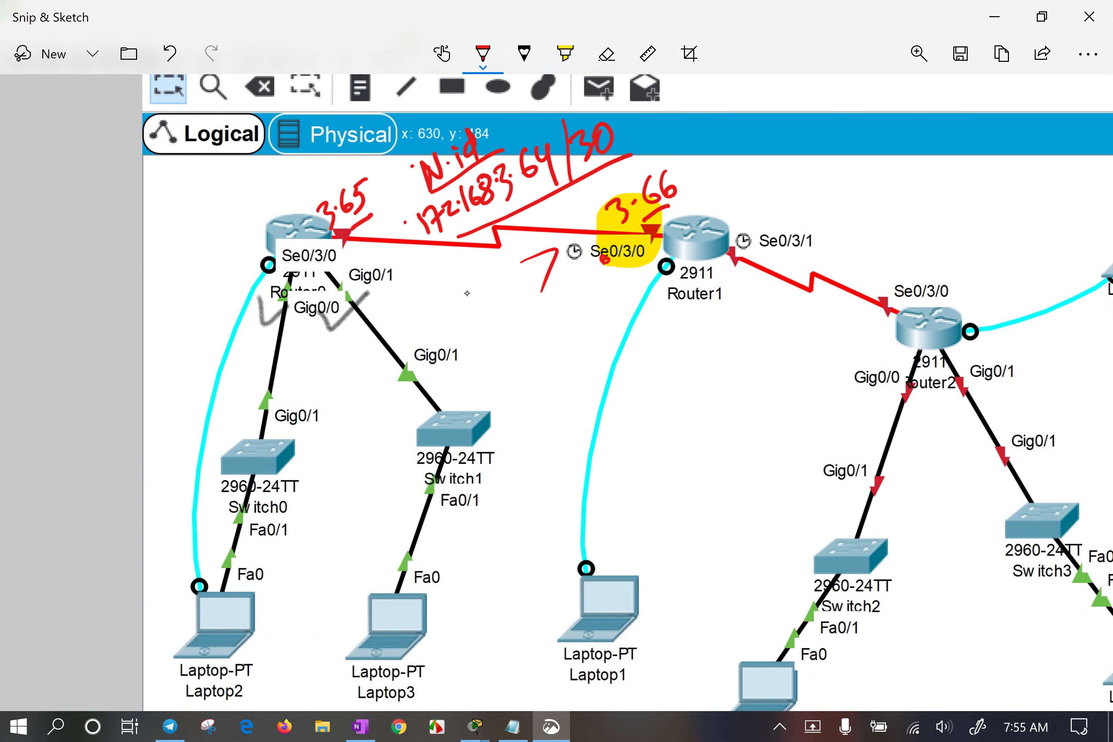
Clear the leftover arrow mark and the yellow highlight beside Router1, and switch back to Router0's command line in Cisco Packet Tracer.
left_click_drag(532, 256, 549, 273)
key("ctrl+z")
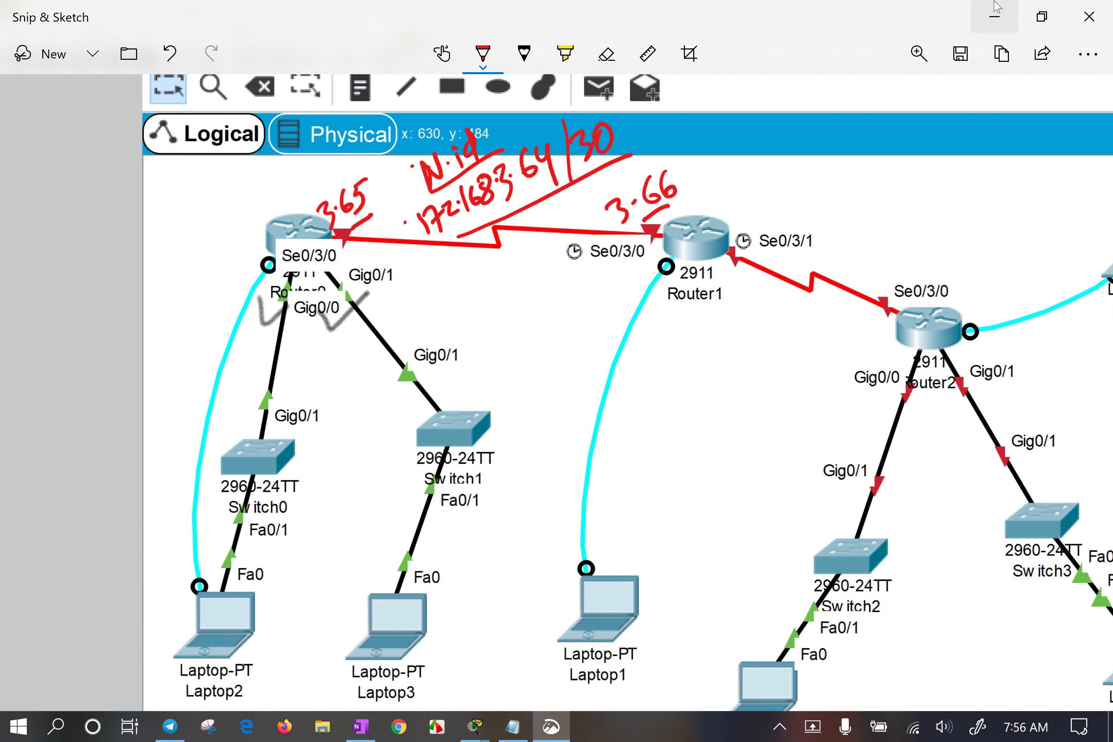
left_click(995, 15)
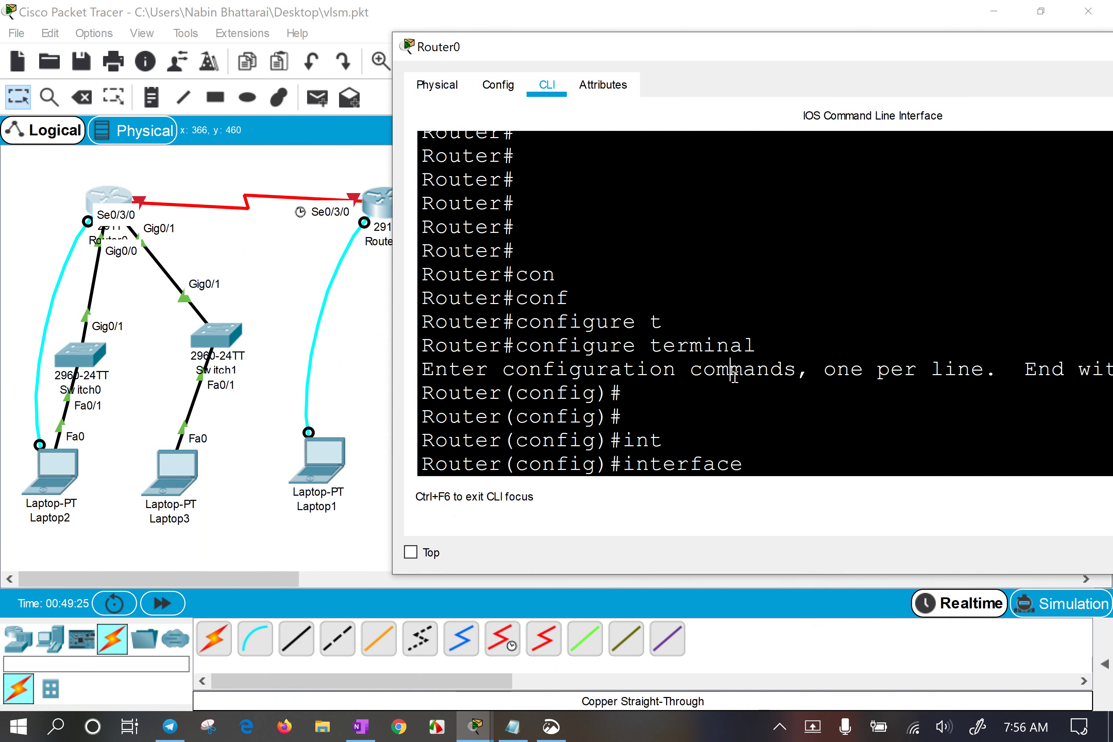
type("s")
key("Tab")
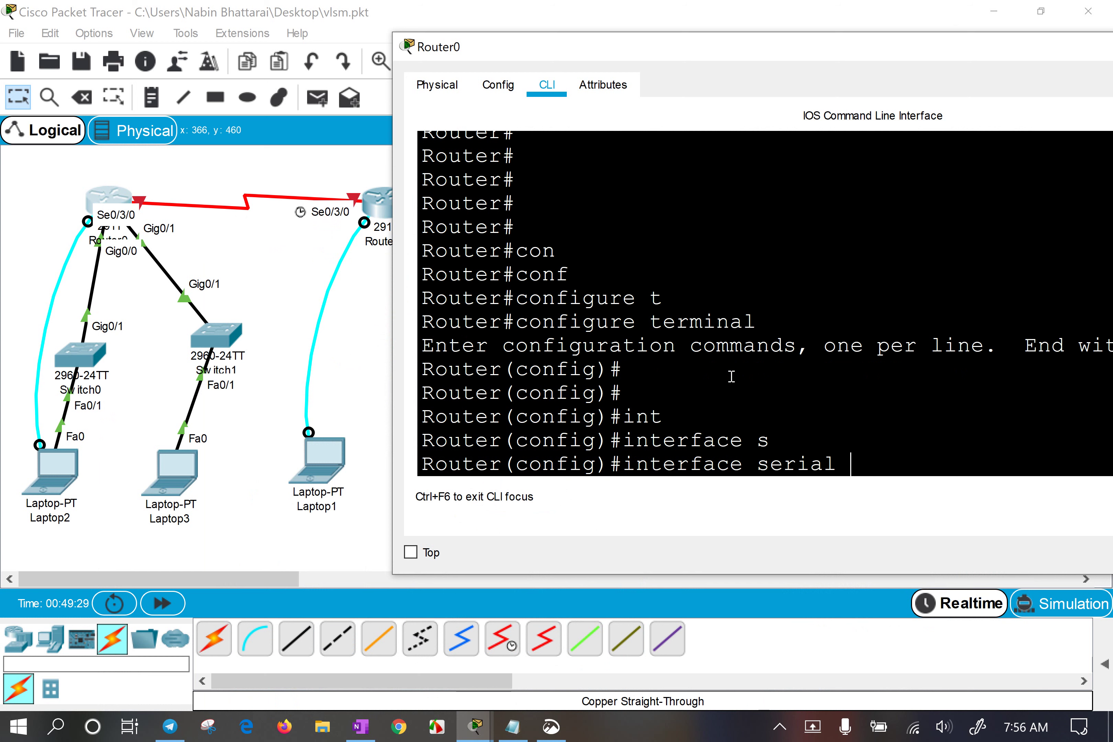
type("0/3/0")
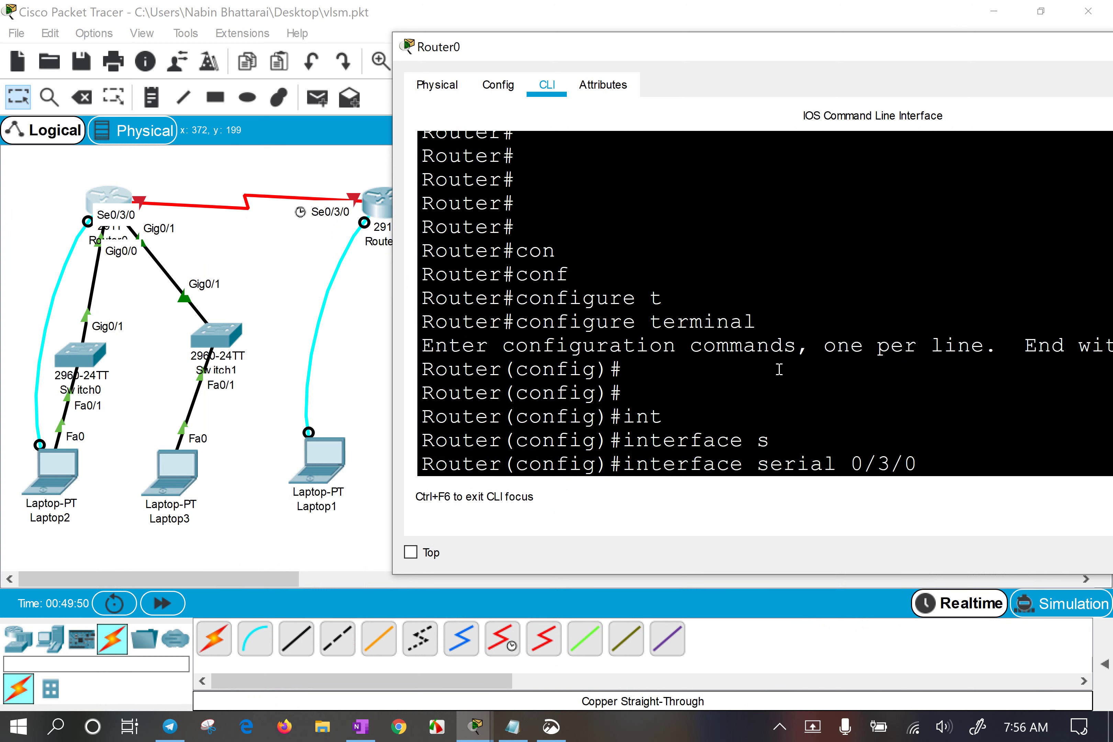
key("BackSpace")
key("BackSpace")
key("BackSpace")
key("BackSpace")
key("BackSpace")
key("BackSpace")
key("BackSpace")
key("BackSpace")
key("BackSpace")
key("BackSpace")
key("BackSpace")
key("BackSpace")
List the available interface types with interface ? and review entries such as Loopback, Dot11Radio, Dialer, Virtual-Template and Port-channel.
type("?")
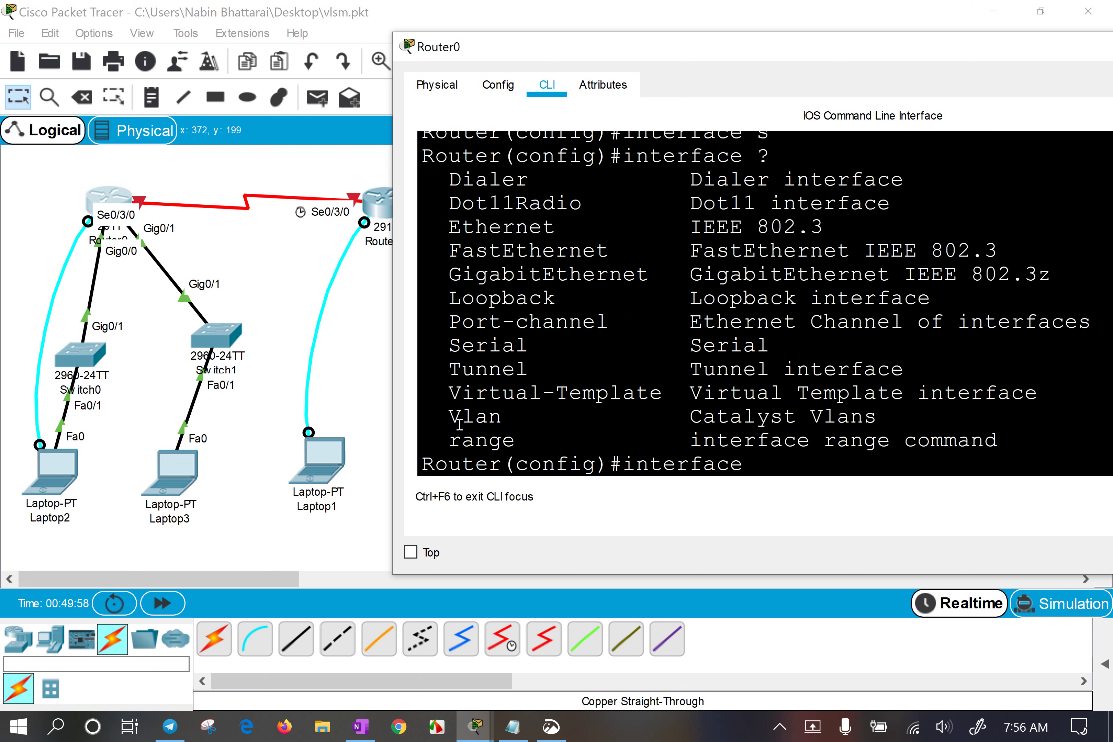
left_click_drag(448, 369, 545, 373)
left_click_drag(449, 301, 575, 300)
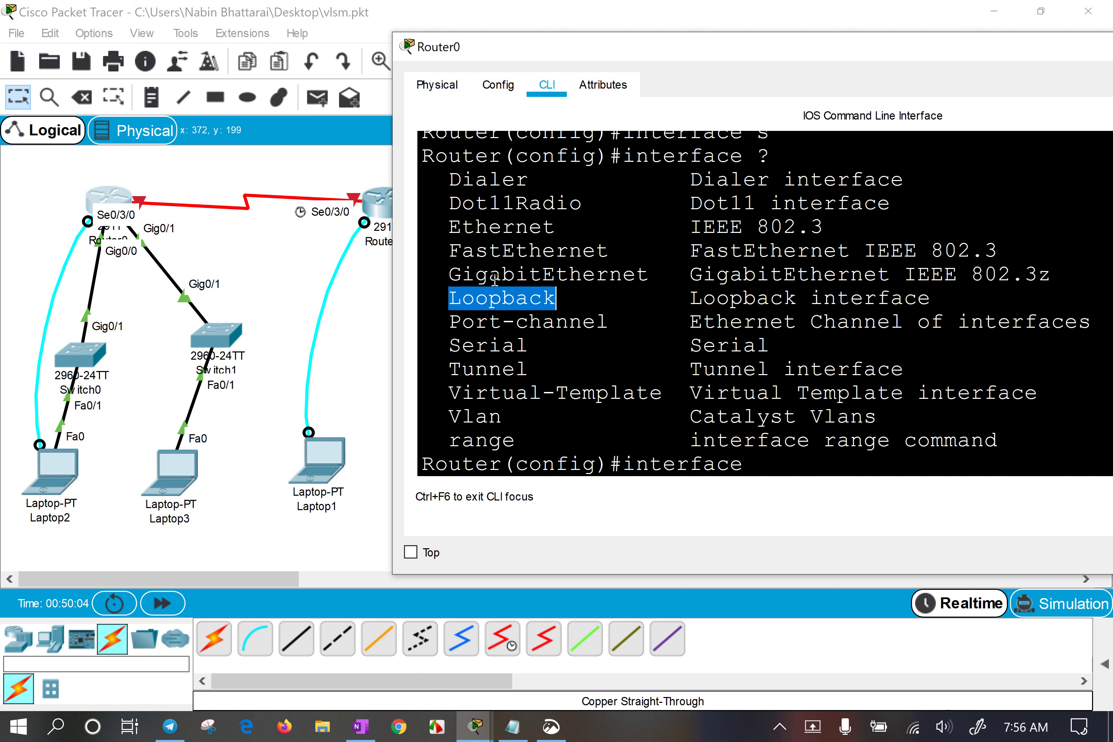
left_click_drag(449, 250, 501, 228)
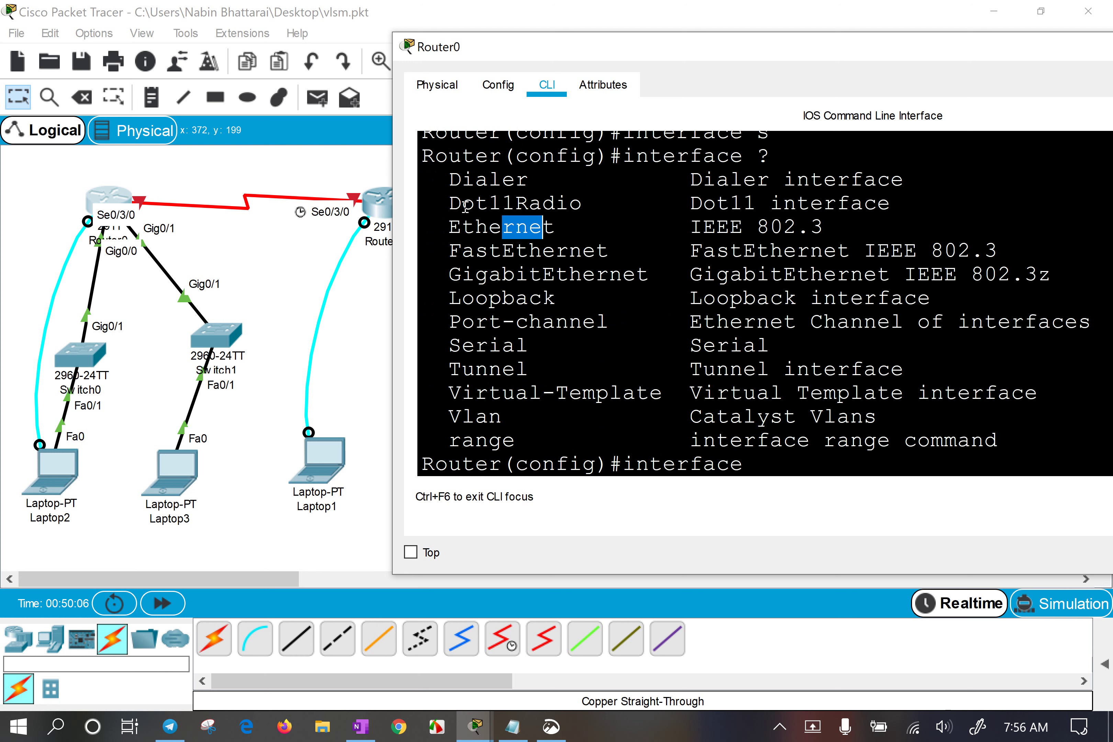
left_click_drag(437, 203, 583, 205)
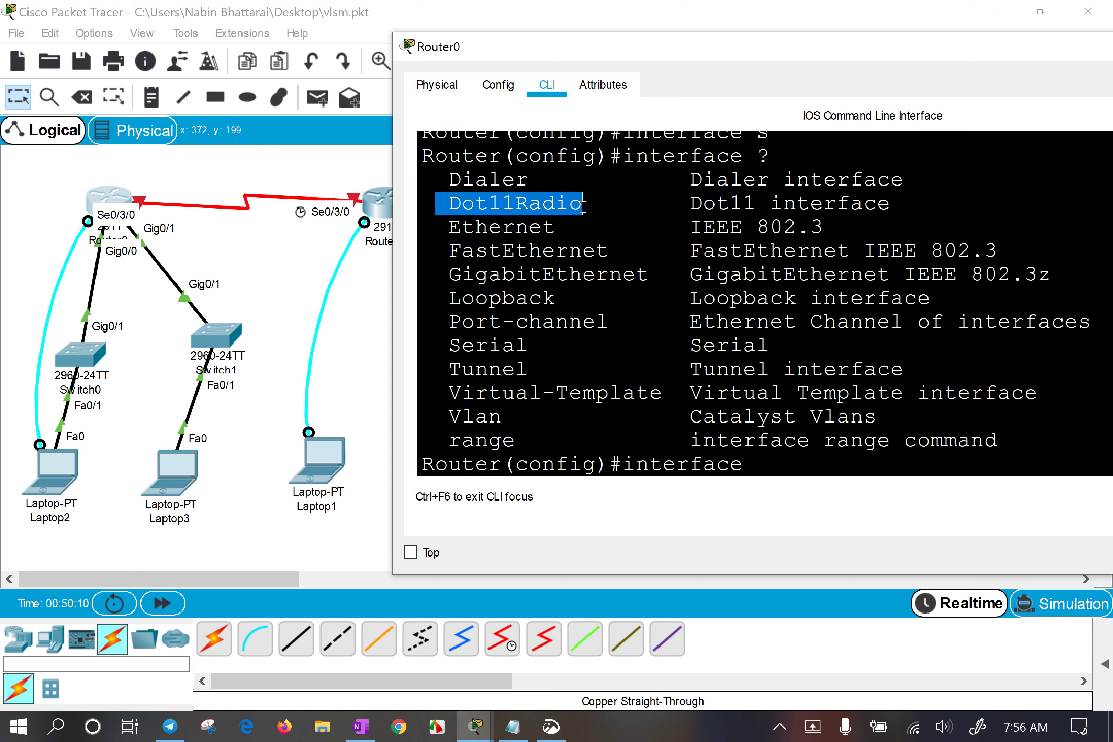
left_click(581, 250)
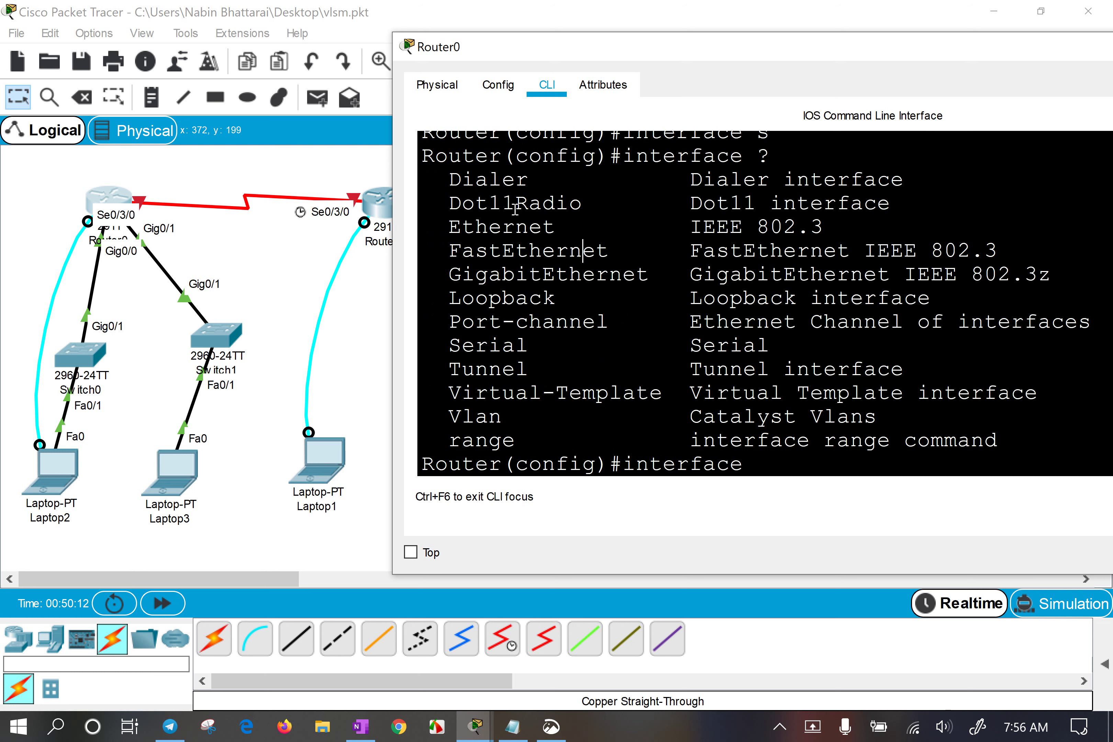
left_click_drag(436, 179, 545, 173)
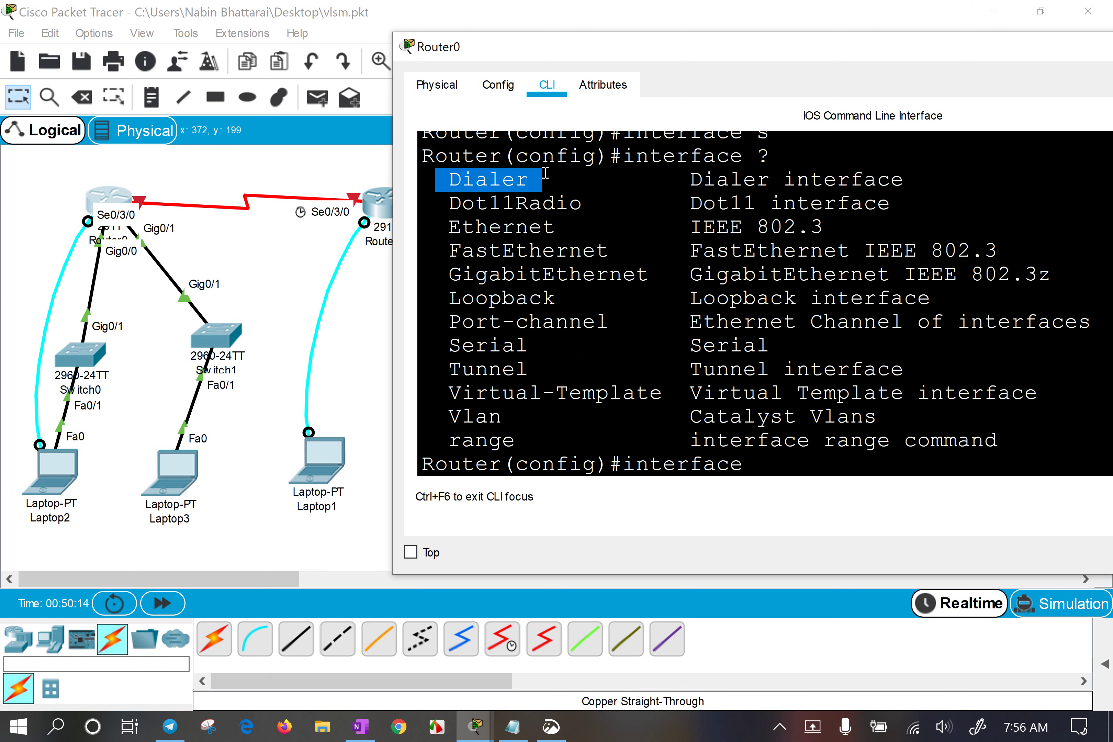
left_click(567, 355)
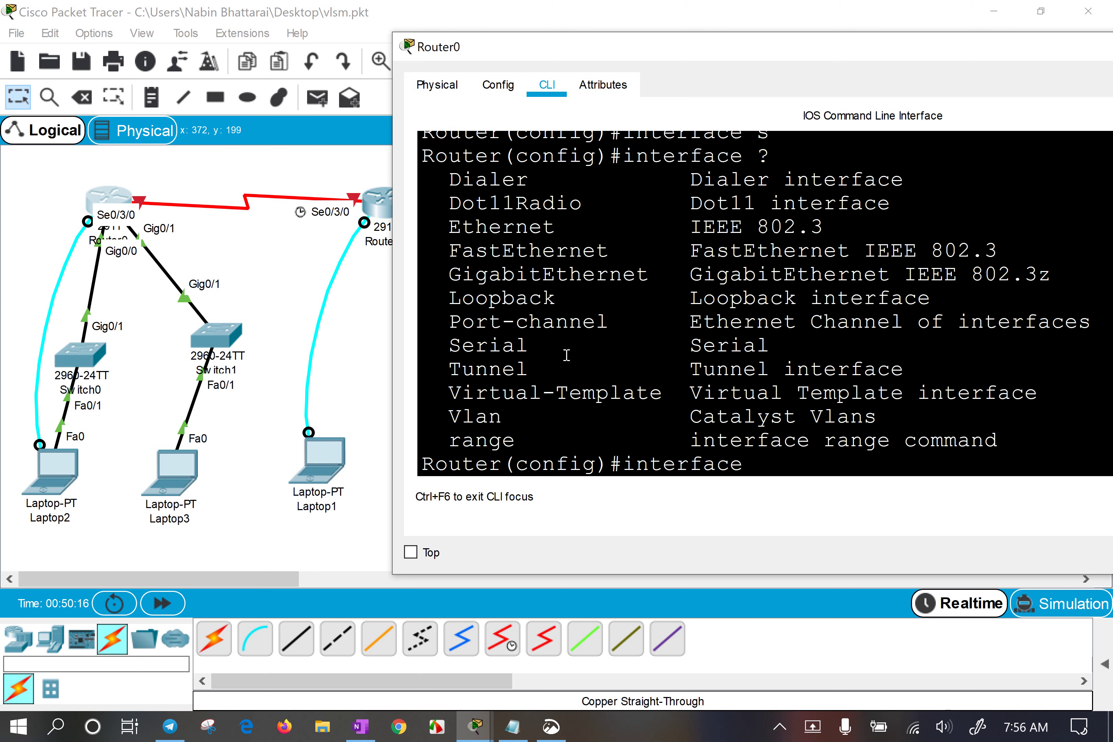
left_click_drag(451, 447, 522, 444)
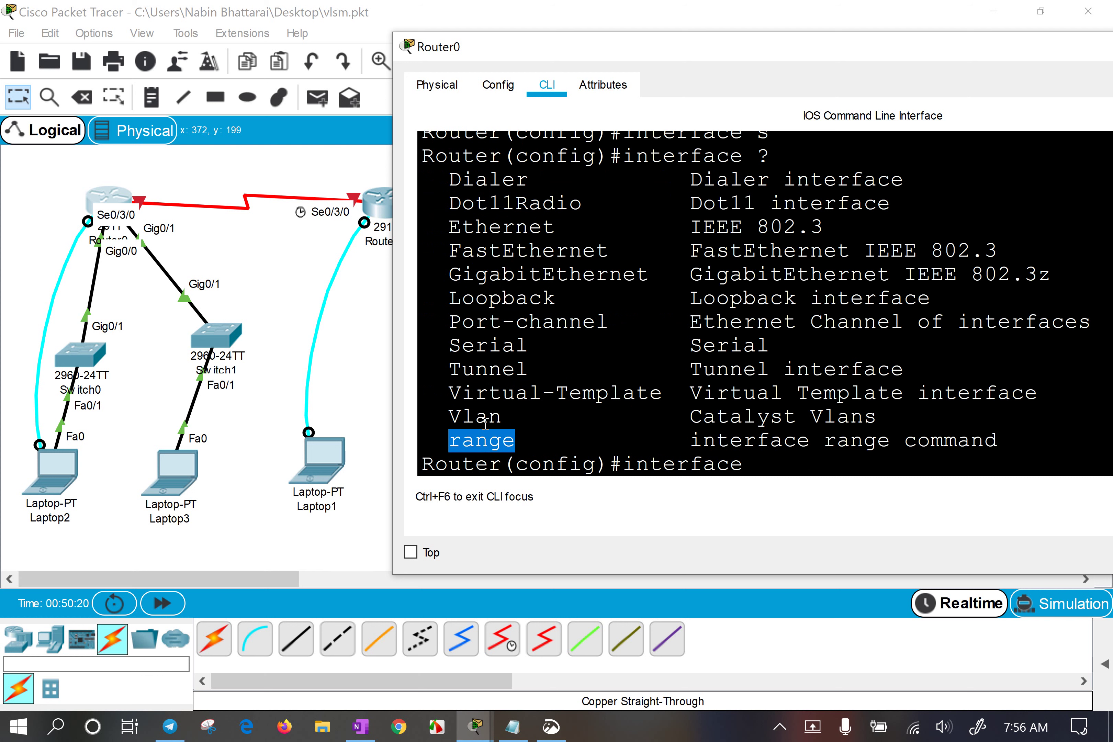
left_click_drag(455, 418, 656, 390)
left_click(450, 392)
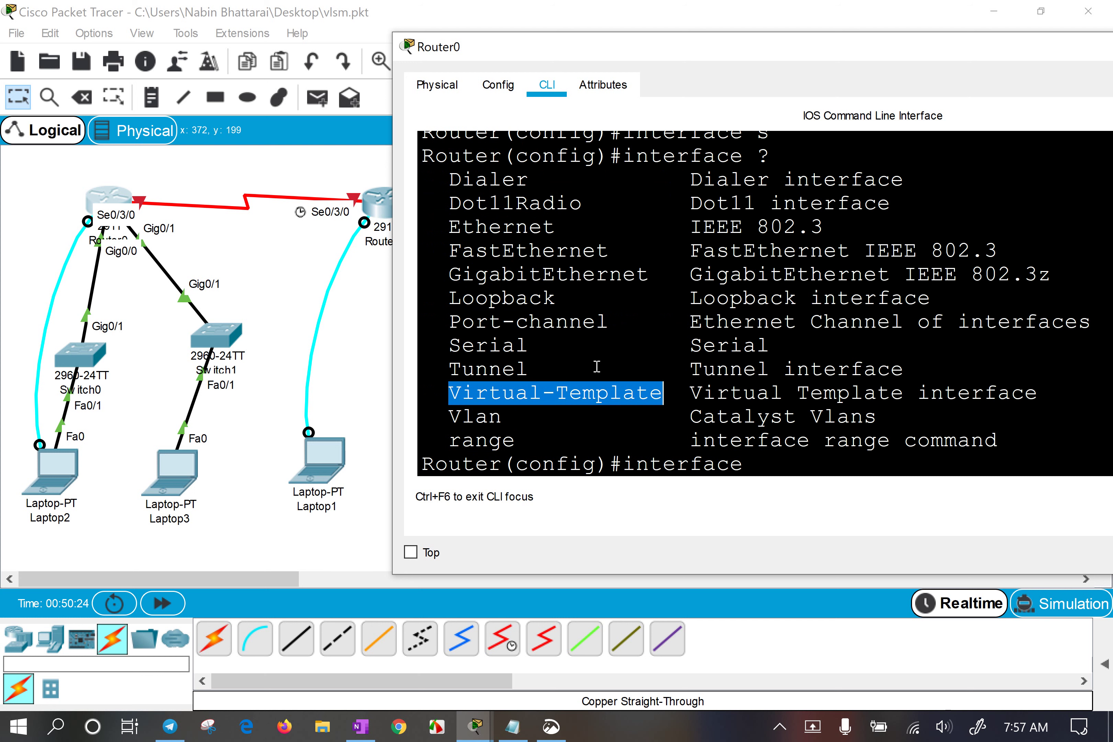
left_click_drag(451, 322, 607, 329)
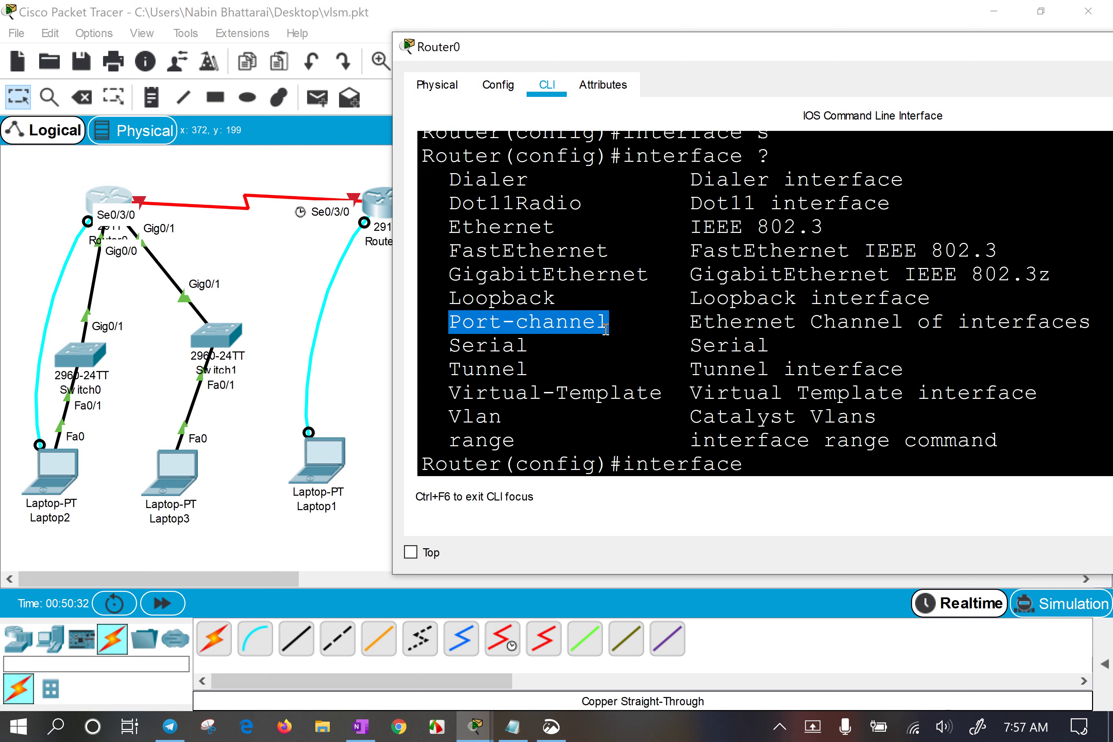
Enter interface configuration mode on Router0 with interface serial 0/3/0 and bring the full topology back to the front.
type("ser")
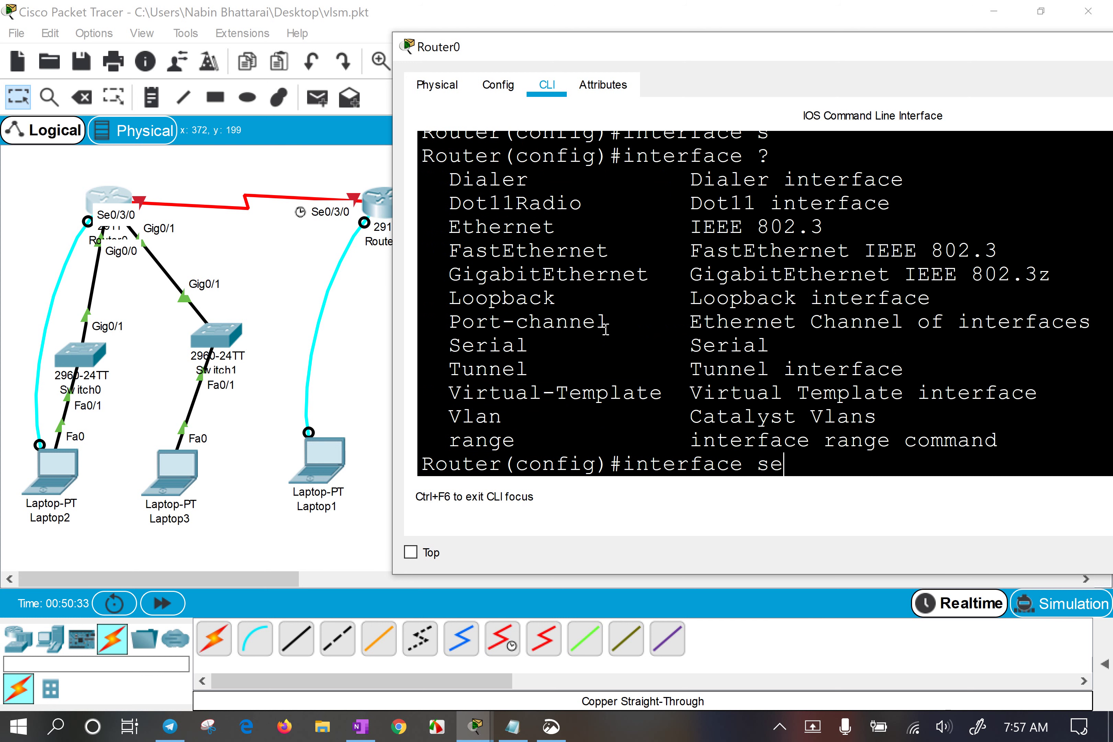
key("Tab")
type("0/")
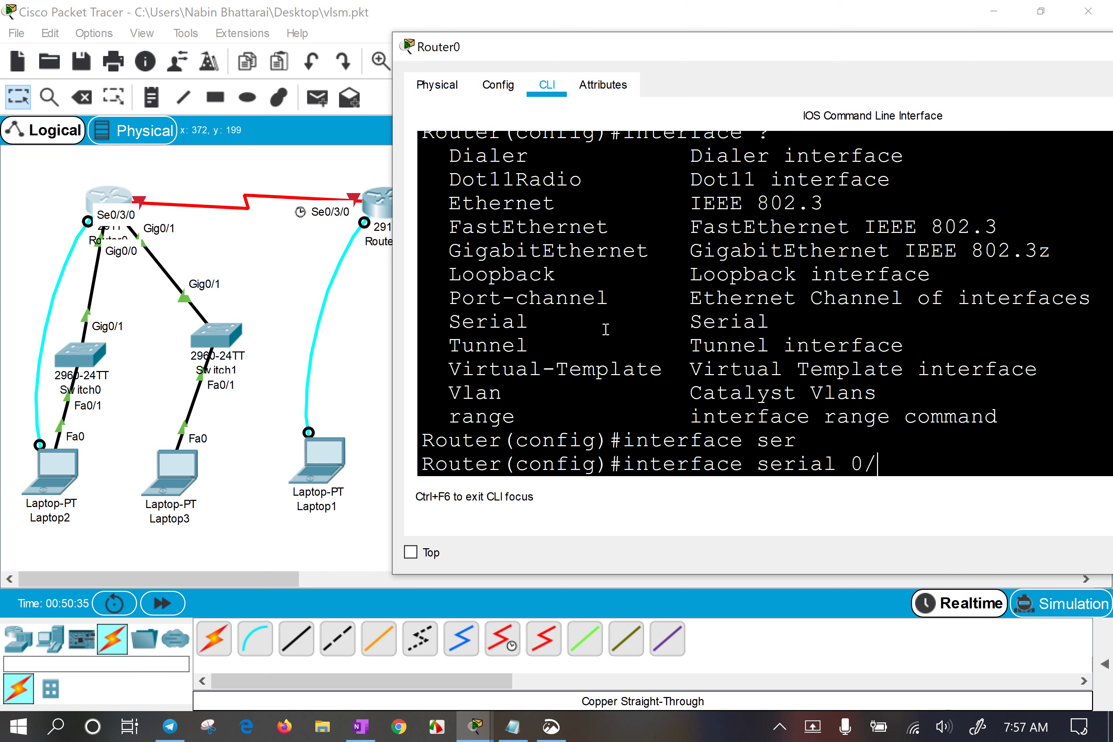
type("3/0")
key("Return")
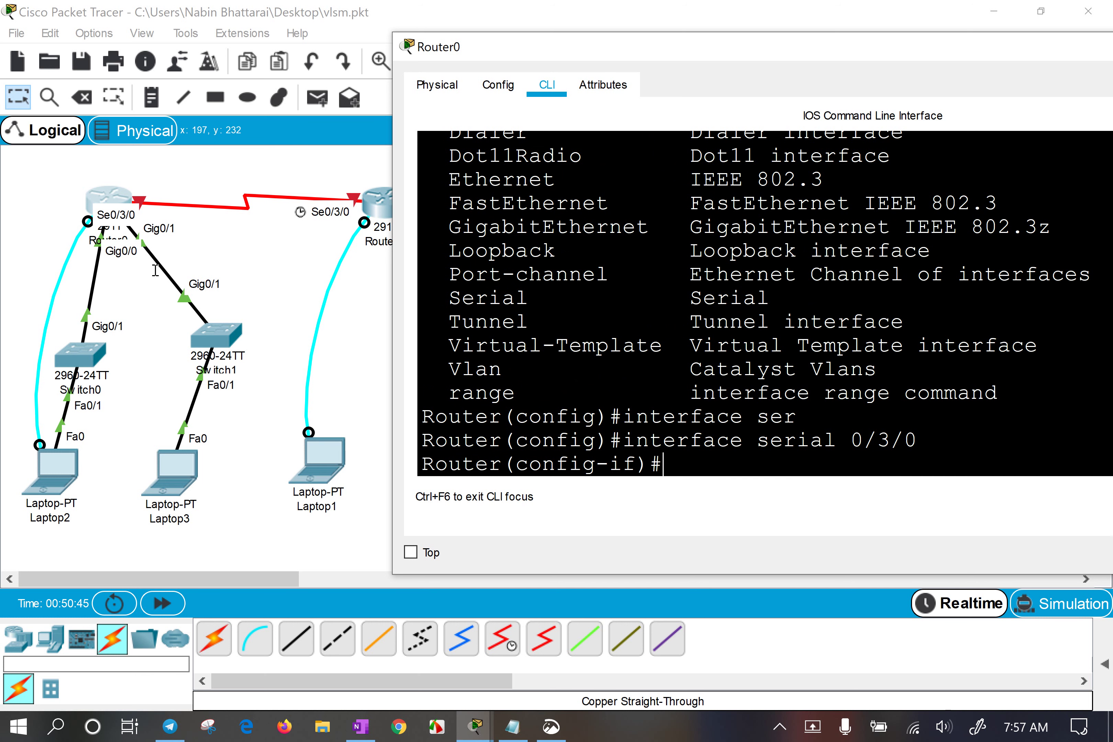
left_click(303, 225)
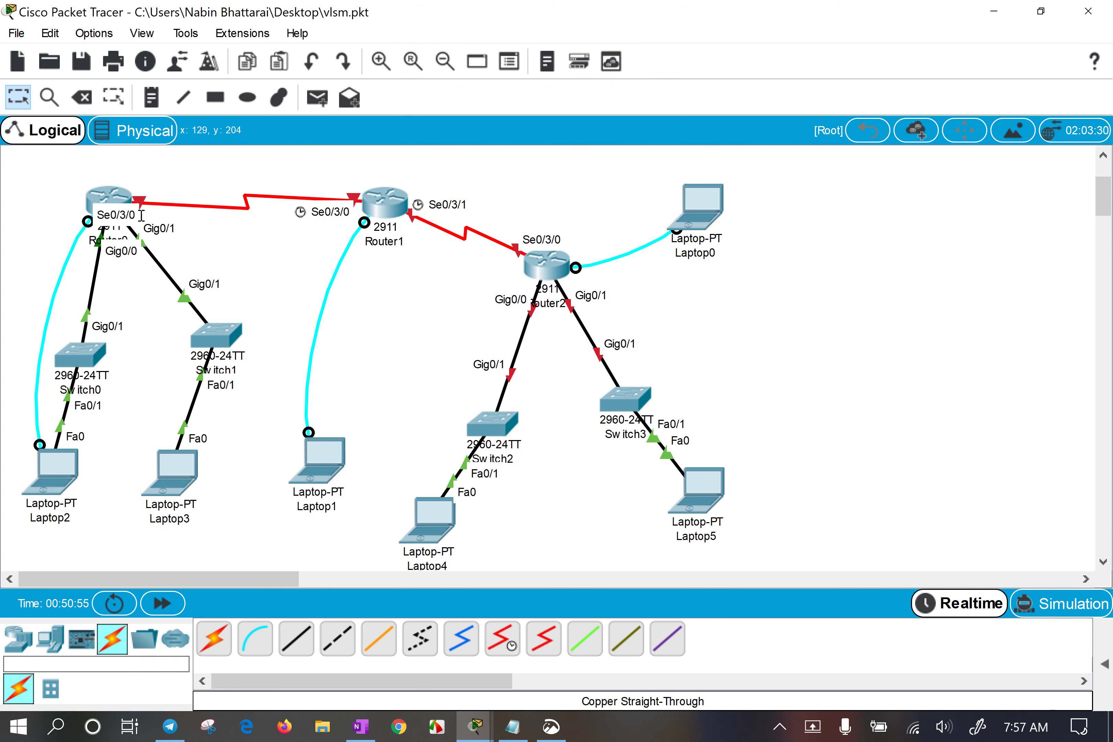
Start the ip address command on Router0's serial 0/3/0 with 172.168.3.65, checking the annotated sketch, and query its next argument with ?
left_click(118, 197)
left_click(850, 322)
type("ip add")
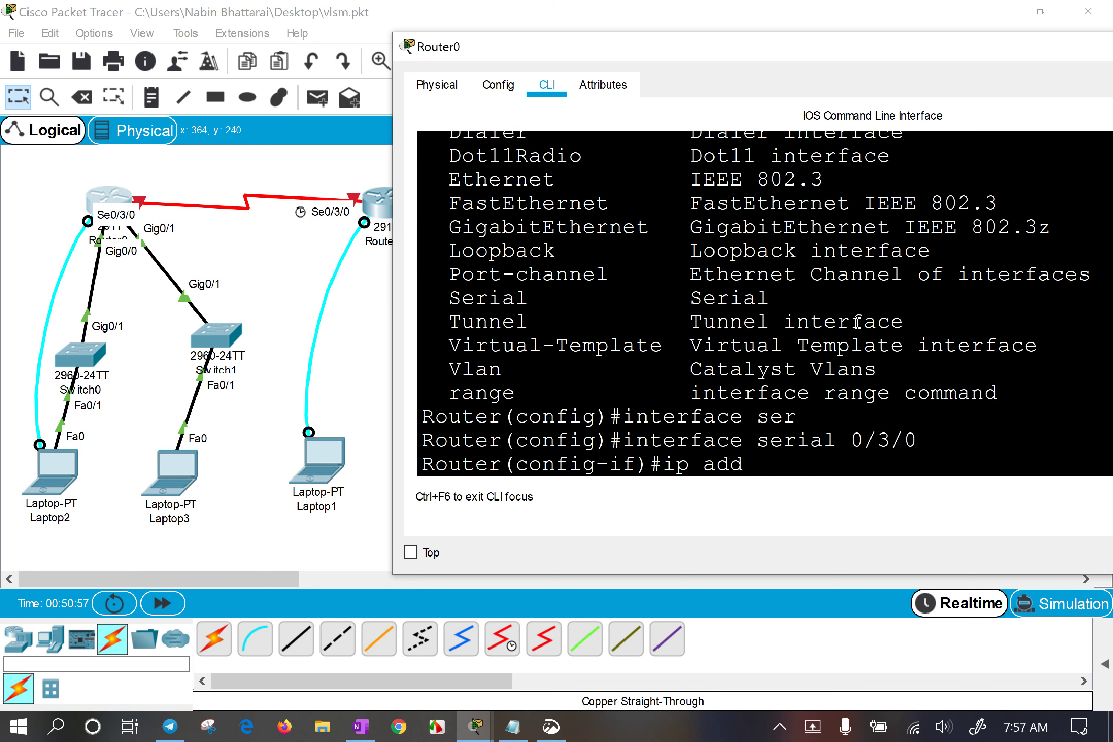
key("Tab")
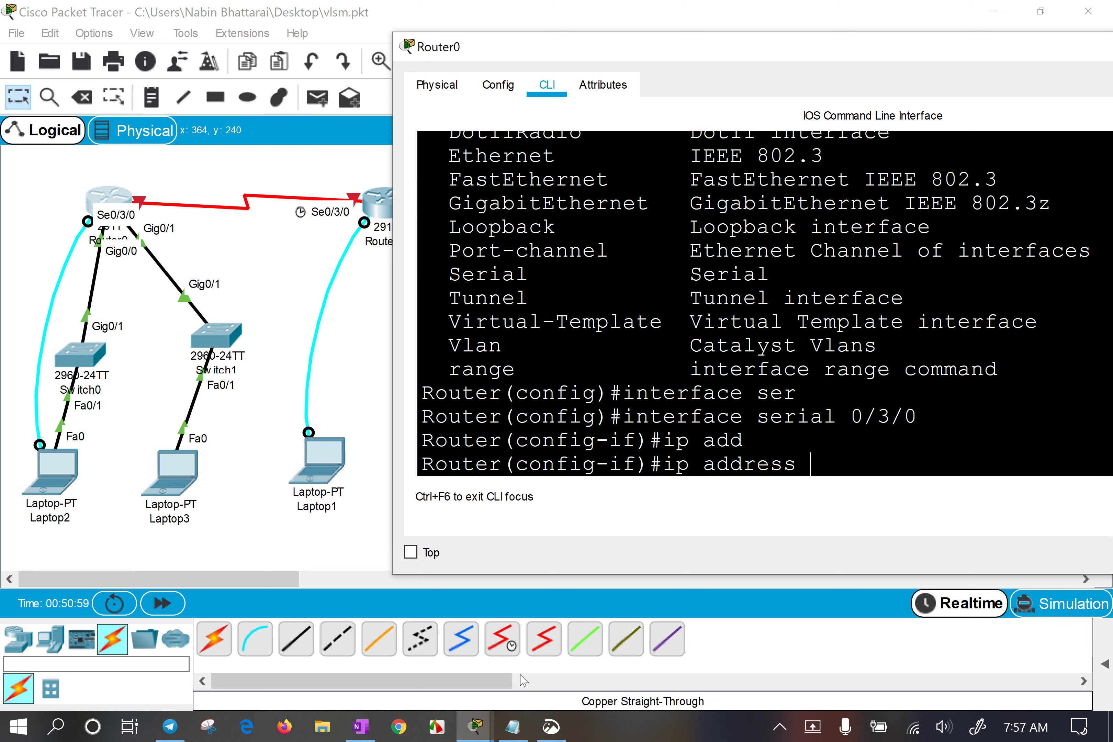
left_click(550, 727)
mouse_move(334, 181)
left_mouse_down()
mouse_move(335, 218)
mouse_move(366, 217)
mouse_move(311, 218)
mouse_move(338, 167)
left_mouse_up()
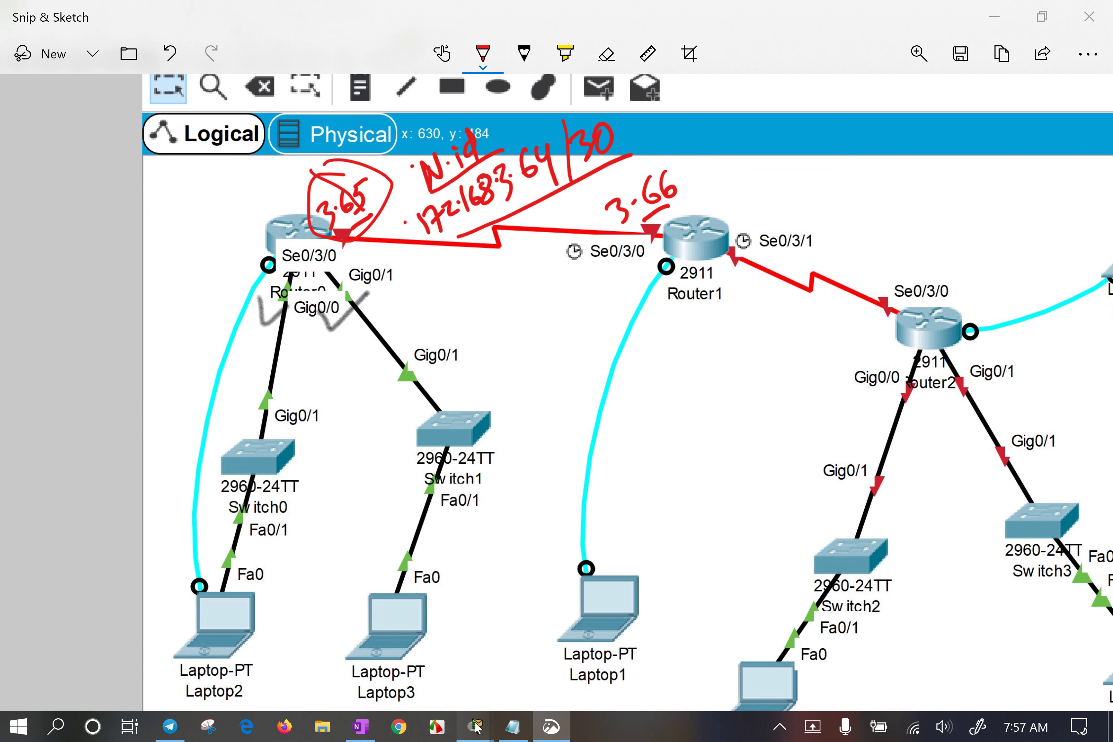
mouse_move(474, 726)
left_click(532, 612)
type("1")
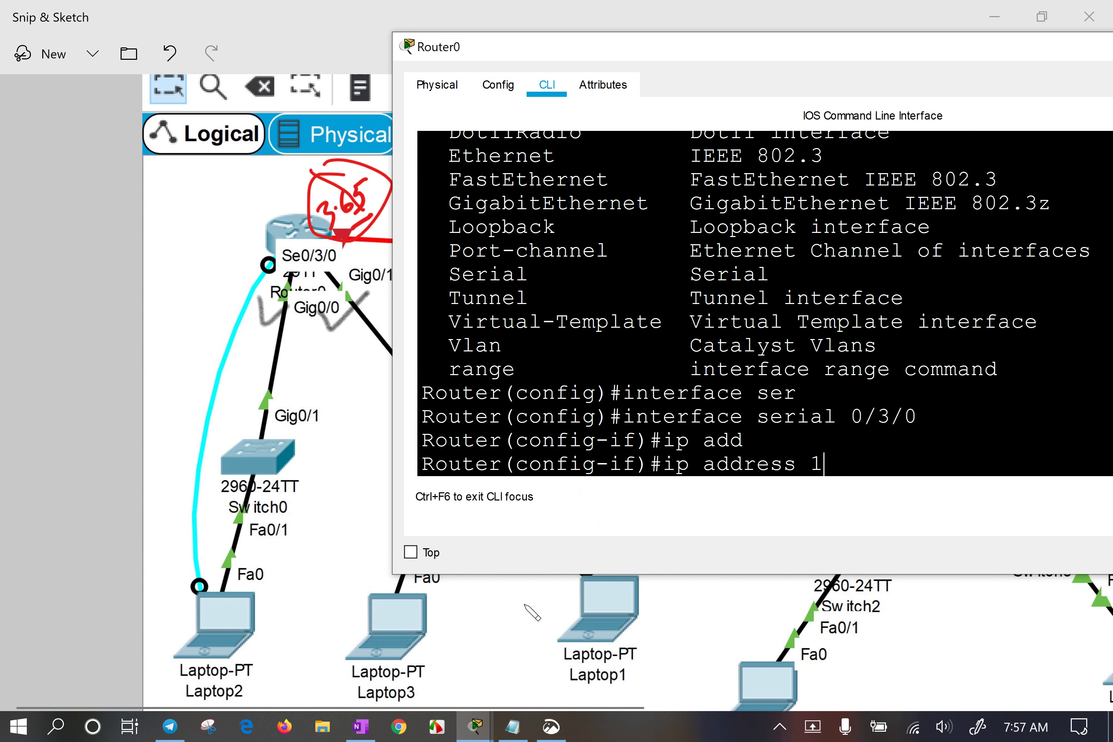
type("72.168.3.65")
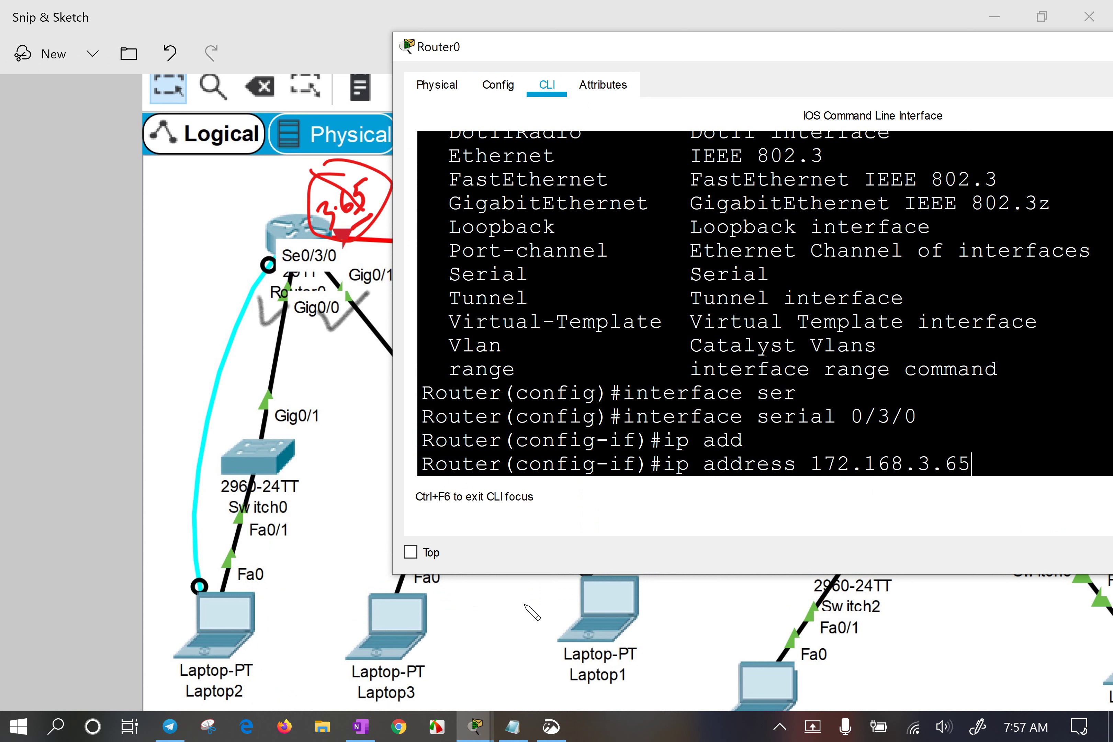
type(" ?")
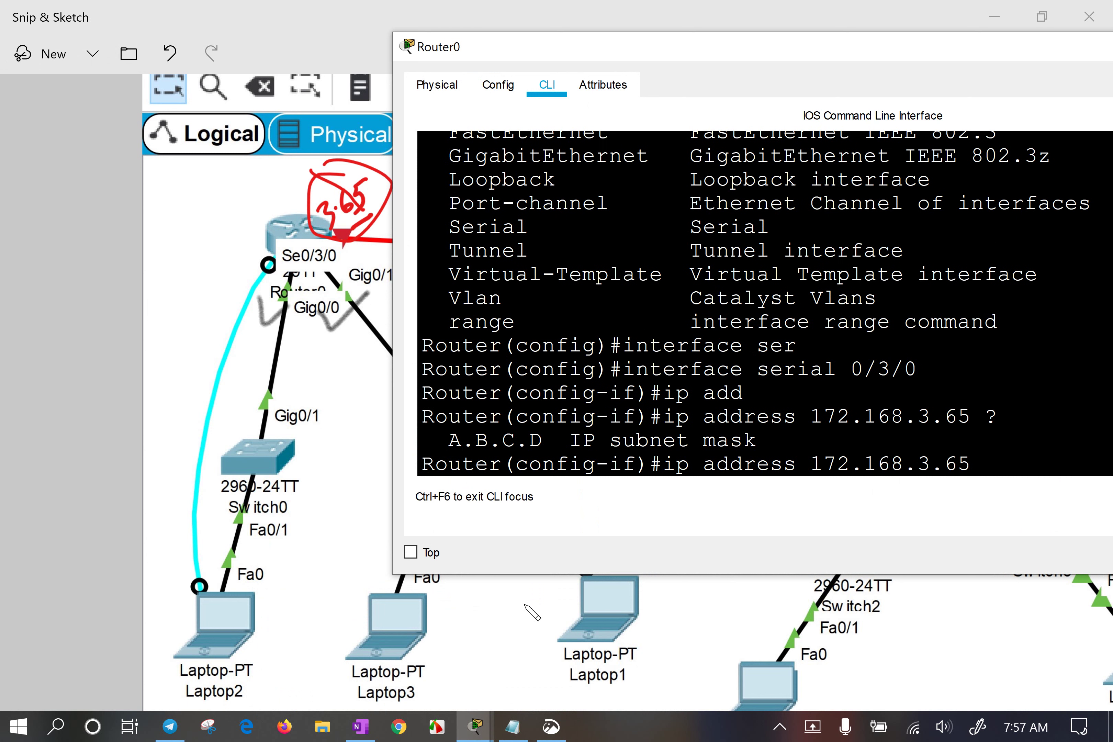
Try to assign 172.168.3.64 with subnet mask 255.255.255.252 to Router0's serial 0/3/0.
type("255.255.25")
left_click_drag(736, 51, 616, 53)
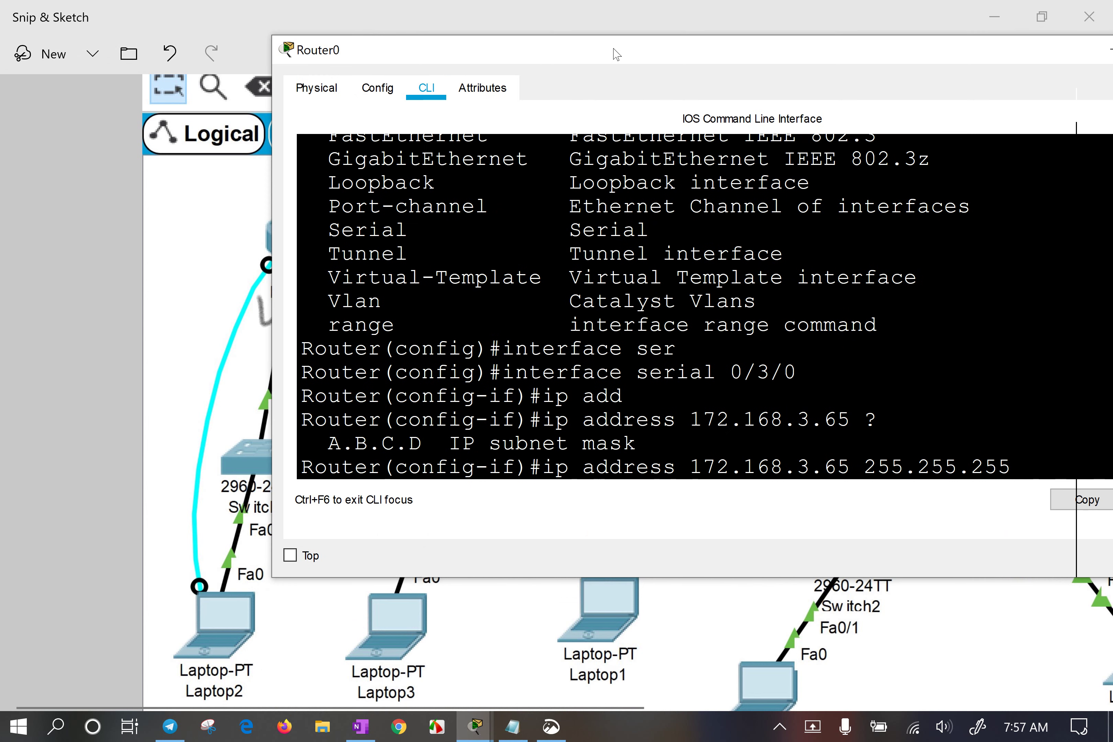
type("25")
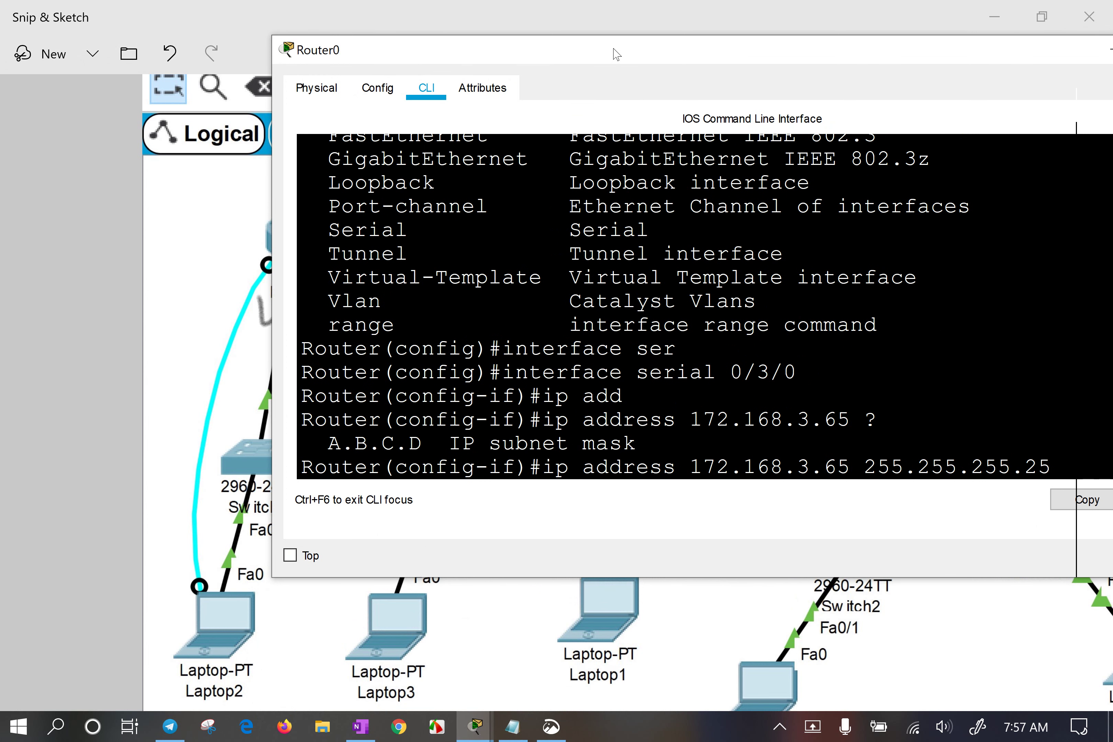
type("2")
key("Left")
key("Left")
key("Left")
key("Left")
key("Left")
key("Left")
key("Left")
key("Left")
key("Left")
key("Left")
key("Left")
key("Left")
key("Left")
key("Left")
key("Left")
key("BackSpace")
type("4")
key("Return")
Recall the ip address command and assign 172.168.3.65 with mask 255.255.255.252 to Router0's serial 0/3/0.
key("Up")
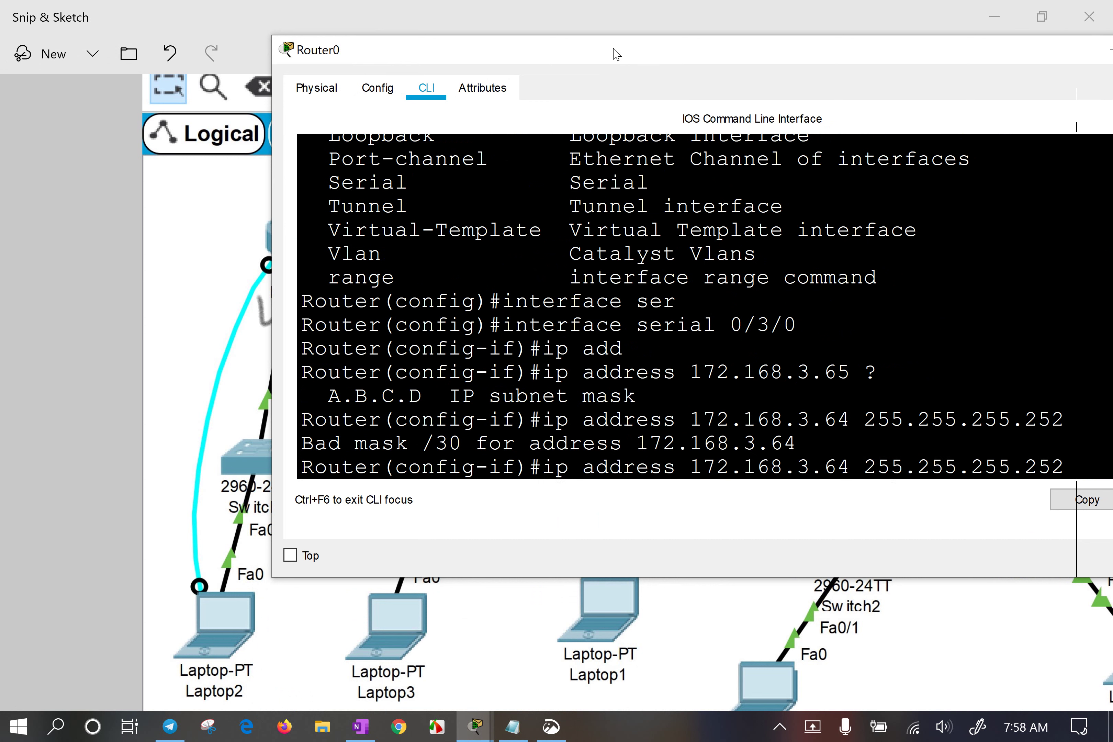
key("Left")
key("Left")
key("Left")
key("Left")
key("Left")
key("Left")
key("Left")
key("Left")
key("Left")
key("Left")
key("Left")
key("Left")
key("Left")
key("Left")
key("Left")
key("BackSpace")
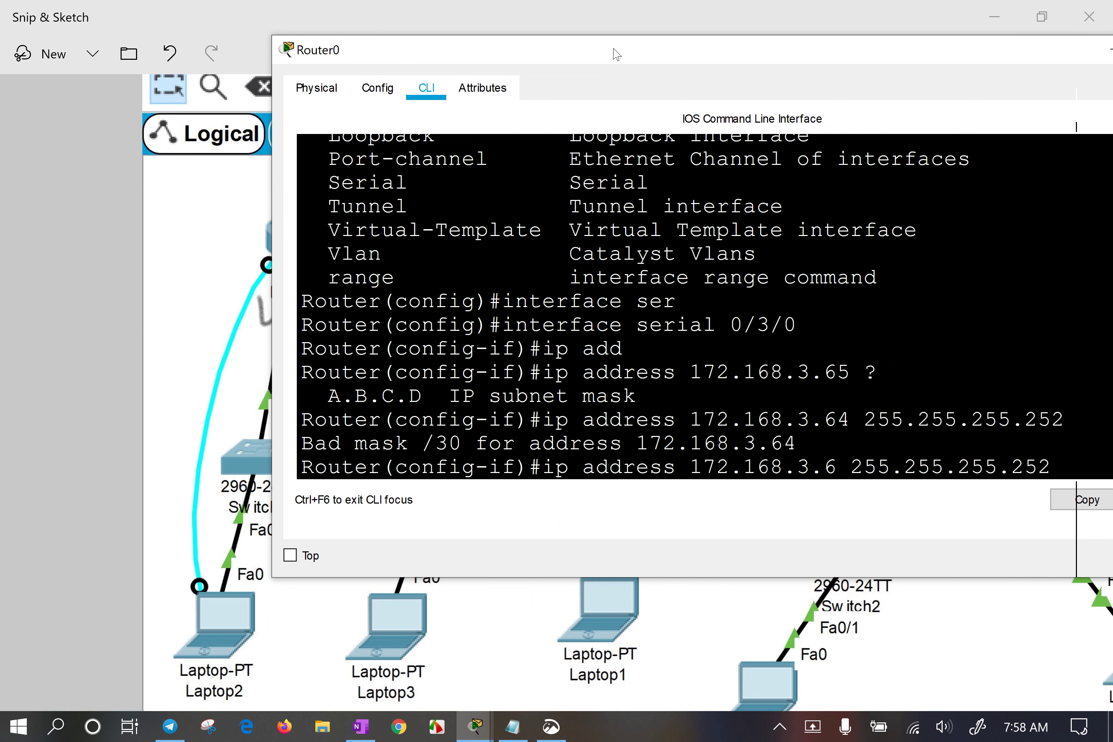
type("5")
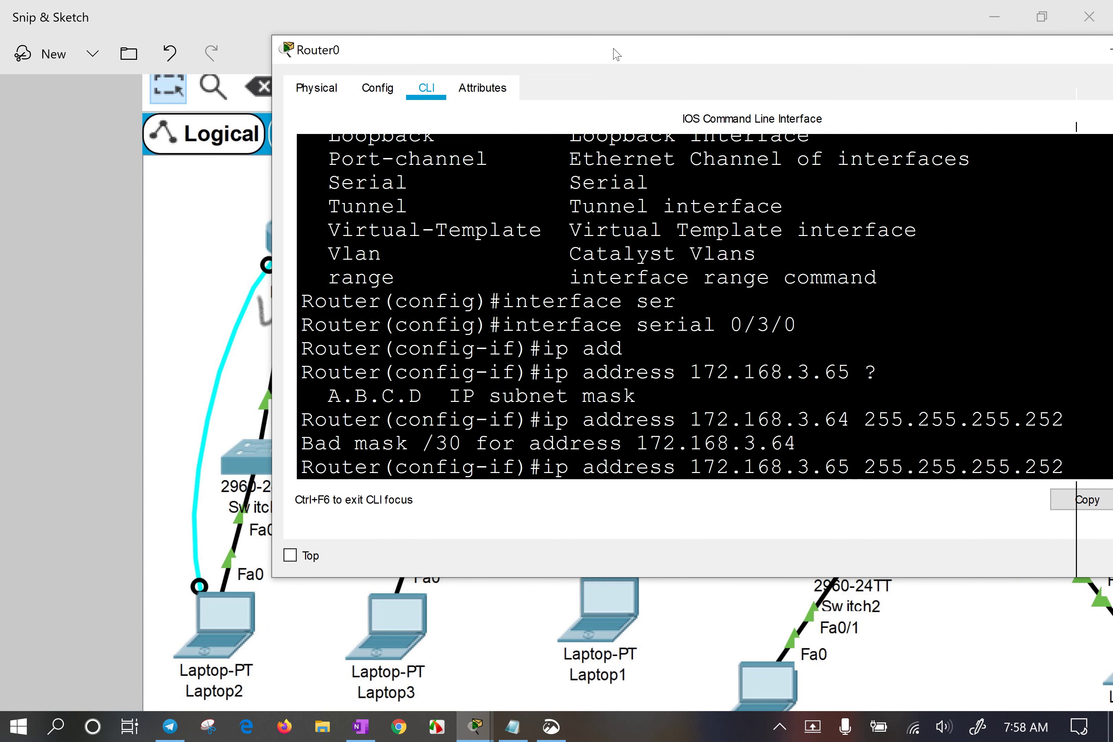
key("Return")
Enable Router0's serial 0/3/0 interface with no shutdown and get back to a clean configuration prompt.
type("no shu")
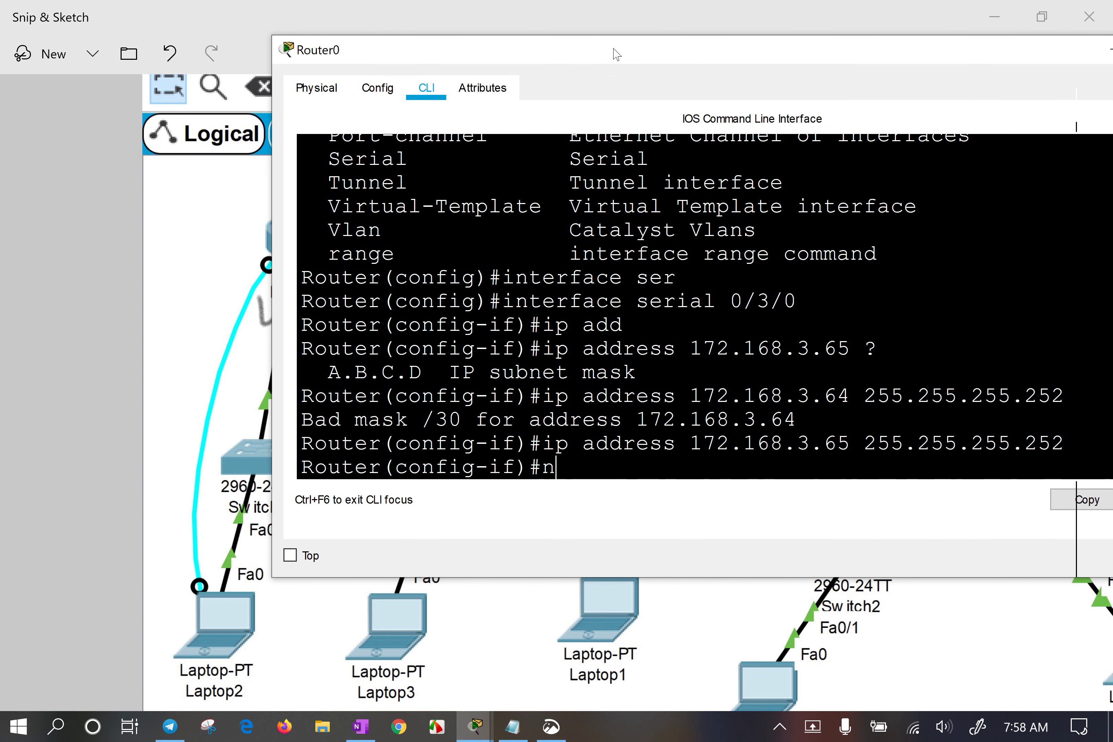
key("Tab")
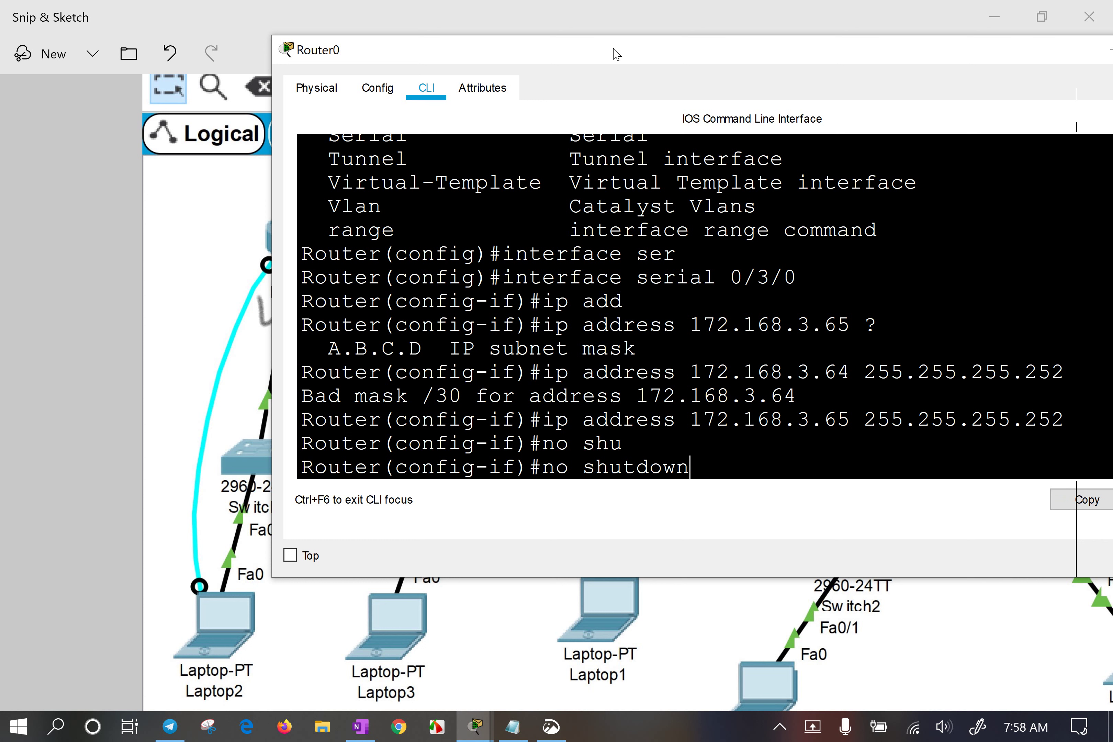
key("Return")
key("Return")
key("Return")
key("Return")
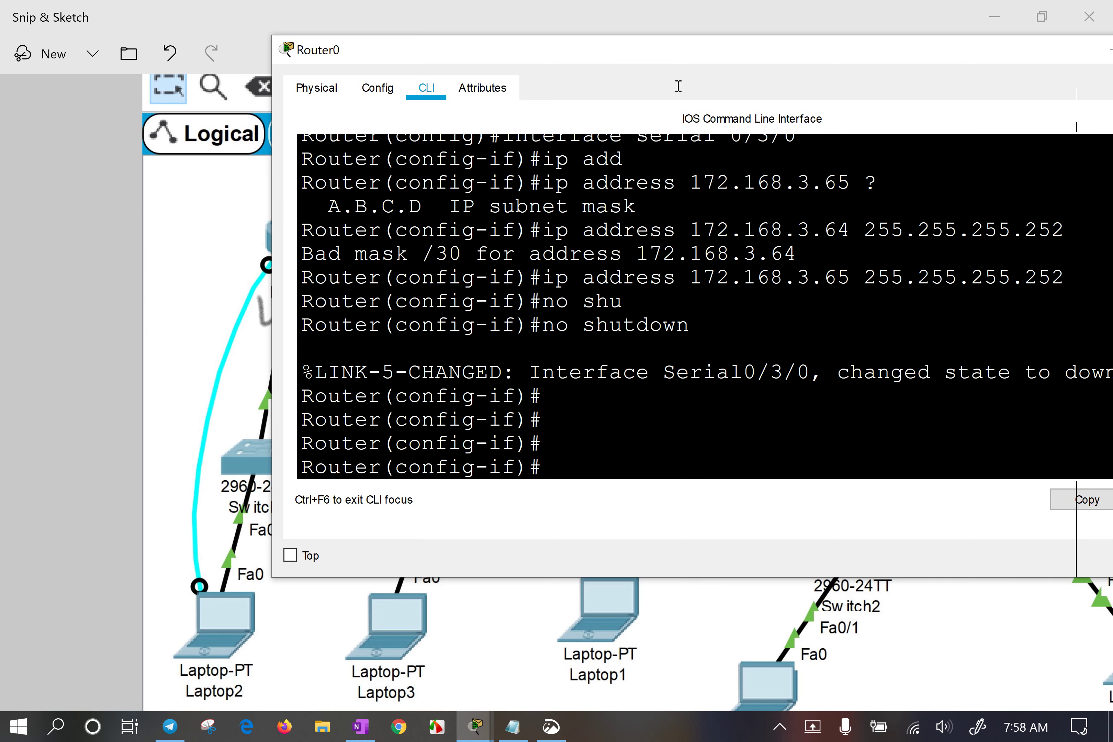
Highlight the Serial0/3/0 state-change message and move the Router0 window clear of the serial link in the annotated sketch.
mouse_move(604, 56)
left_mouse_down()
mouse_move(673, 310)
mouse_move(684, 141)
mouse_move(552, 132)
mouse_move(485, 141)
left_mouse_up()
left_click_drag(608, 446, 1013, 460)
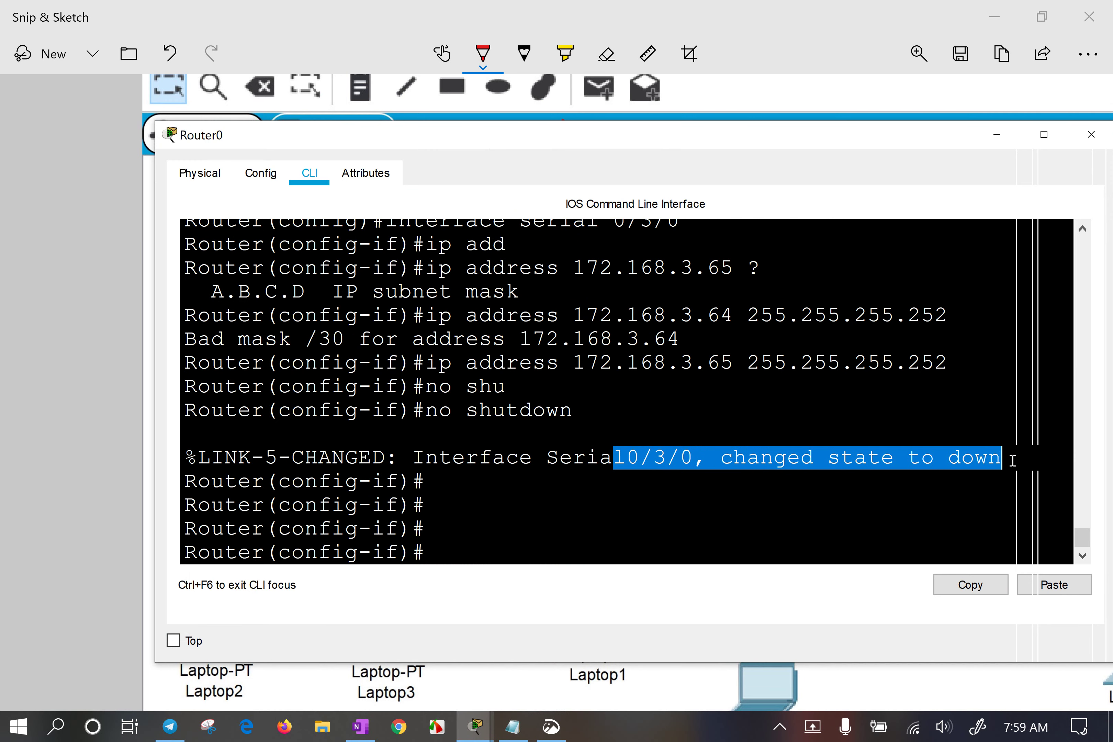
mouse_move(771, 143)
left_mouse_down()
mouse_move(839, 251)
mouse_move(840, 351)
left_mouse_up()
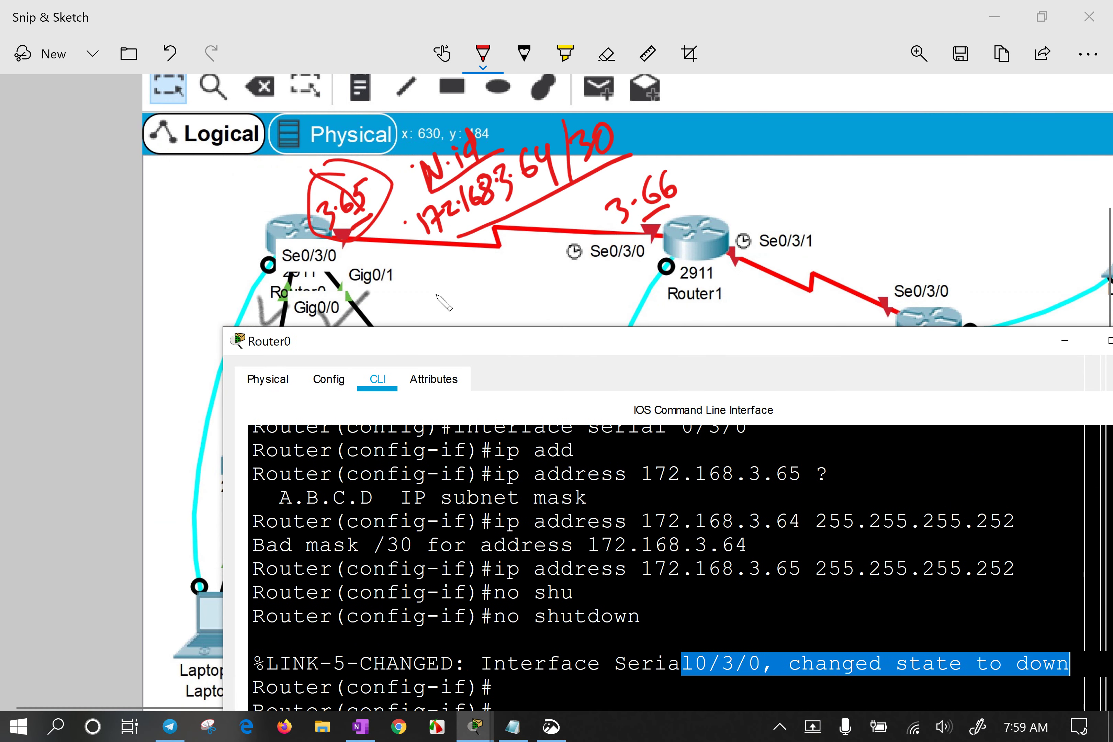
Annotate the sketch by marking both link ends, writing DCE under Router1's Se0/3/0 and DTE beside Router0's Se0/3/0.
left_click(344, 263)
mouse_move(333, 261)
left_mouse_down()
mouse_move(357, 261)
mouse_move(365, 247)
left_mouse_up()
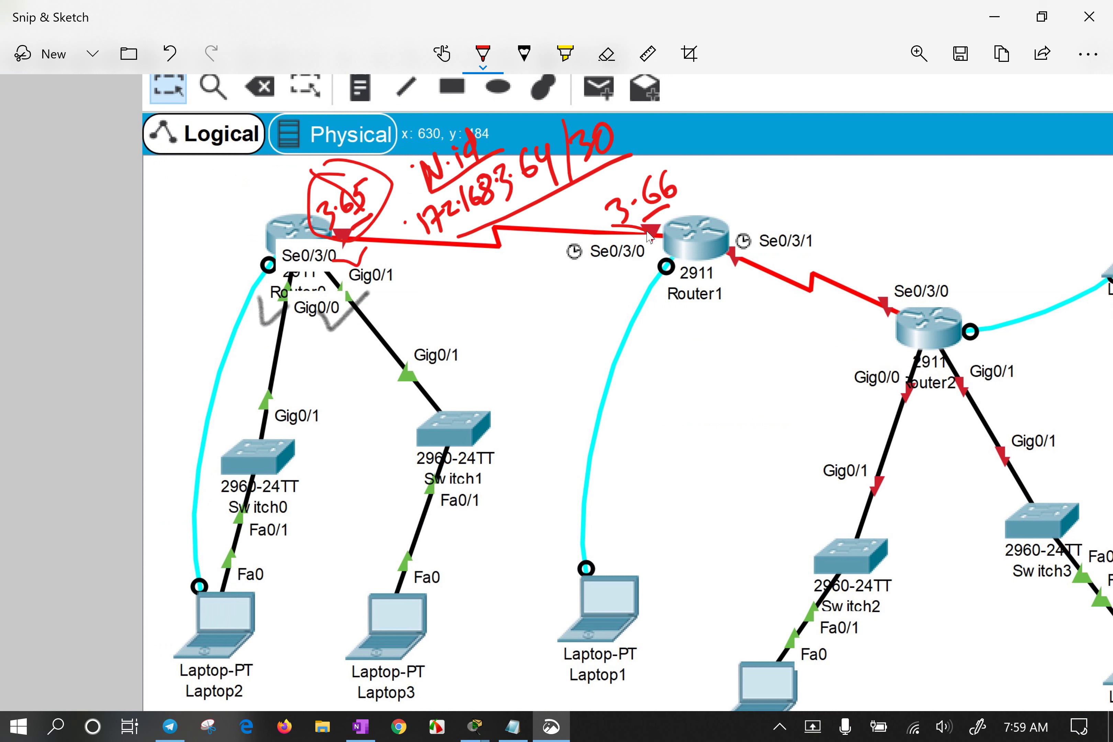
mouse_move(653, 239)
left_mouse_down()
mouse_move(670, 247)
mouse_move(670, 224)
mouse_move(626, 257)
left_mouse_up()
left_click_drag(525, 276, 554, 286)
mouse_move(546, 273)
left_mouse_down()
mouse_move(547, 296)
mouse_move(569, 282)
mouse_move(583, 290)
mouse_move(599, 271)
mouse_move(602, 300)
mouse_move(604, 284)
left_mouse_up()
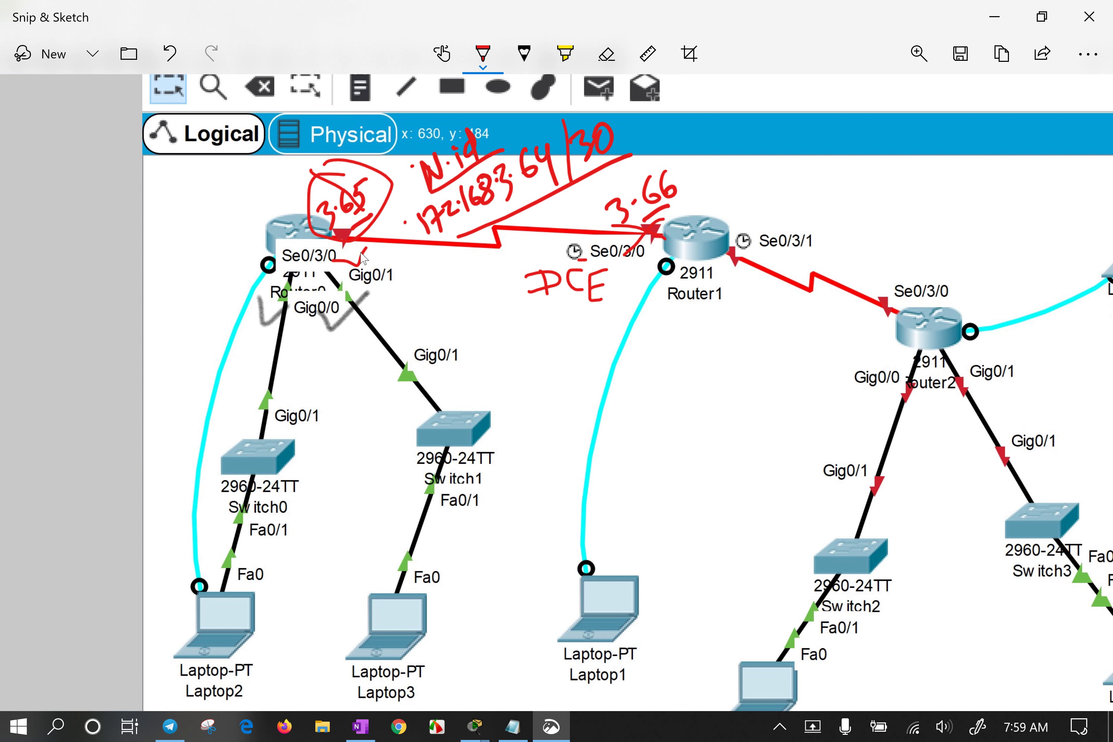
mouse_move(360, 268)
left_mouse_down()
mouse_move(342, 284)
mouse_move(384, 260)
mouse_move(375, 290)
mouse_move(393, 261)
mouse_move(387, 287)
mouse_move(409, 286)
mouse_move(400, 275)
left_mouse_up()
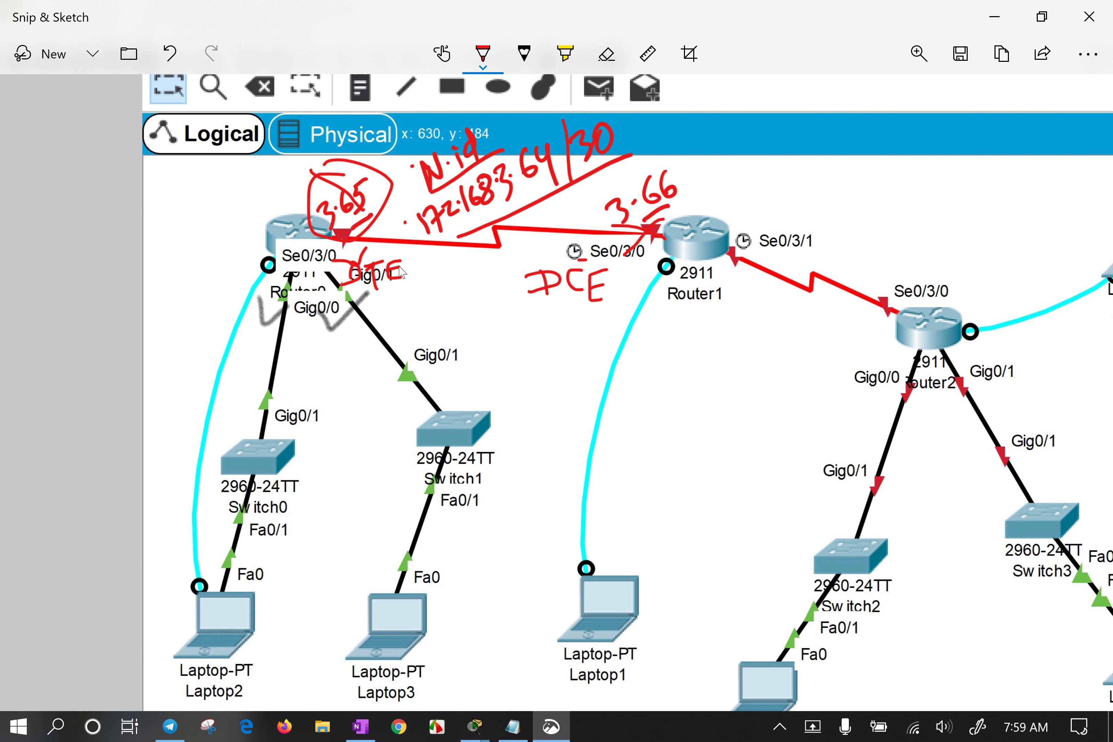
Underline the DCE and DTE labels and add a small mark near each end of the serial link.
left_click_drag(527, 310, 595, 306)
left_click_drag(346, 299, 399, 285)
left_click_drag(587, 227, 615, 233)
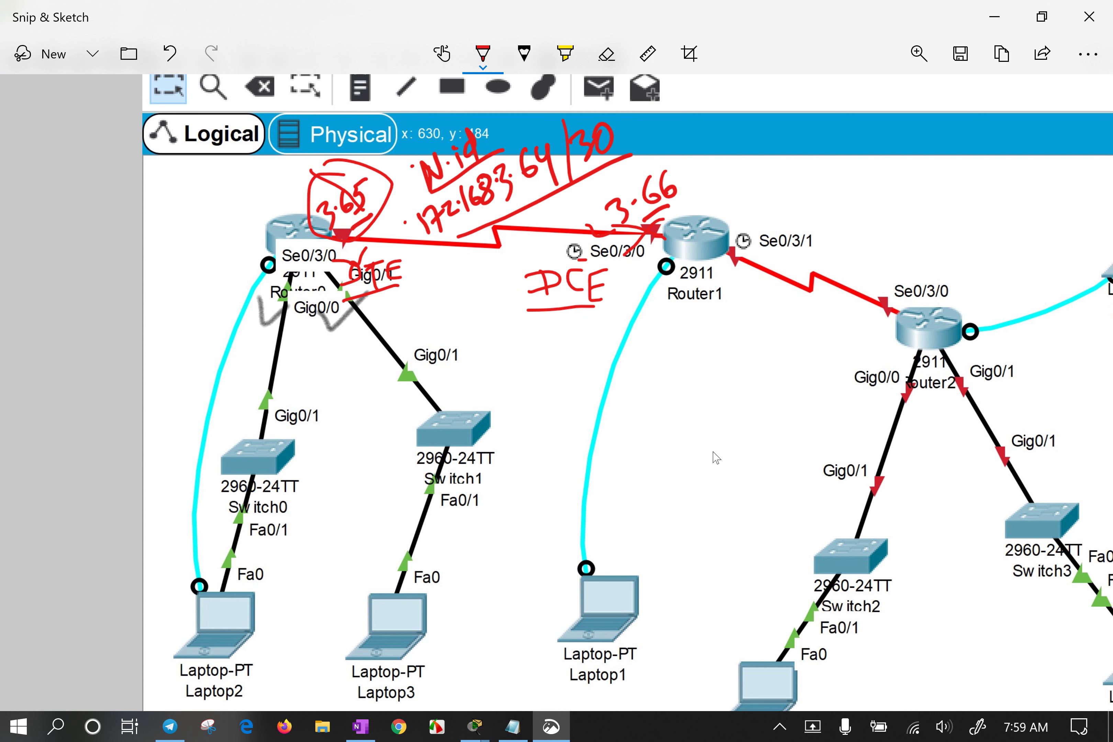
left_click_drag(336, 290, 358, 314)
Switch back to Router0's command line, list the interface configuration commands with ?, and highlight the clock entry and its description.
left_click(474, 726)
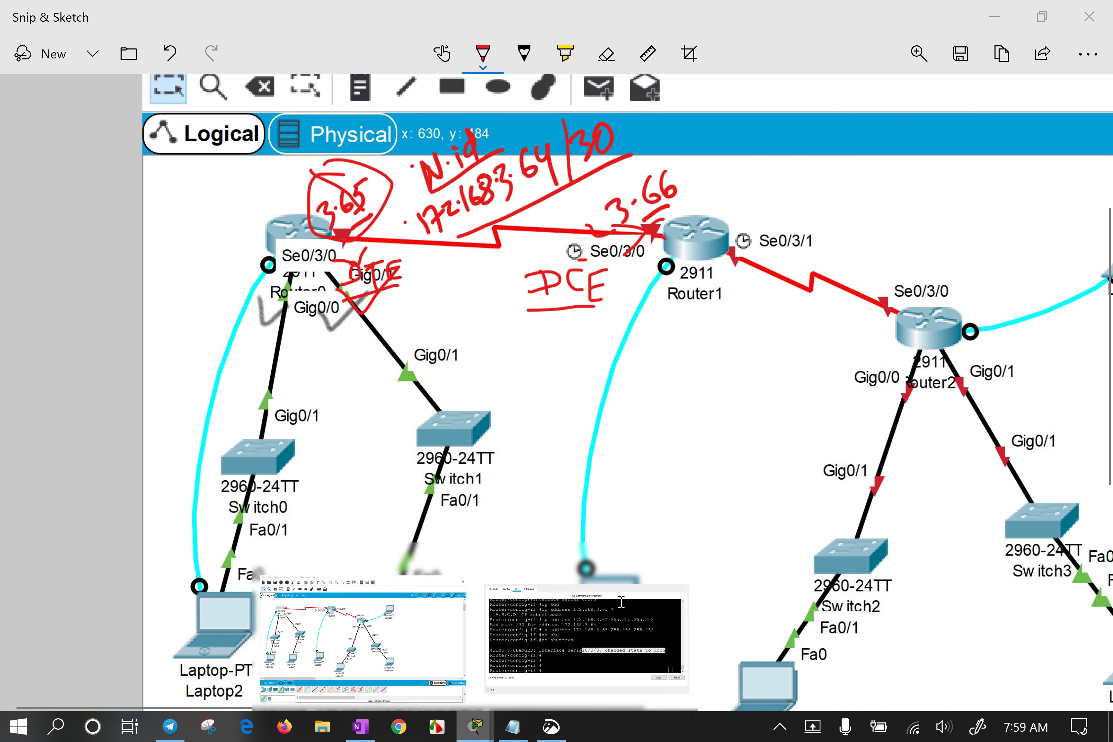
left_click(604, 610)
left_click_drag(705, 278, 782, 49)
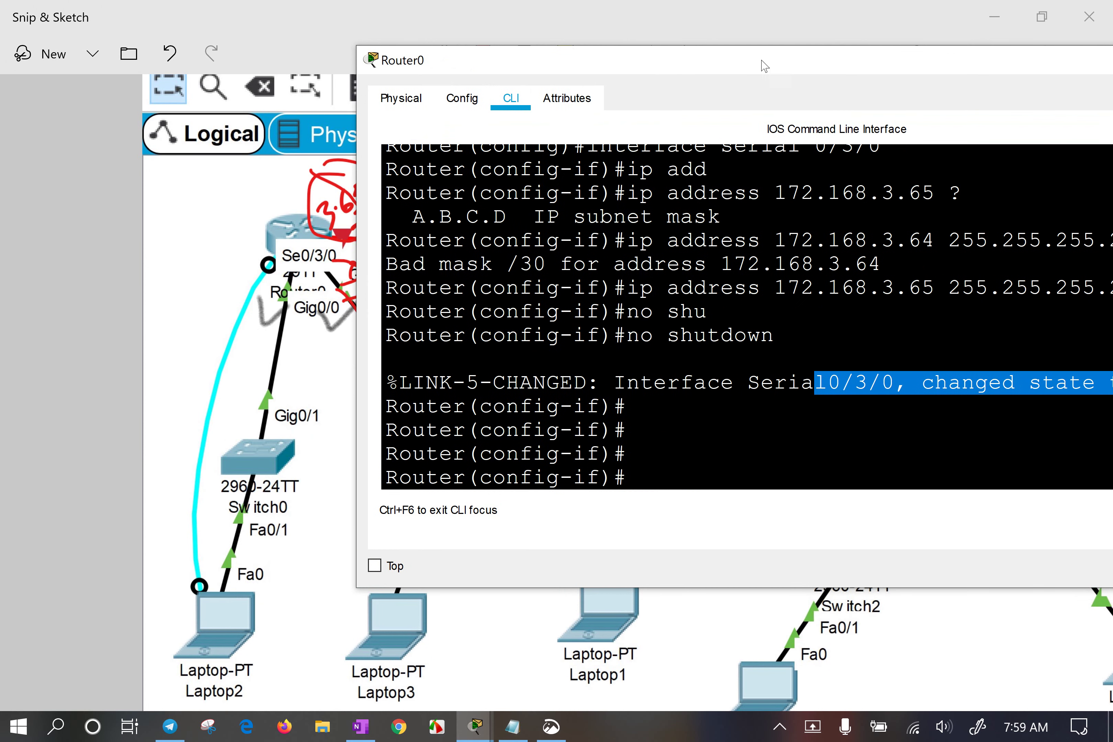
left_click_drag(570, 477, 613, 477)
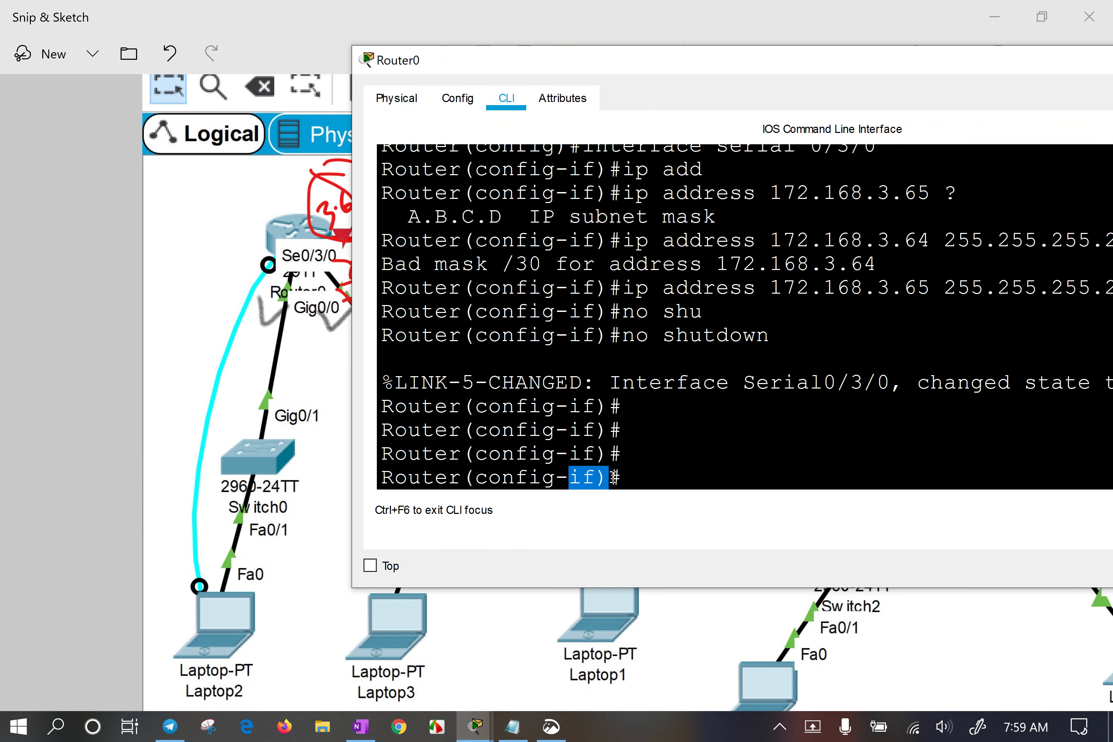
type("?")
scroll(478, 388, "up", 3)
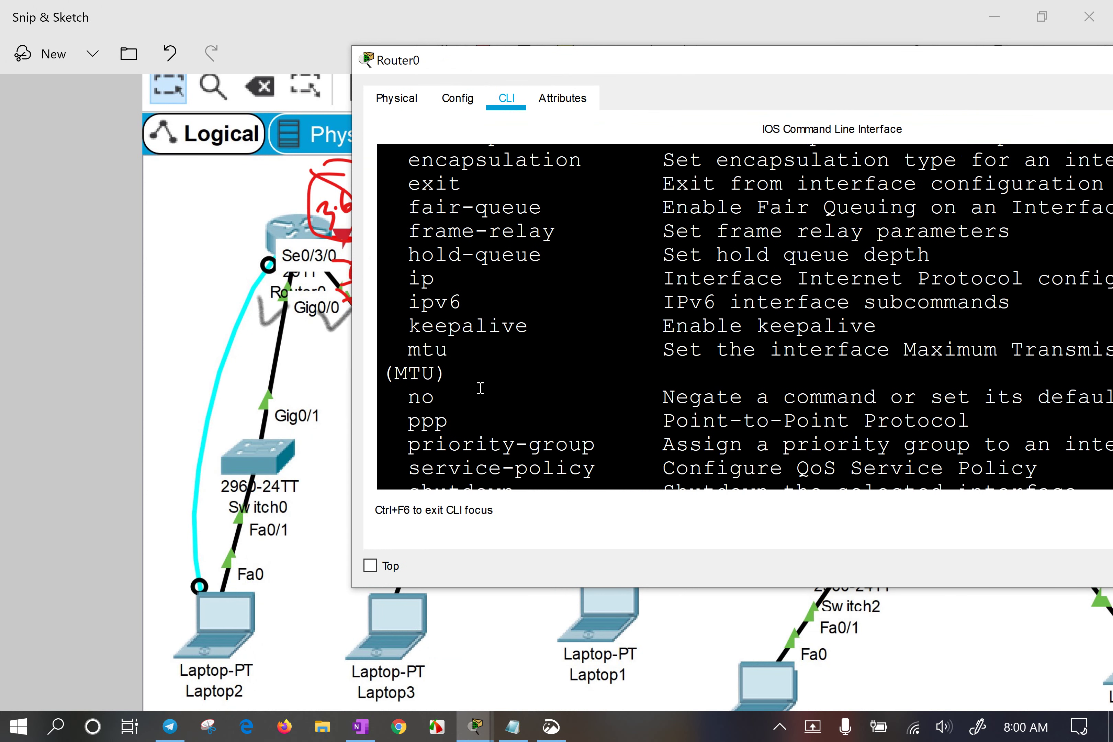
scroll(480, 387, "up", 3)
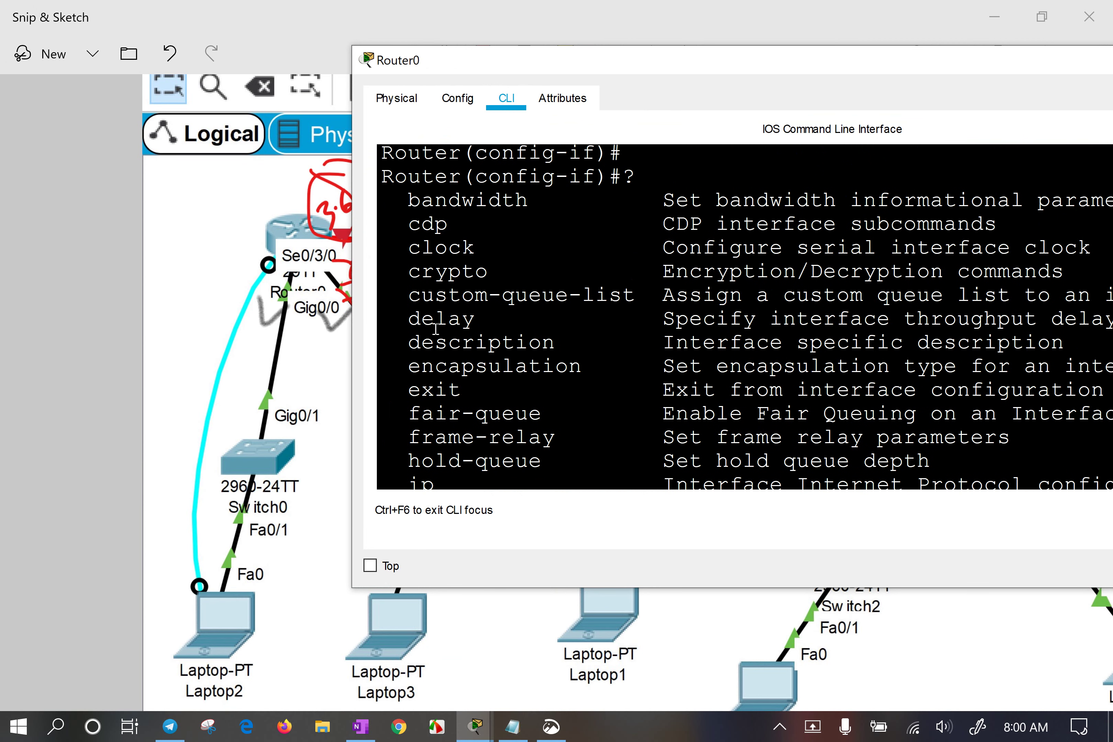
left_click_drag(408, 247, 503, 247)
left_click_drag(659, 248, 1095, 247)
Build up the clock rate command on serial 0/3/0 and query its options with ? after clock and after rate.
type("cl")
key("Tab")
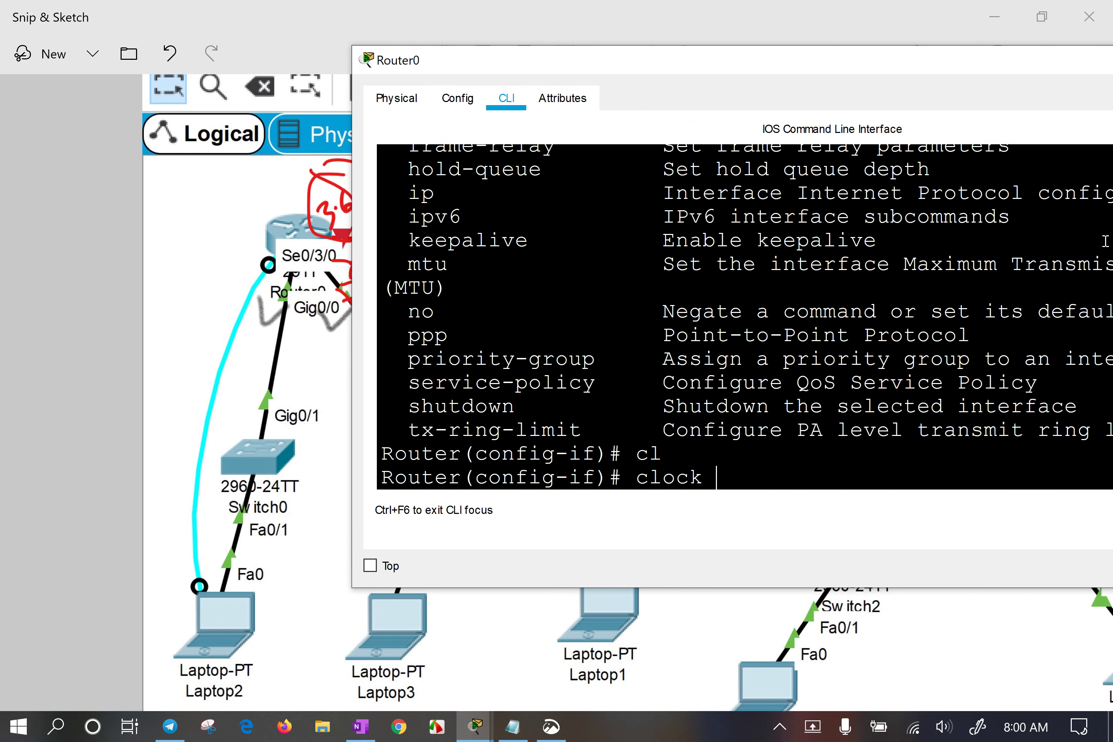
type("?")
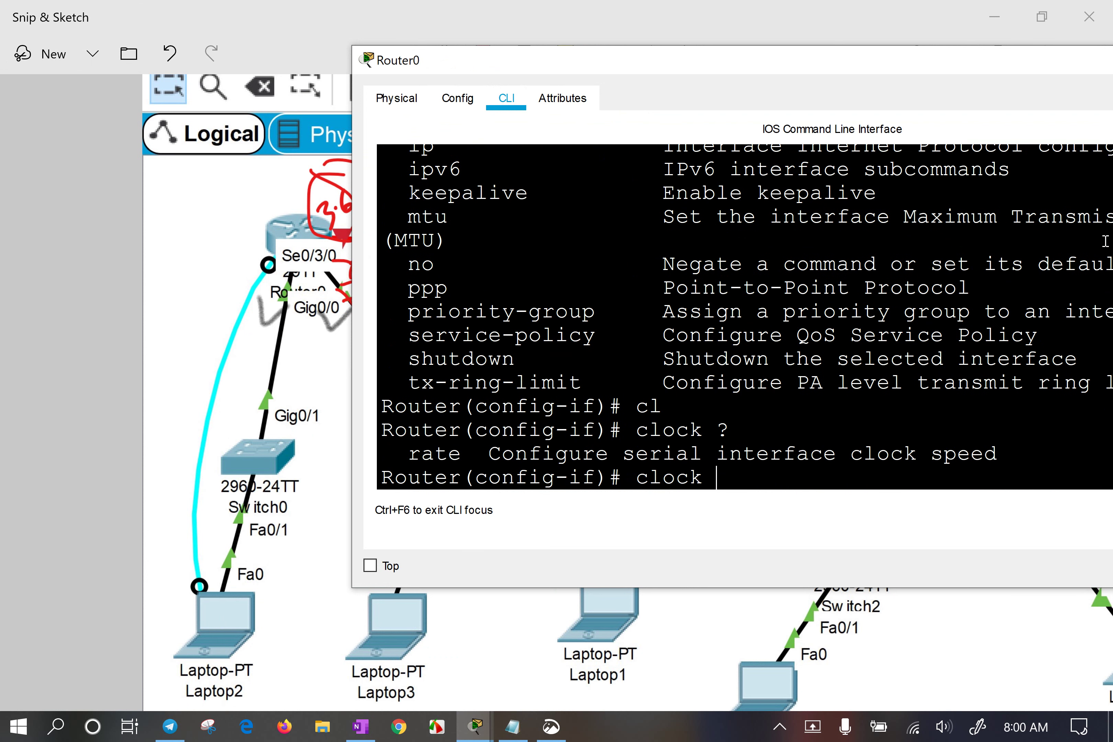
type("ra")
key("Tab")
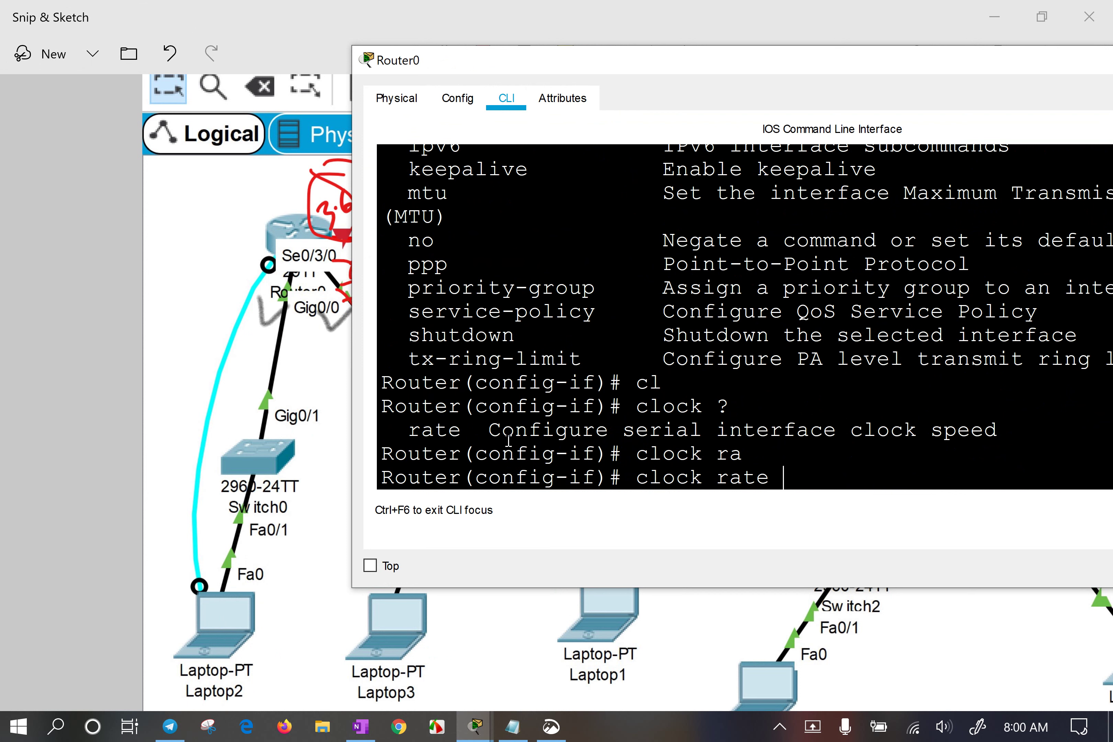
left_click_drag(503, 433, 1003, 433)
left_click(953, 389)
type("?")
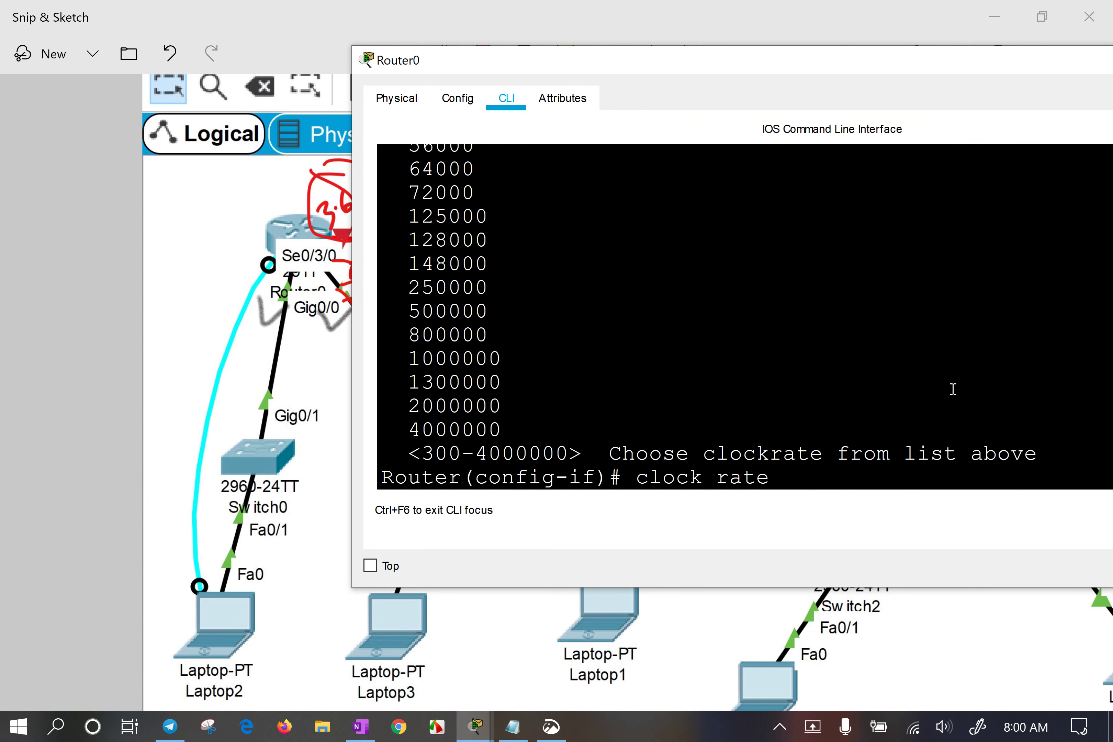
Maximize the Router0 window and examine the selectable clock rates, highlighting 1200, the list instruction and 64000.
double_click(914, 60)
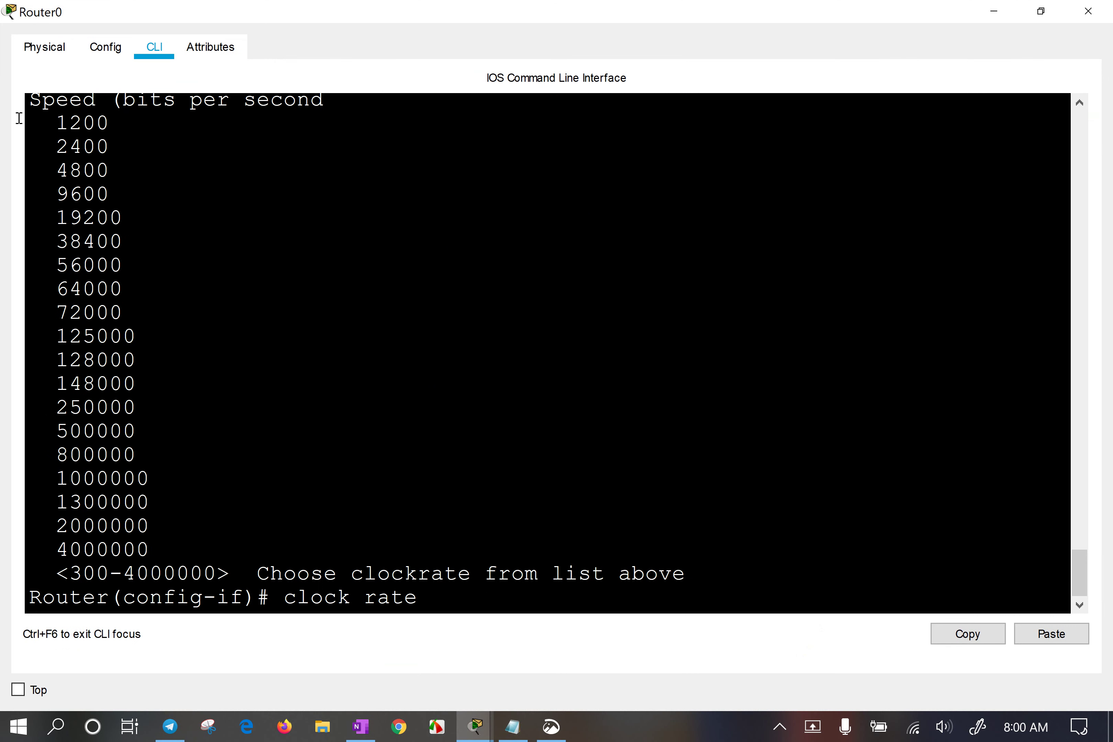
left_click_drag(43, 123, 115, 122)
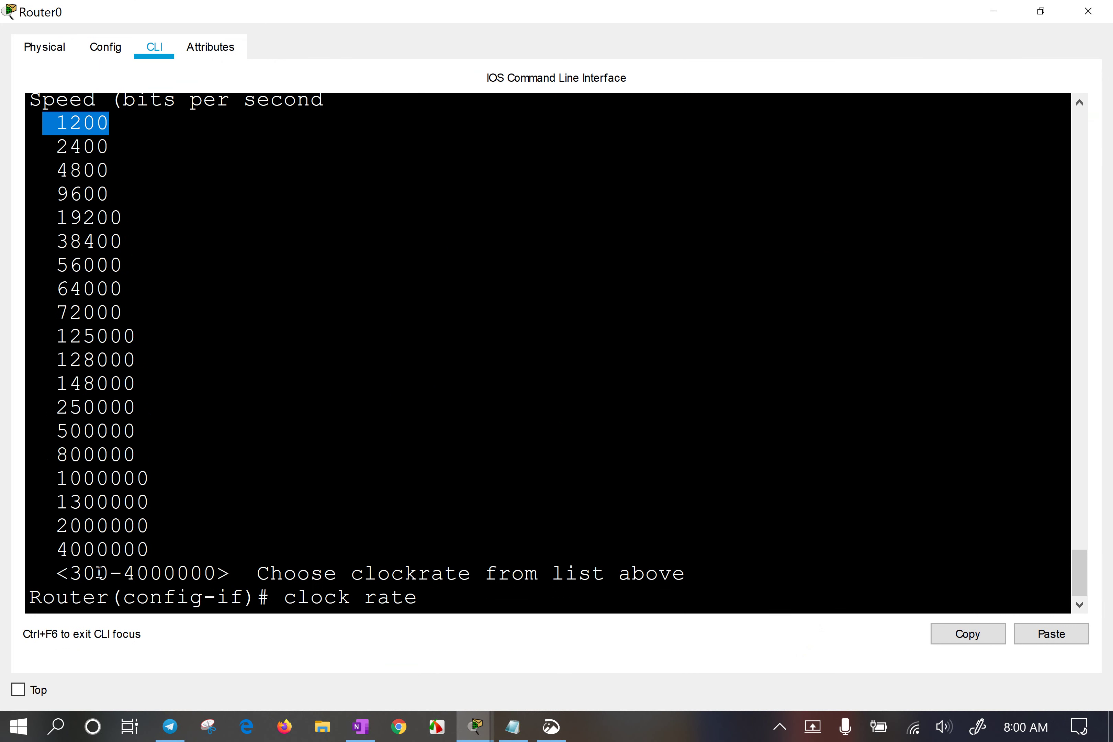
left_click_drag(122, 573, 699, 576)
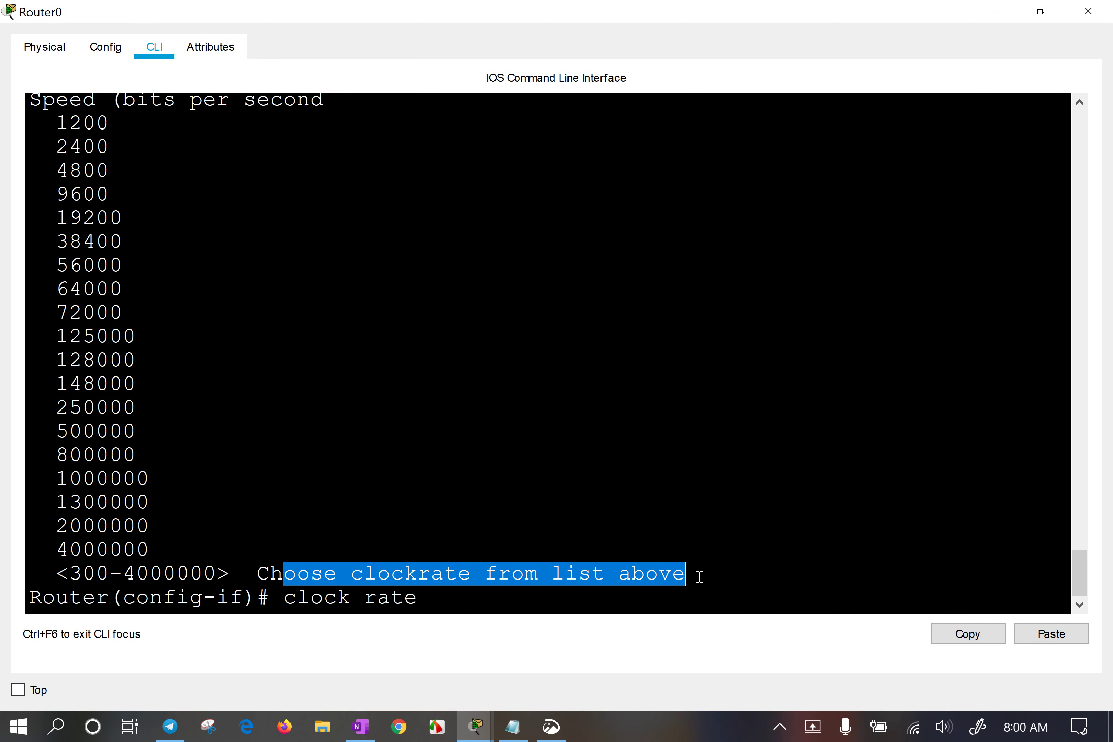
left_click(351, 364)
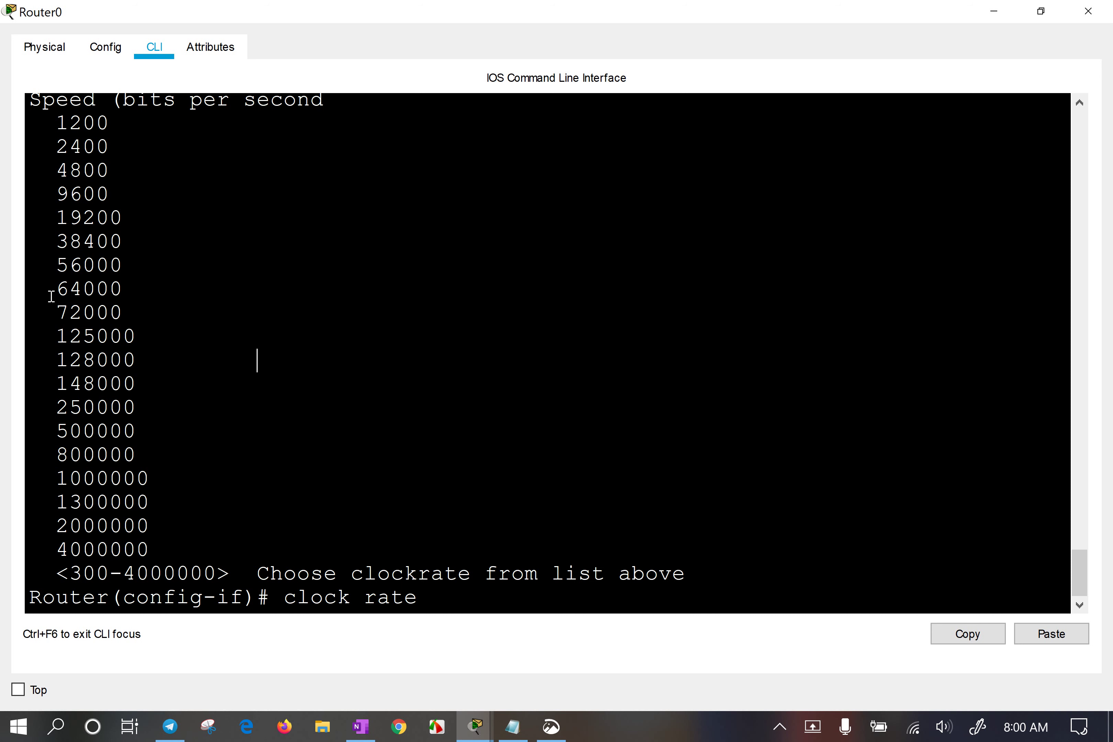
left_click_drag(55, 294, 129, 284)
Fill in 64000 as the clock rate, and erase the whole command from the prompt without running it.
type("d")
key("BackSpace")
type("64000")
left_click(51, 145)
left_click(188, 335)
key("BackSpace")
key("BackSpace")
key("BackSpace")
key("BackSpace")
key("BackSpace")
key("BackSpace")
key("BackSpace")
key("BackSpace")
key("BackSpace")
key("BackSpace")
key("BackSpace")
key("BackSpace")
key("BackSpace")
key("BackSpace")
key("BackSpace")
key("BackSpace")
key("BackSpace")
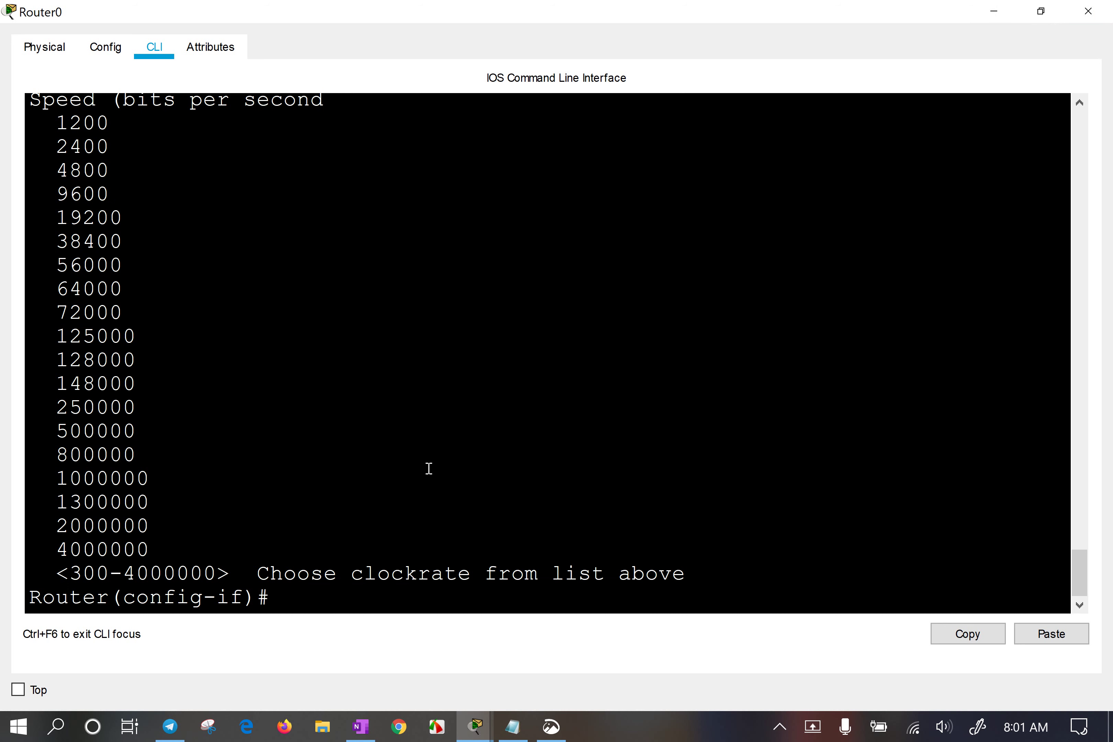
Display the running configuration with do sh run and page through it to the serial interface sections.
type("do sh run")
key("Return")
key("space")
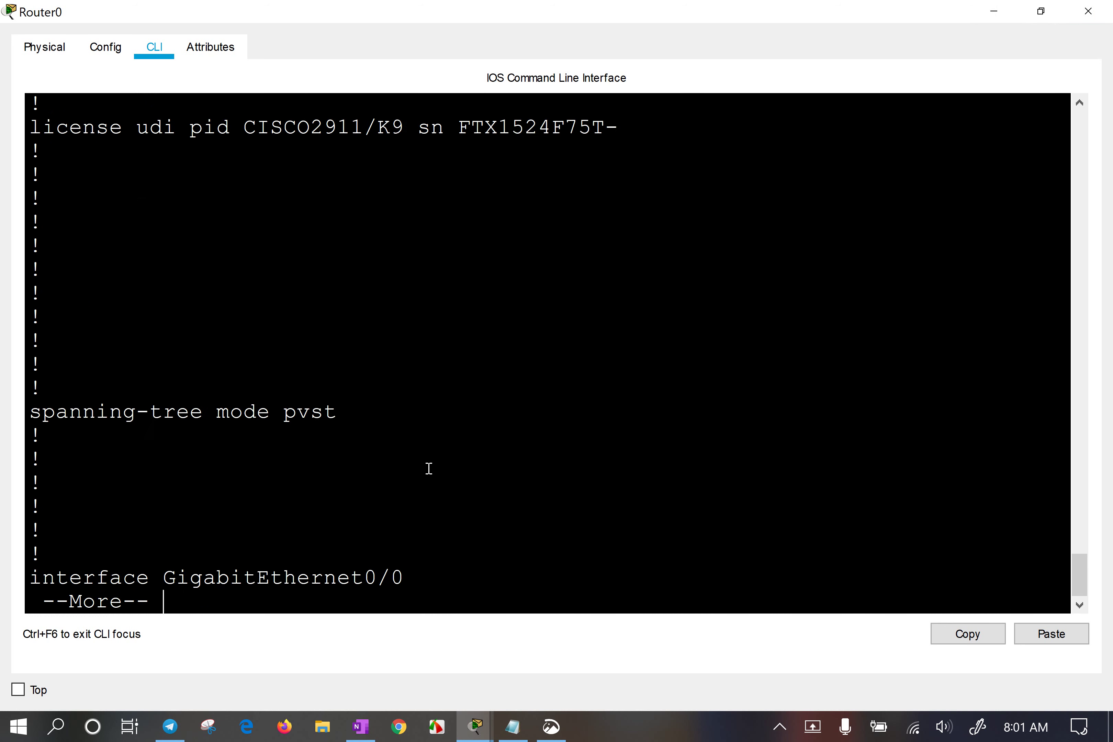
key("space")
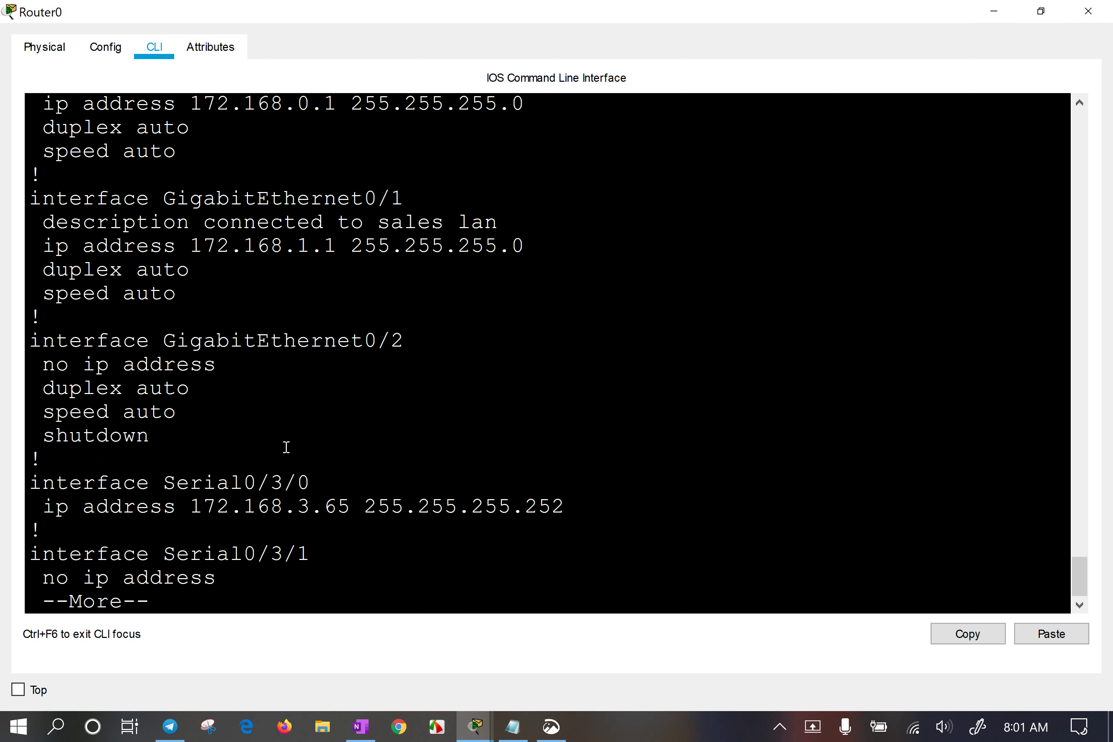
key("space")
scroll(266, 383, "up", 2)
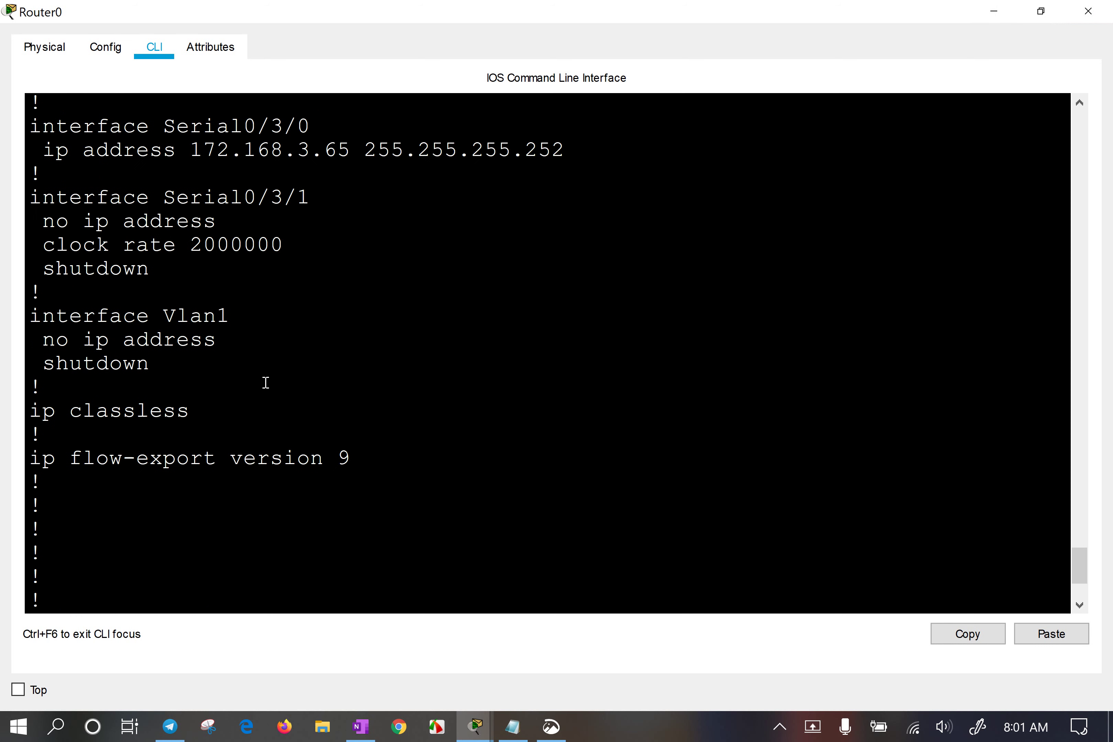
Examine the clock rate line under interface Serial0/3/1 in the running configuration, highlighting it and its value.
left_click_drag(190, 245, 226, 243)
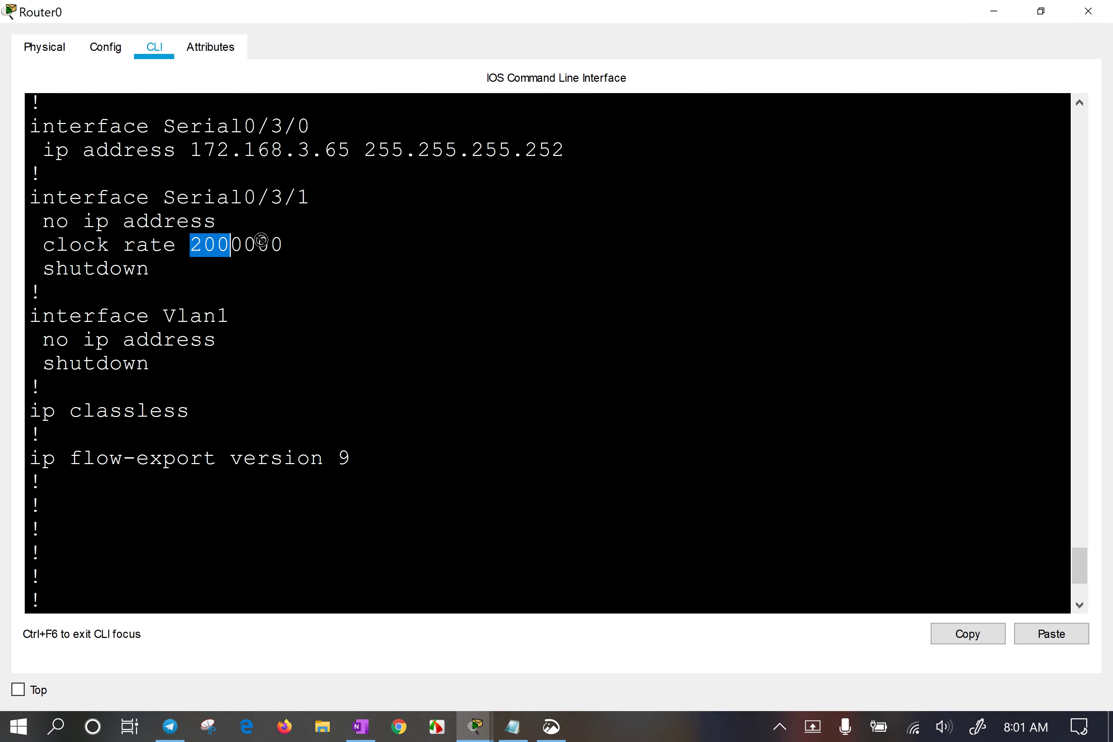
left_click(282, 243)
left_click_drag(282, 243, 183, 248)
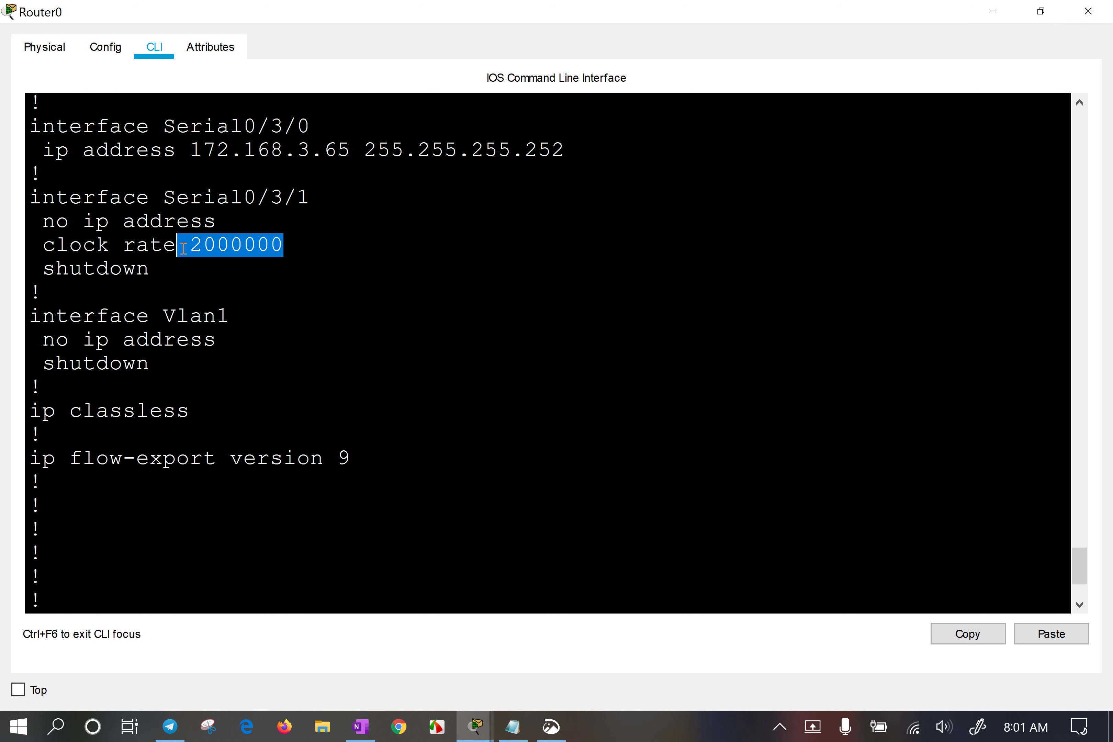
left_click(235, 265)
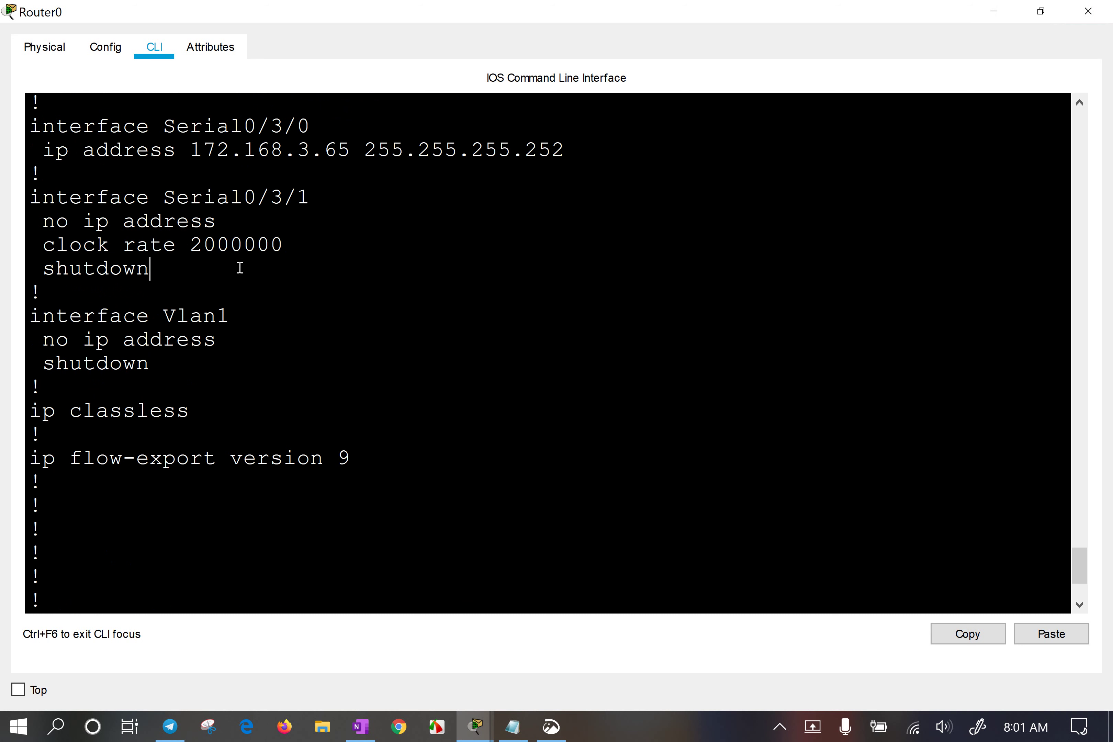
left_click_drag(69, 245, 283, 245)
left_click(156, 318)
left_click(300, 267)
List the available clock rates with clock rate ? and try to apply 64000 copied from the list to serial 0/3/0.
scroll(287, 226, "down", 5)
type("cl")
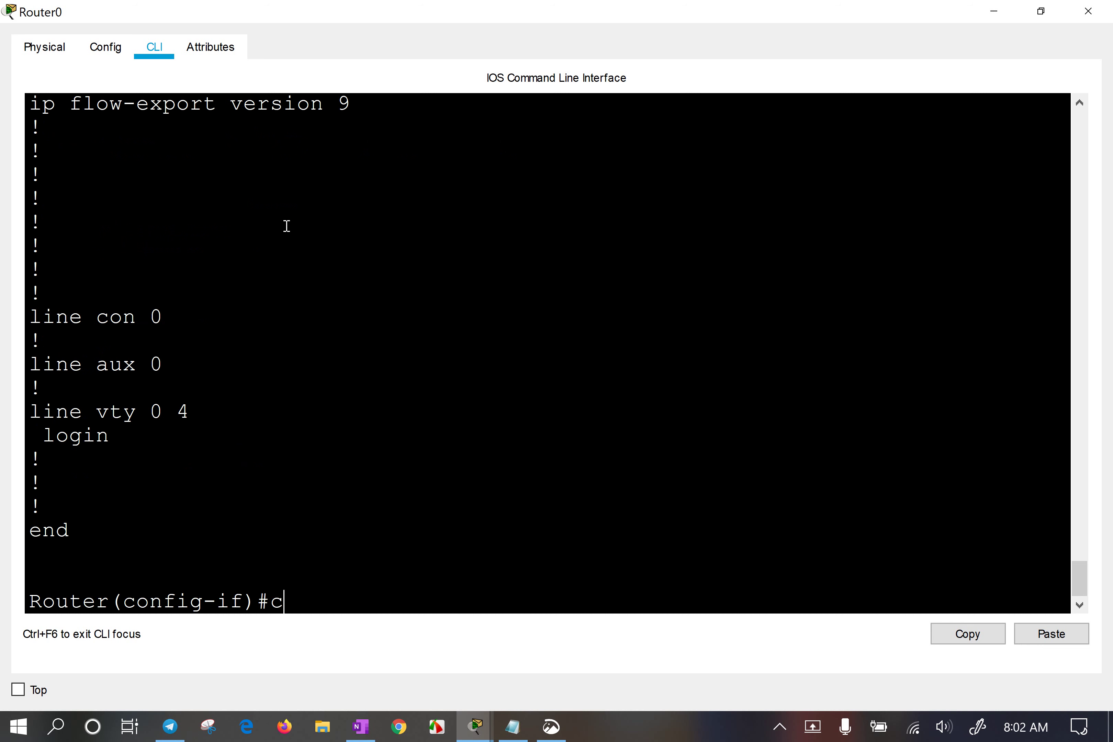
key("Tab")
type("ra")
key("Tab")
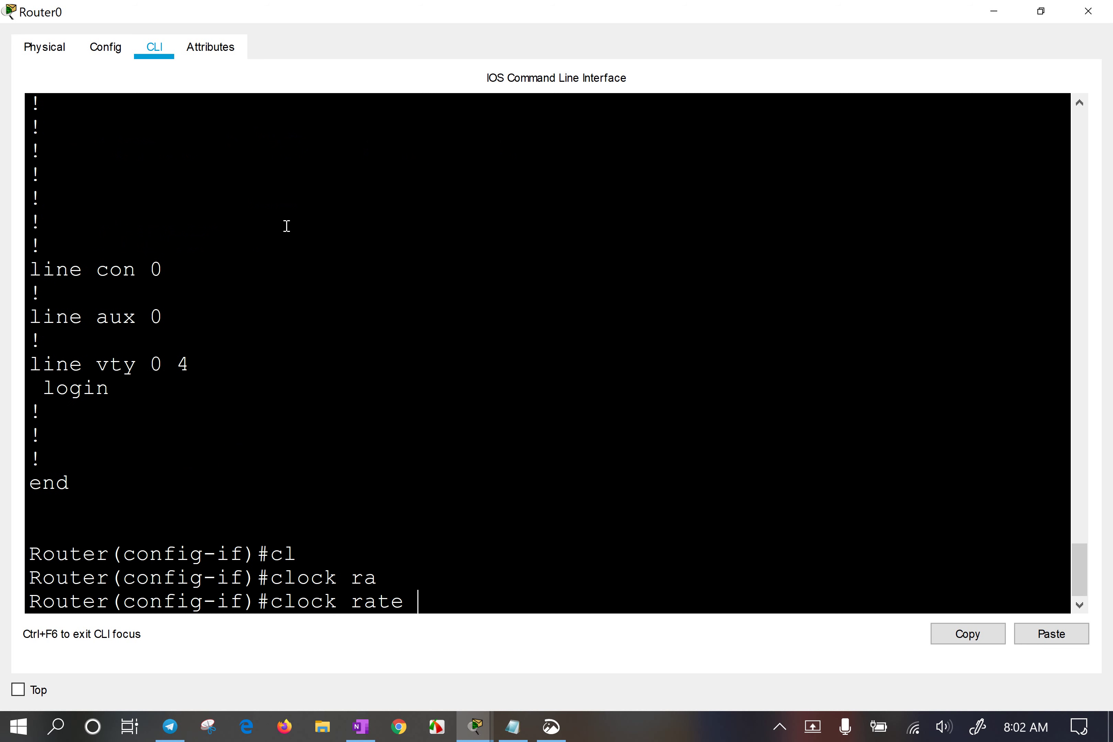
type("?")
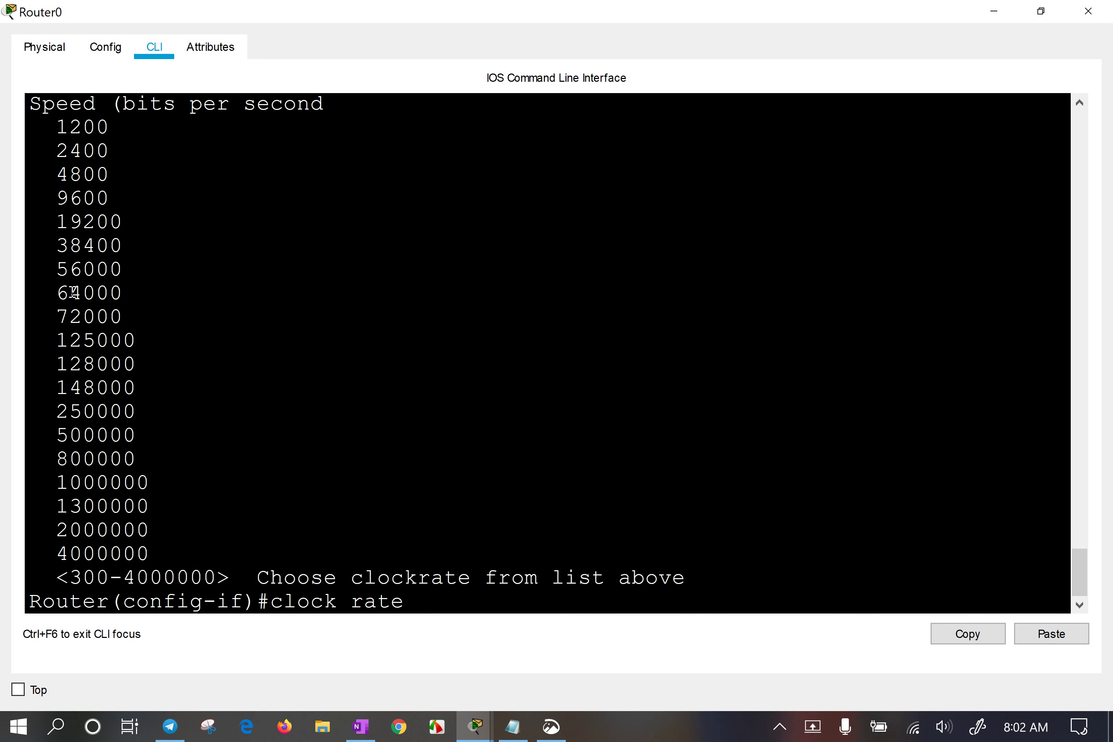
triple_click(73, 292)
key("super+c")
right_click(74, 295)
right_click(266, 403)
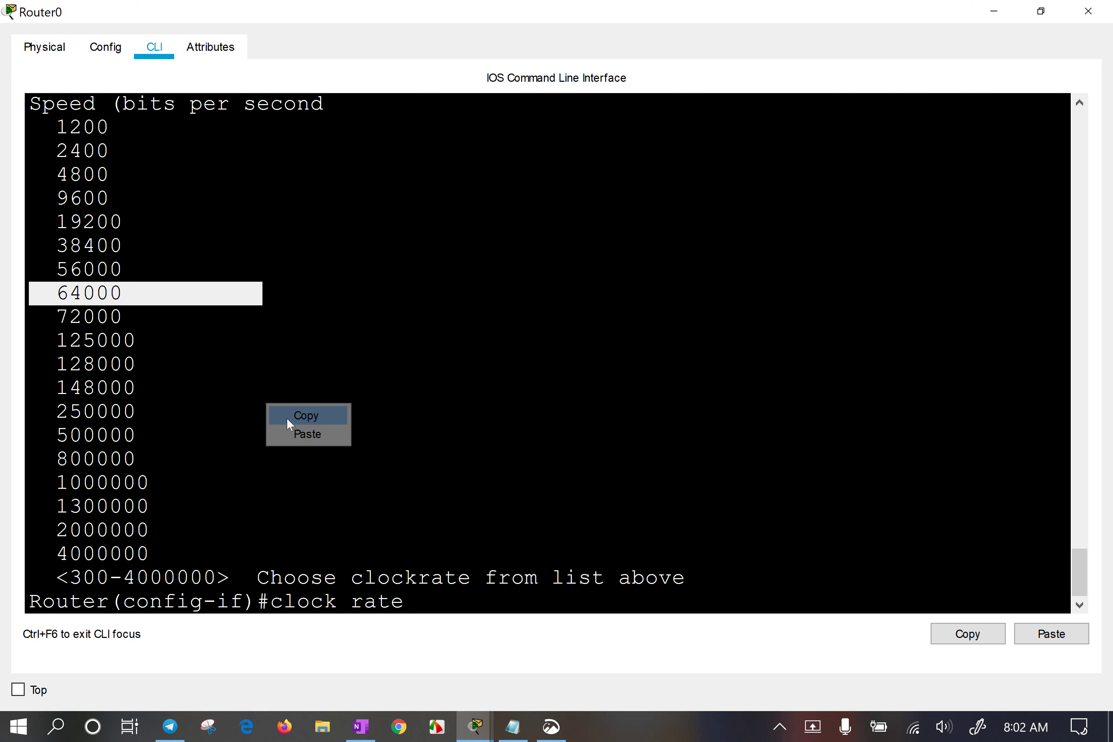
left_click(305, 434)
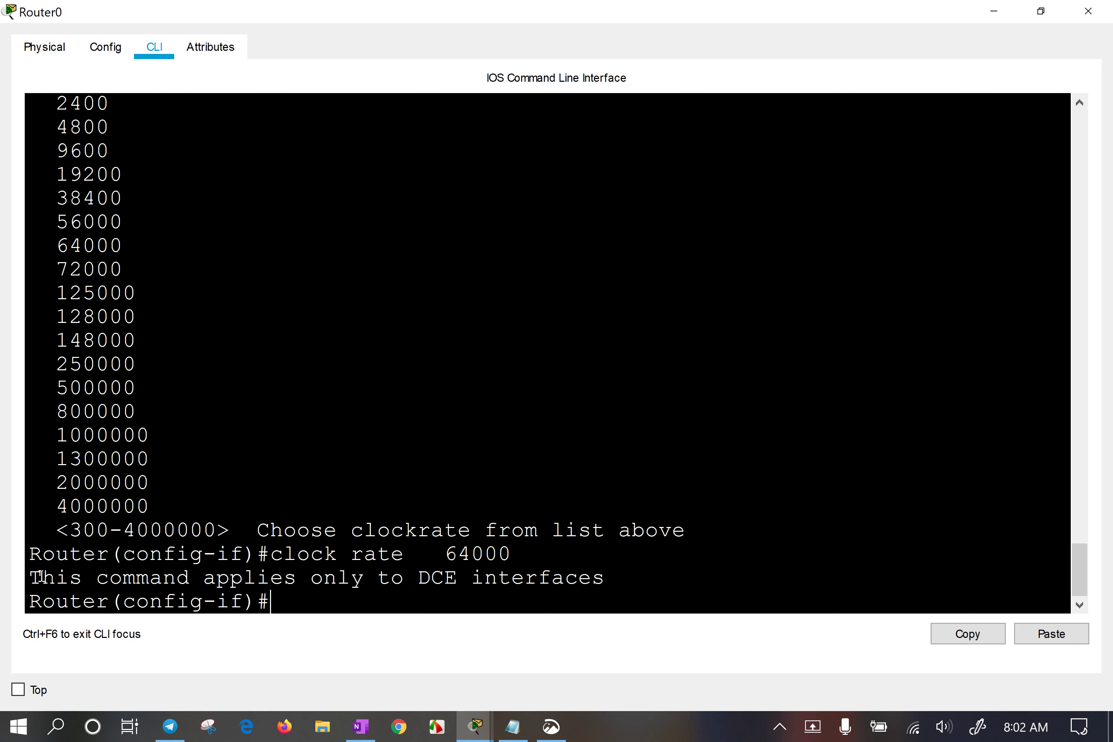
Highlight the router's response to the clock rate command, and its words on DCE interfaces.
left_click_drag(41, 577, 625, 587)
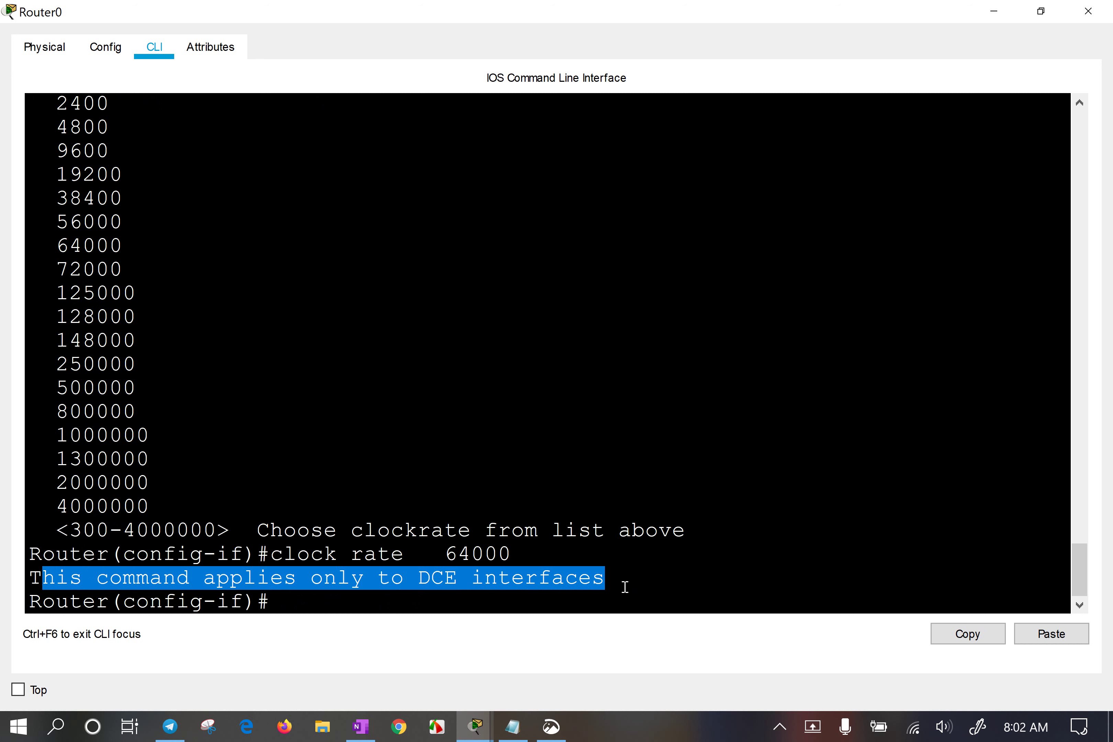
left_click(623, 639)
left_click_drag(418, 578, 603, 582)
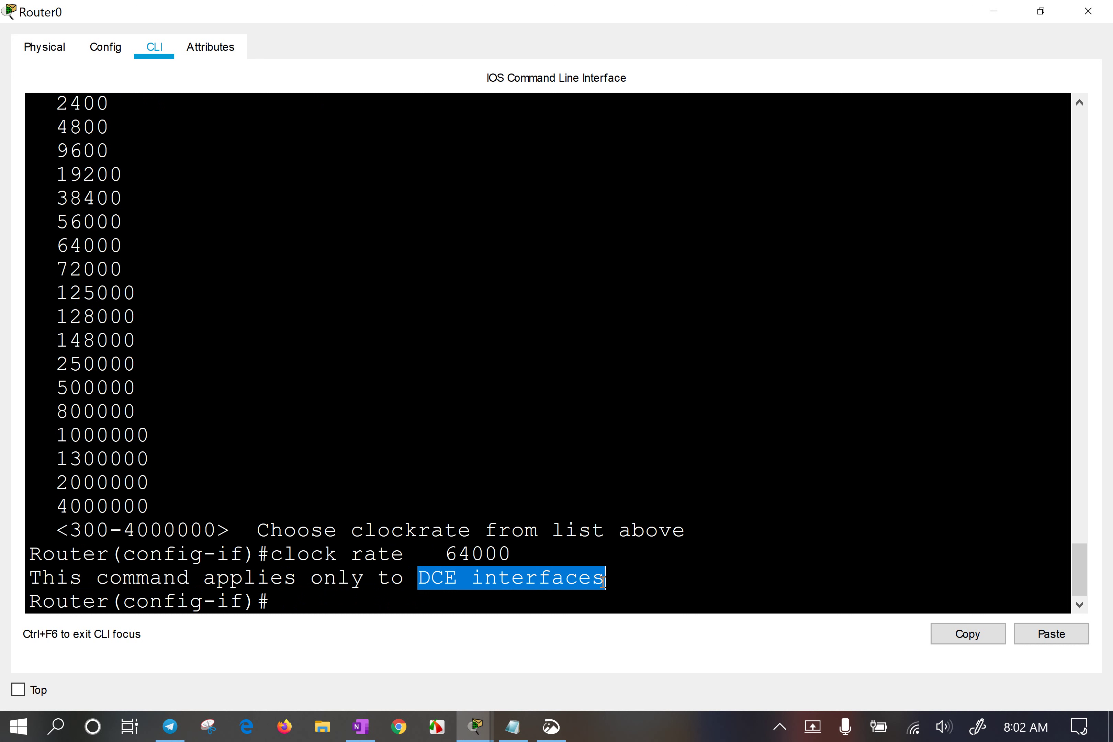
left_click(516, 430)
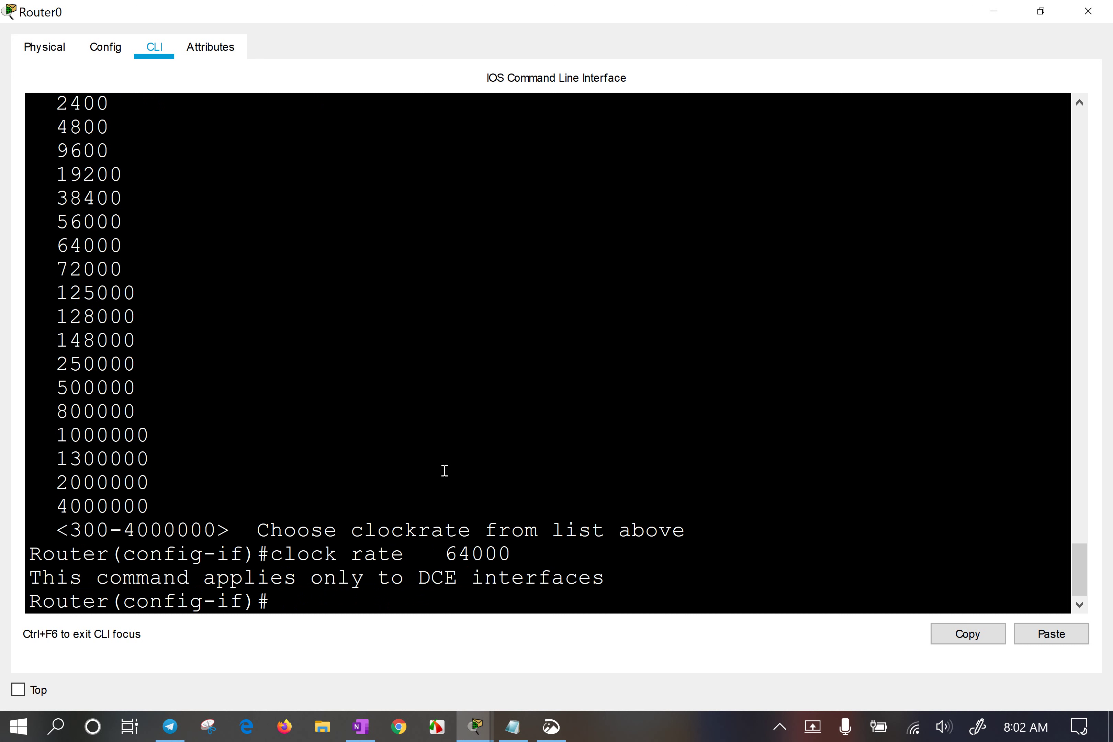
Exit interface configuration mode to global configuration mode and enter a few blank lines.
type("exit")
key("Return")
key("Return")
key("Return")
key("Return")
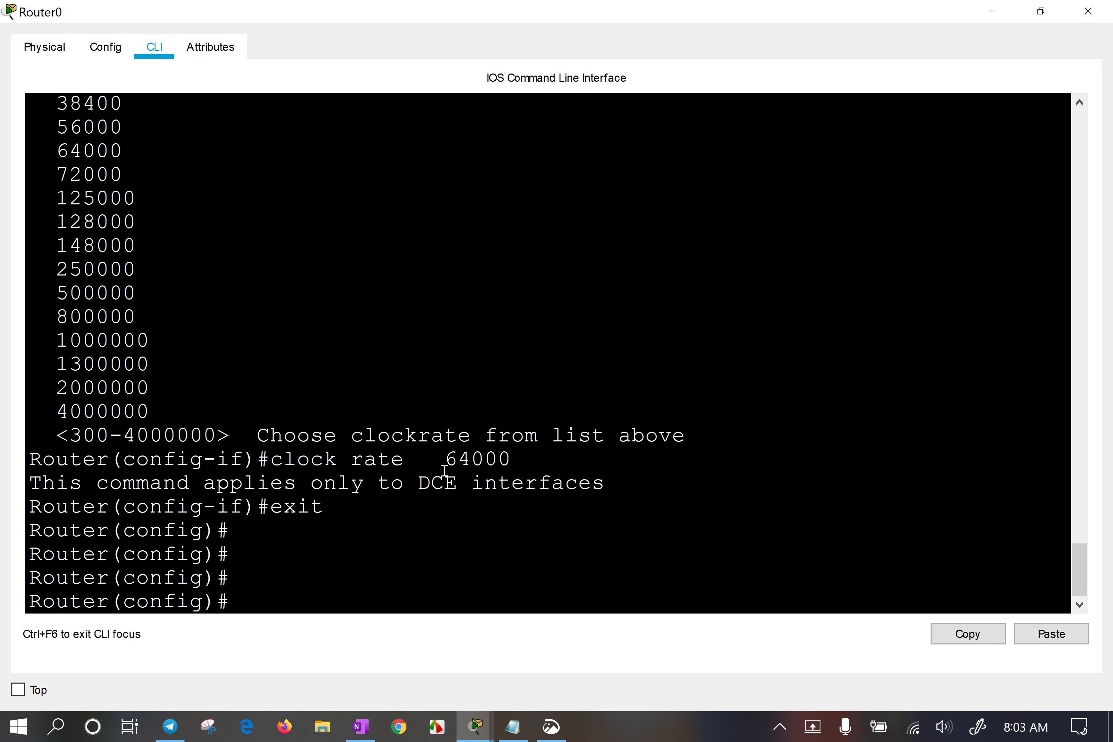
key("Return")
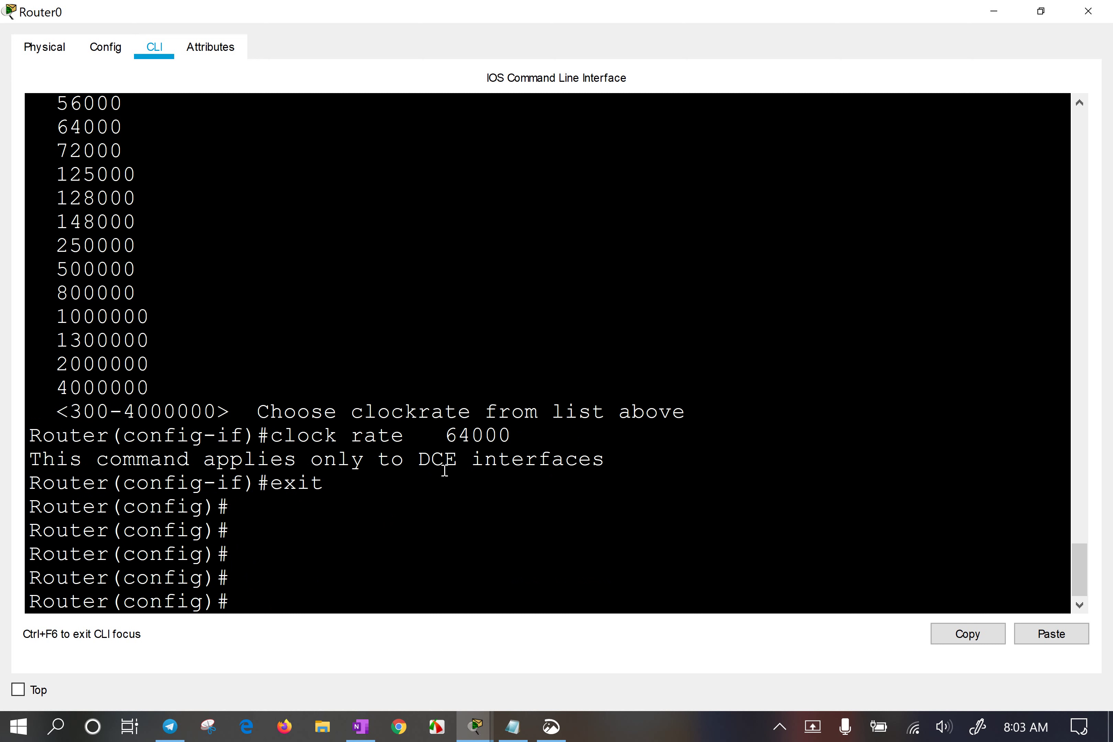
type("no ip add")
key("Tab")
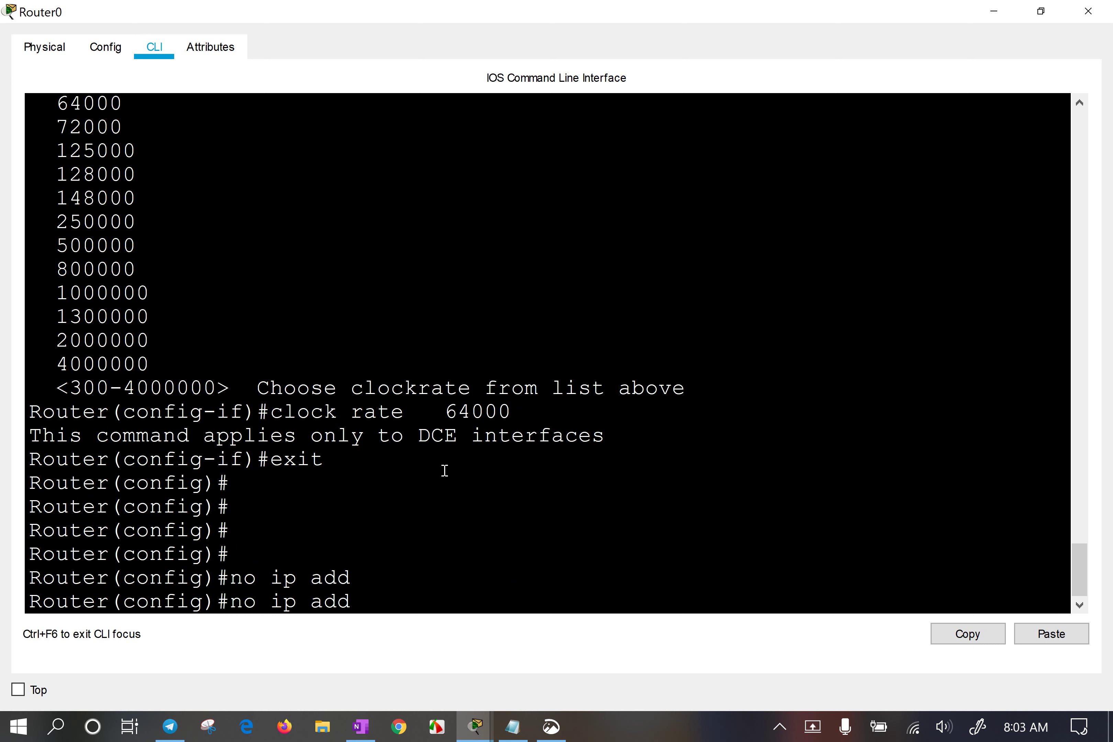
type("ress")
key("BackSpace")
key("BackSpace")
key("BackSpace")
key("BackSpace")
key("BackSpace")
key("BackSpace")
key("BackSpace")
key("BackSpace")
key("BackSpace")
key("BackSpace")
key("BackSpace")
key("BackSpace")
key("BackSpace")
key("BackSpace")
Query the options of the no ip and no ip address commands with ?, and clear the prompt.
type("no ip")
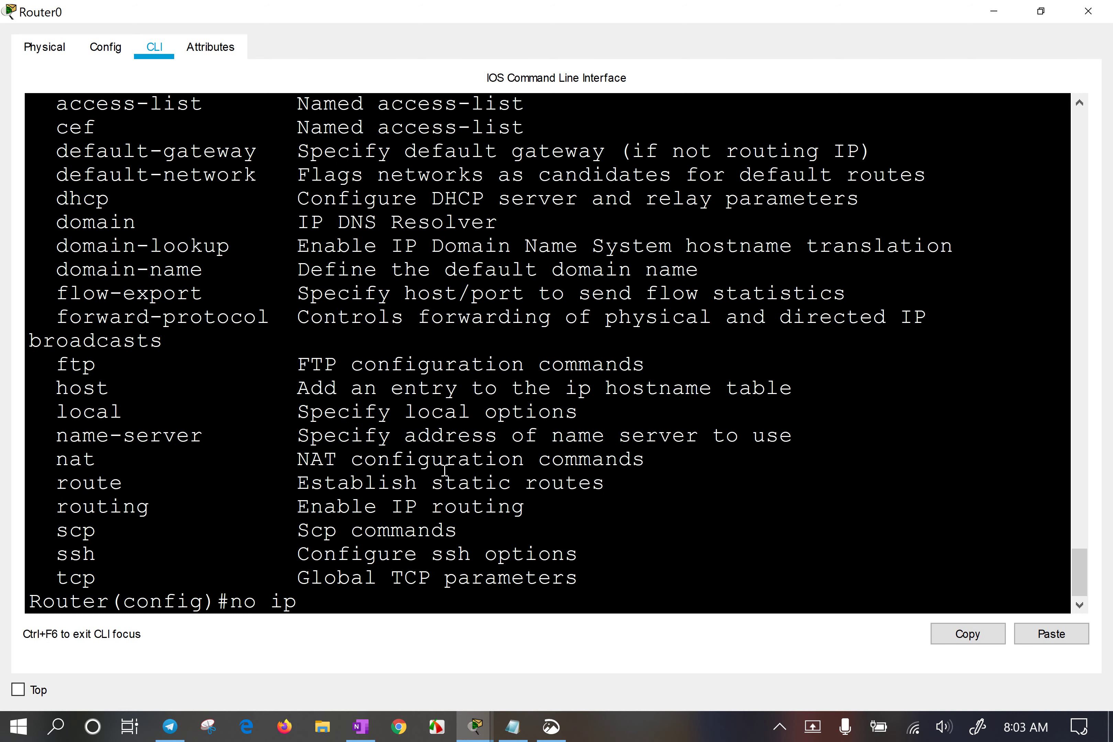
type(" ?addr")
key("Tab")
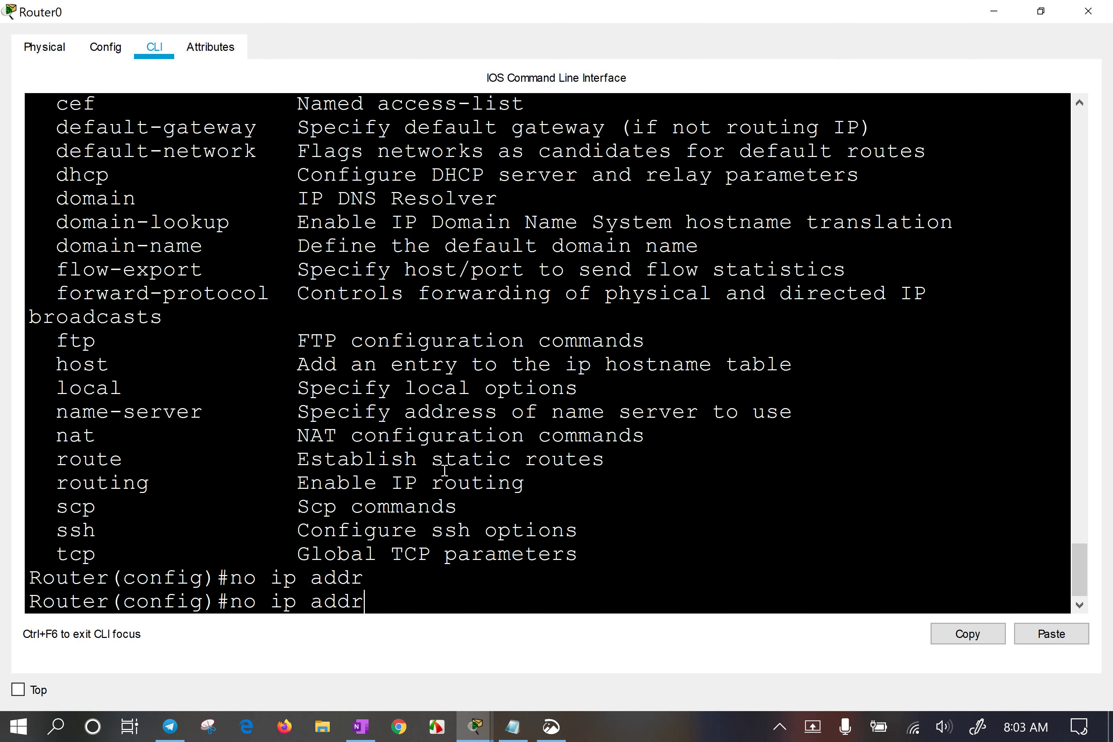
type("ess ?")
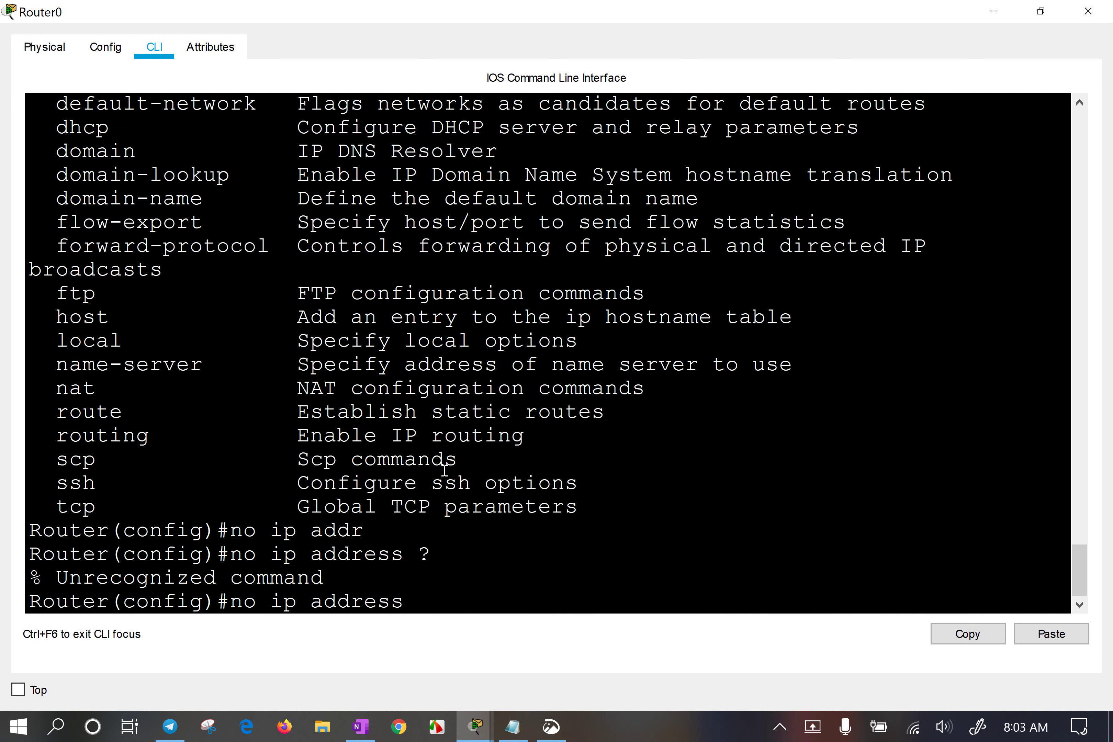
key("BackSpace")
key("BackSpace")
key("BackSpace")
key("BackSpace")
key("BackSpace")
key("BackSpace")
key("BackSpace")
key("BackSpace")
key("BackSpace")
key("BackSpace")
key("BackSpace")
key("BackSpace")
key("BackSpace")
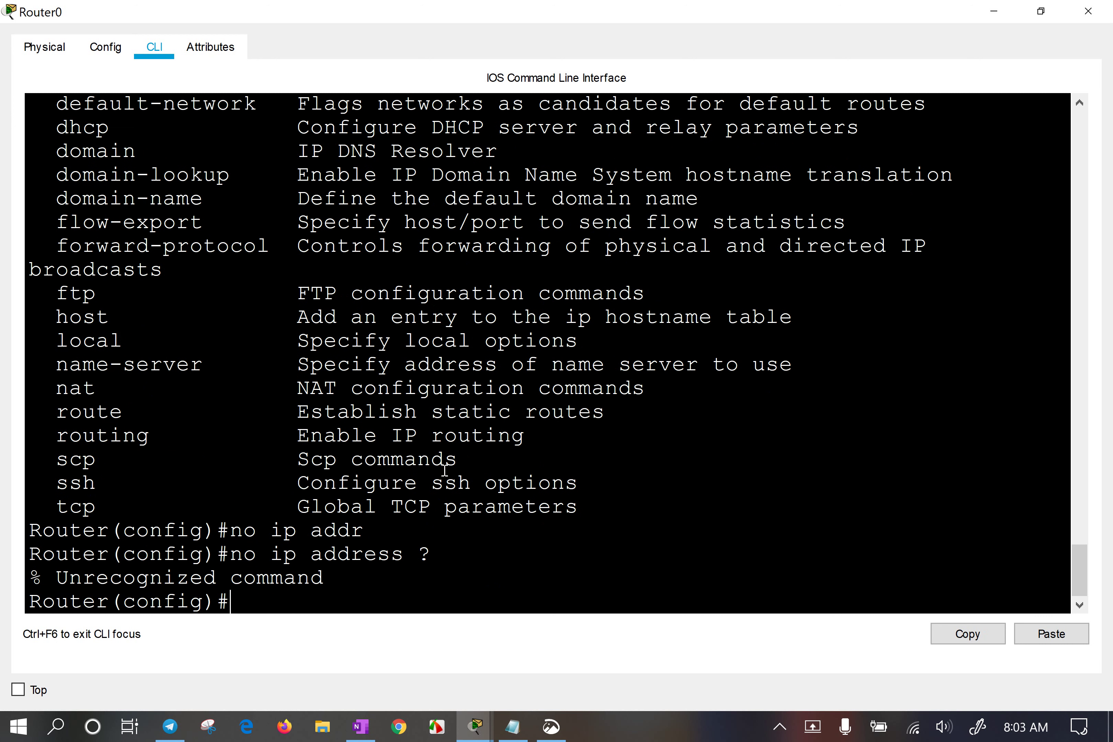
Exit global configuration mode to the privileged Router# prompt and enter a few blank lines.
type("exit")
key("Return")
key("Return")
key("Return")
key("Return")
key("Return")
key("Return")
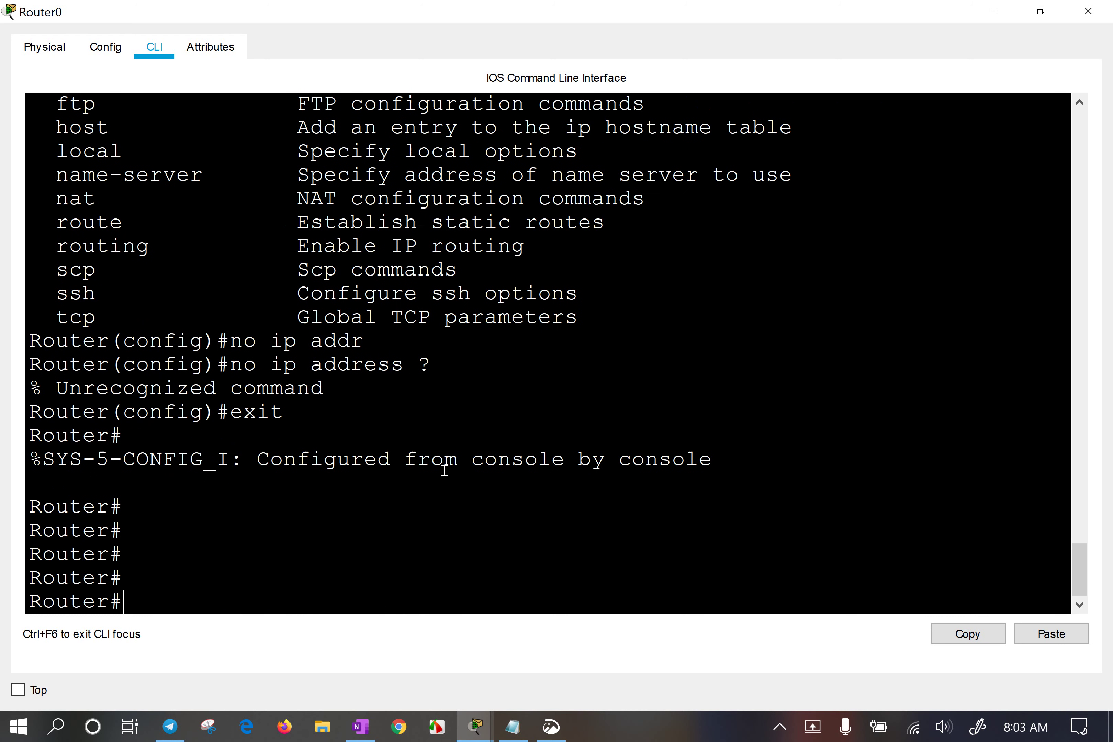
Save Router0's configuration with the write command, completed from wr.
type("wr")
key("Return")
type("write")
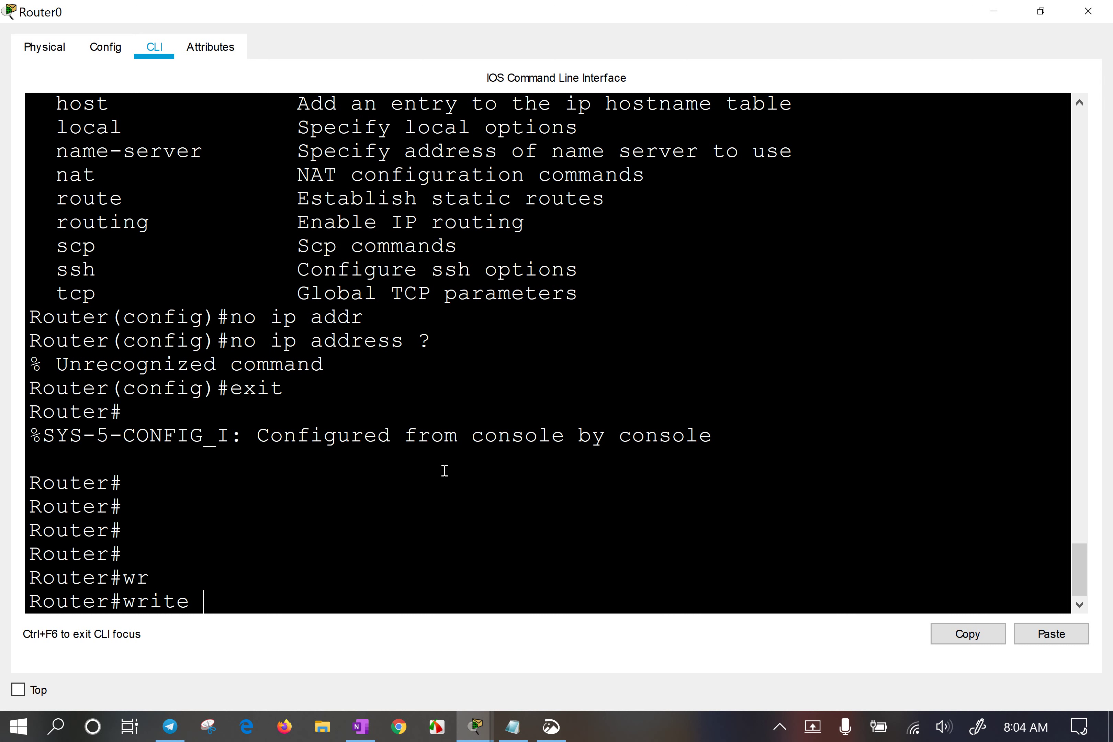
key("Return")
Save Router0's configuration using the longer write memory command.
type("wri")
key("Tab")
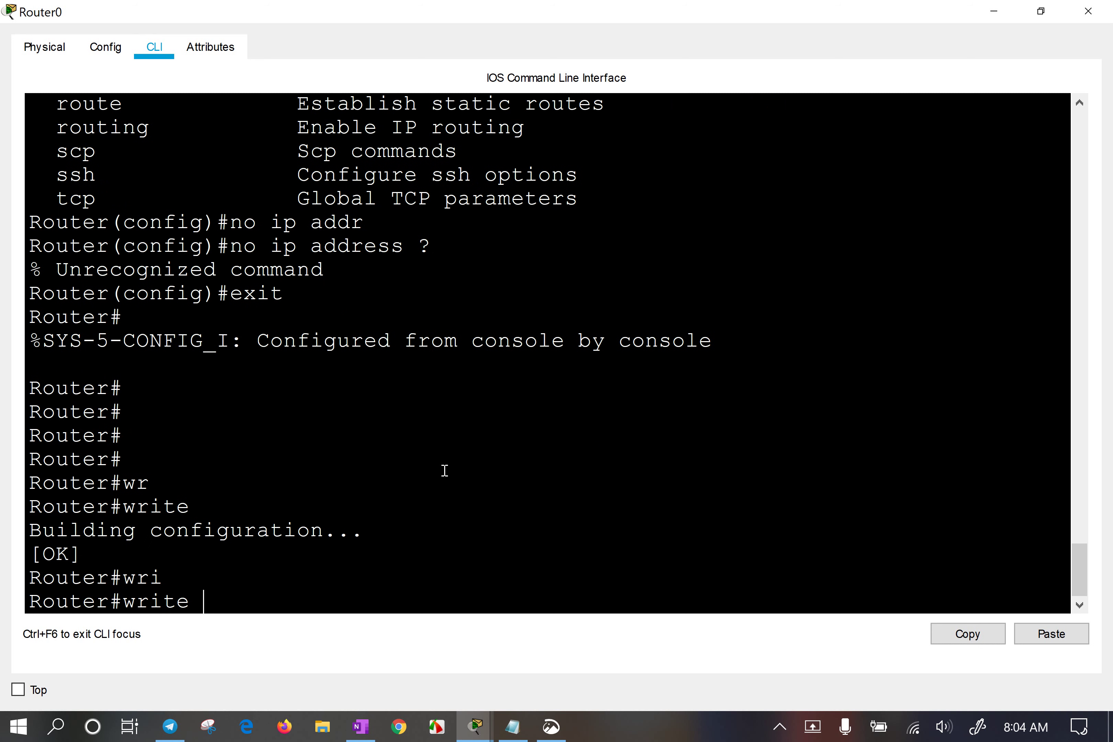
type("me")
key("Tab")
key("Return")
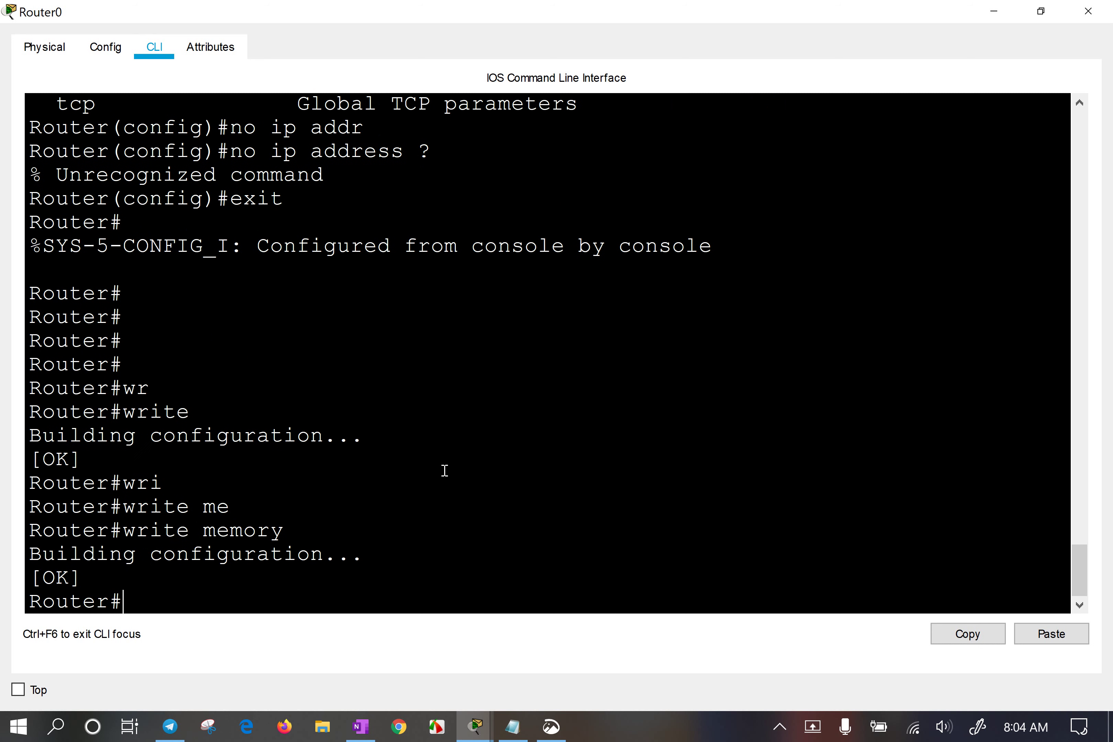
Save the configuration with the abbreviated copy run start, accepting startup-config as the destination filename.
type("cop")
key("Tab")
type("run")
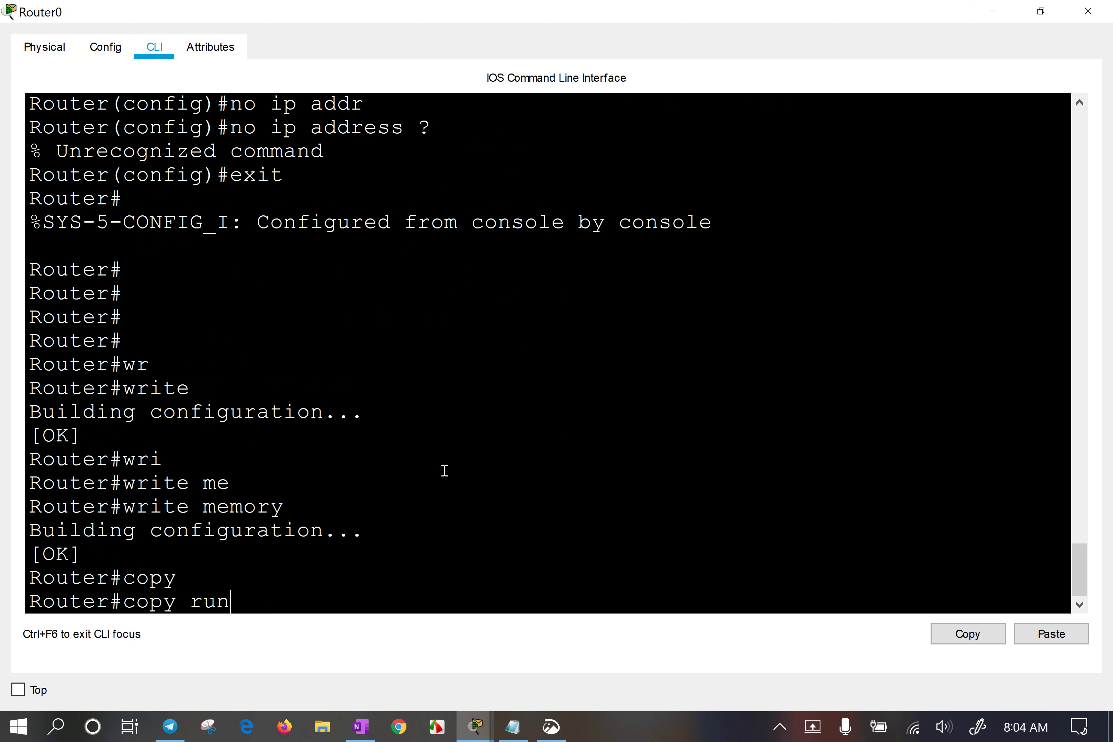
type(" start")
key("Return")
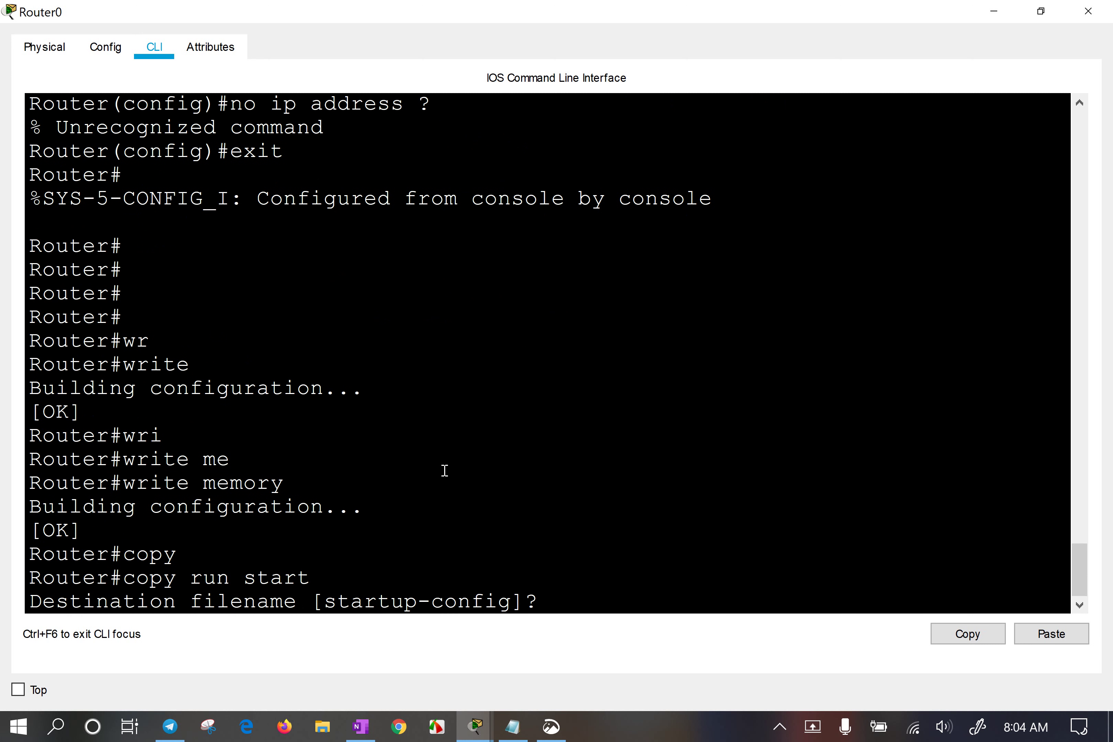
key("Return")
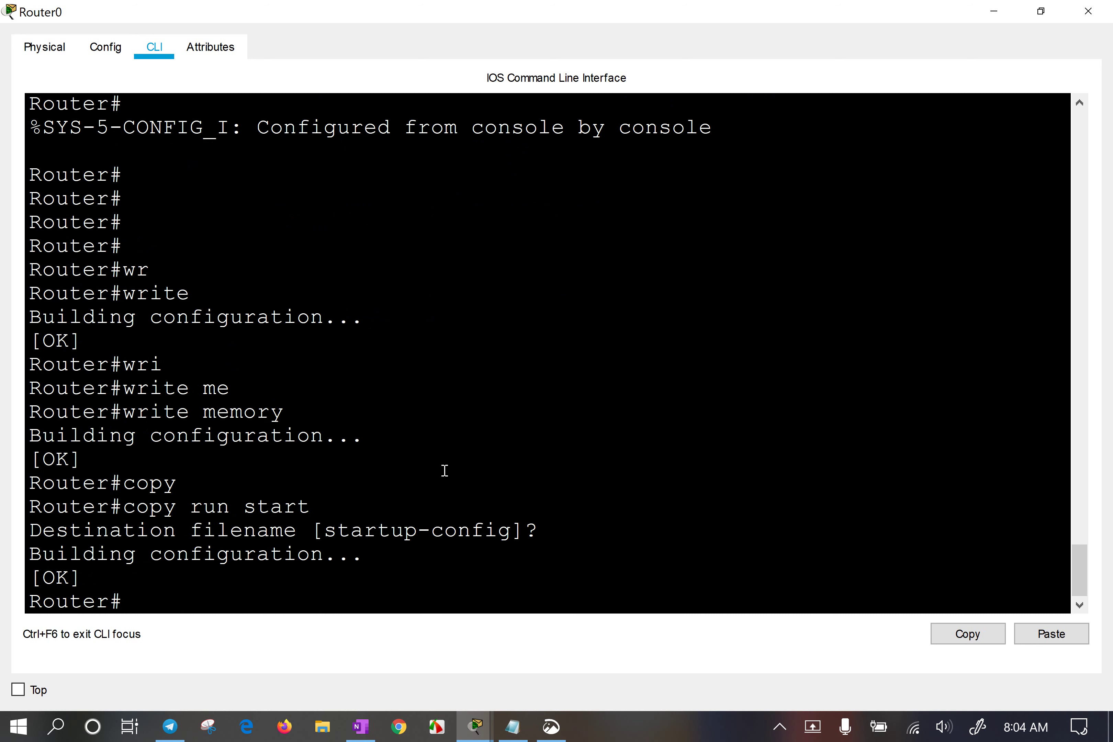
Save the configuration with the full copy running-config startup-config command, accepting the default destination filename.
type("copy run")
key("Tab")
type("st")
key("Tab")
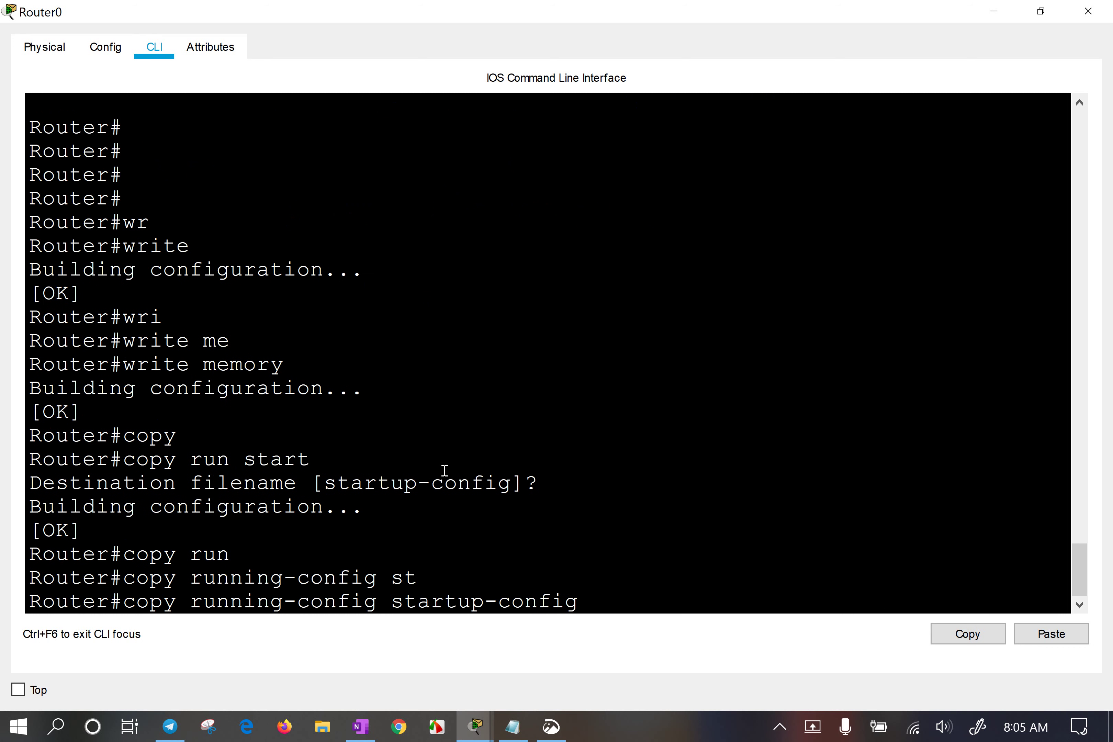
key("Return")
key("Return")
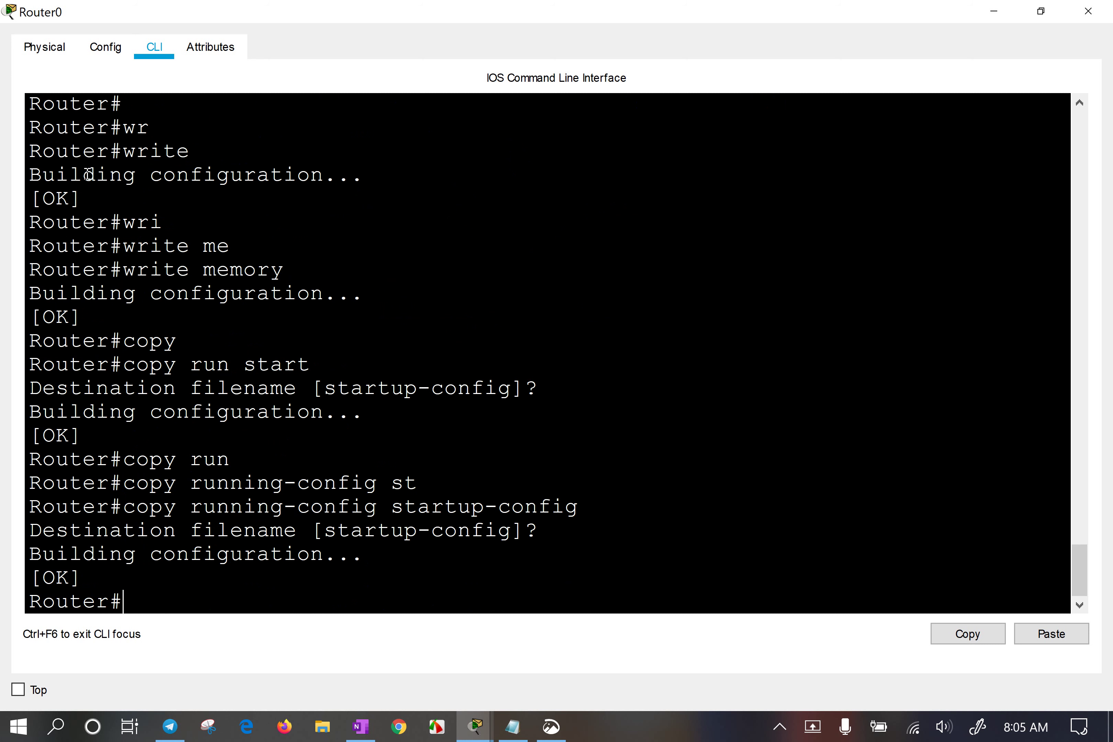
Highlight the earlier write command and save the configuration once more with the short form wr.
left_click_drag(120, 151, 201, 152)
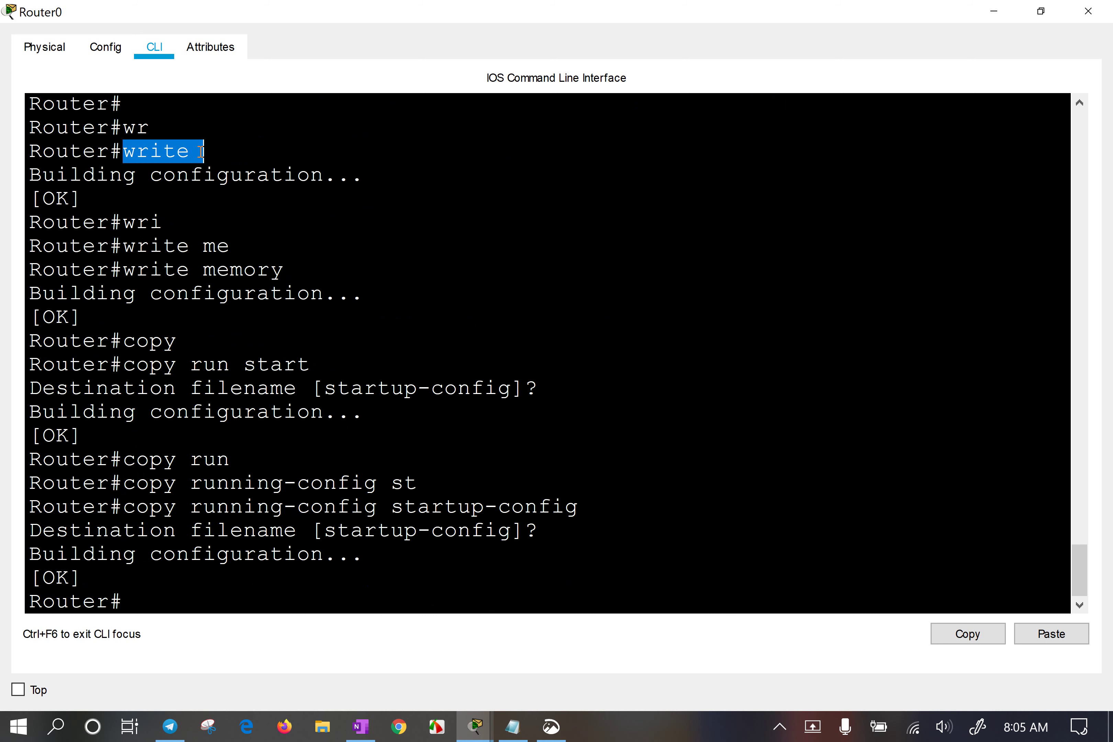
type("wr")
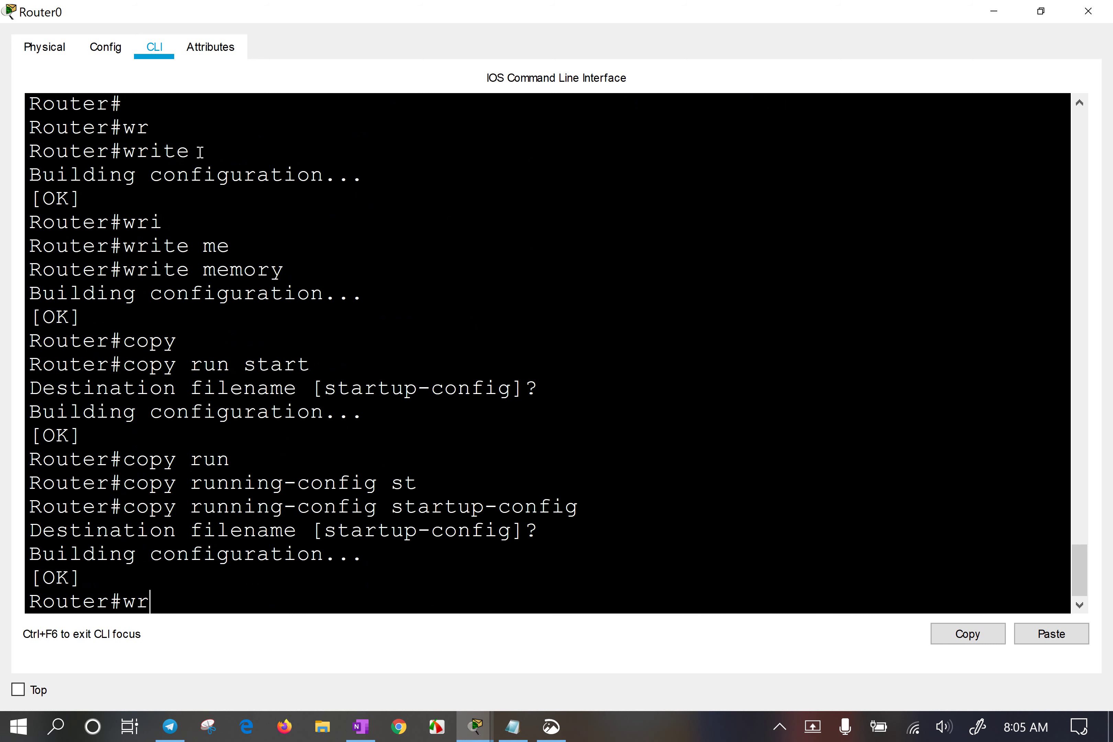
key("Return")
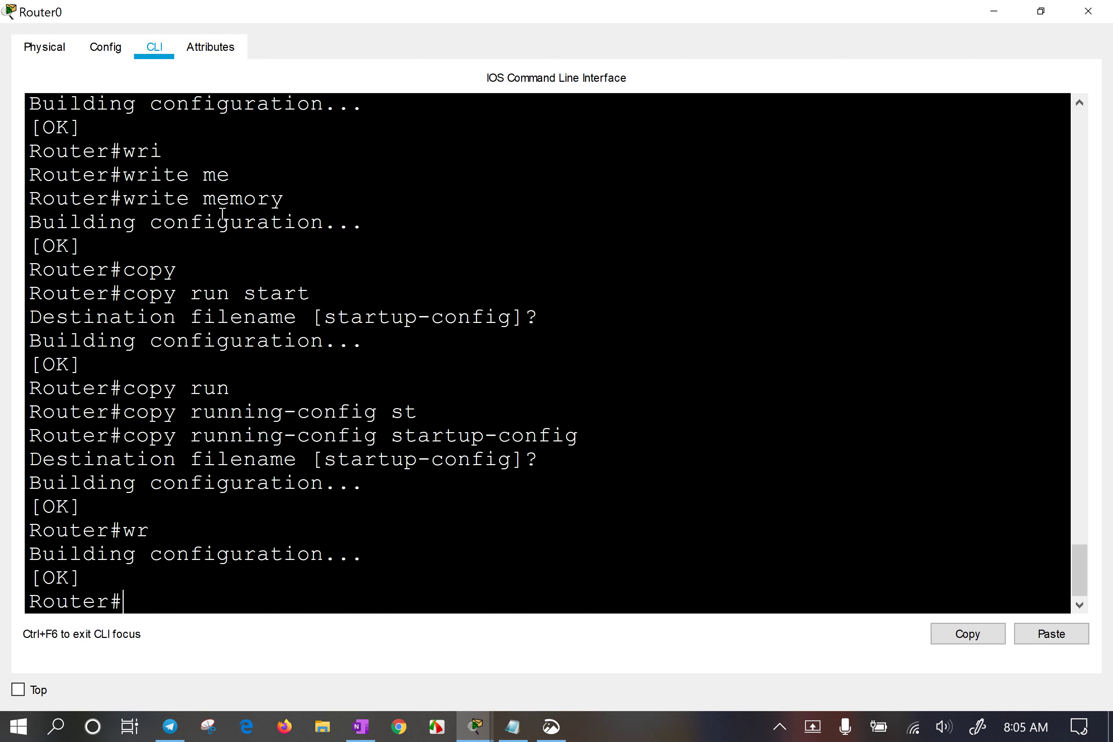
Highlight the abbreviated write command and the full write memory command in the CLI history.
left_click_drag(123, 147, 185, 148)
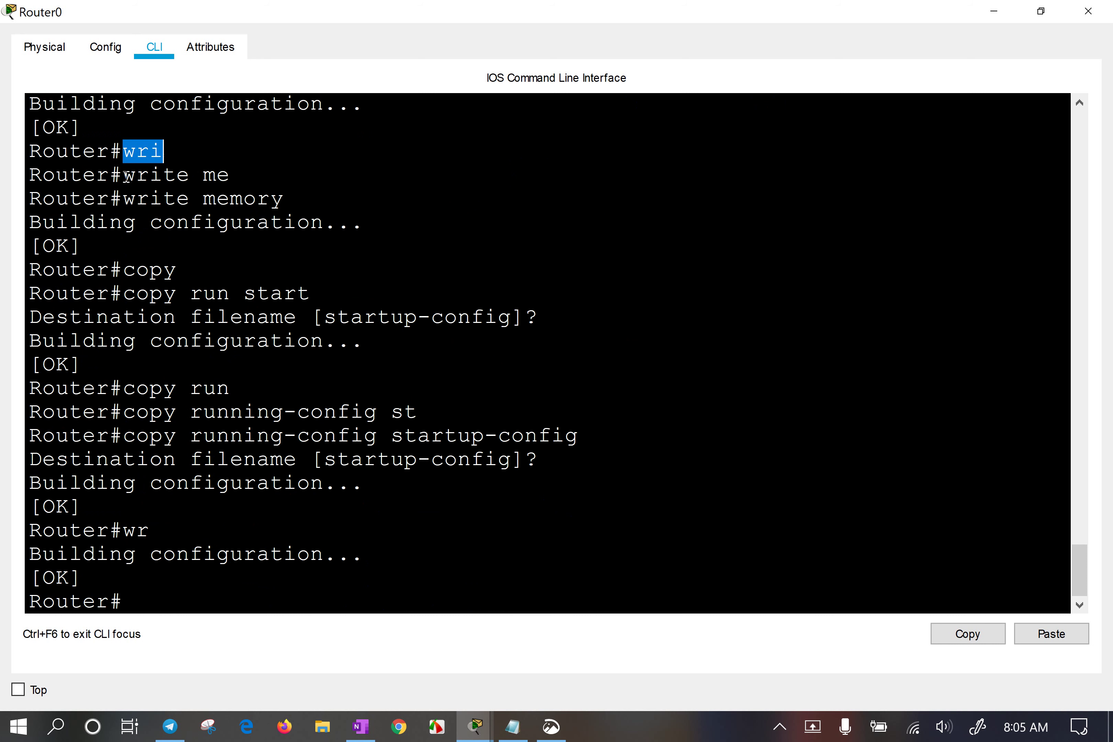
scroll(165, 196, "up", 1)
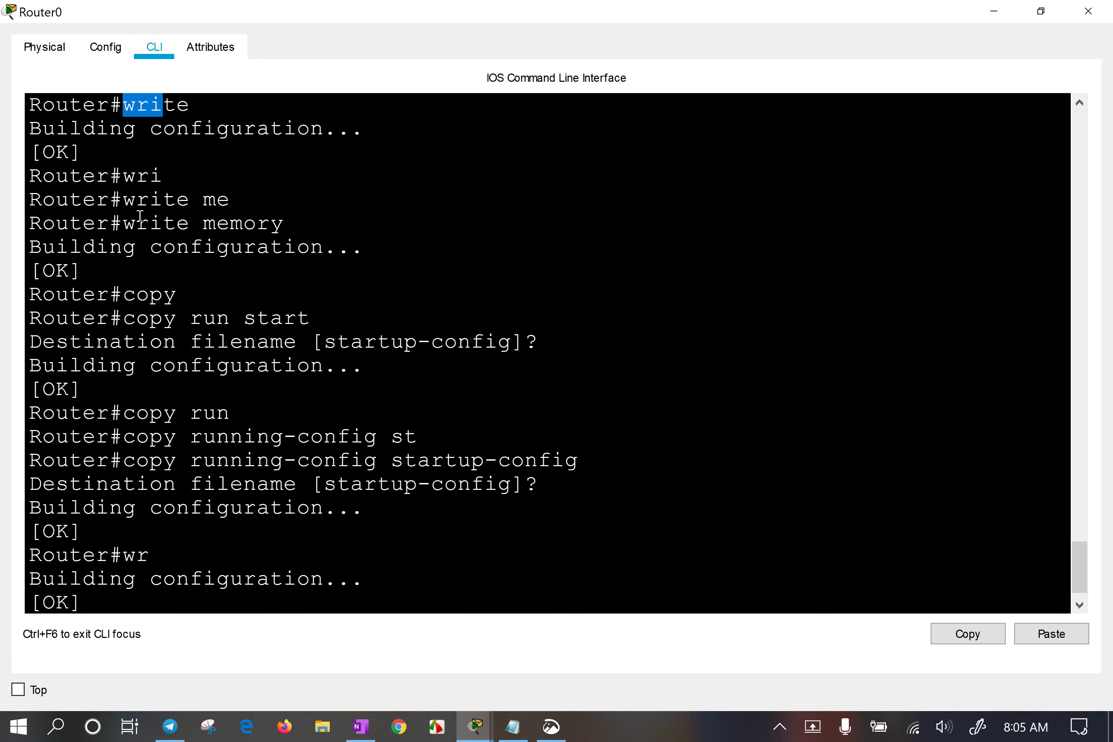
left_click_drag(124, 224, 287, 223)
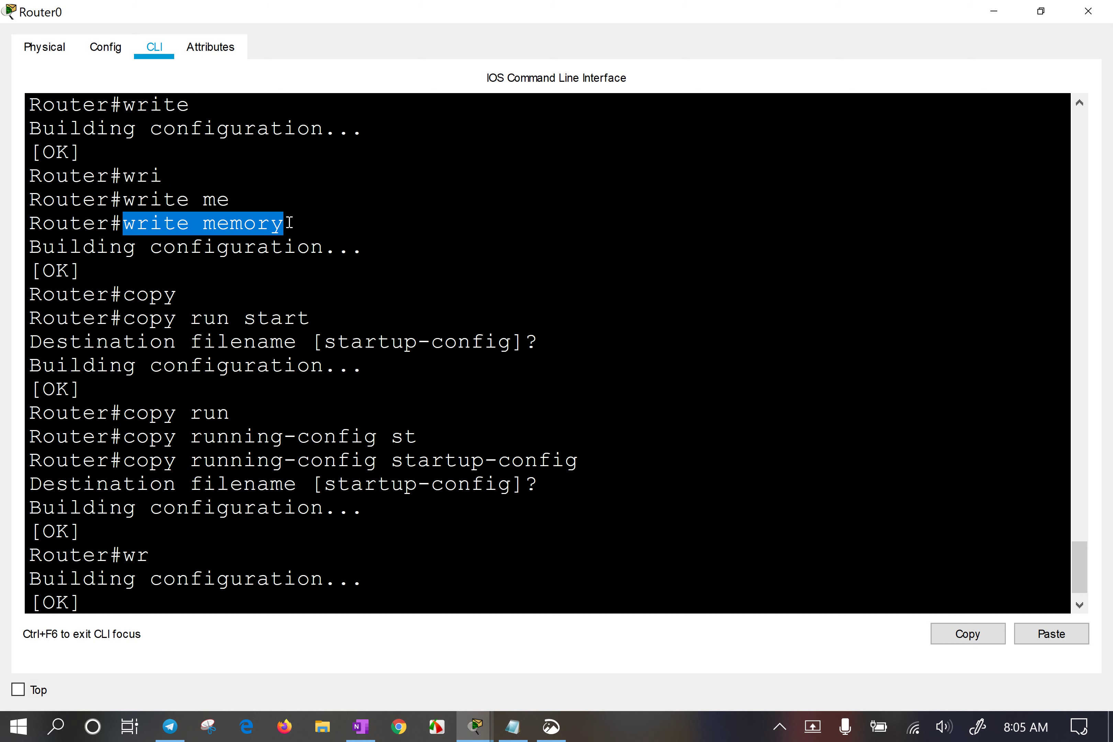
Highlight the run and start keywords of the earlier copy run start command to examine source and destination.
left_click_drag(136, 321, 313, 320)
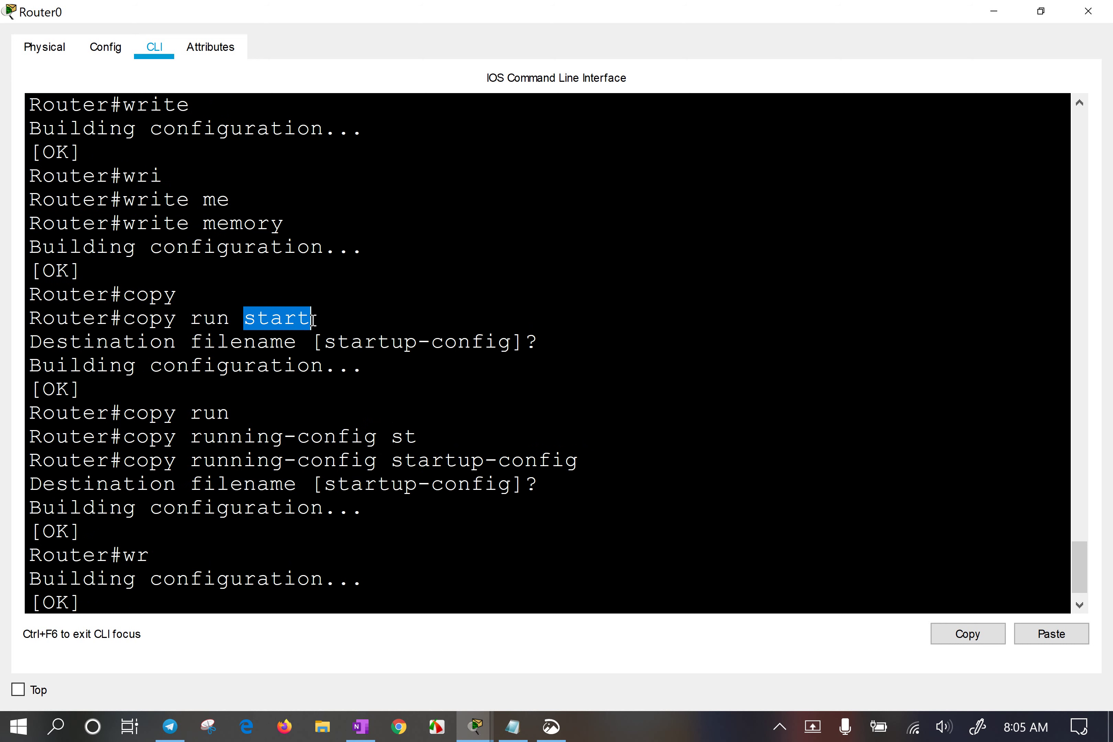
left_click_drag(192, 319, 231, 318)
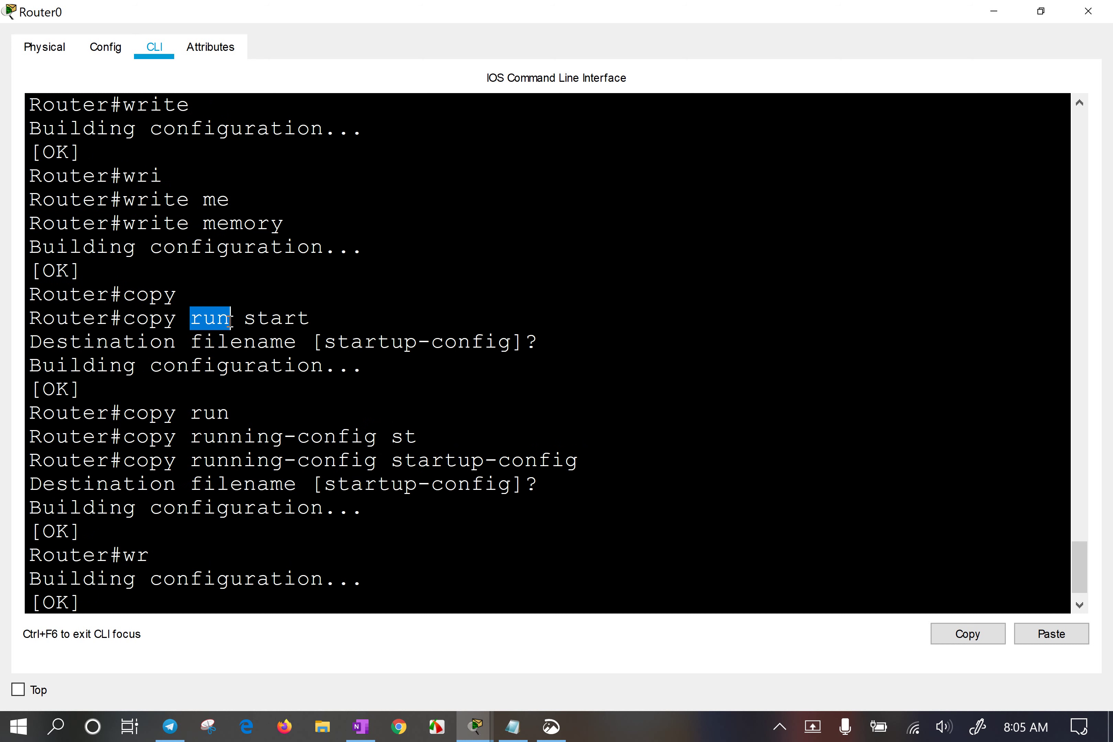
left_click_drag(244, 318, 314, 314)
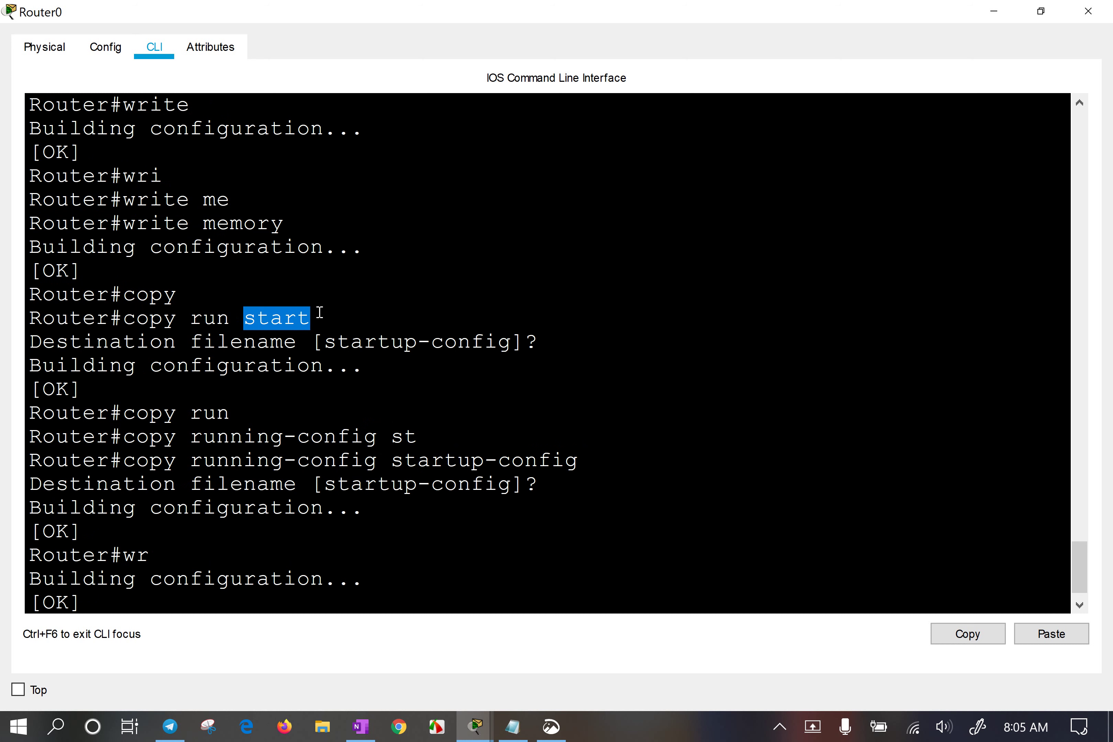
left_click(154, 318)
left_click_drag(190, 318, 314, 317)
left_click(292, 389)
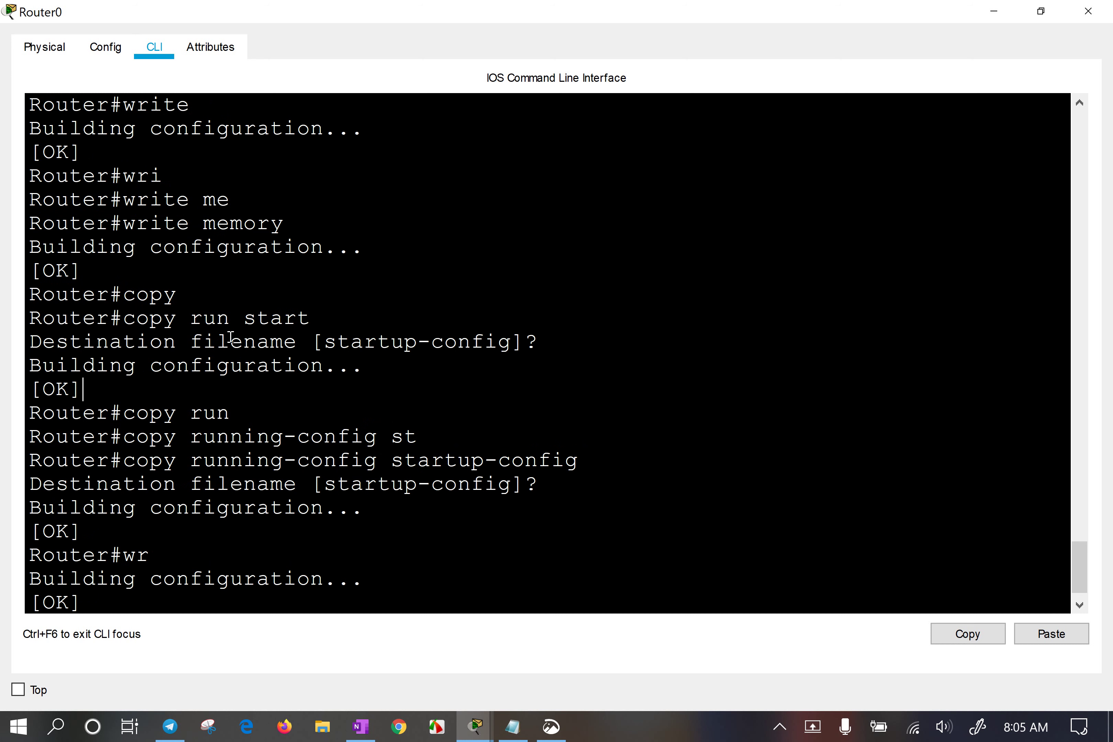
left_click_drag(191, 316, 231, 317)
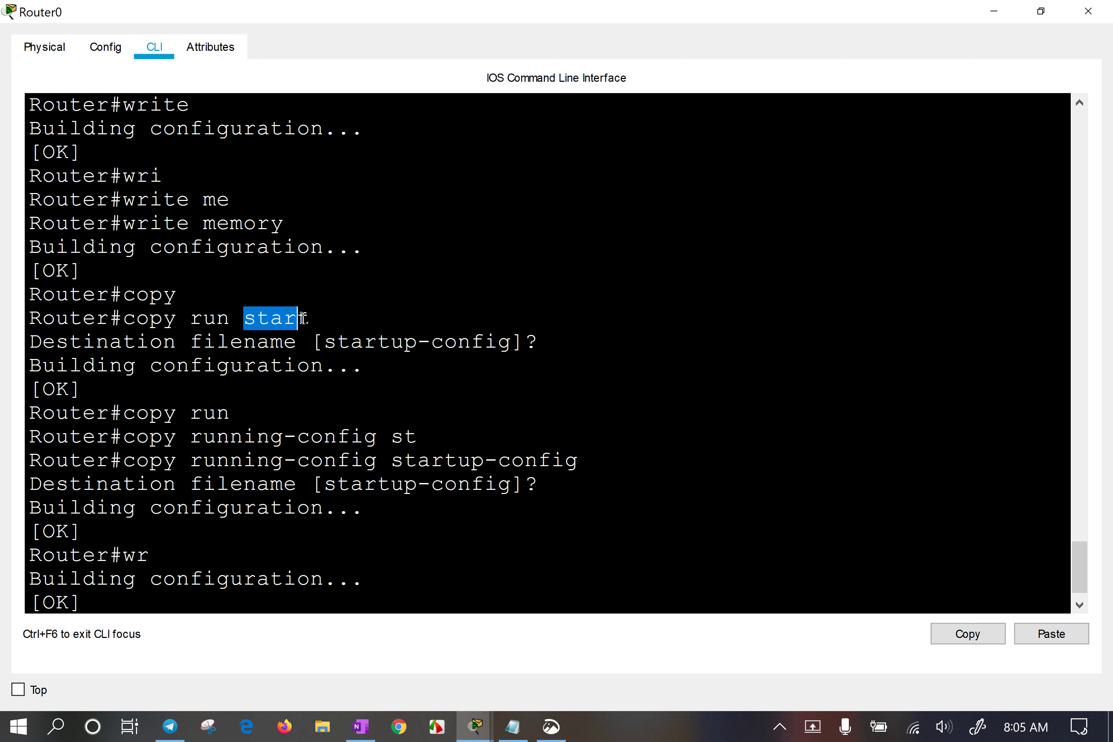
Highlight the running-config and startup-config arguments of the full copy command in the CLI history.
left_click(191, 460)
left_click_drag(191, 459, 585, 472)
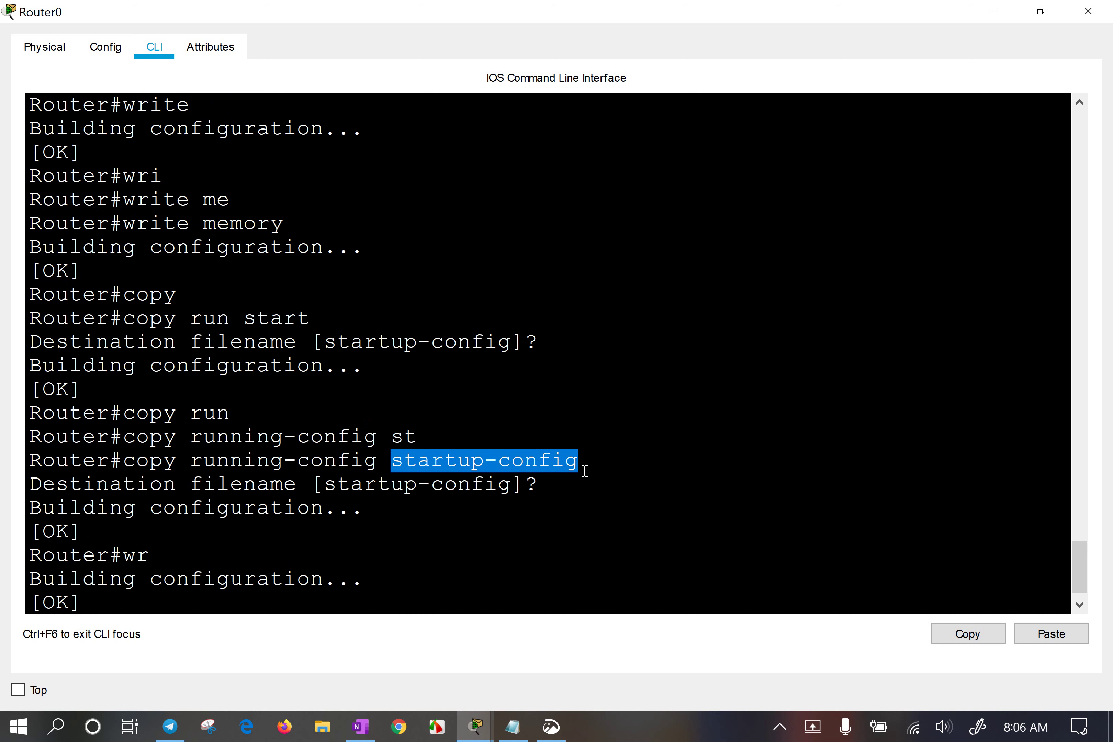
left_click_drag(189, 460, 385, 461)
left_click_drag(391, 460, 578, 455)
left_click(313, 506)
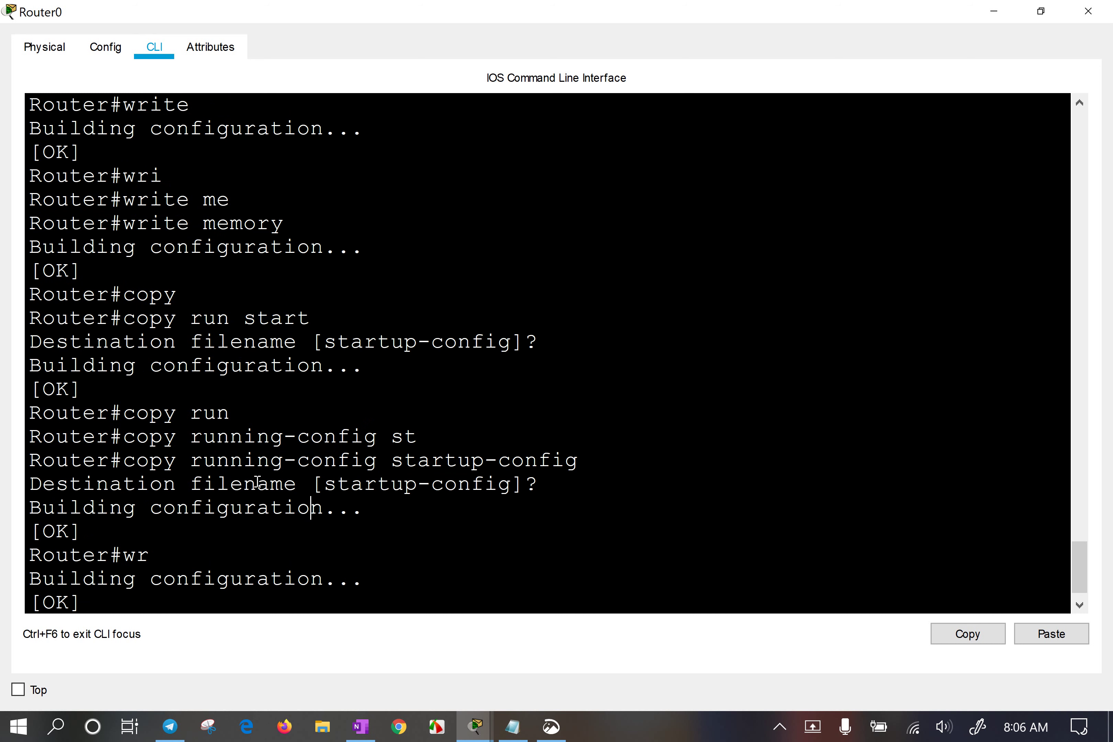
Display Router0's saved configuration with the show startup-config command.
key("Return")
key("Return")
key("Return")
key("Return")
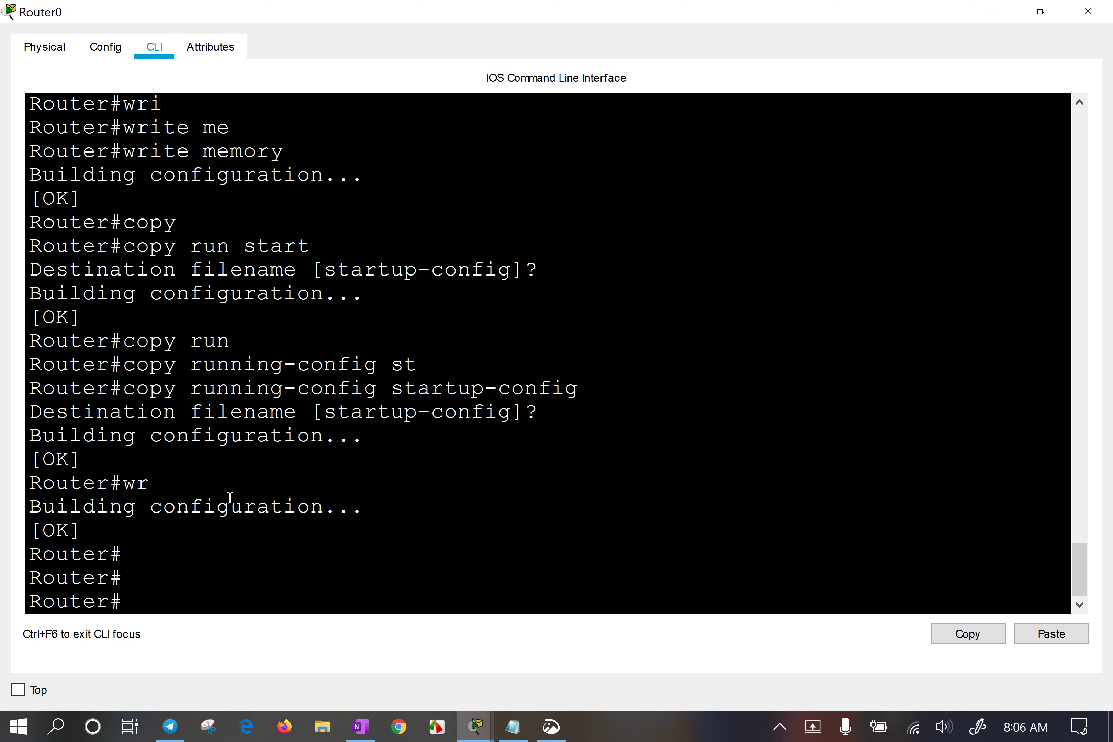
type("sho")
key("Tab")
type("st")
key("Tab")
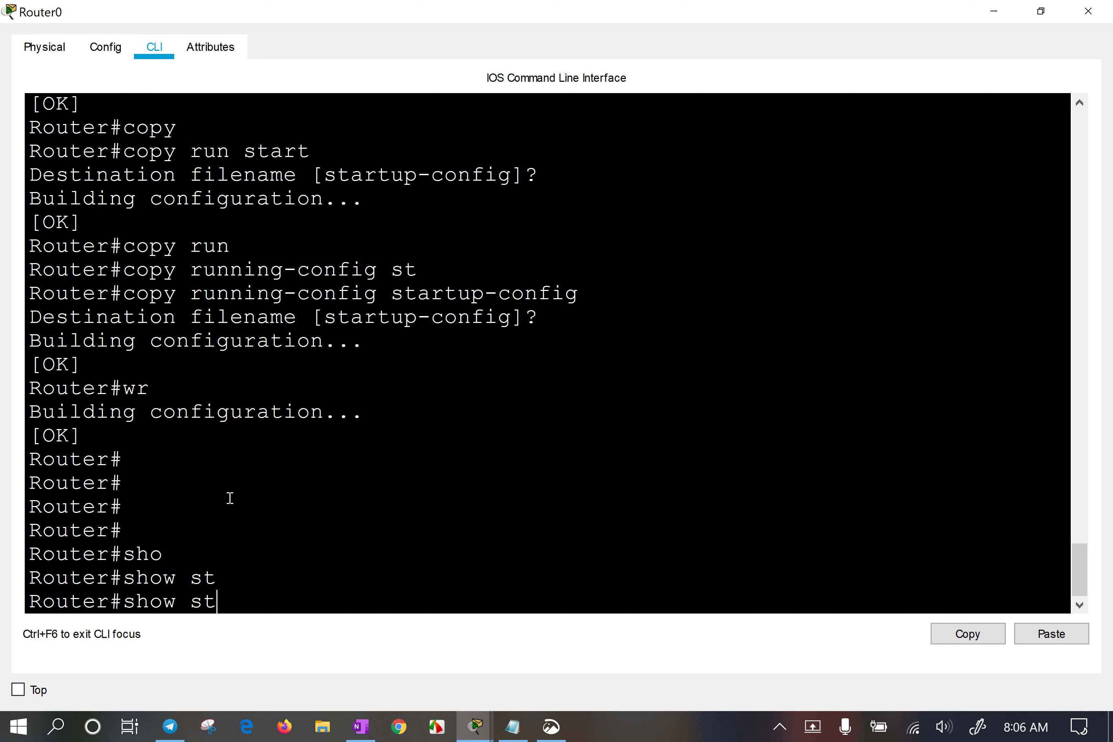
type("ar")
key("Tab")
key("Return")
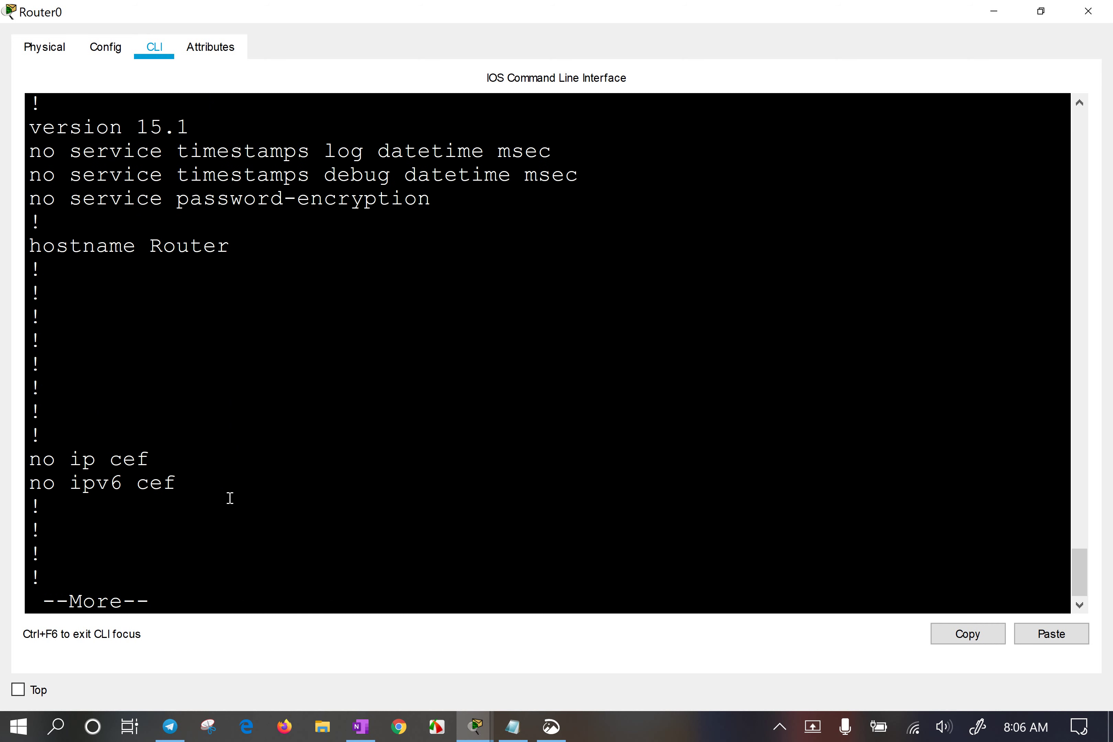
Page through the startup configuration listing to its end and return to the Router# prompt.
key("Return")
key("Return")
key("Return")
key("Return")
key("Return")
key("Return")
key("Return")
key("Return")
key("Return")
key("Return")
key("Return")
key("Return")
key("Return")
key("Return")
key("Return")
key("Return")
key("Return")
key("Return")
key("Return")
key("Return")
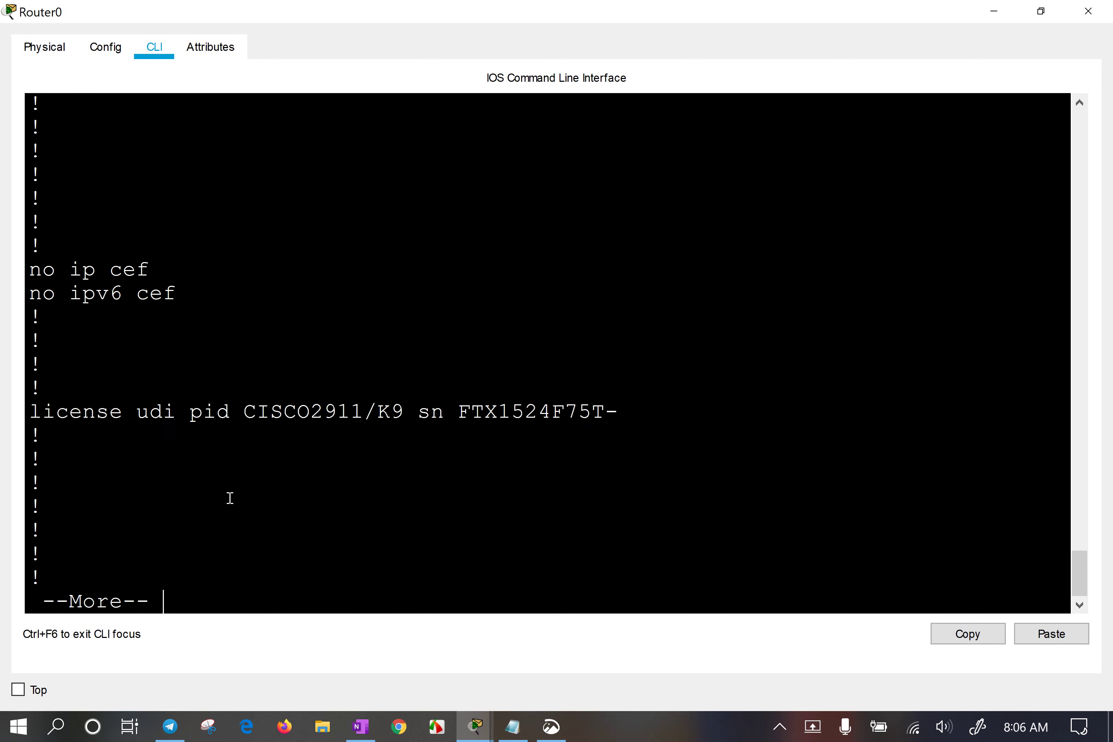
key("Return")
key("Return")
key("Return")
key("Return")
key("Return")
key("Return")
key("Return")
key("Return")
key("Return")
key("Return")
key("Return")
key("Return")
key("Return")
key("Return")
key("Return")
key("Return")
key("Return")
key("Return")
key("Return")
key("Return")
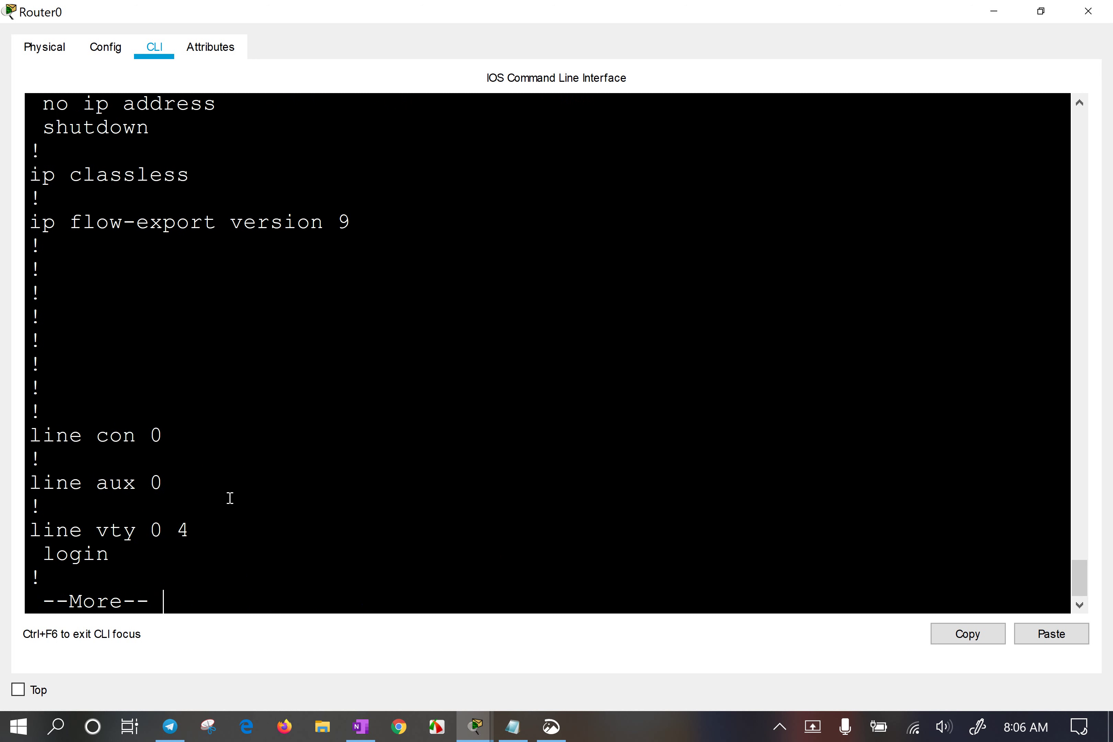
key("Return")
key("Return")
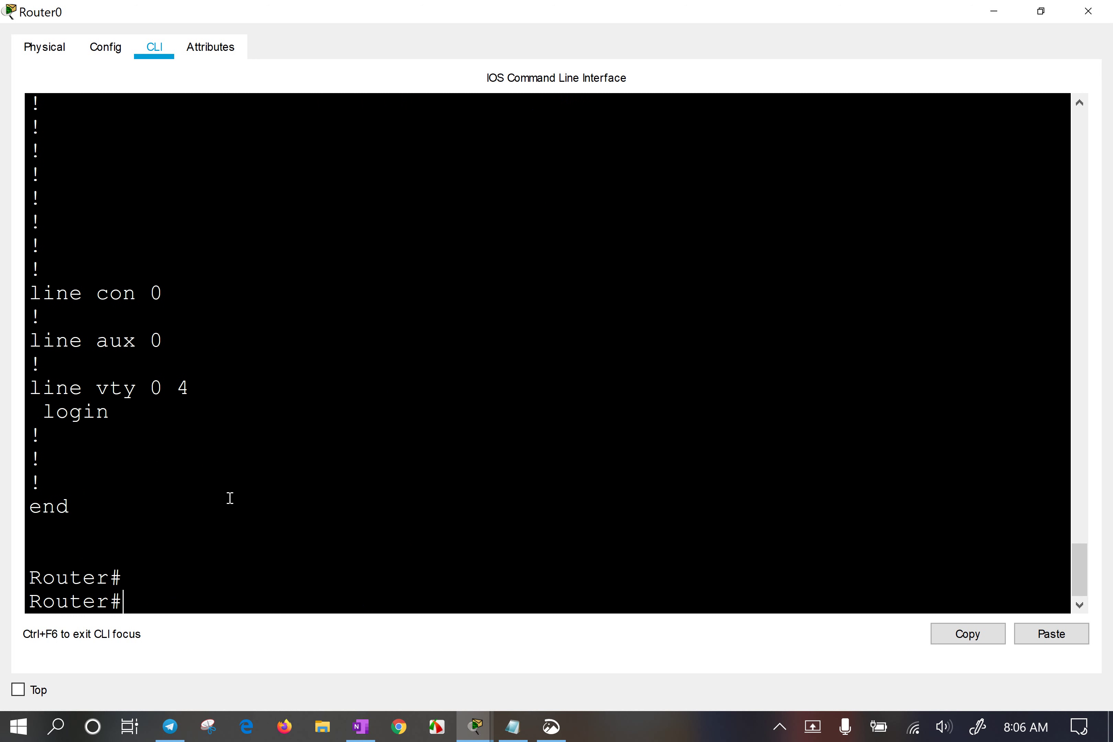
key("Return")
key("Return")
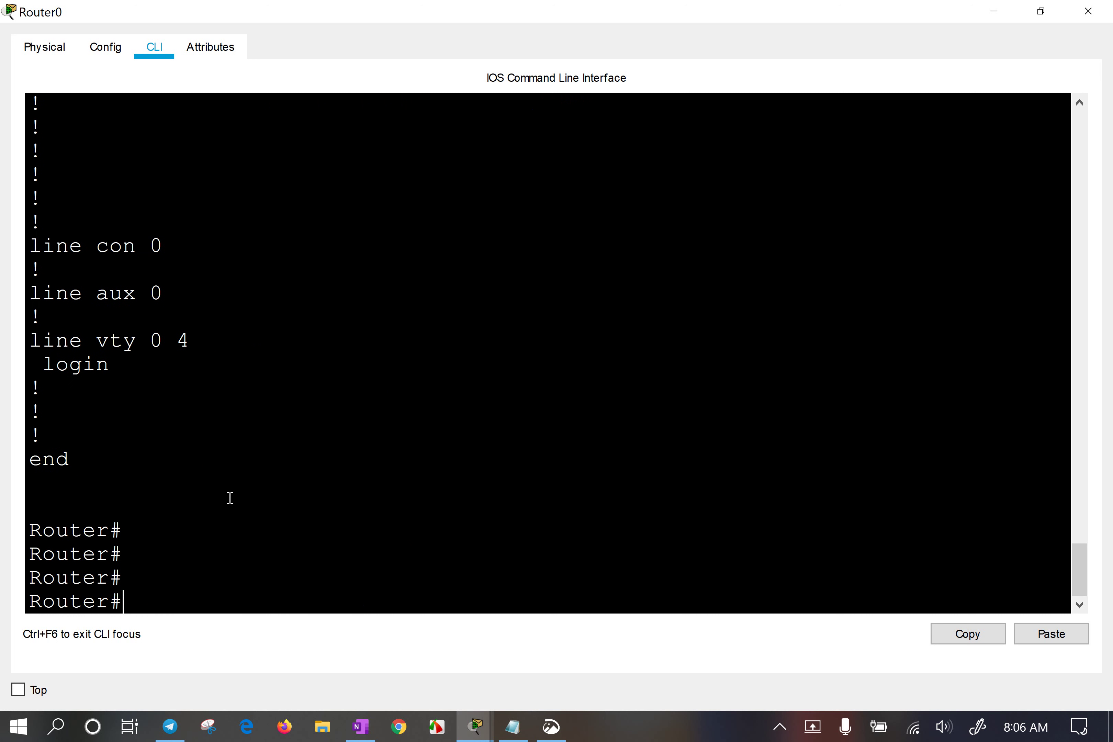
Erase Router0's saved configuration with erase startup-config and confirm the erasure.
type("er")
key("Tab")
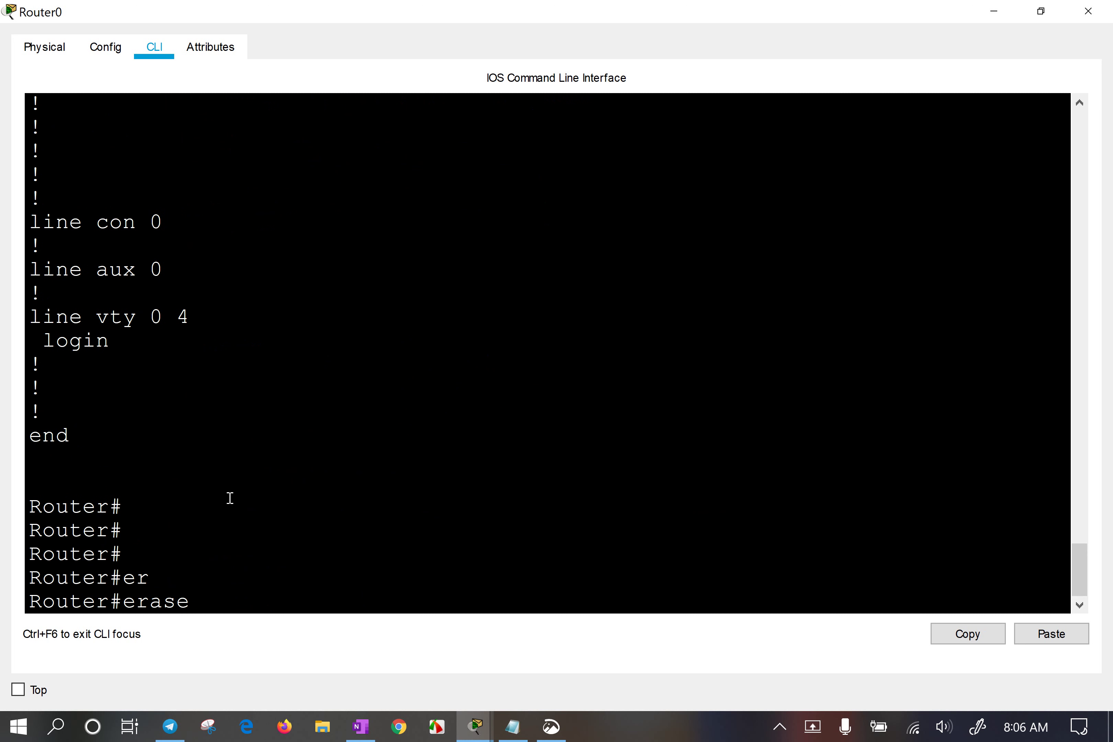
type("star")
key("Tab")
key("Return")
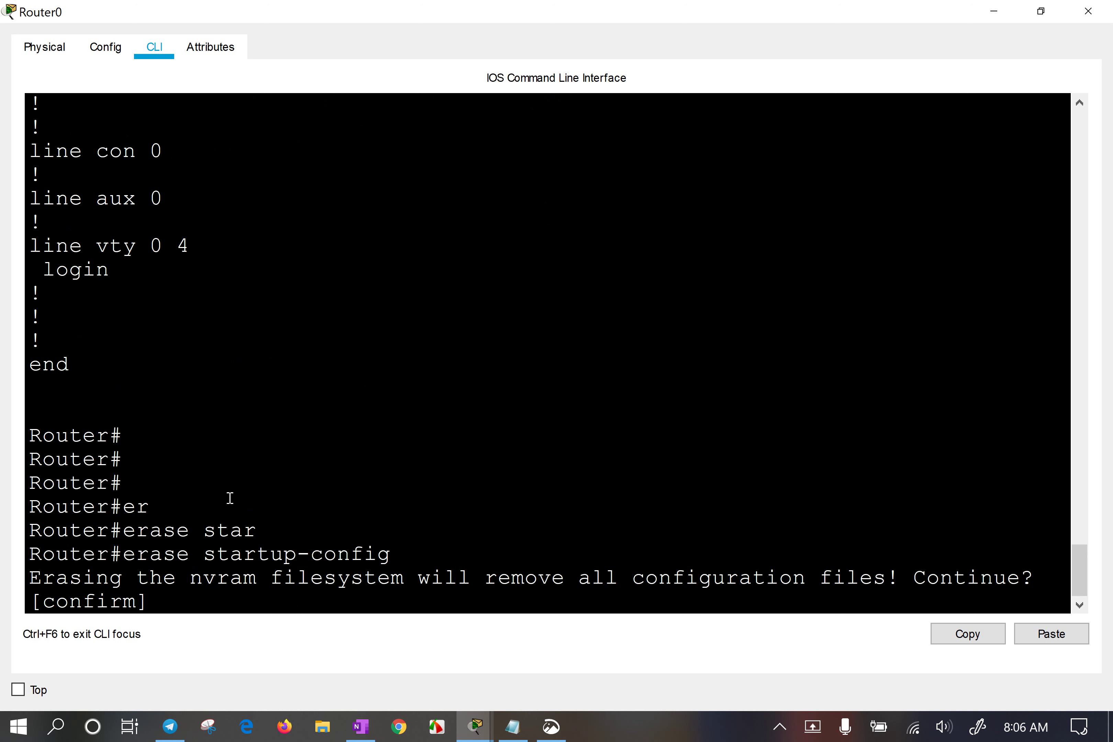
key("Return")
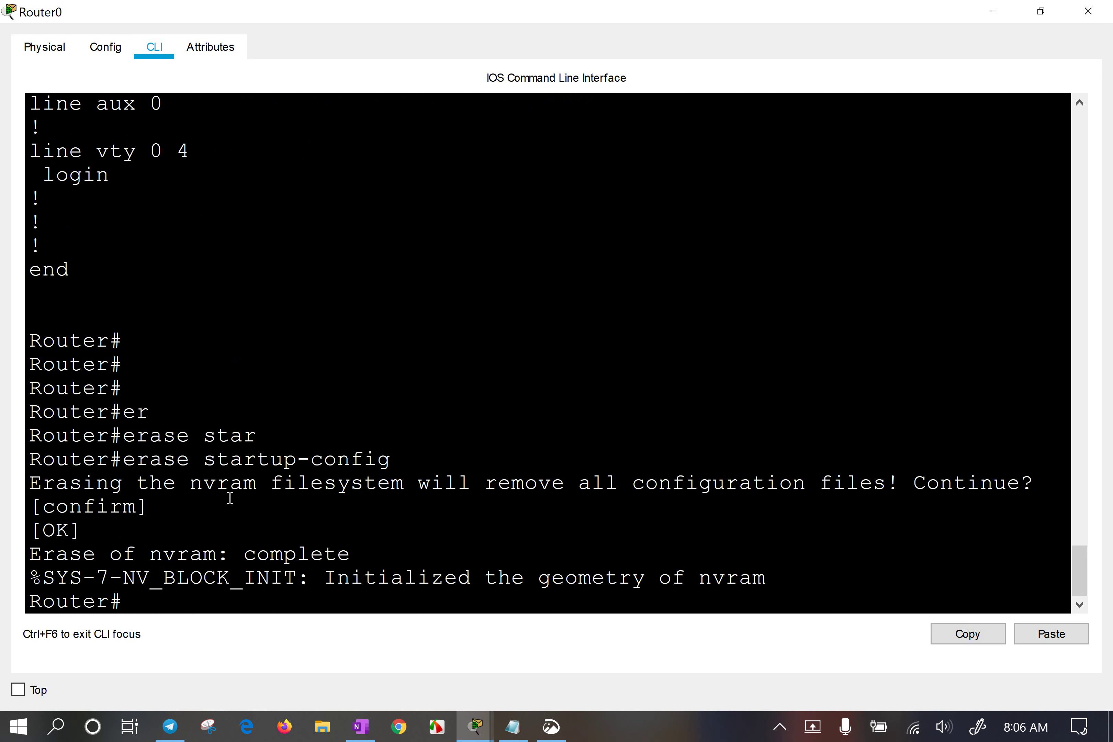
key("Return")
key("Return")
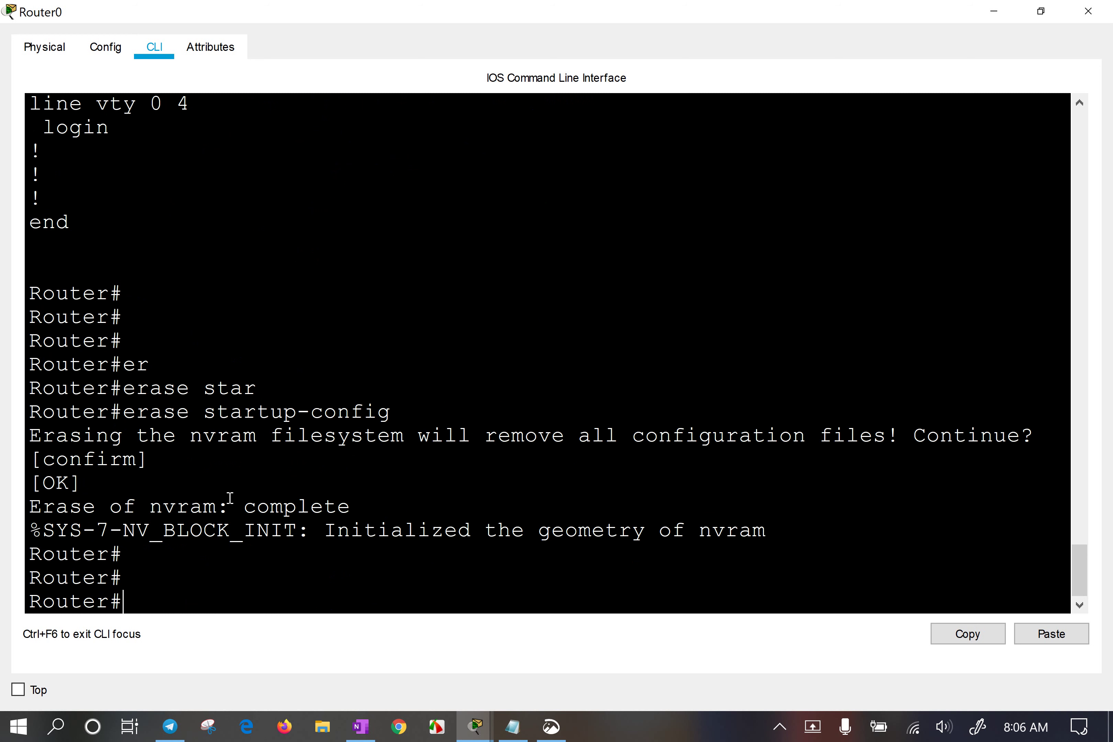
Check the saved configuration after the erasure with show startup-config.
key("Return")
key("Return")
type("sho")
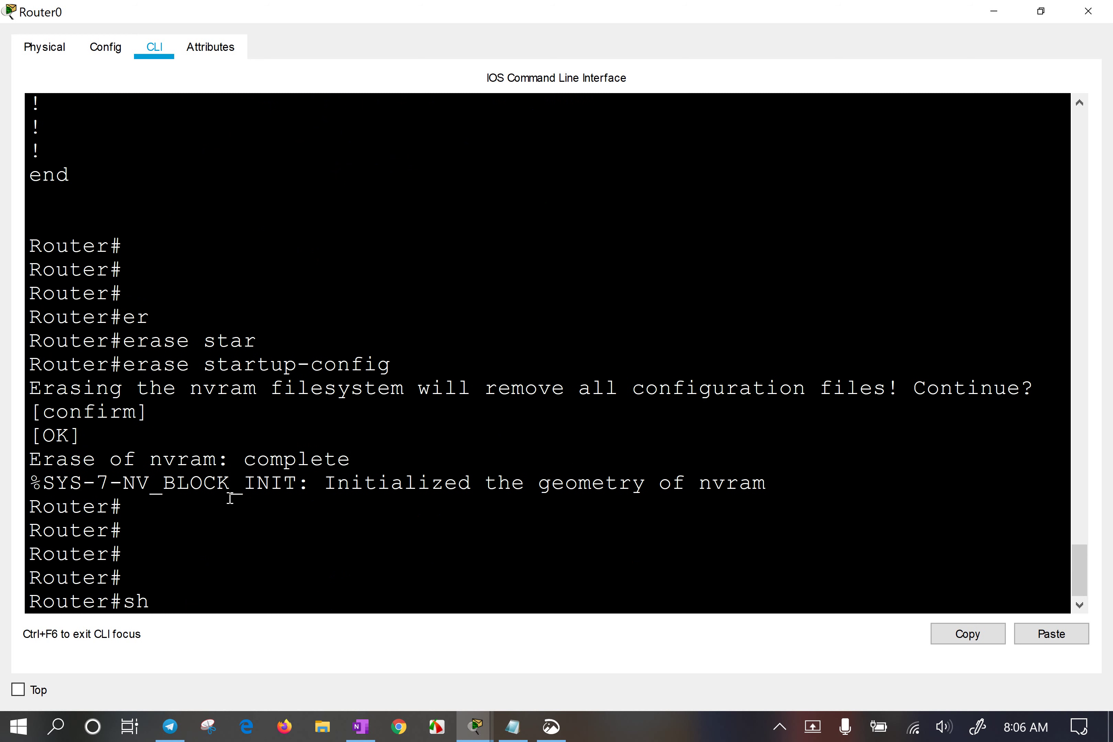
key("Tab")
type("star")
key("Tab")
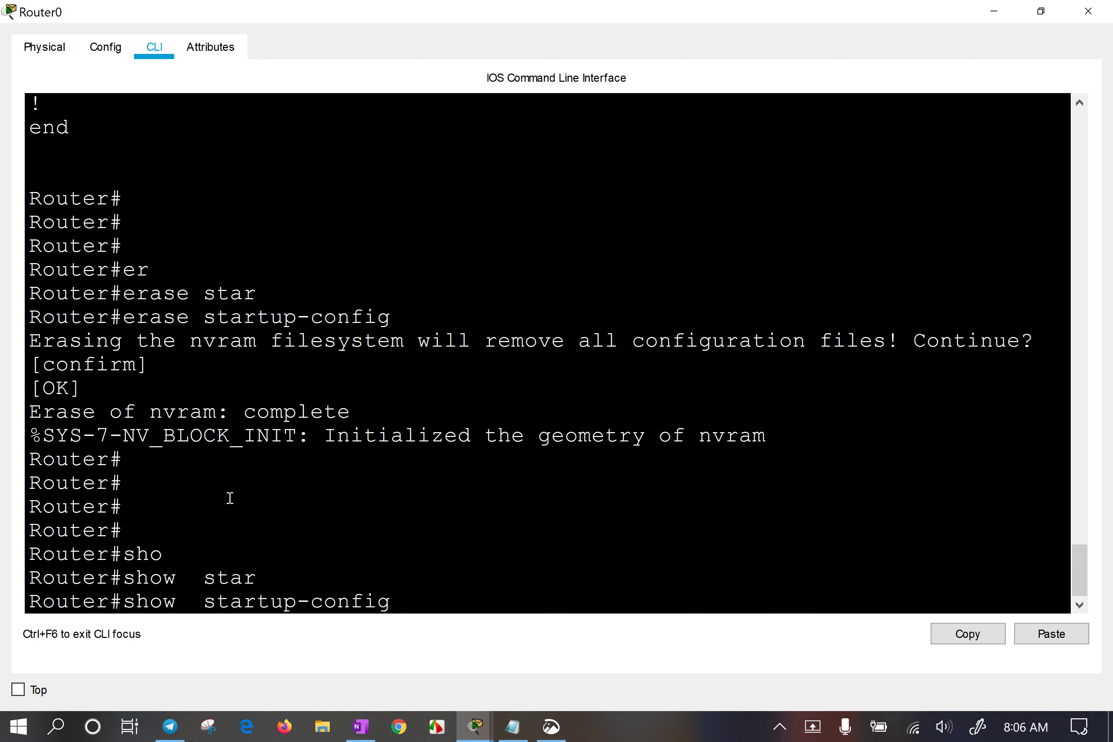
key("Return")
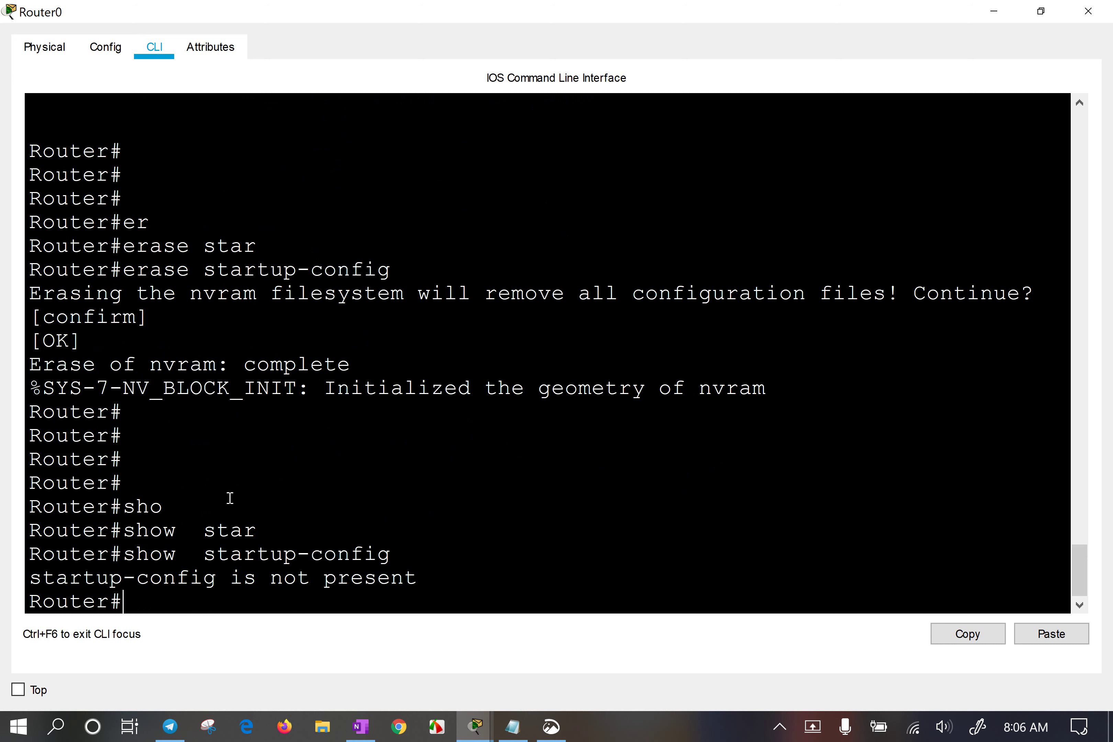
type("copy run start")
key("BackSpace")
key("BackSpace")
key("BackSpace")
key("BackSpace")
key("BackSpace")
key("BackSpace")
key("BackSpace")
key("BackSpace")
key("BackSpace")
key("BackSpace")
key("BackSpace")
key("BackSpace")
key("BackSpace")
key("BackSpace")
Save Router0's running configuration again with the write command.
type("wri")
key("Tab")
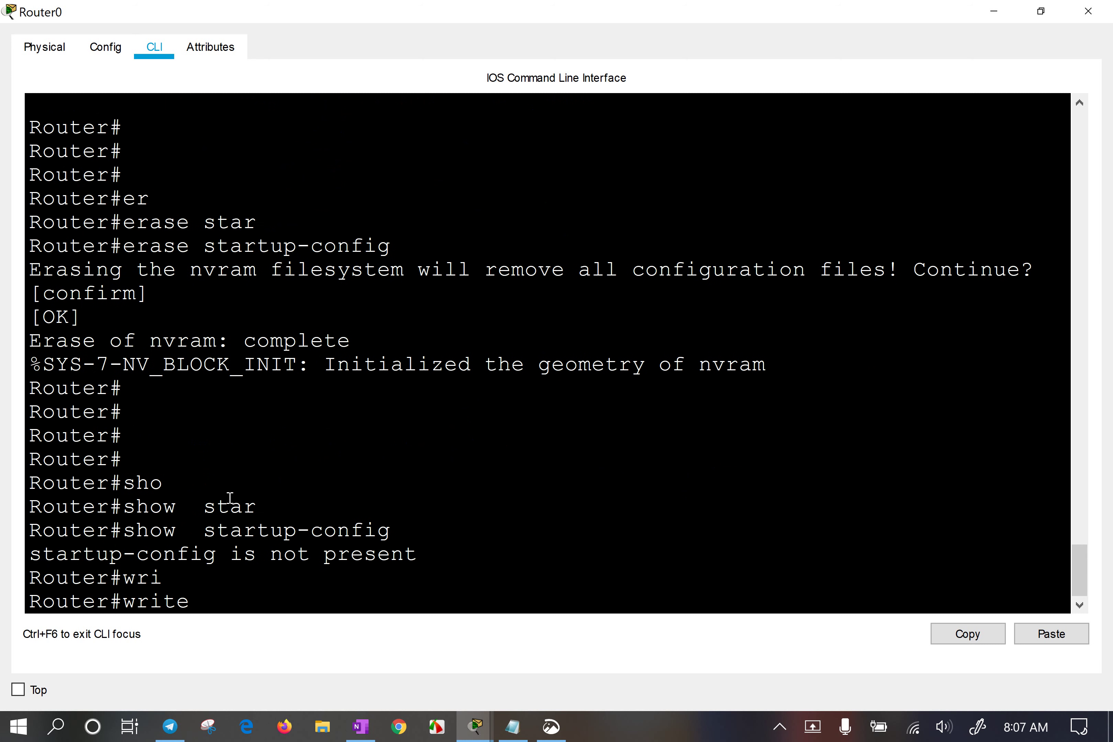
key("Return")
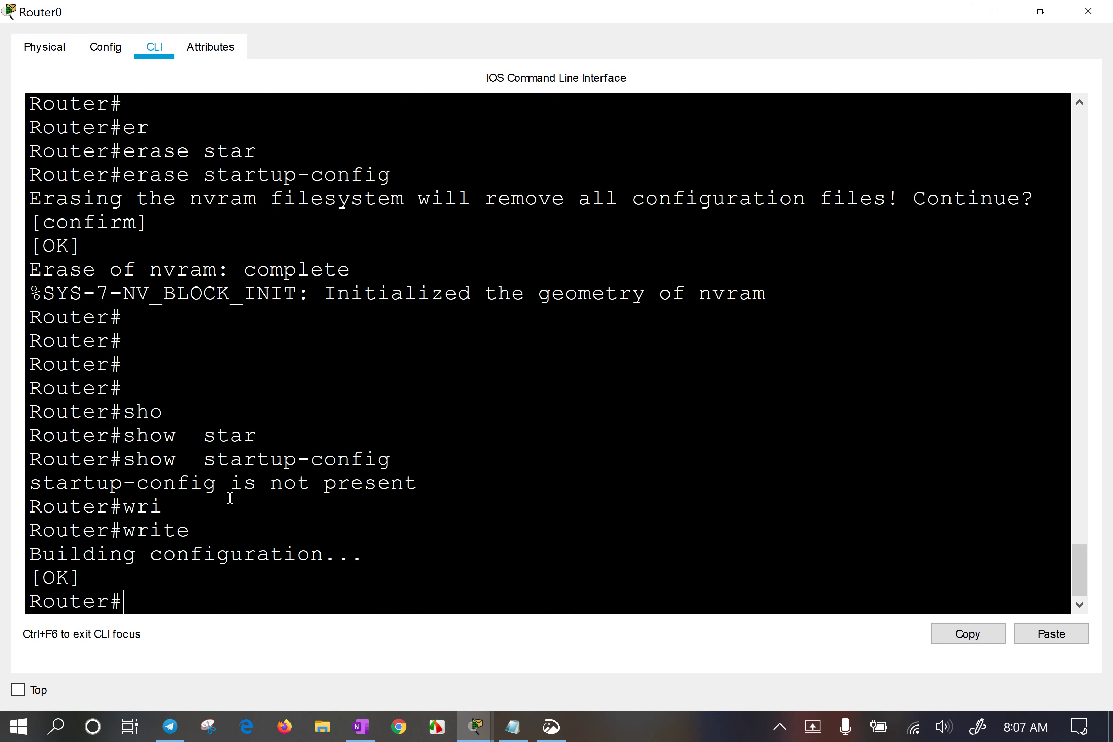
Verify the newly saved configuration with show startup-config, then quit the listing after its first page.
type("show star")
type("t")
key("Tab")
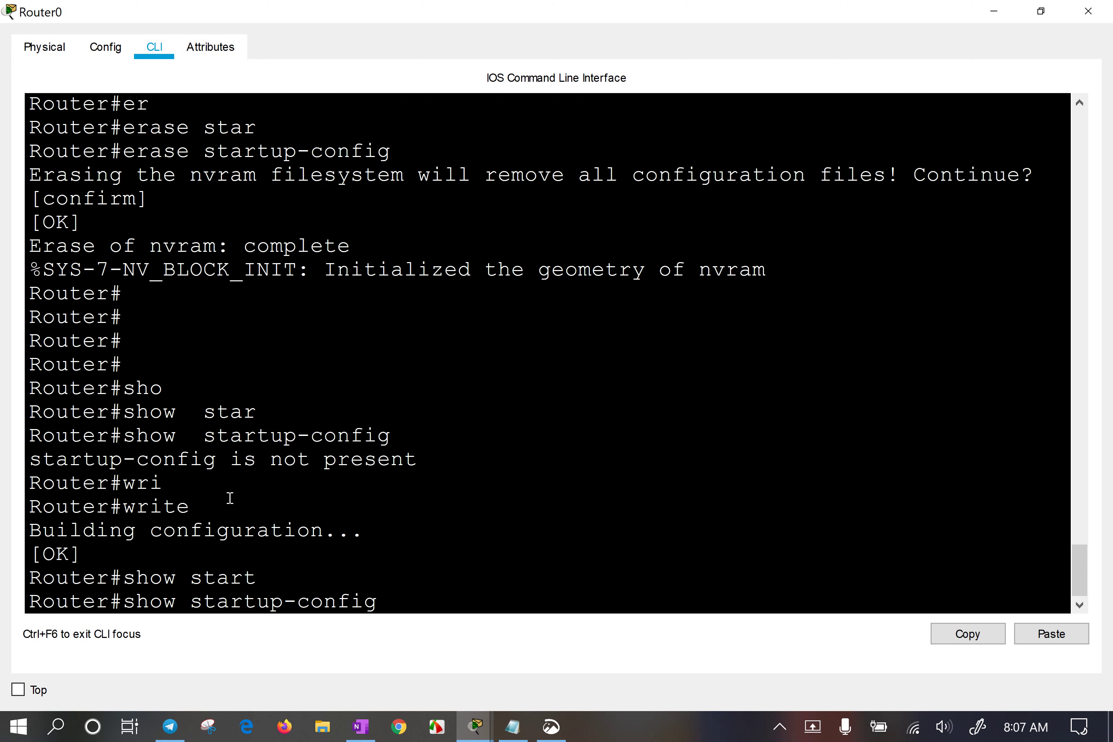
key("Return")
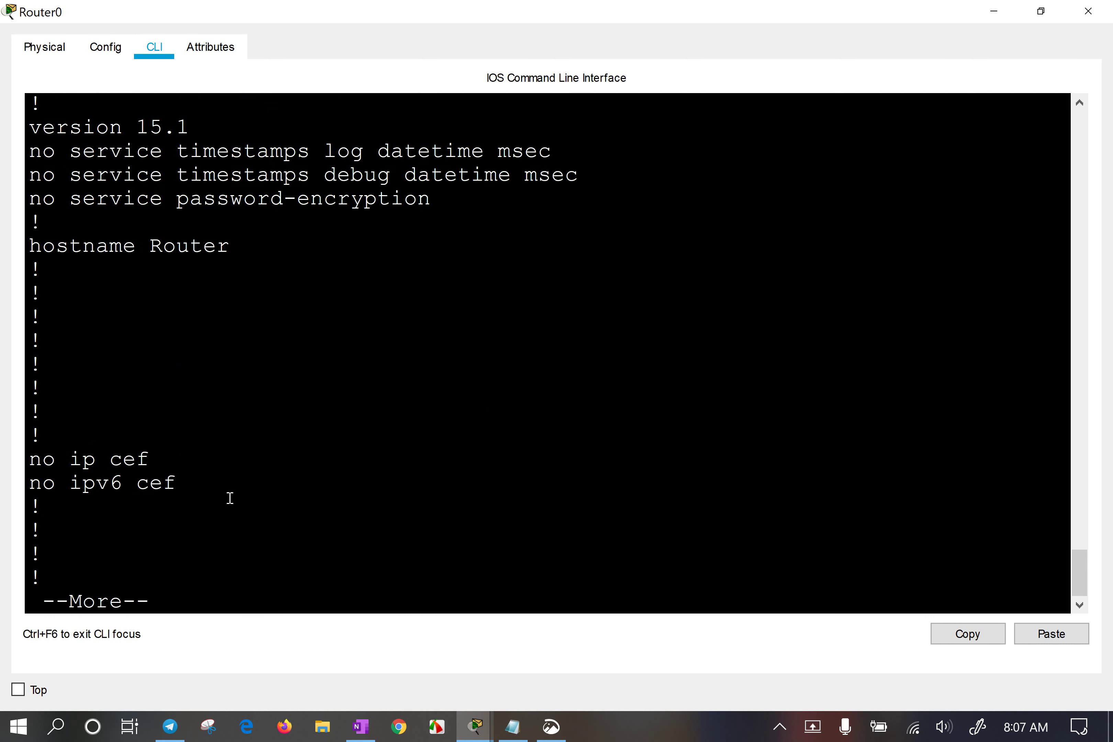
key("q")
Save the configuration once more from privileged mode with the short form wr.
key("Return")
key("Return")
key("Return")
type("wr")
key("Return")
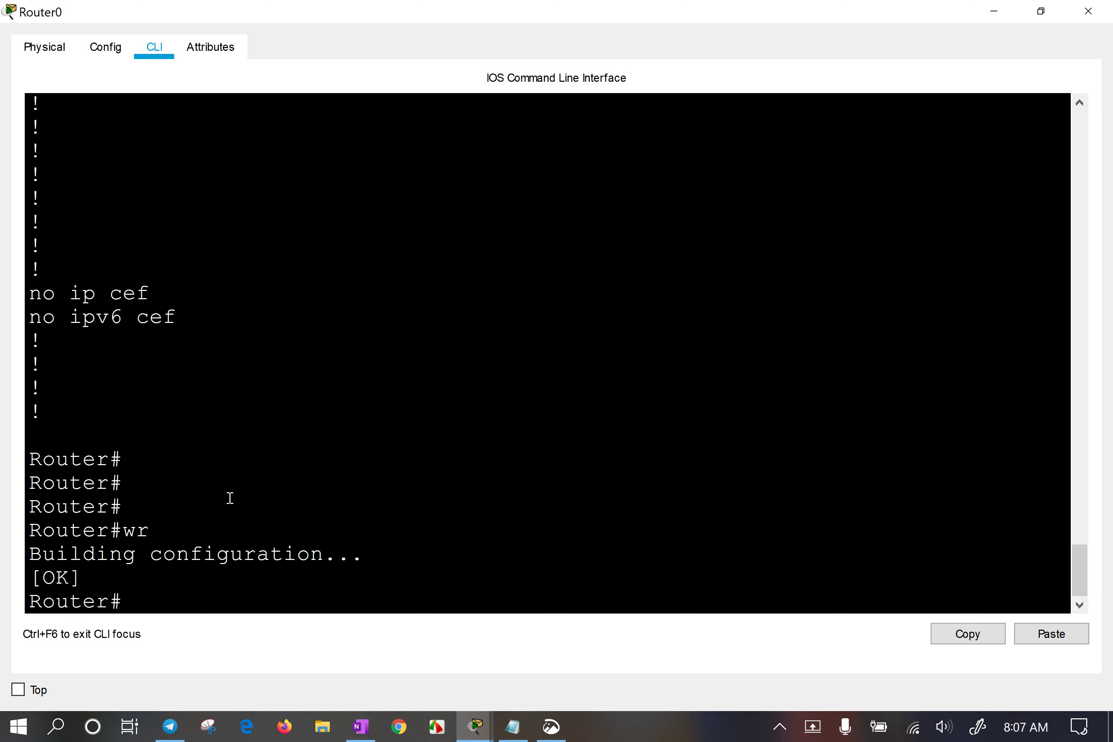
Display a summary of Router0's interfaces and IP addresses with sh ip int br.
type("sho wip")
key("BackSpace")
key("BackSpace")
key("BackSpace")
key("BackSpace")
key("BackSpace")
type("ip int vr")
key("BackSpace")
key("BackSpace")
type("br")
key("Return")
key("Return")
key("Return")
key("Return")
key("Return")
key("Return")
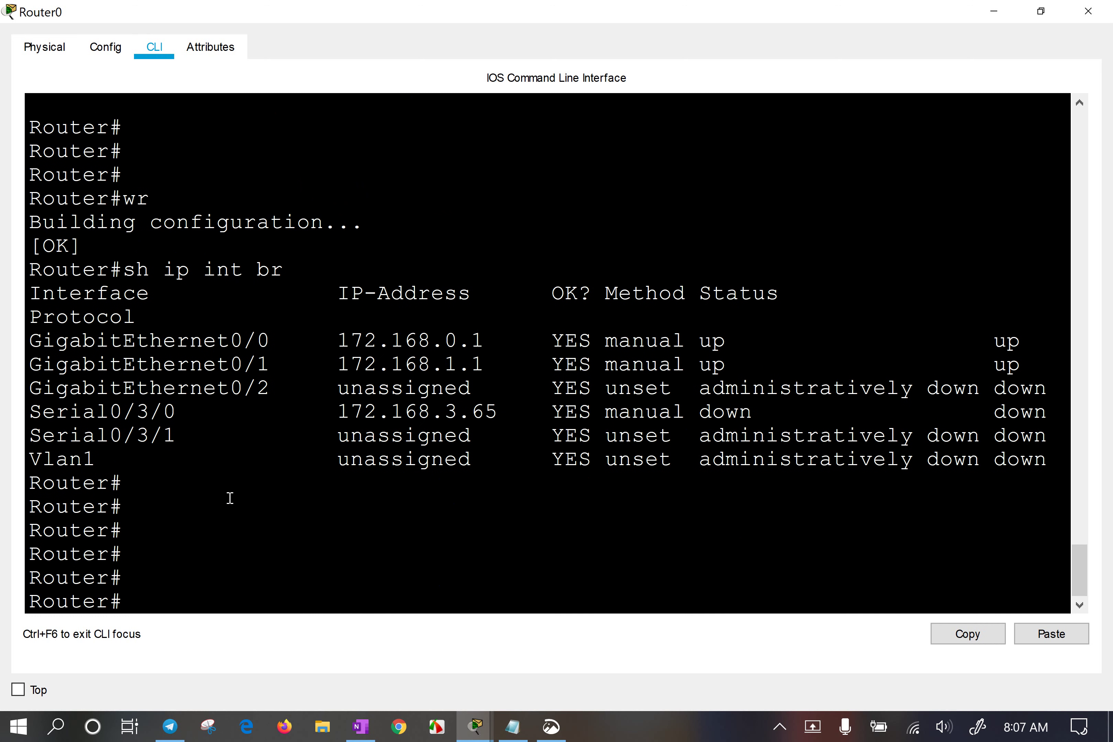
Recall the sh ip int br command and list its further options with the ? help.
key("Return")
key("Return")
key("Return")
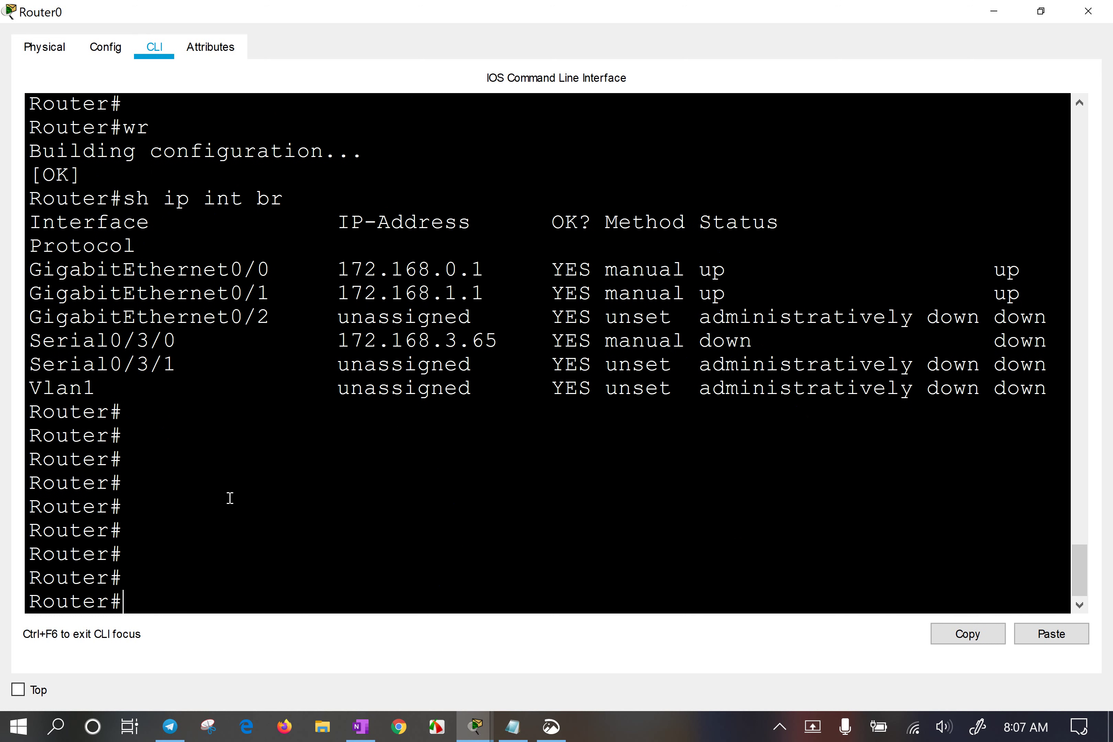
key("Up")
type("?")
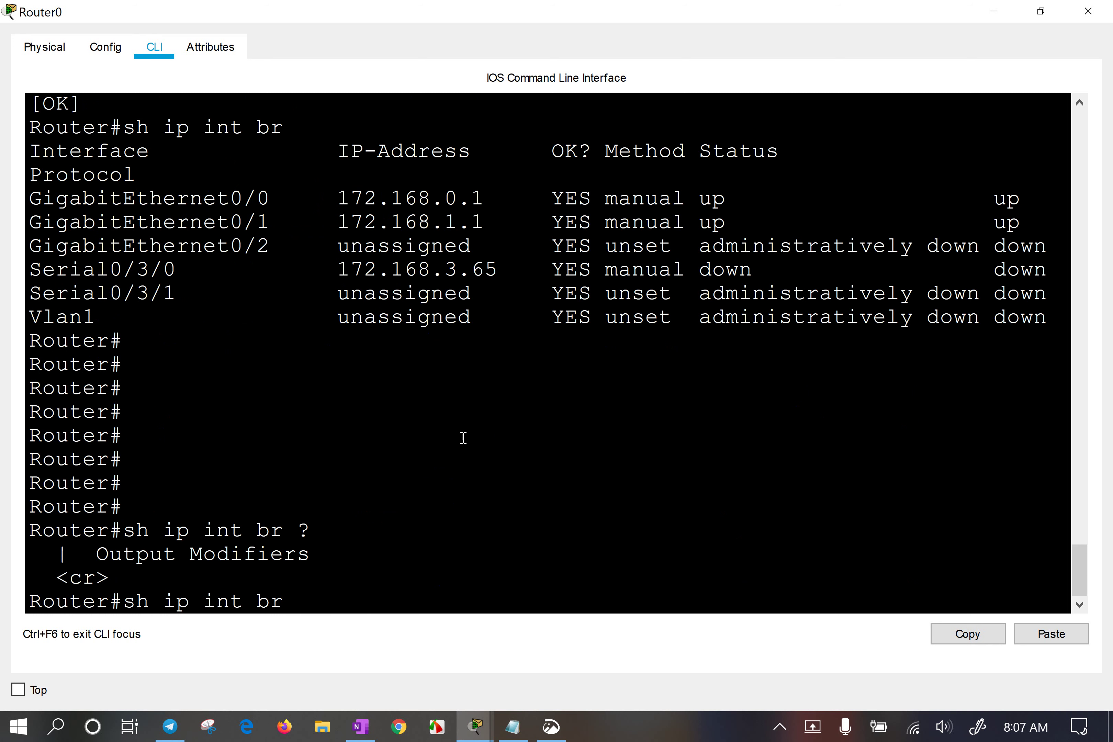
Highlight the interface summary rows and the IP address entries of GigabitEthernet0/2 and Serial0/3/1 for review.
left_click_drag(151, 175, 435, 330)
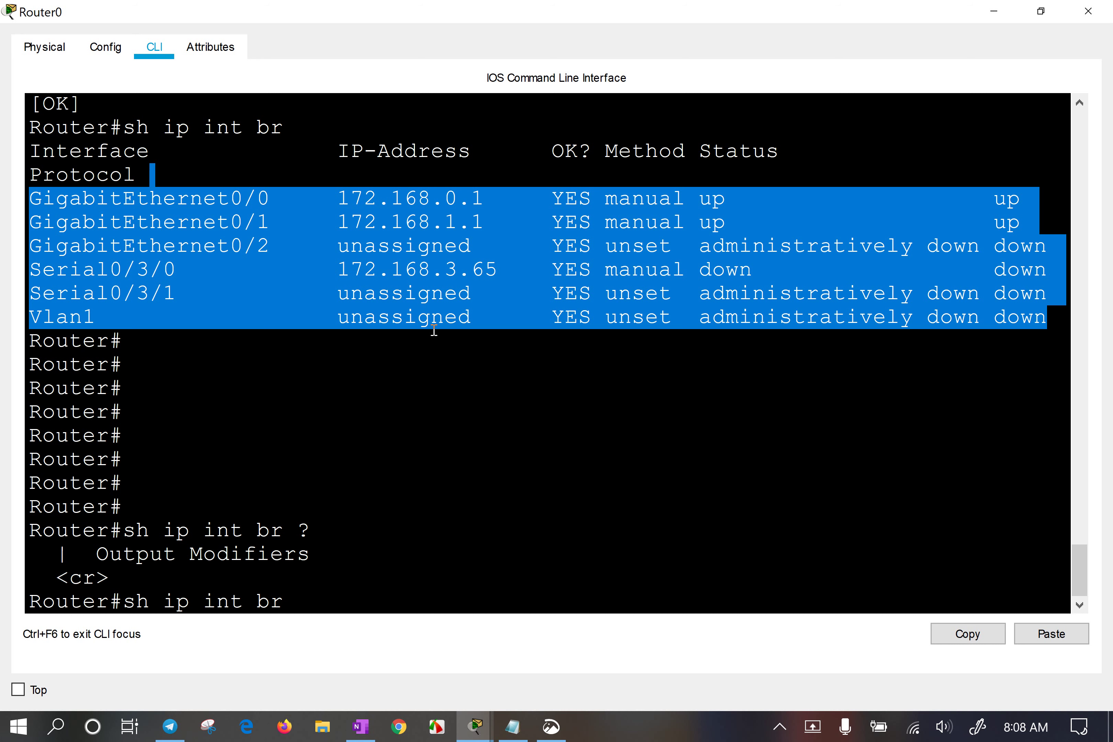
left_click(534, 343)
left_click_drag(338, 246, 466, 241)
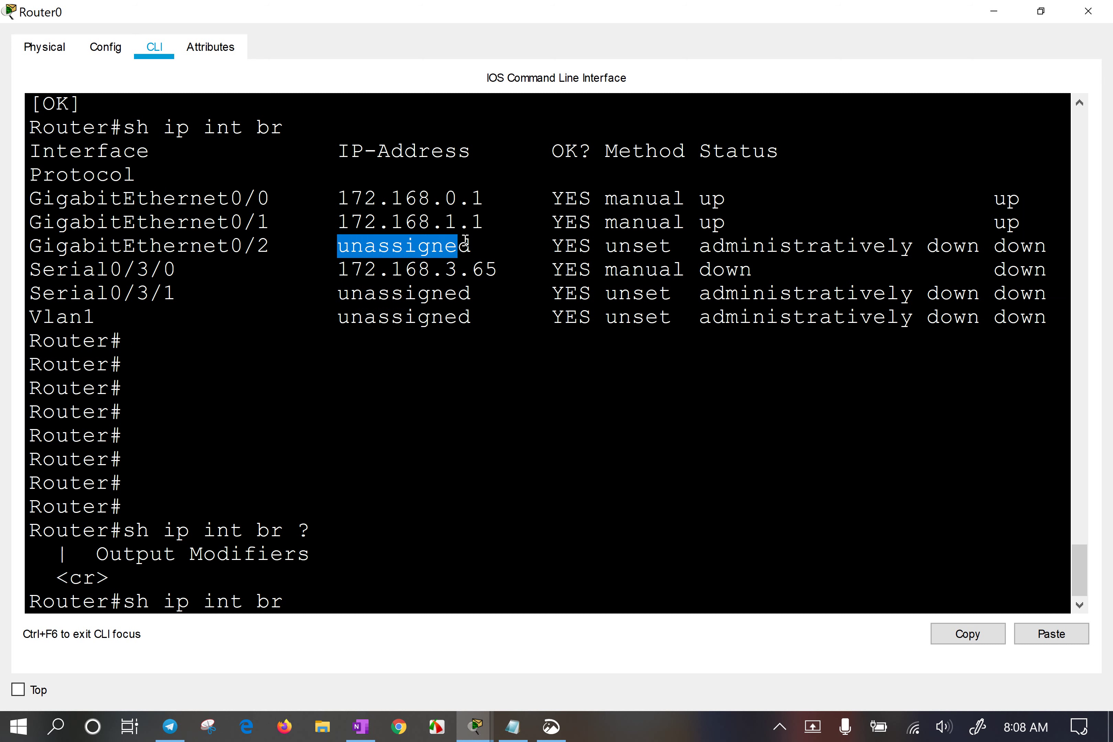
left_click_drag(339, 293, 464, 292)
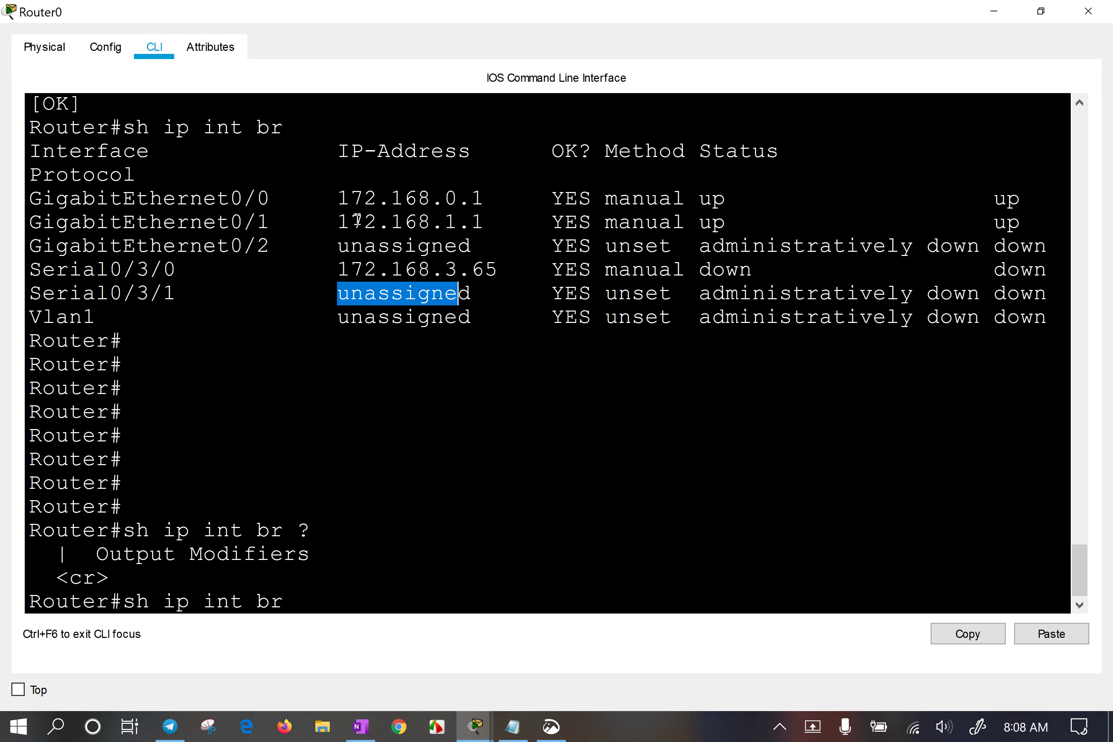
Highlight the IP address entries of GigabitEthernet0/0, GigabitEthernet0/1, Serial0/3/1 and Vlan1 in the interface summary for review.
left_click_drag(339, 198, 440, 198)
left_click_drag(364, 219, 455, 218)
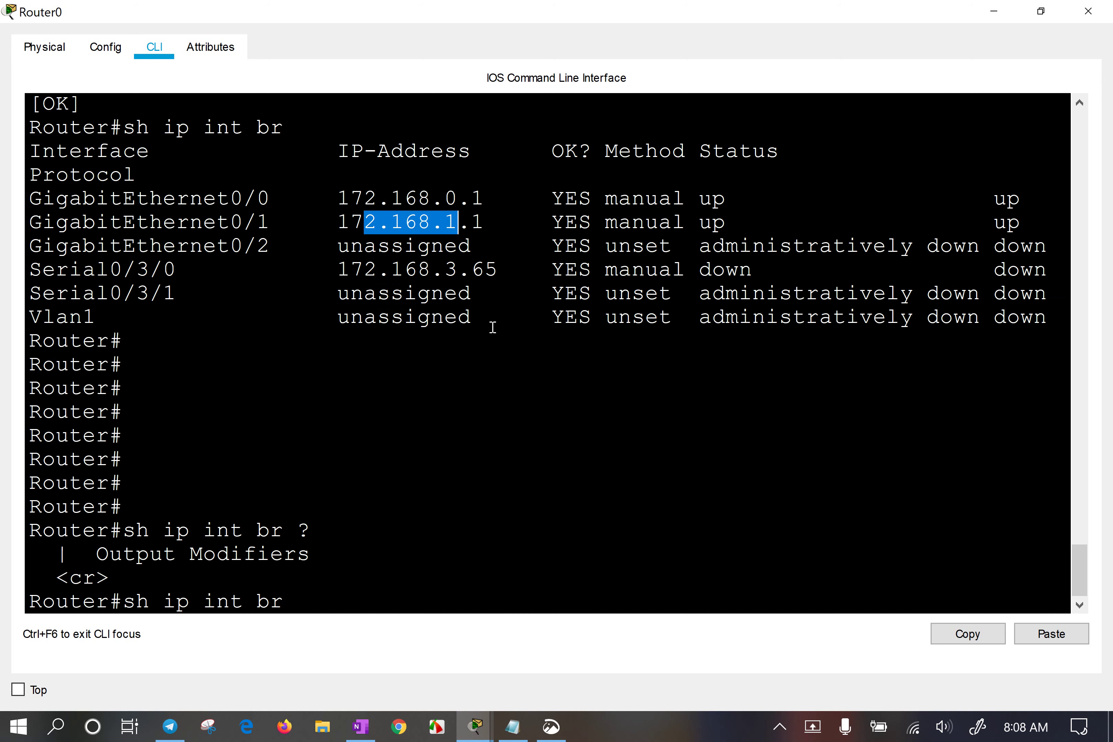
left_click_drag(365, 293, 467, 318)
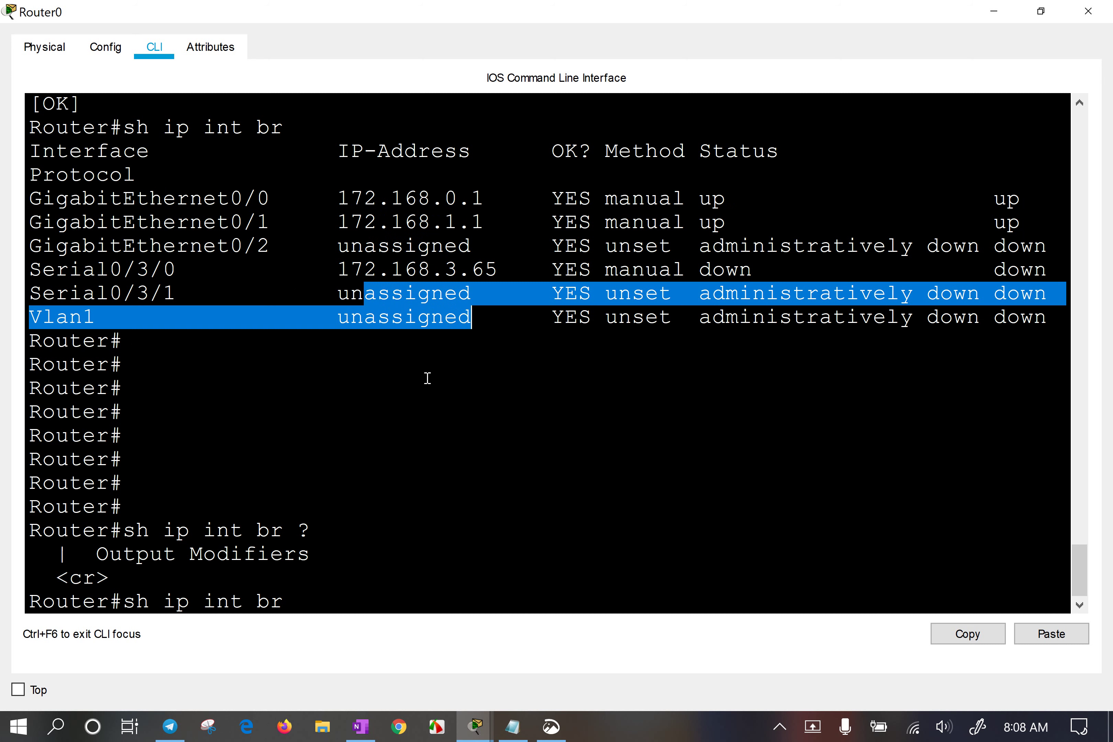
left_click(408, 405)
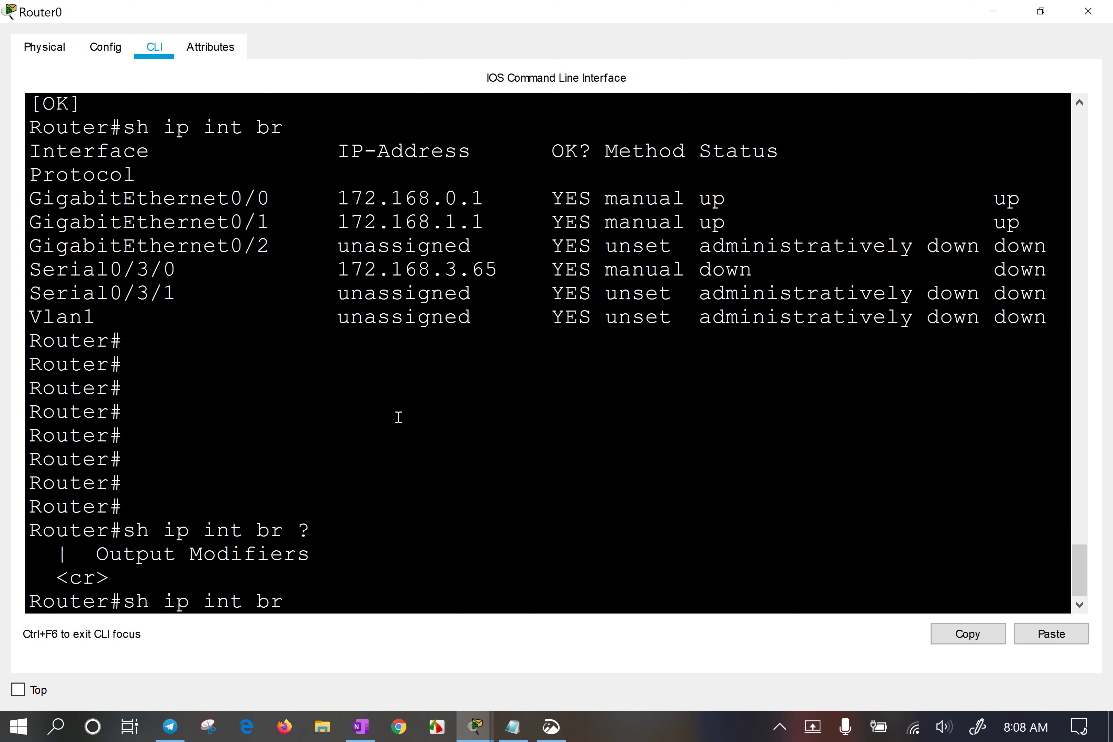
List the further options of sh ip int br with ? again and append the | output modifier to the command.
left_click_drag(253, 598, 285, 595)
type("?")
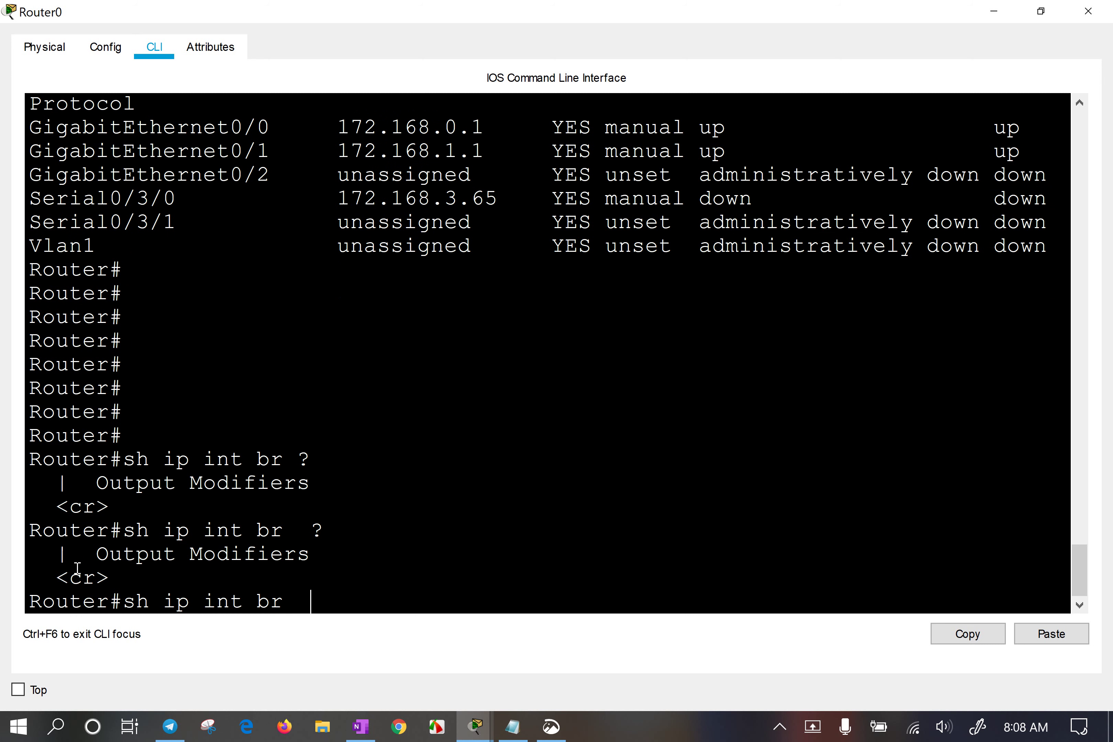
left_click_drag(46, 561, 82, 555)
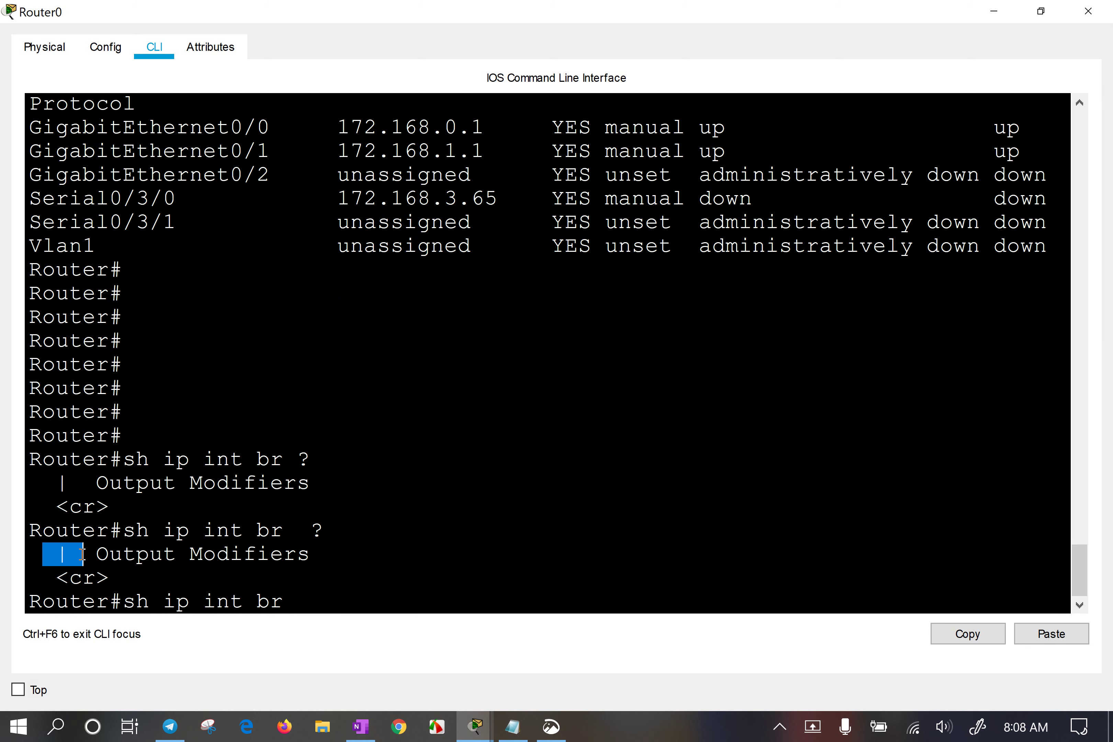
type("|")
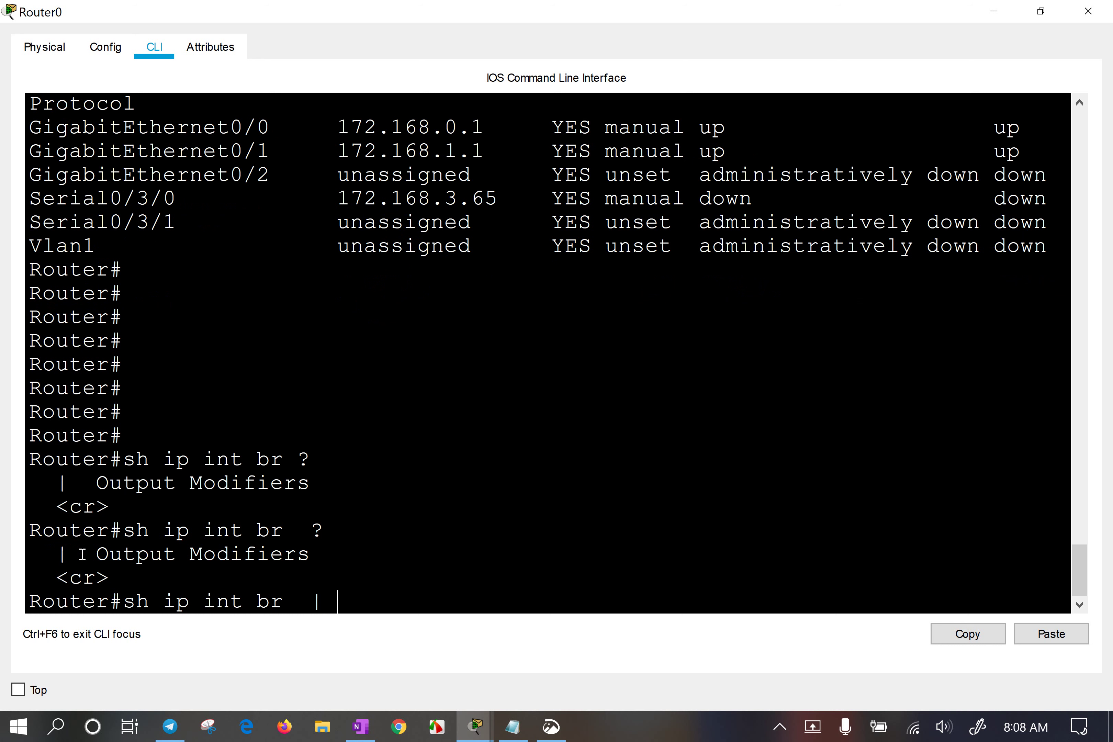
Remove the | modifier and display Router0's full interface summary again with sh ip int br.
key("BackSpace")
key("BackSpace")
key("BackSpace")
key("Return")
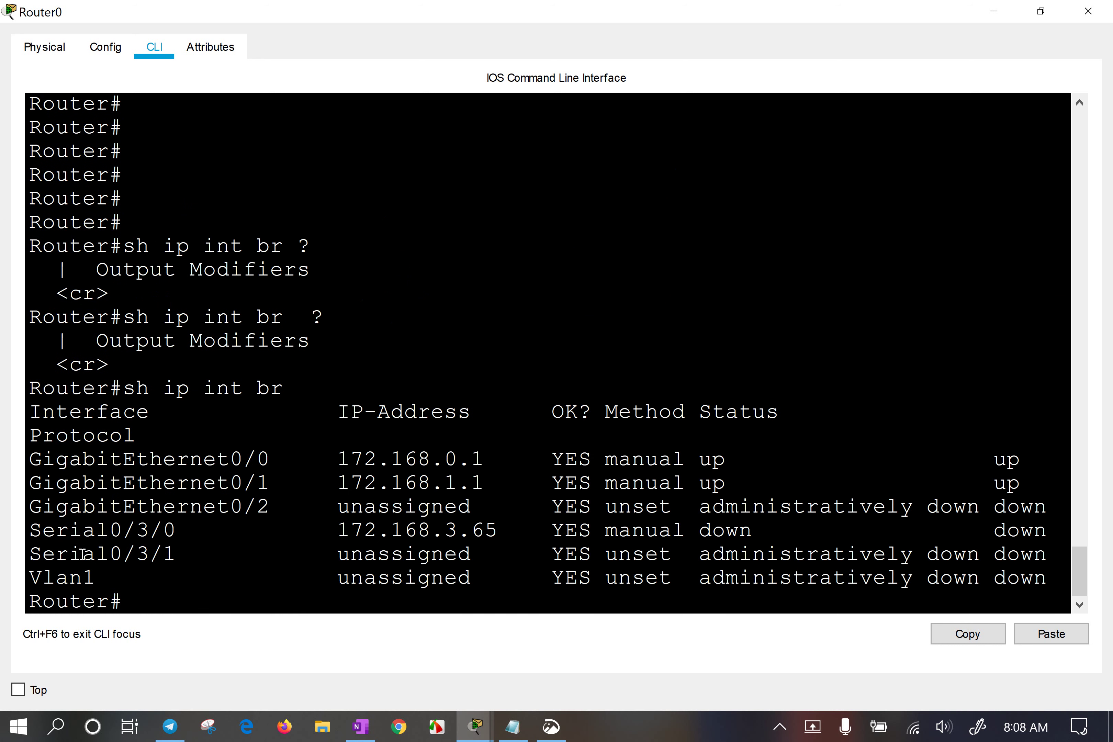
key("Return")
key("Return")
key("Return")
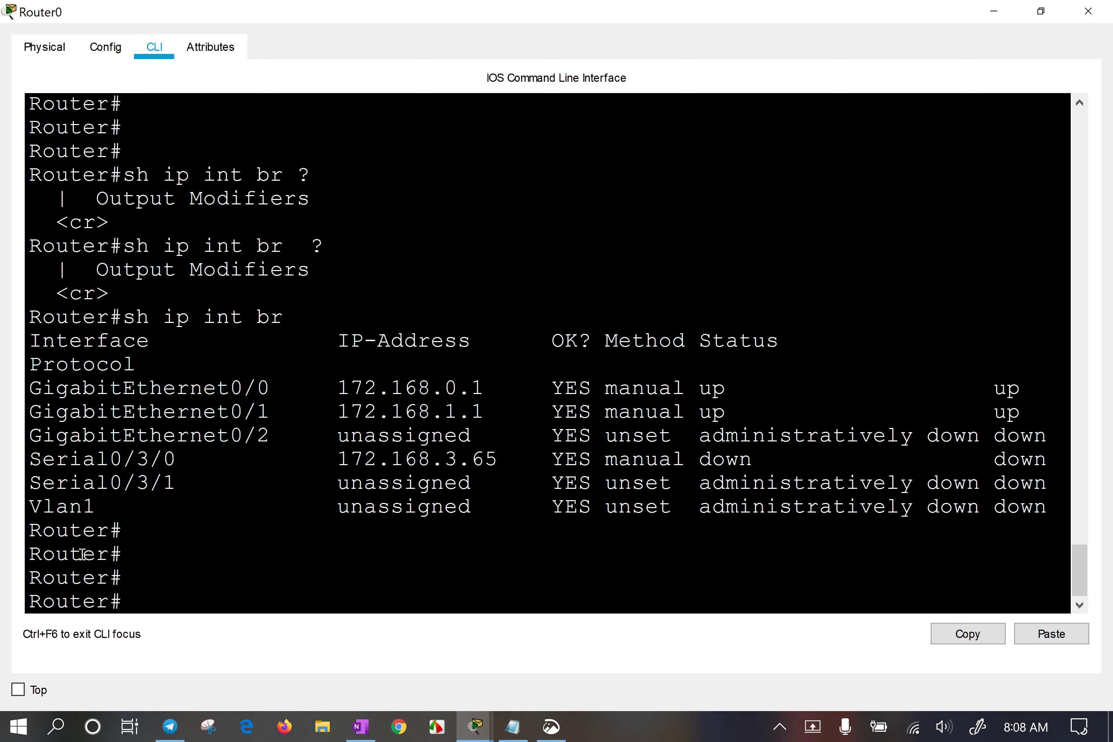
Recall sh ip int br | and list the available output filters with the ? help.
key("Up")
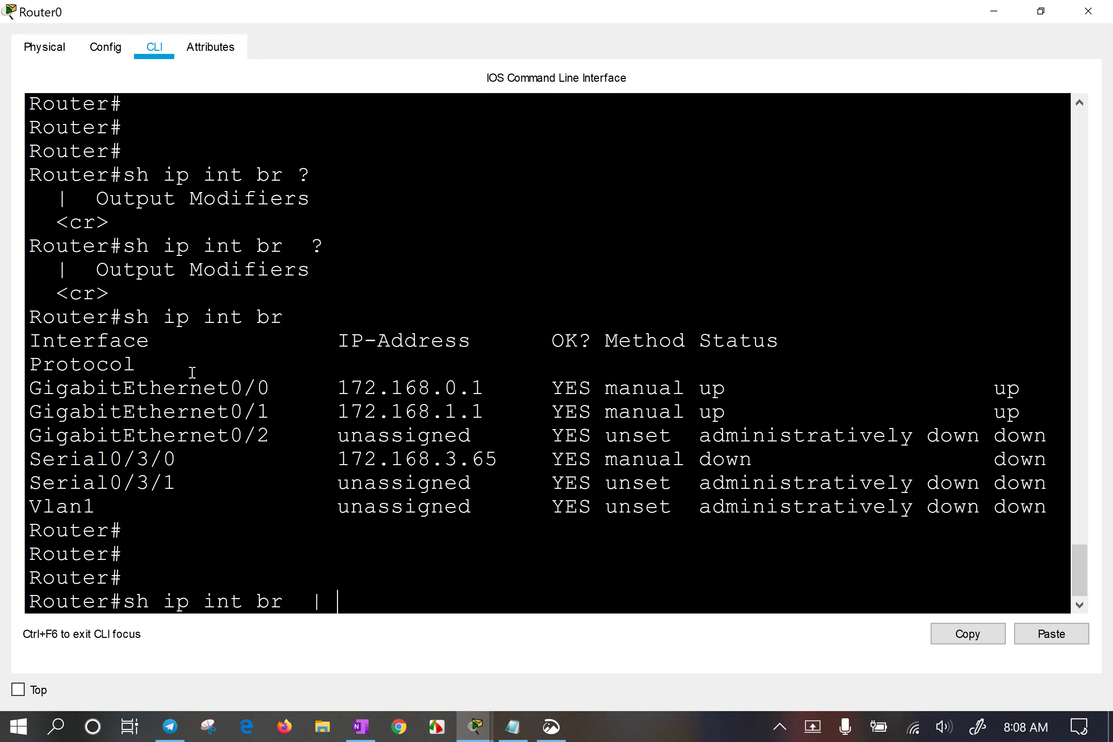
left_click_drag(192, 373, 365, 460)
left_click_drag(312, 598, 346, 600)
left_click(364, 508)
type("exc")
key("BackSpace")
key("BackSpace")
key("BackSpace")
type("?")
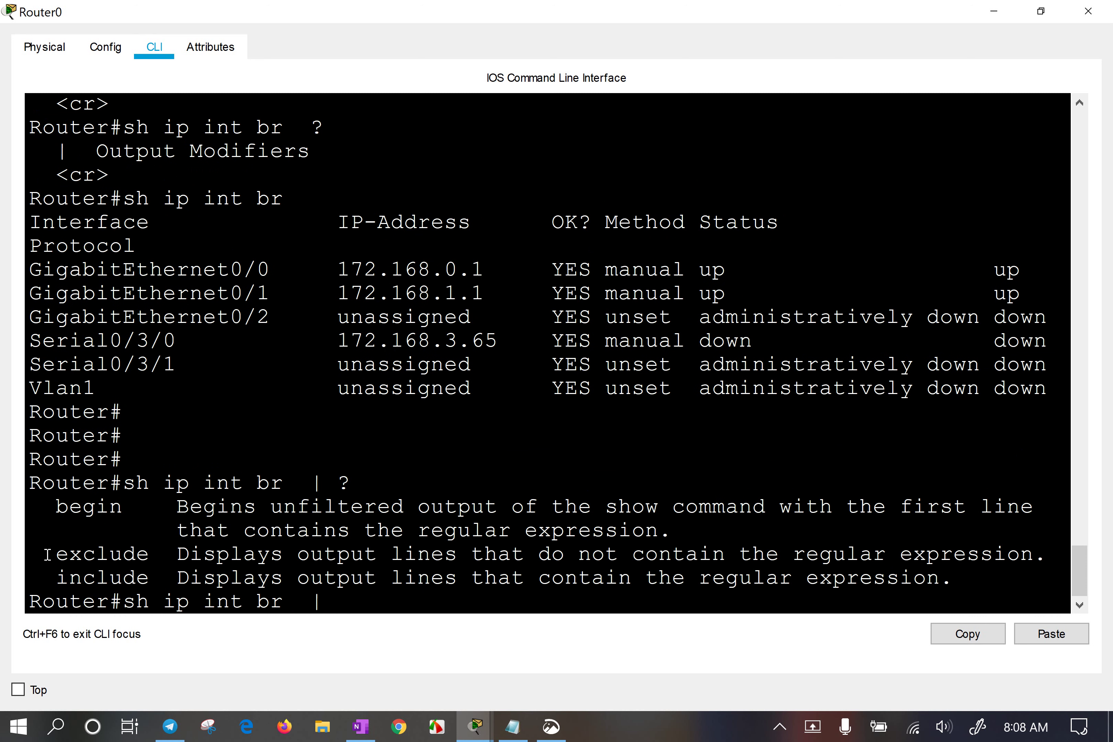
Highlight the begin, include and exclude filter keywords in the help output for review.
left_click_drag(56, 506, 124, 508)
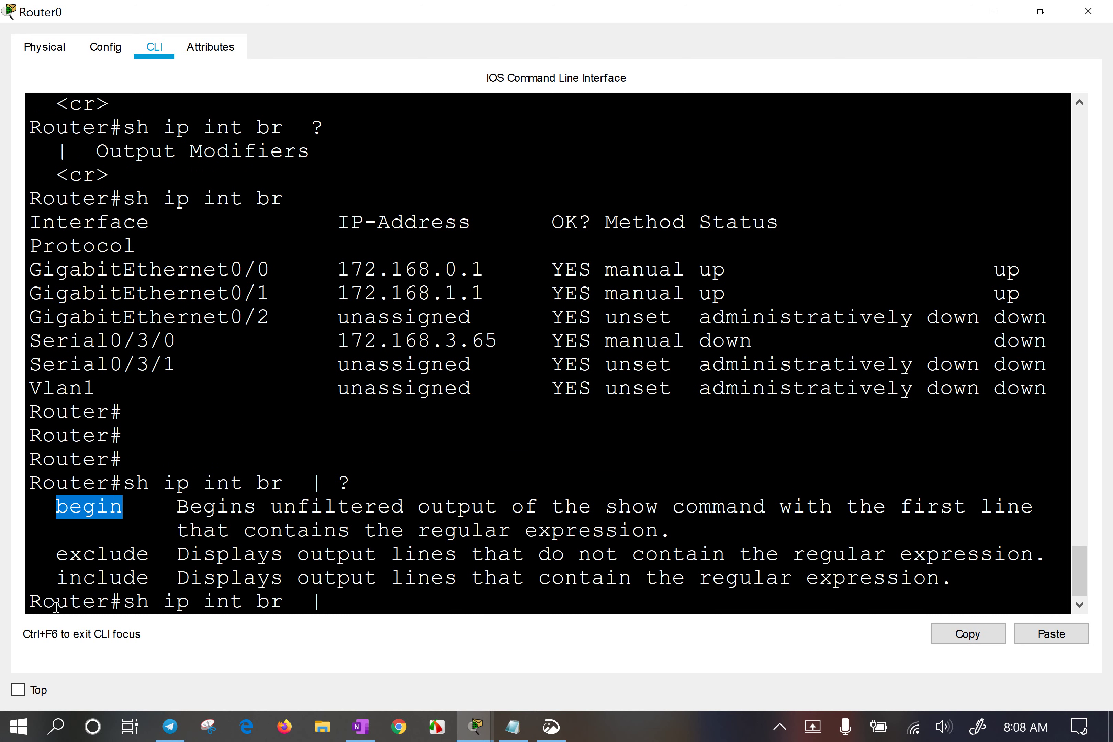
left_click(56, 586)
left_click_drag(56, 585, 150, 581)
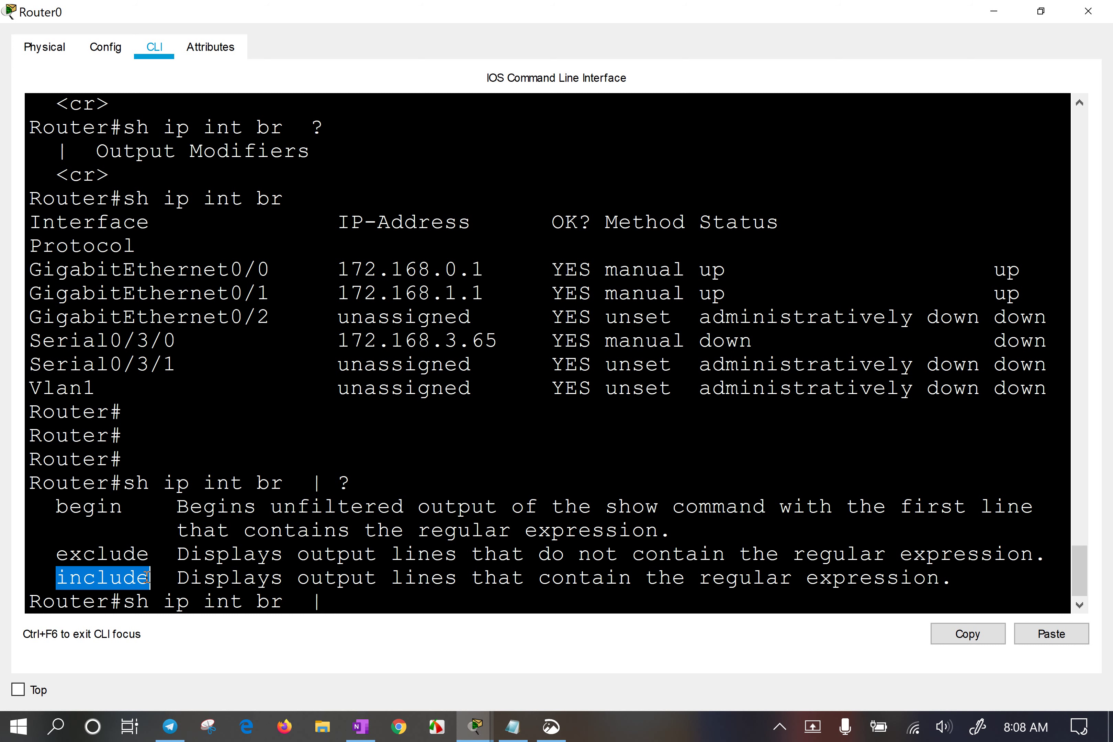
left_click_drag(56, 554, 146, 553)
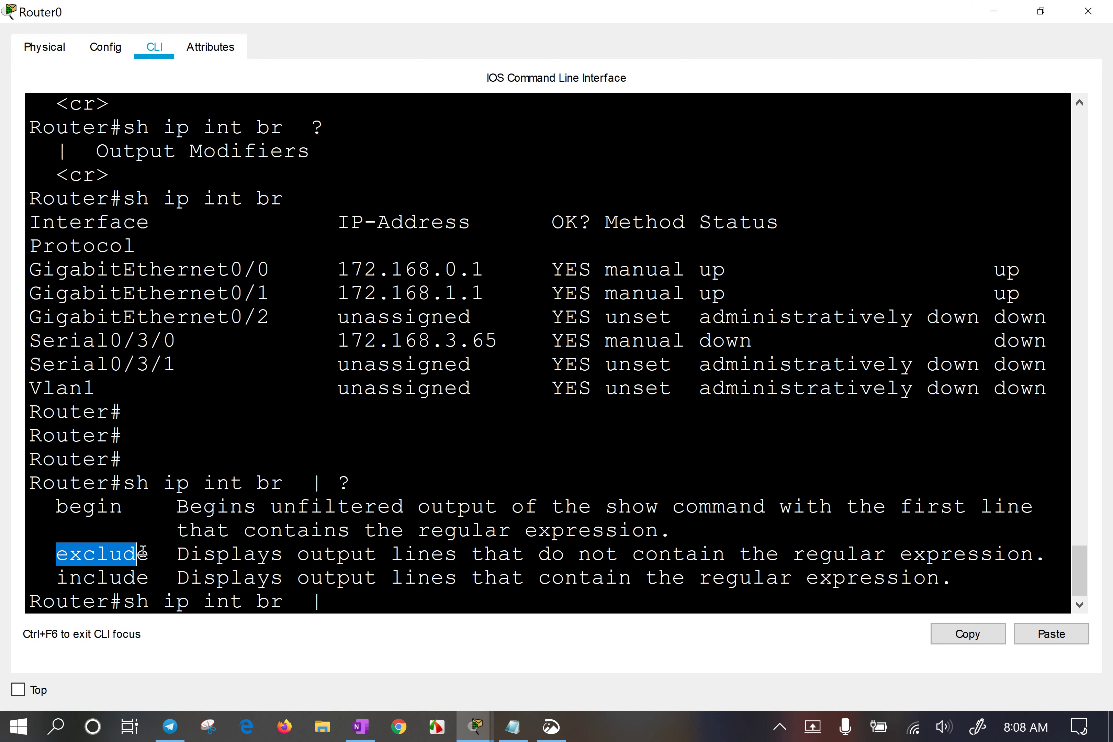
Run sh ip int br | exclude unassigned, copying the word unassigned from the Serial0/3/1 row.
type("ex")
key("Tab")
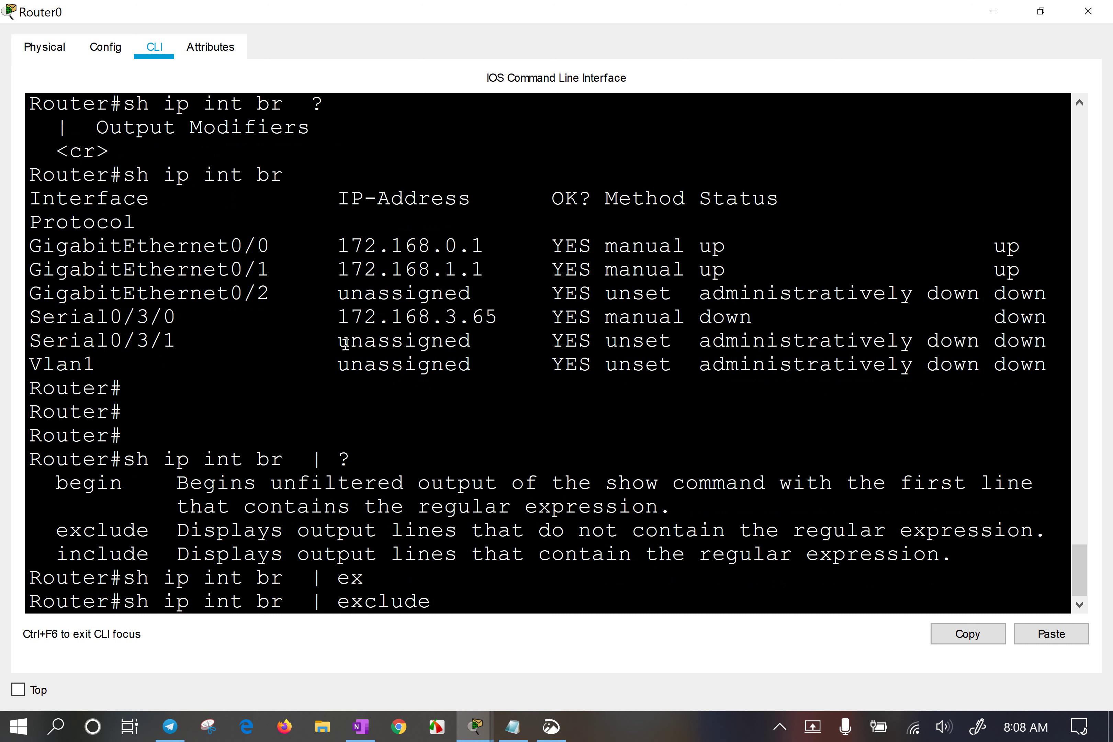
left_click_drag(338, 343, 471, 343)
key("super+c")
right_click(452, 340)
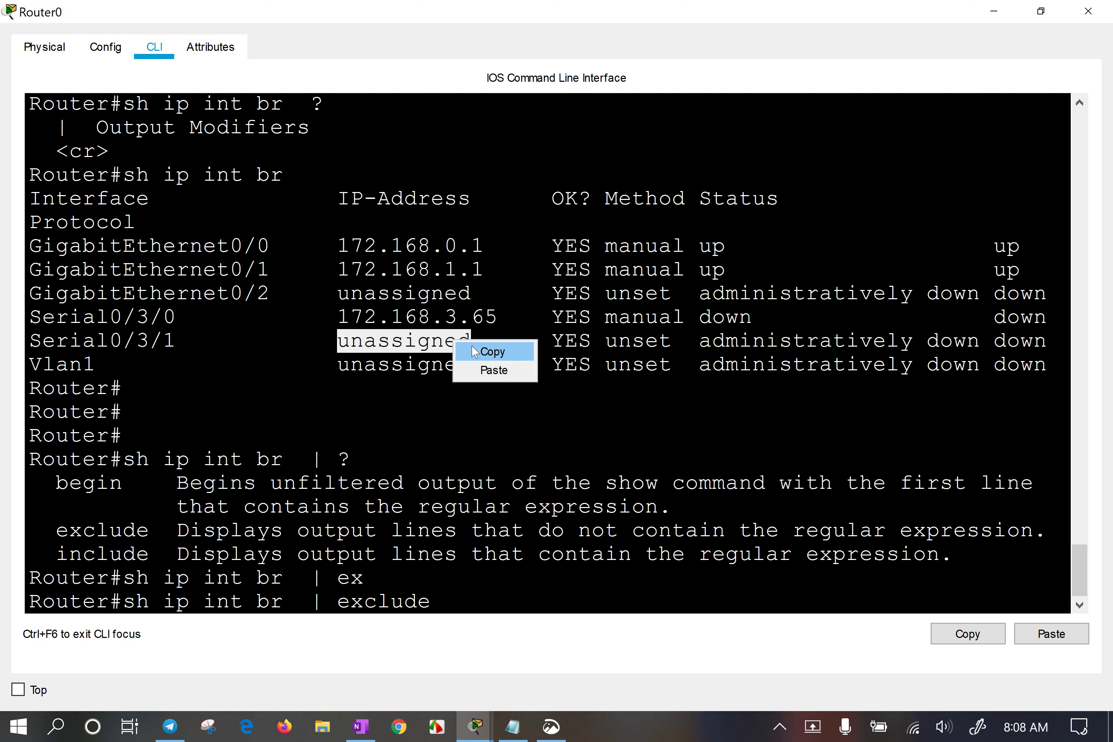
right_click(533, 491)
left_click(563, 514)
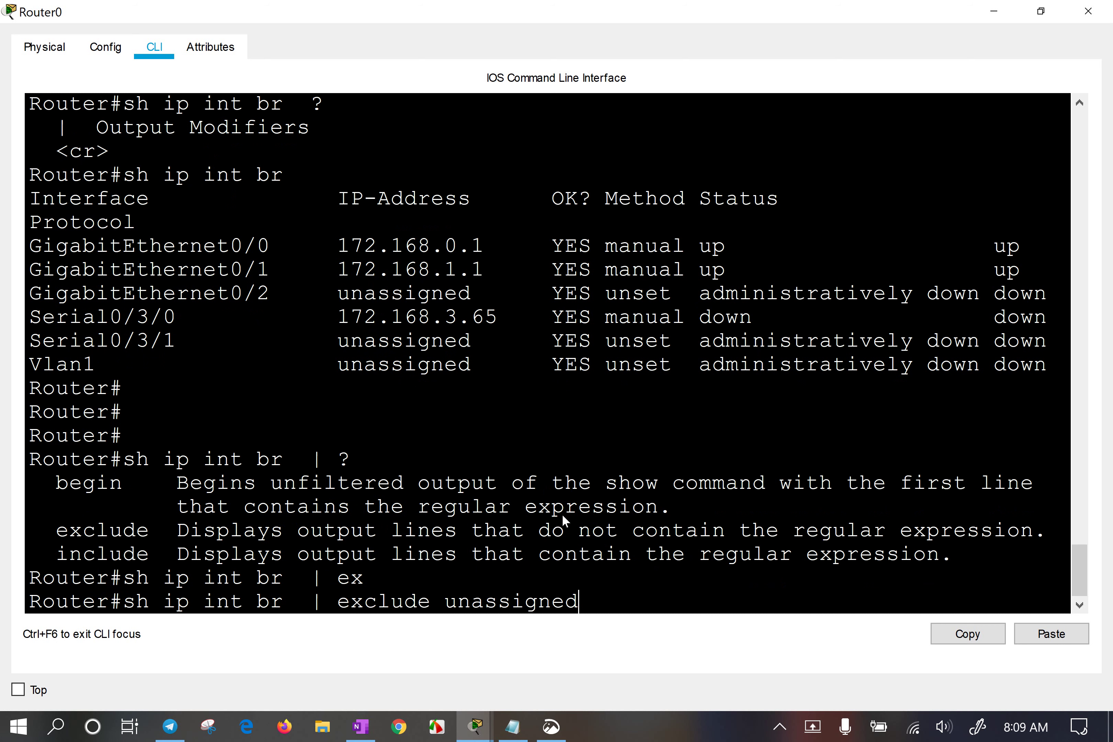
key("Return")
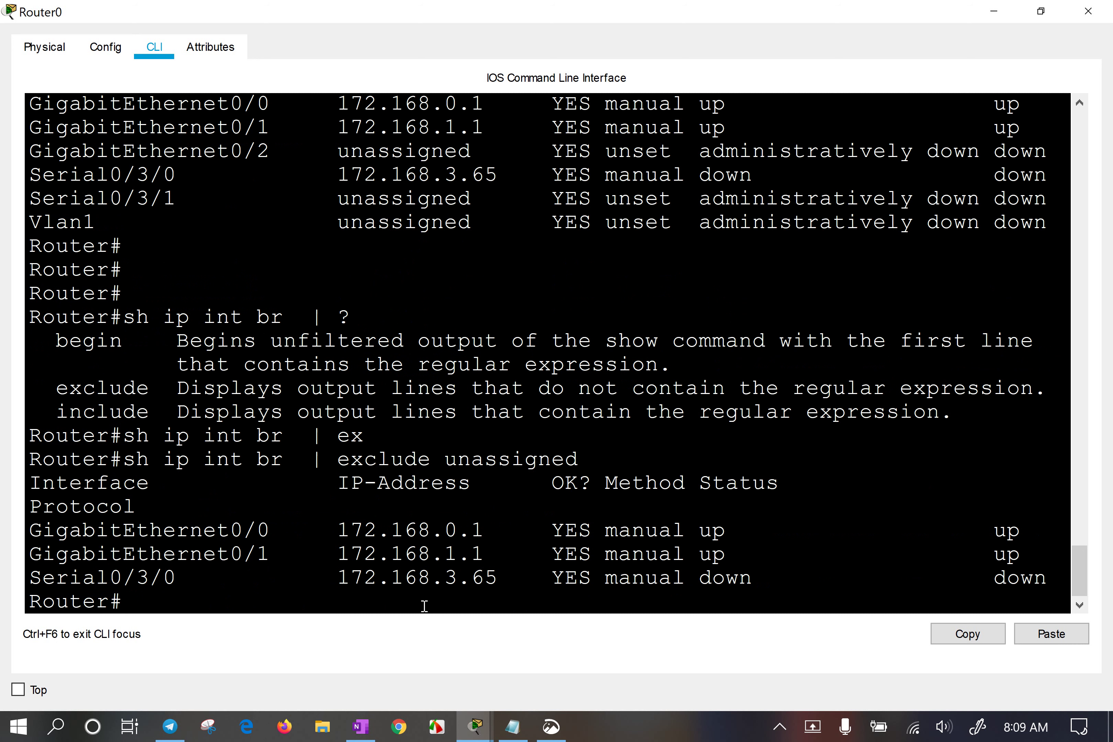
Recall the filtered command, replace exclude unassigned with include up, and run sh ip int br | include up.
left_click(403, 510)
key("Up")
key("BackSpace")
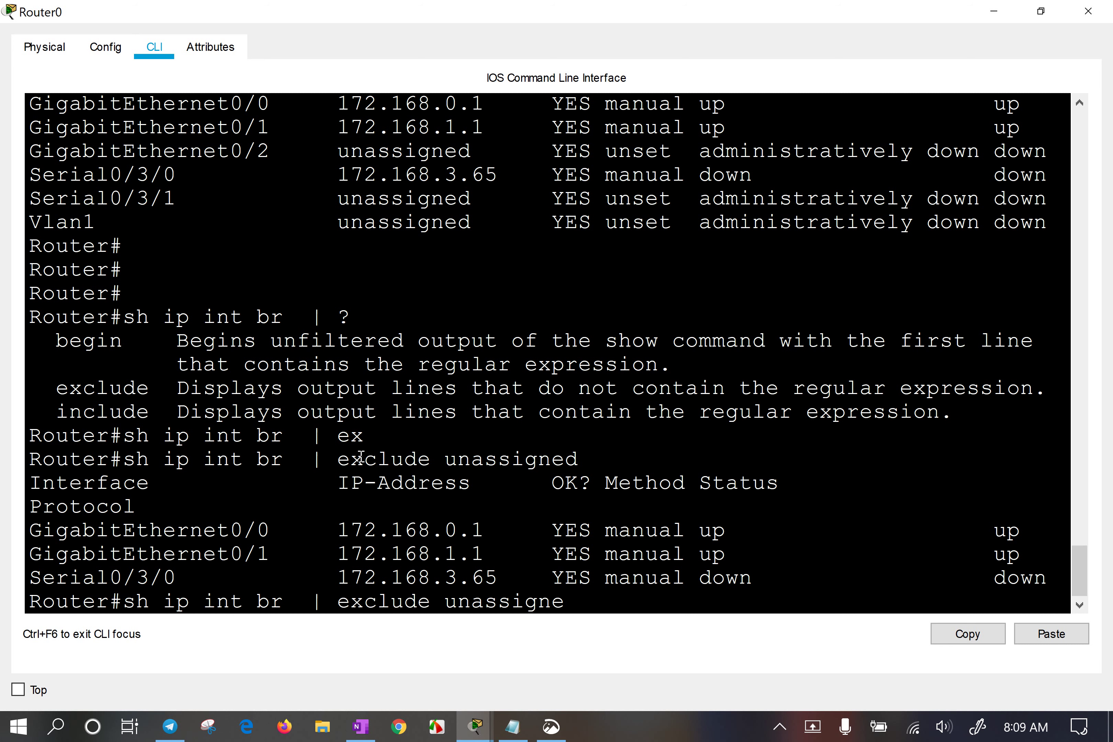
key("BackSpace")
key("BackSpace")
key("BackSpace")
key("BackSpace")
key("BackSpace")
key("BackSpace")
key("BackSpace")
key("BackSpace")
key("BackSpace")
key("BackSpace")
key("BackSpace")
key("BackSpace")
key("BackSpace")
key("BackSpace")
key("BackSpace")
key("BackSpace")
key("BackSpace")
type("in")
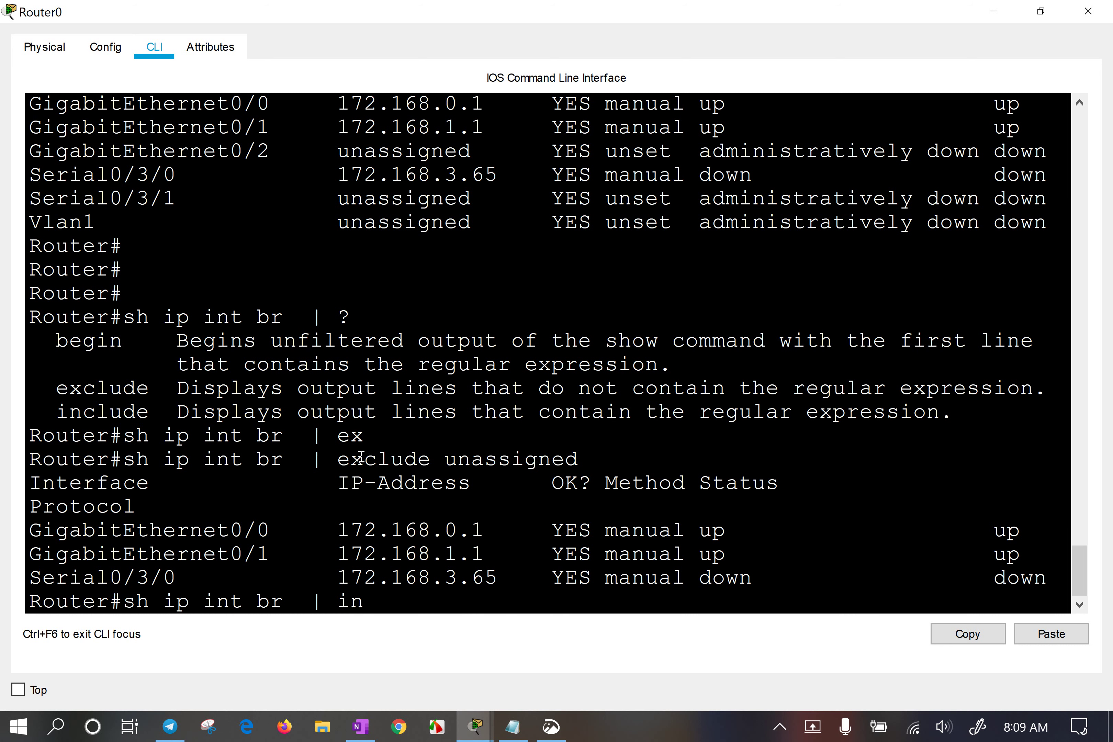
type("c")
key("Tab")
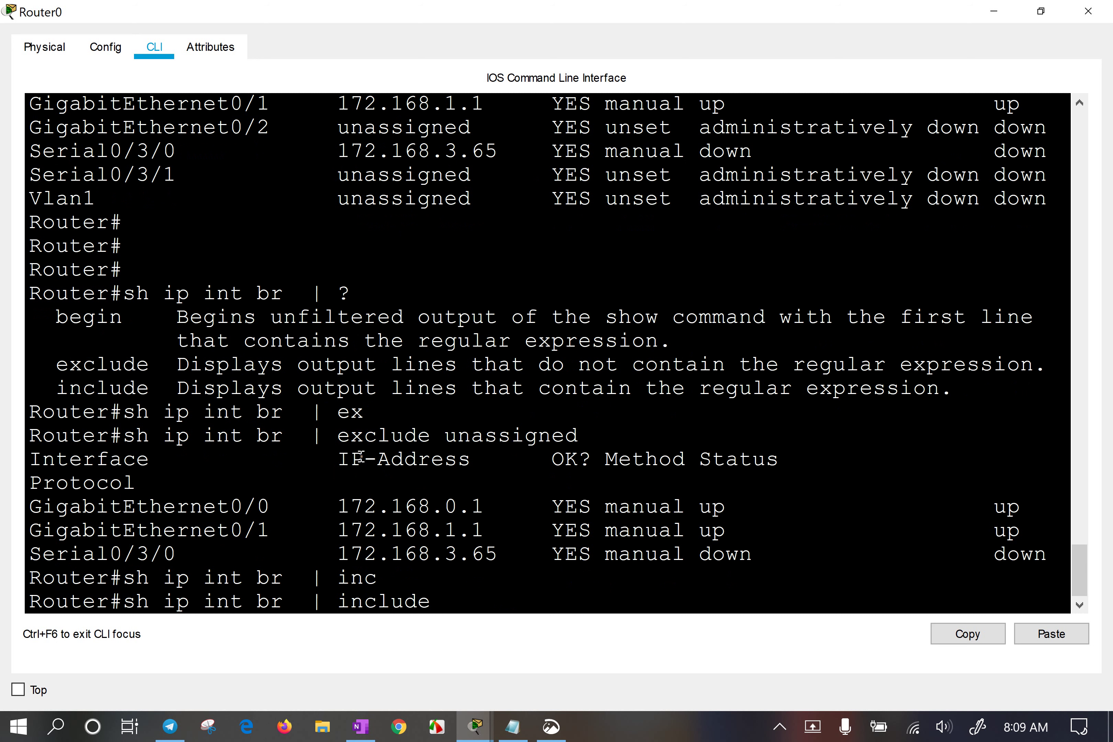
type("up")
key("Return")
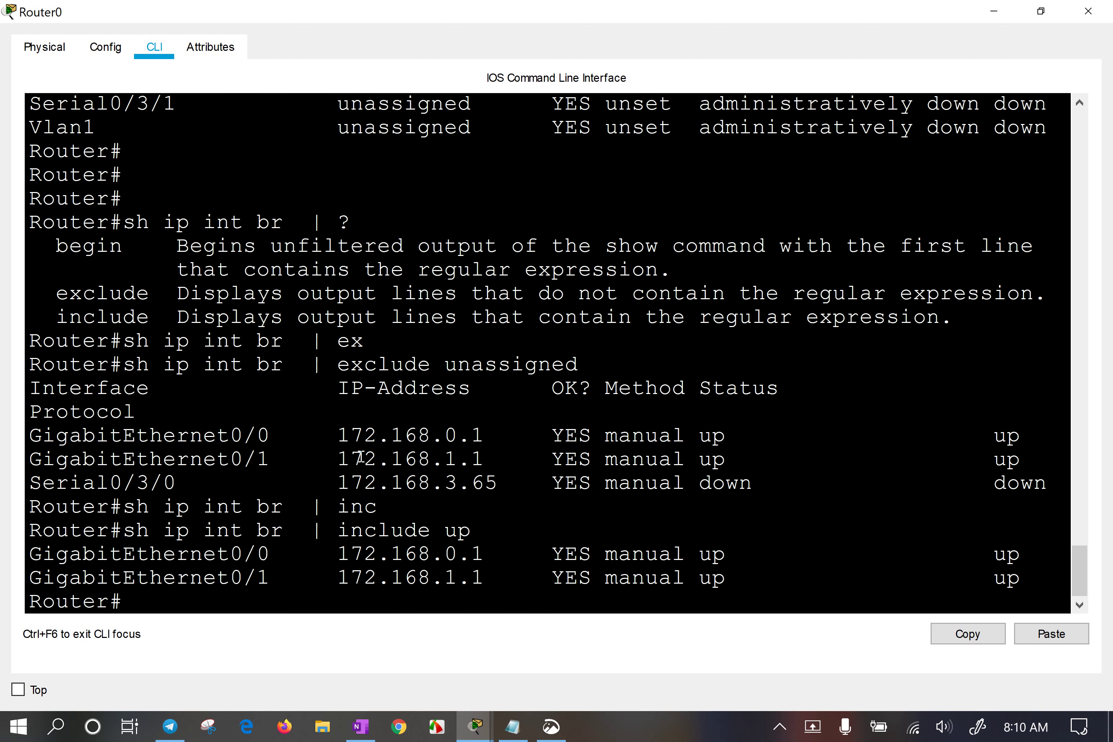
Display the recently entered commands with show history.
key("Return")
key("Return")
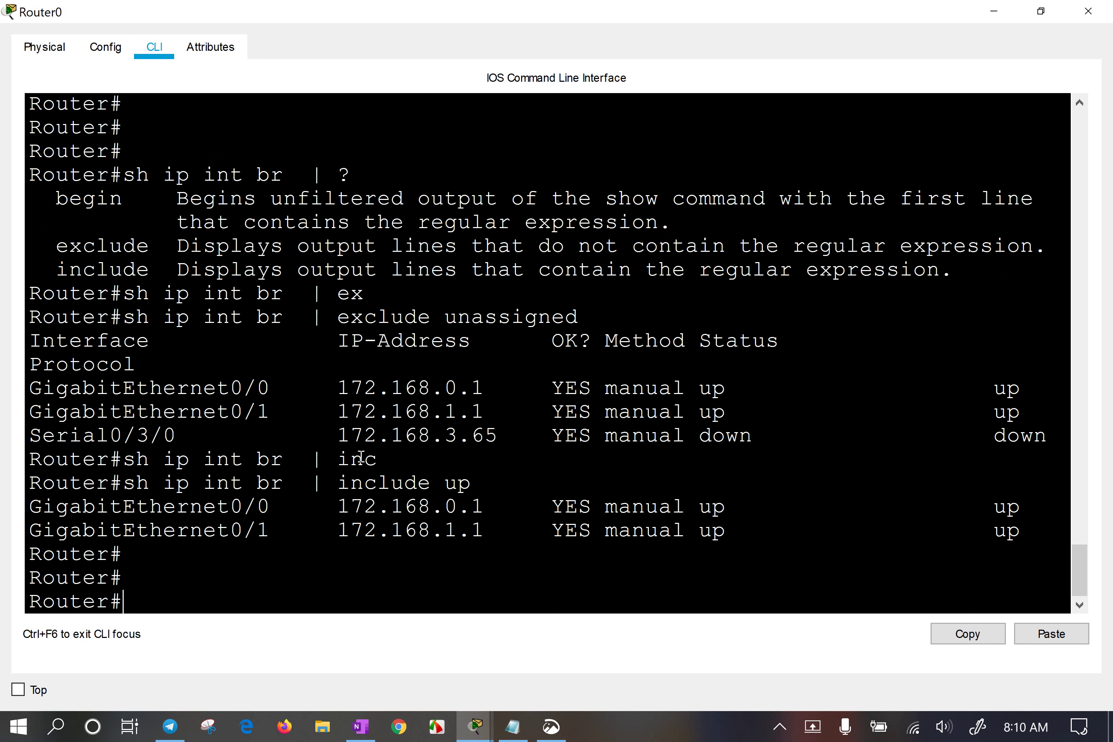
type("show2 h")
key("BackSpace")
key("BackSpace")
key("BackSpace")
type("hi")
key("Tab")
key("Return")
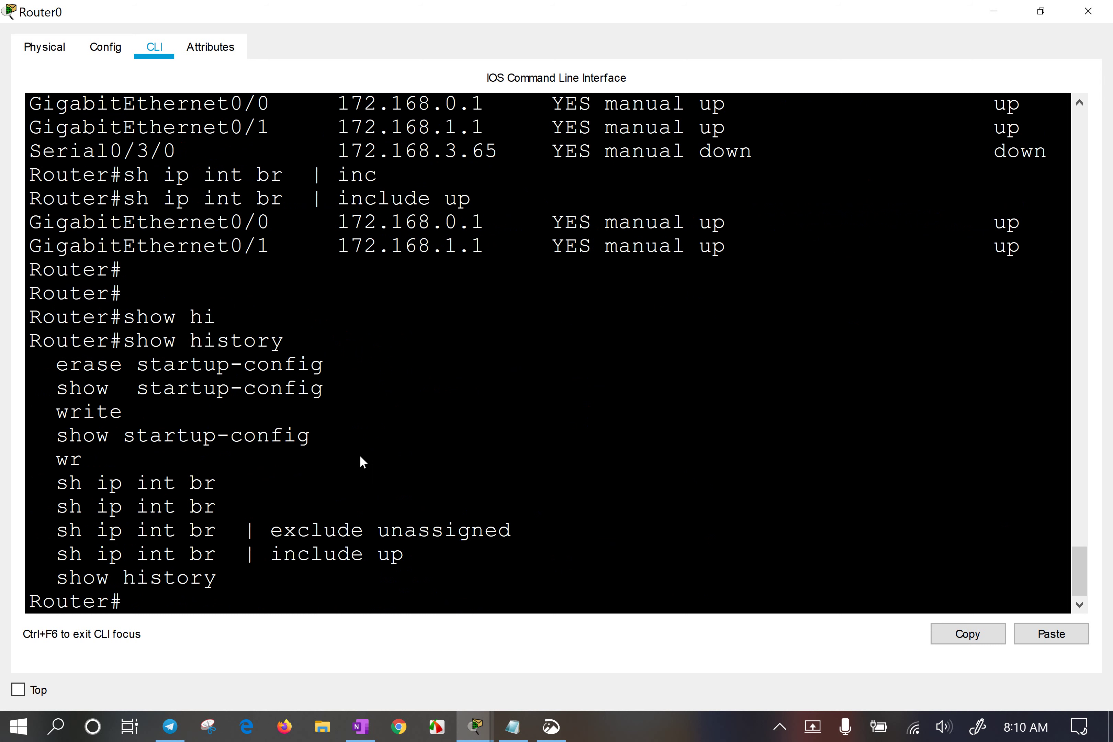
Highlight the sh ip int br | exclude unassigned entry and its pipe symbol in the history, and return to a fresh prompt.
right_click(360, 456)
left_click(225, 498)
left_click_drag(53, 527, 536, 519)
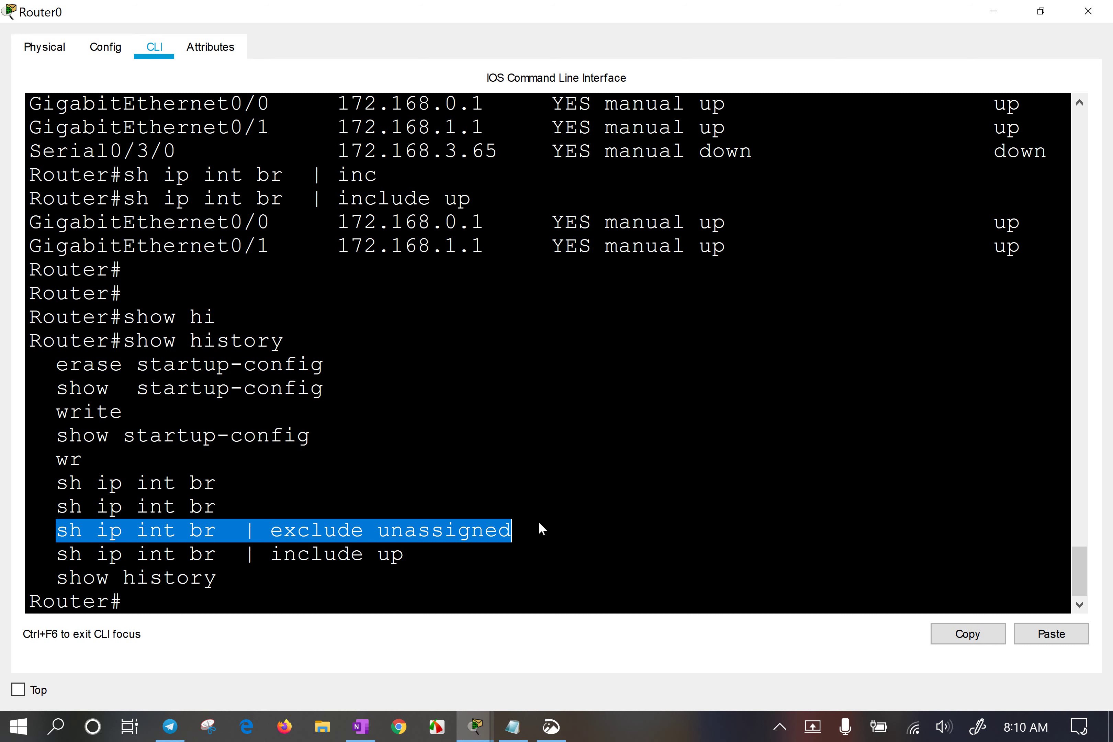
left_click(272, 576)
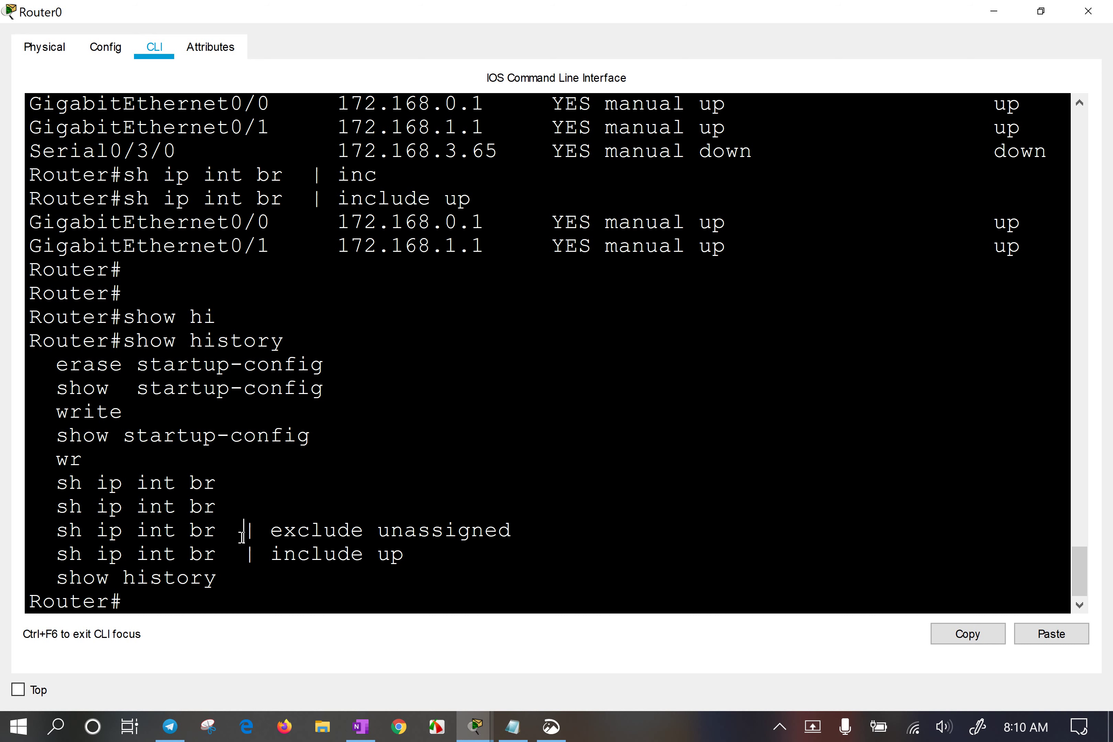
left_click_drag(244, 530, 262, 536)
key("Return")
key("Return")
key("Return")
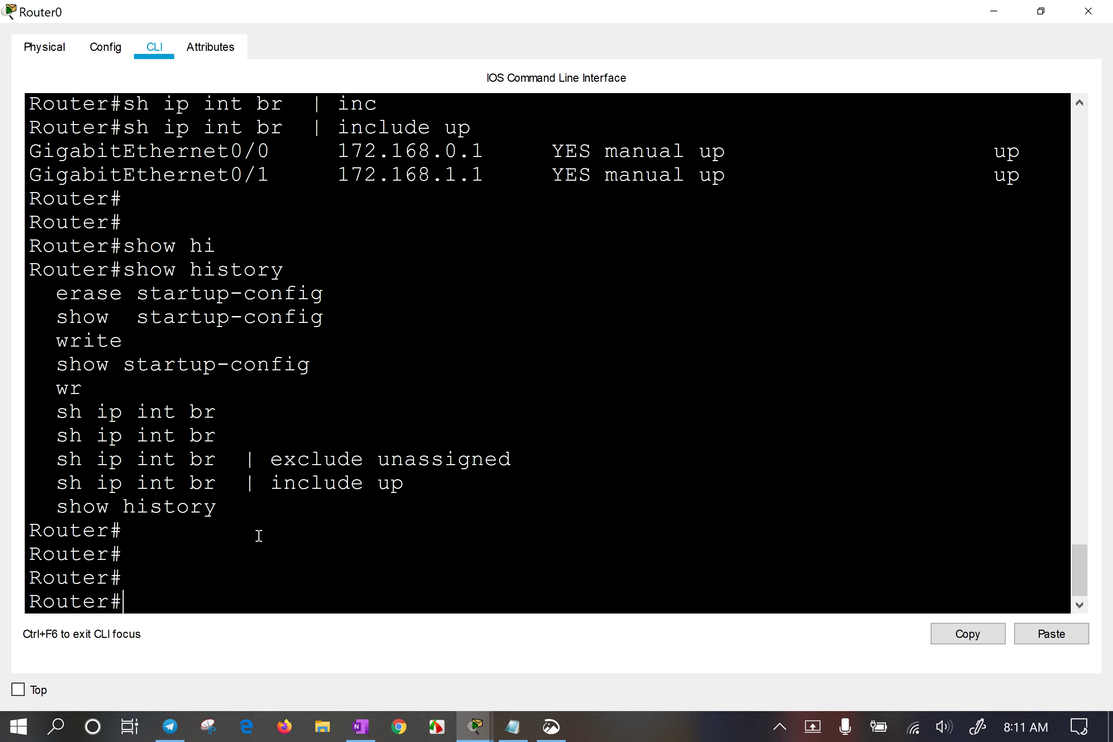
Display the running configuration with sh run and page to the interface sections, highlighting GigabitEthernet0/1 through Serial0/3/1 for review.
type("sh run")
key("Return")
key("space")
key("space")
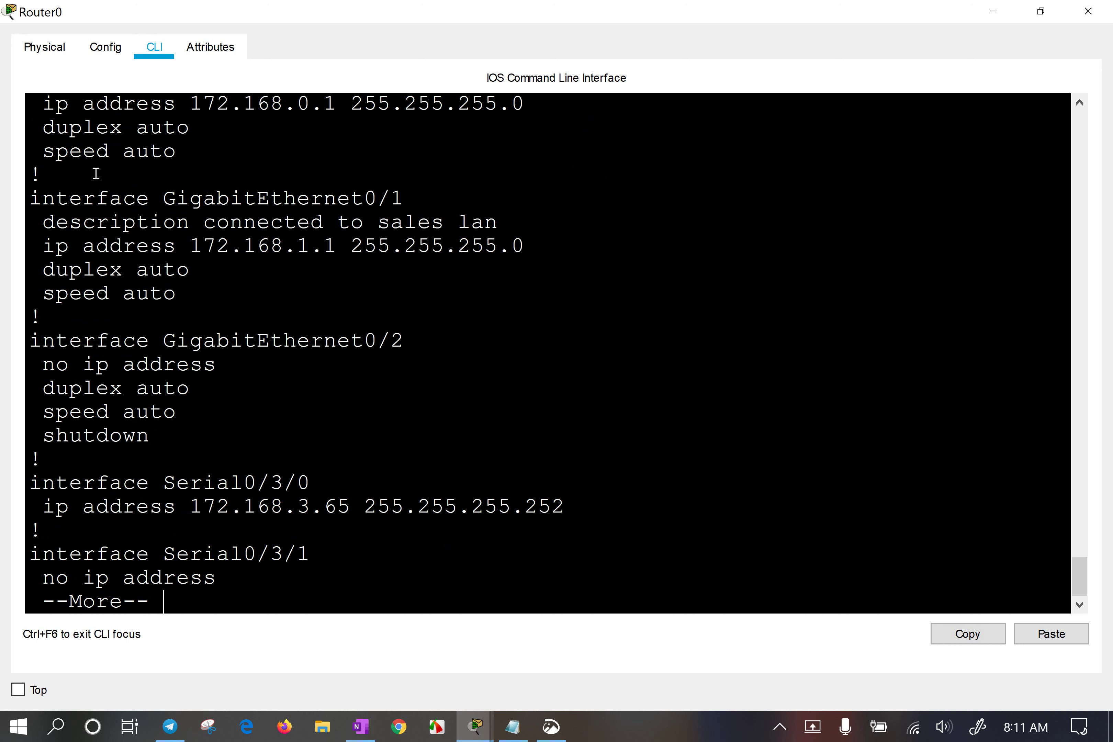
left_click_drag(67, 174, 286, 571)
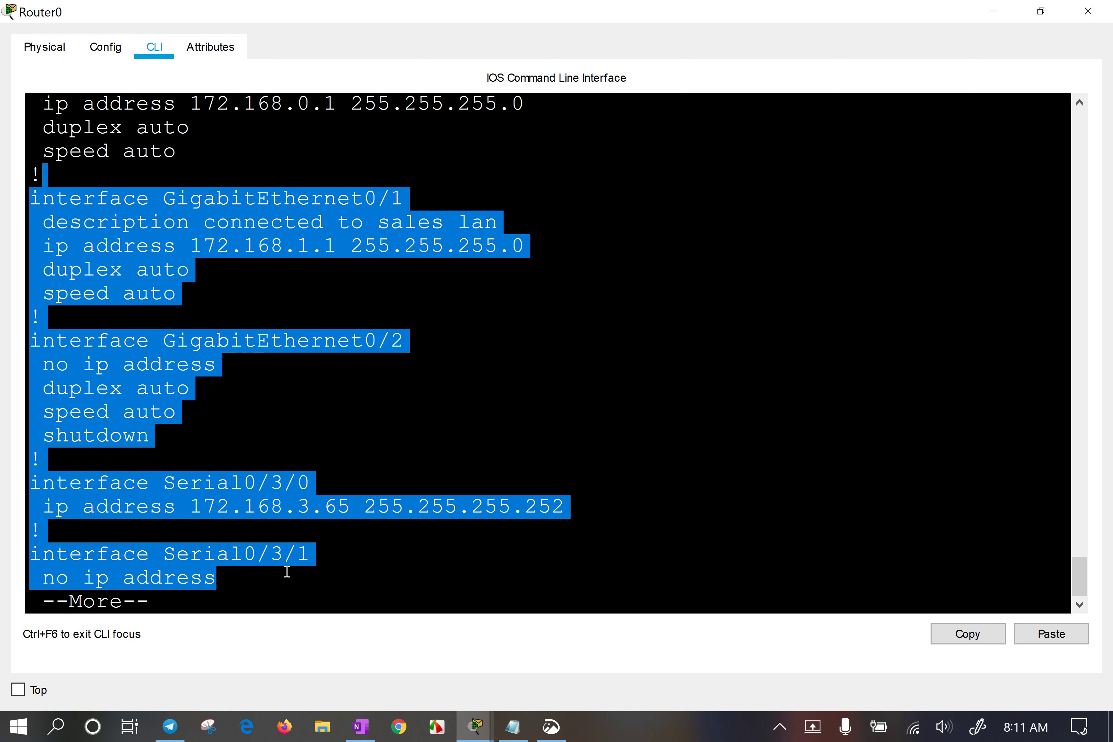
left_click(398, 380)
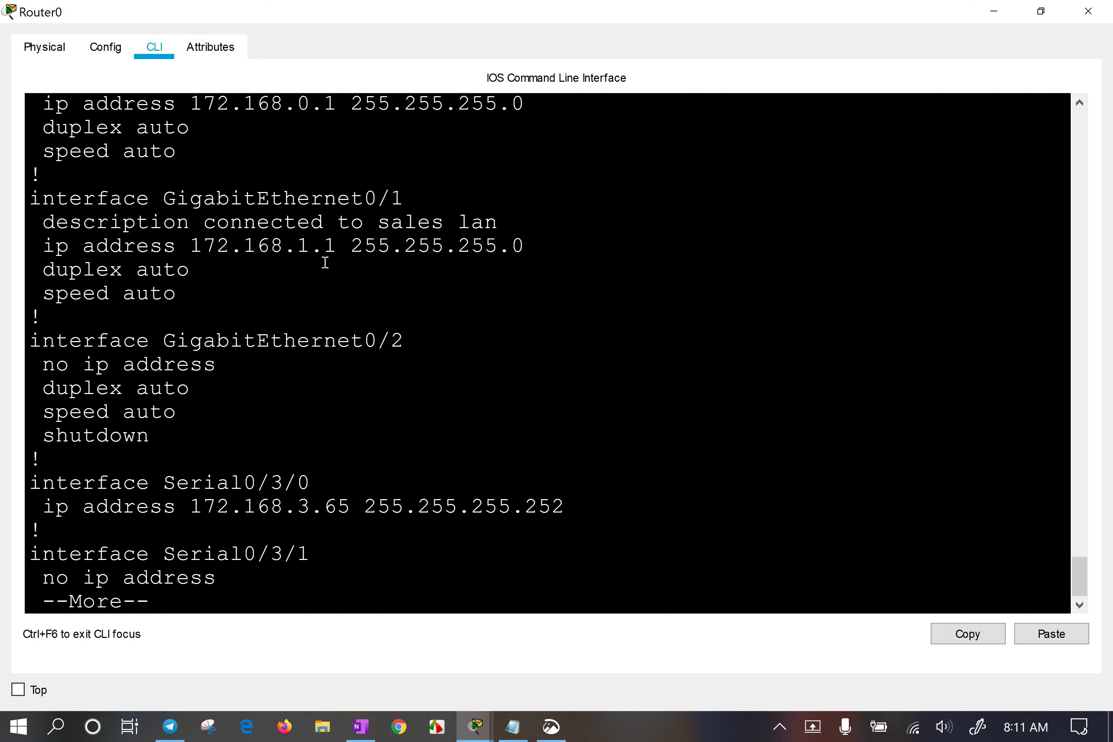
left_click(311, 245)
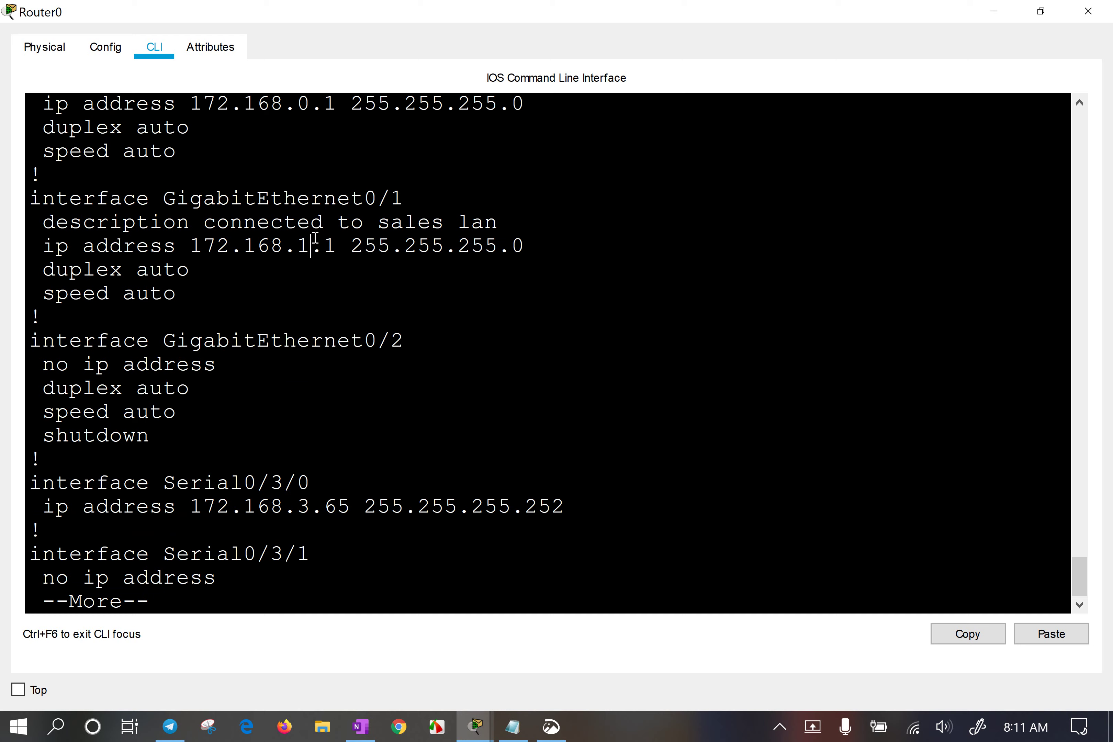
Close Router0's window and, in the Snip & Sketch topology drawing, tick Router1's Se0/3/0 end and circle its 3.66 address.
left_click(1097, 9)
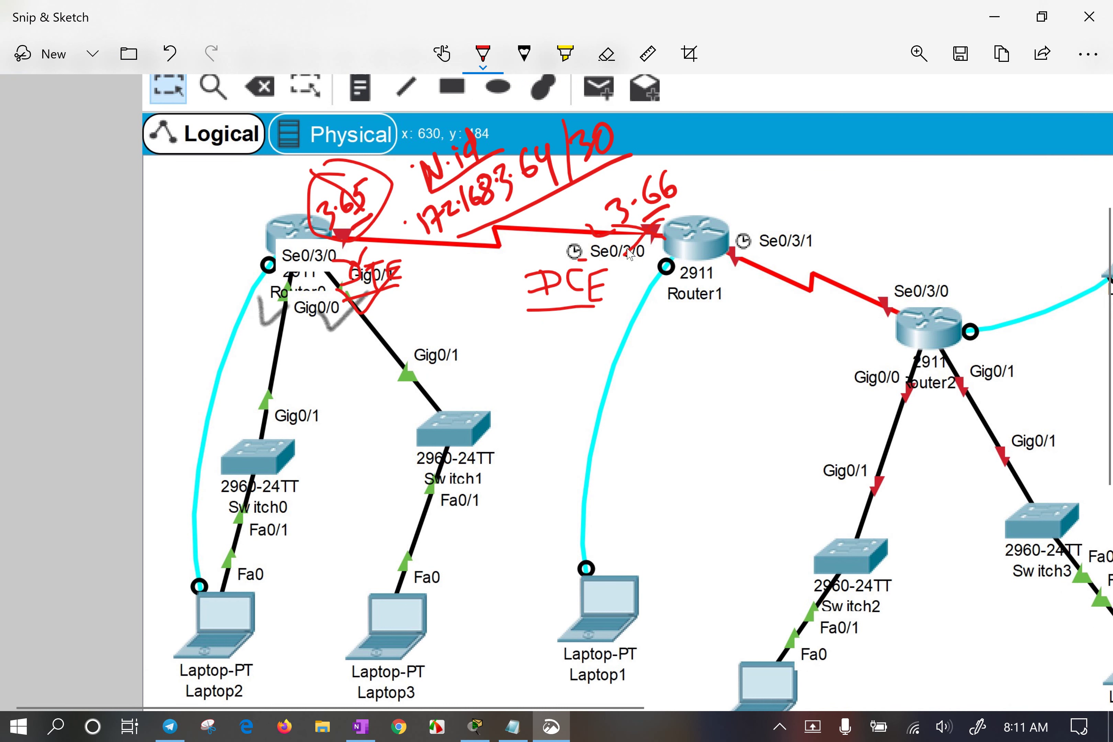
left_click_drag(631, 247, 645, 246)
mouse_move(664, 164)
left_mouse_down()
mouse_move(598, 178)
mouse_move(595, 202)
mouse_move(635, 217)
mouse_move(684, 185)
left_mouse_up()
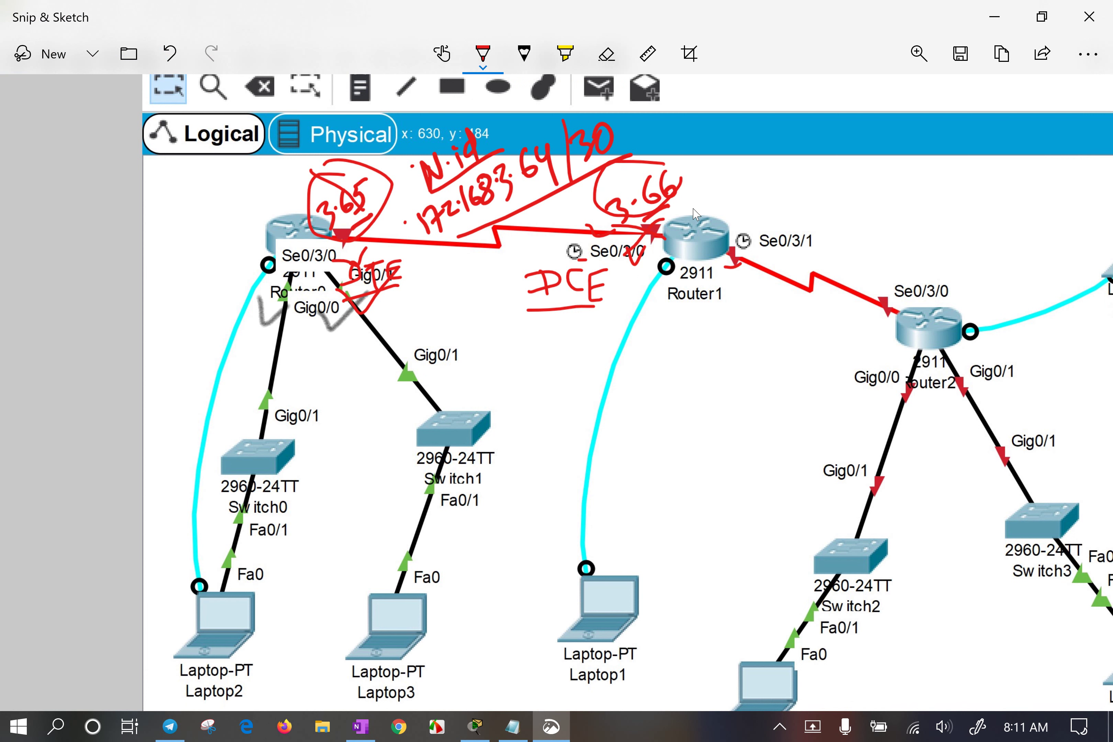
mouse_move(604, 224)
left_mouse_down()
mouse_move(620, 240)
mouse_move(637, 220)
left_mouse_up()
Switch to Cisco Packet Tracer and open Router1's CLI, moving its window clear of the routers.
left_click(476, 726)
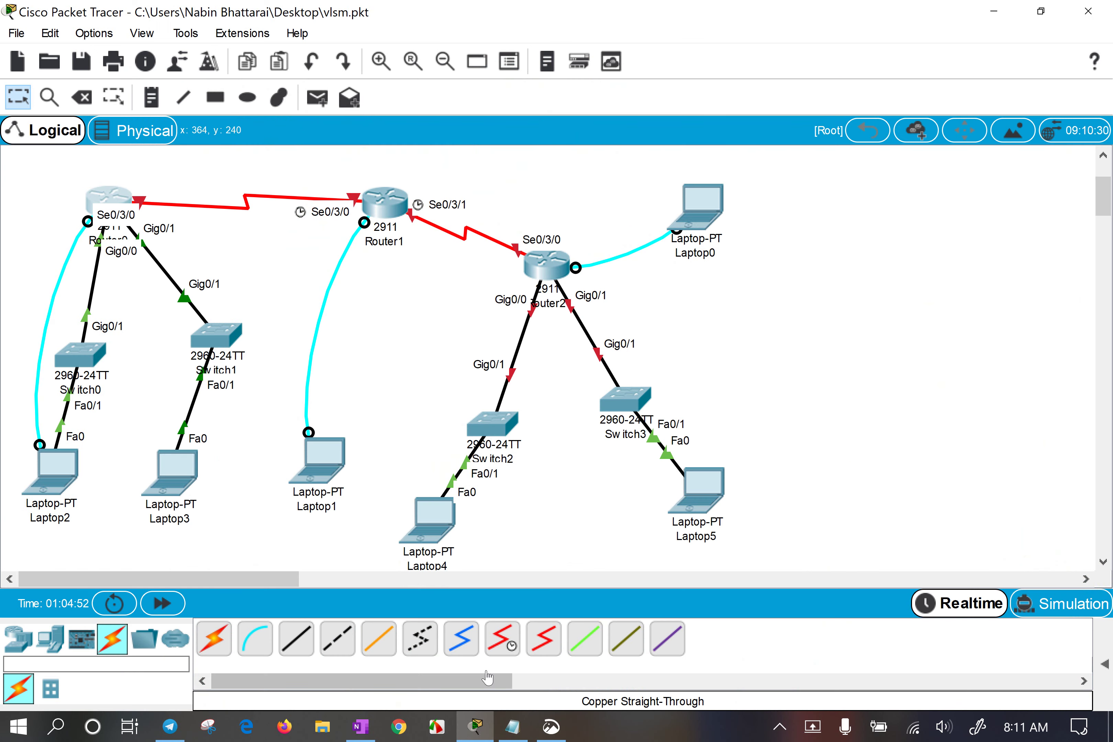
left_click(385, 201)
left_click_drag(459, 93, 690, 96)
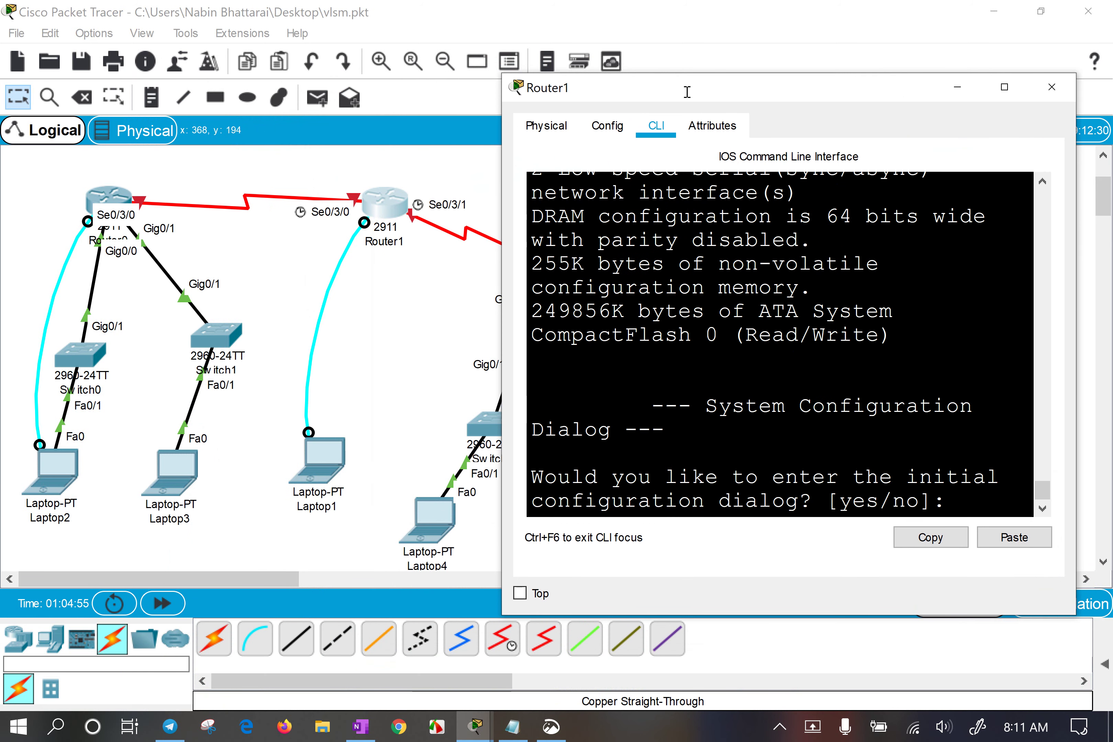
Answer no to Router1's initial configuration dialog and start its command line session.
type("no")
key("Return")
key("Return")
key("Return")
key("Return")
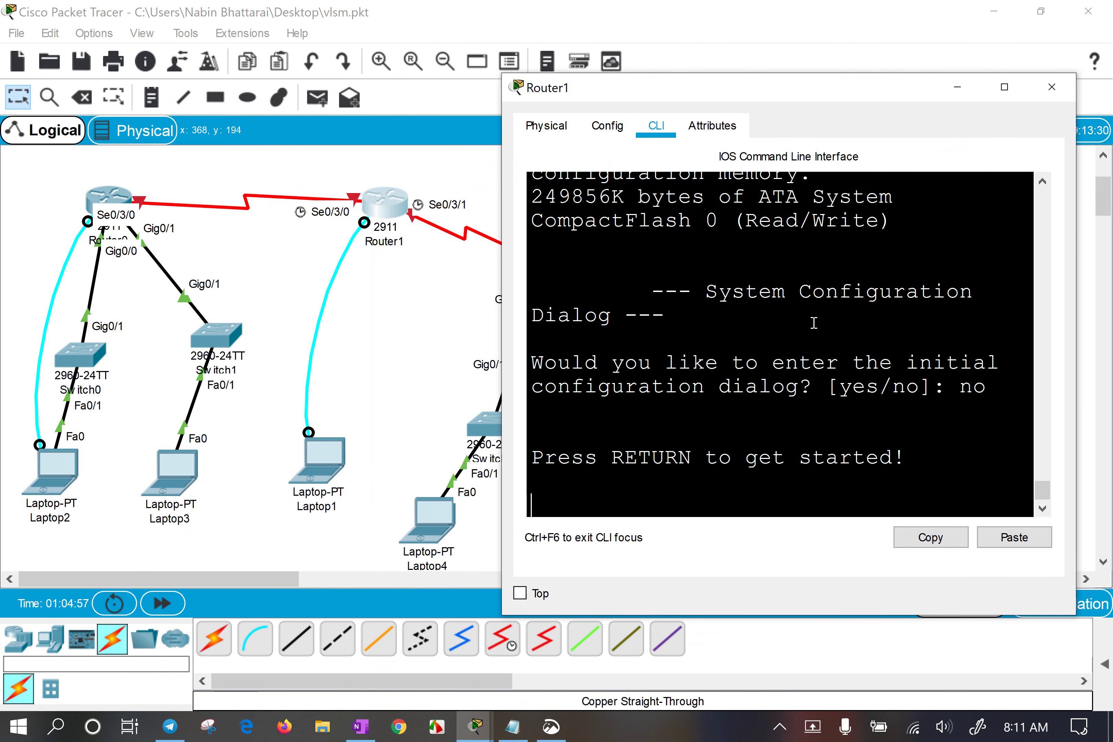
Enter privileged EXEC mode on Router1 with en, widen its window and move it clear of the topology's routers.
type("en")
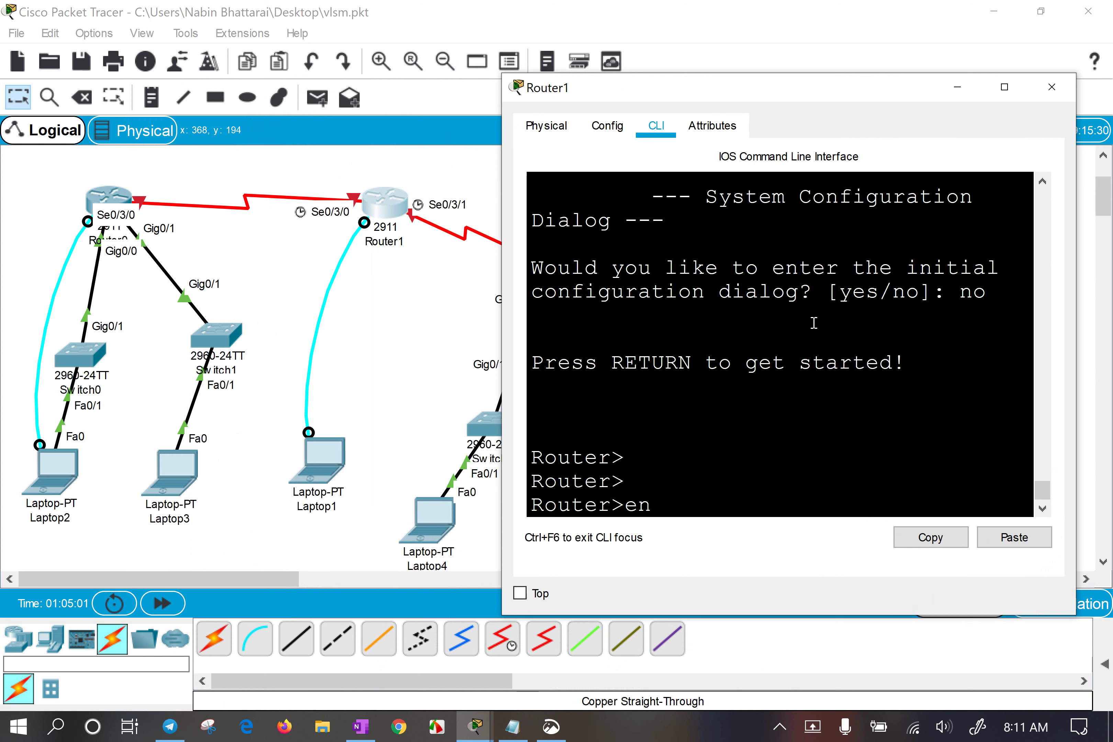
key("Return")
key("Return")
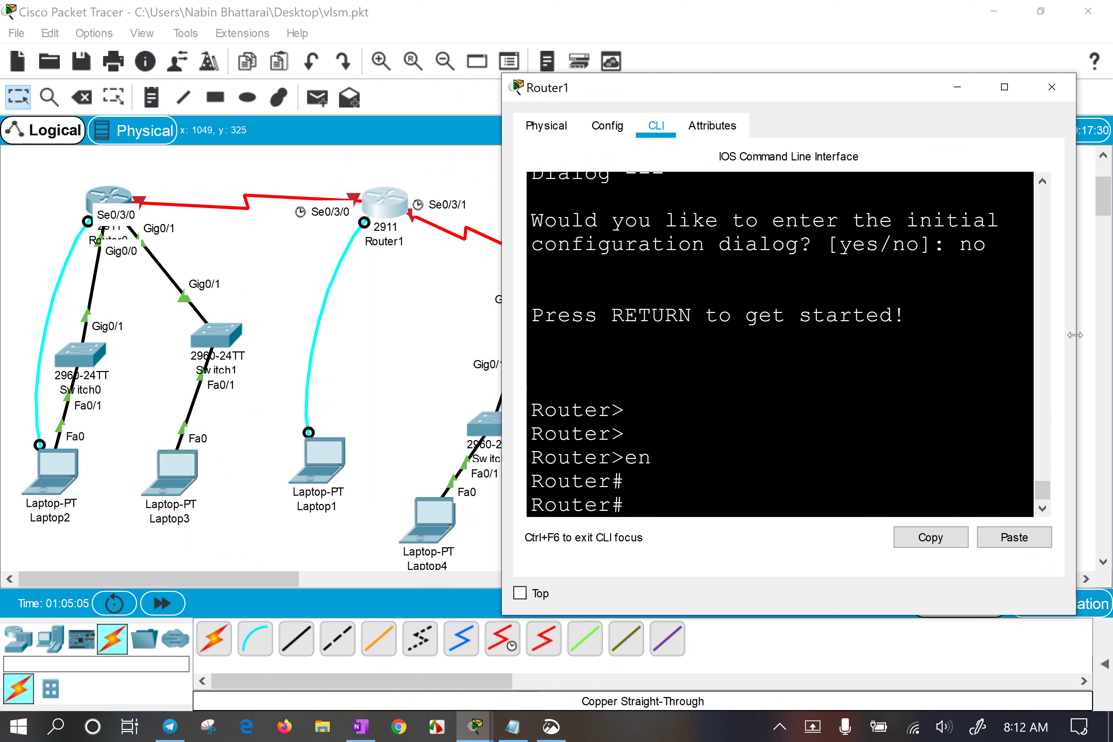
left_click_drag(1076, 337, 1110, 344)
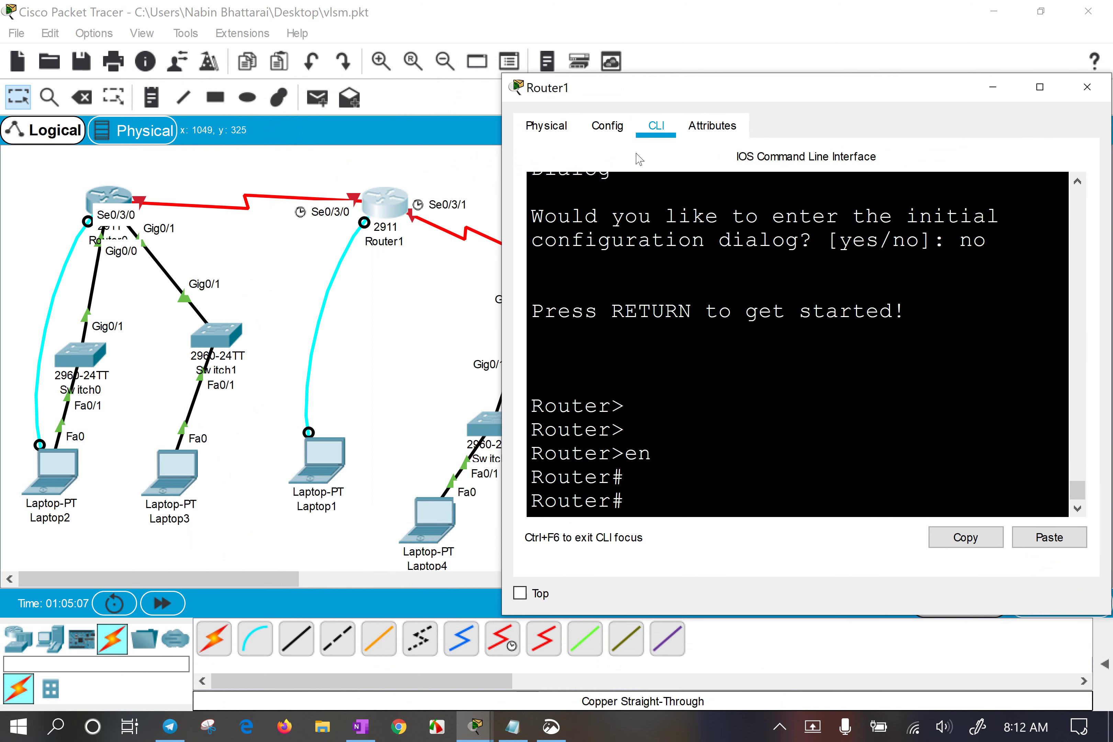
left_click_drag(501, 232, 442, 233)
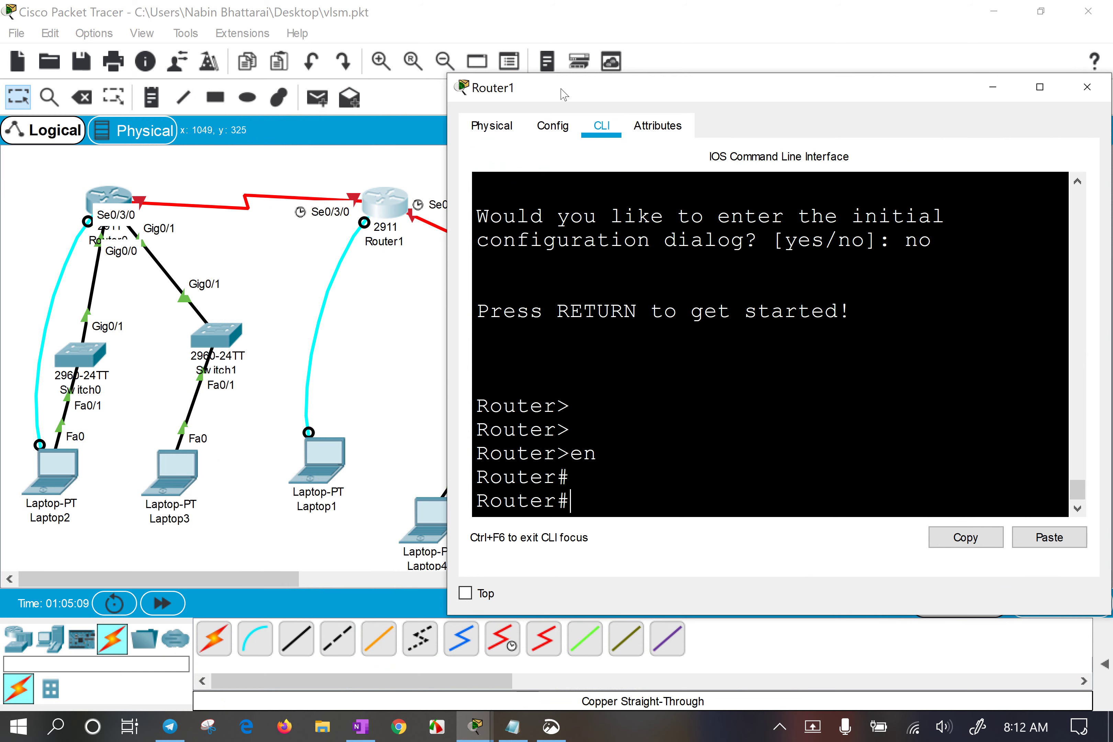
left_click_drag(562, 92, 674, 101)
left_click(741, 384)
type("con")
key("Tab")
key("BackSpace")
key("BackSpace")
key("BackSpace")
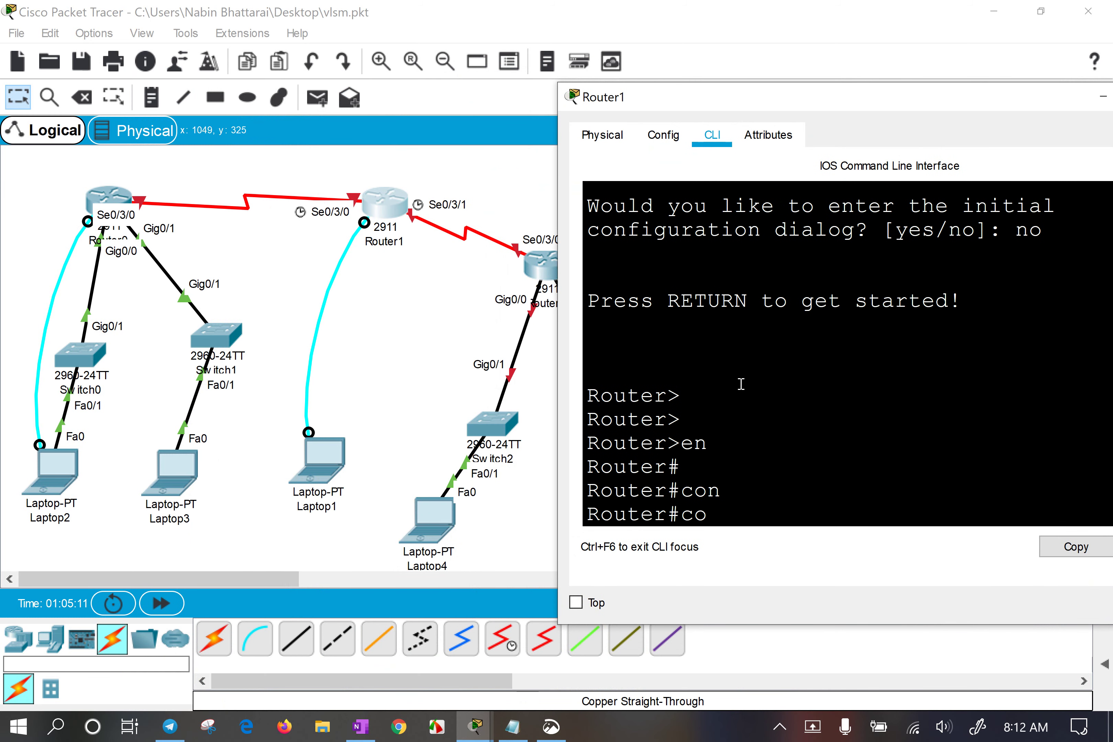
List Router1's interfaces and their status with show ip interface brief.
type("sho")
key("Tab")
type("ip")
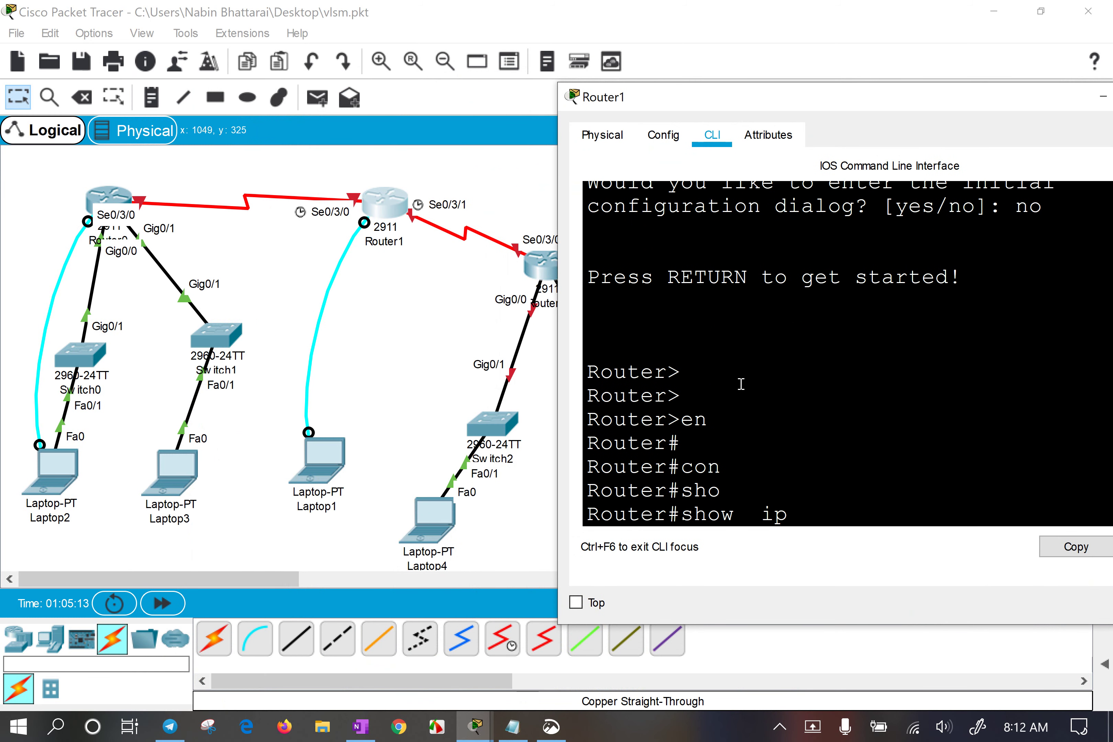
key("Tab")
type("int")
key("Tab")
type("b")
key("Return")
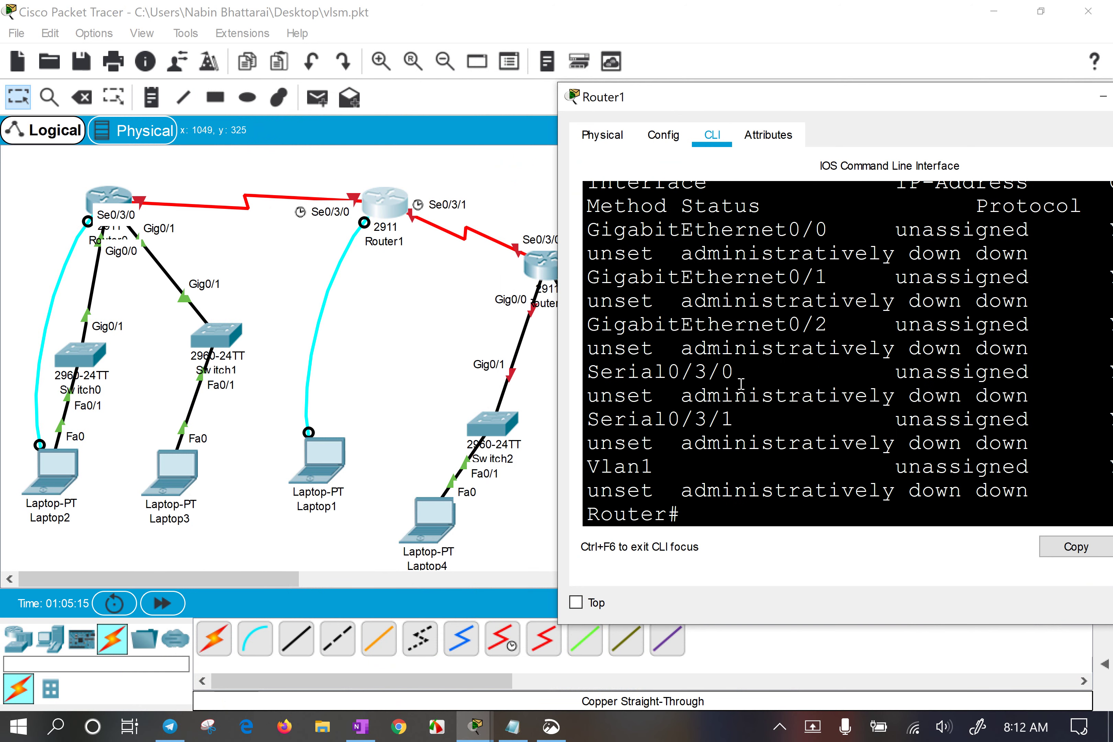
Maximize Router1's window and highlight the interface rows from GigabitEthernet0/0 to Vlan1 for review.
key("Return")
key("Return")
double_click(965, 99)
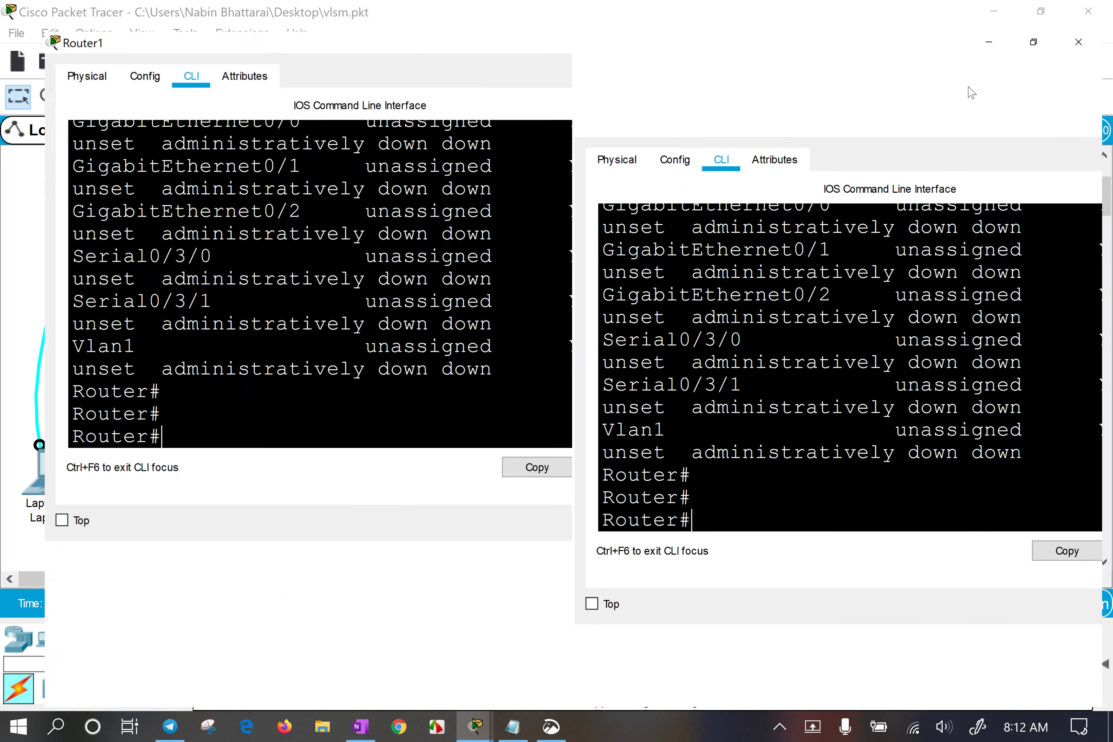
left_click_drag(672, 405, 809, 531)
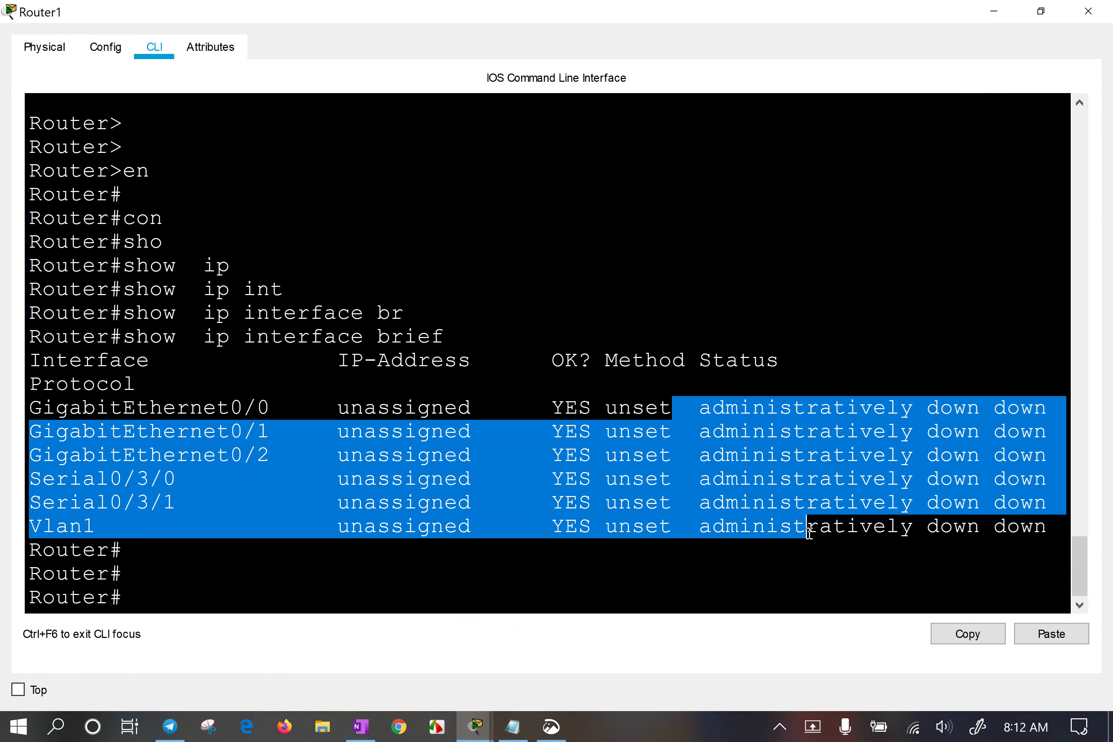
left_click(789, 527)
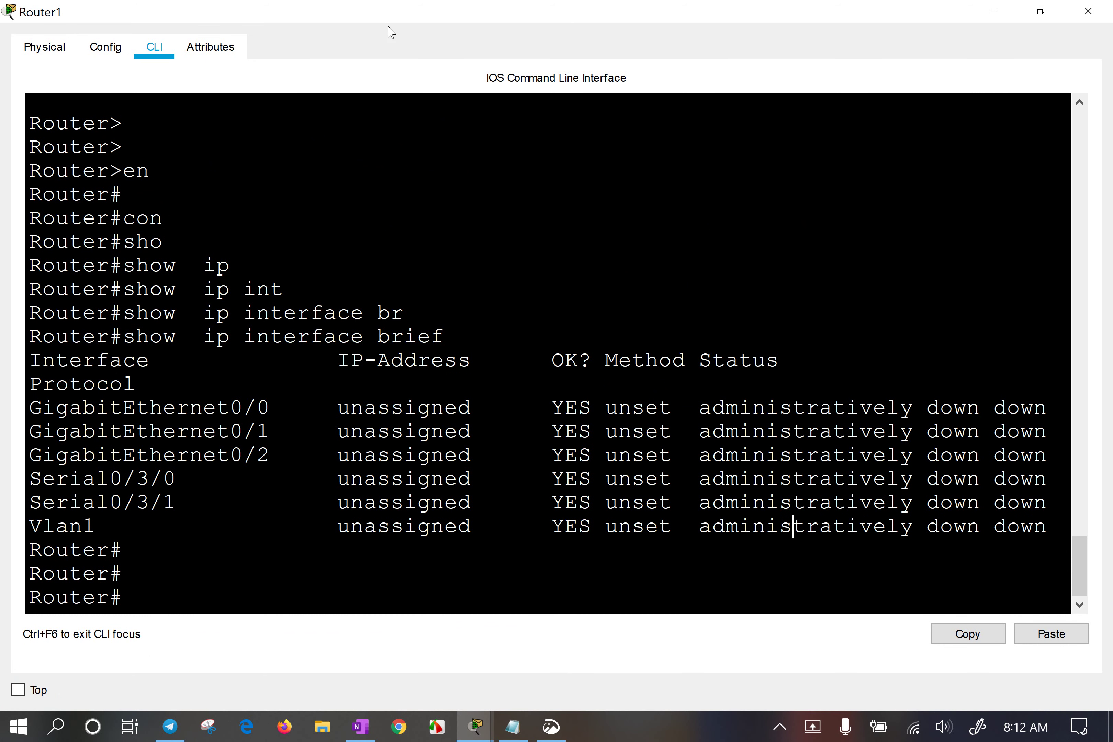
Restore Router1's window to a wider size beside the topology and bring its CLI back to the latest prompt.
double_click(396, 12)
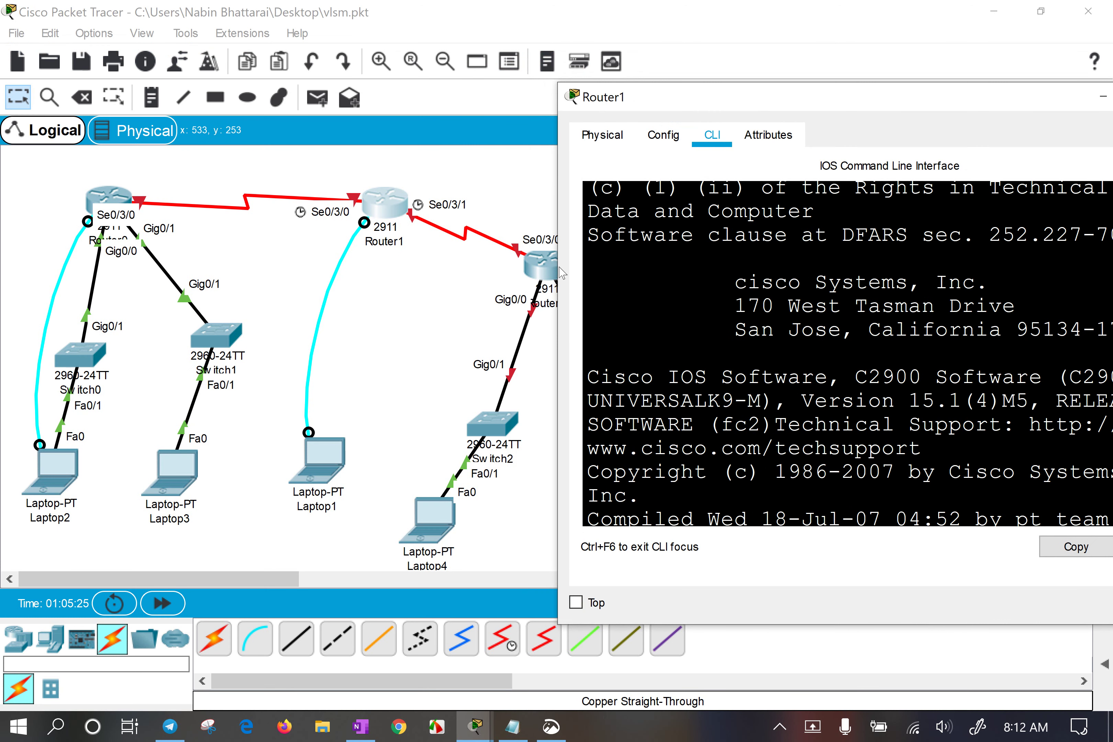
left_click_drag(559, 272, 430, 243)
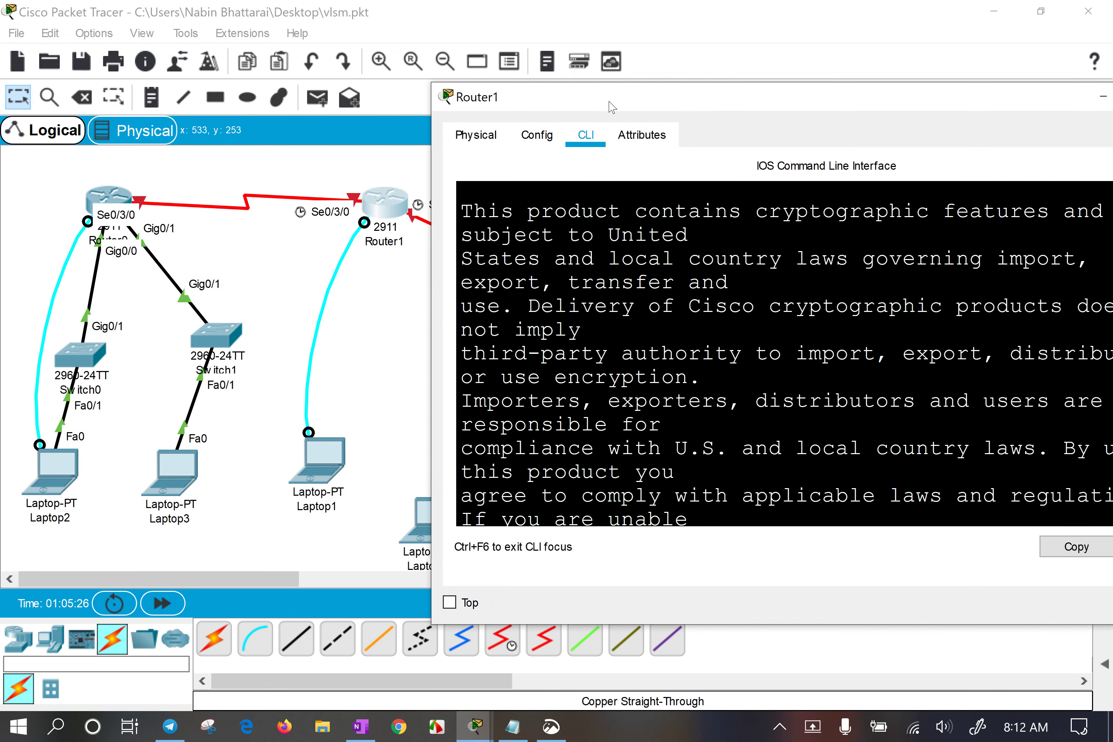
left_click_drag(611, 104, 603, 71)
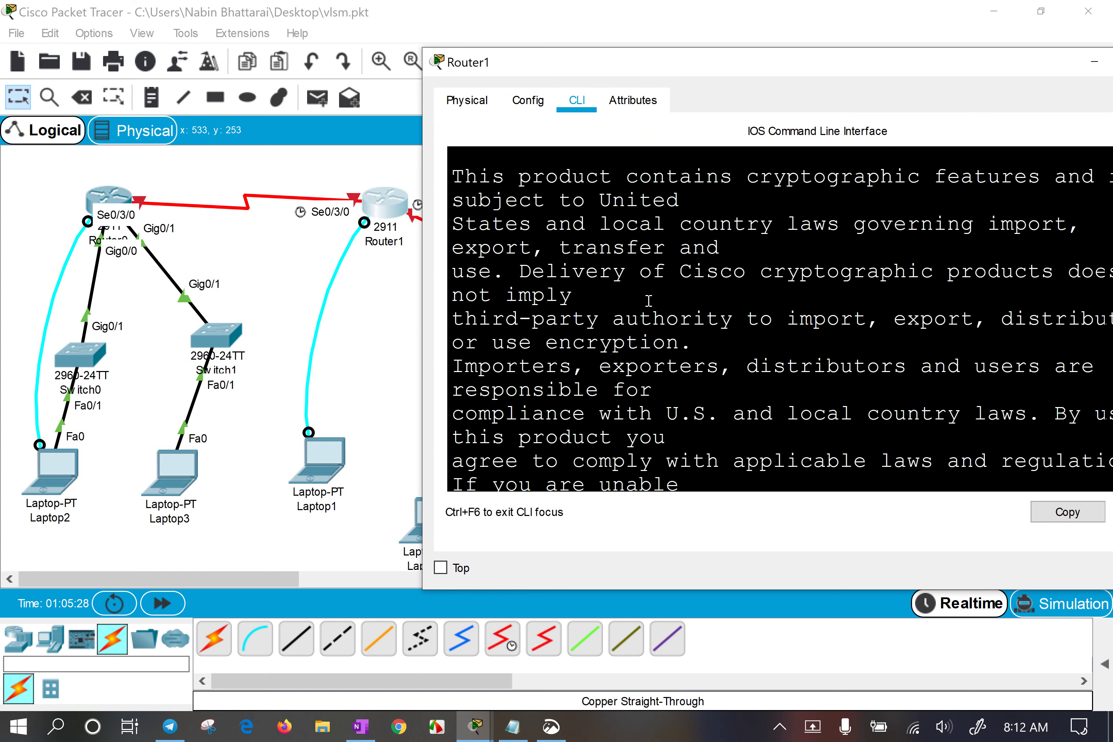
key("Return")
key("Return")
key("Return")
key("Return")
key("Return")
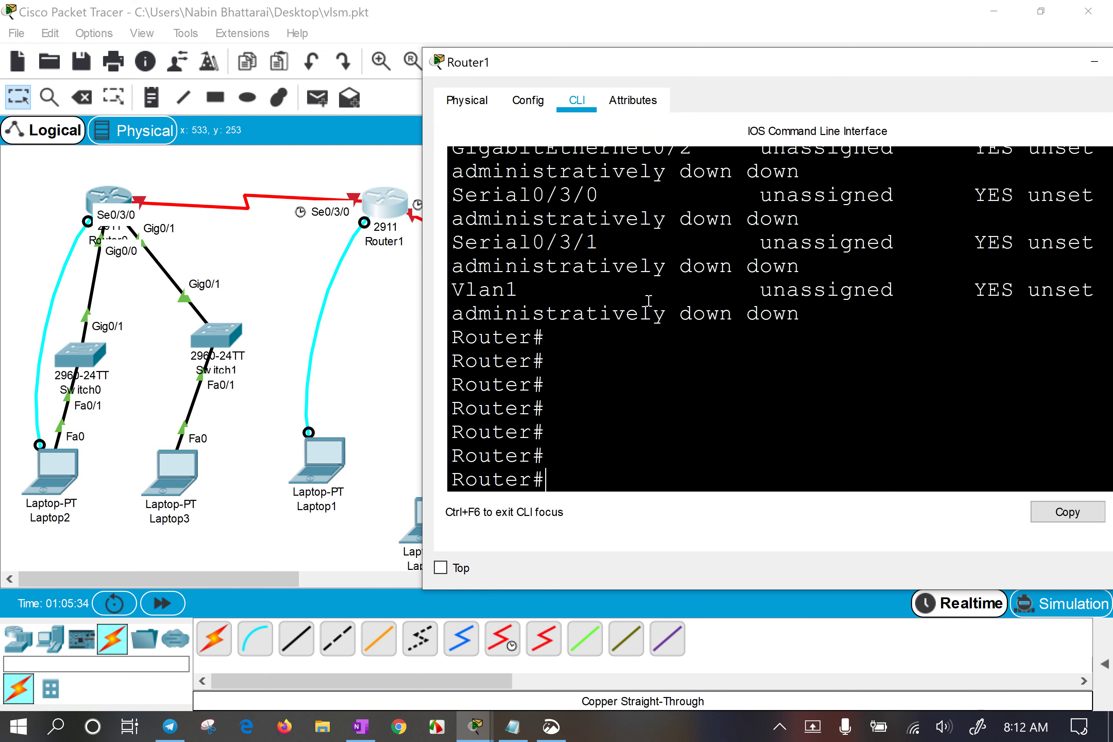
Enter global configuration mode with conf t and begin an interface command for a serial port.
type("con")
key("Tab")
type("f t")
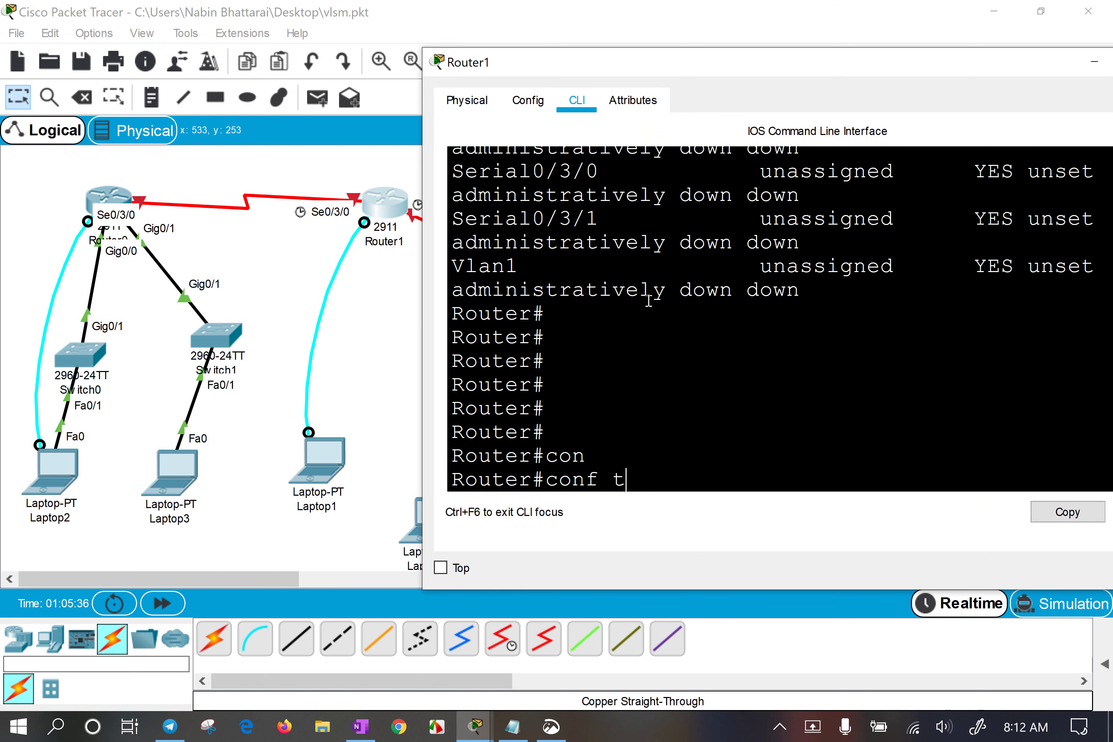
key("Return")
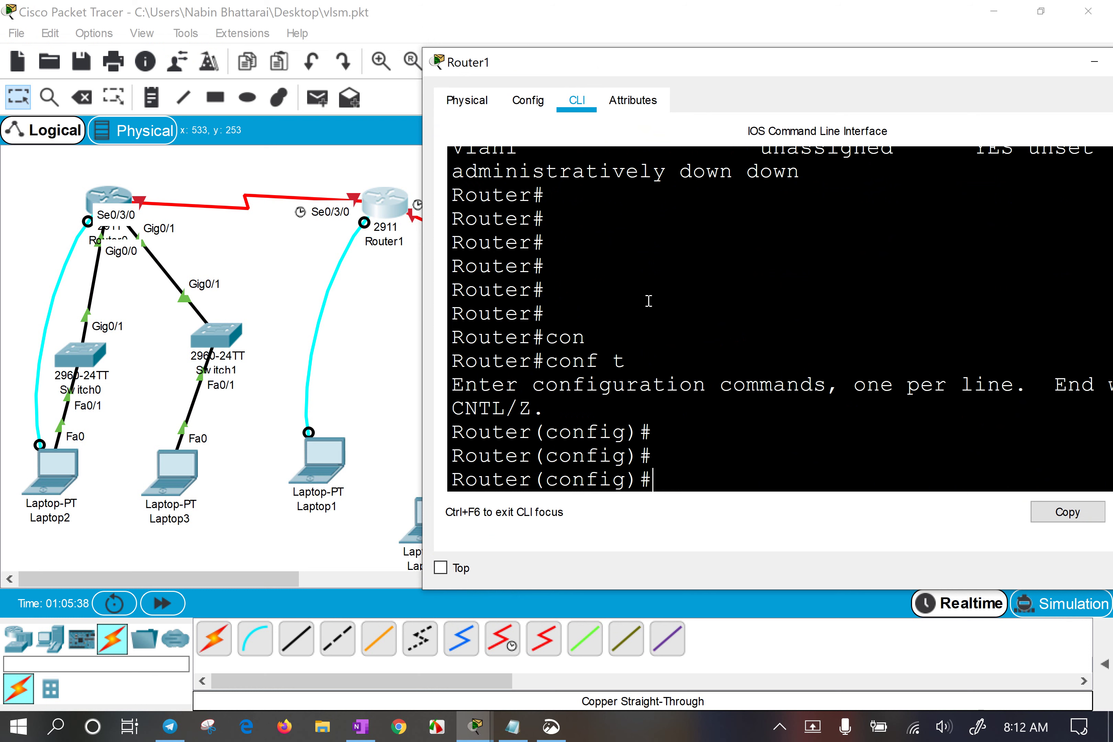
type("int")
key("Tab")
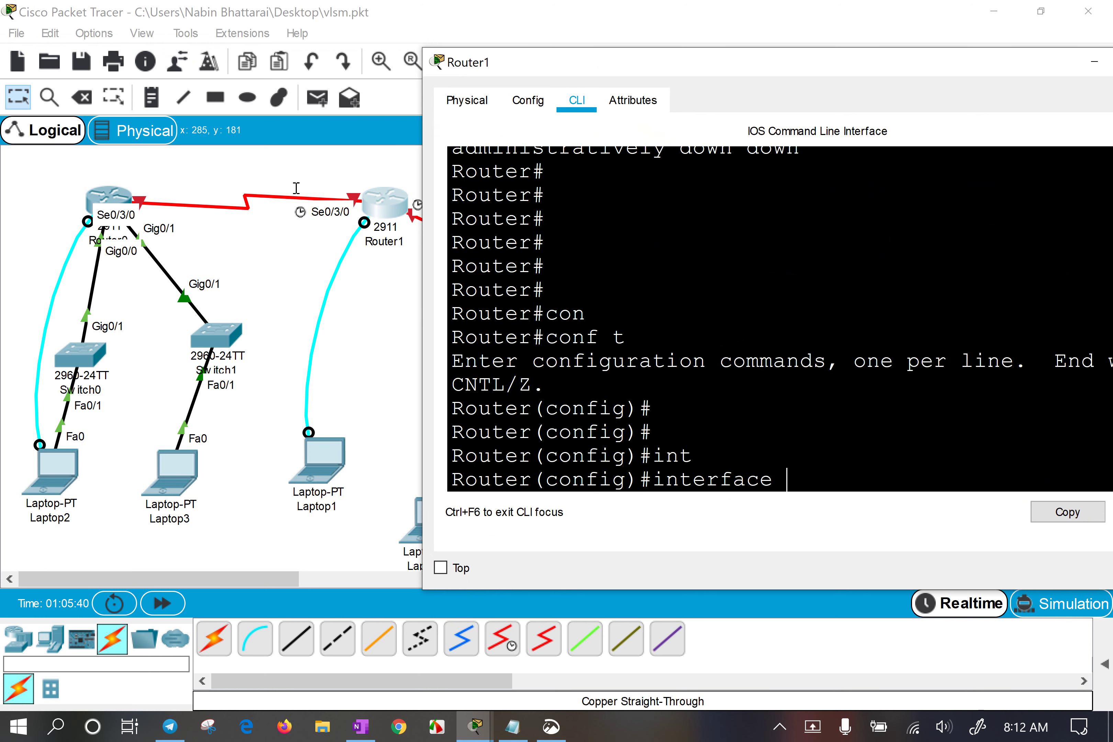
type("ser")
key("Tab")
type("0")
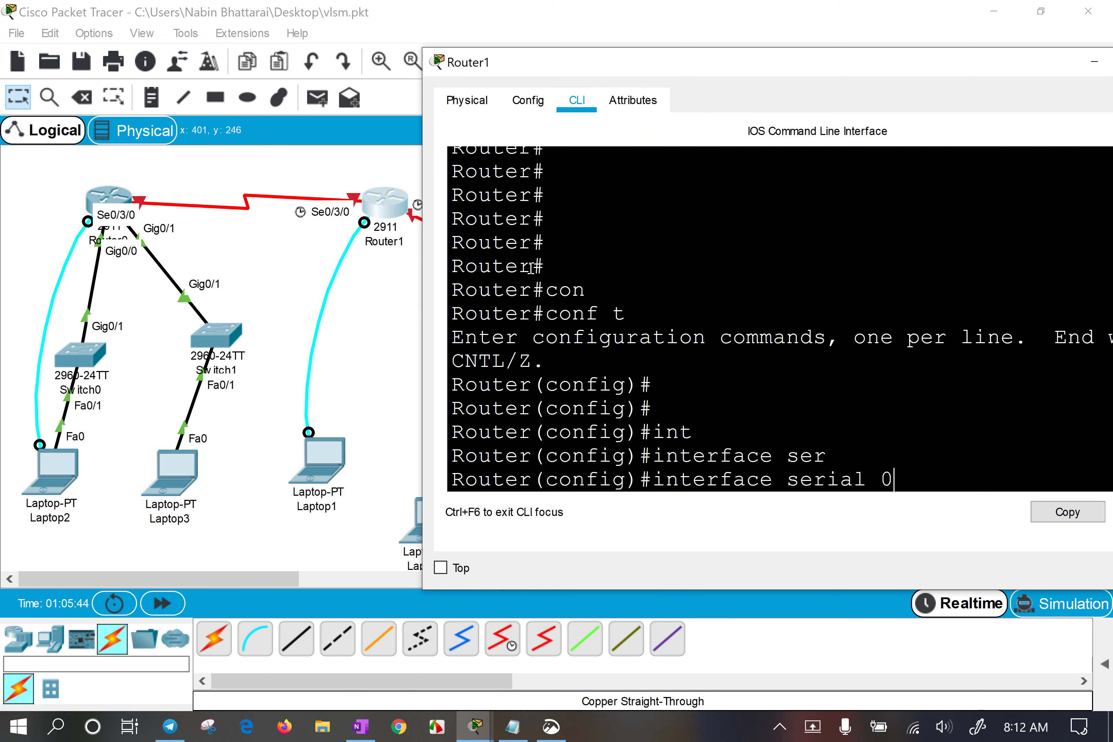
key("BackSpace")
key("BackSpace")
key("BackSpace")
key("BackSpace")
key("BackSpace")
key("BackSpace")
key("BackSpace")
type("0/3/0")
key("BackSpace")
key("BackSpace")
key("BackSpace")
key("BackSpace")
key("BackSpace")
type("se")
key("BackSpace")
key("BackSpace")
type("er")
Query the options for interface serial 0/3/0, enter its configuration mode and highlight the <cr> option in the help output.
key("Tab")
type("0/3/")
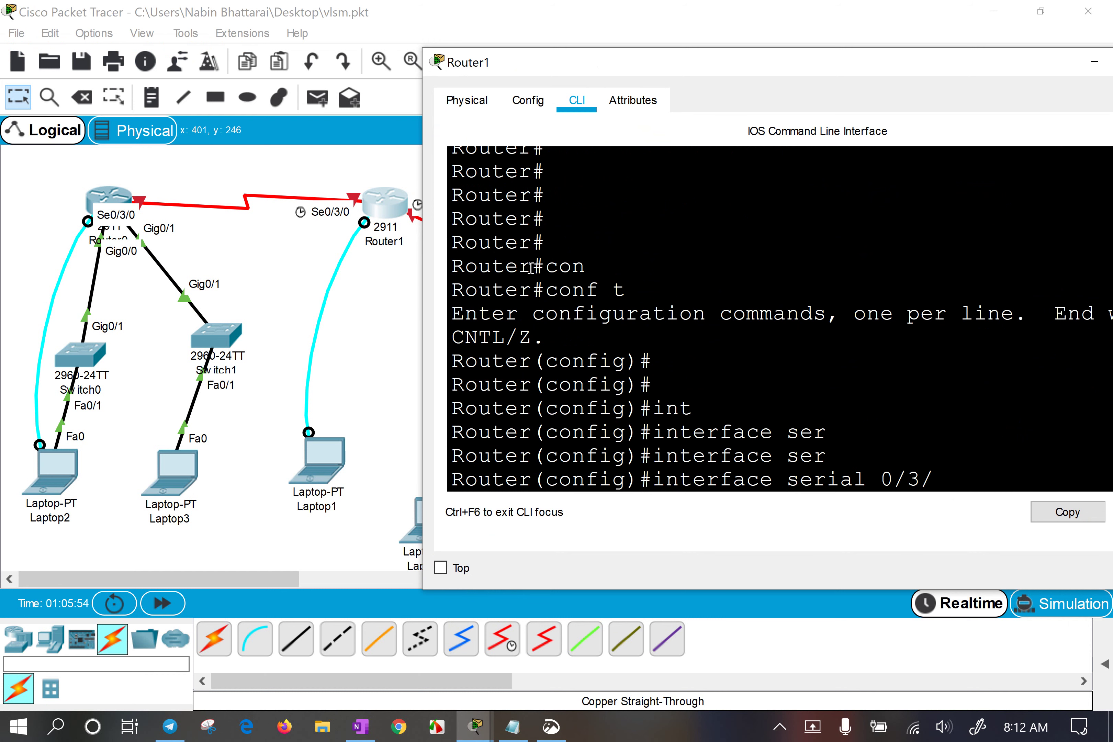
type("0 ?")
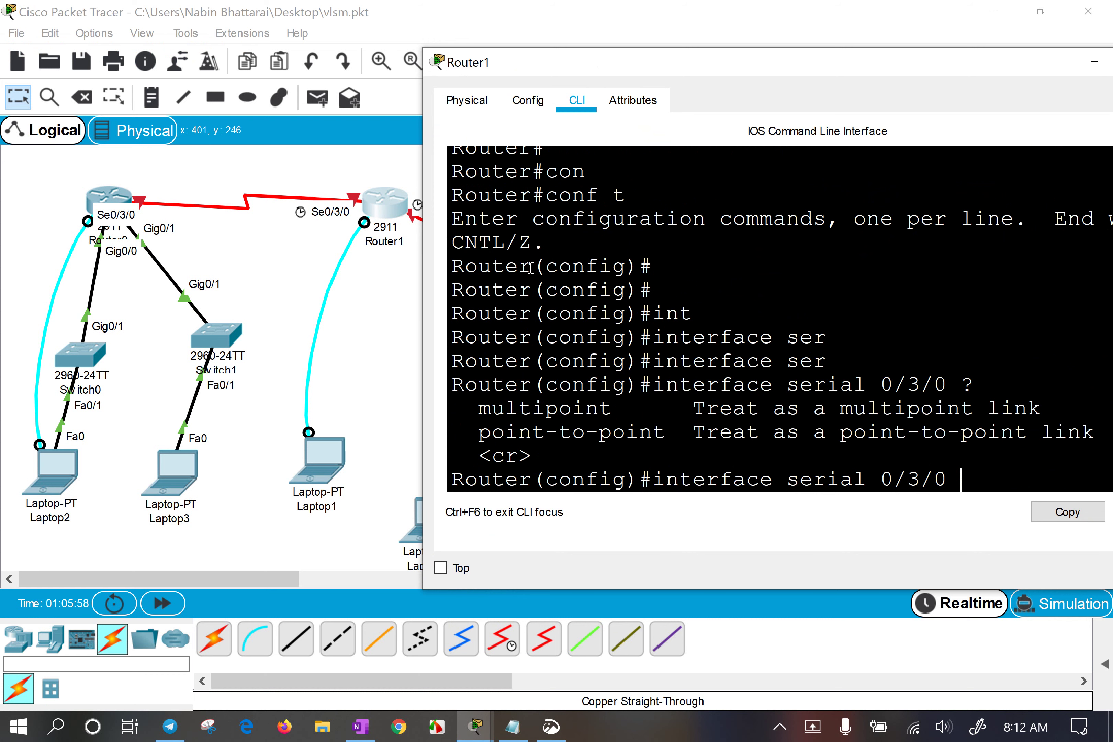
key("Return")
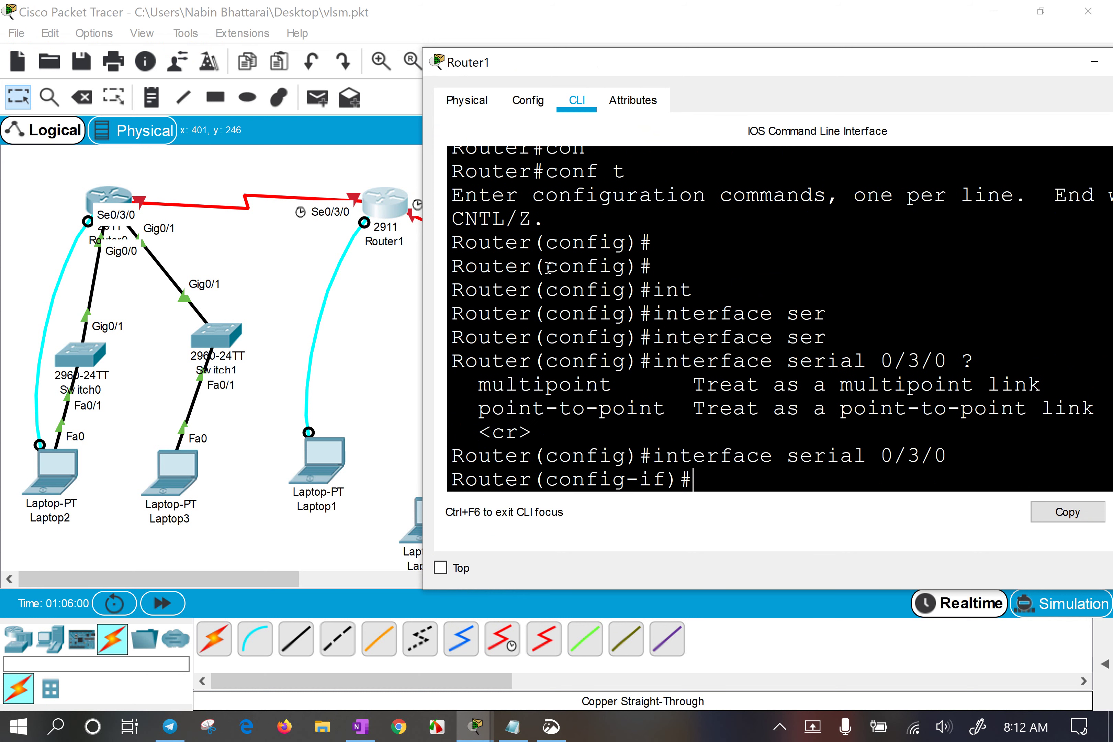
left_click_drag(492, 433, 553, 422)
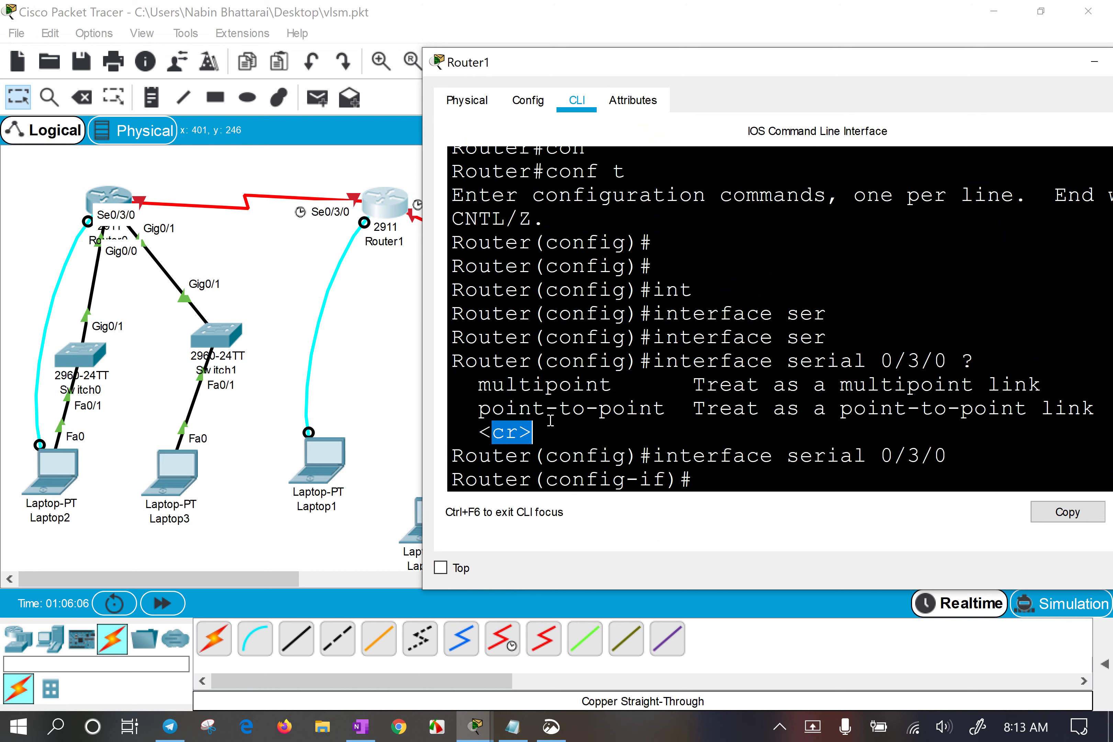
Begin an ip add command on serial 0/3/0, trying the dh keyword and clearing it.
type("ip add")
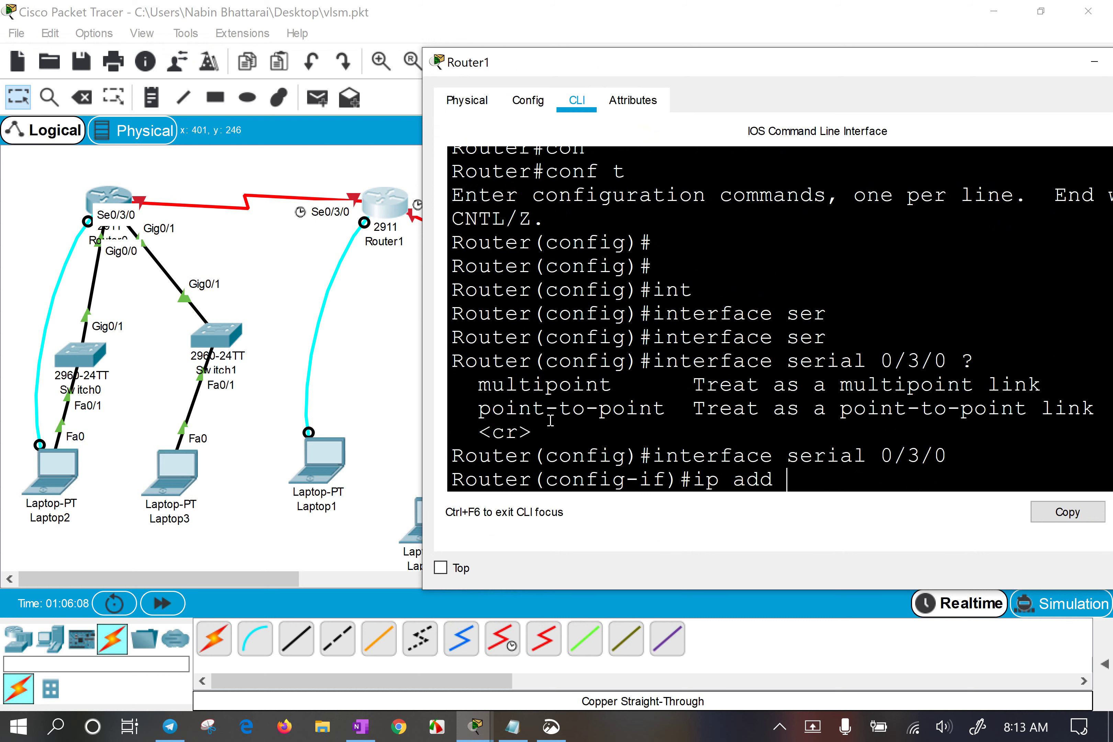
type(" dh")
key("Tab")
key("BackSpace")
key("BackSpace")
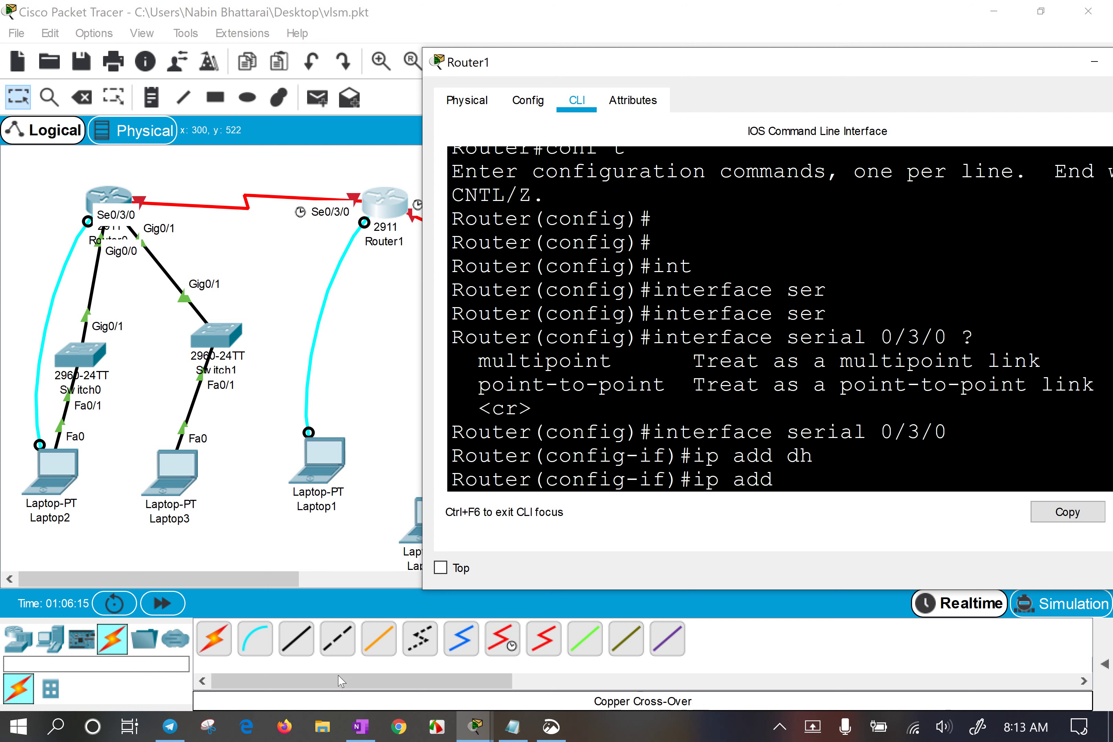
Switch to the OneNote topology notes, select the ISP router's 3.66 label and return to Router1's CLI.
left_click(354, 727)
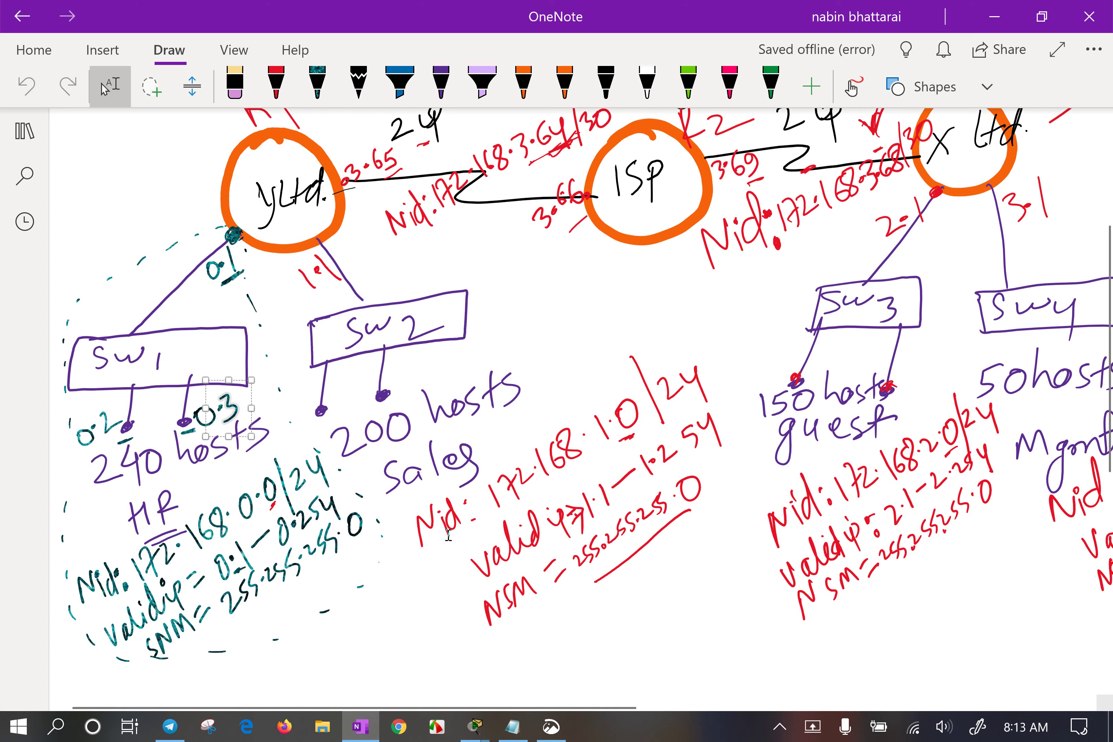
scroll(584, 272, "up", 3)
left_click_drag(530, 285, 592, 355)
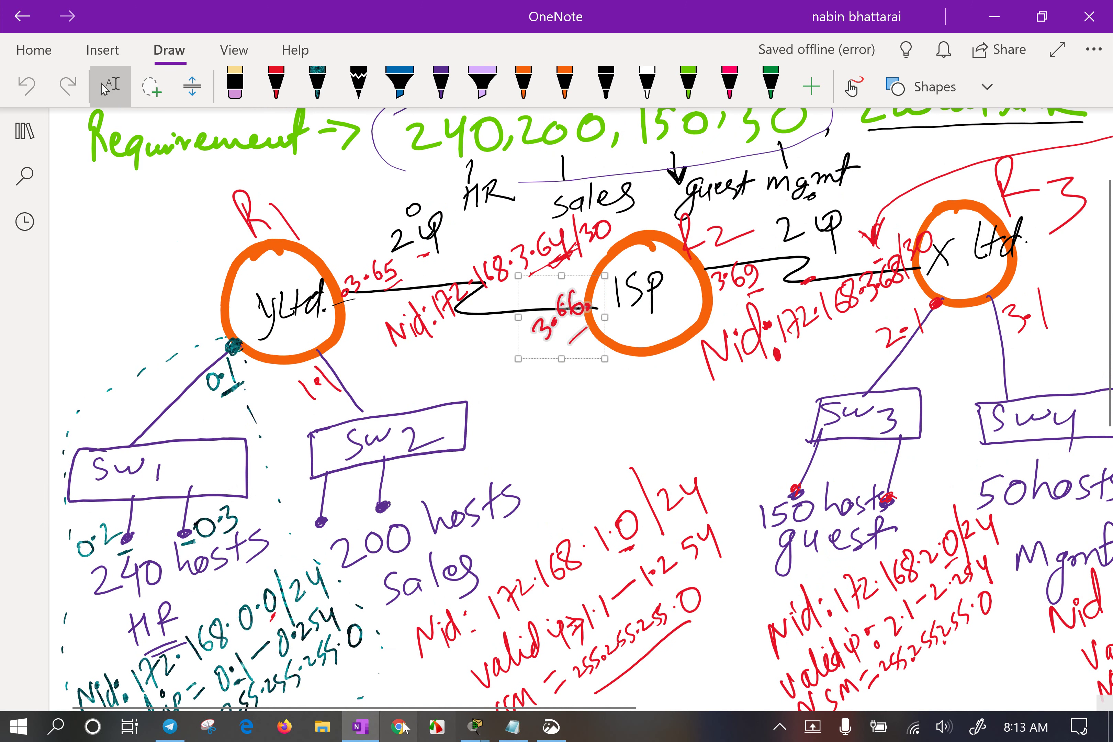
mouse_move(474, 726)
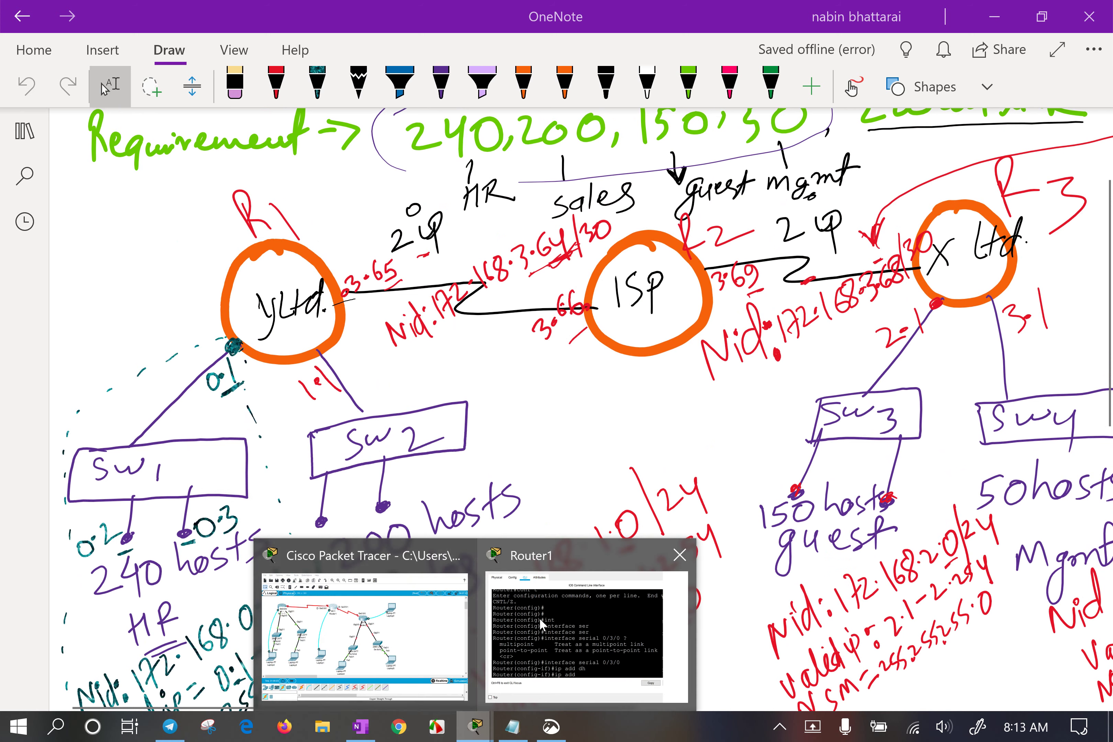
left_click(557, 611)
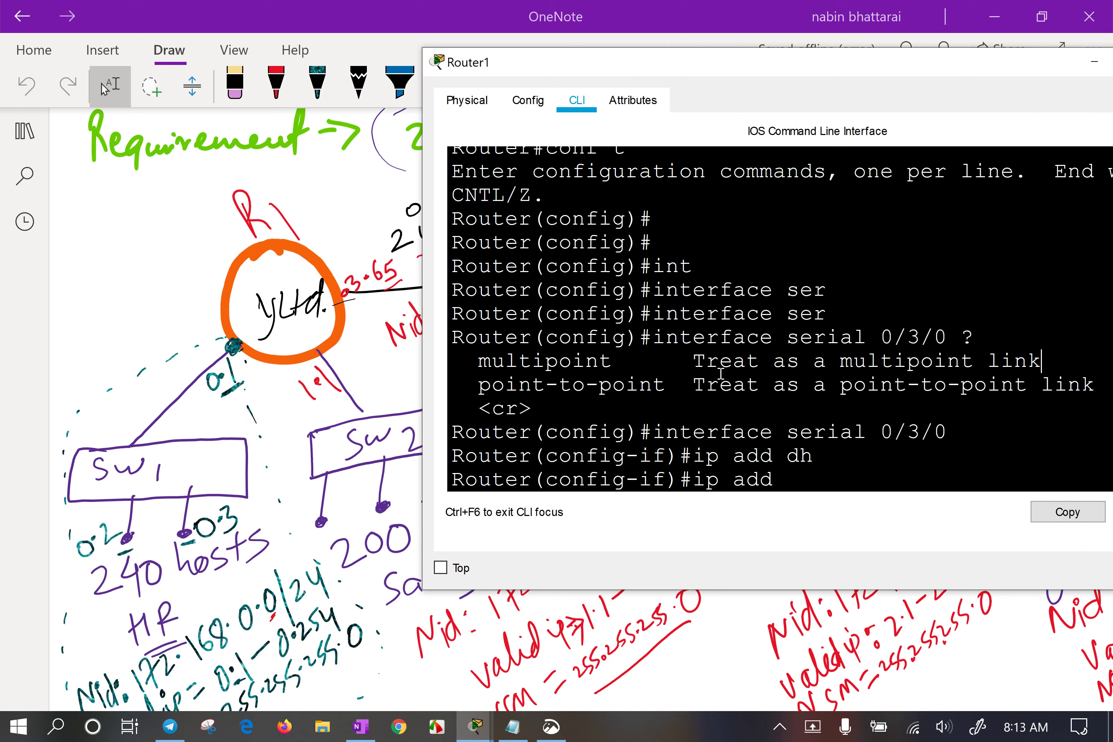
Switch to the OneNote notes and review the 172.168.0.0/16 base network above the handwritten topology.
left_click(356, 194)
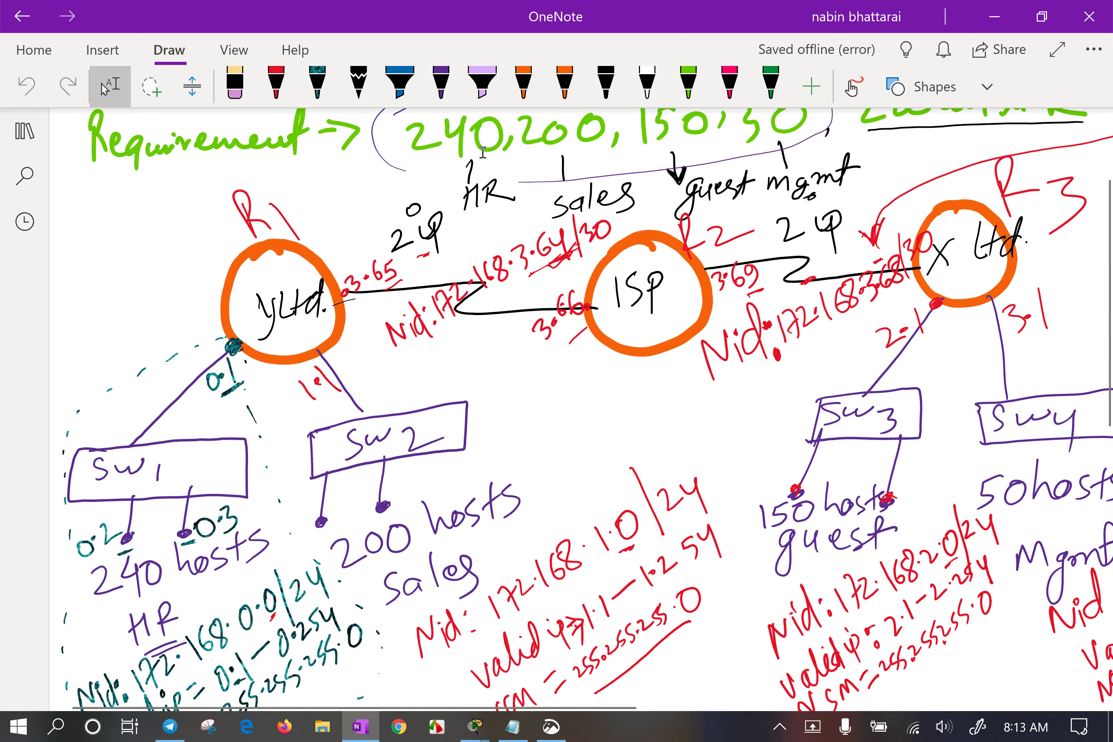
scroll(622, 501, "up", 3)
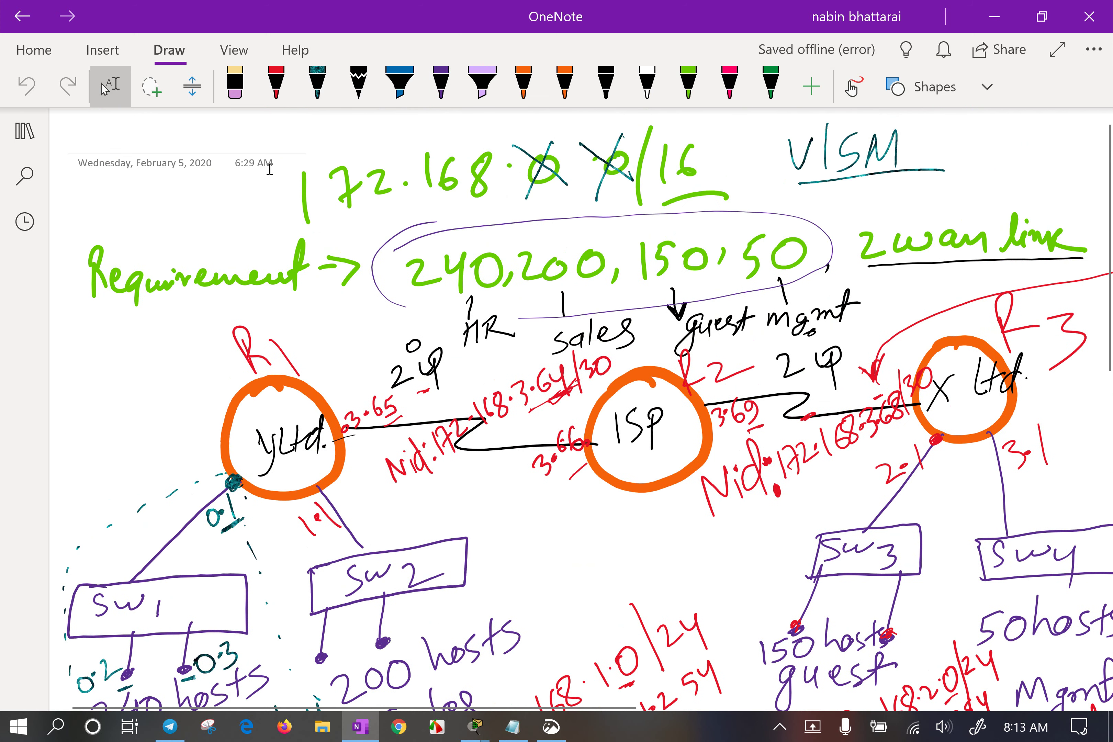
mouse_move(273, 143)
left_mouse_down()
mouse_move(385, 181)
mouse_move(750, 216)
left_mouse_up()
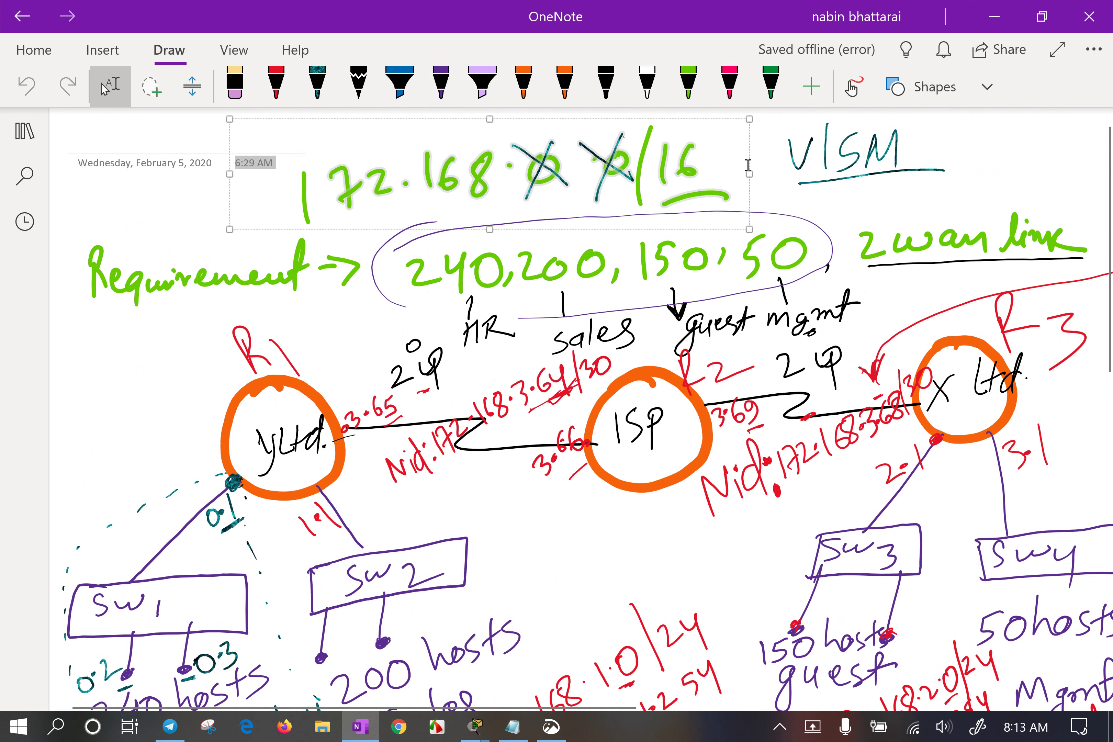
left_click(783, 185)
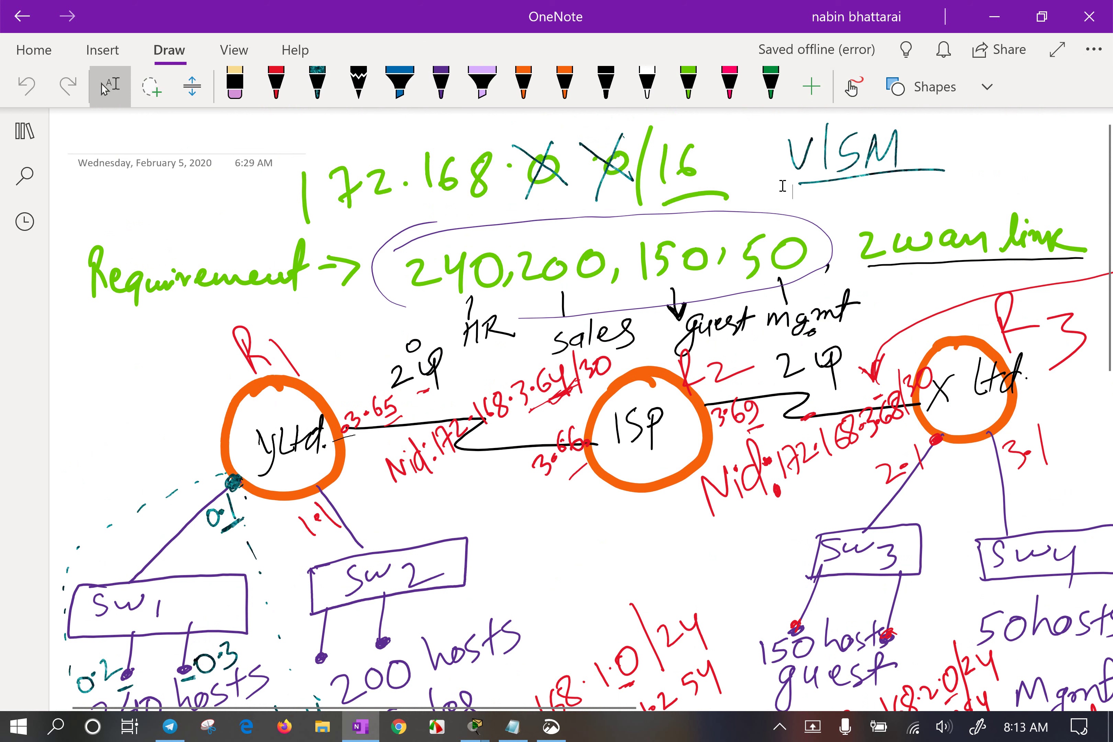
key("ctrl+a")
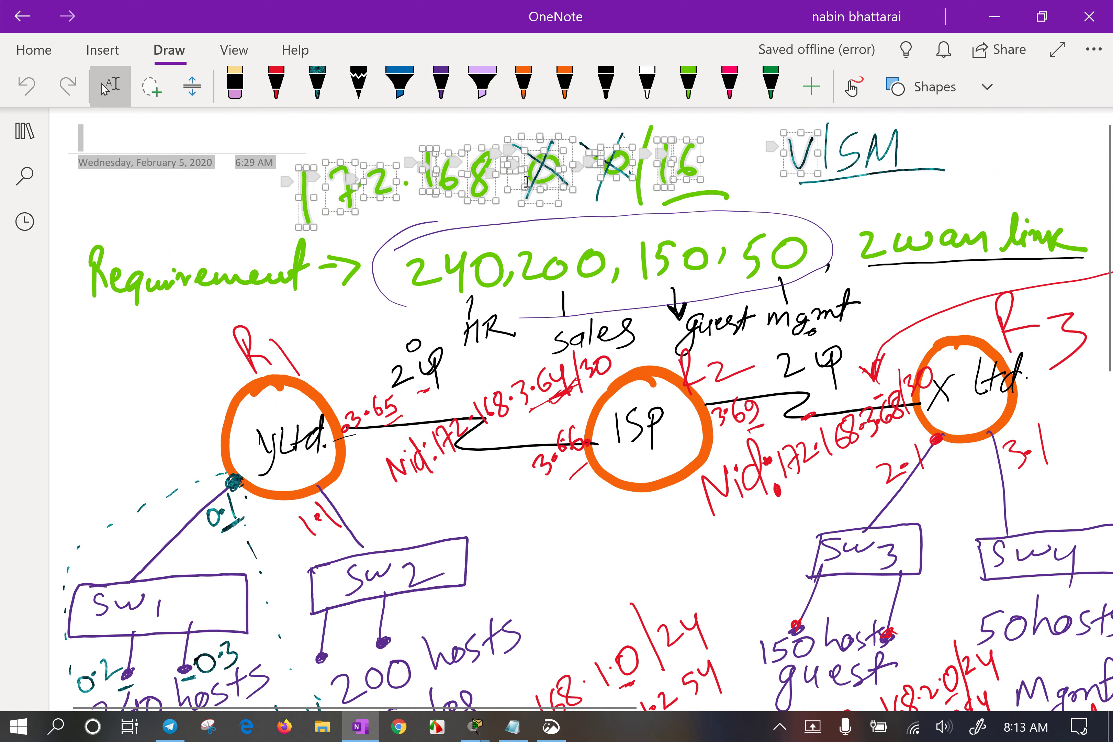
left_click(496, 241)
left_click(575, 558)
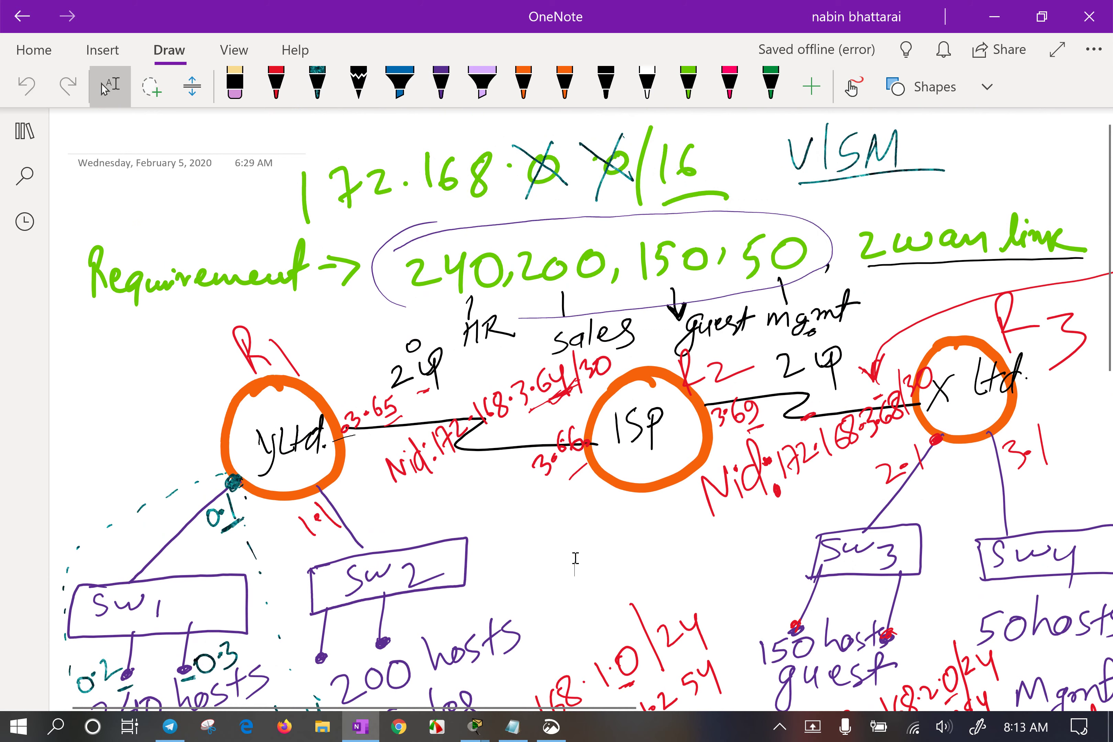
scroll(575, 558, "down", 5)
Return to Router1's CLI and assign serial 0/3/0 the address 172.168.3.66 with mask 255.255.255.252.
mouse_move(474, 726)
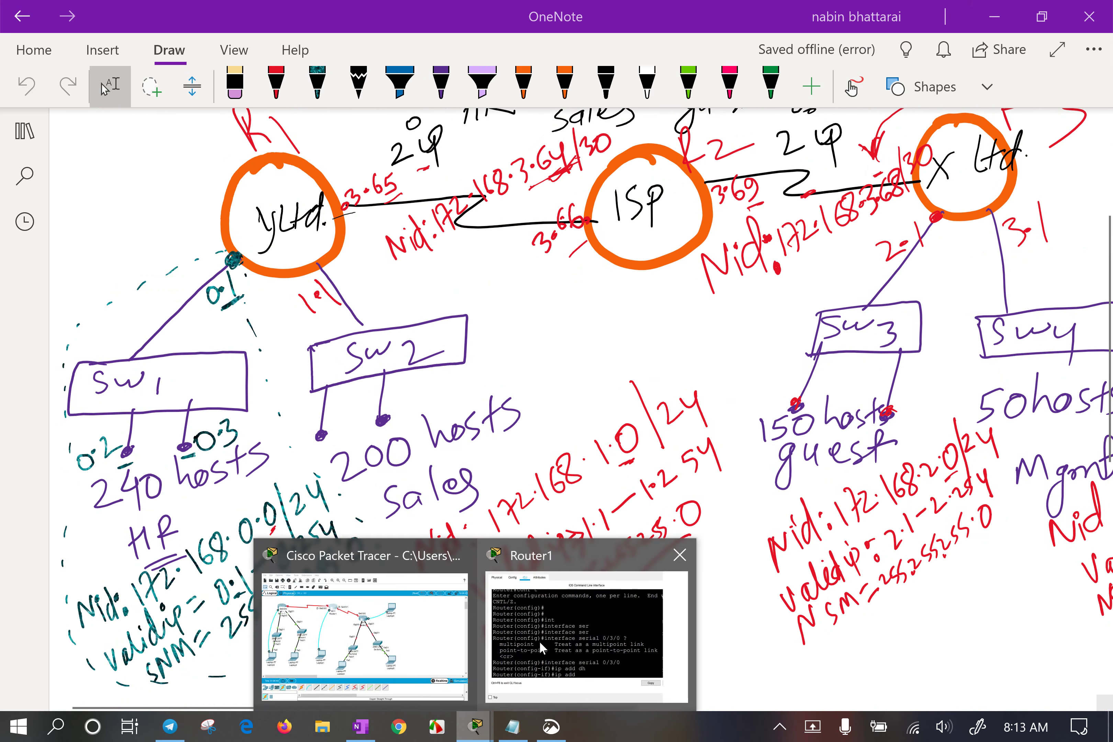
left_click(541, 649)
type("172")
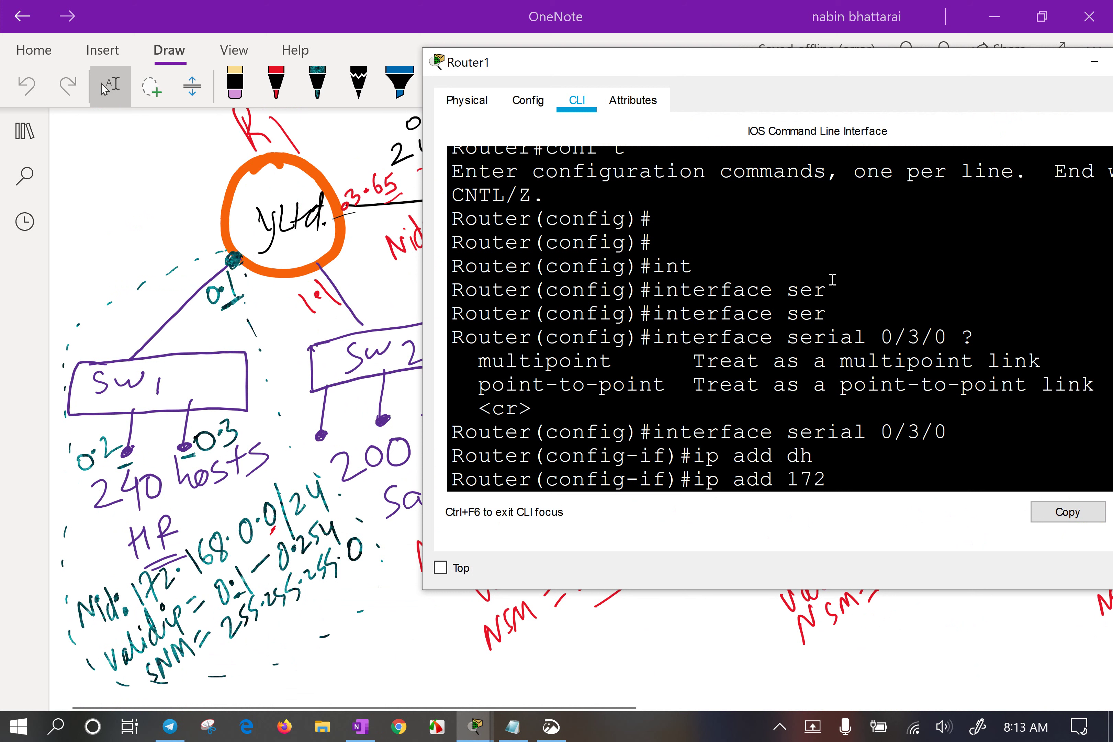
type(".168.")
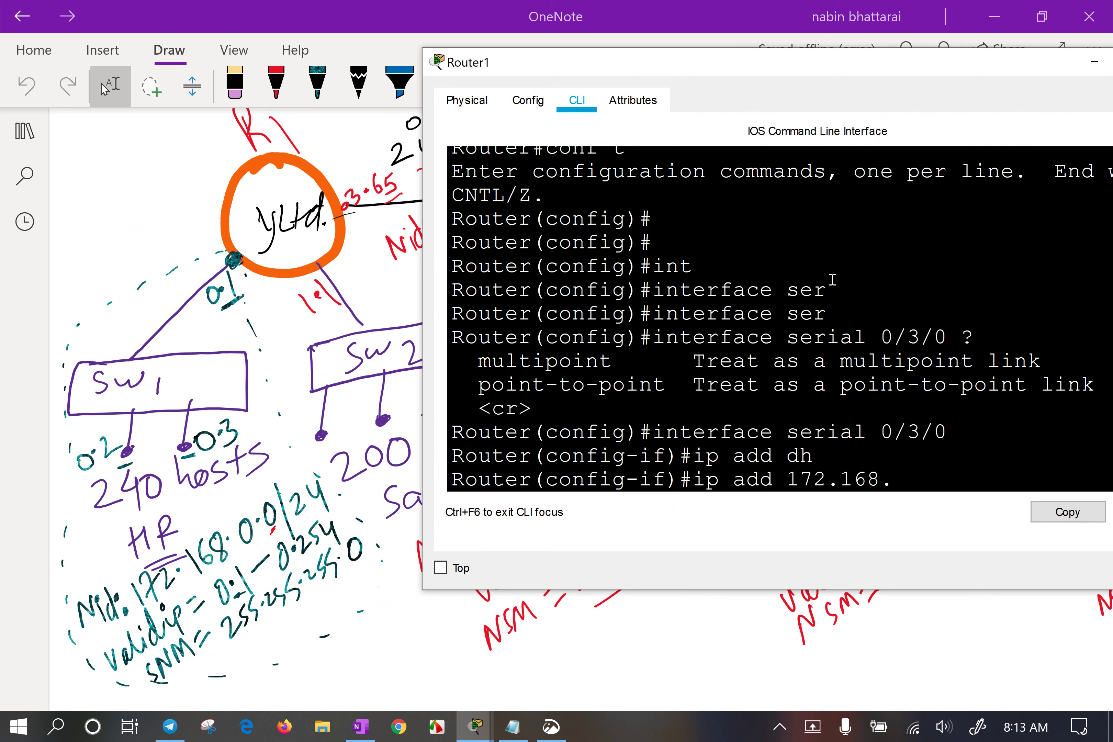
type("3.66 255.25")
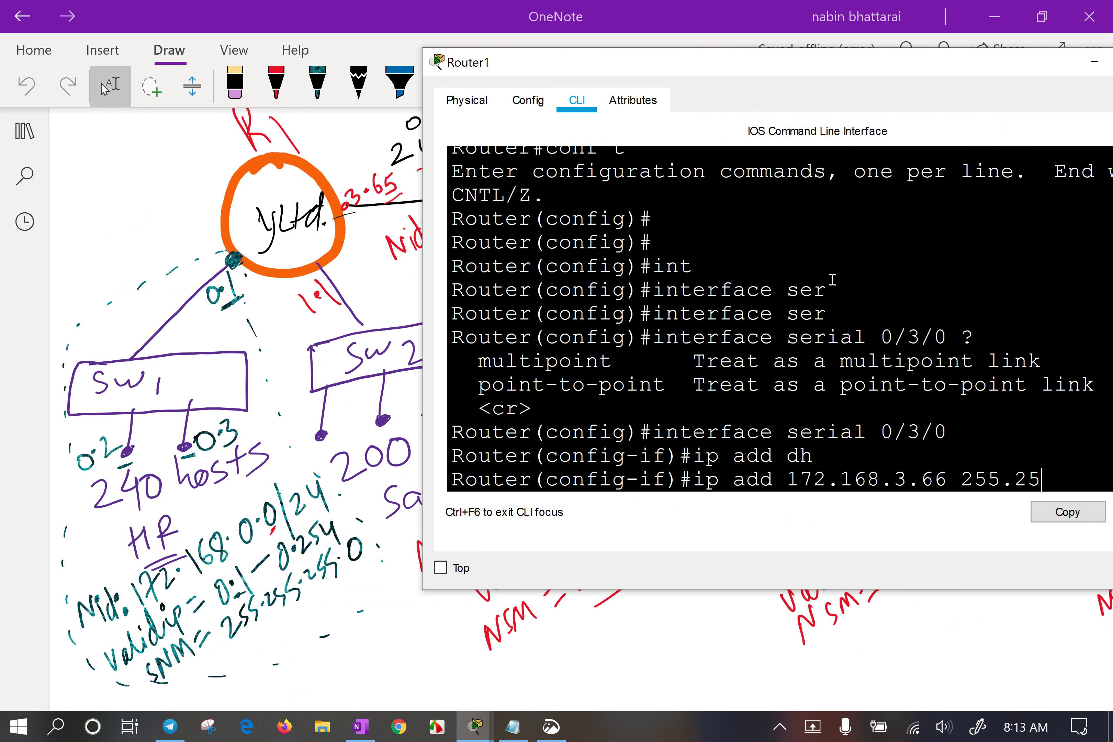
type("5.255.")
left_click_drag(882, 62, 706, 77)
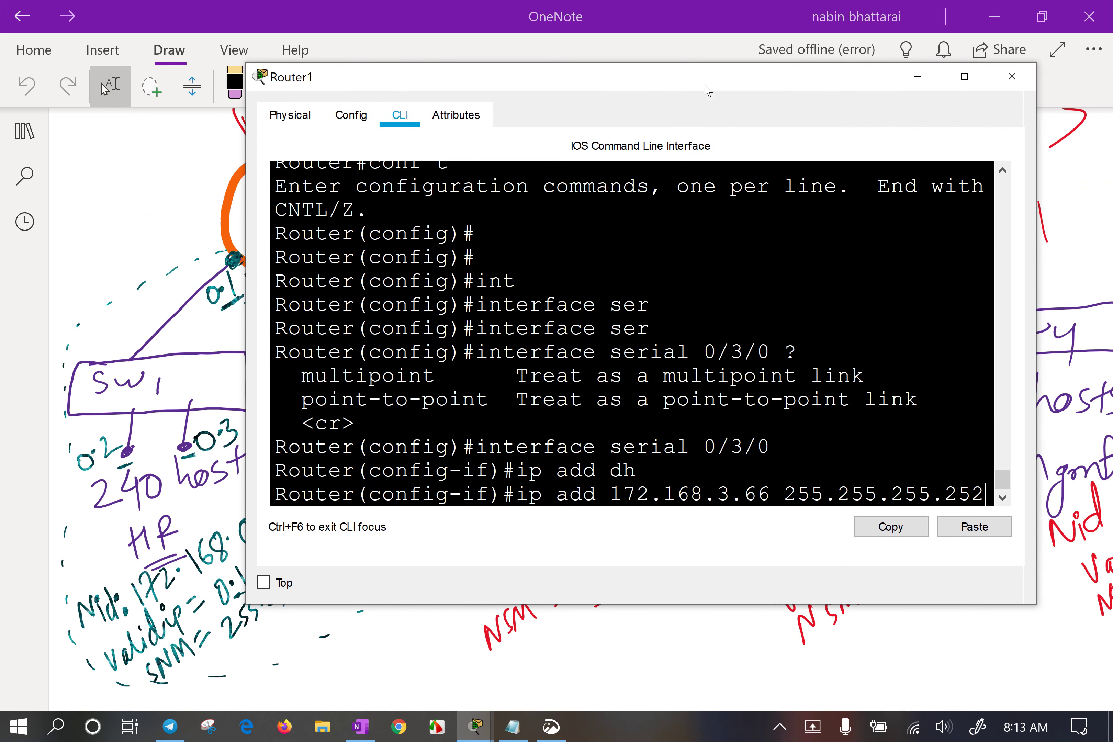
key("Return")
Enable Router1's serial 0/3/0 interface with the no shutdown command.
type("no s")
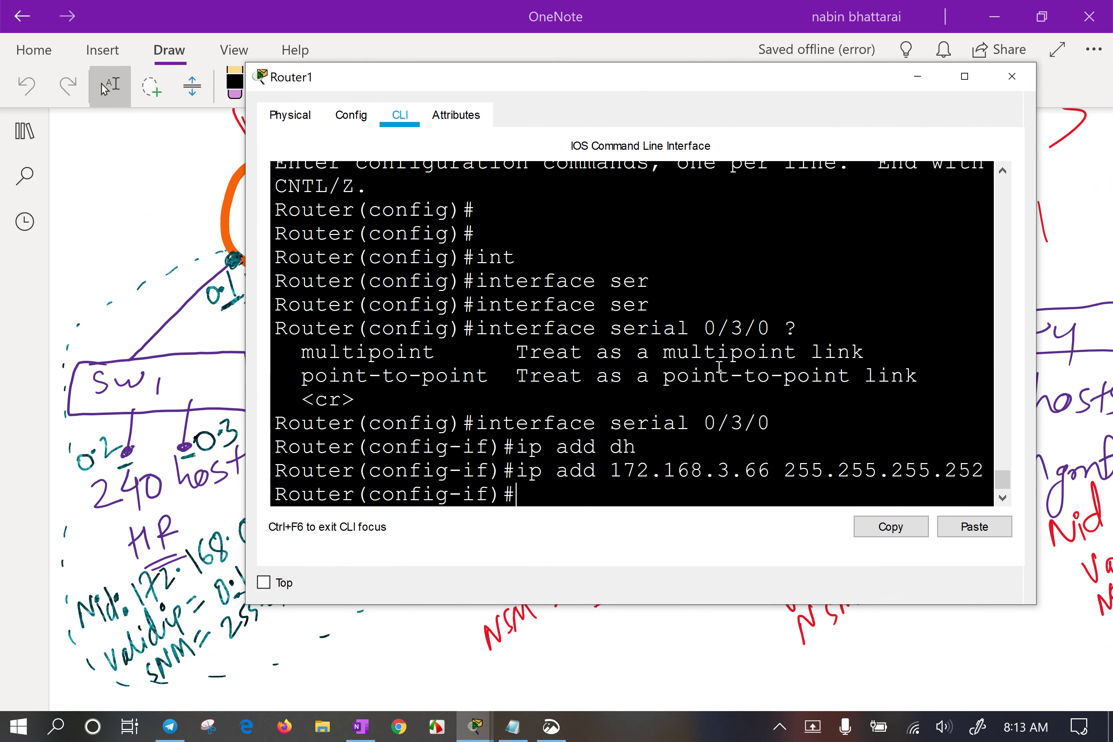
type("h")
key("Tab")
key("Return")
key("Return")
Set the clock rate on serial 0/3/0 to 64000.
type("config-if)#c")
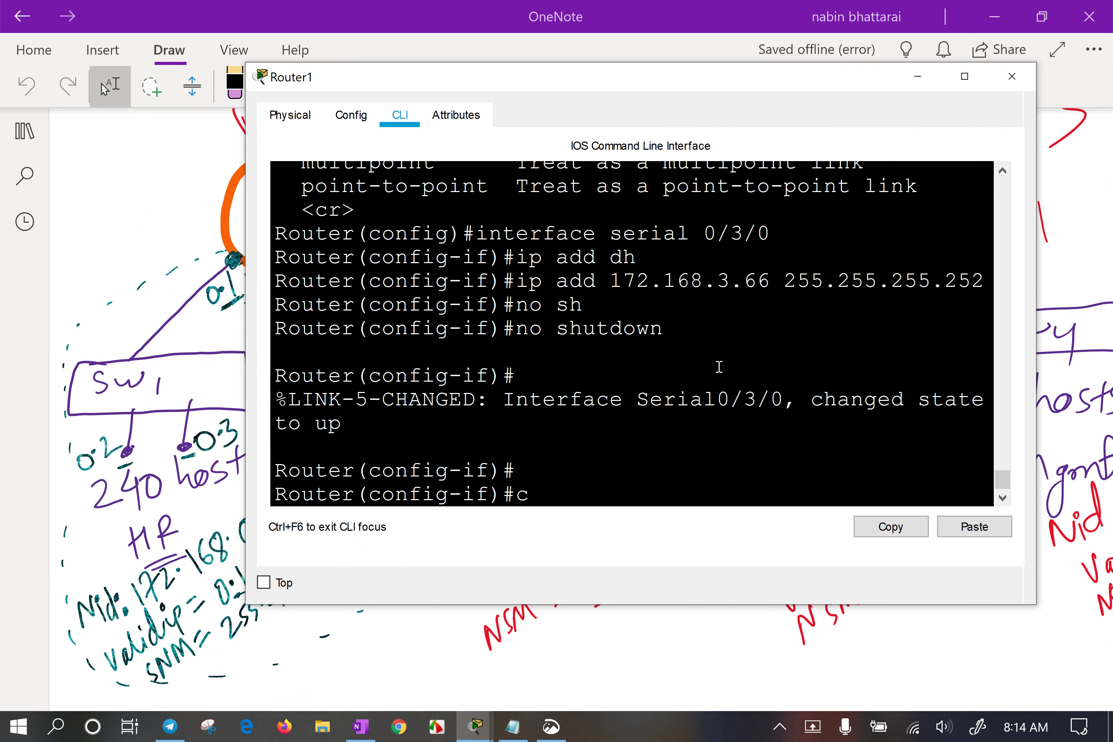
type("o")
key("Tab")
key("BackSpace")
type("llo")
key("Tab")
key("BackSpace")
key("BackSpace")
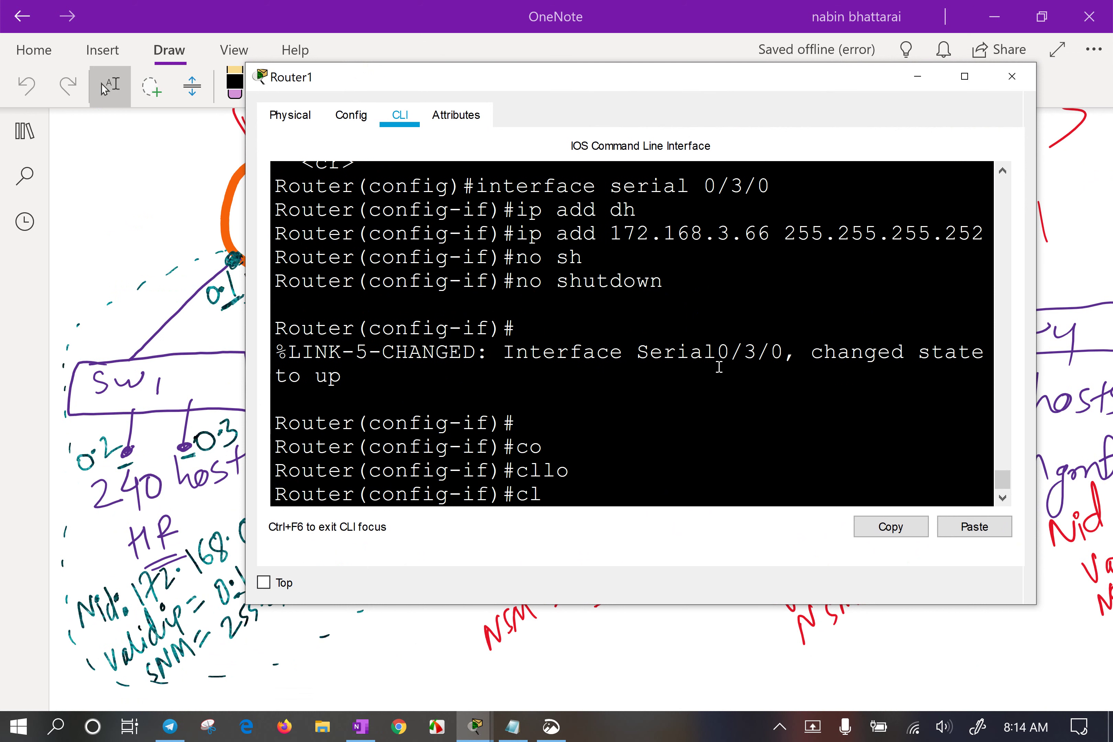
type("o")
key("Tab")
type("ra")
key("Tab")
type("6")
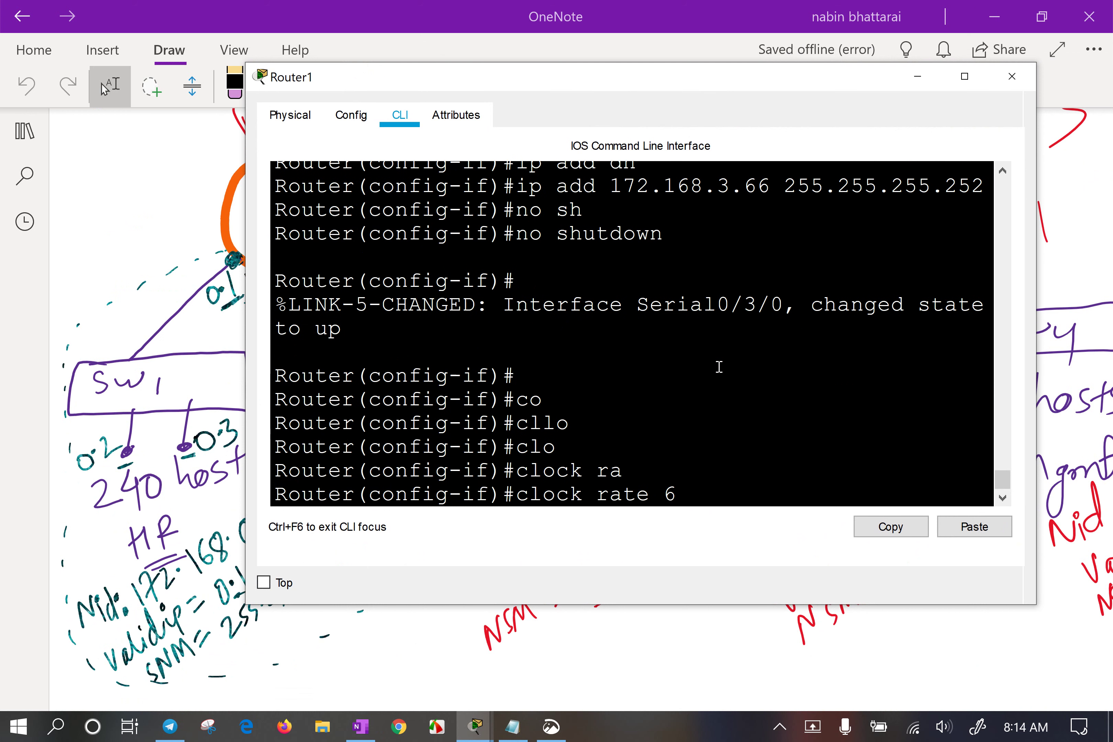
type("4000")
key("Return")
key("Return")
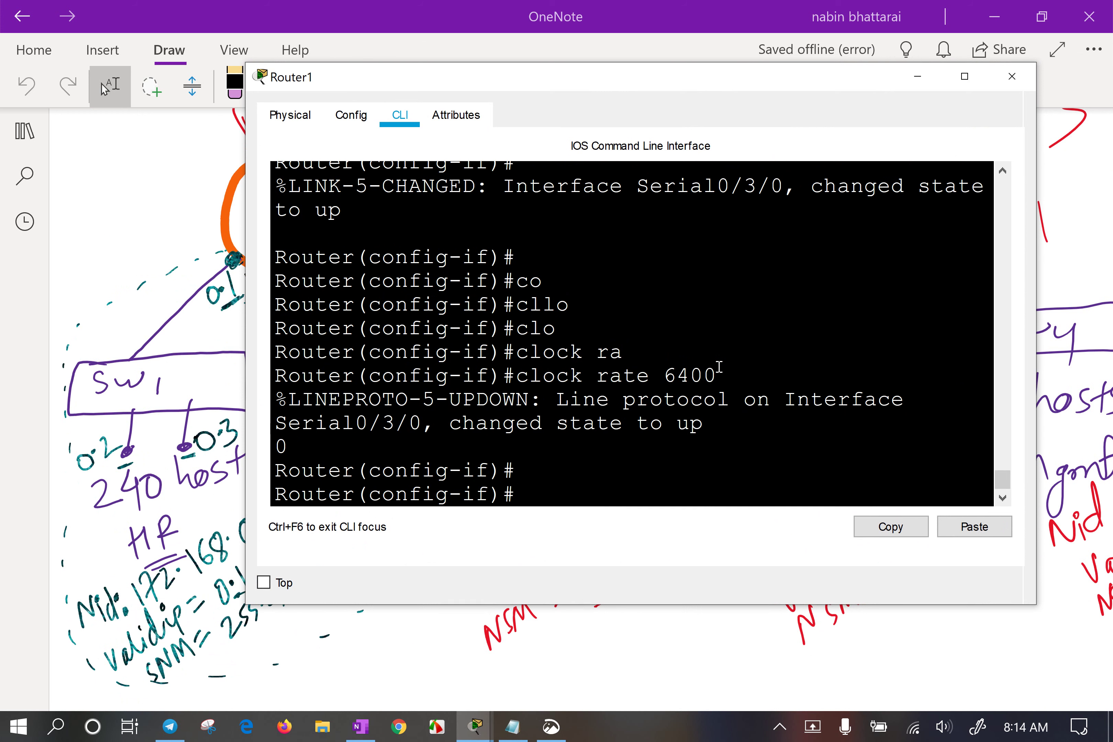
Recall the last clock rate 64000 command on serial 0/3/0 and run it again.
key("Up")
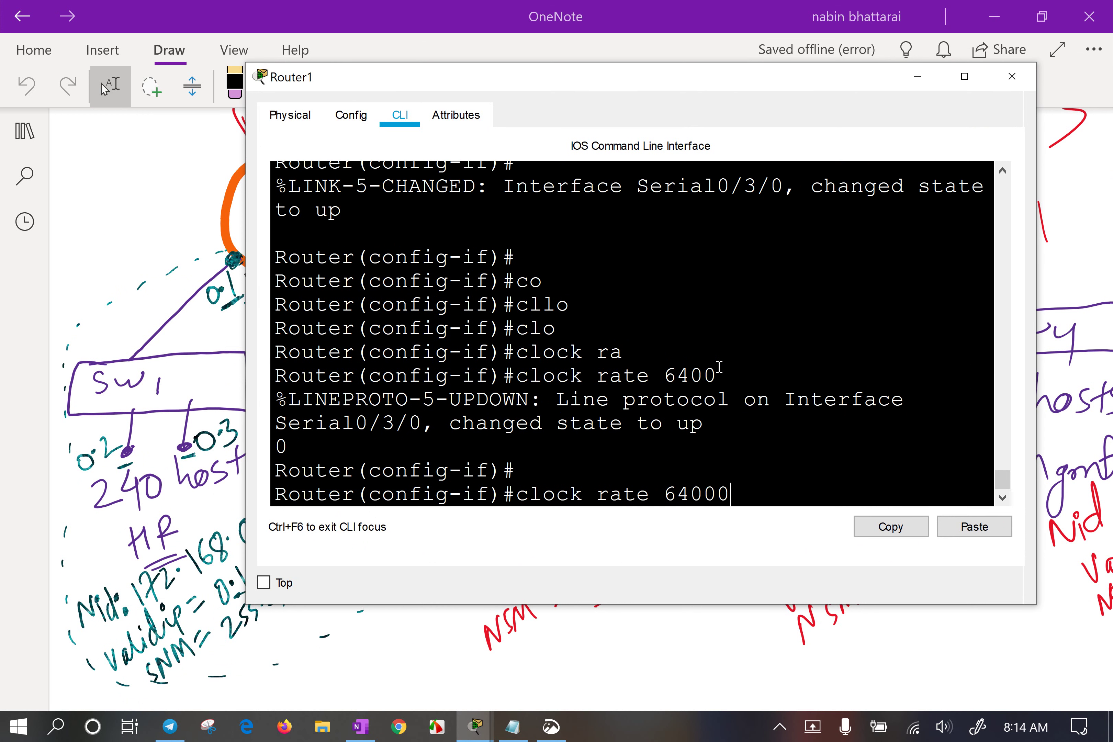
key("Return")
key("Return")
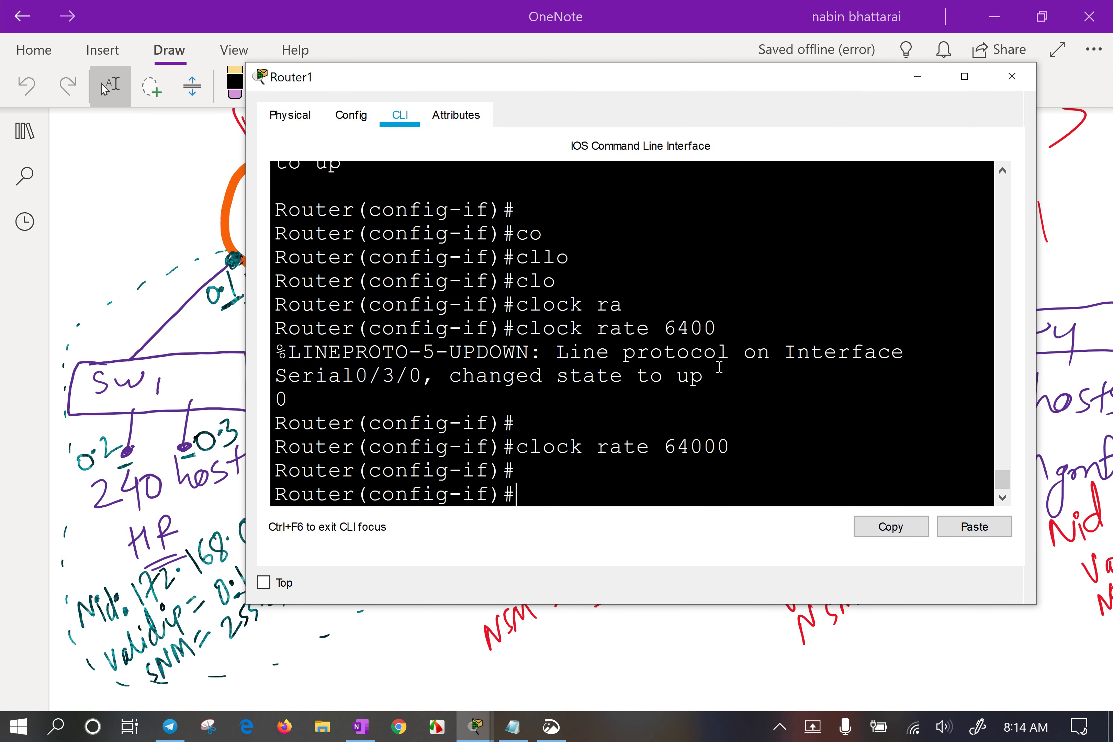
key("Return")
key("Return")
key("Return")
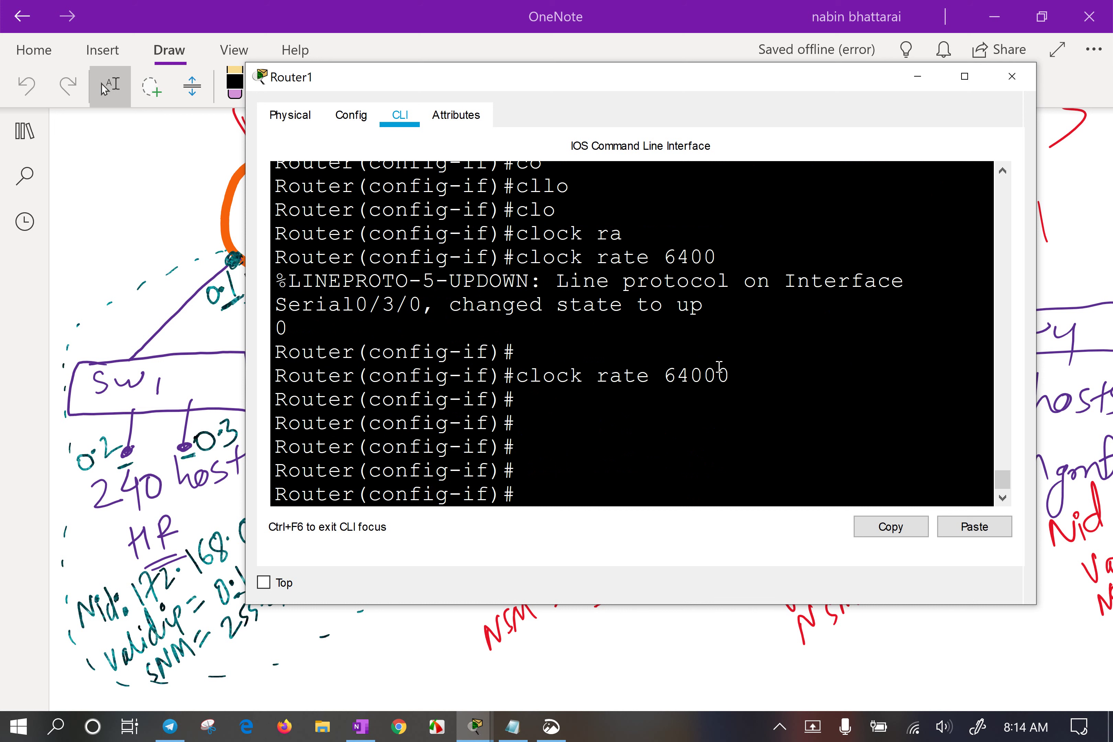
key("Return")
key("Return")
key("Return")
key("Return")
key("Return")
key("Return")
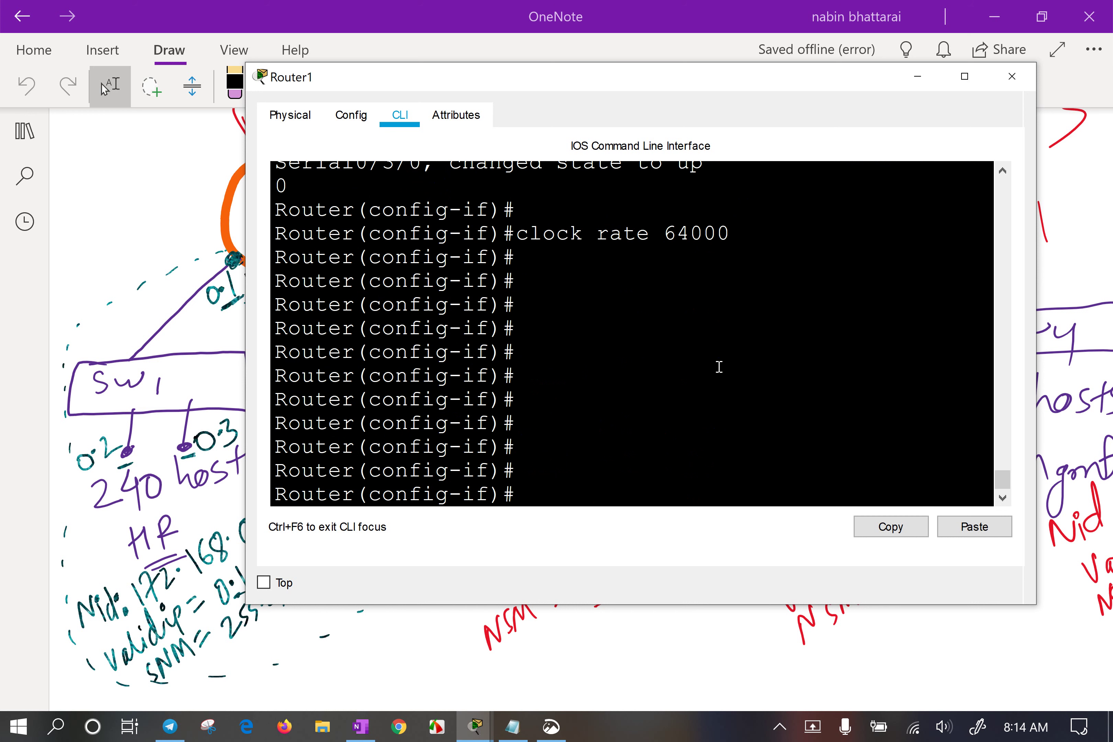
List the command history with do sh hist, highlight the serial 0/3/0 configuration commands and uncover the routers in the notes behind.
type("do sh hist")
key("Return")
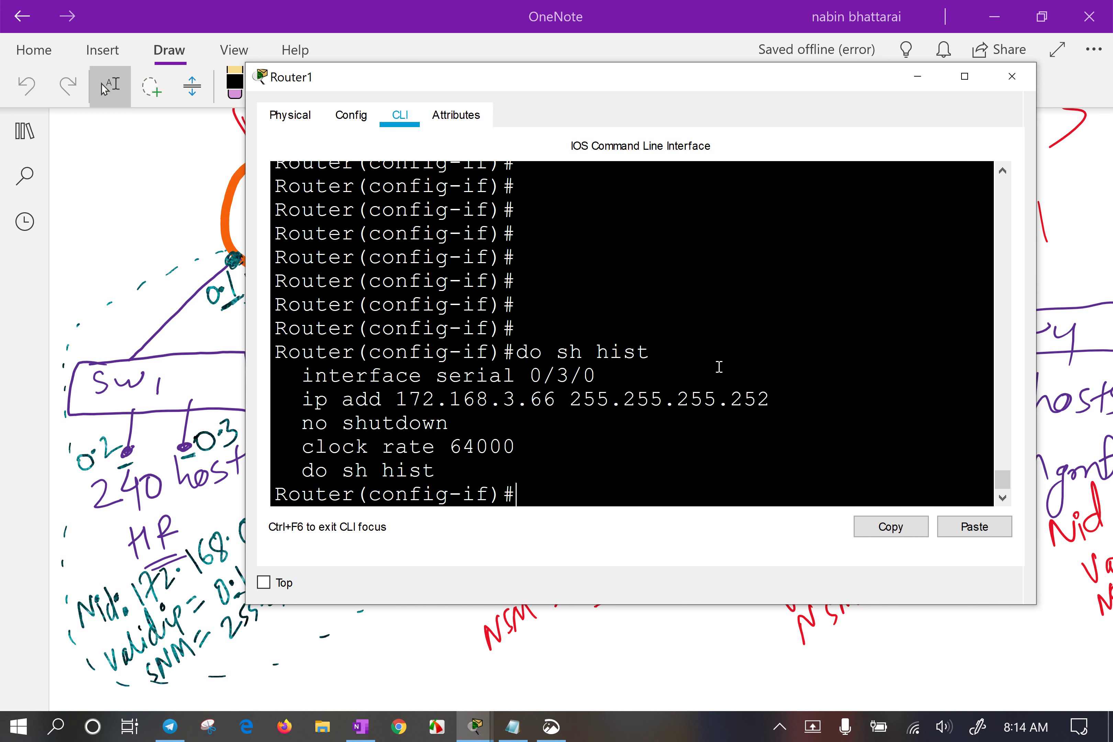
left_click_drag(298, 375, 573, 449)
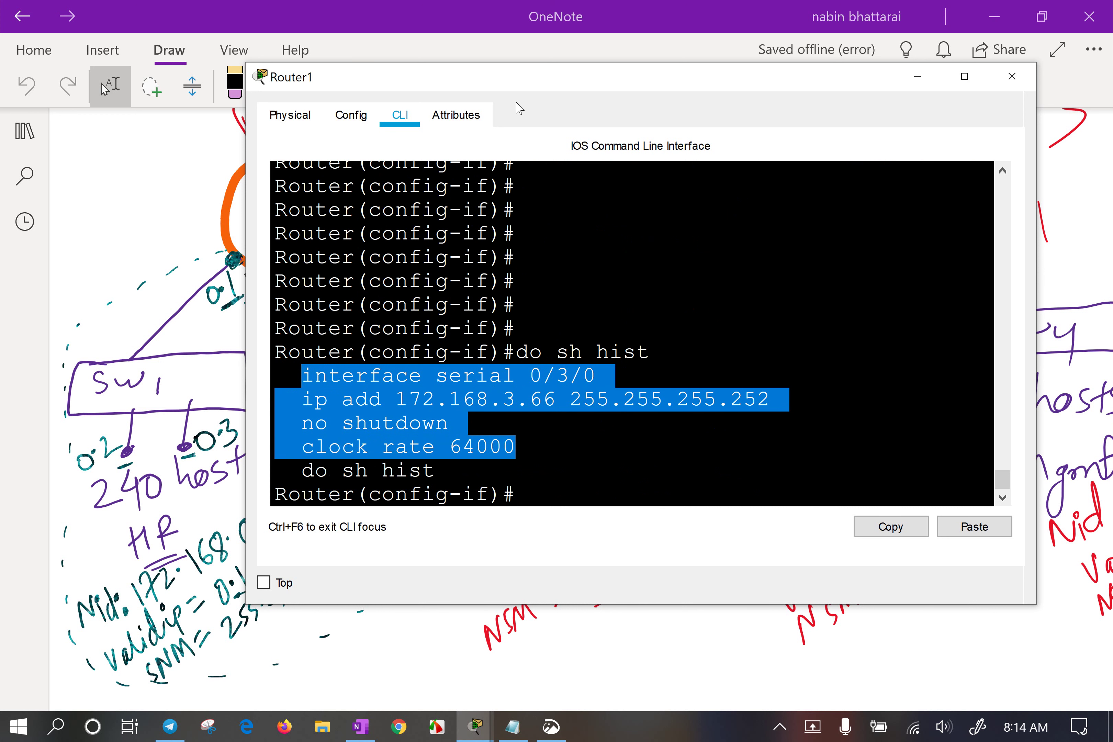
mouse_move(522, 82)
left_mouse_down()
mouse_move(649, 115)
mouse_move(766, 172)
mouse_move(731, 261)
mouse_move(657, 268)
mouse_move(606, 290)
mouse_move(567, 283)
left_mouse_up()
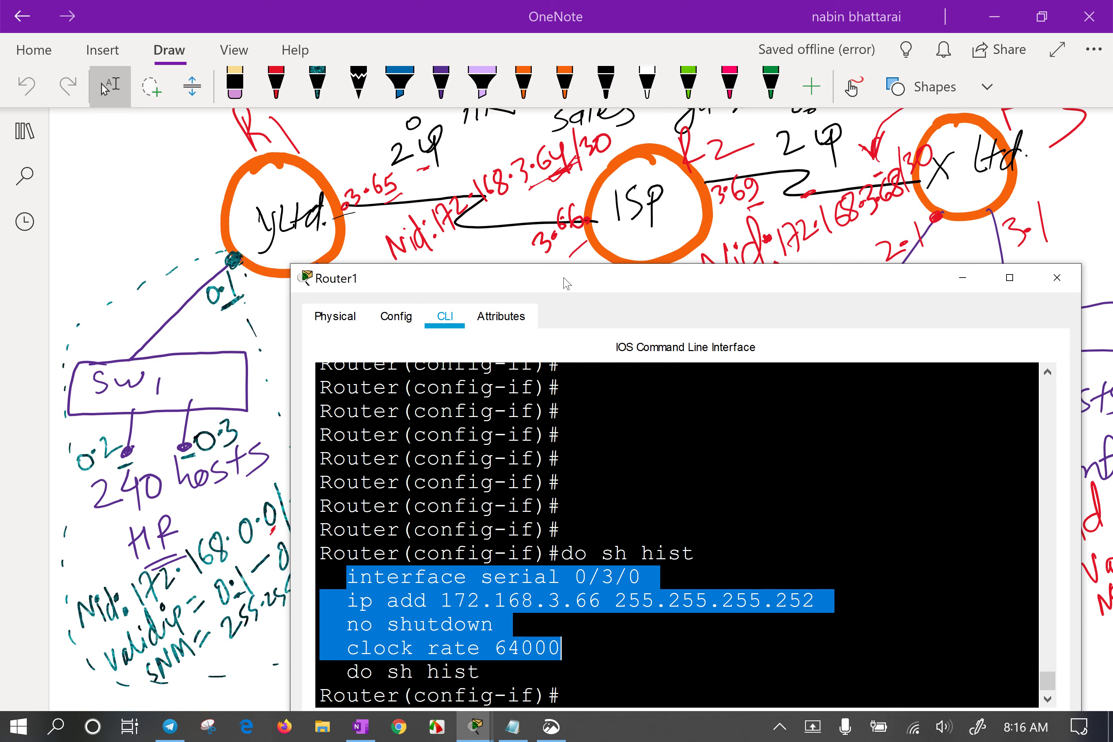
Exit serial 0/3/0 interface mode to return Router1 to global configuration mode.
key("Return")
key("Return")
key("Return")
key("Return")
key("Return")
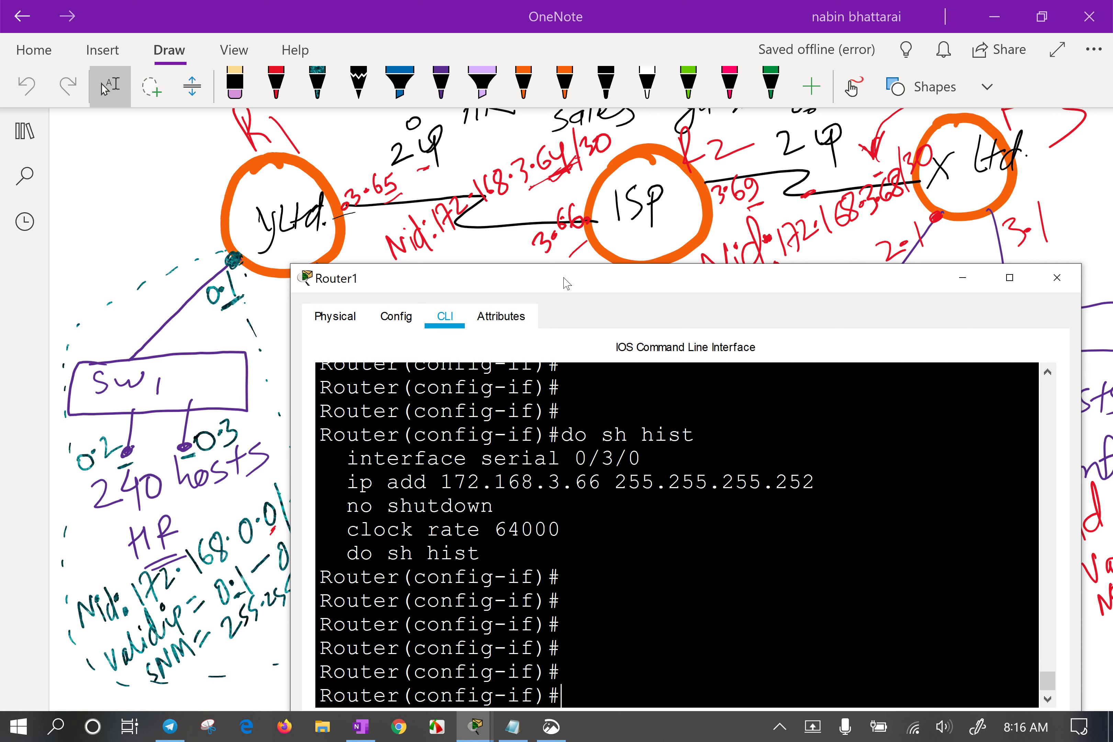
type("exiut")
key("Return")
key("Return")
key("Return")
type("exit")
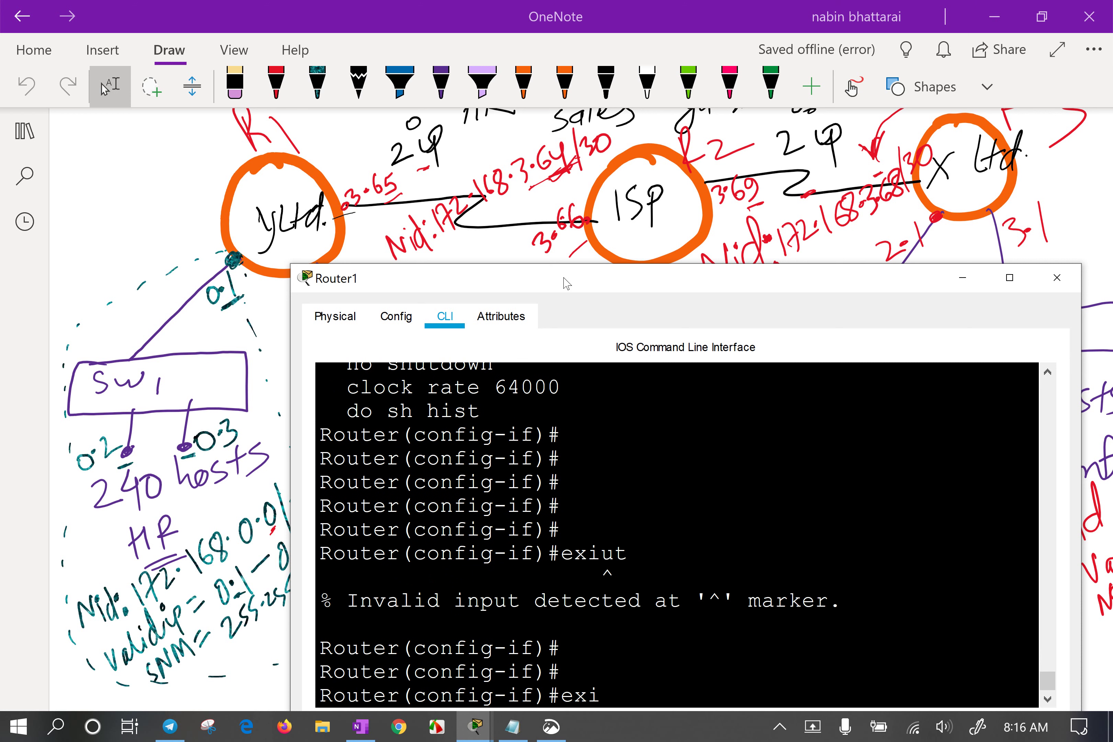
key("Return")
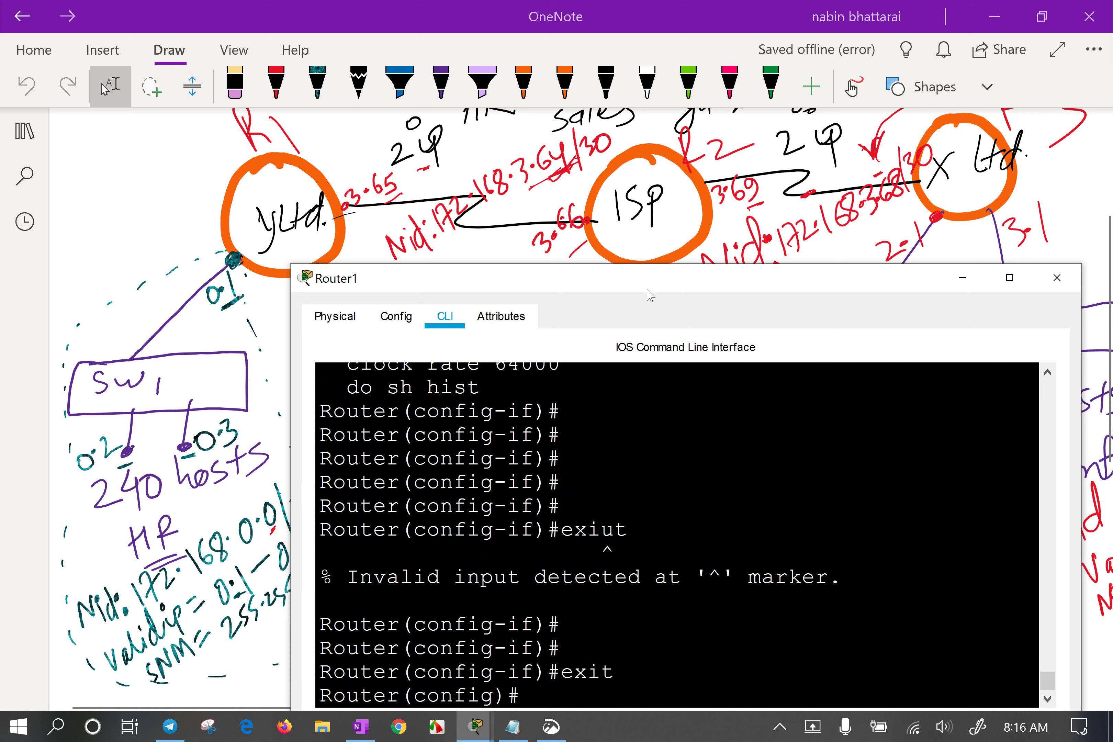
Switch to the OneNote notes and select the link drawn between the ISP and X Ltd routers.
left_click(685, 177)
left_click(685, 177)
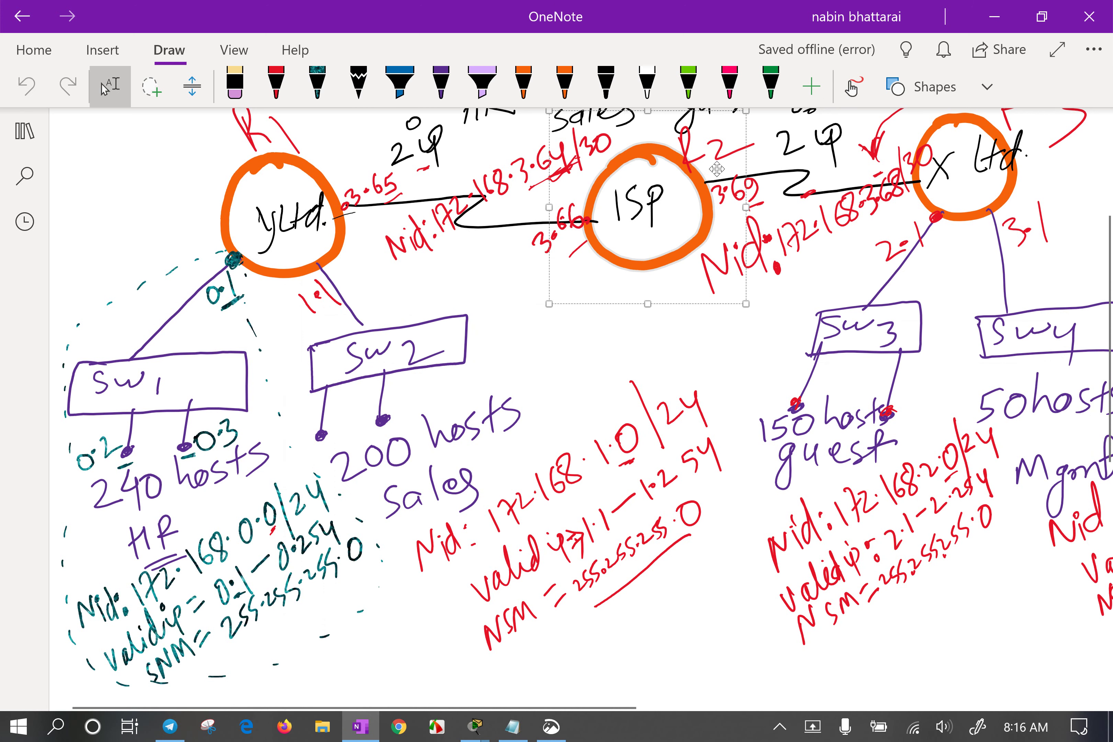
left_click(777, 171)
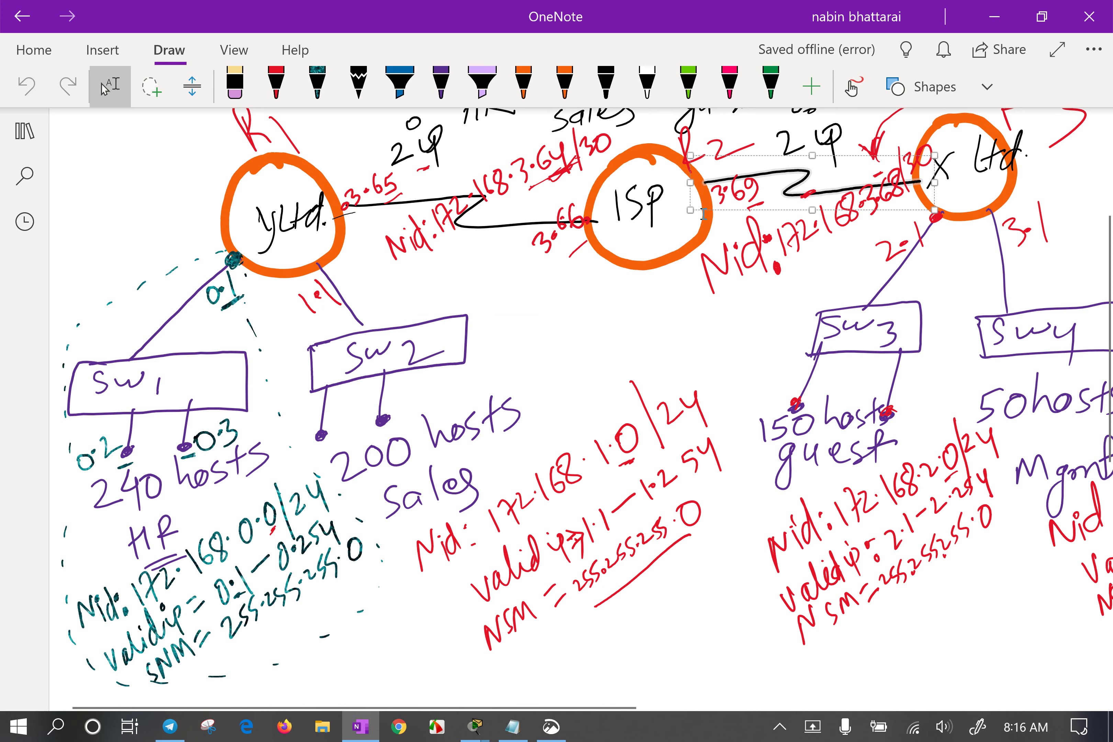
Switch to the Packet Tracer topology, check Router1's serial port toward Router2 and bring up Router1's CLI beside the diagram.
mouse_move(485, 737)
left_click(409, 641)
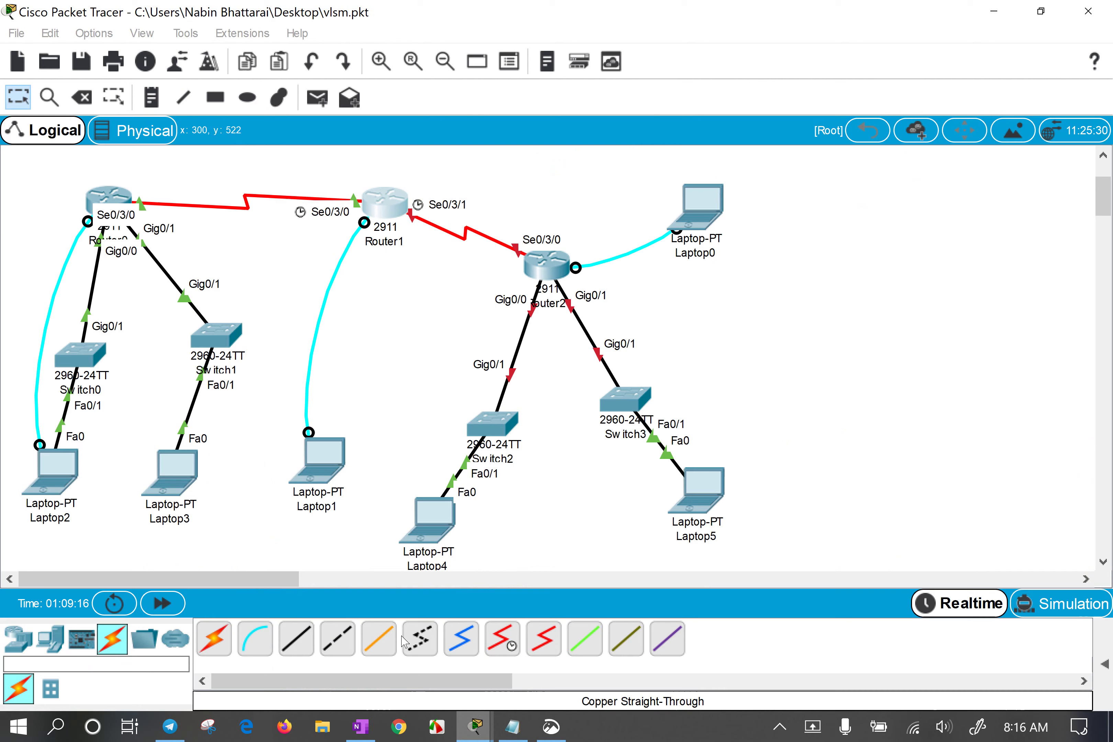
left_click_drag(439, 189, 421, 239)
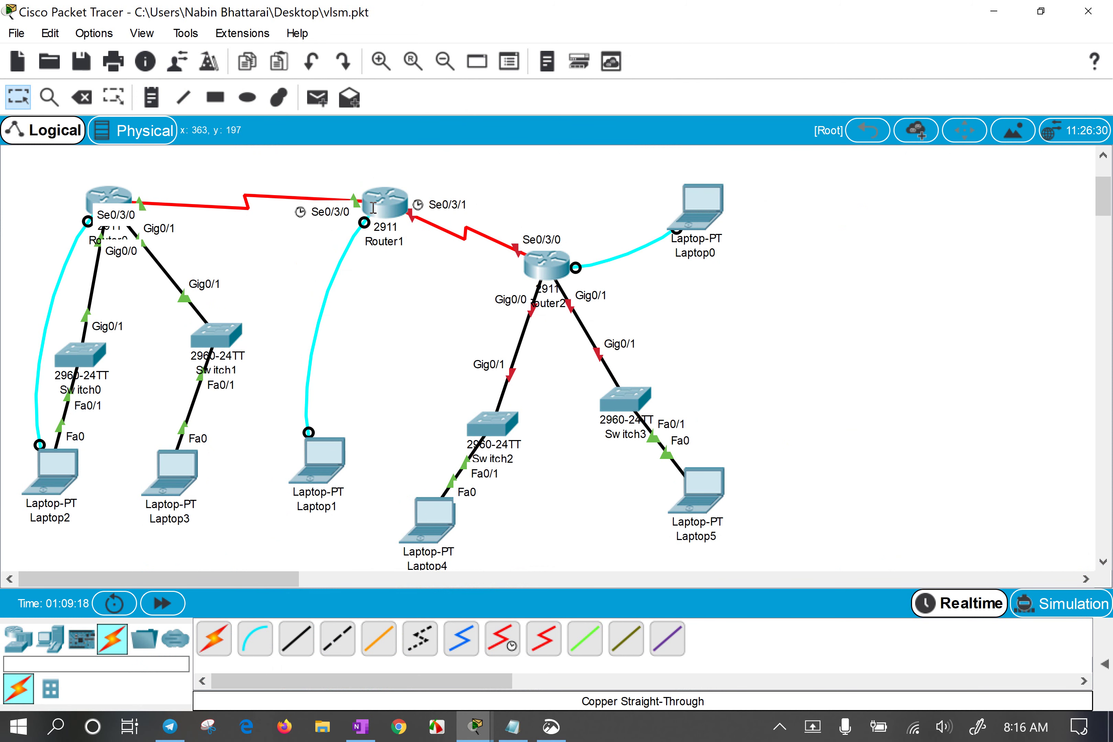
left_click(385, 203)
left_click_drag(514, 289, 692, 137)
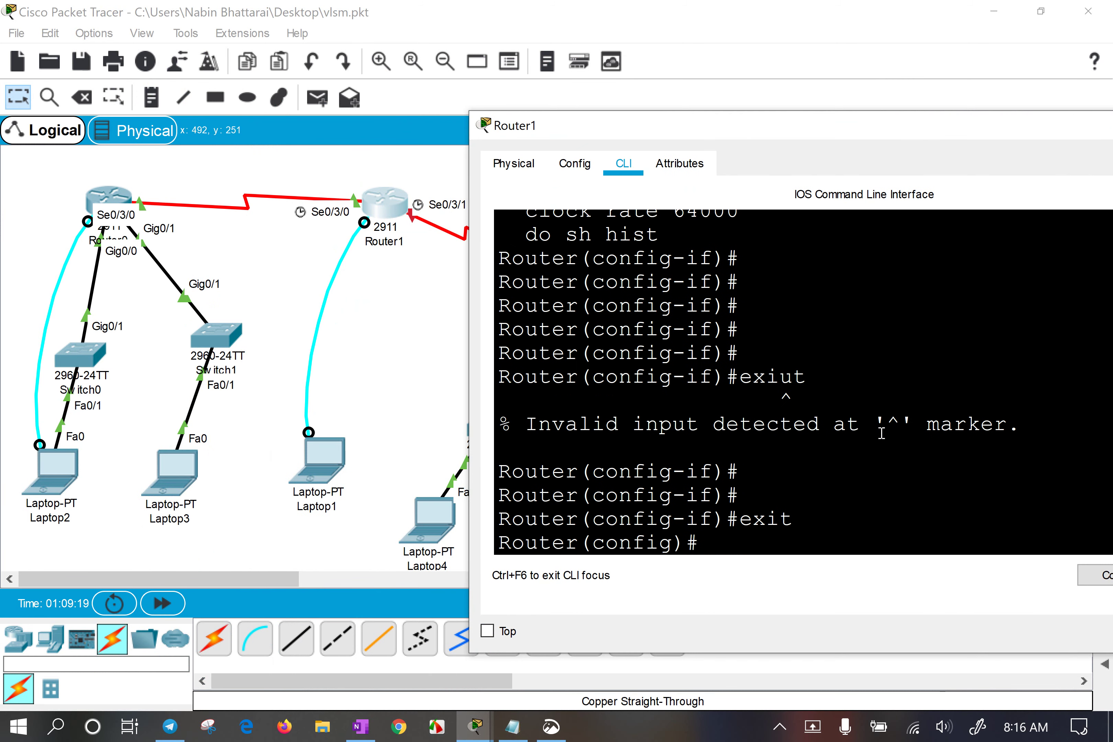
Enter interface configuration mode for serial 0/3/1 on Router1.
type("int")
key("Tab")
type("ser")
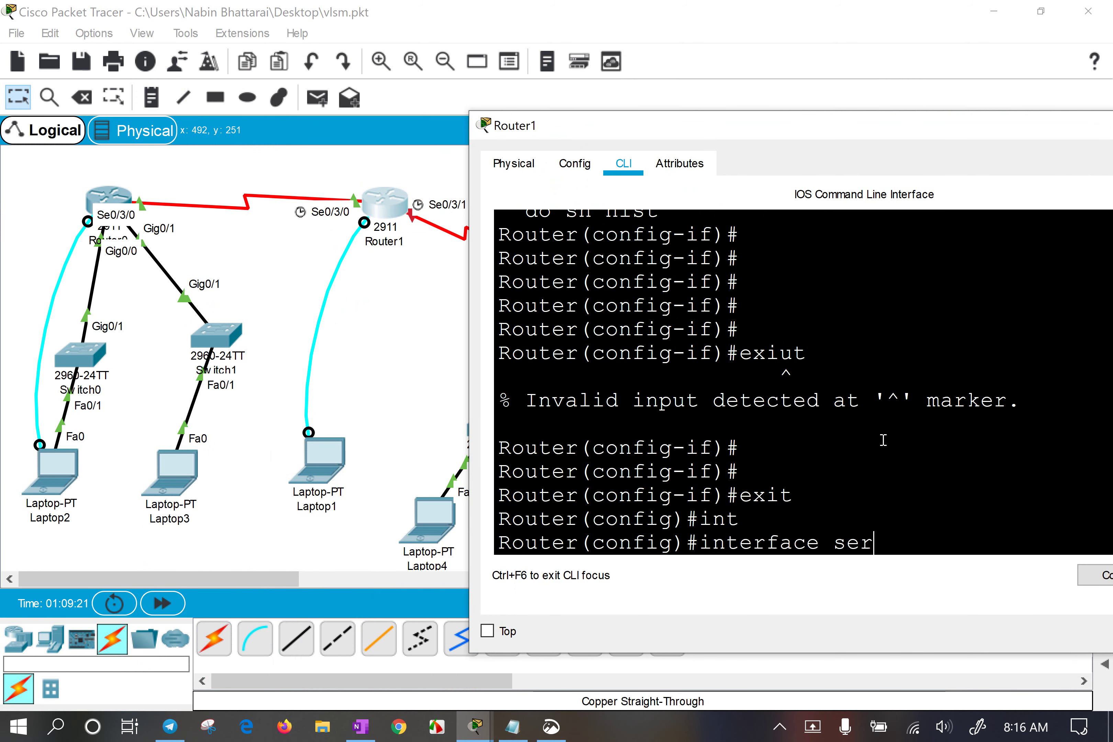
key("Tab")
type("0/3/1")
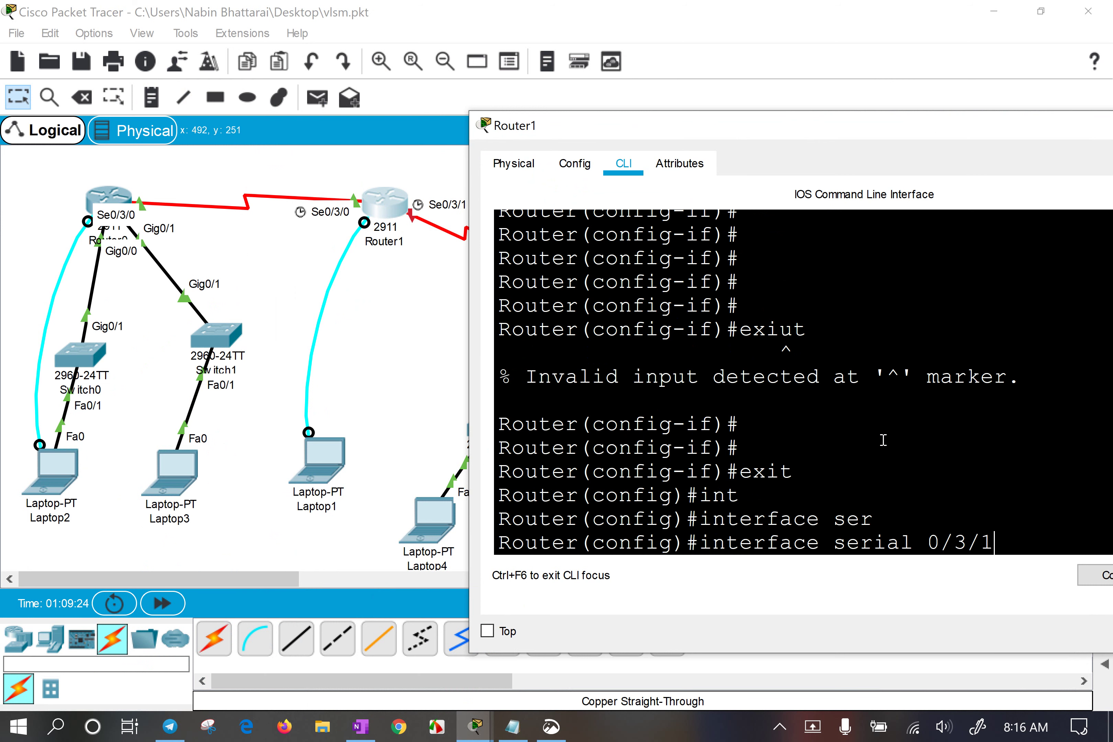
key("Return")
Start the IP address command for serial 0/3/1 and check the planned ISP-side address of the X Ltd link in OneNote.
type("ip add")
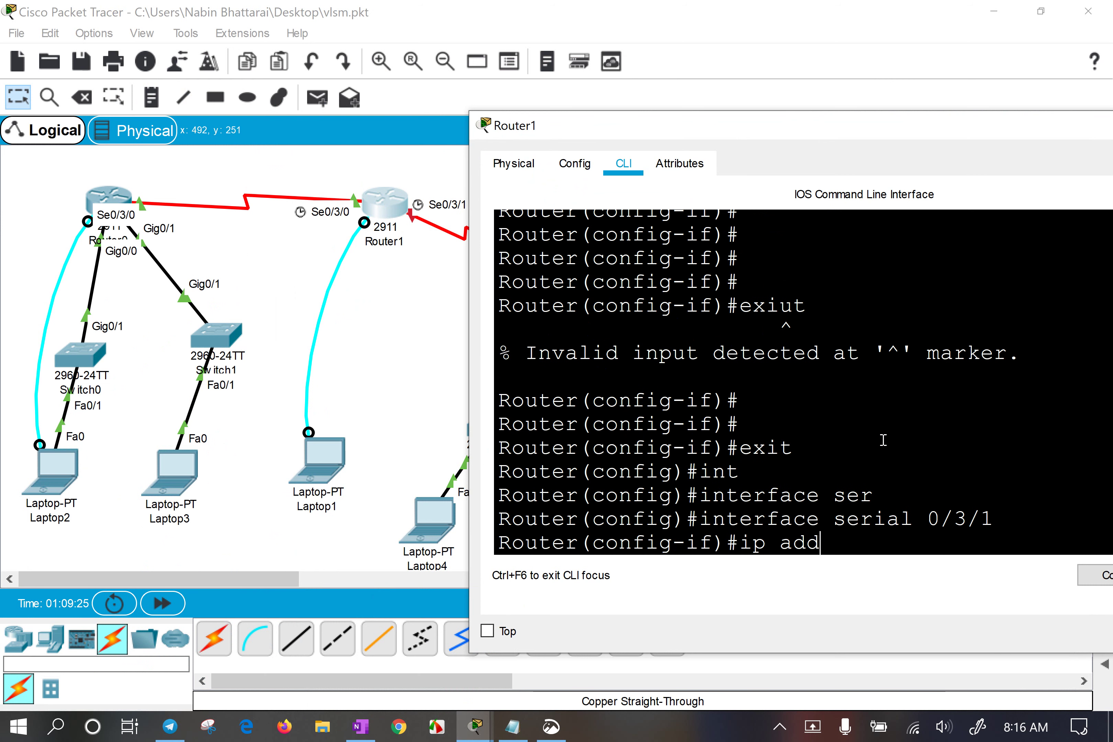
left_click_drag(385, 285, 458, 223)
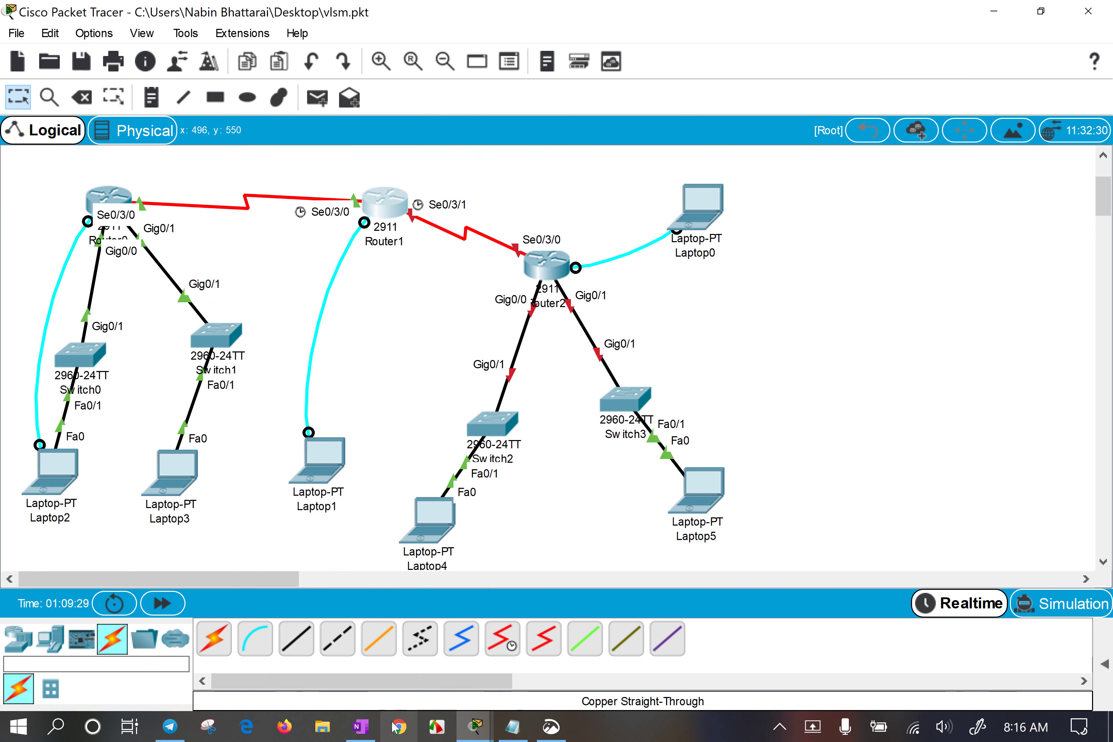
left_click(360, 728)
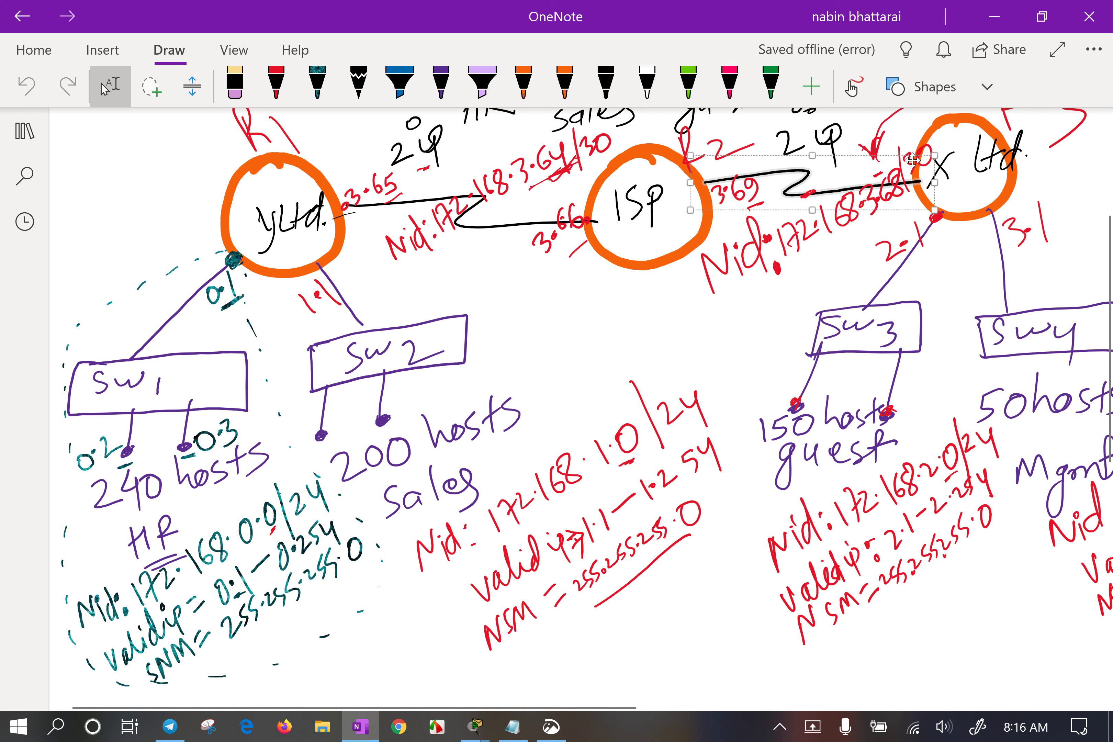
left_click(731, 322)
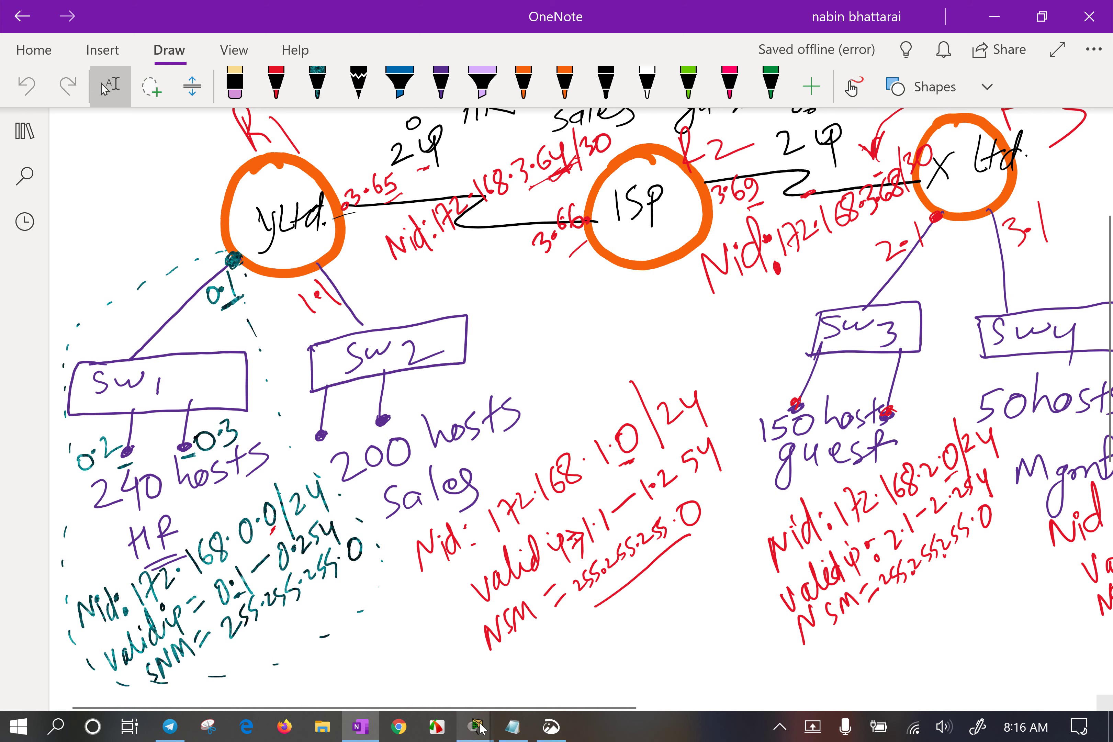
mouse_move(475, 727)
left_click(488, 670)
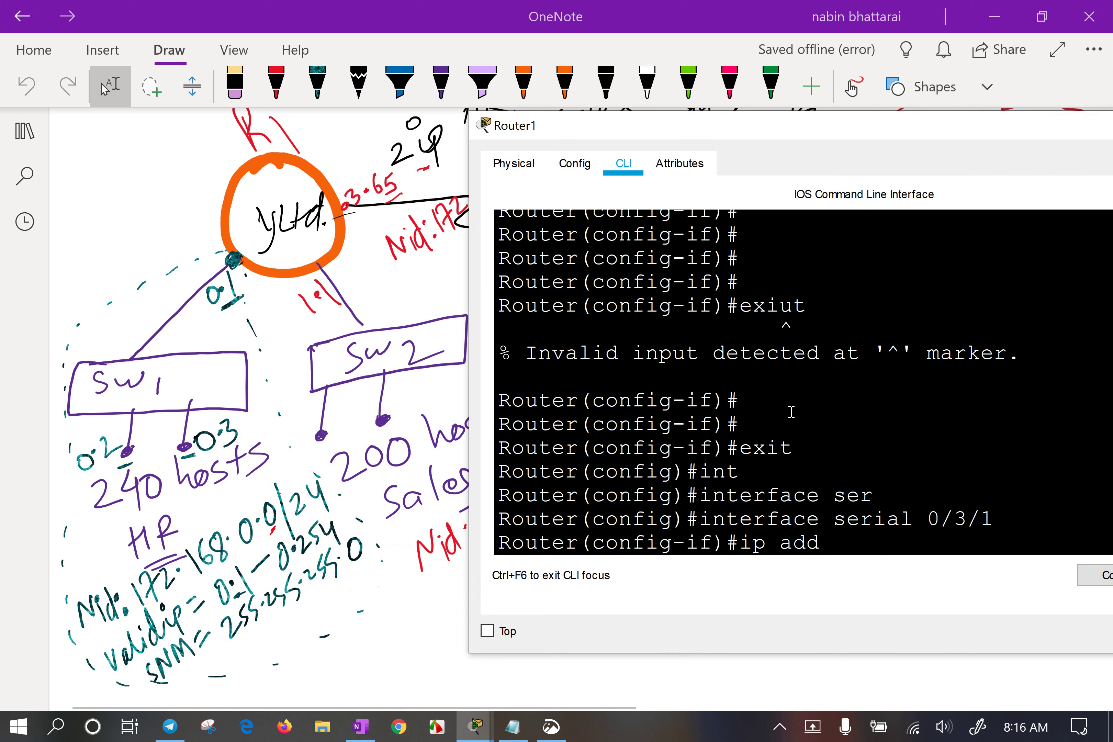
Assign Router1's serial 0/3/1 the IP address 172.168.3.69 with subnet mask 255.255.255.252.
key("Tab")
type("1")
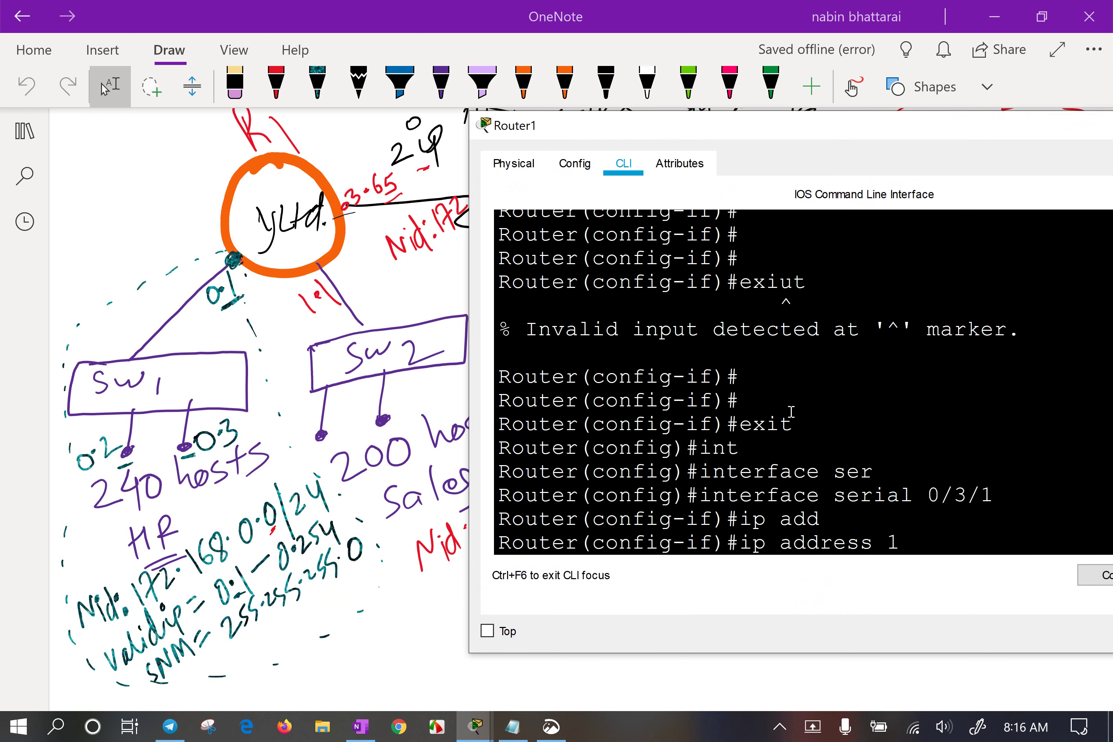
type("72.16")
type("8.3.69")
mouse_move(827, 124)
left_mouse_down()
mouse_move(544, 269)
mouse_move(469, 283)
left_mouse_up()
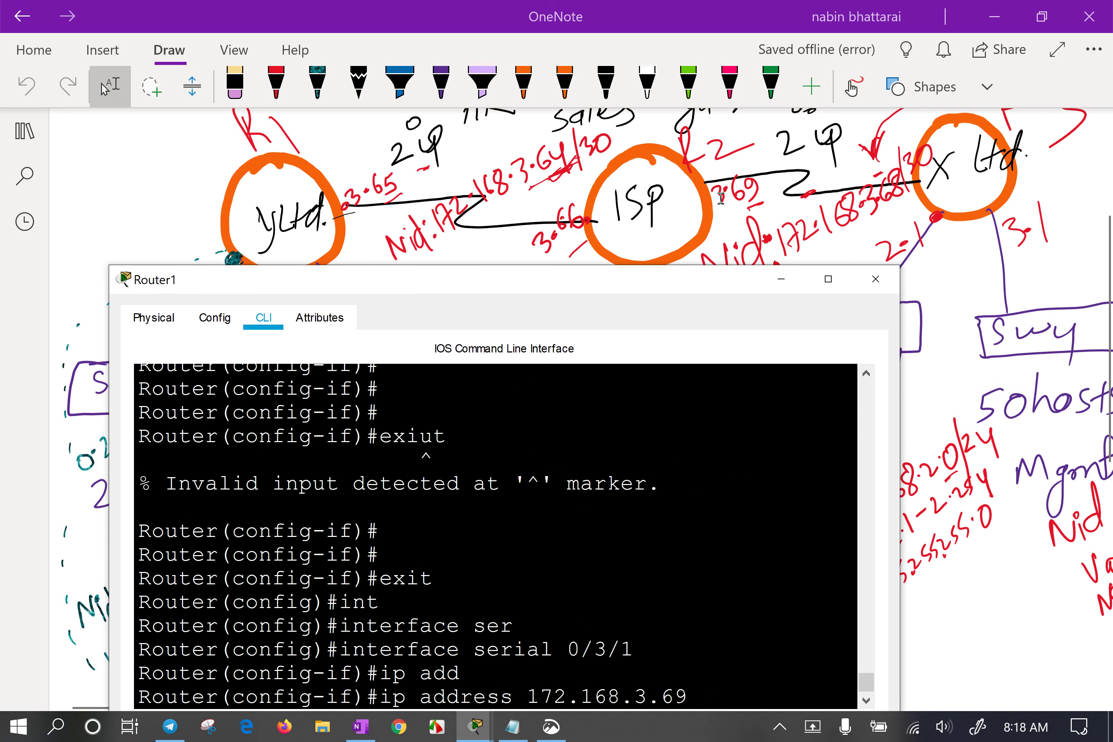
left_click_drag(658, 282, 636, 253)
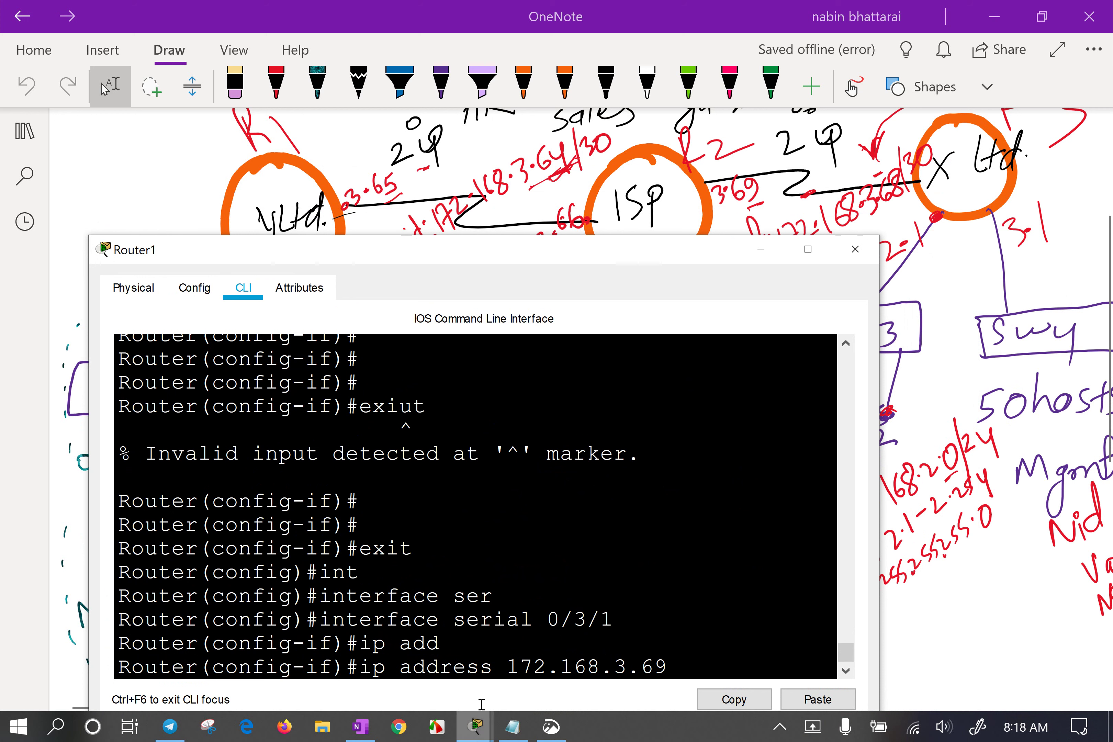
left_click_drag(519, 620, 613, 619)
left_click(609, 516)
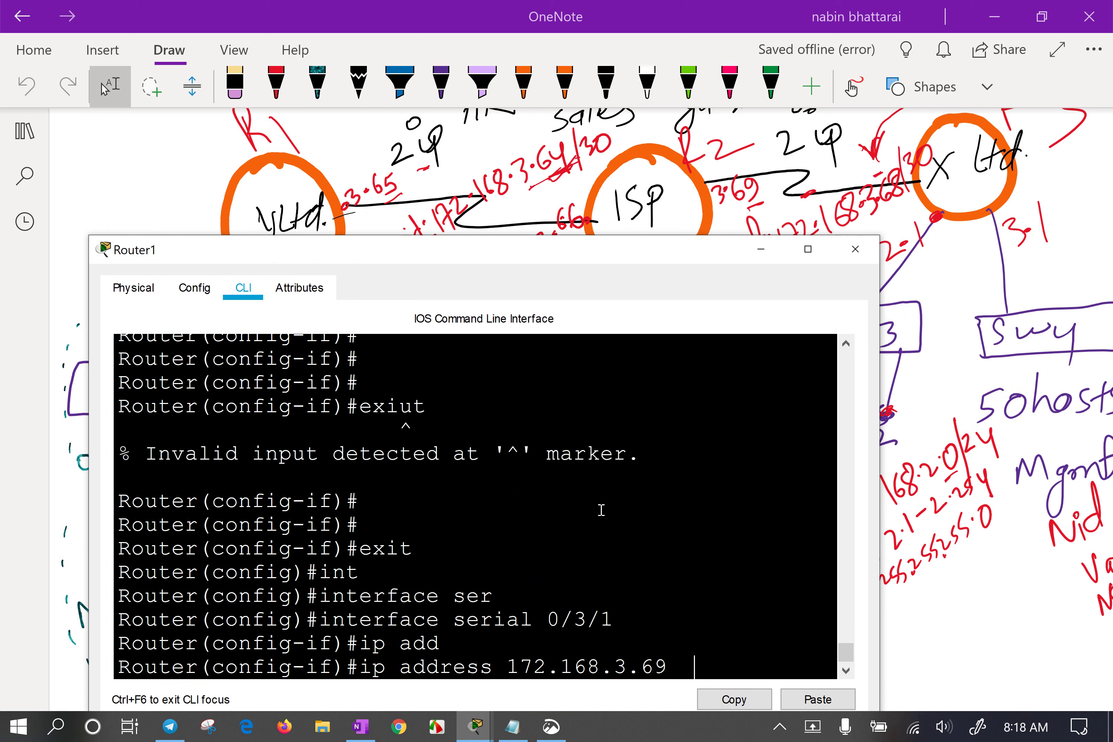
type("255.255.255.25")
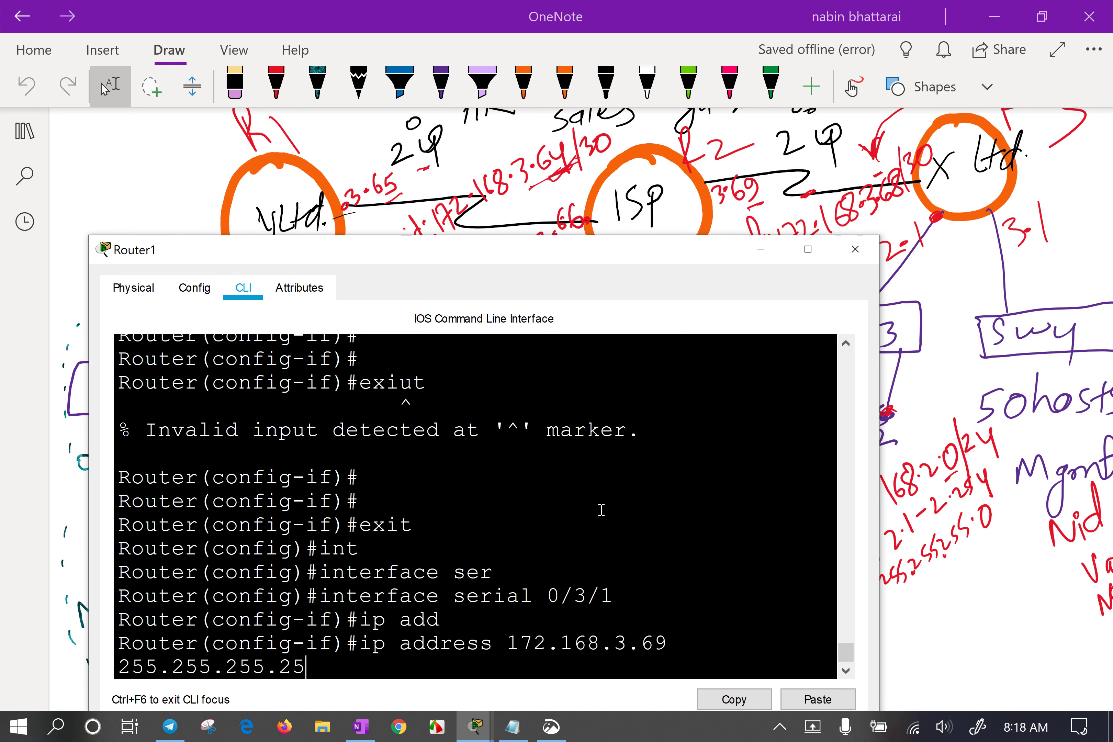
type("2")
key("Return")
Enable Router1's serial 0/3/1 interface with the no shutdown command.
type("no sh")
key("Tab")
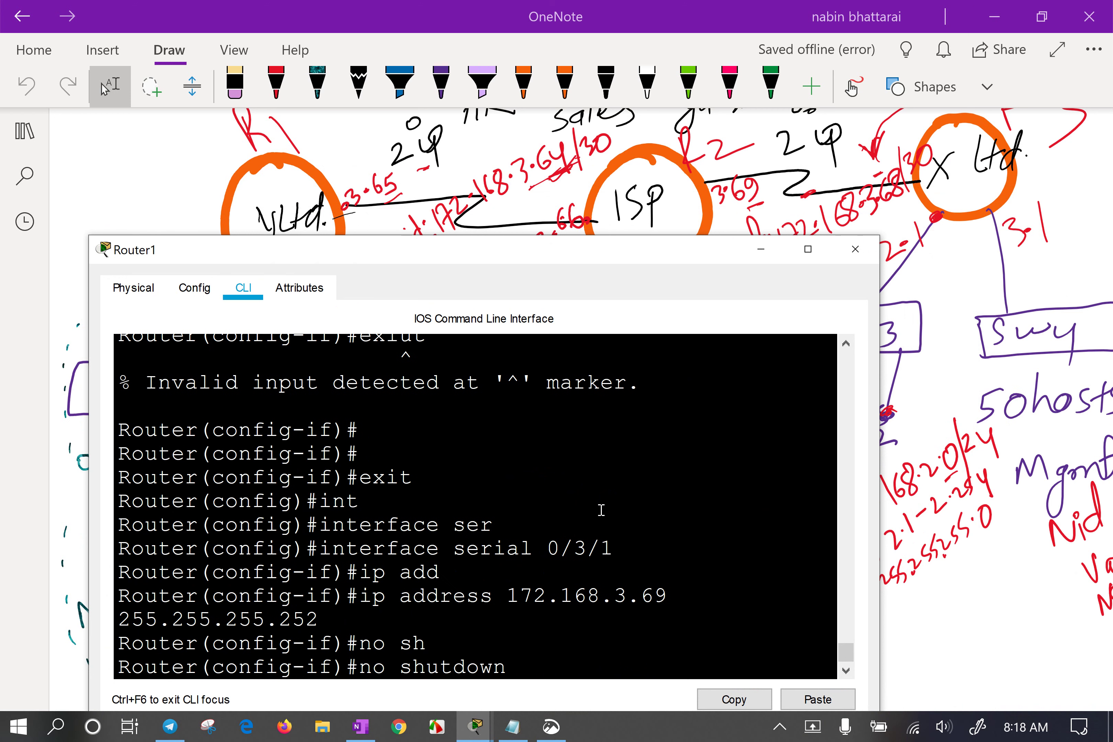
key("Return")
key("Return")
key("Return")
key("Return")
Set the clock rate of Router1's serial 0/3/1 interface to 64000.
type("clo")
key("Tab")
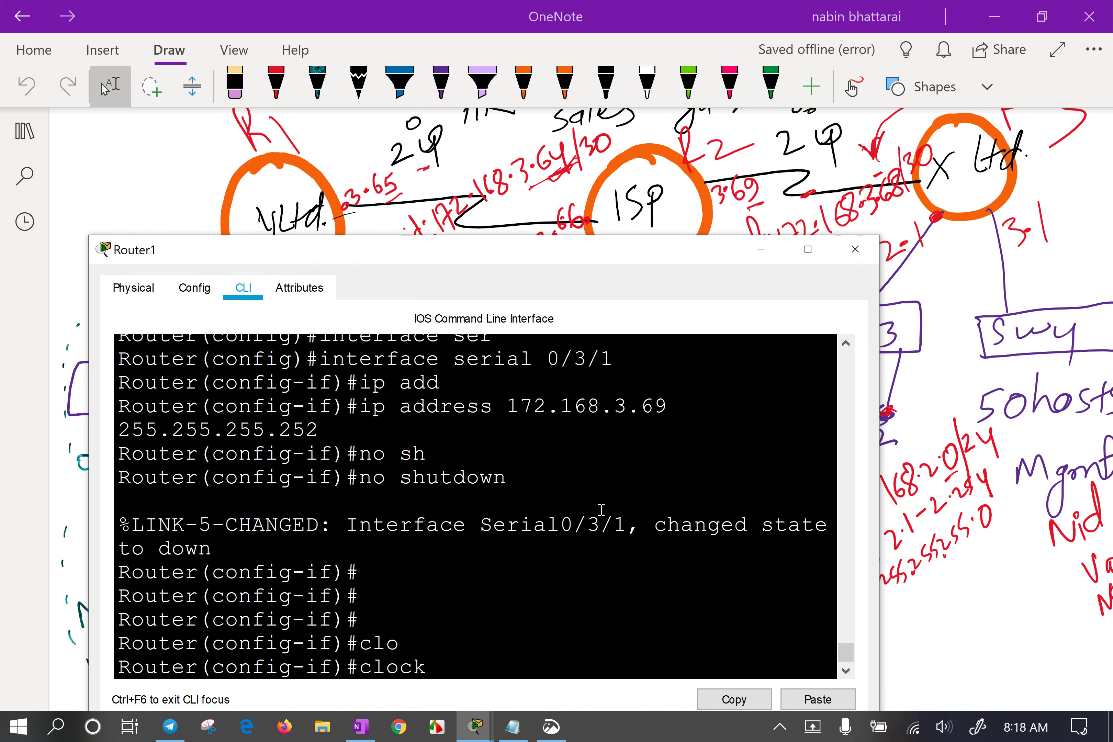
type("ra")
key("Tab")
type("64000")
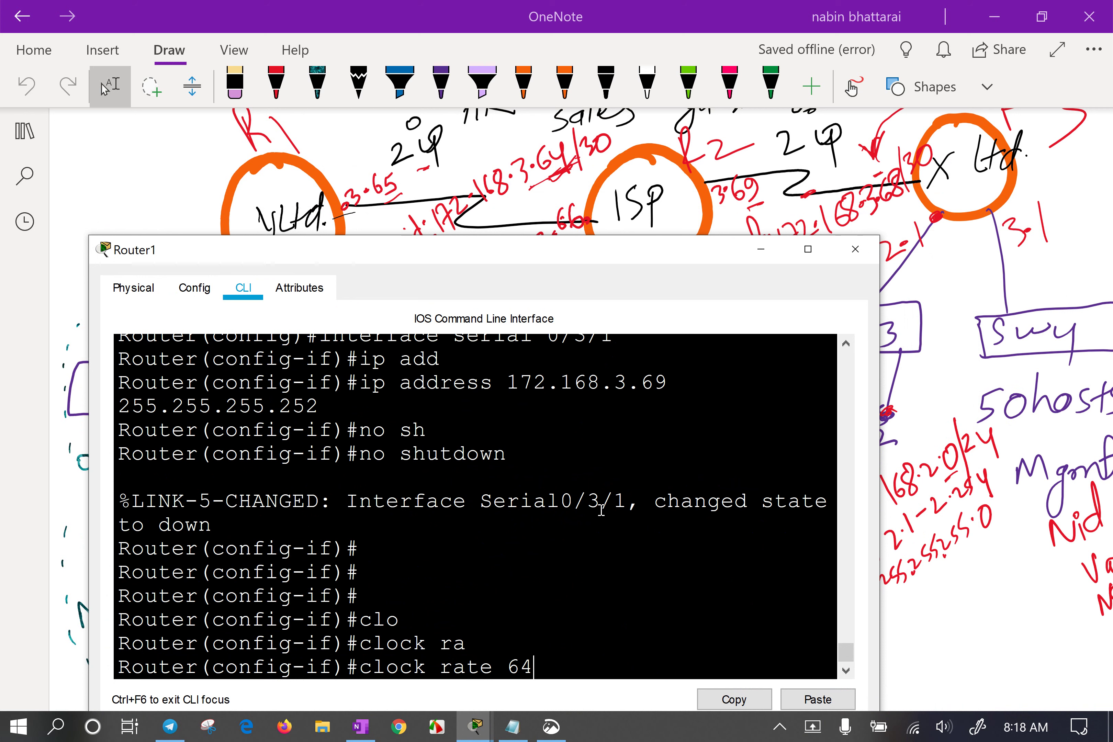
key("Return")
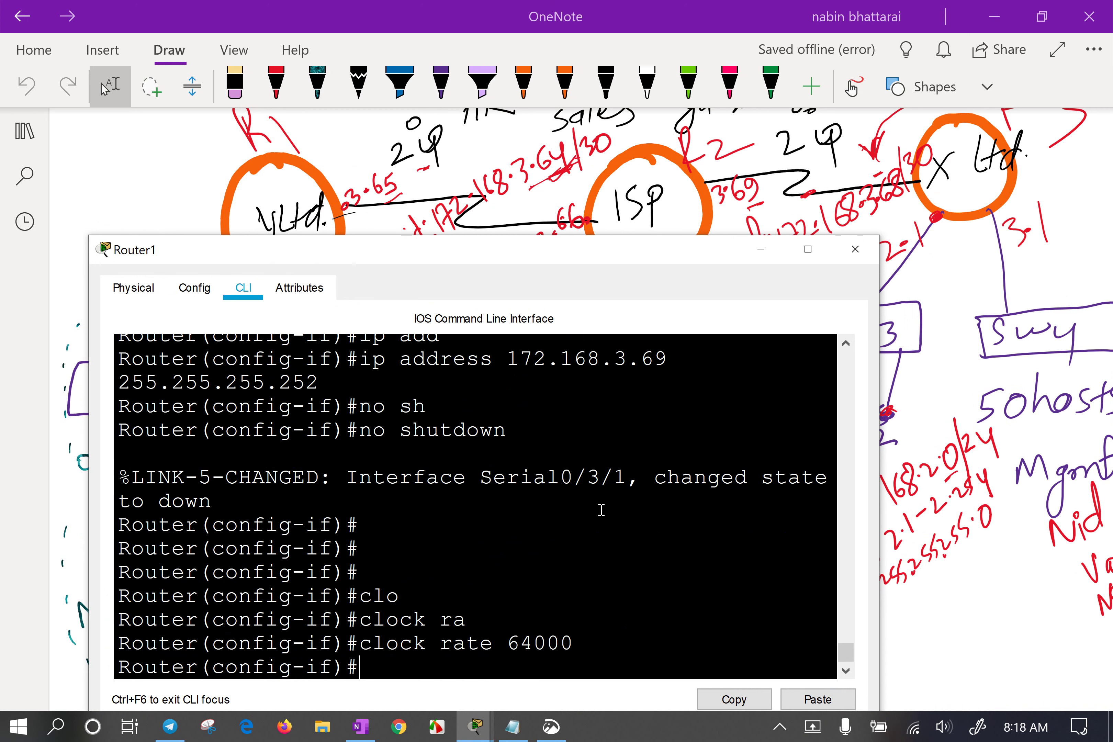
Display Router1's command history with do sh hist and highlight the commands entered for serial 0/3/1.
type("do sh hist")
key("Return")
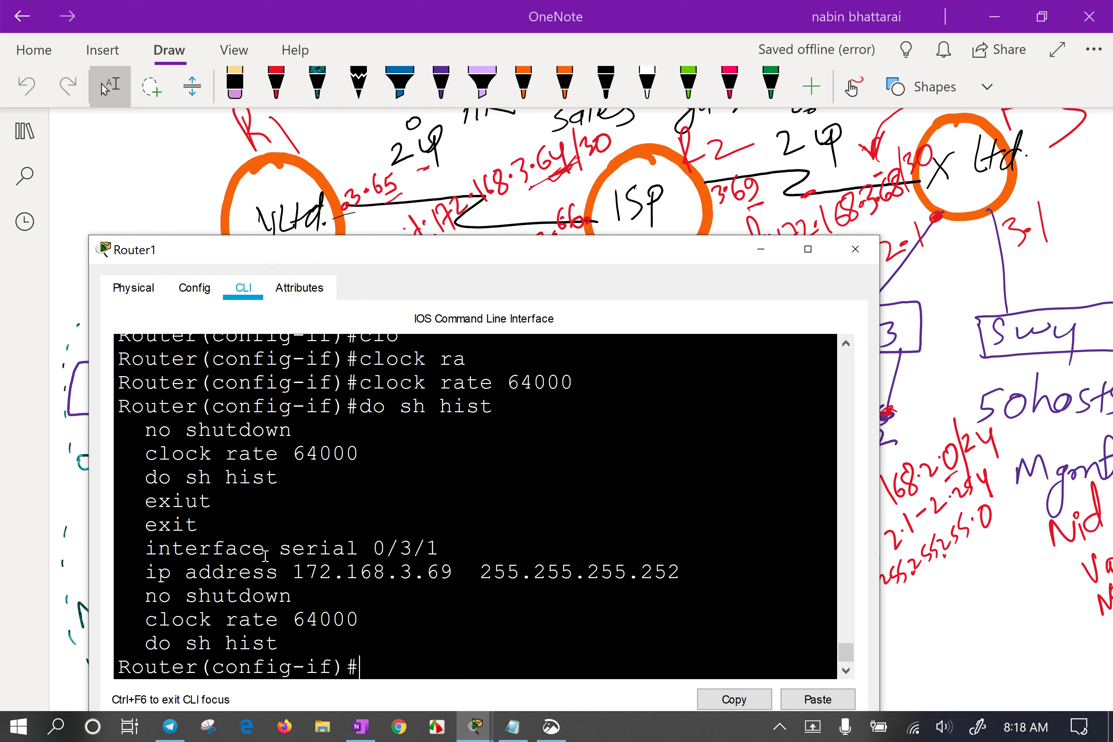
left_click_drag(130, 550, 362, 620)
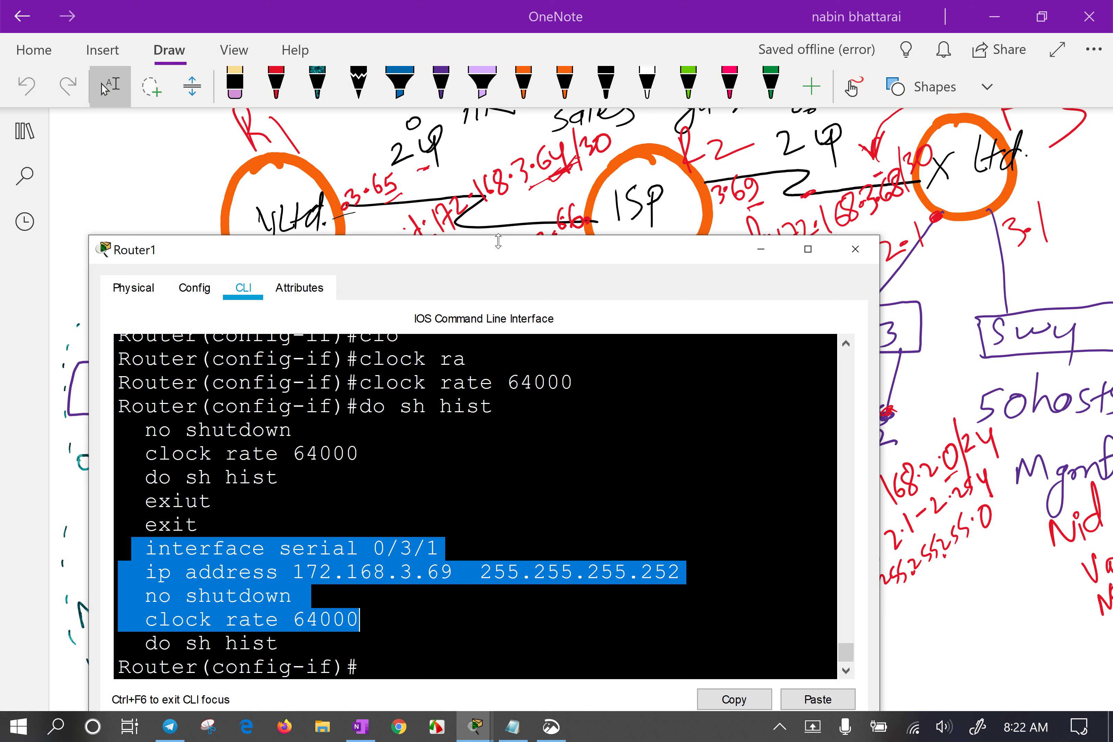
left_click_drag(510, 256, 496, 235)
left_click(509, 465)
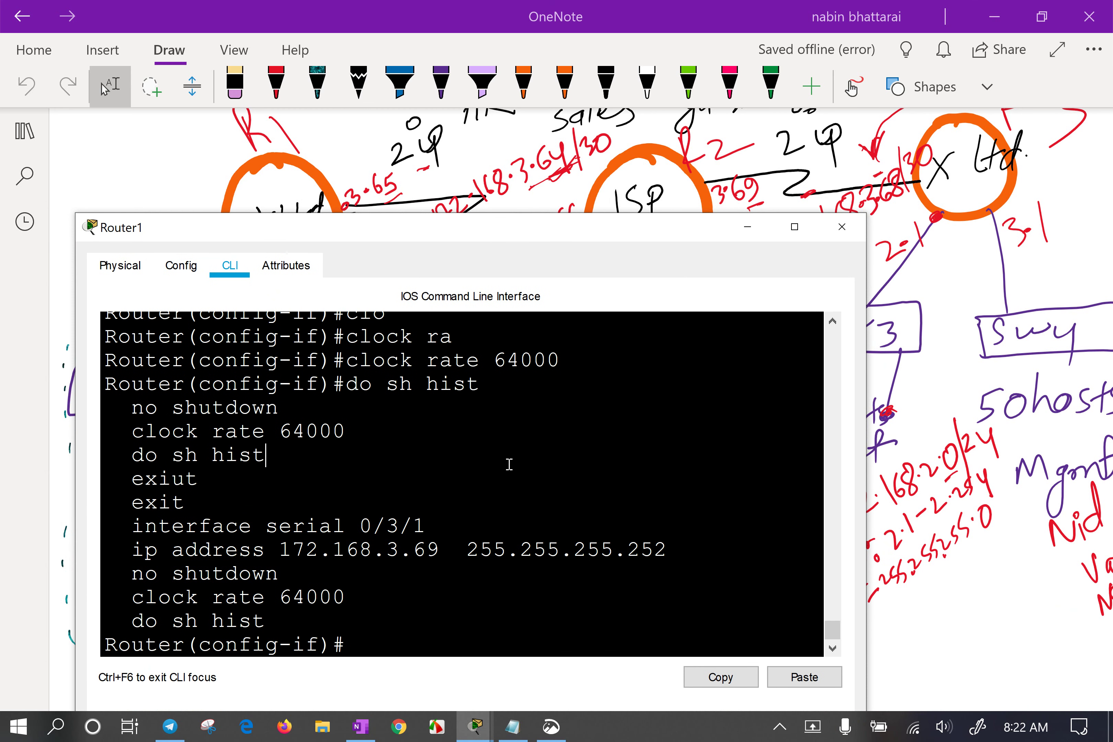
Review the serial 0/3/1 history entries one by one, highlighting the no shutdown command and the clock rate 64000 command.
double_click(269, 526)
left_click_drag(320, 540, 293, 543)
left_click_drag(179, 574, 254, 574)
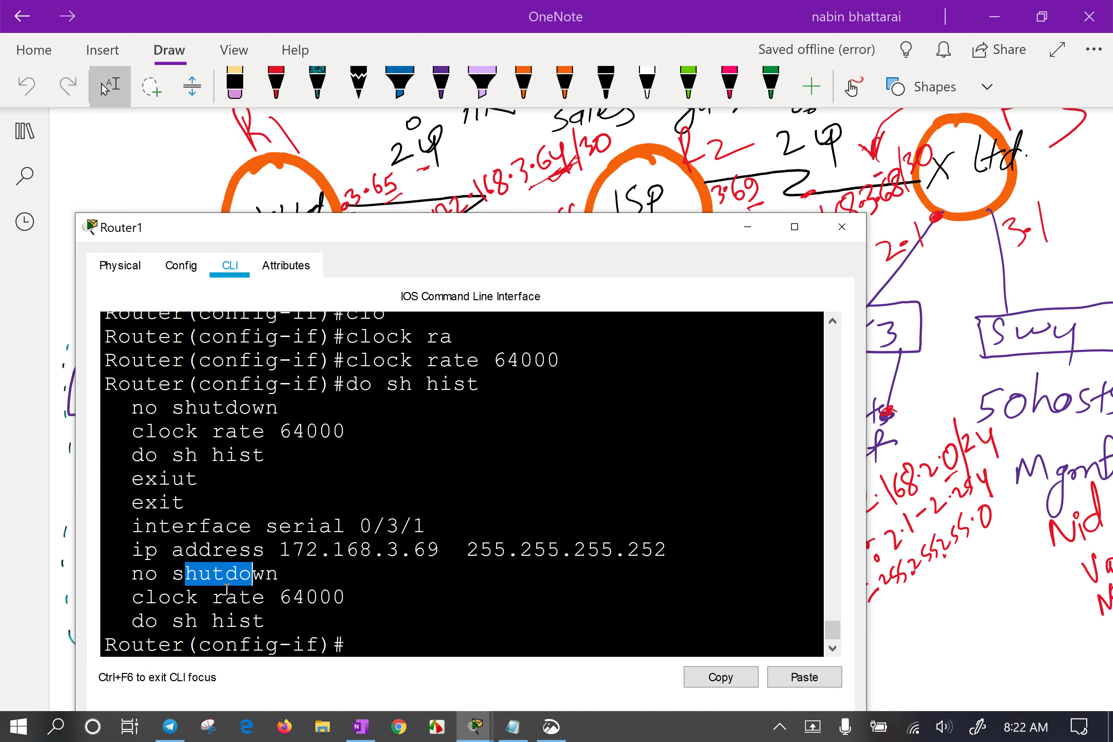
left_click(132, 600)
left_click_drag(132, 599, 371, 591)
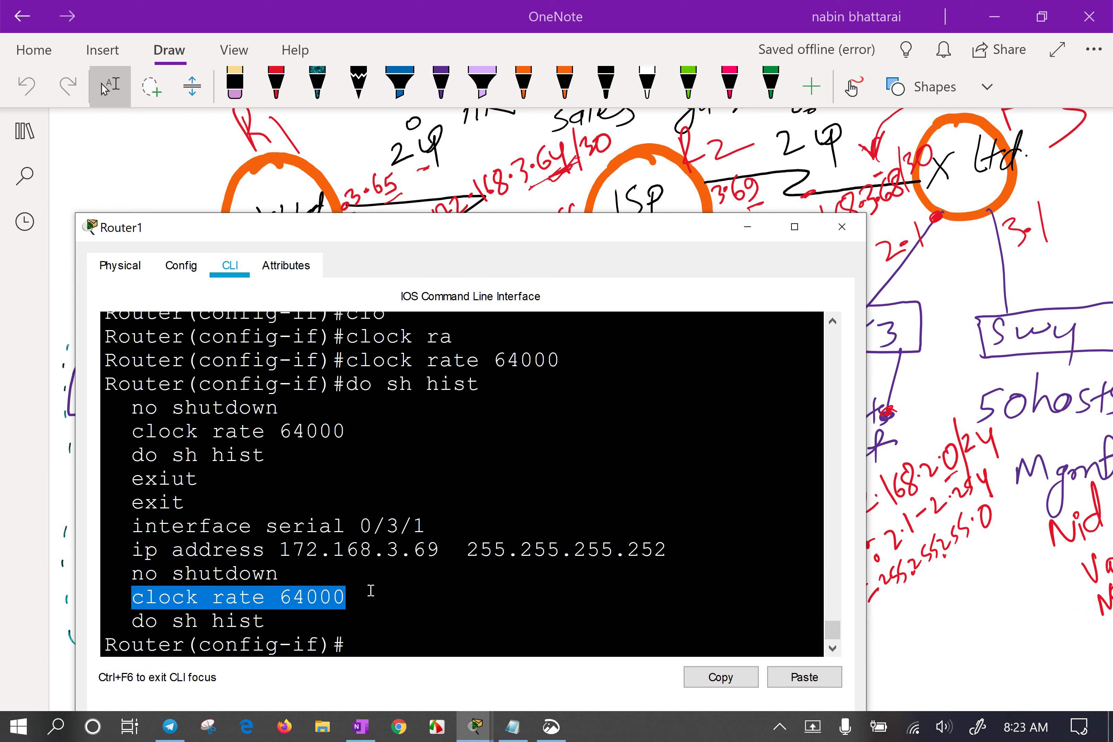
left_click(350, 563)
left_click_drag(279, 598, 357, 594)
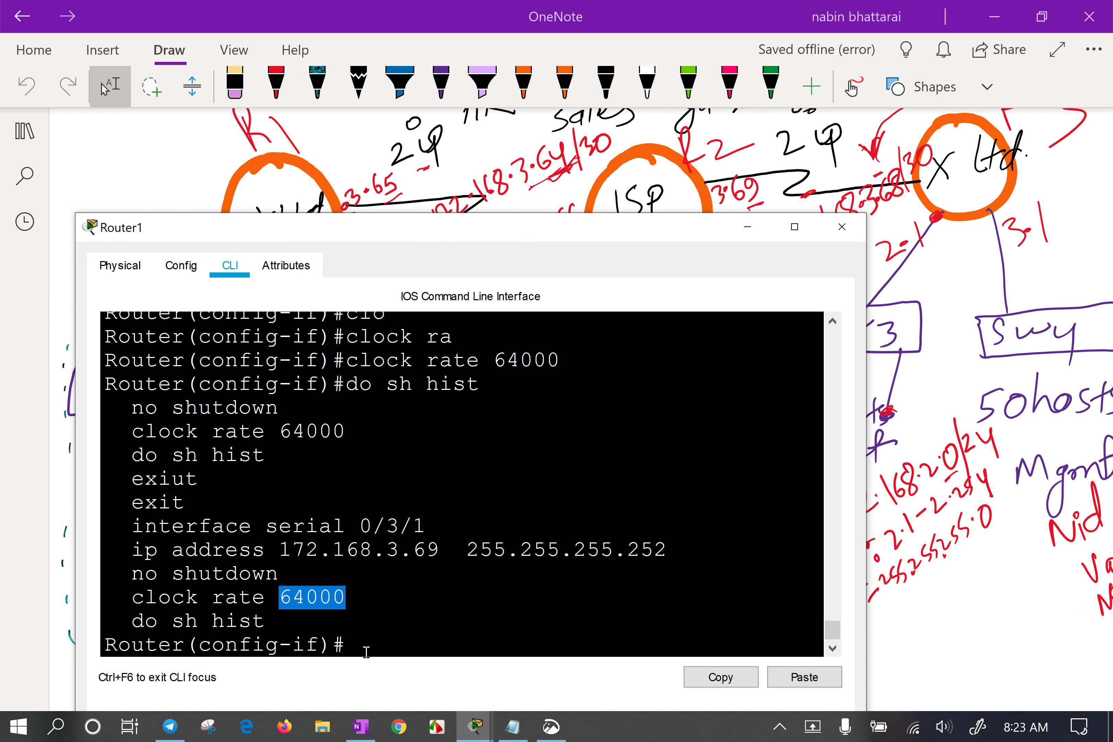
Exit serial 0/3/1 interface mode and end configuration mode to return Router1 to the privileged EXEC prompt.
left_click(468, 554)
key("Return")
key("Return")
key("Return")
type("exit")
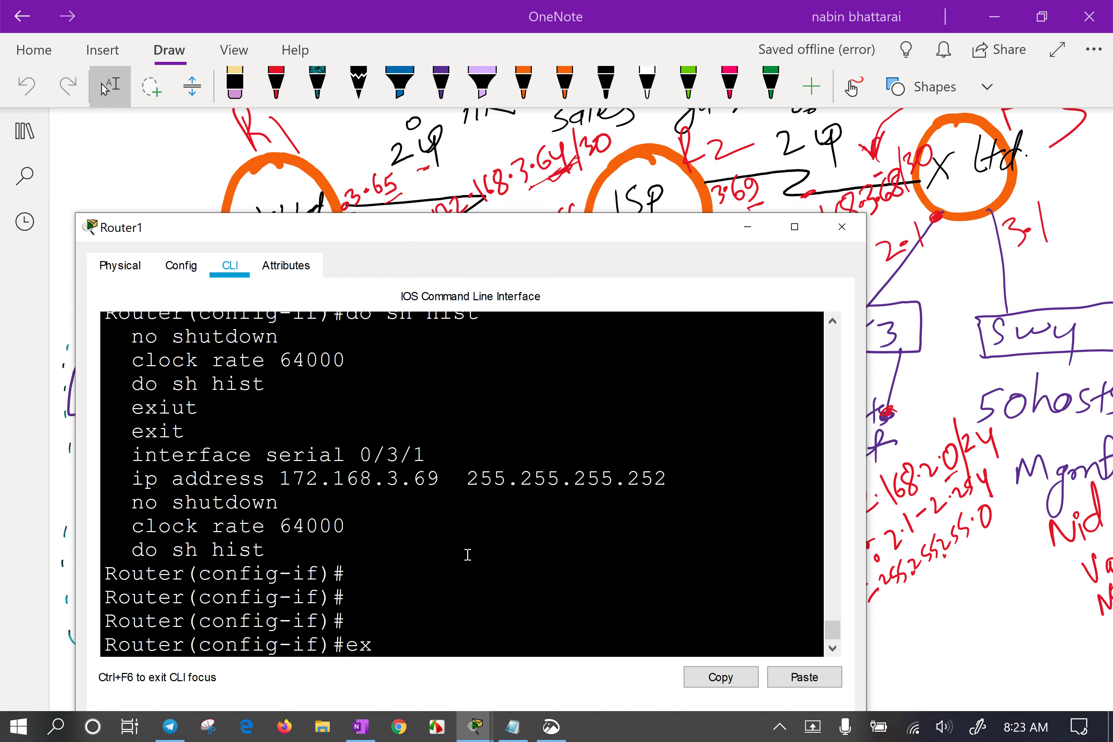
key("Return")
key("Return")
key("Return")
key("Return")
type("end")
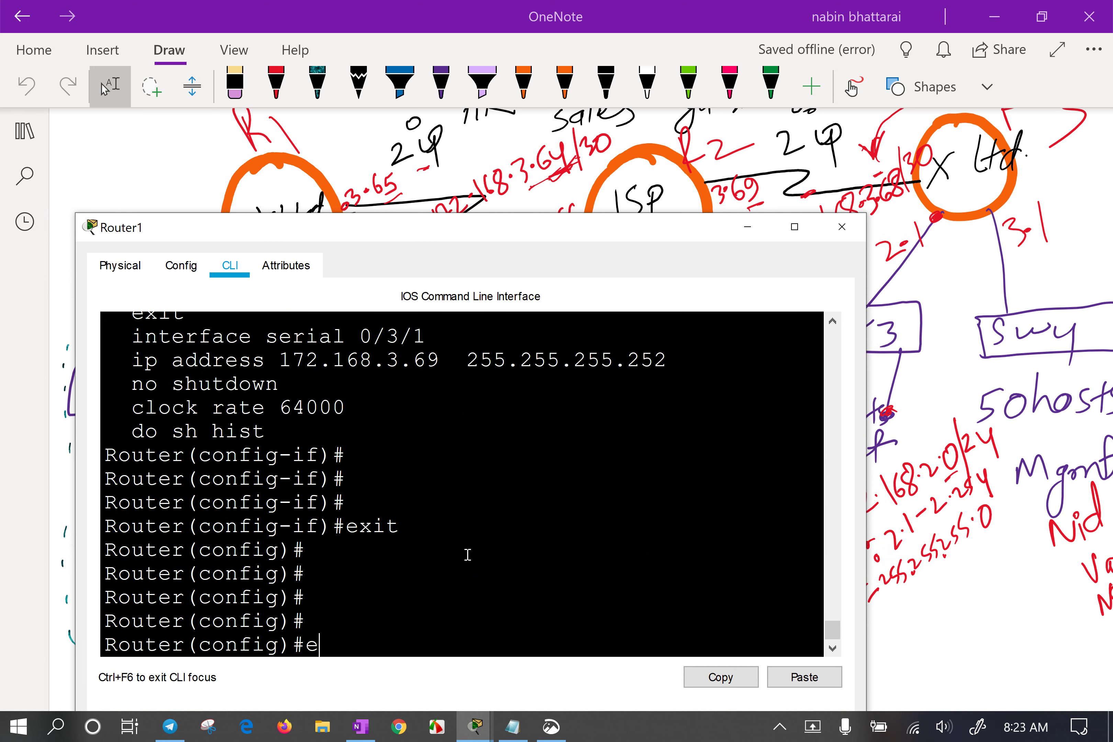
key("Return")
key("Return")
key("Return")
type("sgh uip")
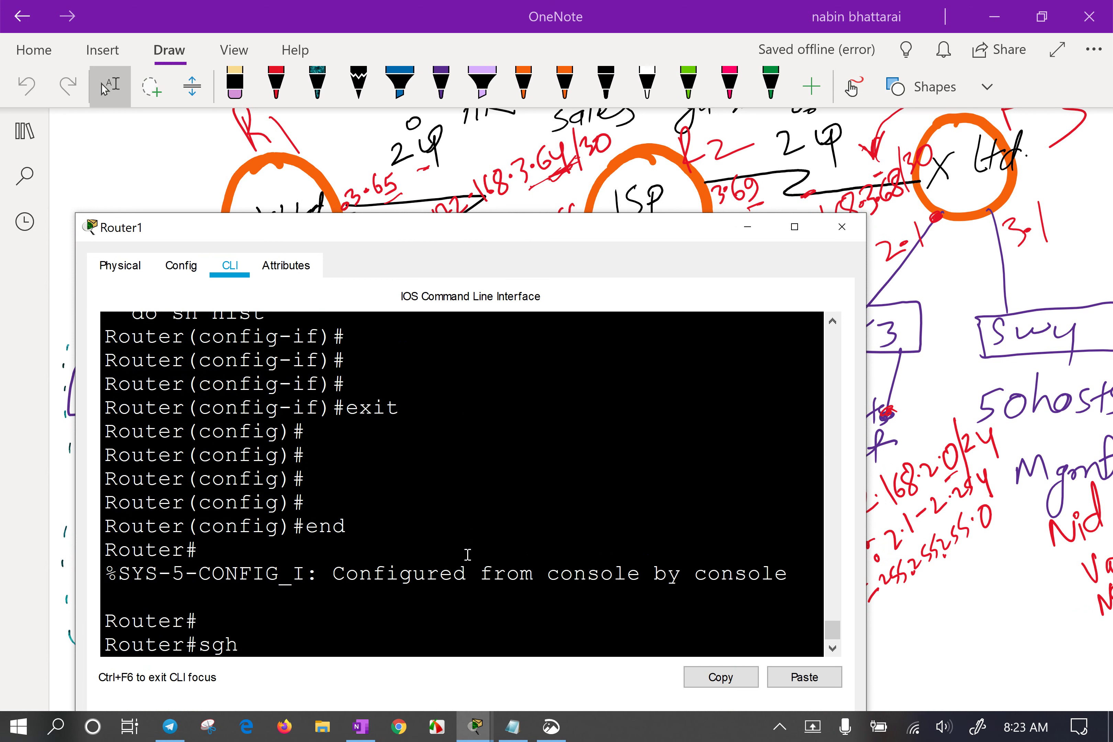
key("BackSpace")
key("BackSpace")
key("BackSpace")
key("BackSpace")
key("BackSpace")
key("BackSpace")
key("BackSpace")
List Router1's interfaces with show ip interface brief, maximize the CLI window and highlight the Serial0/3/0 row.
type("show ip int")
key("Tab")
type("br")
key("Tab")
key("Return")
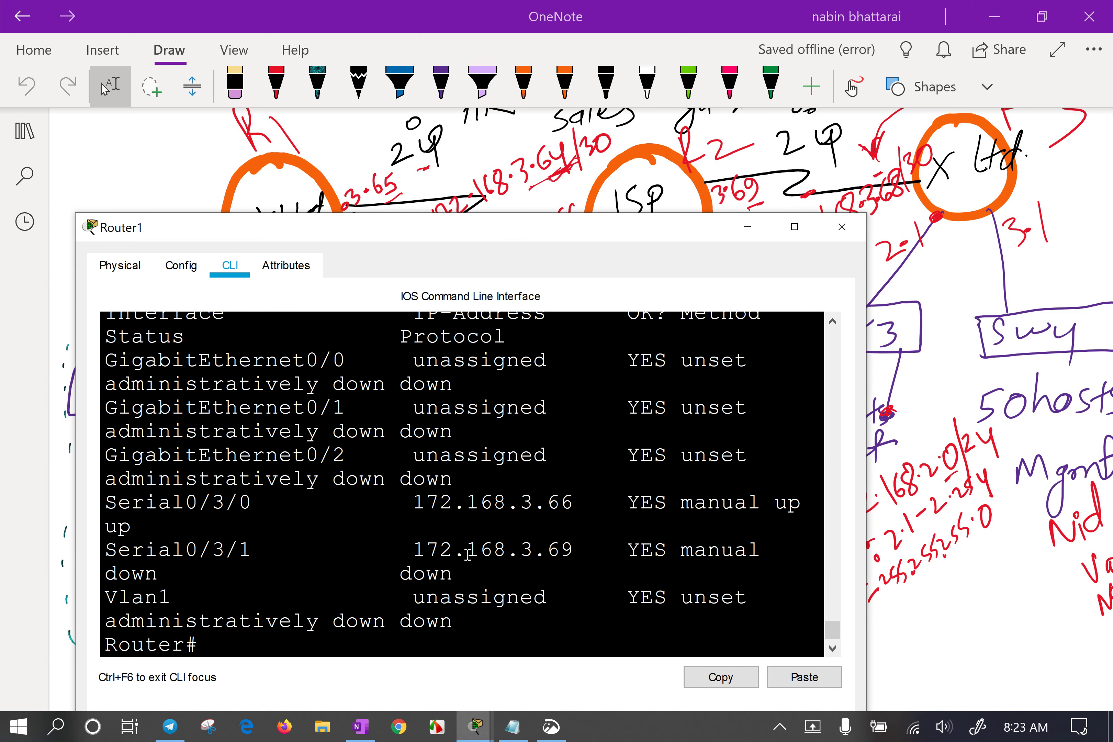
left_click(795, 227)
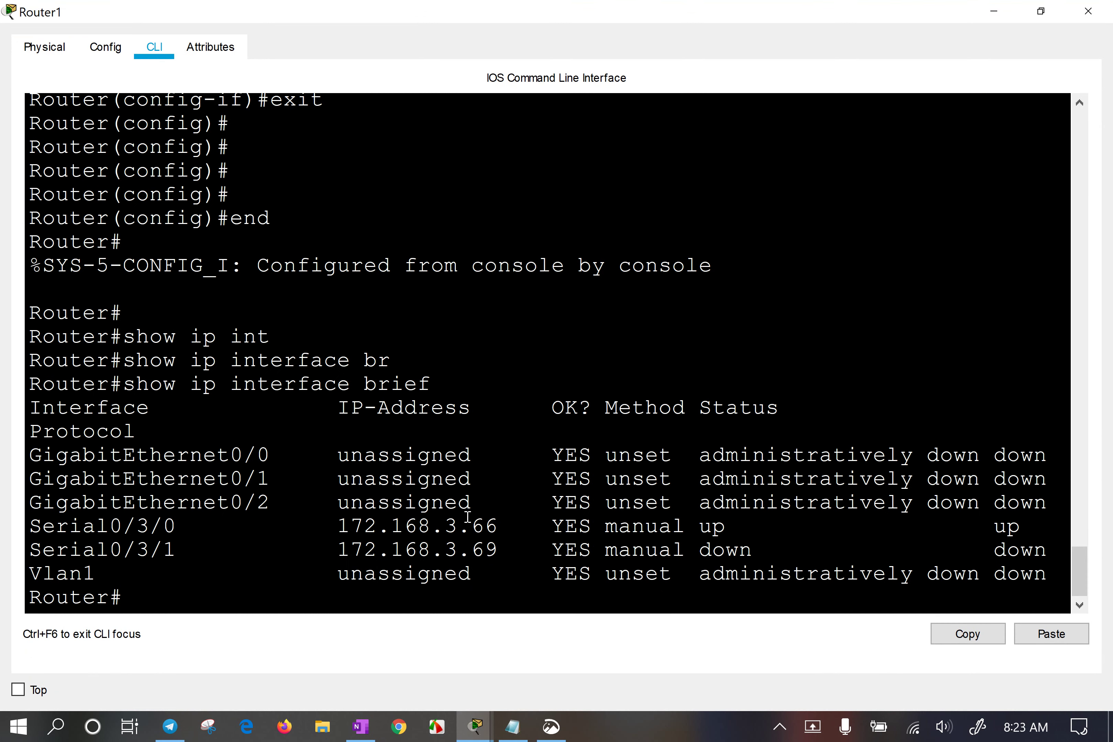
left_click_drag(69, 527, 1037, 524)
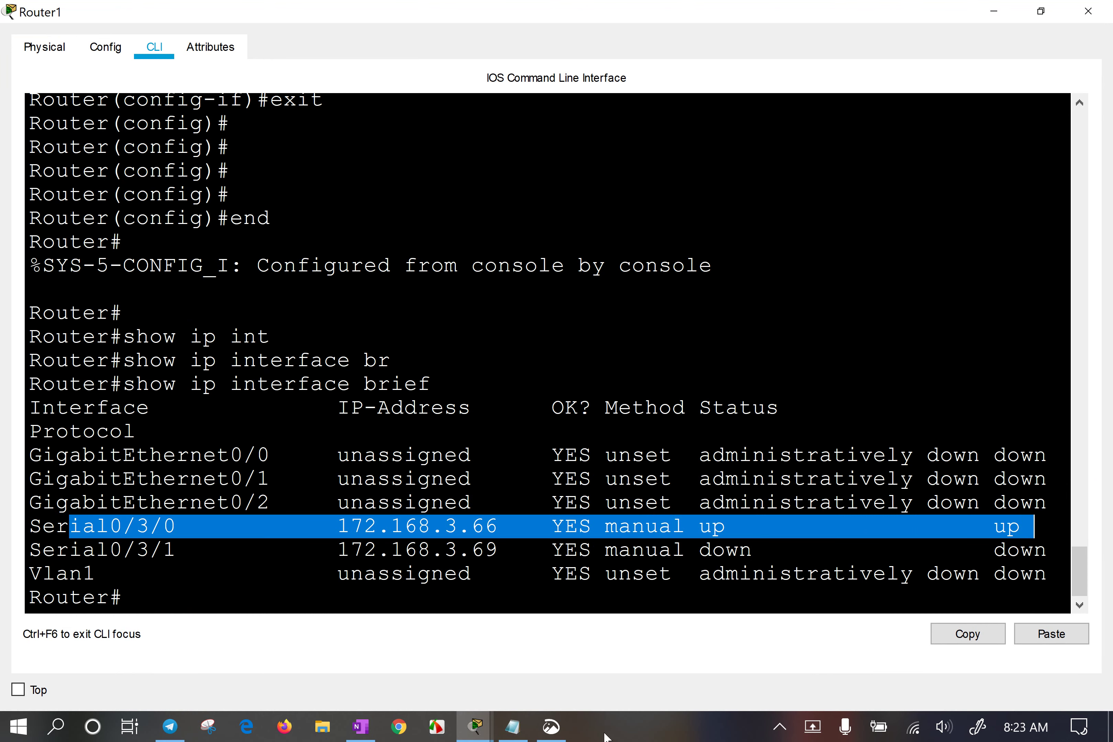
In Snip & Sketch, mark both ends of the Router0–Router1 link and Router1's Se0/3/1 in red, and cross out Router2's Se0/3/0 end.
left_click(551, 727)
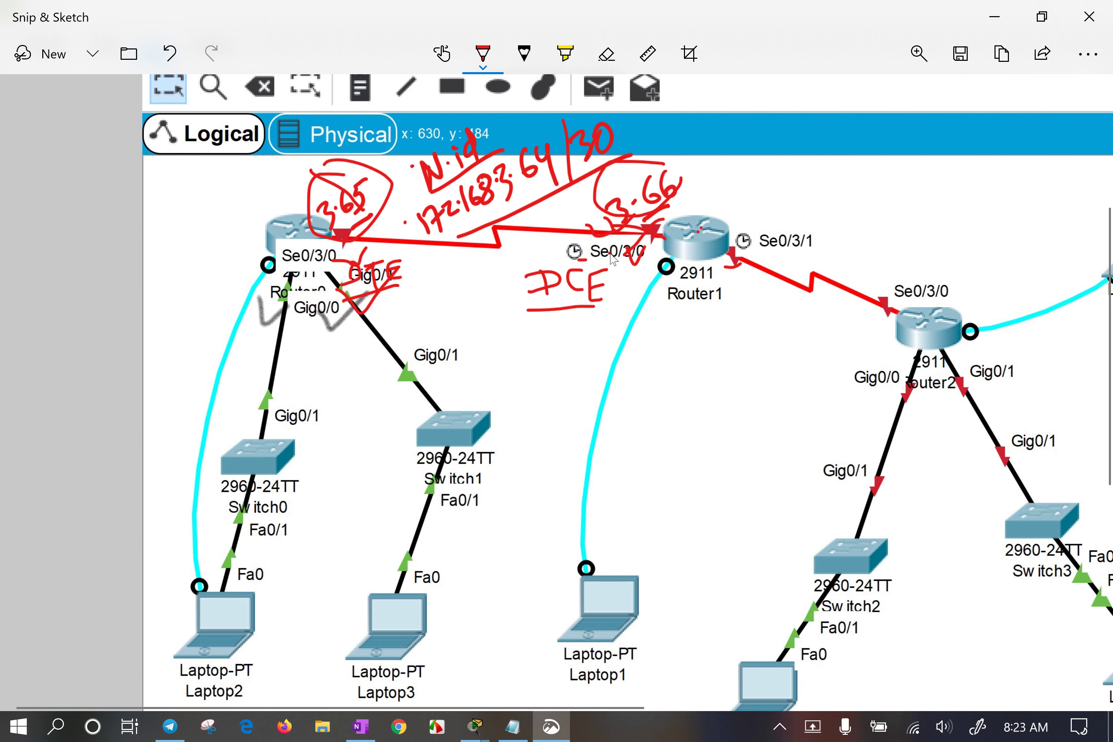
mouse_move(615, 261)
left_mouse_down()
mouse_move(641, 243)
mouse_move(644, 259)
mouse_move(633, 251)
mouse_move(627, 263)
left_mouse_up()
mouse_move(366, 238)
left_mouse_down()
mouse_move(400, 252)
mouse_move(415, 226)
left_mouse_up()
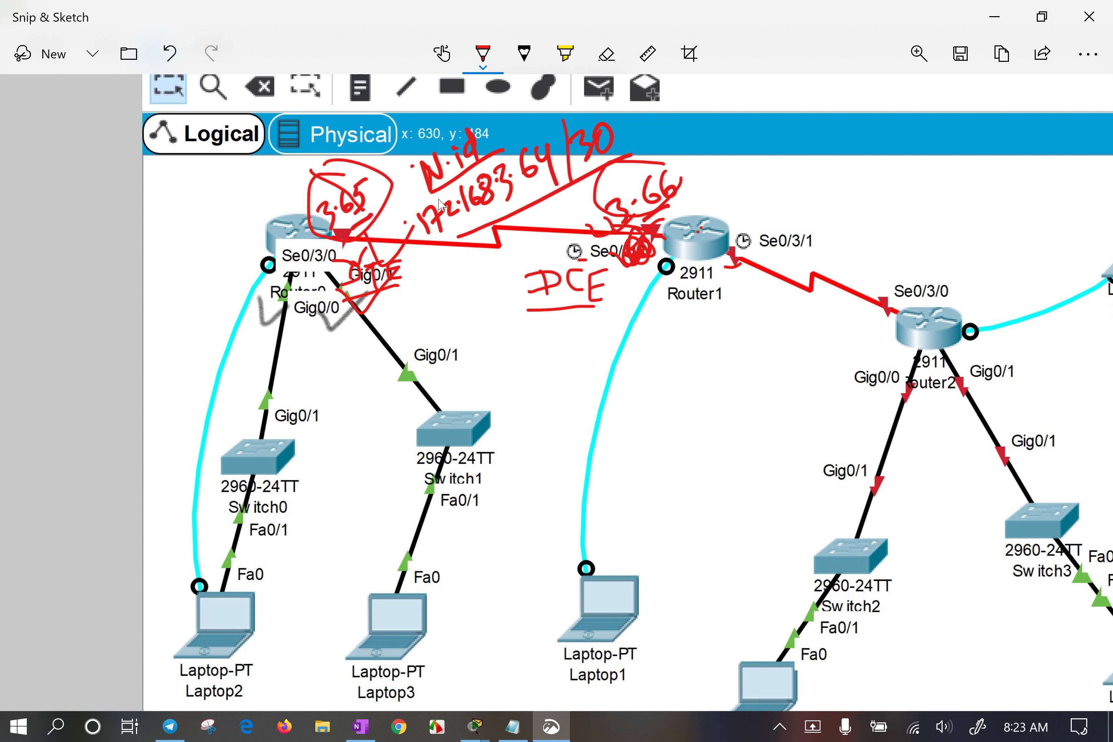
mouse_move(740, 279)
left_mouse_down()
mouse_move(729, 268)
mouse_move(761, 260)
left_mouse_up()
mouse_move(873, 270)
left_mouse_down()
mouse_move(899, 328)
mouse_move(863, 338)
left_mouse_up()
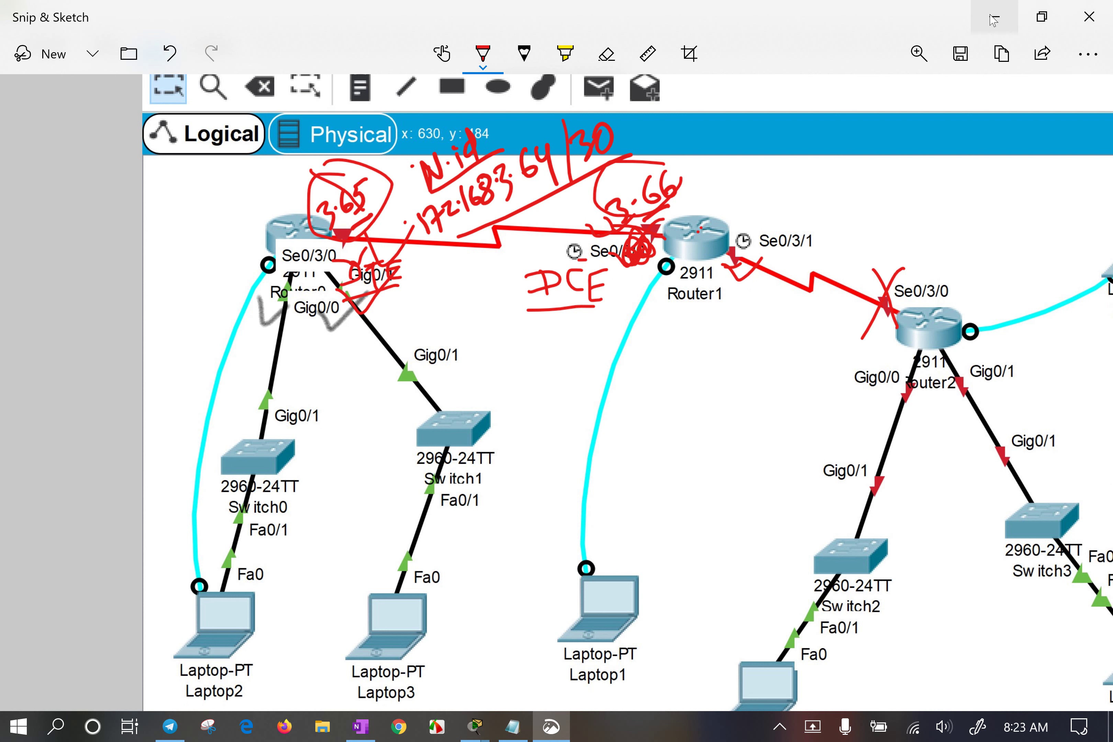
left_click_drag(754, 268, 753, 276)
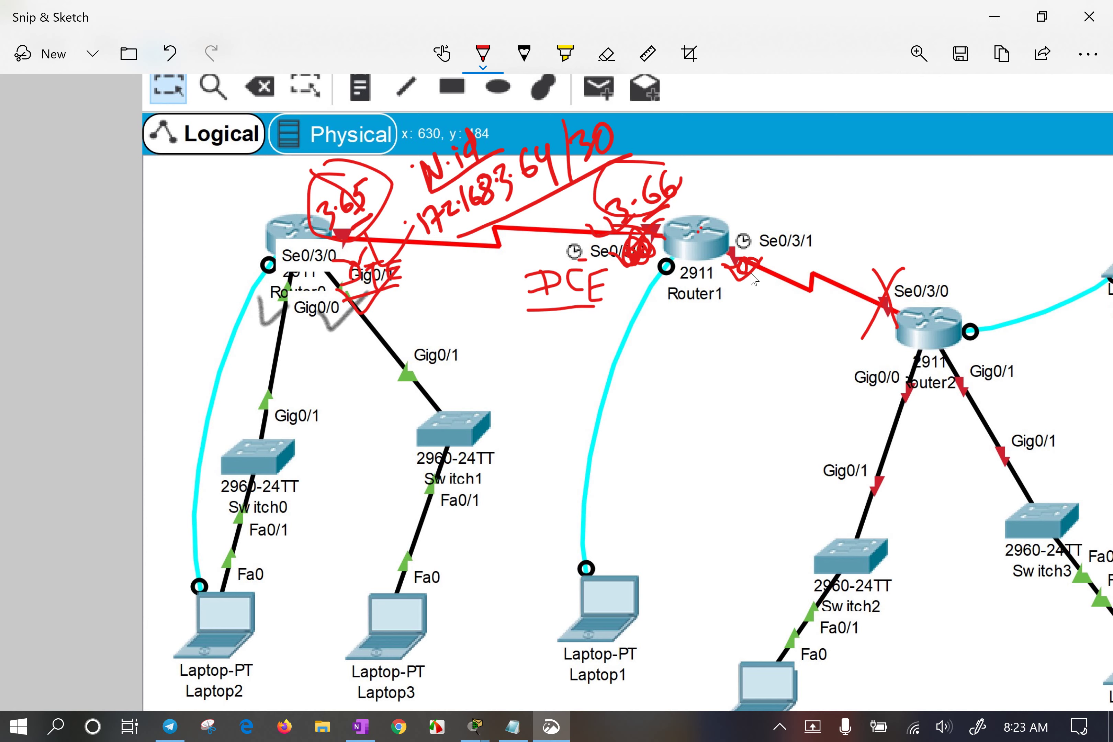
left_click(994, 17)
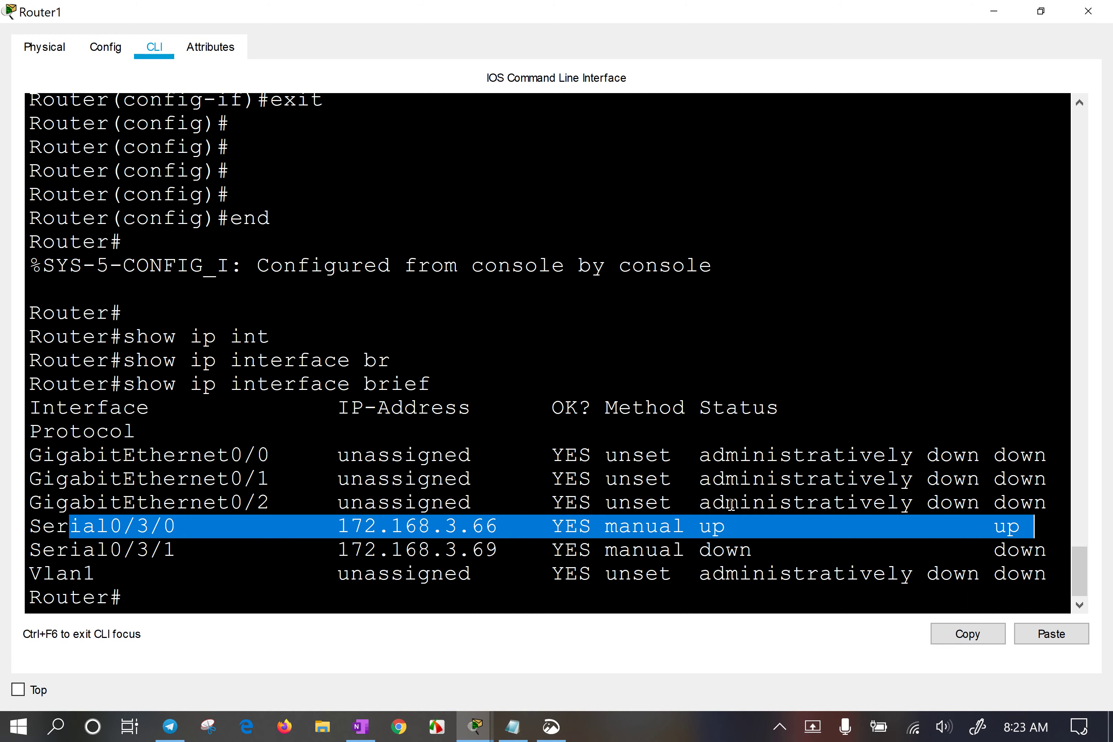
Check the Status and Protocol values of Serial0/3/1 in Router1's interface summary.
left_click_drag(719, 550, 755, 550)
left_click_drag(939, 550, 1061, 550)
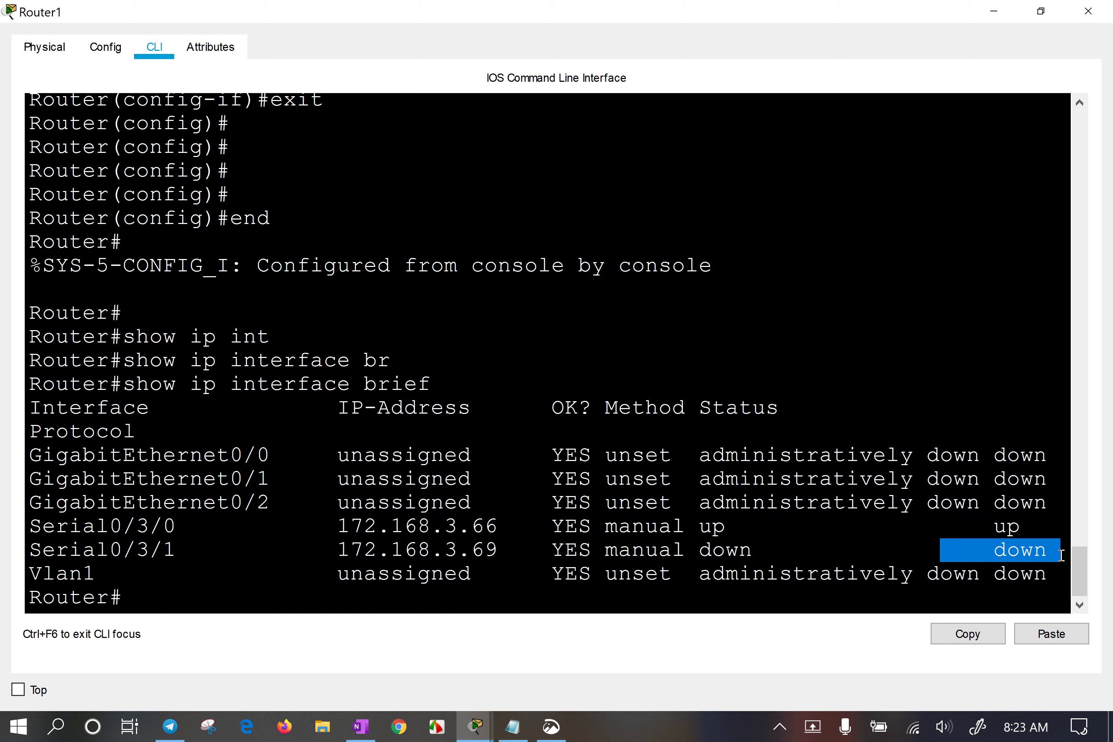
left_click(389, 424)
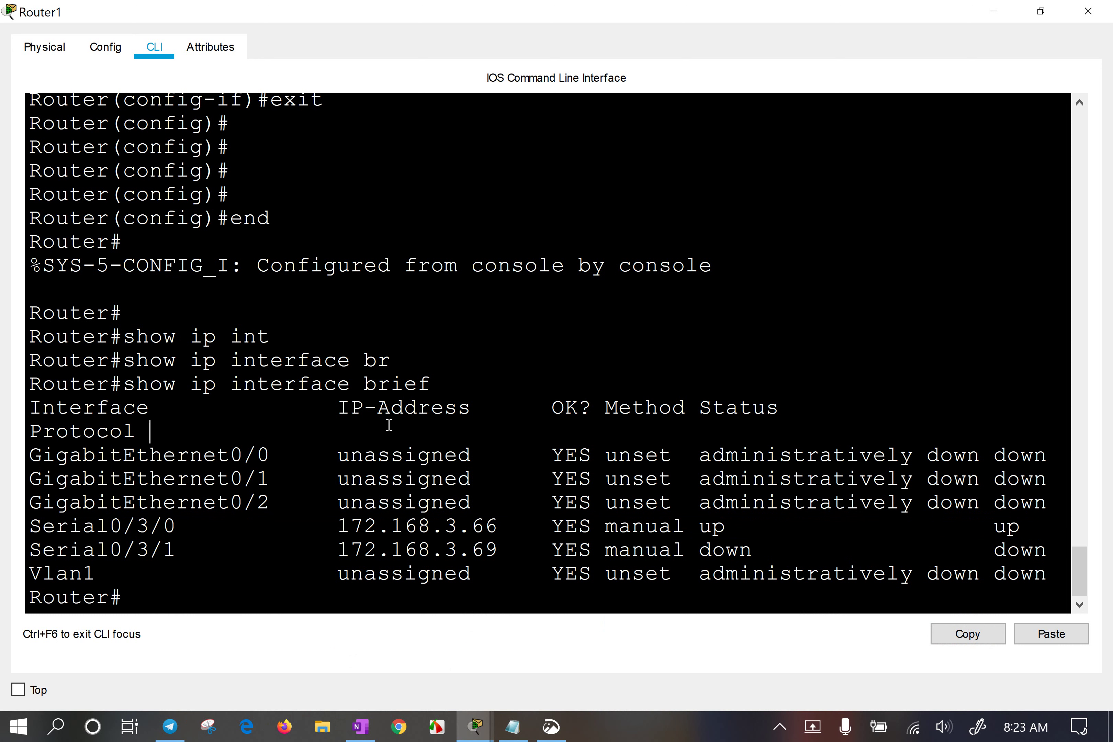
Show Router1's running configuration with show run and page through to the interface Vlan1 section, then quit the listing.
type("shw")
type("ow run")
key("Return")
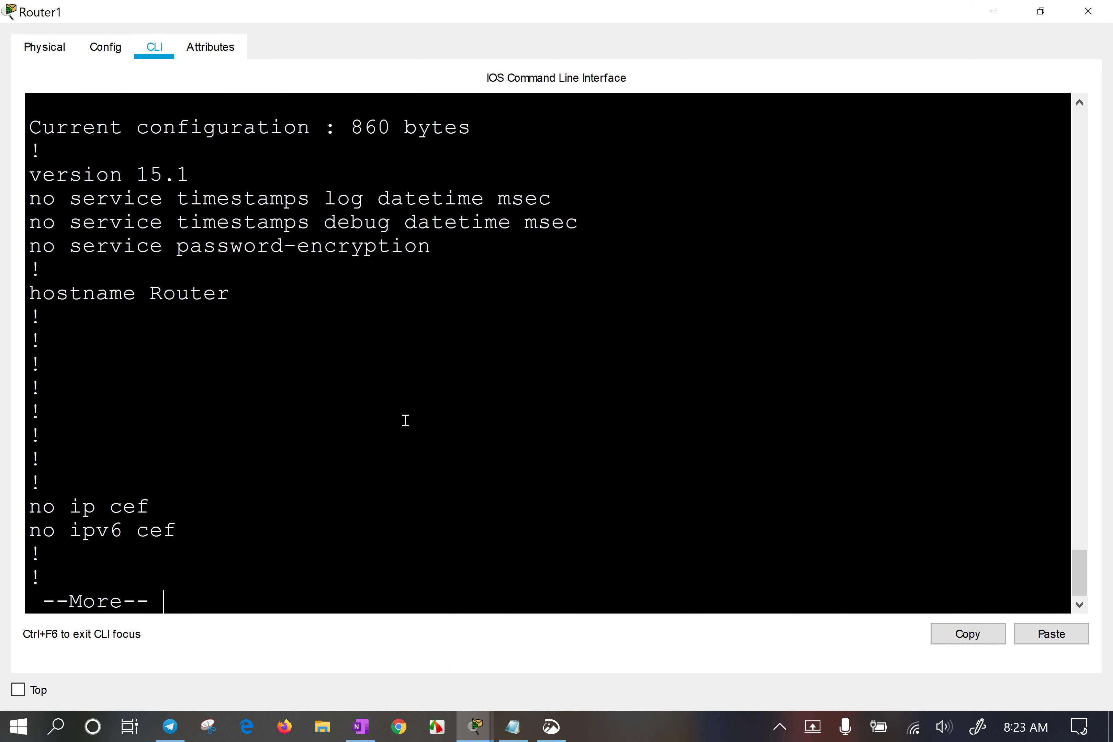
key("Return")
key("Return")
key("Return")
key("Return")
key("Return")
key("Return")
key("Return")
key("Return")
key("Return")
key("Return")
key("Return")
key("Return")
key("Return")
key("Return")
key("Return")
key("Return")
key("Return")
key("Return")
key("Return")
key("Return")
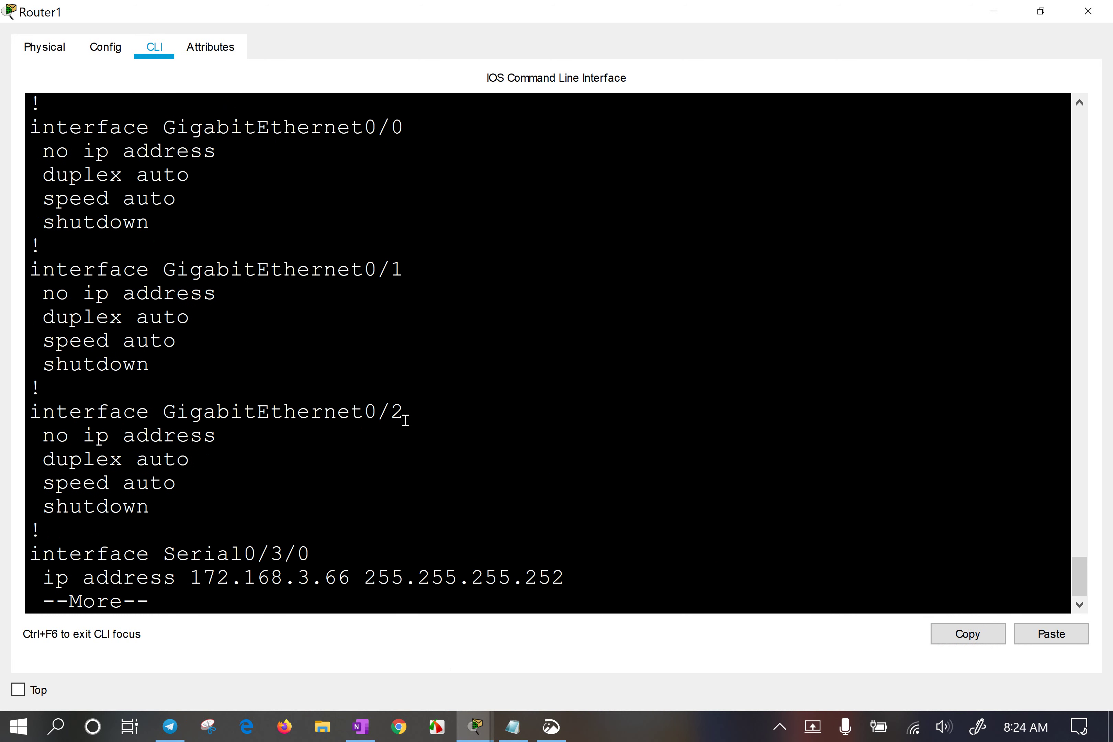
key("Return")
key("Return")
key("Return")
key("Return")
key("Return")
key("Return")
key("Return")
key("Return")
key("Return")
type("q")
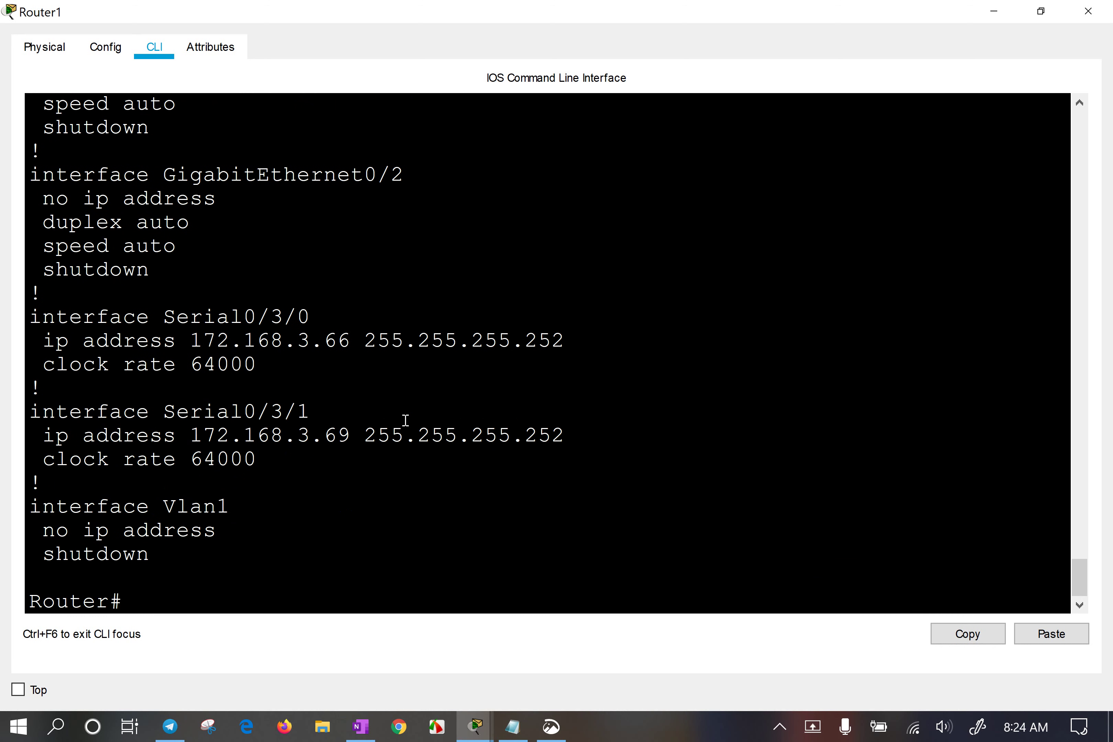
Save Router1's configuration with the write command and close its window.
type("wriu")
key("Return")
type("wri")
key("Tab")
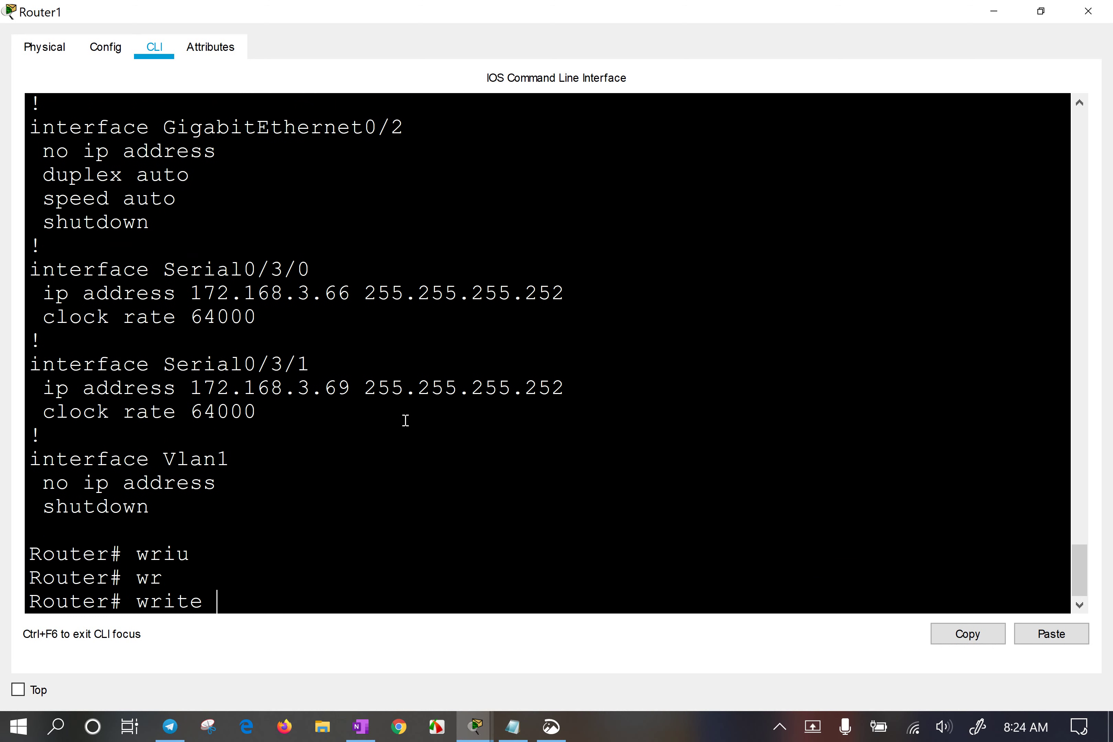
key("Return")
key("Return")
type("wr")
key("Return")
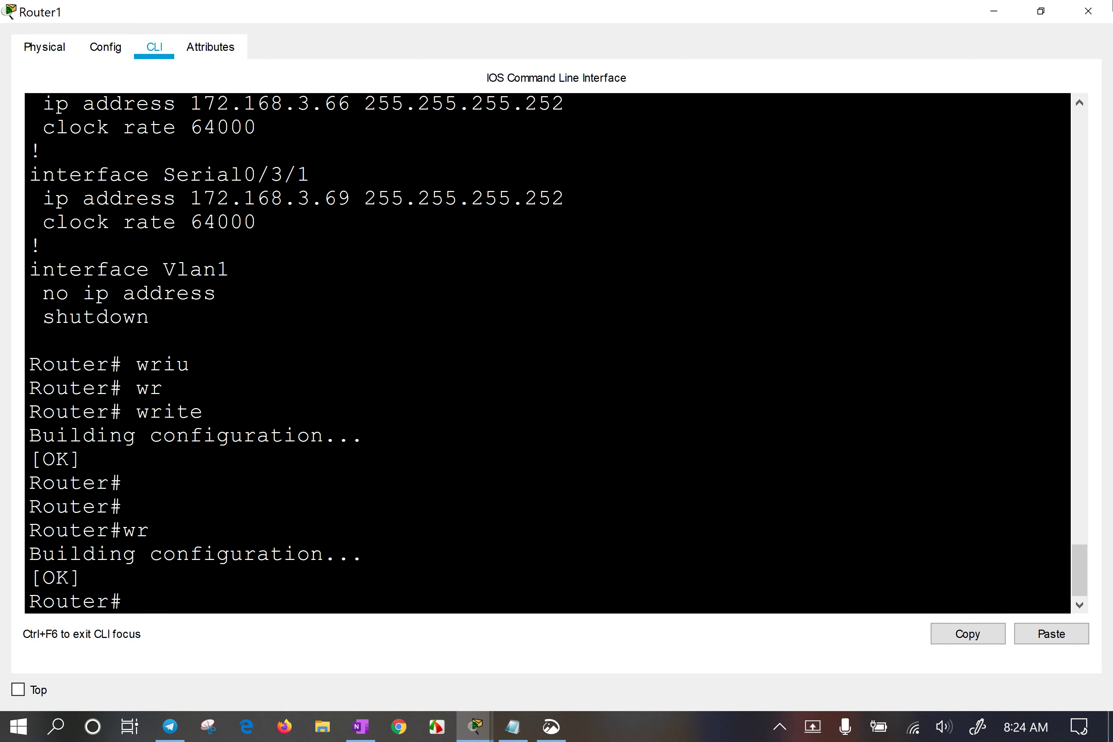
left_click(1089, 11)
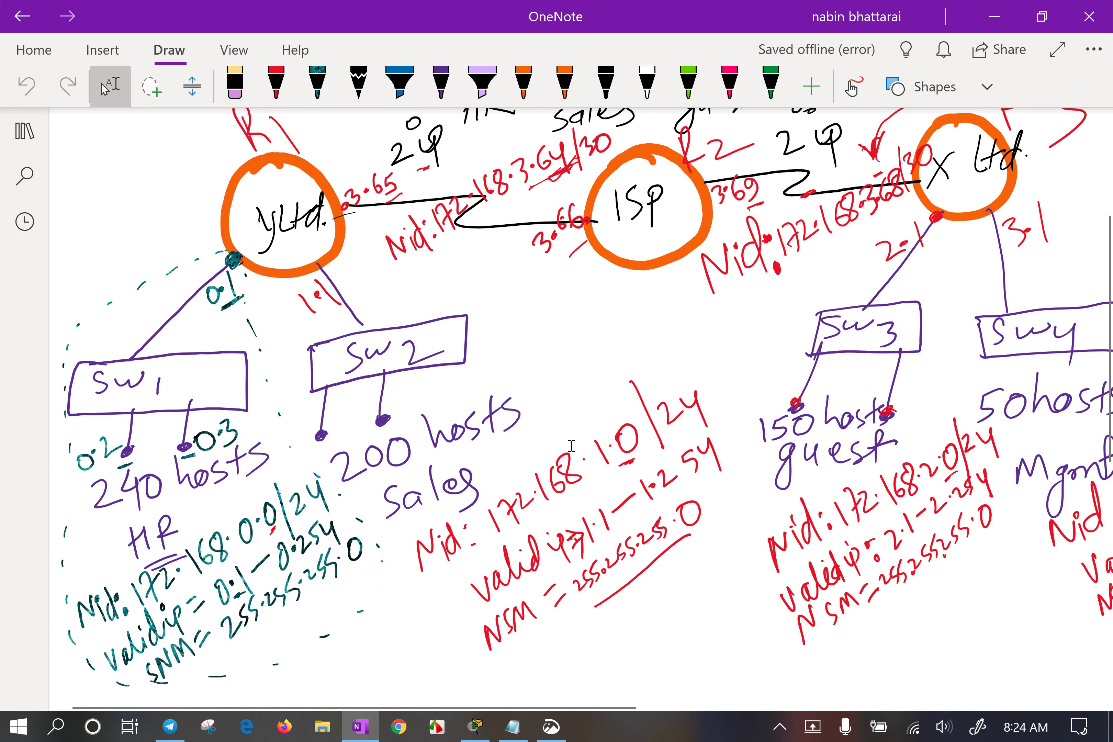
Review the handwritten addressing plan in OneNote around router R3, including its WAN link and the SW3 and SW4 networks.
mouse_move(468, 708)
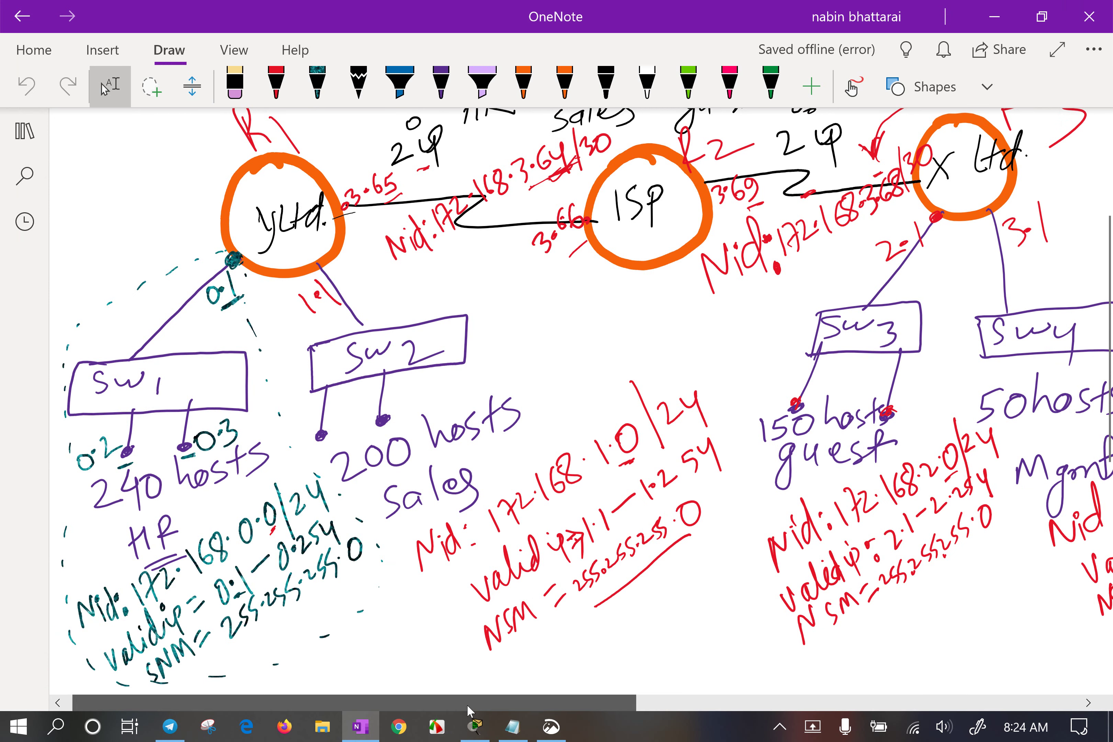
left_click_drag(468, 708, 509, 702)
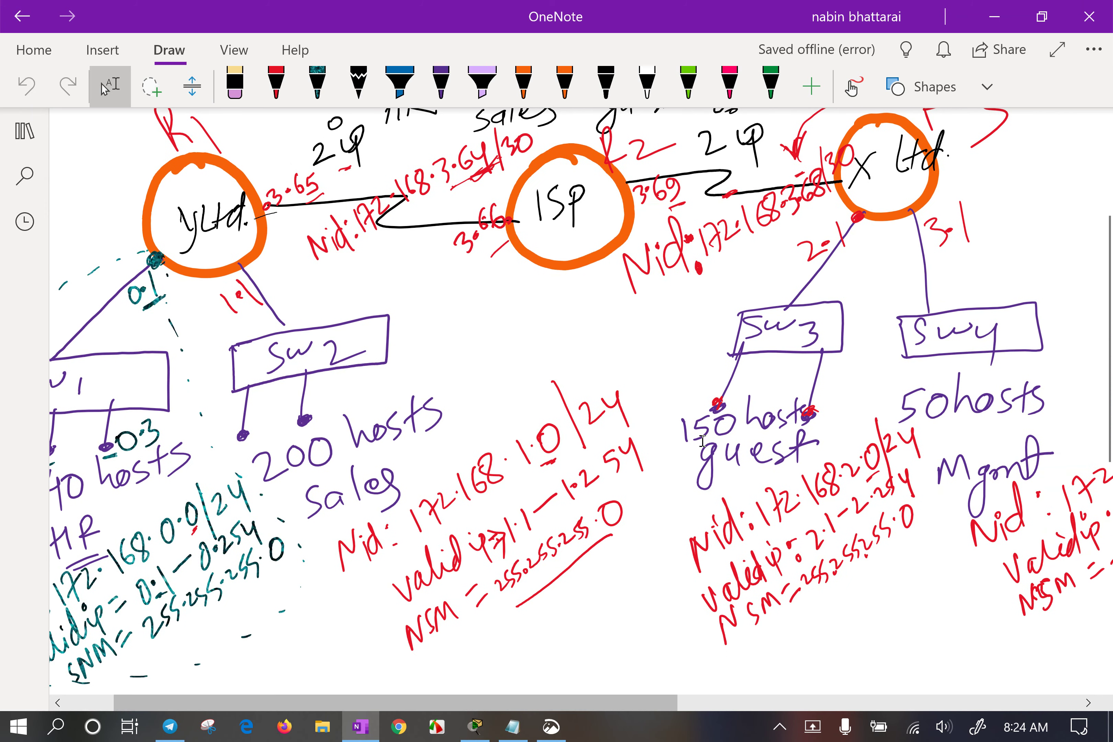
scroll(701, 440, "up", 5)
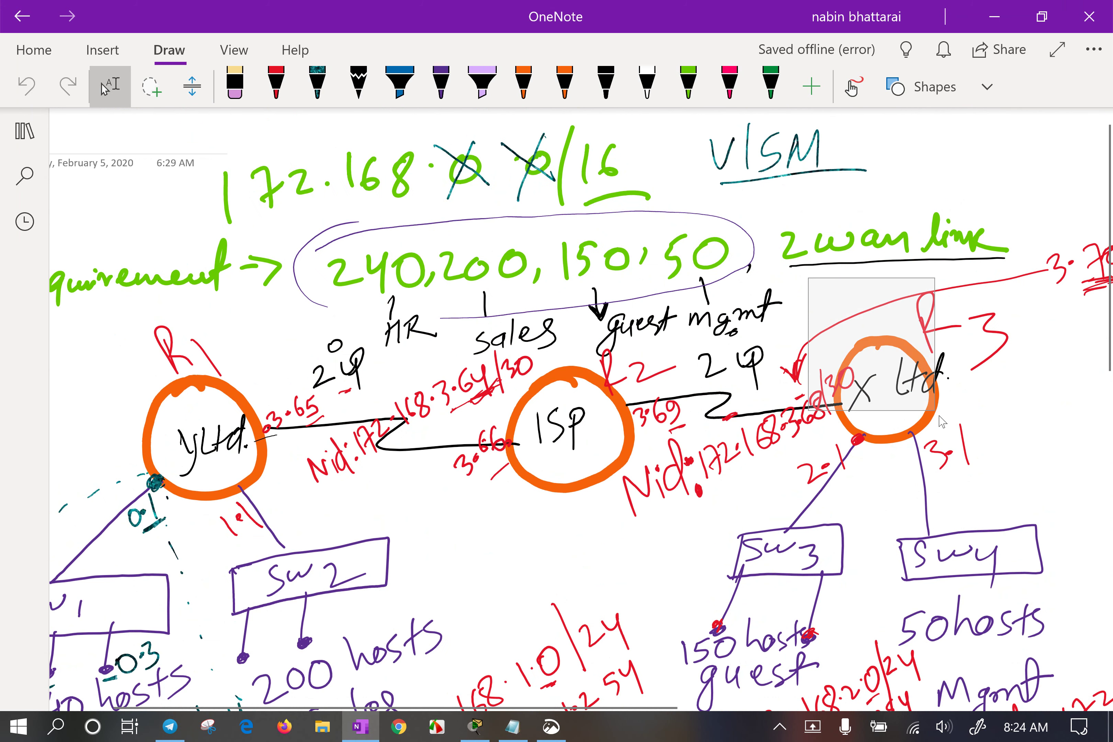
left_click_drag(941, 422, 1019, 524)
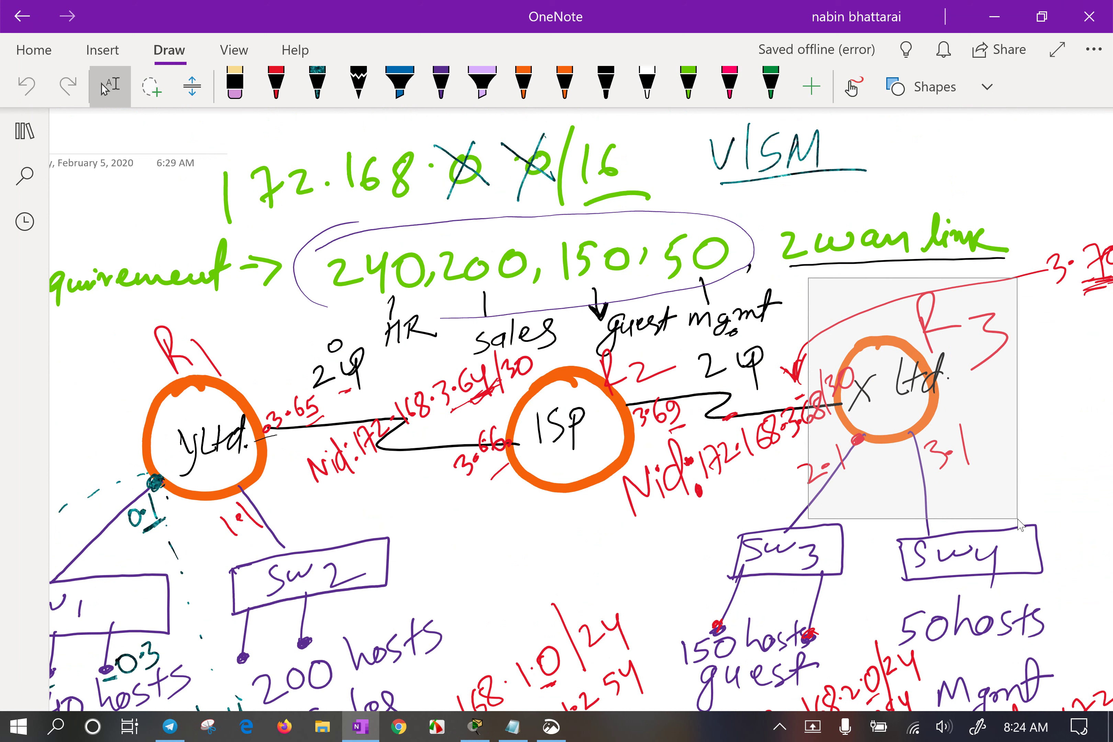
left_click(1019, 524)
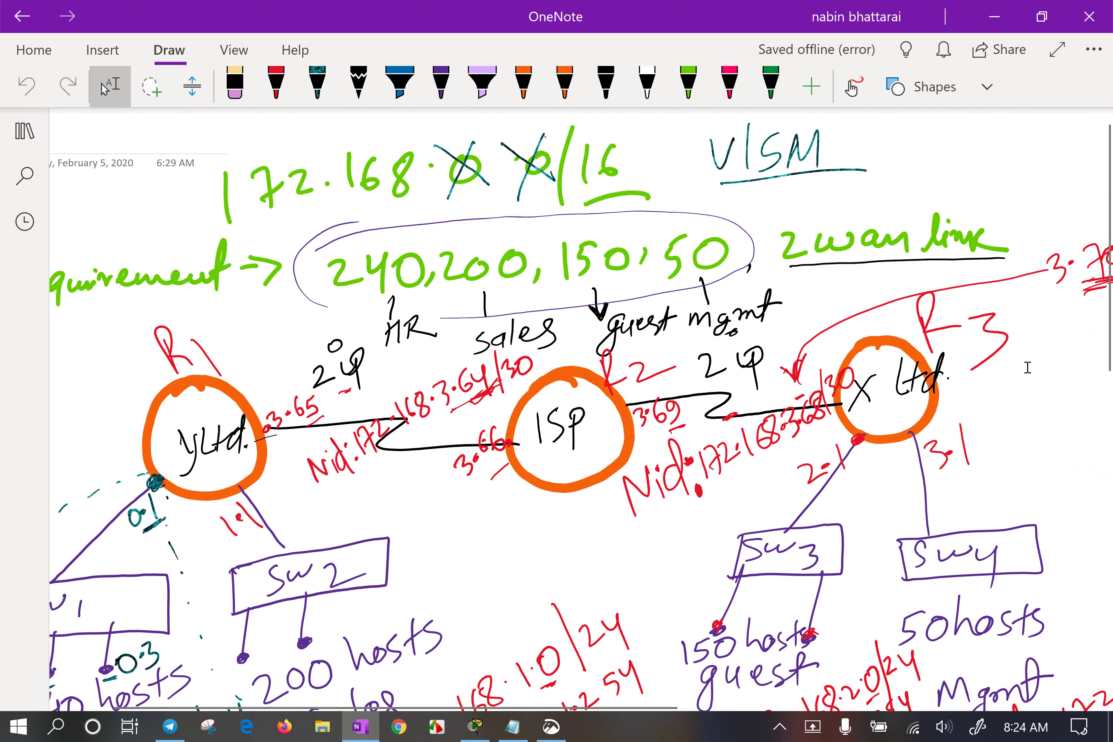
mouse_move(799, 277)
left_mouse_down()
mouse_move(996, 534)
mouse_move(1017, 544)
mouse_move(1033, 523)
left_mouse_up()
left_click(1056, 385)
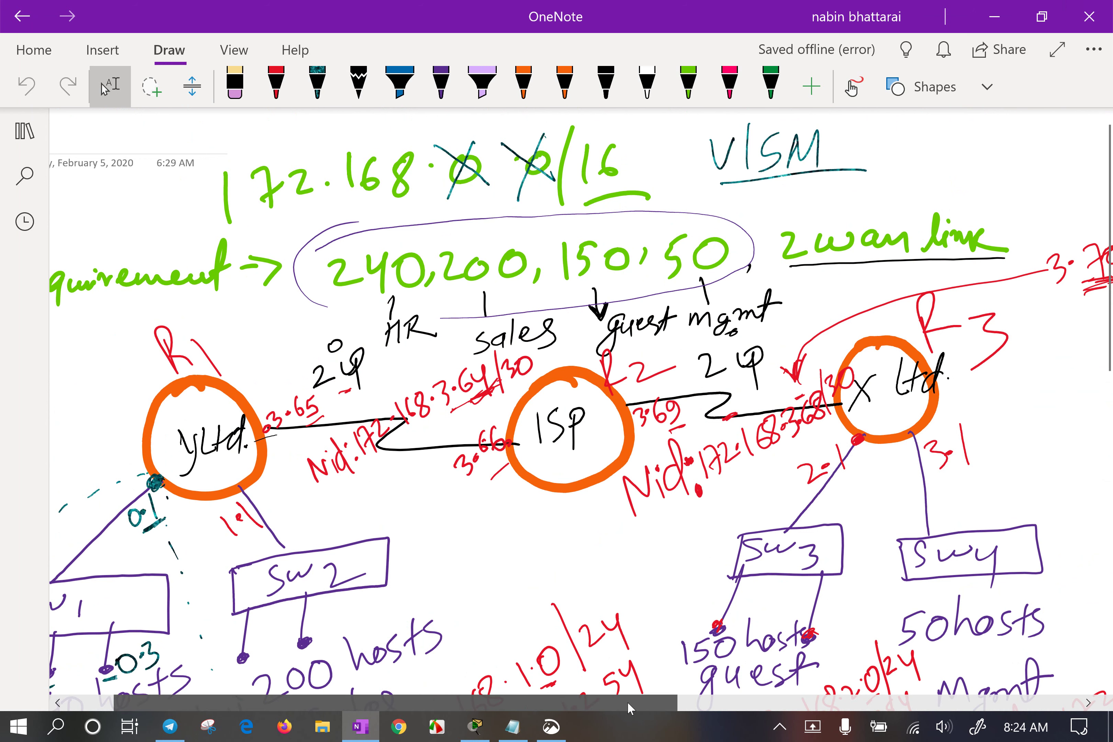
left_click_drag(627, 701, 952, 661)
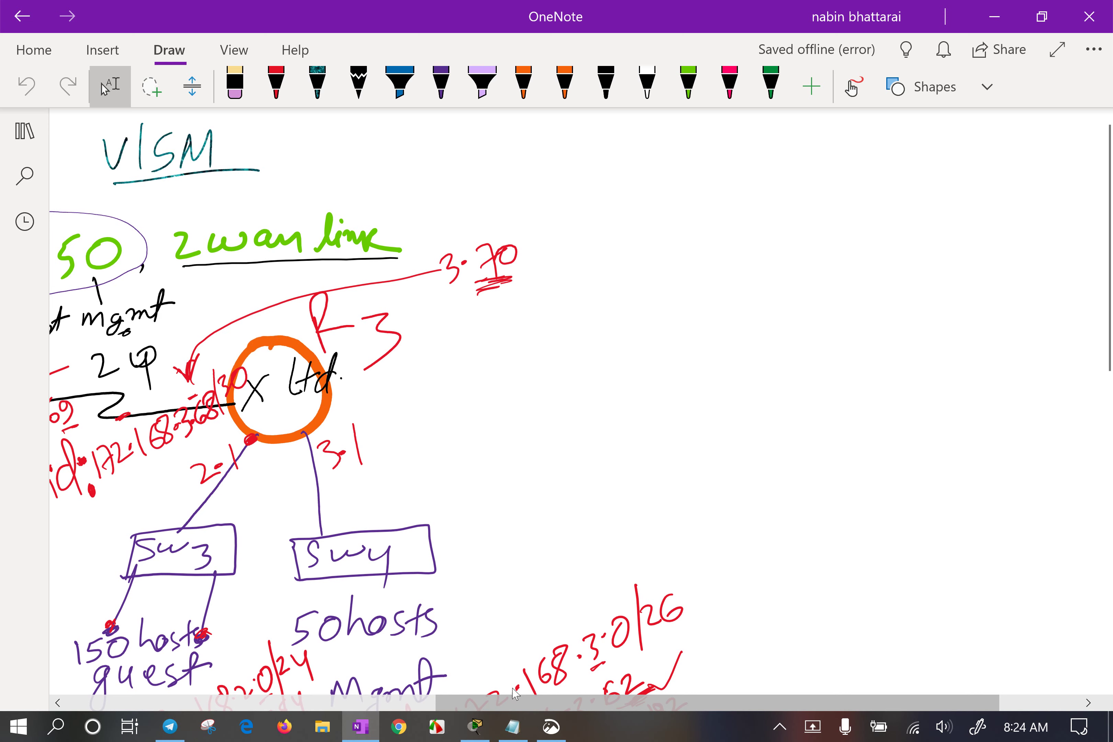
Switch to Packet Tracer, open Router2's command line, start its console session and move the window clear of the topology.
left_click(476, 727)
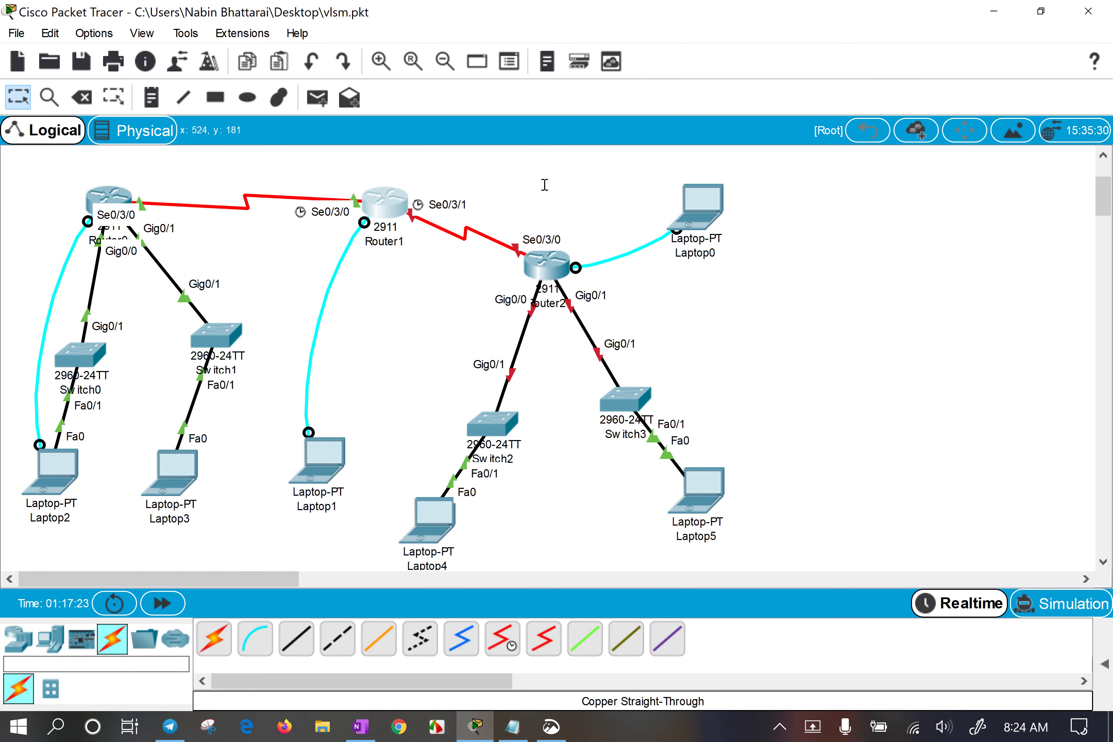
left_click(552, 265)
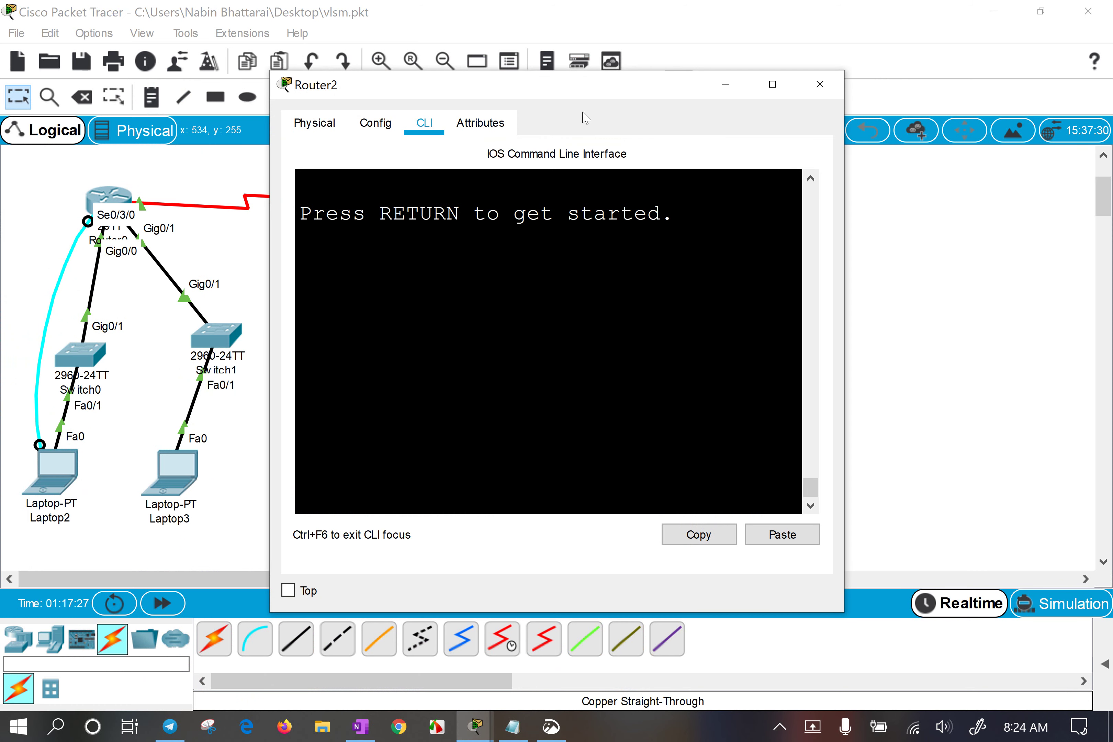
left_click_drag(648, 95, 745, 371)
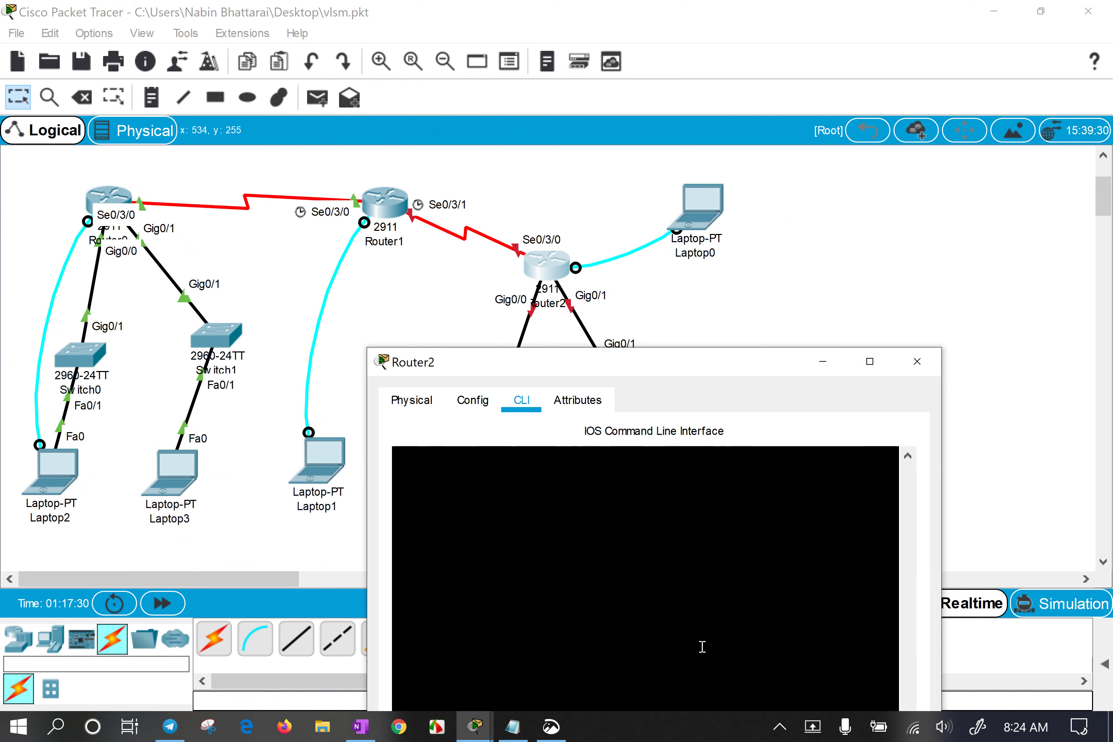
key("Return")
key("Return")
key("Return")
key("Return")
left_click_drag(664, 356, 910, 46)
left_click_drag(251, 580, 333, 572)
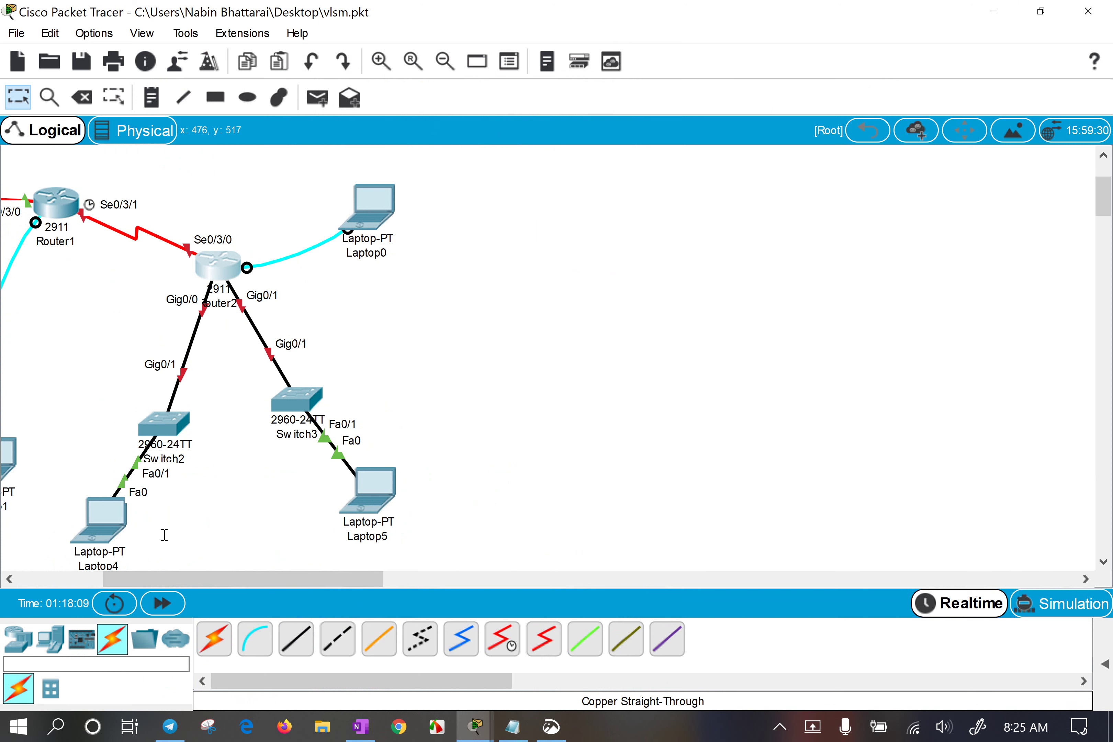
left_click_drag(362, 580, 362, 584)
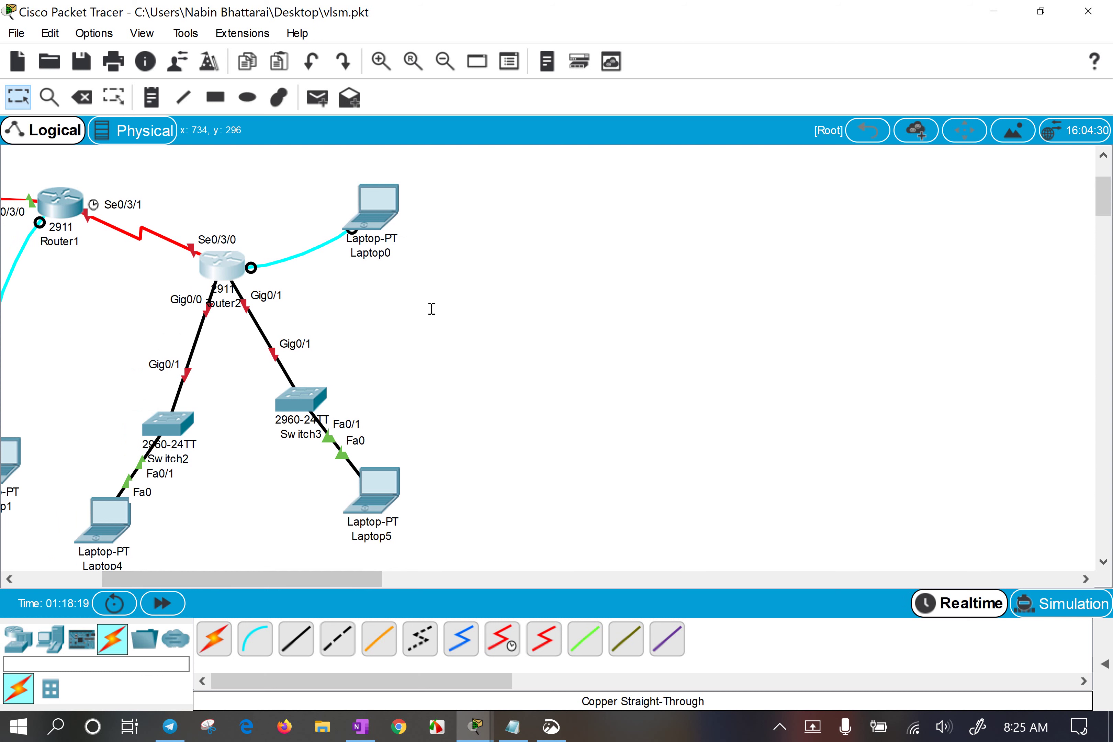
left_click_drag(480, 272, 650, 475)
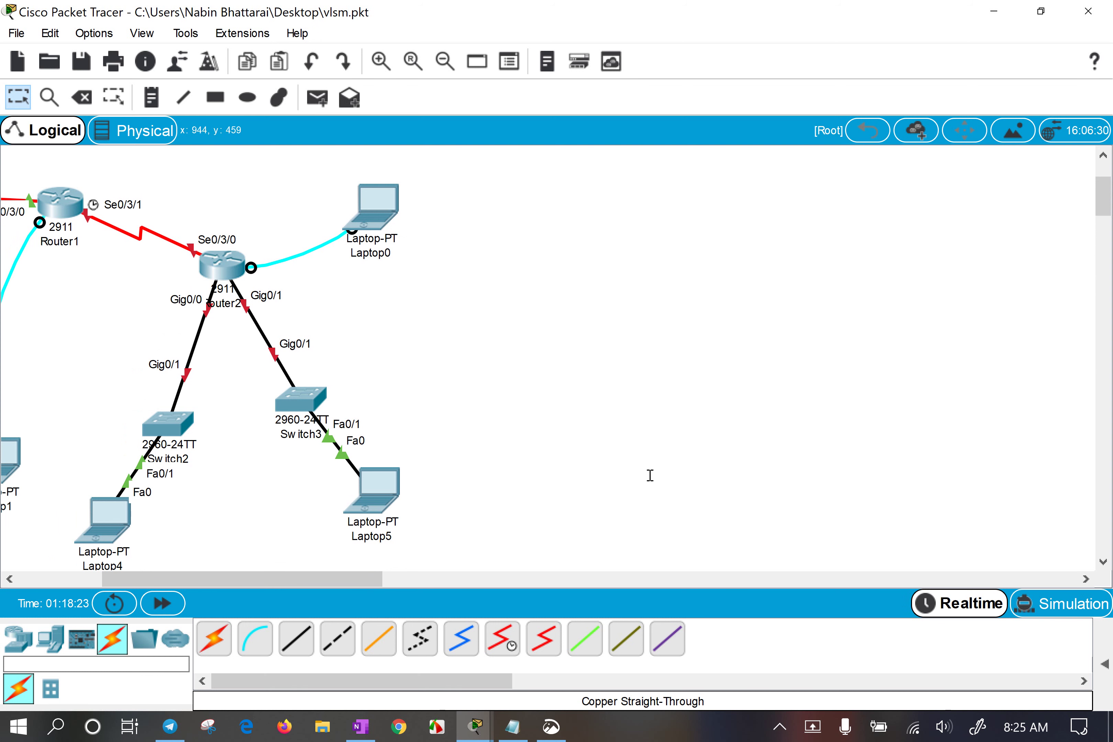
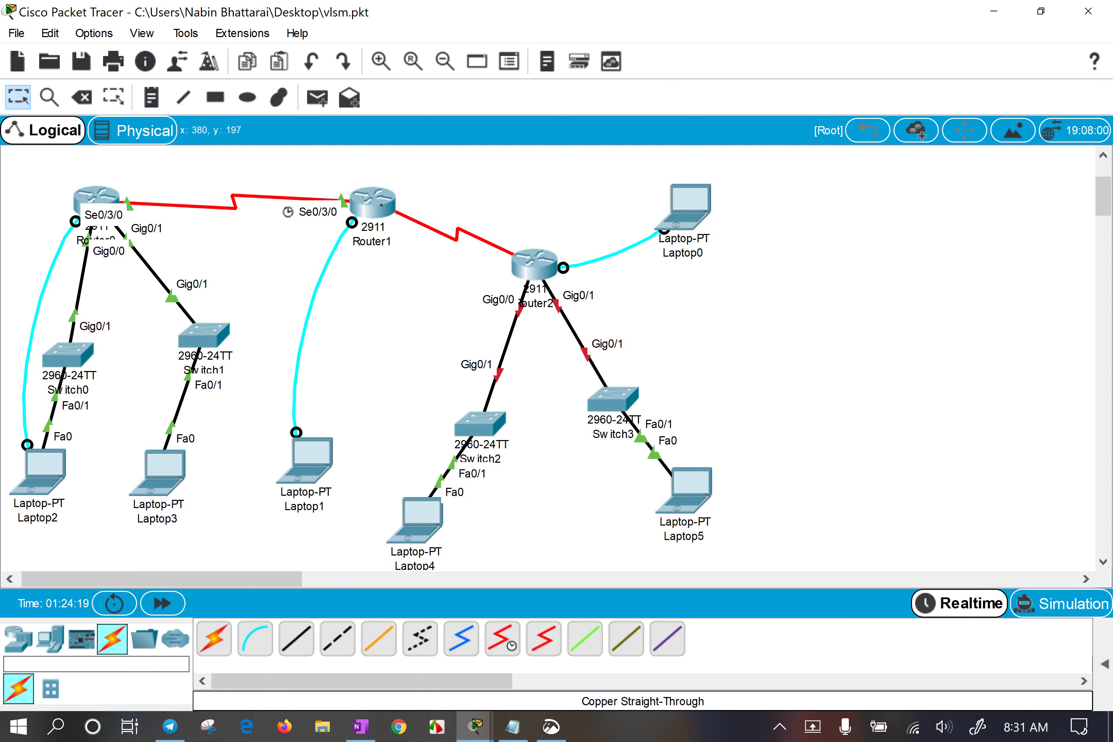
Try to attach the Router1 end of the serial cable from Router2 to GigabitEthernet0/0.
left_click(396, 217)
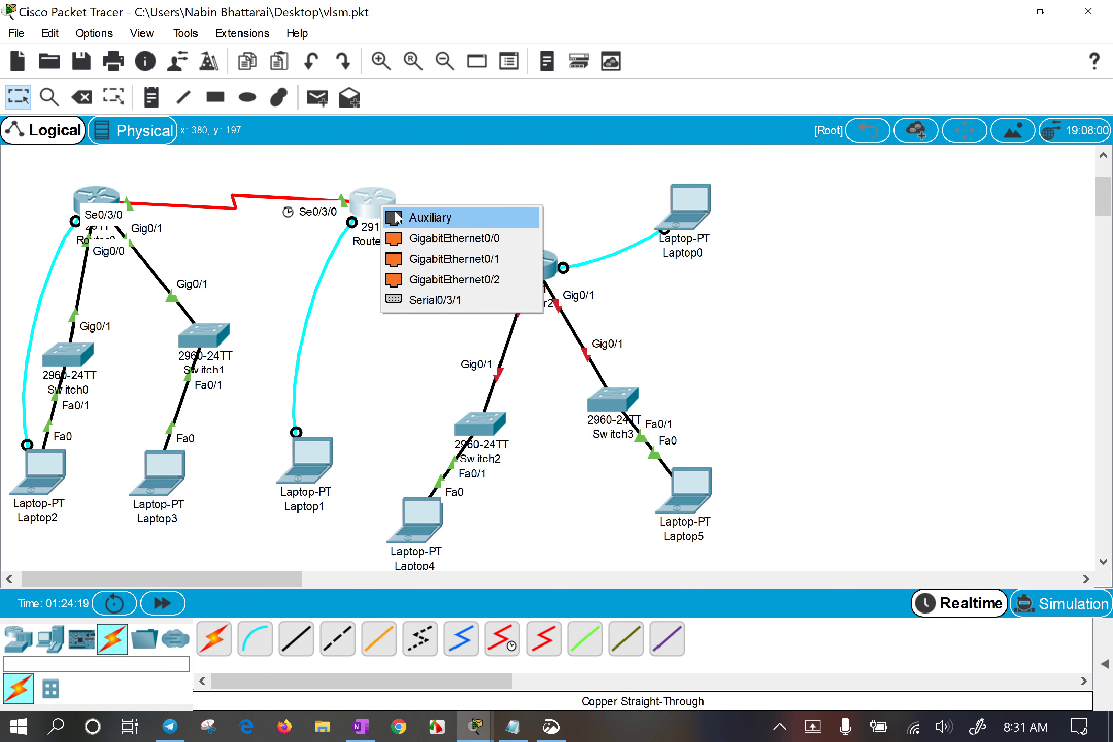
left_click(443, 238)
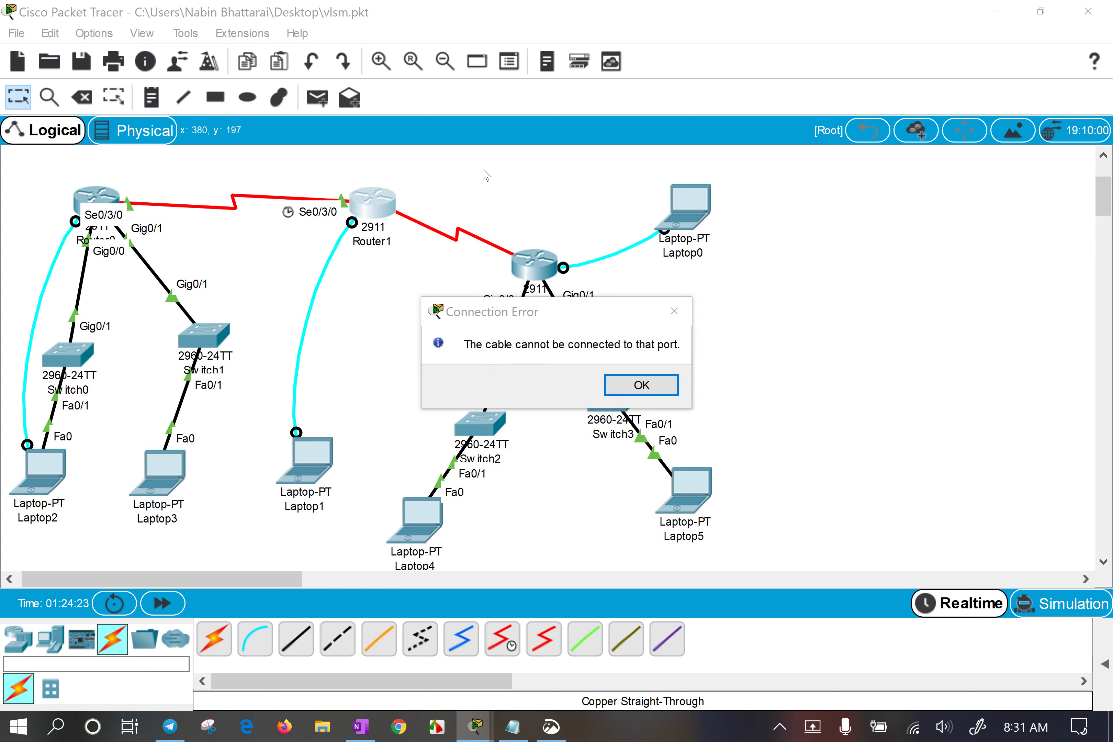
left_click(644, 385)
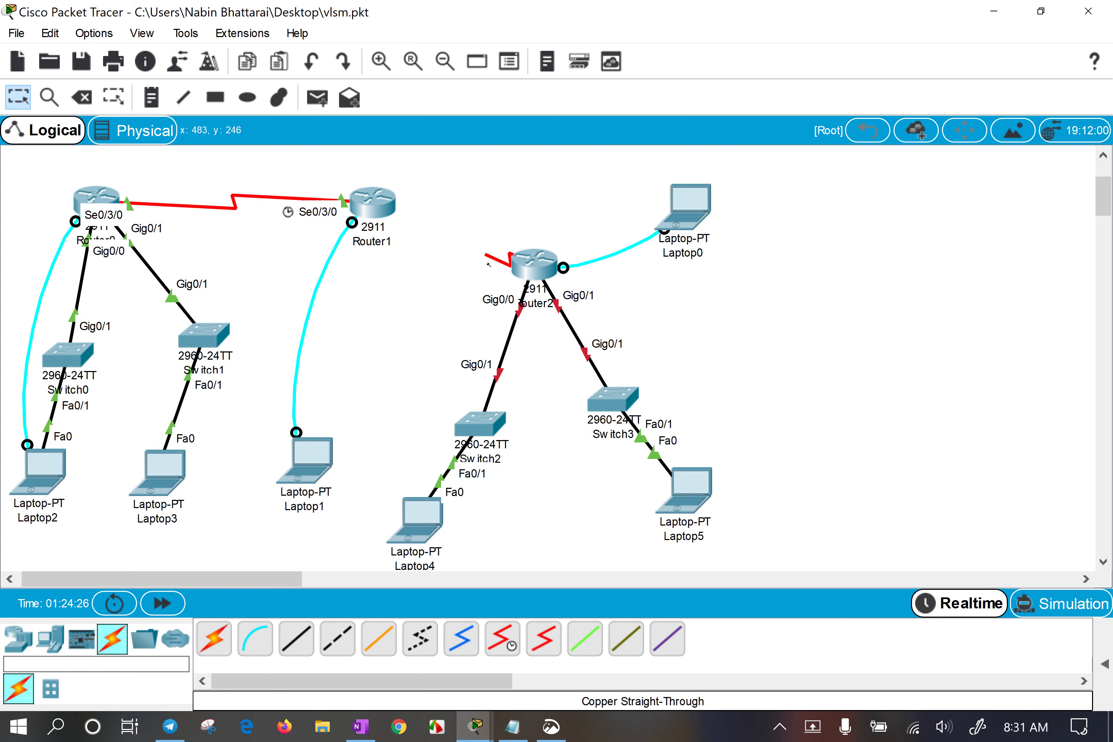
Connect the loose serial cable from Router2 to Router1's Serial0/3/1 port and shift Router2 slightly.
left_click(389, 209)
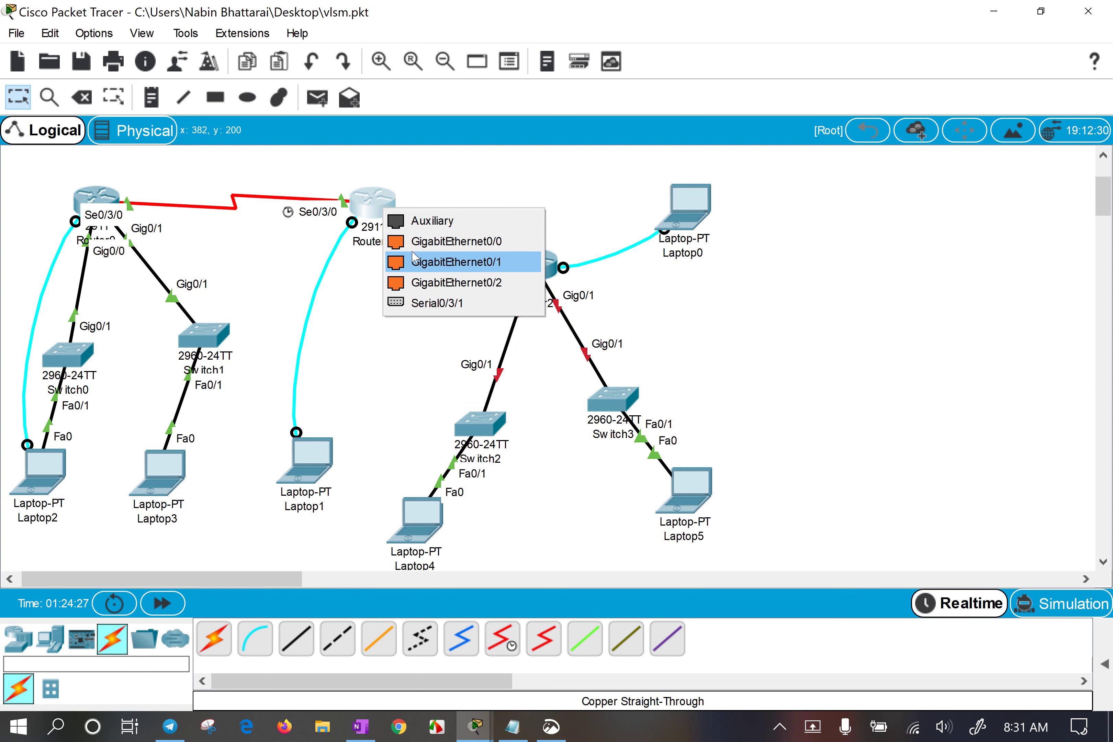
left_click(435, 303)
left_click_drag(549, 260, 557, 262)
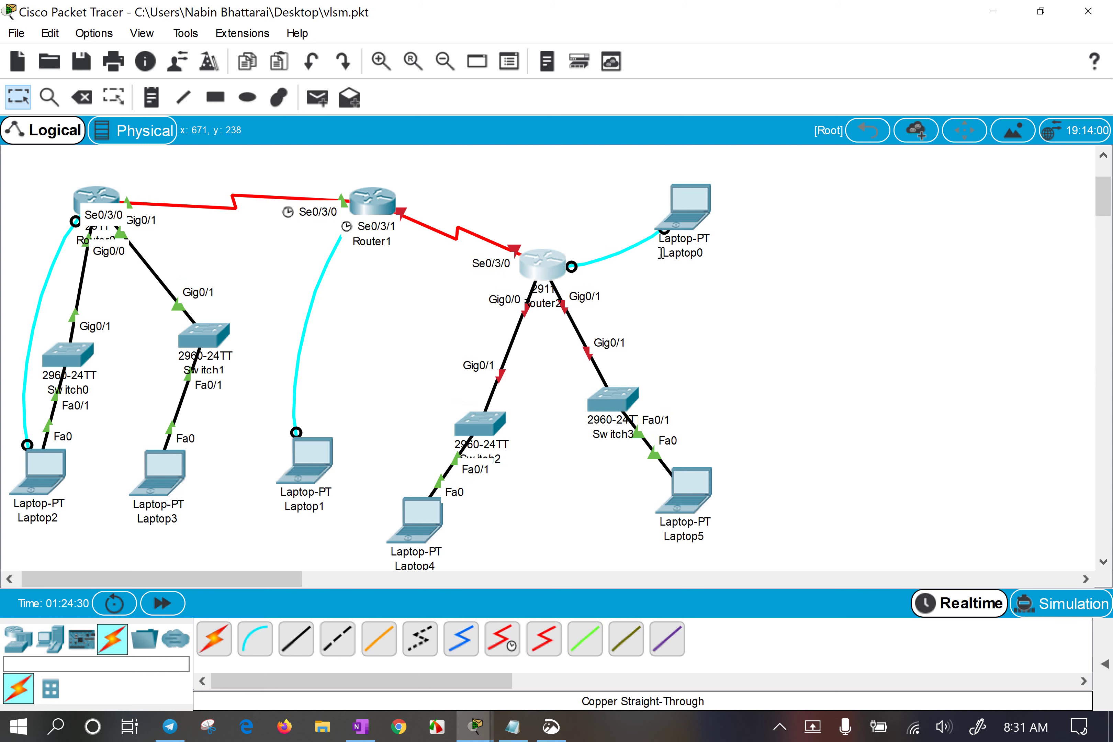
left_click_drag(833, 202, 915, 357)
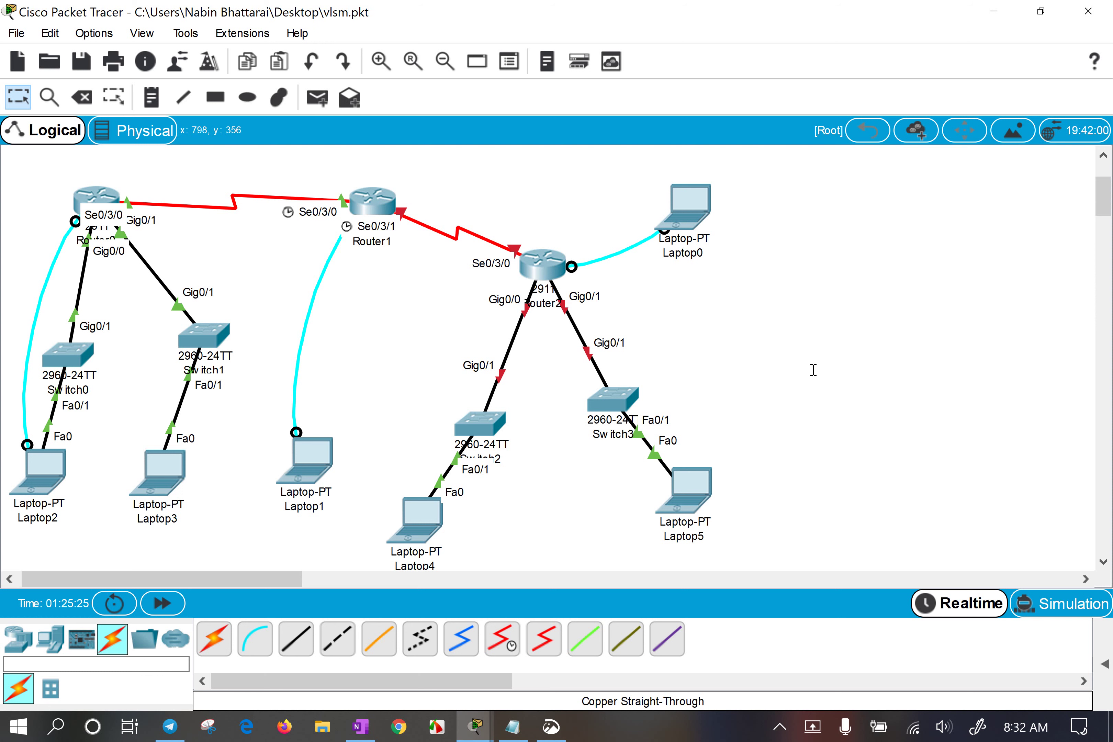
left_click_drag(790, 241, 880, 458)
Open Router2's command line, enter privileged mode with en and start global configuration with conf t.
left_click(548, 270)
left_click(819, 357)
type("en")
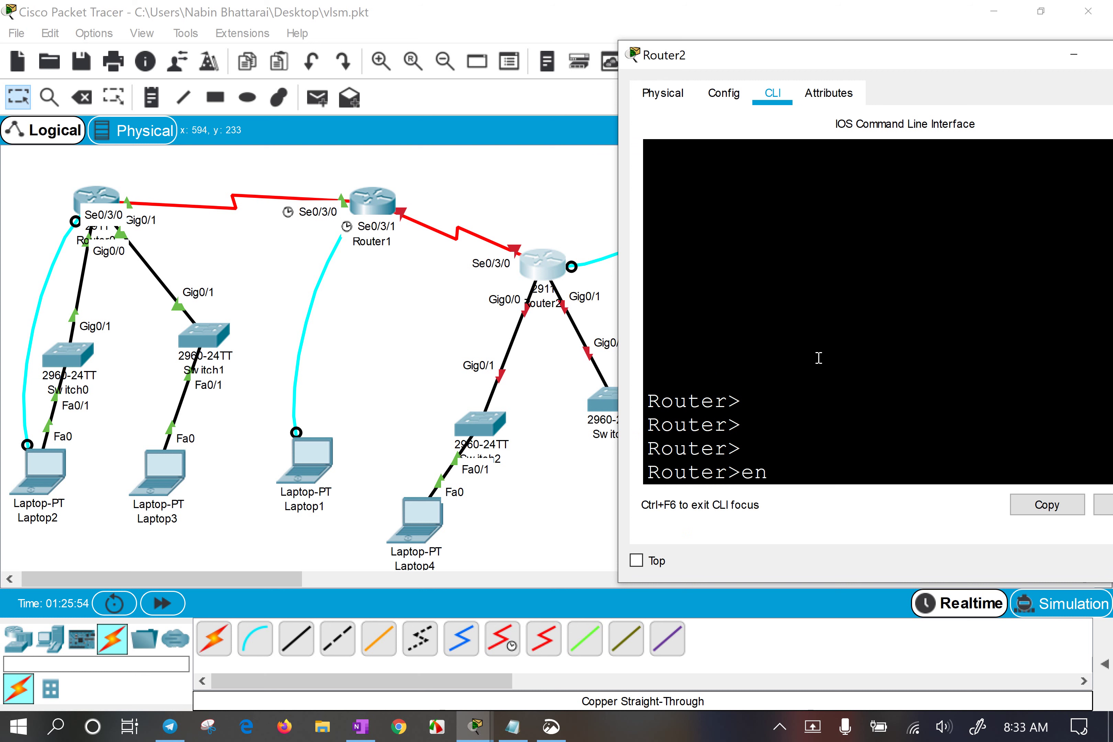
key("Return")
key("Return")
key("Return")
type("conf t")
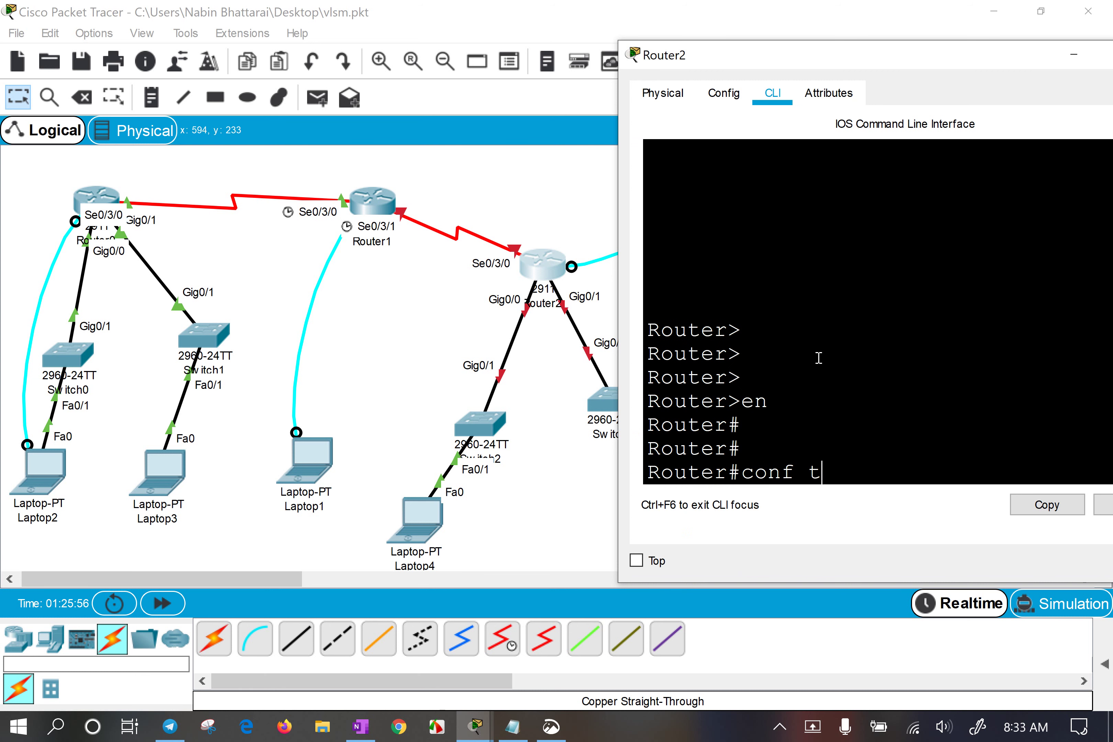
key("Return")
Write the command interface ser0/3/0 at Router2's global configuration prompt.
type("int")
key("Tab")
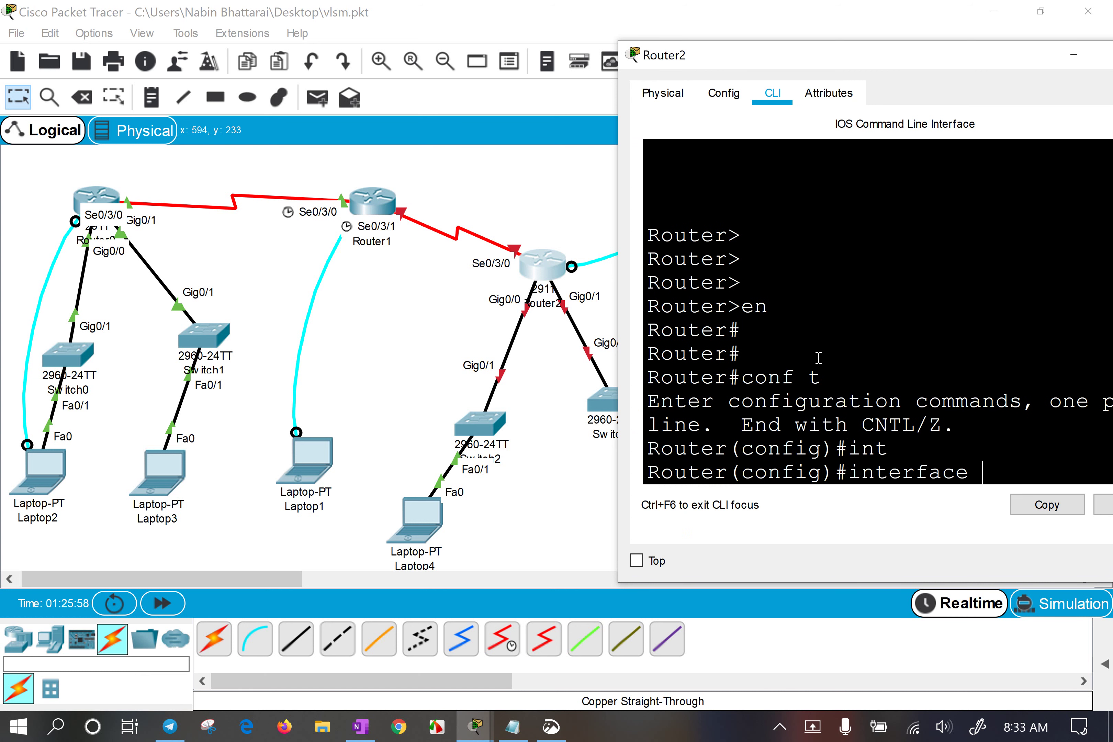
type("ser0/3/0")
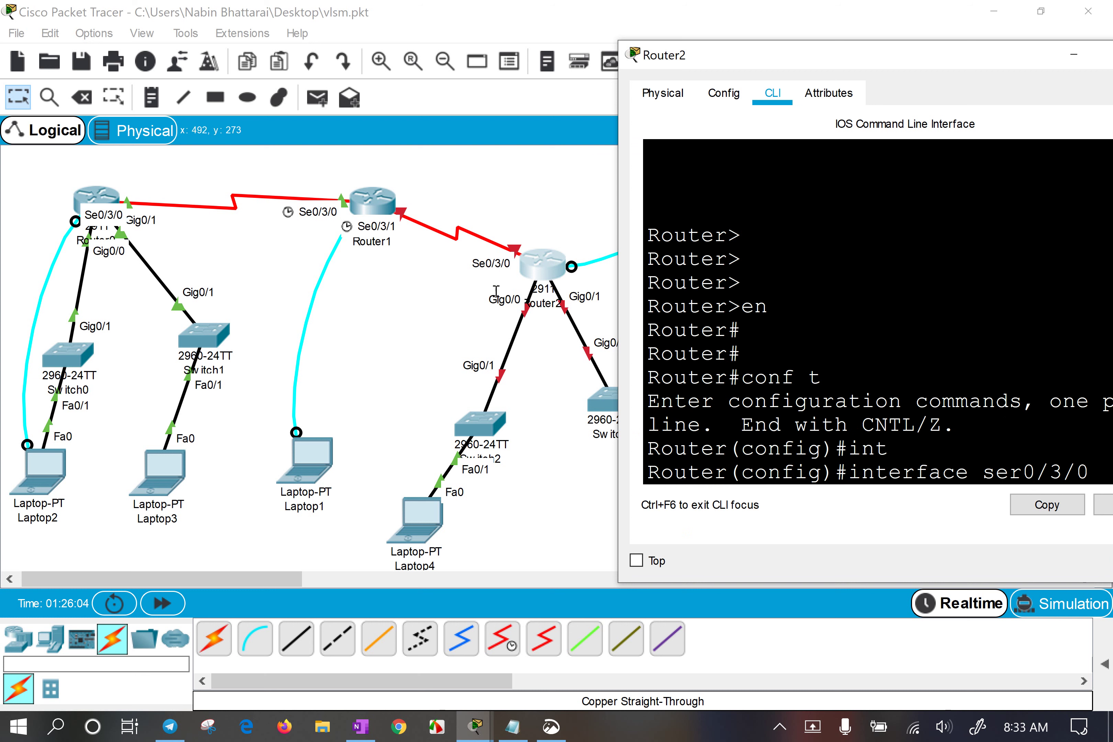
Enlarge the topology around Router2 and bring the router's command-line window back in front, clear of its serial link.
left_click(567, 125)
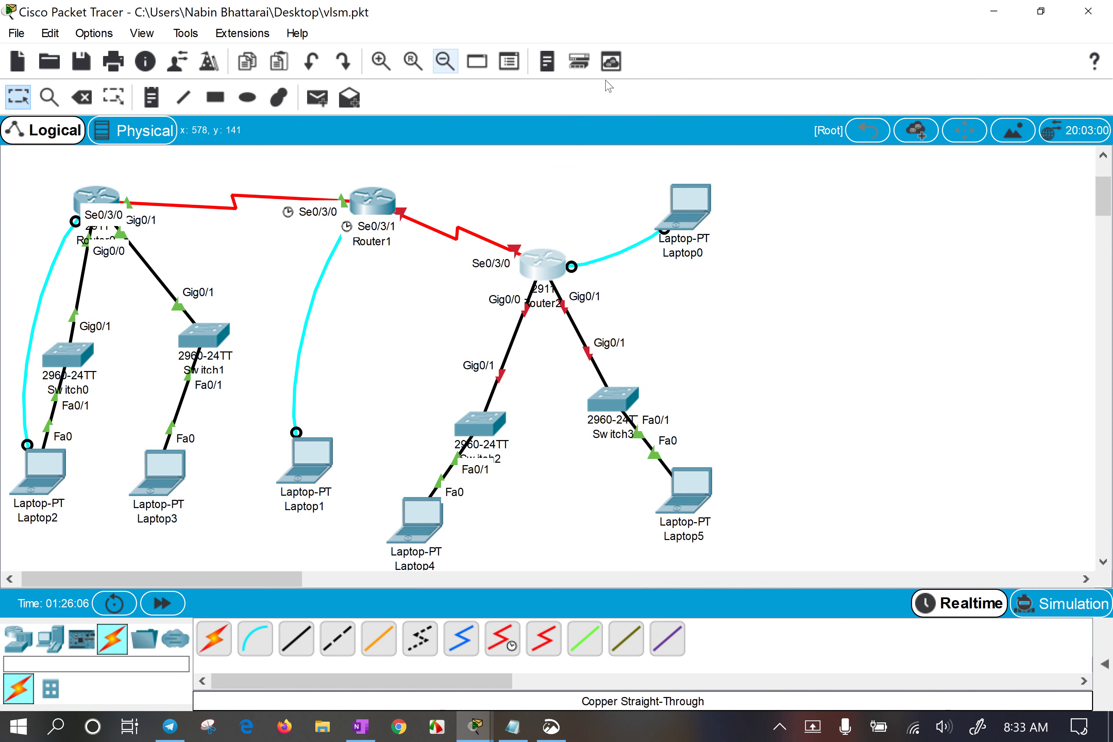
left_click(380, 61)
left_click_drag(287, 580, 312, 579)
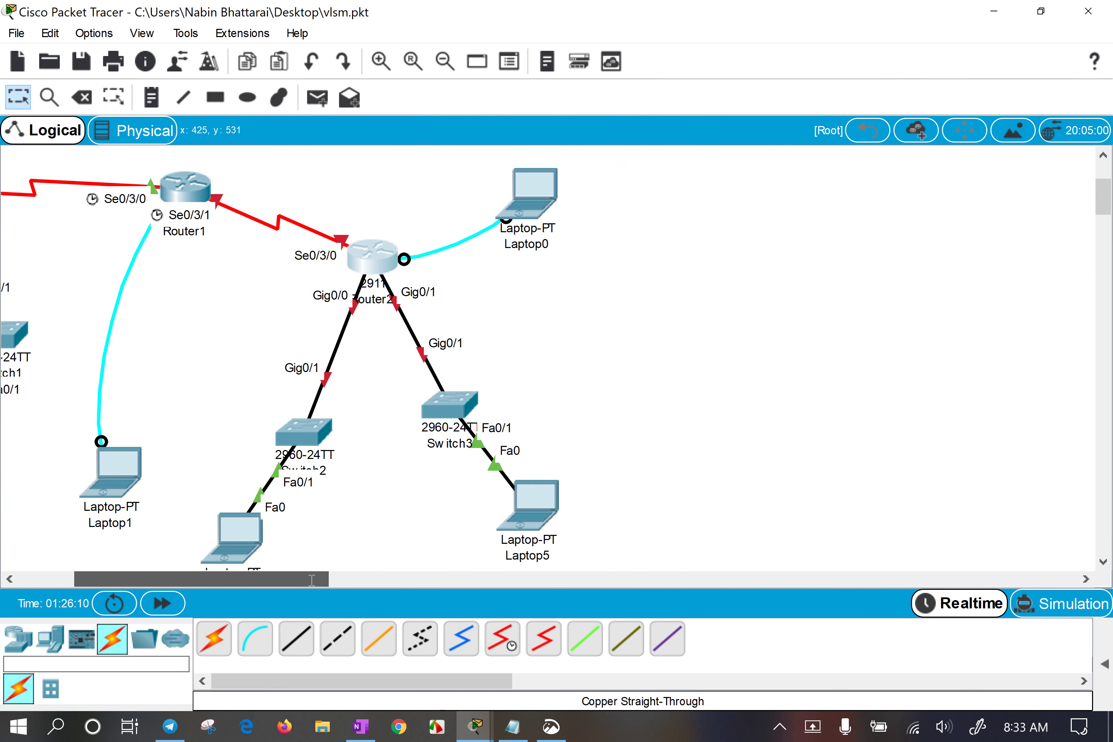
left_click_drag(678, 300, 767, 449)
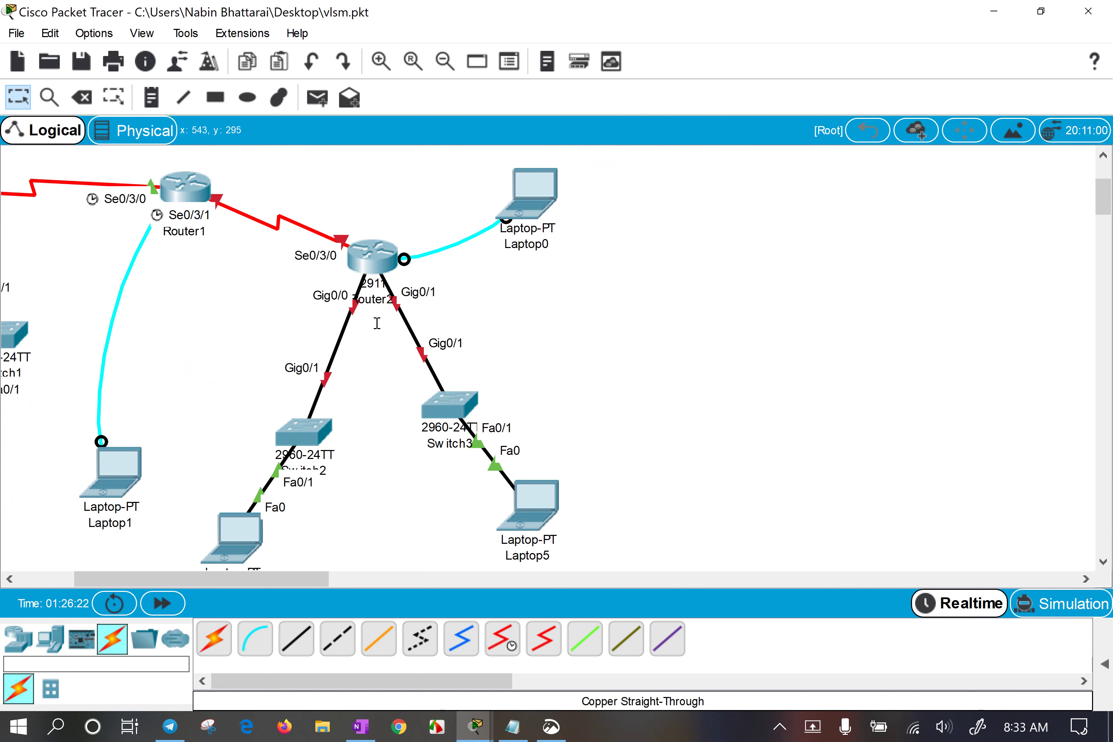
left_click(368, 260)
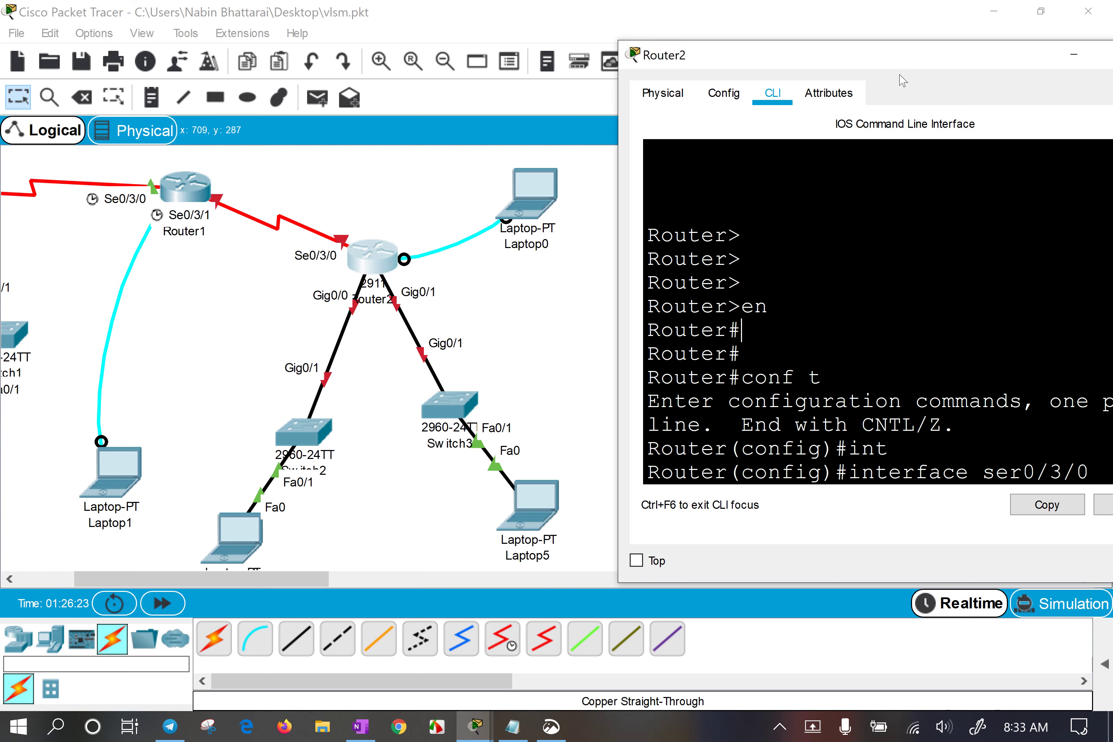
left_click_drag(909, 63, 799, 166)
left_click(475, 726)
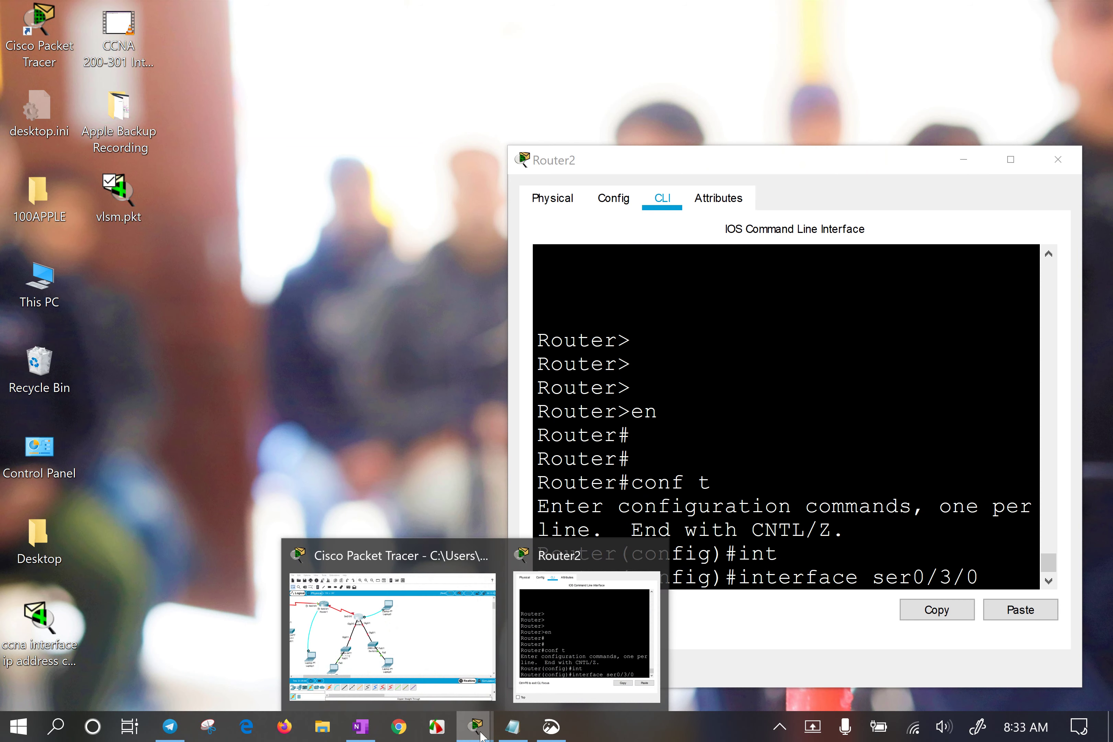
left_click(422, 646)
mouse_move(474, 726)
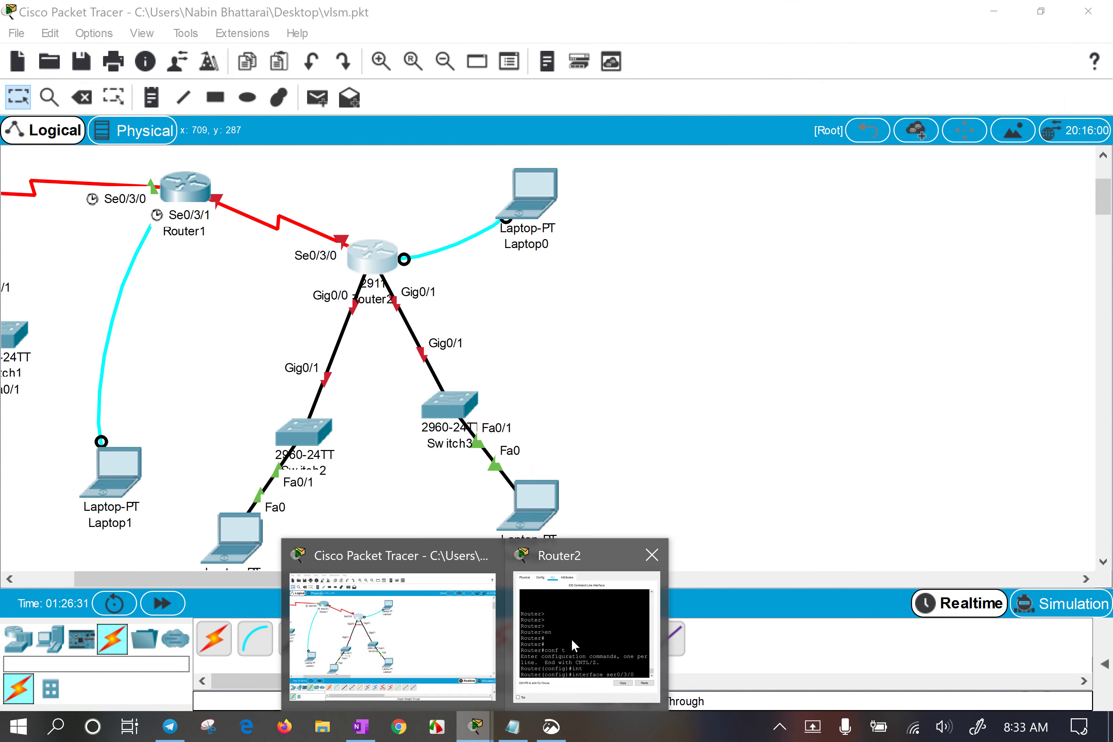
left_click(574, 646)
Run the pending interface command to enter serial 0/3/0 configuration, and widen and reposition the Router2 window.
key("Return")
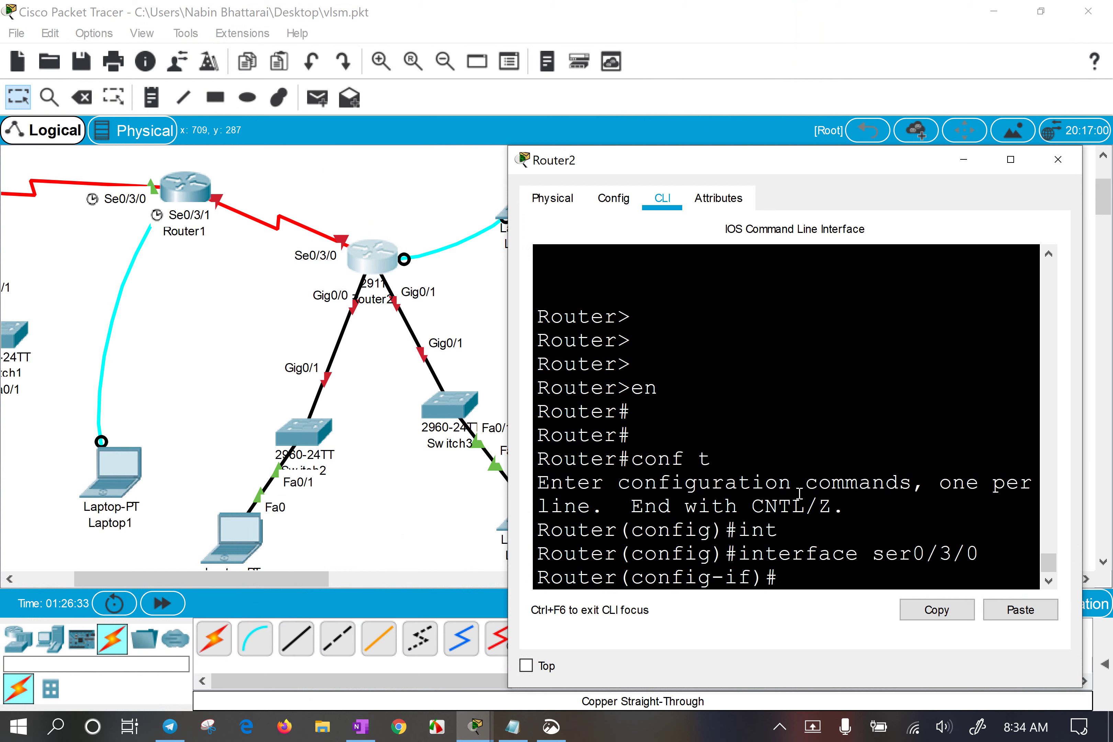
key("Return")
key("Return")
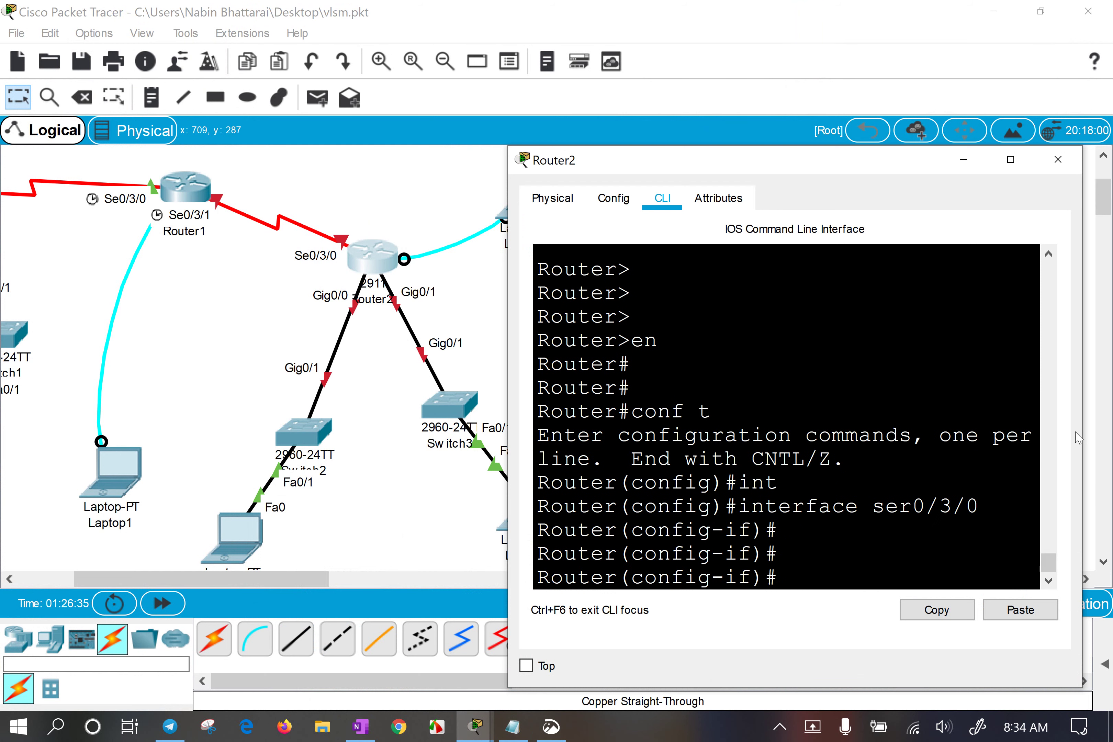
left_click_drag(1082, 431, 1111, 431)
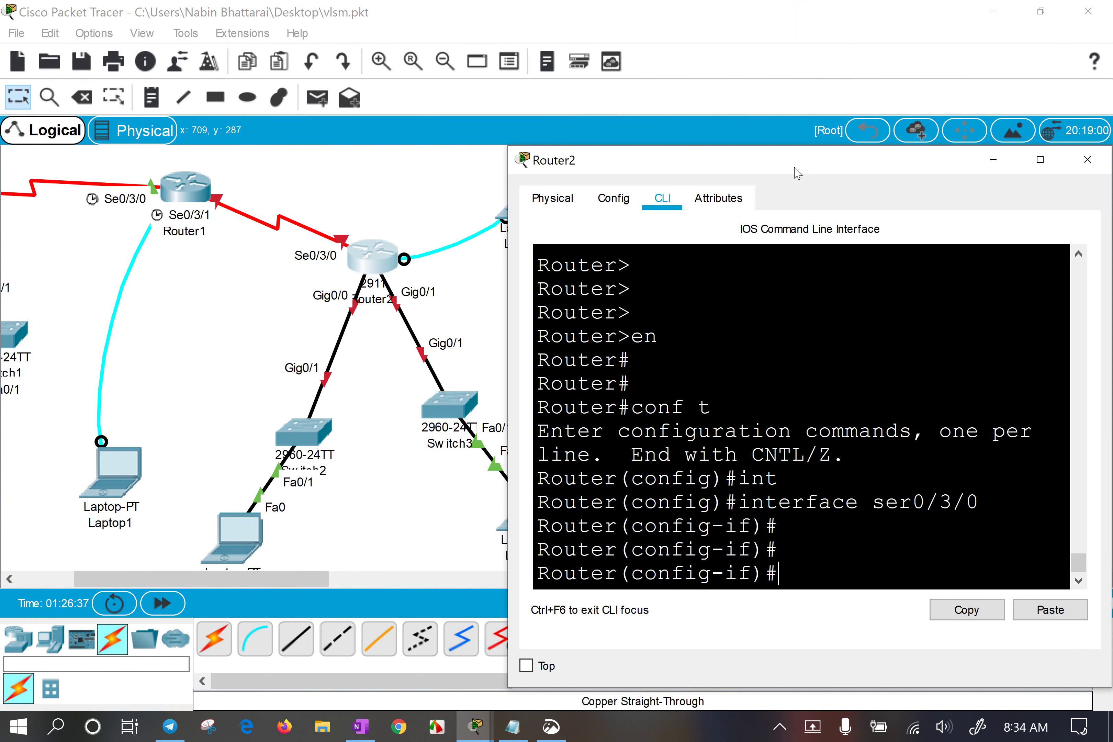
left_click_drag(796, 172, 751, 106)
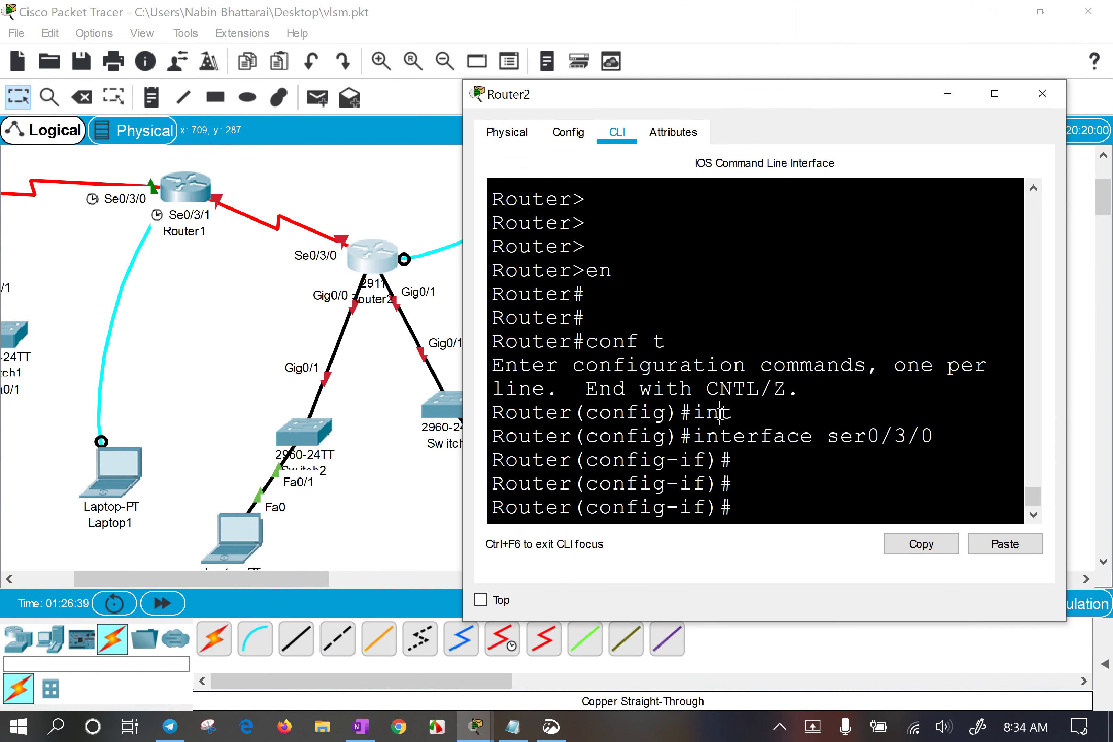
Highlight the interface ser0/3/0 command and begin an ip address command for that interface.
left_click_drag(704, 434, 933, 438)
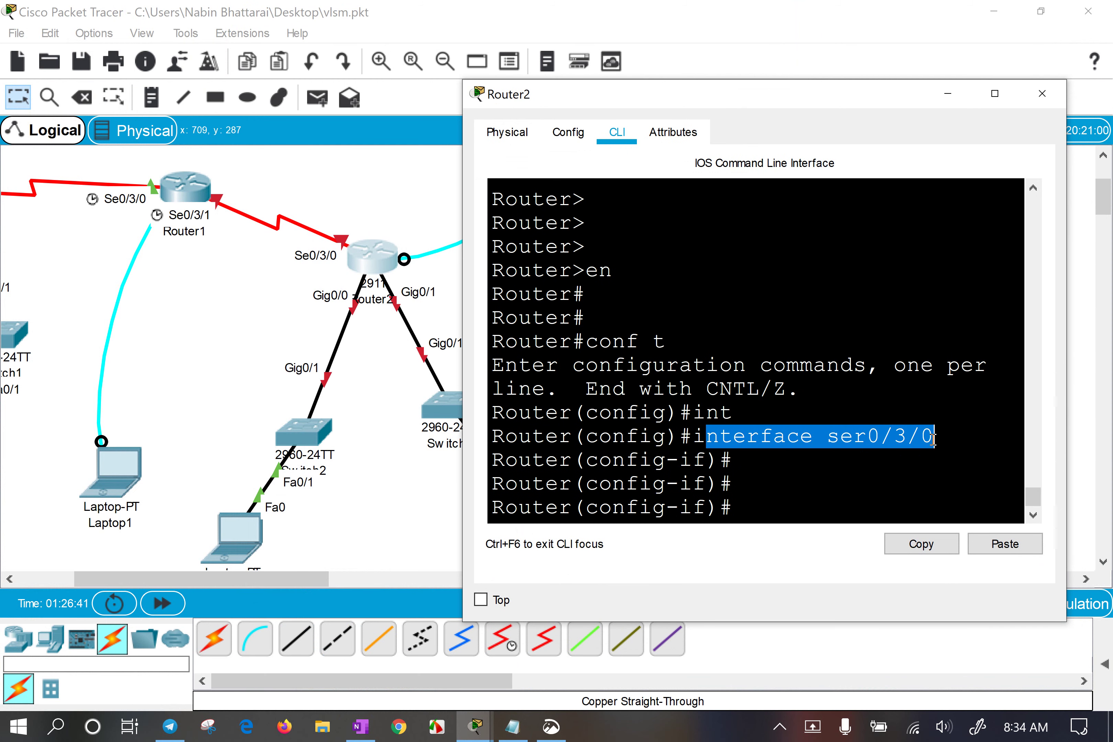
type("ip add")
key("Tab")
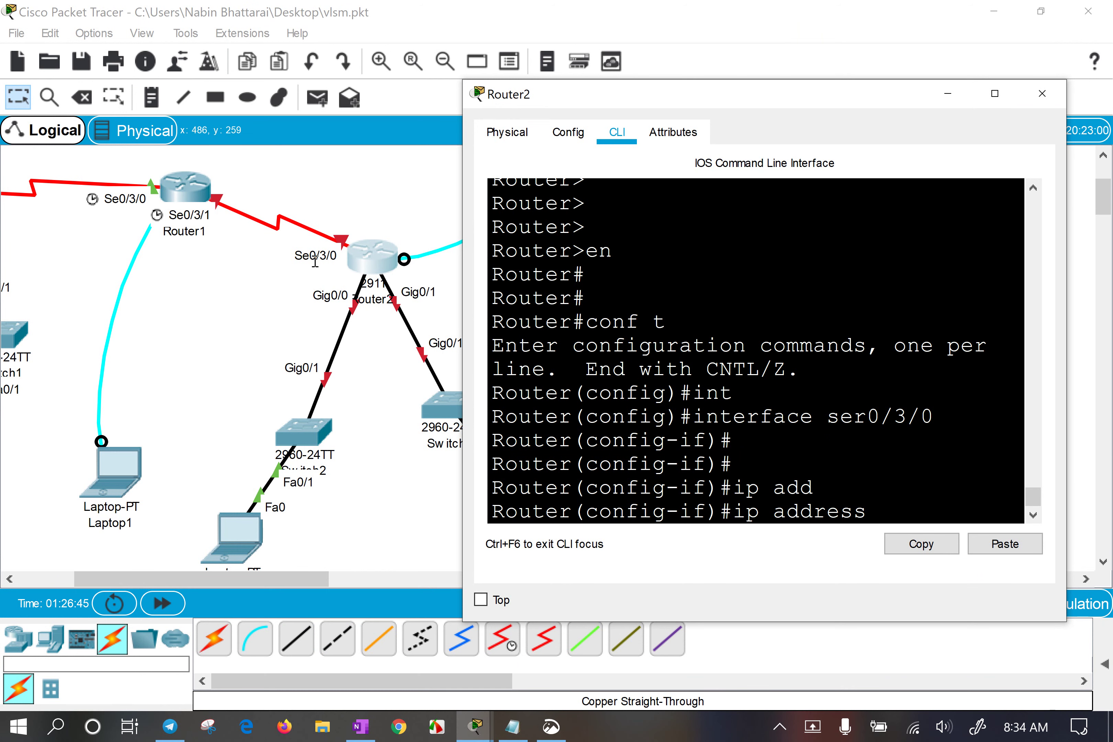
Switch to OneNote and examine the handwritten WAN link addresses between routers R2 and R3.
left_click(360, 727)
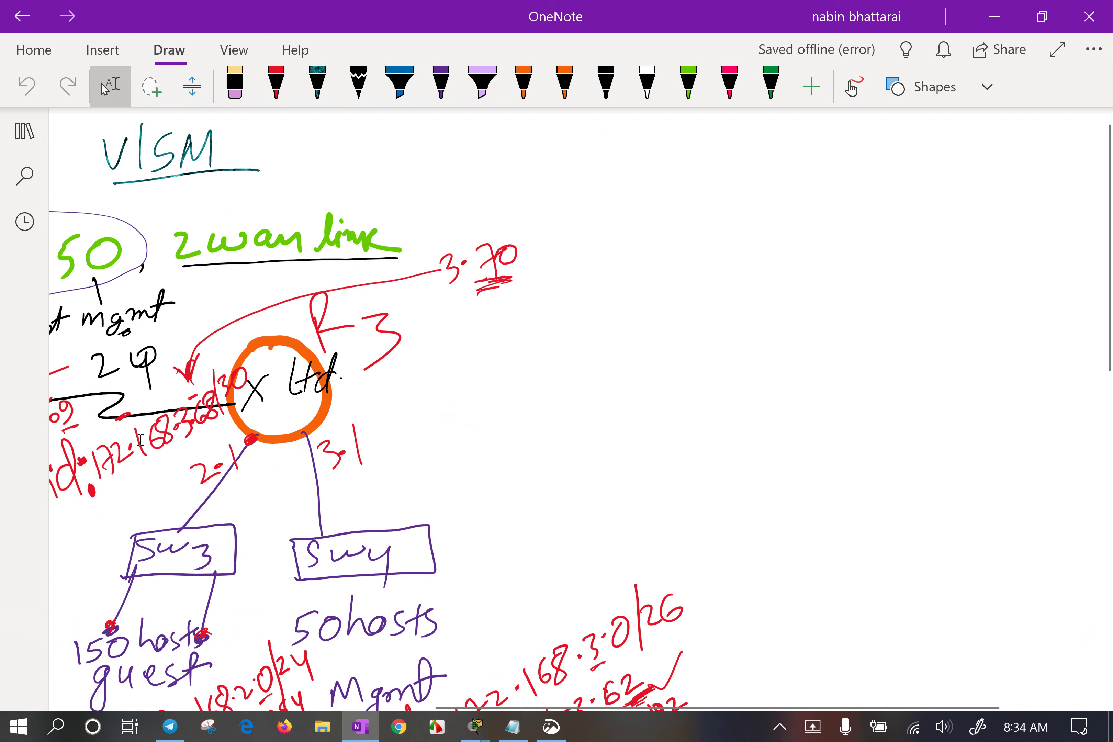
left_click(208, 433)
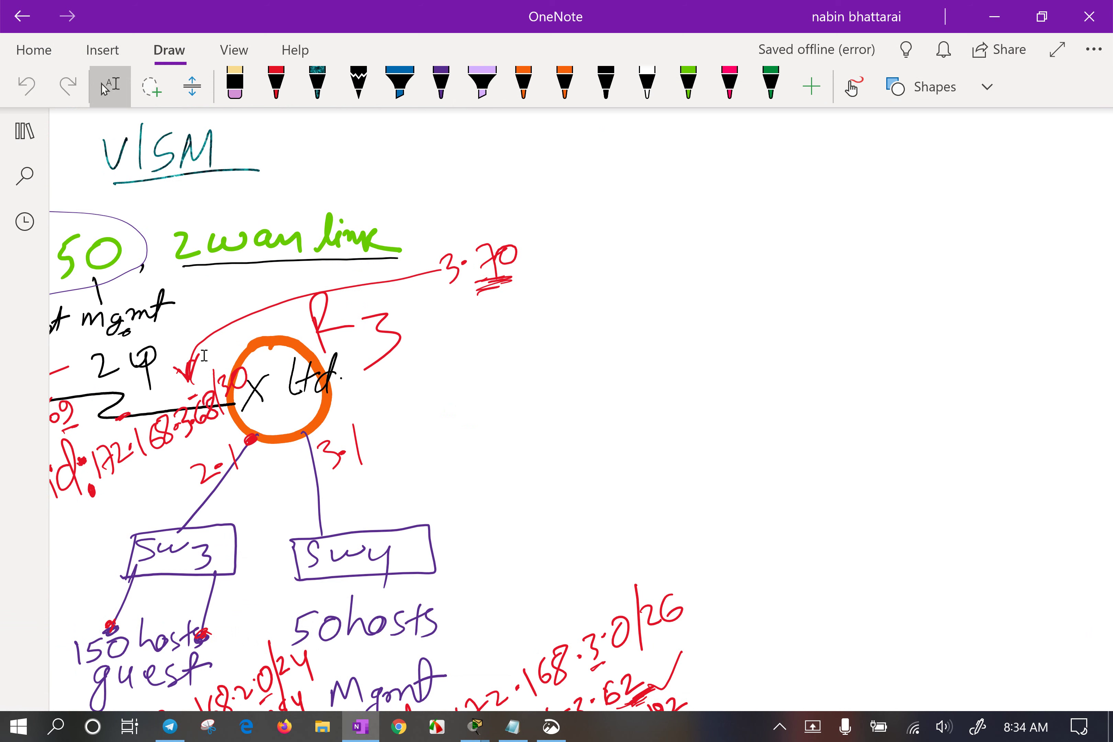
mouse_move(508, 701)
left_mouse_down()
mouse_move(421, 696)
mouse_move(438, 695)
left_mouse_up()
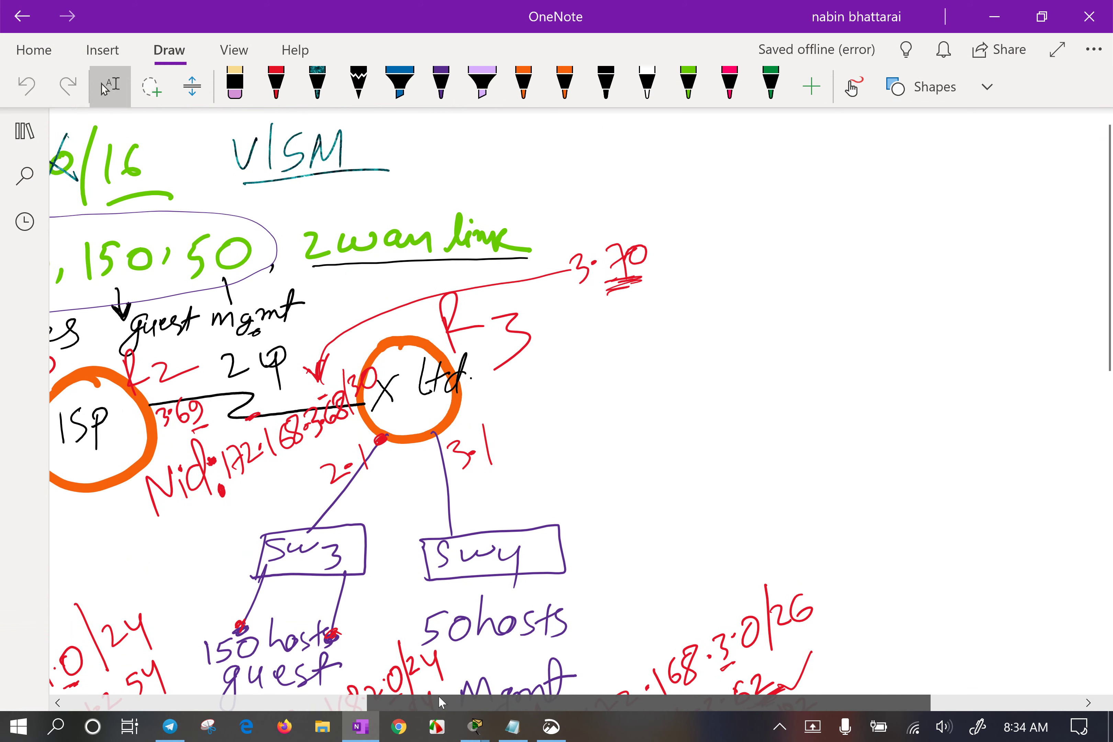
mouse_move(523, 182)
left_mouse_down()
mouse_move(679, 325)
mouse_move(650, 318)
left_mouse_up()
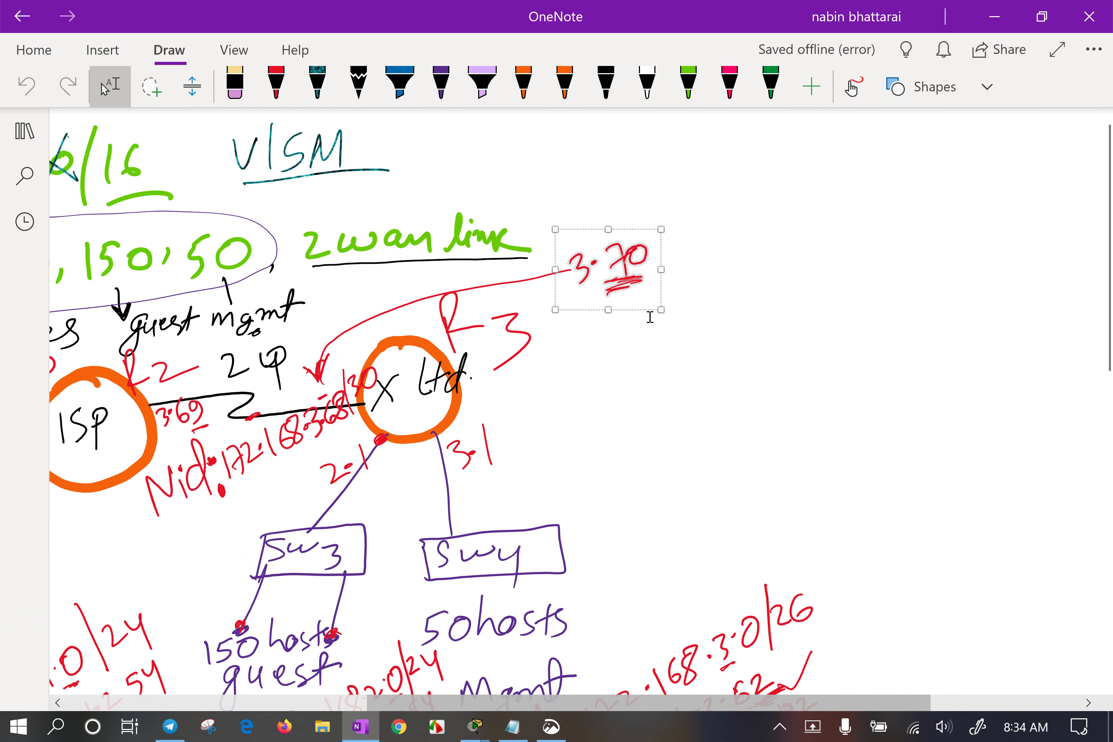
mouse_move(207, 383)
left_mouse_down()
mouse_move(192, 418)
mouse_move(155, 446)
left_mouse_up()
left_click_drag(569, 236, 673, 318)
left_click_drag(290, 392, 358, 440)
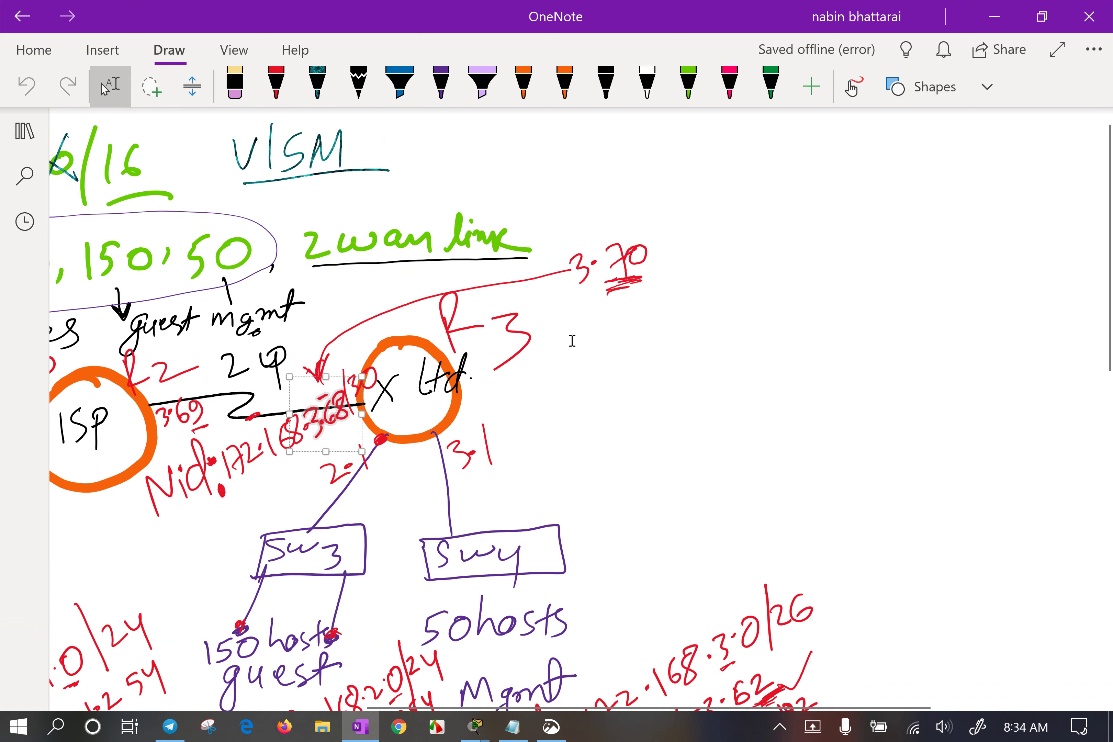
left_click(680, 501)
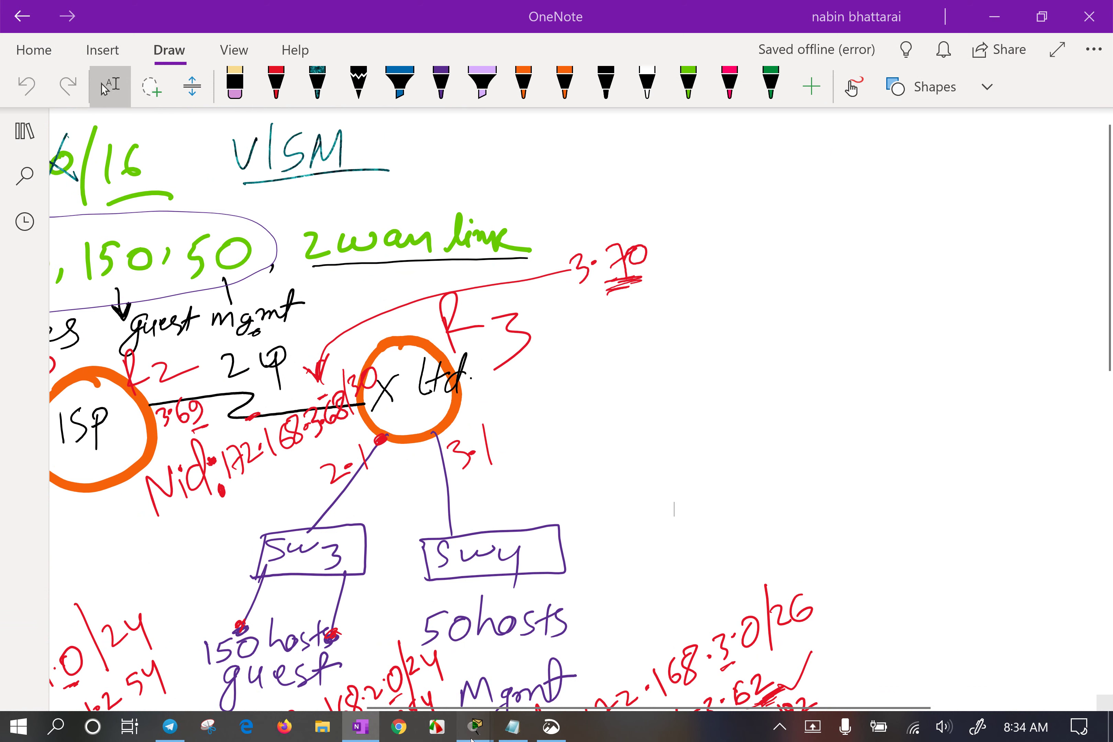
Switch back to Router2's command line and assign 172.168.3.70 with mask 255.255.255.252 to serial 0/3/0, checking the command's options with ?
mouse_move(476, 726)
left_click(573, 628)
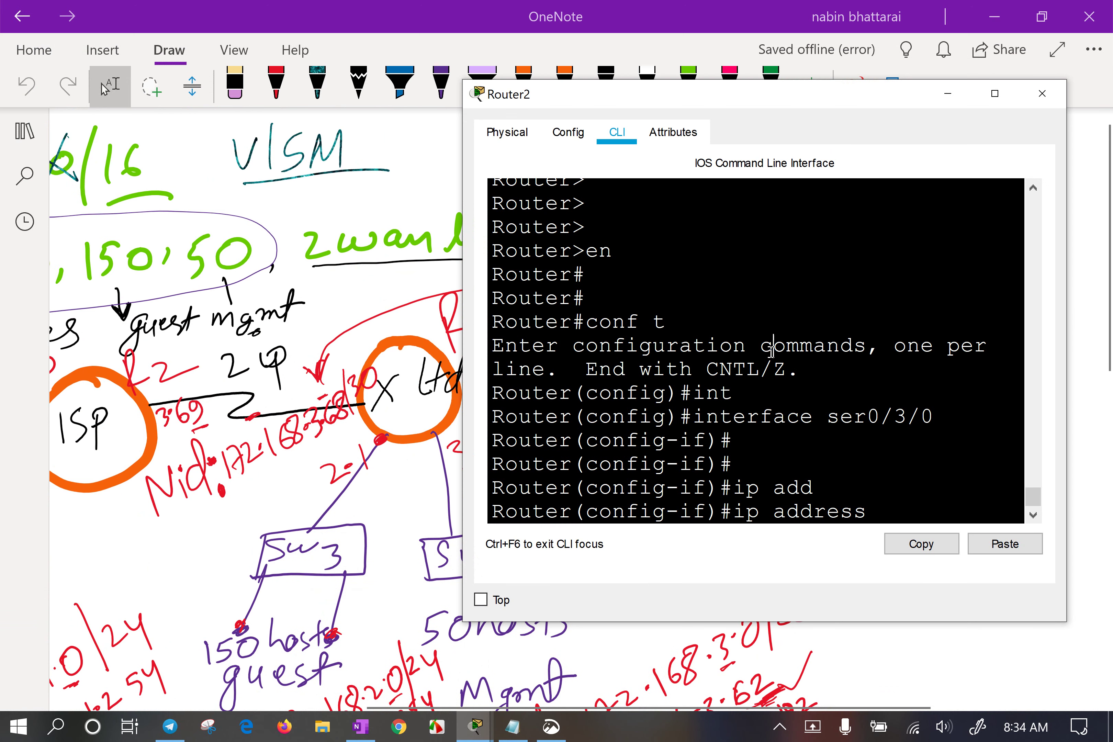
type("172.168")
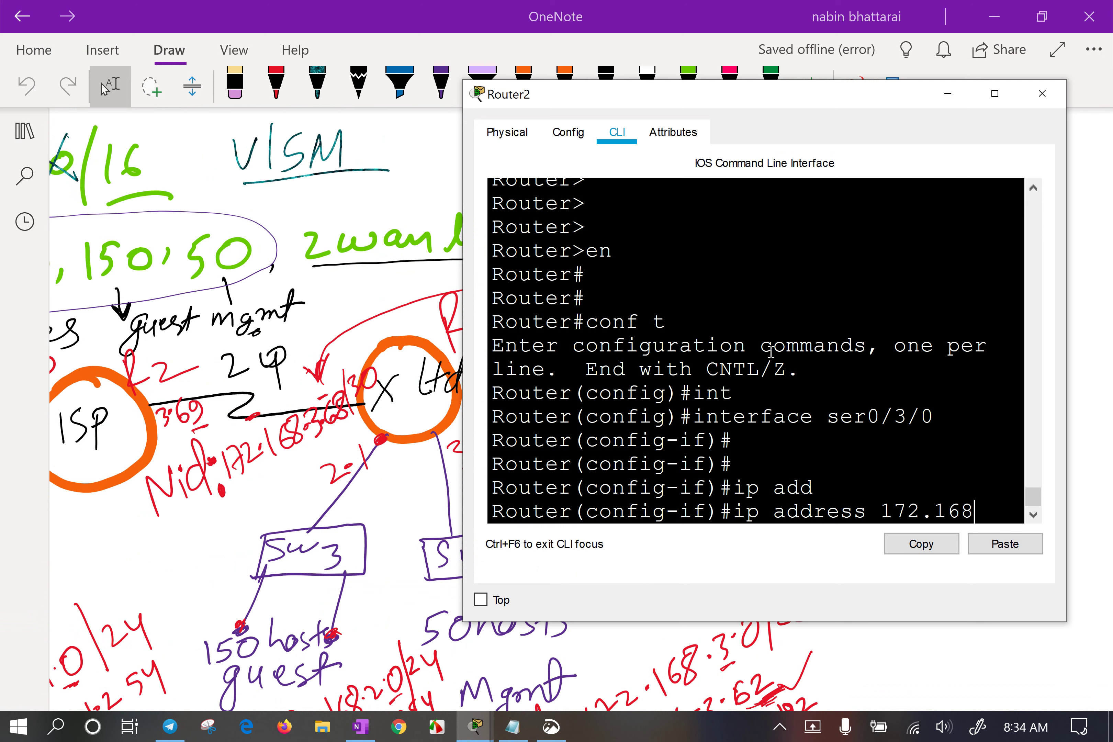
type(".3.70 ")
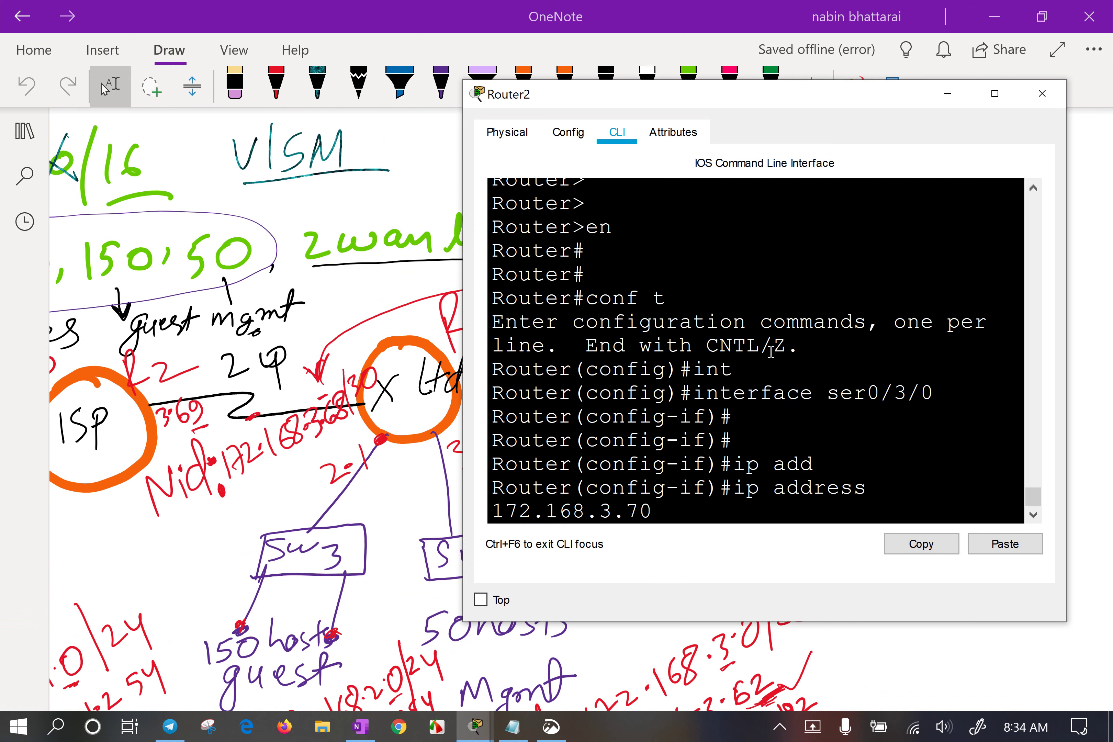
type("255.255.255.2")
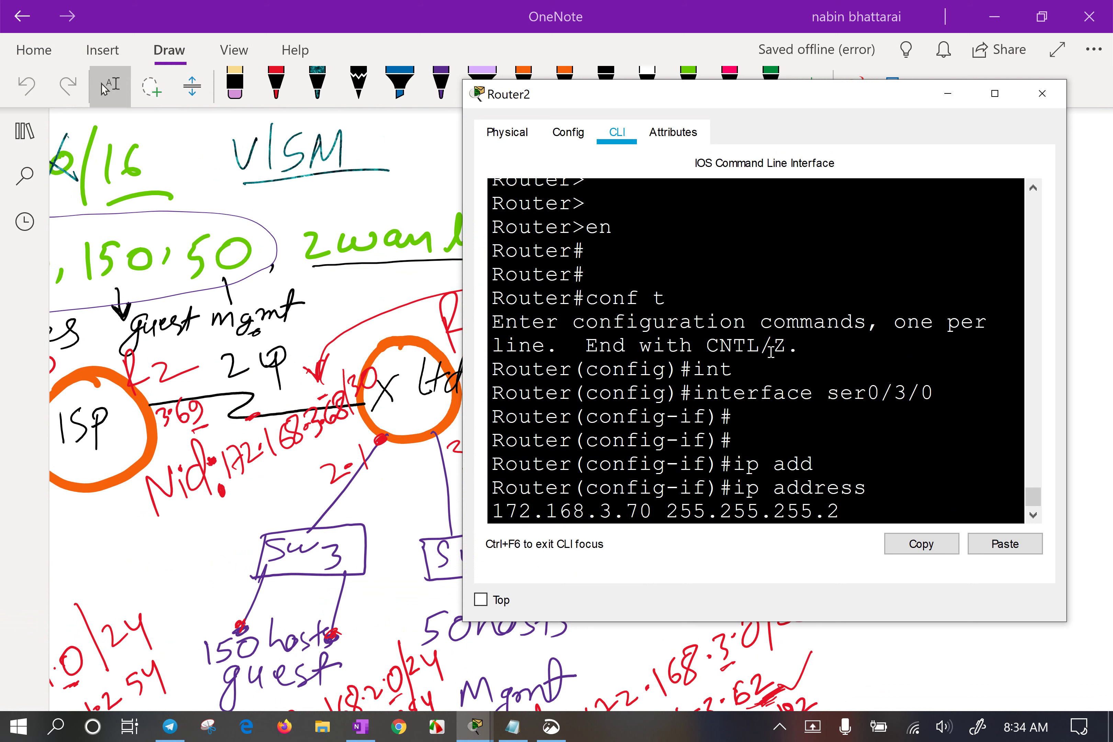
type("52 ?")
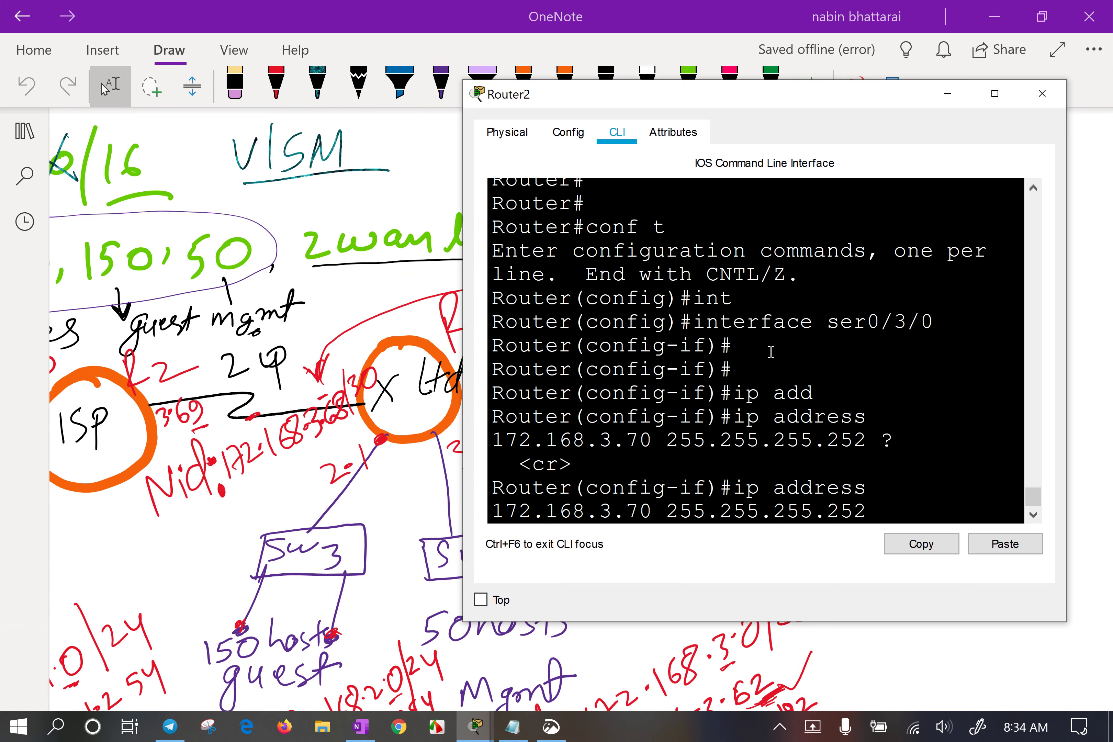
left_click(995, 94)
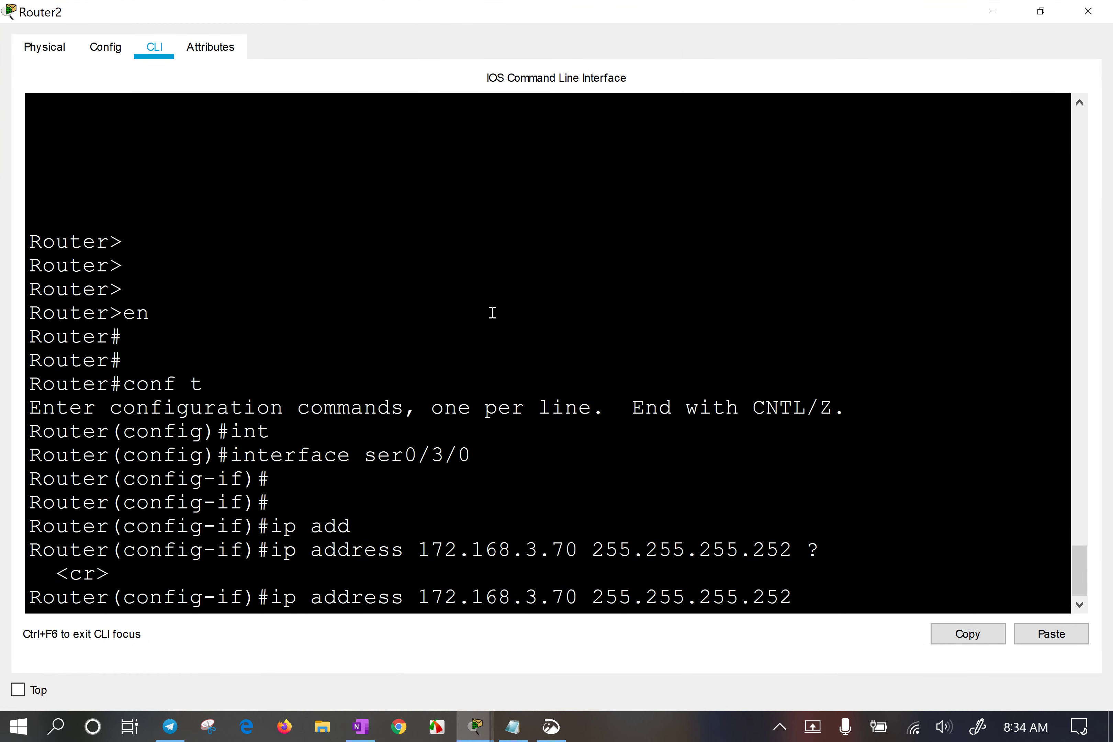
type("?")
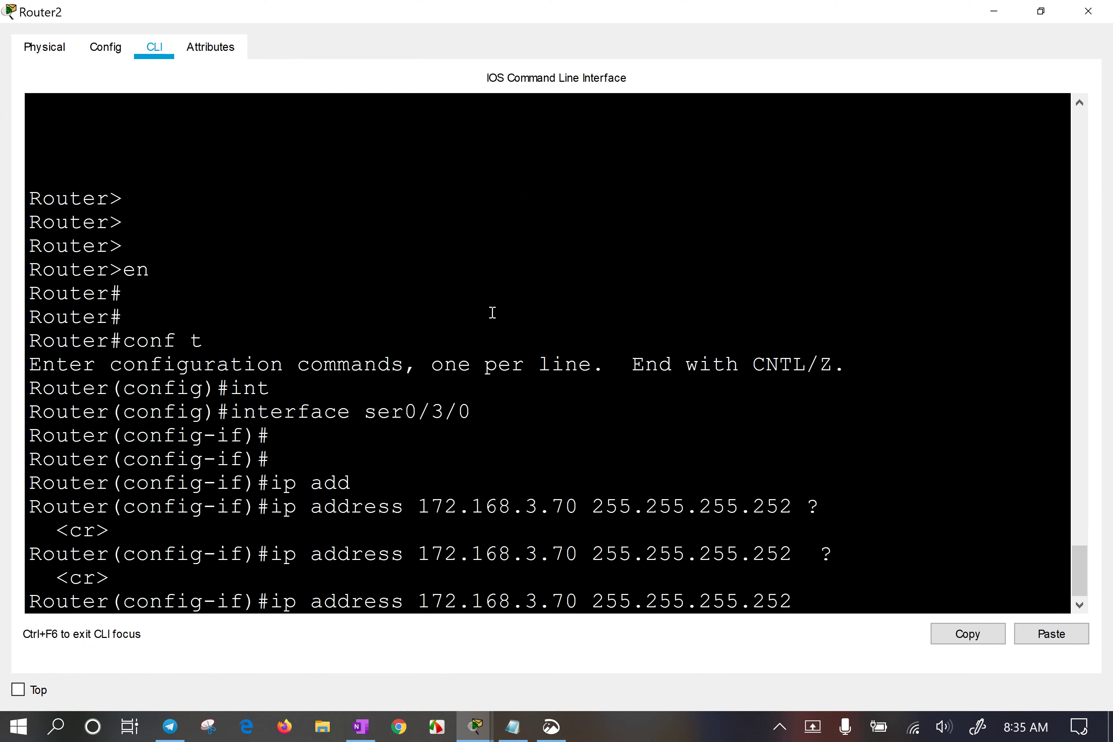
key("Return")
key("Return")
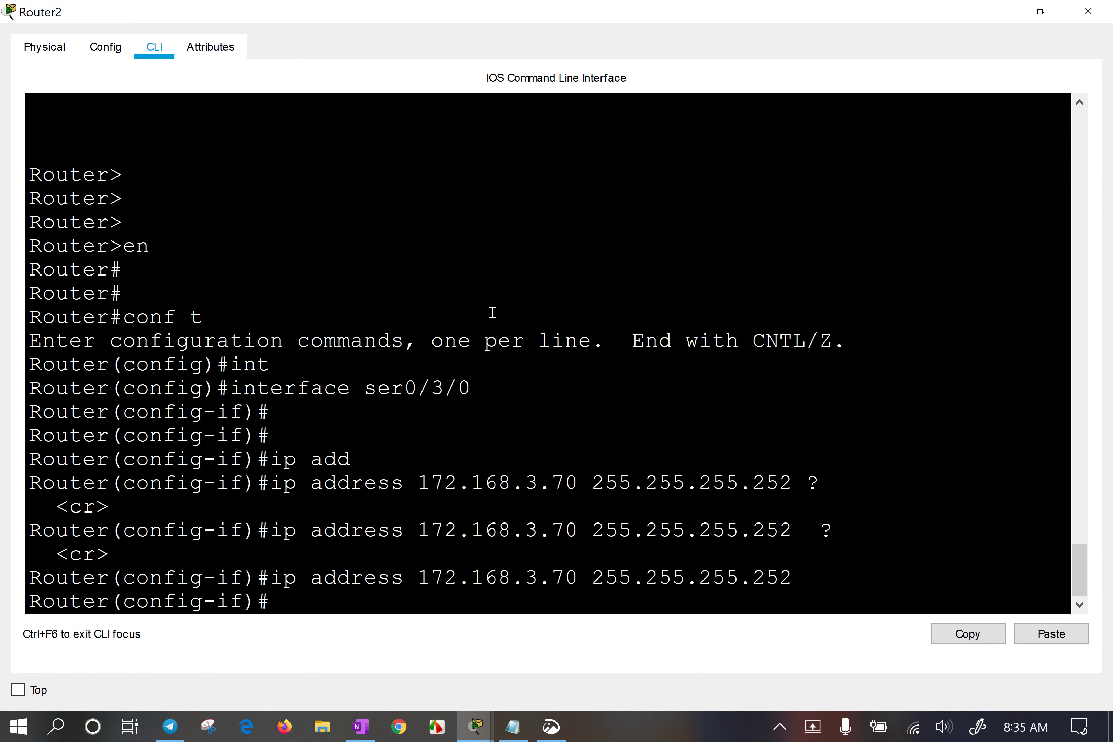
Restore the Router2 window to a smaller size beside the notes, widen it and return to the latest interface configuration prompt.
double_click(699, 9)
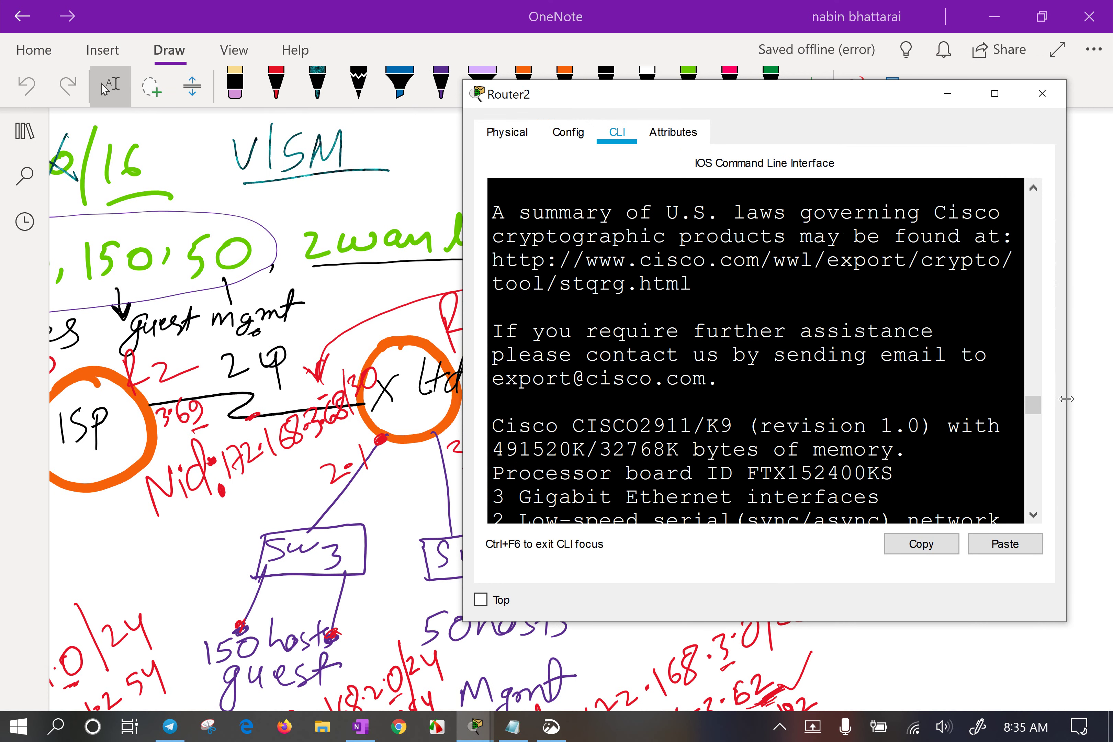
left_click_drag(1066, 405, 1108, 367)
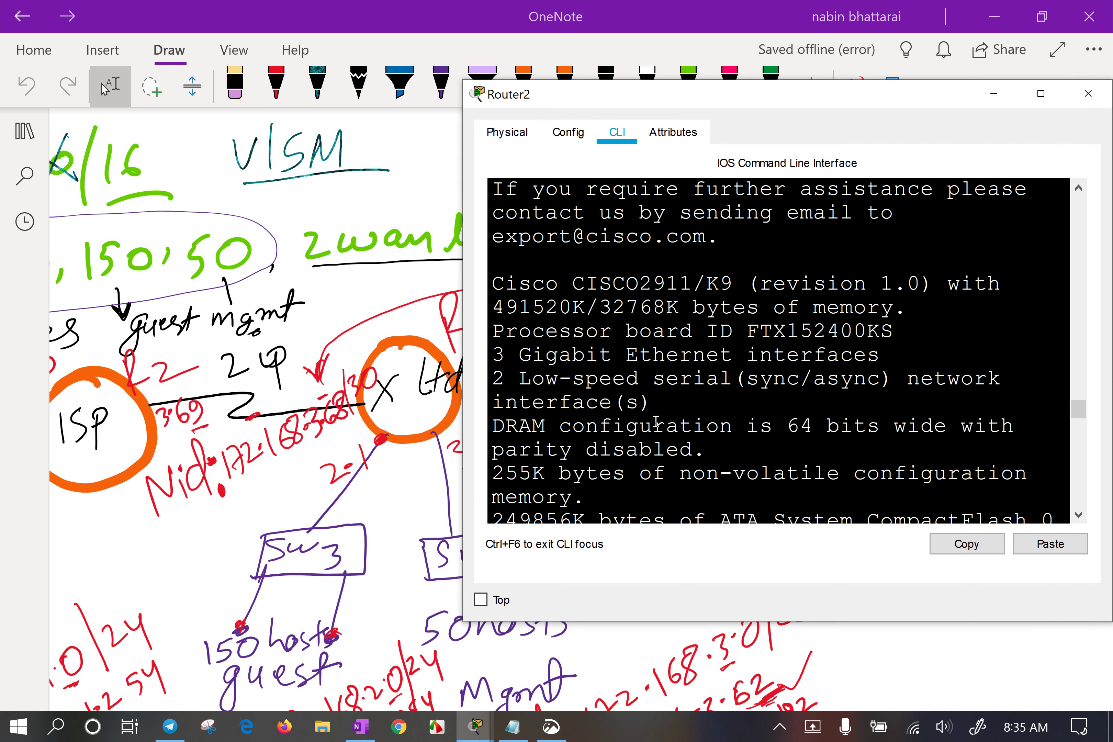
scroll(656, 421, "down", 2)
scroll(659, 422, "down", 7)
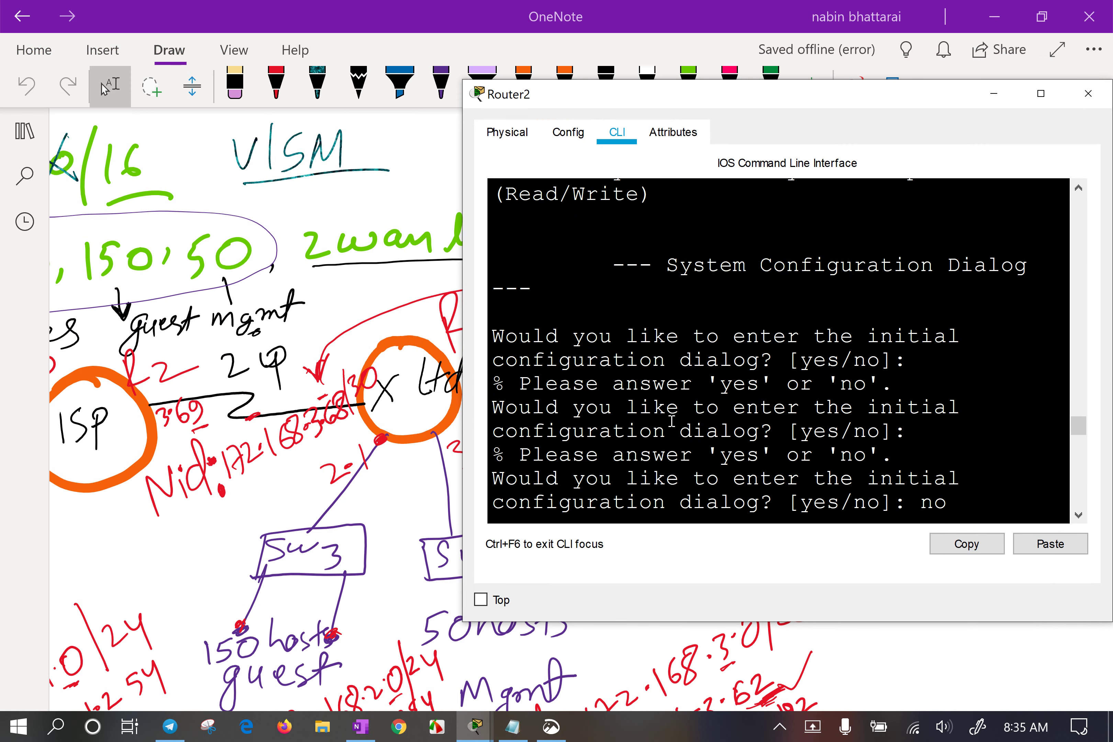
scroll(704, 439, "down", 2)
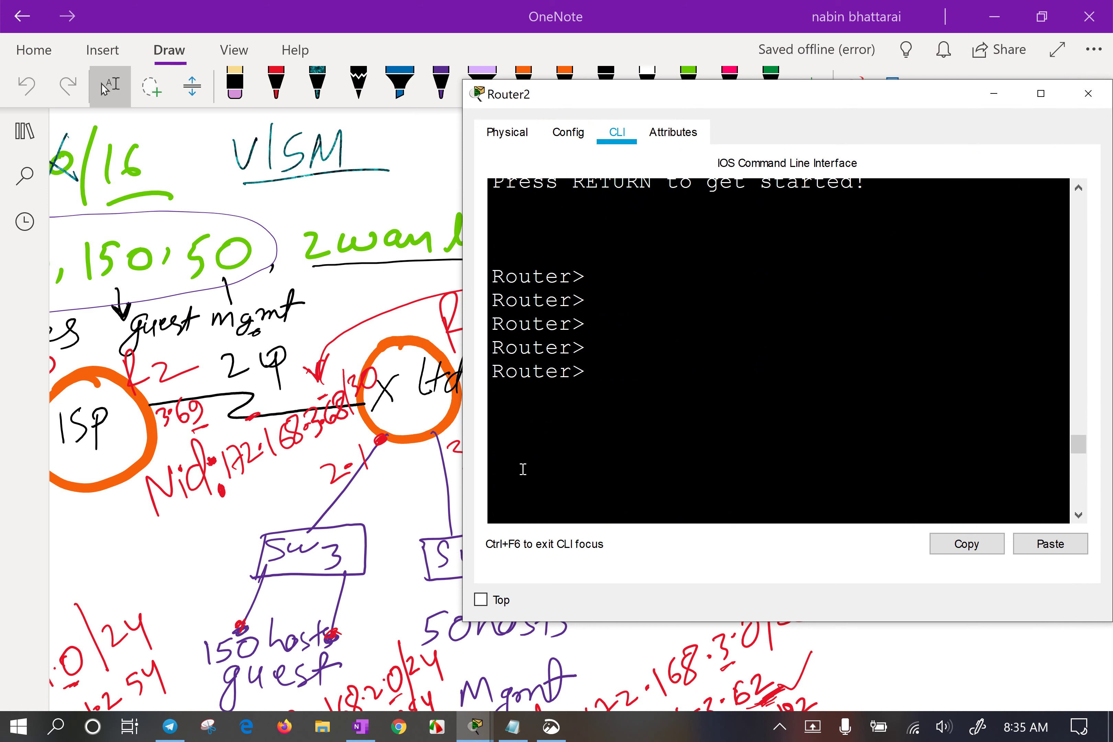
key("Return")
key("Return")
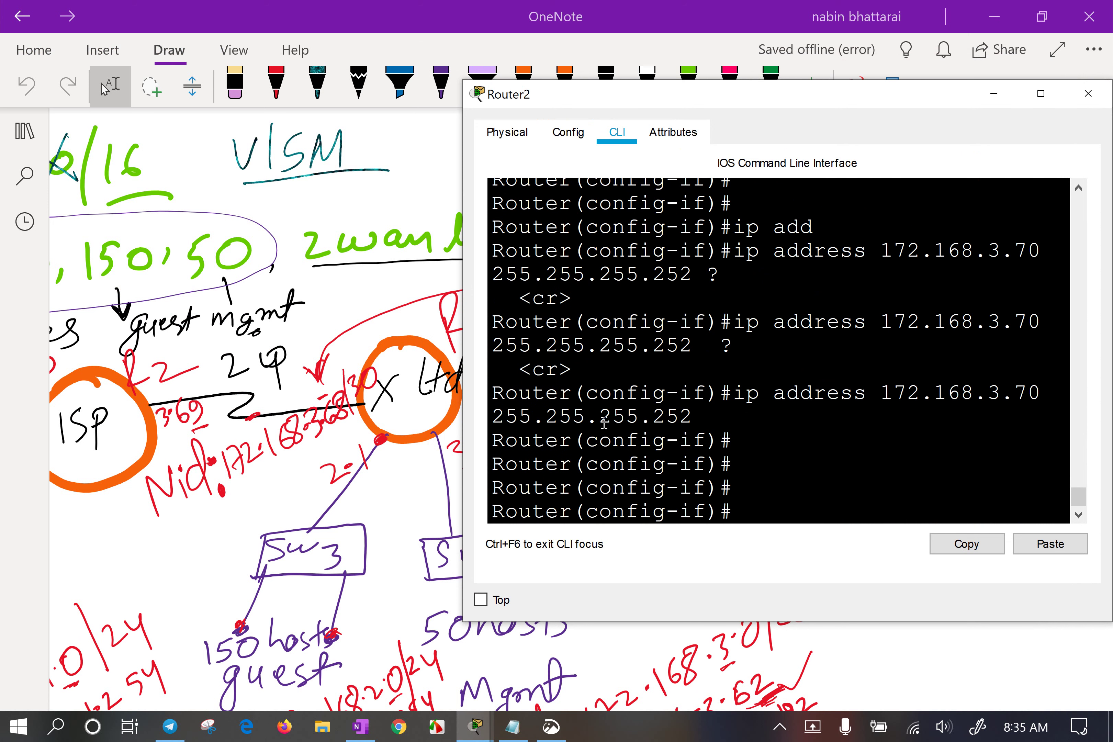
Enable Router2's serial 0/3/0 interface with the no shutdown command.
key("Return")
key("Return")
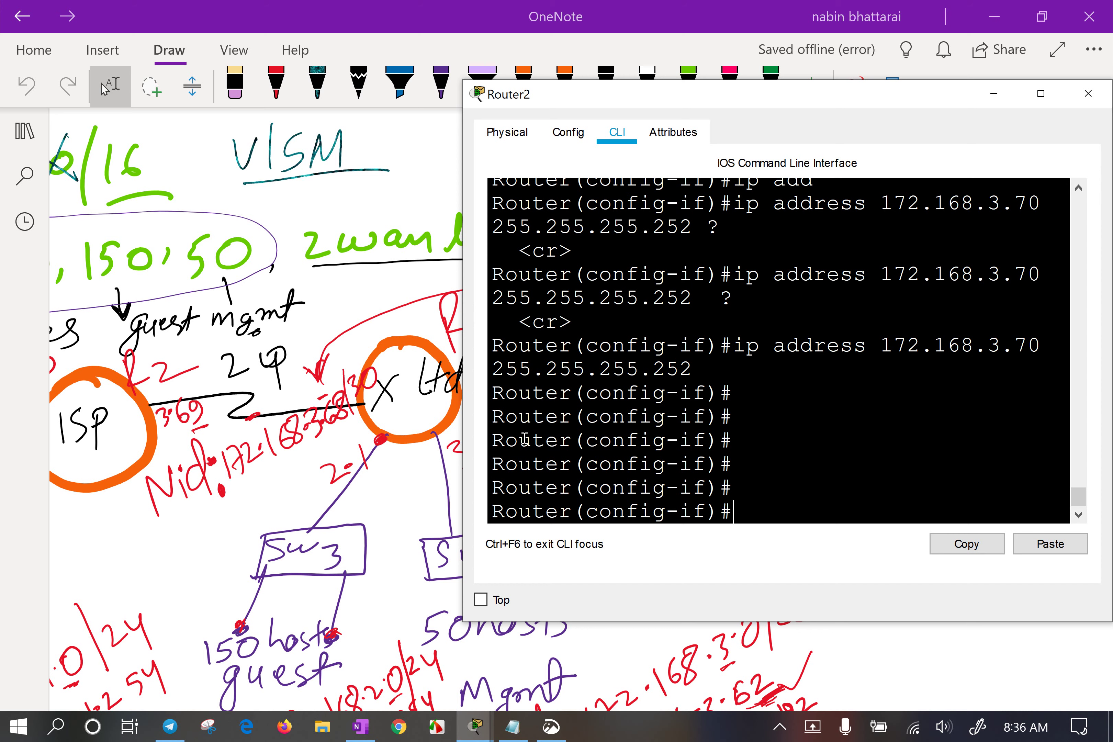
left_click_drag(626, 99, 633, 170)
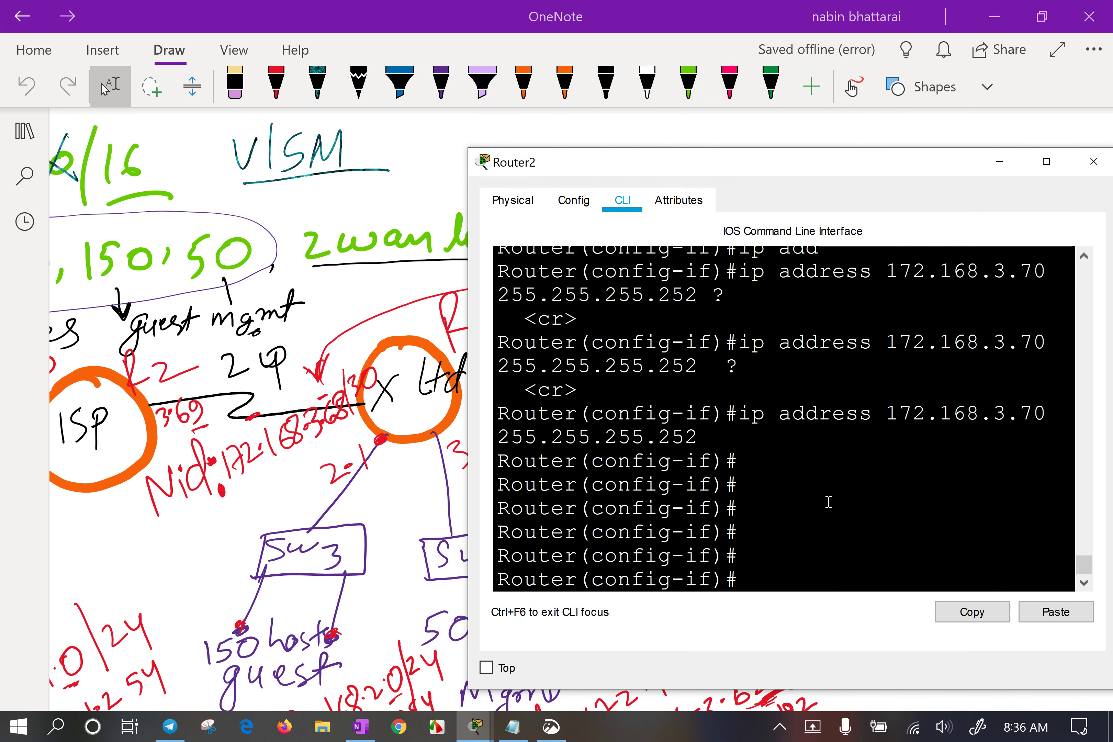
type("no sh")
key("Tab")
key("Return")
key("Return")
key("Return")
key("Return")
key("Return")
key("Return")
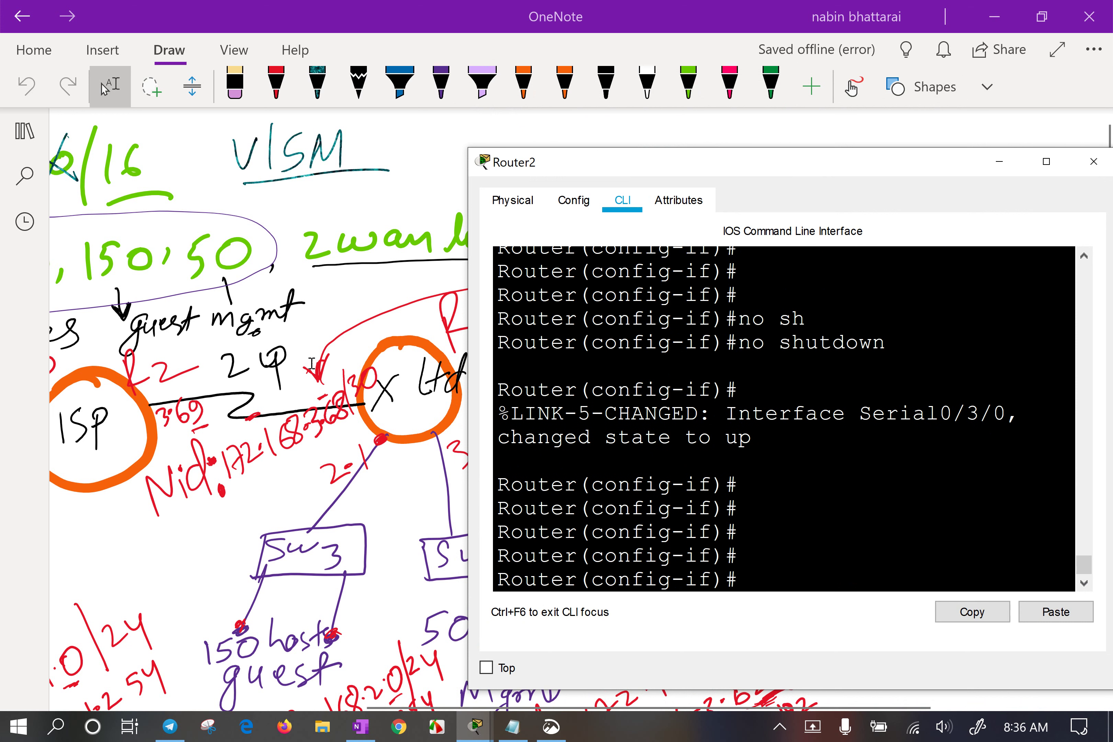
Check in the Packet Tracer topology which Router2 ports lead to the two switches, and return to the OneNote diagram.
mouse_move(337, 359)
left_mouse_down()
mouse_move(379, 438)
mouse_move(357, 456)
mouse_move(427, 489)
left_mouse_up()
mouse_move(552, 426)
left_mouse_down()
mouse_move(434, 474)
mouse_move(428, 487)
left_mouse_up()
left_click(474, 726)
left_click(468, 675)
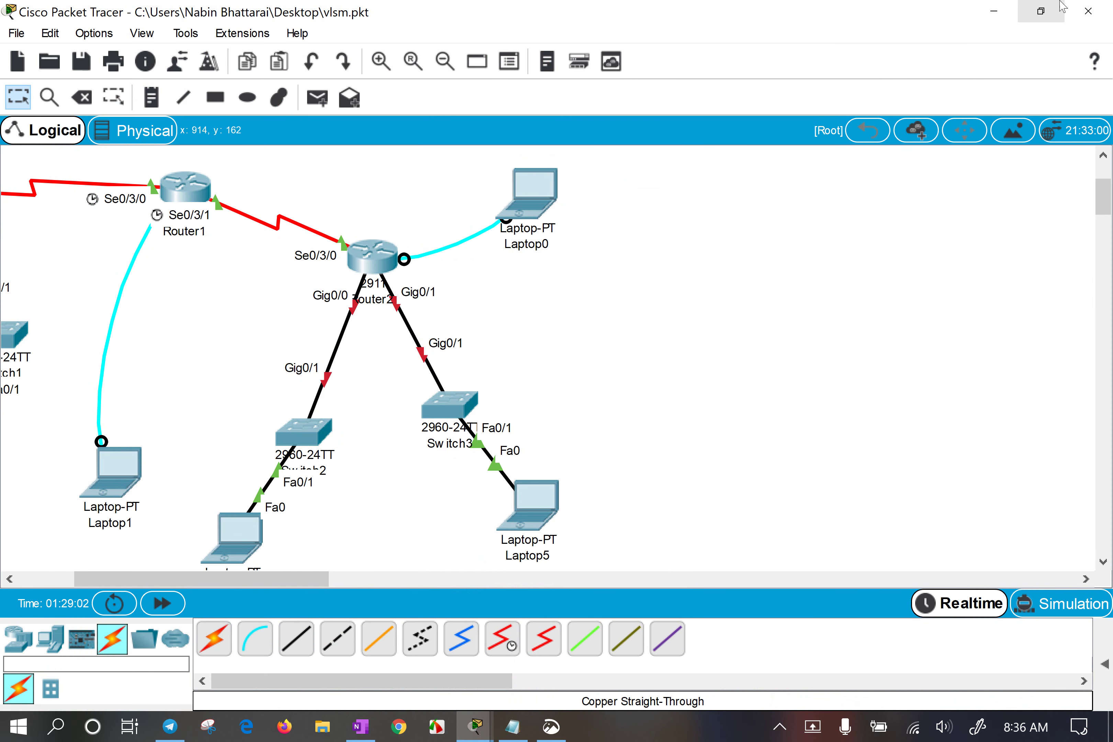
left_click(992, 10)
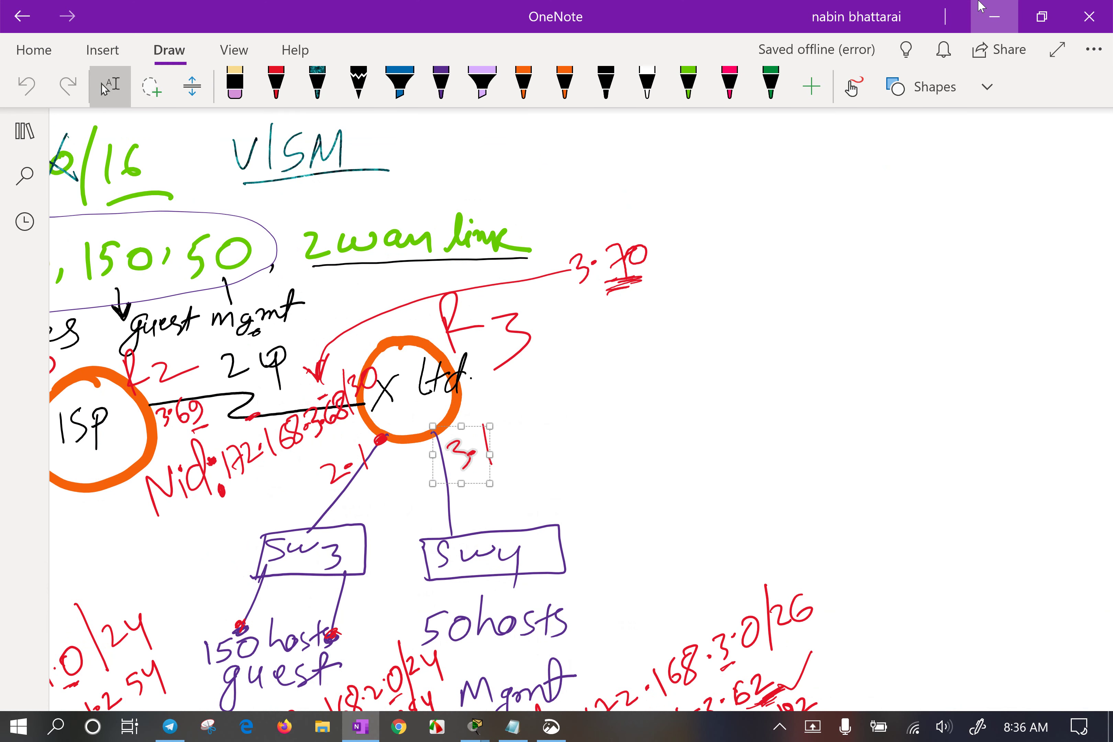
Label R3's switch links in red ink as gig0/0 beside 2.1 and gig0/1 beside 3.1.
left_click(276, 86)
mouse_move(360, 483)
left_mouse_down()
mouse_move(367, 511)
mouse_move(372, 487)
mouse_move(383, 512)
left_mouse_up()
mouse_move(394, 458)
left_mouse_down()
mouse_move(394, 485)
mouse_move(402, 455)
left_mouse_up()
mouse_move(479, 471)
left_mouse_down()
mouse_move(473, 488)
mouse_move(491, 504)
left_mouse_up()
mouse_move(509, 459)
left_mouse_down()
mouse_move(517, 495)
mouse_move(521, 421)
mouse_move(536, 458)
left_mouse_up()
left_click_drag(548, 423, 554, 444)
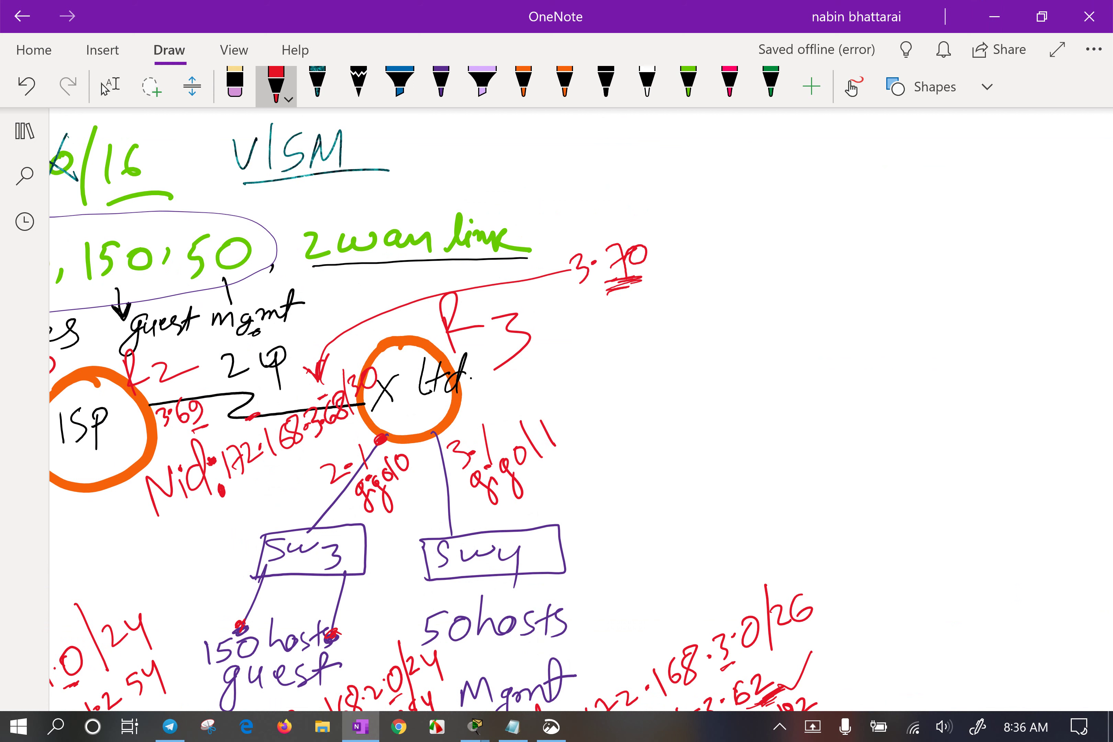
left_click(109, 85)
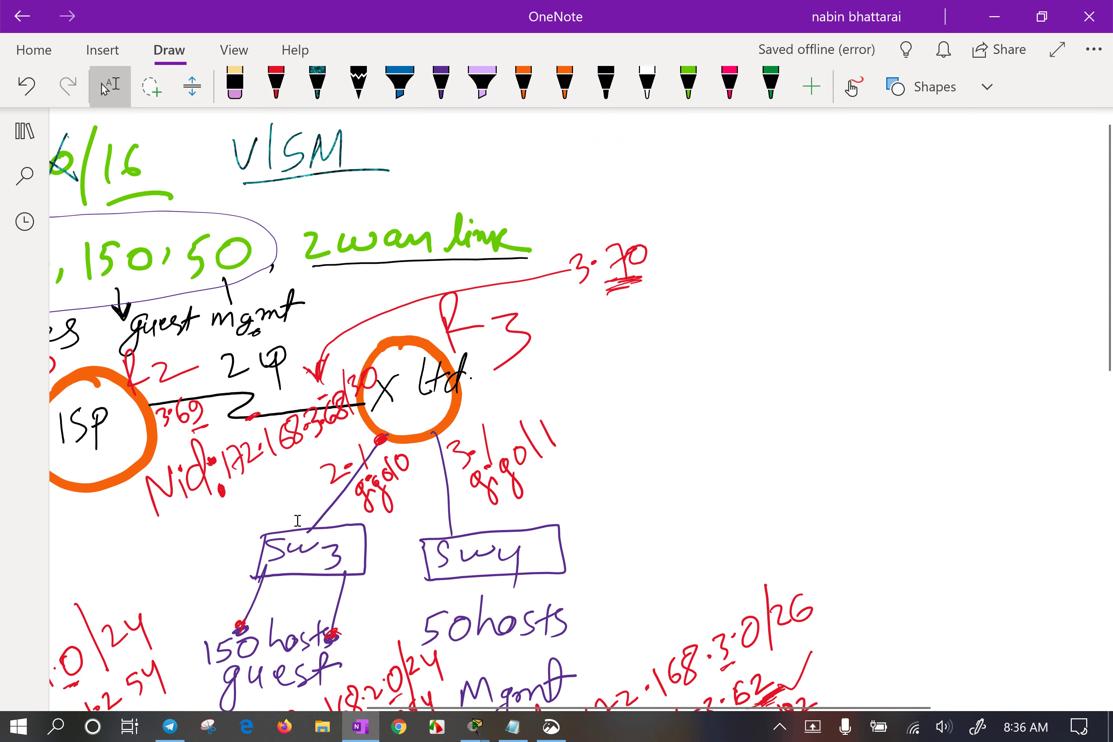
left_click_drag(352, 429, 418, 458)
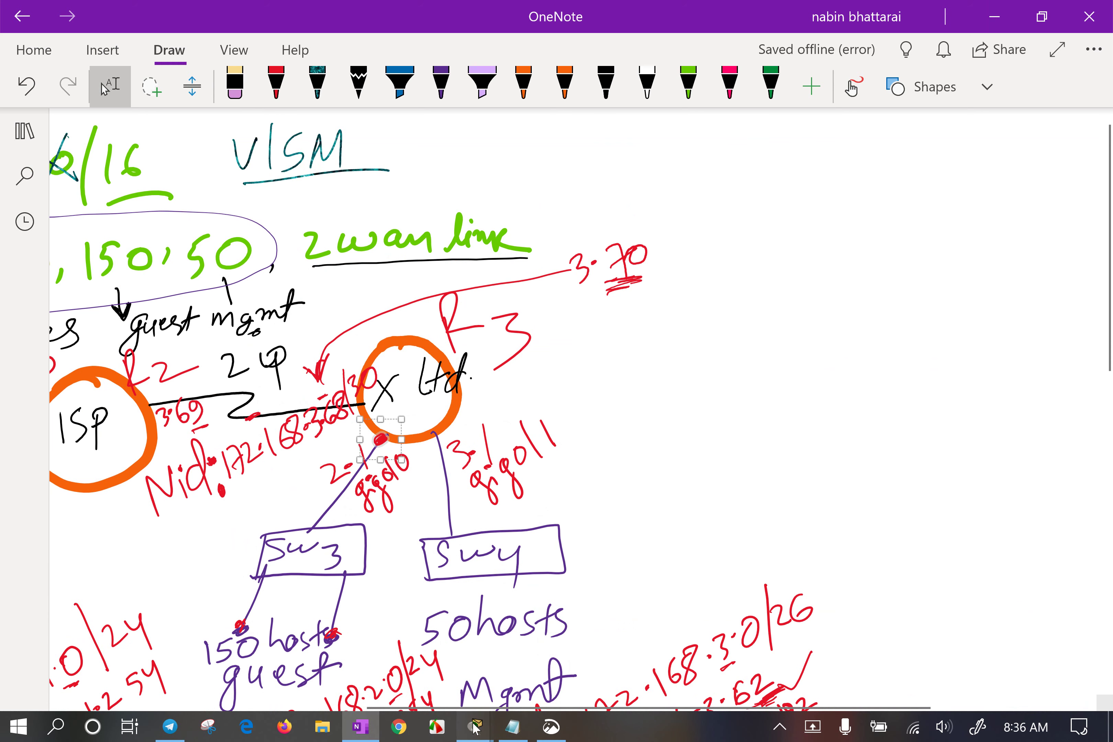
Switch back to Router2's command line, place its window beside the notes and get a fresh interface configuration prompt.
mouse_move(475, 726)
left_click(385, 611)
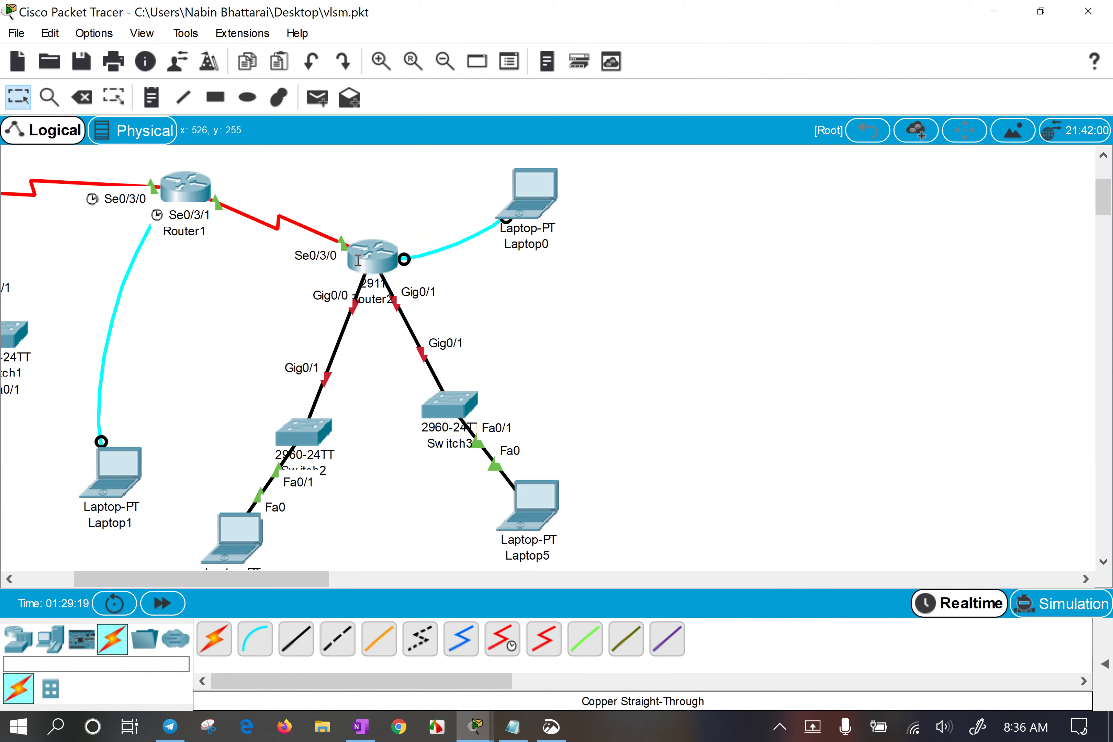
left_click(360, 261)
left_click(993, 11)
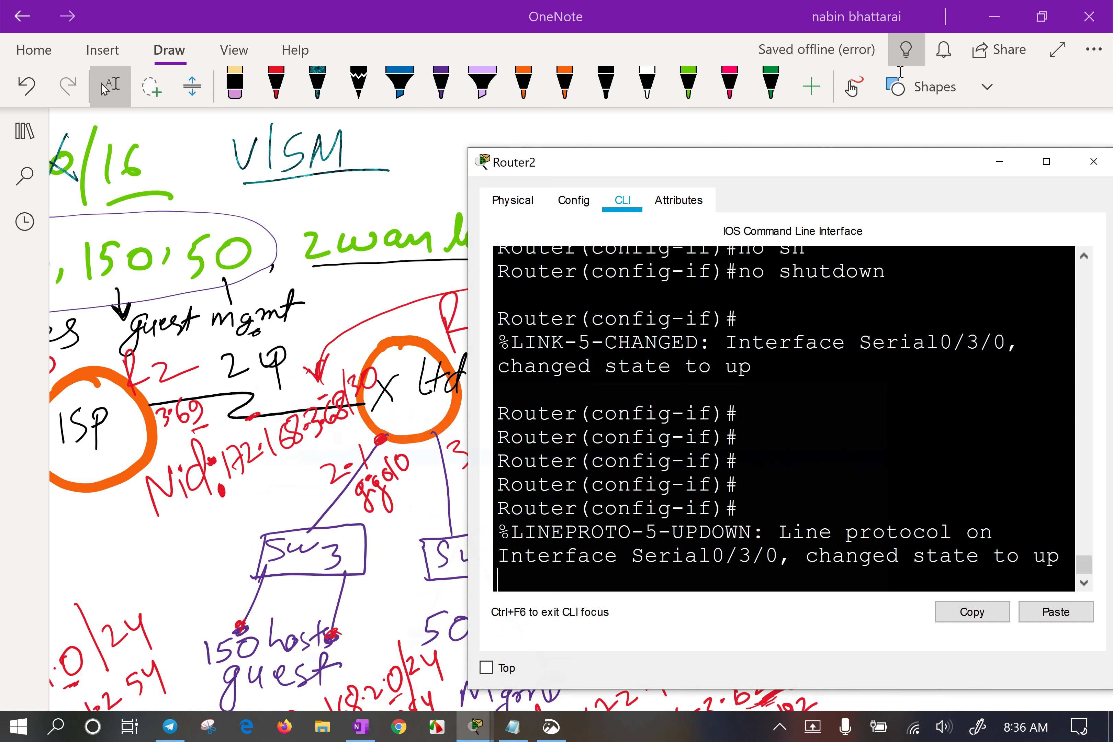
left_click_drag(722, 159, 785, 101)
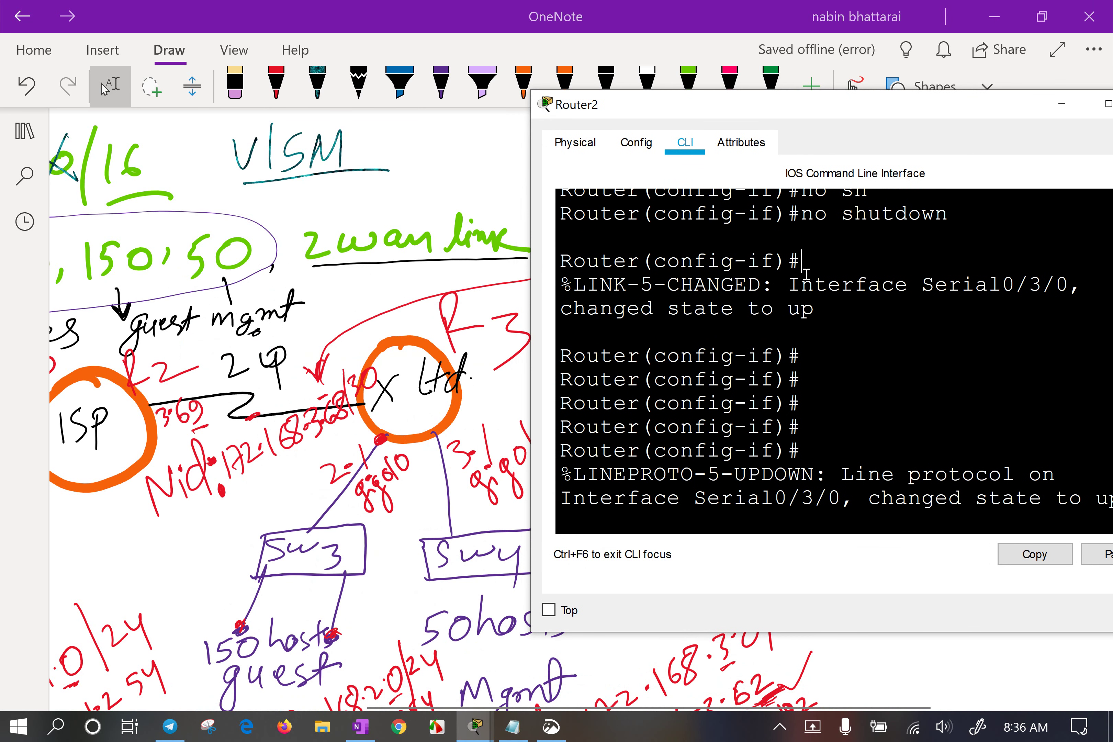
key("Return")
key("Return")
key("Return")
Enter configuration of interface gig0/0 on Router2 and begin an ip address command for it.
type("int")
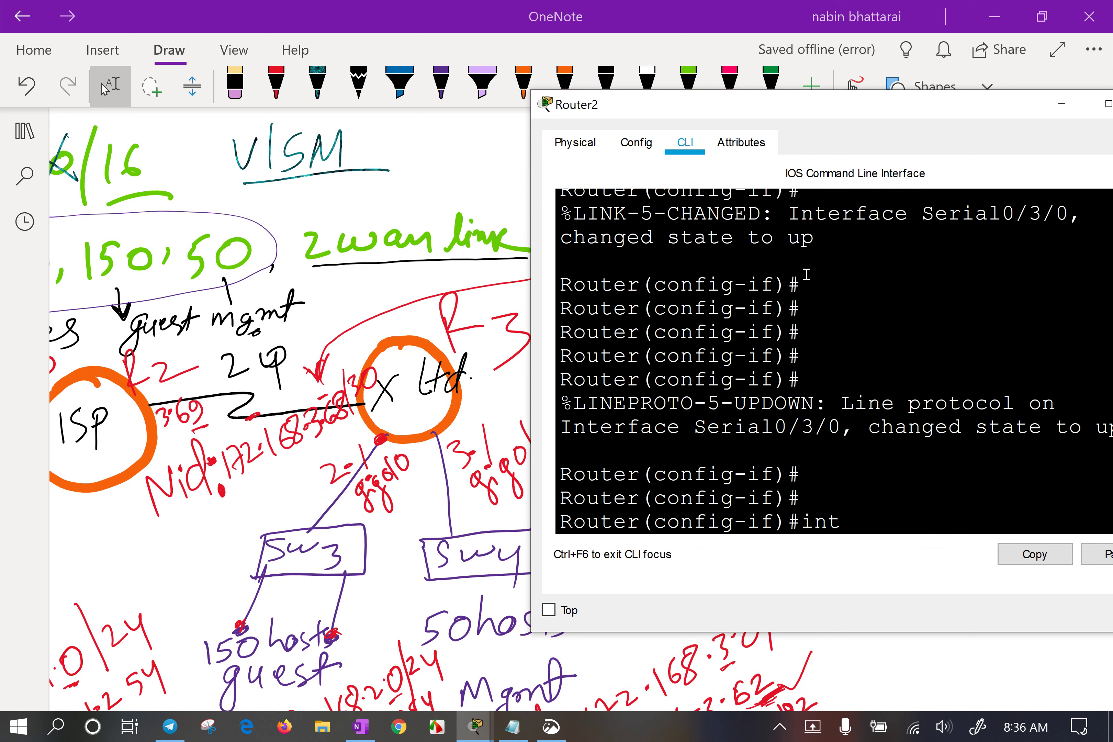
type("erfac")
key("Tab")
key("Tab")
key("Tab")
key("Tab")
key("Tab")
key("Tab")
key("Tab")
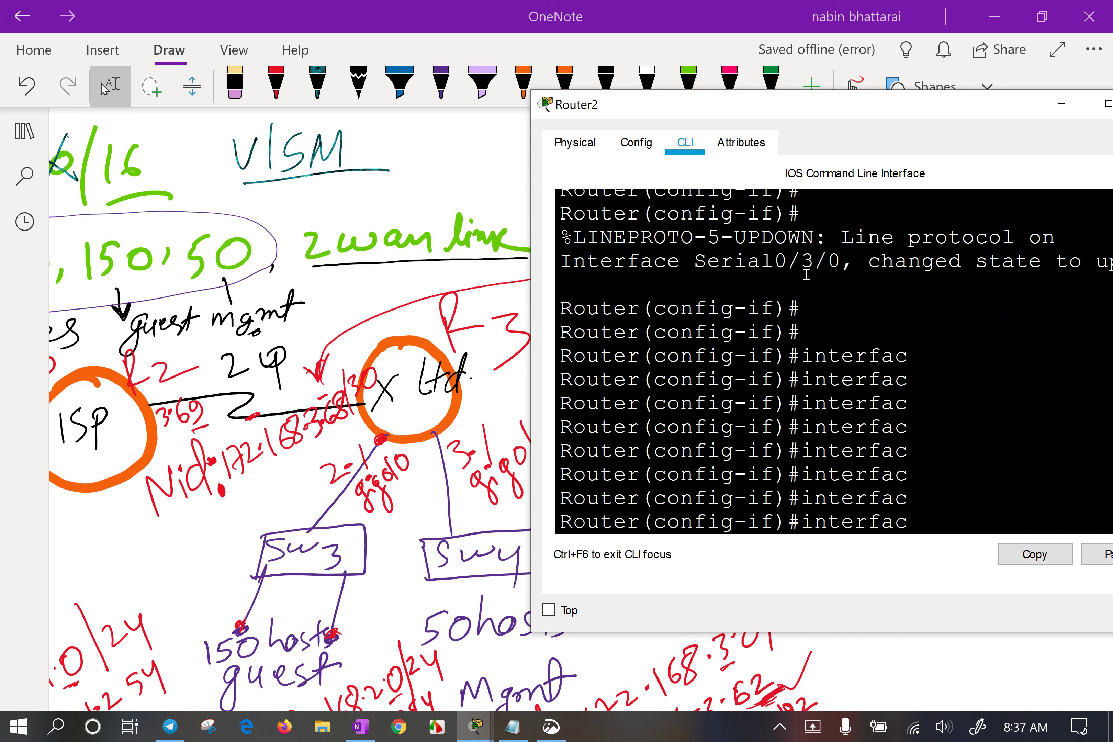
type("e gig0/0")
key("Return")
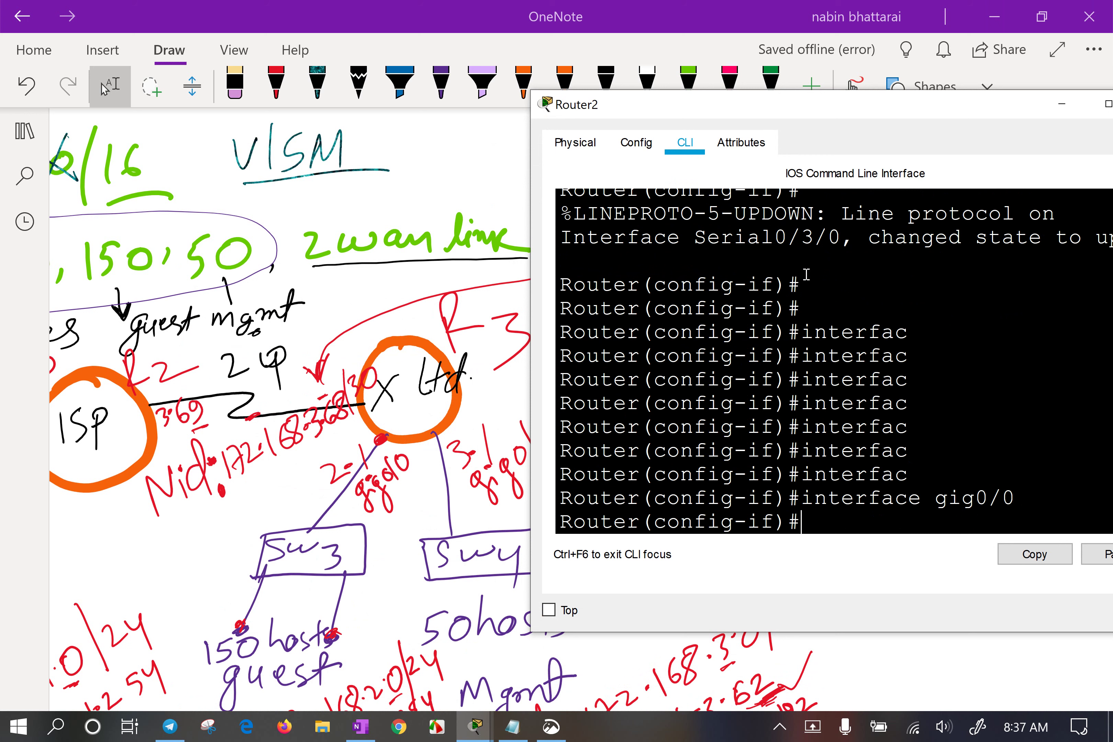
type("ip addr")
key("Tab")
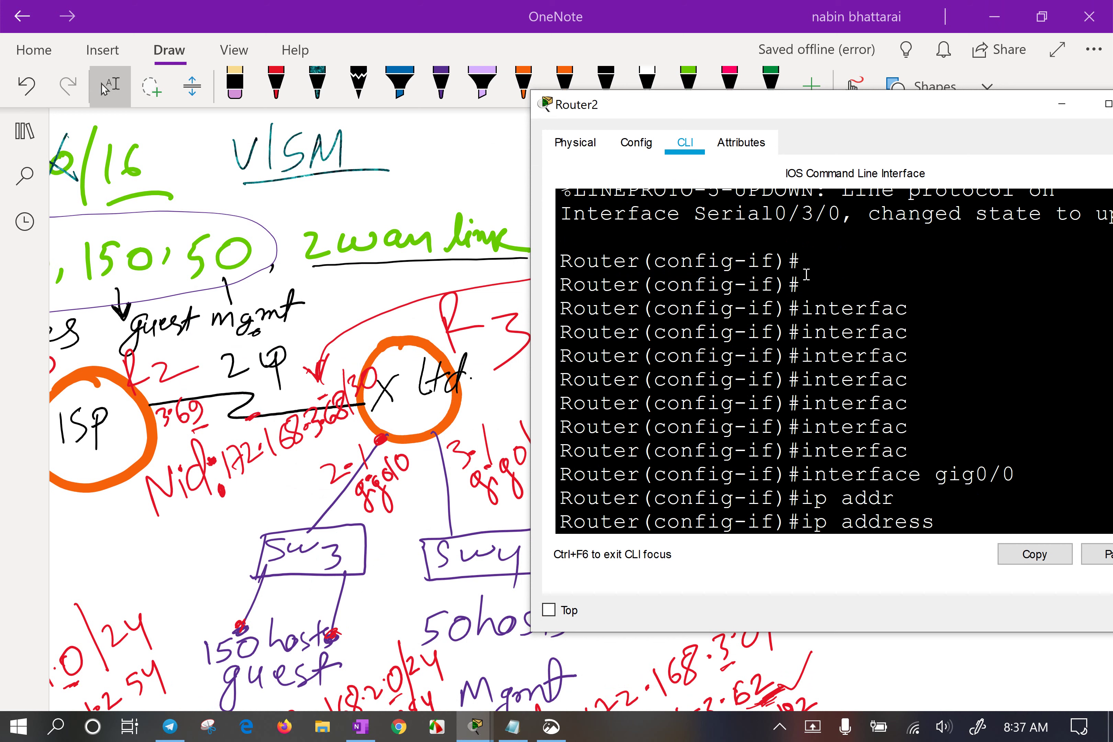
Examine the guest LAN's 2.1 gateway address, network ID and subnet mask in the OneNote diagram.
left_click(387, 434)
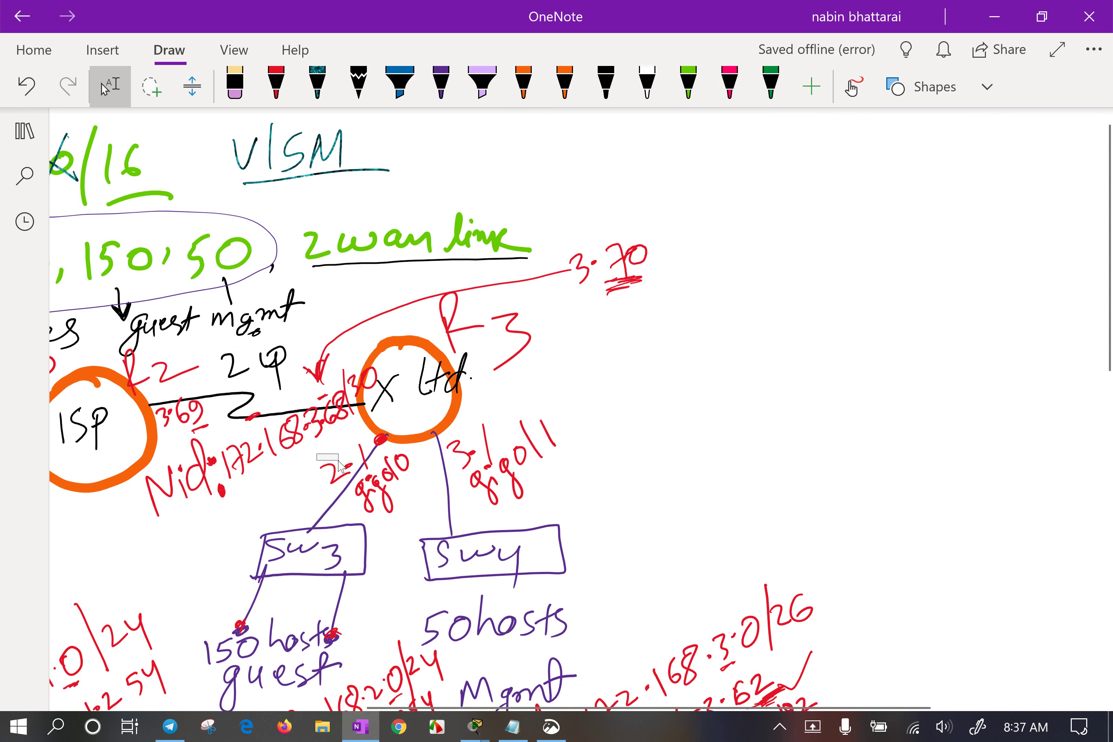
left_click(388, 485)
scroll(385, 480, "down", 2)
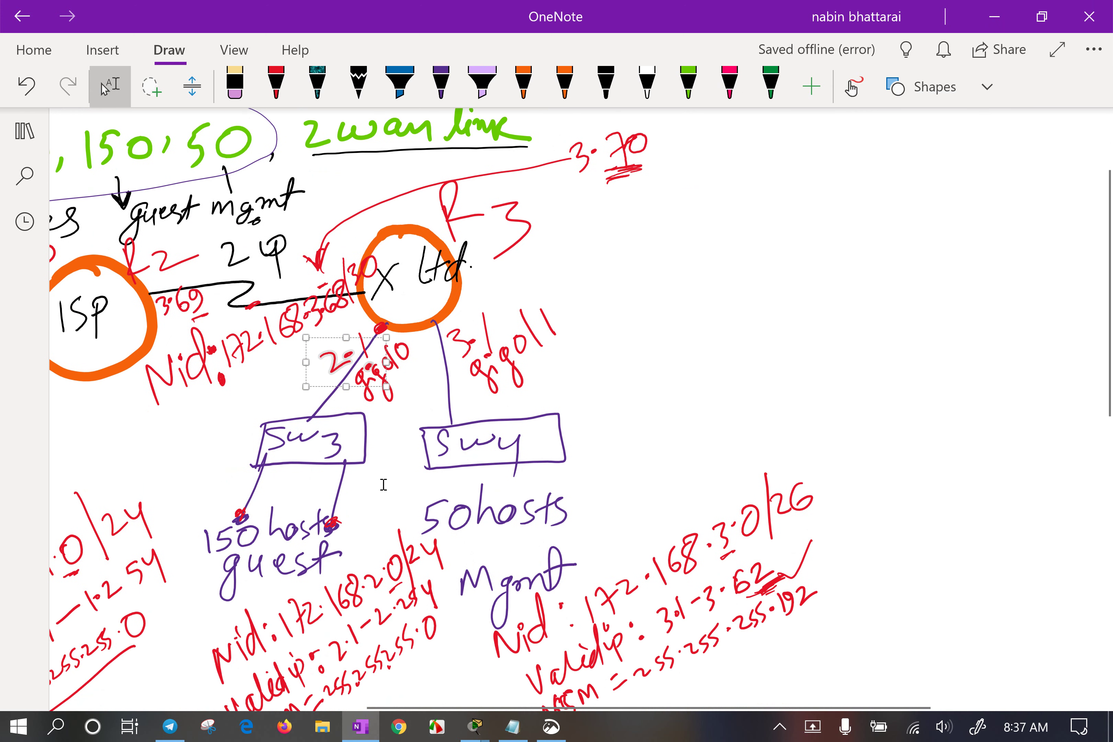
left_click(432, 666)
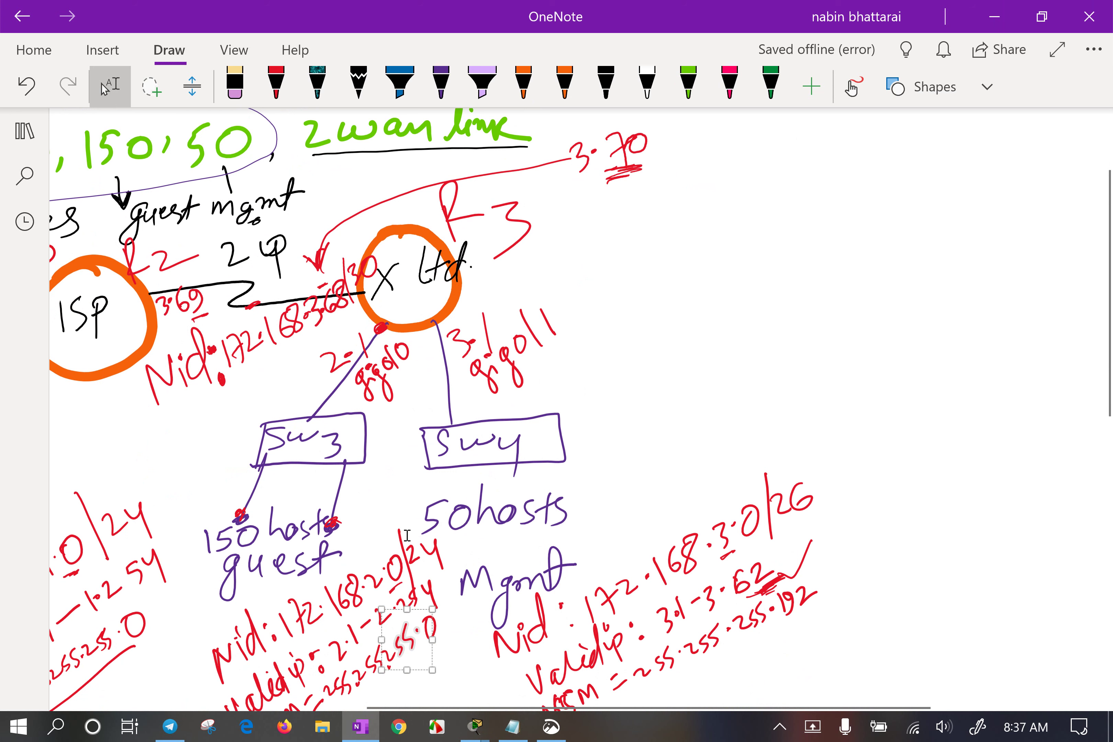
left_click(432, 563)
scroll(460, 464, "up", 2)
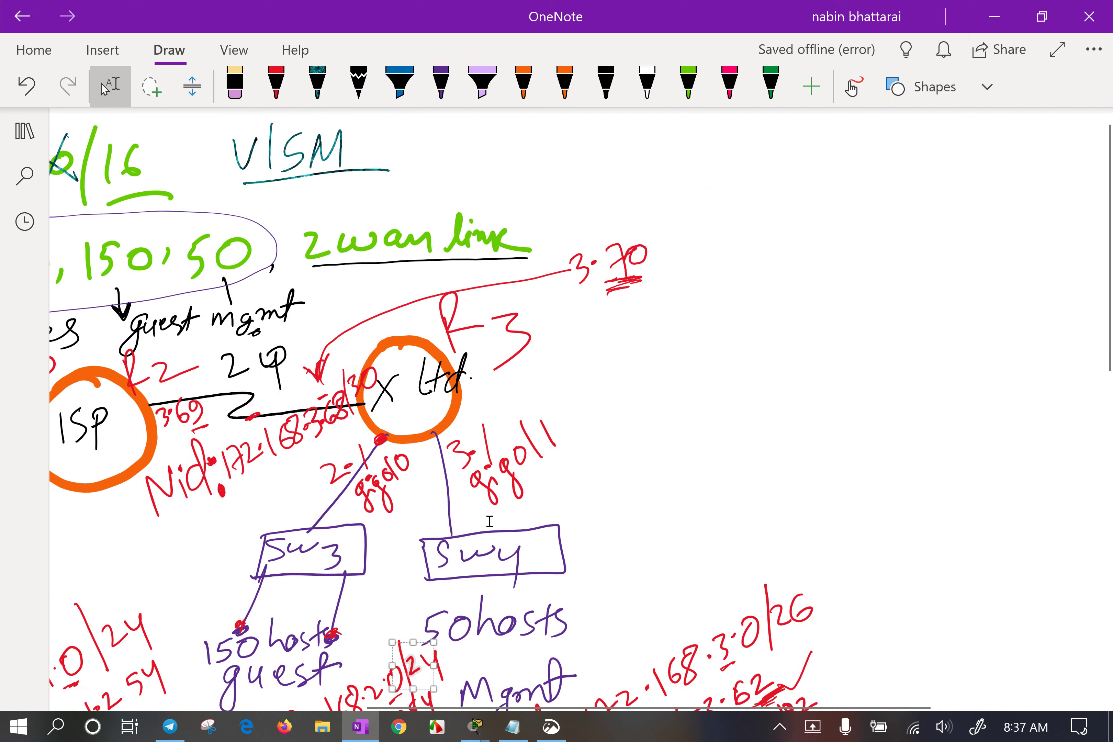
Return to Router2's command line and assign 172.168.2.1 with mask 255.255.255.0 to gig0/0.
mouse_move(476, 726)
left_click(557, 618)
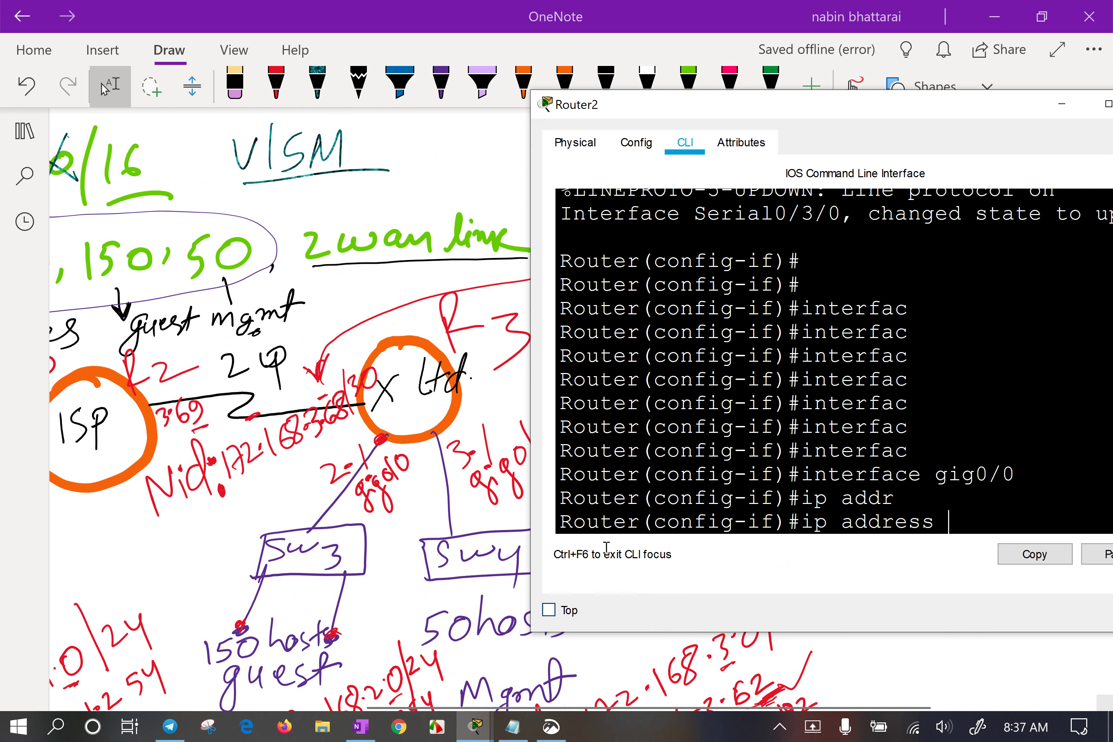
type("172.1")
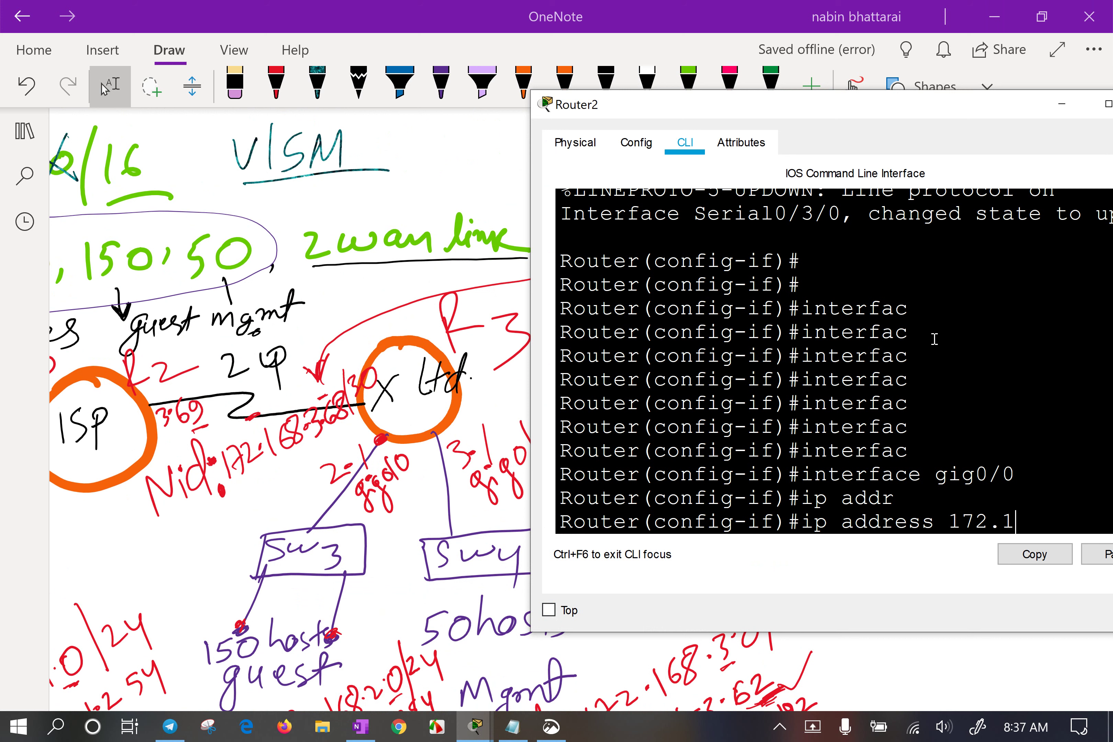
type("6")
type("8.2.1")
left_click_drag(774, 109, 693, 62)
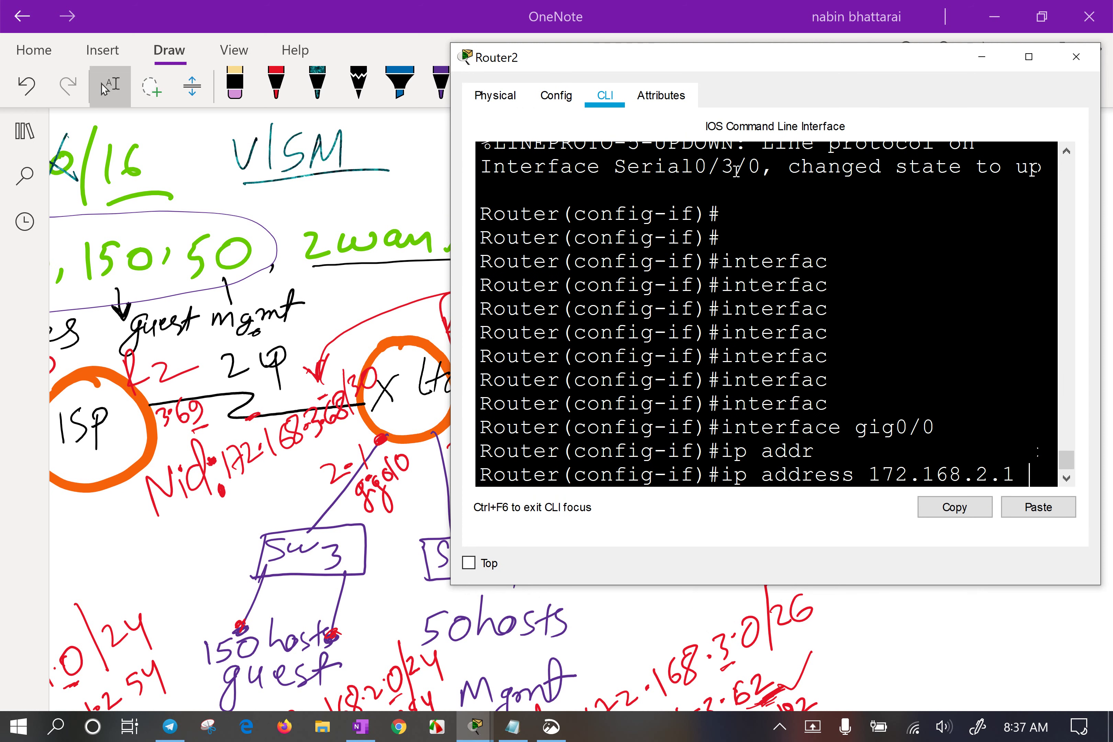
type("255.255.2")
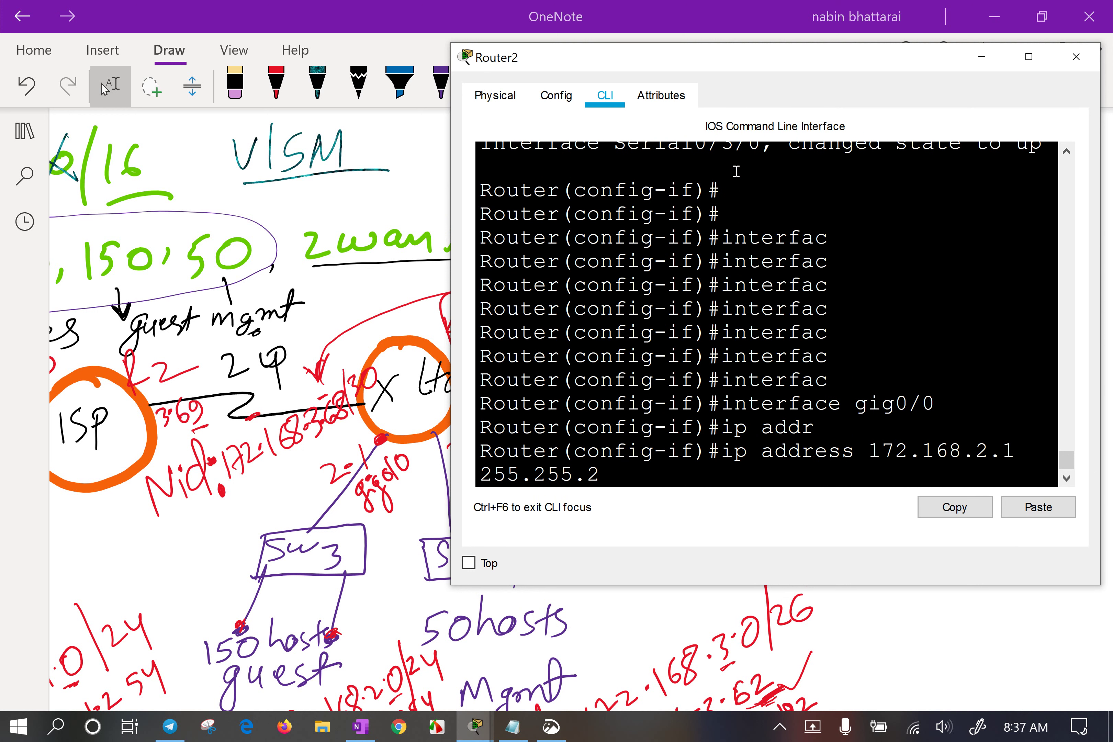
type("55.0")
key("Return")
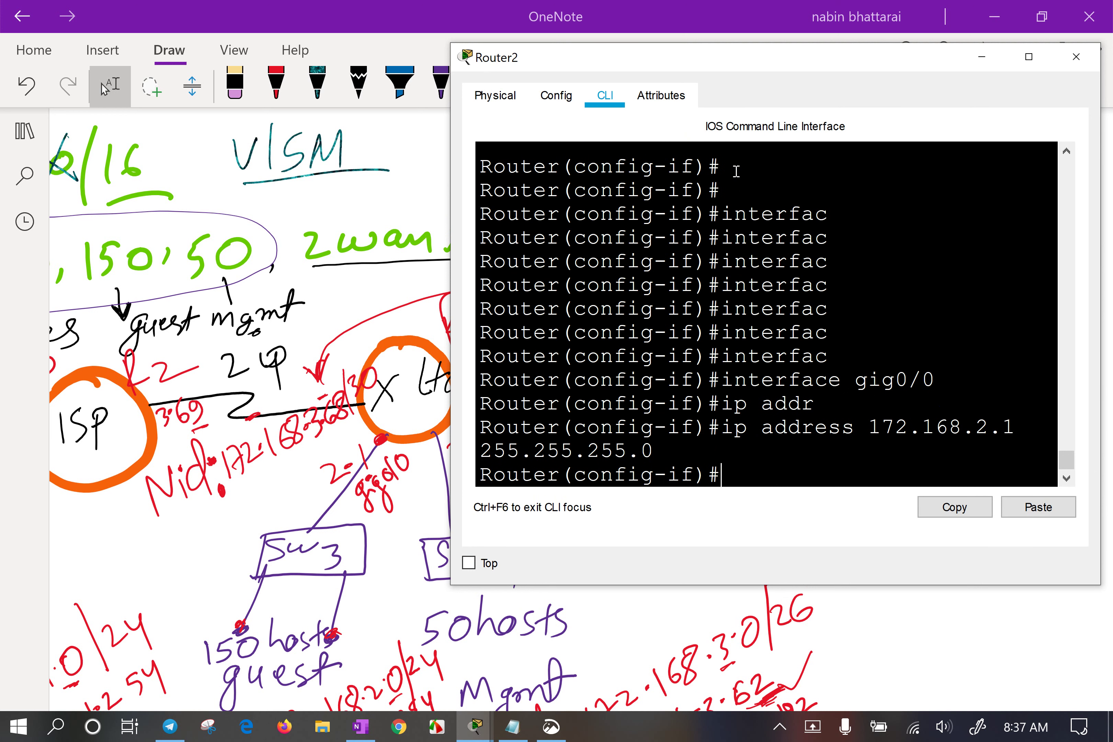
Enable Router2's gig0/0 interface with no shutdown and return to a clean prompt.
type("no sh")
key("Tab")
key("Return")
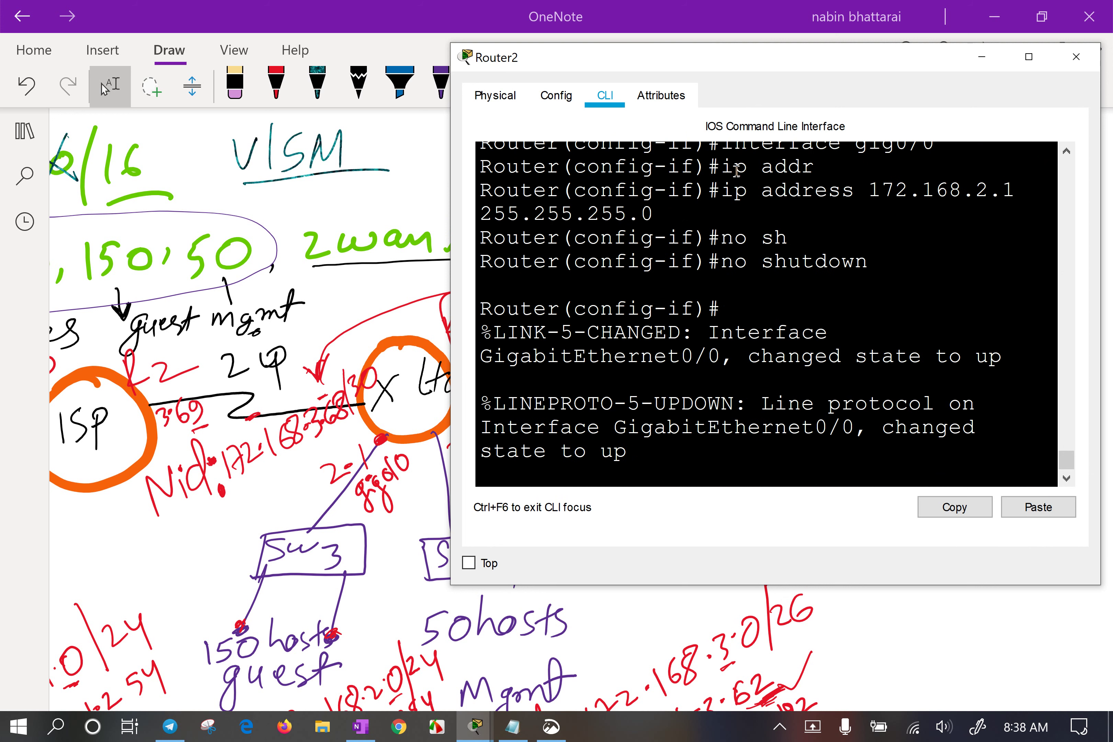
key("Return")
key("Return")
Show the command history with do sh hist and copy the ser0/3/0 and gig0/0 configuration commands.
type("do h")
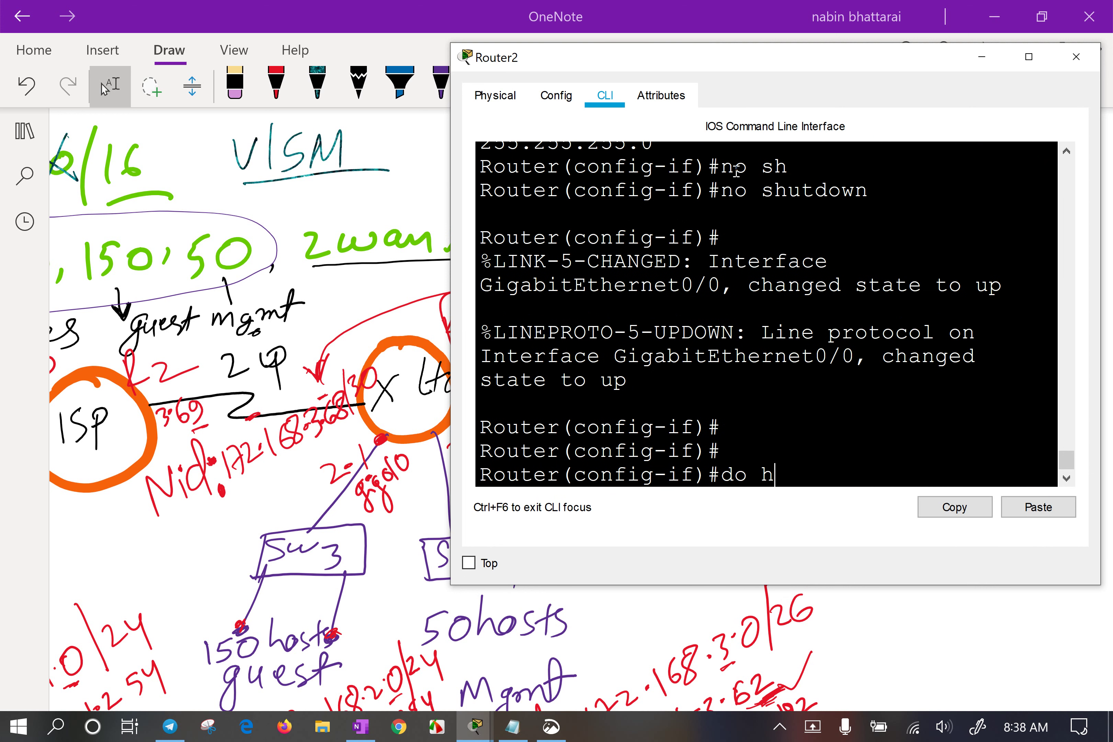
key("BackSpace")
type("sh hist")
key("Return")
left_click_drag(493, 381, 587, 405)
left_click_drag(497, 308, 753, 437)
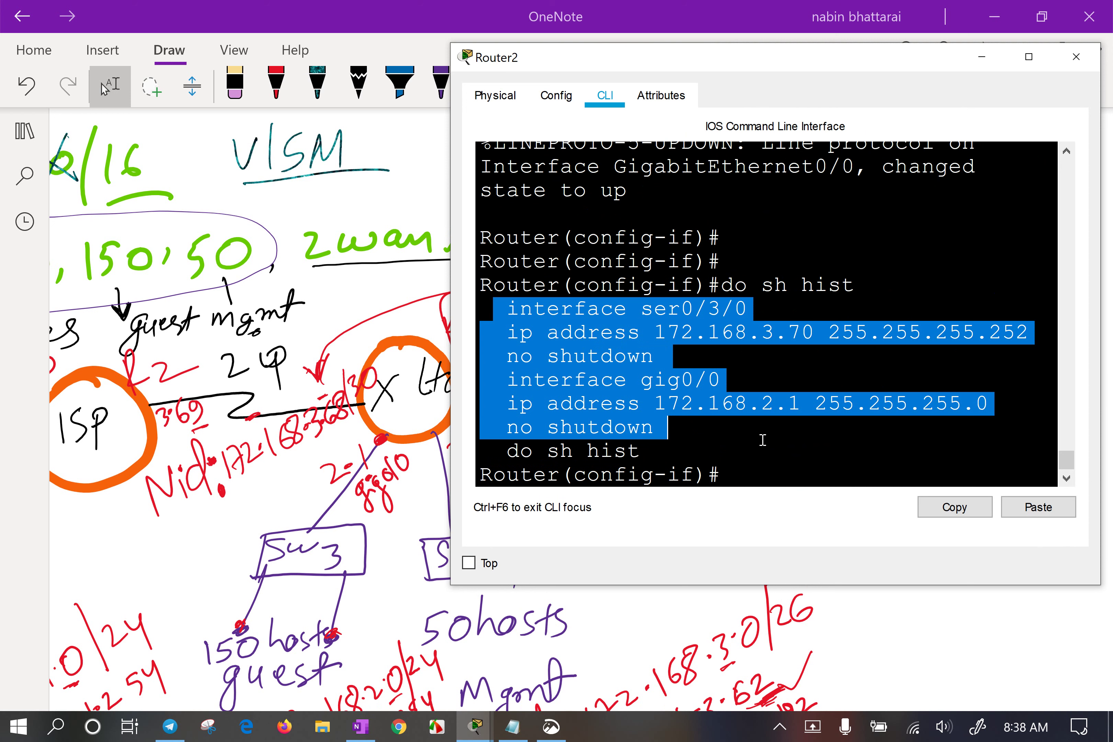
right_click(655, 357)
left_click(660, 371)
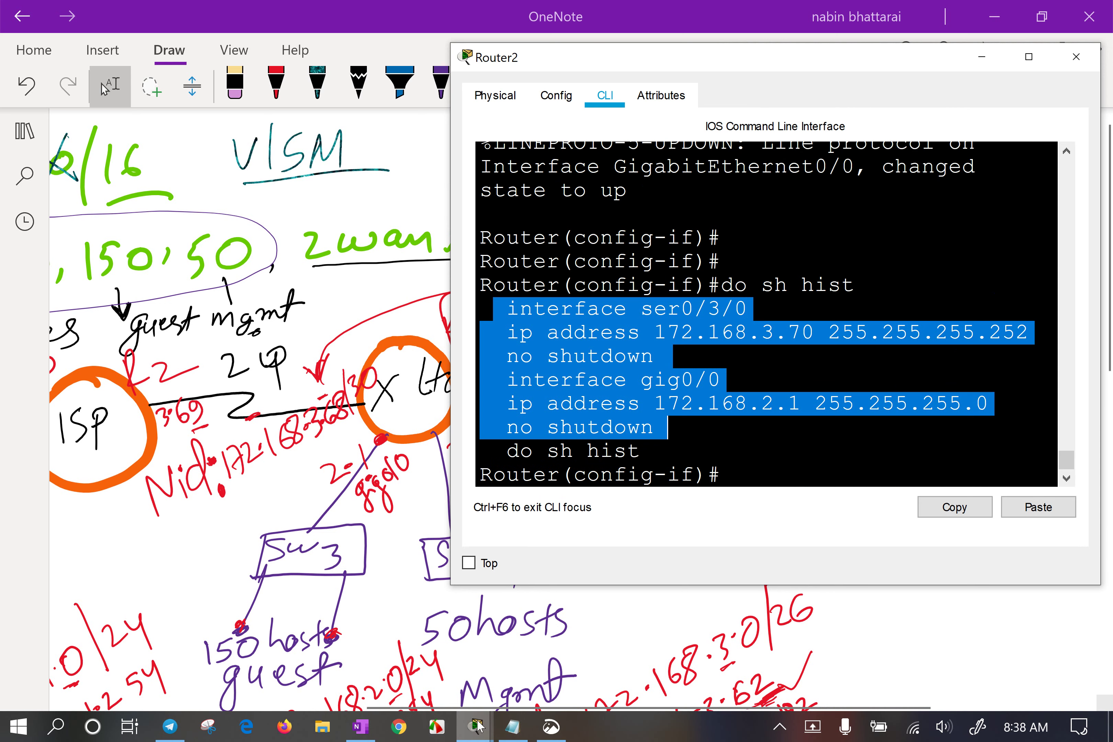
Place a note beside Router2 in the Packet Tracer workspace containing the copied interface commands.
mouse_move(479, 727)
left_click(379, 643)
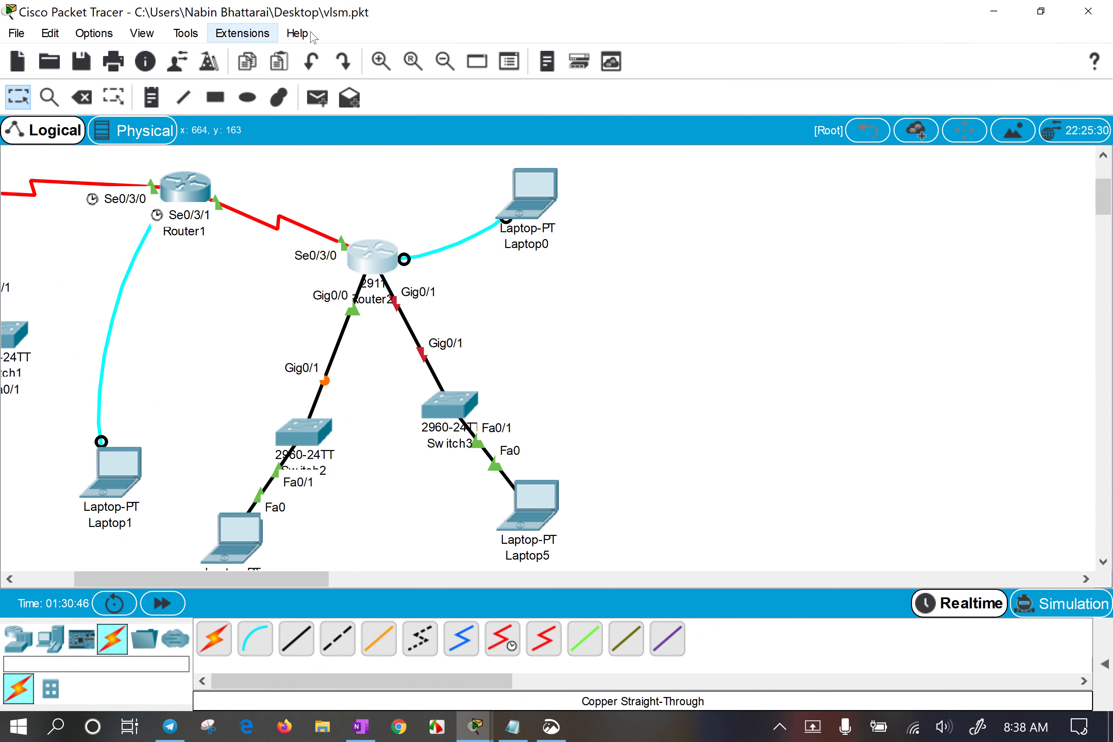
left_click(152, 99)
key("ctrl+v")
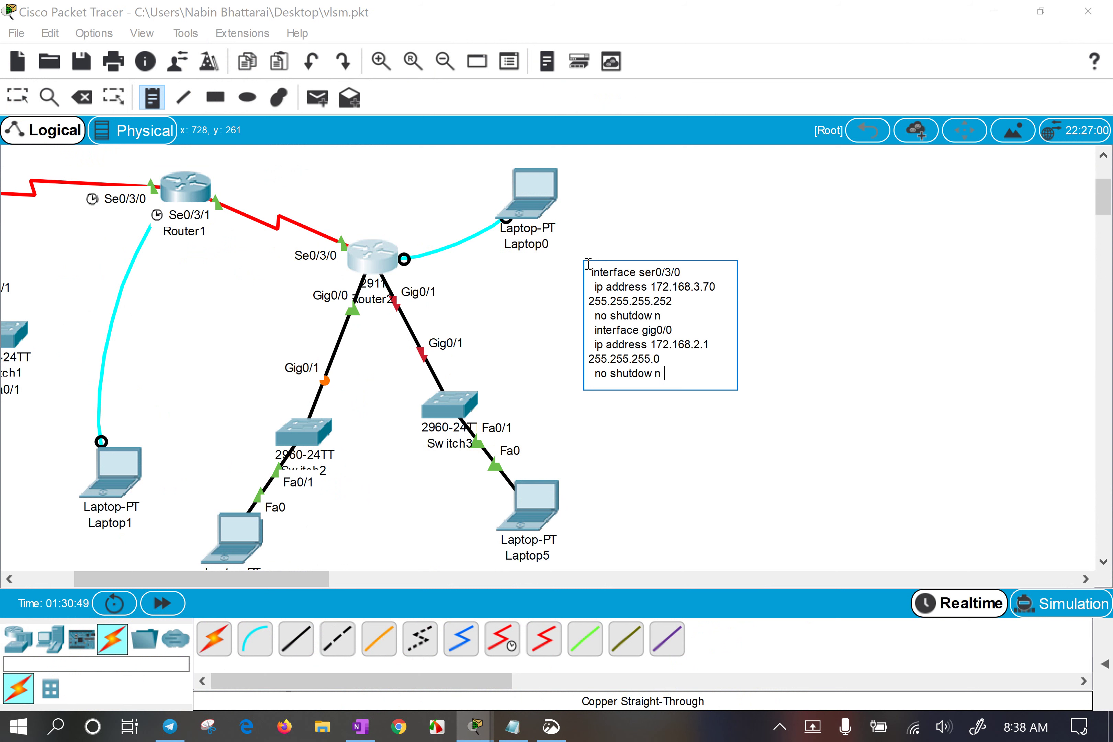
left_click(758, 486)
Move the configuration note closer to Router2, just below Laptop0.
left_click_drag(703, 281, 706, 294)
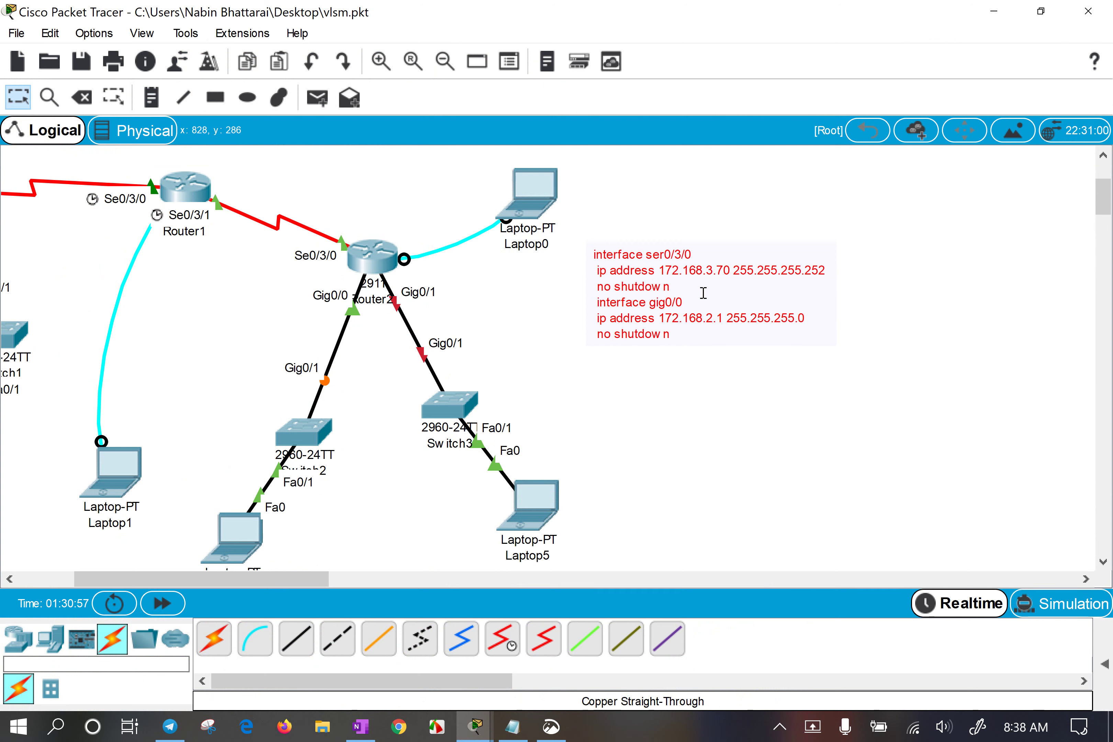
left_click(801, 392)
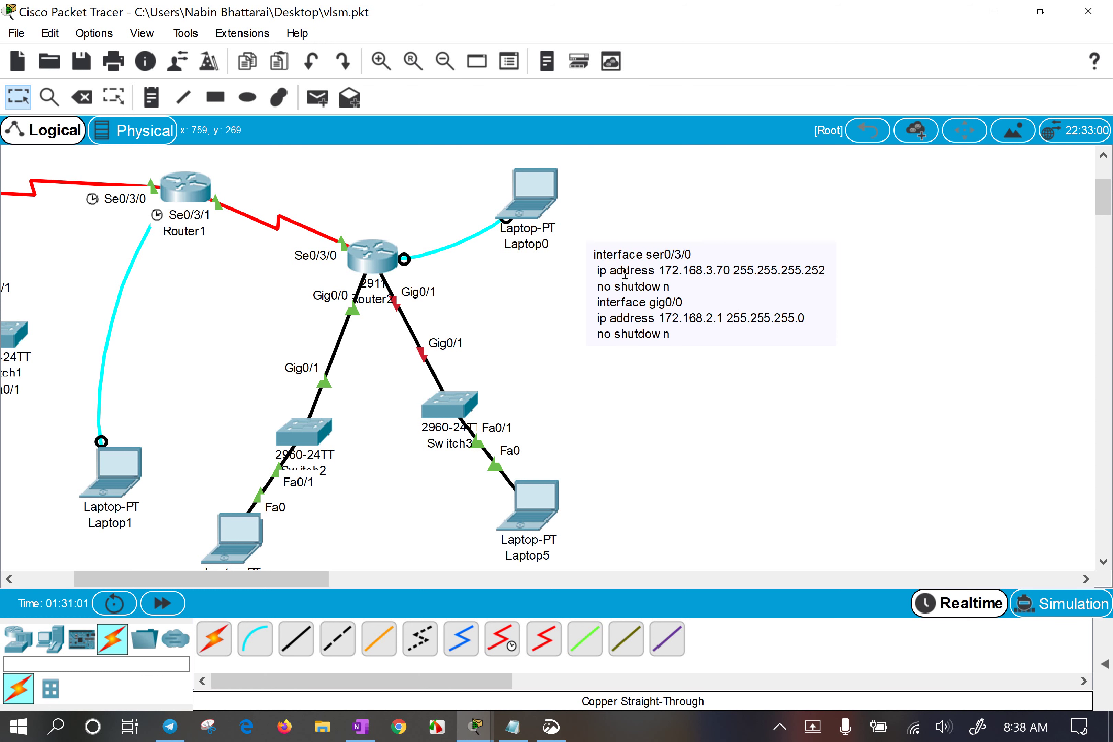
left_click_drag(623, 272, 549, 293)
left_click(683, 449)
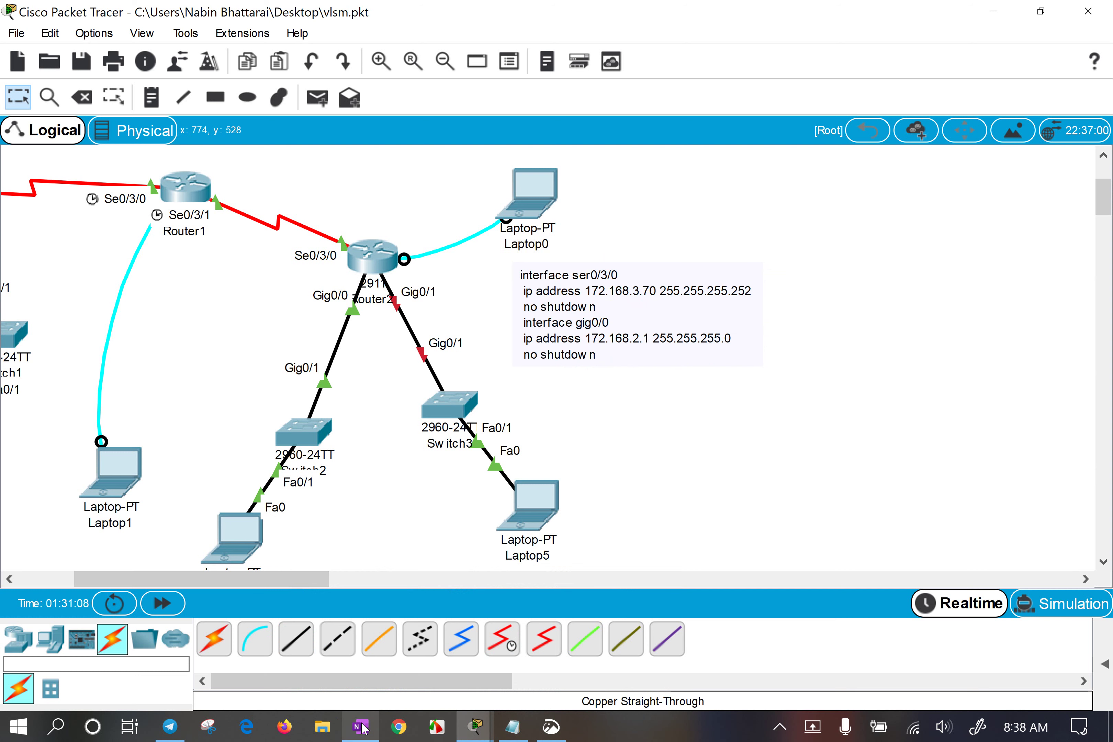
Switch to OneNote to check the address planned for R3's gig0/1 interface and return to the Packet Tracer workspace.
mouse_move(363, 727)
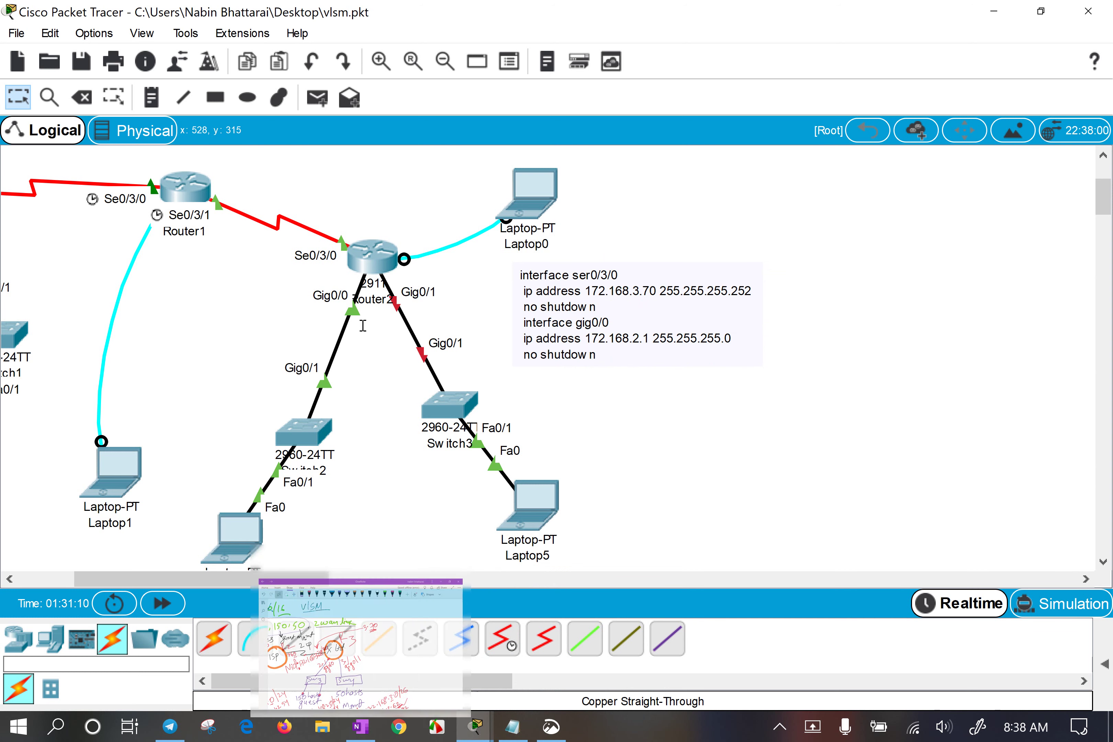
left_click(360, 727)
left_click(425, 452)
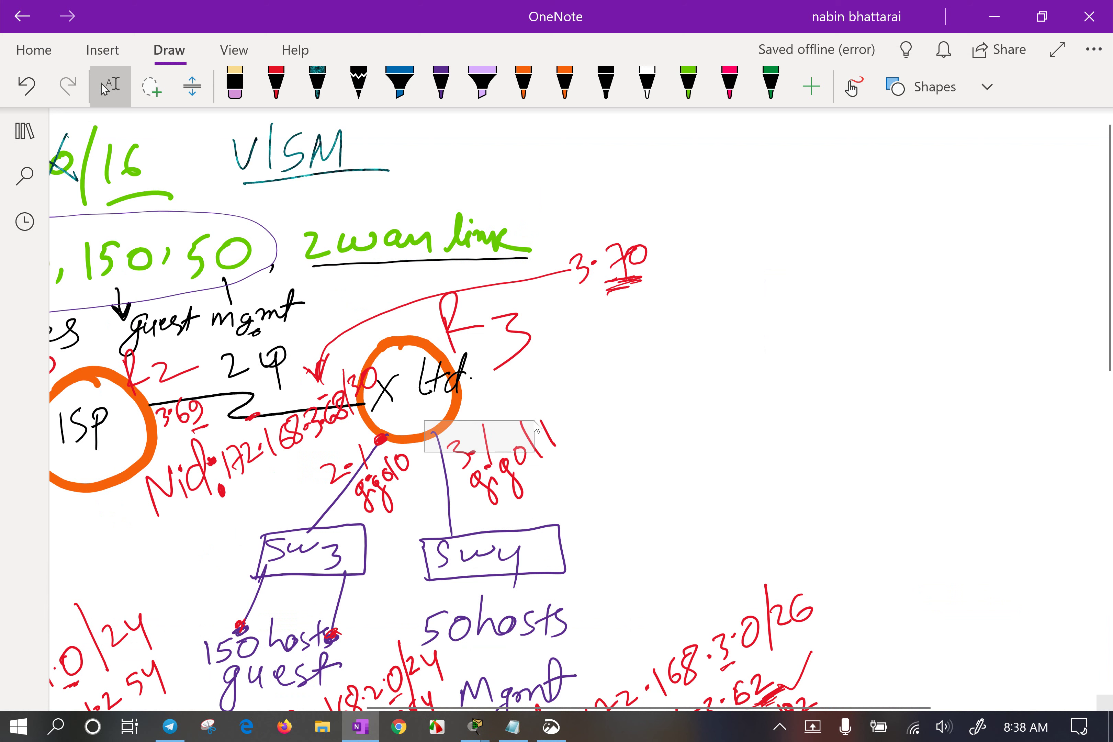
left_click_drag(615, 412, 467, 517)
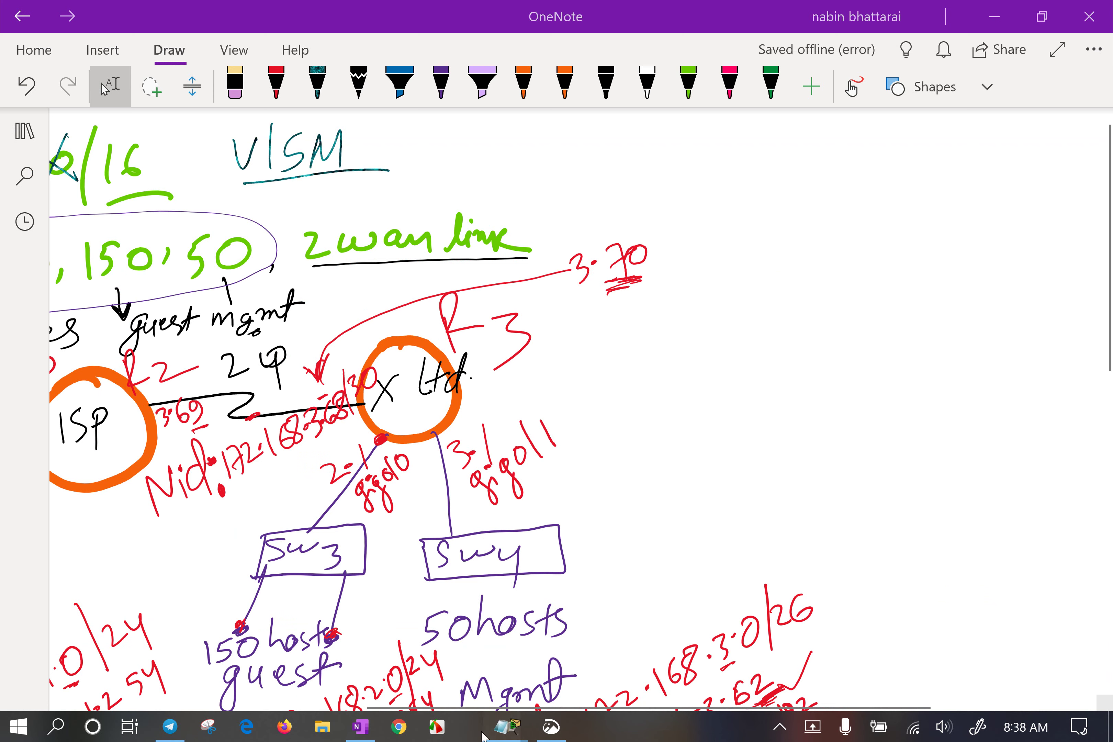
mouse_move(478, 727)
left_click(429, 631)
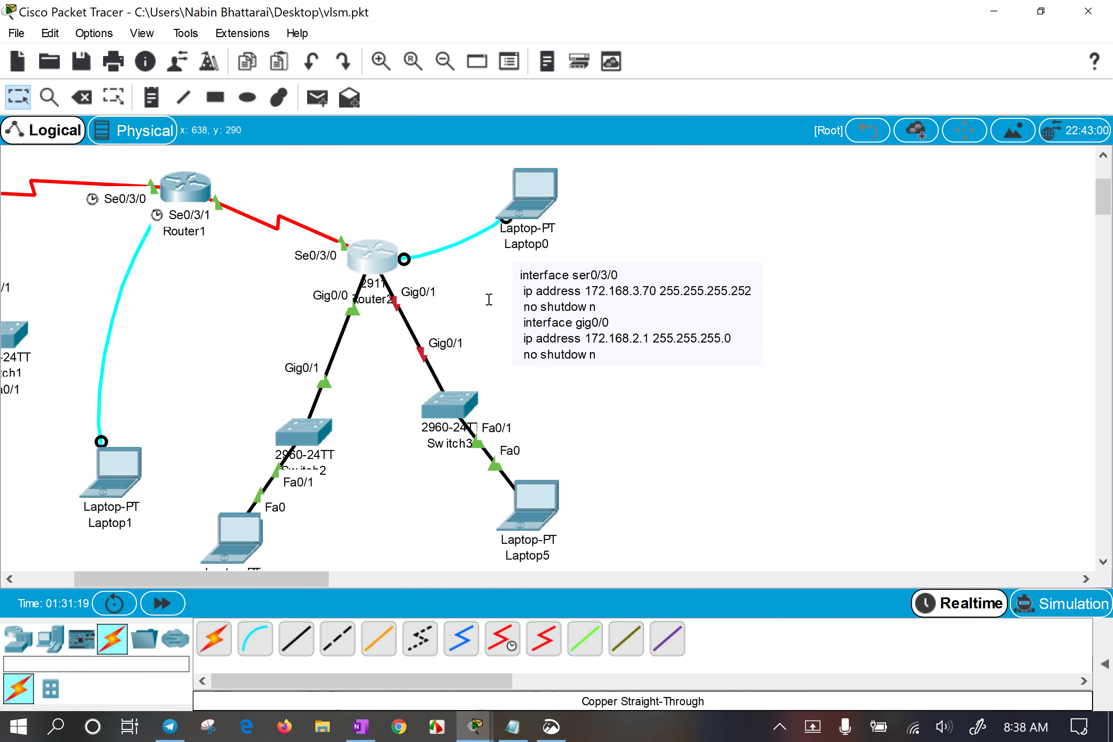
Move Switch3 slightly farther from Switch2 to spread out the Gig0/1 link from Router2.
mouse_move(460, 405)
left_mouse_down()
mouse_move(506, 379)
mouse_move(487, 392)
mouse_move(487, 567)
mouse_move(644, 385)
mouse_move(716, 177)
mouse_move(536, 125)
mouse_move(444, 393)
mouse_move(478, 398)
mouse_move(438, 398)
mouse_move(489, 447)
mouse_move(462, 407)
mouse_move(508, 322)
mouse_move(473, 405)
left_mouse_up()
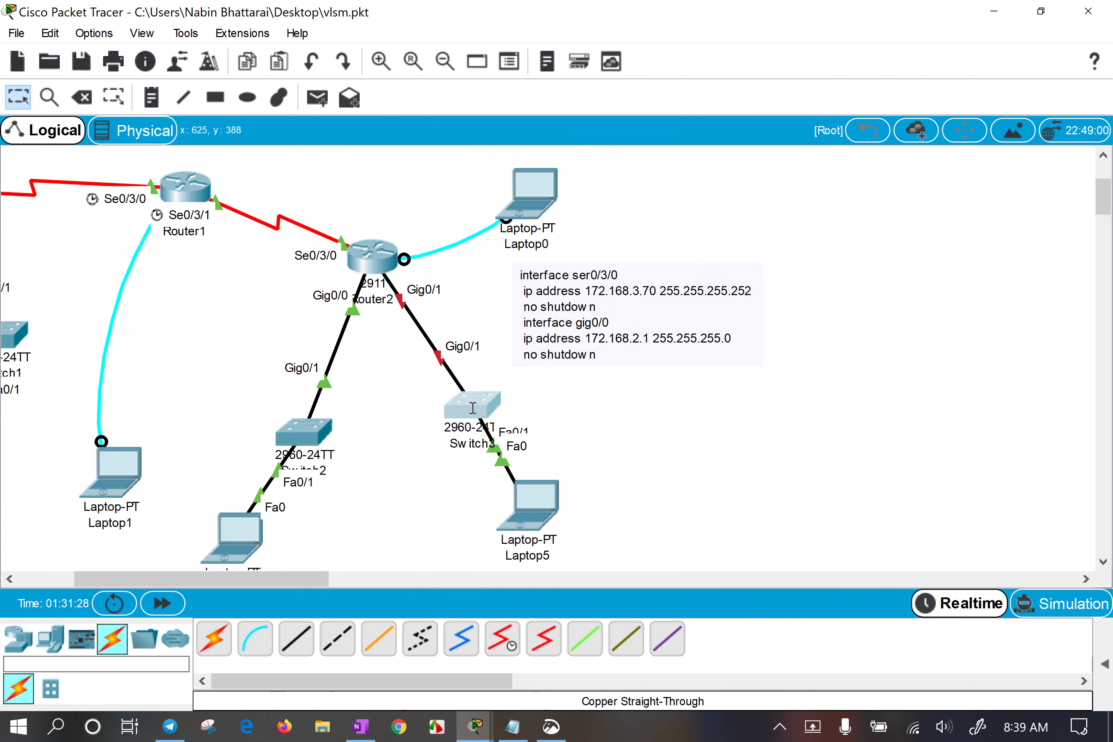
left_click_drag(457, 271, 411, 310)
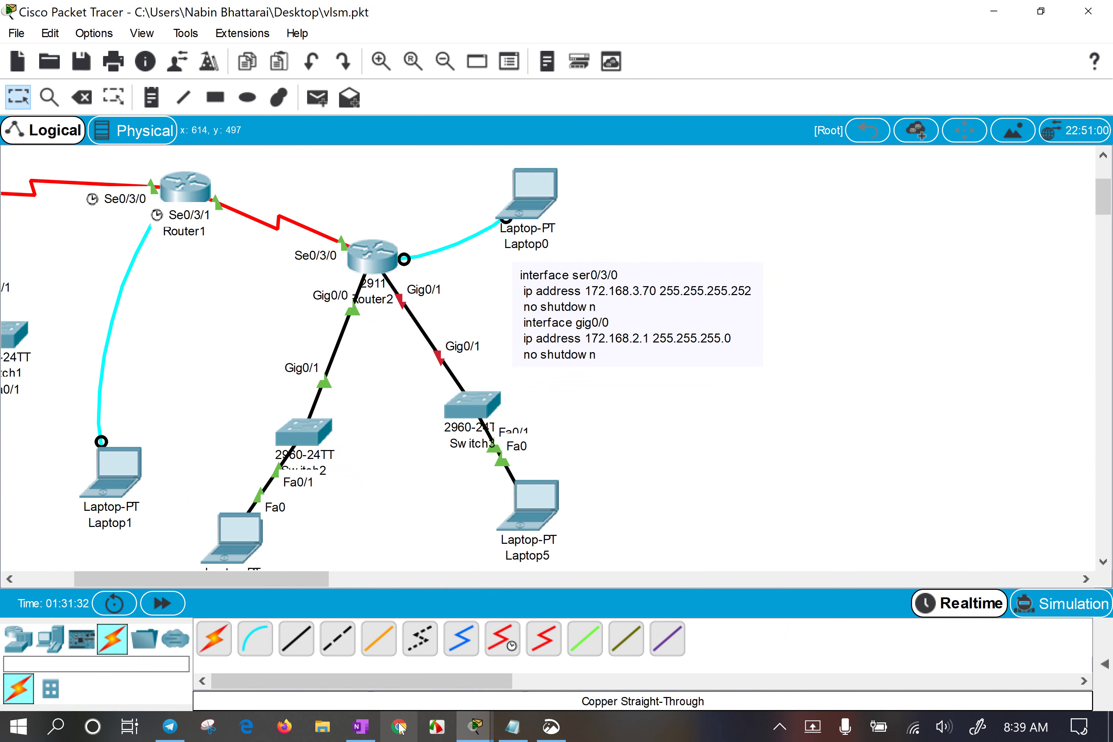
Review the gig0/1 address annotation on the link between R3 and SW4 in the OneNote diagram.
left_click(360, 726)
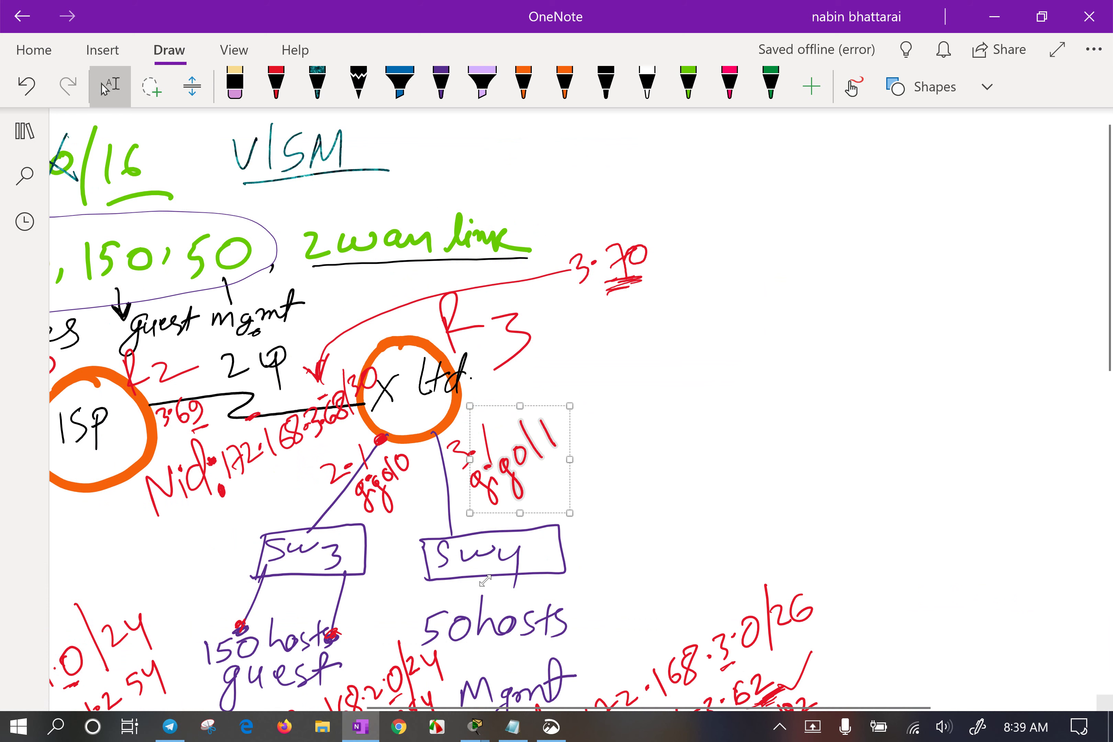
left_click(728, 453)
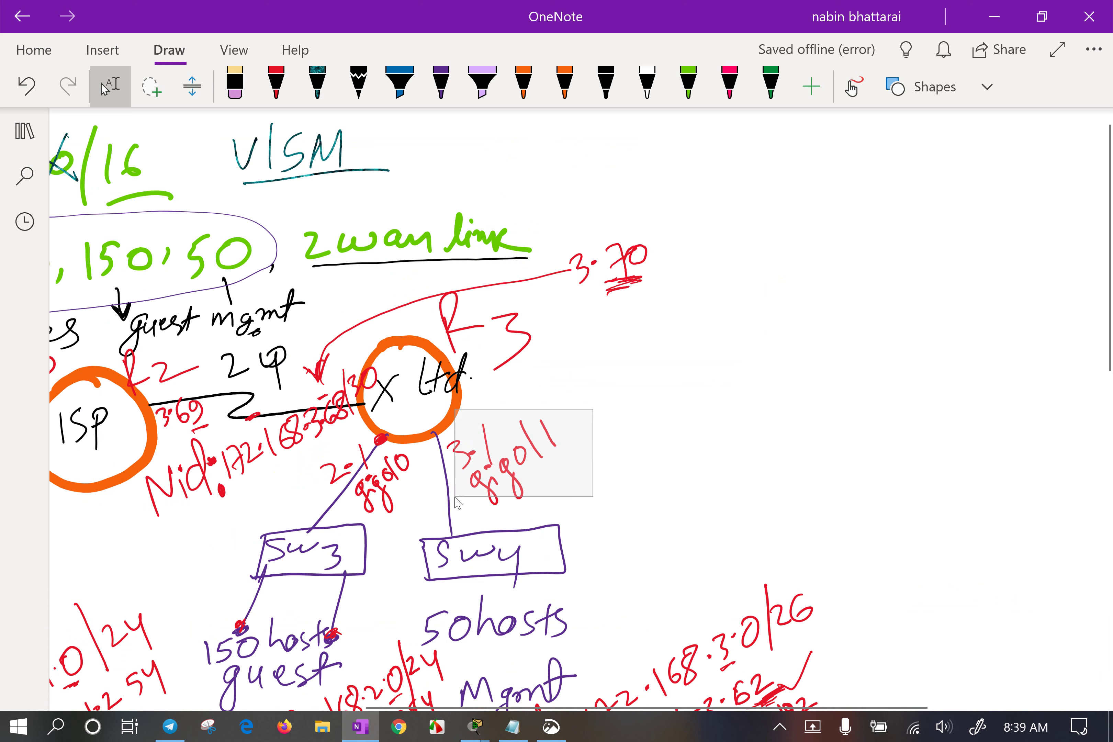
left_click(738, 372)
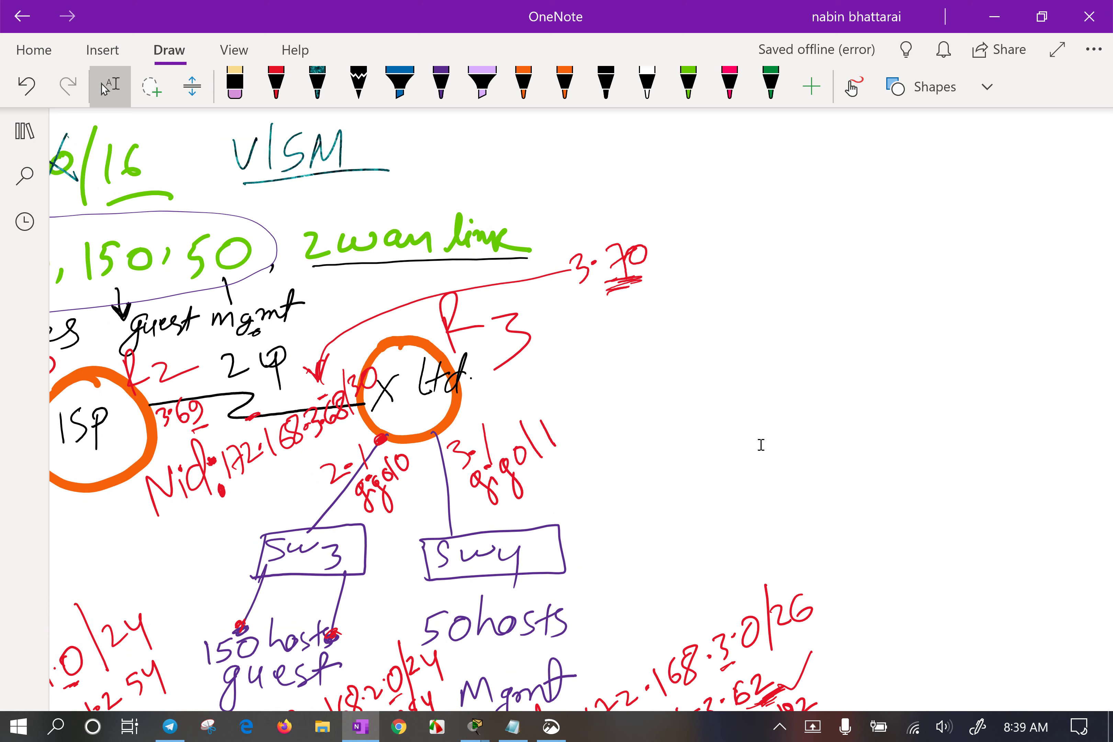
Switch to Router2's command line and exit interface configuration back to global configuration mode.
mouse_move(475, 726)
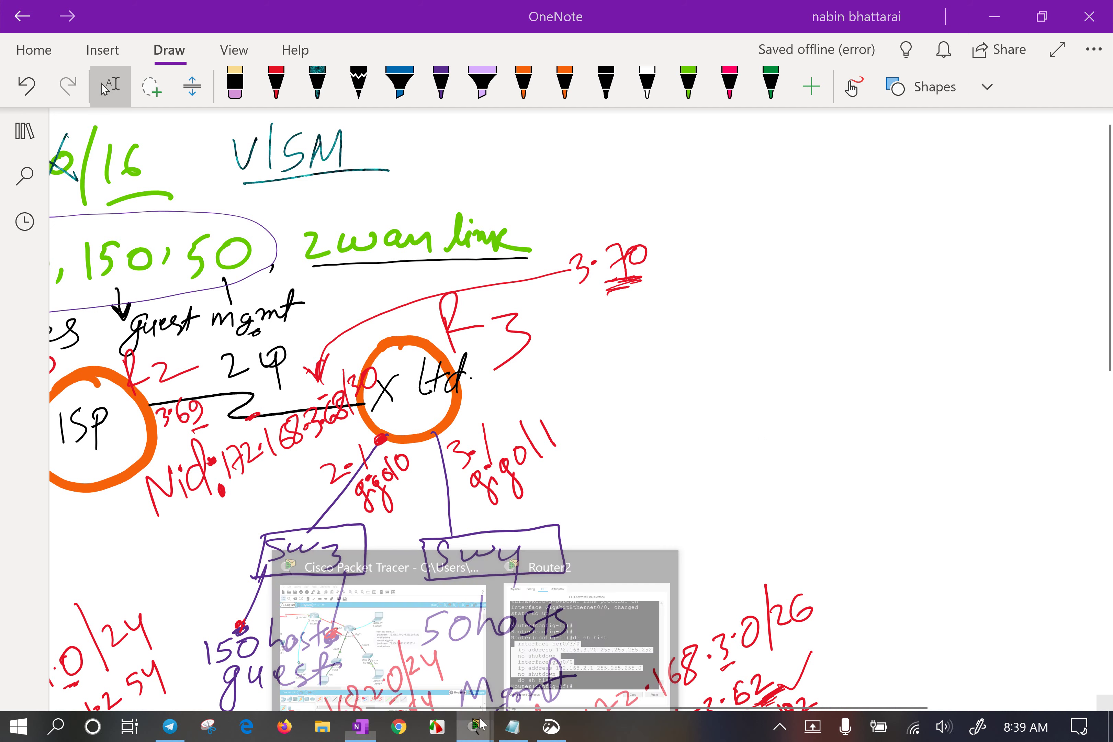
left_click(586, 632)
left_click(780, 368)
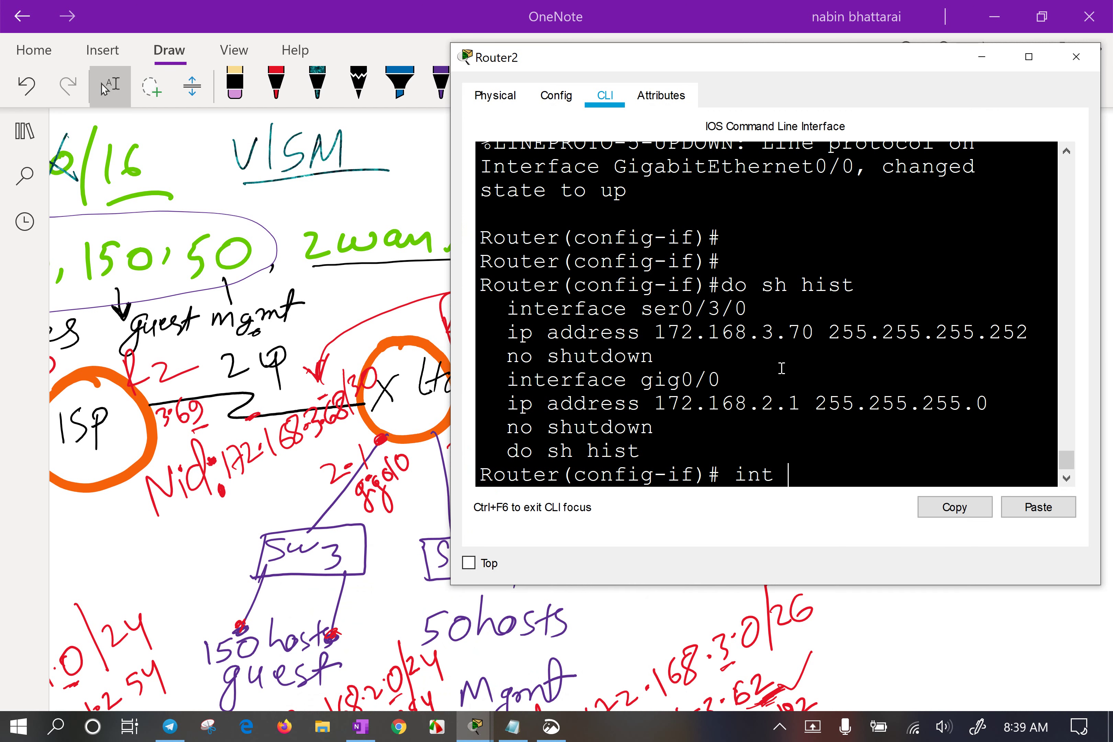
type("exit")
key("Return")
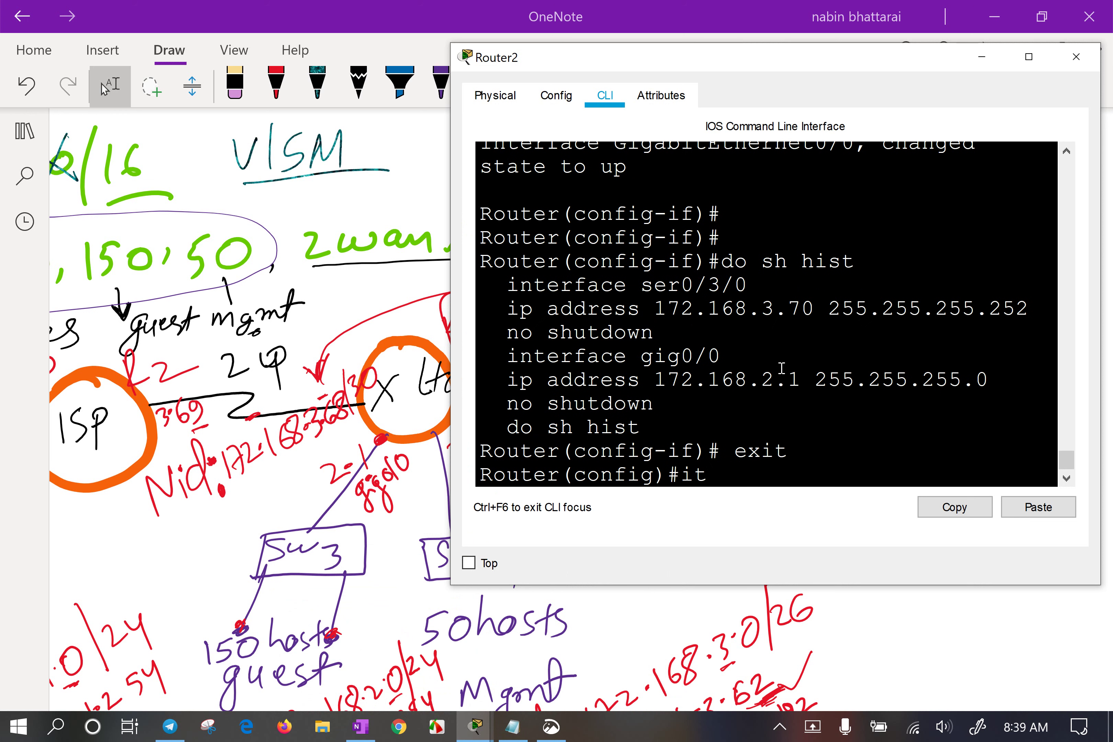
Enter configuration mode for interface gigabitEthernet 0/1 and reposition the Router2 window for a wider console.
type("int")
key("Tab")
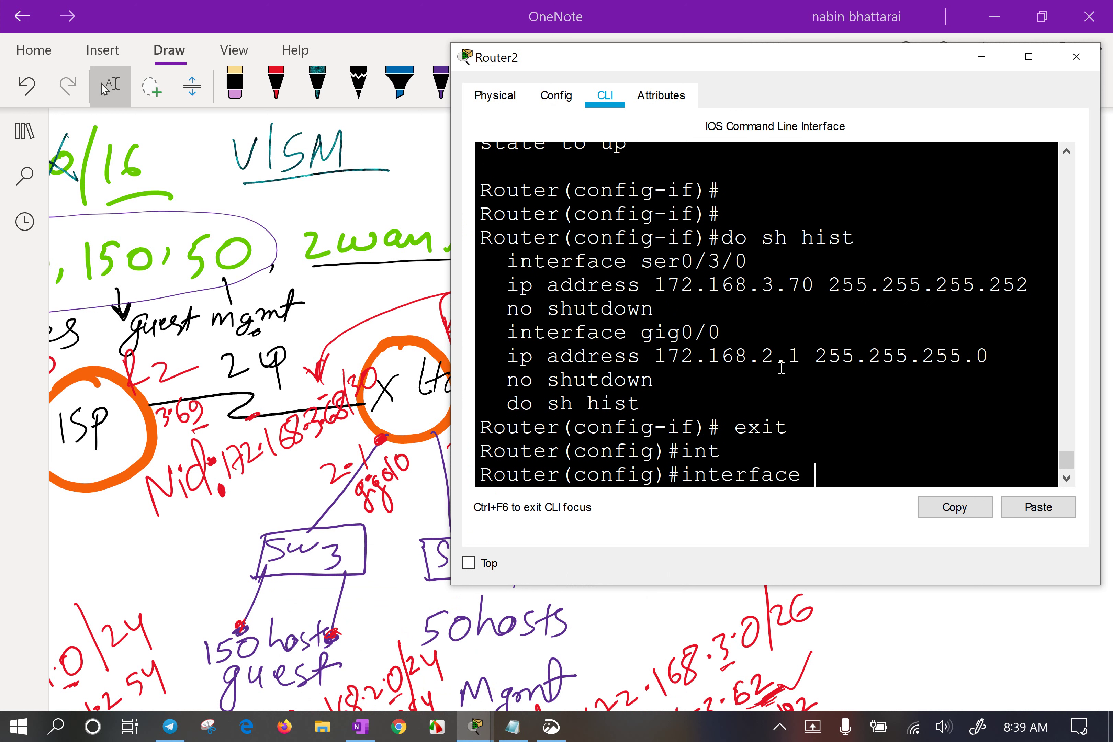
type("gi")
key("Tab")
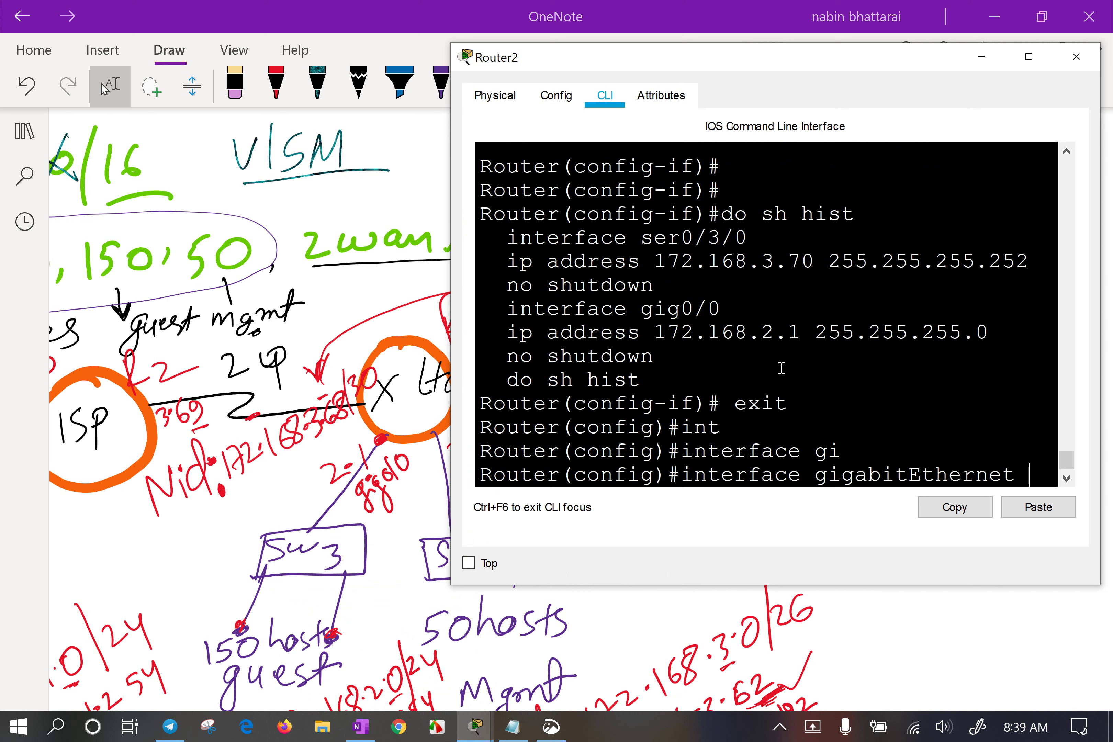
type("0/1")
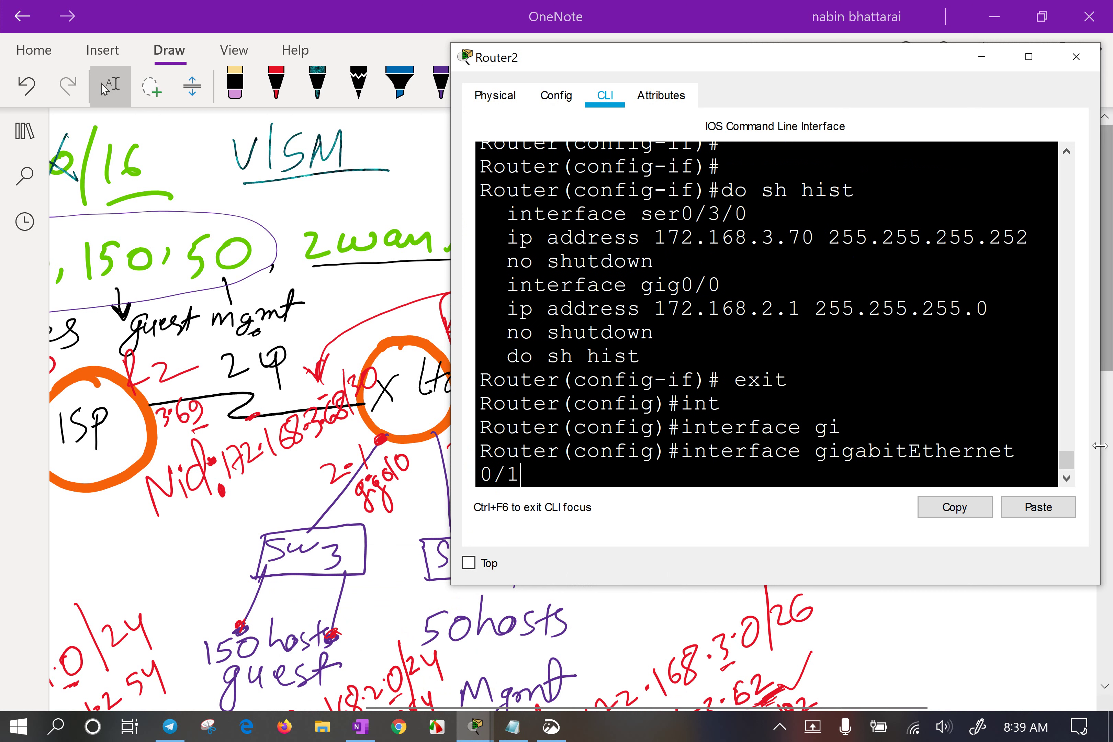
left_click_drag(1099, 446, 1111, 446)
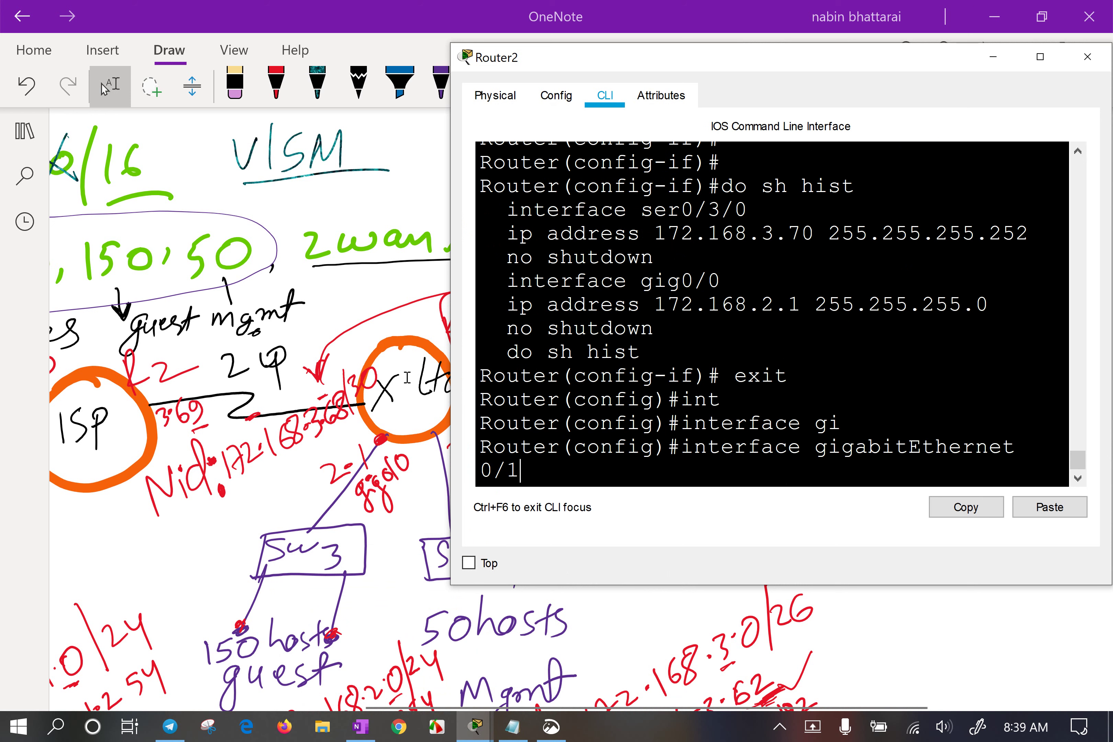
left_click_drag(450, 378, 417, 378)
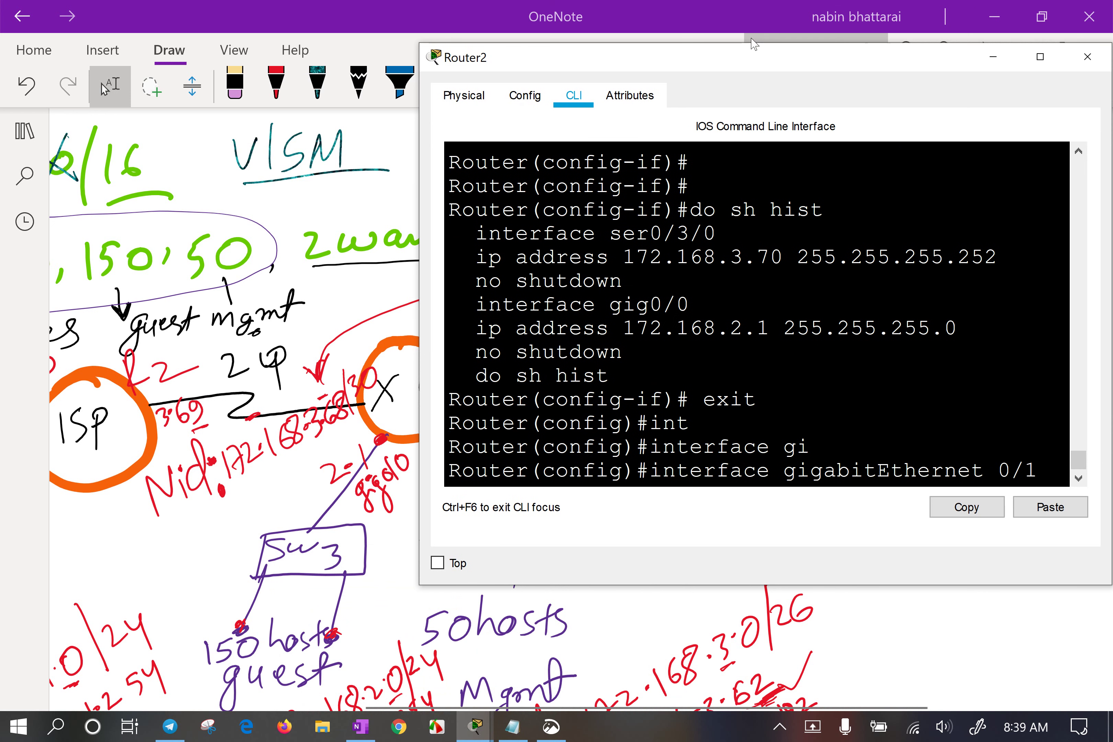
left_click_drag(751, 62, 791, 64)
key("Return")
key("Return")
key("Return")
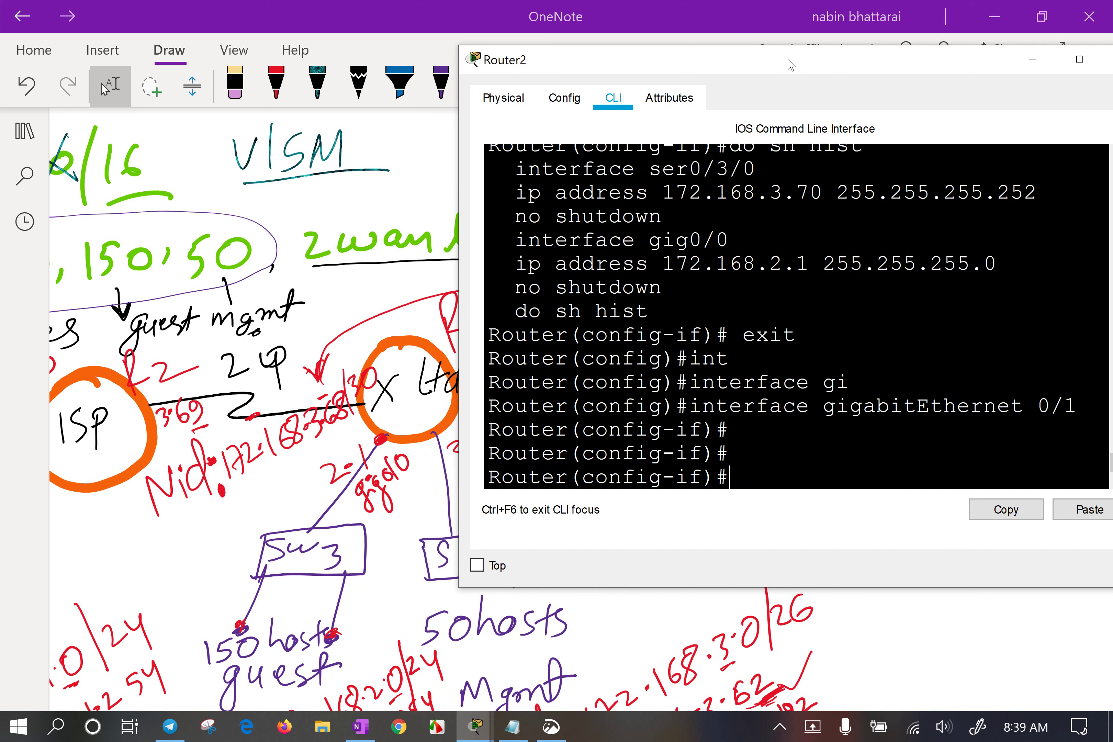
Assign Router2's gigabitEthernet 0/1 the address 172.168.3.1 with mask 255.255.255.252, checking the host part against the OneNote diagram.
type("ip add")
key("Tab")
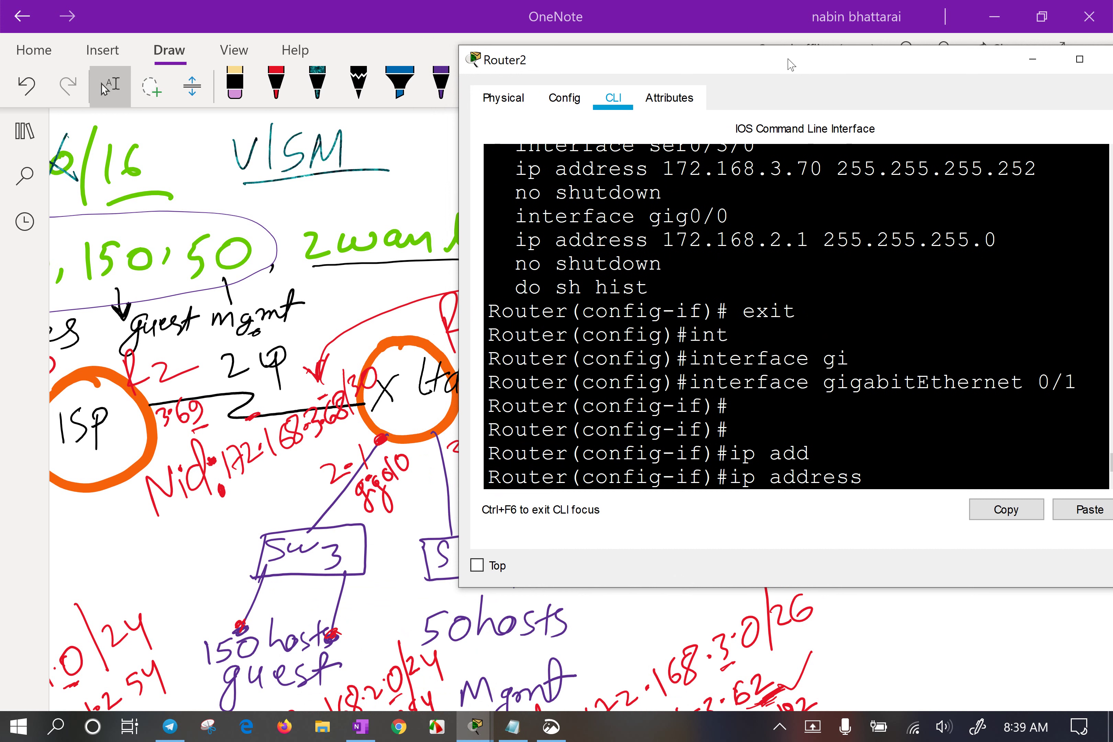
type("172.168.")
left_click(469, 459)
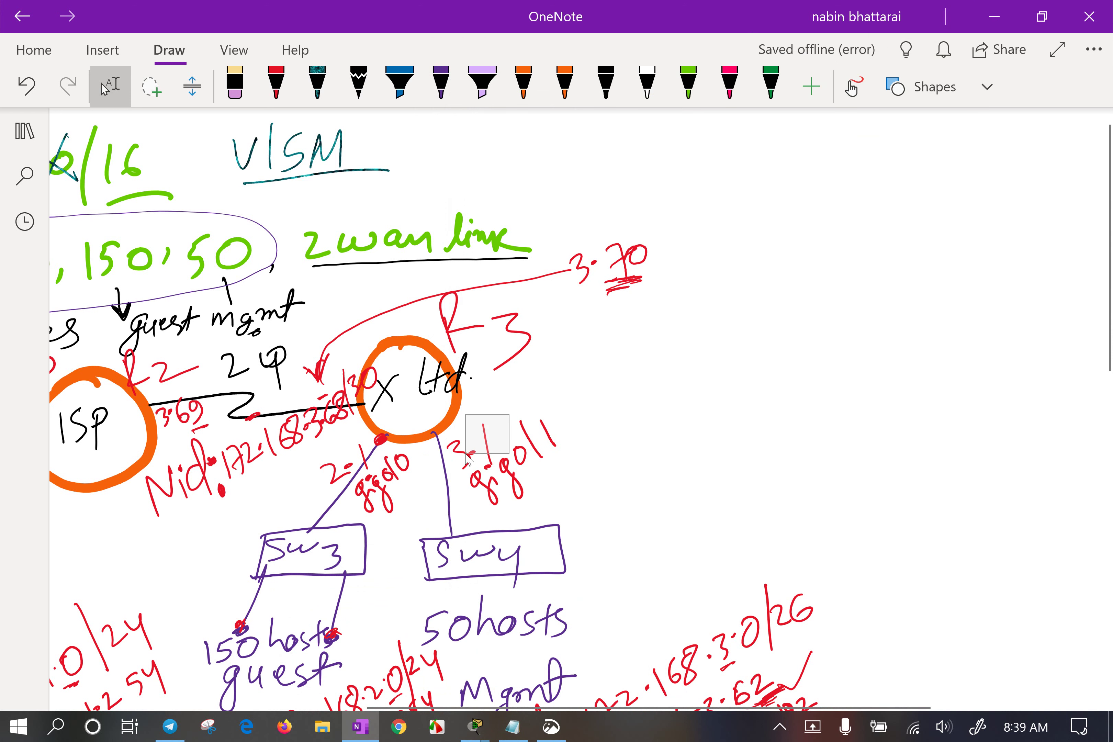
mouse_move(475, 727)
left_click(594, 629)
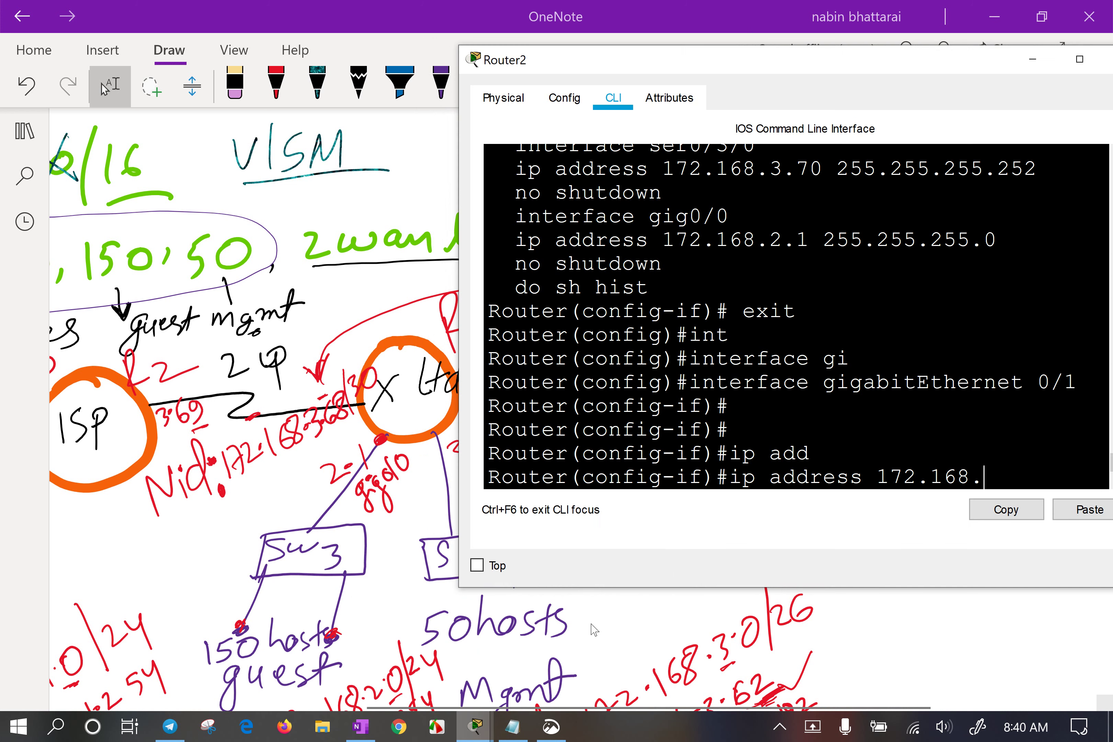
type("3.")
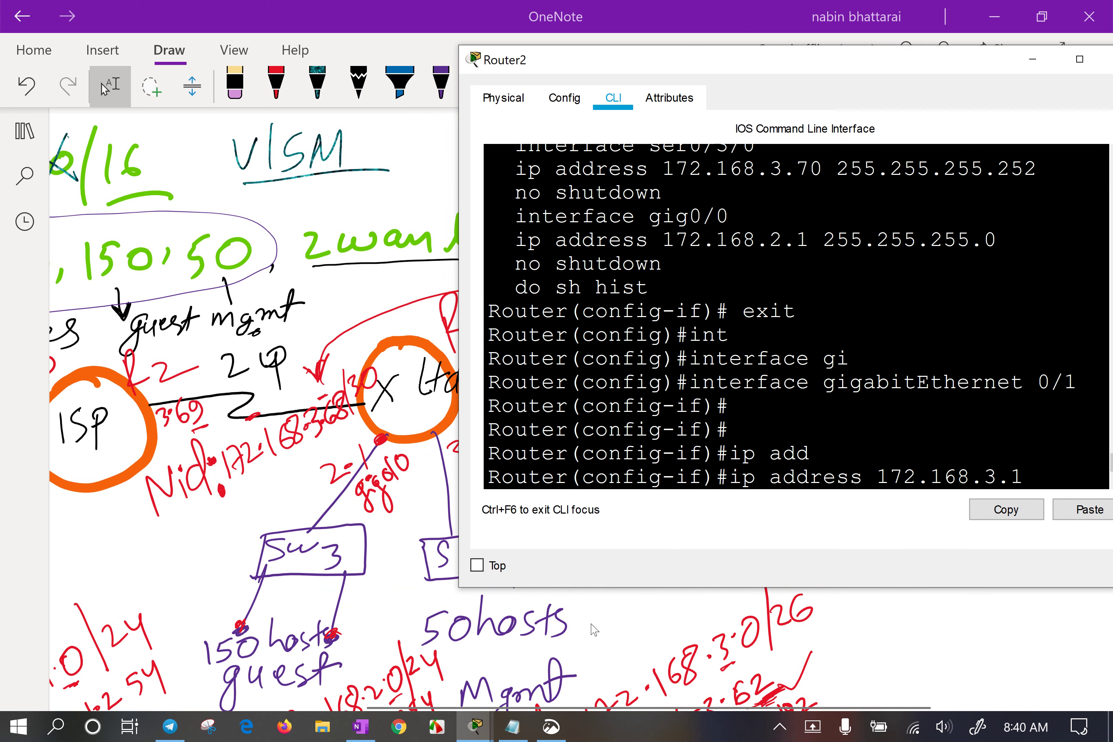
type("1 255.25")
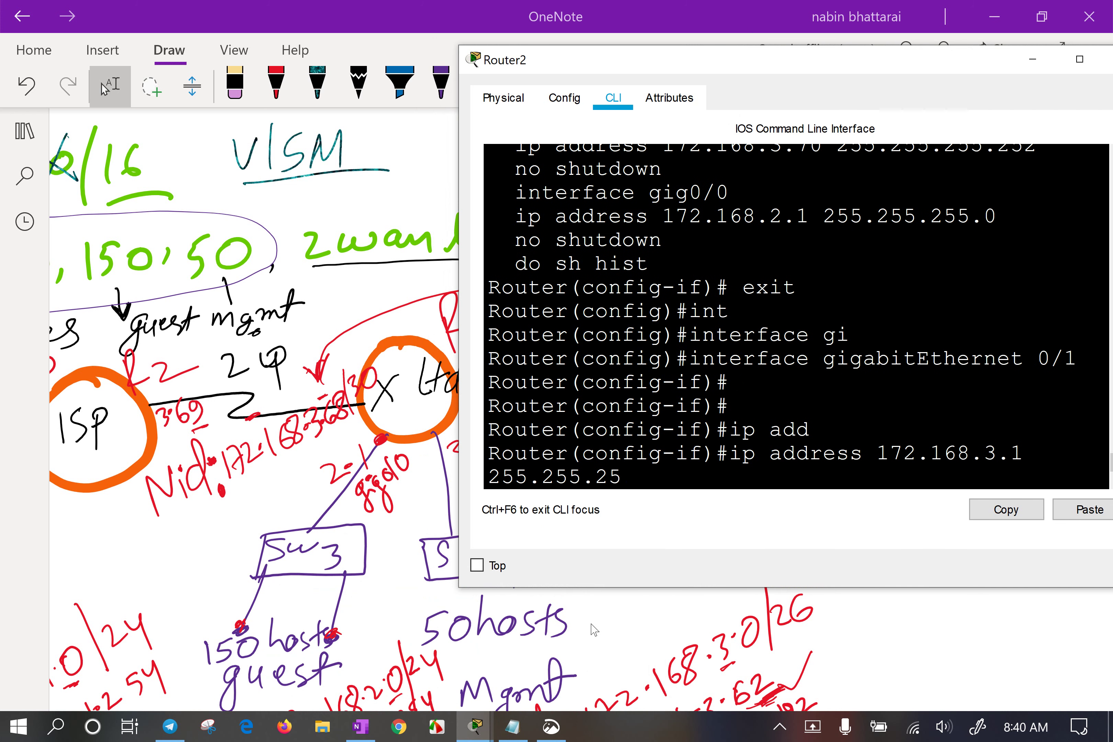
type("5.25")
key("BackSpace")
key("BackSpace")
key("Return")
key("Return")
key("Return")
Enable the gigabitEthernet 0/1 interface with no shutdown and return to a clean prompt.
type("nfig-if)#n")
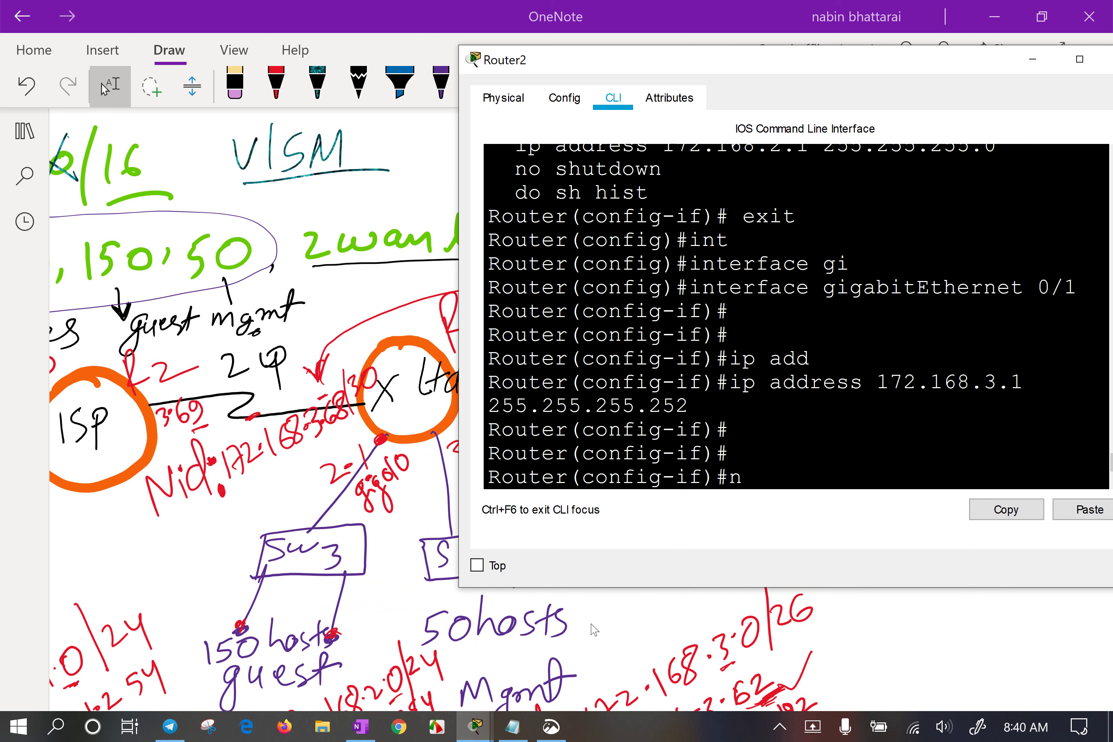
type("o sh")
key("Tab")
key("Return")
key("Return")
key("Return")
Leave configuration mode on Router2 with exit and end to reach the privileged prompt.
type("ex")
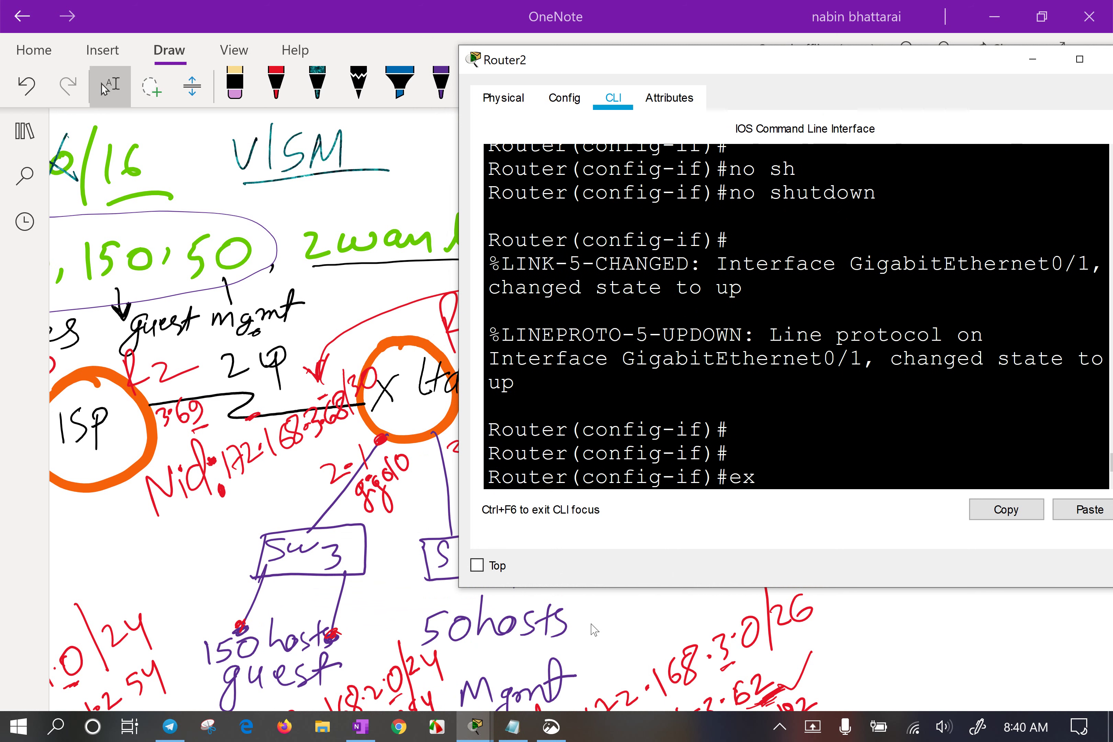
type("it")
key("Return")
key("Return")
key("Return")
key("Return")
key("Return")
key("Return")
type("en")
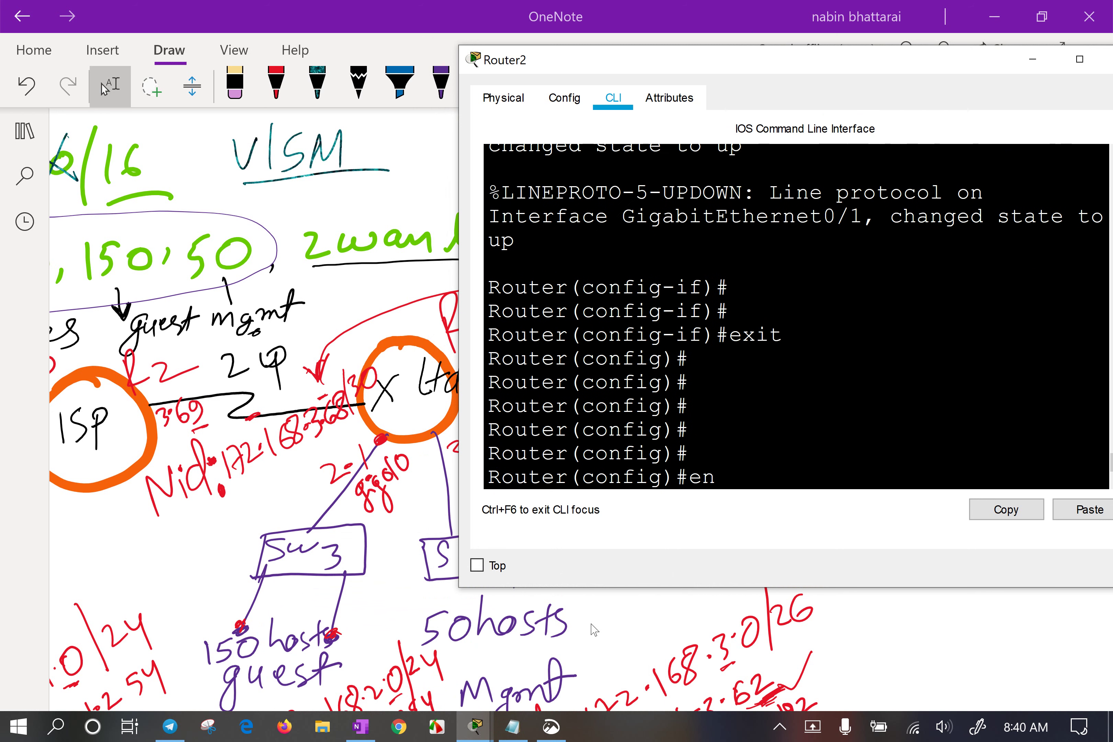
type("d")
key("Return")
key("Return")
key("Return")
Run sh ip int br and examine Router2's interface addresses and statuses in the maximized console.
type("sh i")
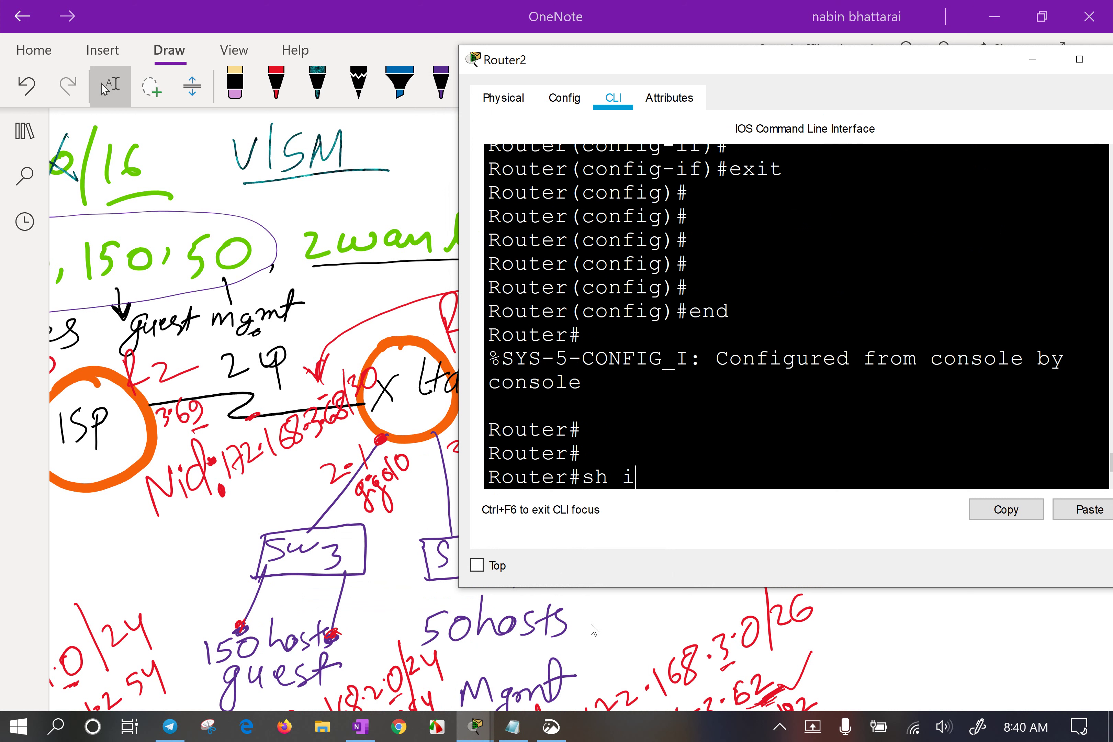
type("p int br")
key("Return")
key("Return")
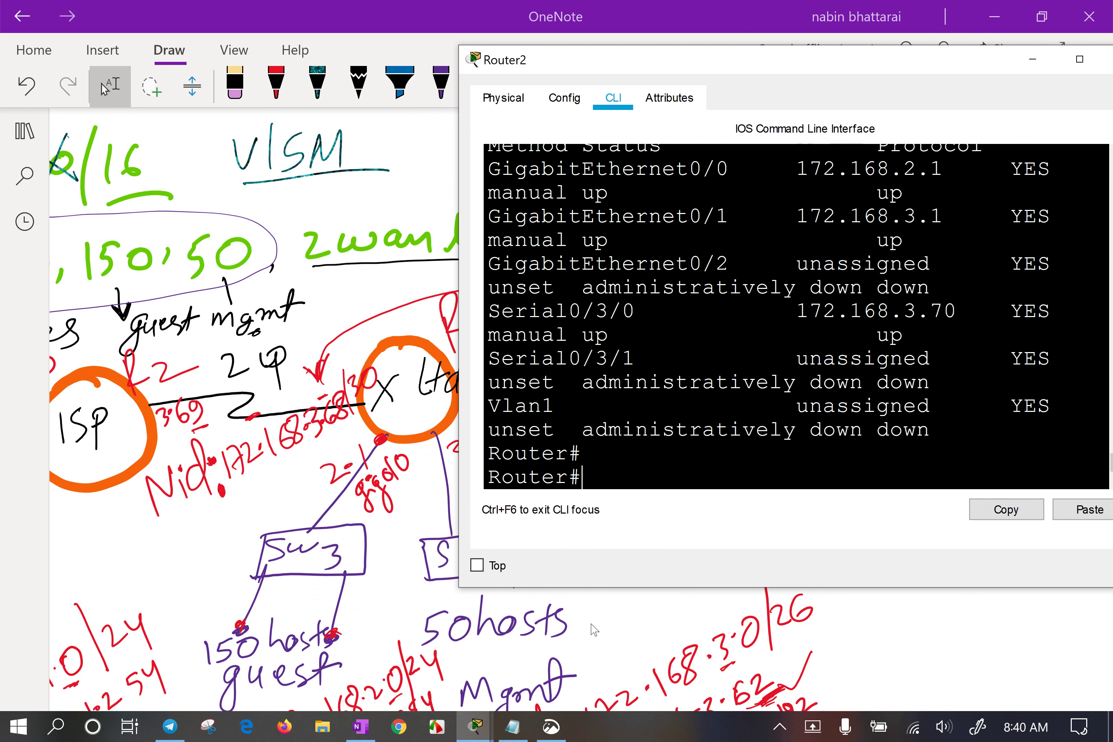
key("Return")
left_click(1078, 60)
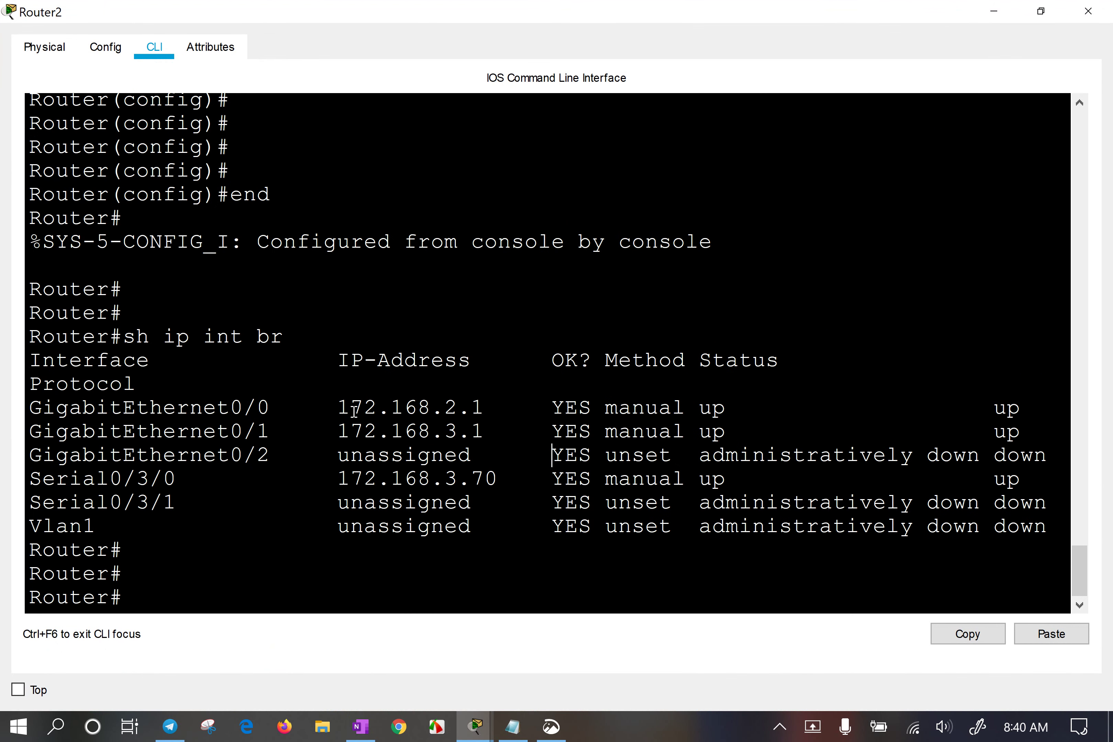
left_click_drag(249, 381, 808, 562)
left_click(667, 453)
Save Router2's configuration with wr and close its window.
type("wr")
key("Return")
key("Return")
key("Return")
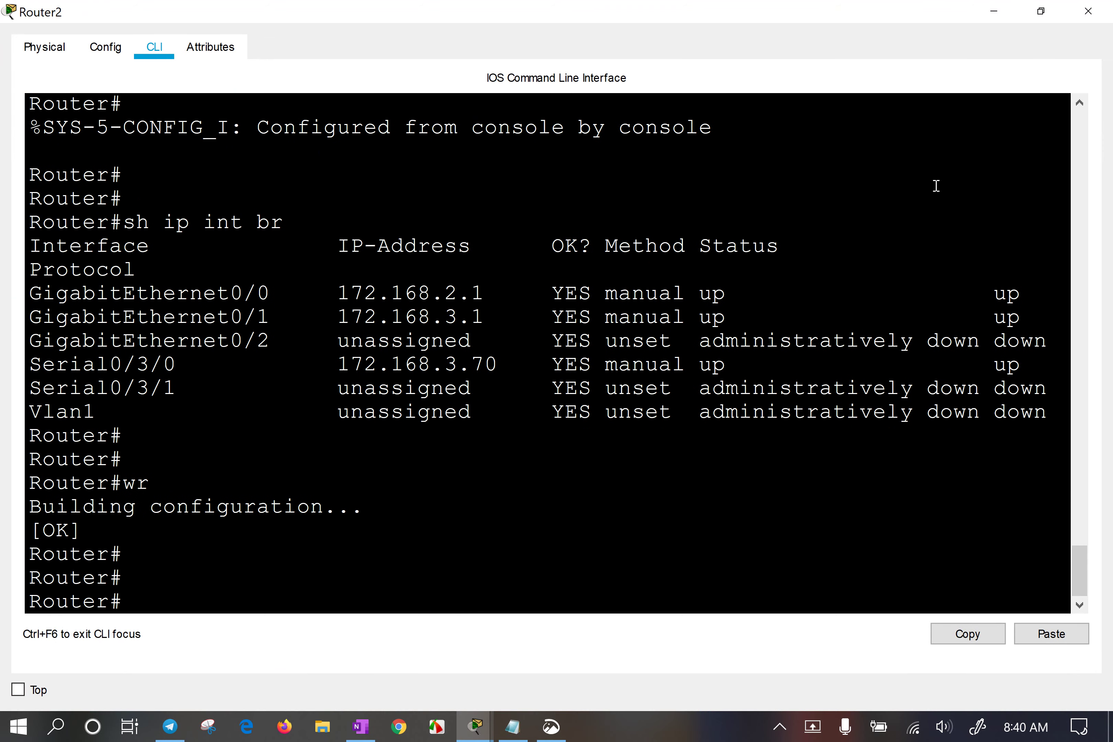
left_click(1092, 8)
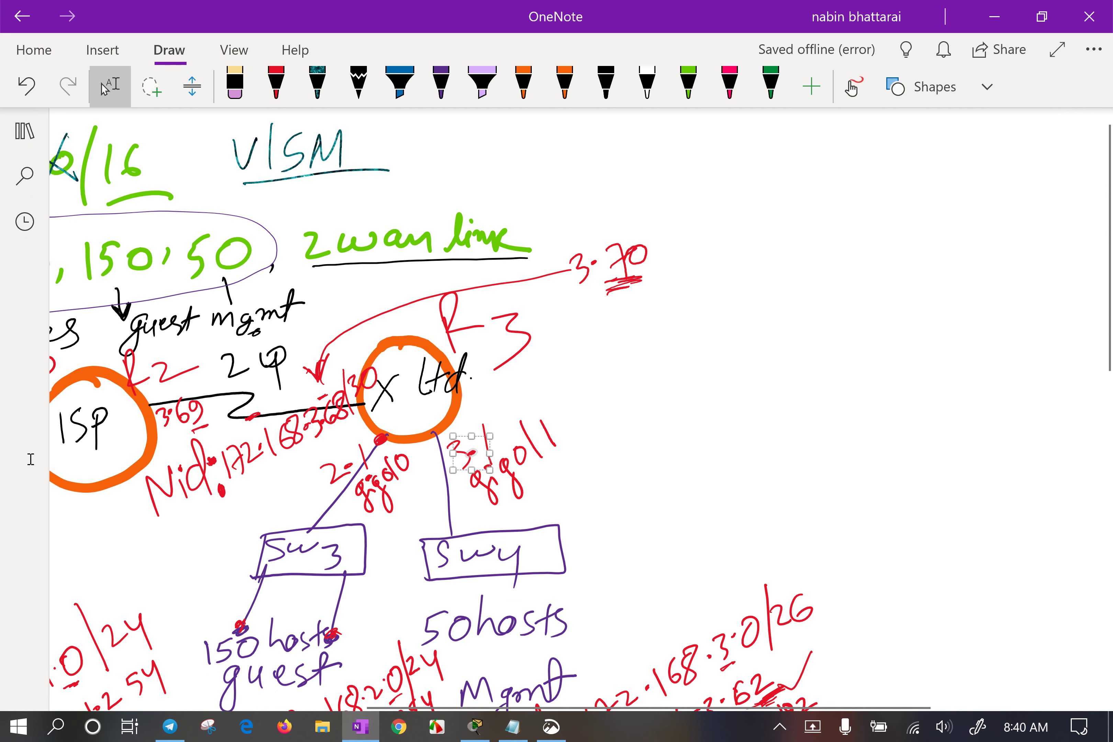
Review the full VLSM diagram in OneNote and return to Packet Tracer to view the topology from Router0 to Router2.
scroll(288, 545, "left", 10)
scroll(288, 545, "down", 4)
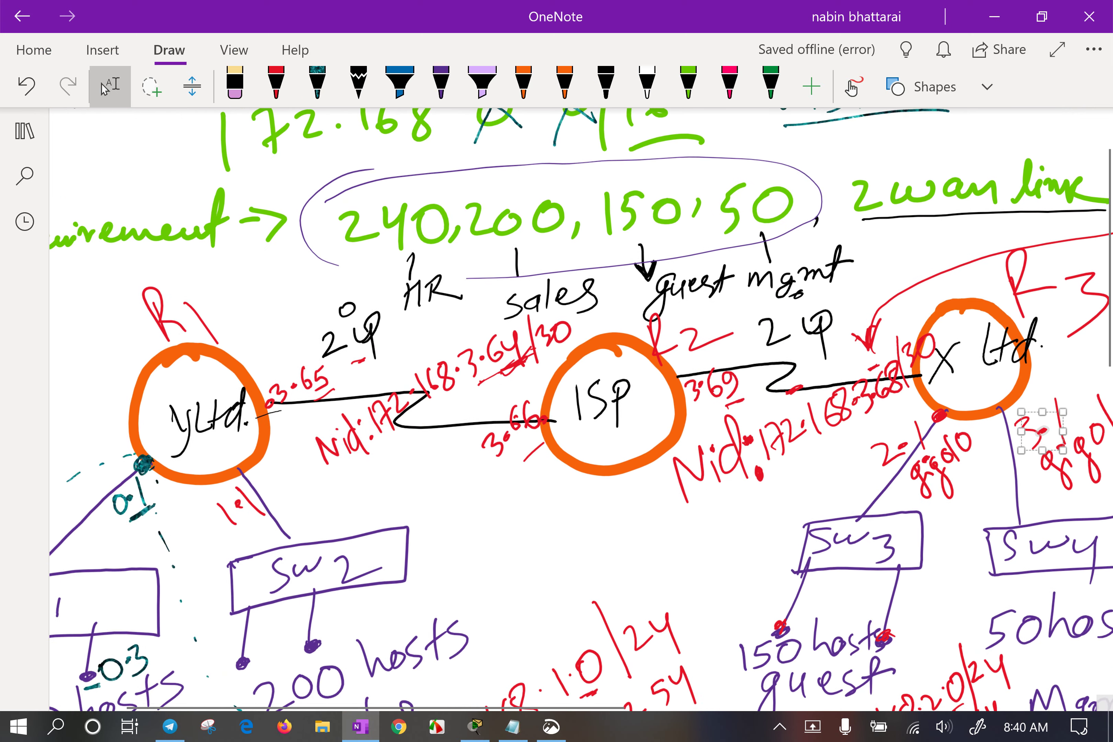
scroll(96, 459, "left", 3)
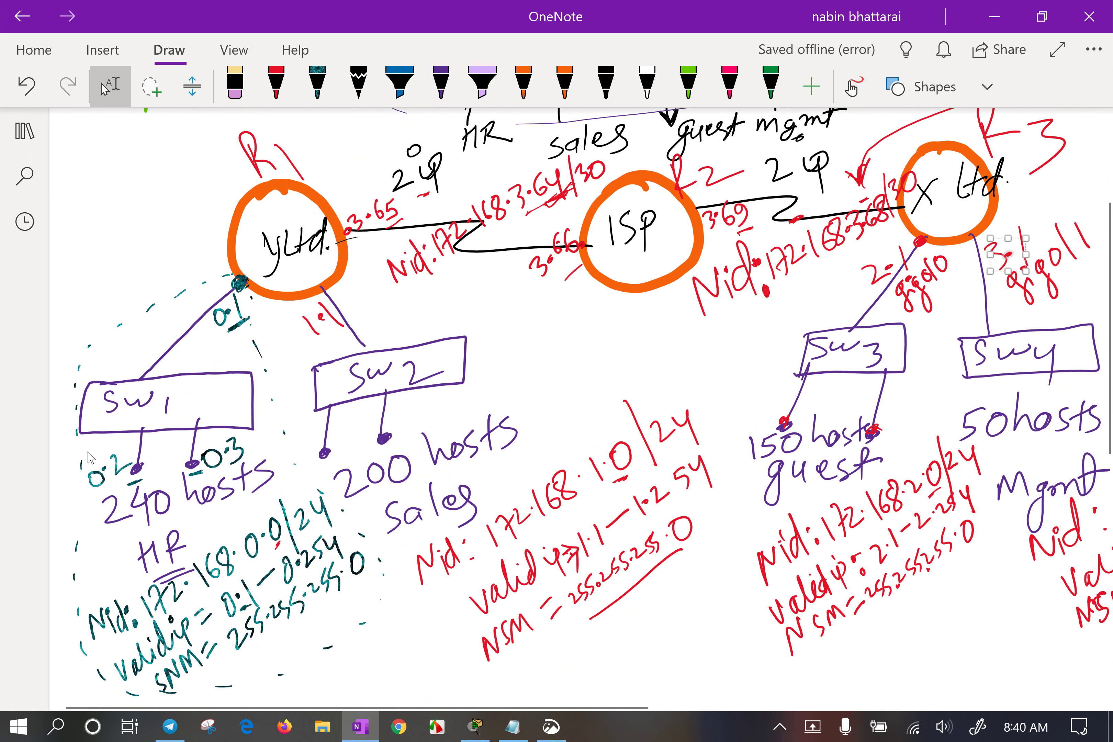
left_click(482, 731)
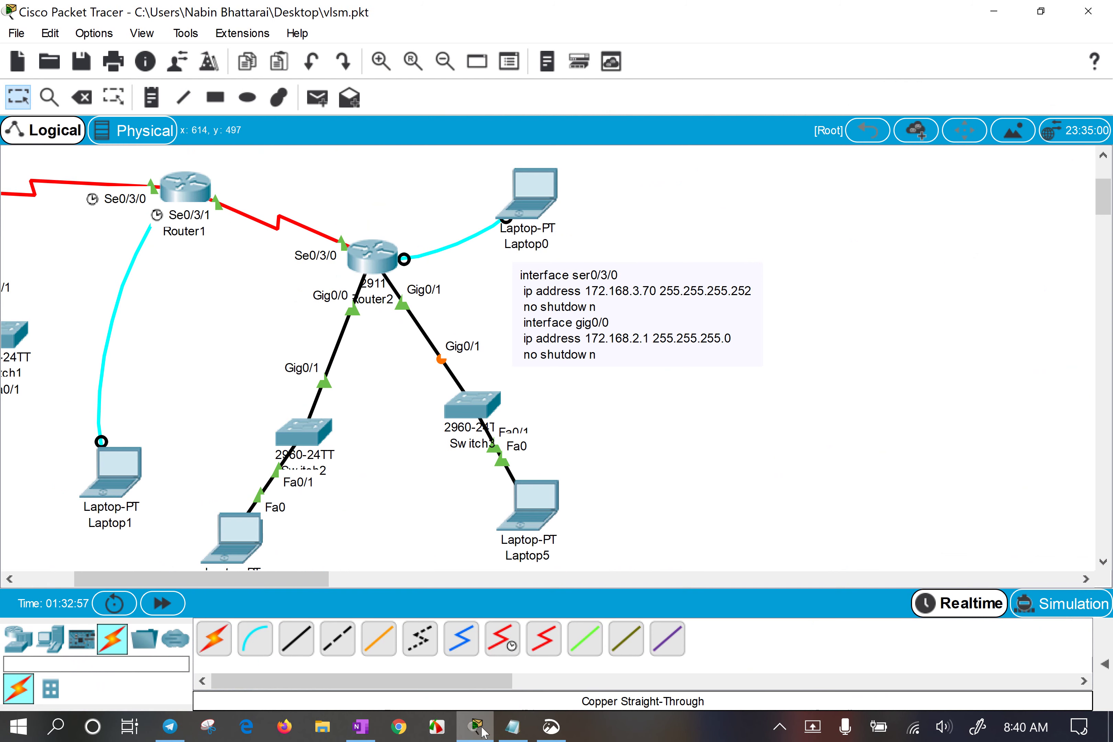
left_click_drag(213, 579, 158, 578)
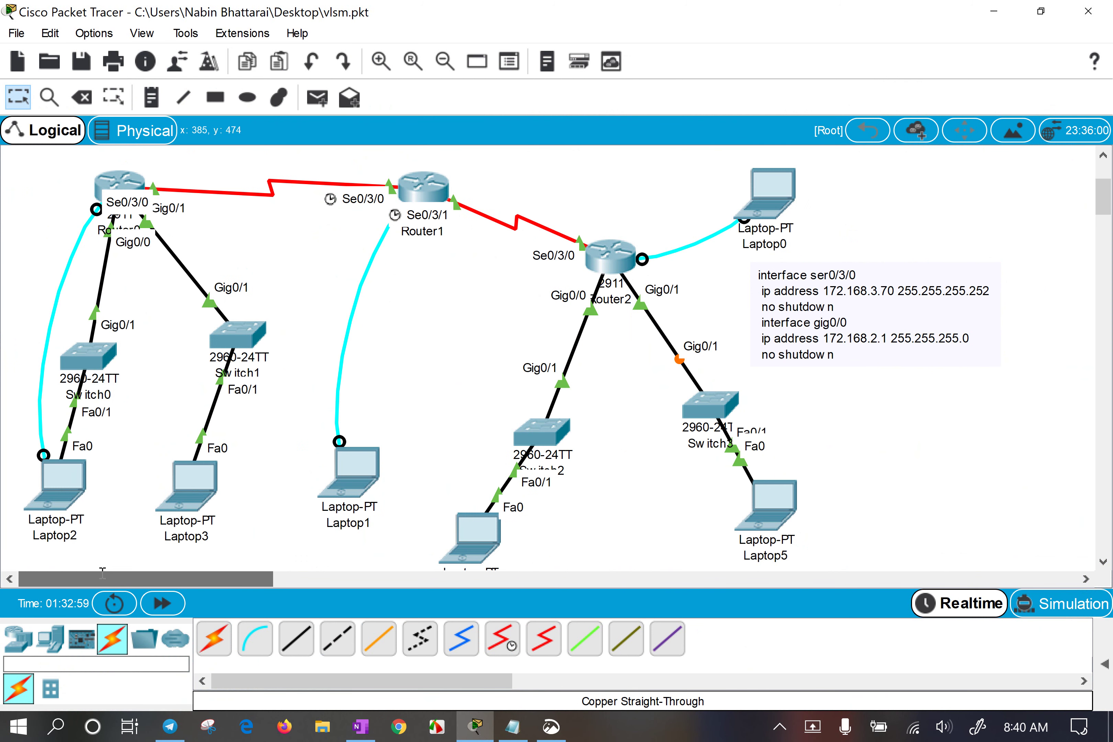
Open Laptop2's IP configuration and set its static IPv4 address to 172.168.0.2.
left_click(75, 491)
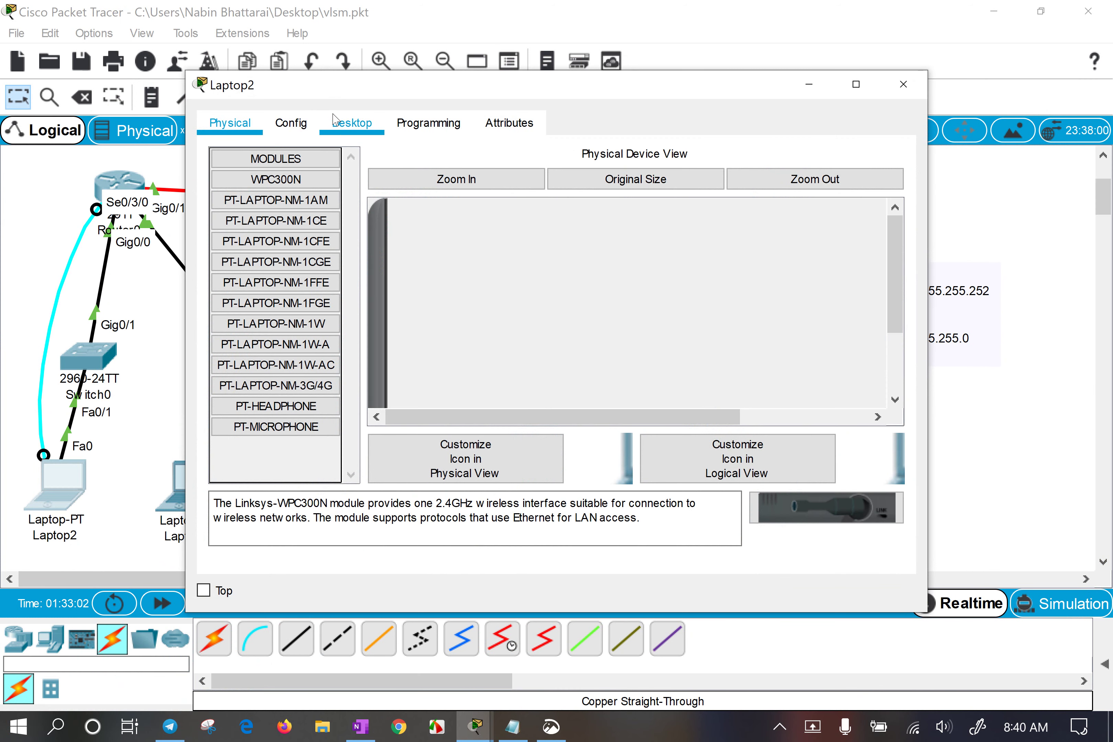
left_click(342, 128)
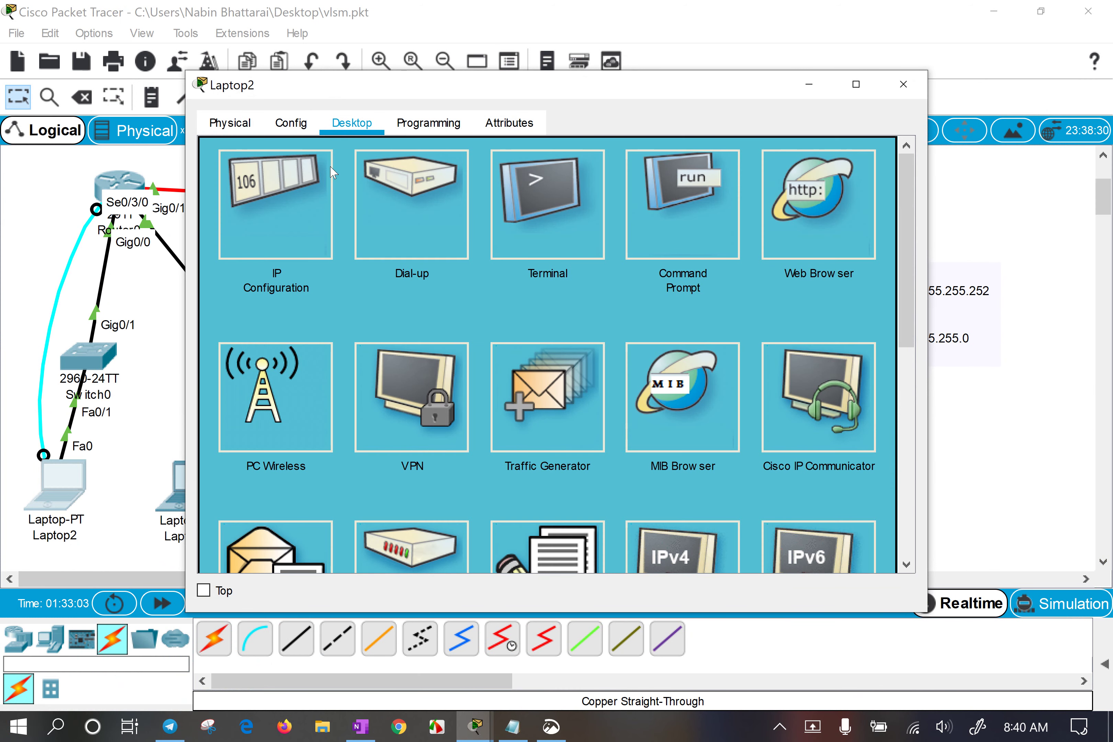
left_click(297, 186)
left_click_drag(366, 84, 491, 84)
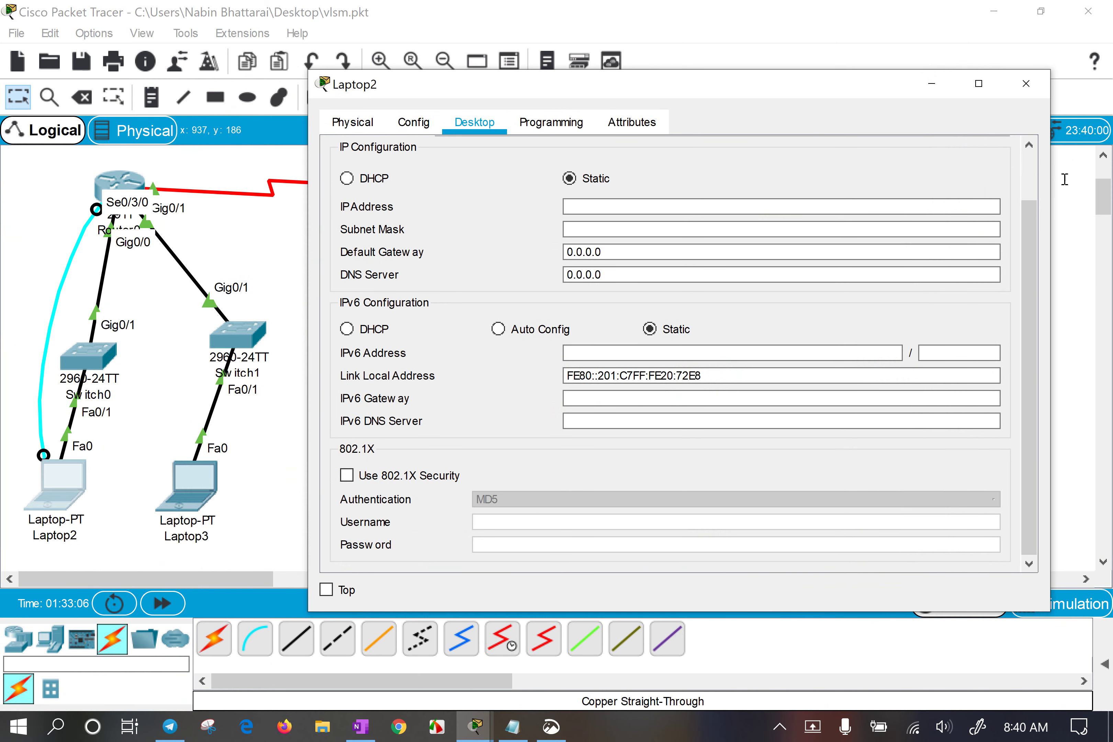
scroll(1032, 170, "up", 1)
left_click(995, 157)
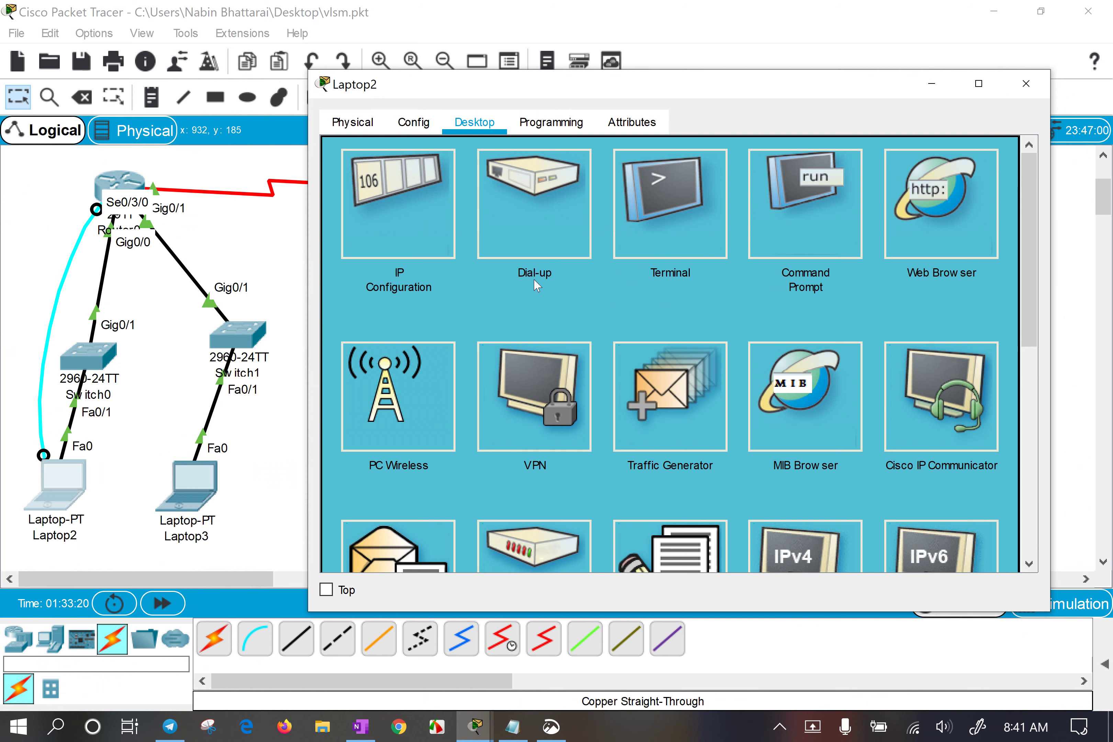
left_click(396, 195)
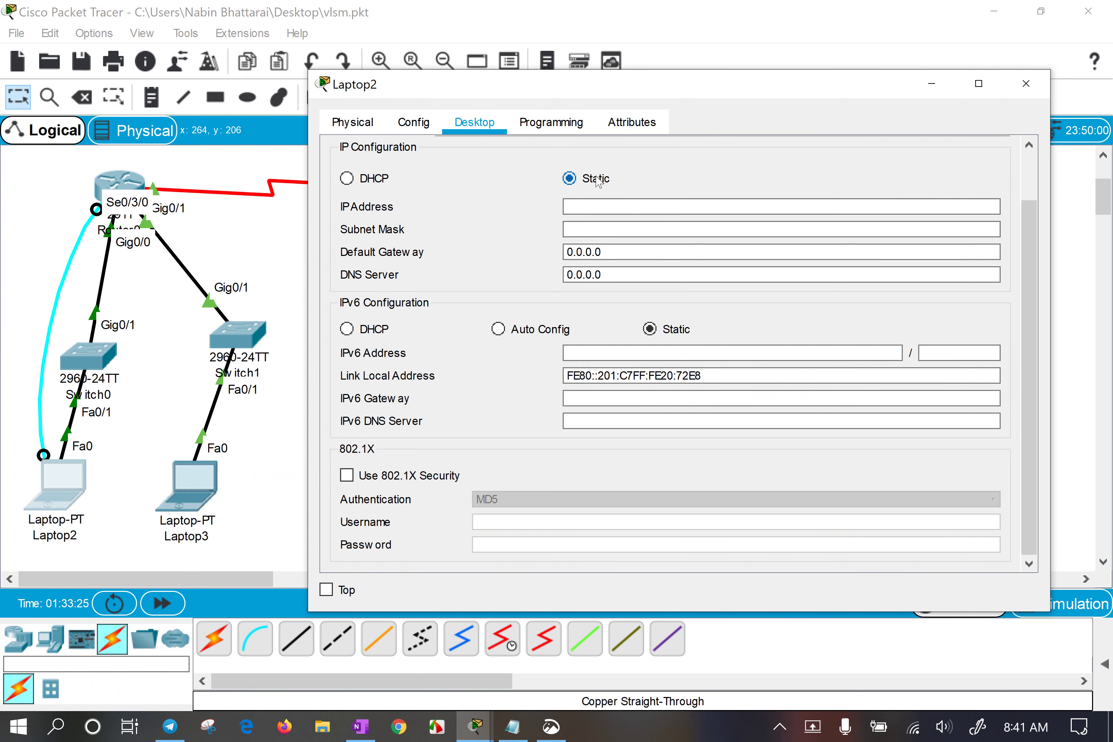
left_click(596, 209)
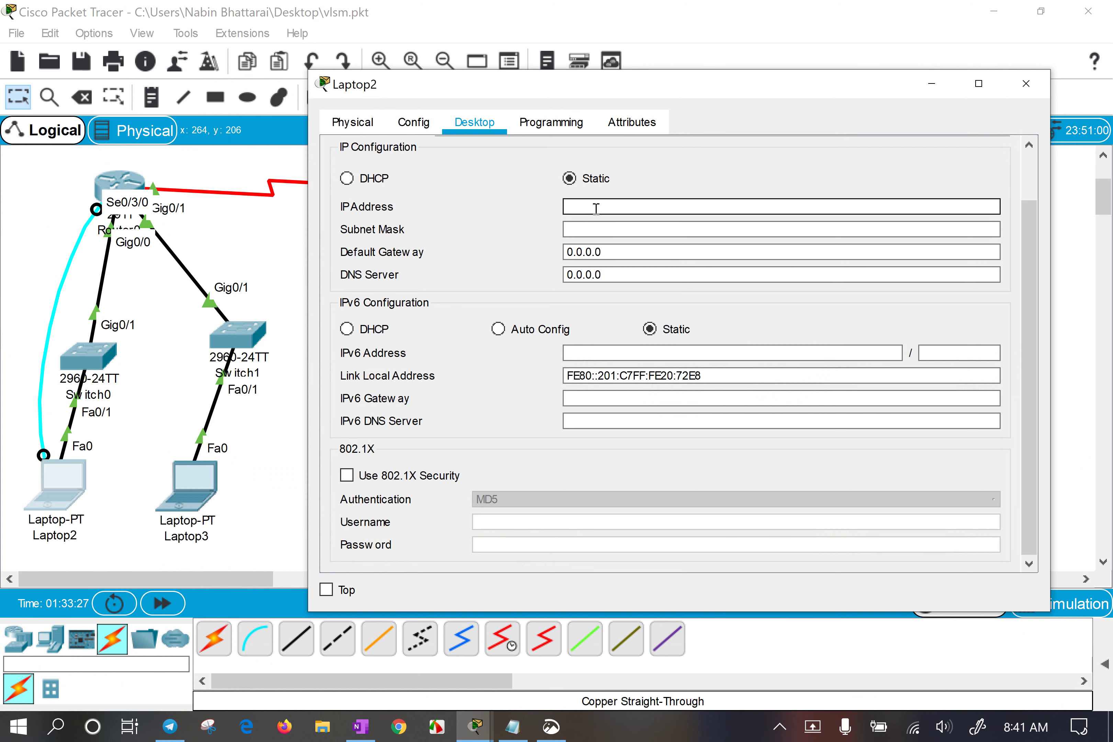
type("172.168.0.")
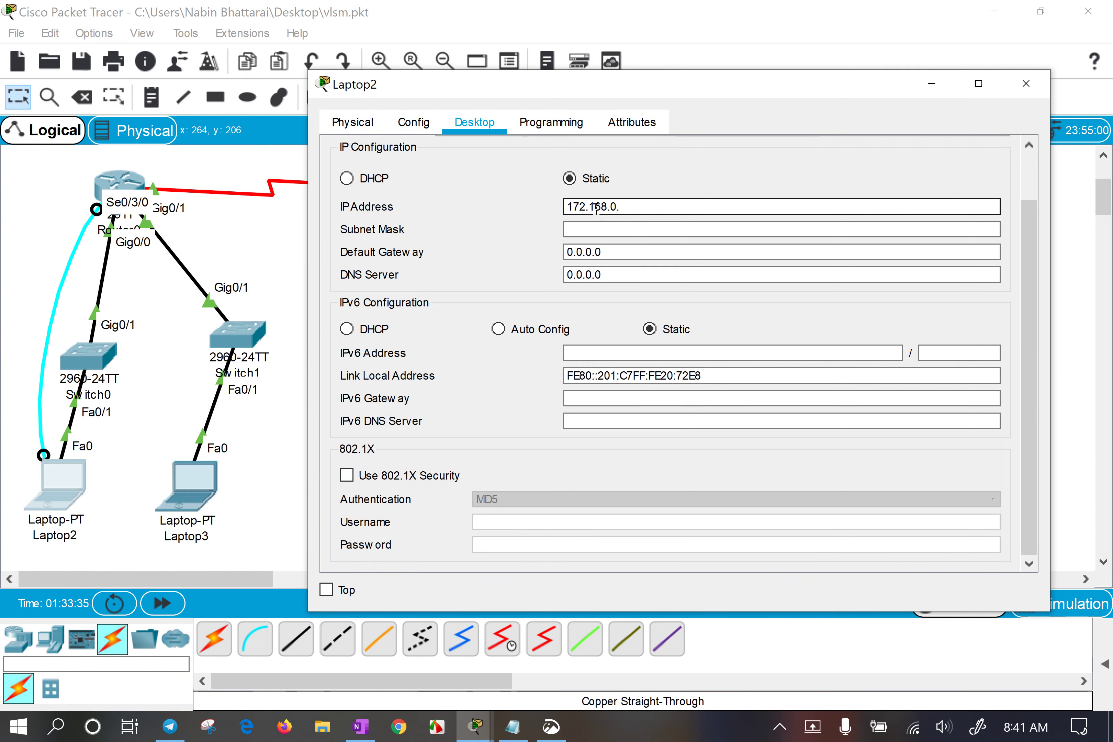
type("2")
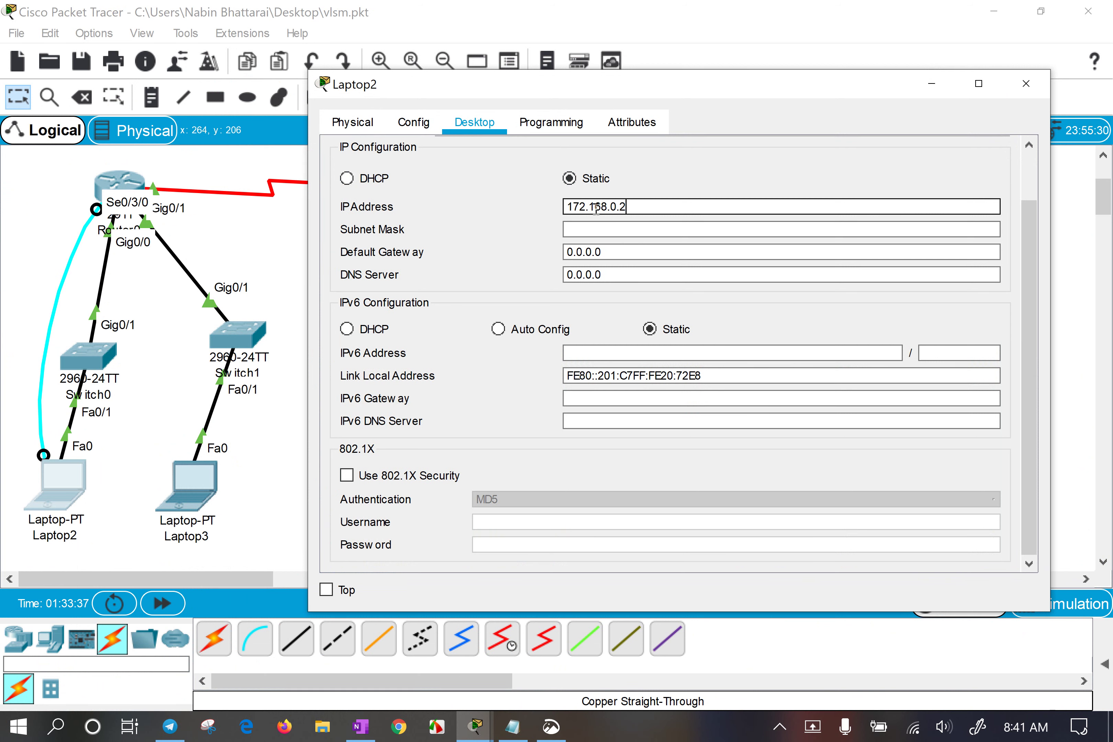
key("ctrl+a")
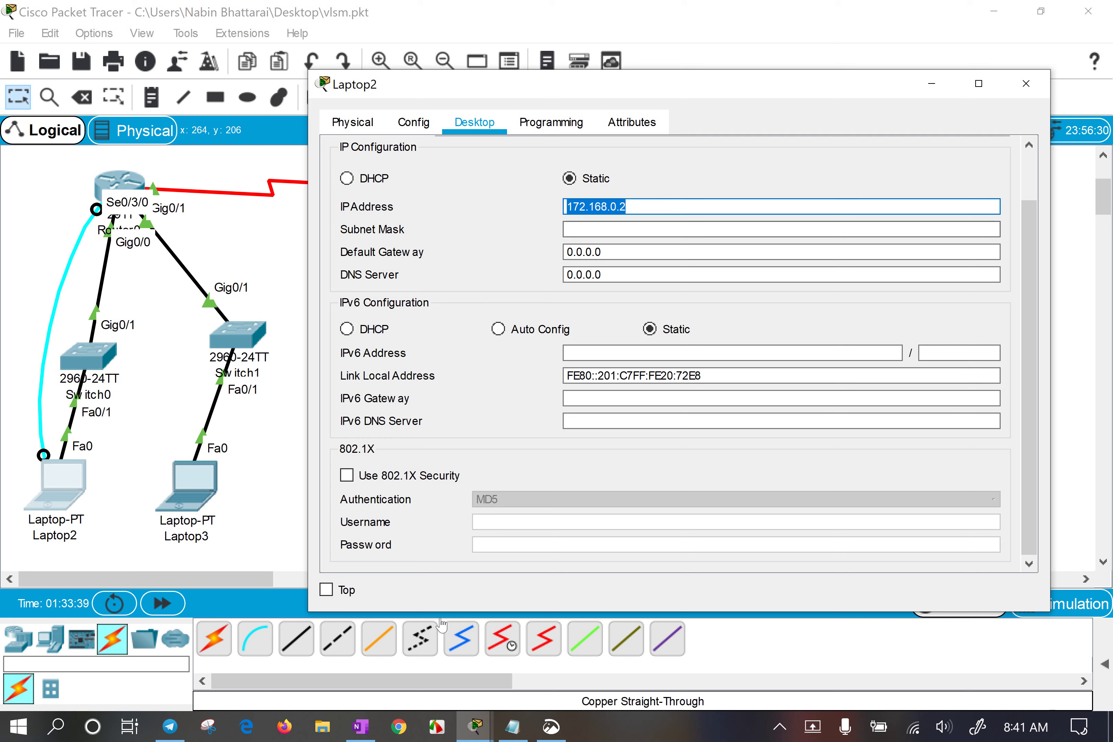
Switch to OneNote and examine the host addresses, gateway address and subnet mask planned for the HR network.
left_click(360, 727)
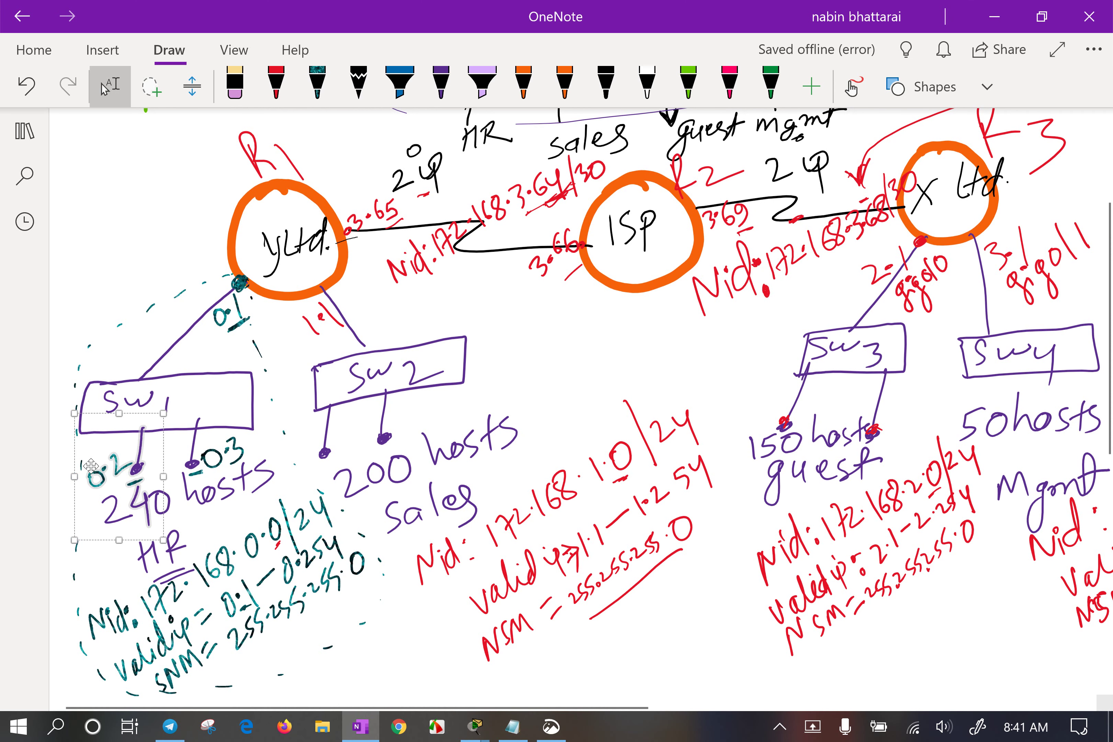
key("Tab")
left_click(85, 450)
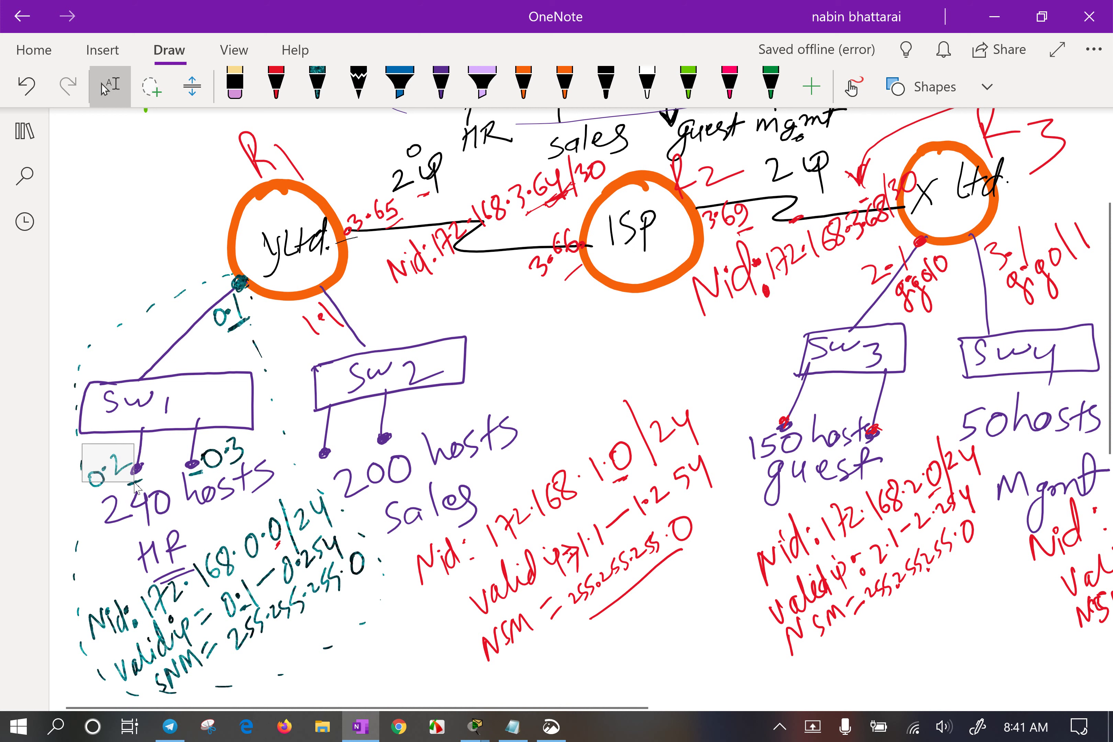
left_click_drag(381, 550, 243, 649)
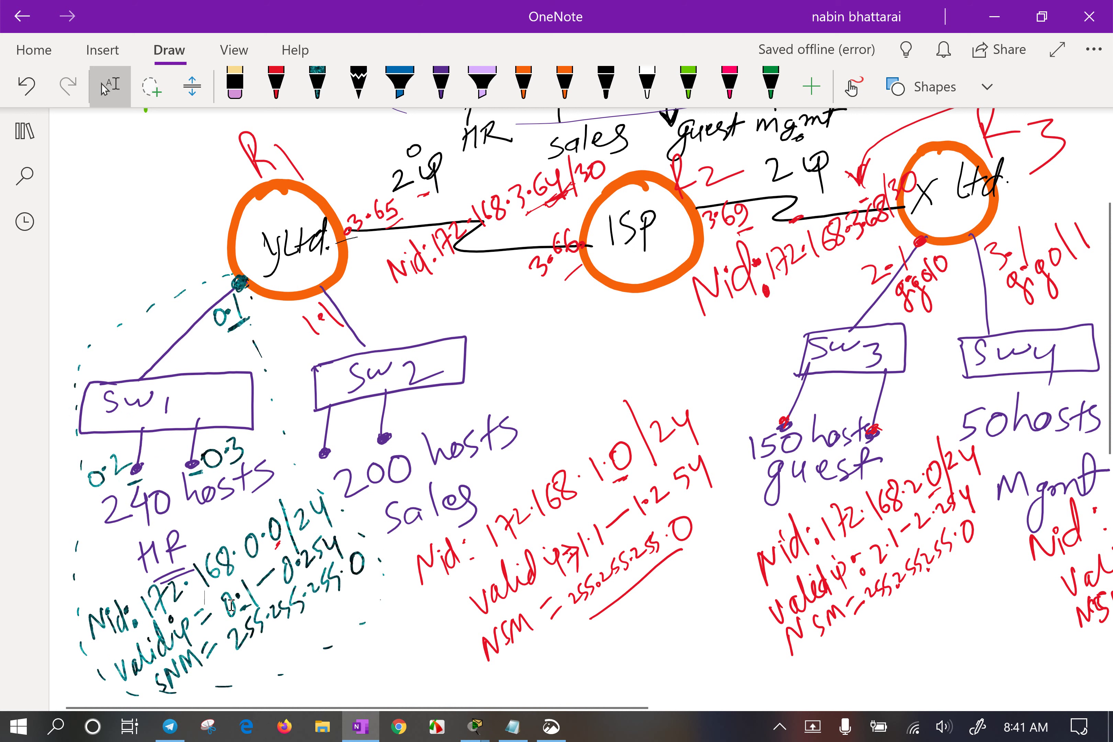
left_click_drag(235, 303, 258, 316)
mouse_move(86, 453)
left_mouse_down()
mouse_move(144, 475)
mouse_move(202, 460)
mouse_move(229, 474)
left_mouse_up()
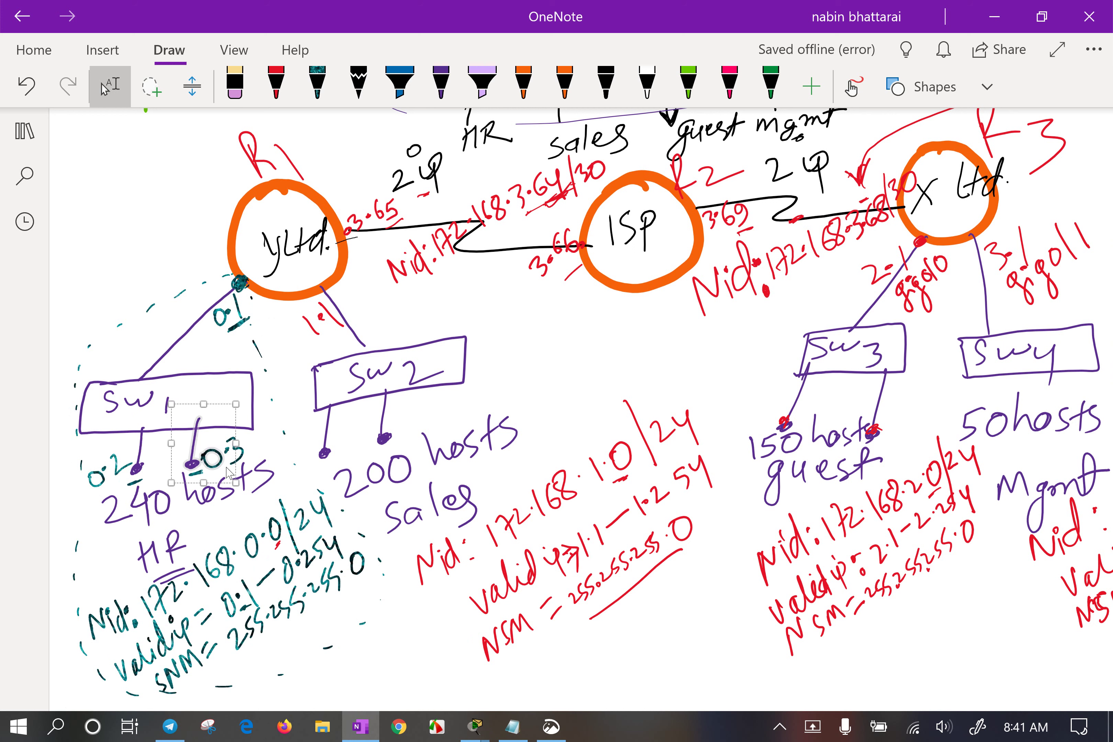
left_click_drag(221, 300, 257, 330)
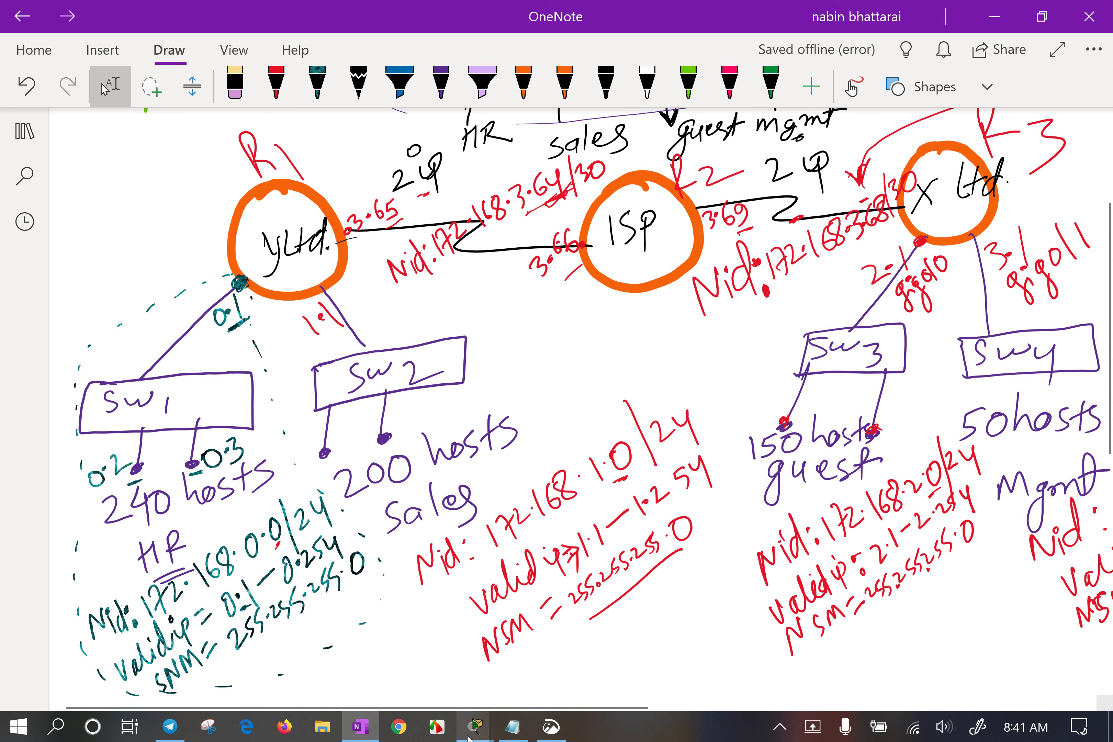
Return to Laptop2's configuration in Packet Tracer and set both the default gateway and DNS server to 172.168.0.1.
mouse_move(477, 727)
left_click(526, 620)
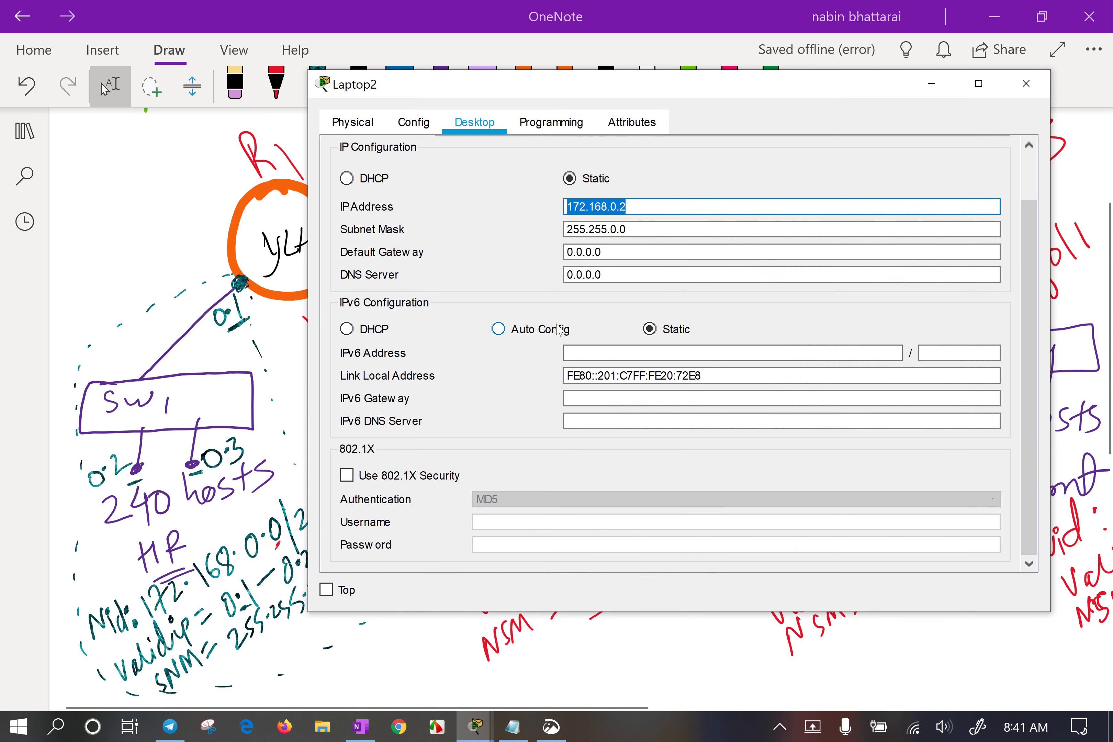
key("ctrl+c")
key("Tab")
key("Tab")
key("ctrl+v")
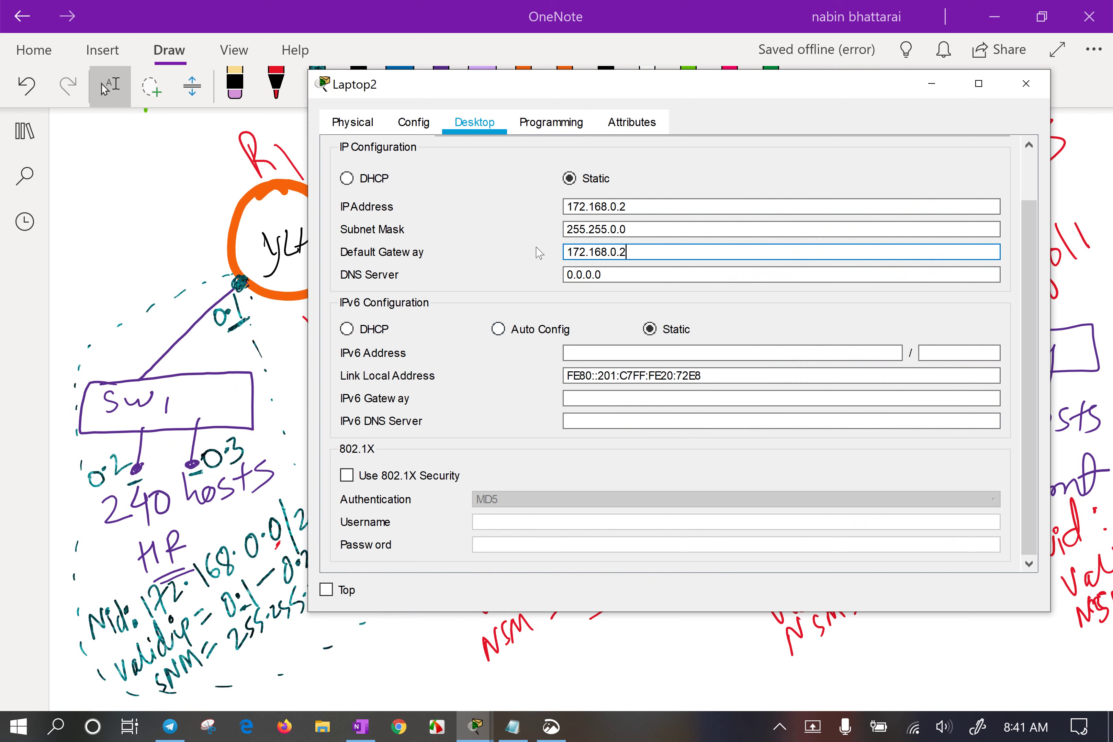
key("Tab")
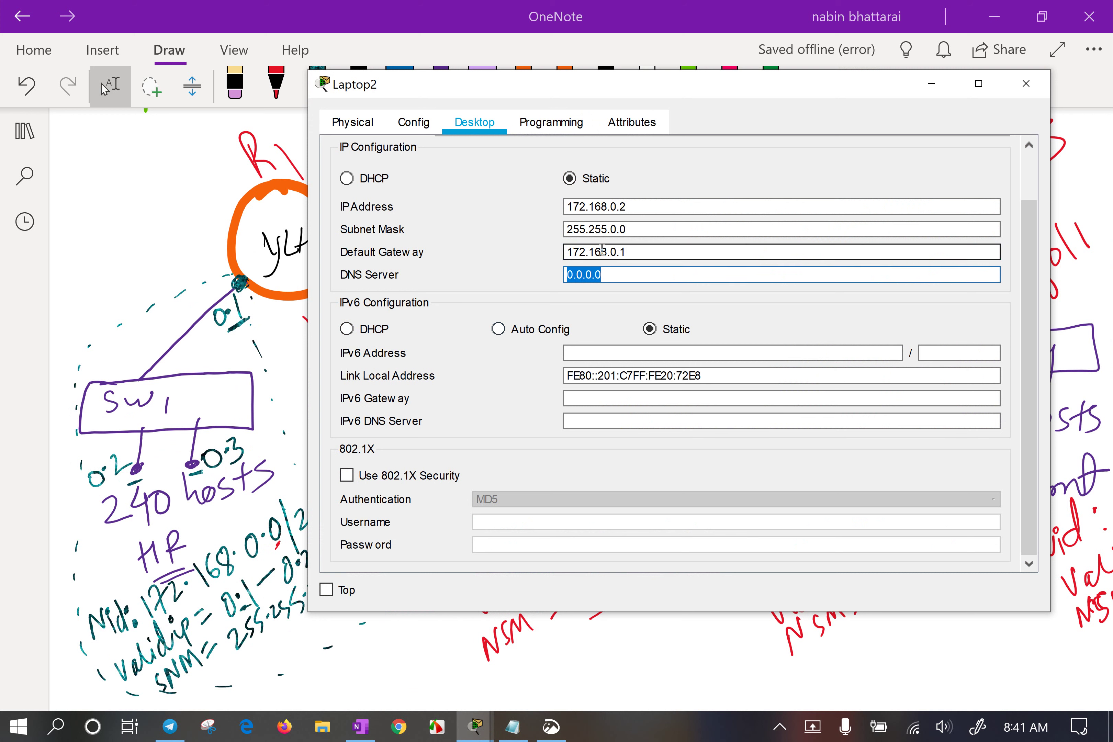
key("ctrl+v")
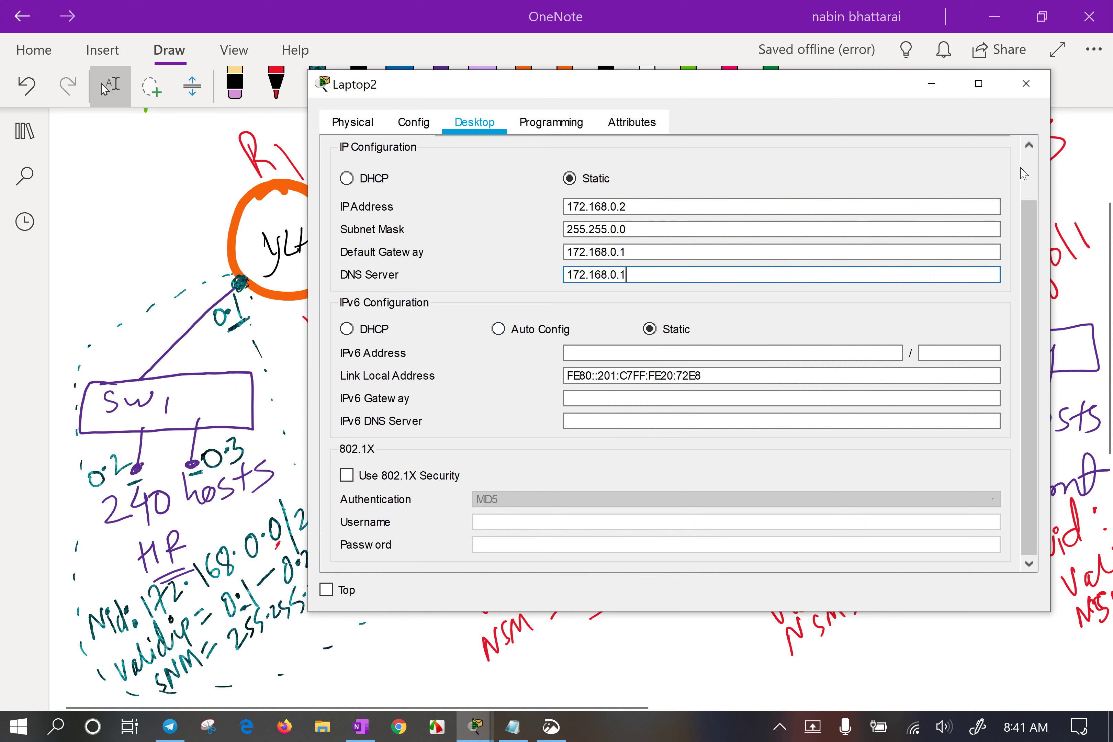
Close the IP configuration and run ipconfig in Laptop2's command prompt.
scroll(1028, 169, "up", 2)
left_click(995, 157)
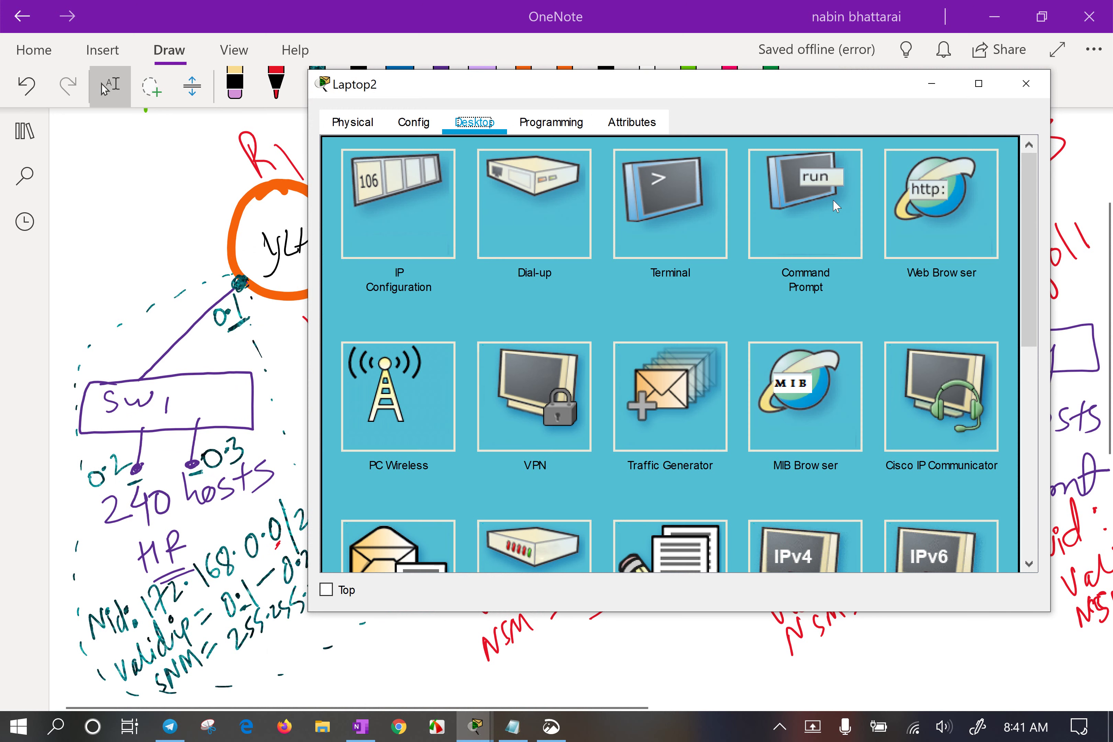
left_click(805, 189)
type("ip[")
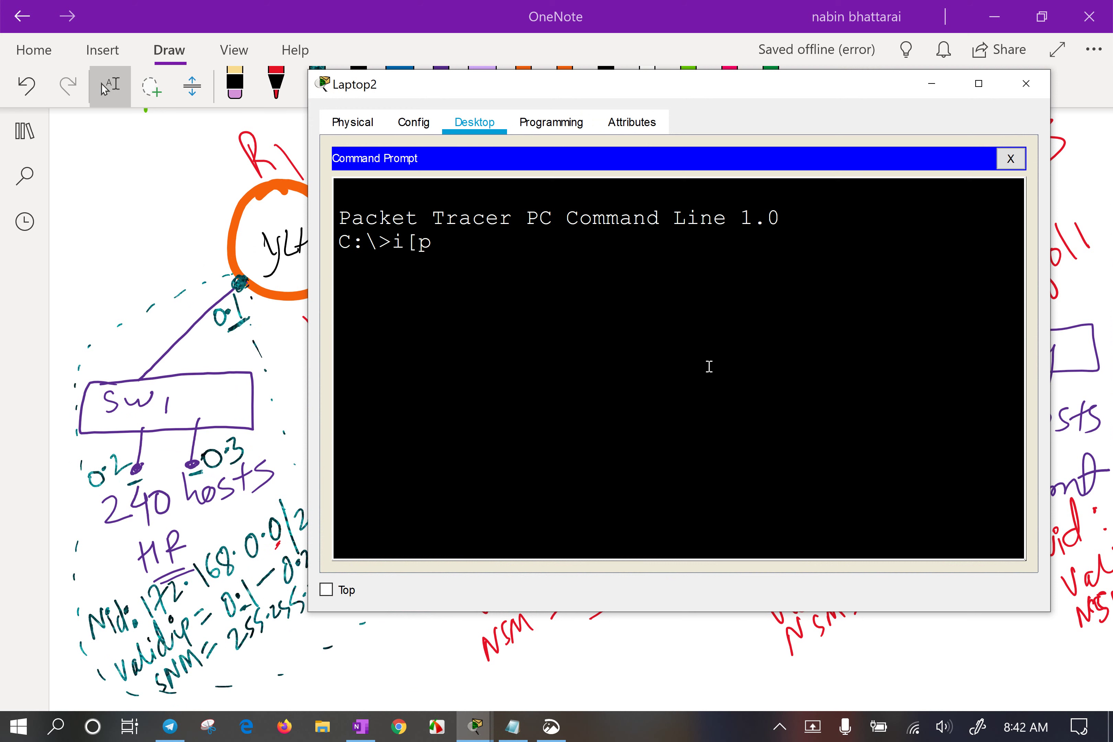
key("BackSpace")
type("copnf")
key("BackSpace")
key("BackSpace")
key("BackSpace")
type("nfig")
key("Return")
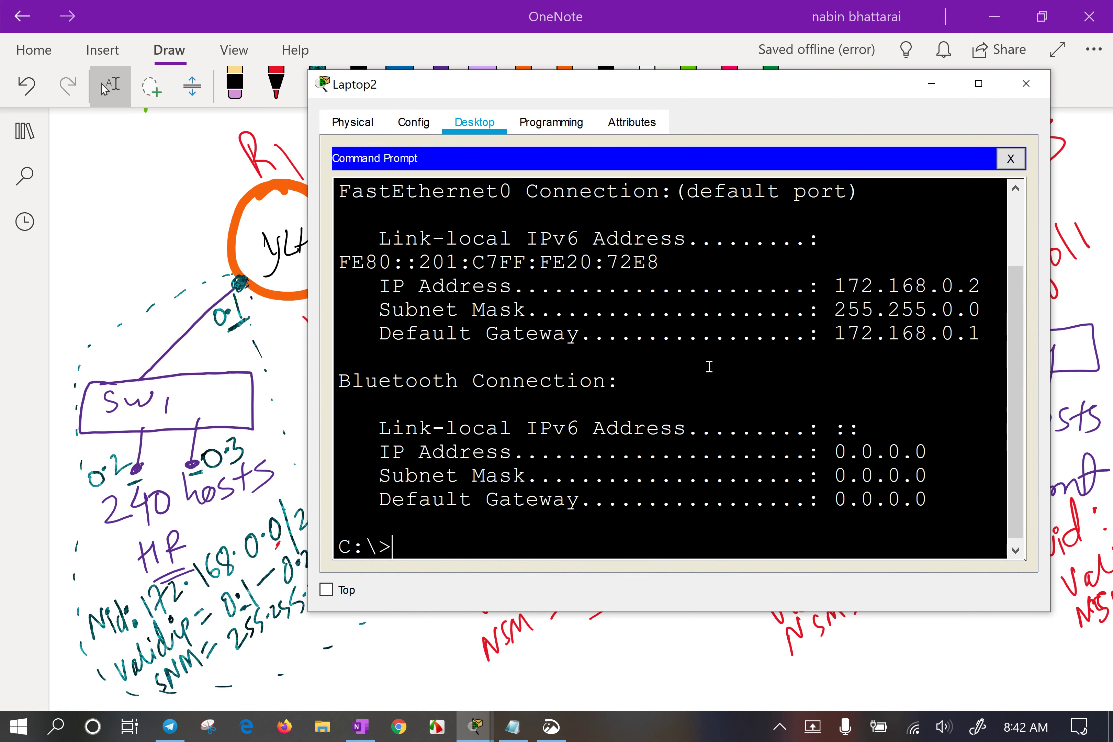
Maximize Laptop2's window and examine the IP address and subnet mask in the ipconfig output.
left_click_drag(884, 290, 939, 310)
left_click(978, 83)
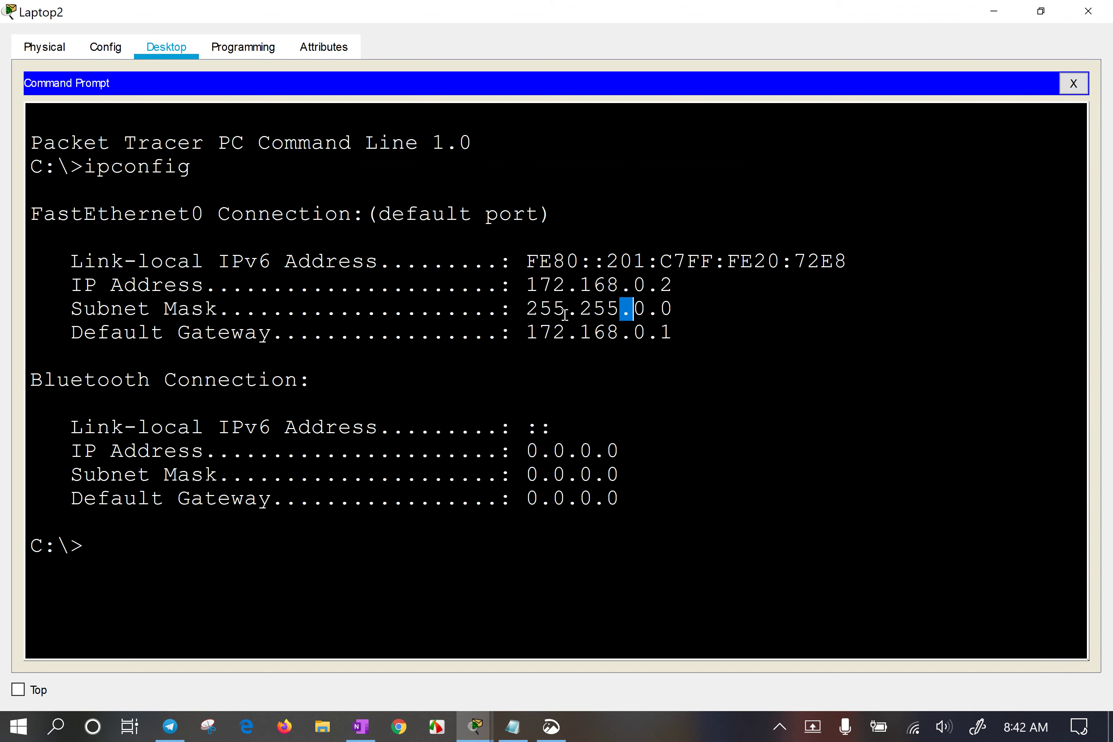
left_click_drag(567, 310, 679, 310)
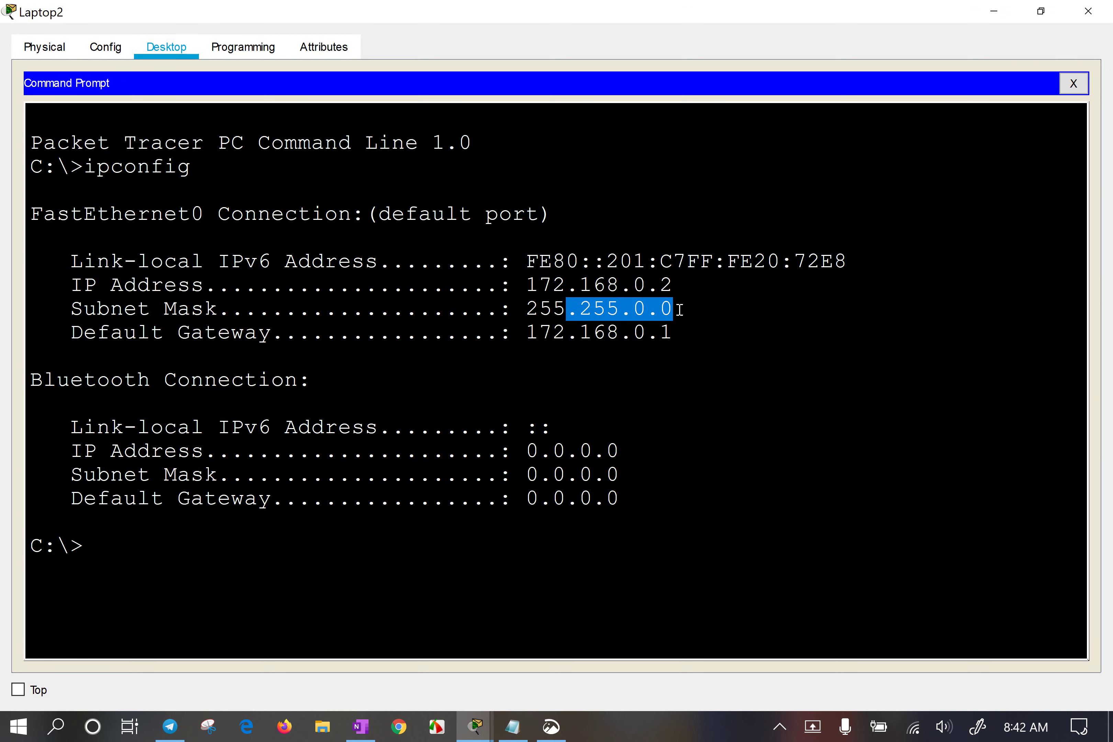
left_click(645, 373)
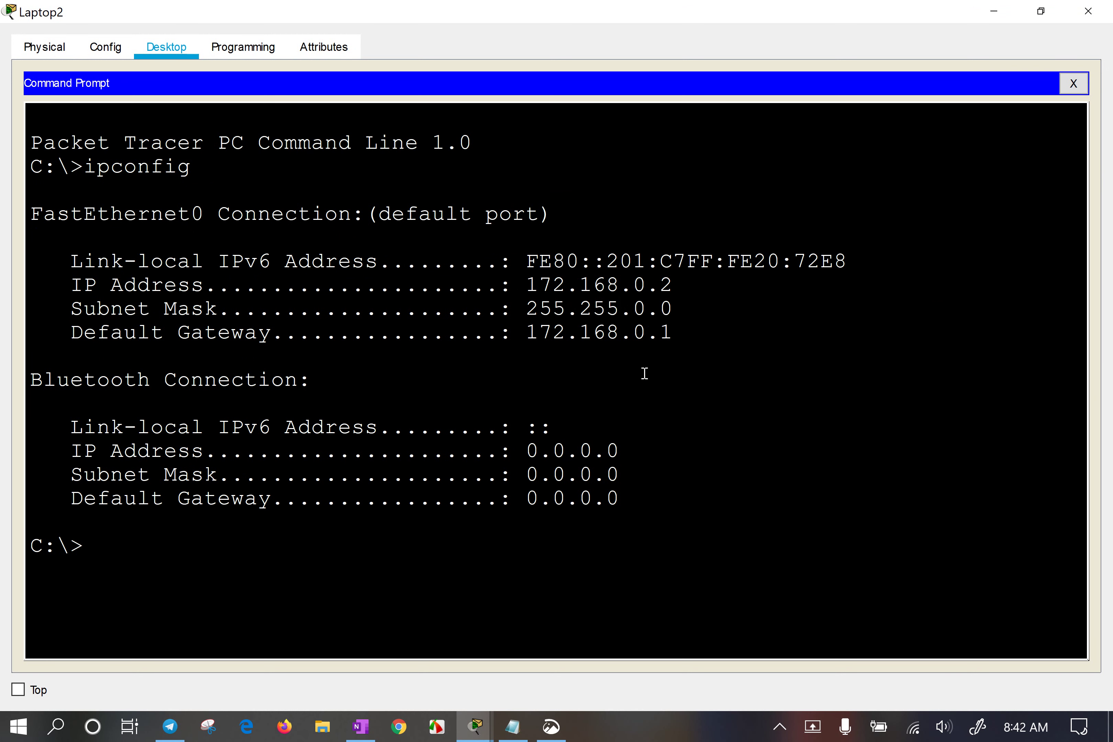
Ping the default gateway 172.168.0.1 from Laptop2, copying the address from the ipconfig output, and close Laptop2's window.
type("ping")
left_click_drag(527, 332, 674, 334)
right_click(663, 341)
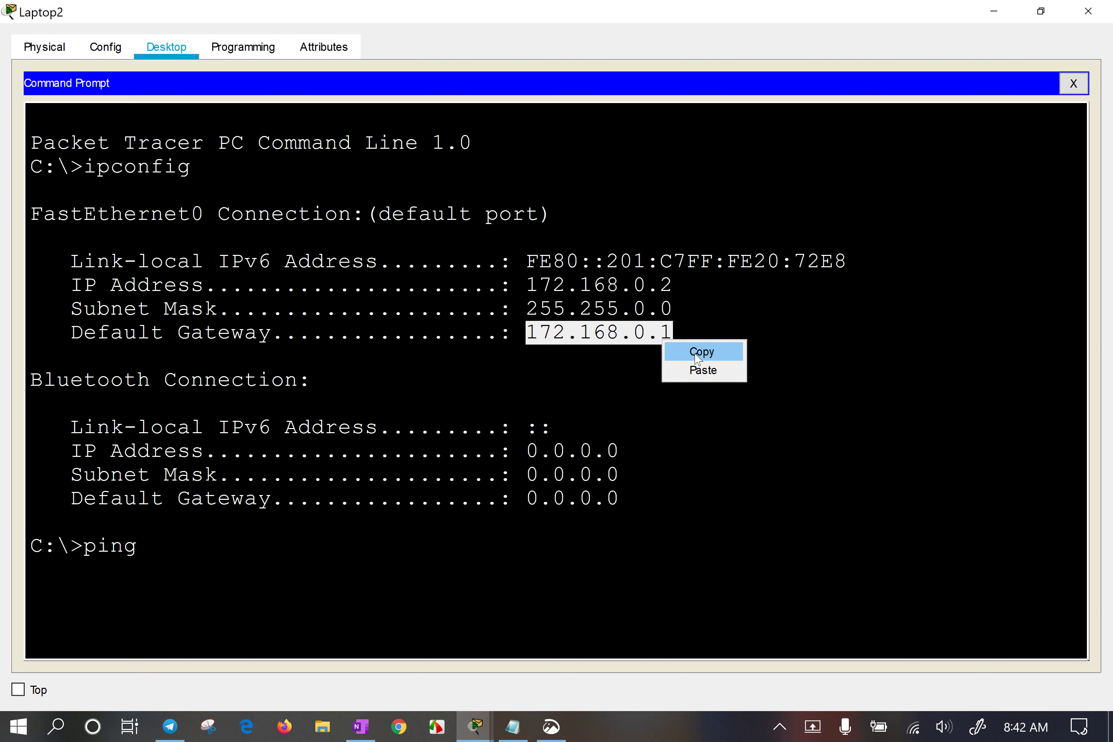
left_click(698, 352)
right_click(681, 355)
left_click(725, 387)
key("Return")
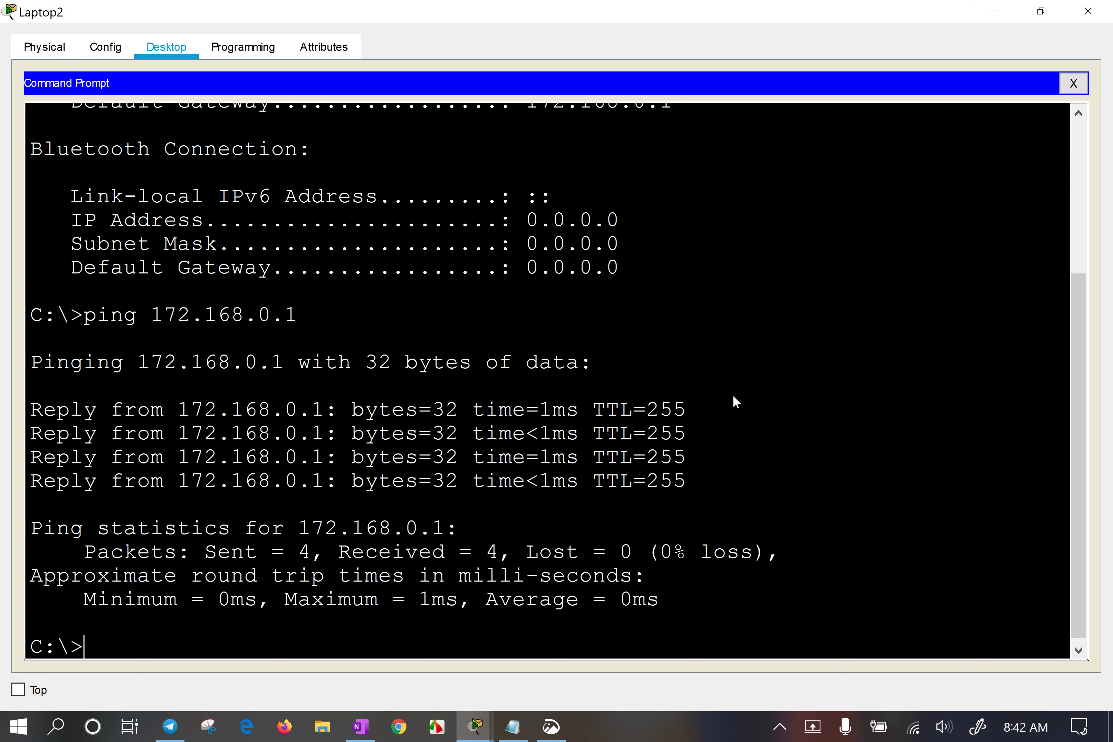
left_click(1070, 85)
left_click(1088, 11)
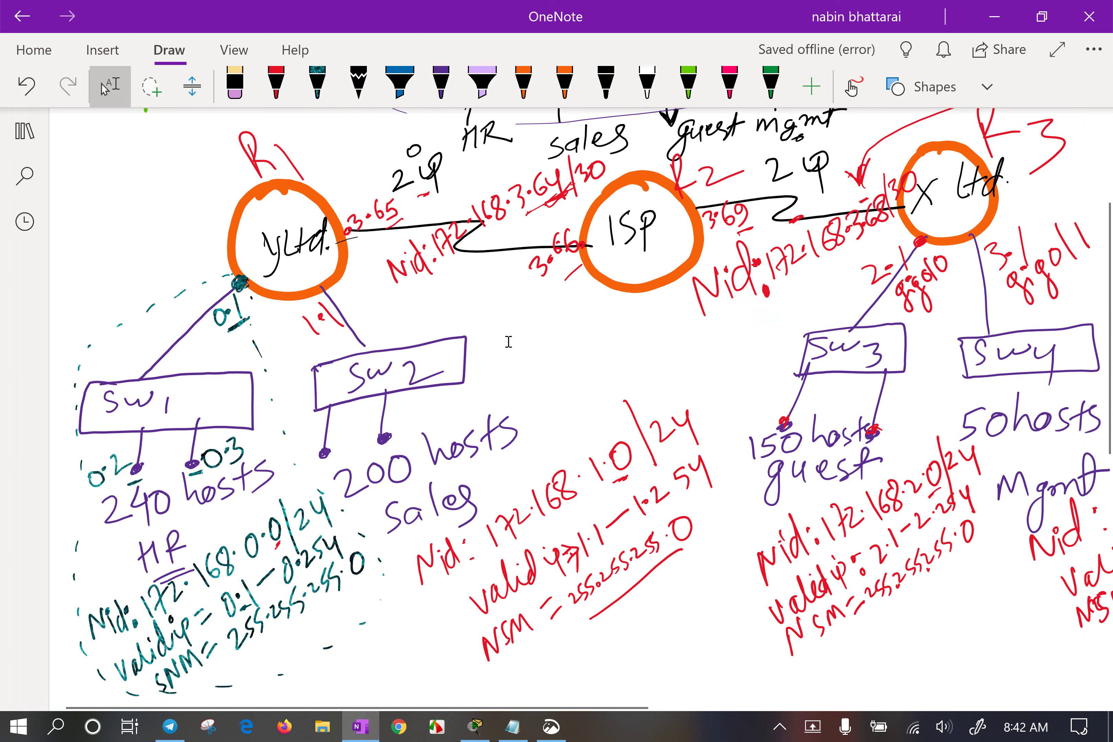
Switch from the OneNote diagram back to Packet Tracer and change Laptop2's subnet mask to 255.255.255.0.
left_click_drag(504, 327, 587, 366)
left_click_drag(516, 316, 597, 390)
left_click(476, 727)
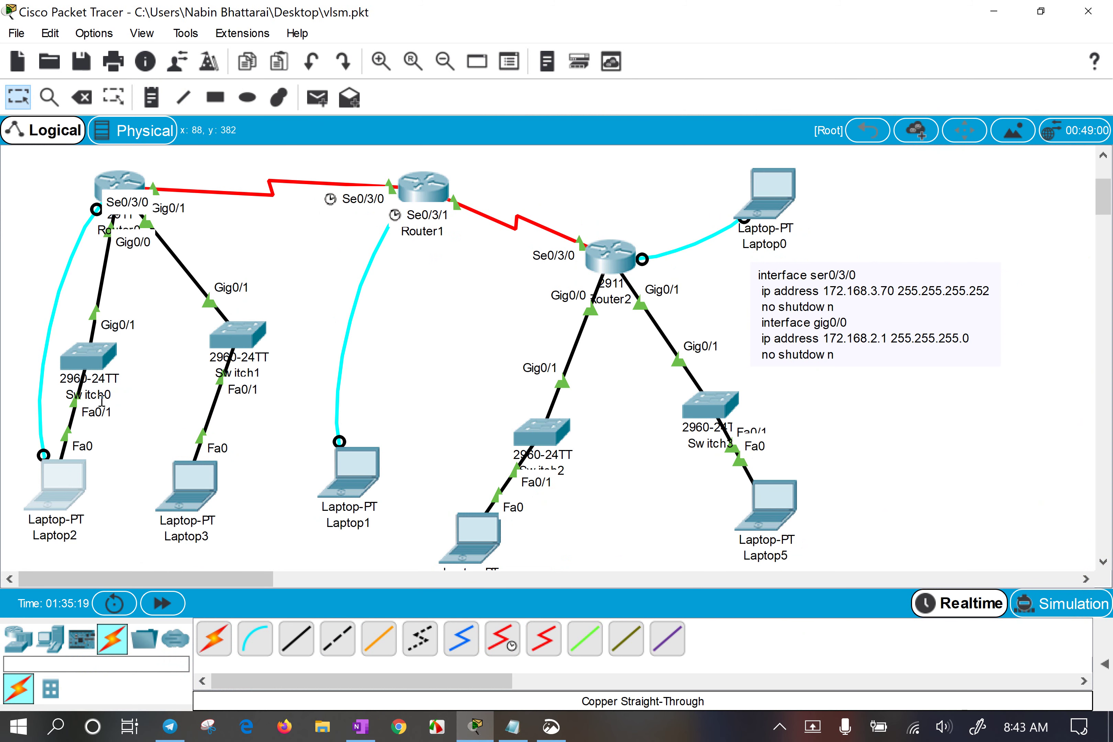
left_click(60, 483)
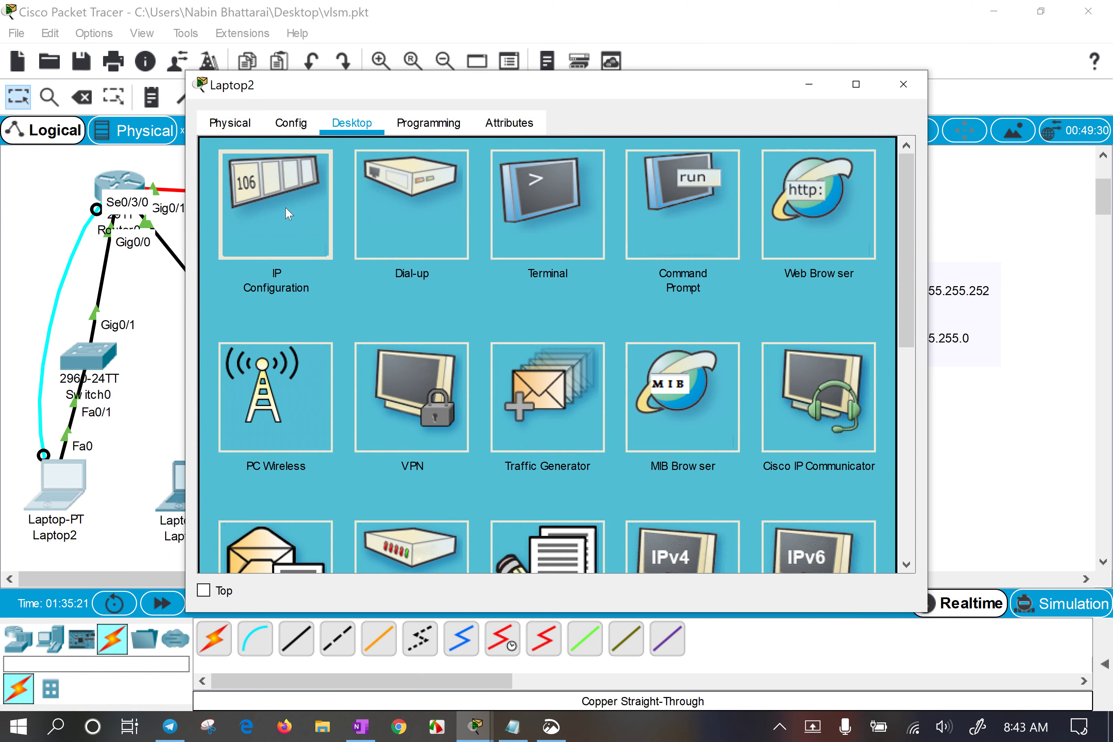
left_click(289, 214)
left_click_drag(485, 230, 564, 222)
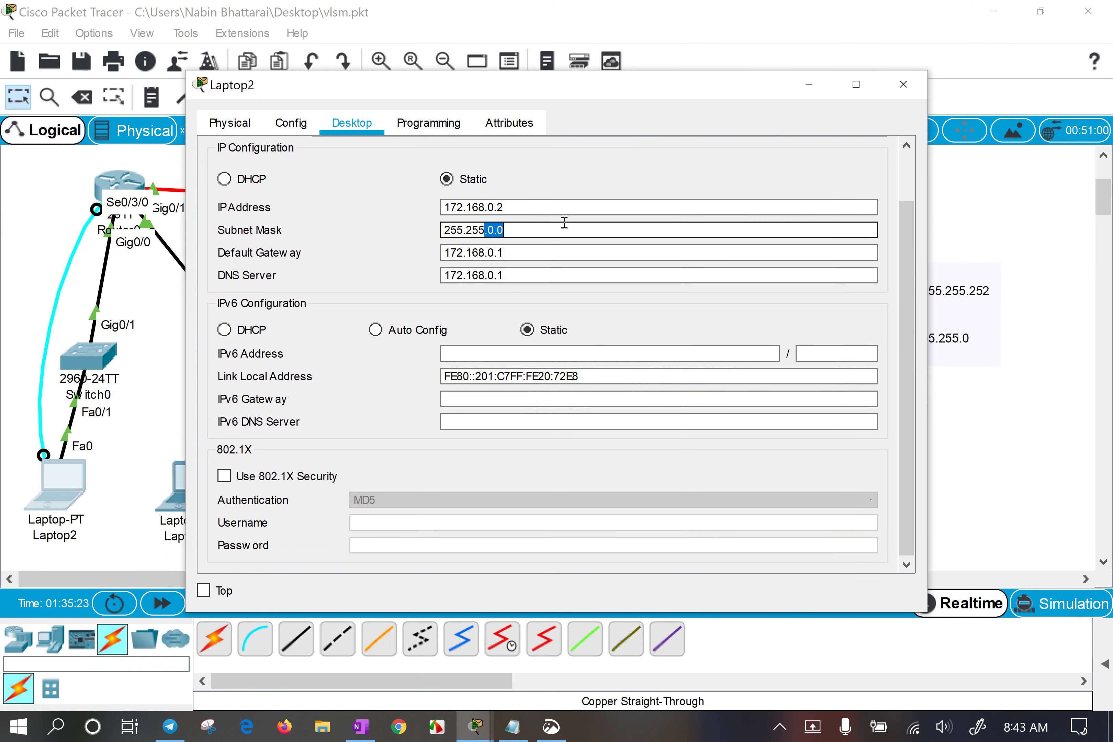
type(".25")
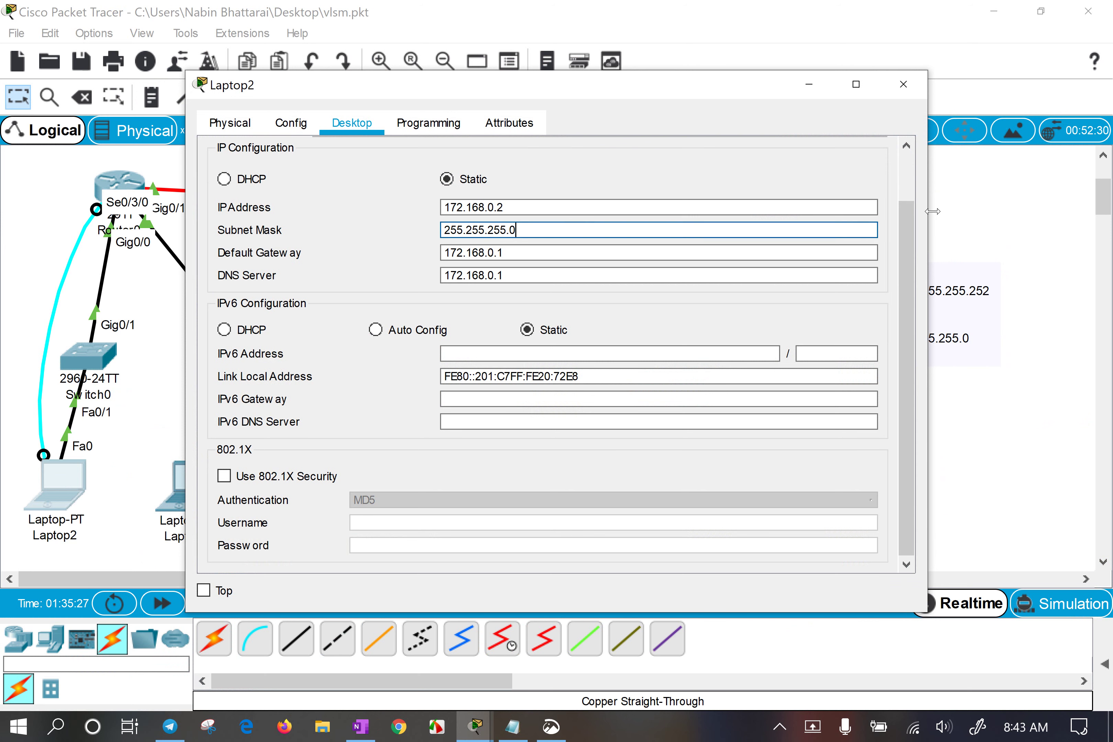
Repeat the ping to 172.168.0.1 from Laptop2's command prompt and move the window clear of Laptop3.
scroll(907, 191, "up", 3)
left_click(880, 157)
left_click(701, 180)
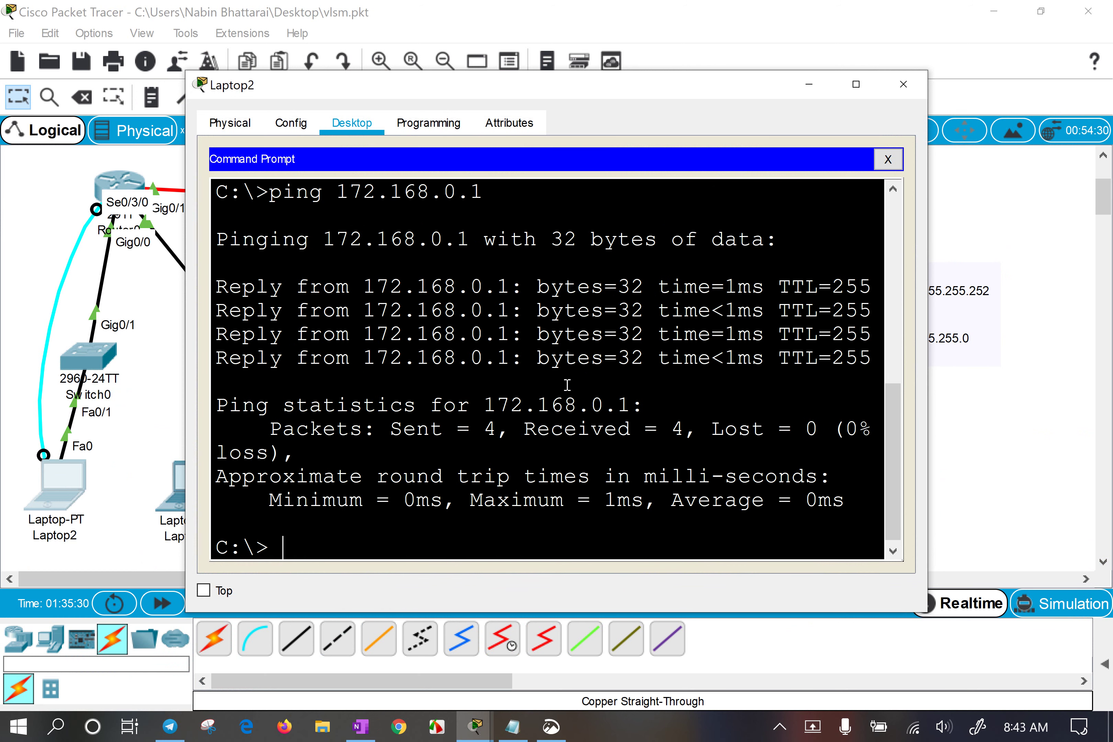
key("Up")
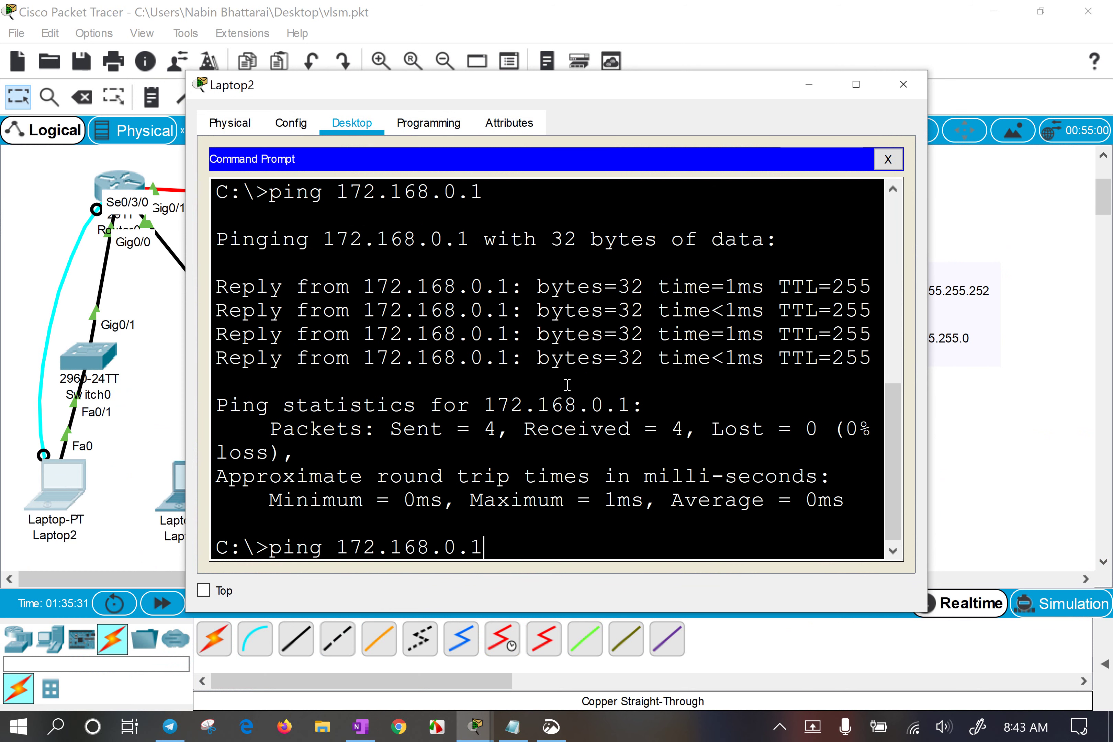
key("Return")
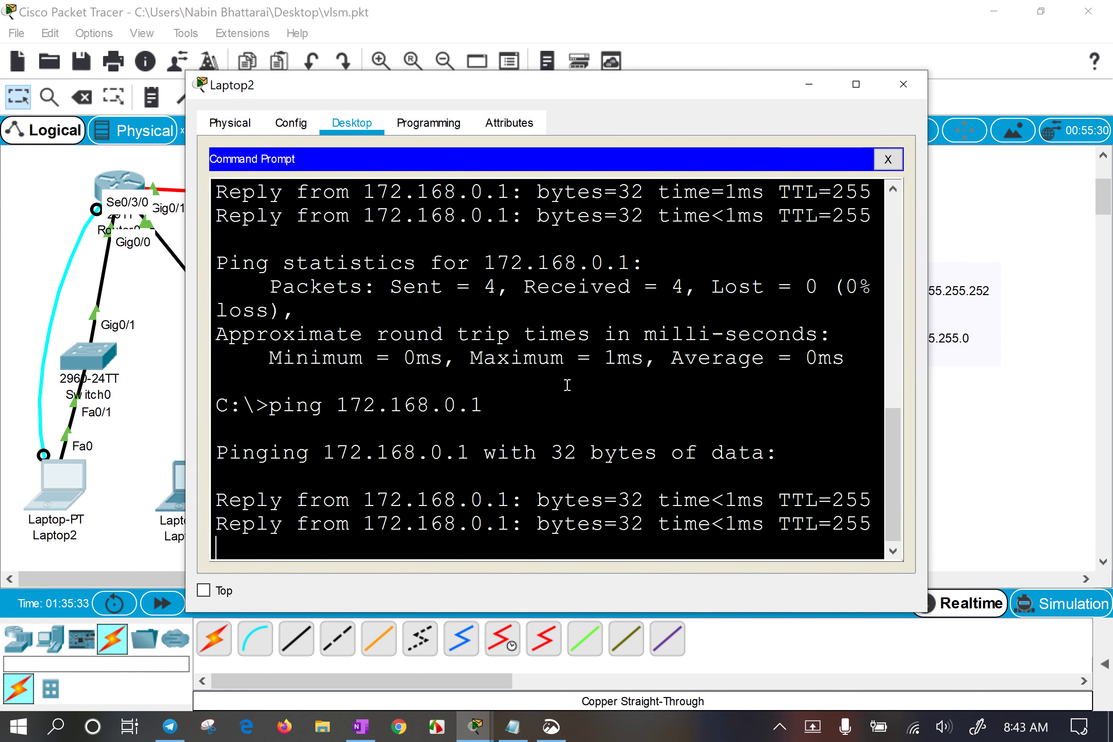
left_click_drag(467, 96, 585, 99)
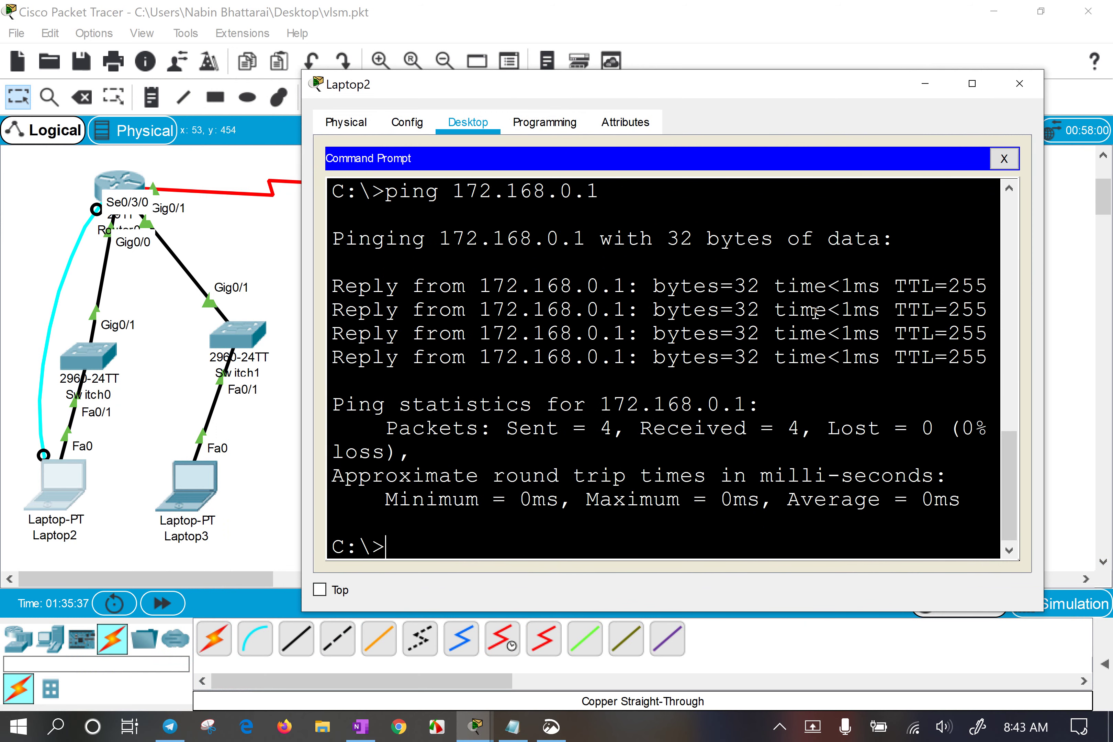
Close Laptop2's window, switch to the OneNote diagram and examine the sales network's ID, valid IP range and subnet mask.
left_click(1019, 83)
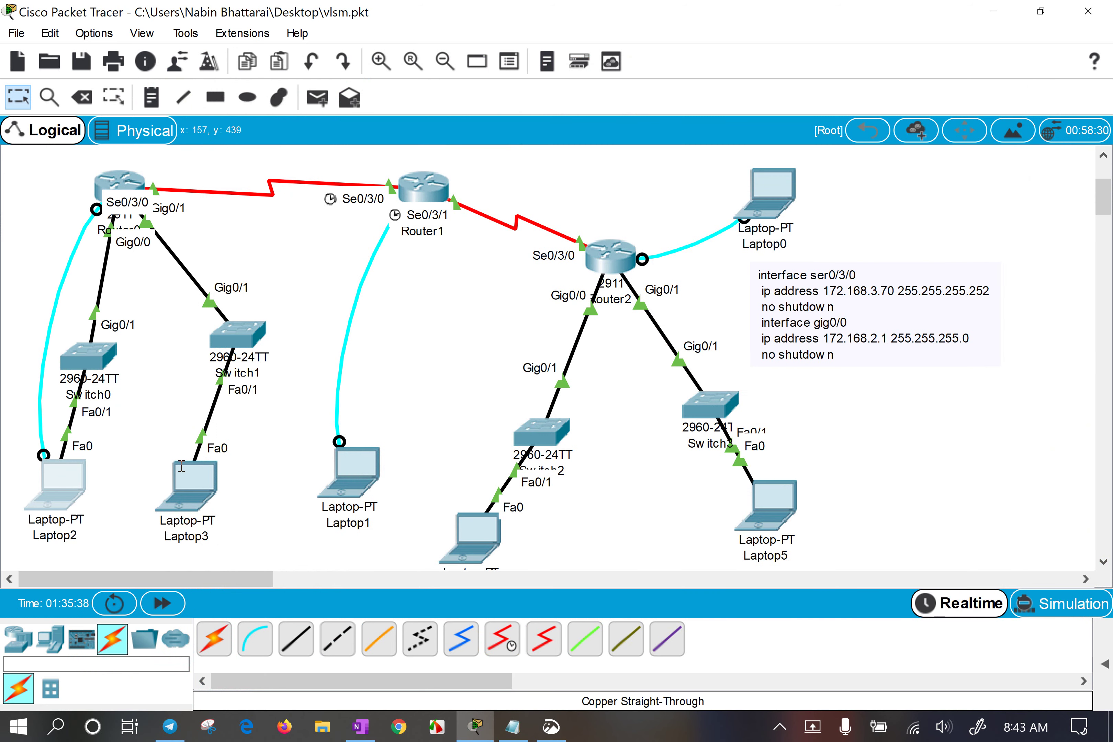
left_click_drag(161, 401, 249, 538)
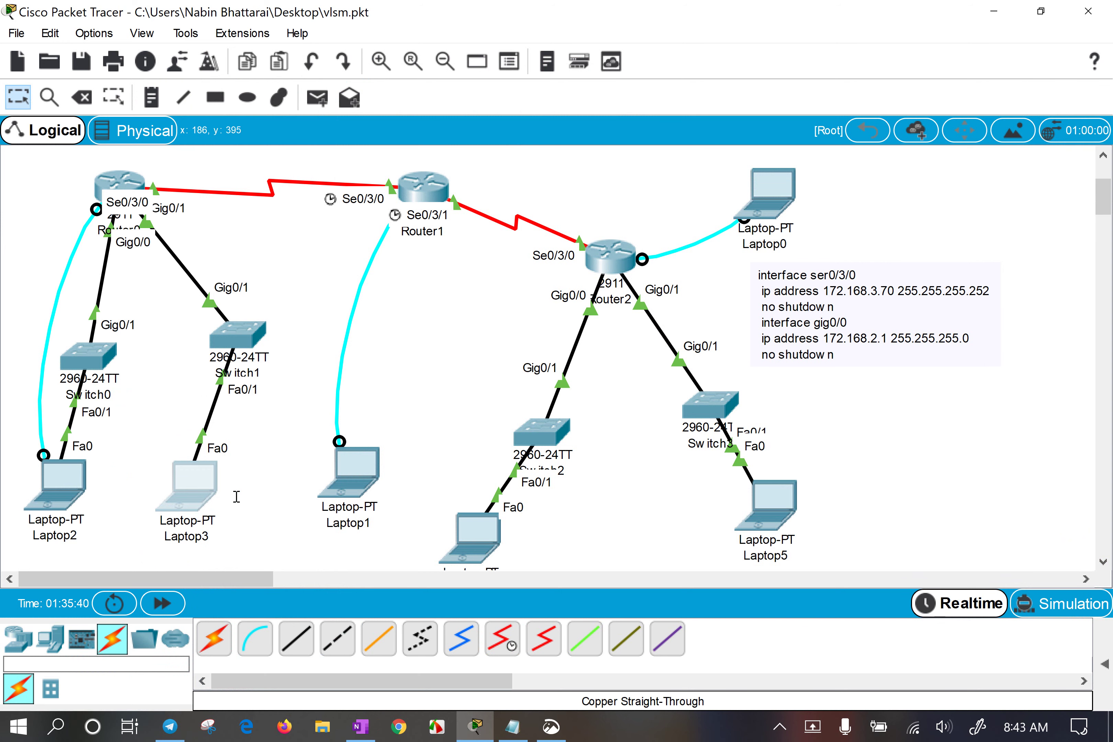
left_click(199, 241)
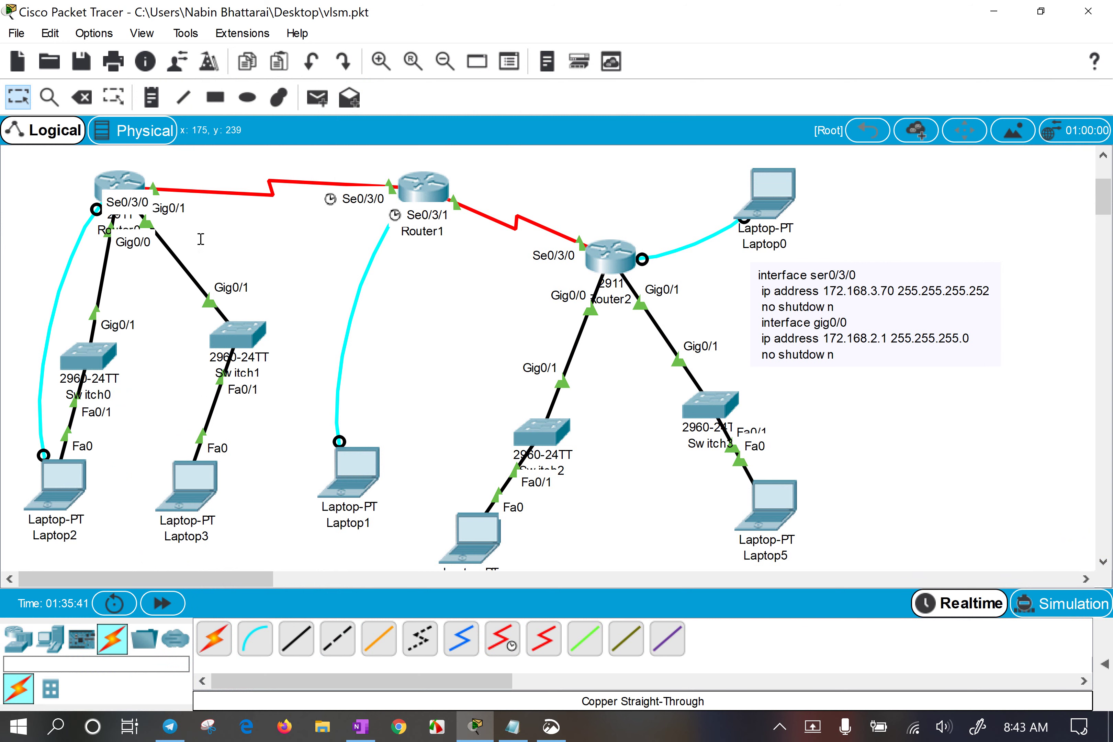
left_click(361, 727)
left_click_drag(289, 326, 289, 329)
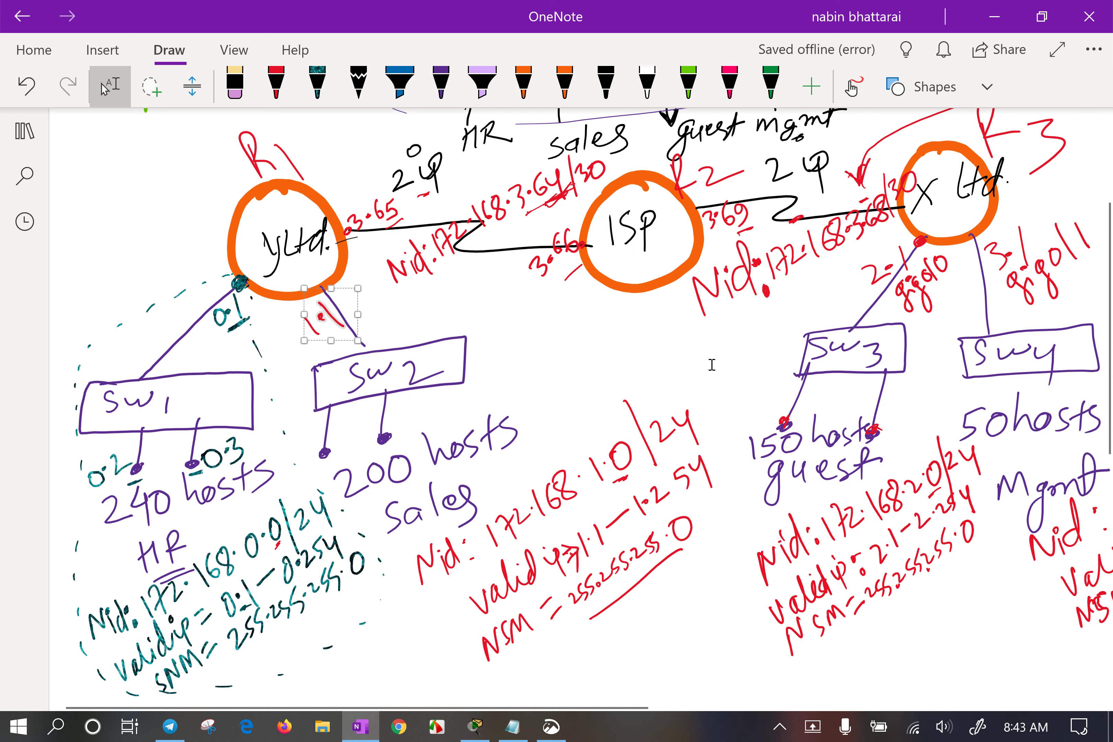
left_click_drag(707, 369, 562, 490)
left_click(615, 557)
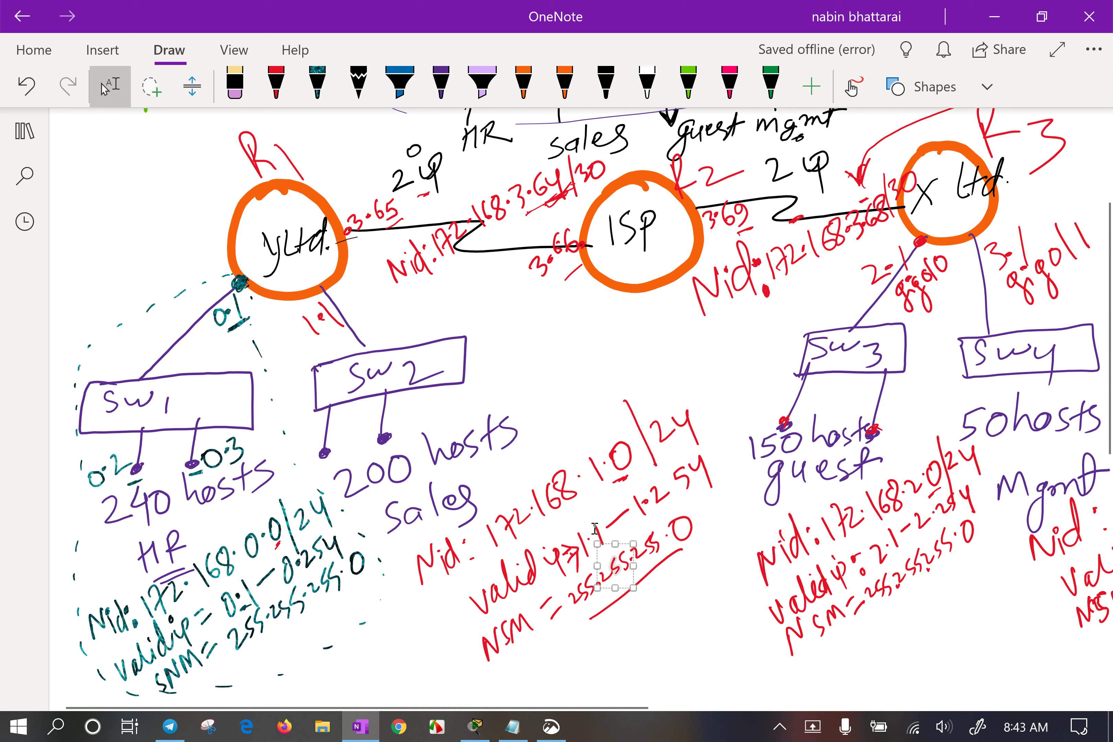
left_click(591, 522)
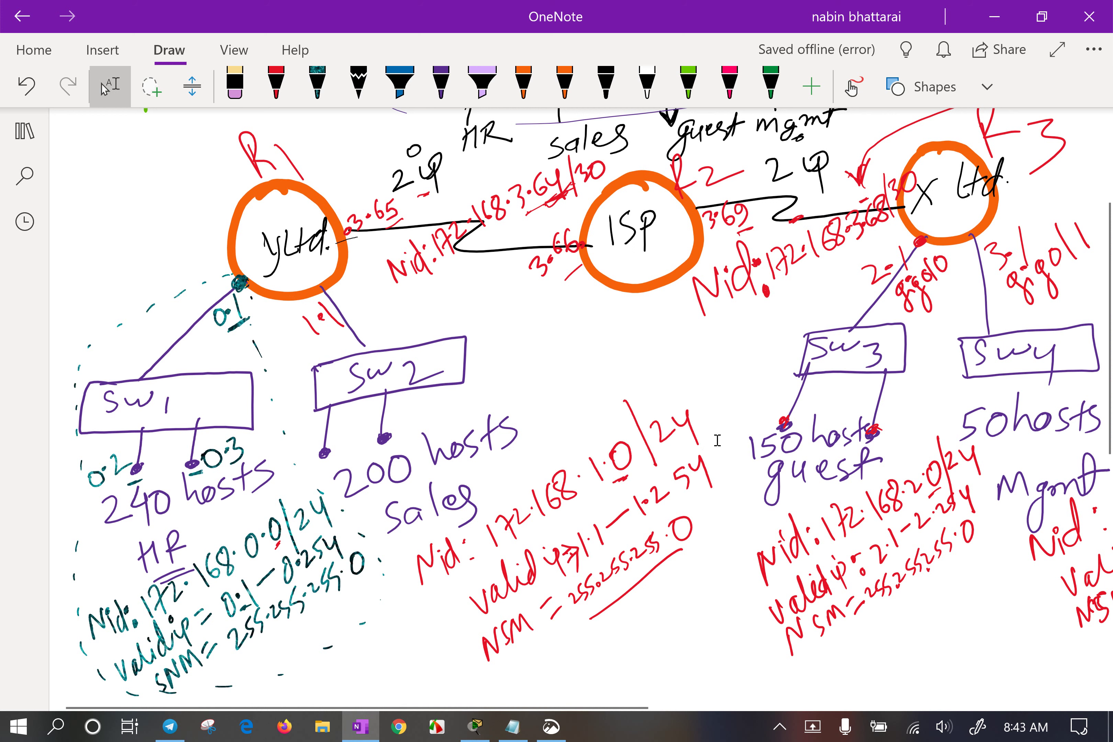
left_click_drag(718, 438, 625, 516)
left_click_drag(681, 632, 588, 533)
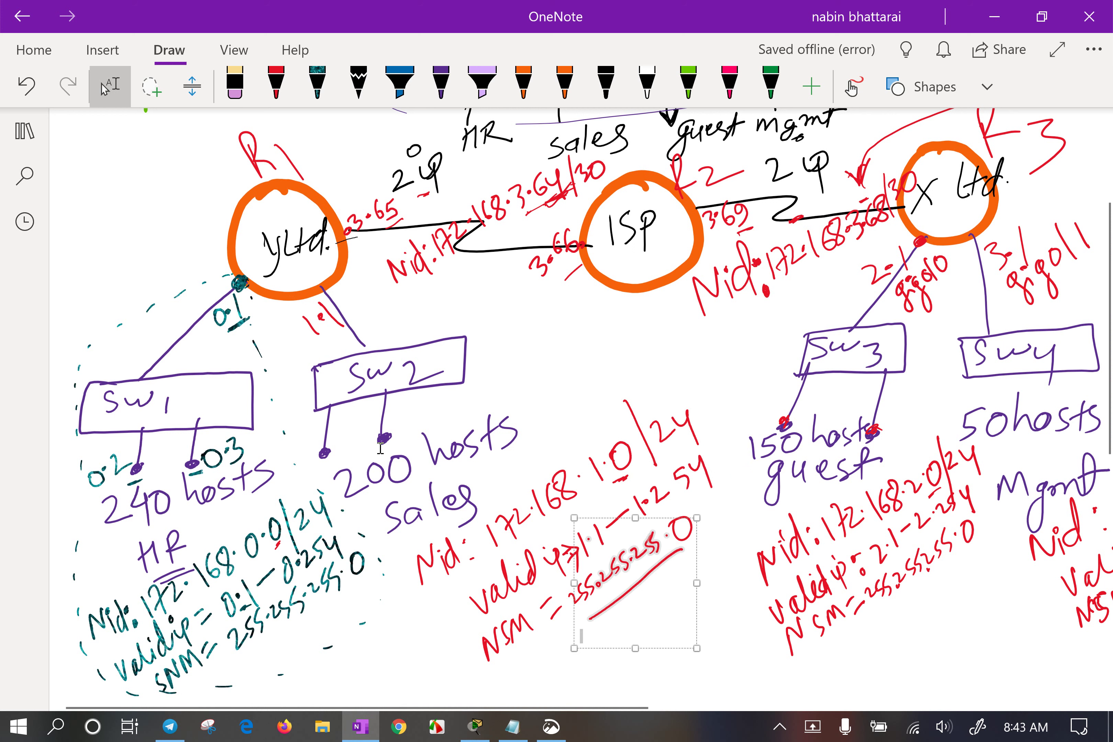
Examine the SW2 hosts, the router's gateway address on that link and the sales network's valid address range in the diagram.
left_click_drag(304, 431, 496, 463)
left_click(350, 293)
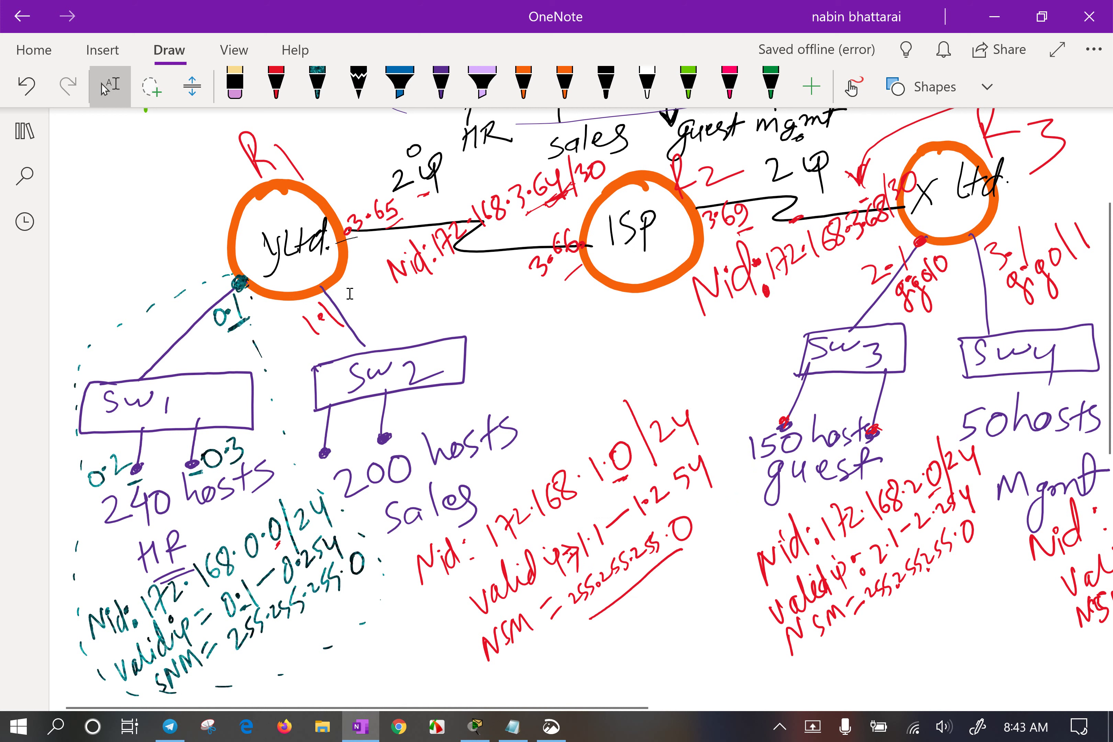
left_click_drag(368, 297, 312, 275)
left_click_drag(296, 371, 507, 464)
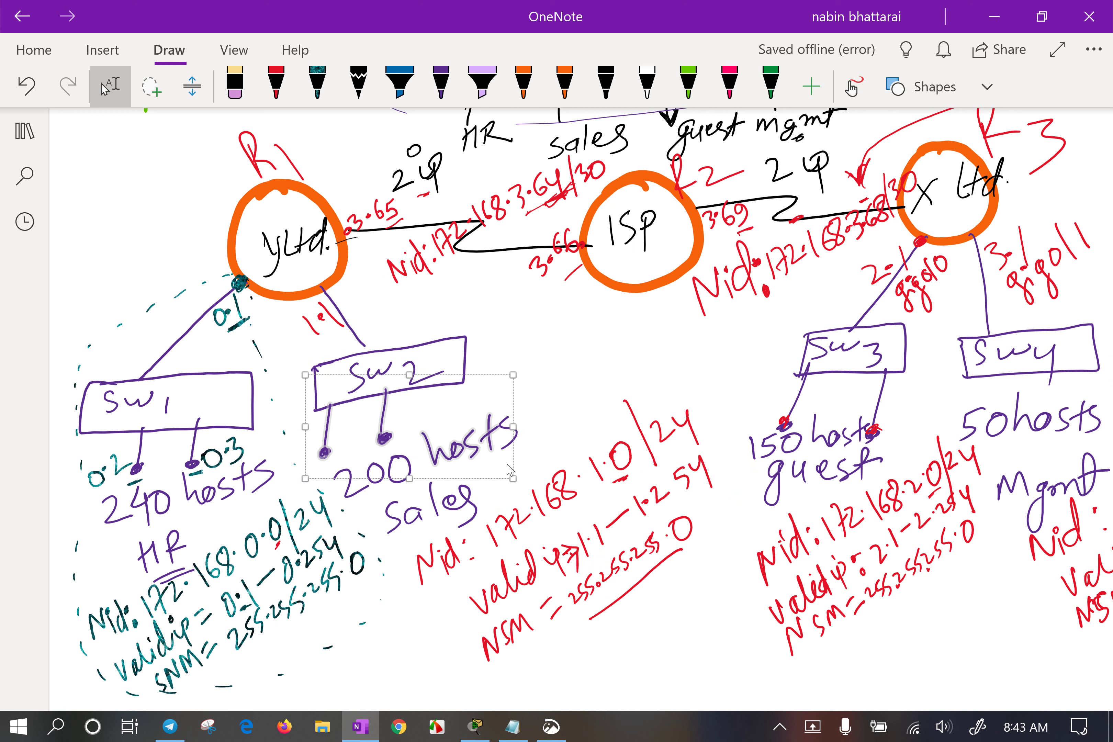
left_click(580, 364)
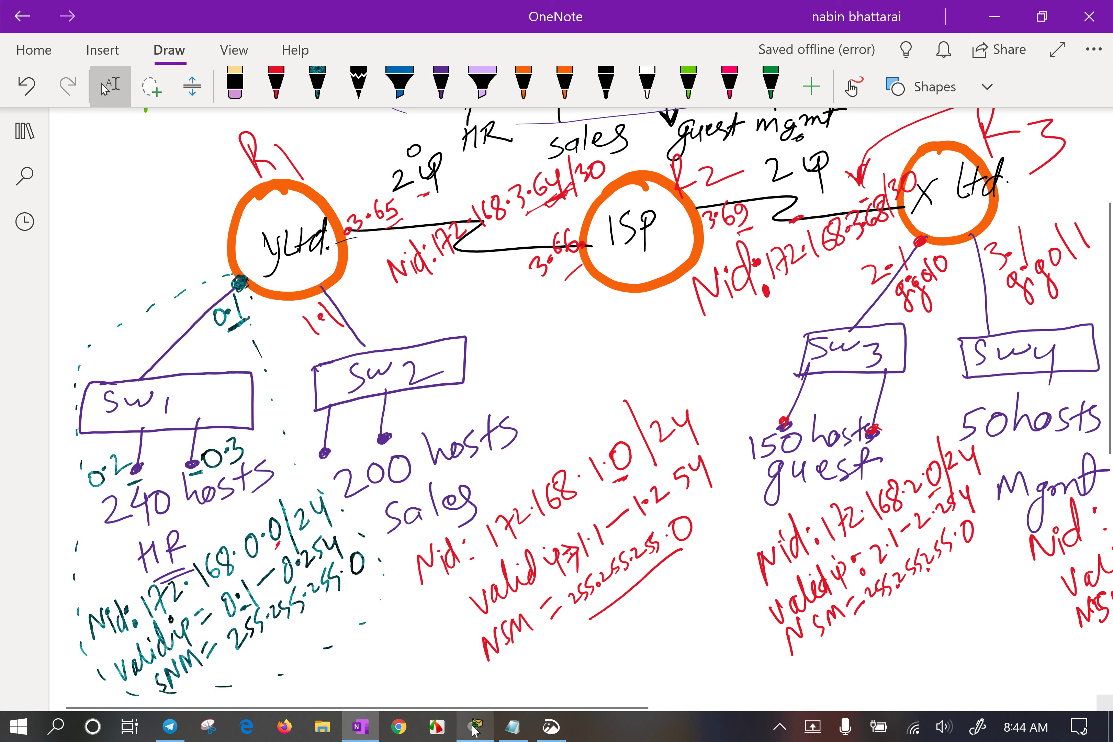
mouse_move(475, 726)
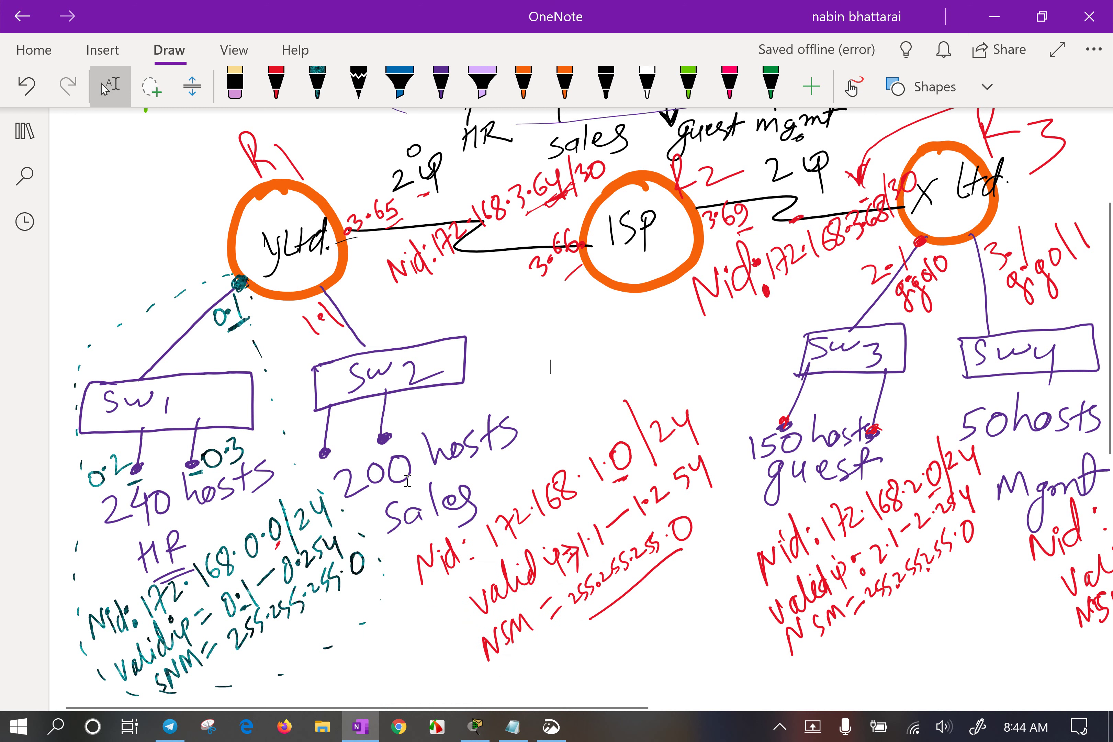
left_click(319, 449)
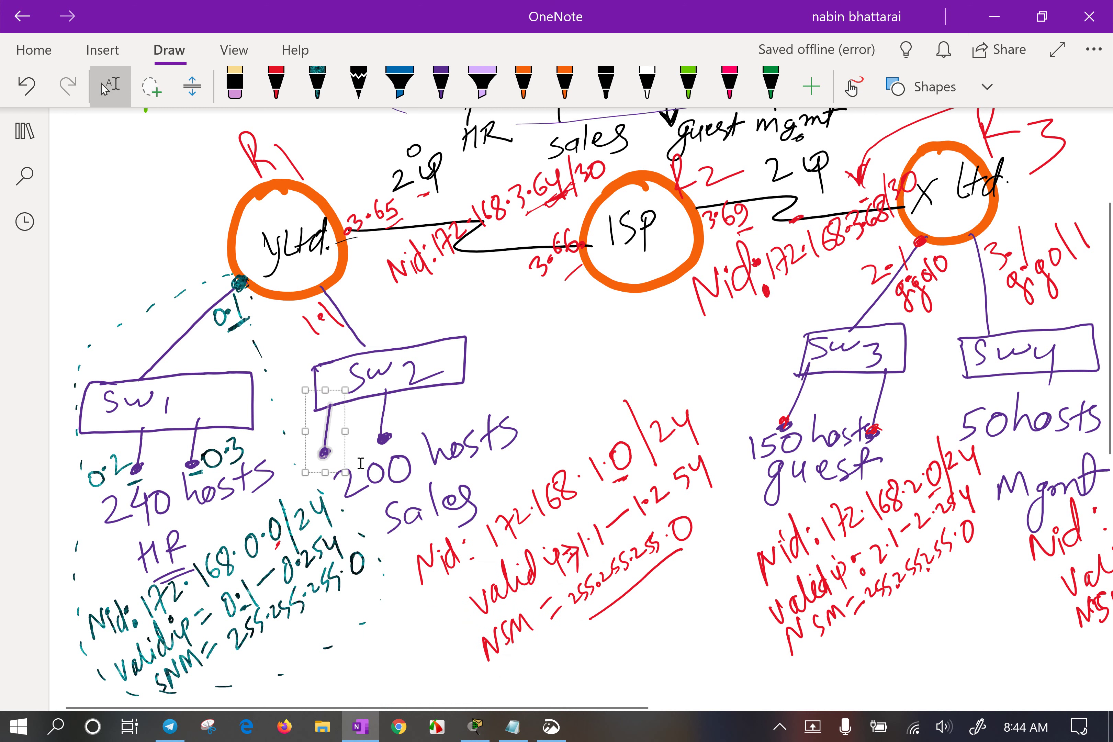
left_click(317, 317)
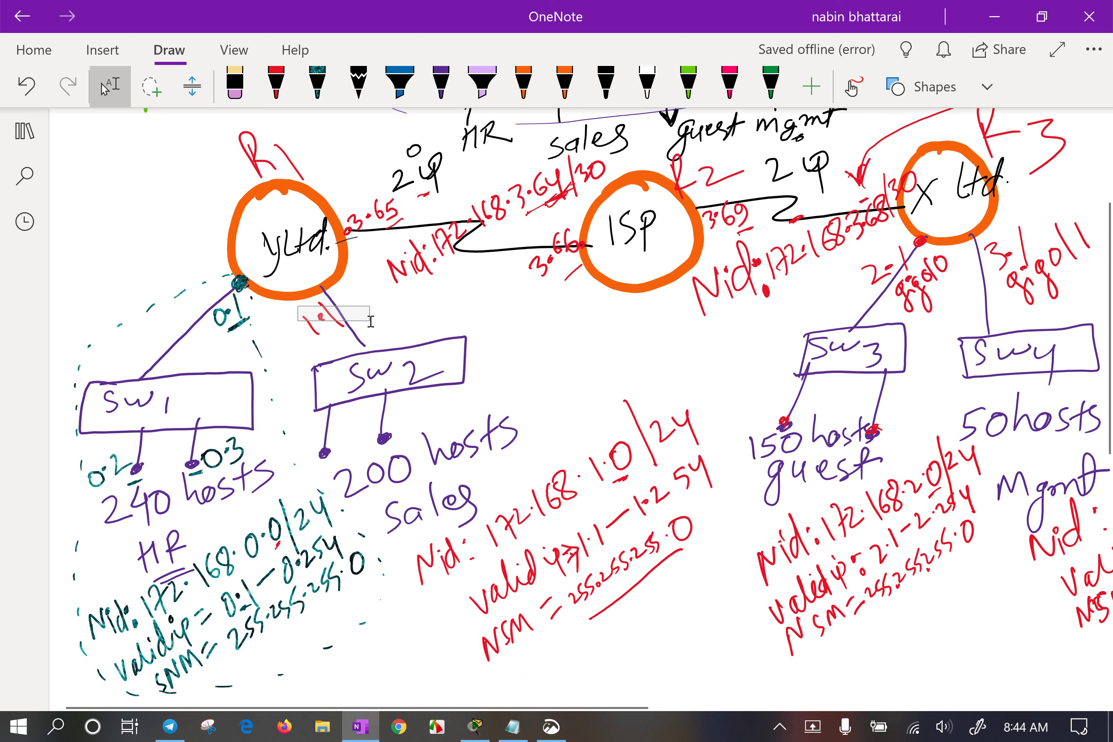
mouse_move(577, 510)
left_mouse_down()
mouse_move(670, 527)
mouse_move(724, 456)
left_mouse_up()
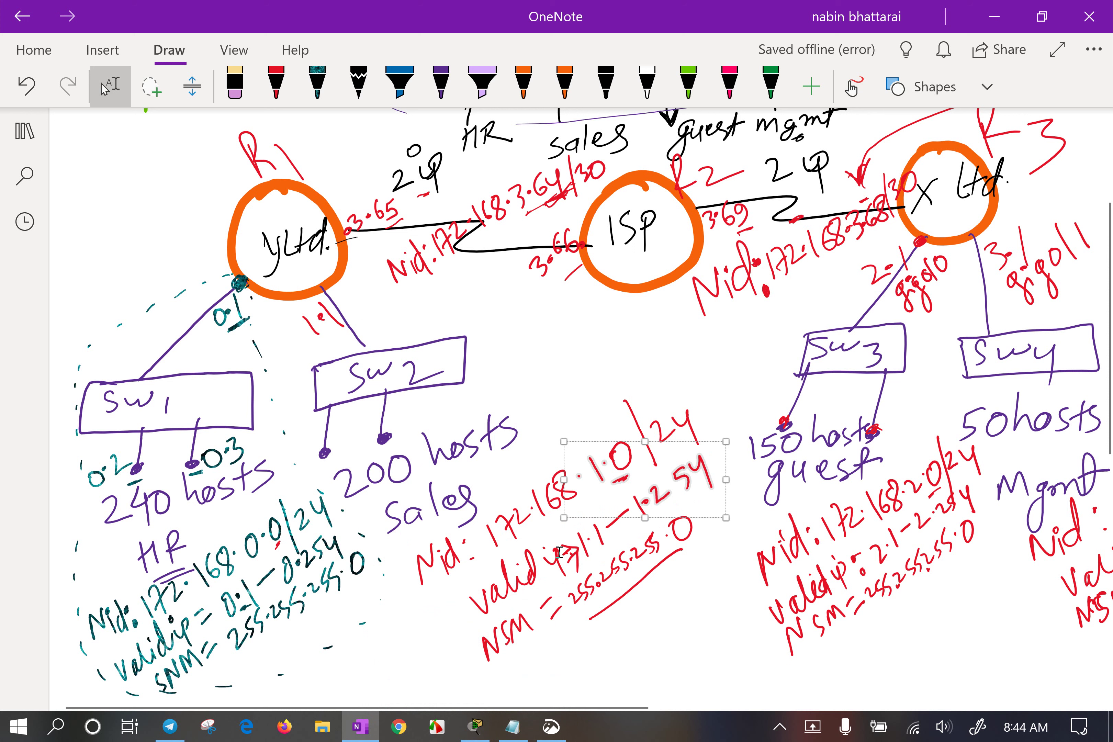
left_click(534, 523)
left_click_drag(364, 290, 288, 345)
Switch back to Packet Tracer, open Laptop3's IP configuration and set its static IP address to 172.168.1.2.
left_click(464, 722)
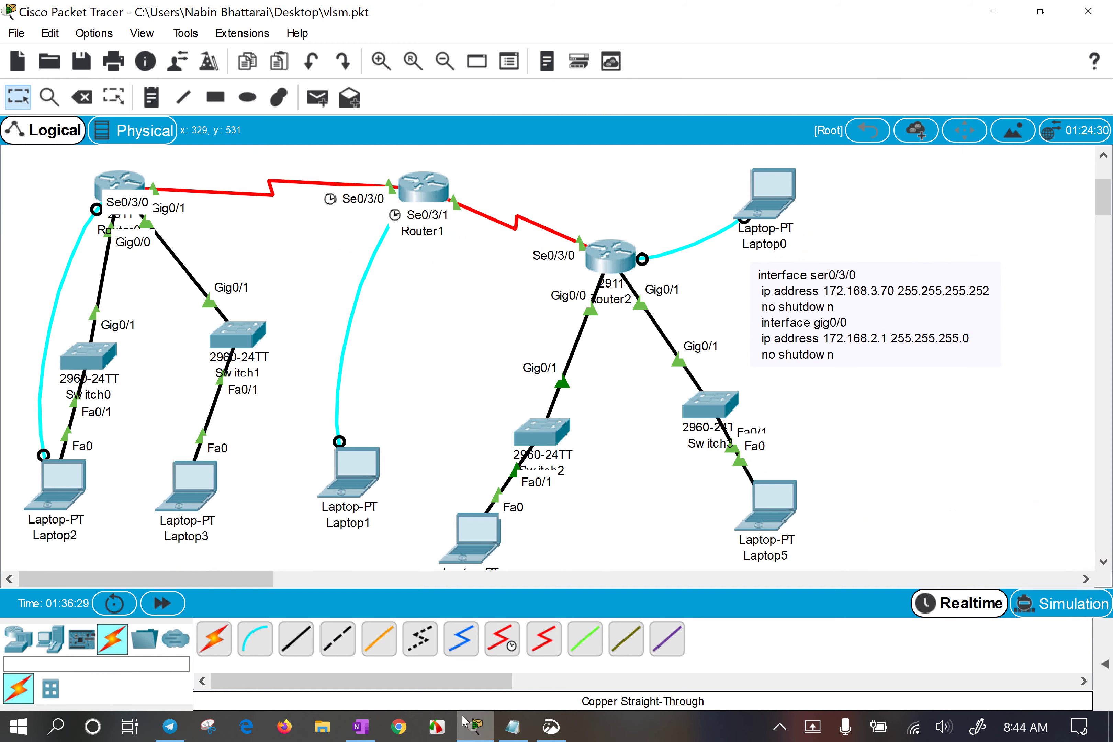
left_click(190, 491)
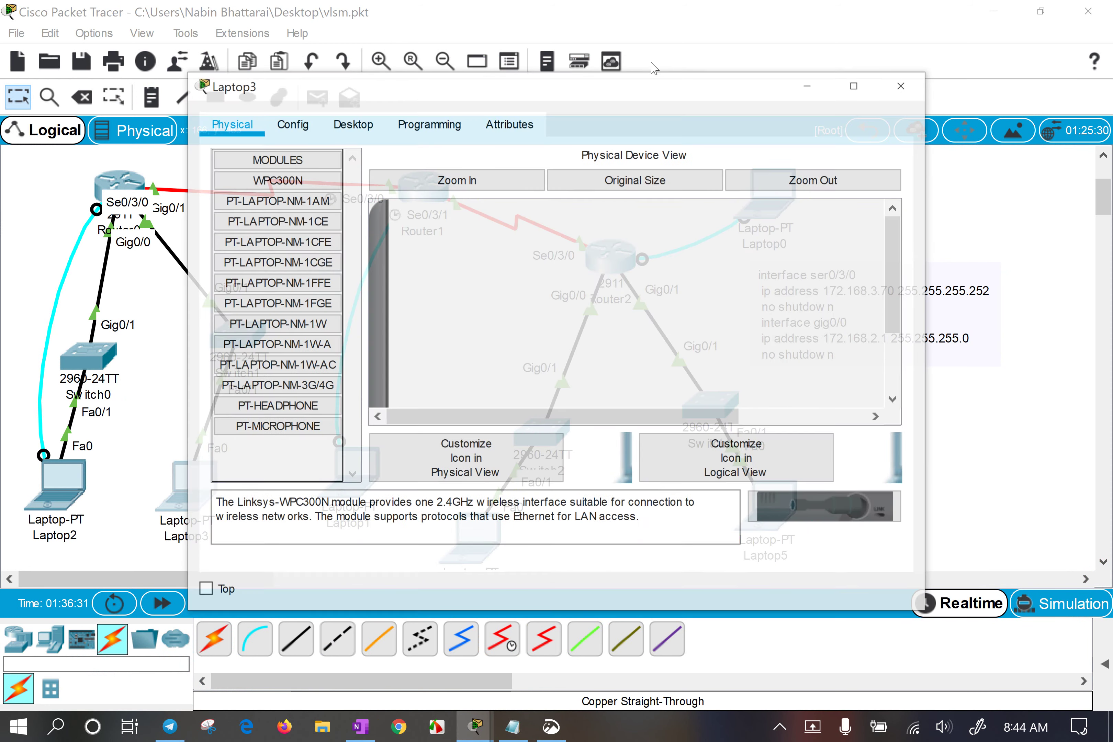
left_click(337, 125)
left_click(298, 218)
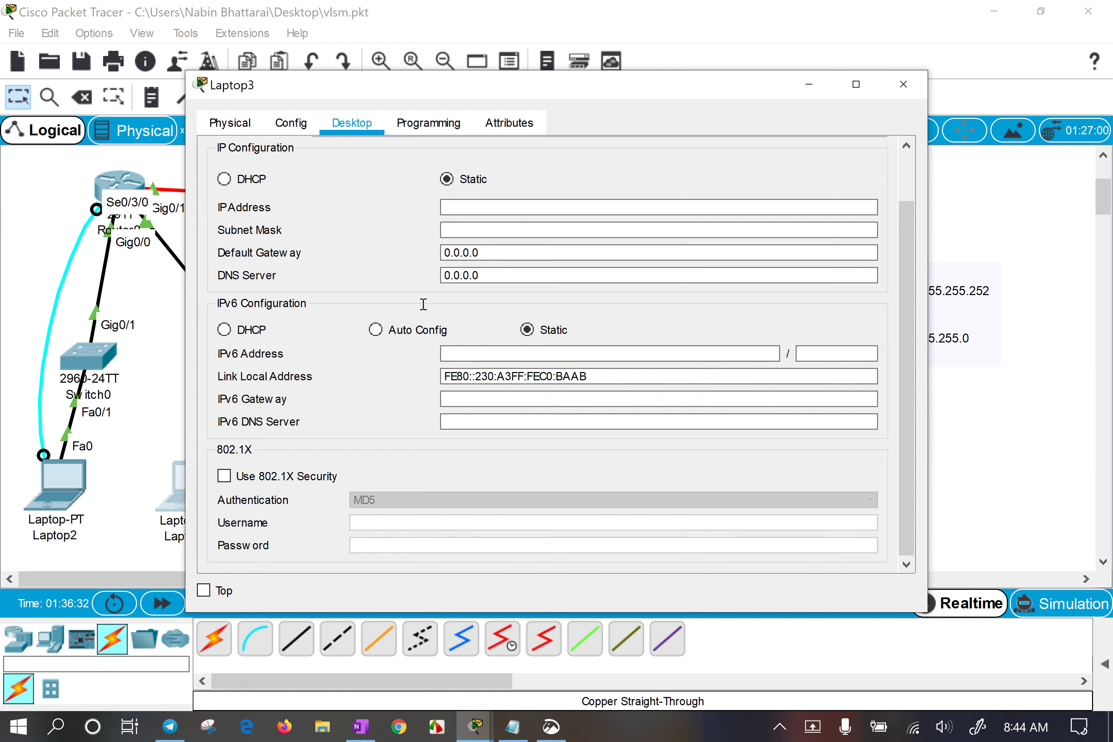
left_click(484, 206)
type("1")
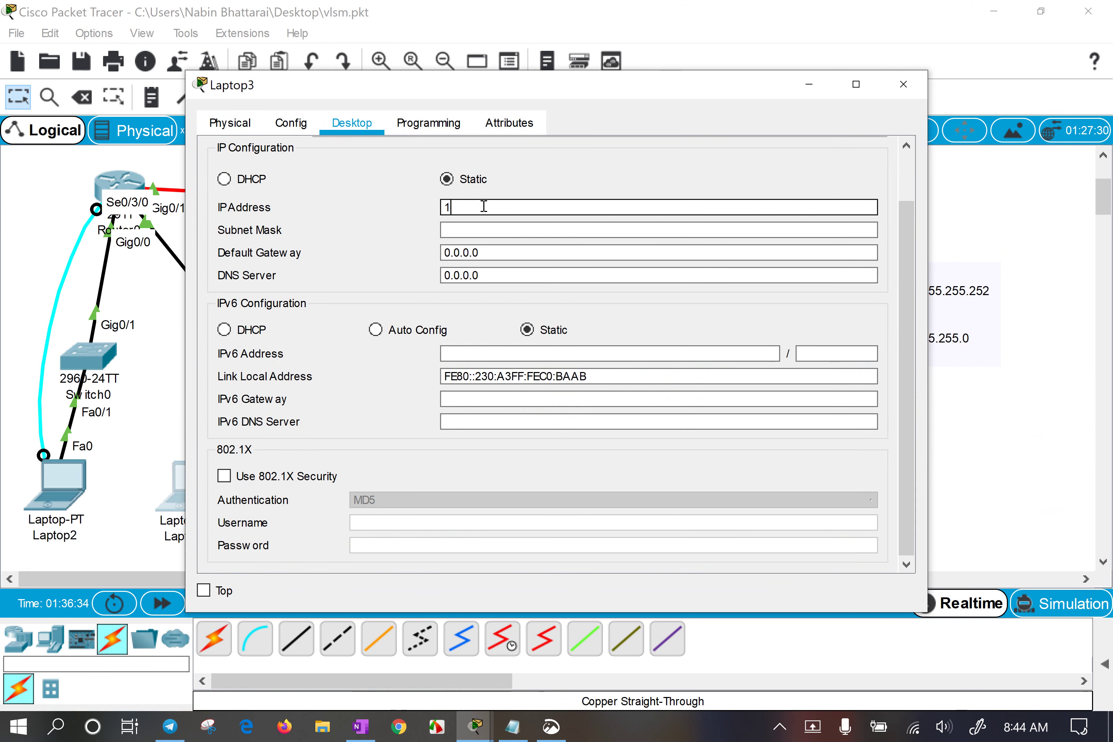
type("72.168.1.2")
key("ctrl+a")
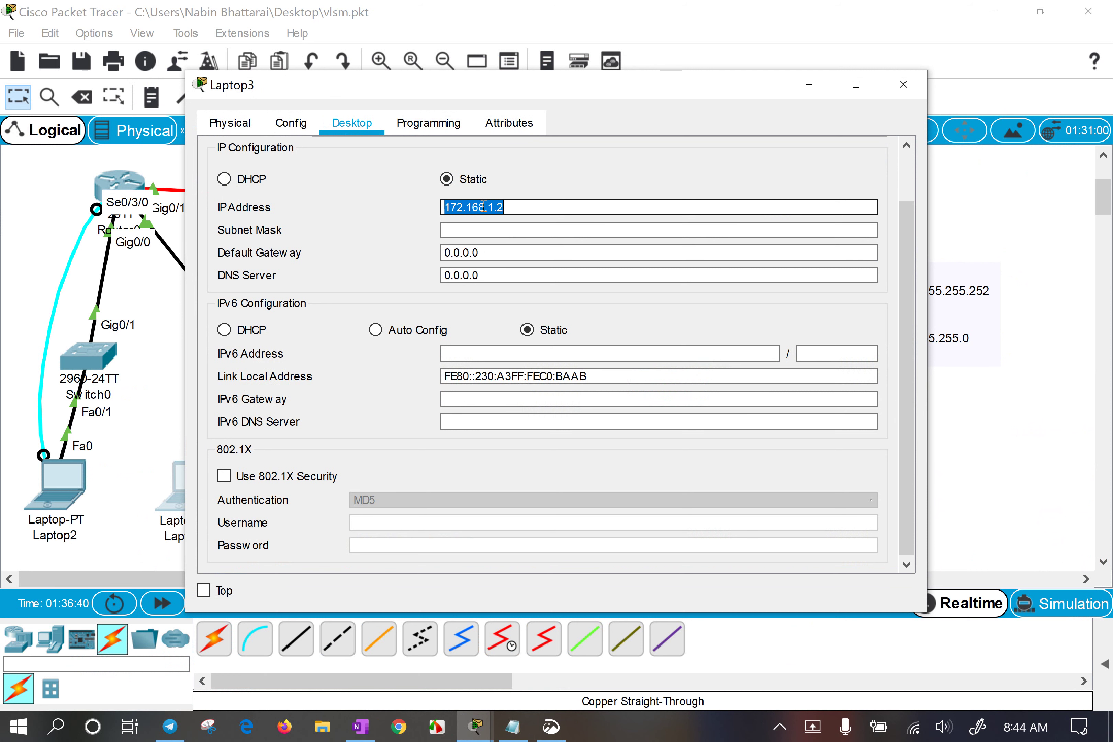
Set Laptop3's subnet mask to 255.255.255.0 and both its default gateway and DNS server to 172.168.1.1.
key("Tab")
key("End")
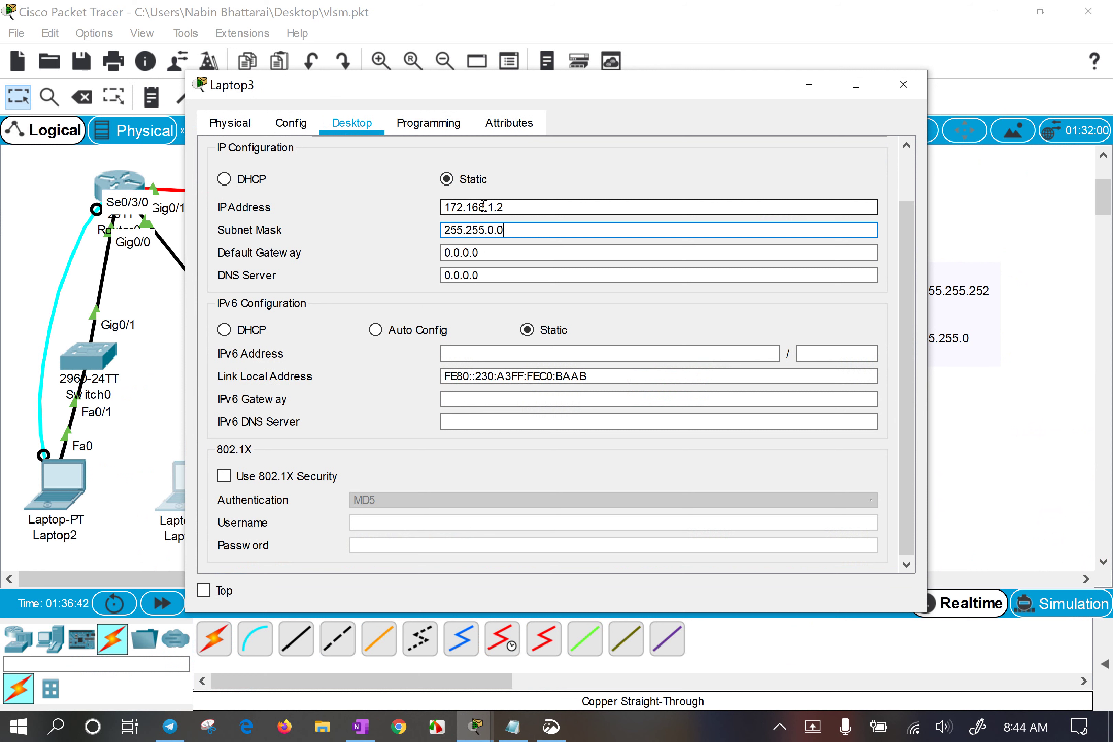
type("255.0")
key("Tab")
type("172.168.1.1")
key("Tab")
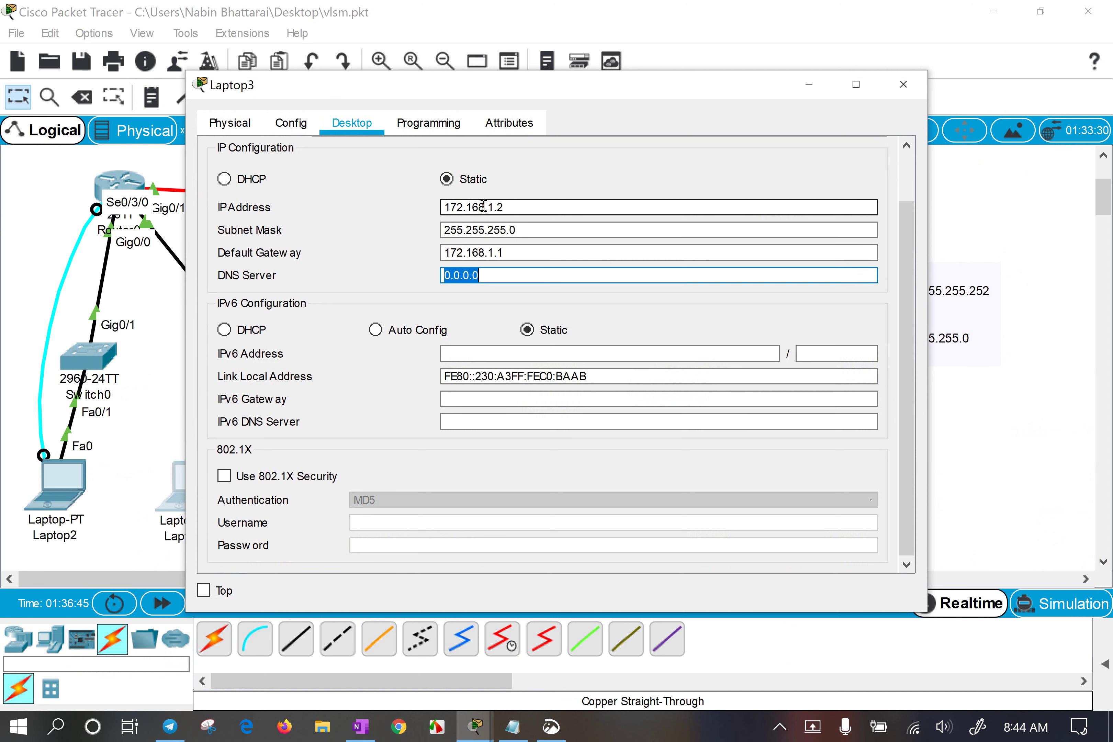
type("172.168.1.1")
left_click_drag(522, 275, 341, 283)
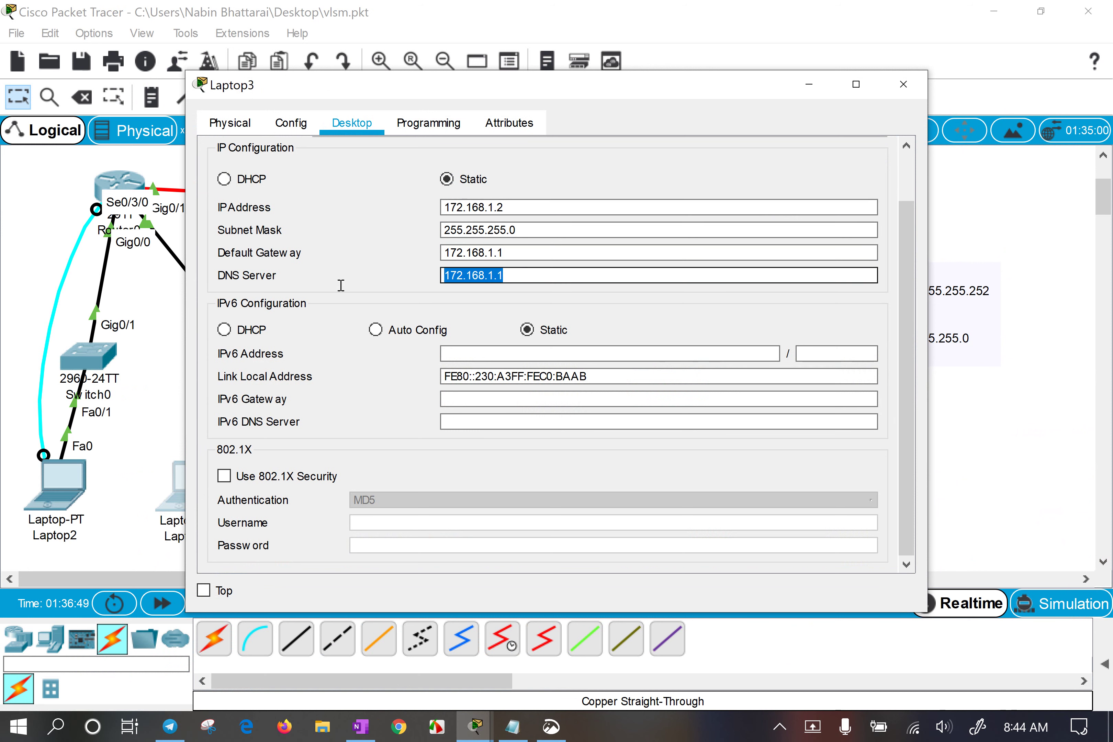
left_click(518, 277)
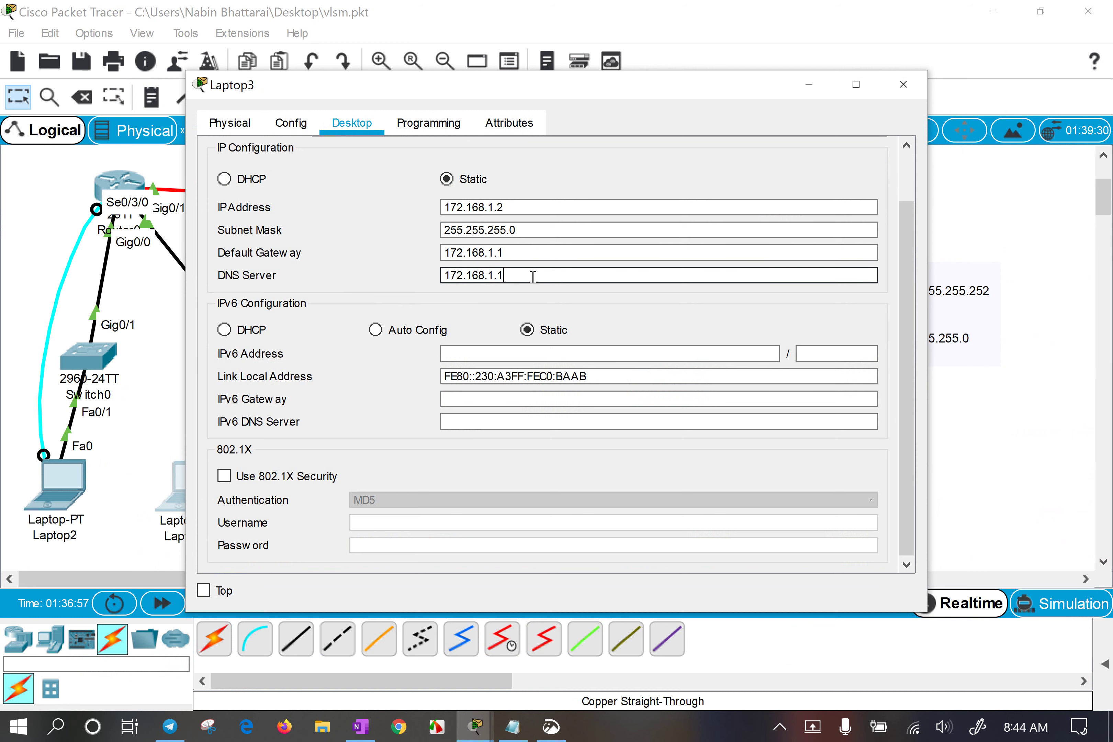
Close Laptop3's IP configuration and run ipconfig in its command prompt.
scroll(533, 276, "up", 2)
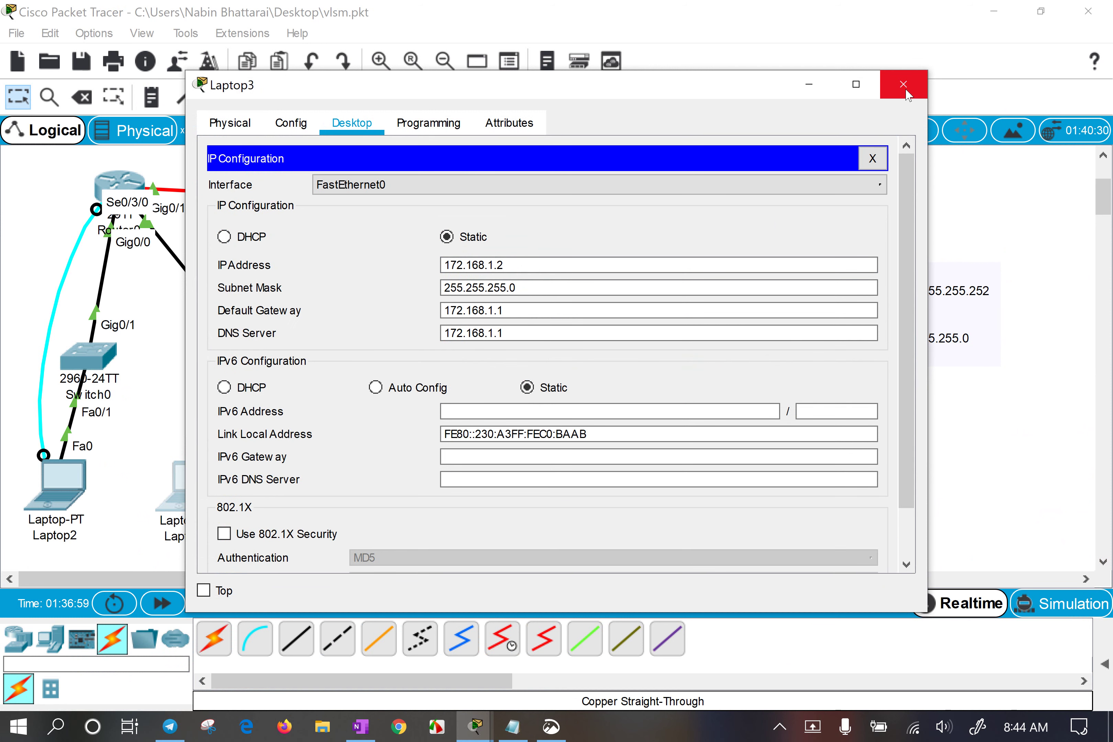
left_click(872, 158)
left_click(675, 188)
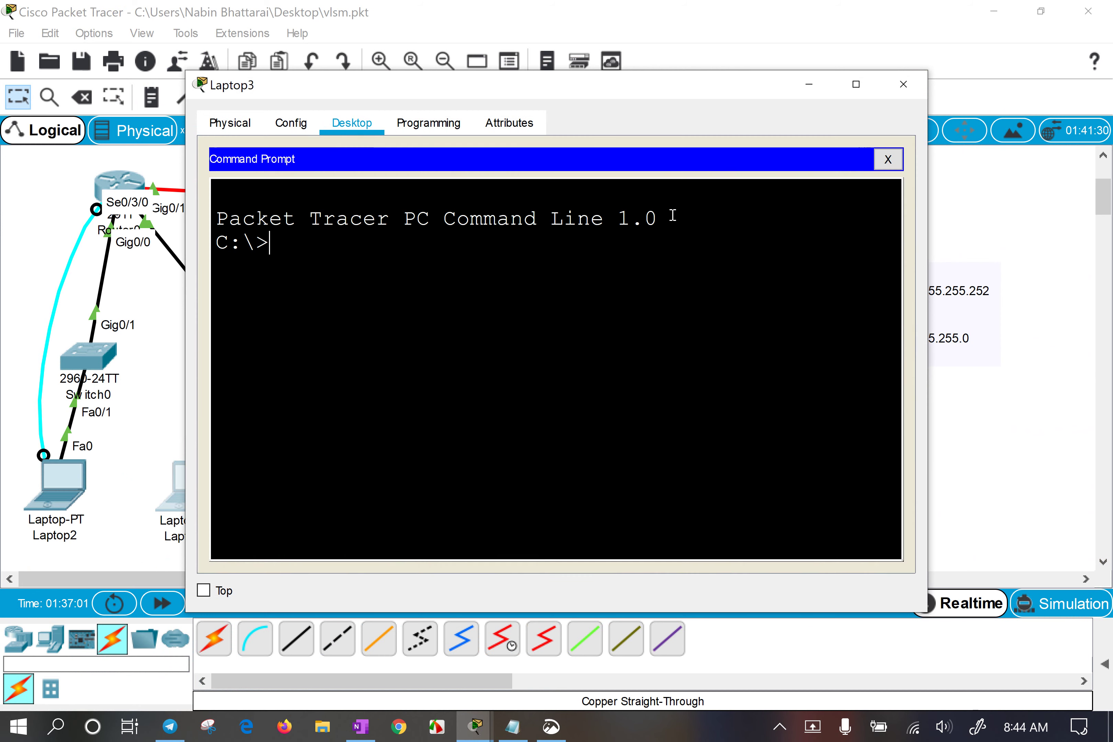
type("ipconfig")
key("Return")
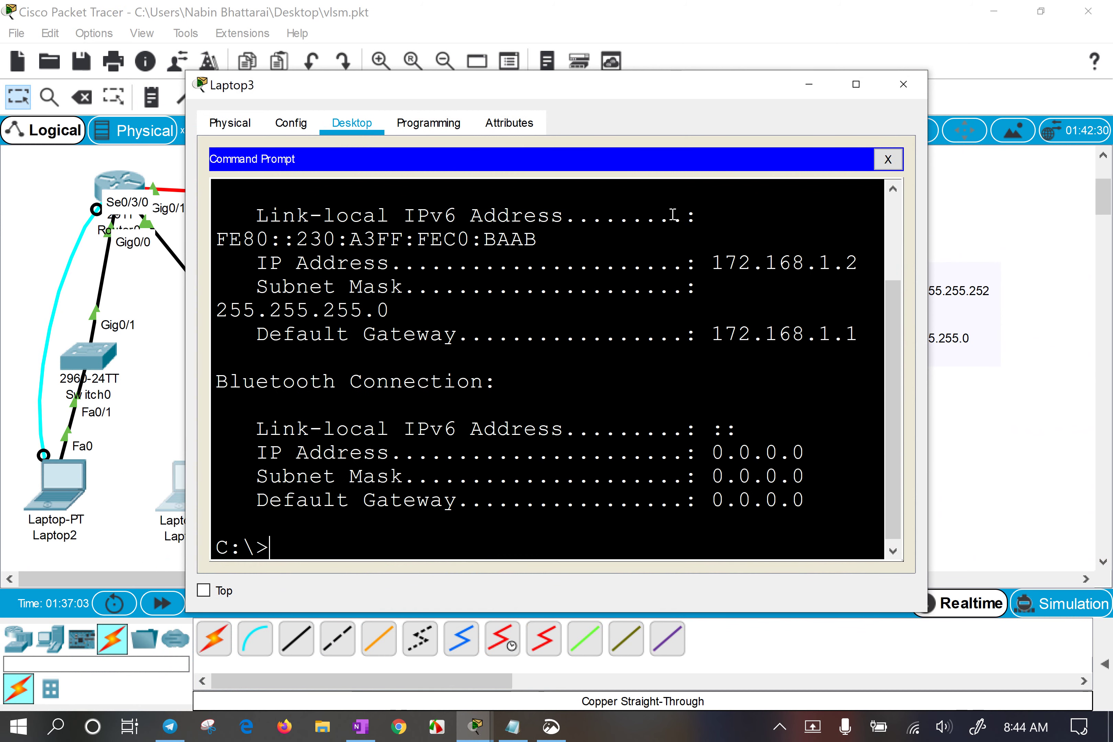
Widen Laptop3's window and examine the IP address, subnet mask and default gateway in the ipconfig output.
left_click_drag(927, 283, 1107, 282)
left_click_drag(805, 283, 862, 282)
left_click_drag(804, 306, 886, 307)
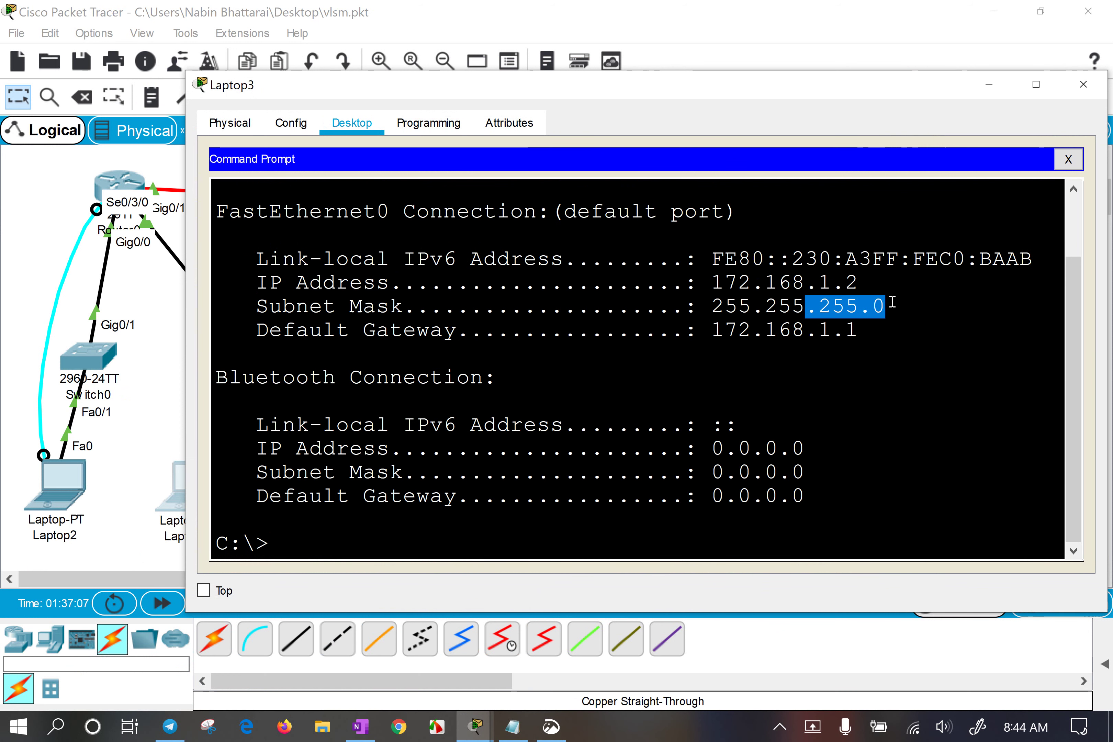
left_click_drag(791, 330, 843, 305)
left_click(846, 306)
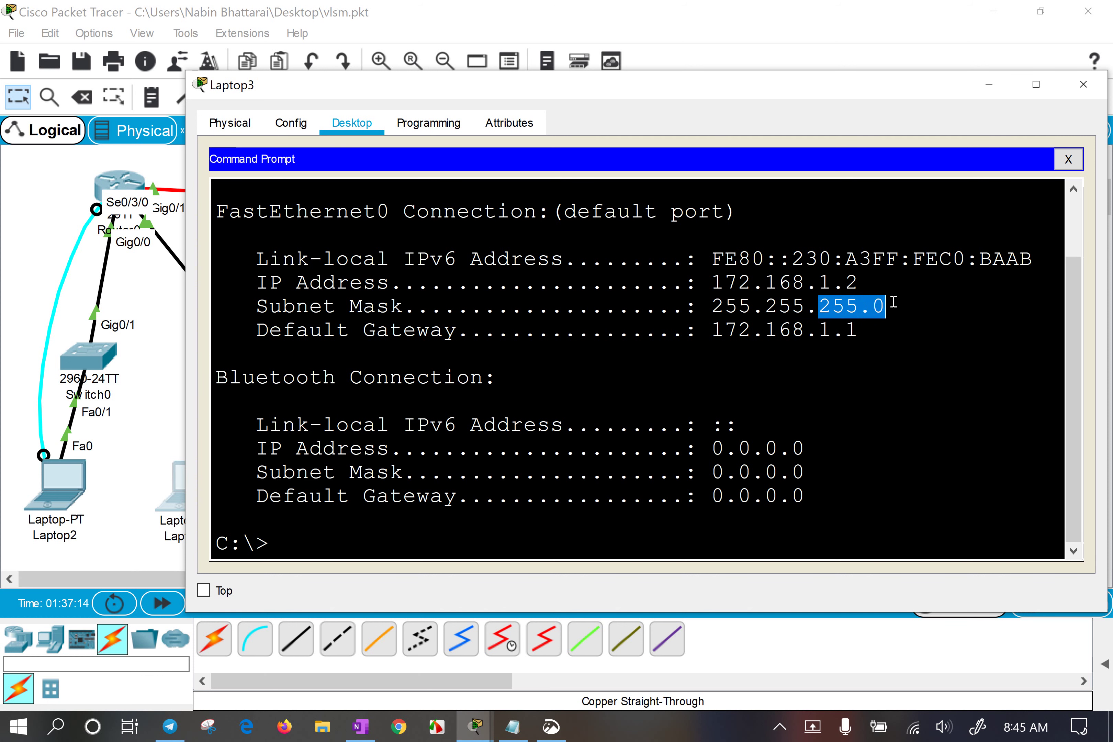
left_click(791, 327)
Ping the default gateway 172.168.1.1 from Laptop3, copying the address from the ipconfig output.
type("p")
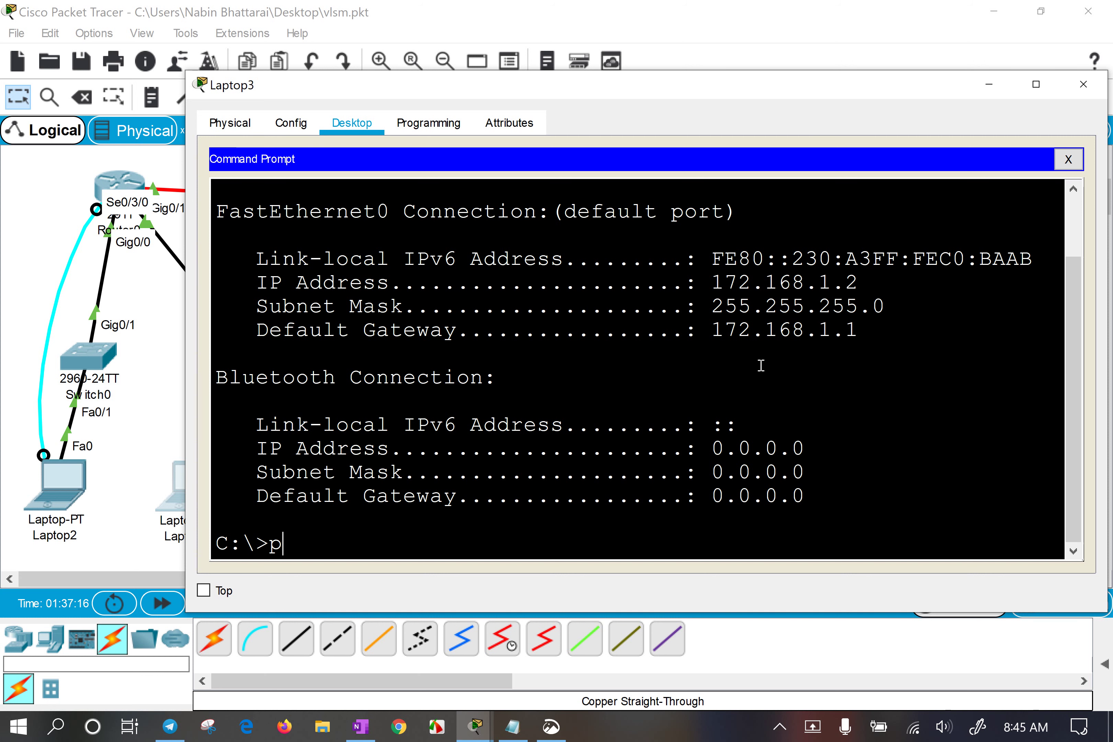
type("ing")
left_click_drag(712, 331, 875, 333)
key("super+c")
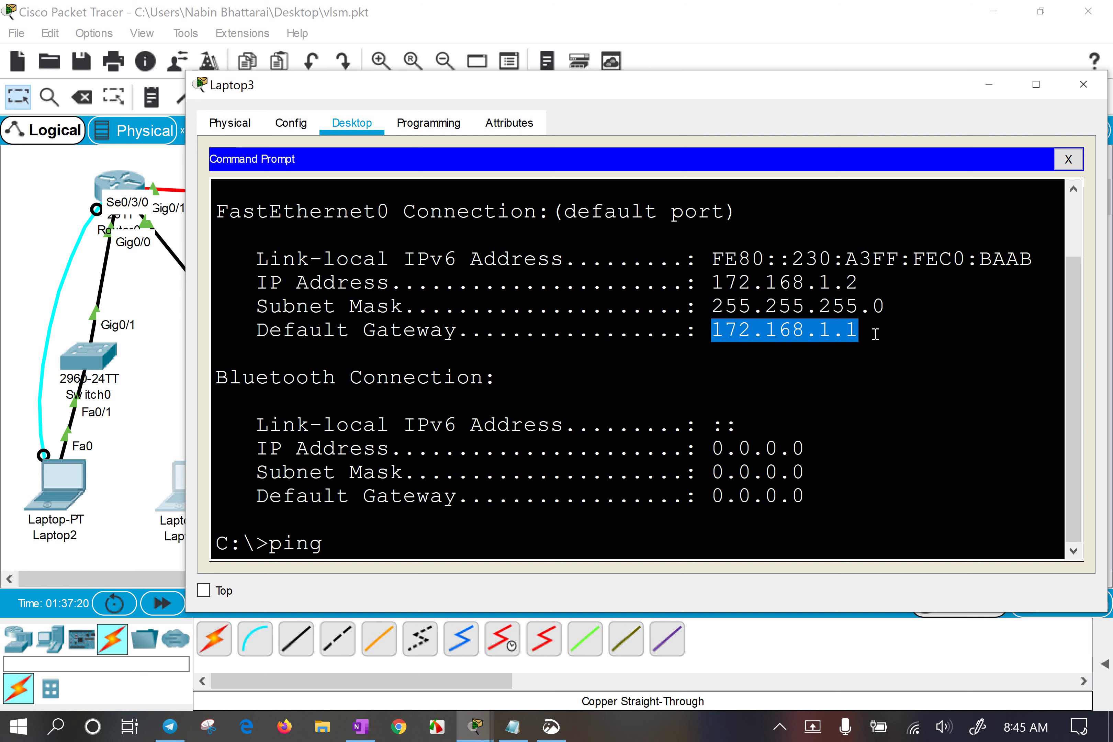
right_click(859, 334)
left_click(881, 345)
right_click(644, 447)
left_click(655, 474)
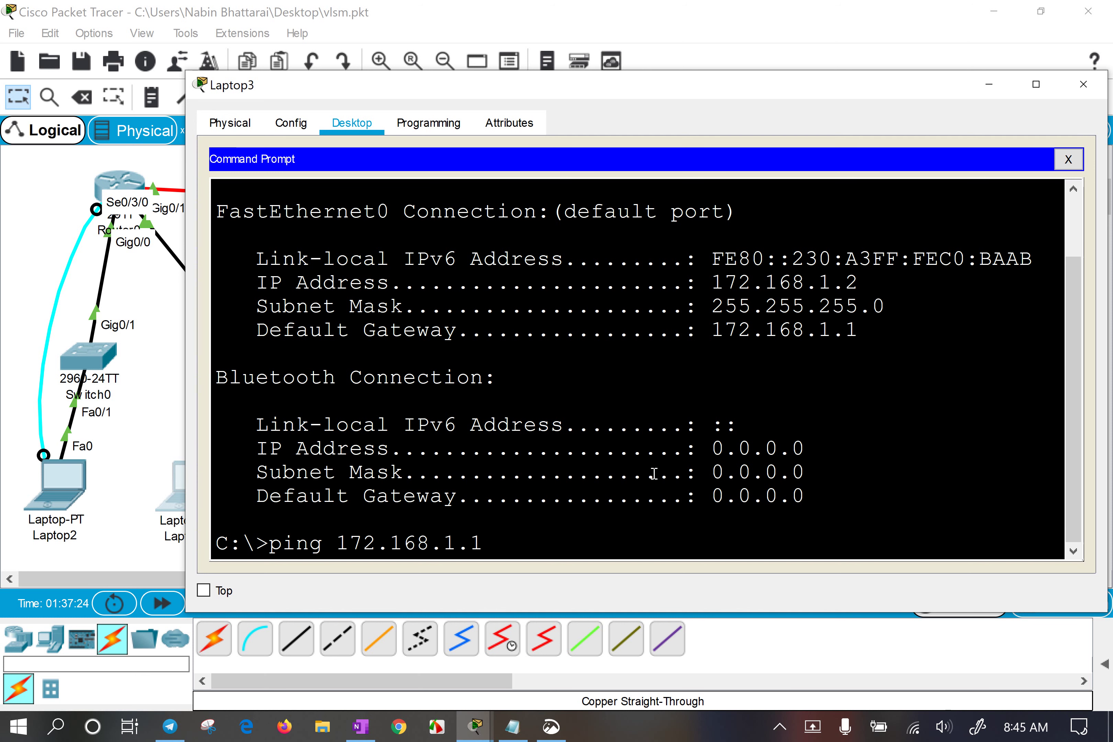
key("Return")
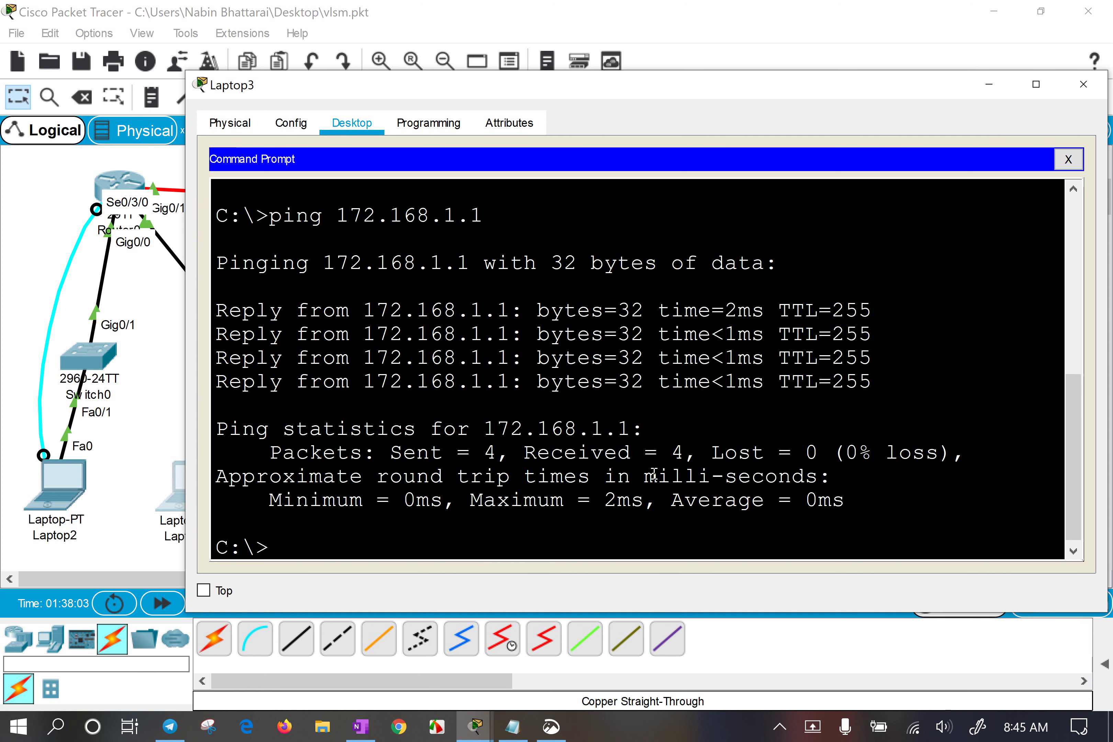
Add a few blank prompt lines and examine the replies and statistics of Laptop3's gateway ping.
key("Return")
key("Return")
key("Return")
key("Return")
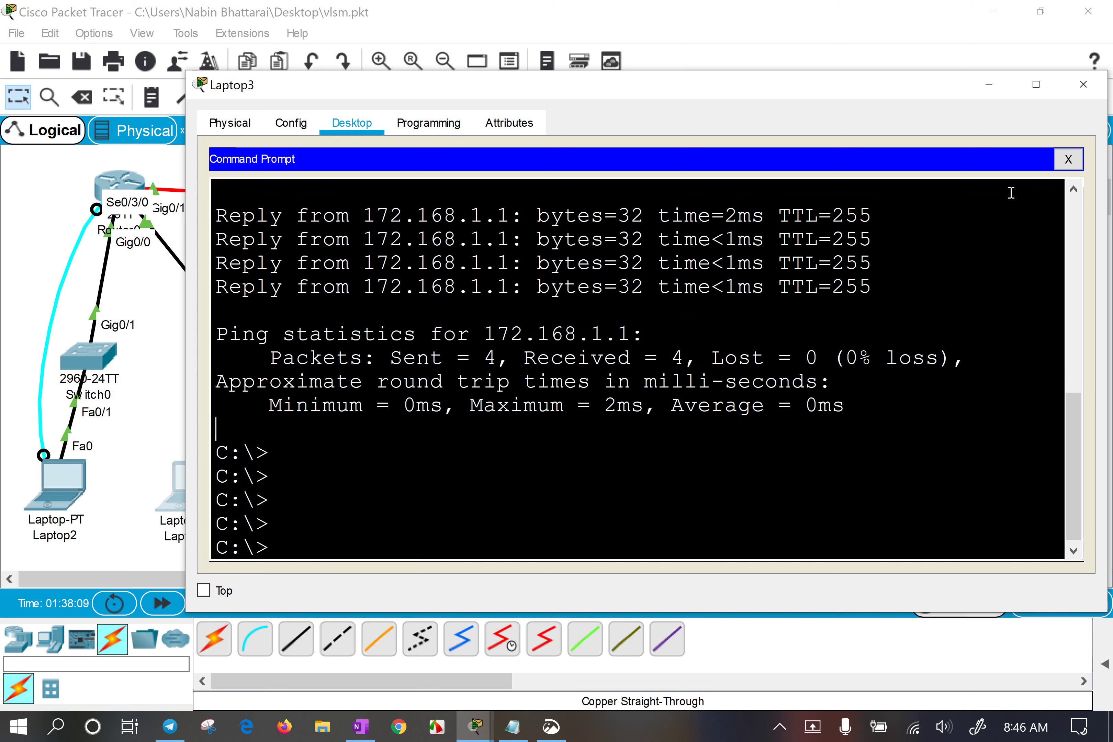
scroll(1013, 435, "up", 3)
scroll(1015, 432, "down", 1)
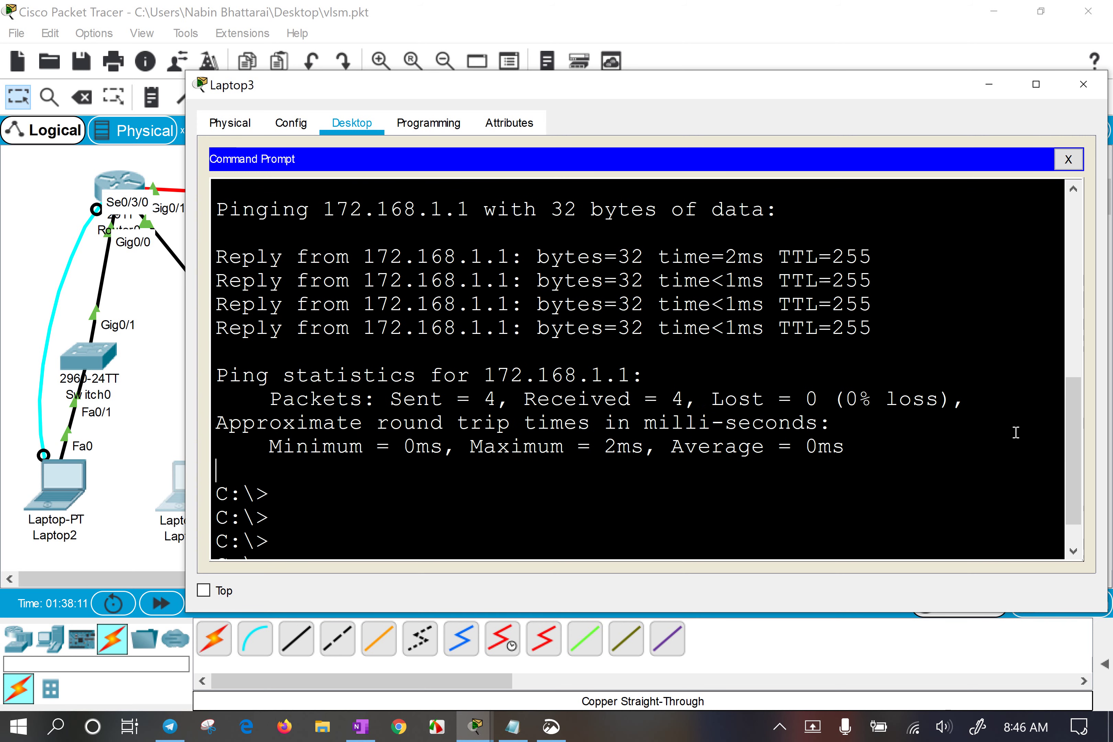
scroll(1015, 432, "up", 1)
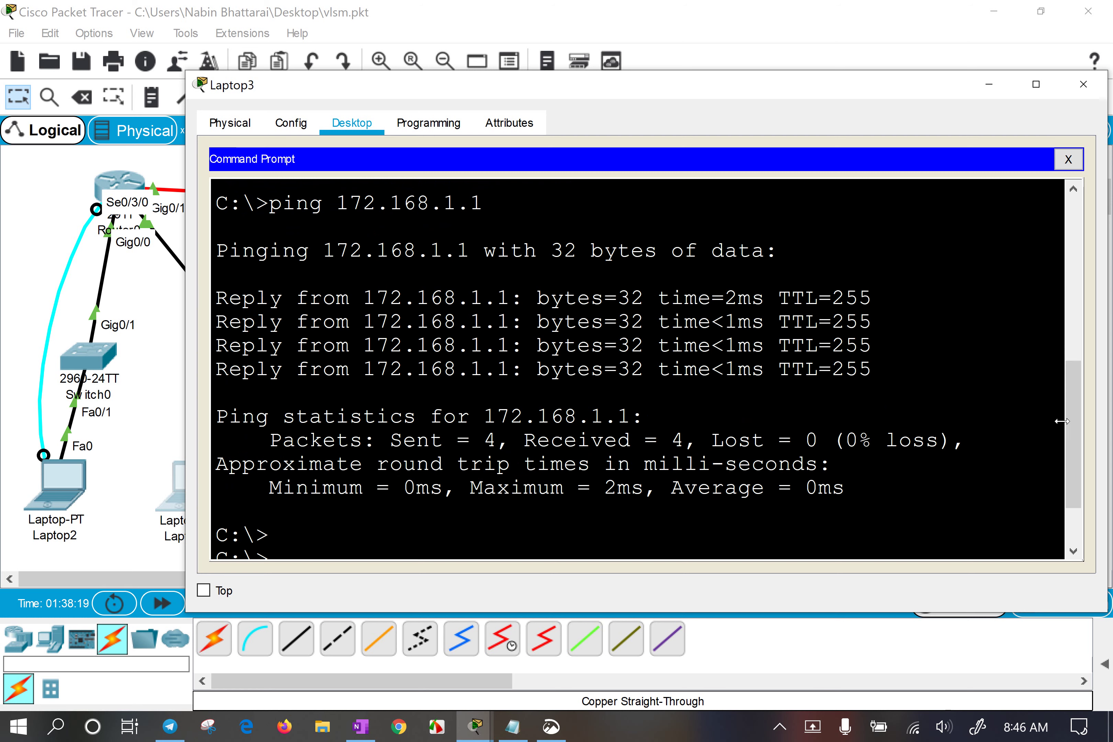
Close Laptop3's command prompt and device window, and move Laptop0 slightly farther from Router2 on the workspace.
left_click(743, 403)
key("Return")
key("Return")
key("Return")
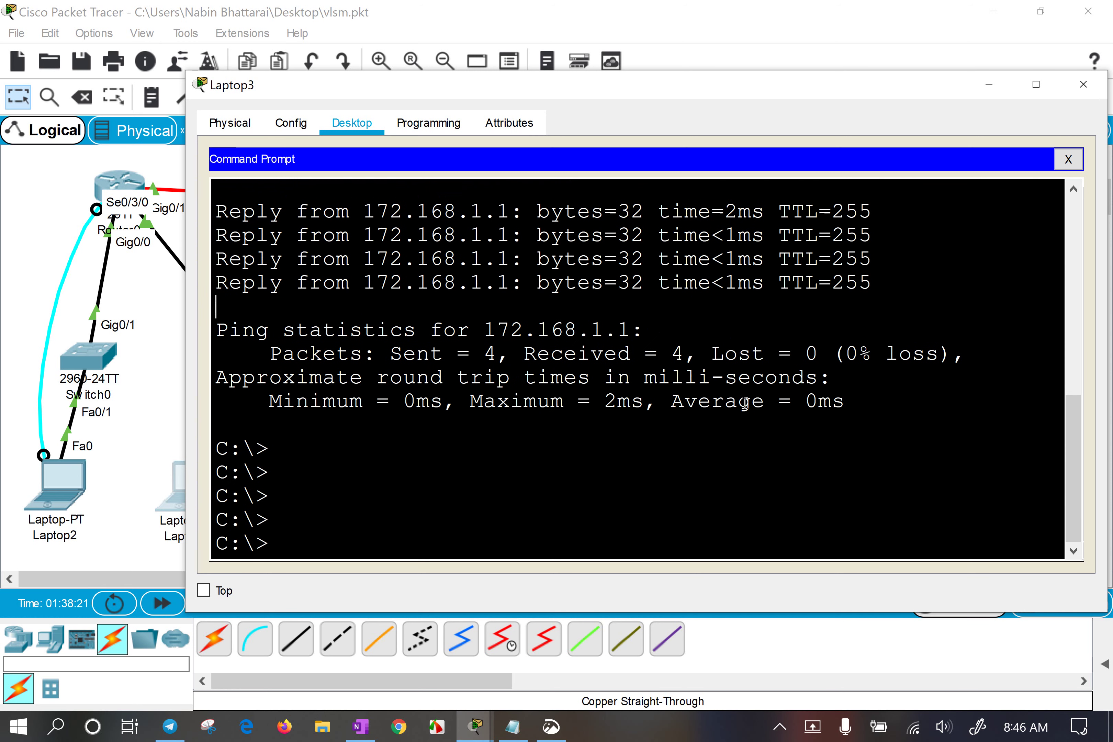
left_click(1061, 163)
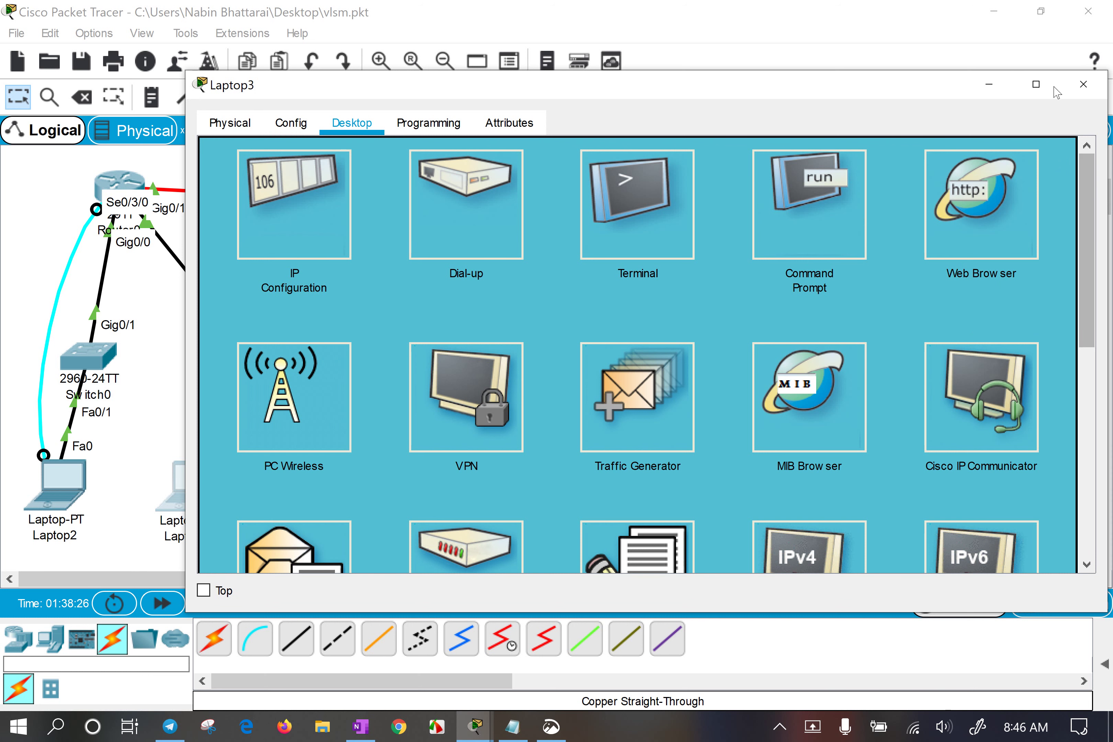
left_click(1083, 85)
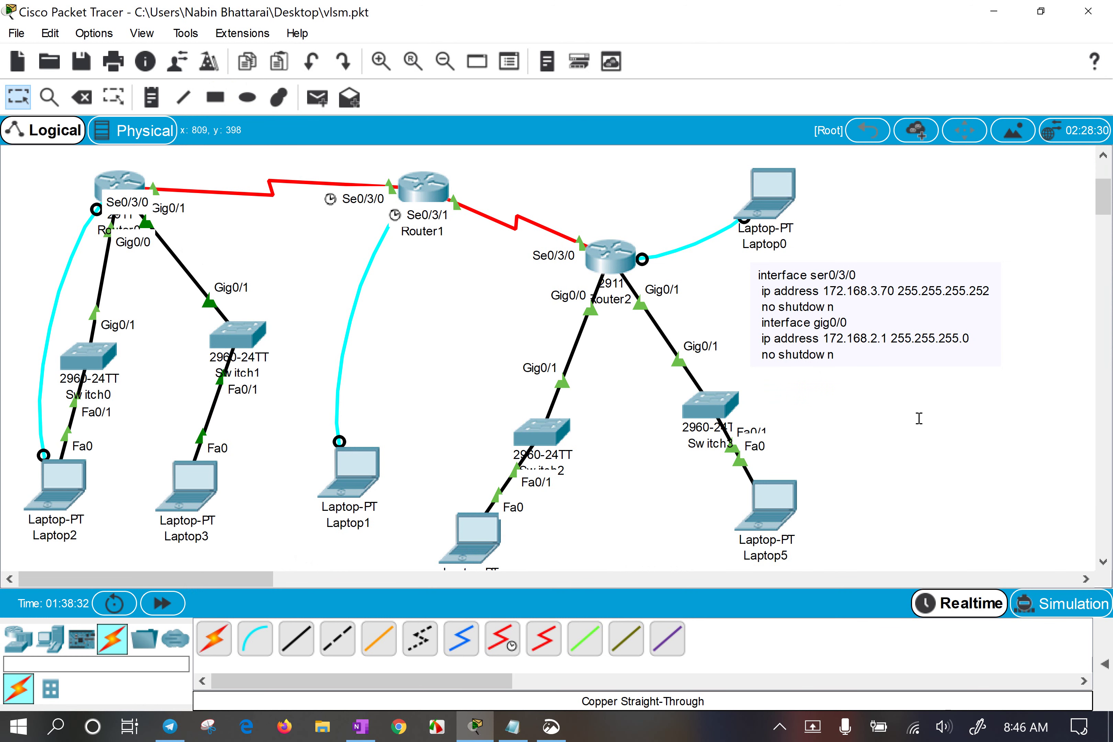
left_click_drag(769, 177, 804, 180)
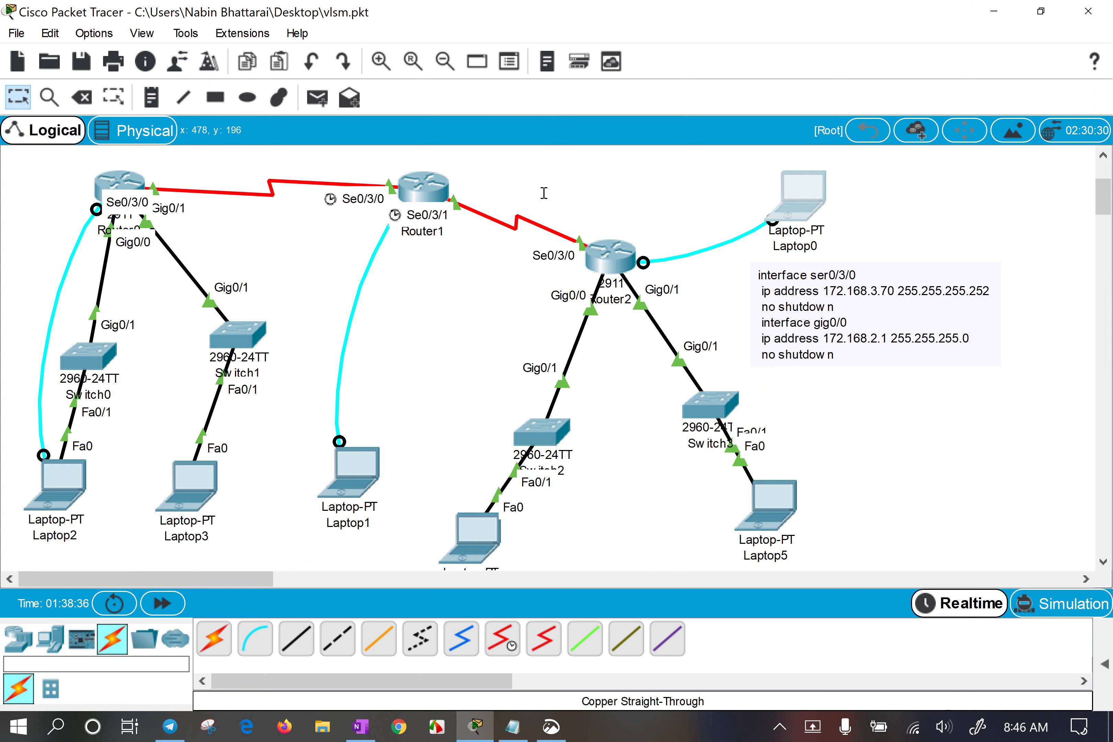
Send simple PDUs from Router1 to Router2 and from Router0 to Router1, checking their status in the PDU list.
left_click(316, 101)
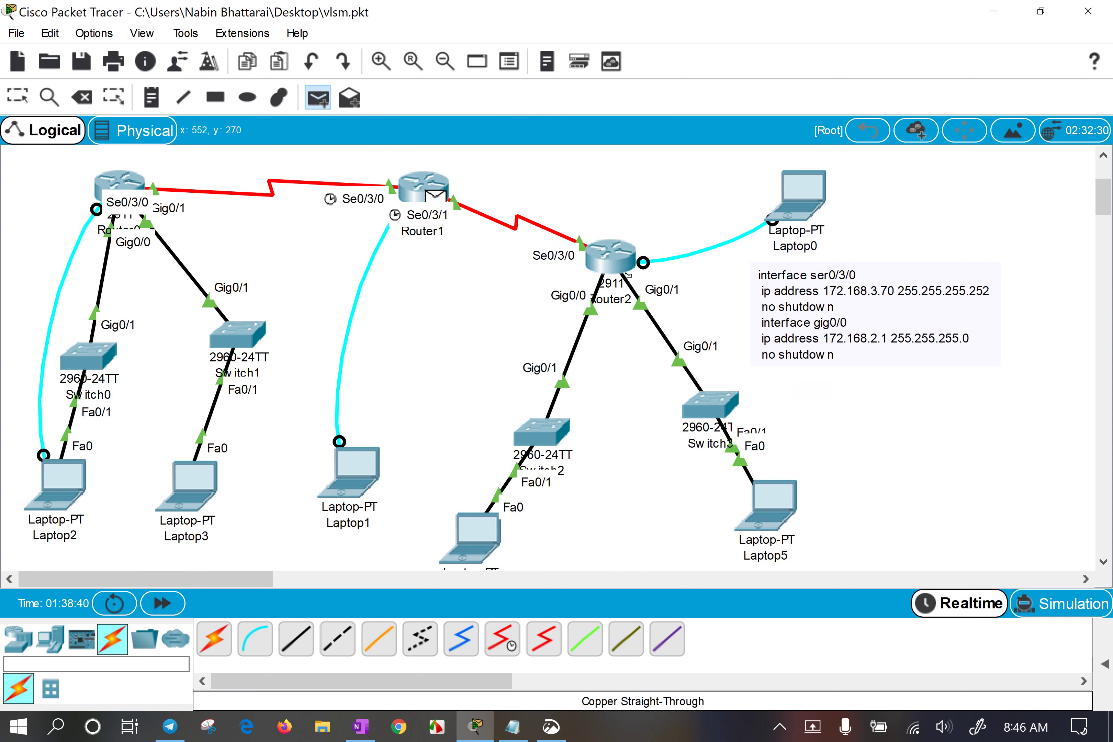
key("Escape")
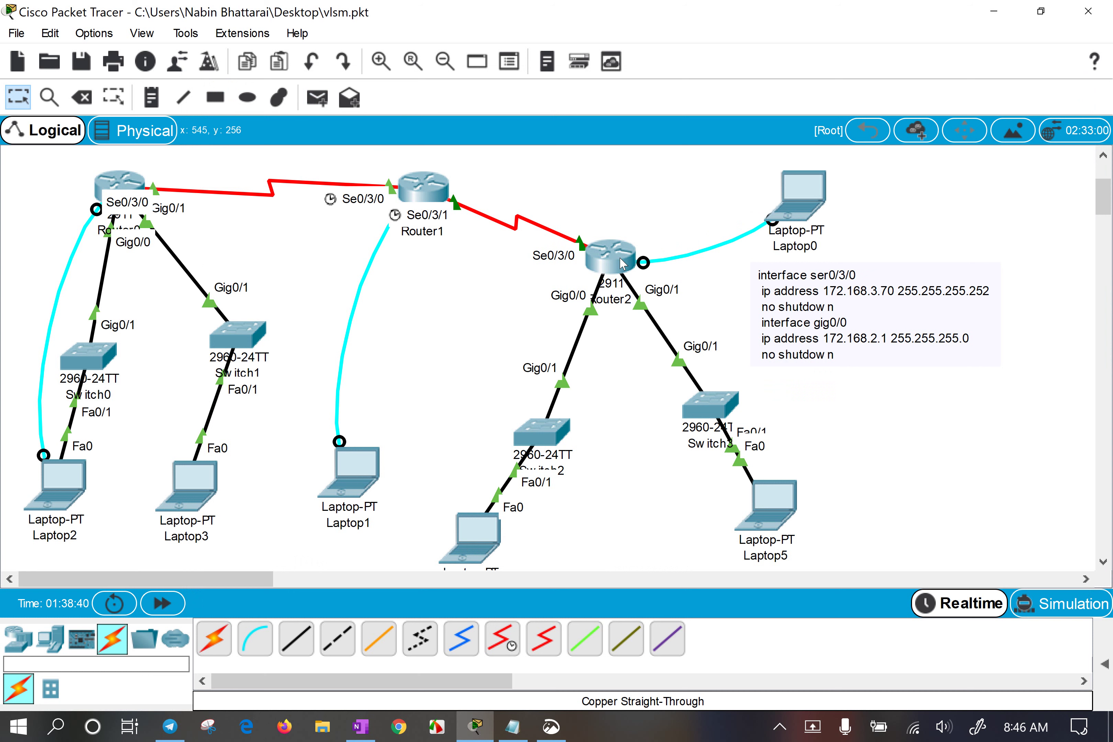
left_click(1104, 665)
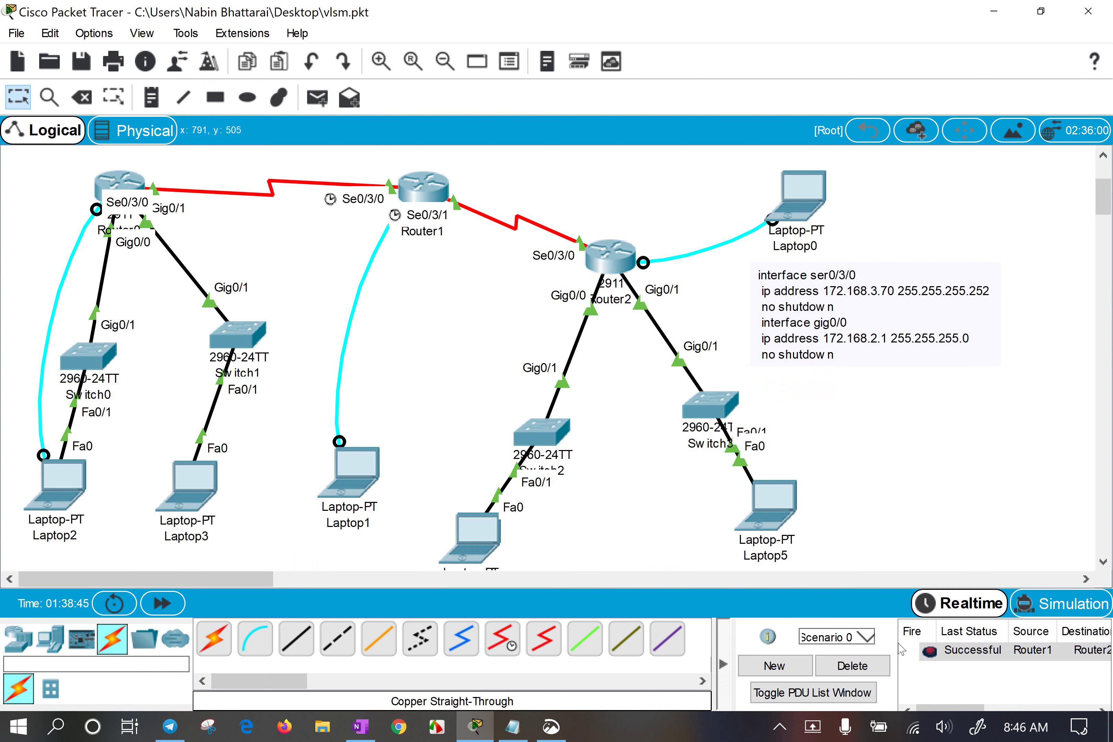
left_click_drag(915, 417, 979, 463)
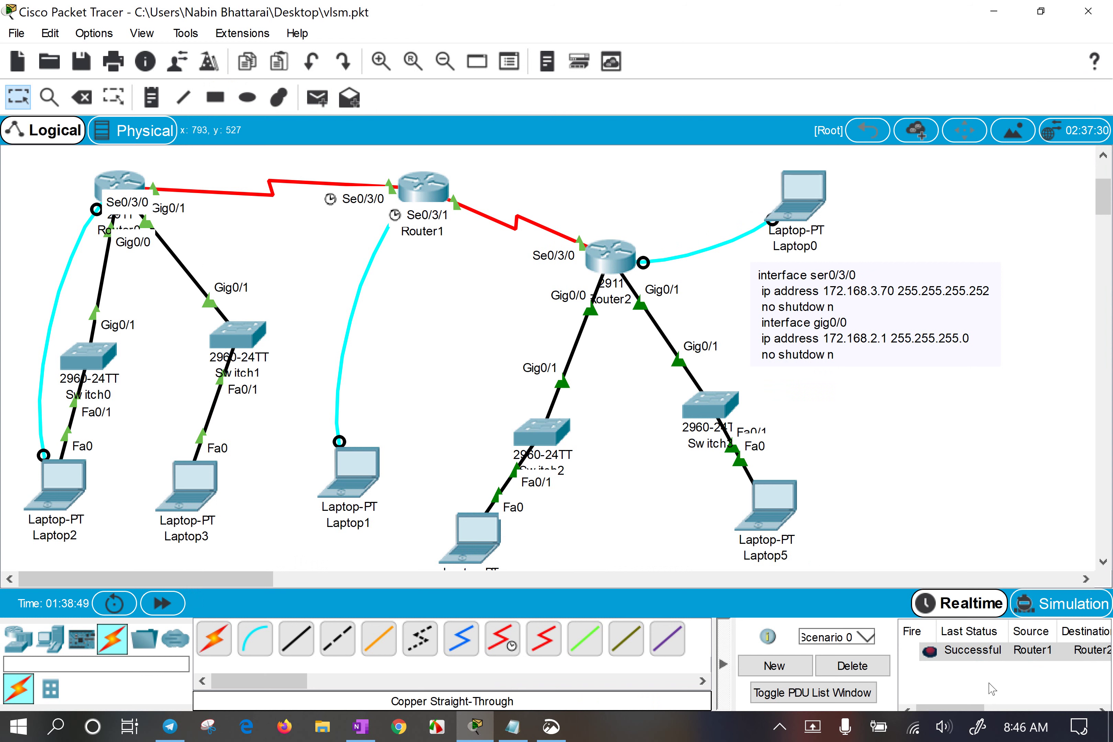
mouse_move(973, 711)
left_mouse_down()
mouse_move(1054, 709)
mouse_move(968, 709)
left_mouse_up()
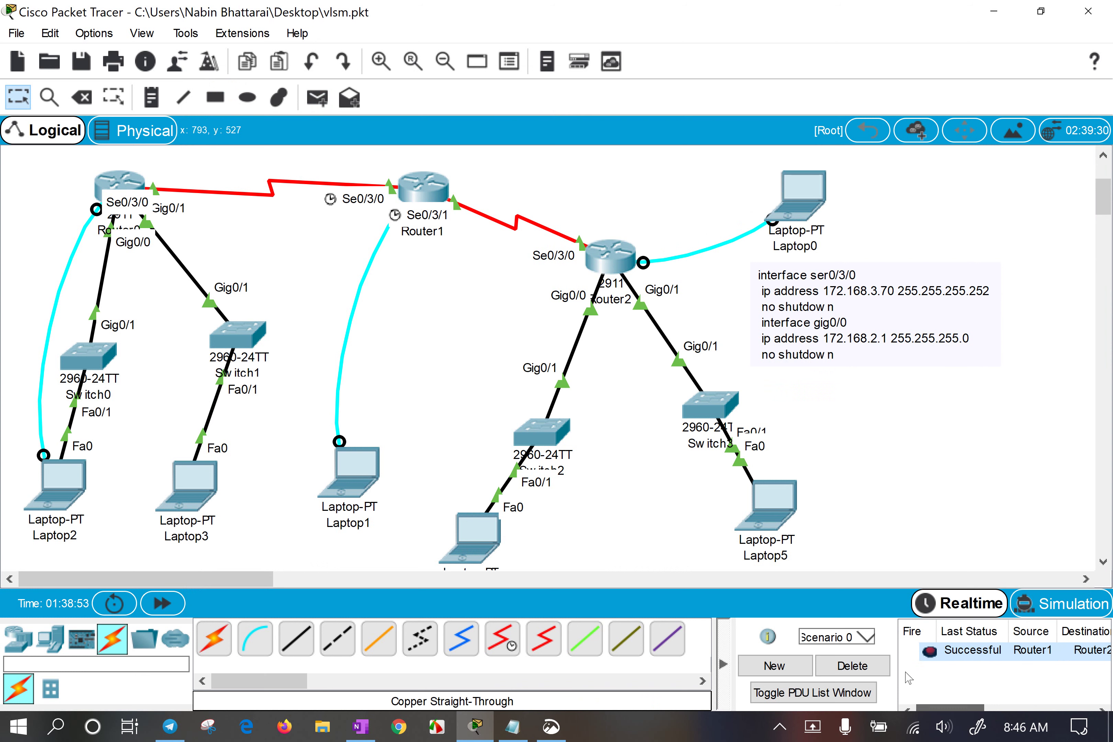
left_click(317, 98)
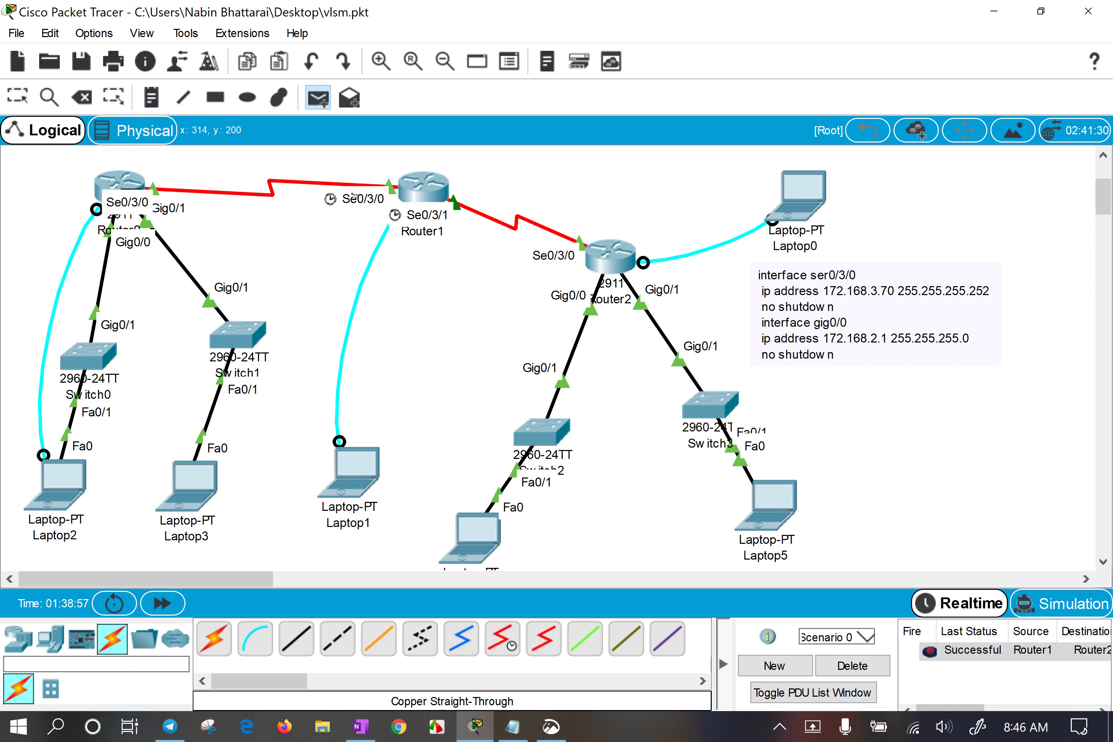
left_click(431, 185)
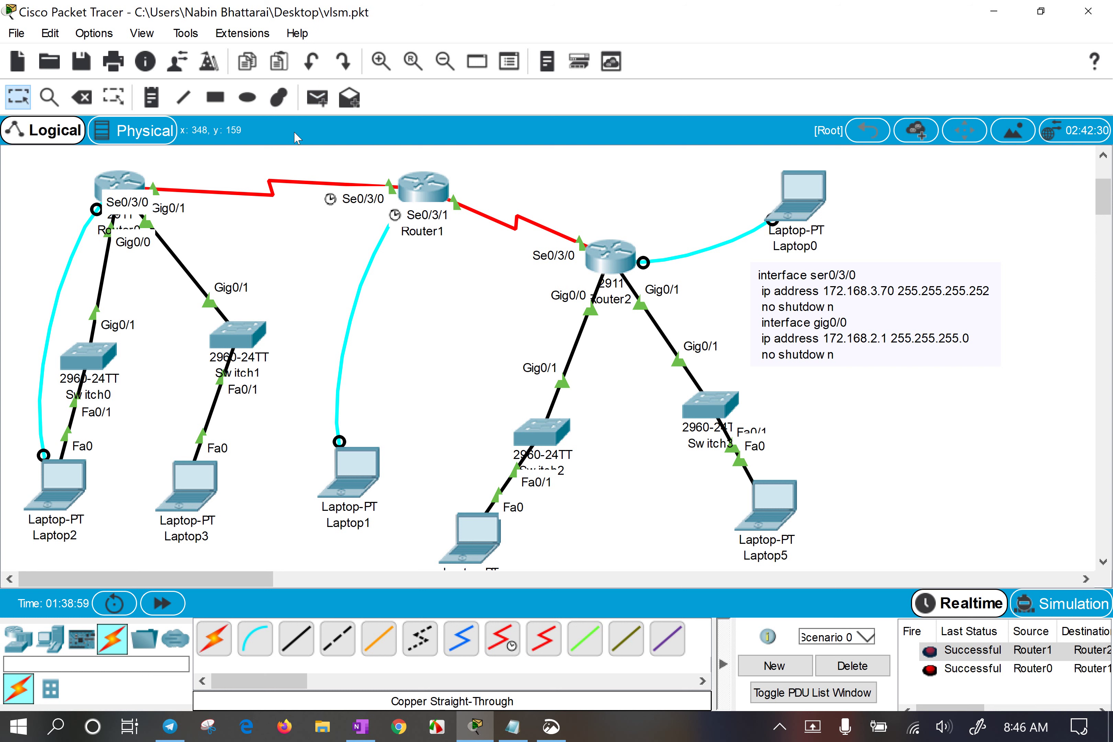
Send a simple PDU from Laptop2 to Router0 and delete the scenario's PDU results.
left_click(318, 100)
left_click(62, 482)
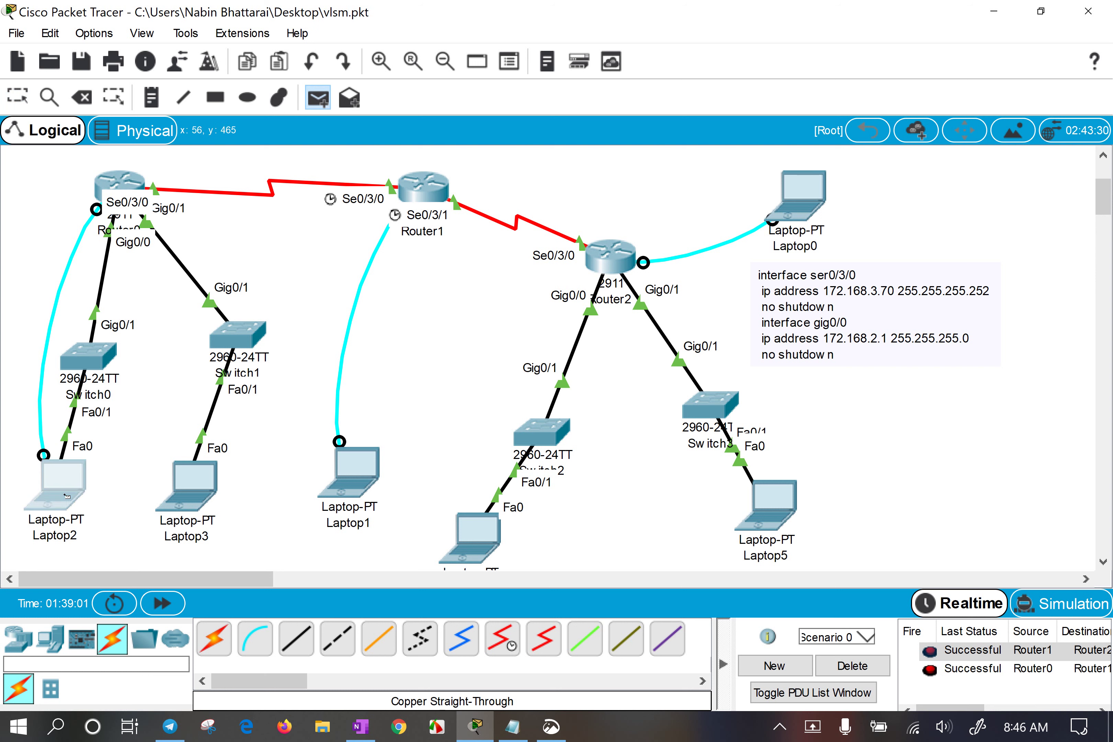
left_click(117, 193)
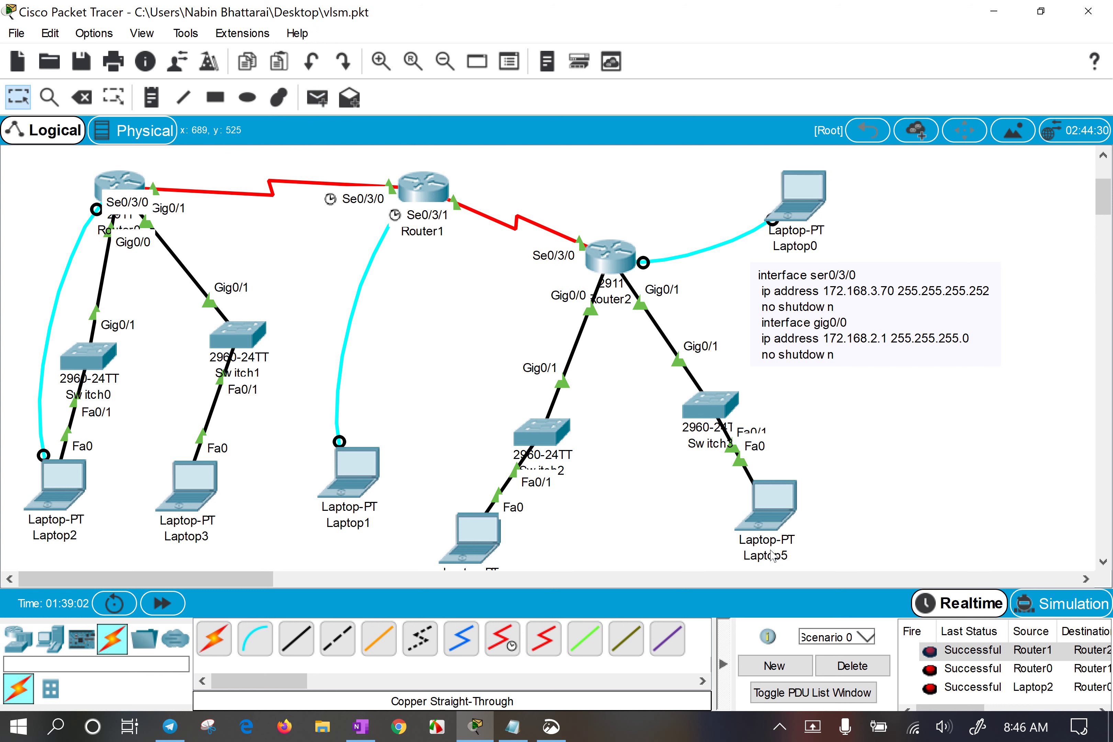
left_click(876, 668)
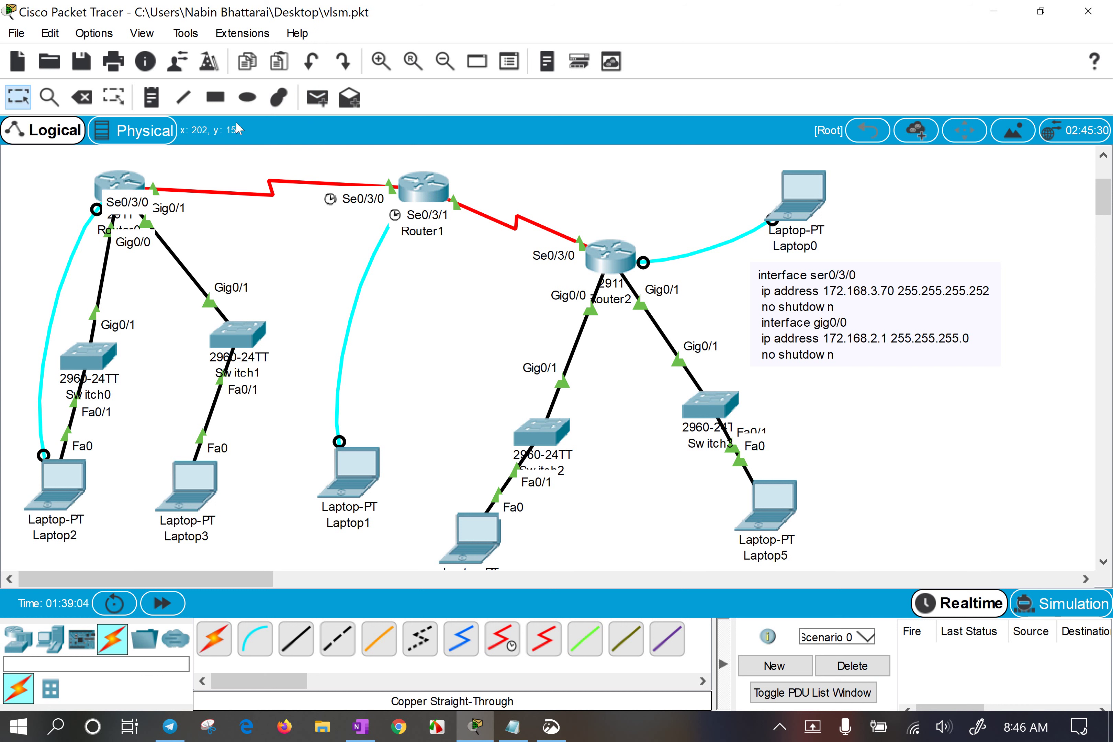
Test Laptop3's connection to Router0 with a simple PDU and clear the scenario's result.
left_click(319, 100)
left_click(205, 465)
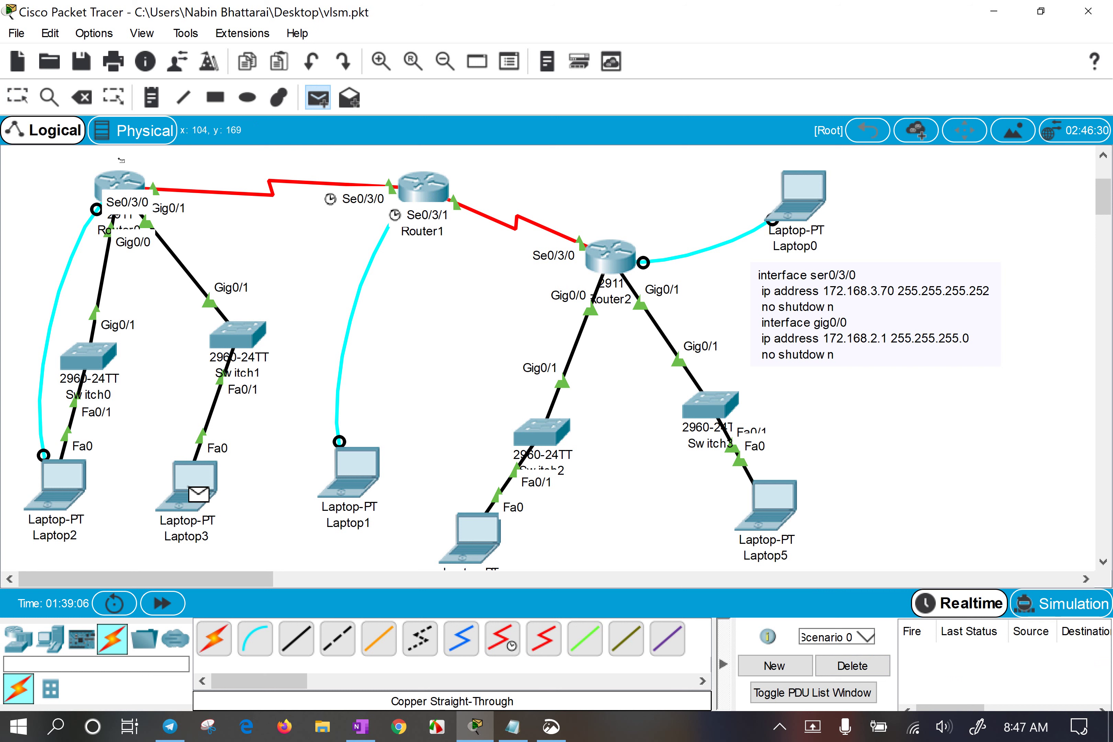
left_click(130, 190)
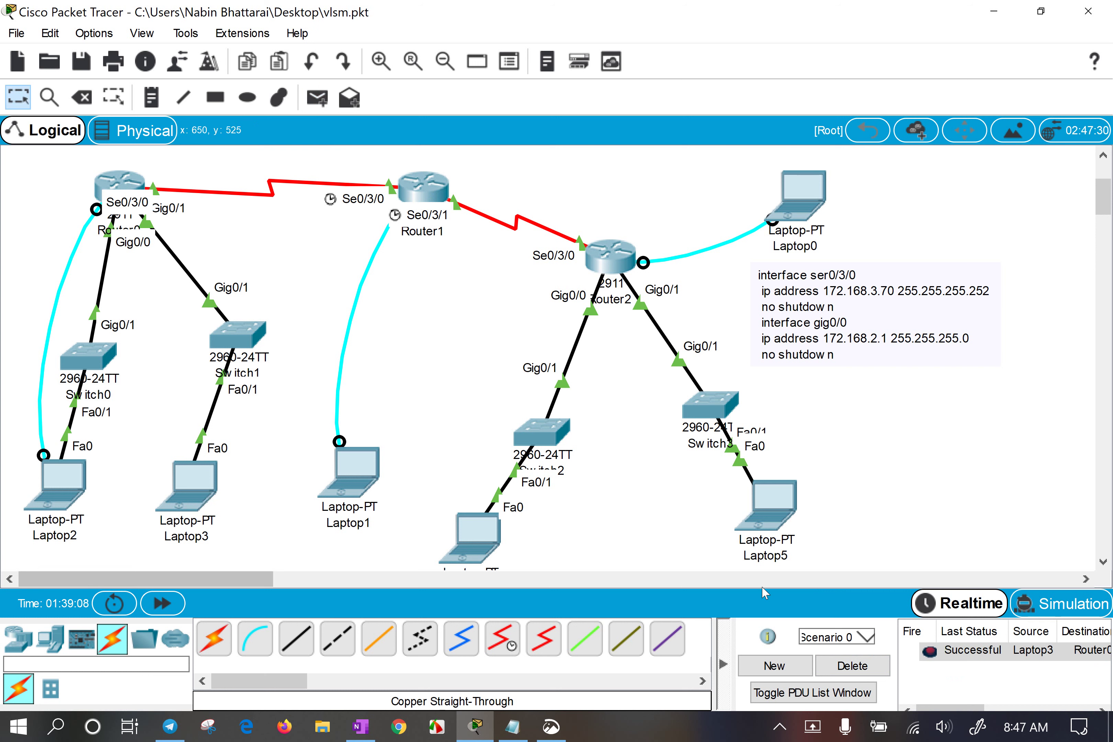
left_click(857, 670)
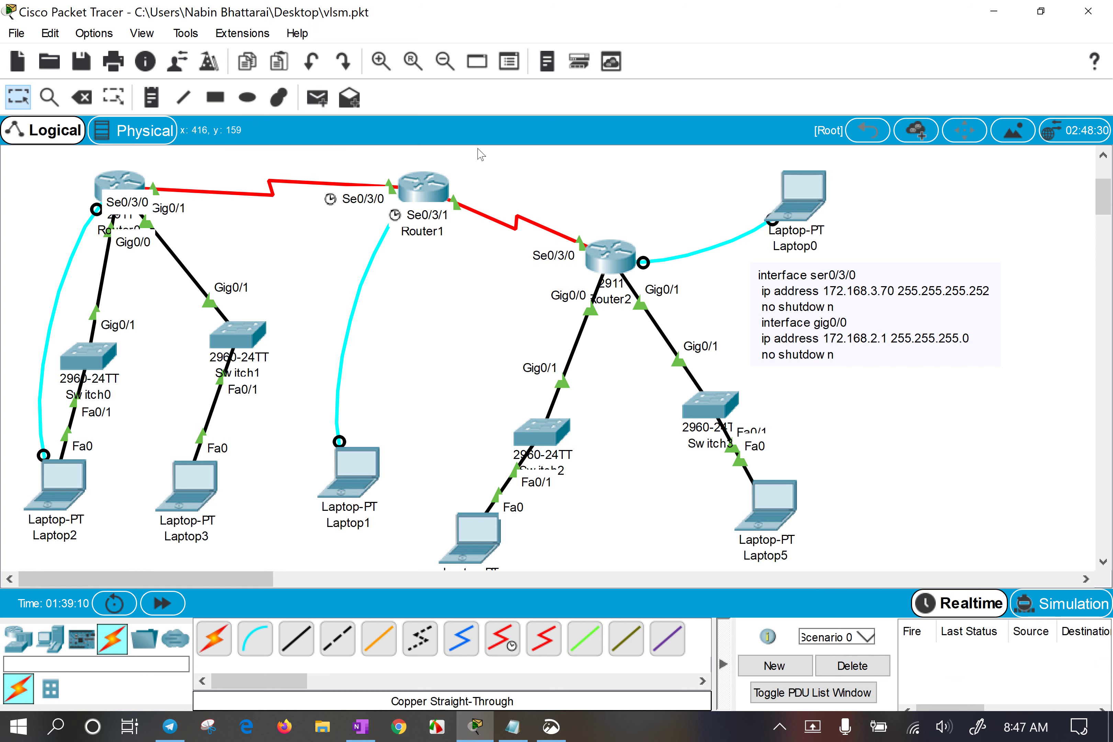
Send a simple PDU from Laptop3 to Laptop2 and select both laptops on the workspace.
left_click(317, 99)
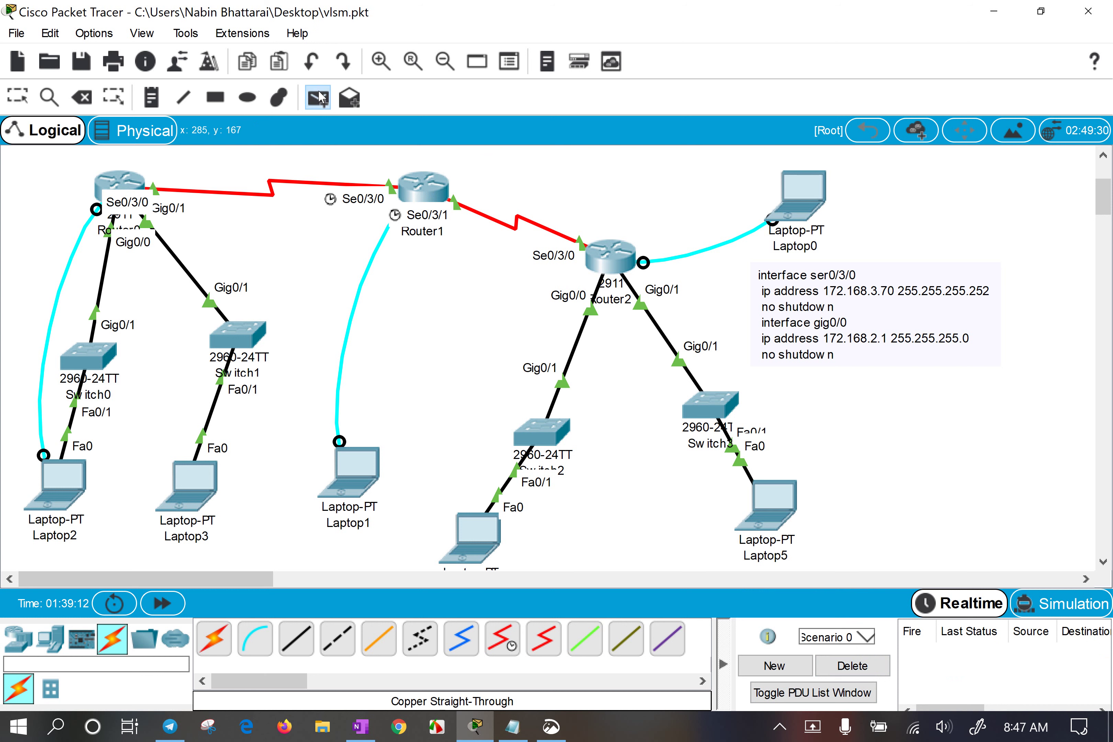
left_click(195, 486)
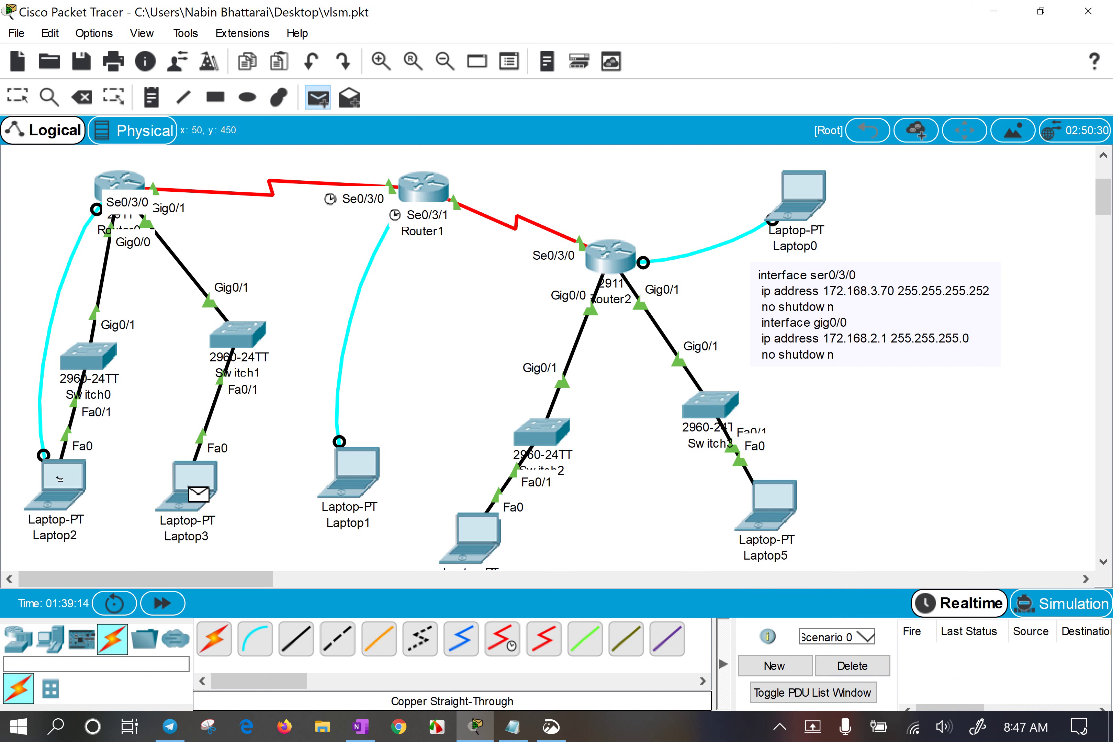
left_click(76, 493)
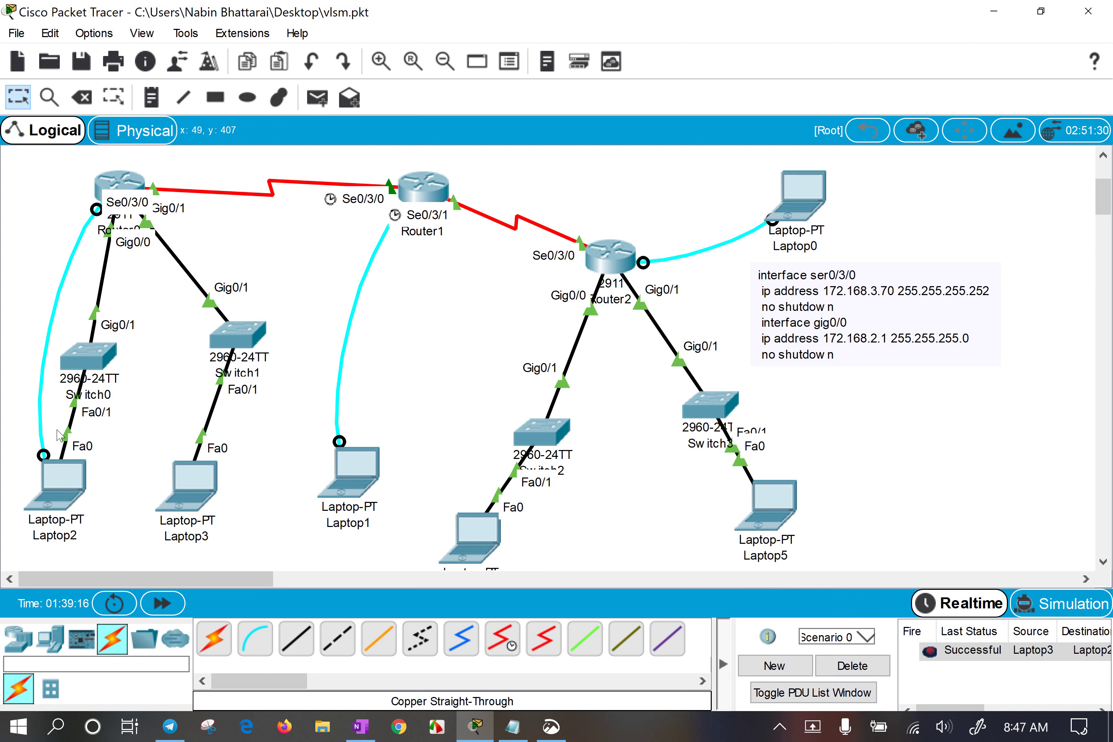
left_click_drag(22, 436, 220, 527)
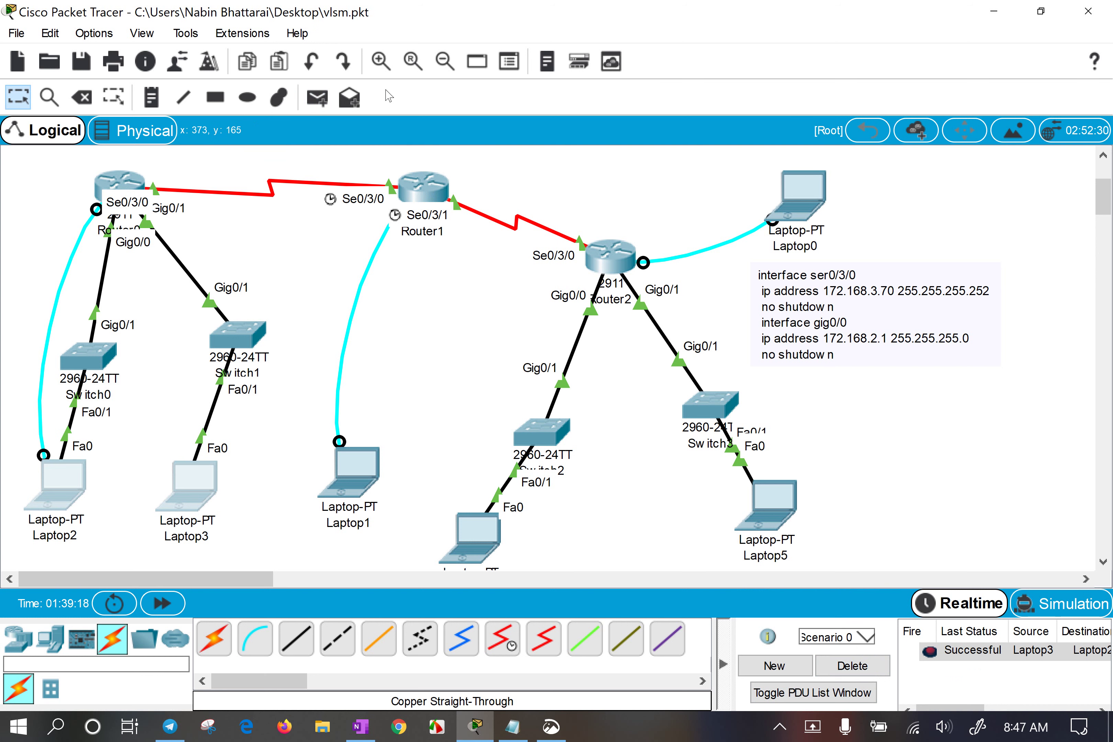
Try to send a simple PDU from Laptop2 to Laptop1 and Laptop4, and send it to Router2 instead.
left_click(317, 98)
left_click(78, 481)
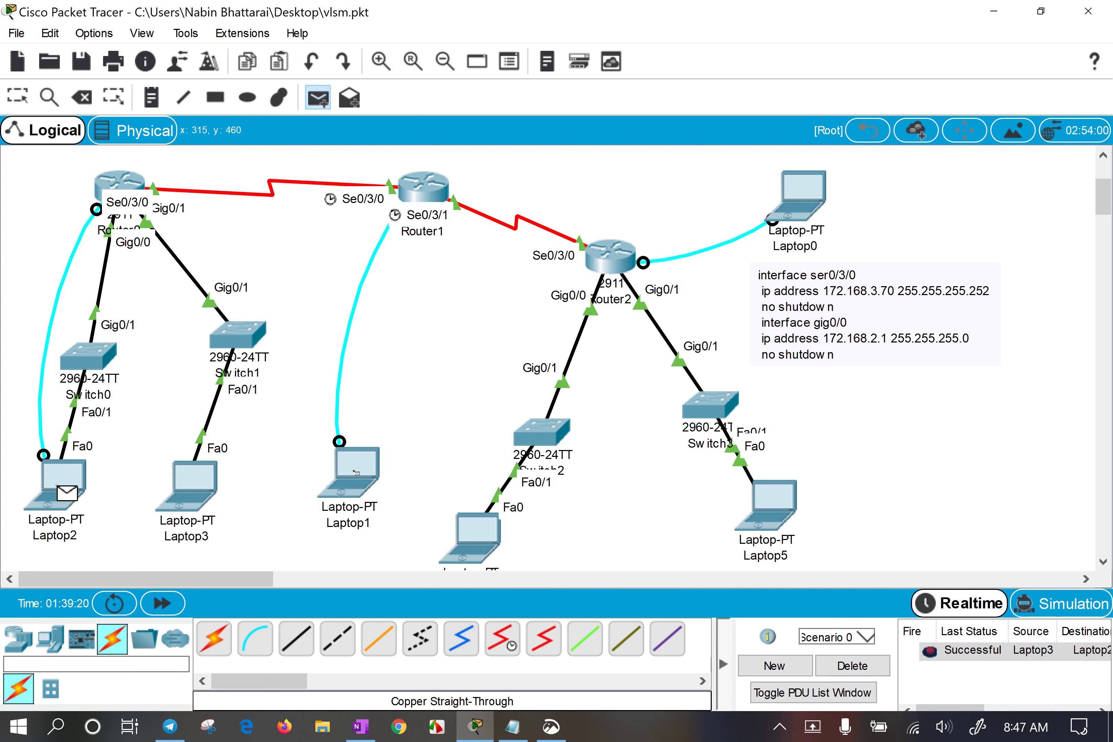
left_click(368, 462)
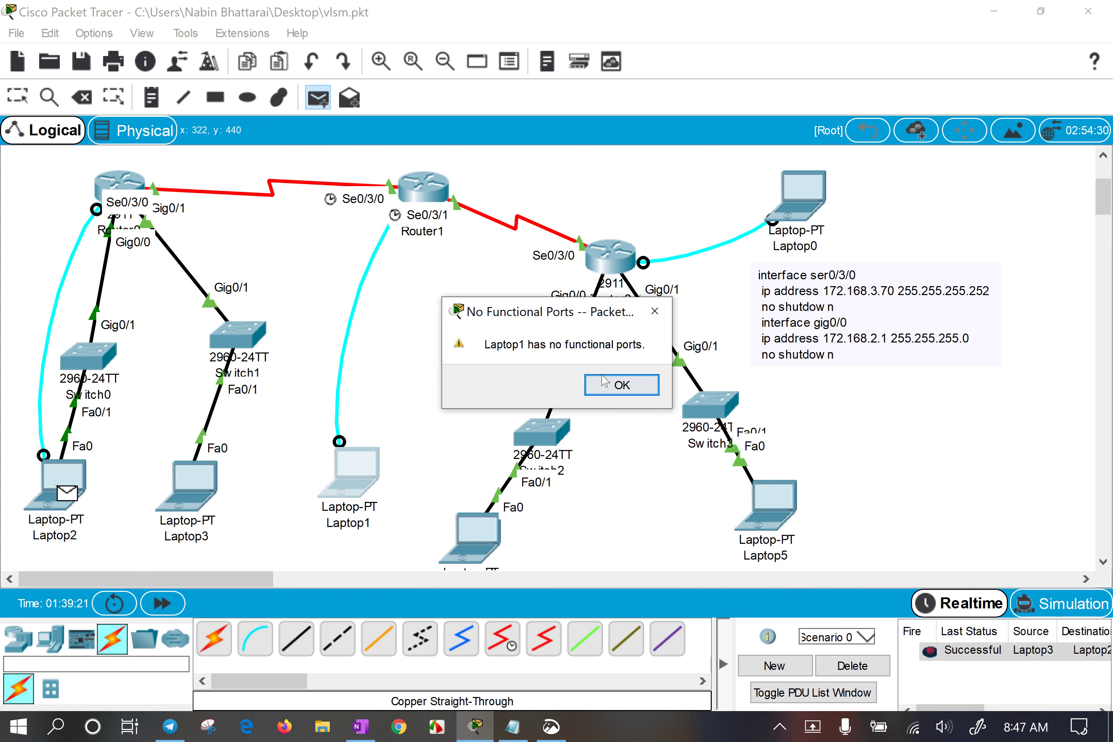
left_click(617, 384)
left_click(471, 536)
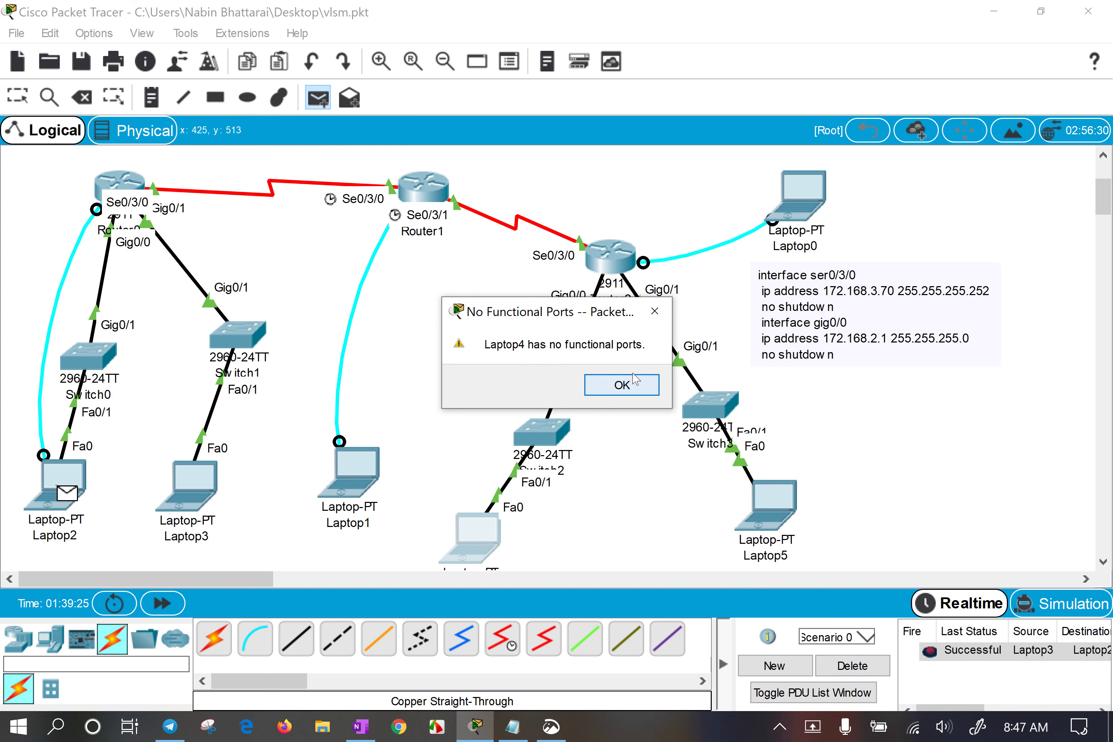
left_click(639, 385)
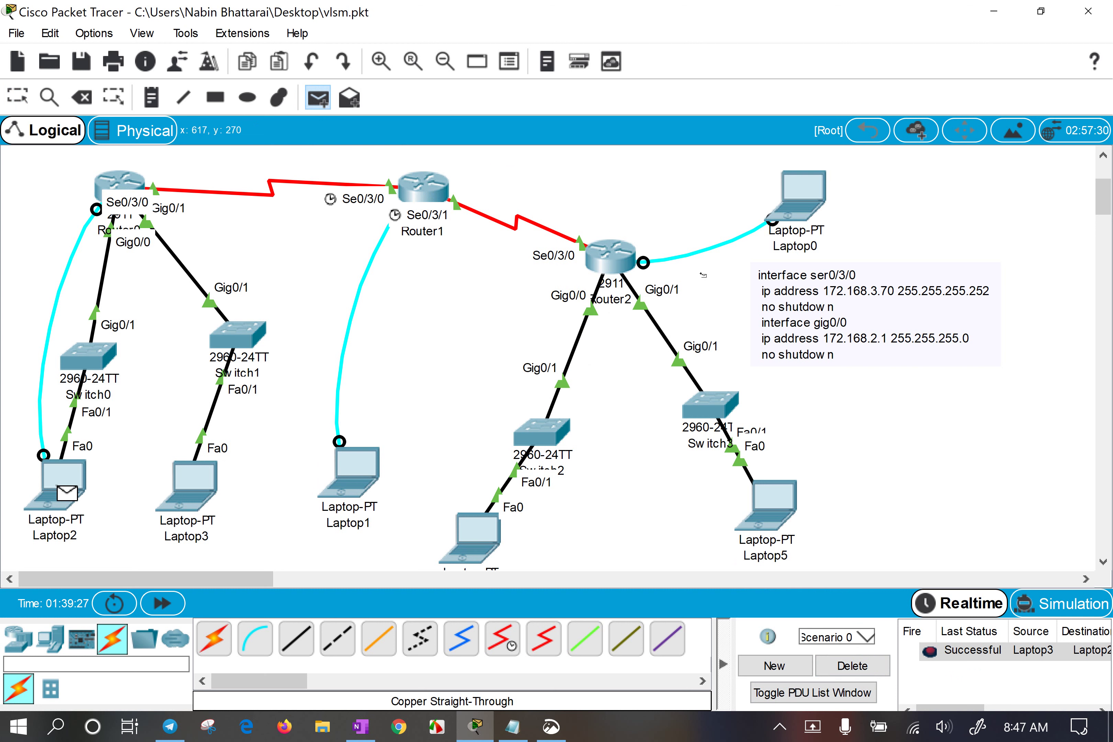
left_click(611, 257)
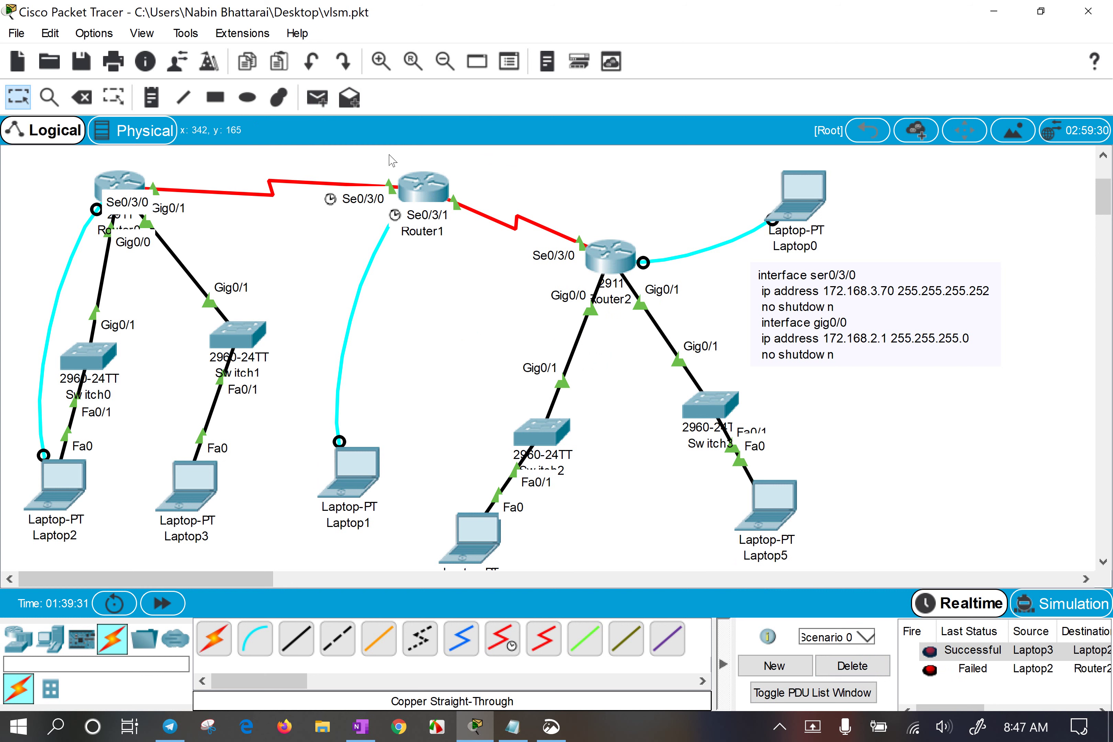
Send two simple PDUs from Laptop2 to Router1, check their status and delete the scenario's PDU results.
left_click_drag(393, 155, 360, 242)
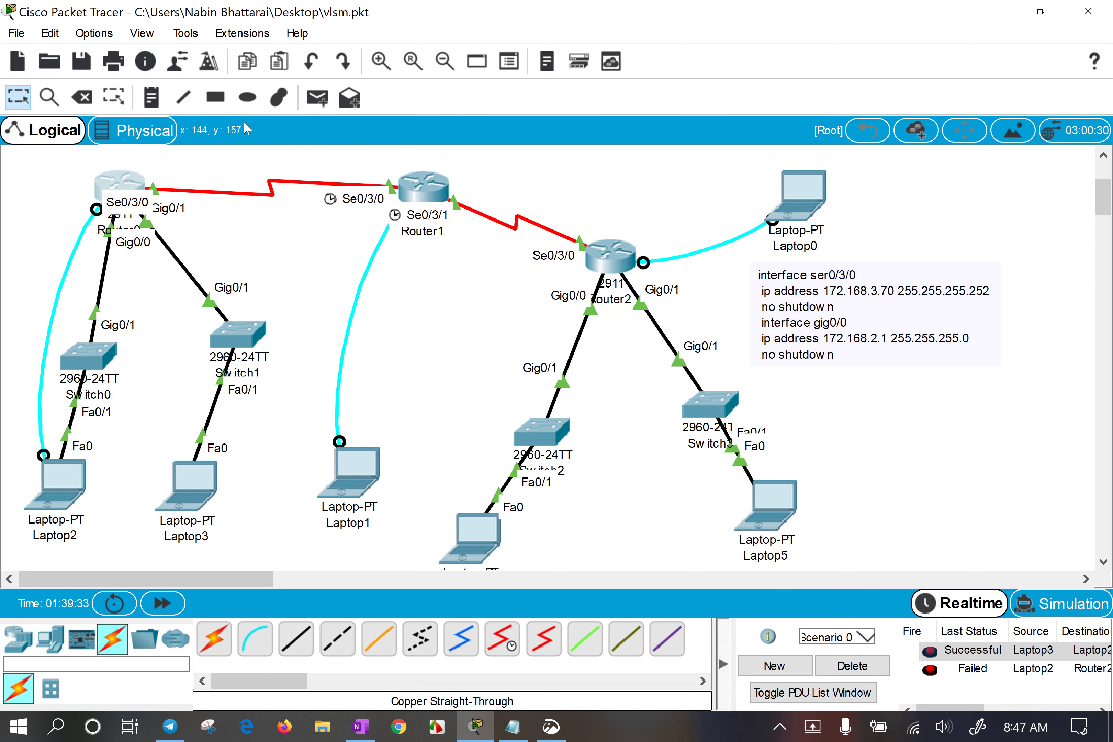
key("p")
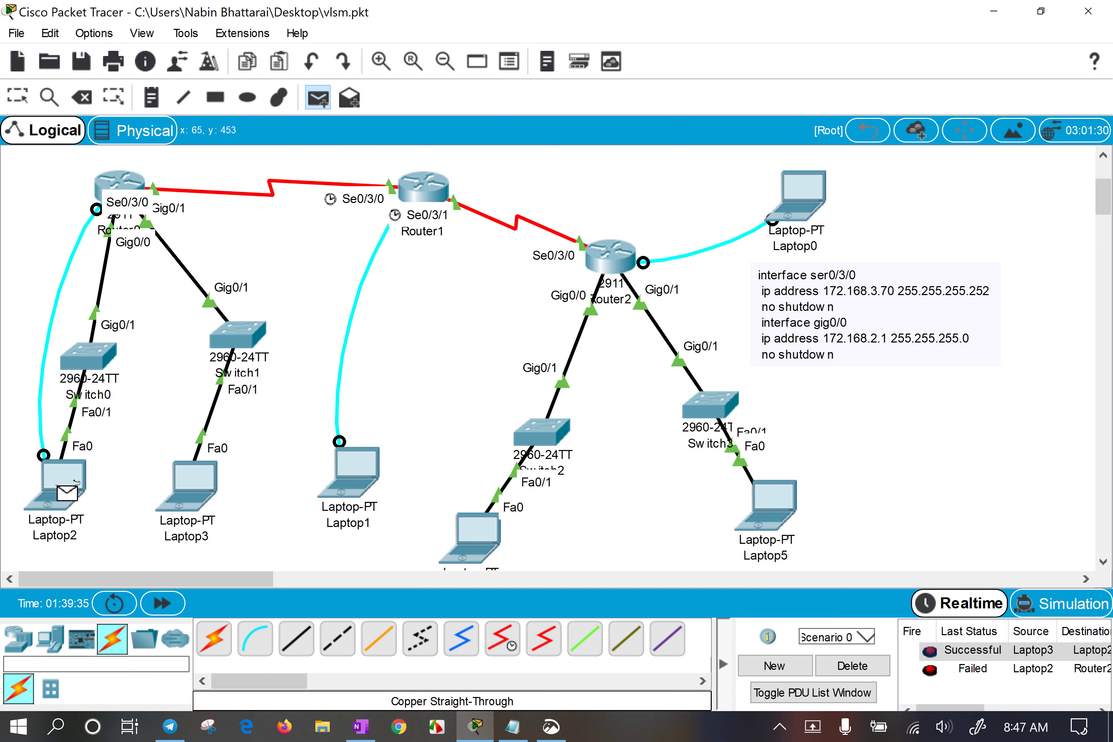
left_click(429, 192)
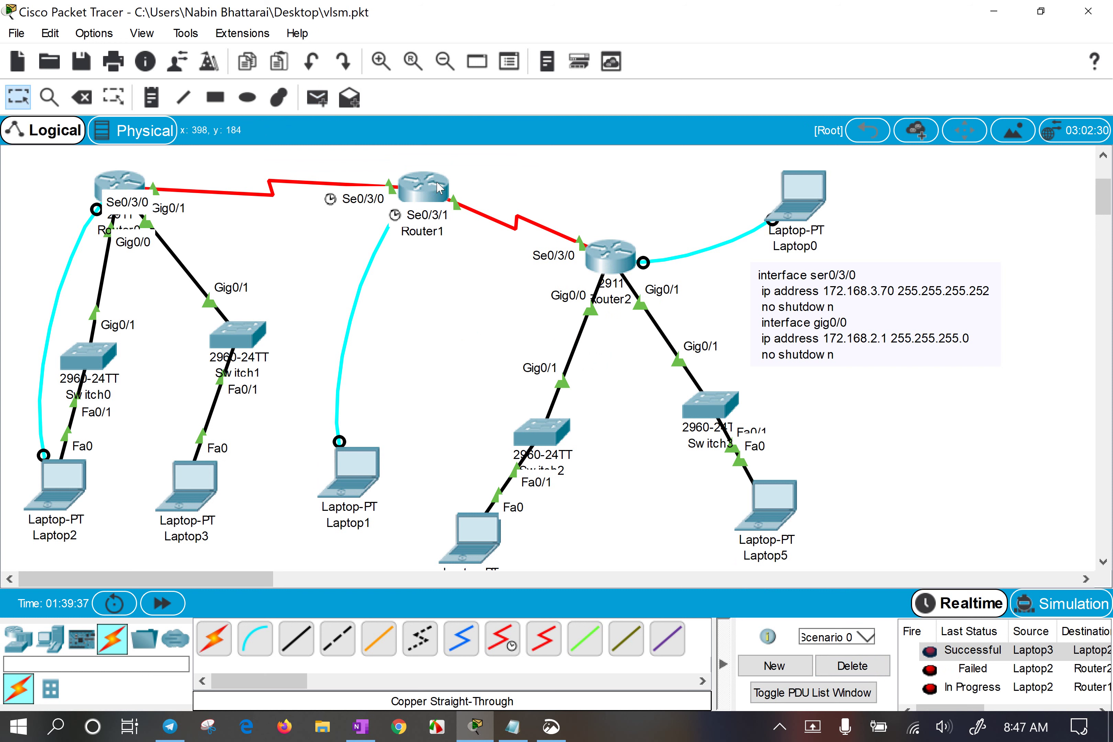
left_click(317, 97)
left_click(59, 483)
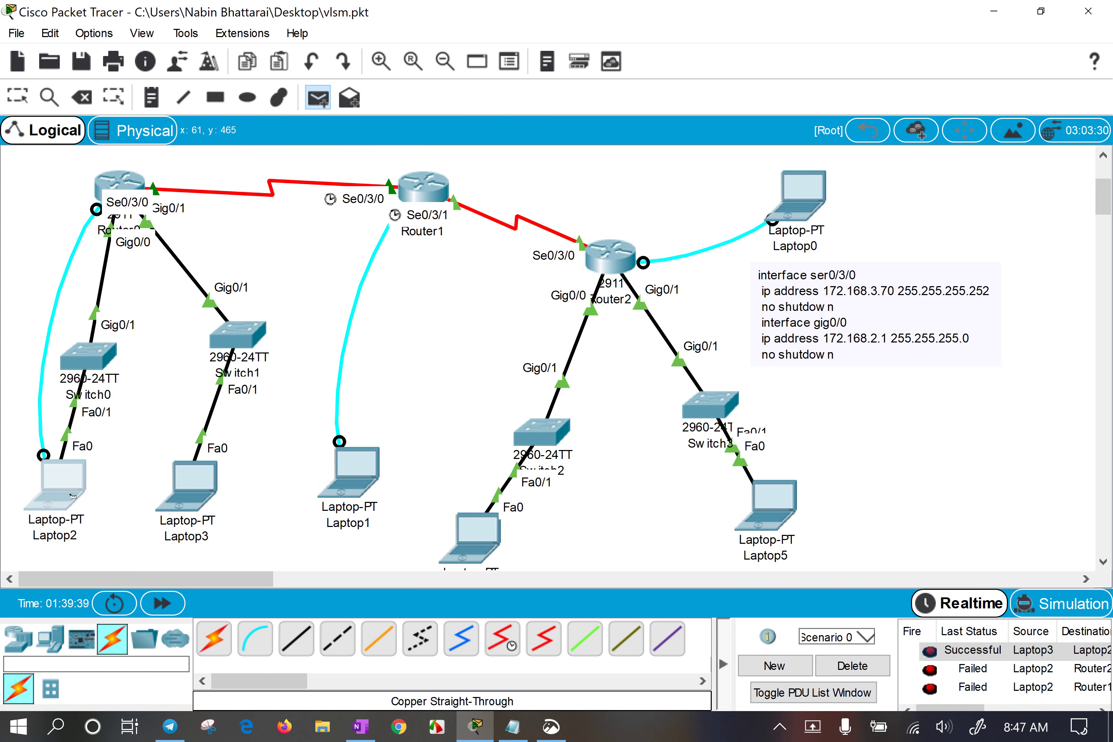
left_click(433, 198)
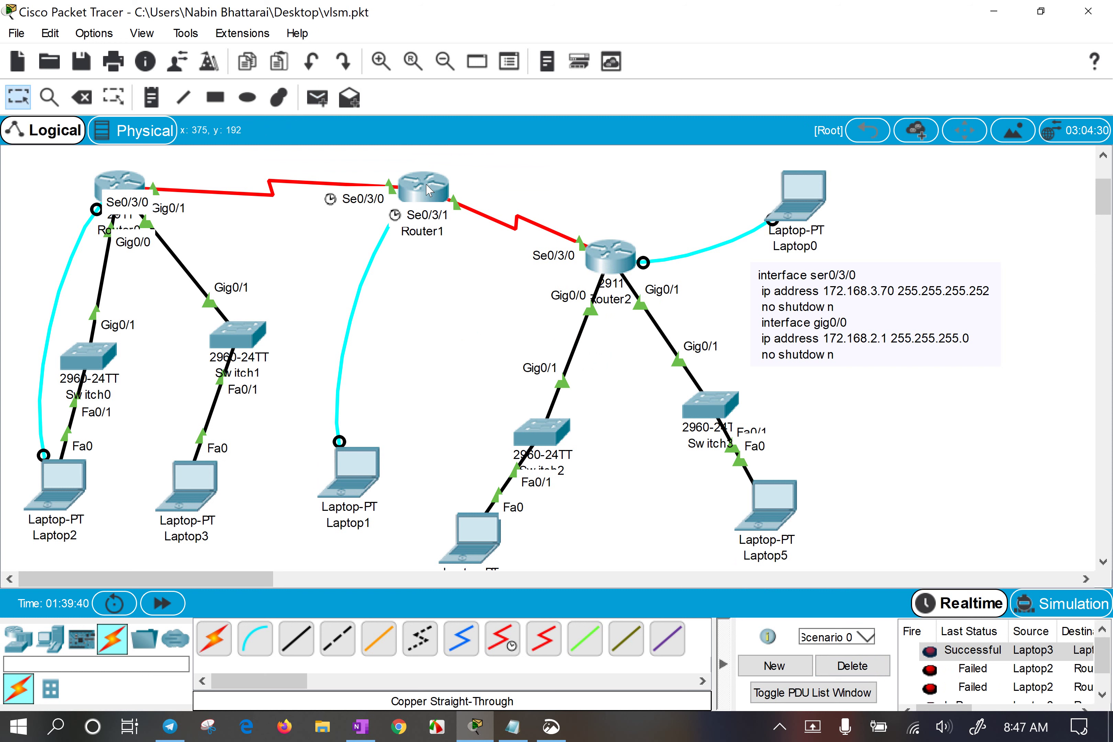
left_click(1101, 663)
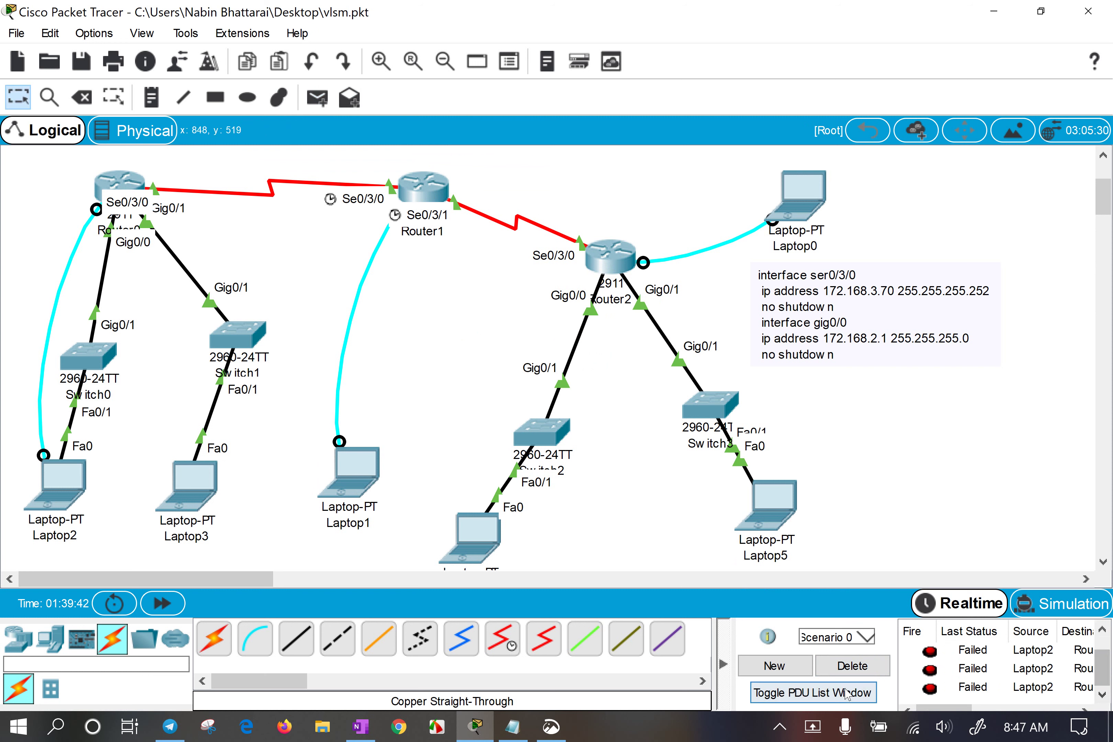
left_click(852, 665)
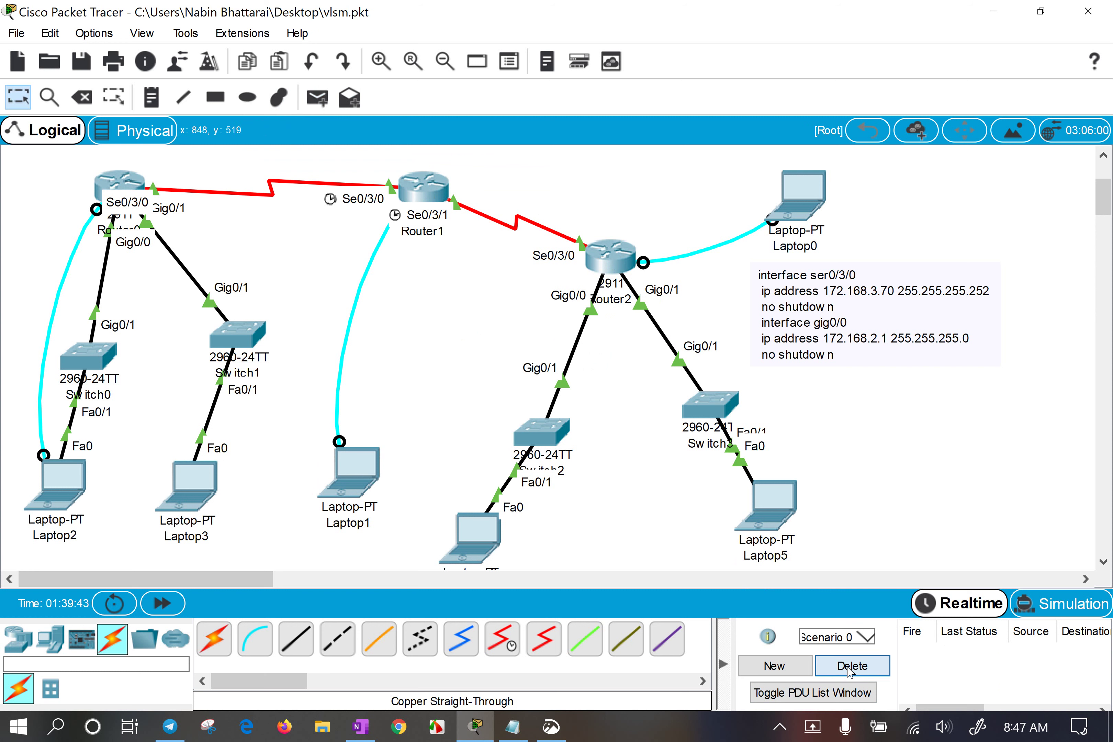
Open Router0's CLI, bring up the Router> prompt and maximise the router's window.
left_click(120, 184)
left_click(657, 333)
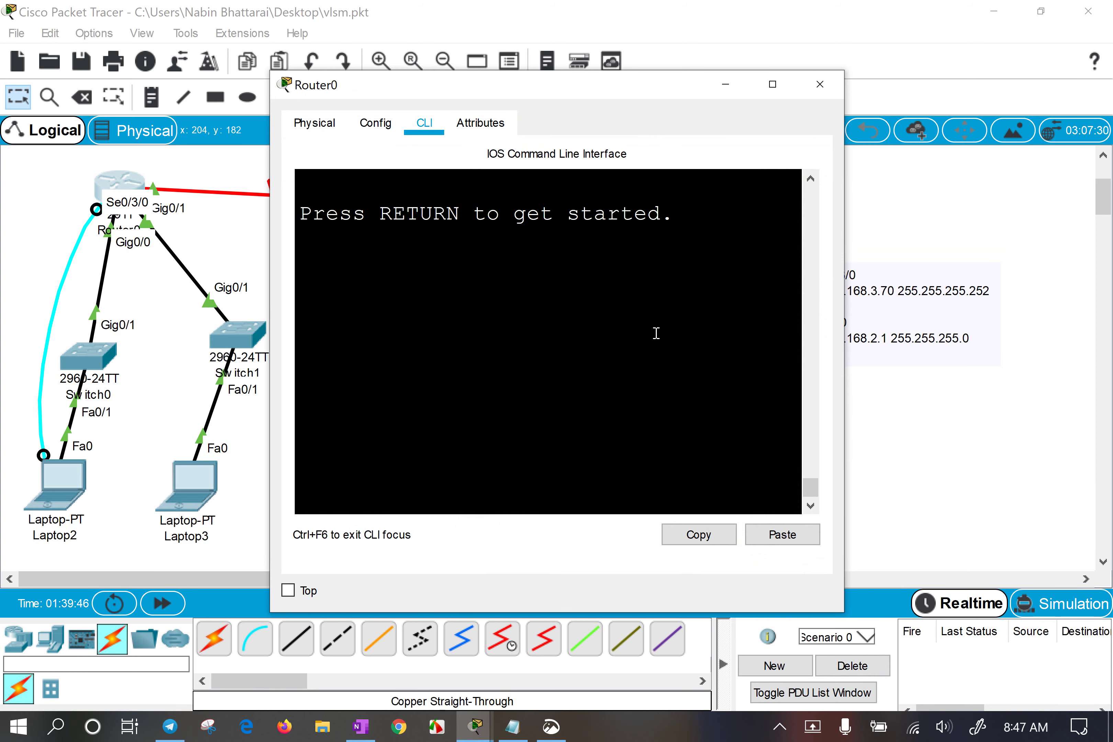
key("Return")
key("Return")
key("Return")
left_click(773, 84)
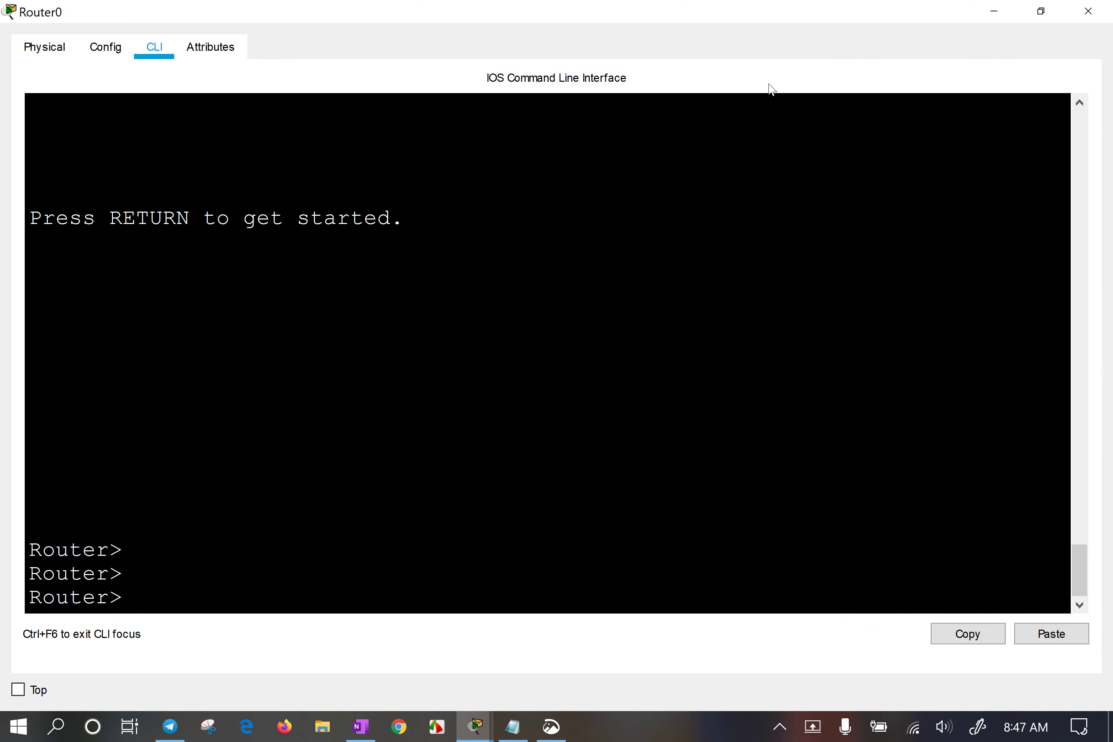
Enter privileged EXEC mode on Router0.
type("en")
key("Return")
key("Return")
key("Return")
Display Router0's IP routing table with the show ip route command.
type("sho ip r")
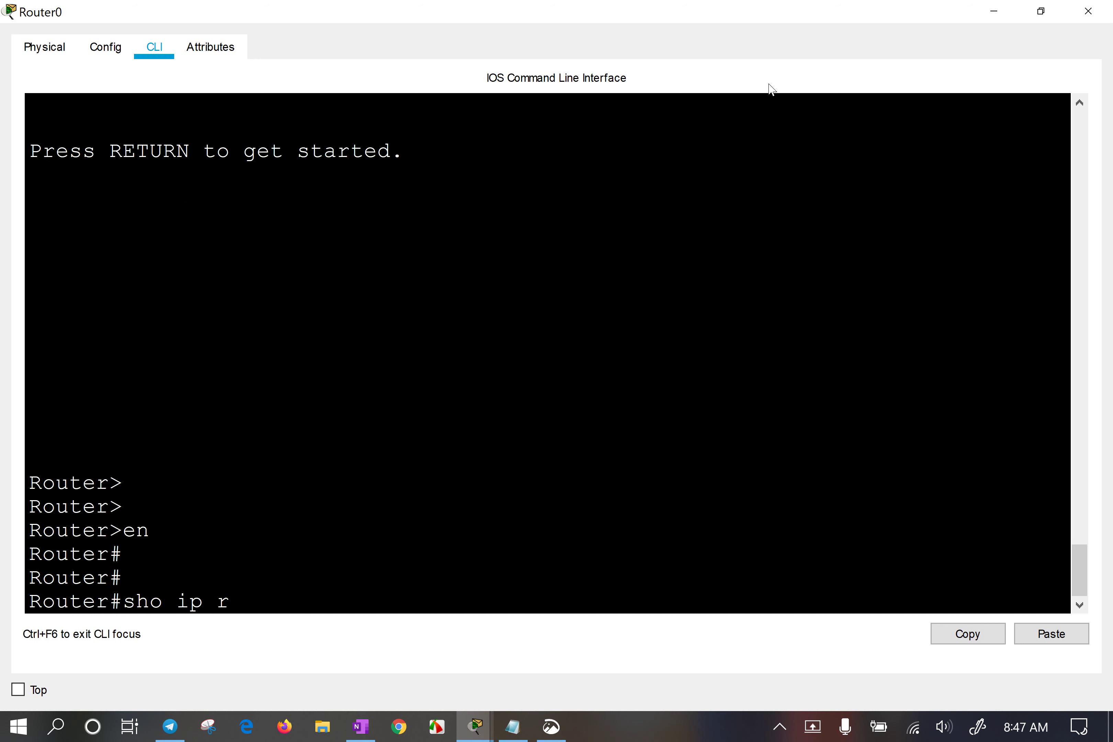
key("BackSpace")
key("BackSpace")
key("BackSpace")
key("BackSpace")
type("ow ip rou")
key("Tab")
key("Return")
key("Return")
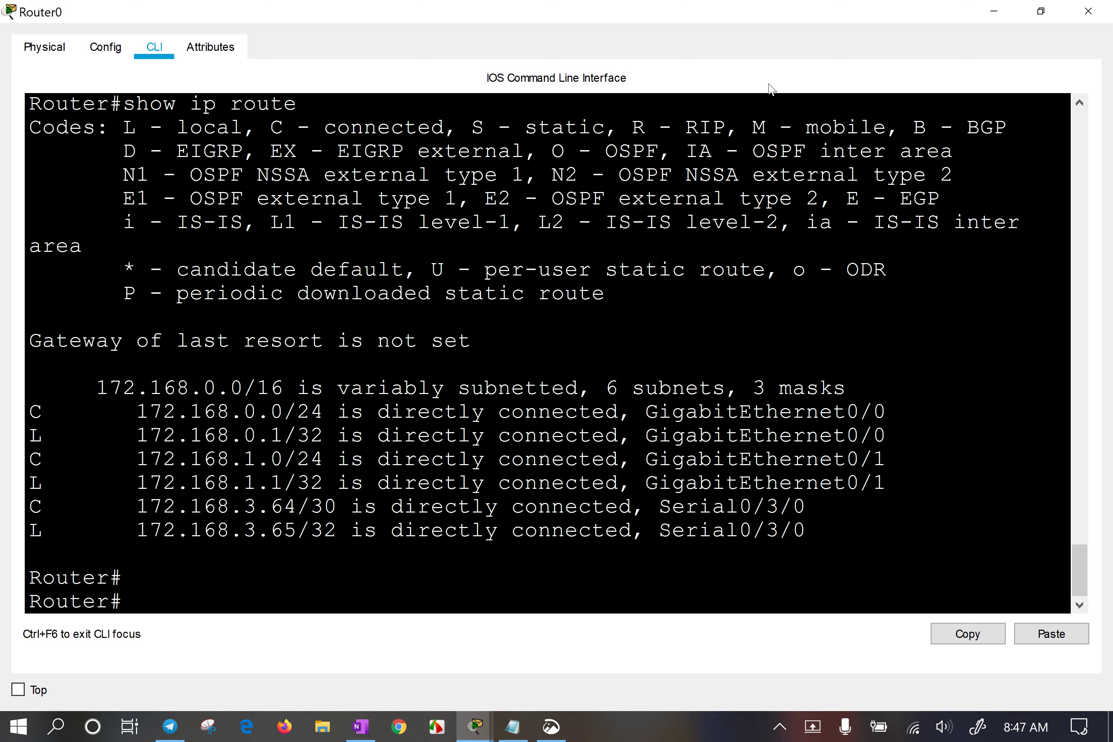
Examine the connected and local route codes against the legend and the 172.168.0.0/16 entries, finishing at a fresh prompt.
left_click_drag(95, 411, 344, 532)
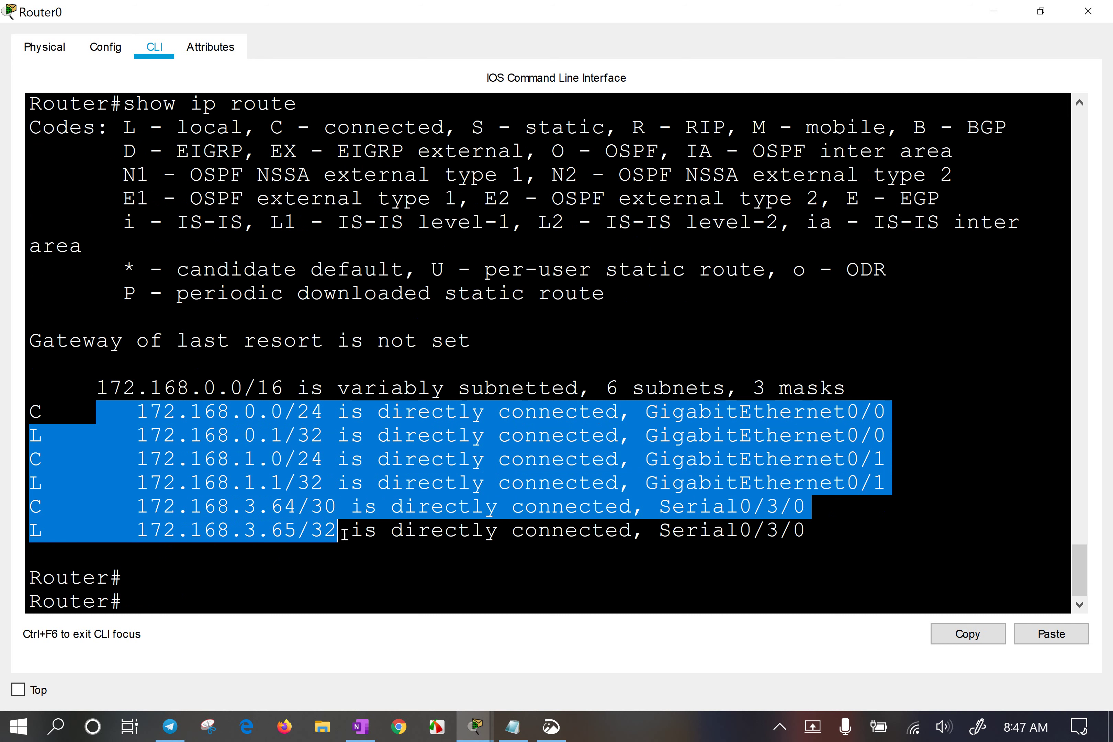
left_click(280, 463)
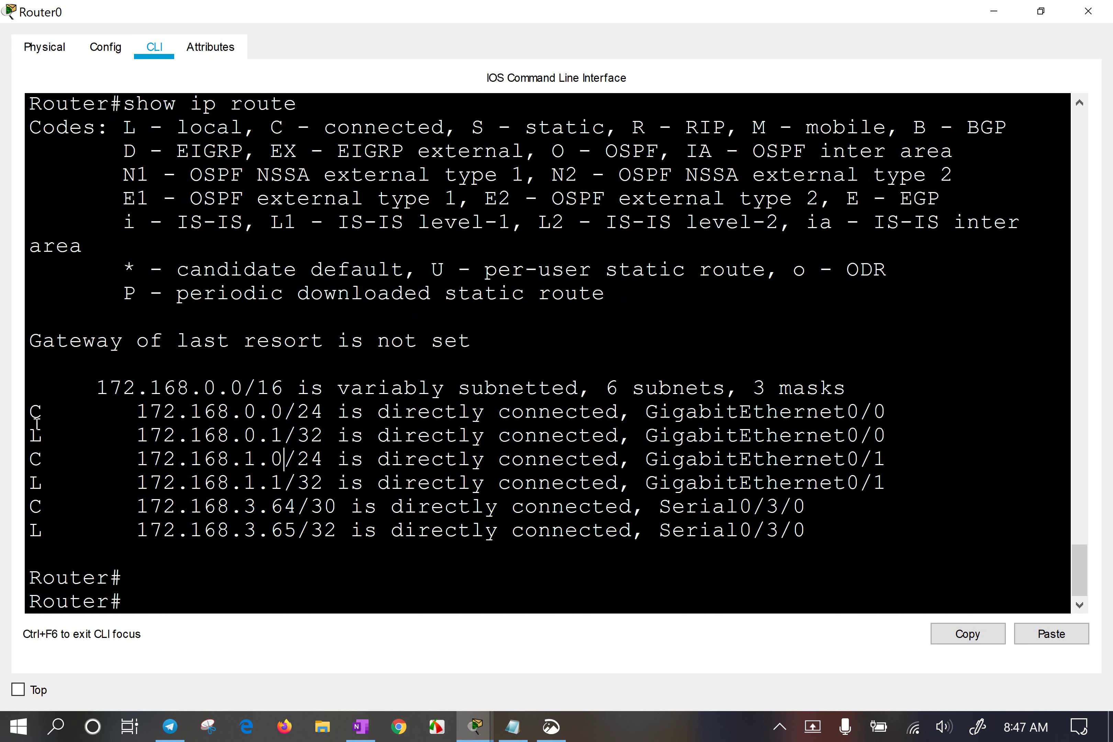
left_click_drag(29, 410, 53, 409)
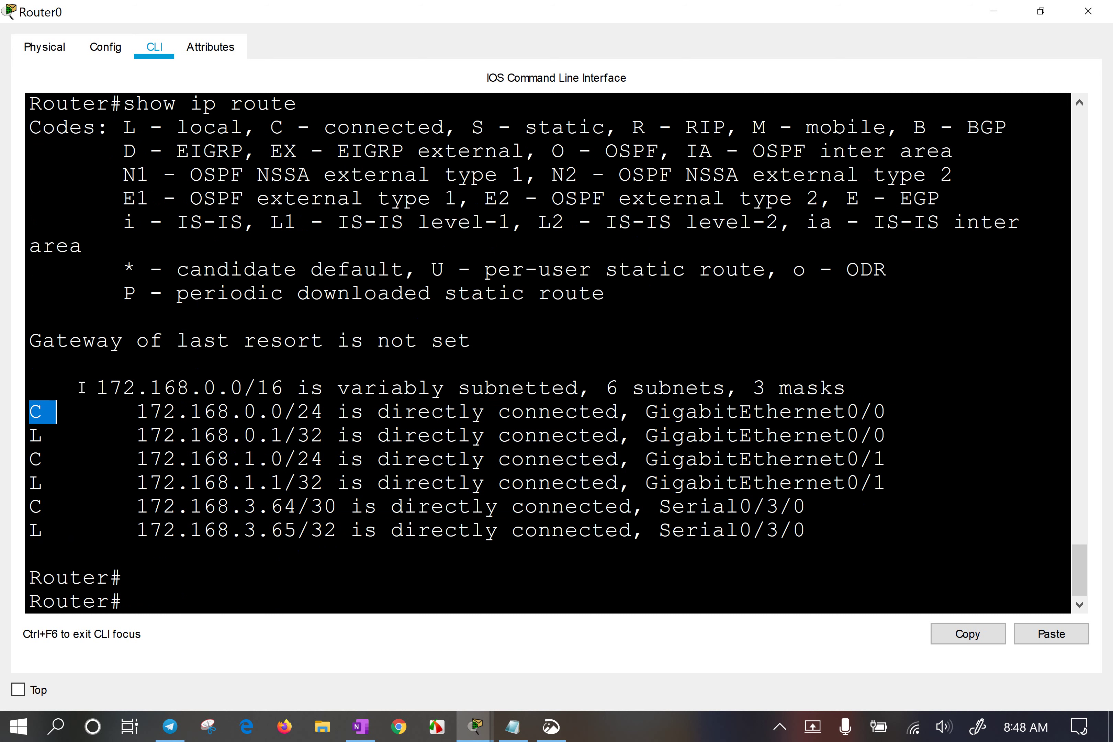
left_click_drag(87, 129, 29, 127)
left_click_drag(316, 103, 126, 104)
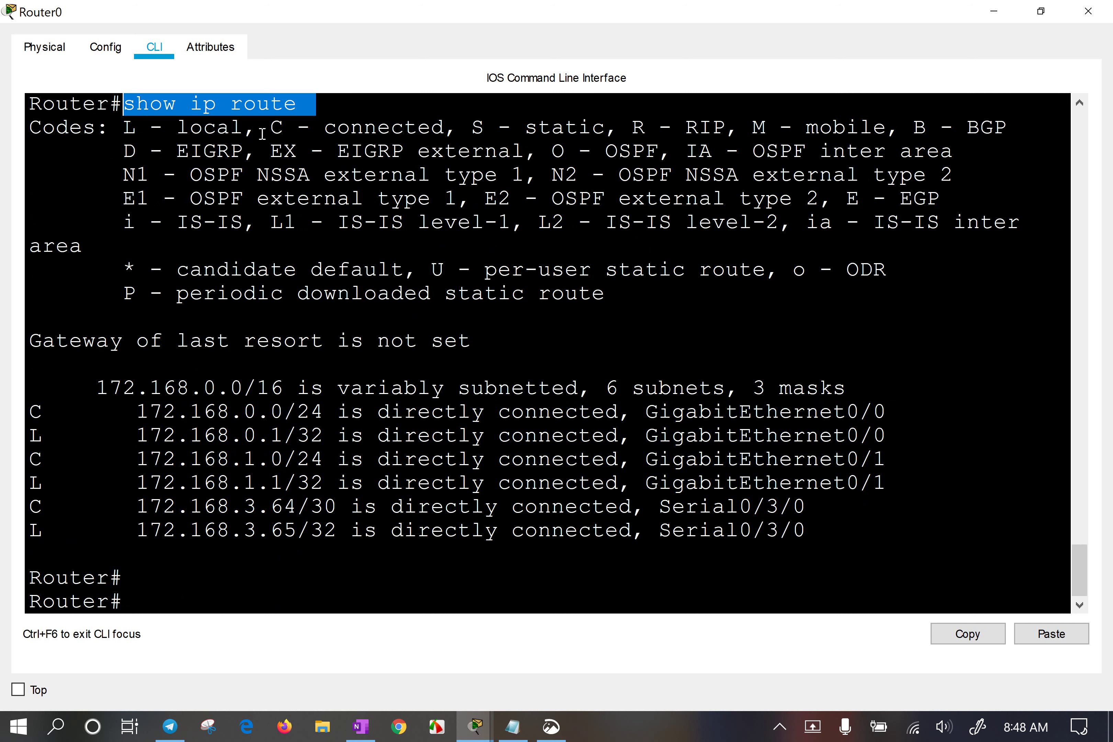
left_click_drag(262, 130, 466, 128)
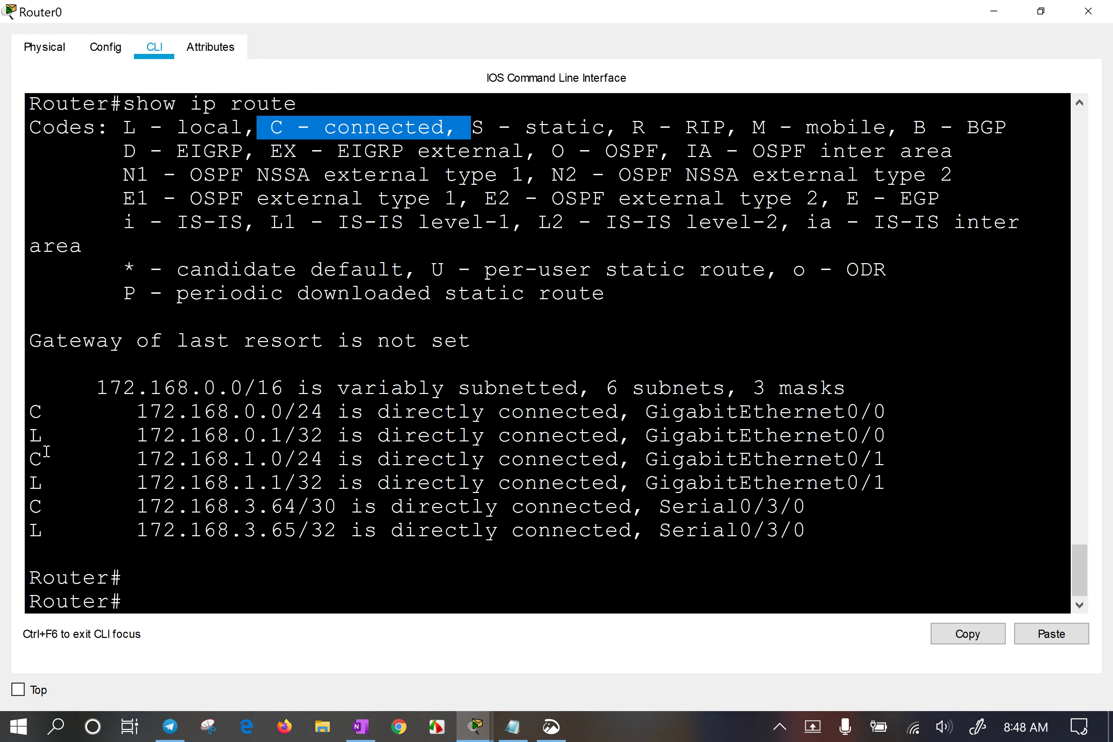
left_click_drag(30, 436, 124, 435)
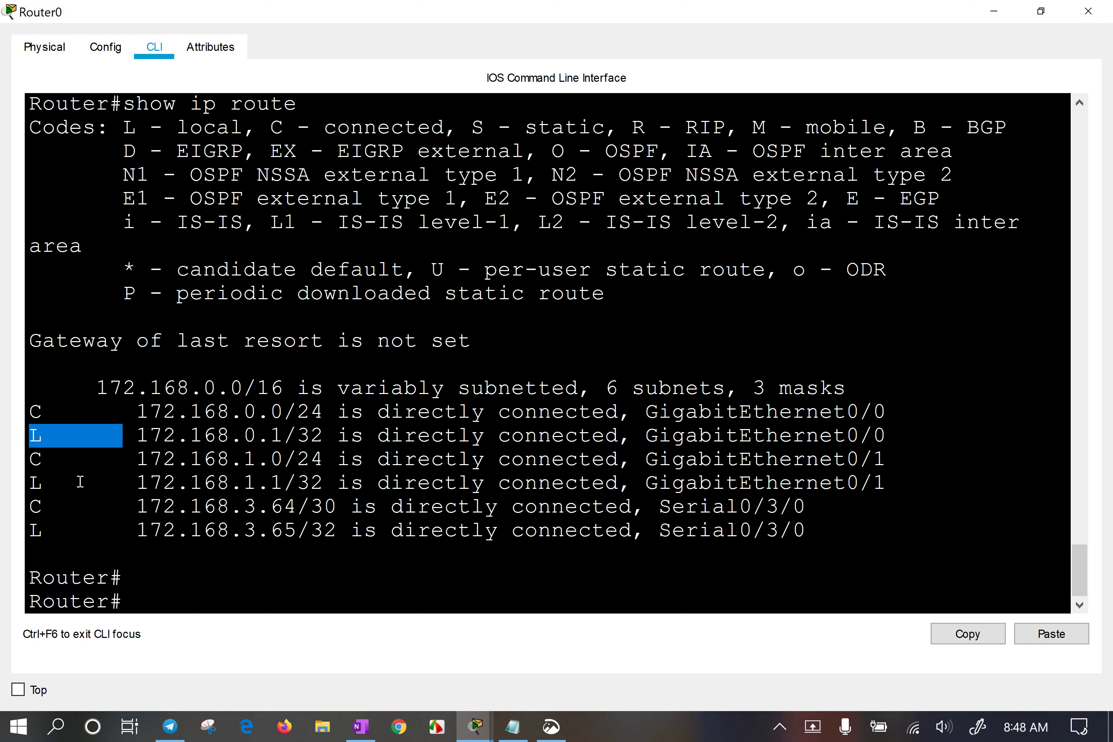
left_click_drag(57, 386, 349, 539)
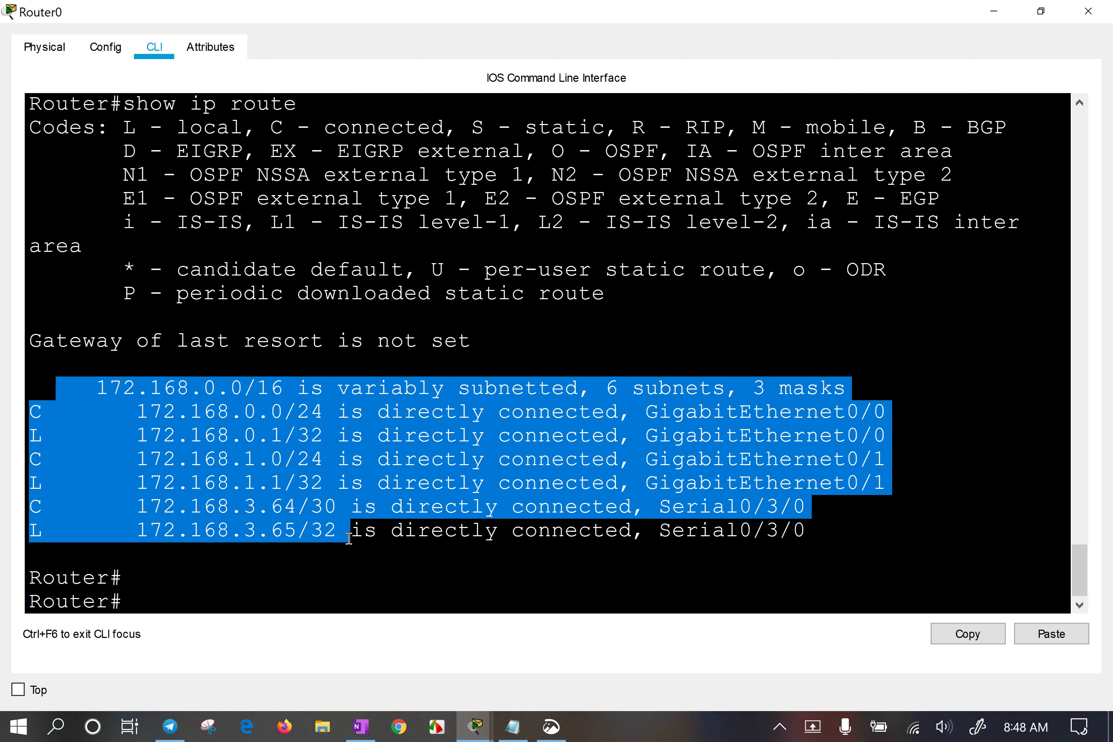
left_click(438, 491)
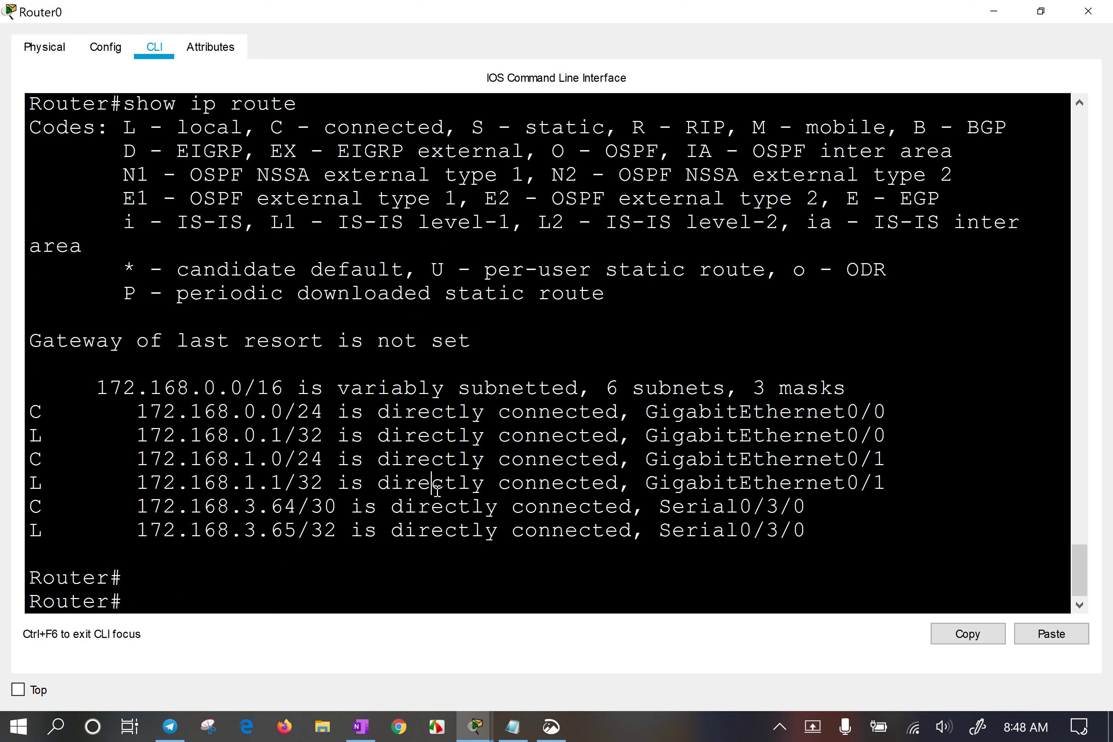
left_click(459, 483)
scroll(460, 484, "down", 1)
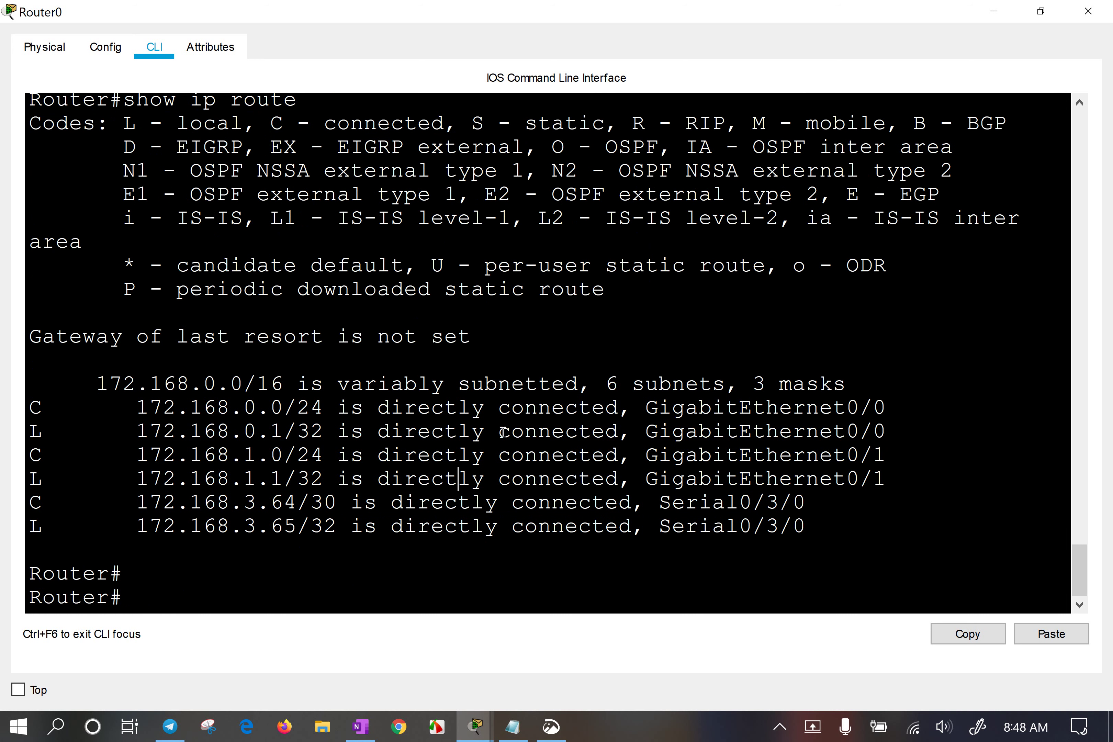
key("Return")
key("Return")
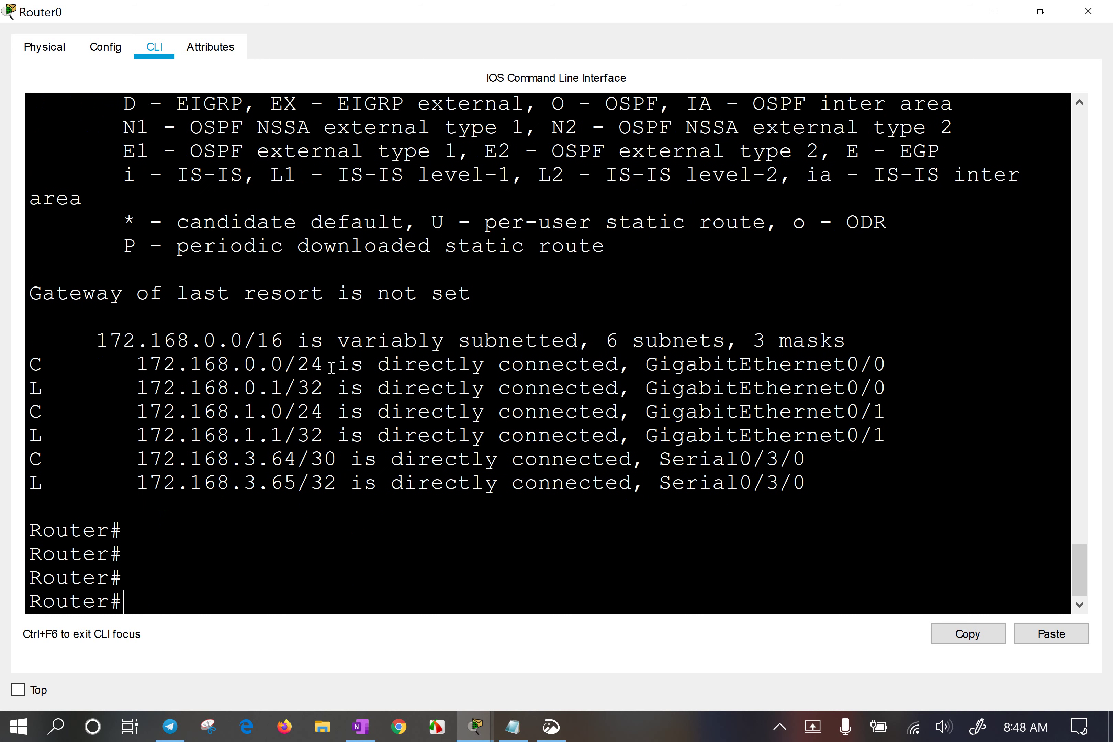
Examine the subnet entries and their exit interfaces in Router0's routing table, including GigabitEthernet0/0.
left_click_drag(20, 337, 947, 493)
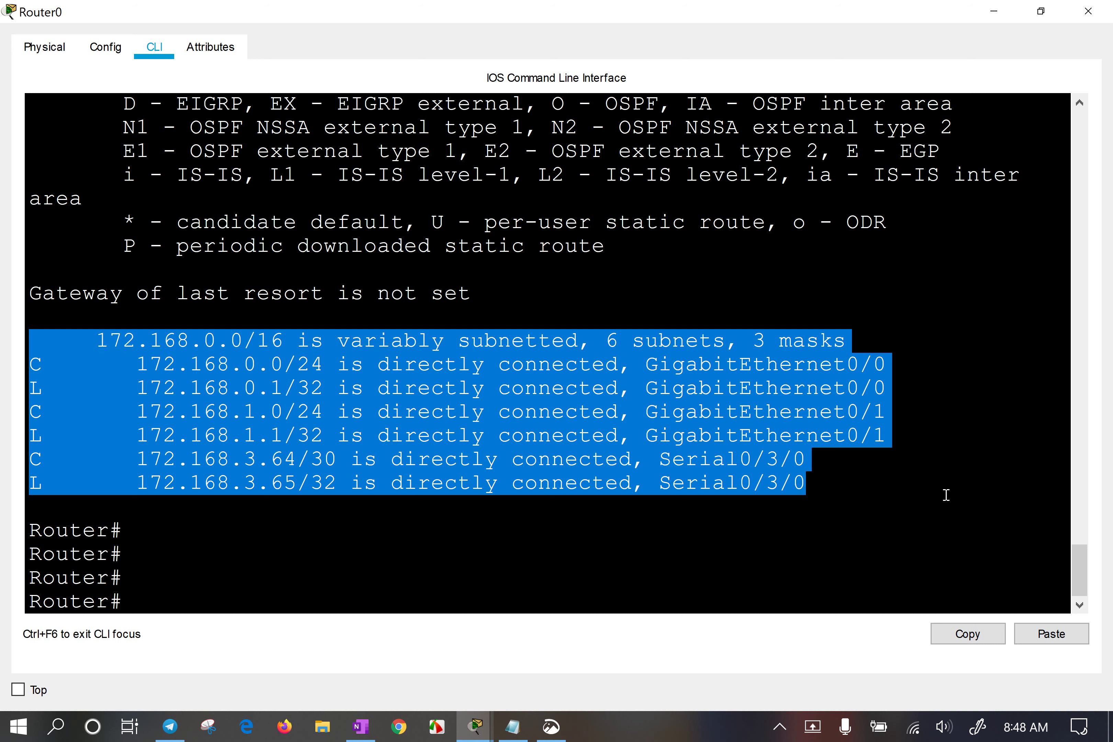
left_click(580, 409)
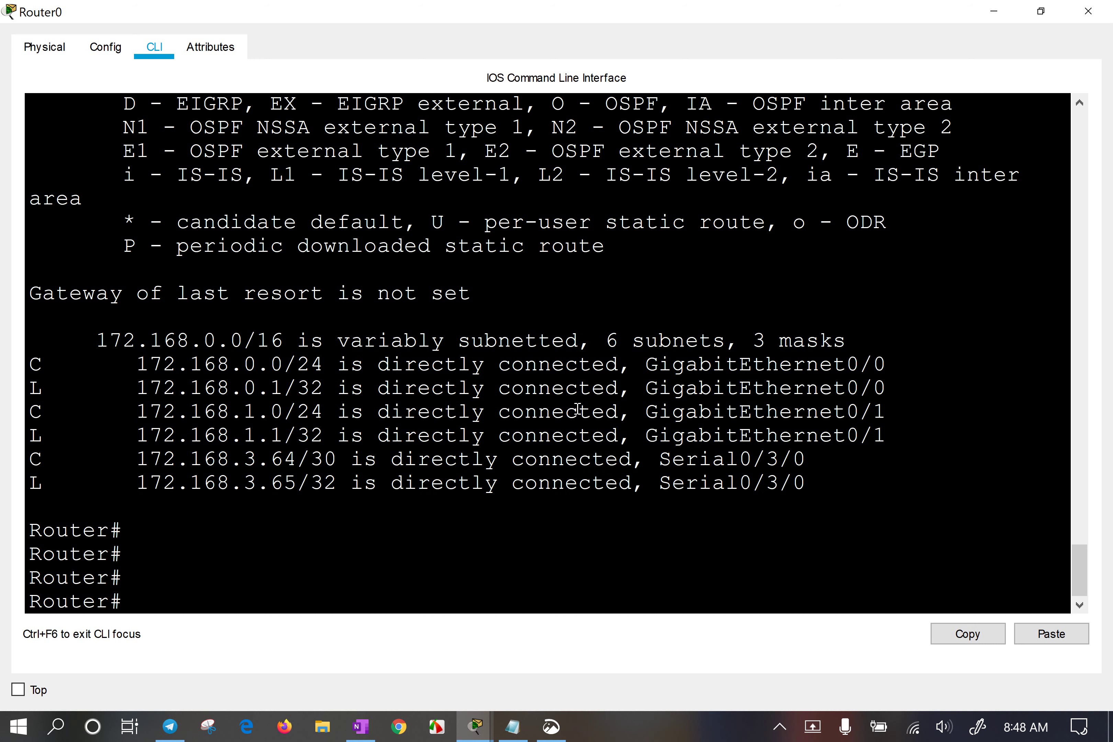
left_click_drag(168, 380, 893, 398)
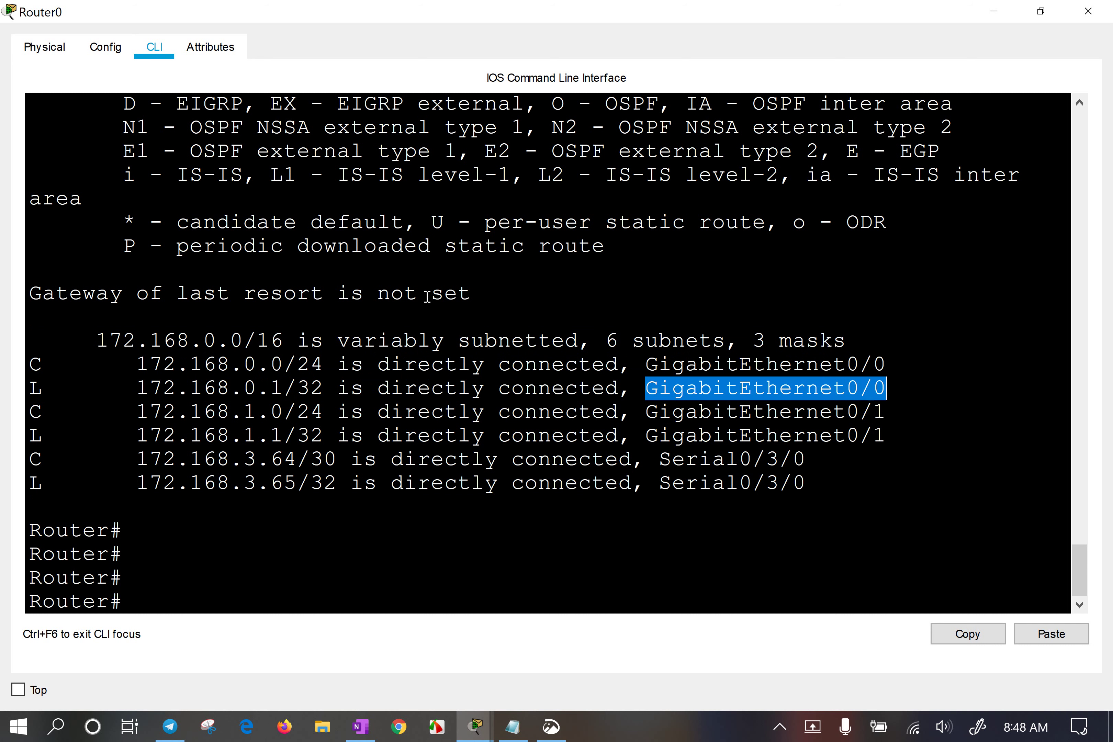
left_click(316, 389)
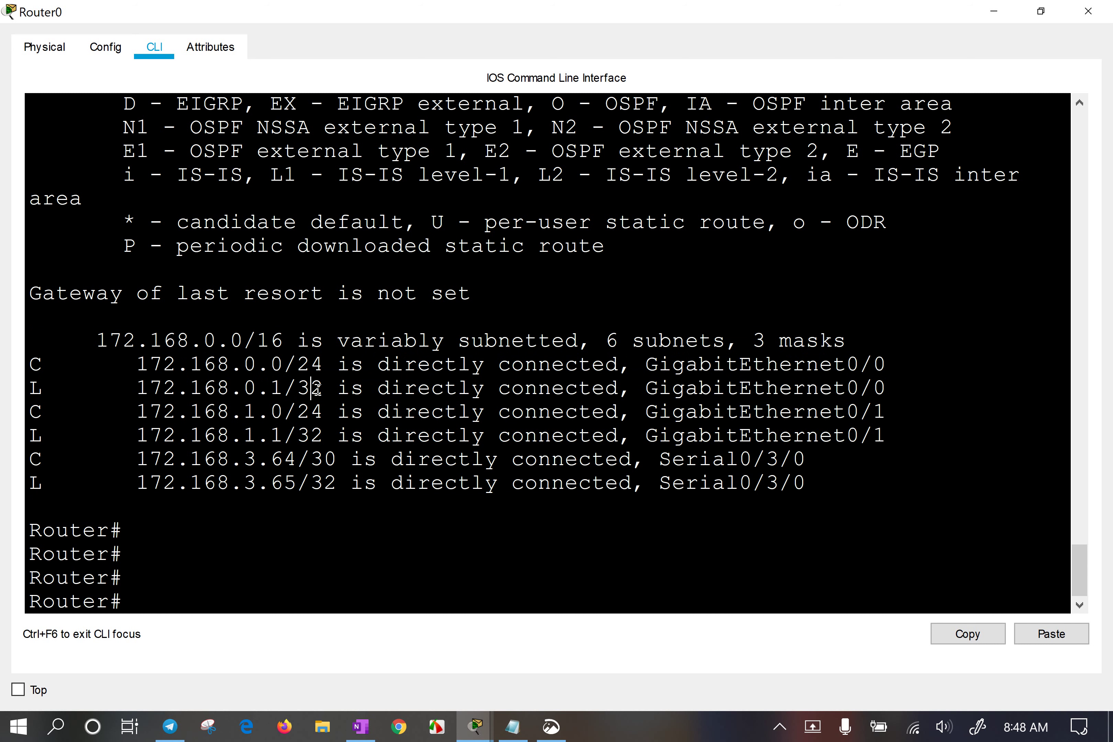
scroll(383, 434, "down", 1)
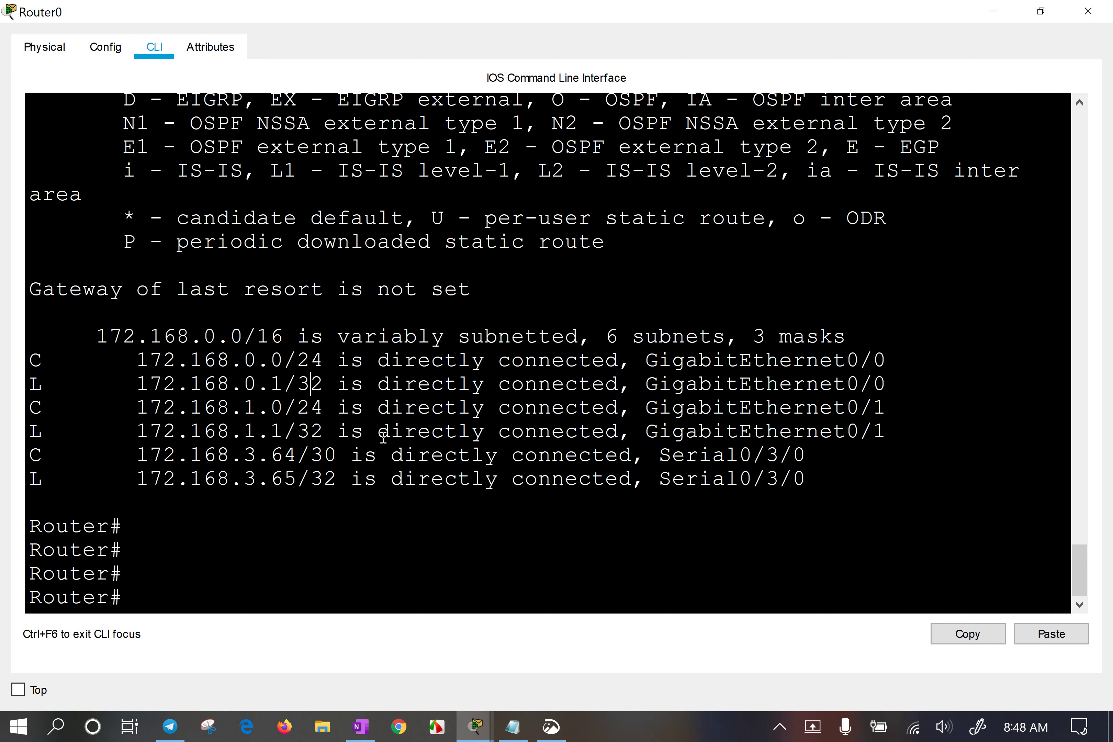
left_click_drag(766, 146, 927, 146)
scroll(178, 200, "up", 1)
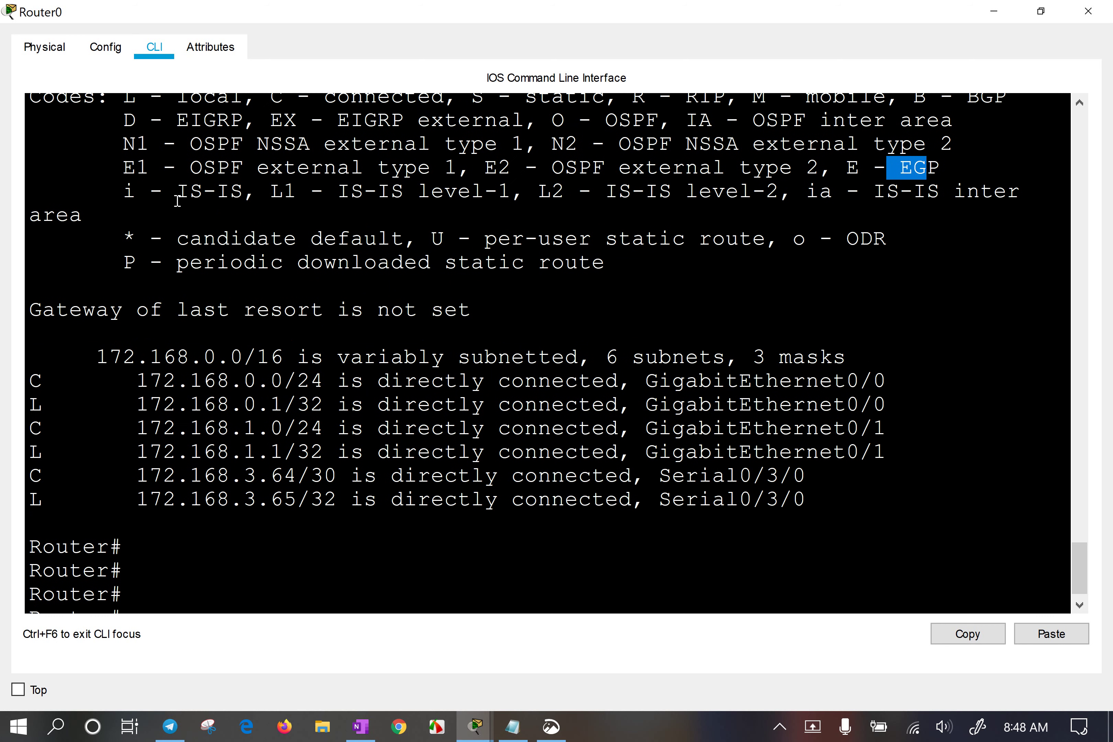
Review the show ip route command line above the routing output and return to the Router# prompt.
scroll(177, 200, "up", 5)
left_click_drag(124, 176, 297, 174)
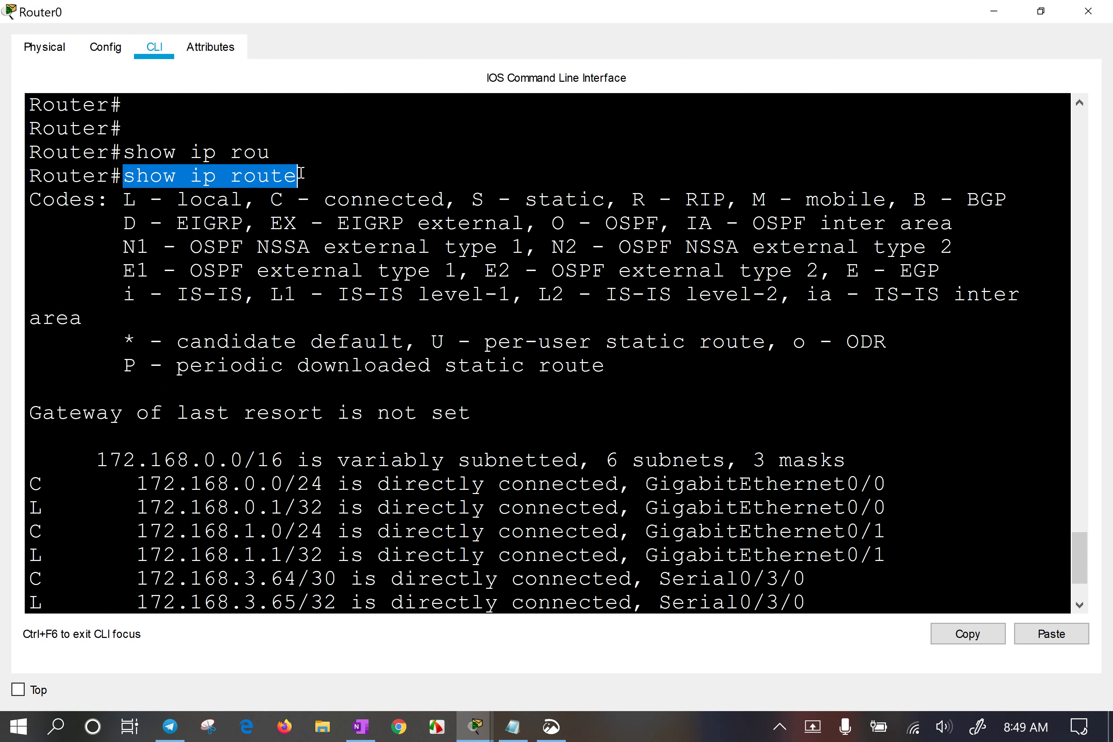
left_click_drag(126, 176, 293, 176)
left_click(125, 163)
left_click_drag(125, 177, 294, 173)
left_click(311, 173)
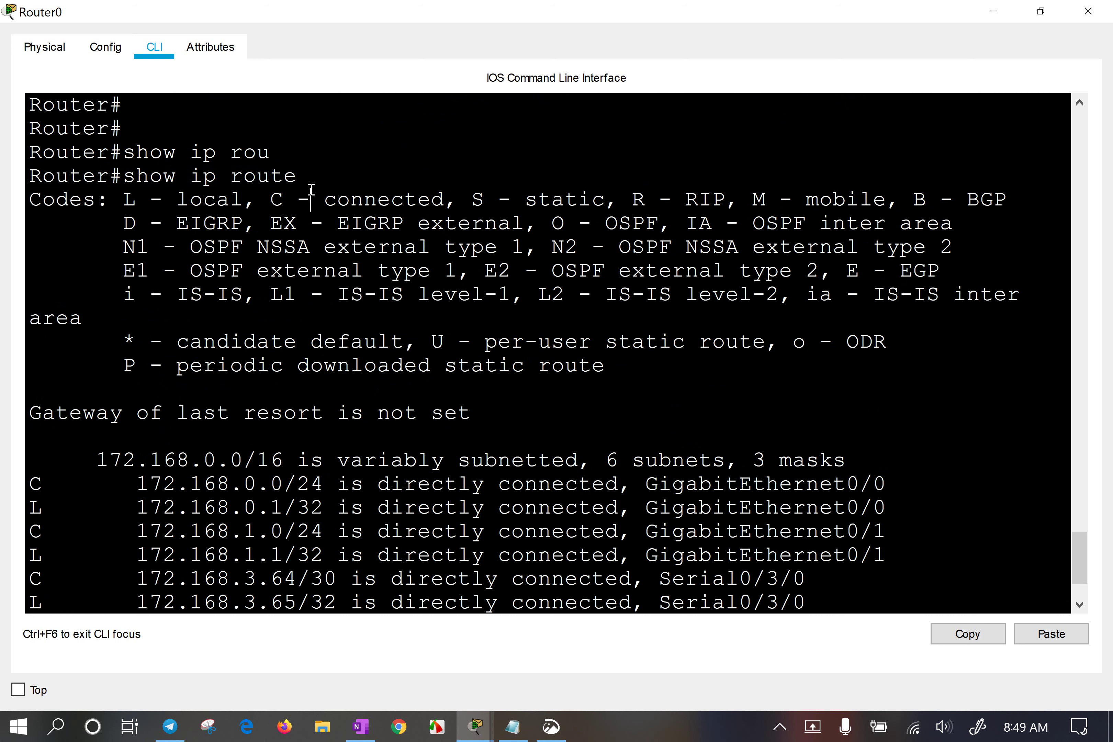
key("Return")
key("Return")
key("Return")
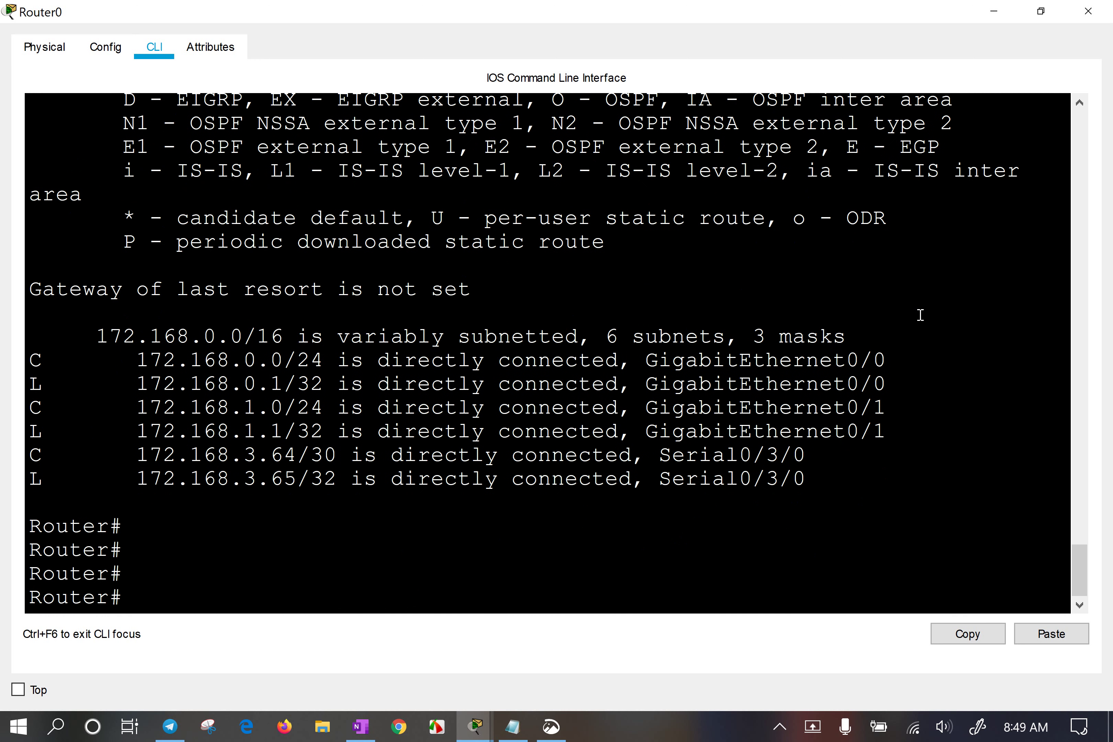
Close and reopen Router0's CLI, place its window beside the topology and list the ping command's options.
left_click(1084, 11)
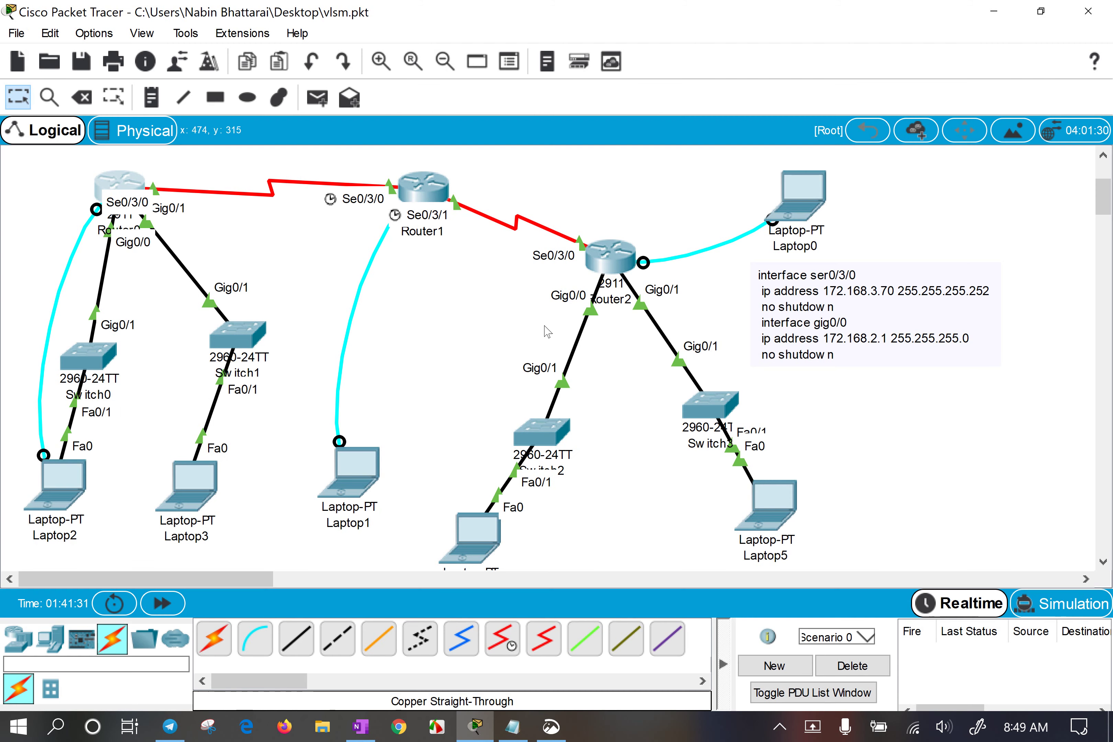
left_click(120, 183)
left_click_drag(497, 90, 738, 207)
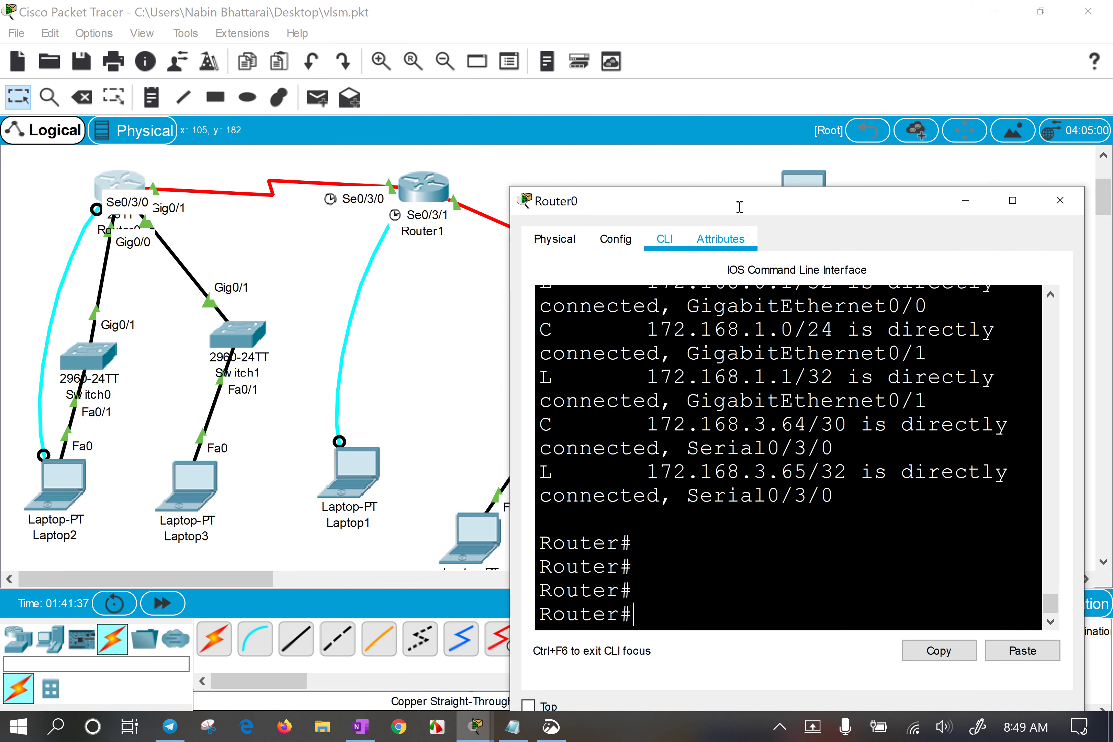
type("pi")
key("Tab")
type("?")
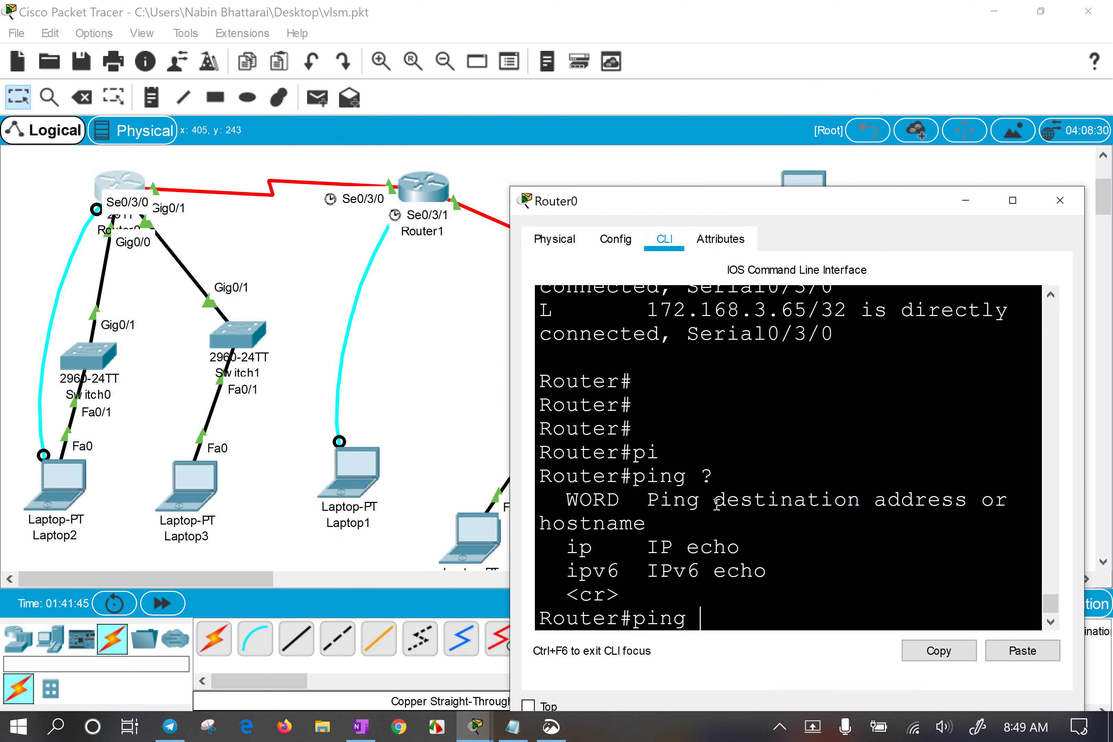
Ping 172.168.3.66 from Router0.
type("172.168.3")
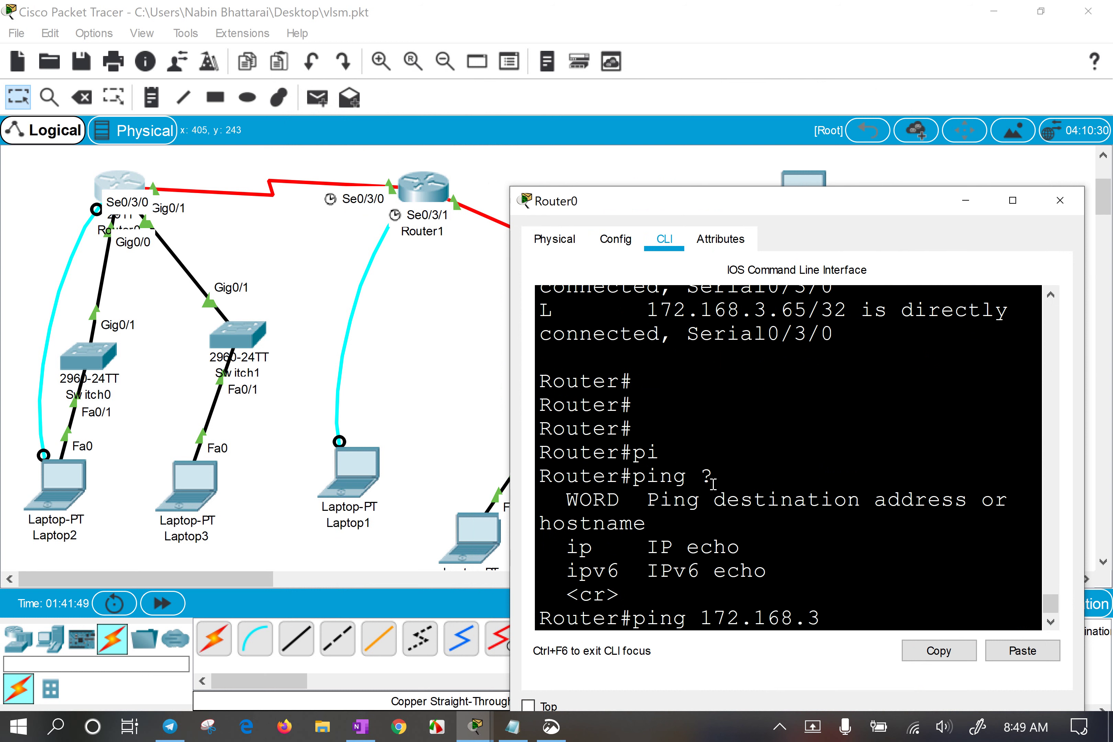
type(".66")
key("Return")
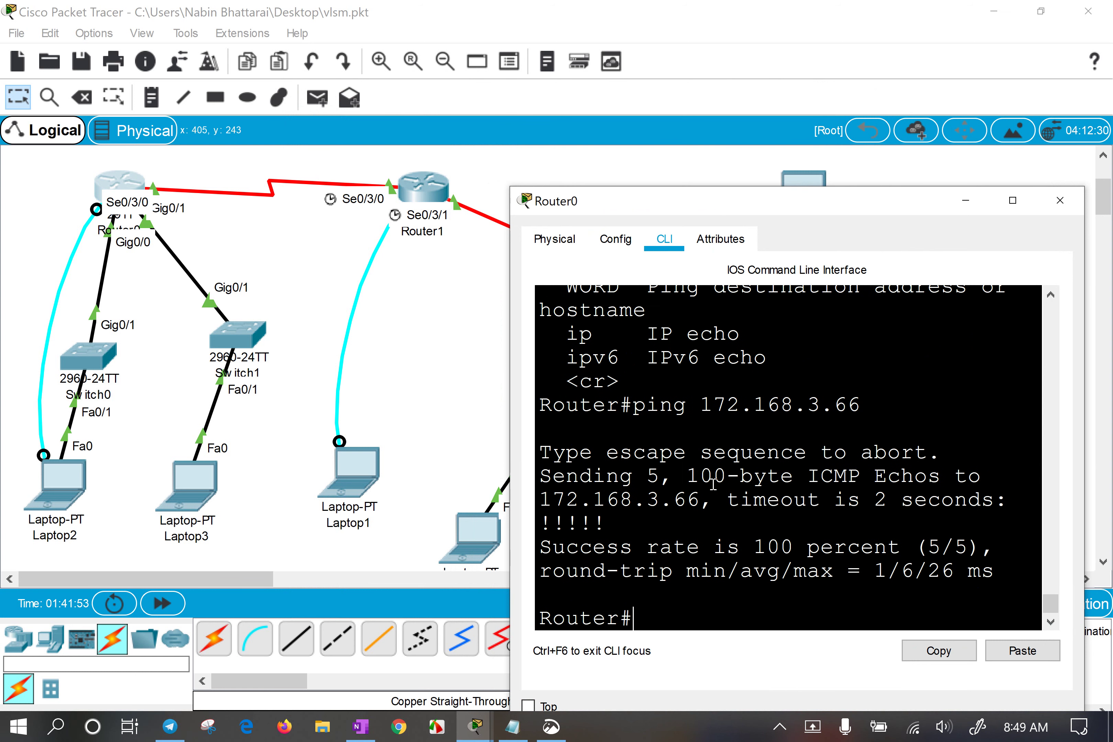
Widen Router0's window and examine the ping output's echo size, destination, timeout, reply marks and success rate.
left_click_drag(511, 488, 286, 461)
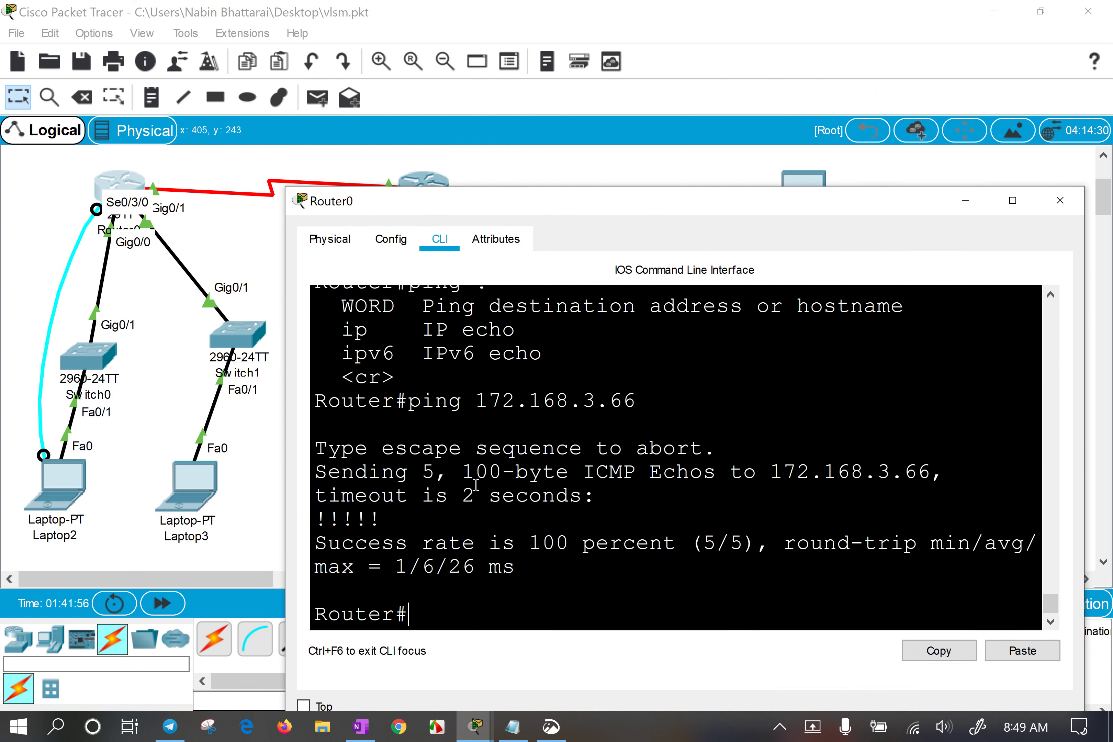
left_click_drag(354, 472, 659, 471)
left_click(585, 471)
left_click(797, 471)
left_click_drag(757, 471, 930, 472)
left_click_drag(396, 495, 597, 495)
left_click_drag(321, 515, 398, 520)
left_click_drag(620, 544, 771, 545)
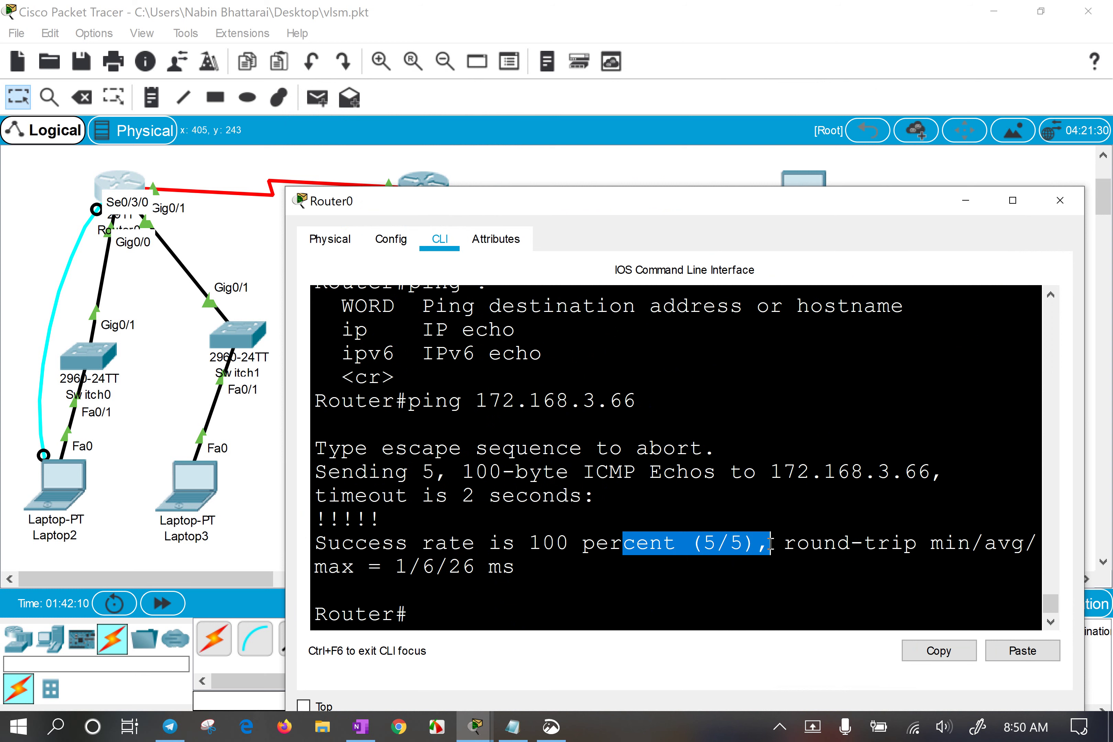
Ping the broadcast address 255.255.255.255 from Router0.
left_click(740, 411)
type("ping ")
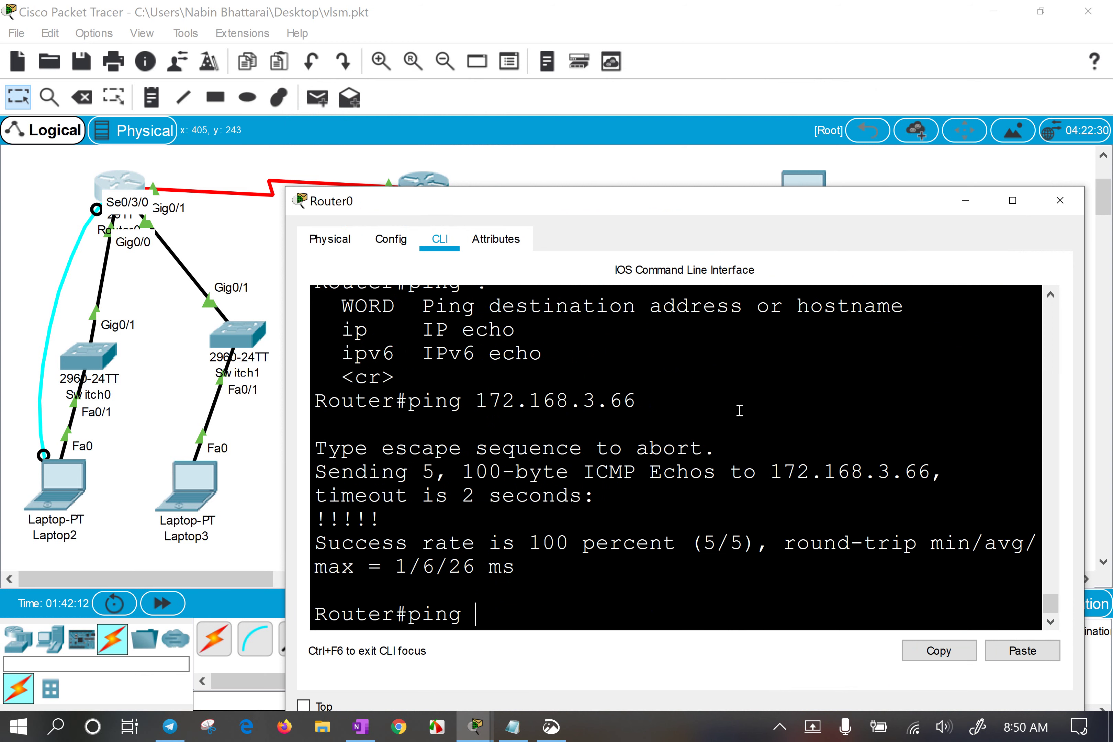
type("255.255.255.255.25")
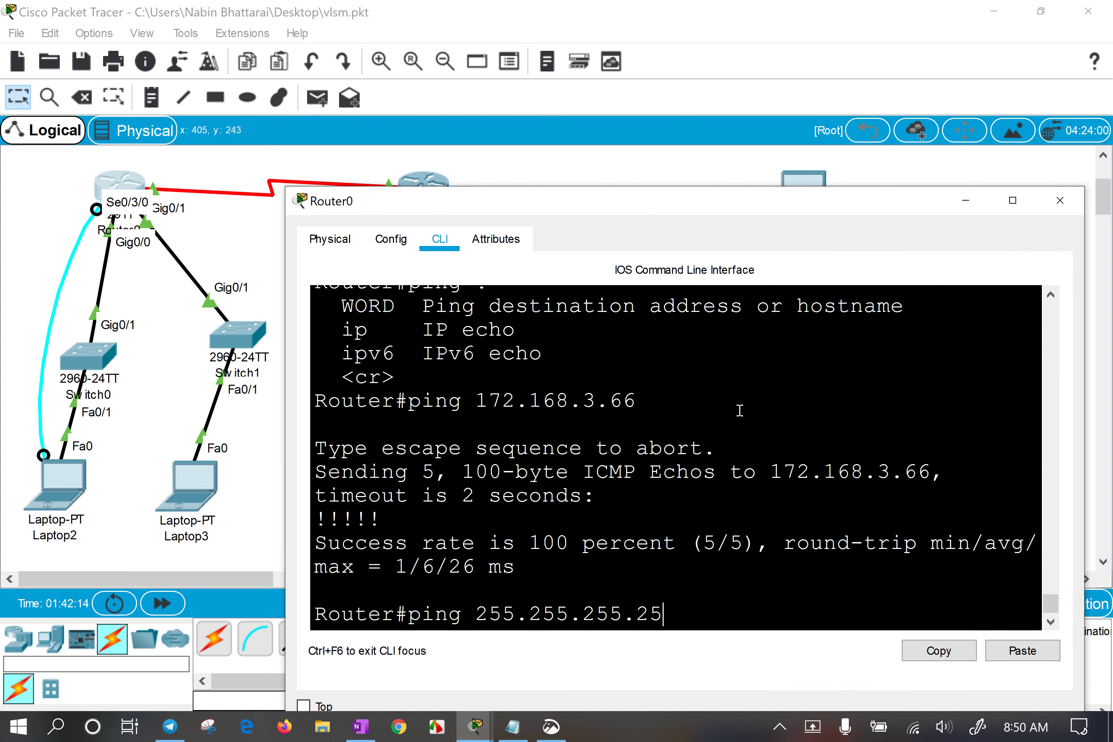
key("Return")
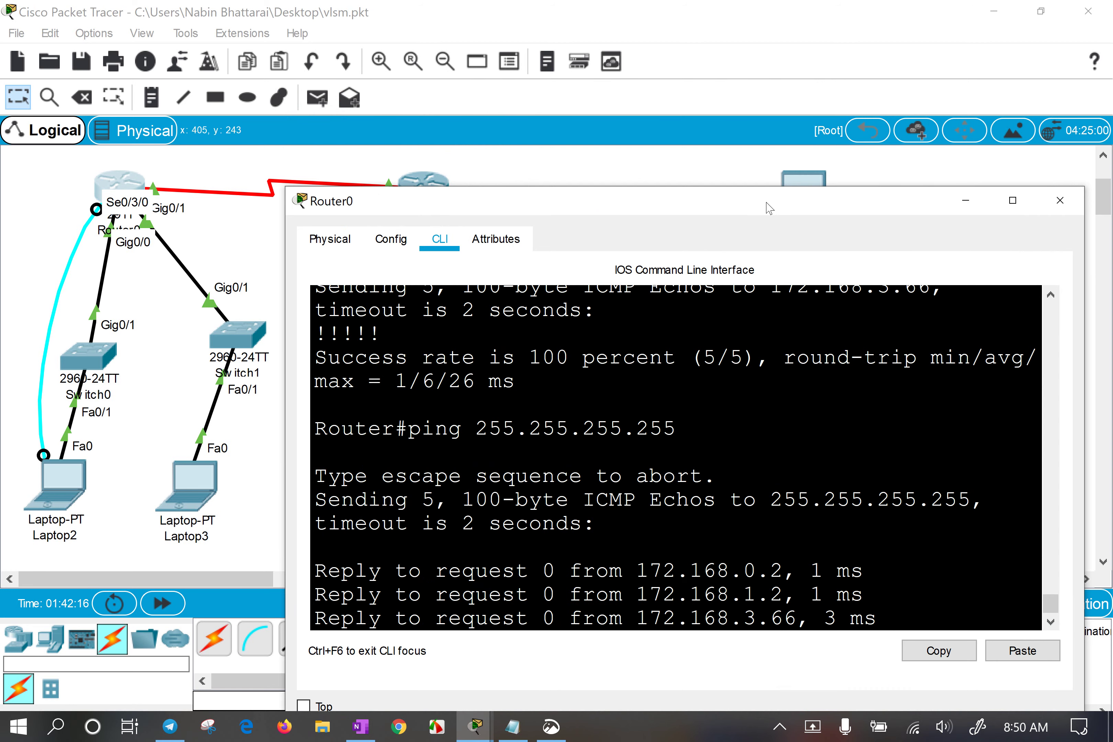
Move Router0's window up, extend its height and review the replies to the broadcast ping.
left_click_drag(768, 201, 792, 3)
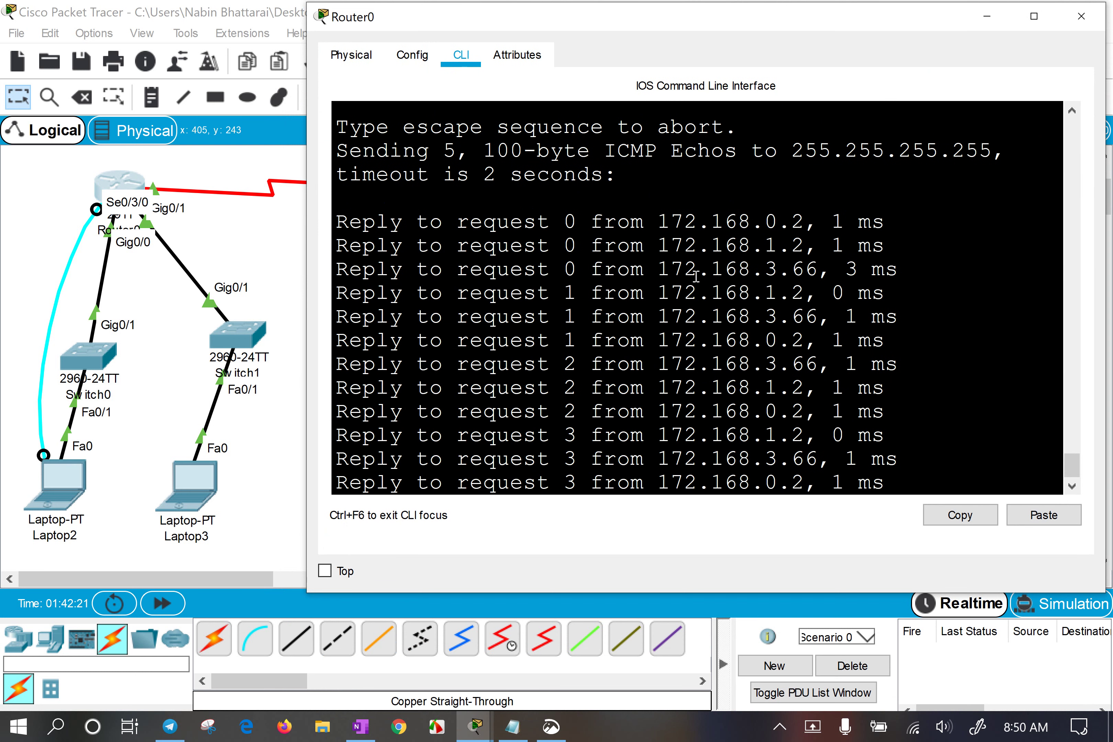
scroll(696, 276, "up", 2)
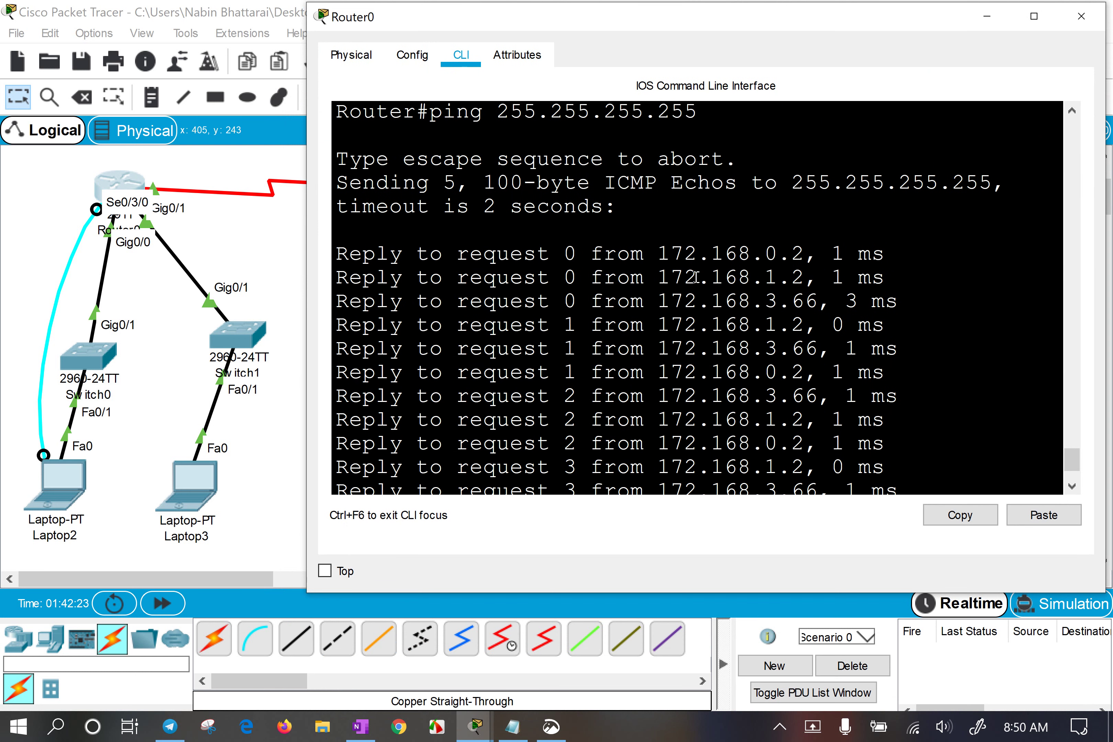
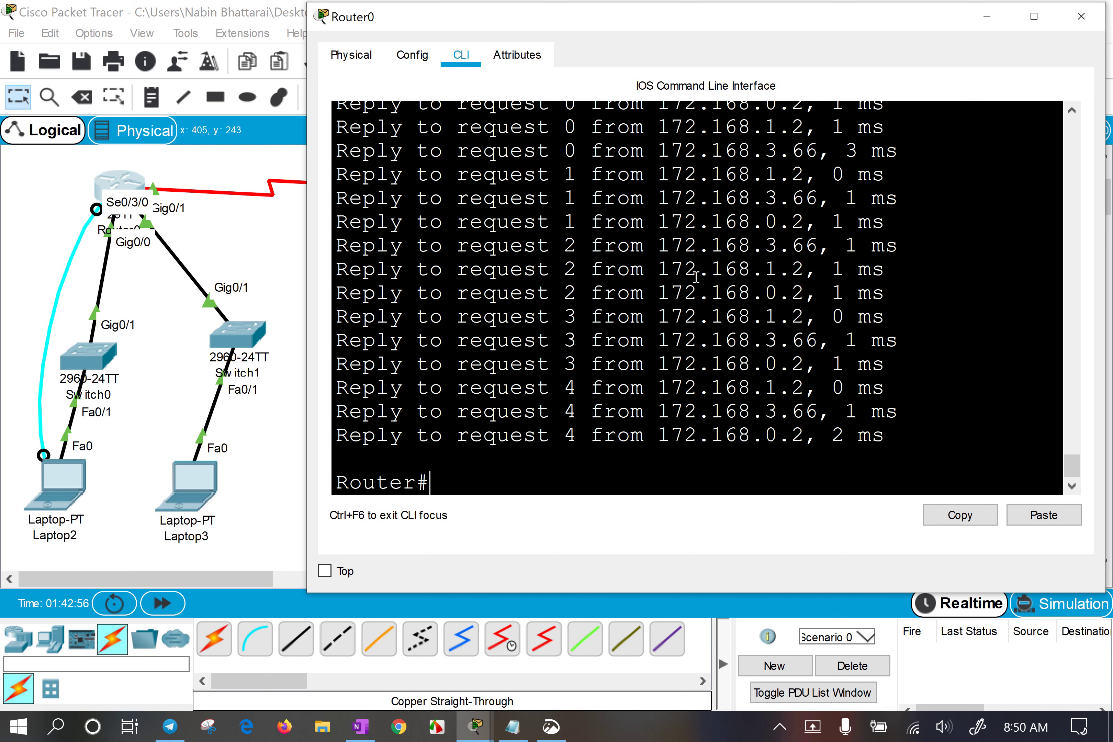
left_click(696, 270)
left_click_drag(754, 592, 754, 711)
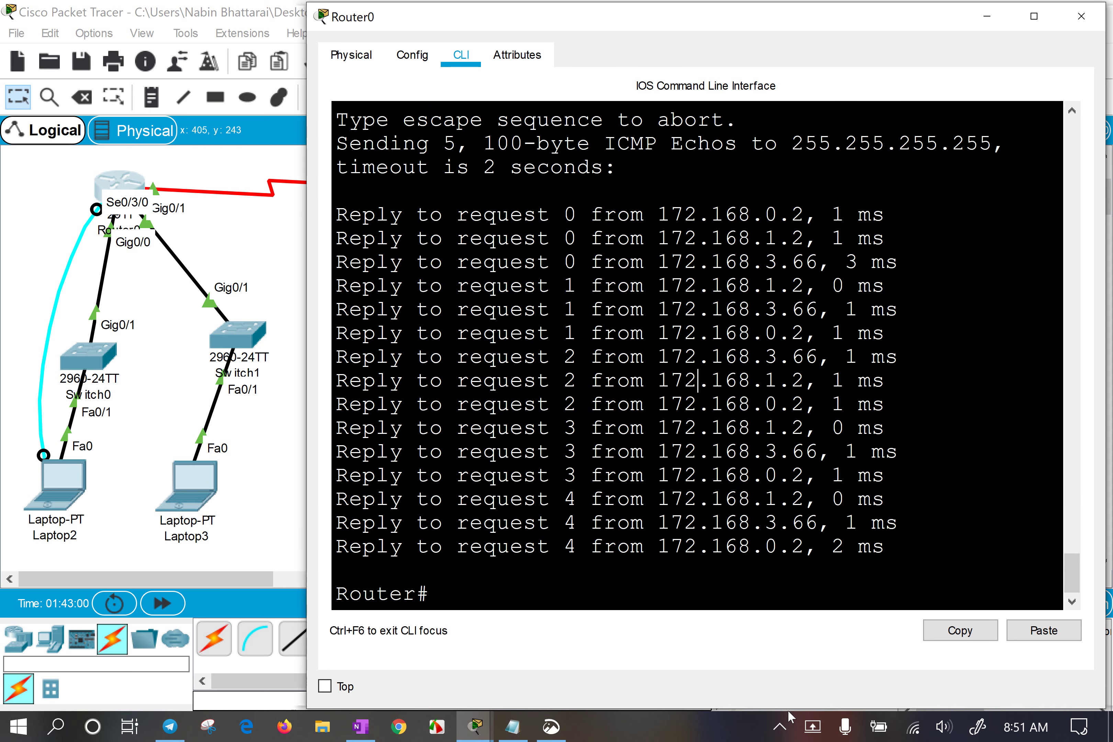
Review the ping 255.255.255.255 command in Router0's CLI output and return to the topology.
scroll(724, 204, "up", 4)
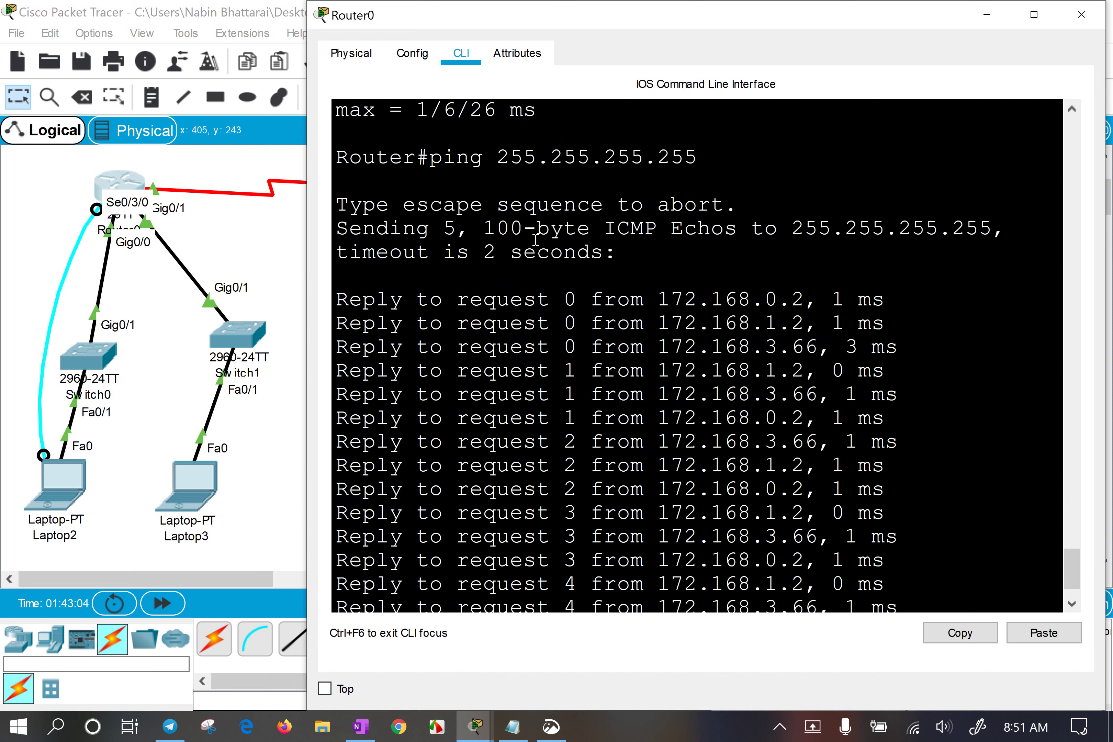
left_click_drag(430, 156, 702, 154)
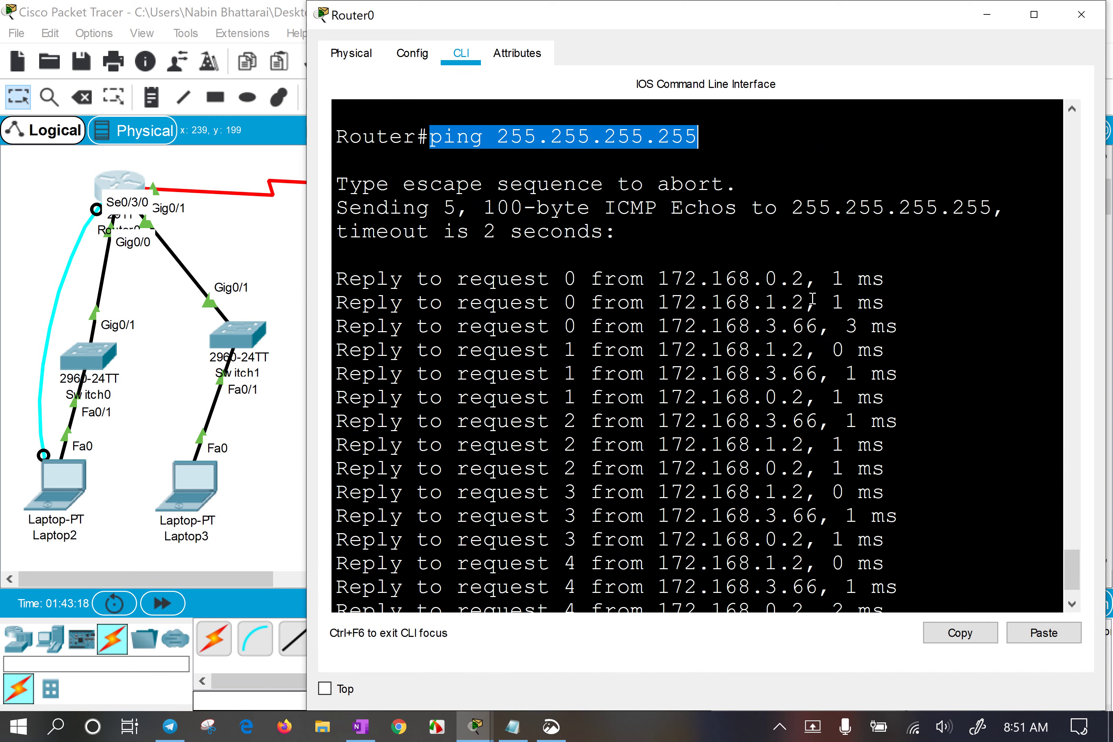
left_click(831, 332)
left_click(146, 191)
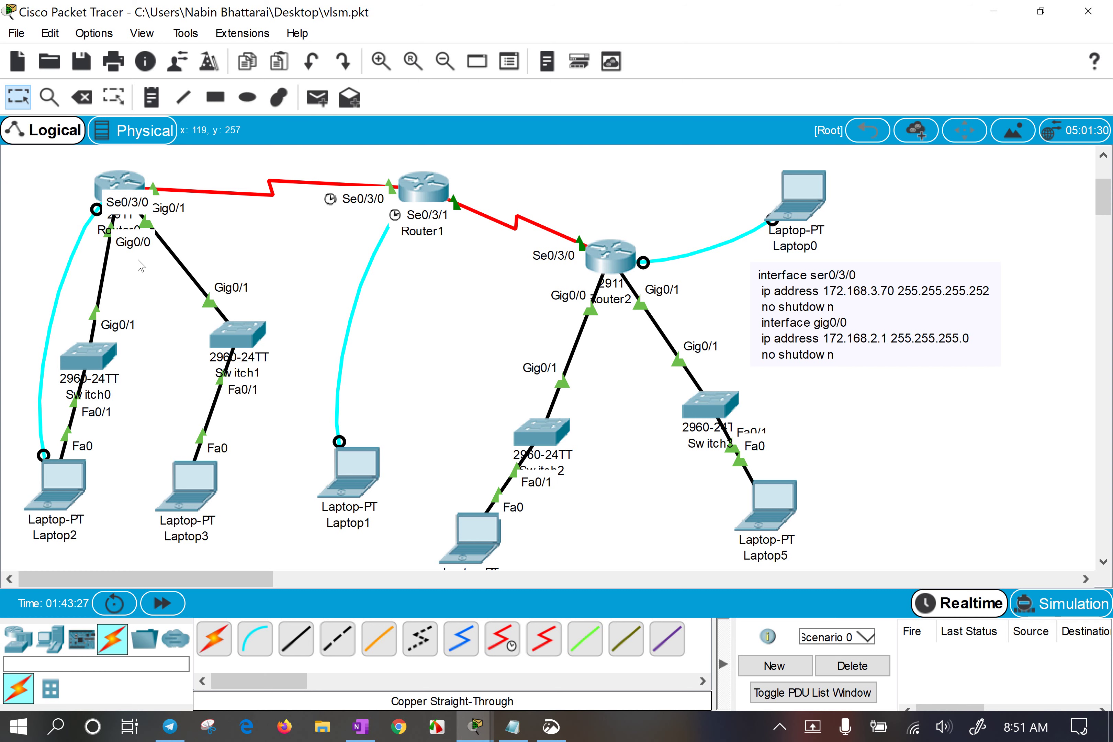
Reopen Router0's CLI and compare the broadcast ping's destination with the source addresses of the replies to request 0.
left_click(133, 187)
left_click(845, 398)
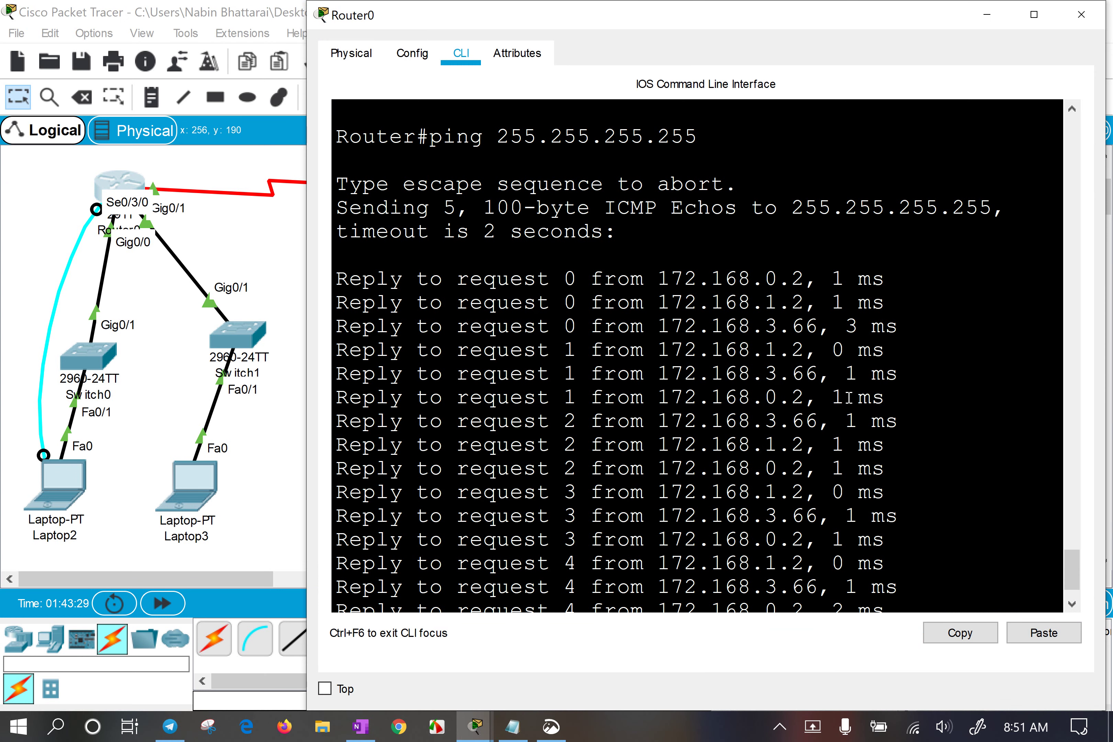
scroll(846, 397, "down", 1)
left_click_drag(793, 189, 995, 184)
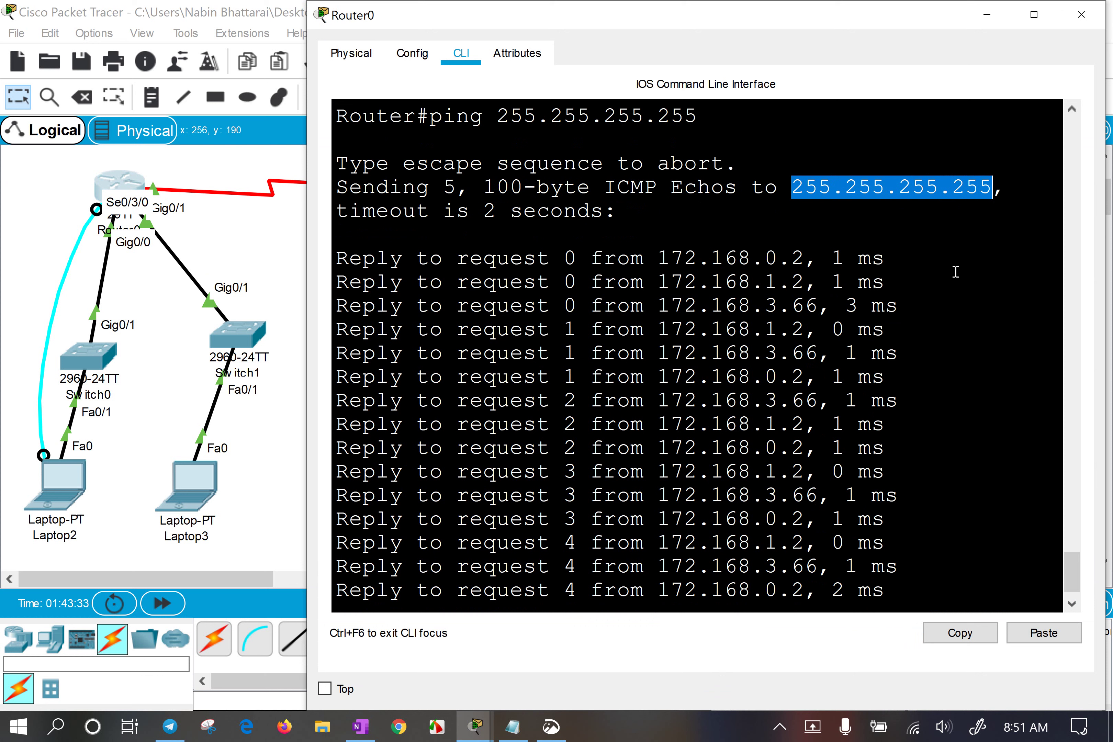
left_click_drag(655, 254, 808, 259)
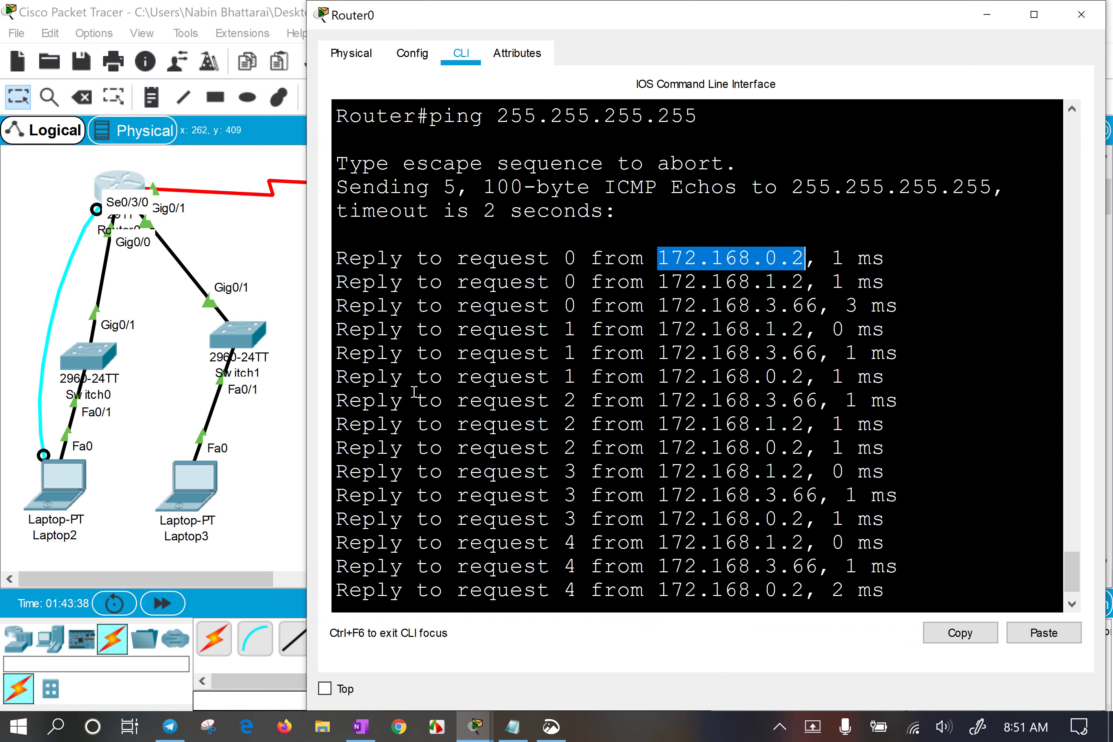
left_click_drag(751, 281, 817, 281)
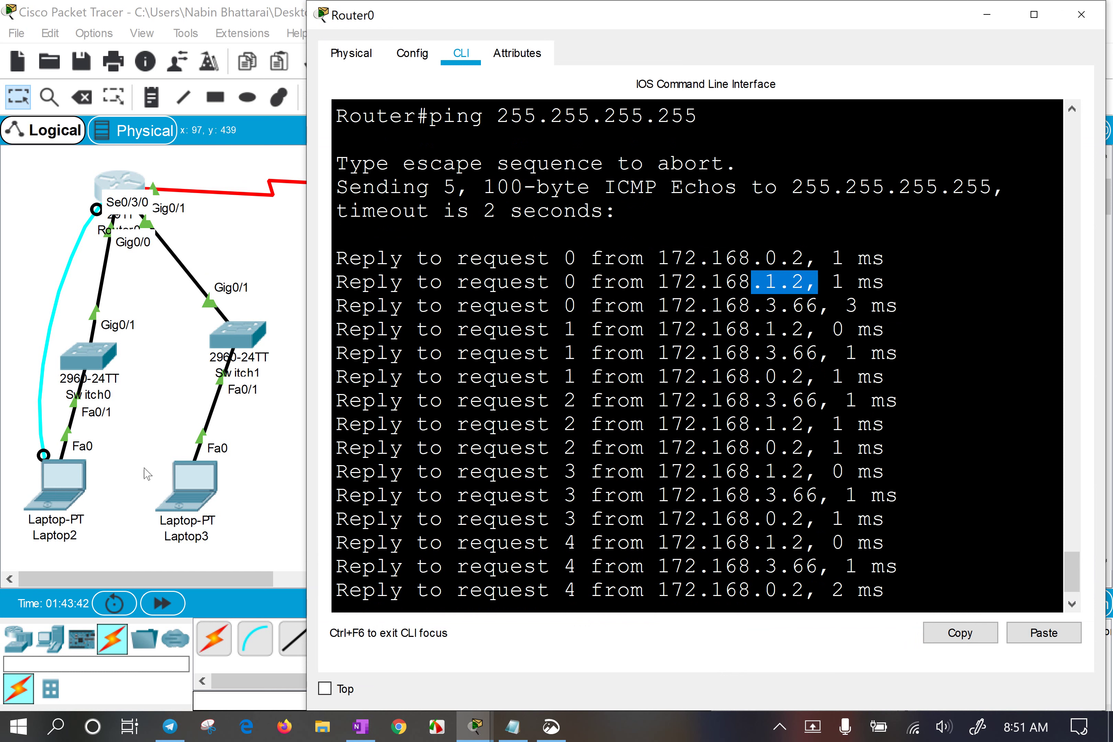
left_click(752, 306)
left_click_drag(751, 306, 823, 305)
left_click(241, 254)
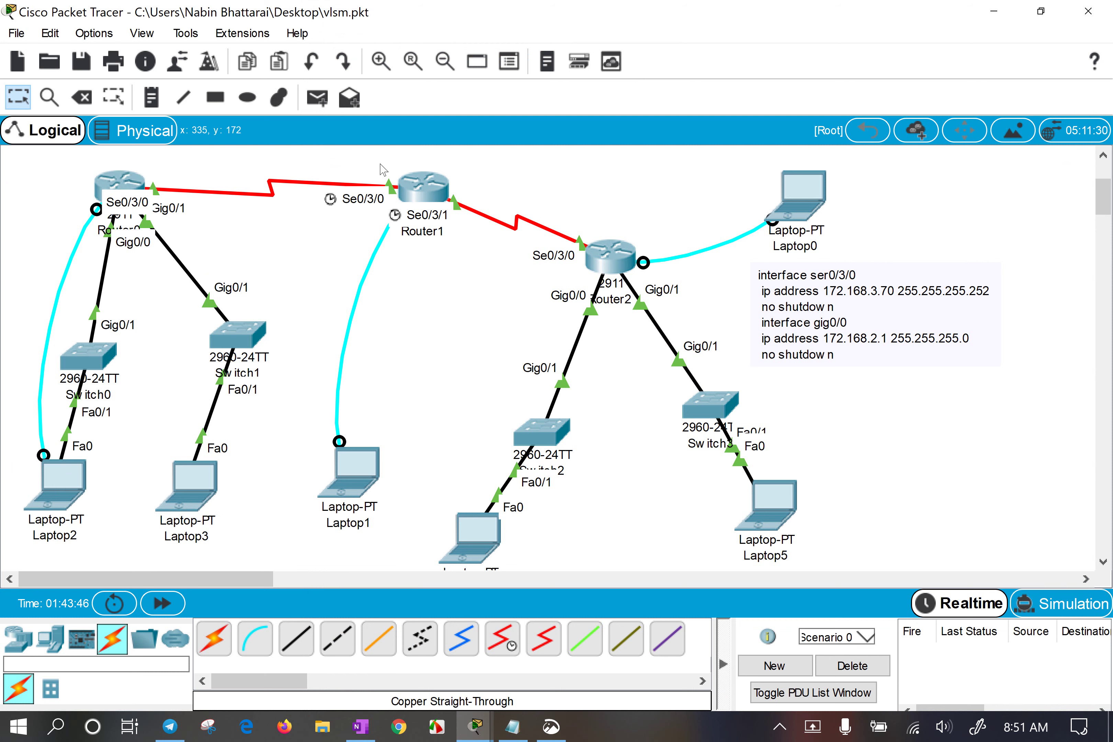
Check Router0 against the topology, tracing Switch0, the serial link to Router1, and Laptop3.
left_click(116, 186)
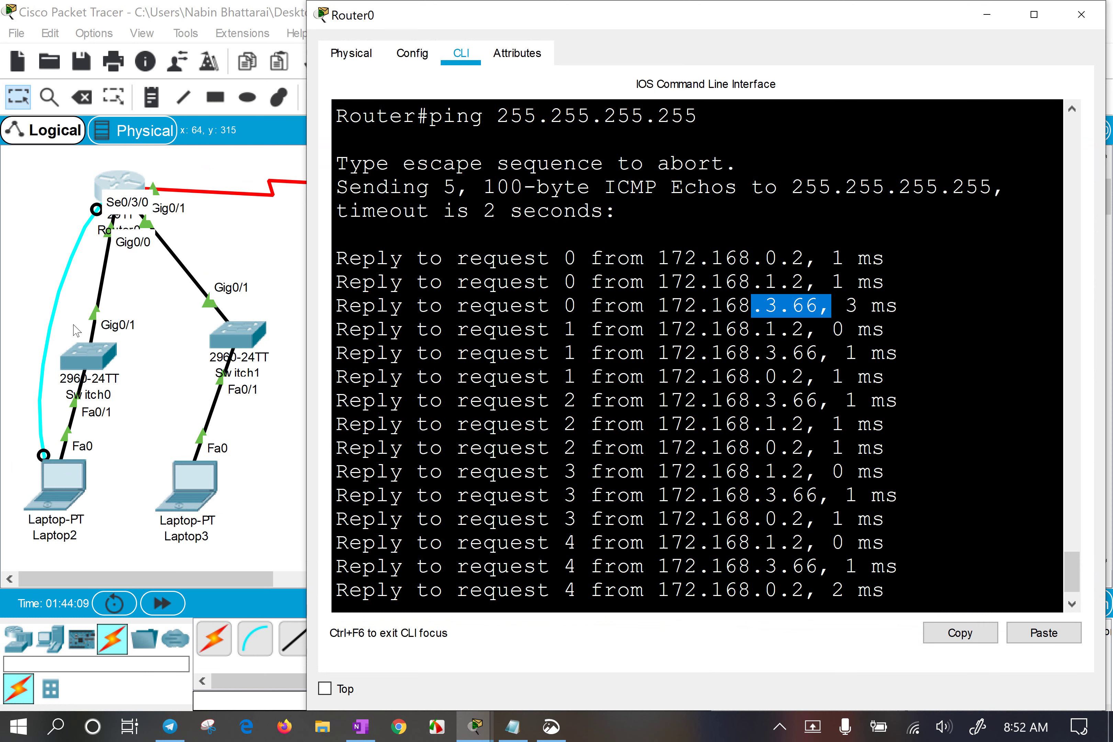
left_click(90, 358)
left_click_drag(110, 381, 146, 402)
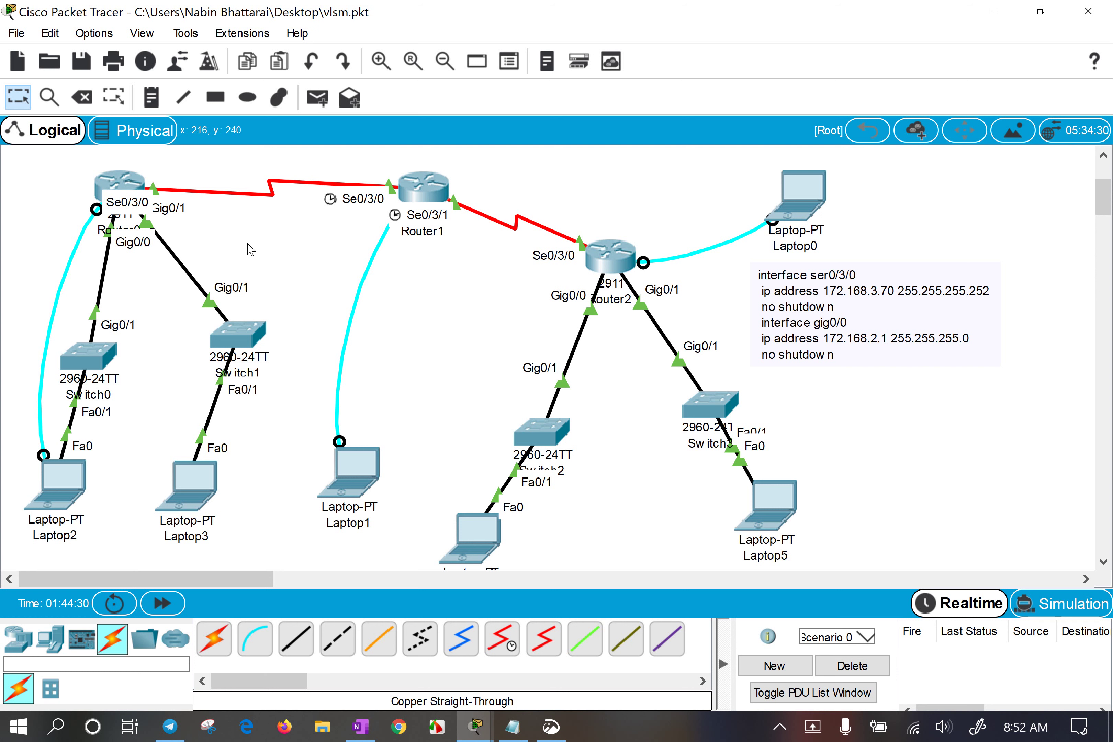
left_click_drag(238, 226, 270, 240)
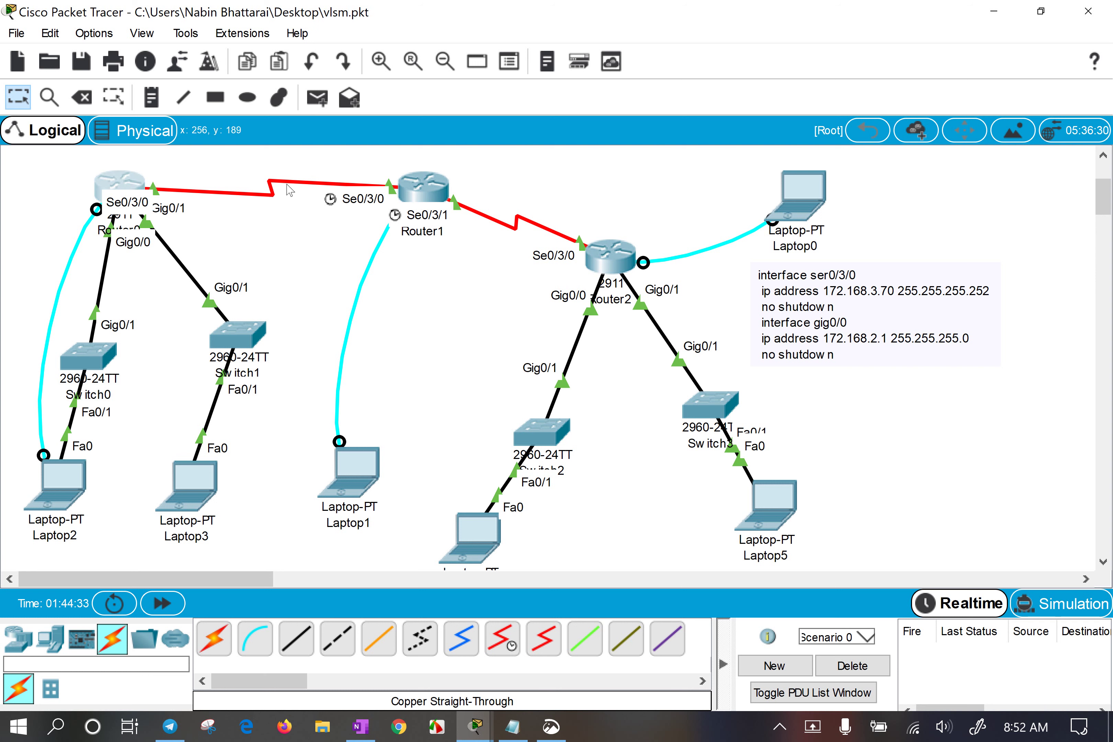
left_click_drag(341, 156, 360, 228)
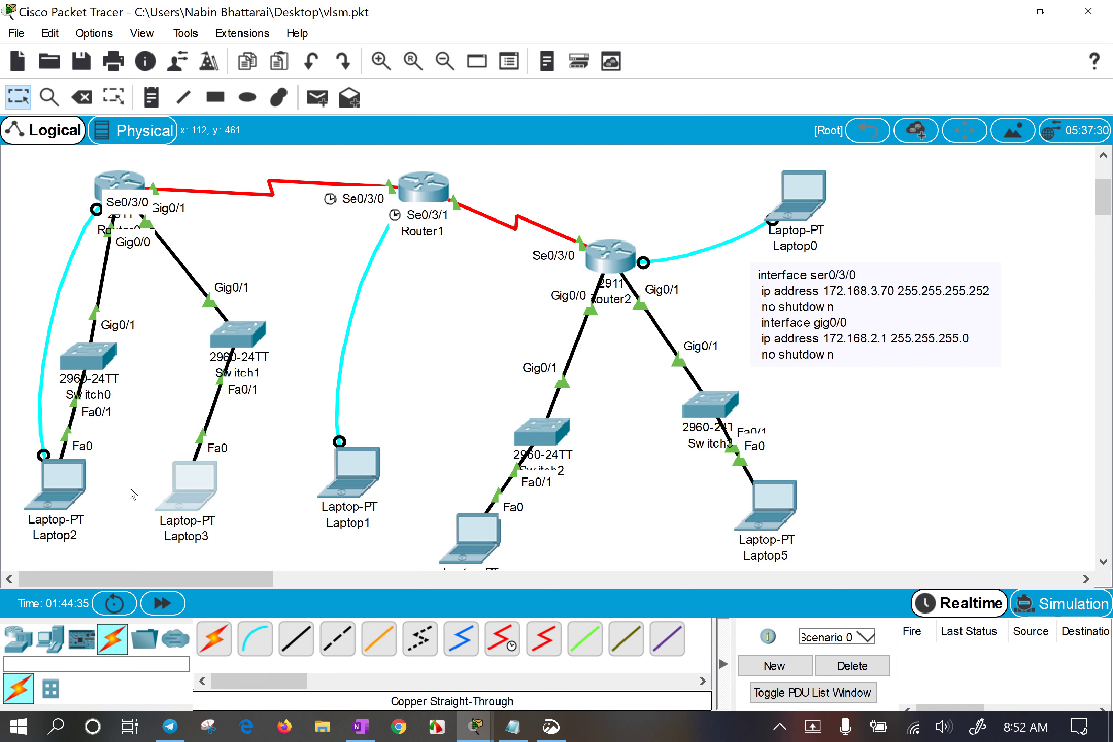
left_click_drag(123, 488, 257, 544)
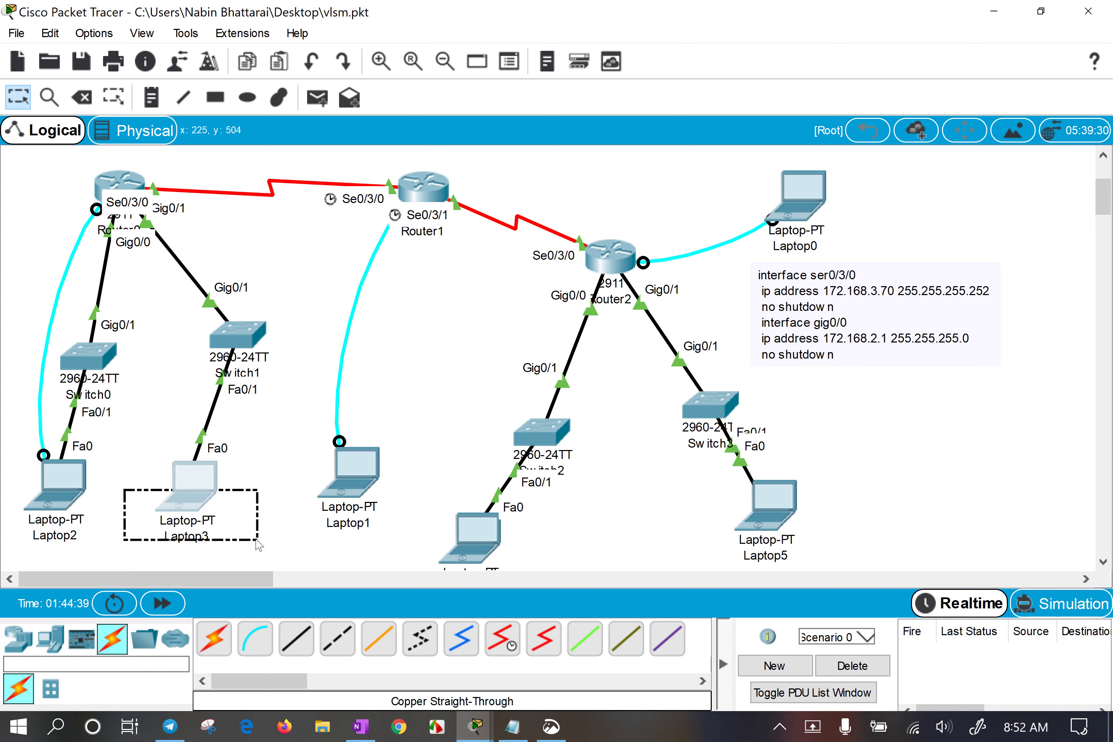
left_click_drag(257, 543, 258, 543)
Switch to OneNote to check the HR subnet's addressing notes, and return to Packet Tracer to locate Router0 and Laptop3.
left_click(360, 727)
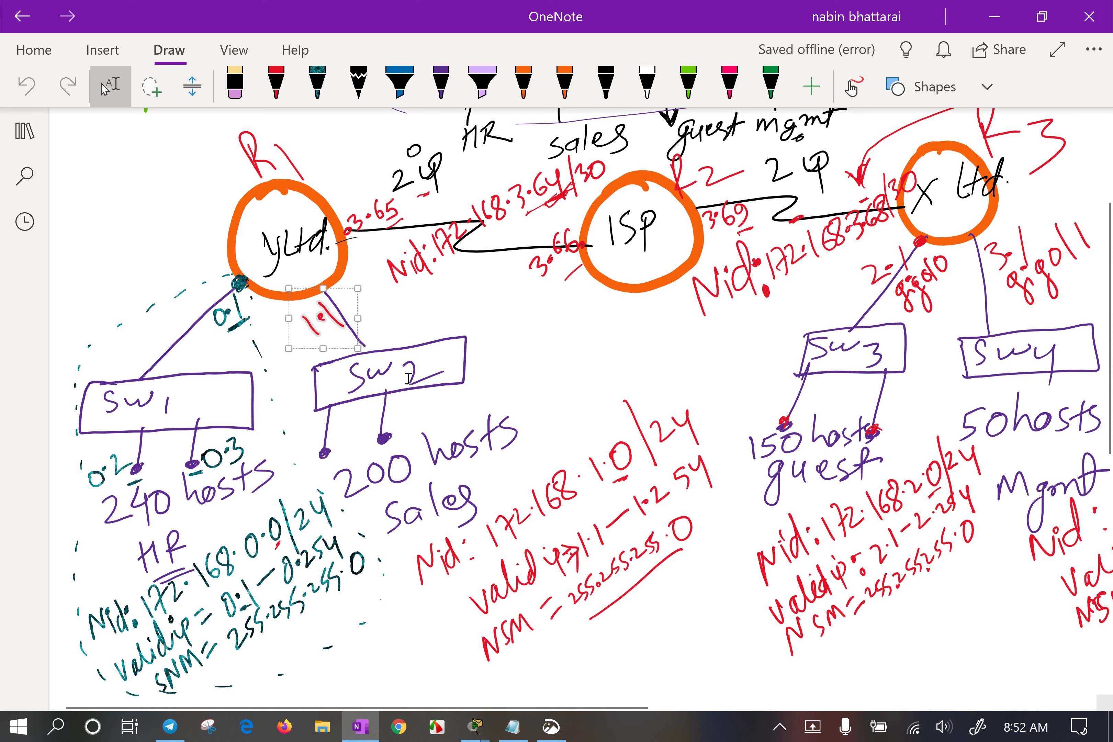
left_click(367, 643)
mouse_move(69, 493)
left_mouse_down()
mouse_move(116, 522)
mouse_move(362, 522)
mouse_move(358, 572)
left_mouse_up()
mouse_move(472, 728)
left_click(422, 623)
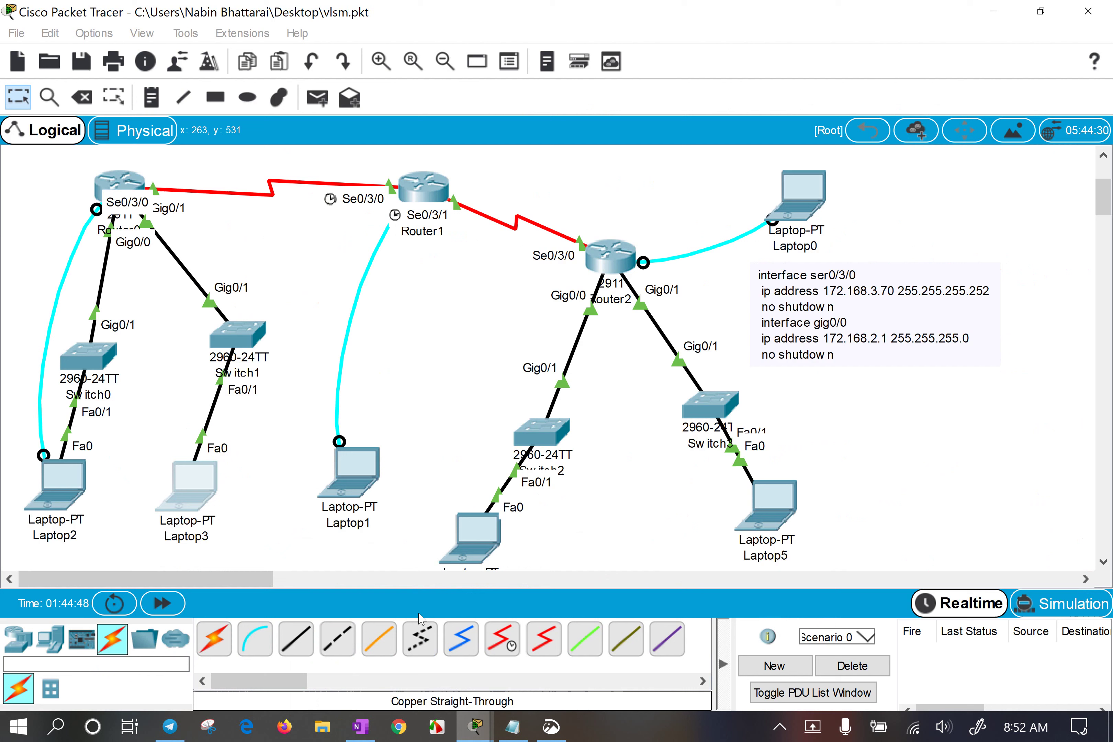
left_click_drag(64, 171, 180, 225)
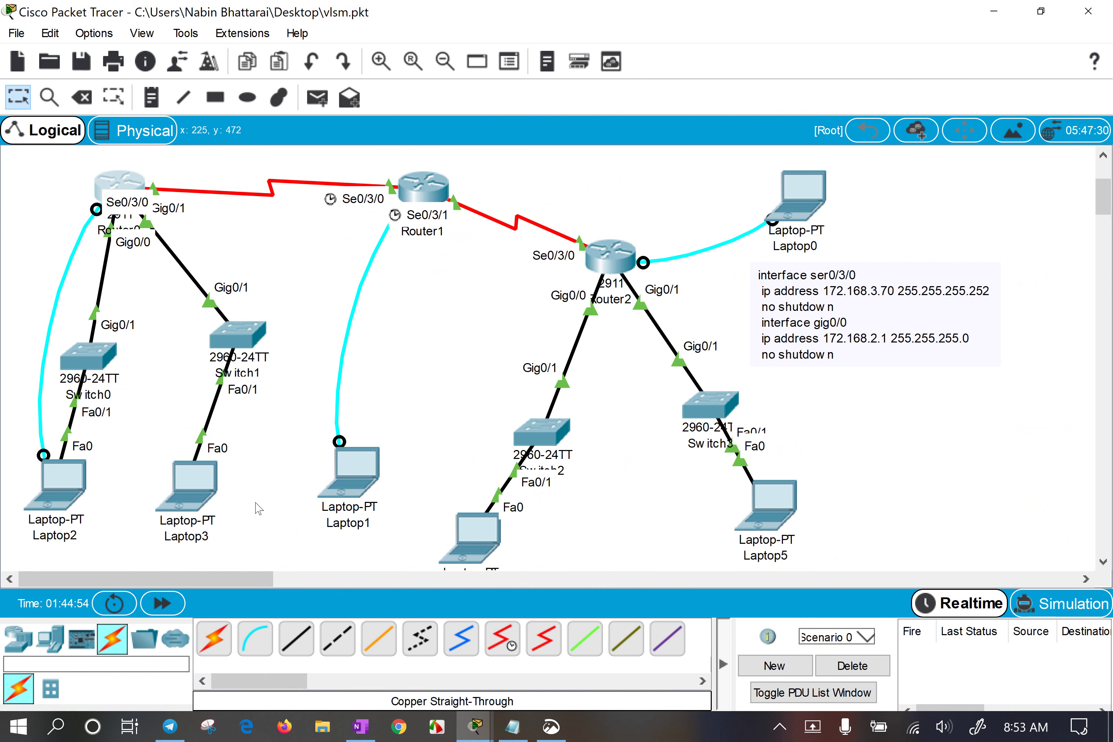
left_click_drag(255, 503, 145, 444)
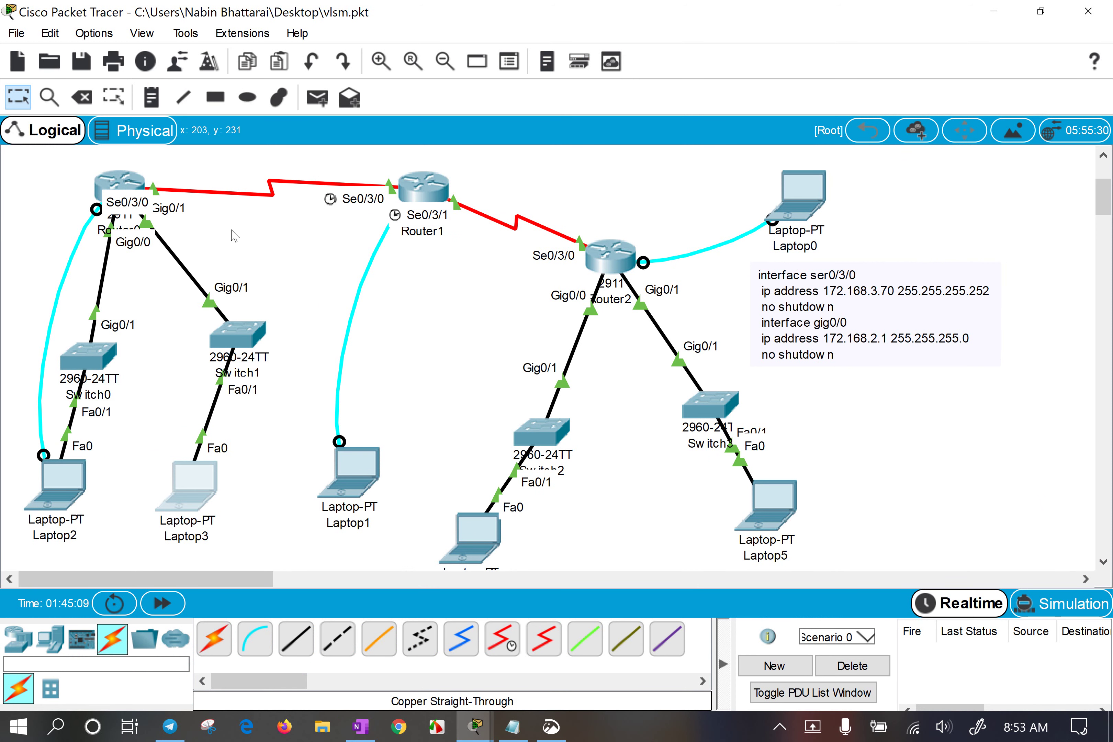
Reopen Router0's CLI and review the broadcast ping's target address and its full list of replies.
left_click(131, 179)
left_click(739, 377)
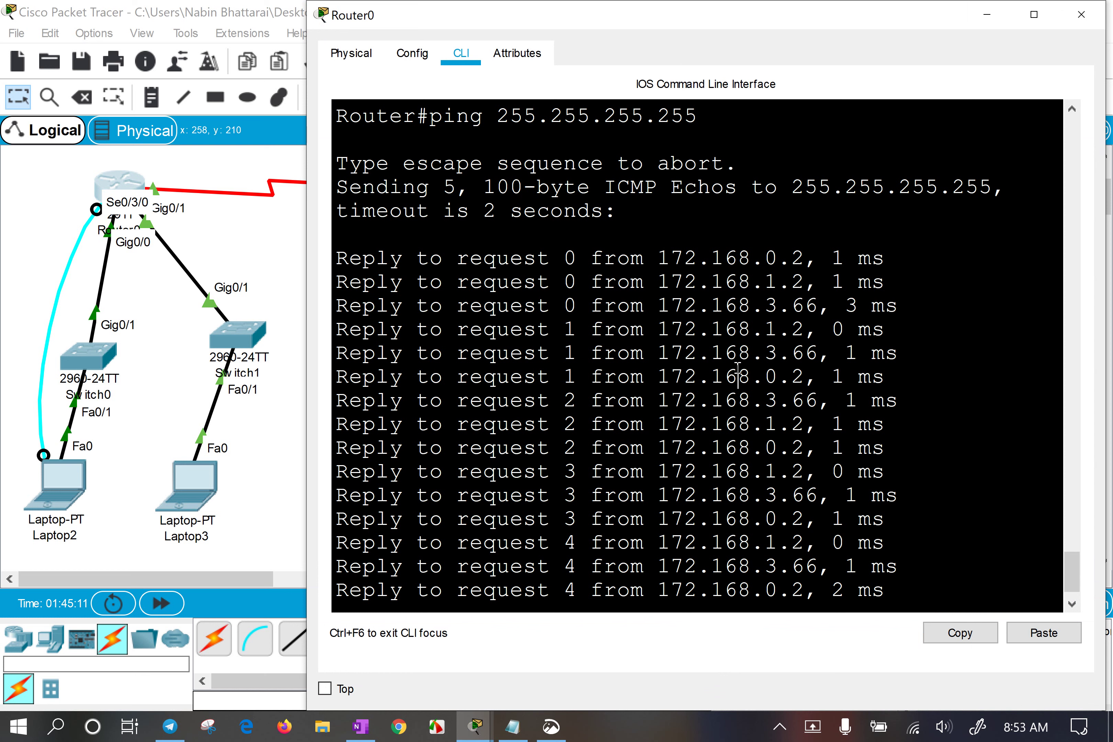
left_click_drag(565, 115, 706, 116)
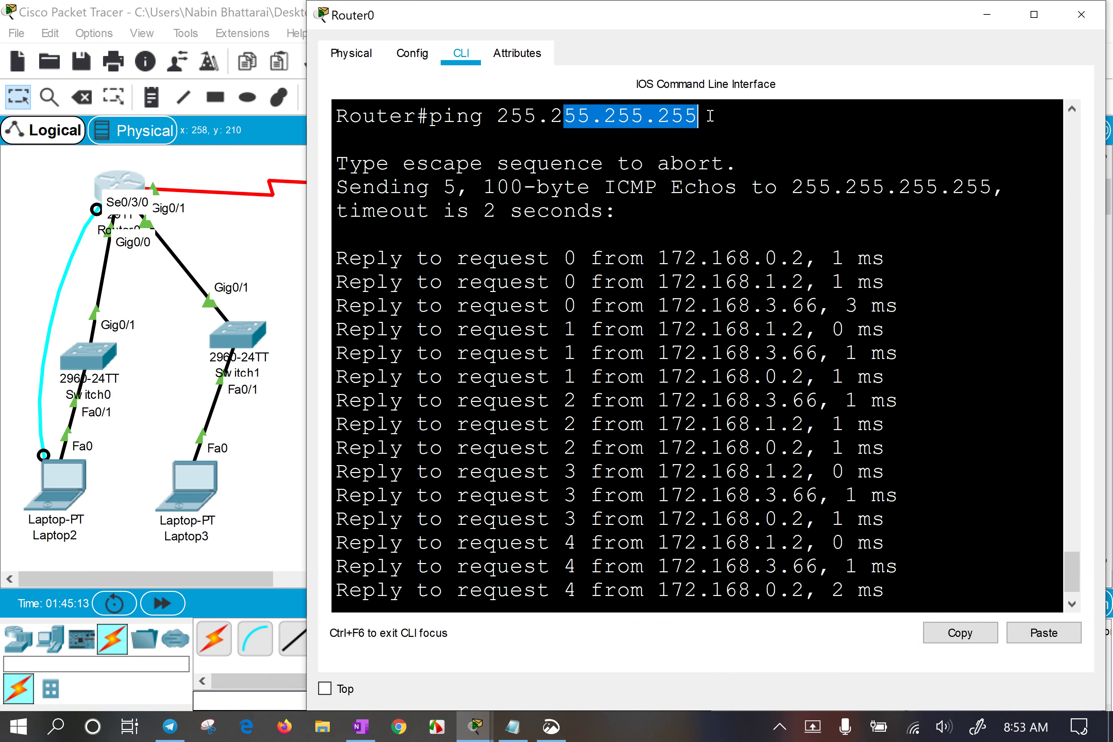
left_click(757, 422)
left_click_drag(684, 282, 845, 590)
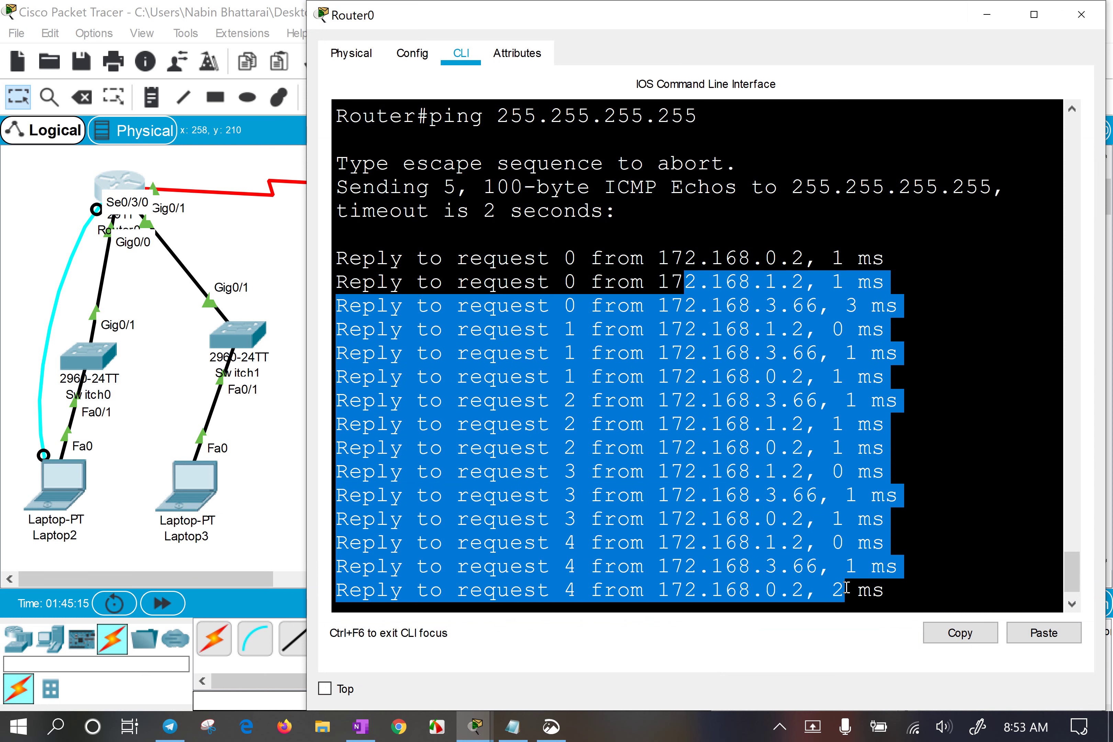
left_click(739, 501)
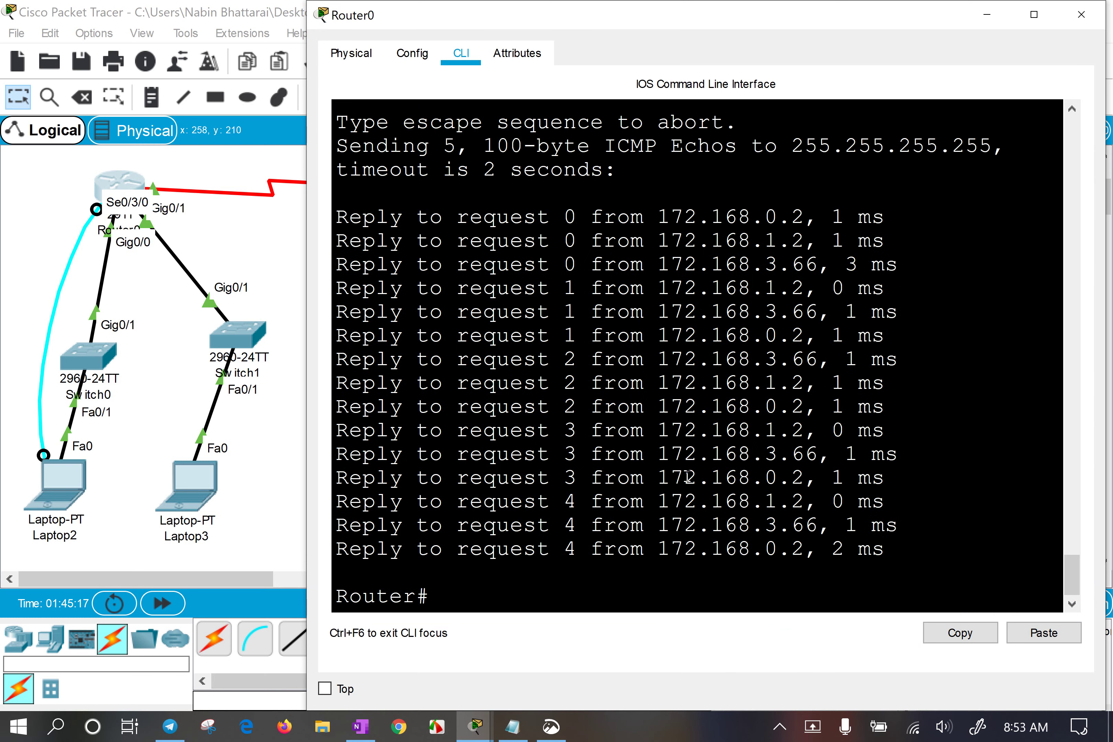
Power off Laptop3 in its zoomed-in physical device view and return to the topology.
left_click(186, 485)
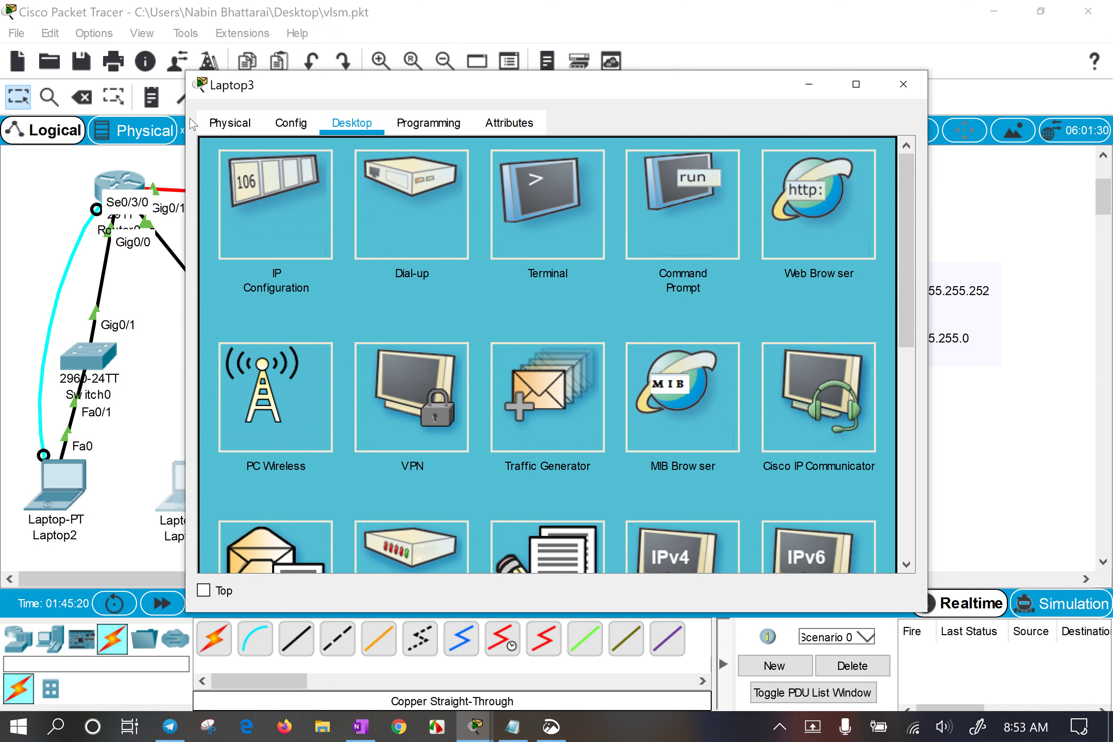
left_click(230, 124)
scroll(422, 301, "down", 4)
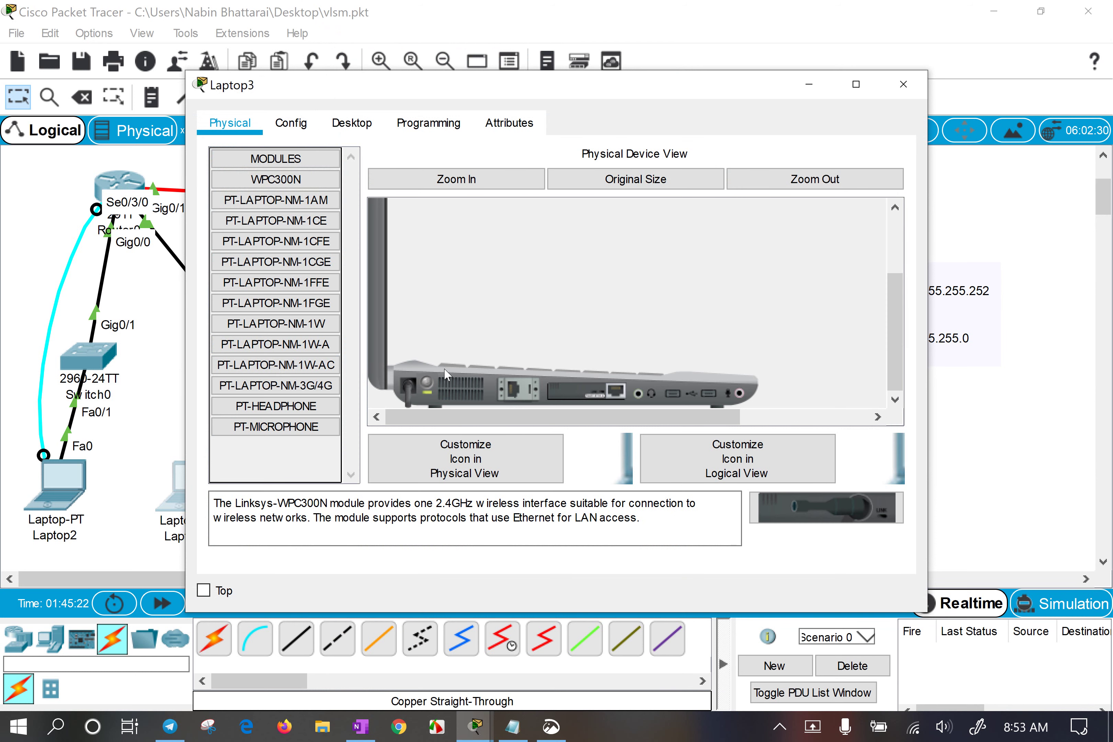
left_click(464, 180)
scroll(460, 306, "down", 3)
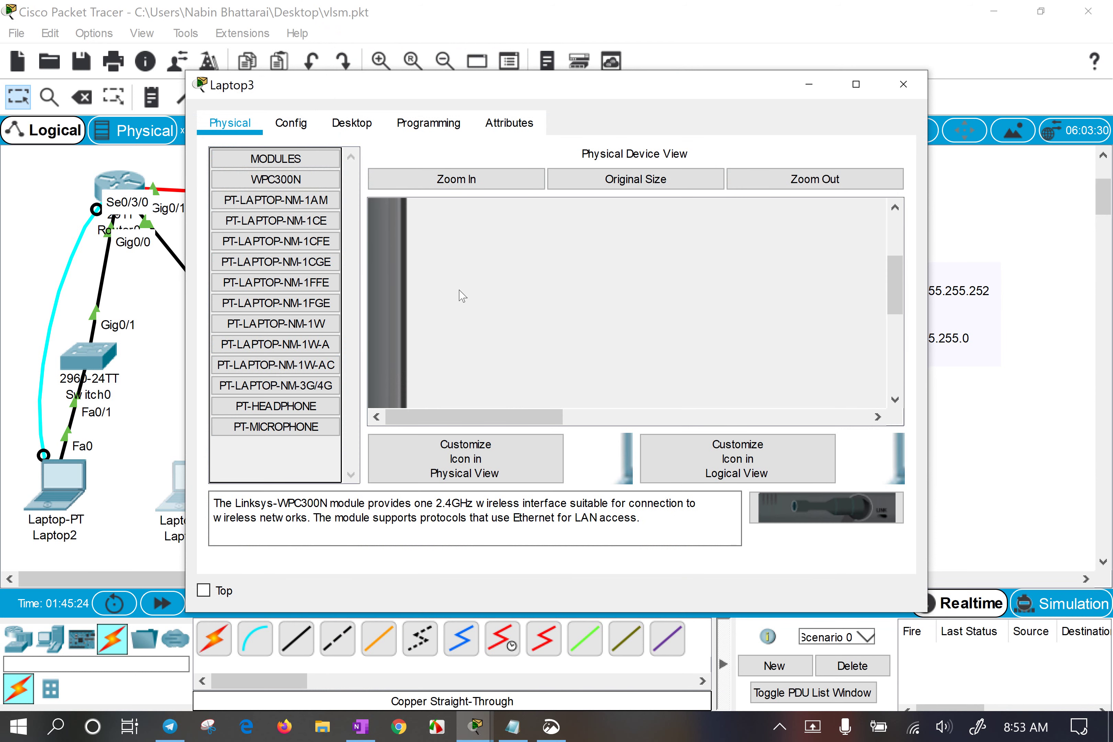
scroll(461, 350, "down", 3)
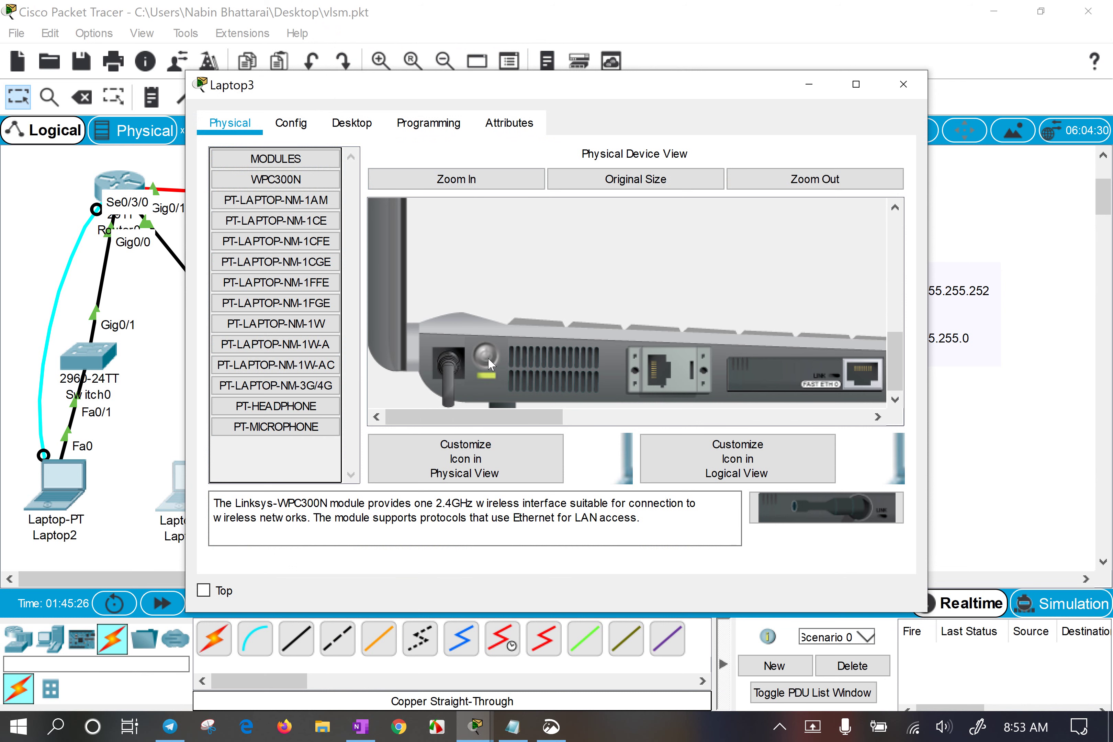
left_click(177, 483)
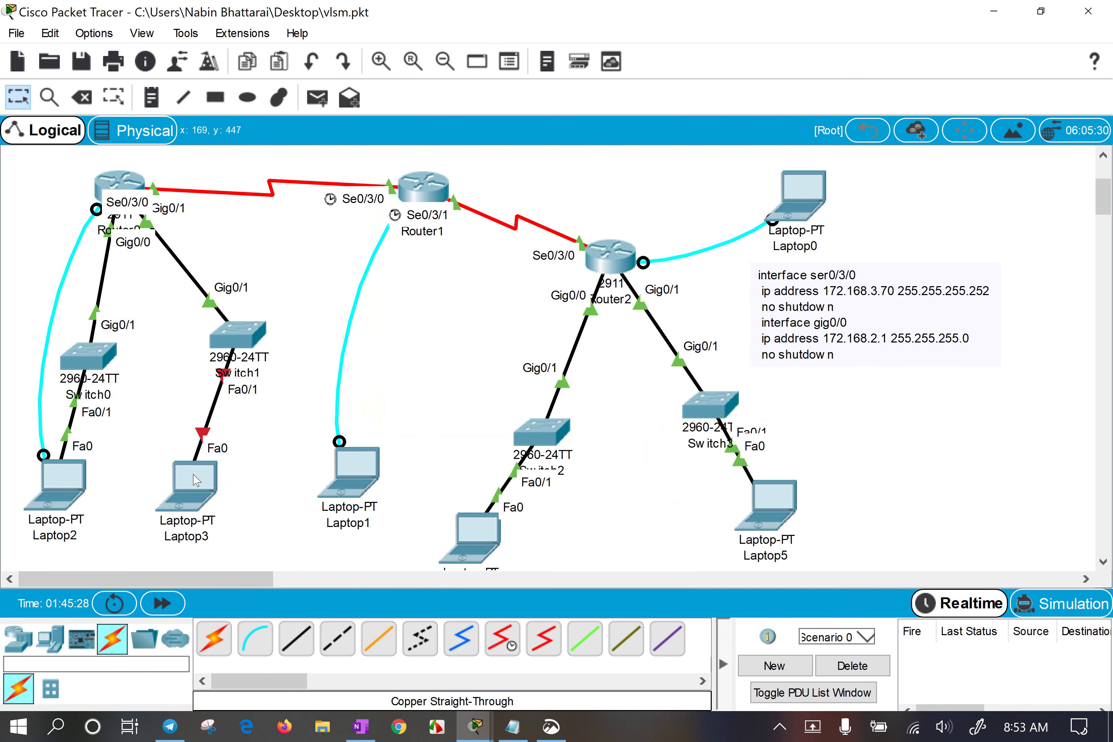
Recall the ping 255.255.255.255 command in Router0's CLI and list the options it accepts.
left_click(122, 185)
key("Up")
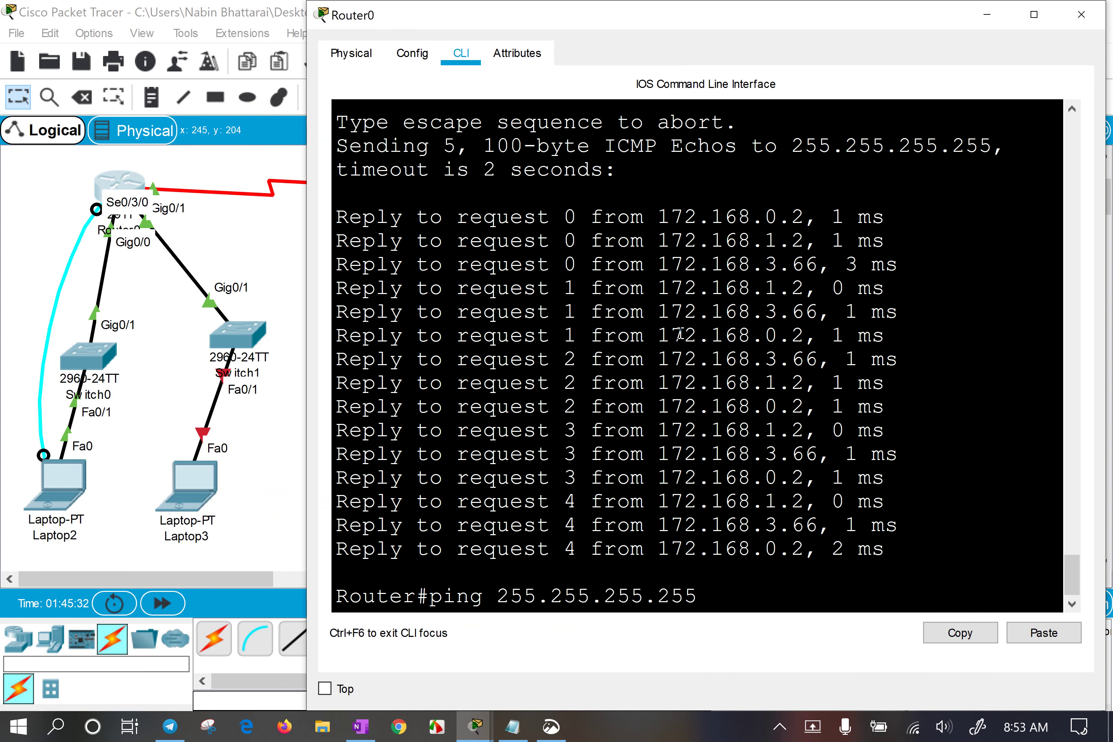
type("?")
Try to complete an option starting with "re" after the ping 255.255.255.255 command.
type("re")
key("Tab")
key("Tab")
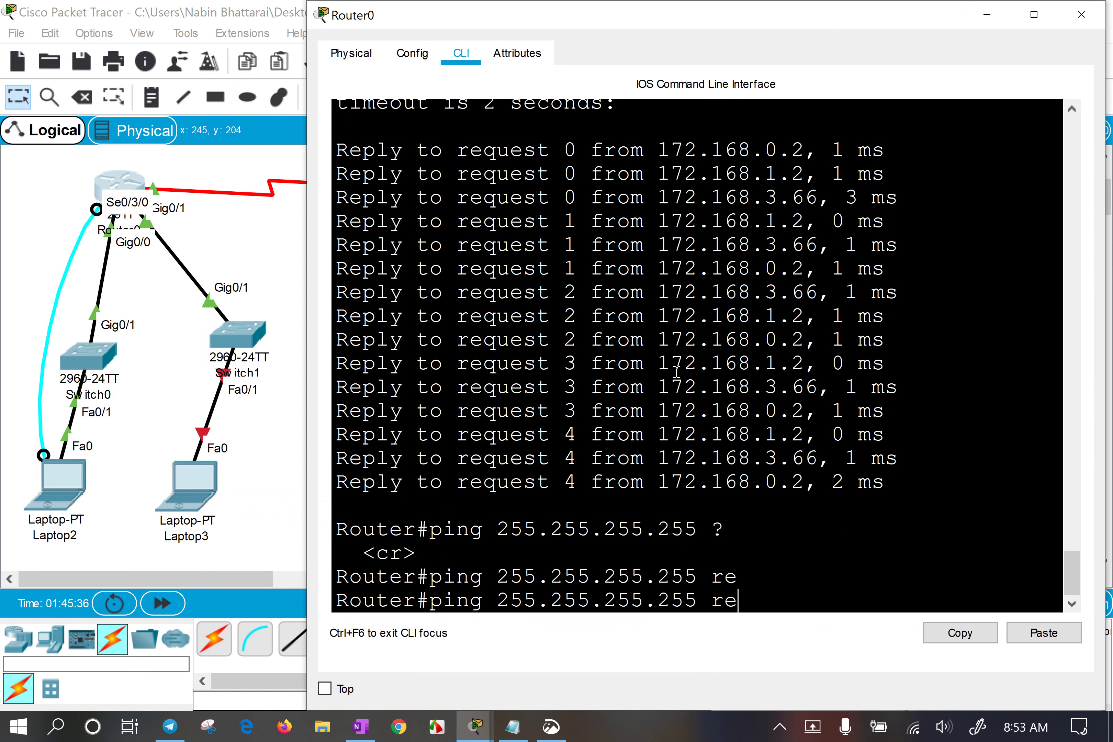
key("BackSpace")
key("BackSpace")
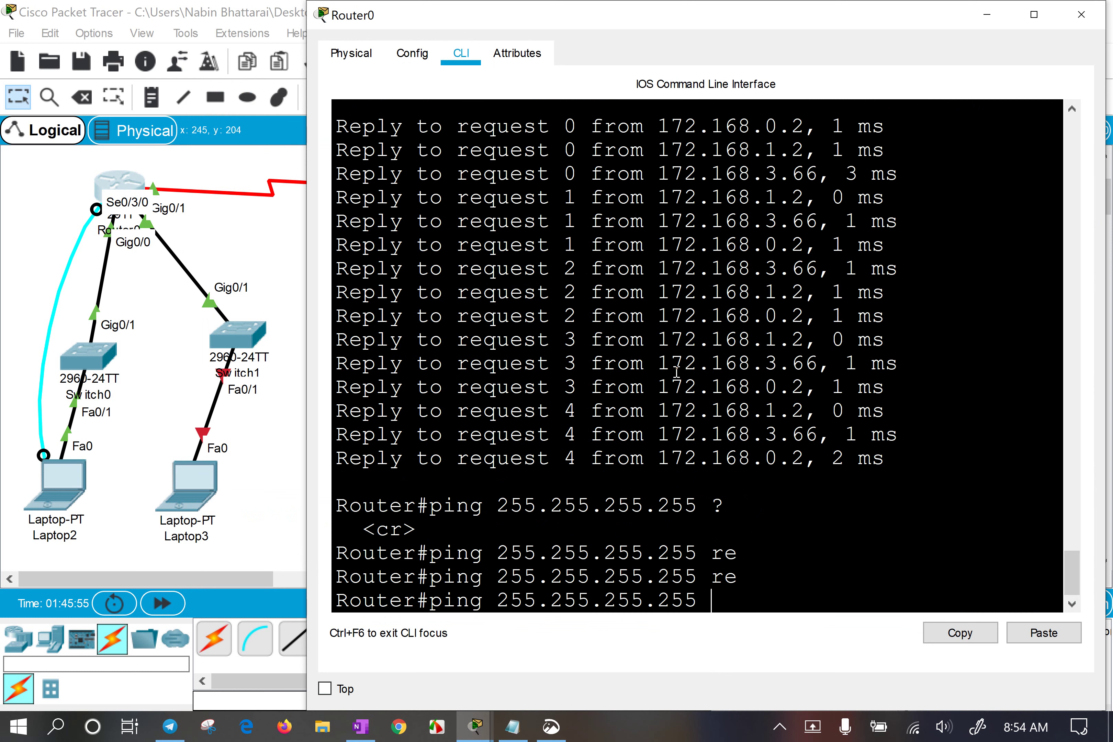
Examine the earlier broadcast ping replies in Router0's CLI, including their request numbers and source addresses.
scroll(677, 371, "up", 3)
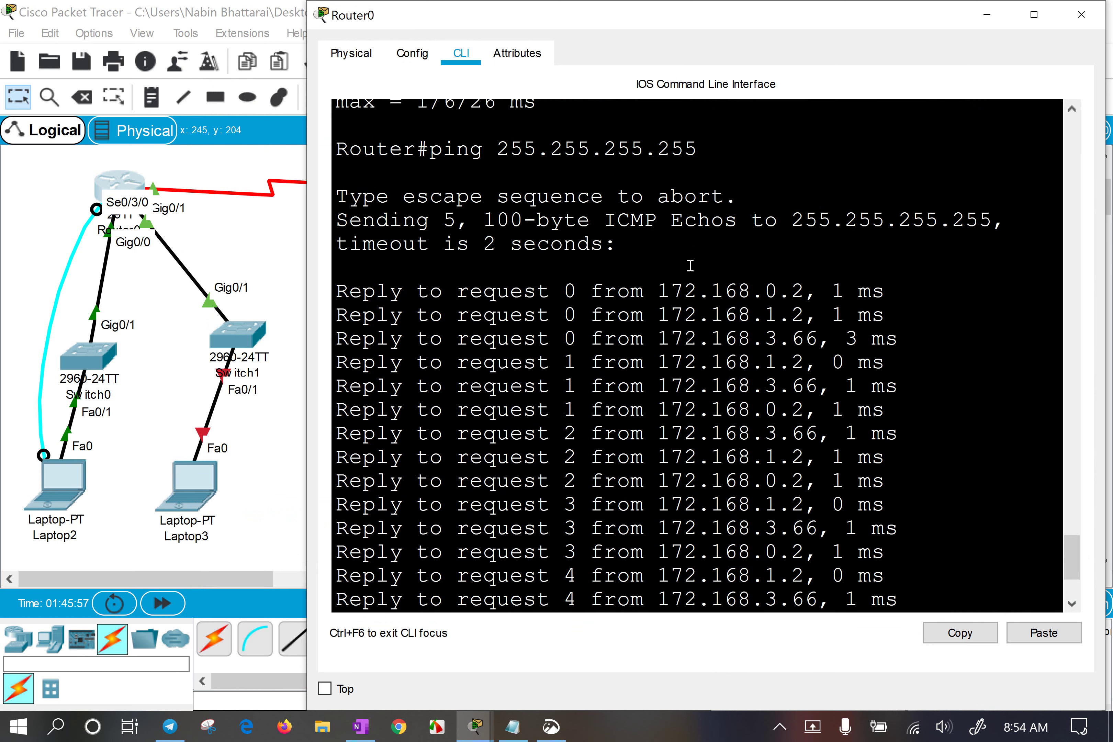
left_click(593, 276)
left_click_drag(593, 276, 833, 630)
left_click(810, 417)
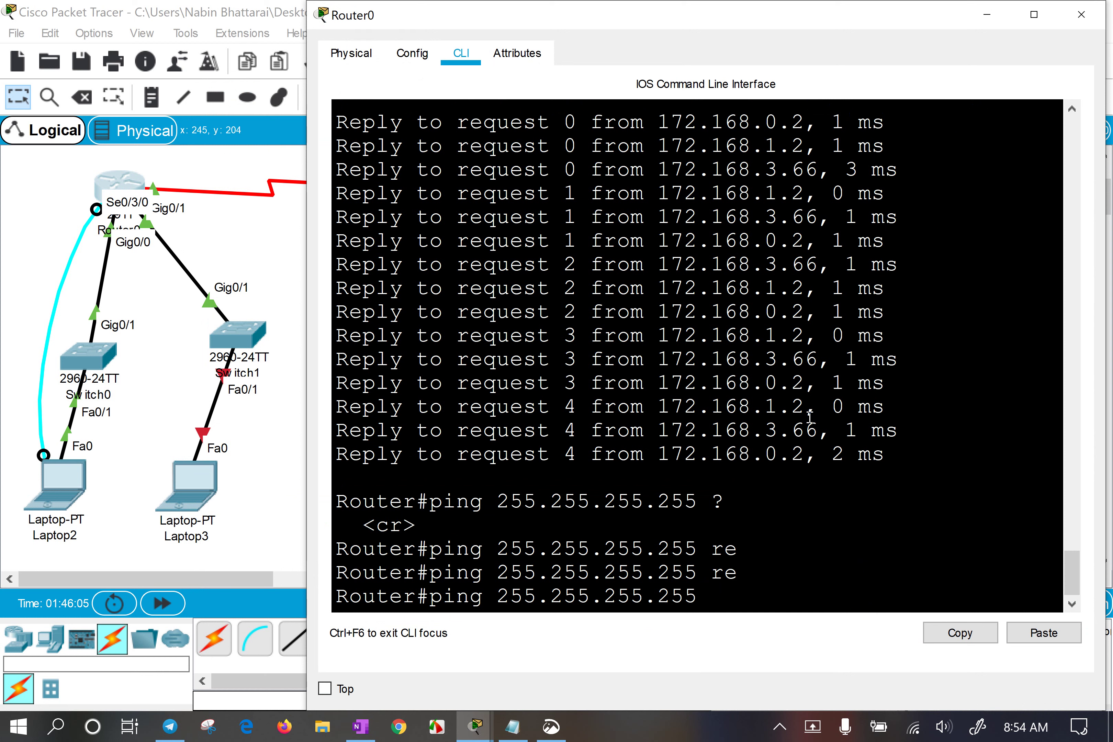
left_click_drag(402, 194, 934, 196)
left_click(593, 237)
left_click(829, 333)
left_click_drag(671, 124, 829, 128)
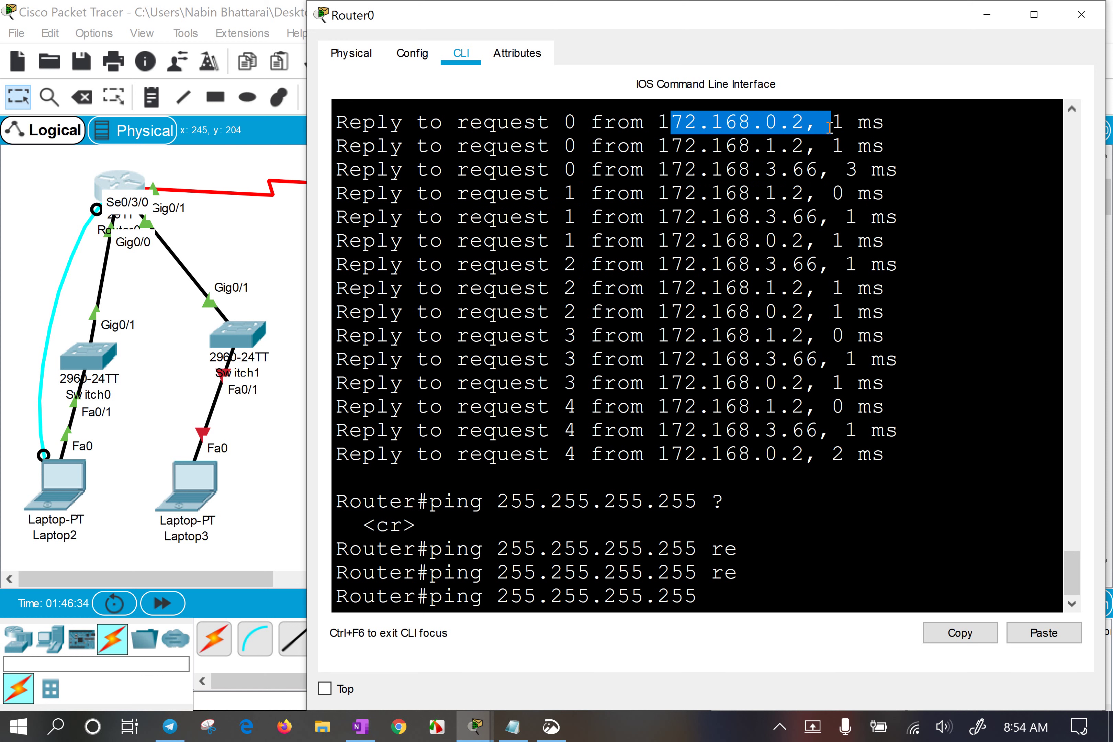
scroll(607, 249, "up", 1)
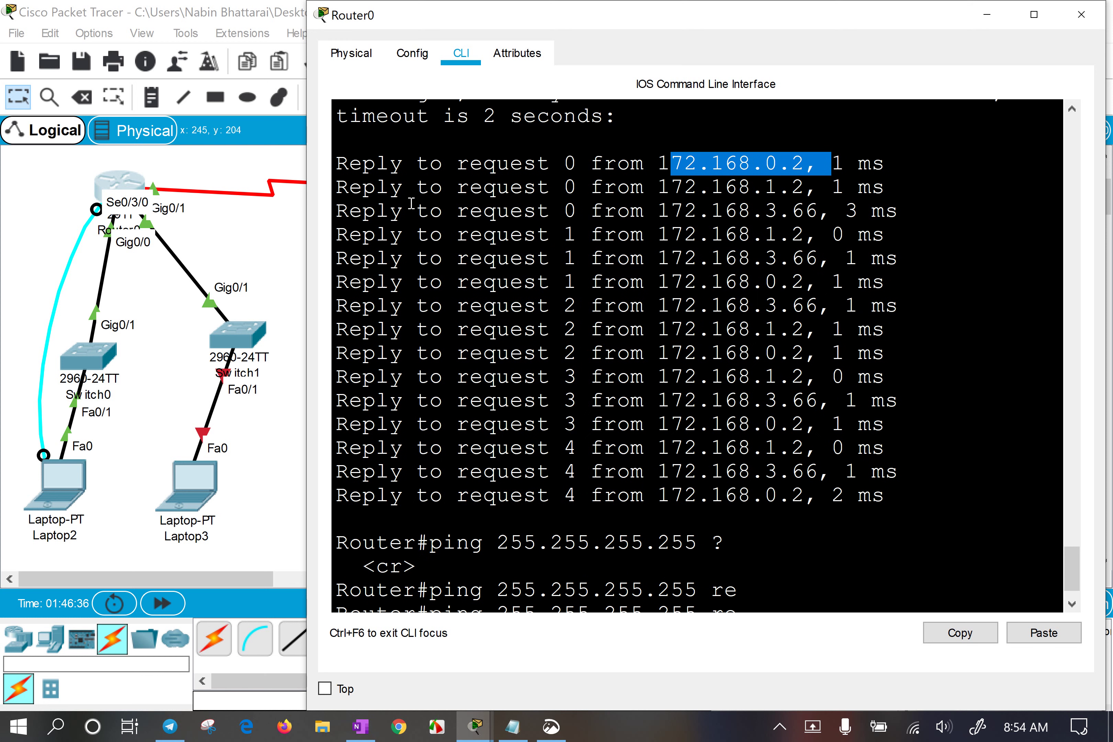
left_click_drag(337, 160, 401, 164)
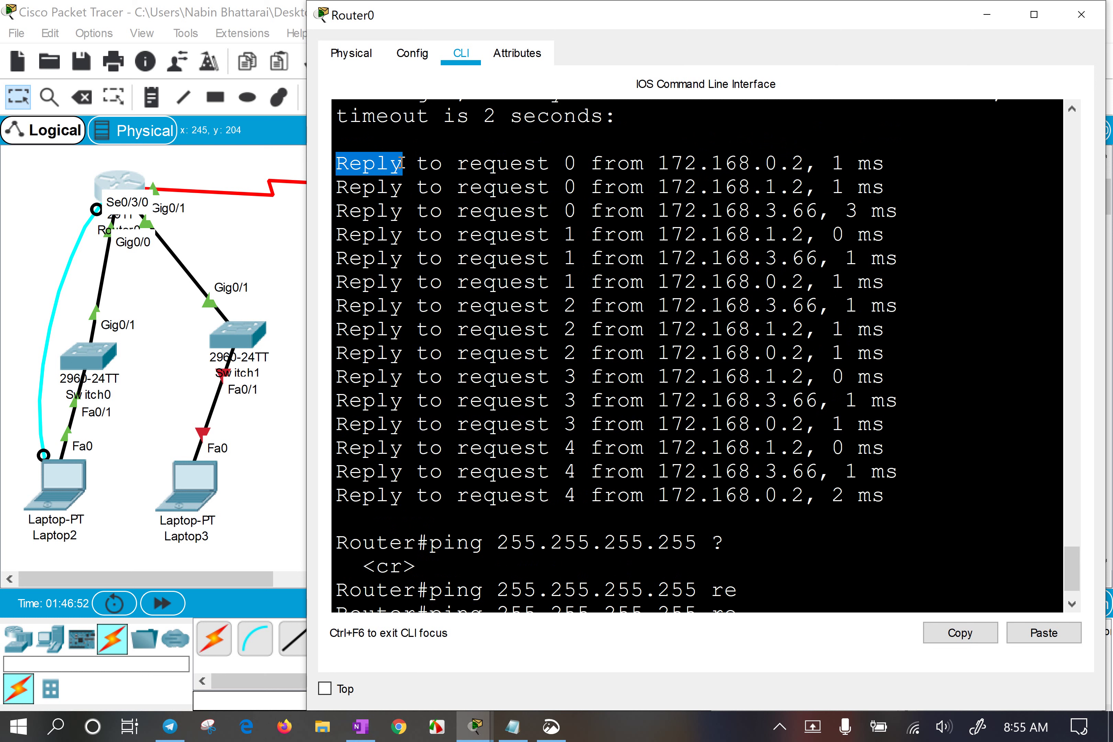
left_click(403, 163)
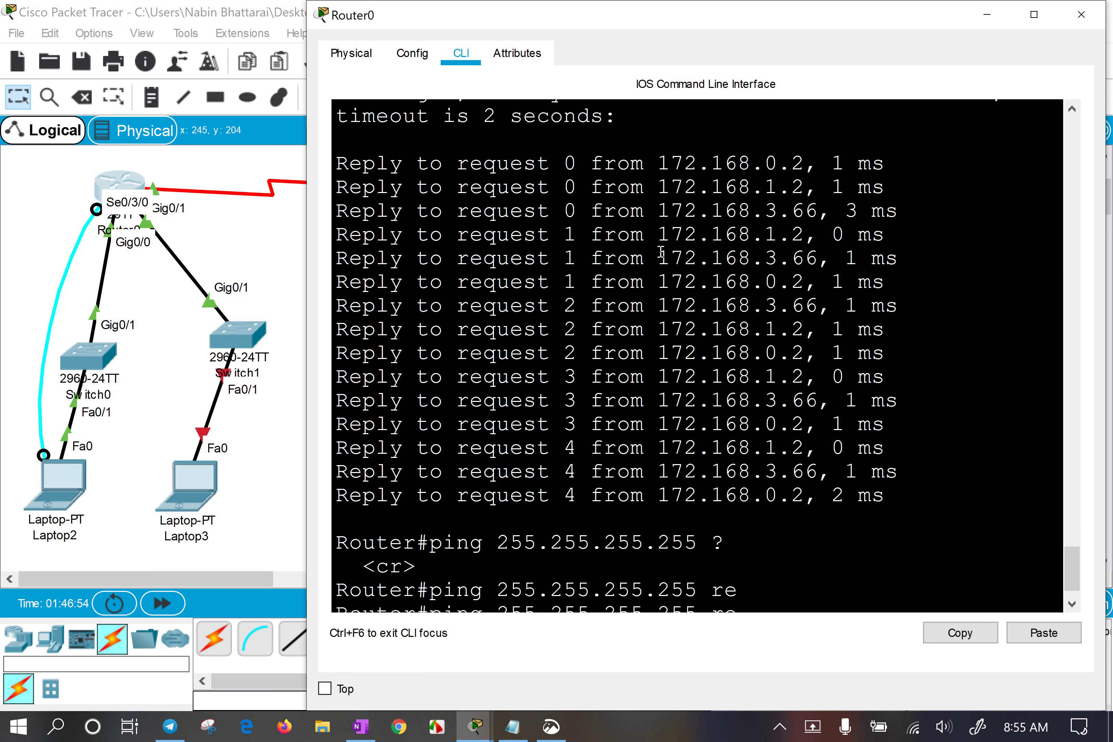
Try to run the ping 255.255.255.255 command with repeat 2 in Router0's CLI.
left_click_drag(737, 163, 831, 188)
left_click(731, 282)
scroll(677, 329, "down", 2)
type("r")
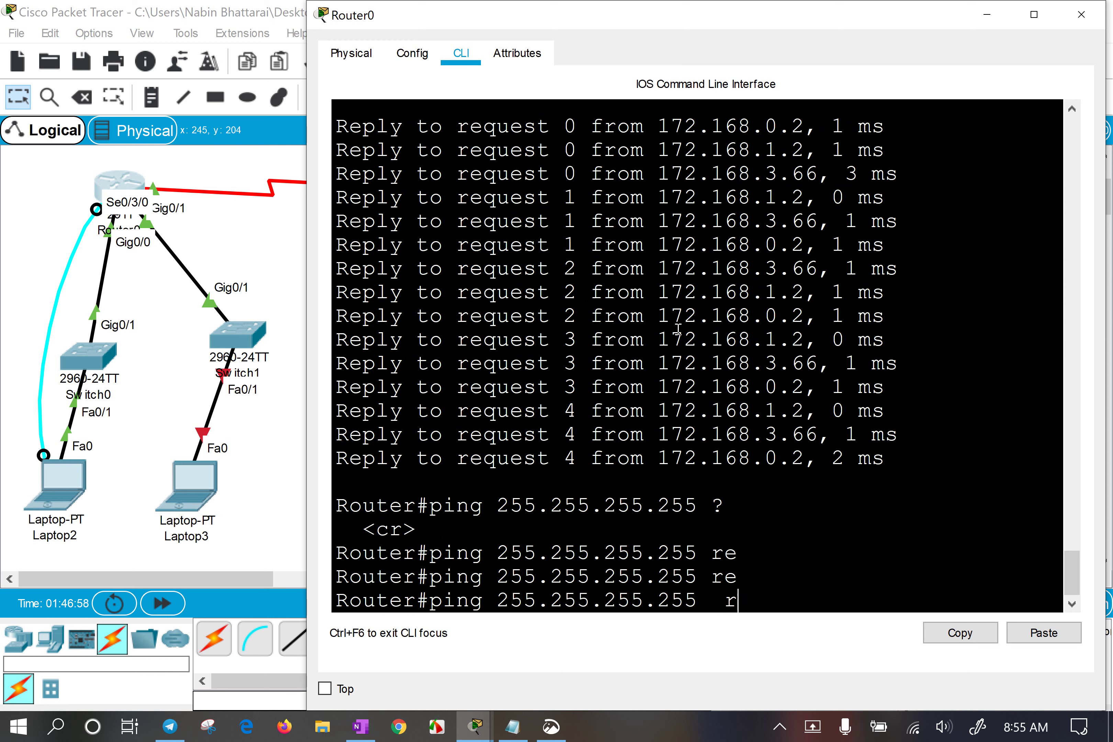
type("epeat 2")
key("Return")
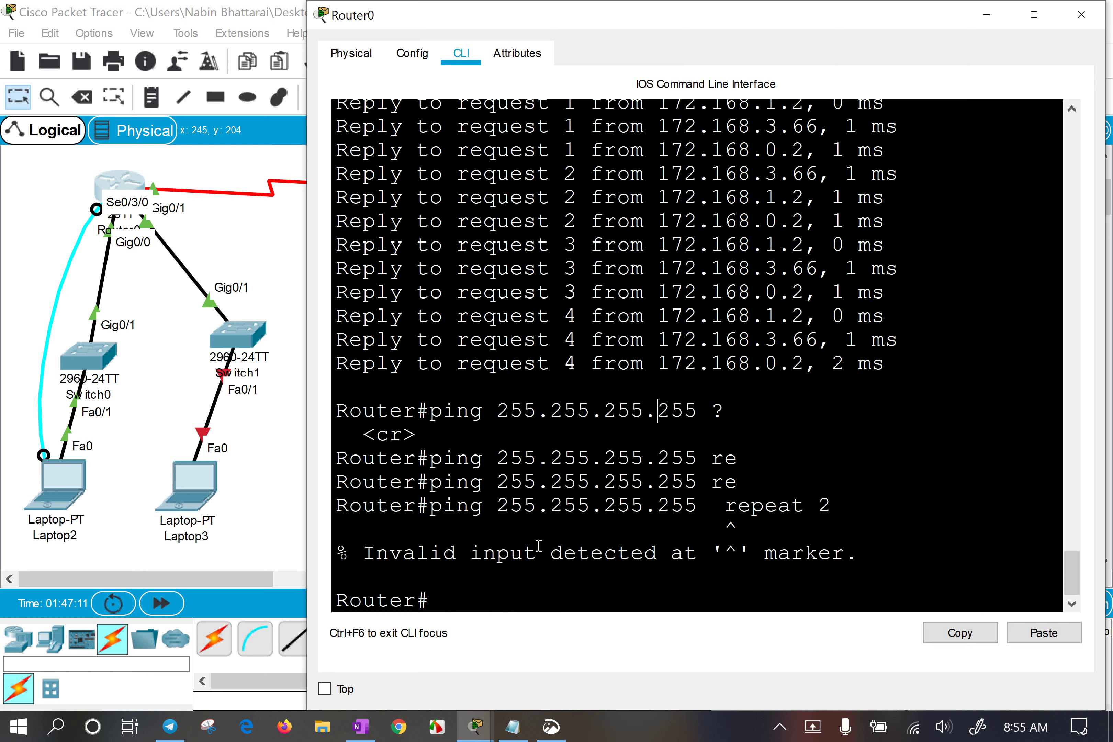
Open the Windows Command Prompt, ping 255.255.255.255 from the host computer, review the response and close the window.
key("super+r")
type("cmd")
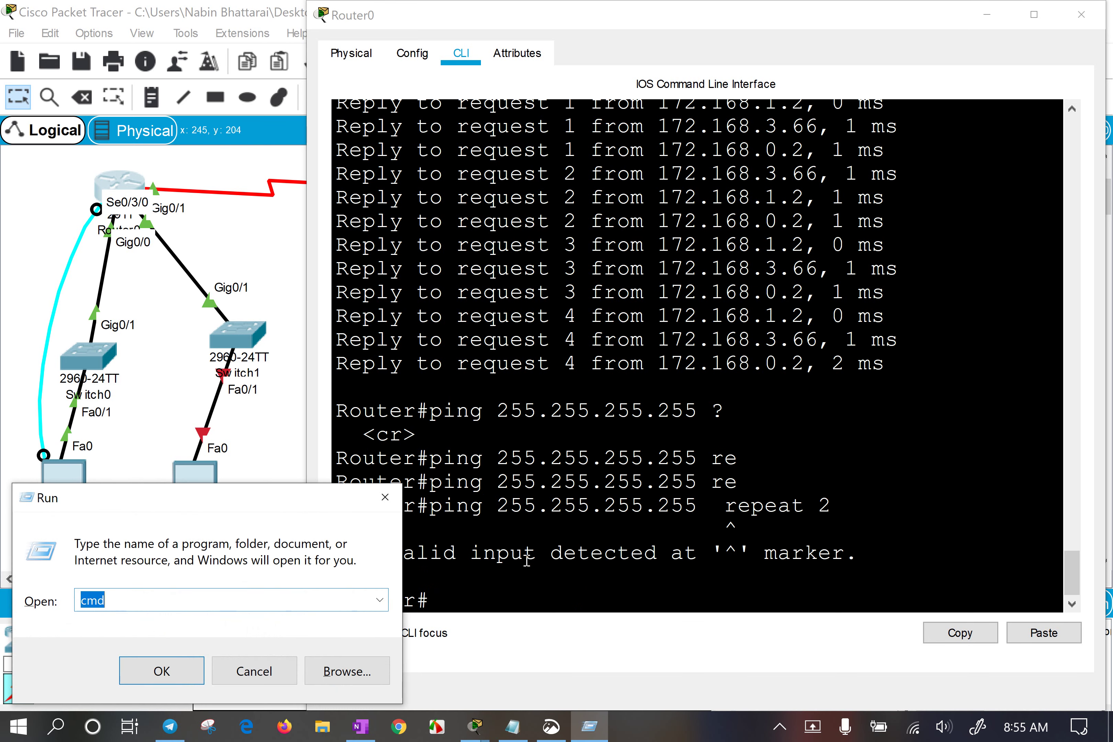
key("Return")
type("ping")
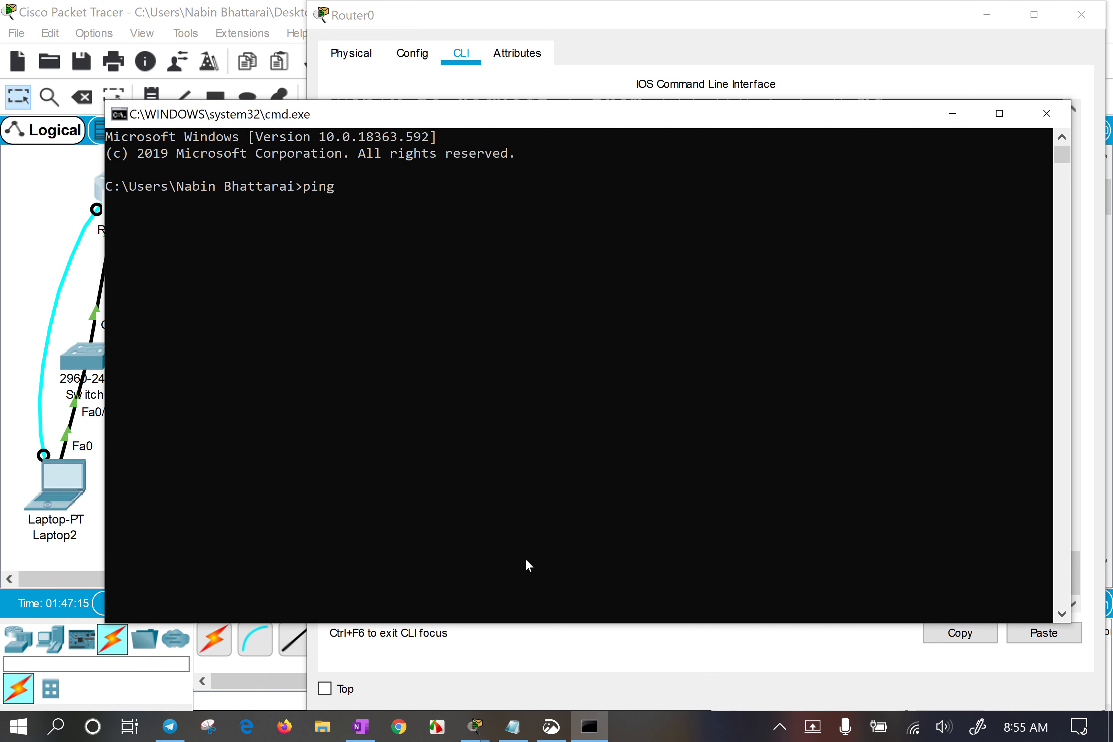
type(" 255.255.255.255")
key("Return")
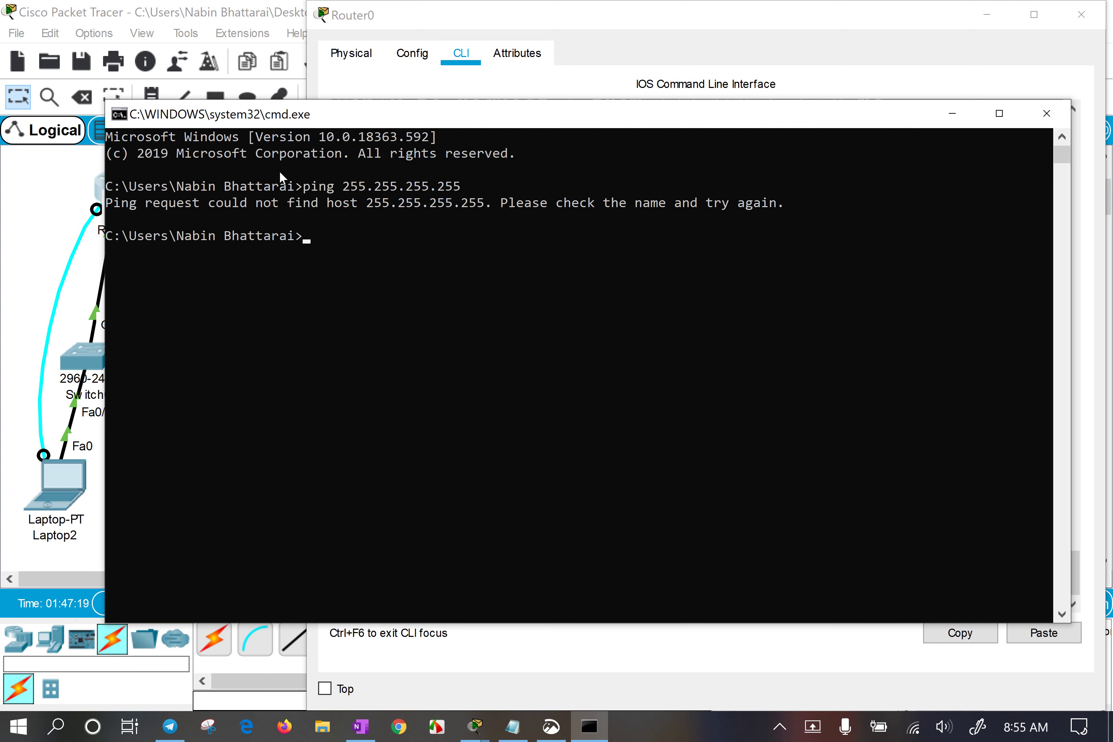
left_click_drag(281, 172, 735, 242)
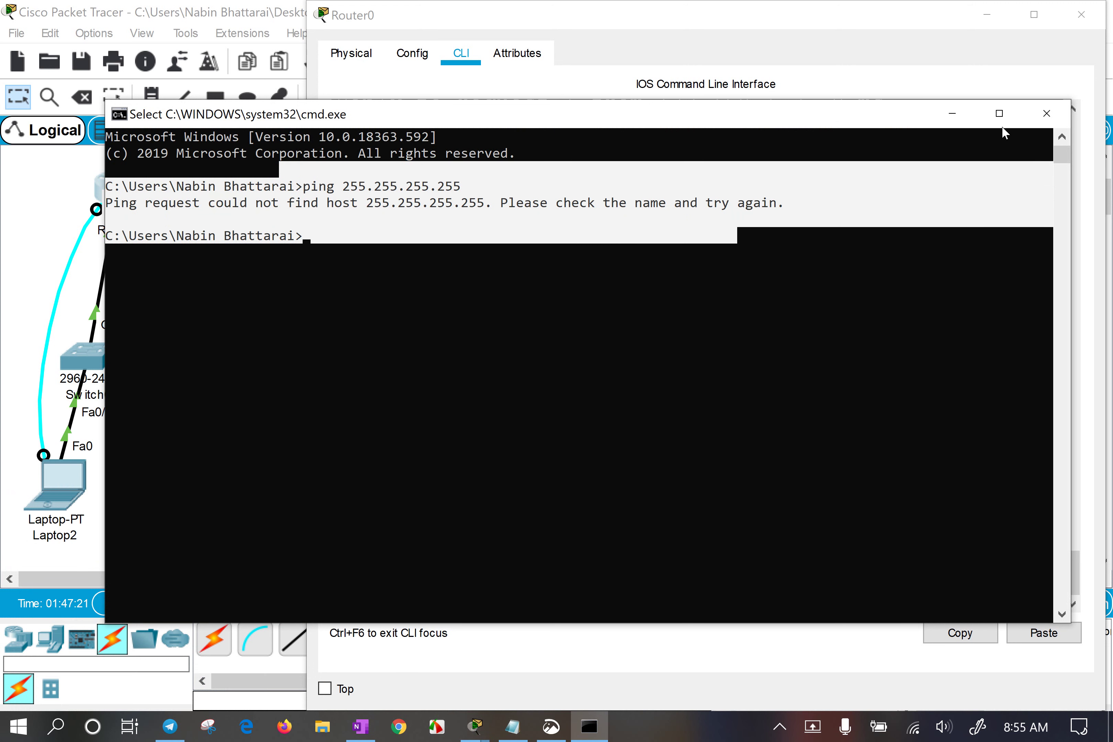
left_click(1048, 118)
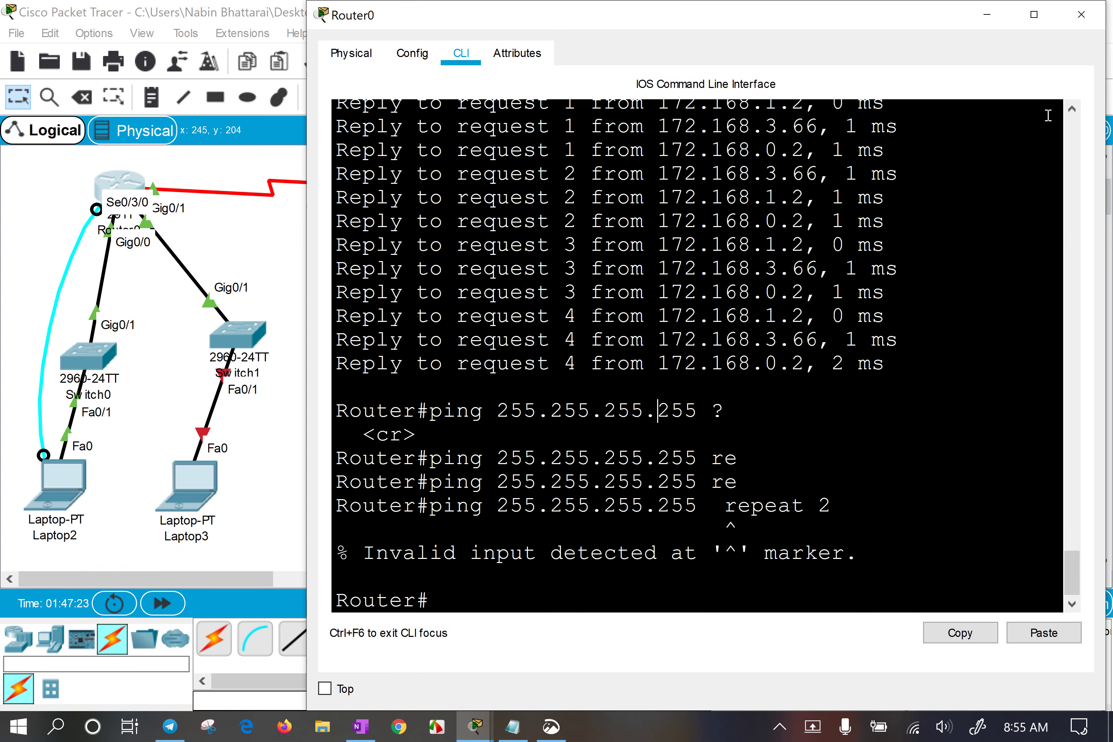
Recall the broadcast ping command on a fresh prompt in Router0's CLI and remove its destination address.
left_click(766, 506)
key("Return")
key("Return")
key("Return")
key("Return")
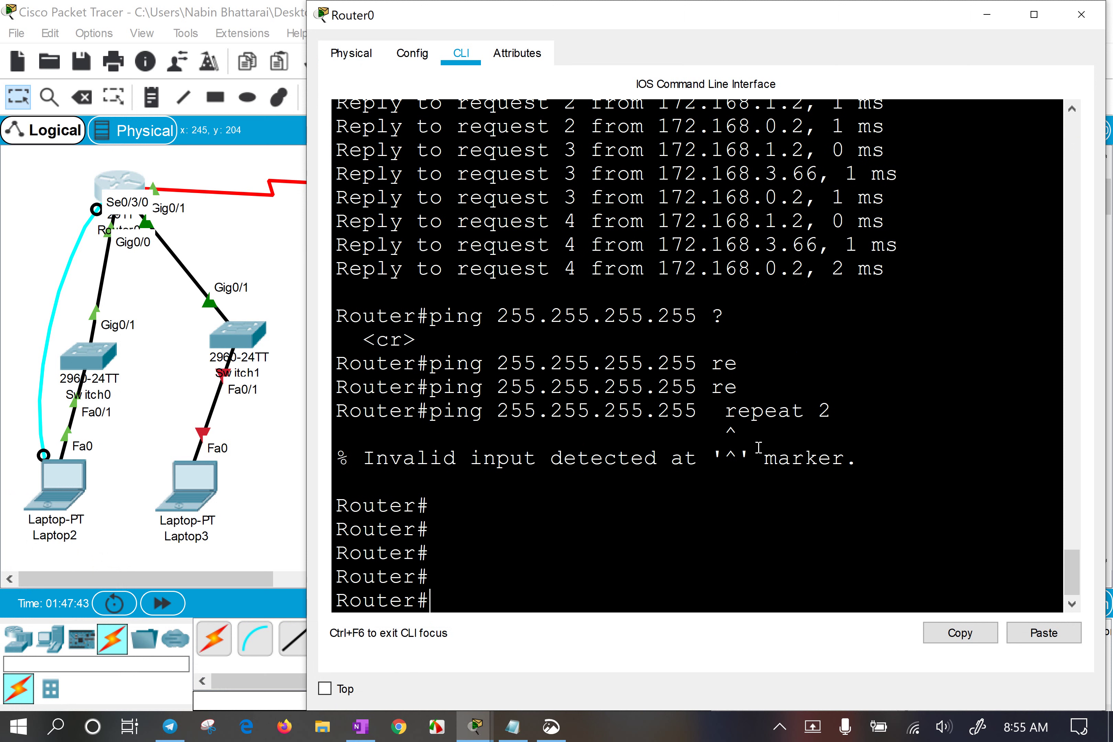
key("Up")
key("BackSpace")
key("BackSpace")
key("BackSpace")
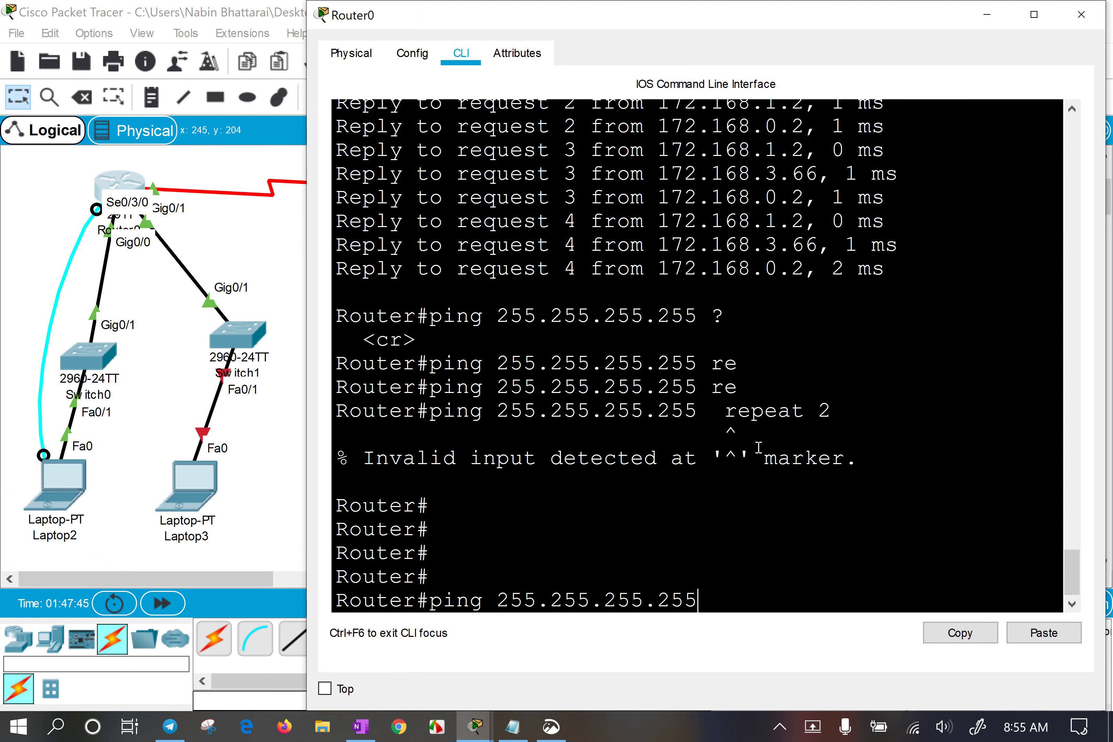
key("BackSpace")
key("BackSpace")
key("BackSpace")
key("BackSpace")
key("BackSpace")
key("BackSpace")
key("BackSpace")
key("BackSpace")
key("BackSpace")
key("BackSpace")
key("BackSpace")
key("BackSpace")
key("BackSpace")
key("BackSpace")
key("BackSpace")
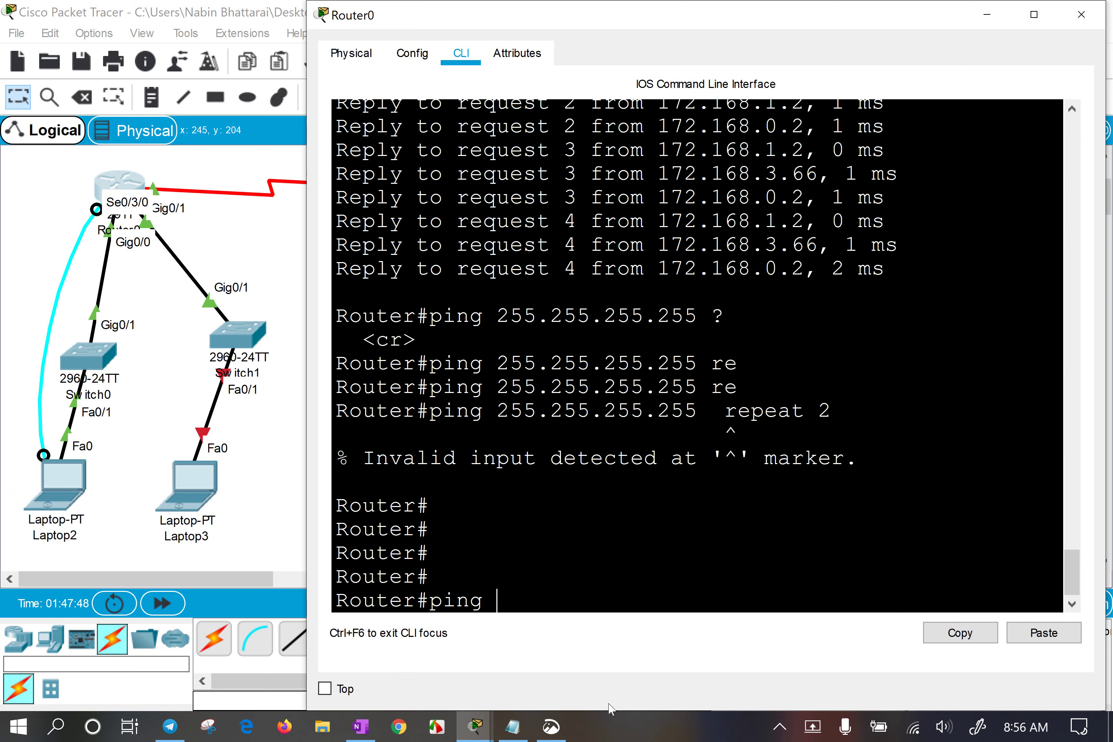
Switch to OneNote and examine the HR network's ID, valid address range and subnet mask below SW1.
left_click(360, 728)
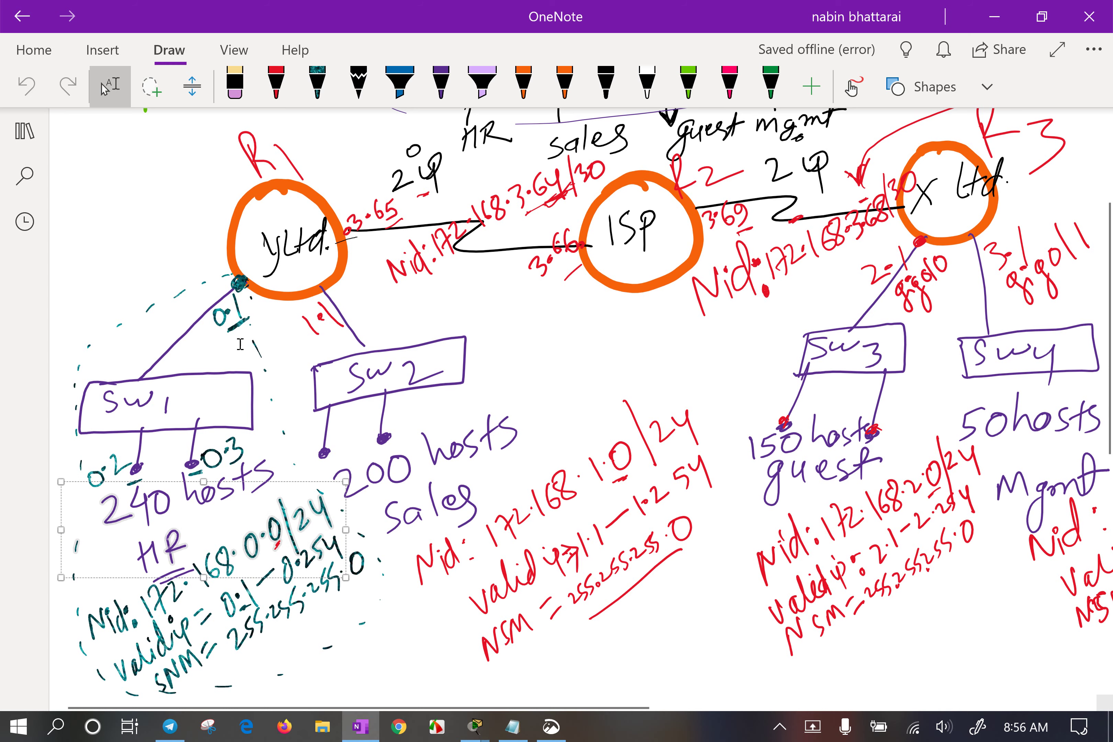
scroll(170, 263, "down", 3)
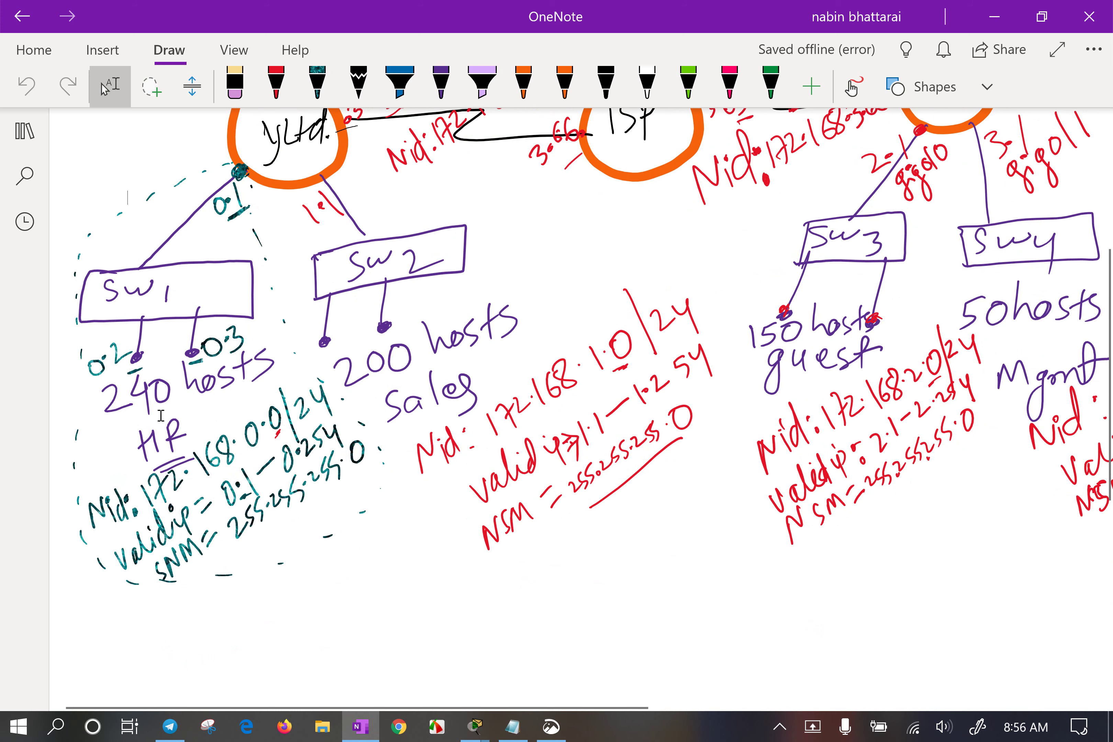
scroll(156, 414, "up", 3)
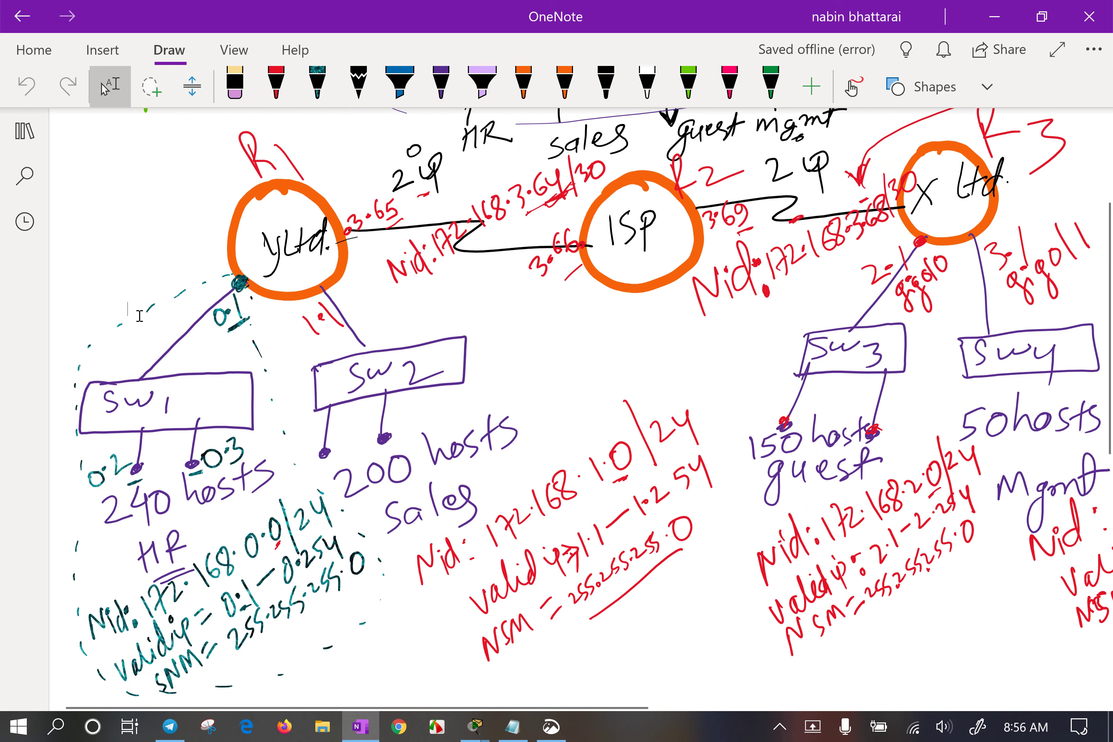
left_click_drag(73, 283, 244, 564)
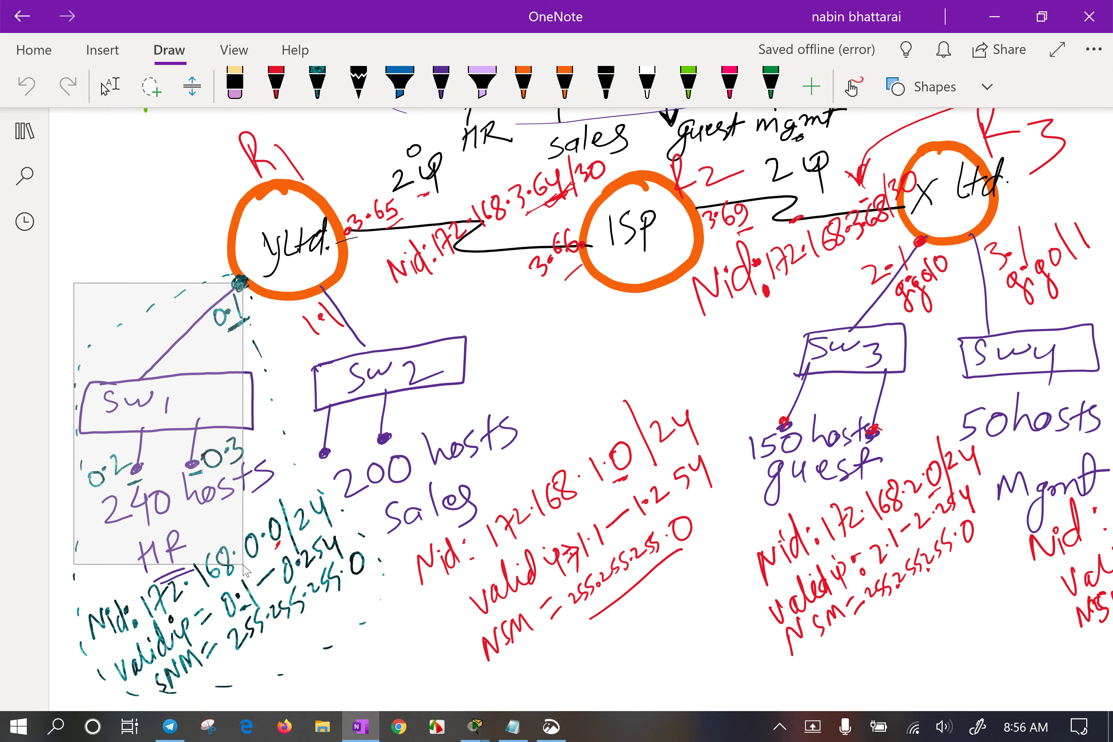
left_click_drag(243, 564, 243, 565)
left_click_drag(354, 520, 307, 577)
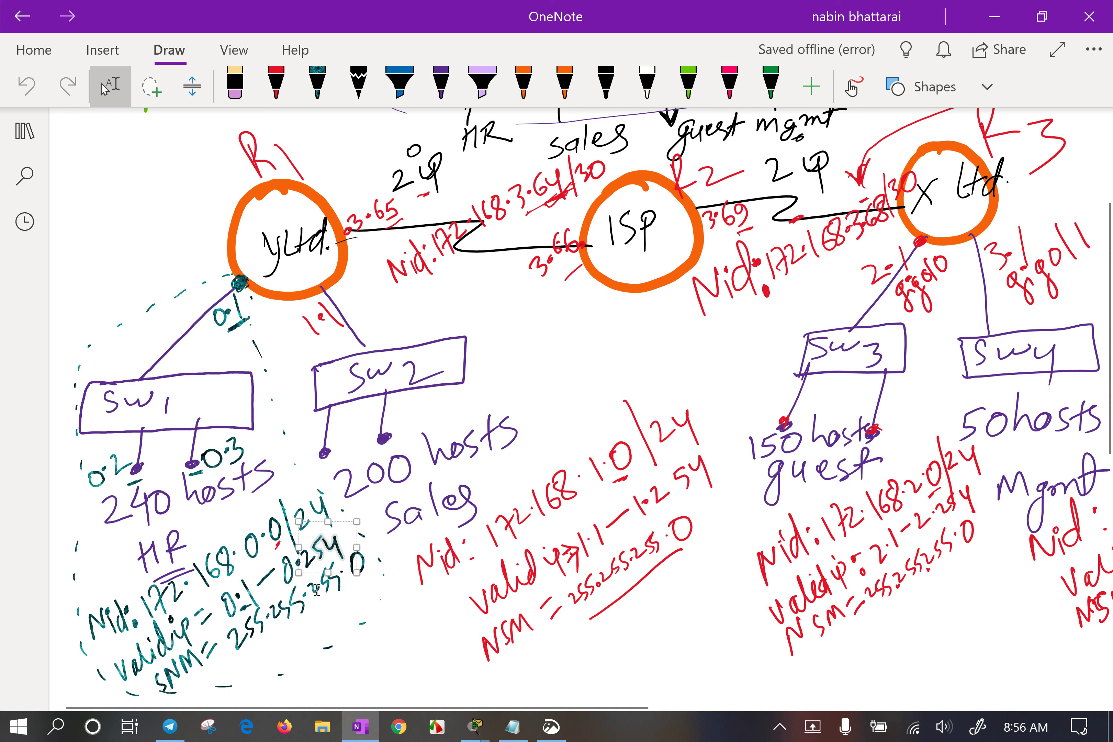
left_click(368, 625)
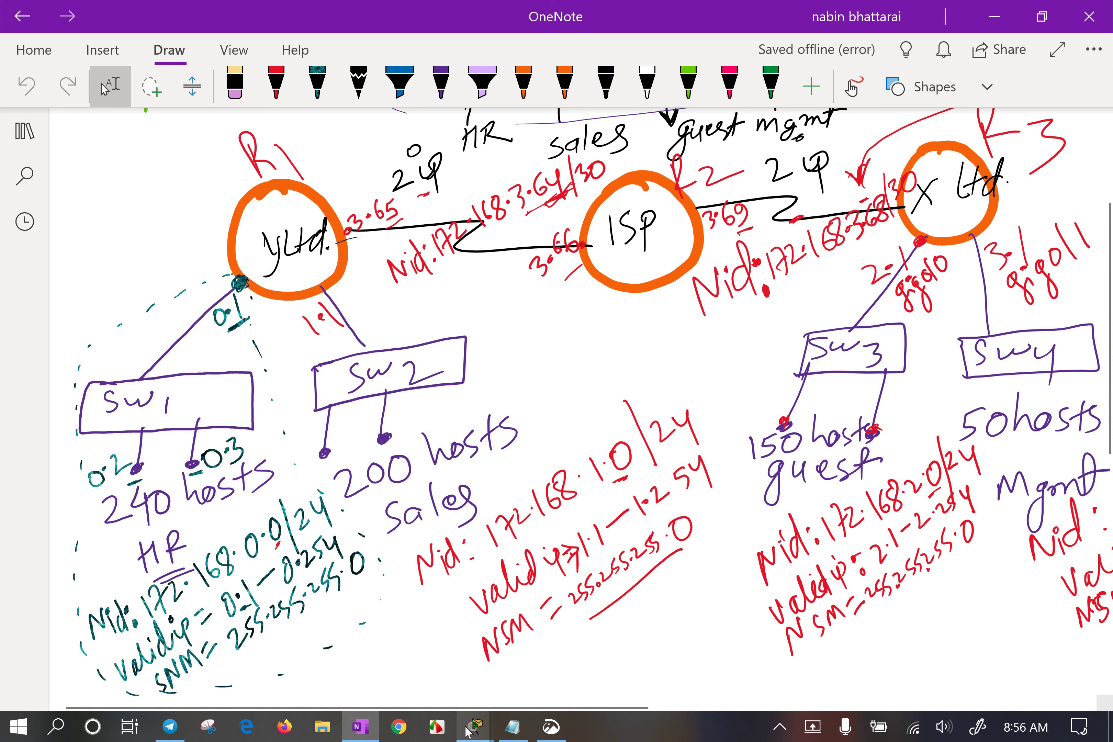
Switch back to Router0's CLI in Packet Tracer and complete the command to ping 172.168.0.255.
mouse_move(471, 727)
left_click(482, 649)
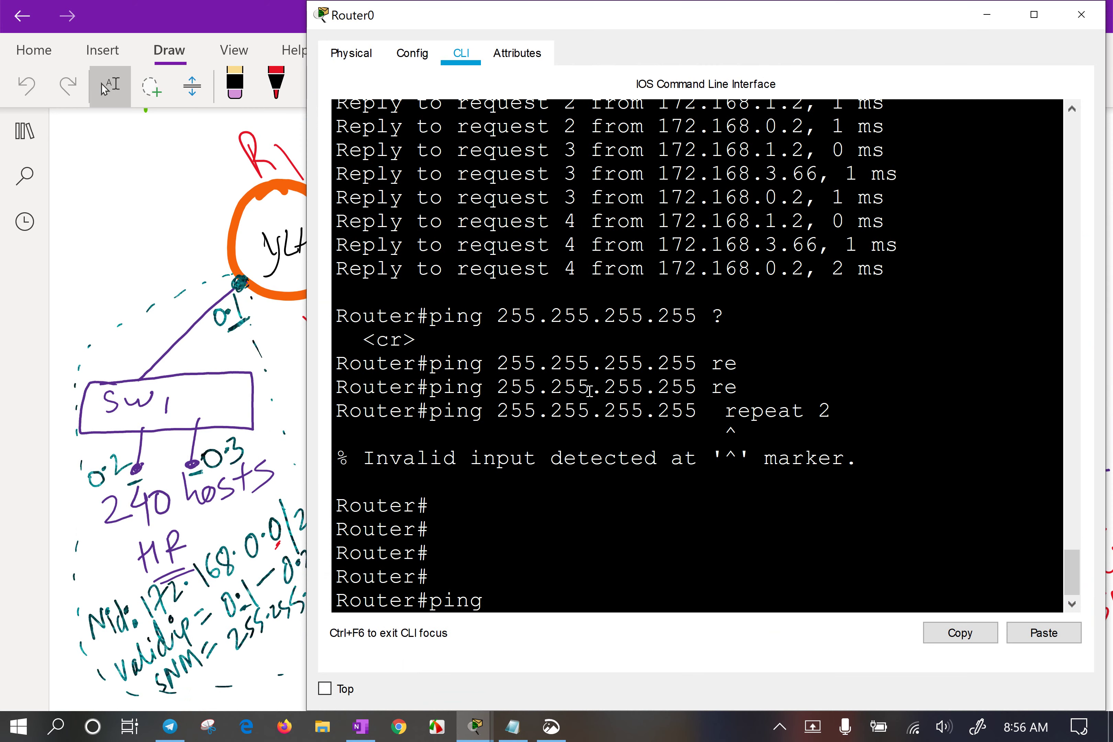
type("172.168.0.255")
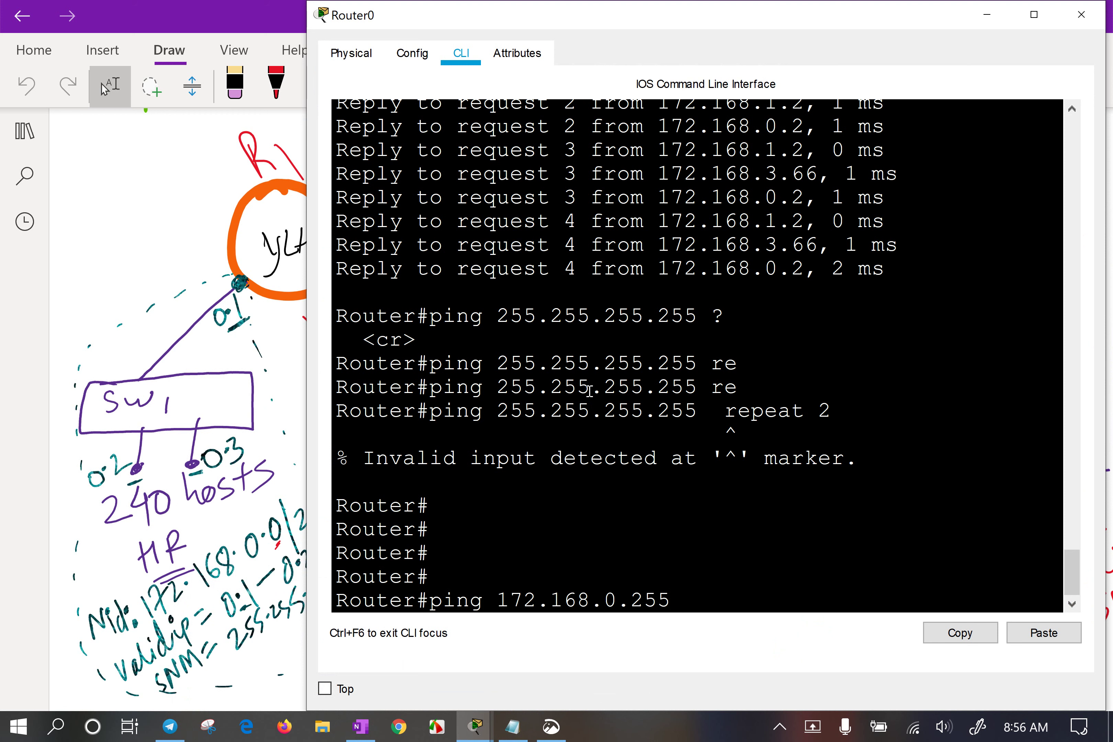
key("Return")
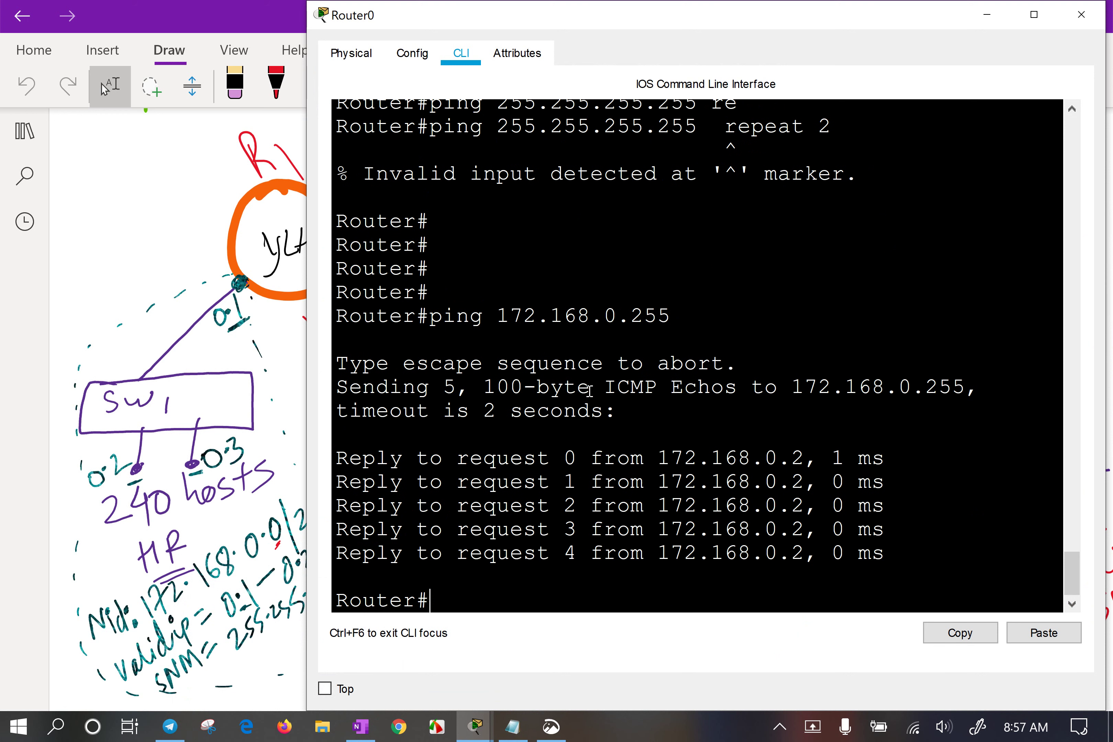
Recall the last ping in Router0's CLI, change its destination to 172.168.0.0 and run it.
key("Up")
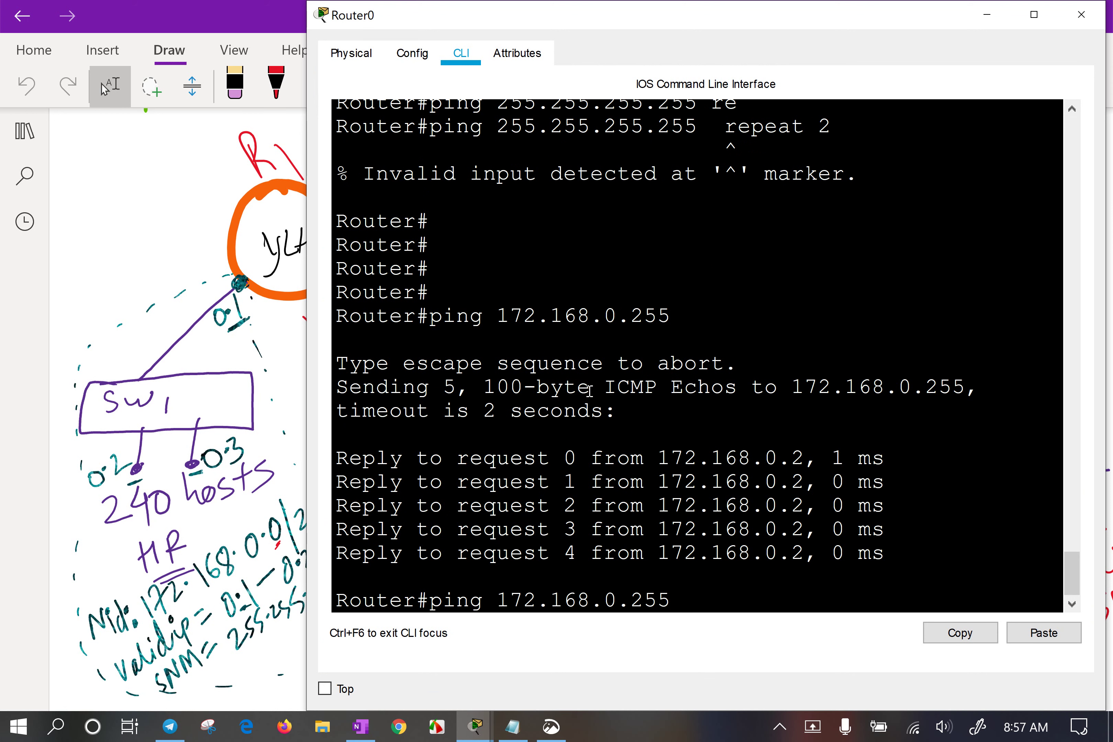
key("BackSpace")
key("BackSpace")
key("BackSpace")
type("0")
key("Return")
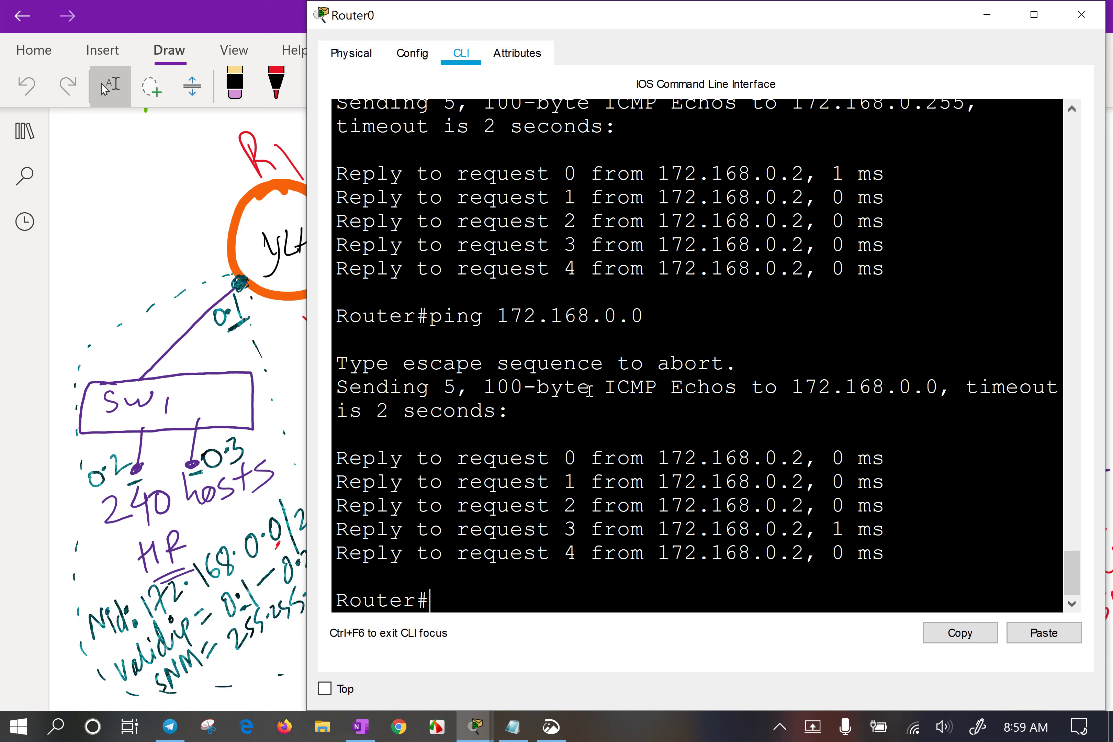
Examine the replies to the 172.168.0.0 ping and bring up a fresh prompt in Router0's CLI.
left_click(594, 365)
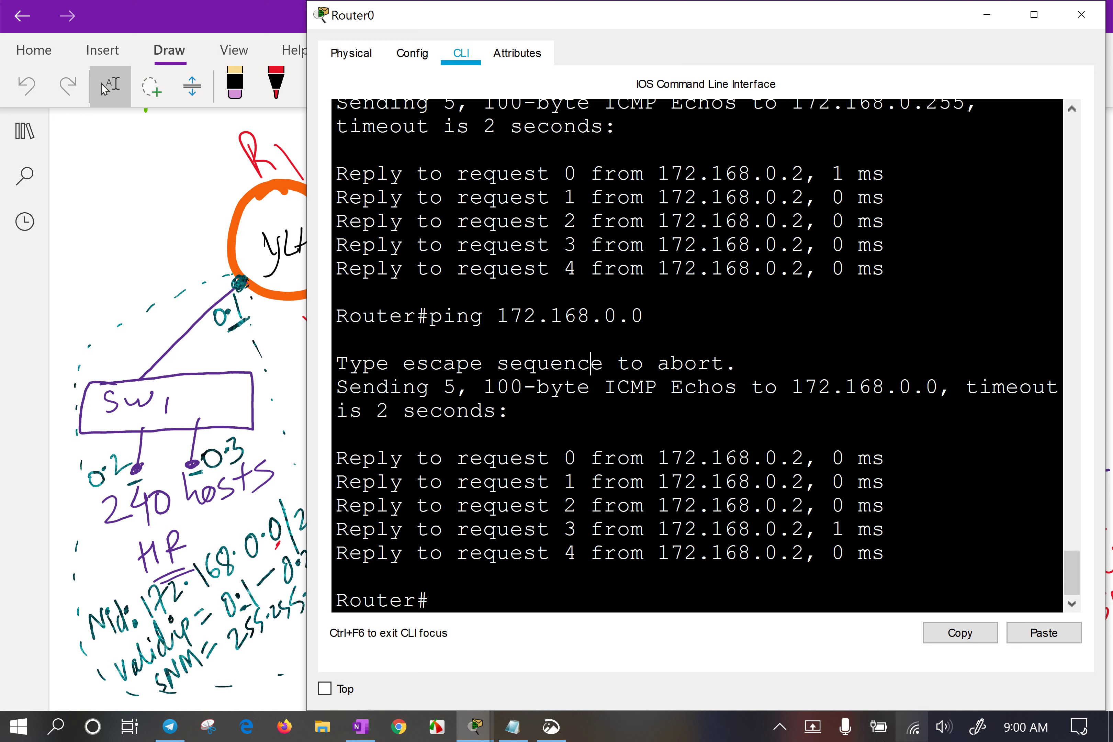
left_click_drag(537, 269, 815, 587)
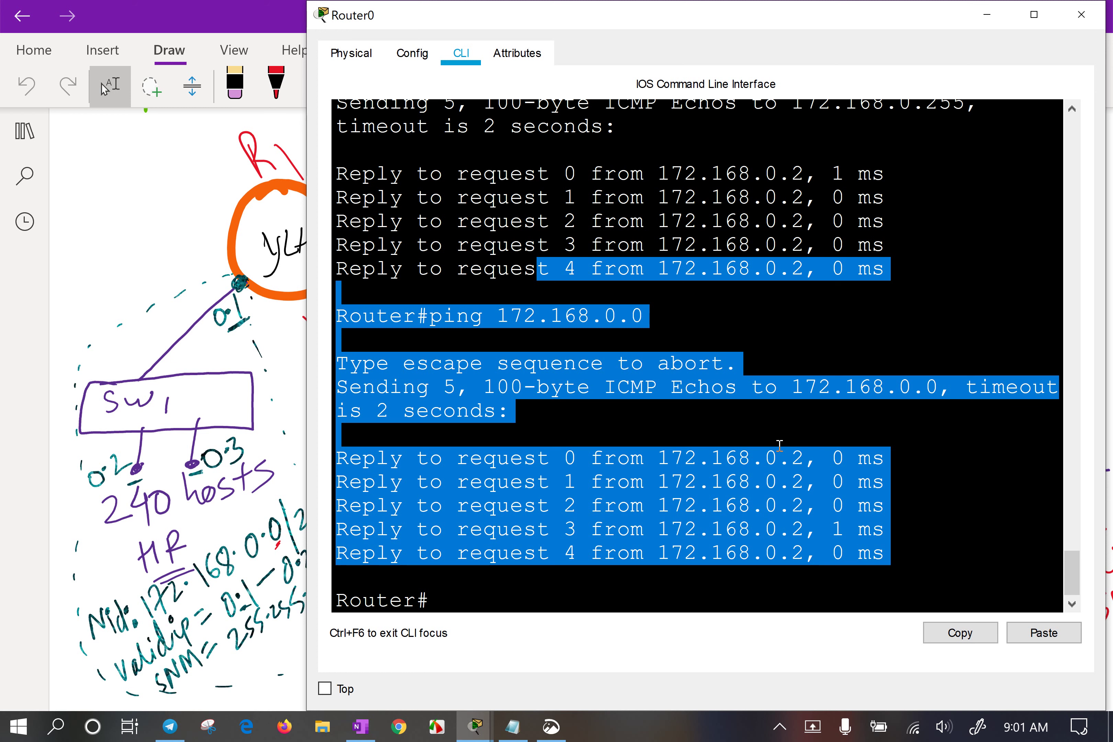
left_click(733, 336)
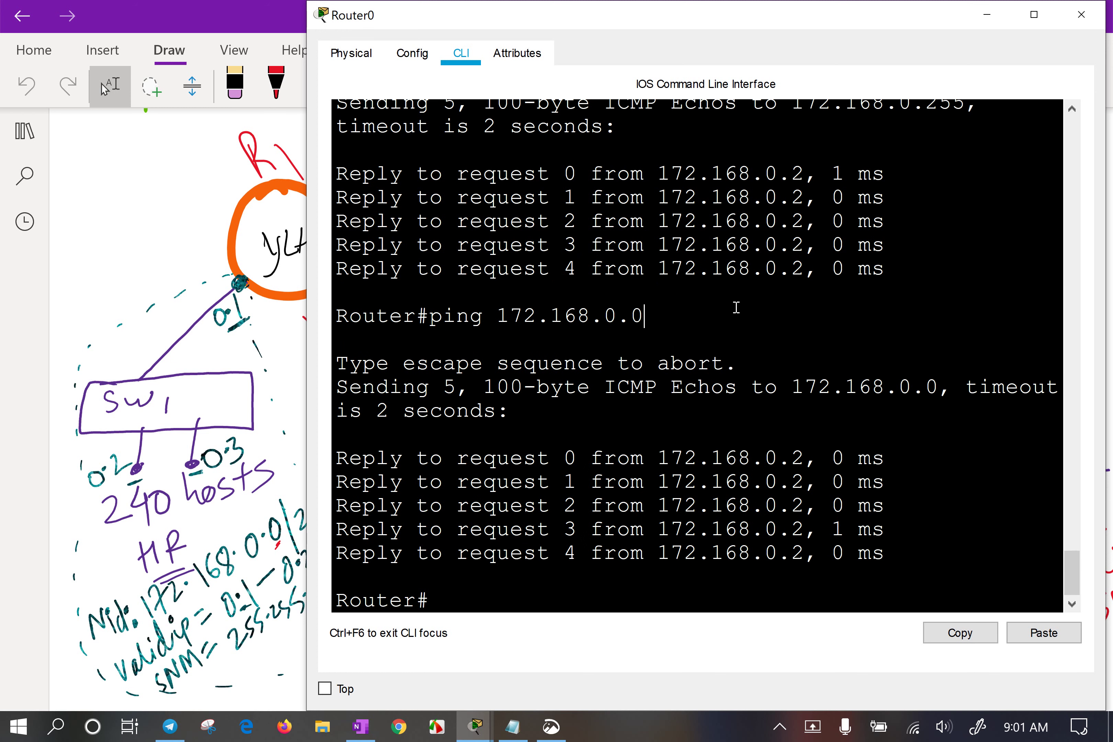
key("Return")
key("Return")
key("Return")
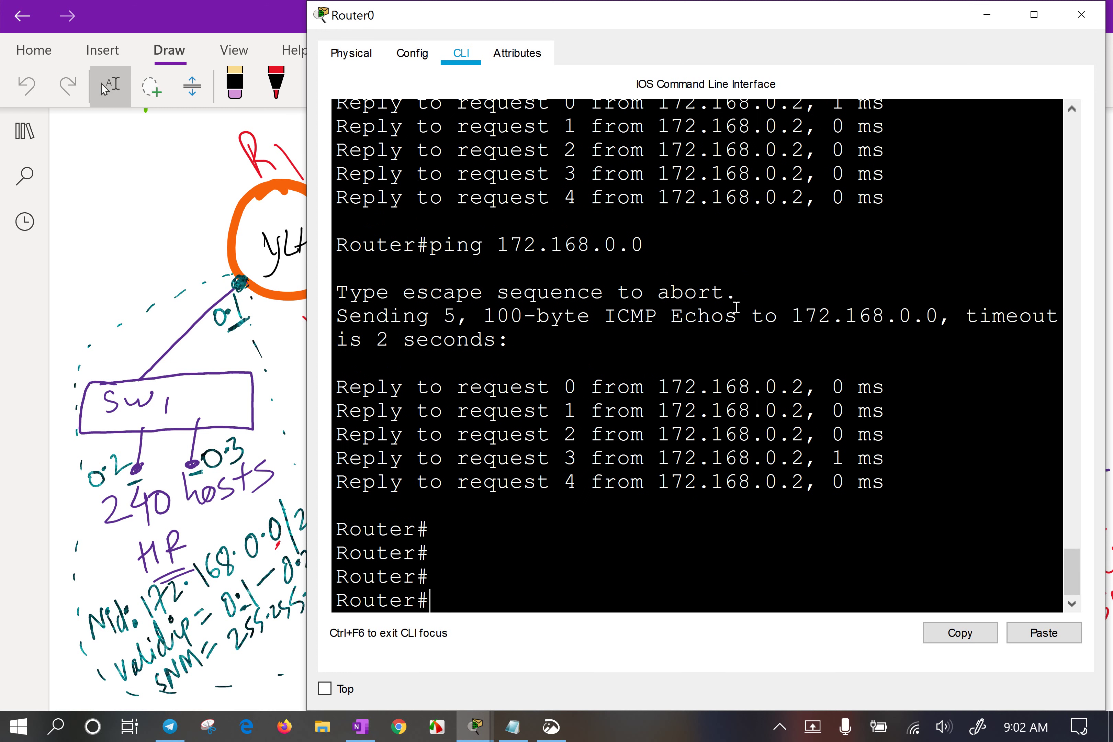
Close Router0's window and switch from the OneNote diagram to the Packet Tracer topology.
left_click(1096, 19)
left_click_drag(244, 178, 343, 262)
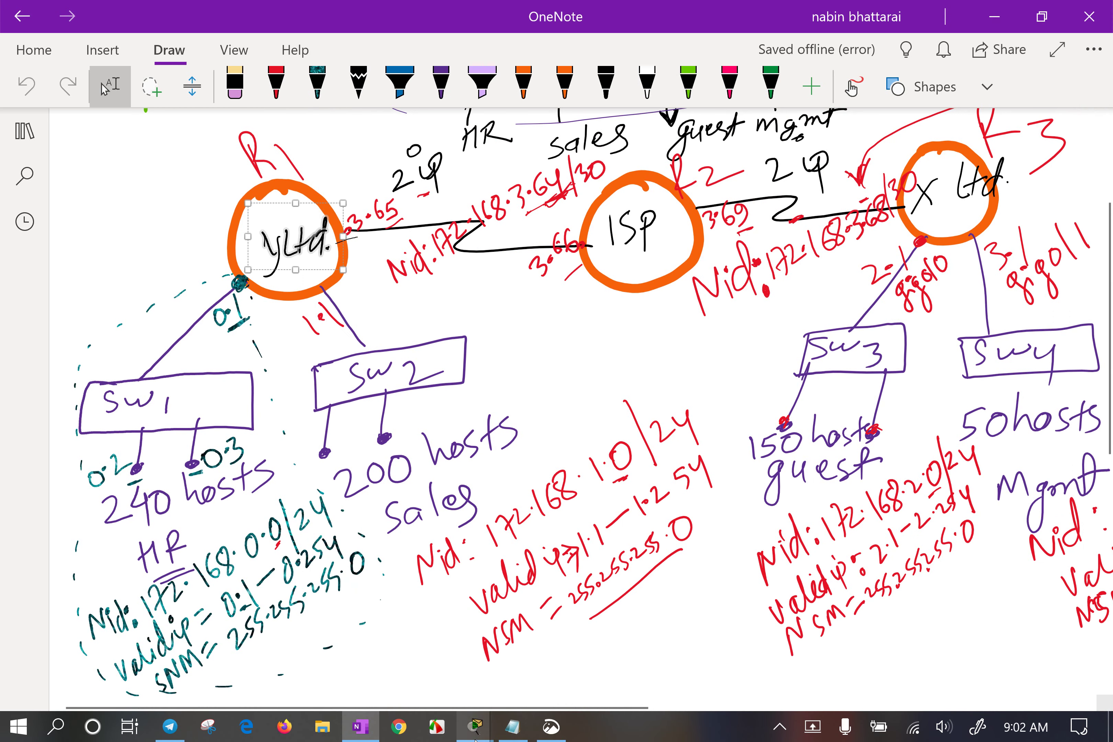
mouse_move(475, 733)
left_click(397, 623)
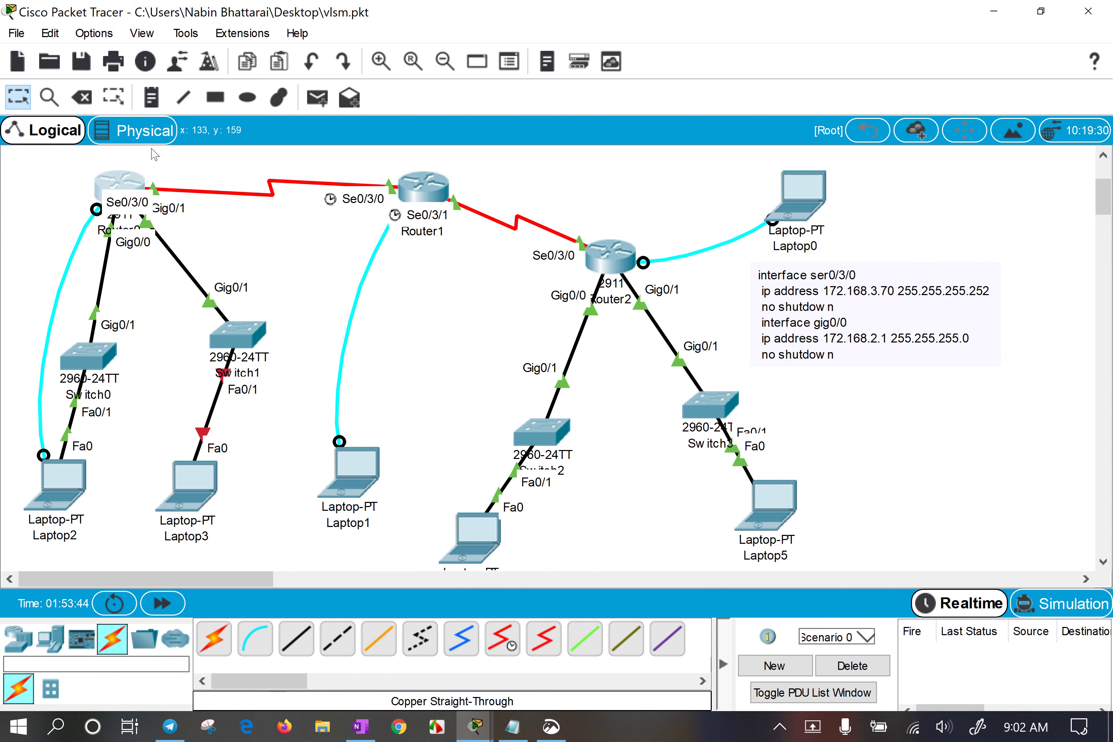
Examine Router0's two LAN branches and its serial link to Router1 in the logical topology.
left_click_drag(201, 224, 294, 233)
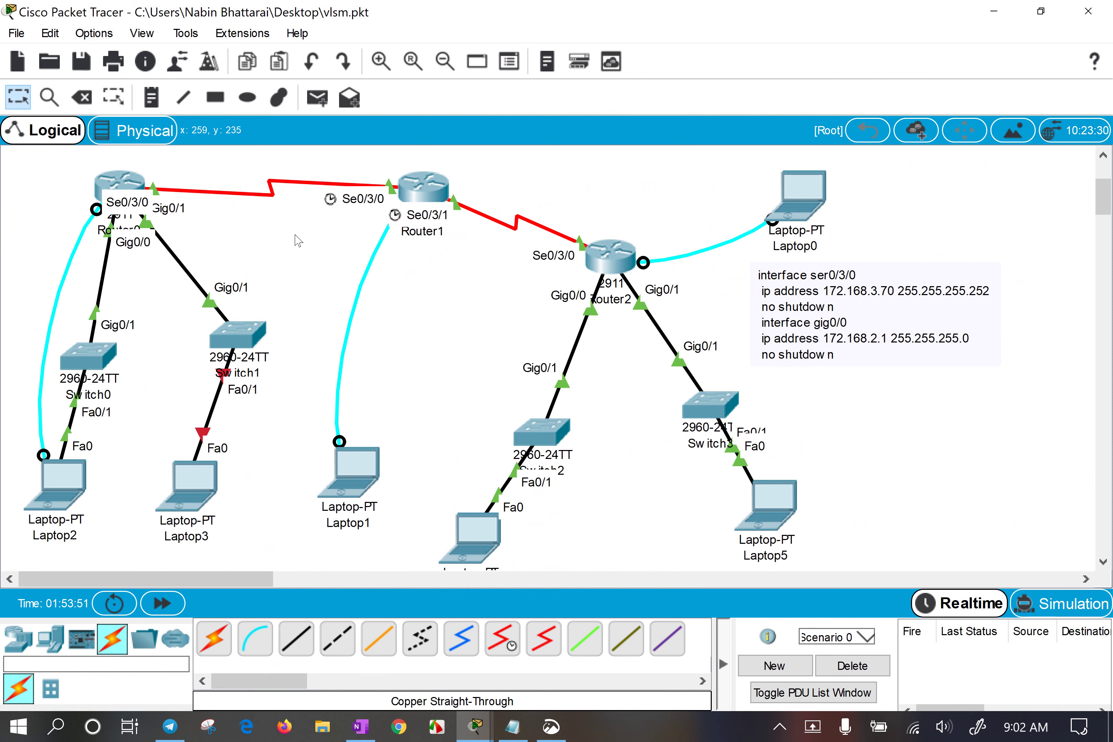
left_click_drag(237, 224, 315, 251)
left_click_drag(51, 166, 177, 203)
left_click_drag(291, 257, 185, 452)
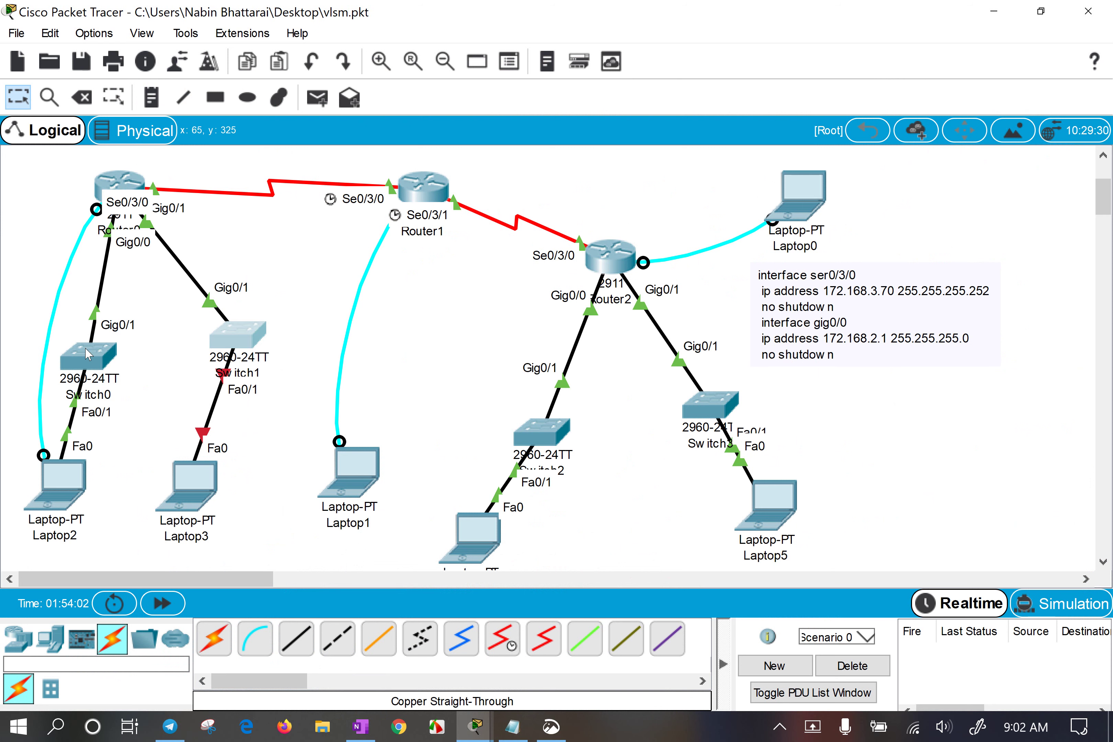
left_click(388, 159)
left_click_drag(389, 159, 371, 234)
left_click_drag(453, 172, 601, 201)
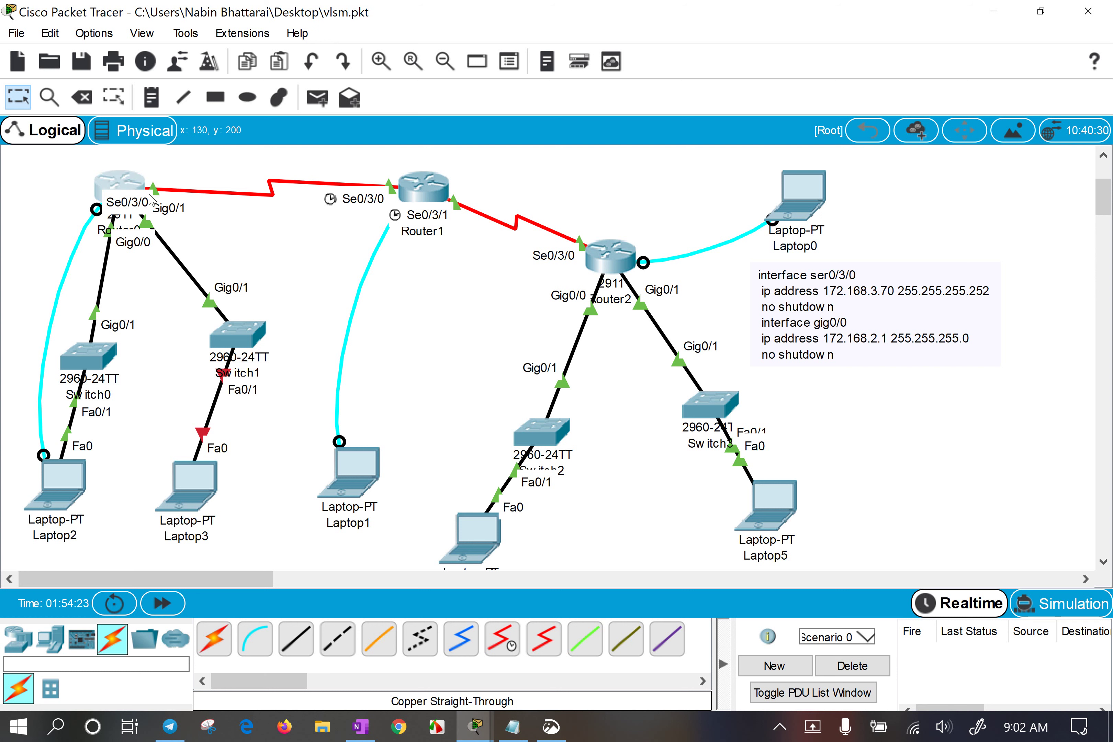
left_click_drag(366, 159, 373, 244)
left_click(55, 483)
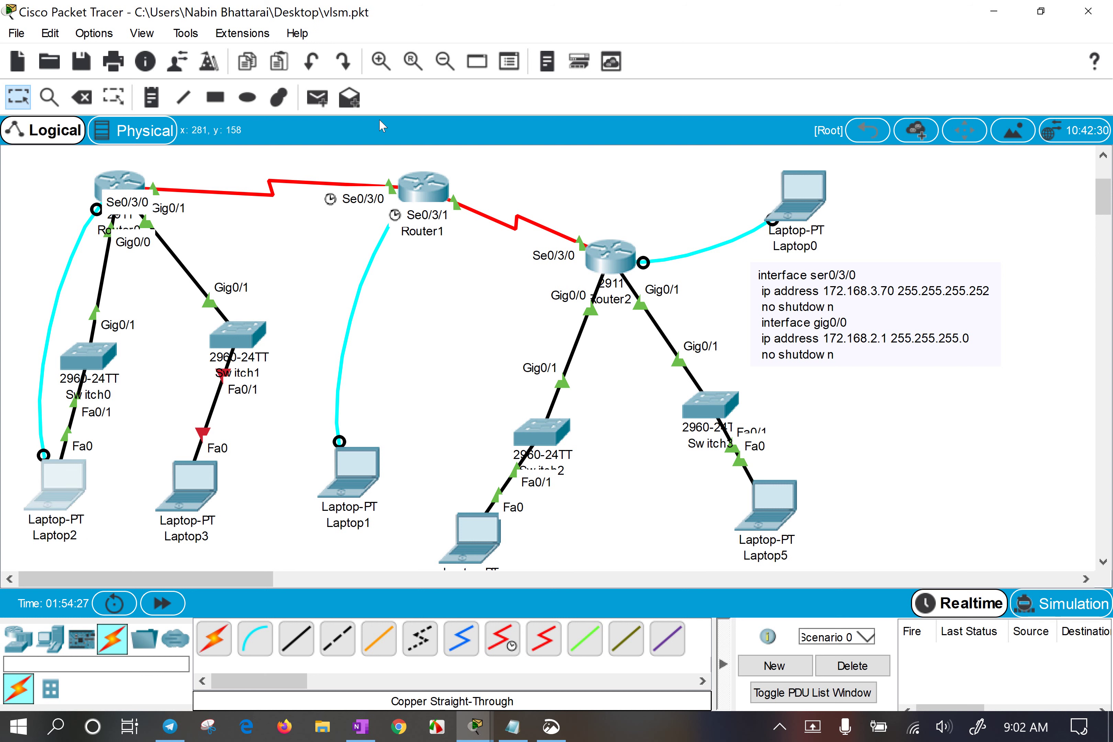
left_click_drag(374, 168, 328, 287)
left_click_drag(69, 154, 157, 210)
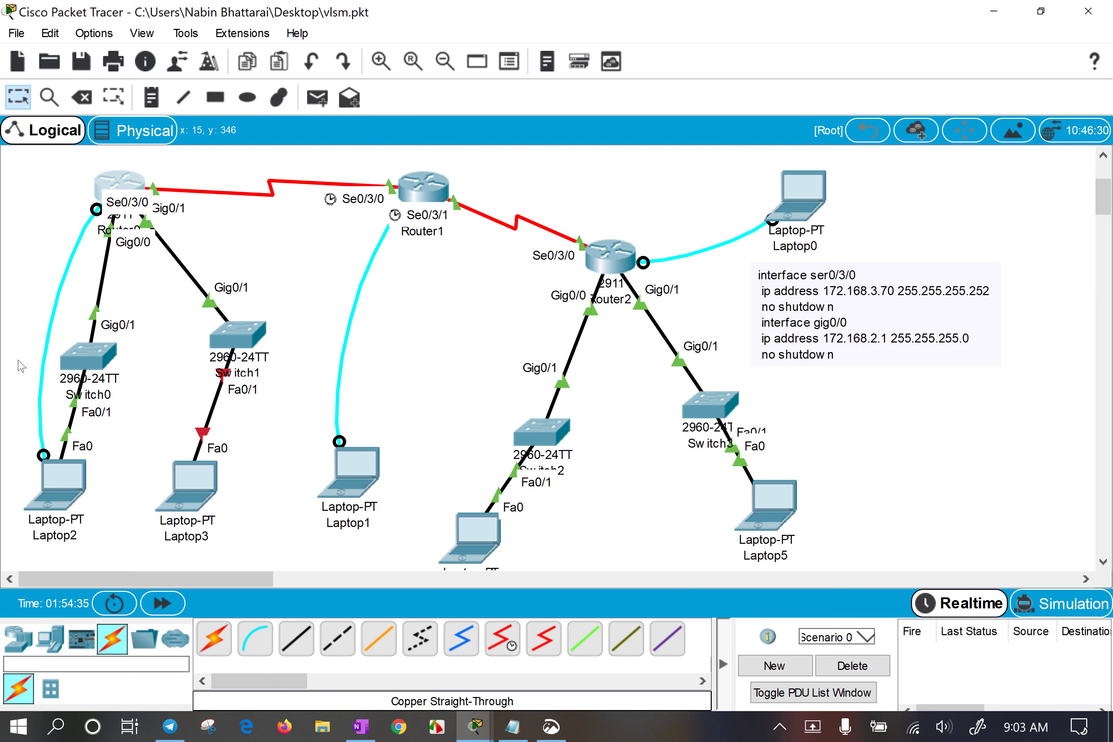
left_click_drag(3, 261, 113, 557)
left_click_drag(323, 265, 176, 521)
left_click(296, 268)
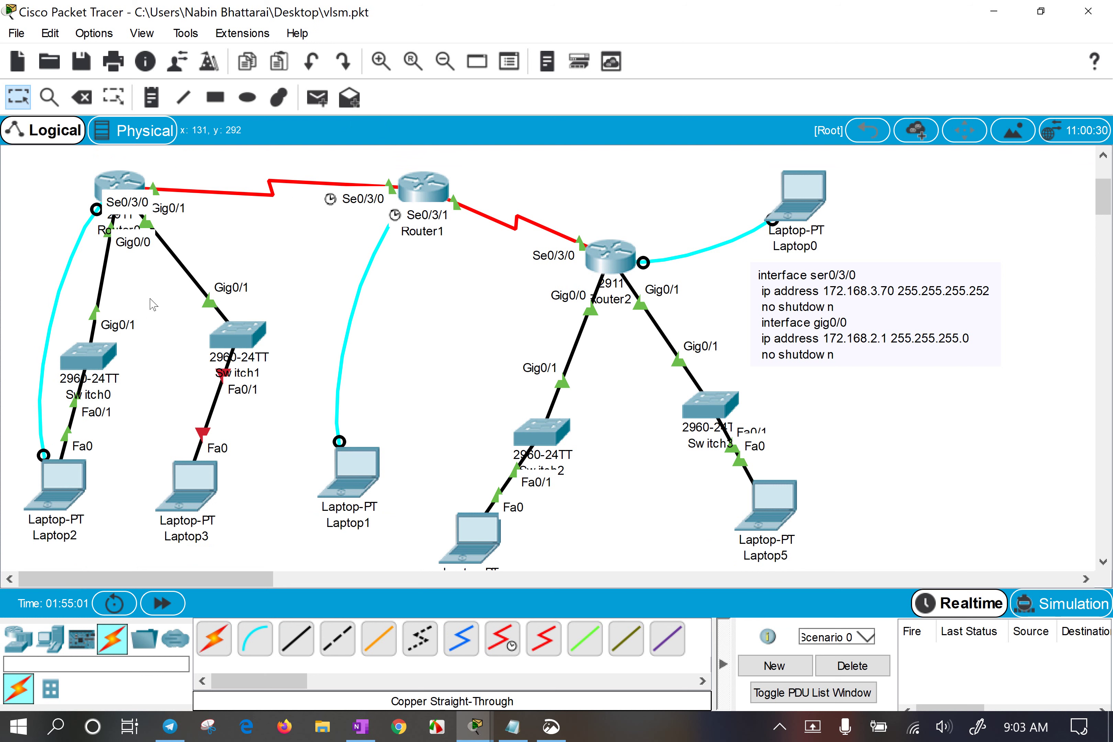
left_click_drag(418, 276, 426, 419)
left_click_drag(404, 285, 440, 331)
left_click_drag(425, 270, 425, 369)
left_click_drag(50, 176, 216, 240)
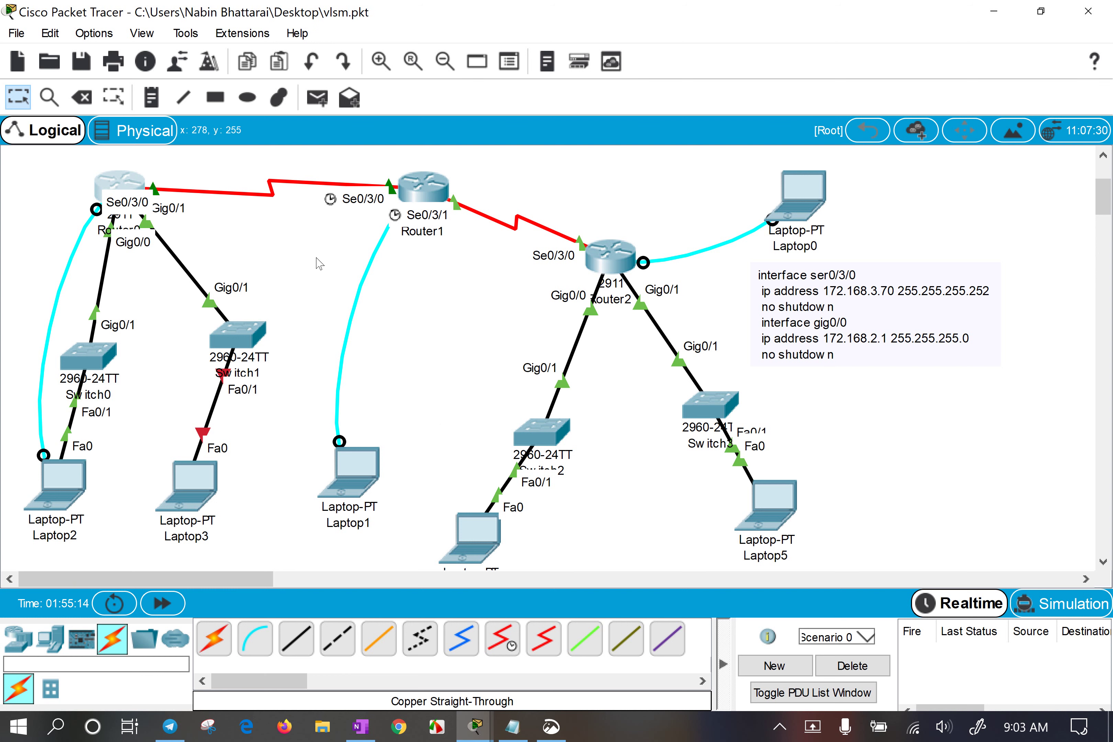
left_click(315, 330)
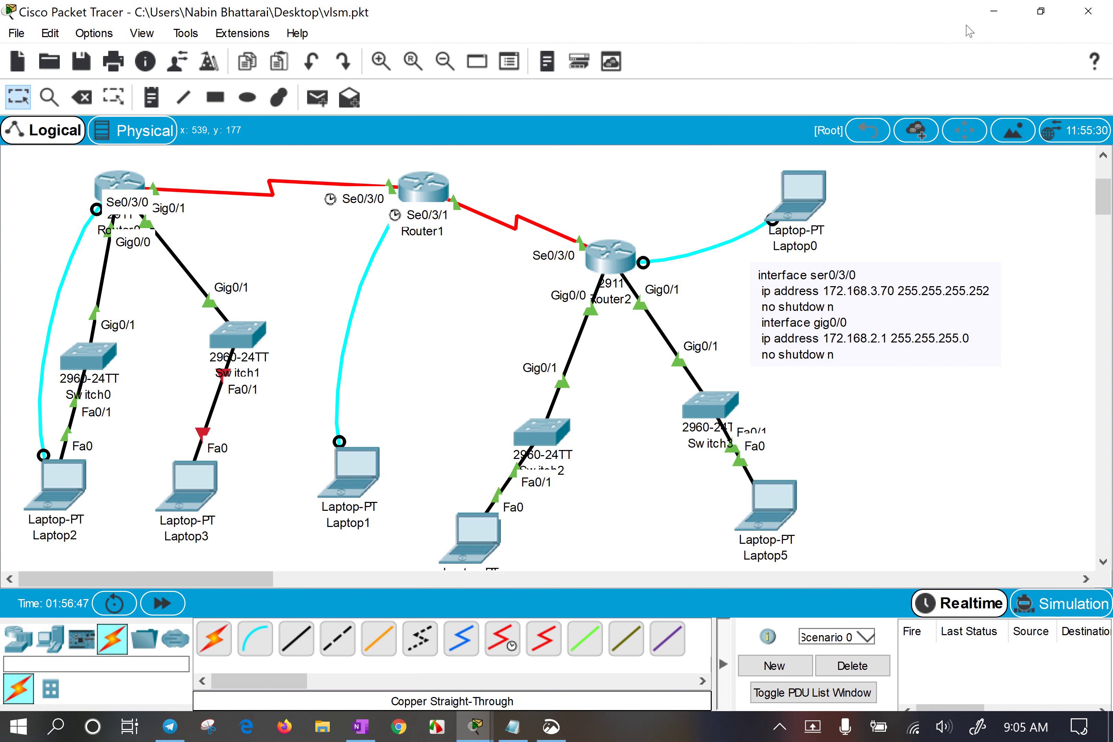
Switch from Packet Tracer to OneNote and bring up the blank canvas below the handwritten notes.
left_click(994, 11)
scroll(653, 390, "down", 10)
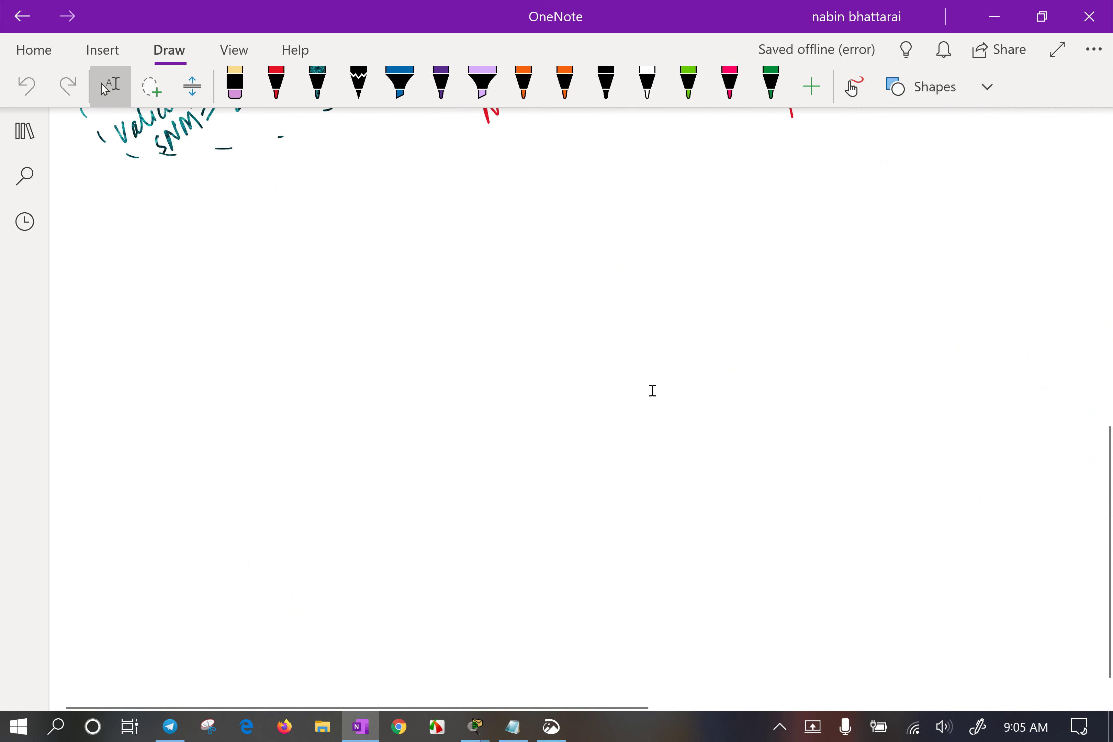
scroll(653, 391, "down", 2)
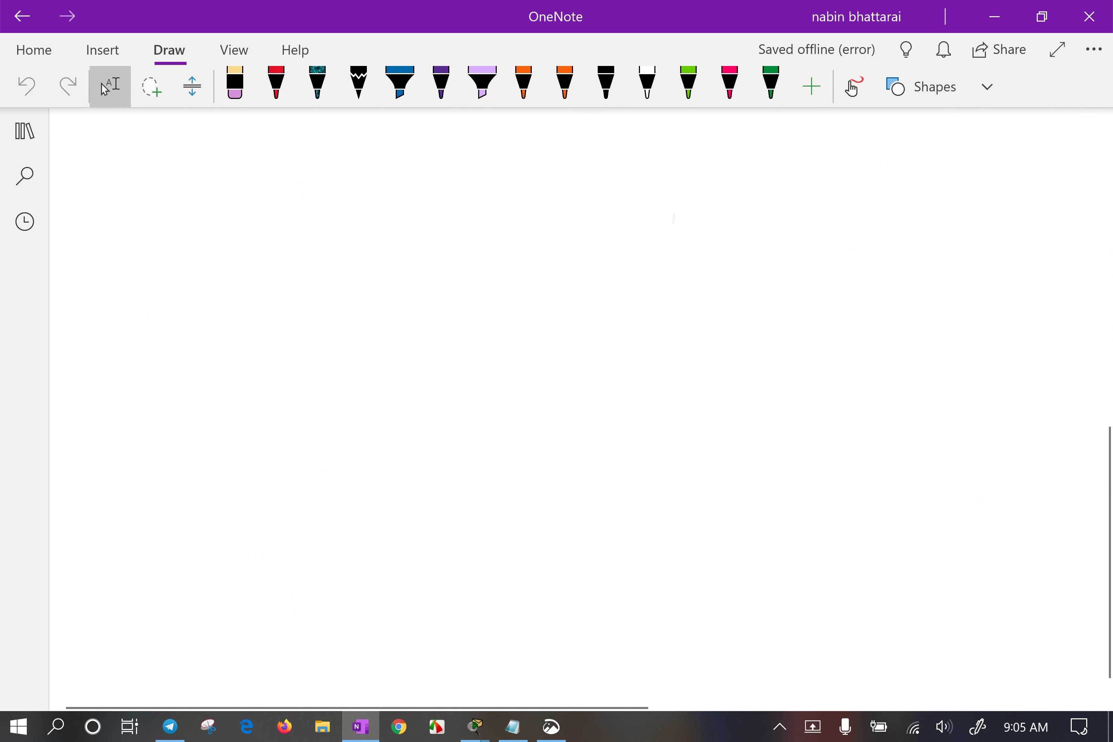
scroll(671, 220, "up", 1)
scroll(575, 407, "up", 1)
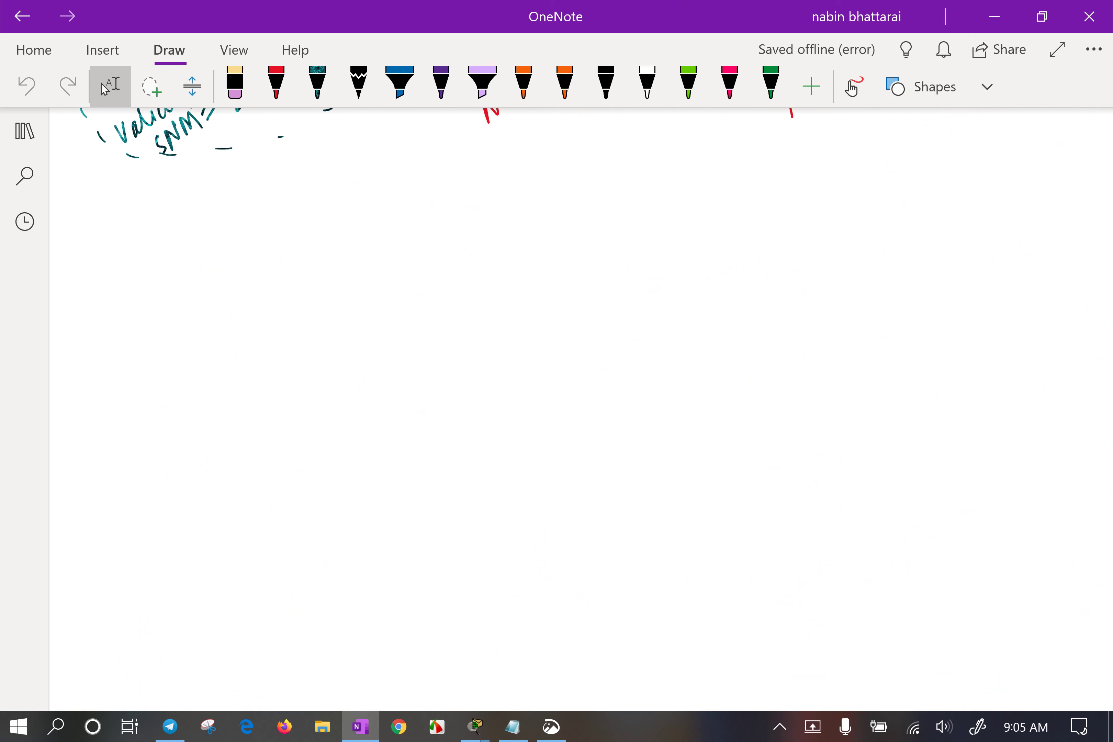
scroll(102, 84, "down", 1)
scroll(102, 83, "up", 1)
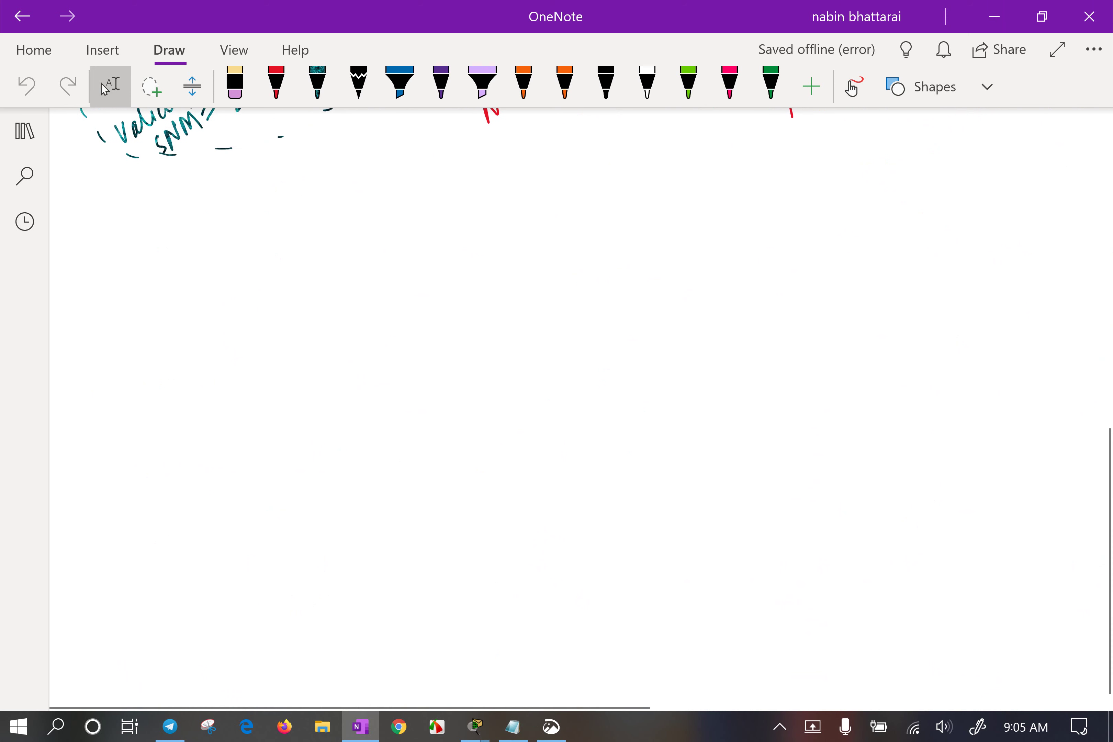
Draw four red router symbols, each a crossed circle, in a diamond arrangement on the blank canvas.
left_click(276, 84)
mouse_move(245, 282)
left_mouse_down()
mouse_move(222, 309)
mouse_move(239, 272)
mouse_move(273, 310)
mouse_move(252, 340)
left_mouse_up()
left_click_drag(455, 161, 493, 182)
mouse_move(492, 151)
left_mouse_down()
mouse_move(475, 197)
mouse_move(482, 144)
left_mouse_up()
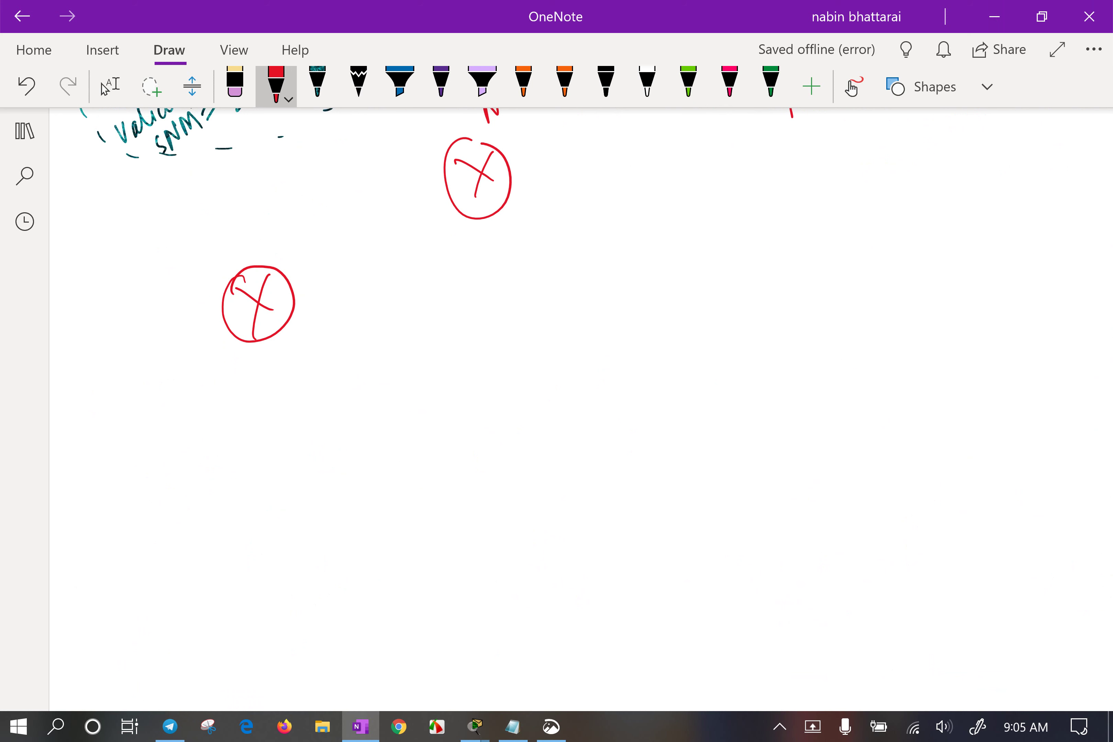
left_click_drag(468, 415, 508, 435)
left_click_drag(506, 411, 489, 452)
mouse_move(491, 398)
left_mouse_down()
mouse_move(472, 467)
mouse_move(453, 388)
left_mouse_up()
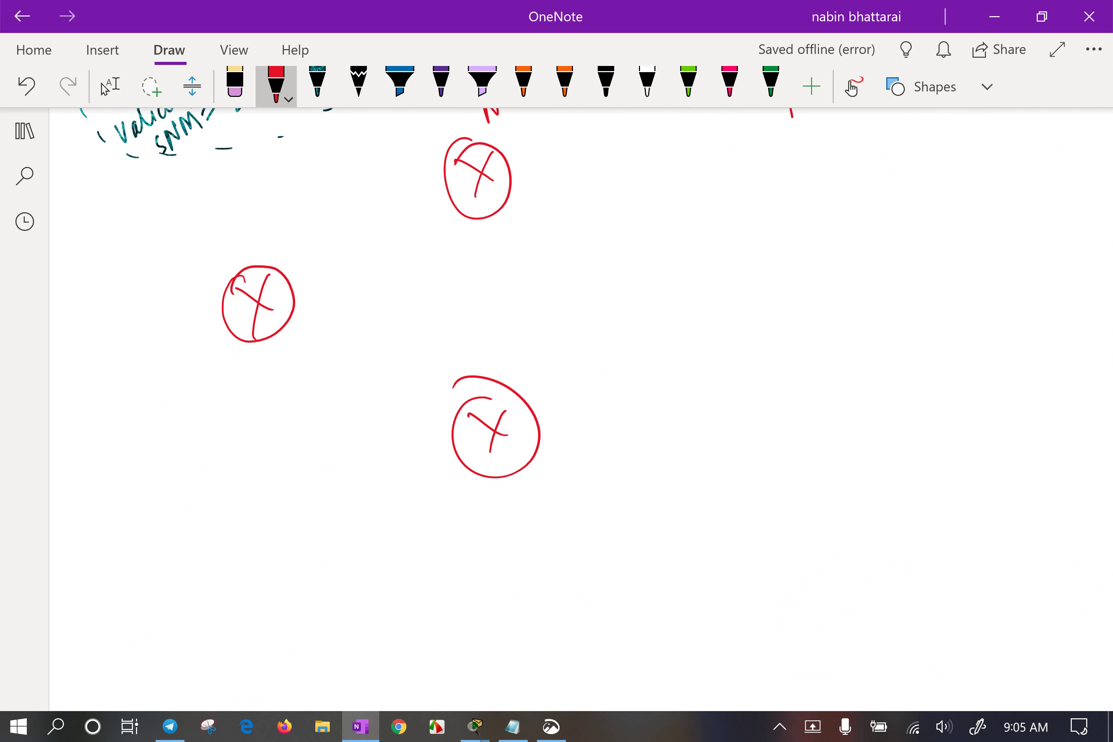
left_click_drag(650, 290, 691, 313)
mouse_move(685, 281)
left_mouse_down()
mouse_move(625, 288)
mouse_move(659, 262)
mouse_move(627, 295)
left_mouse_up()
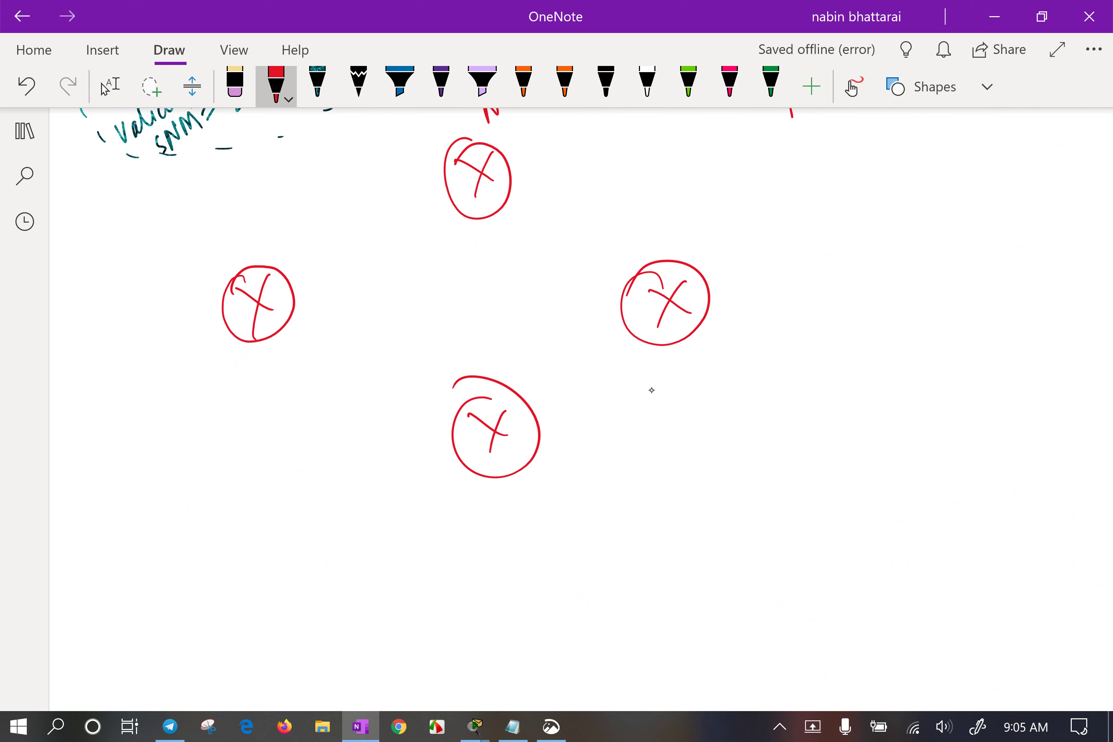
Draw a rectangular switch for each of the four routers and join each one to its router with a straight line.
mouse_move(491, 477)
left_mouse_down()
mouse_move(494, 537)
mouse_move(444, 585)
left_mouse_up()
mouse_move(435, 547)
left_mouse_down()
mouse_move(578, 537)
mouse_move(544, 586)
mouse_move(434, 578)
left_mouse_up()
left_click_drag(710, 292, 841, 286)
mouse_move(841, 260)
left_mouse_down()
mouse_move(842, 315)
mouse_move(928, 254)
mouse_move(1008, 300)
mouse_move(843, 309)
left_mouse_up()
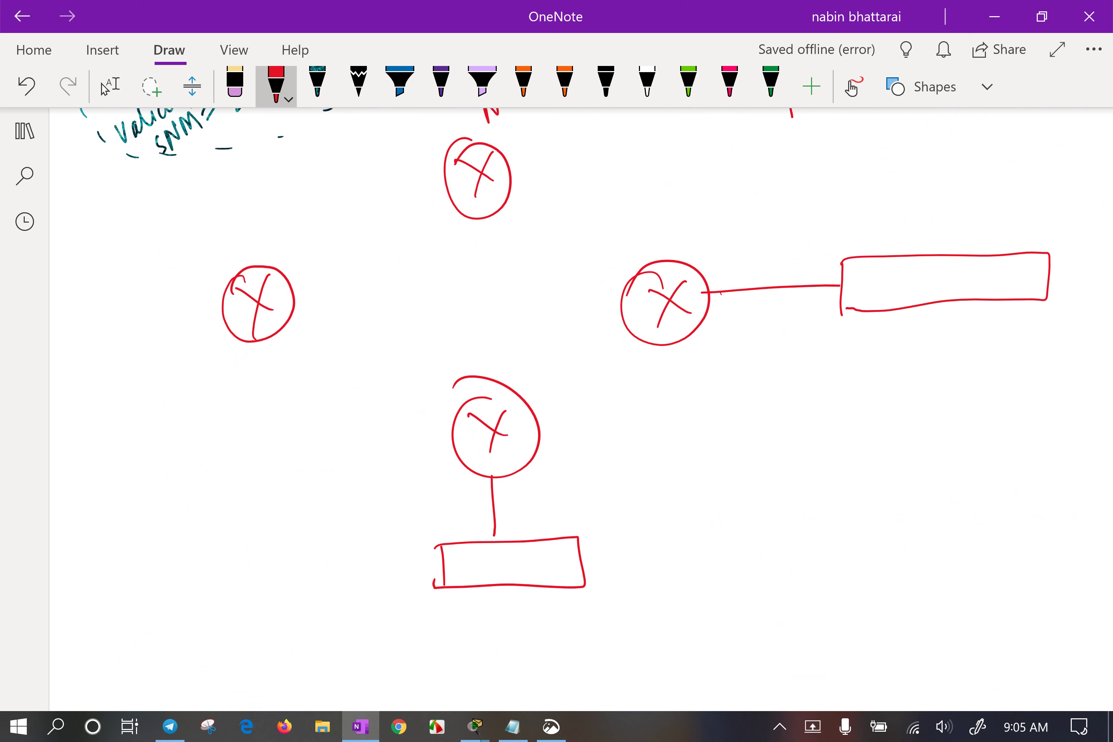
mouse_move(505, 173)
left_mouse_down()
mouse_move(601, 162)
mouse_move(604, 143)
mouse_move(607, 198)
left_mouse_up()
mouse_move(603, 141)
left_mouse_down()
mouse_move(814, 135)
mouse_move(857, 179)
mouse_move(603, 198)
left_mouse_up()
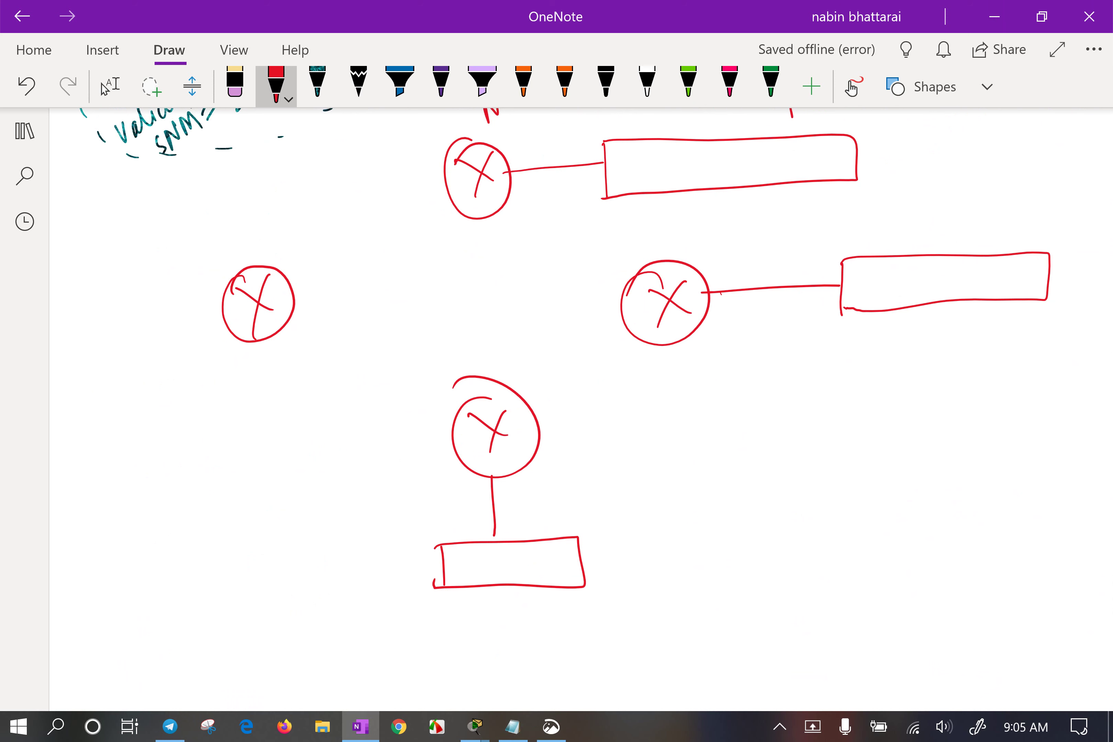
left_click_drag(243, 344, 198, 451)
mouse_move(138, 477)
left_mouse_down()
mouse_move(128, 513)
mouse_move(287, 455)
mouse_move(139, 523)
mouse_move(127, 514)
left_mouse_up()
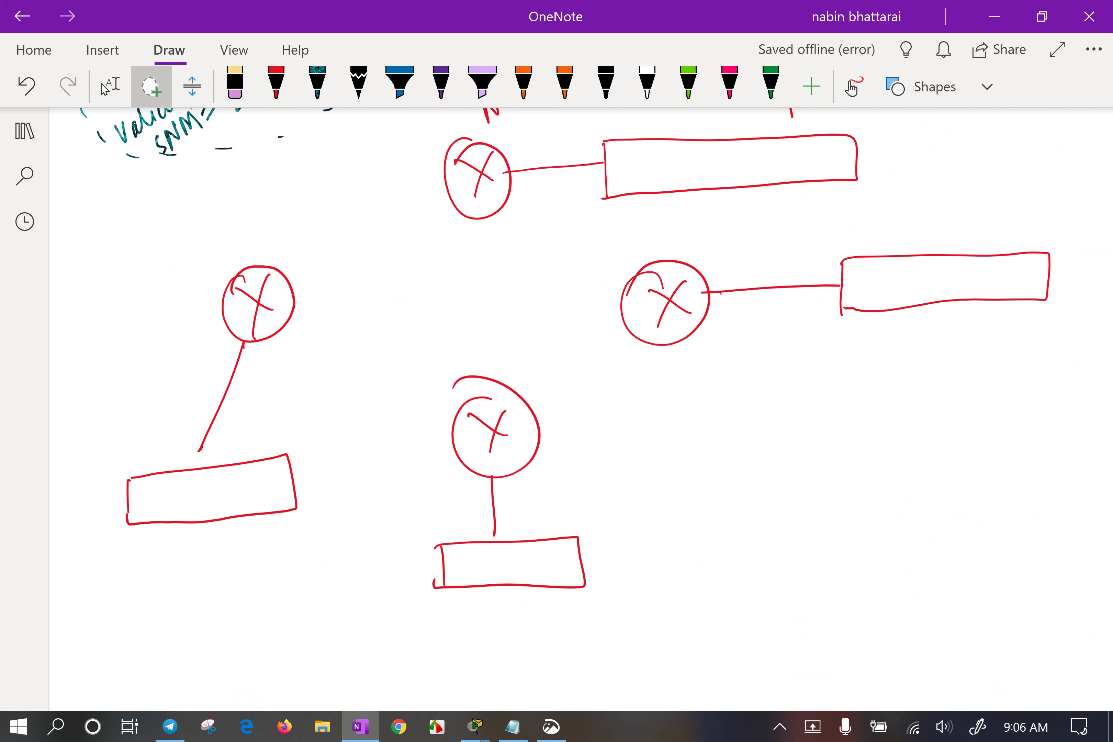
left_click_drag(201, 447, 190, 476)
Connect the four routers in a ring with red zigzag serial links between neighbouring routers.
left_click(276, 86)
mouse_move(280, 270)
left_mouse_down()
mouse_move(311, 247)
mouse_move(472, 201)
mouse_move(534, 215)
mouse_move(645, 286)
mouse_move(518, 431)
left_mouse_up()
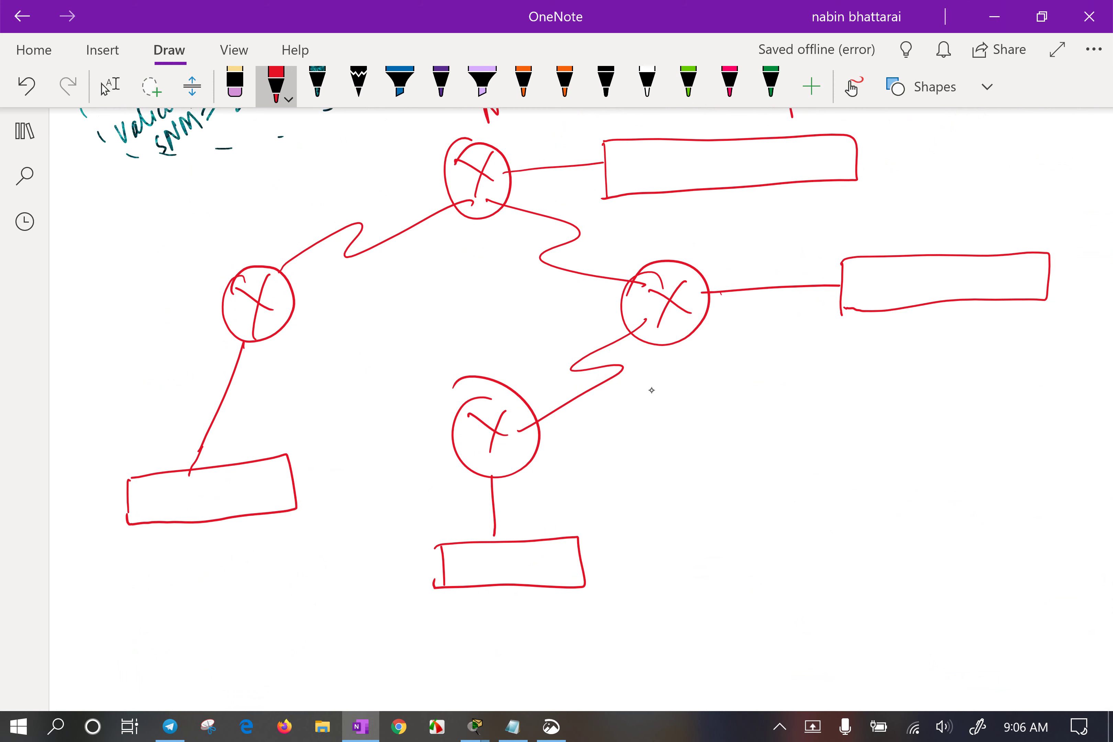
mouse_move(270, 311)
left_mouse_down()
mouse_move(386, 337)
mouse_move(479, 426)
left_mouse_up()
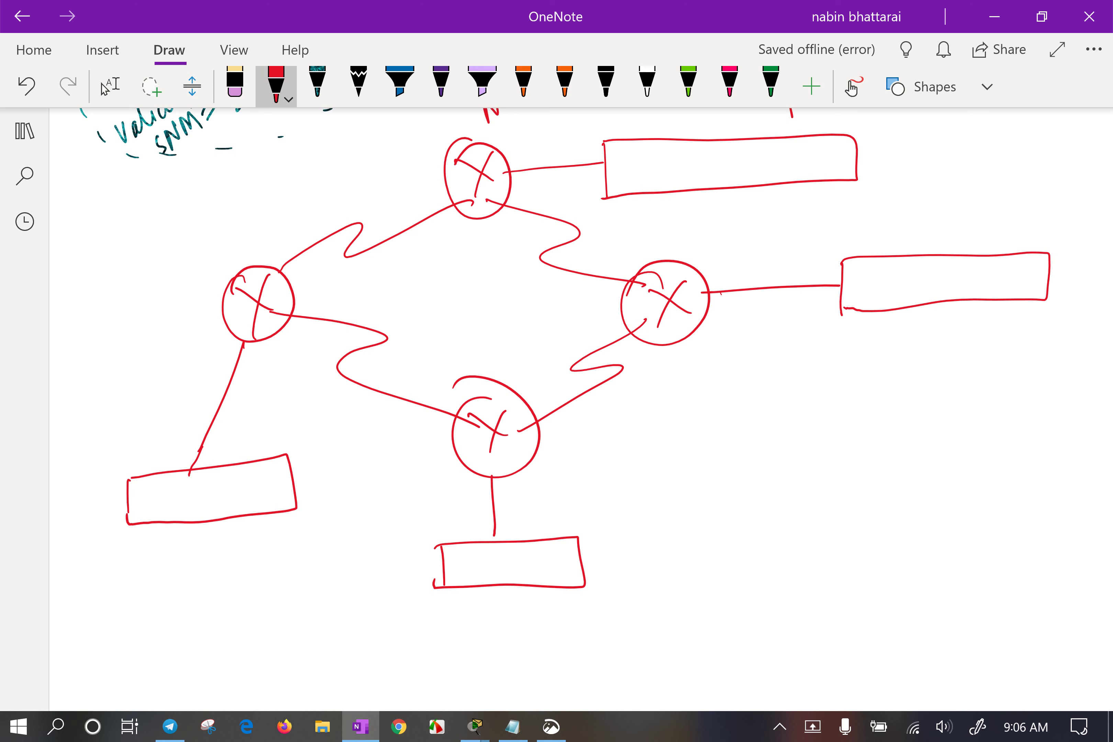
Draw two host lines ending in filled dots below each of the four switches.
left_click_drag(482, 585, 476, 622)
left_click_drag(535, 574, 541, 622)
left_click_drag(158, 519, 146, 606)
mouse_move(241, 510)
left_mouse_down()
mouse_move(253, 594)
mouse_move(240, 595)
left_mouse_up()
left_click_drag(738, 188, 743, 236)
left_click_drag(809, 175, 811, 230)
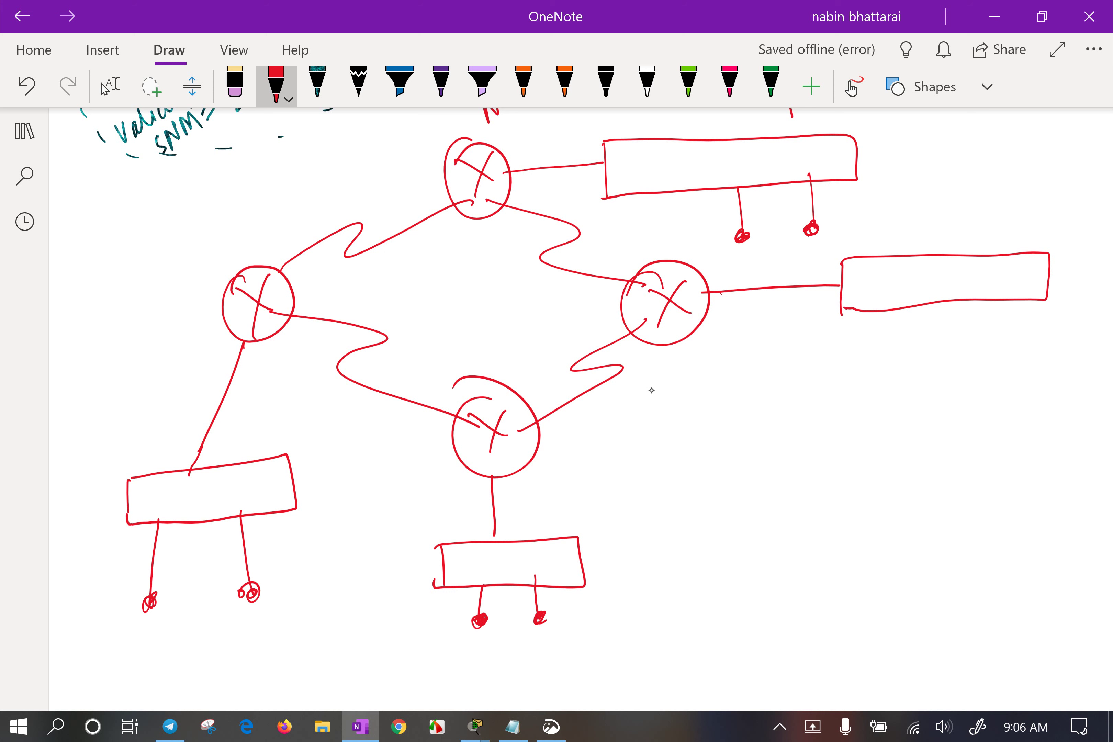
left_click_drag(884, 311, 870, 366)
left_click_drag(842, 310, 857, 311)
mouse_move(972, 297)
left_mouse_down()
mouse_move(962, 354)
mouse_move(975, 355)
left_mouse_up()
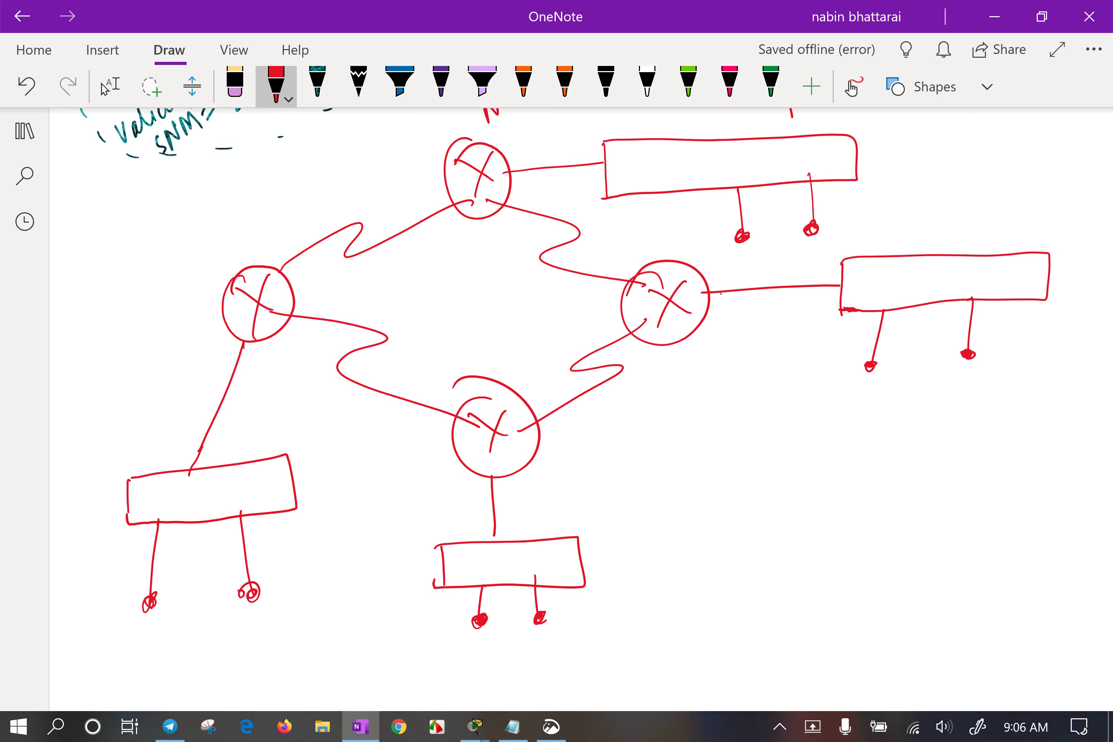